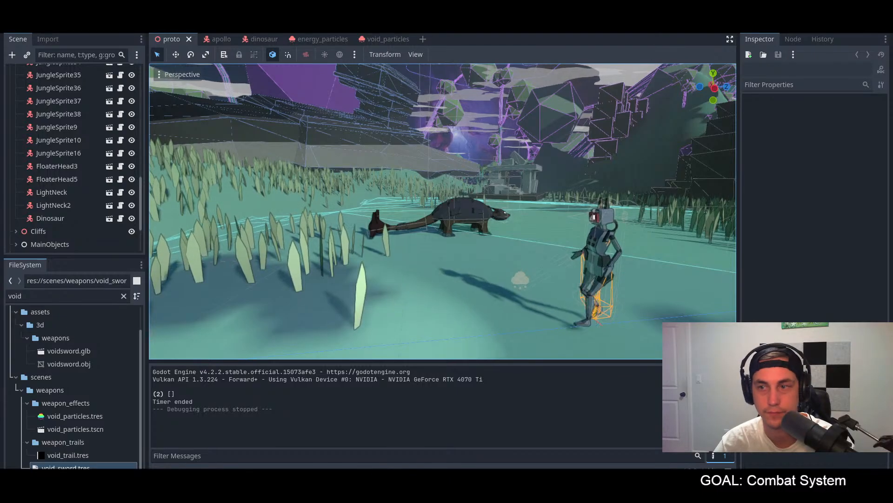
Step: Save the proto scene, run the project and steer the player character up to the dinosaur
key("ctrl+s")
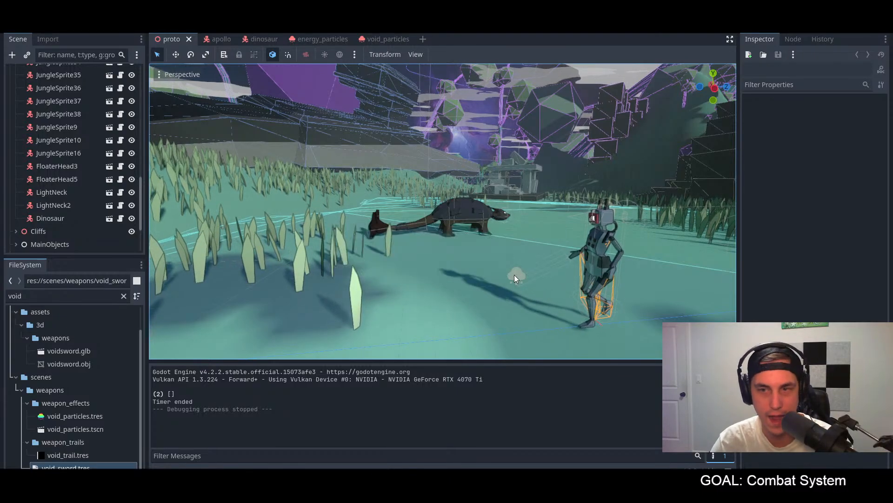
key("F5")
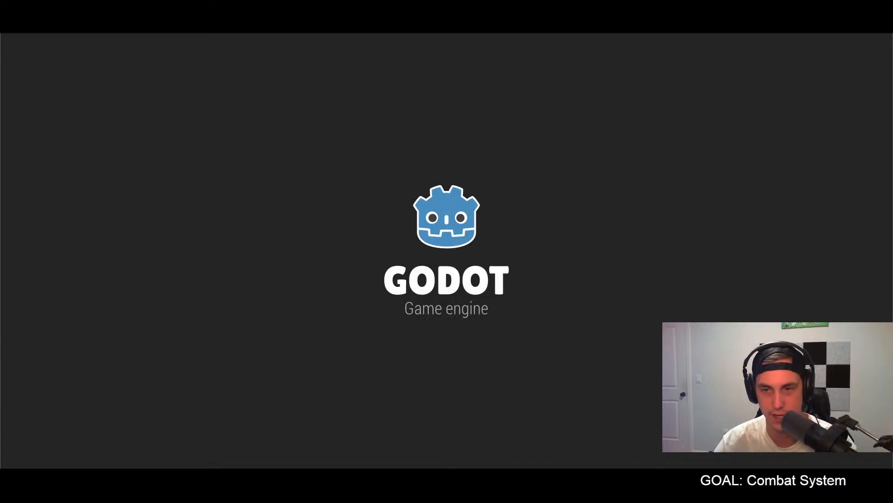
key("w")
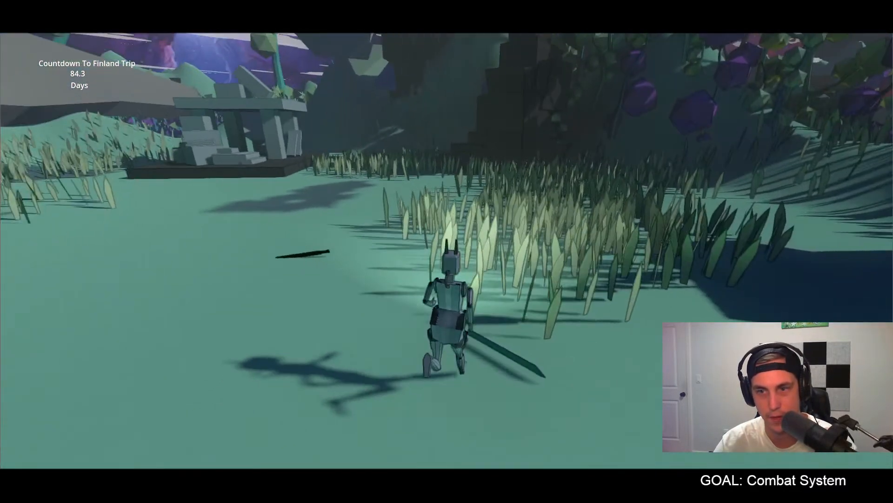
key("w")
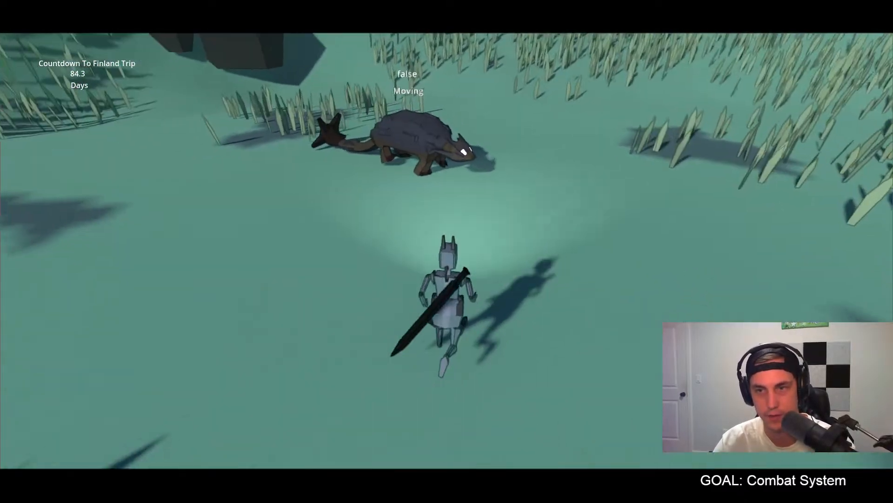
key("w")
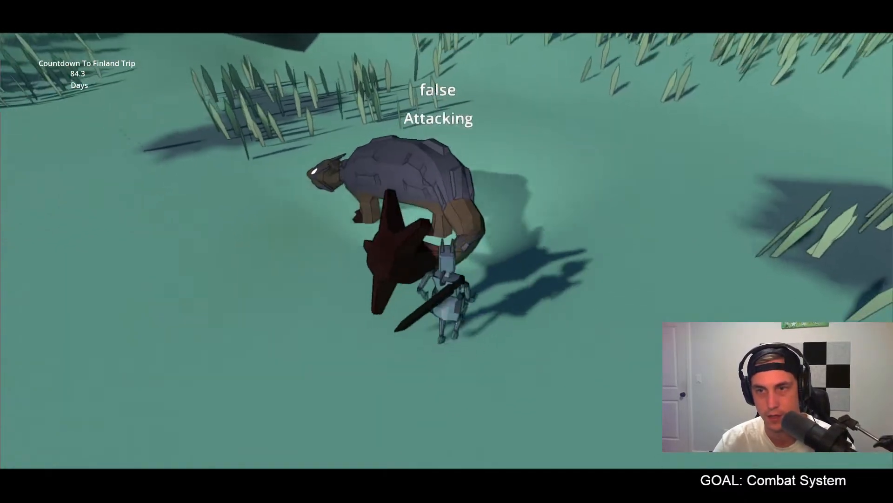
Step: Playtest close-range combat by moving around the dinosaur and swinging the sword at it
key("w")
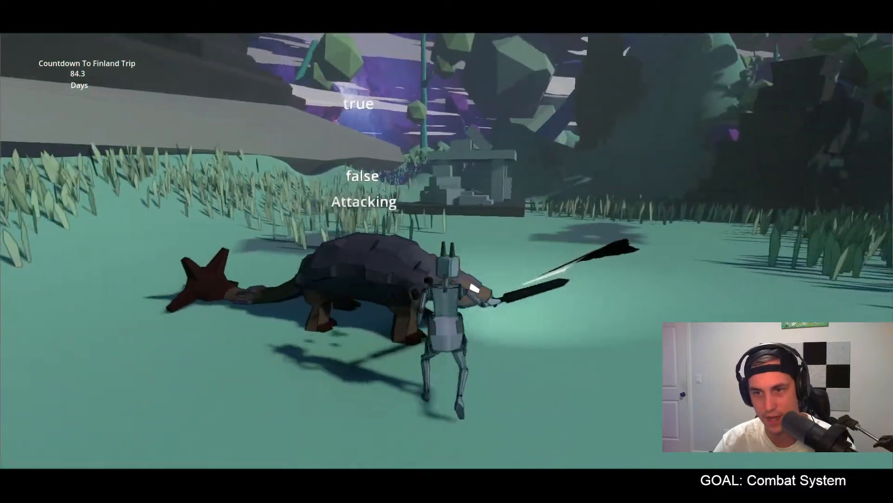
key("w")
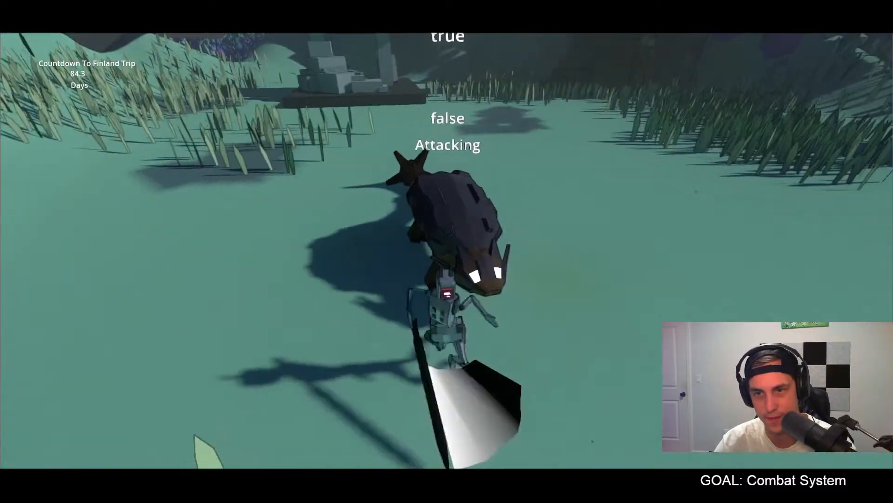
key("w")
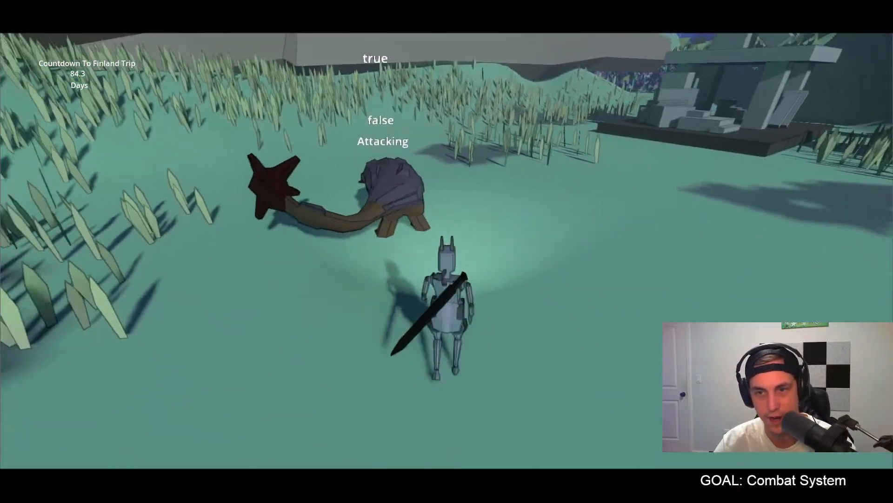
key("w")
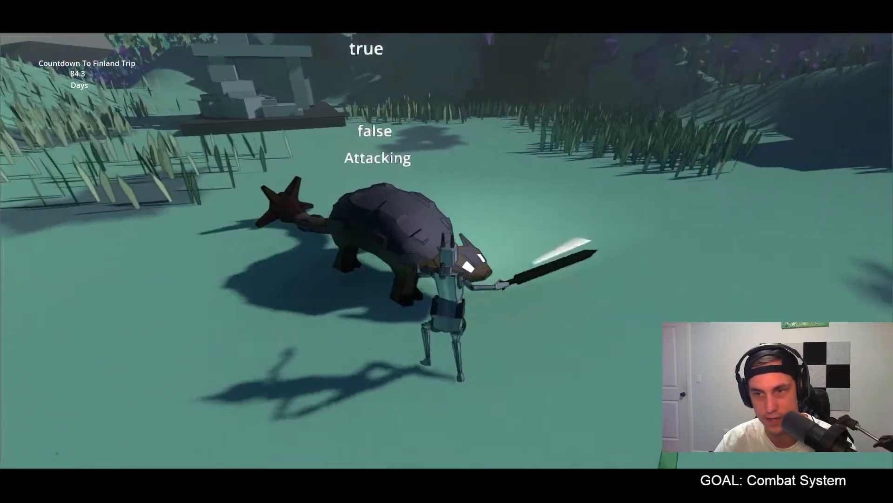
key("w")
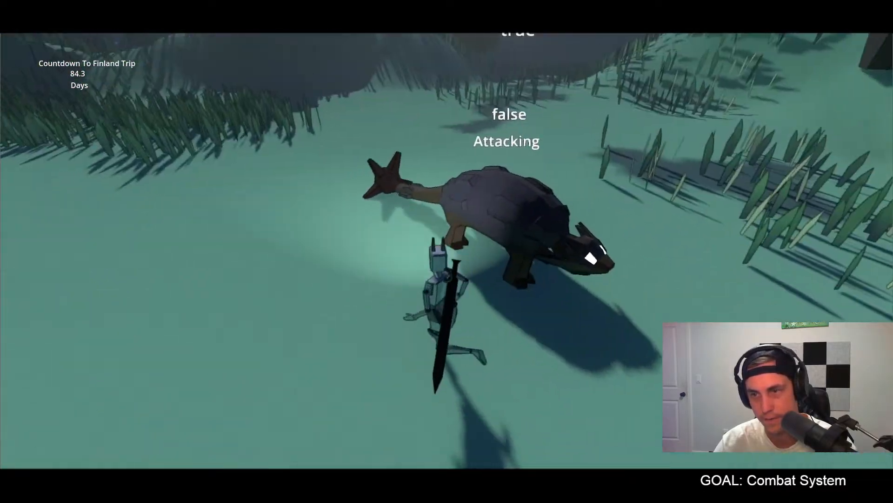
key("w")
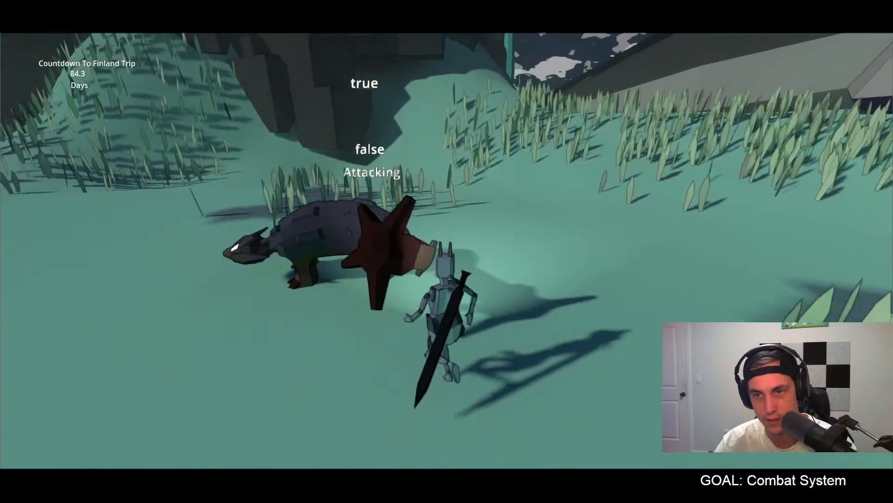
key("w")
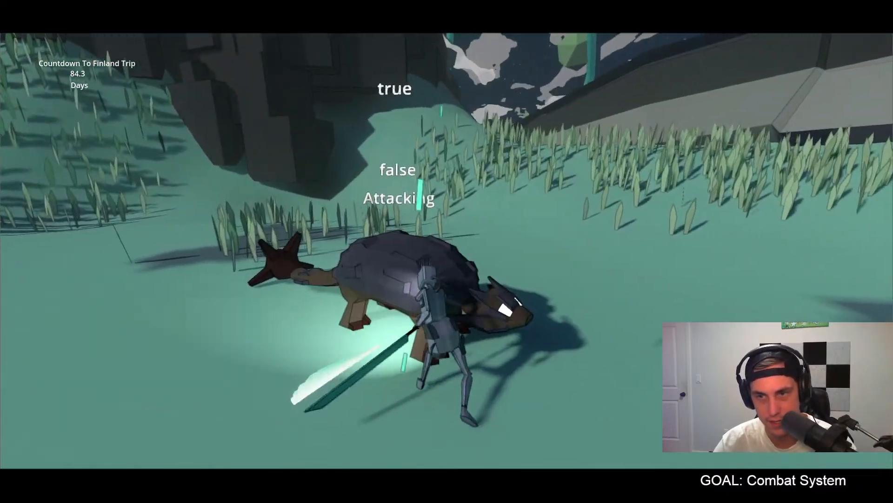
key("w")
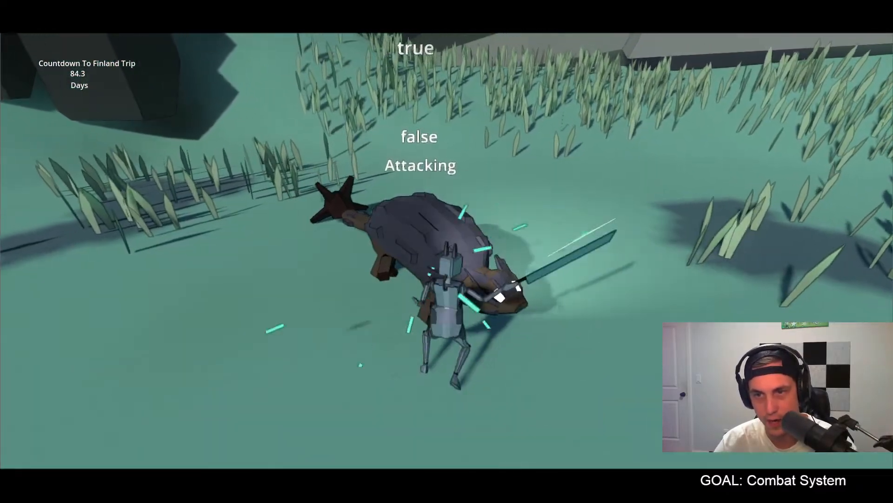
key("w")
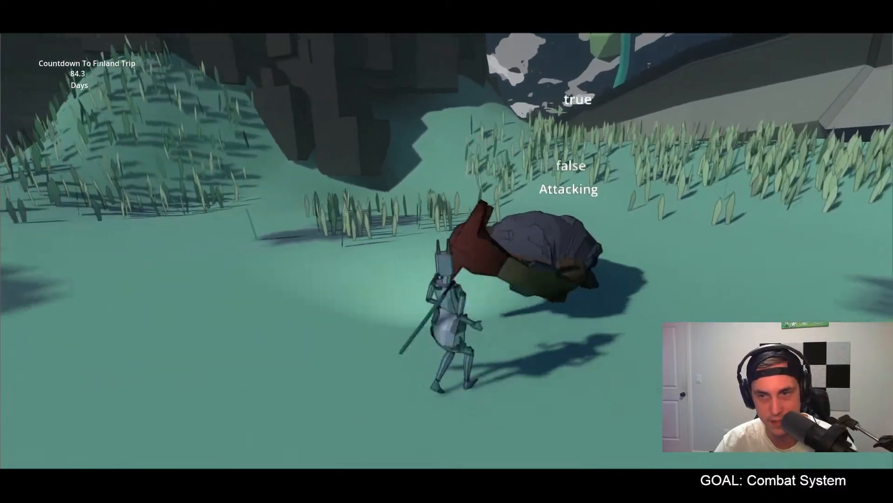
key("w")
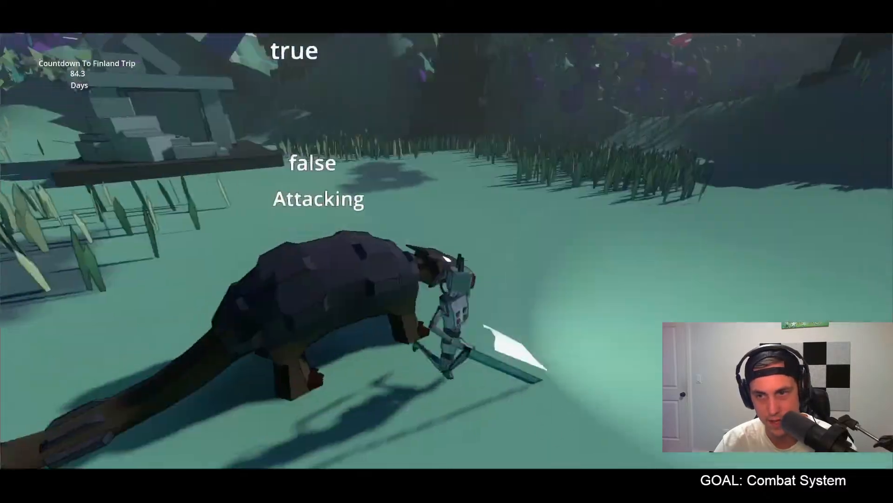
key("w")
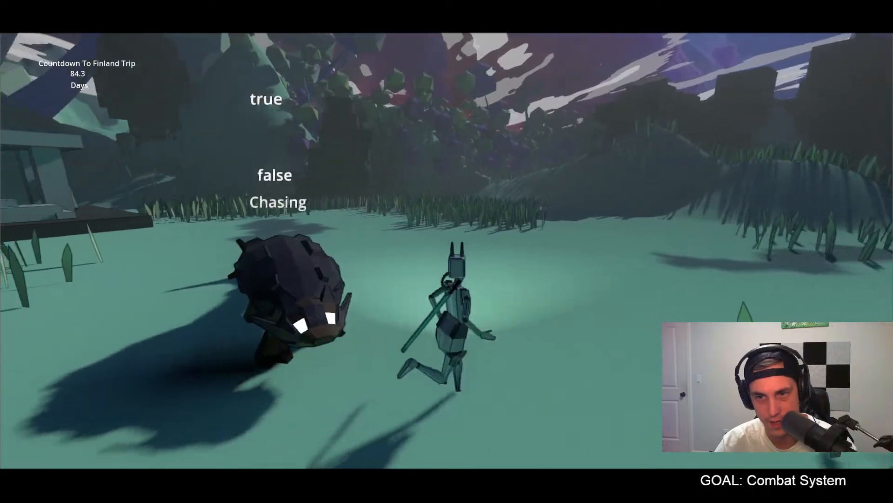
key("w")
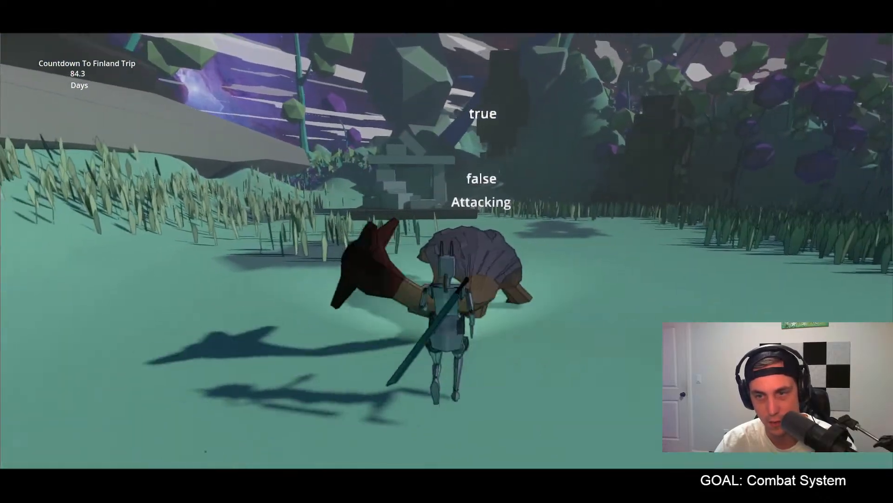
key("w")
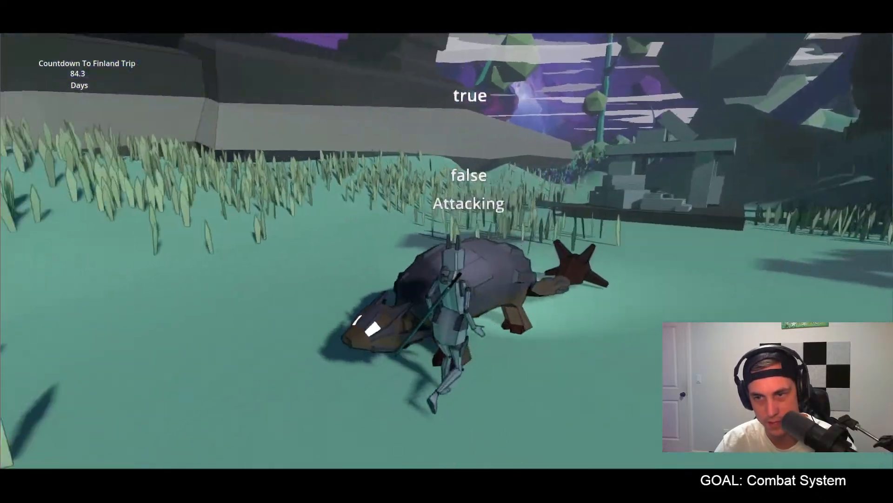
key("w")
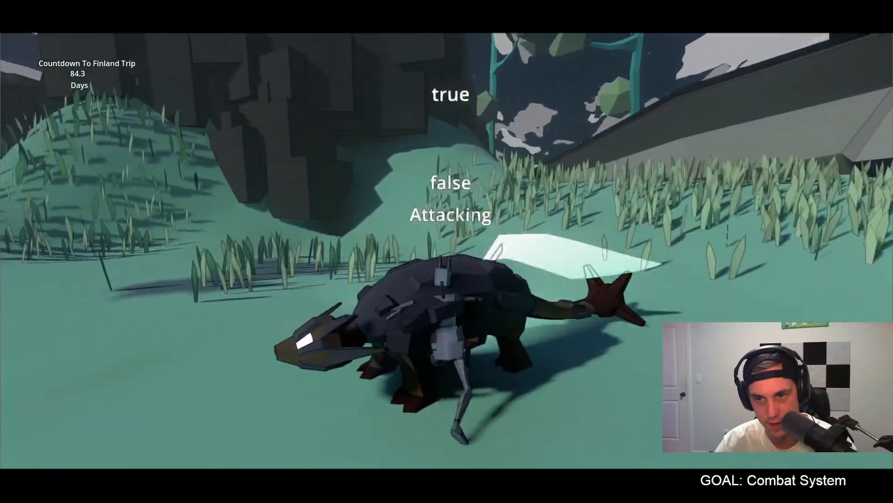
key("w")
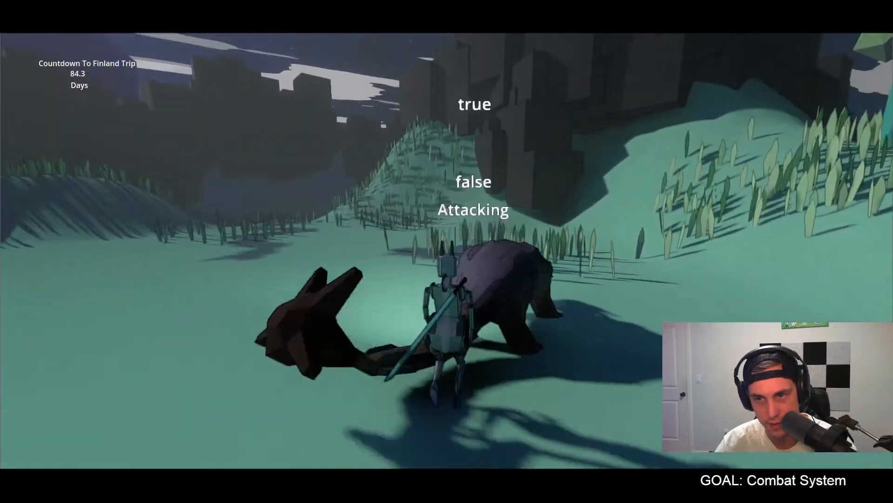
key("w")
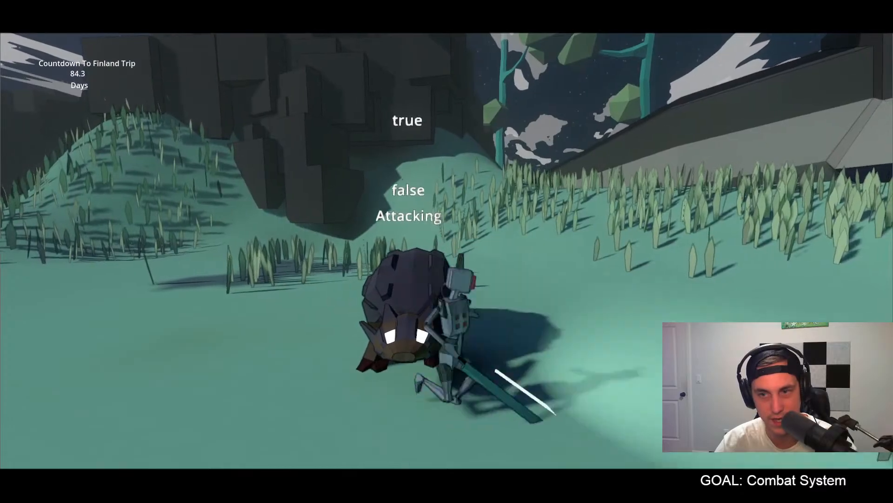
key("w")
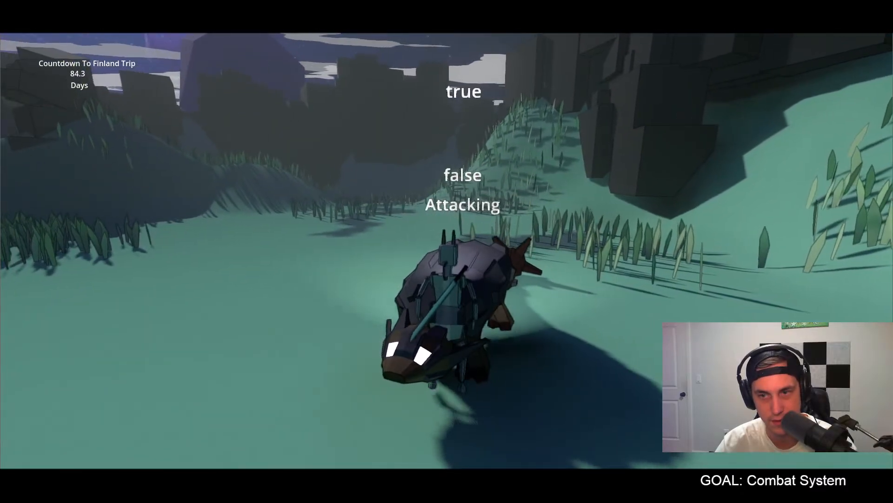
key("w")
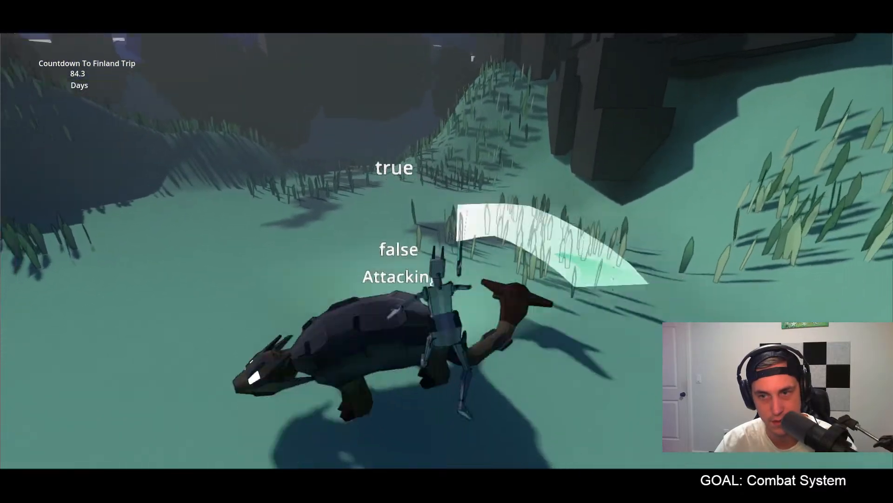
Step: Back away from the dinosaur, test more sword attacks while circling it, and stop the running game
key("s")
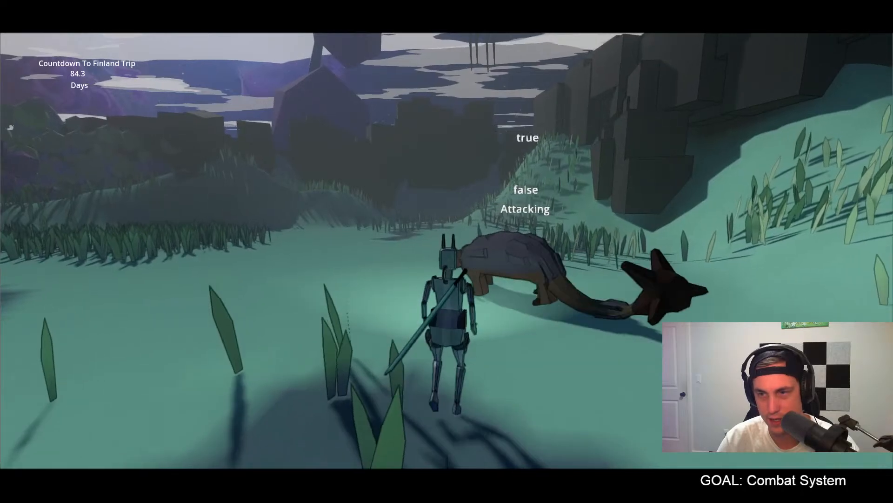
key("w")
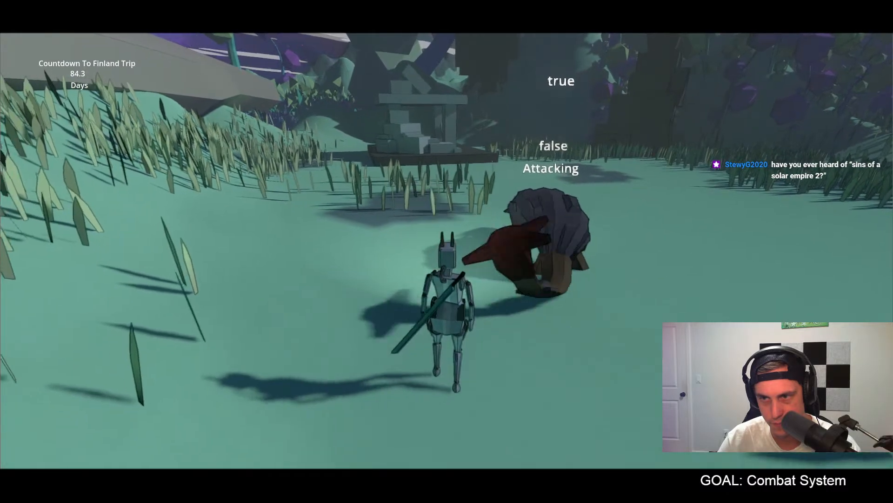
left_click(447, 251)
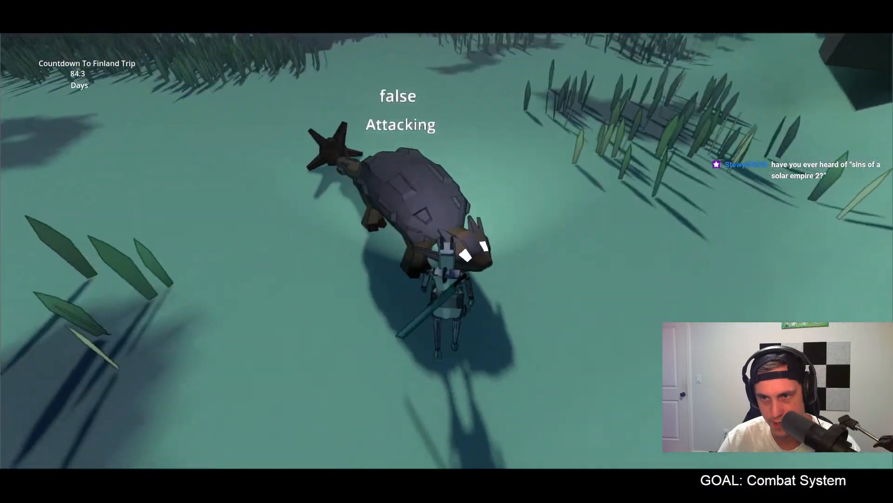
left_click(447, 251)
key("a")
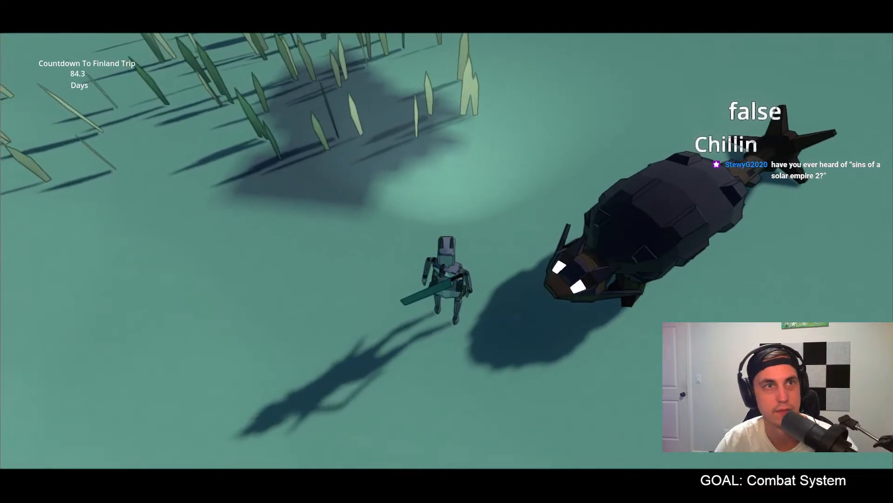
key("a")
key("w")
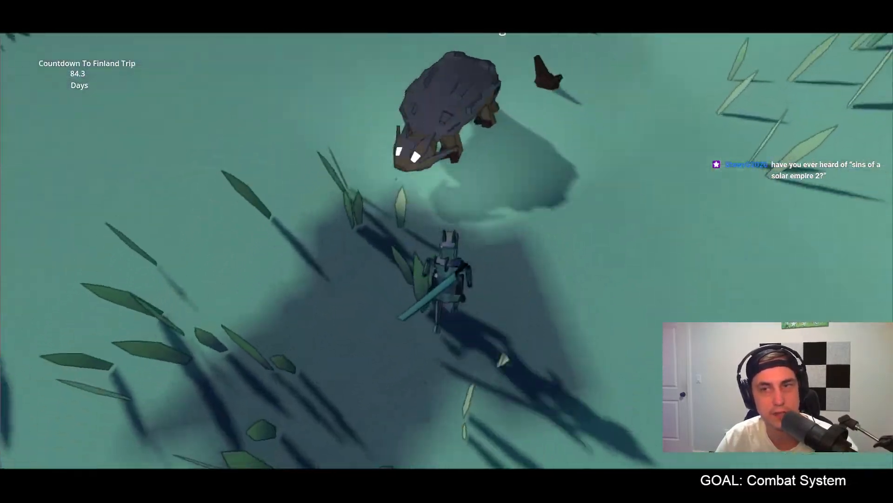
left_click(447, 251)
key("w")
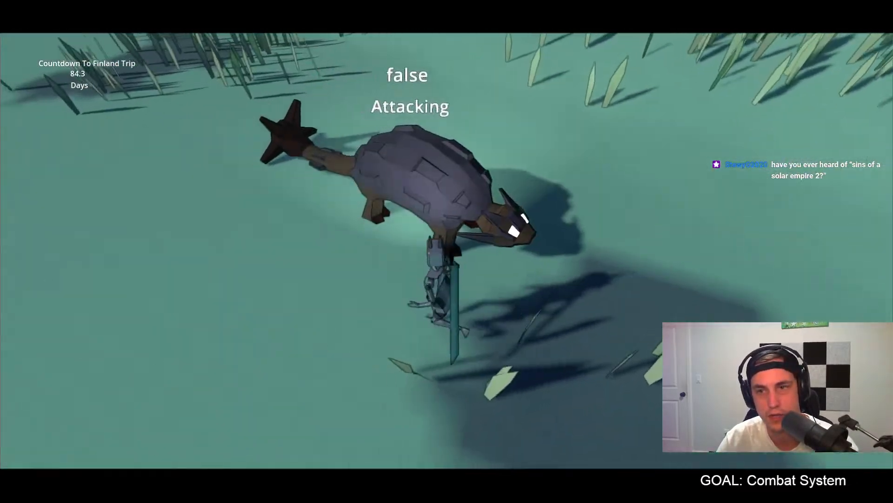
key("Escape")
Step: Duplicate the Dinosaur node twice in the proto scene and space the copies out in a row beside the original
middle_click_drag(507, 214, 360, 235)
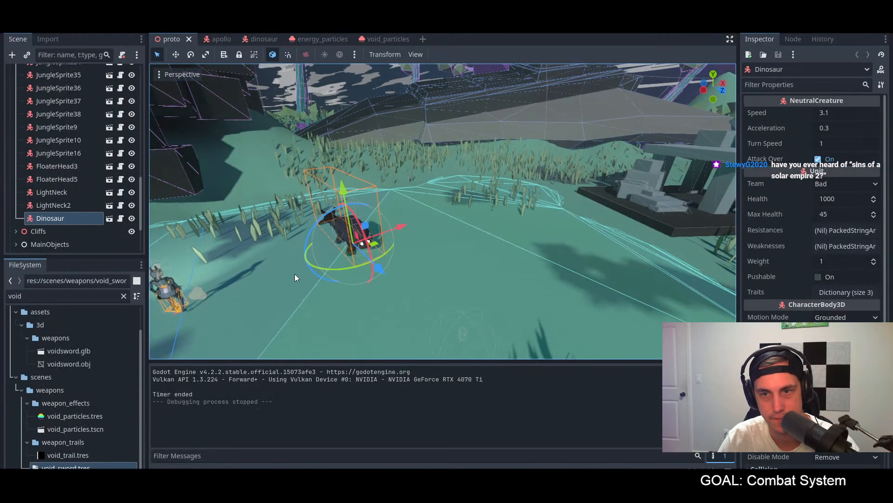
left_click_drag(406, 224, 488, 191)
key("ctrl+d")
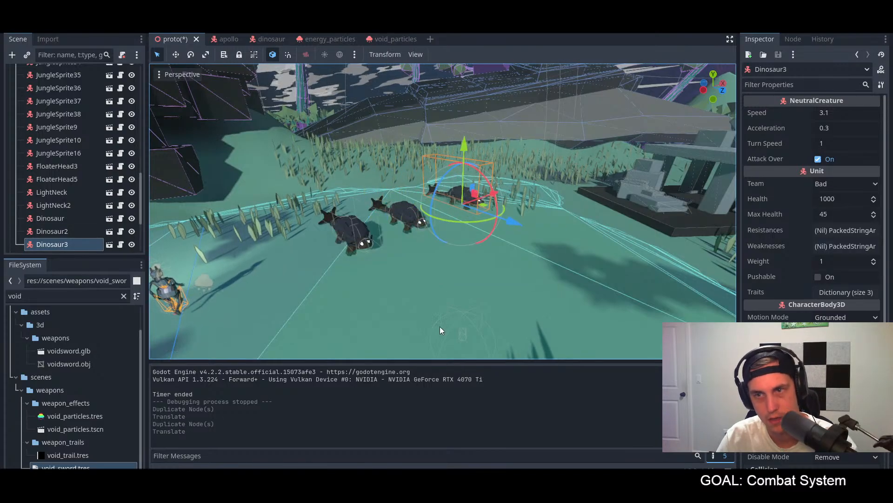
Step: Run the project again and move the player up to the group of three dinosaurs
key("F5")
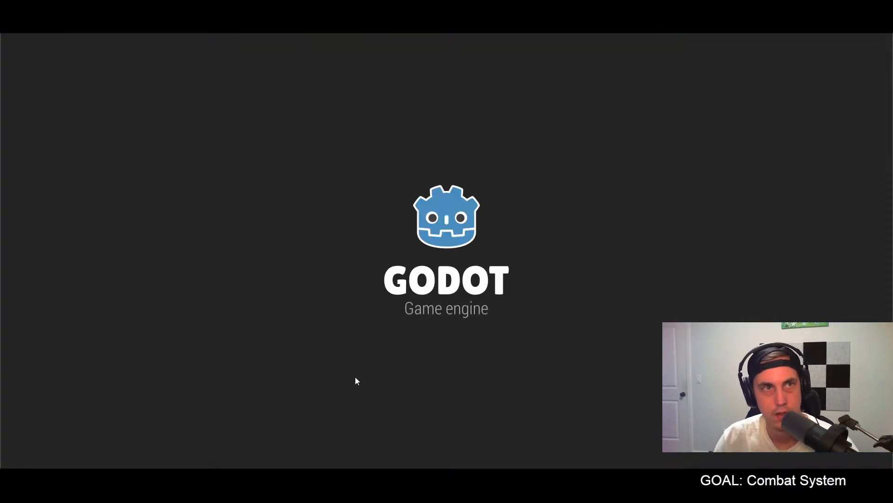
key("w")
key("w")
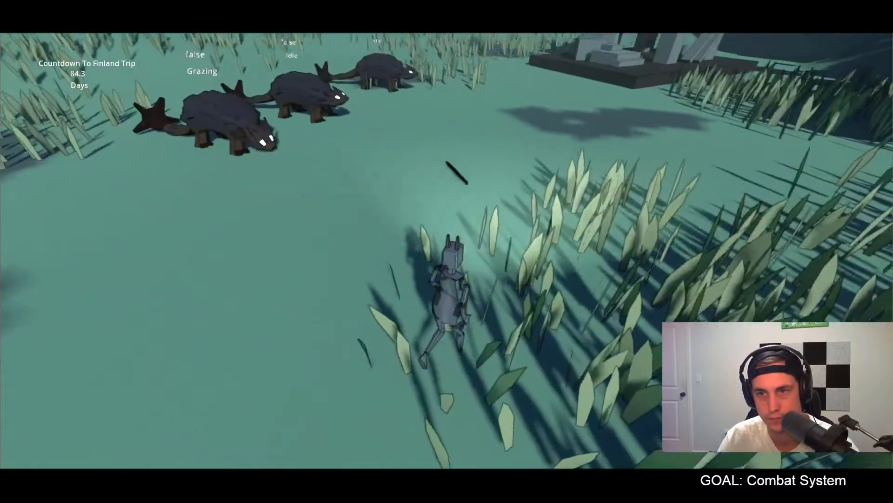
key("w")
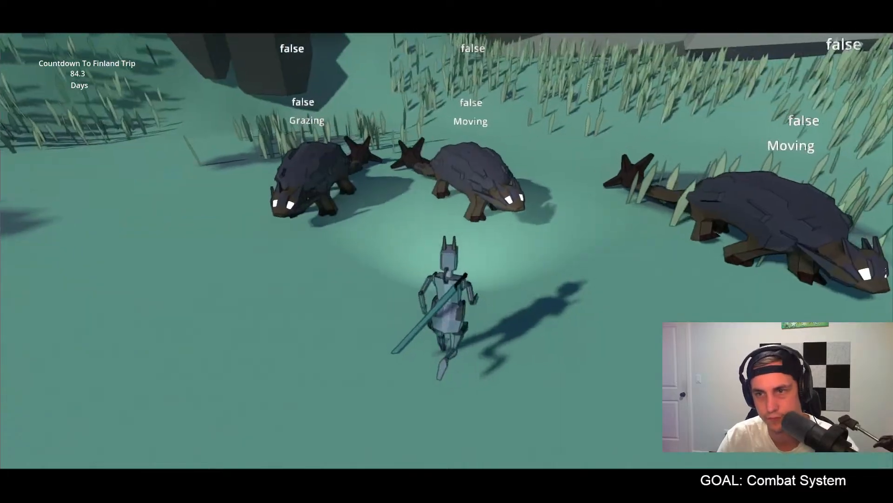
key("a")
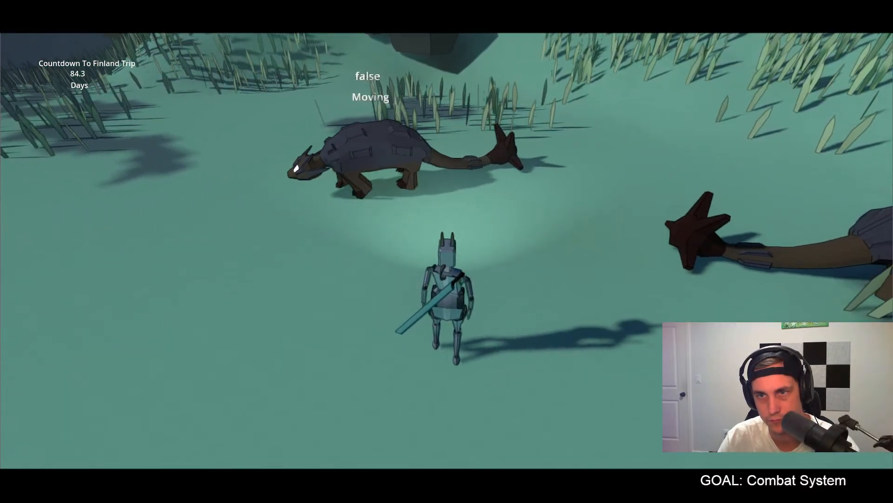
Step: Move the player in among the three dinosaurs and back away to gather them around the player
key("w")
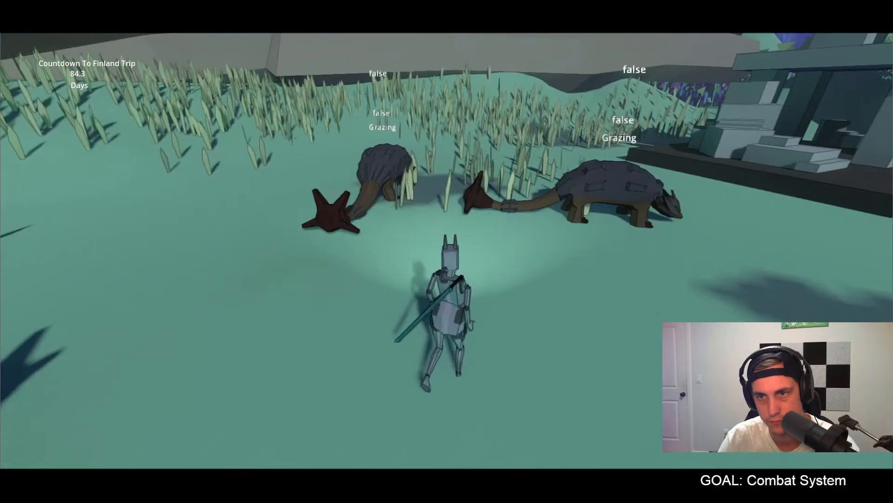
key("w")
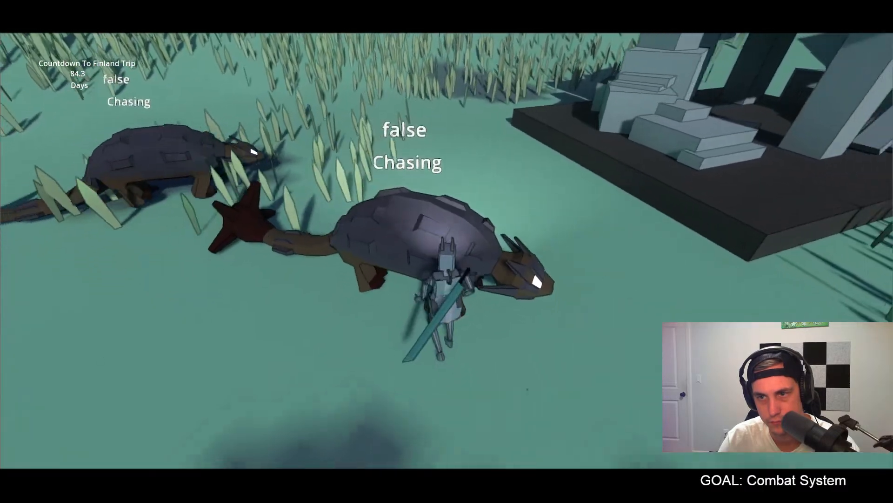
key("s")
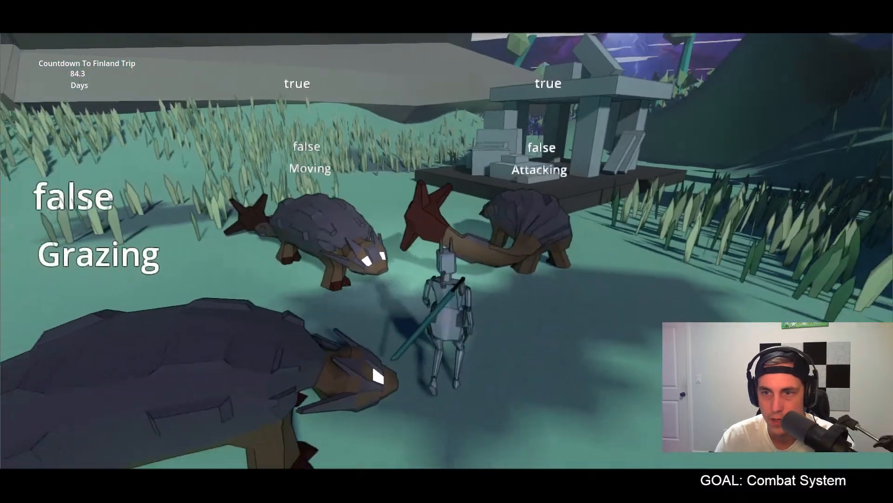
key("w")
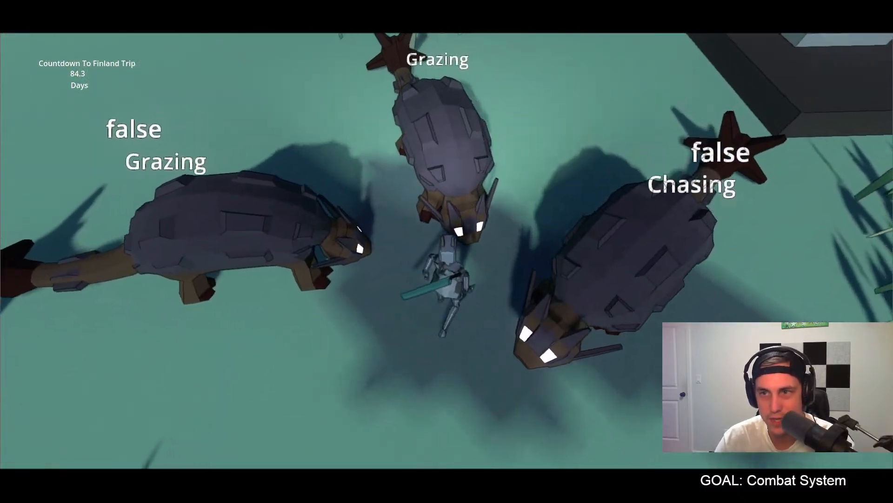
Step: Test sword swings against the three surrounding dinosaurs while shifting the player's position
left_click(447, 252)
left_click(447, 252)
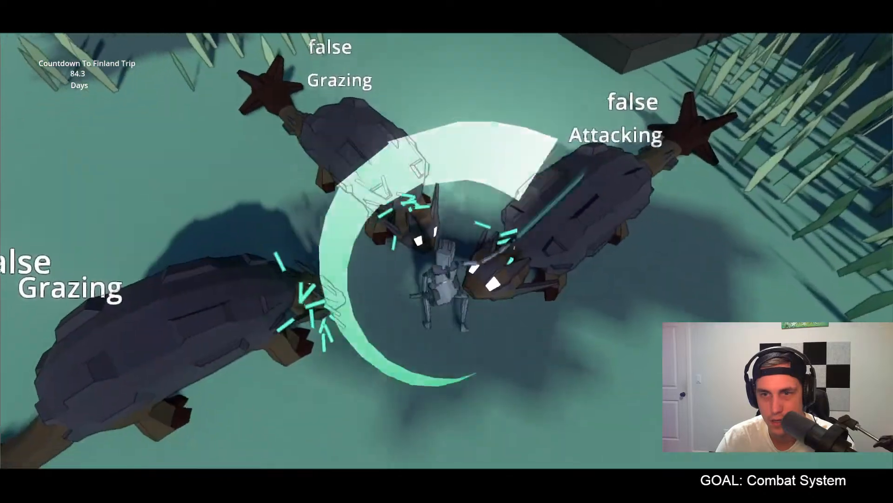
left_click(447, 252)
key("a")
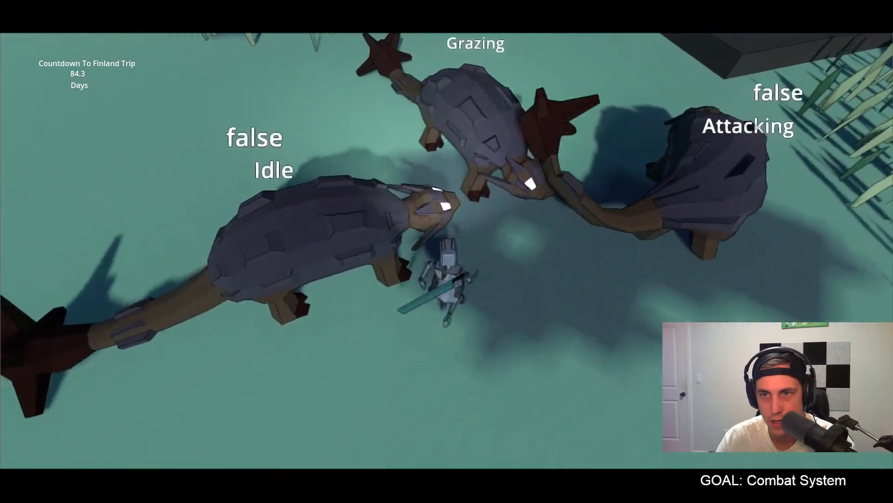
left_click(447, 251)
left_click(447, 252)
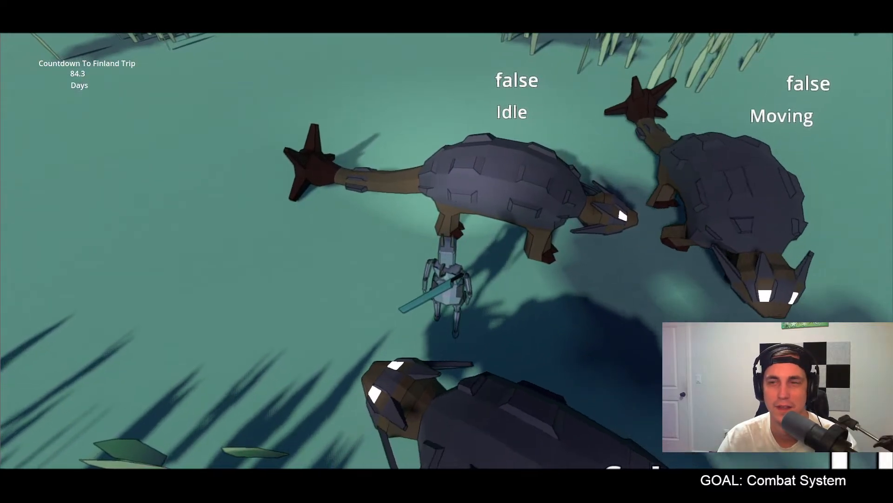
Step: Strike the dinosaurs with more sword combos while moving between them, and stop the running game
key("d")
left_click(447, 251)
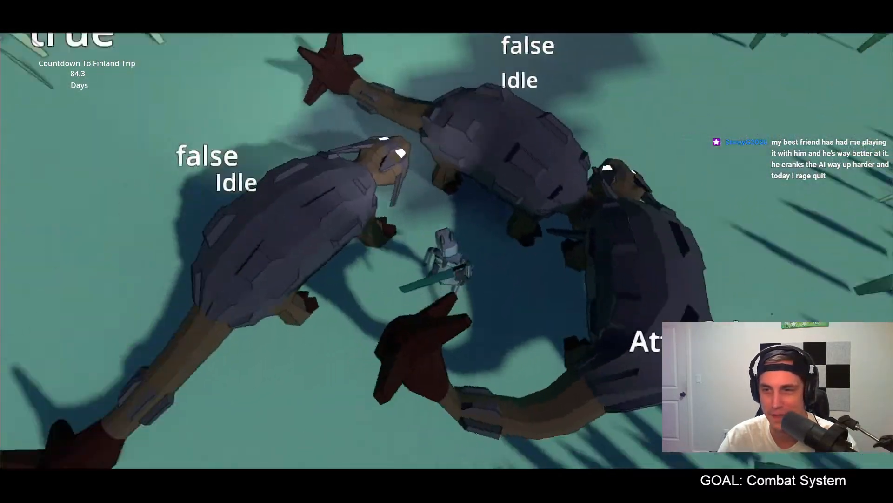
left_click(446, 251)
left_click(447, 252)
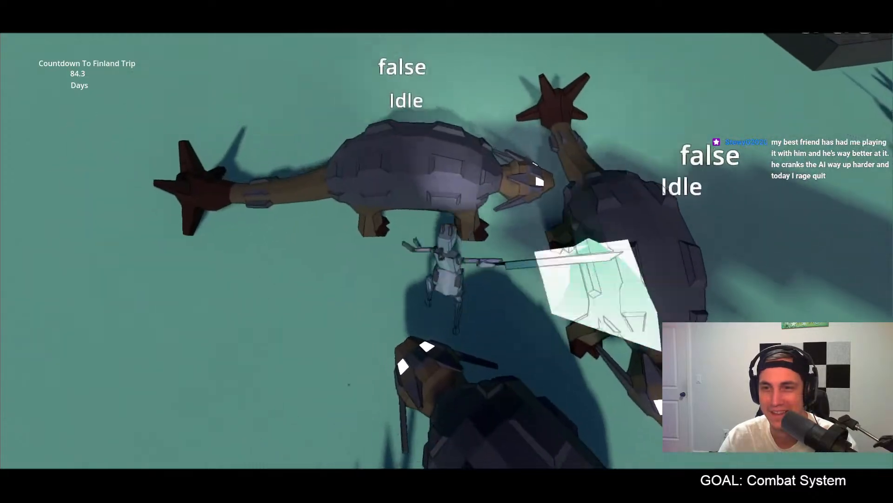
left_click(447, 252)
key("a")
key("w")
left_click(447, 251)
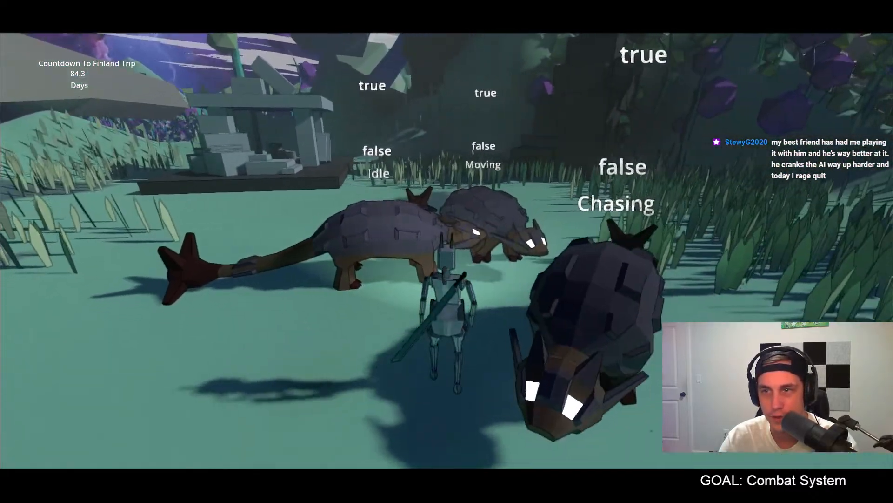
key("Escape")
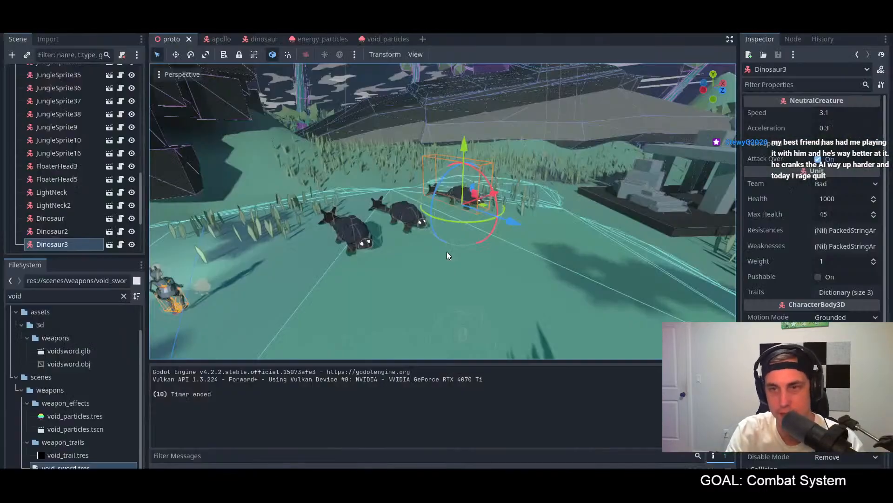
Step: Open the dinosaur scene and inspect its StateLabel, StateLabel2 and StateLabel3 nodes
left_click(246, 40)
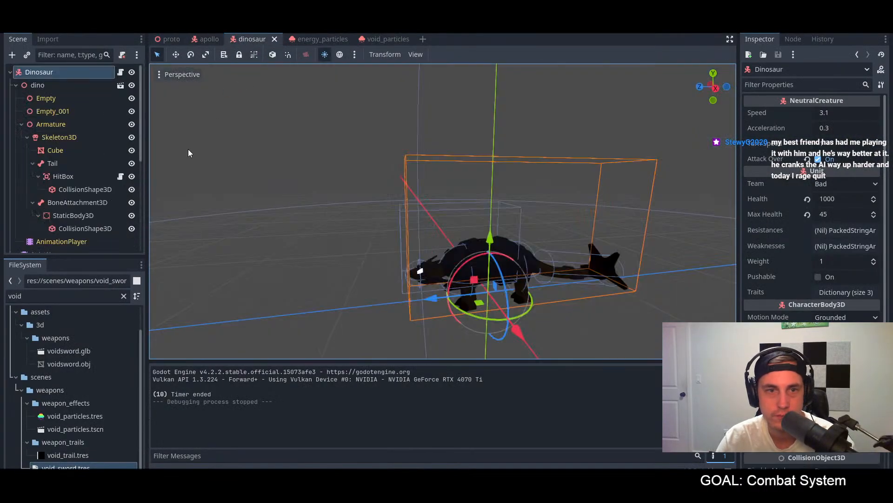
scroll(39, 138, "down", 10)
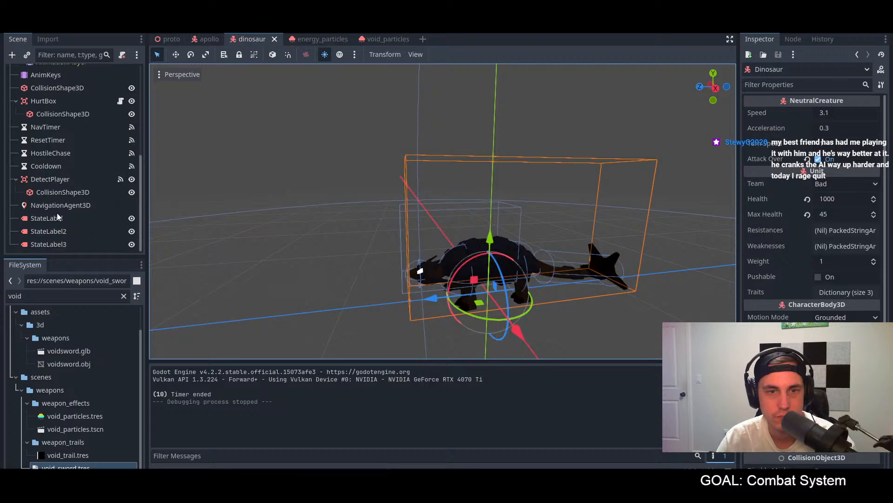
left_click(52, 230)
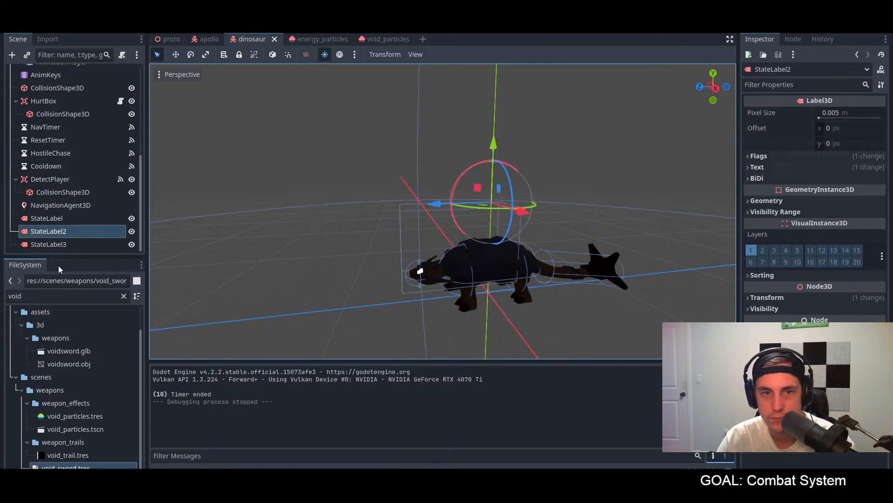
left_click(60, 245)
left_click(51, 219)
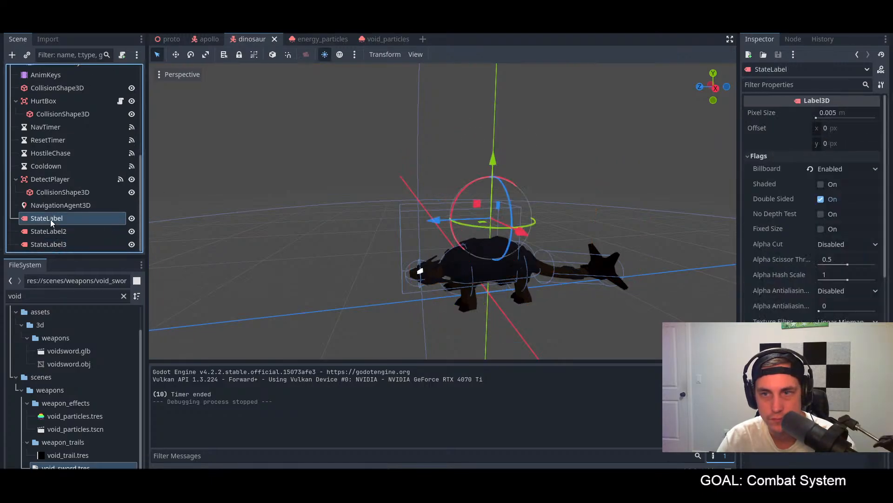
left_click(48, 229)
left_click(49, 245)
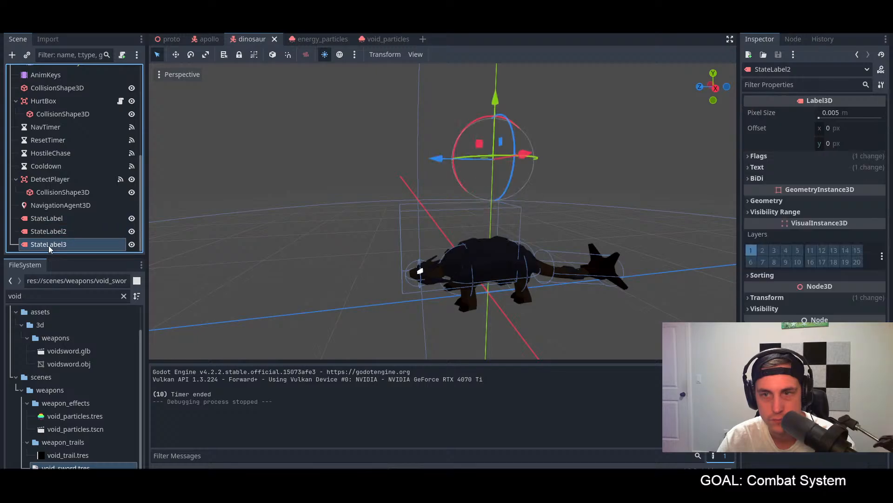
Step: Check in dino.gd which values StateLabel2 and StateLabel3 display, and return to the 3D view
mouse_move(371, 43)
left_click(432, 24)
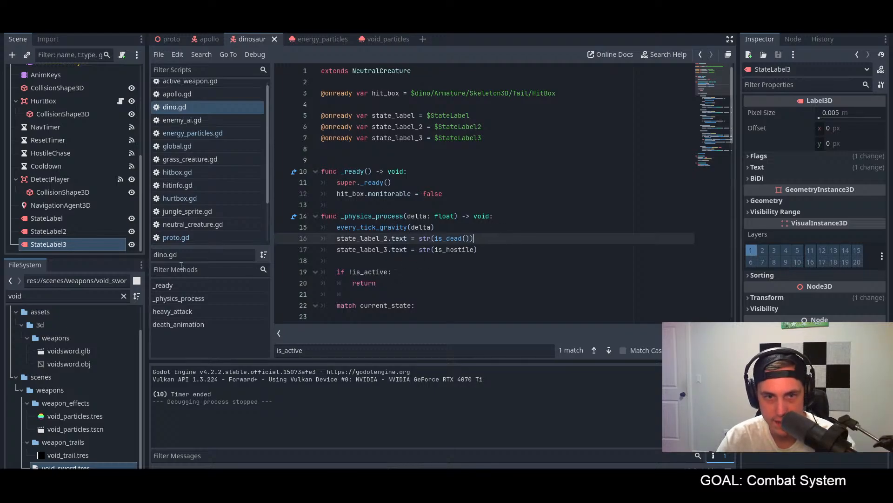
left_click(45, 244)
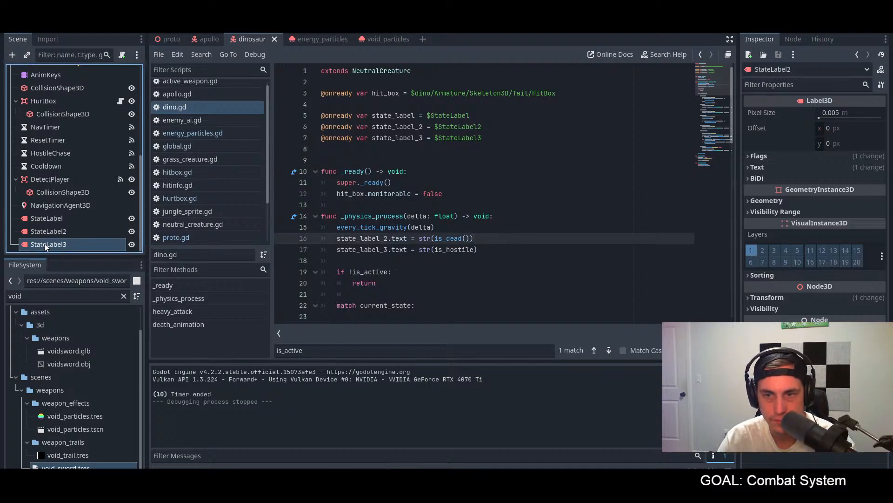
left_click(407, 24)
middle_click_drag(474, 127, 524, 183)
Step: Run the project and move the player past the dinosaurs toward the swords on the ground
key("F5")
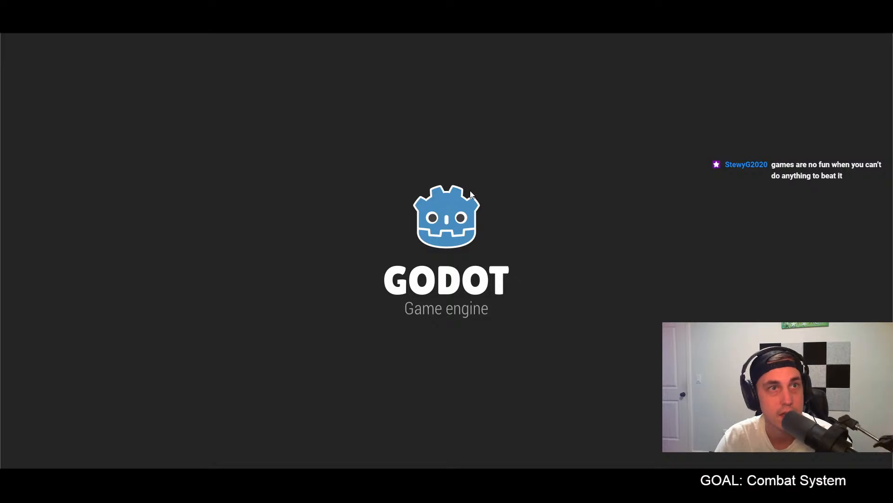
key("w")
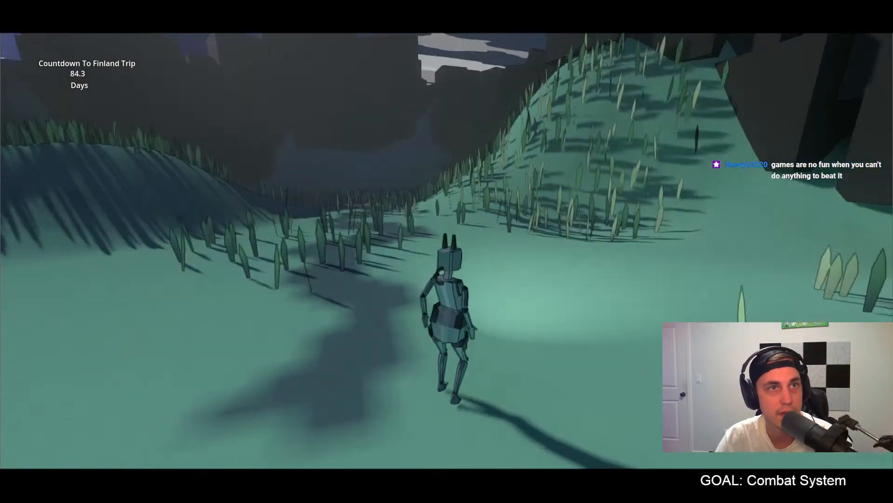
key("w")
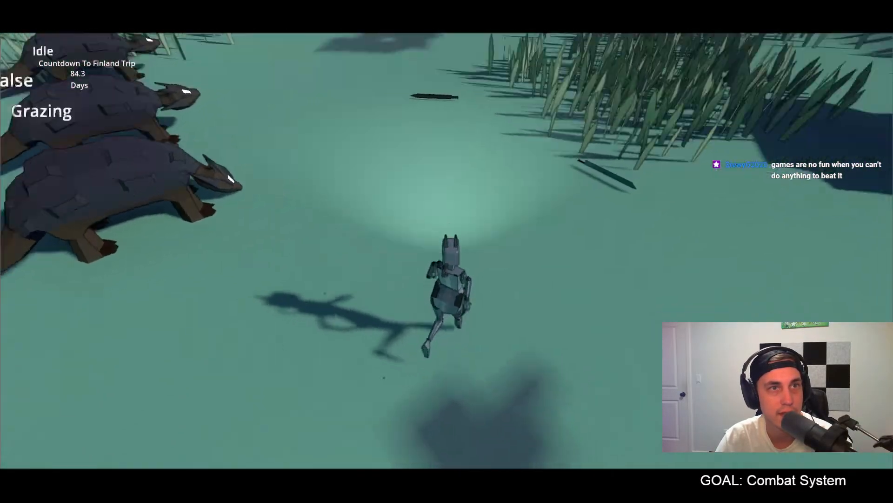
key("w")
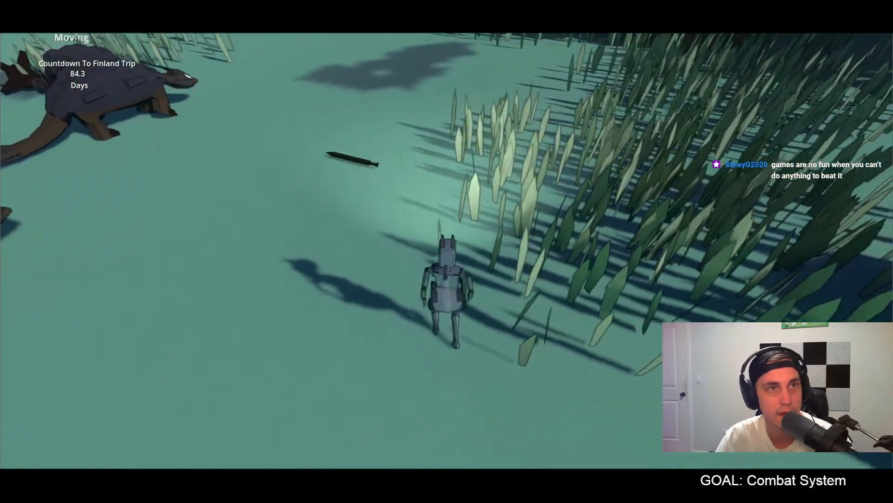
key("w")
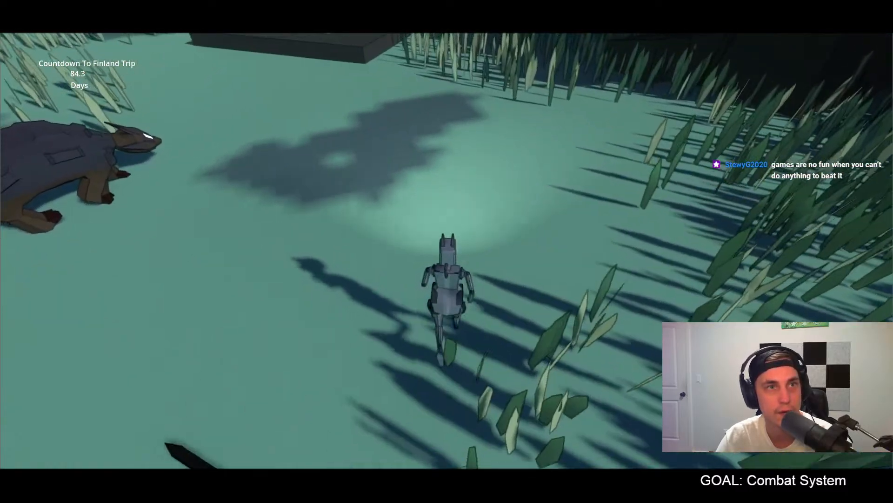
Step: Pick up a sword from the ground and bring the player within striking range of the dinosaurs
key("a")
key("s")
key("f")
key("s")
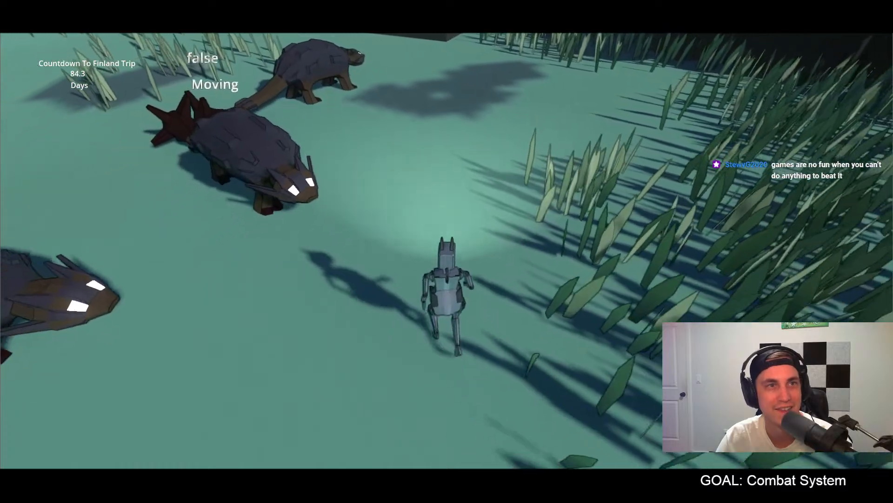
key("d")
key("w")
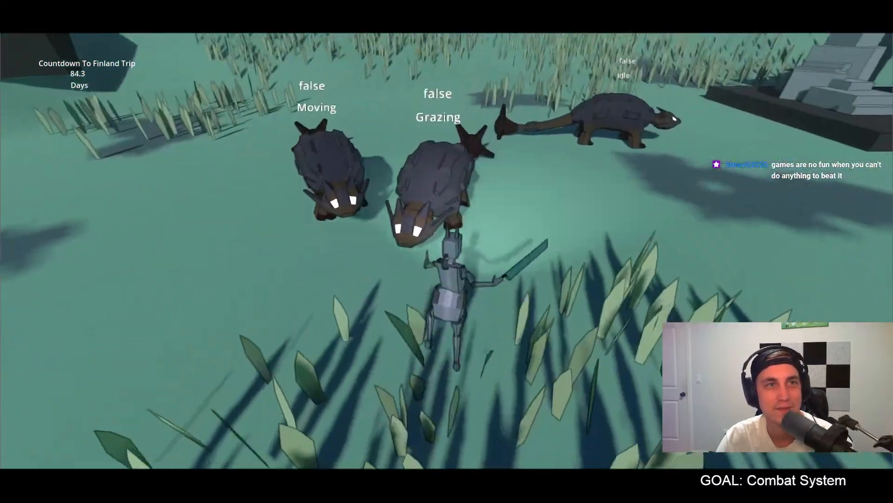
Step: Observe the state labels of the hostile dinosaurs while retreating from them with the player, and stop the game
key("d")
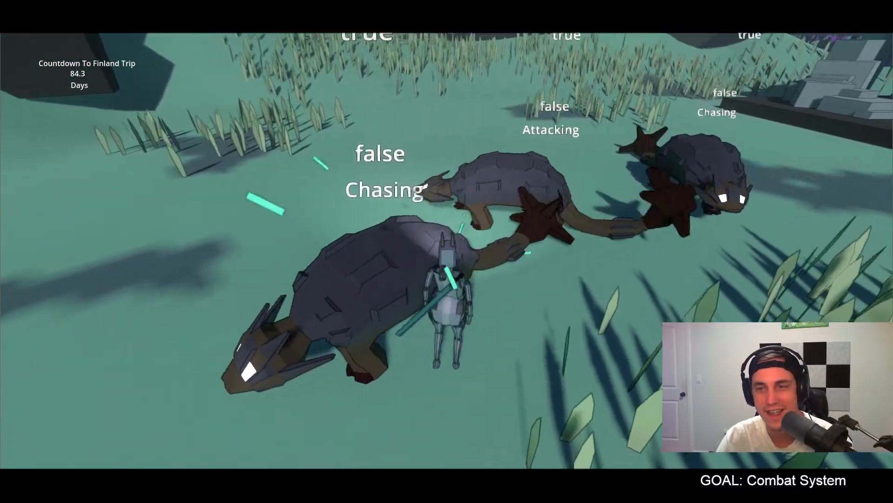
key("s")
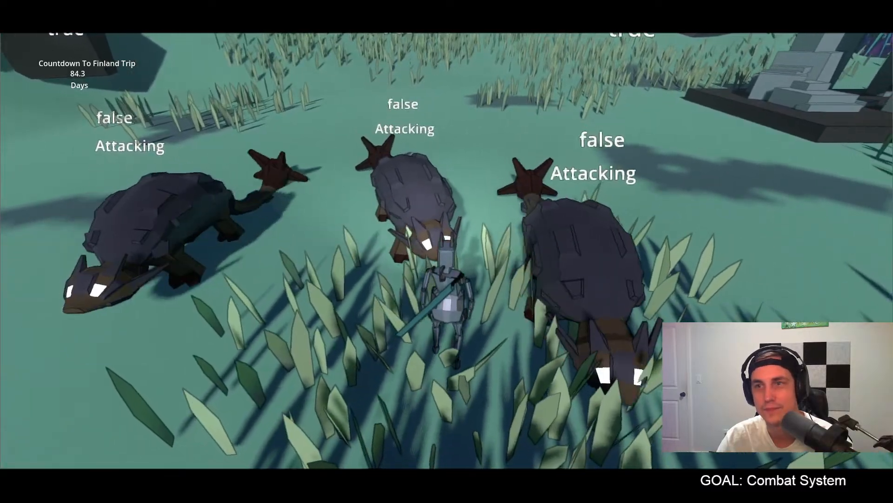
key("a")
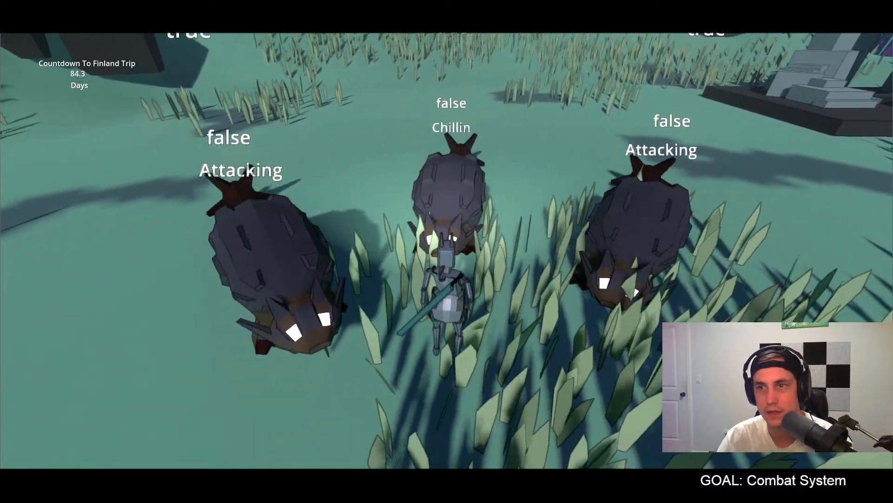
key("s")
key("s")
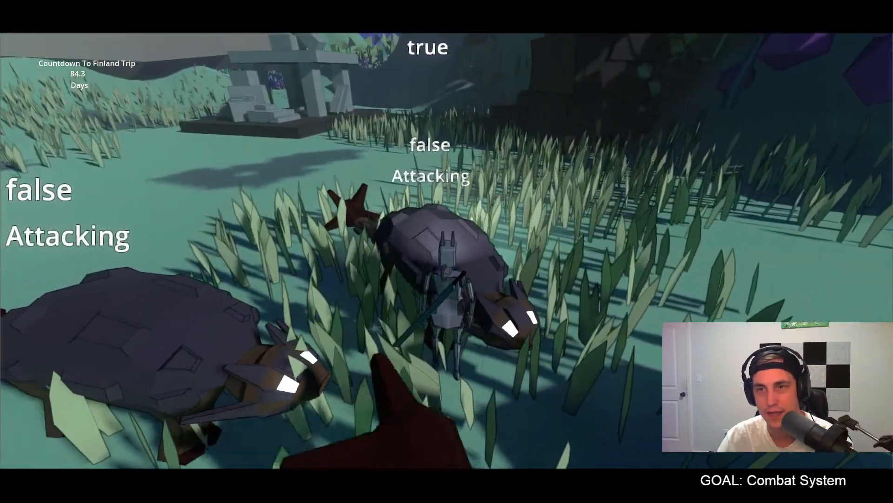
key("s")
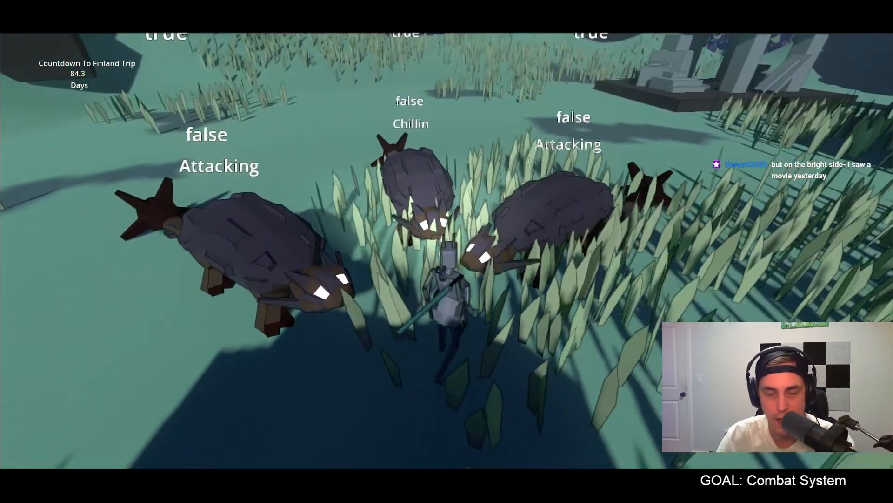
key("Escape")
Step: Run the project again to test a sword strike on the chasing dinosaurs, and stop the game
key("ctrl+s")
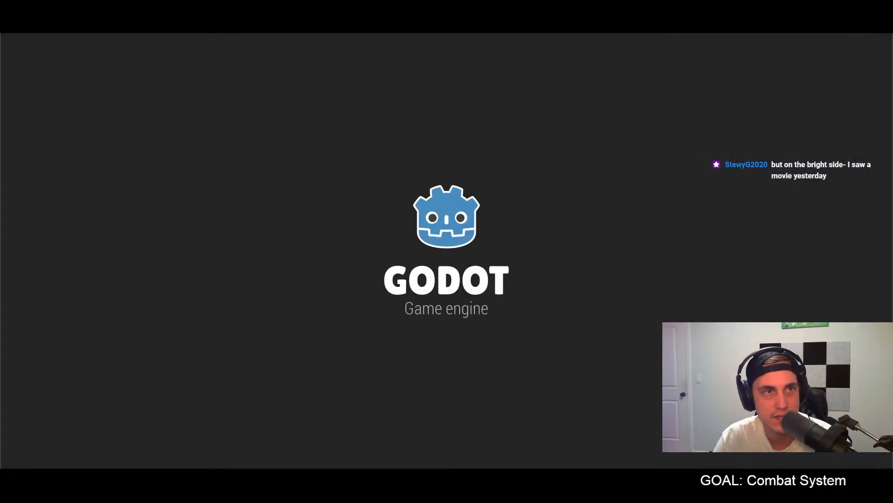
key("w")
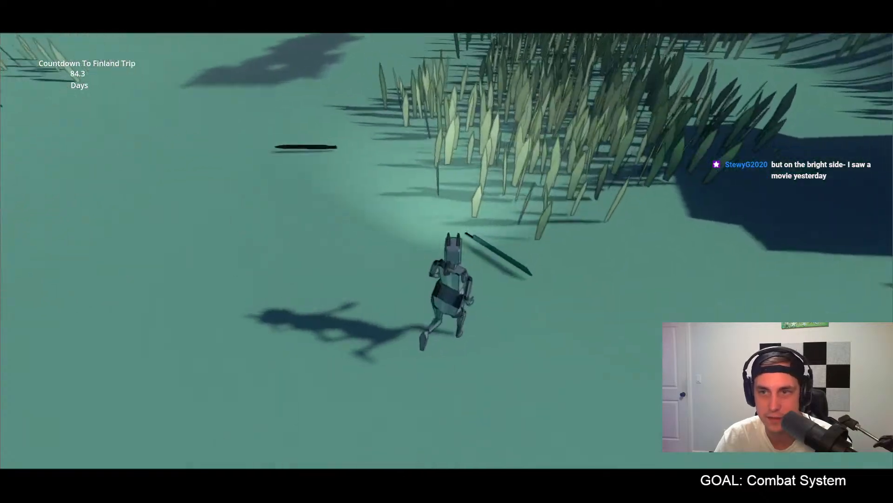
key("w")
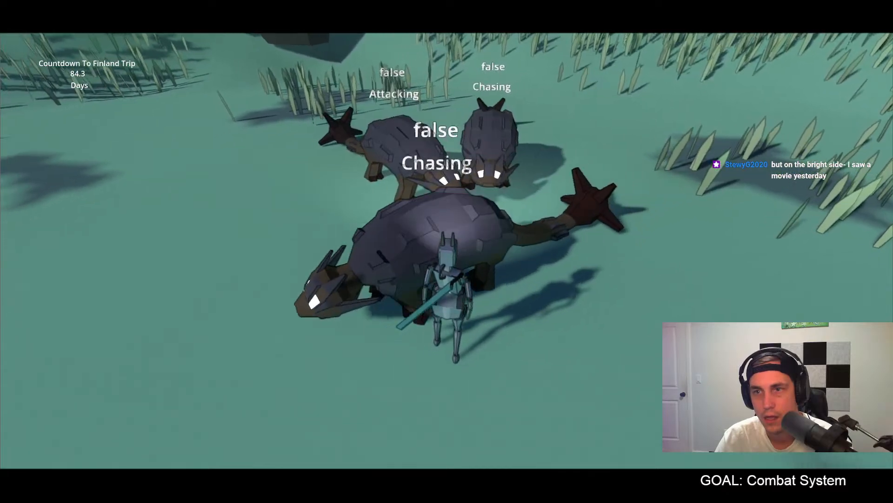
left_click(447, 252)
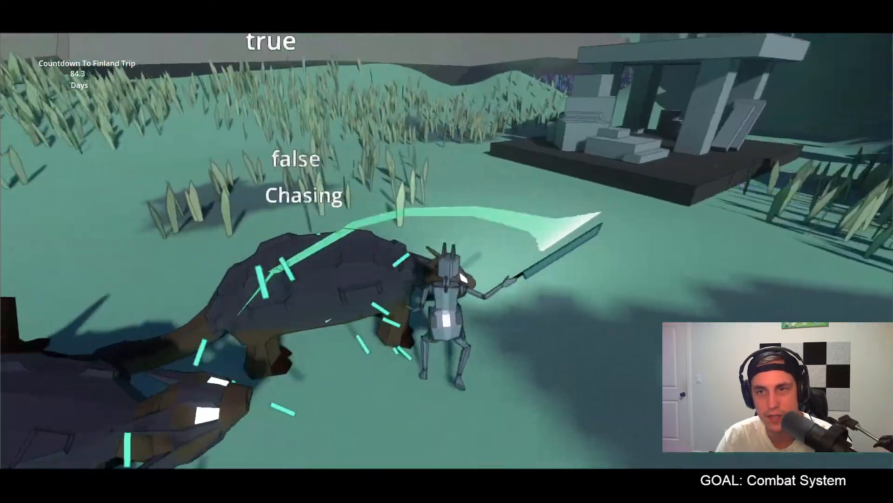
key("F8")
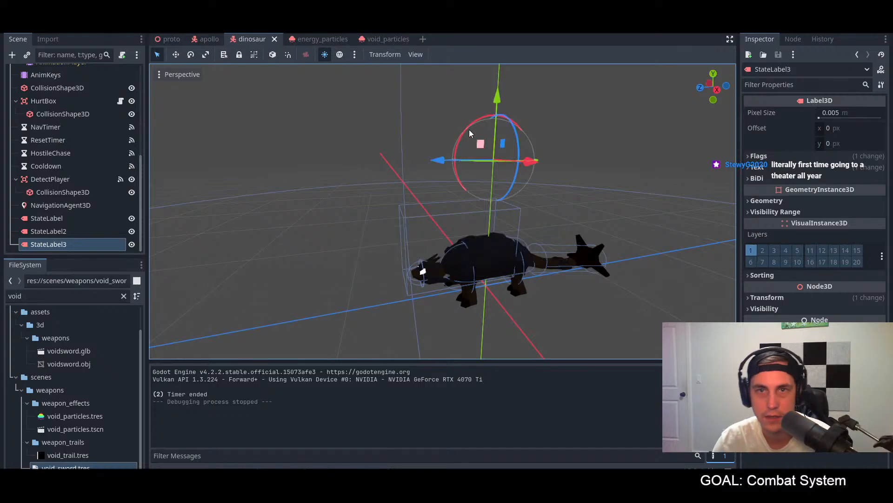
Step: Review the chasing, attacking, cooldown and dying state code in the dino.gd script
key("ctrl+F3")
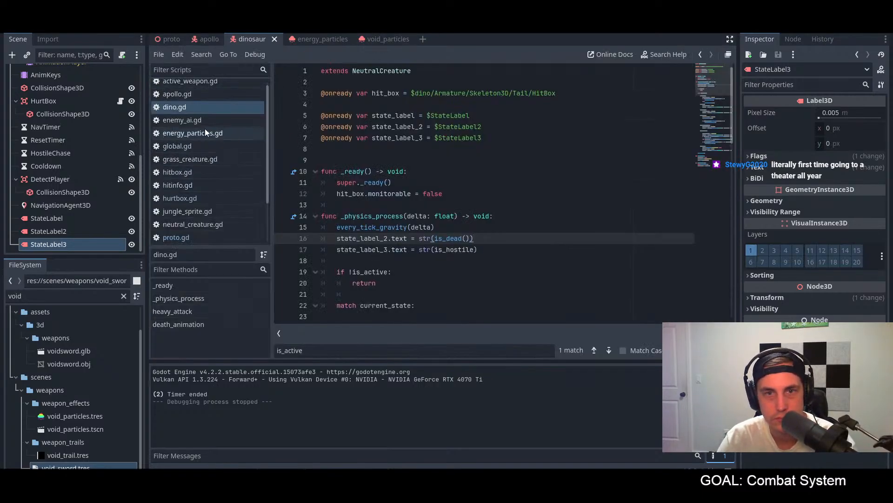
scroll(500, 227, "down", 16)
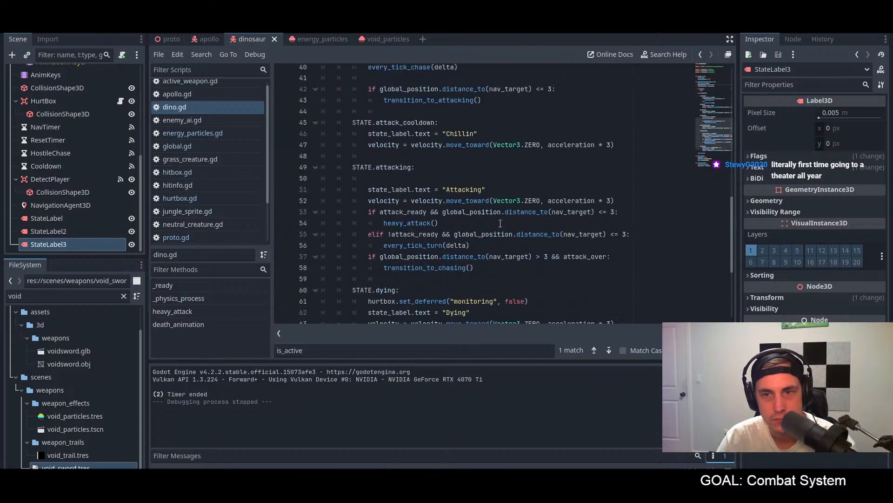
scroll(218, 179, "down", 2)
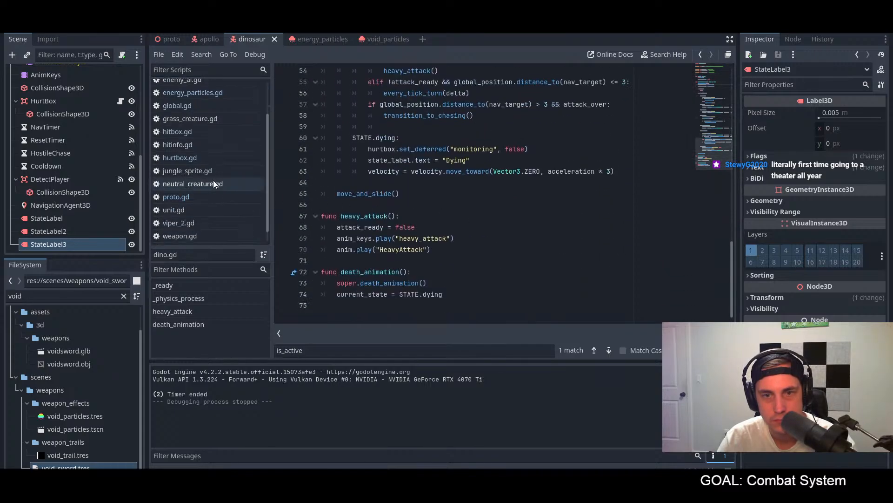
Step: Examine the combat, grazing and timer timeout functions in neutral_creature.gd for how creatures change state
left_click(213, 184)
scroll(460, 206, "down", 3)
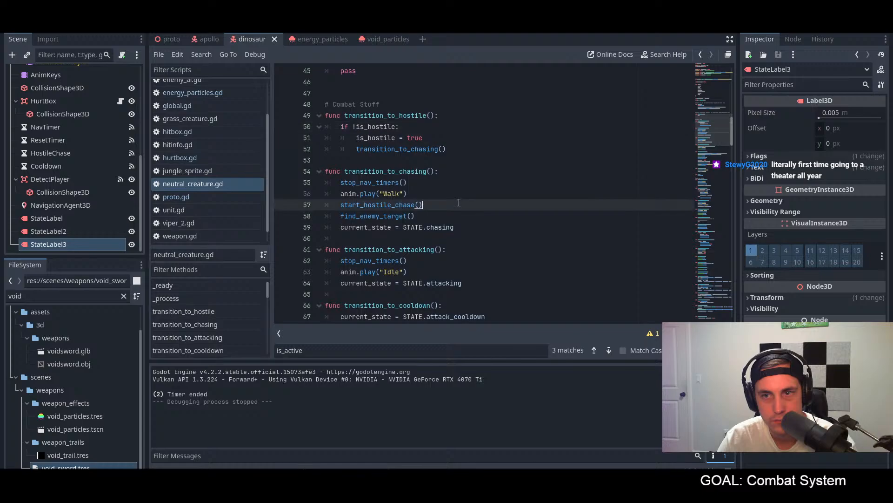
scroll(458, 203, "down", 6)
scroll(456, 255, "down", 8)
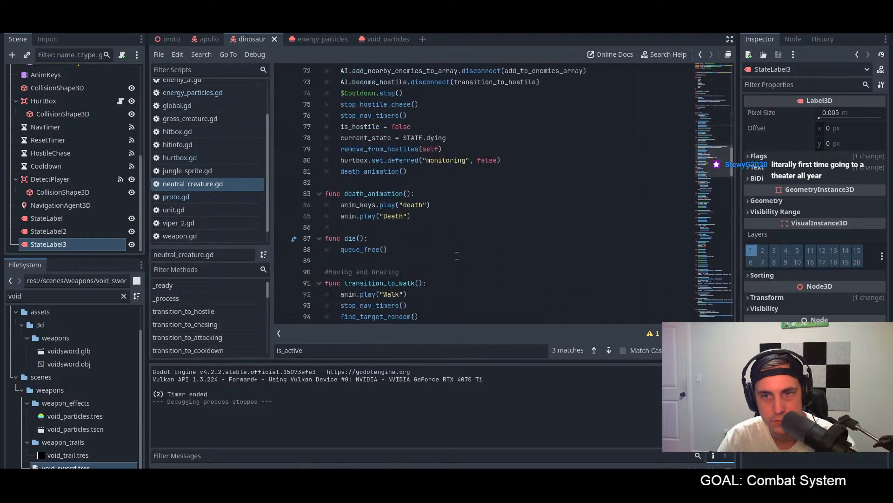
scroll(456, 242, "down", 3)
left_click(465, 220)
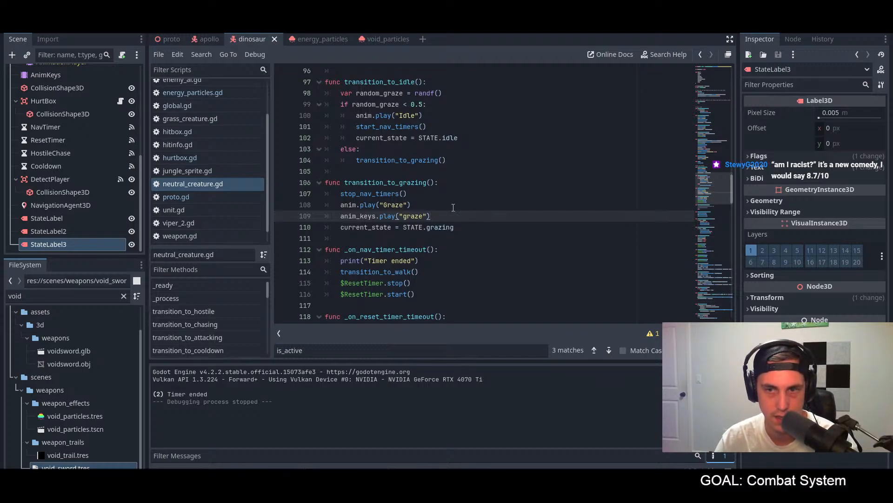
scroll(453, 207, "down", 3)
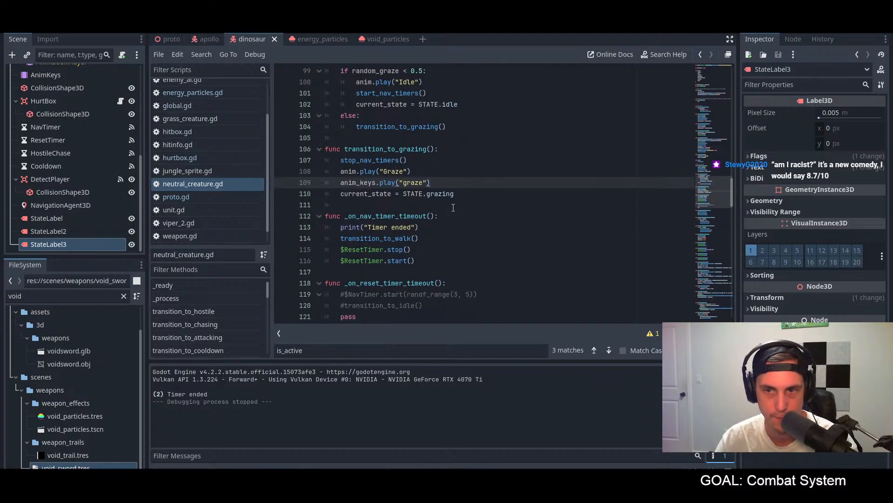
scroll(454, 208, "up", 2)
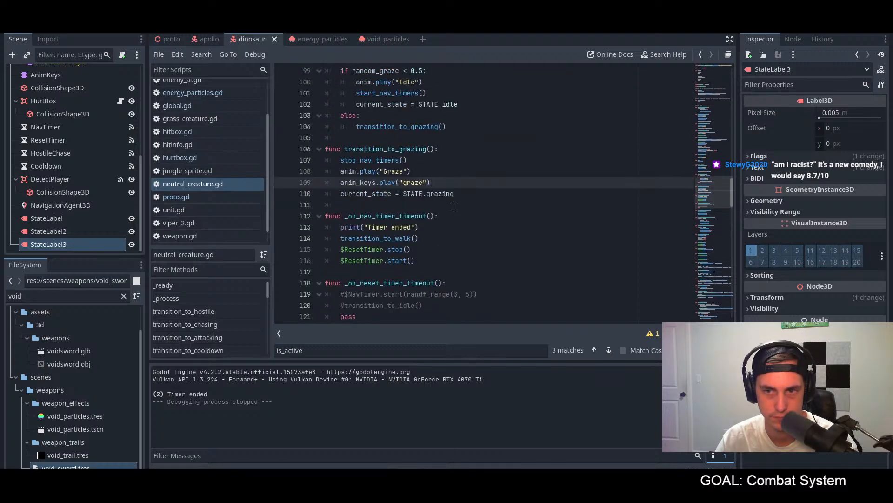
scroll(453, 208, "down", 2)
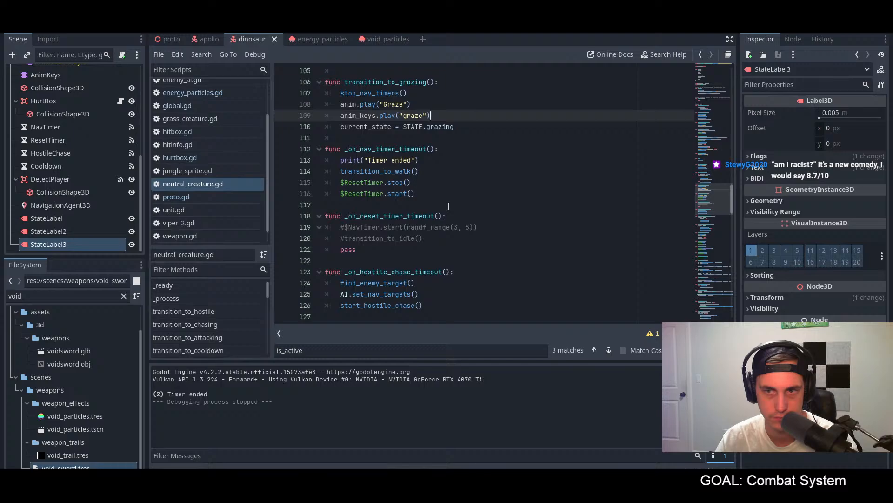
scroll(448, 207, "down", 3)
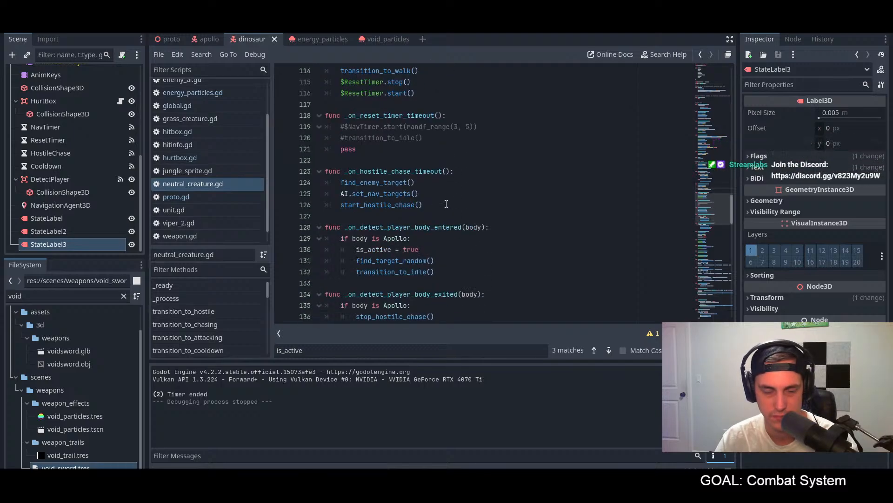
Step: Run the project, pick up a sword and bring the player back toward the dinosaurs
key("F5")
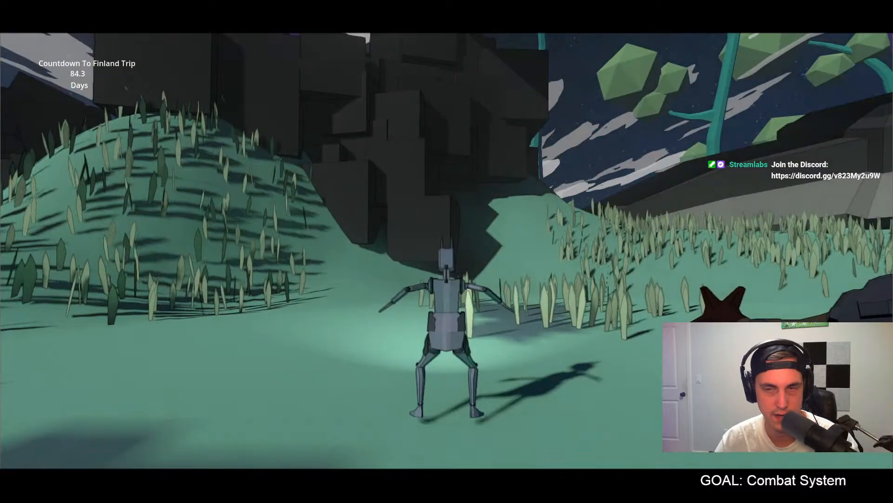
key("w")
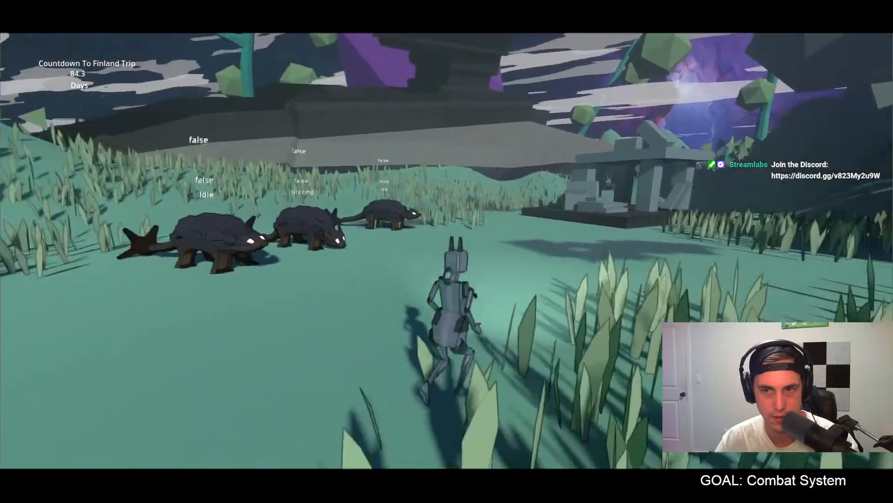
key("w")
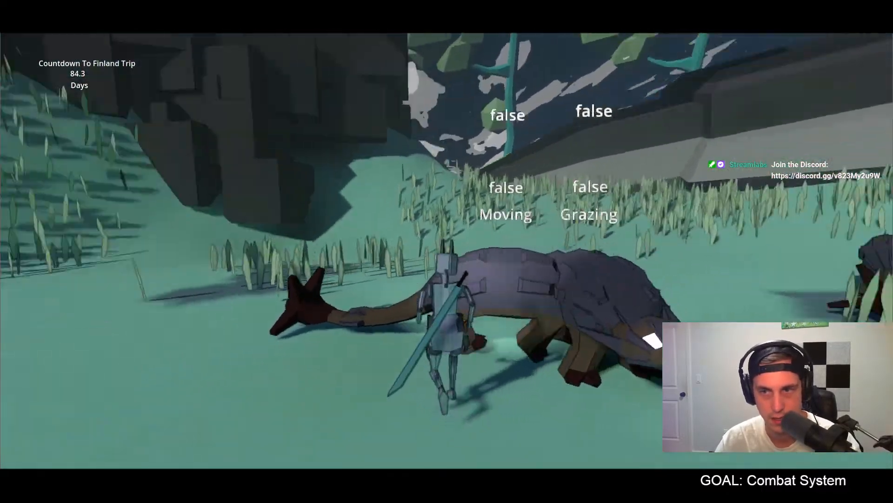
Step: Circle the player around the dinosaur group and strike the nearest dinosaurs with the sword
left_click(446, 251)
key("w")
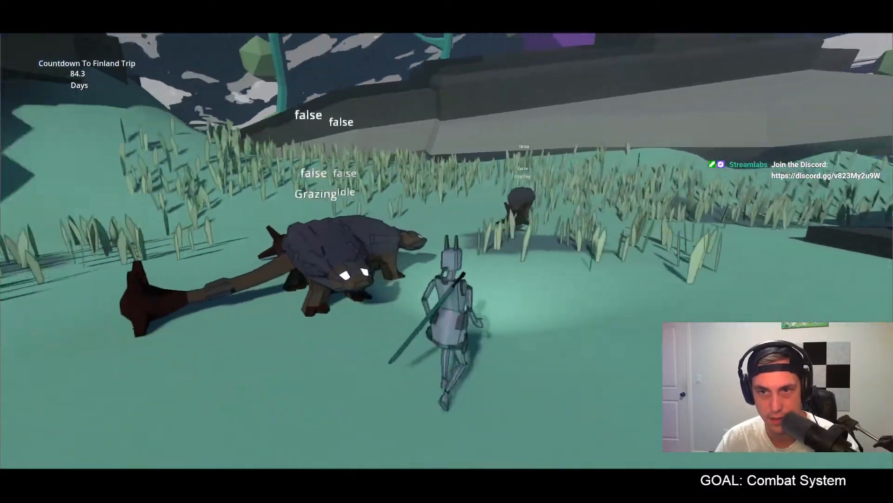
key("w")
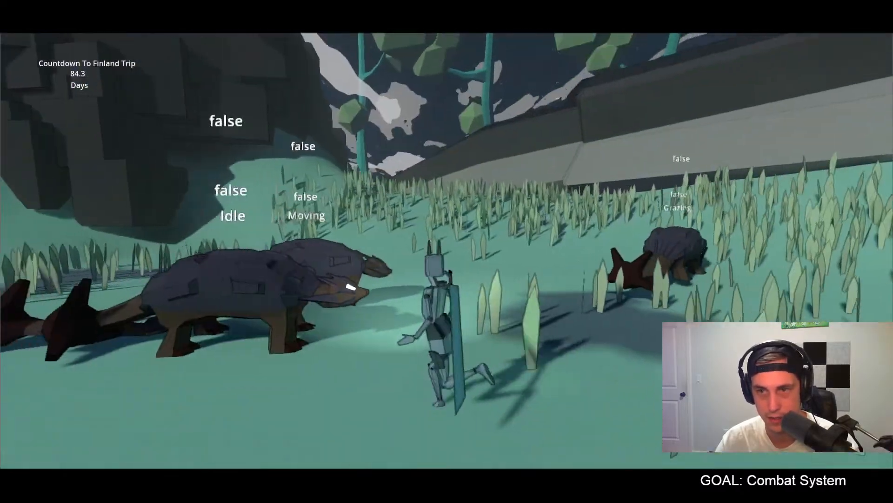
left_click(447, 251)
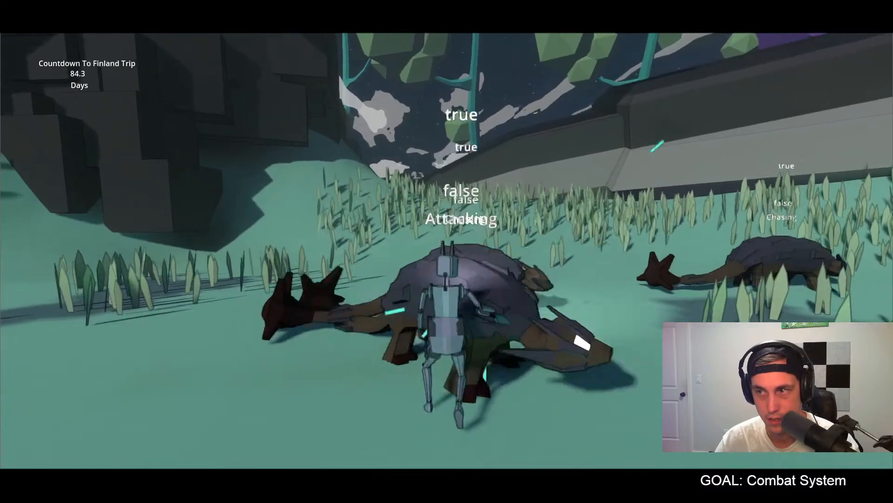
Step: Retreat from the struck dinosaurs toward the stone ruins and compare the state labels of all three
key("s")
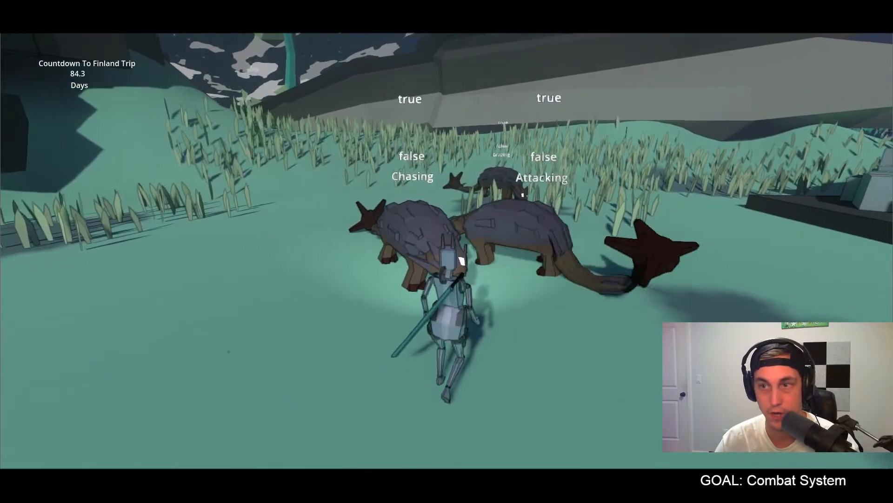
key("d")
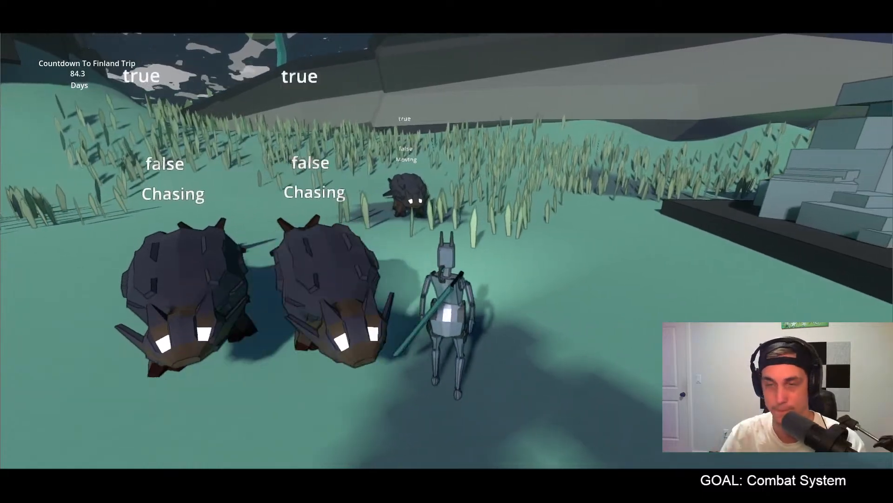
key("d")
key("d")
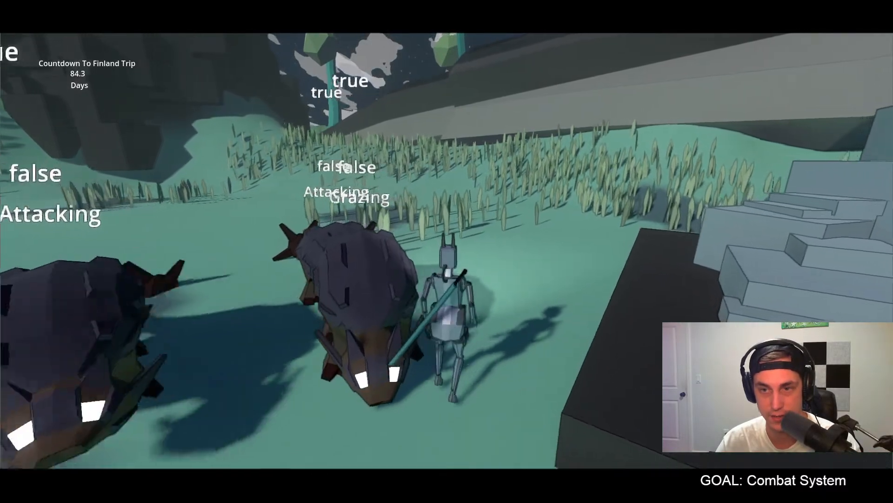
key("s")
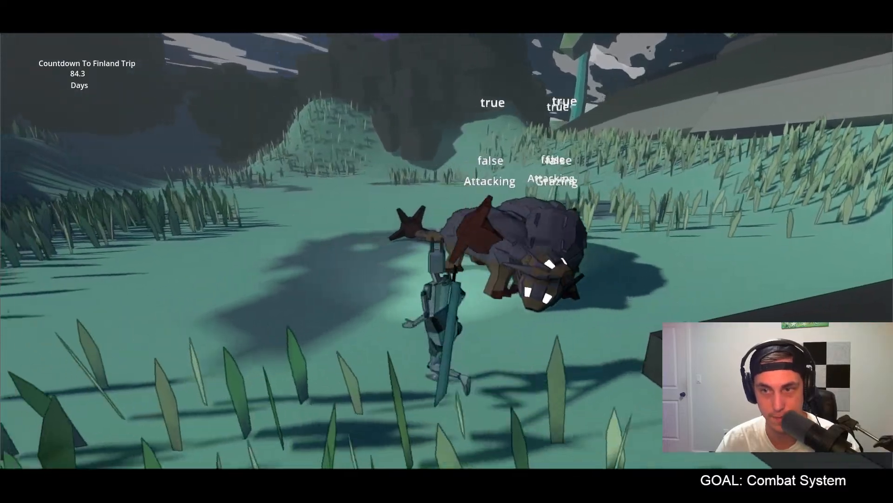
key("w")
key("space")
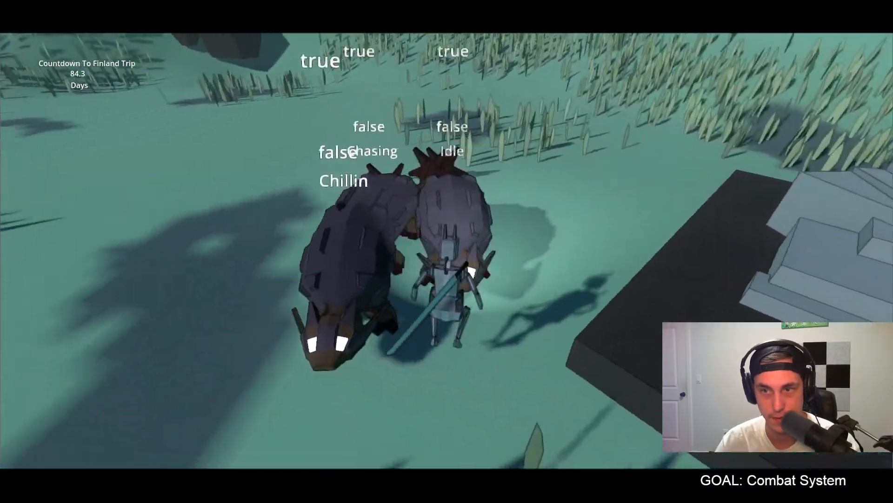
Step: Keep dodging around the clustered dinosaurs to check their attack, cooldown and idle labels, and stop the game
key("d")
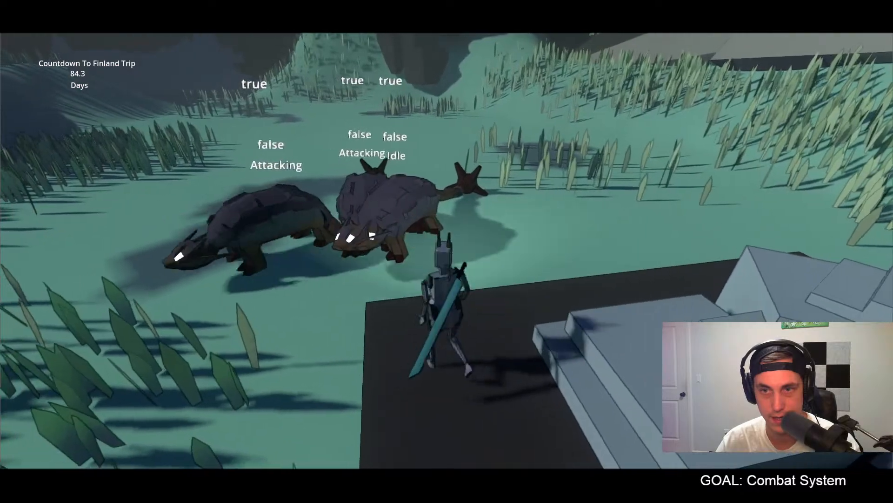
key("a")
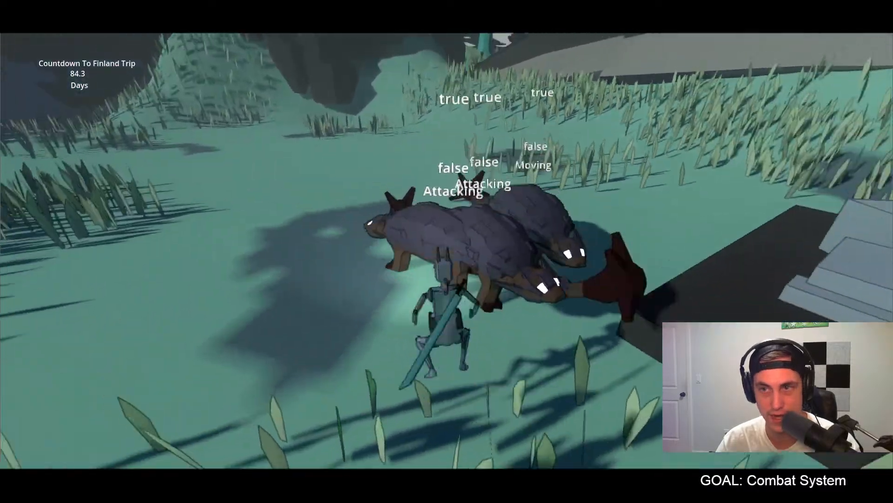
key("a")
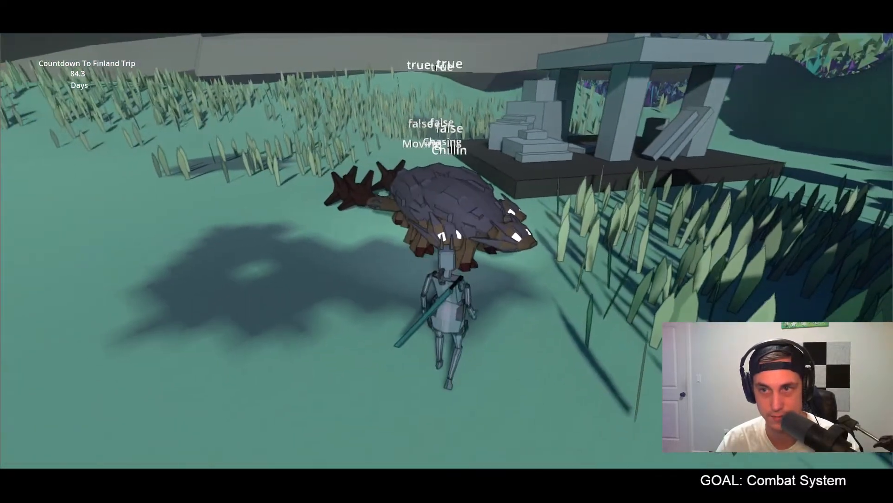
key("s")
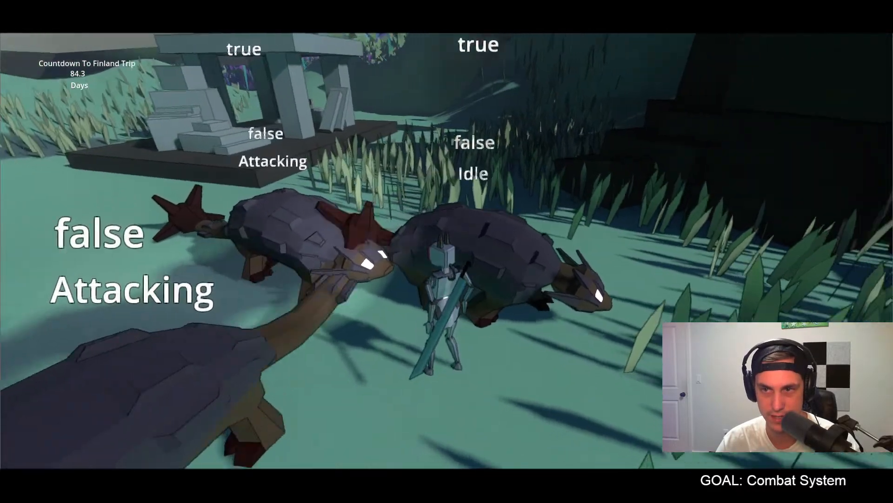
key("d")
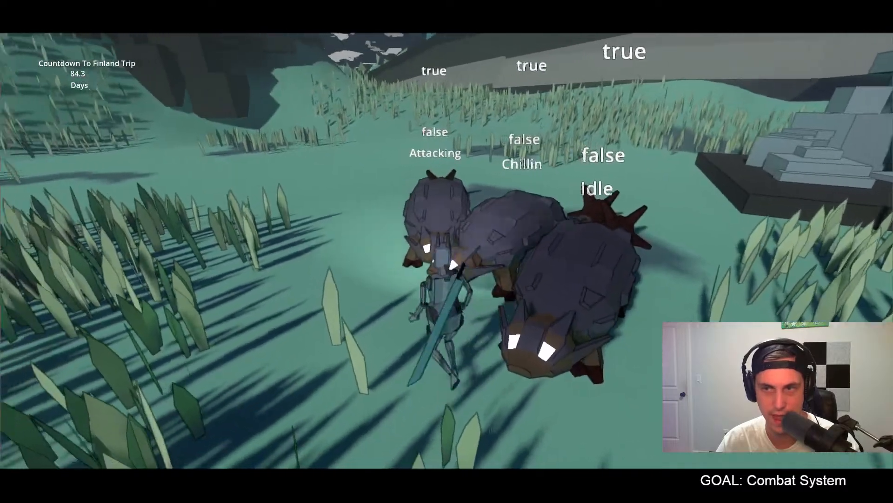
key("Escape")
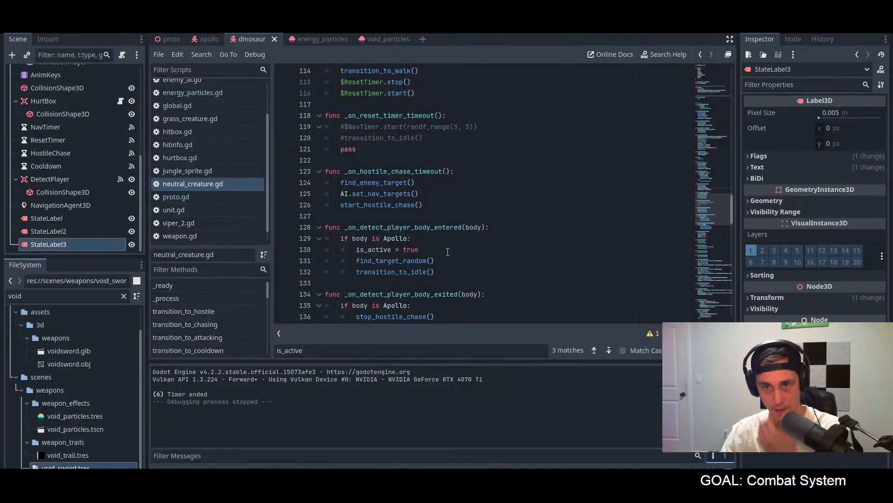
Step: Examine the transition_to_grazing function in neutral_creature.gd line by line, along with the STATE enum and _ready function
scroll(466, 243, "up", 7)
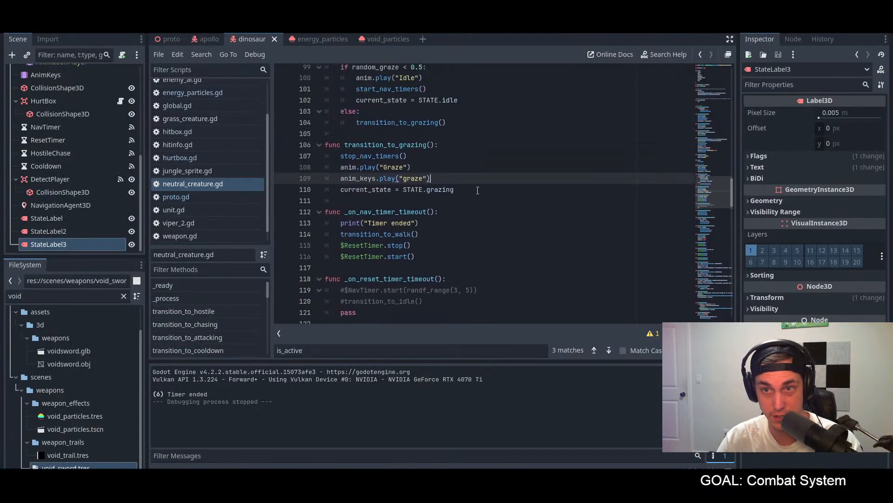
left_click(436, 249)
left_click(436, 216)
left_click(436, 225)
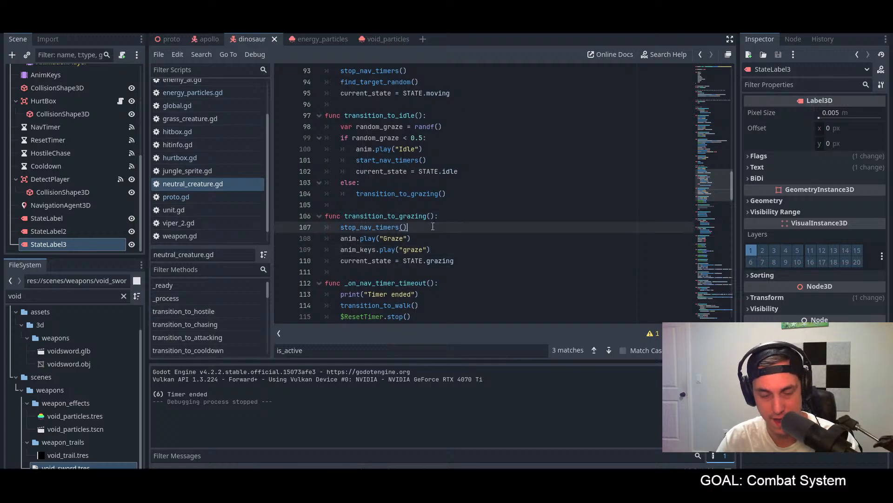
left_click(424, 238)
left_click(433, 248)
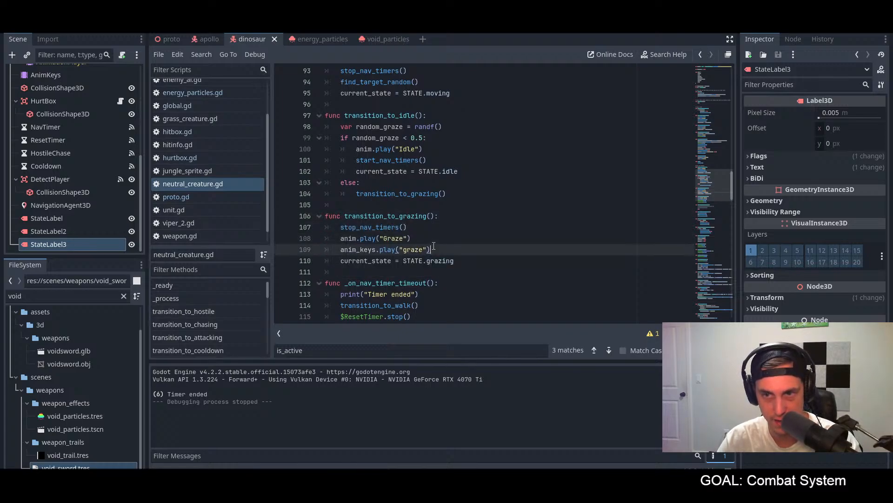
scroll(475, 257, "up", 20)
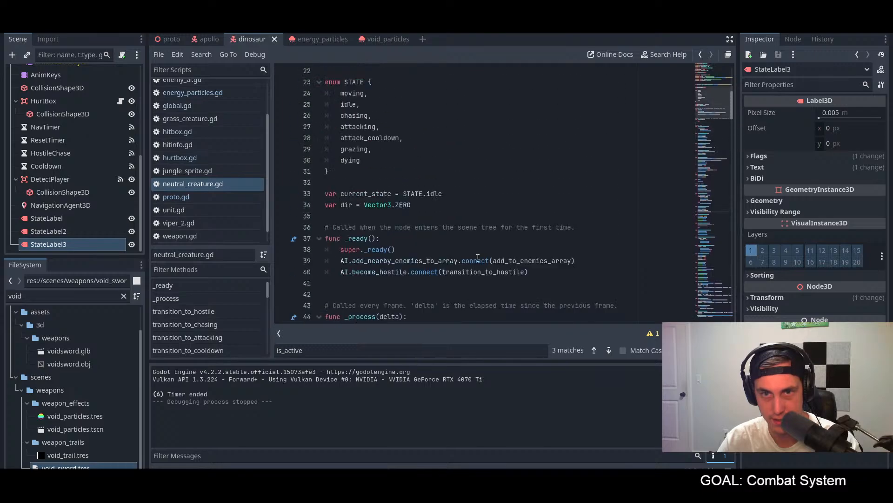
scroll(475, 242, "down", 20)
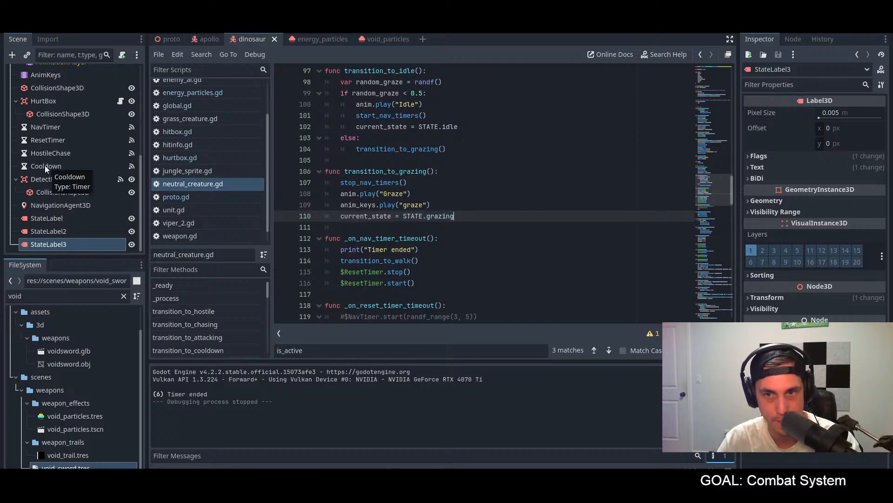
Step: Open the graze animation of the AnimKeys player and move the playhead to its function keys at 4.9 seconds
scroll(44, 166, "up", 5)
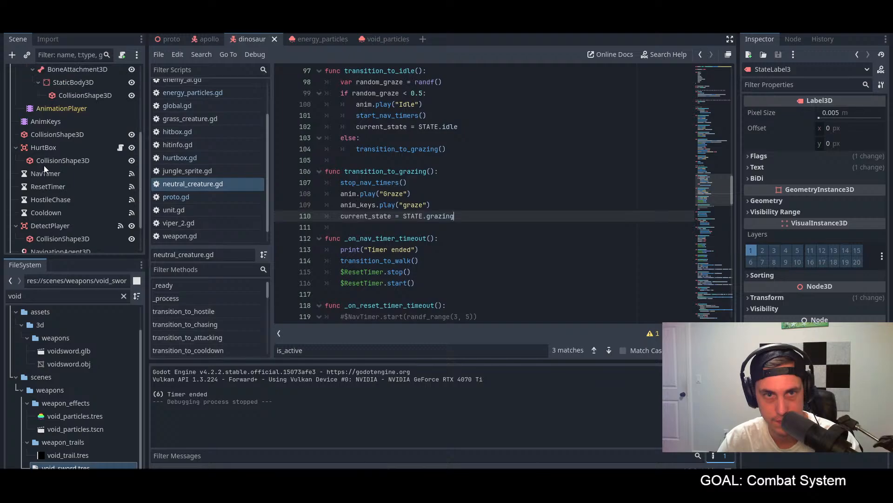
left_click(51, 166)
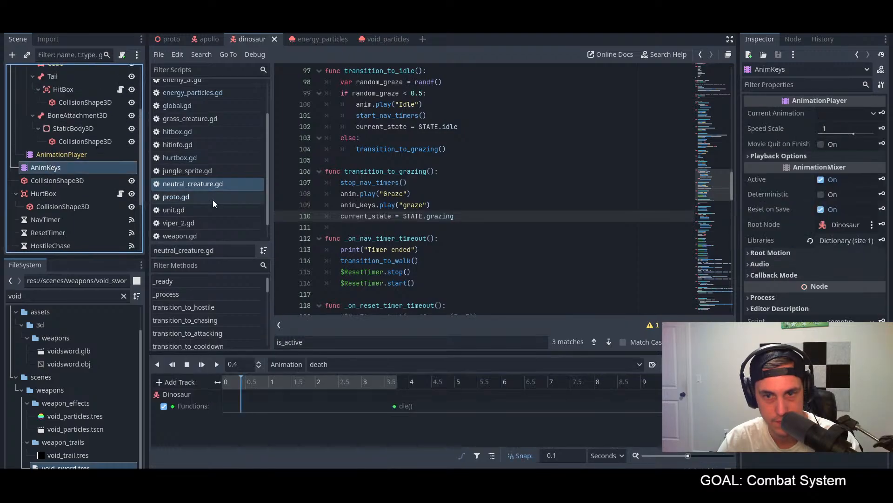
left_click(412, 365)
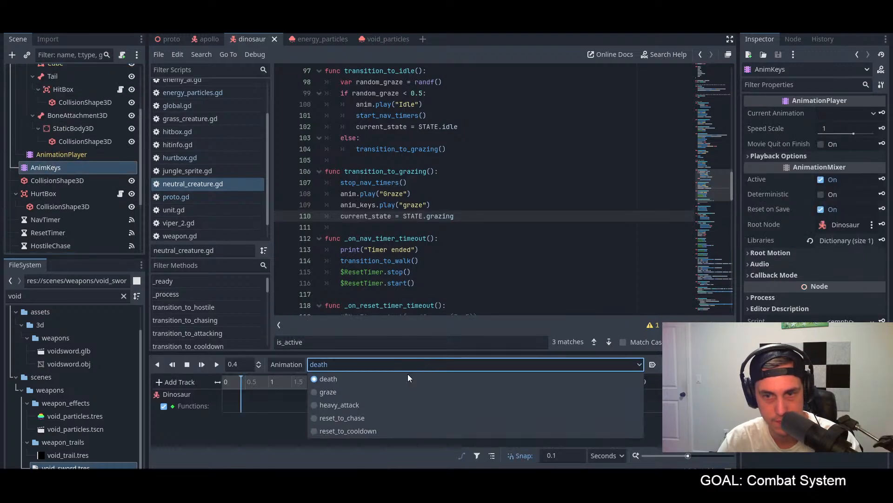
left_click(350, 396)
left_click(449, 383)
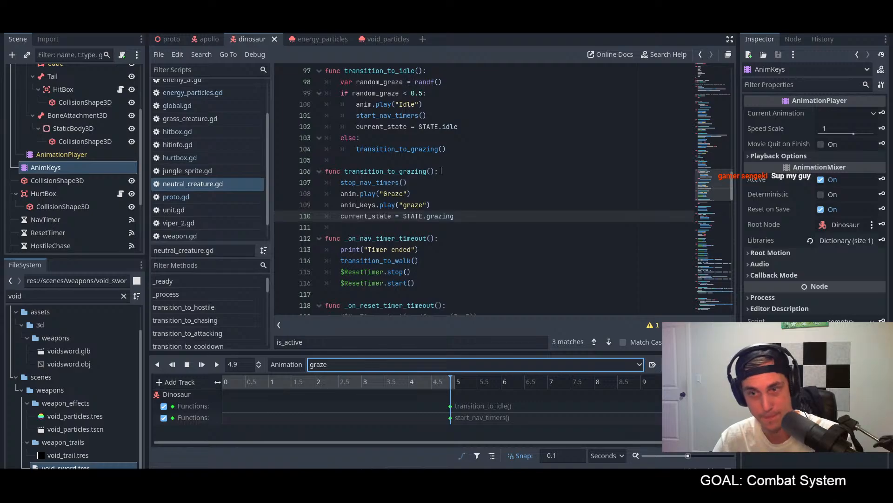
Step: Review the timer and player-detection callbacks in neutral_creature.gd, plus its walk, idle, death and hostile transition functions
scroll(441, 171, "down", 2)
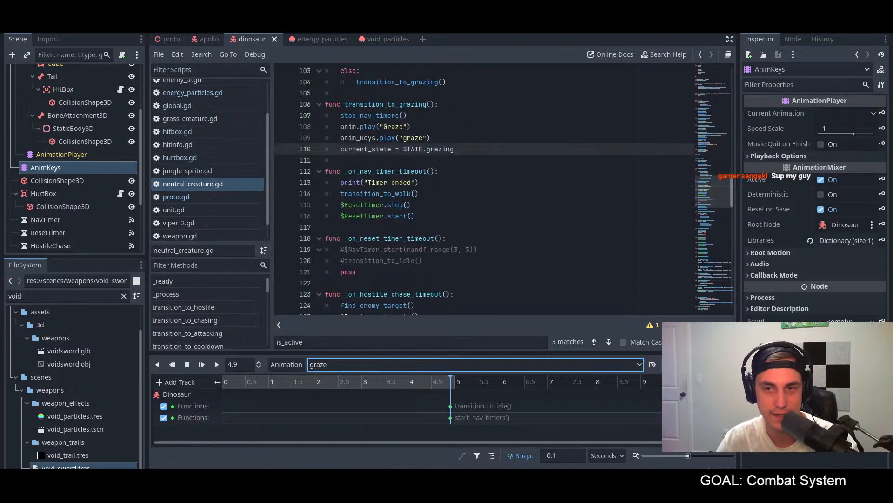
scroll(433, 167, "down", 6)
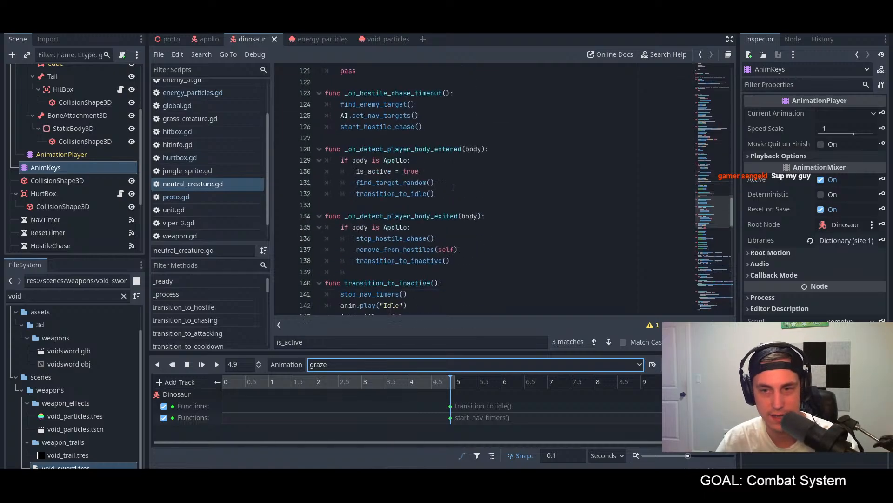
scroll(453, 188, "down", 6)
scroll(453, 187, "up", 5)
scroll(452, 188, "up", 1)
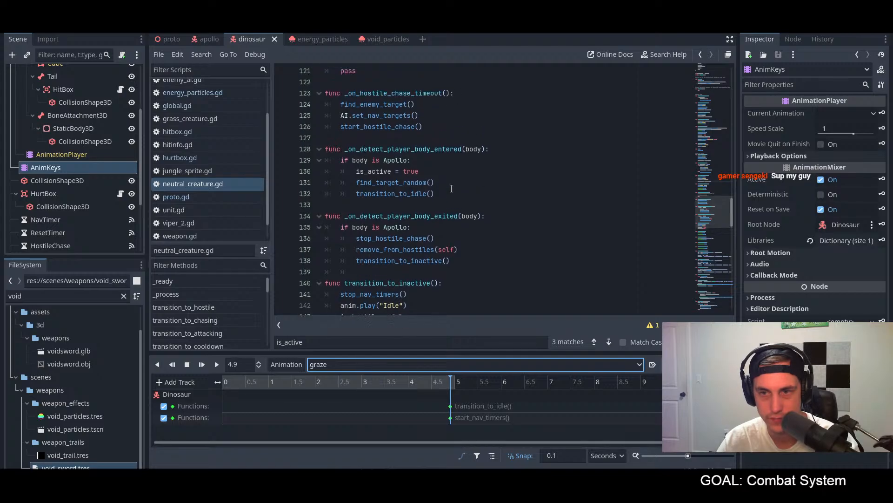
scroll(451, 189, "up", 4)
scroll(452, 188, "up", 2)
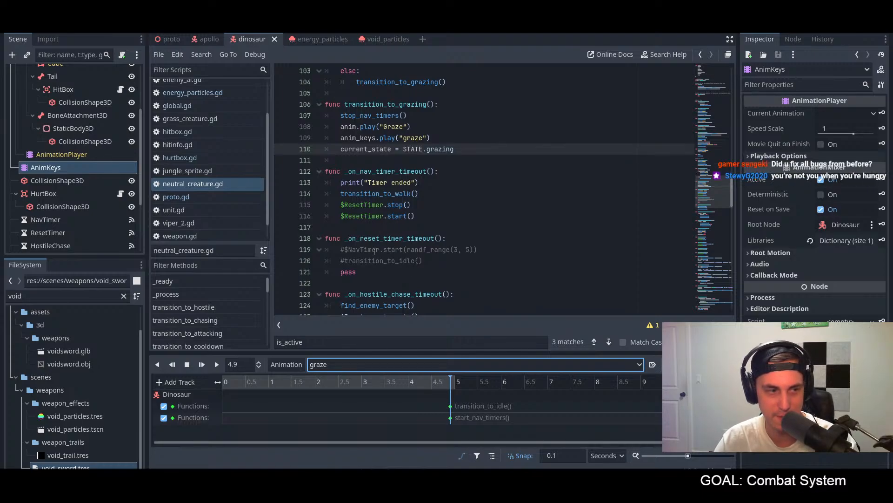
scroll(368, 245, "up", 10)
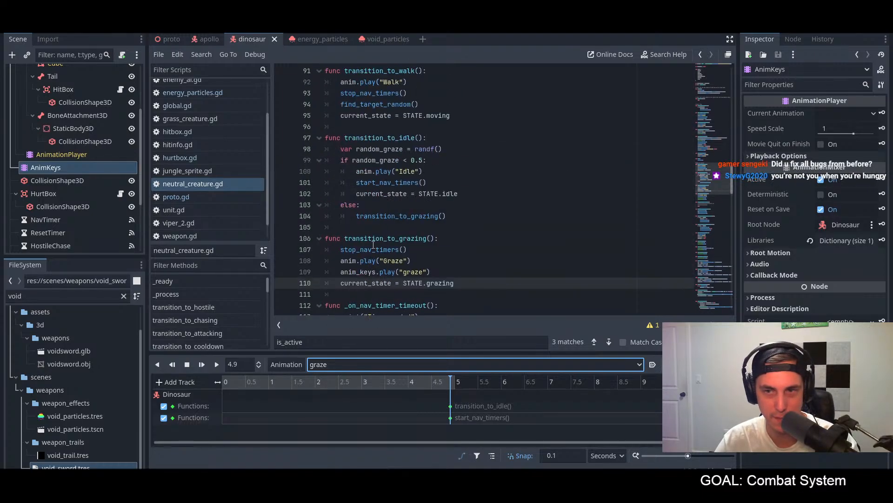
scroll(376, 250, "down", 2)
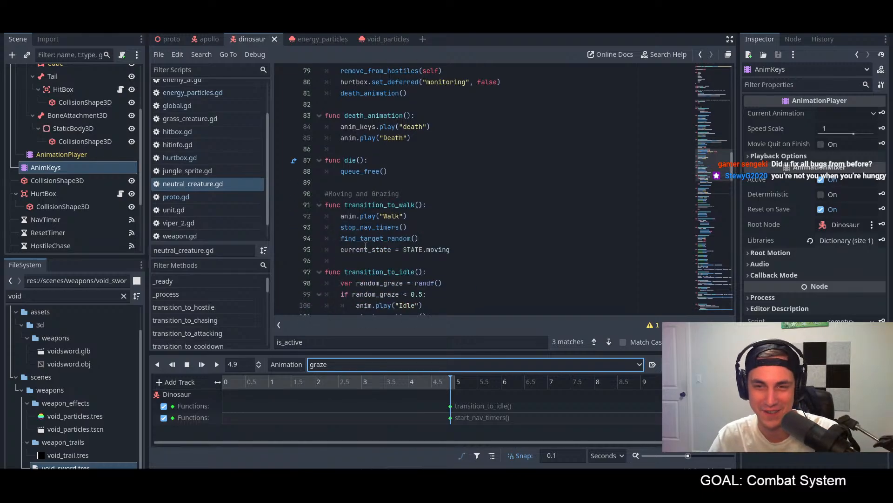
scroll(405, 227, "up", 3)
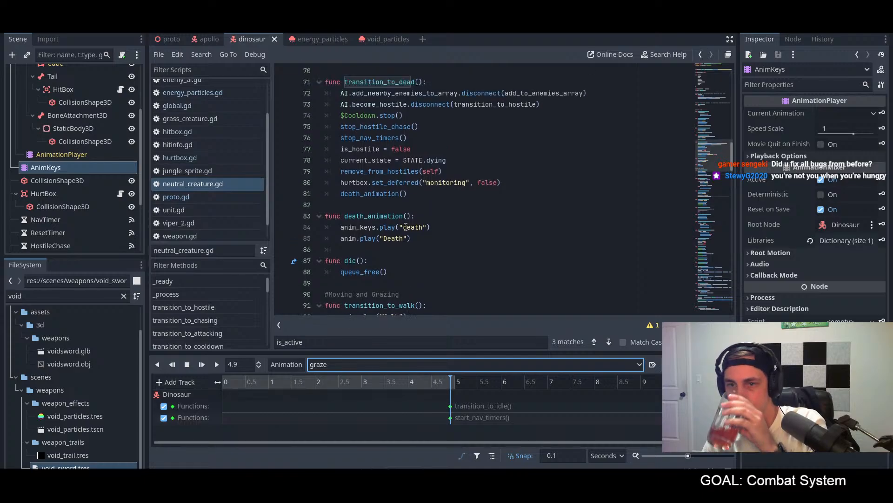
scroll(405, 226, "up", 2)
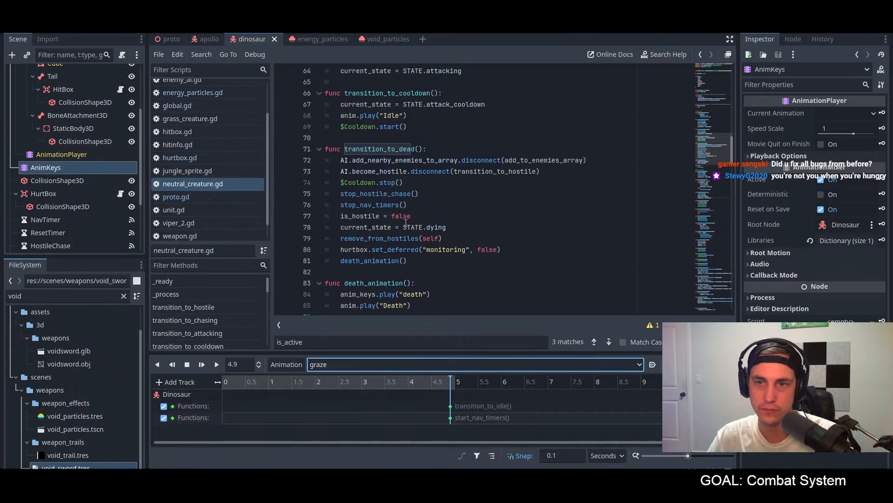
scroll(405, 224, "up", 10)
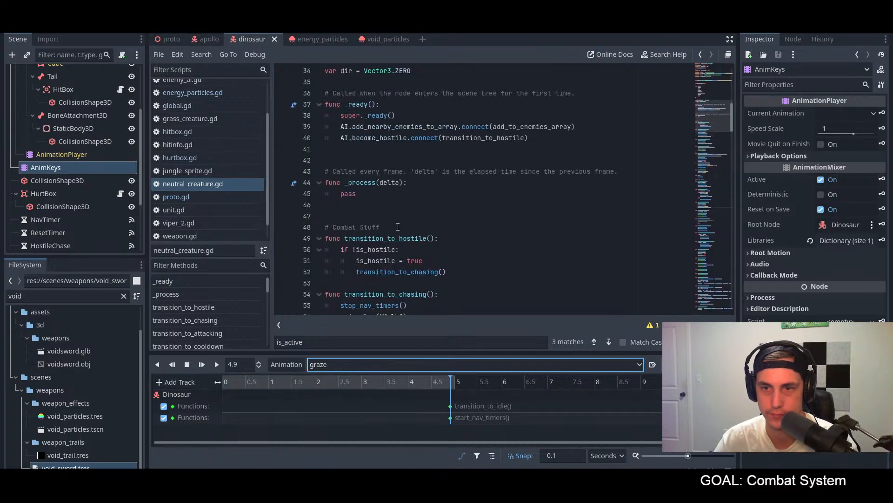
Step: Trace the transition_to_chasing function line by line, from stop_nav_timers() to the STATE.chasing assignment
scroll(441, 253, "down", 3)
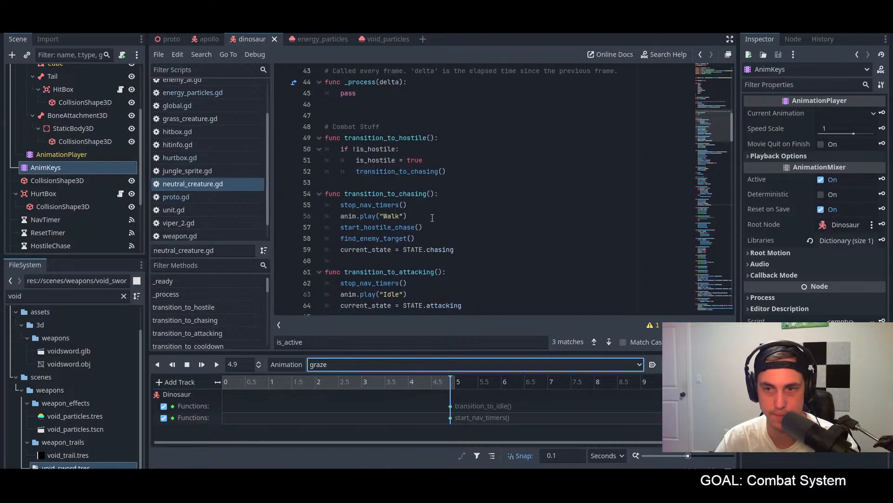
scroll(428, 219, "down", 2)
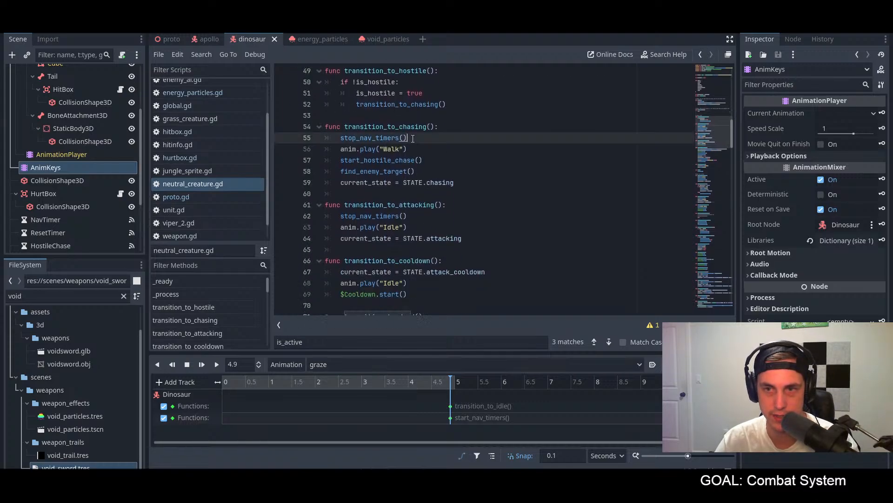
left_click(417, 148)
left_click_drag(422, 140, 360, 139)
left_click_drag(438, 161, 360, 160)
left_click_drag(417, 172, 341, 172)
left_click(484, 172)
left_click_drag(475, 184, 368, 187)
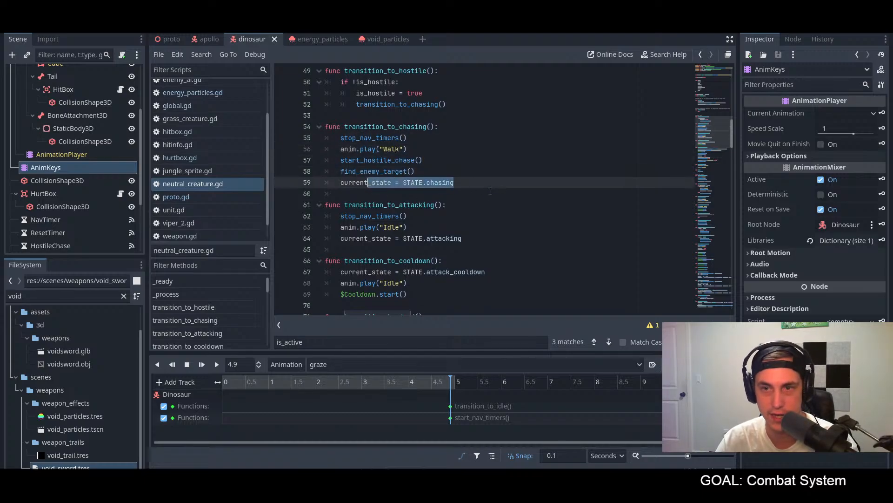
Step: Examine the Graze animation and anim_keys calls in transition_to_grazing and compare them with the transition_to_chasing function
scroll(484, 186, "down", 2)
scroll(481, 185, "down", 5)
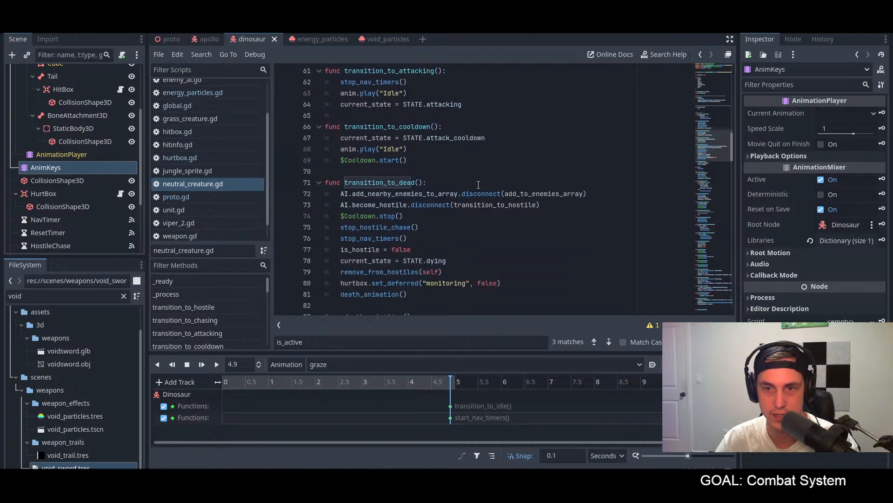
scroll(477, 184, "down", 4)
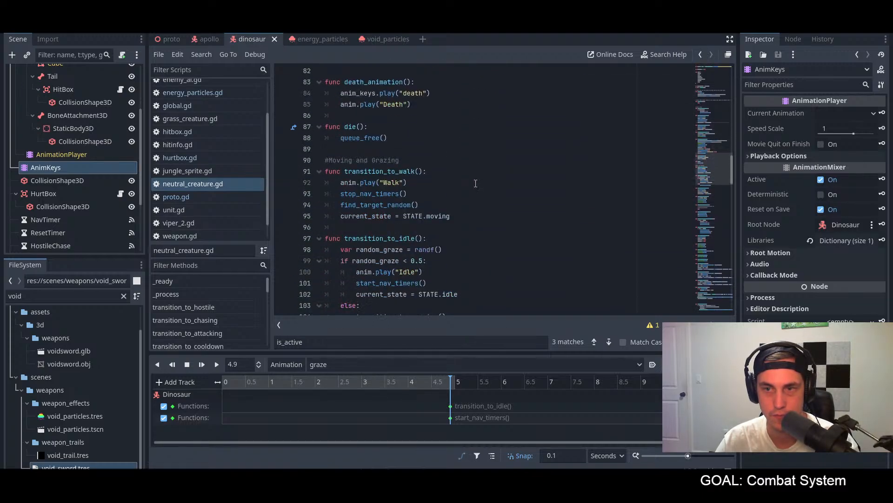
scroll(476, 183, "down", 3)
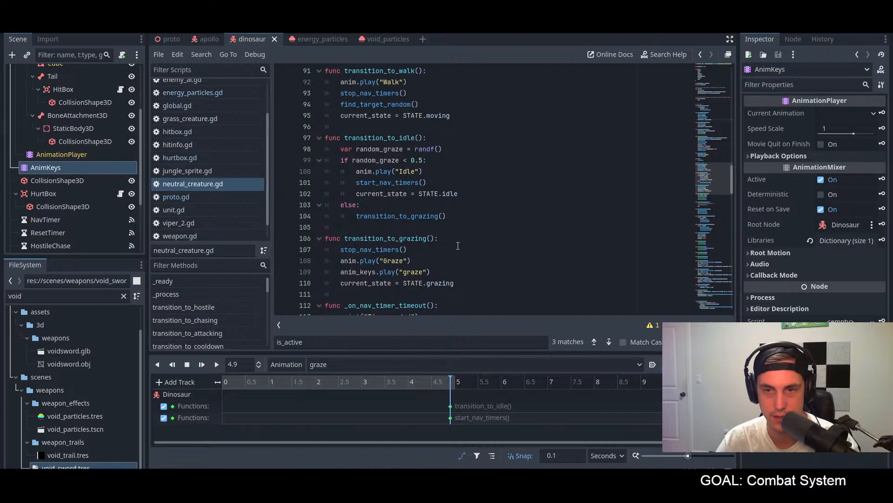
left_click(415, 263)
left_click(453, 271)
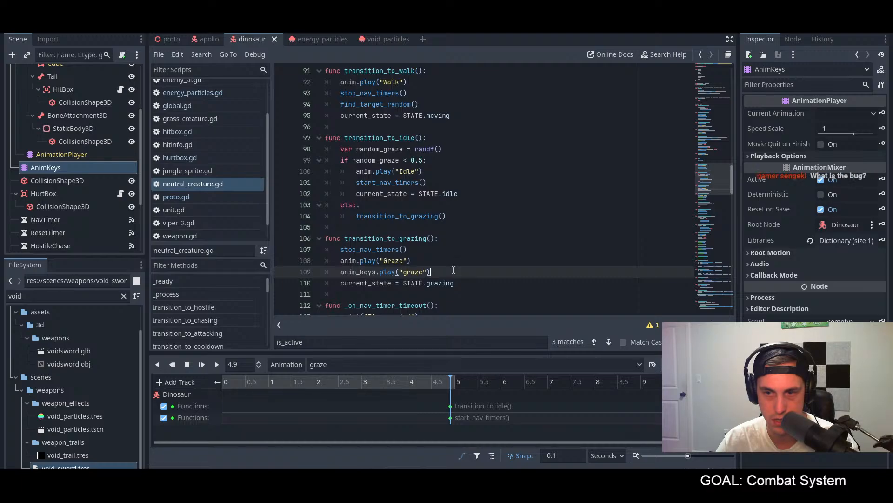
scroll(453, 271, "up", 9)
scroll(453, 266, "up", 8)
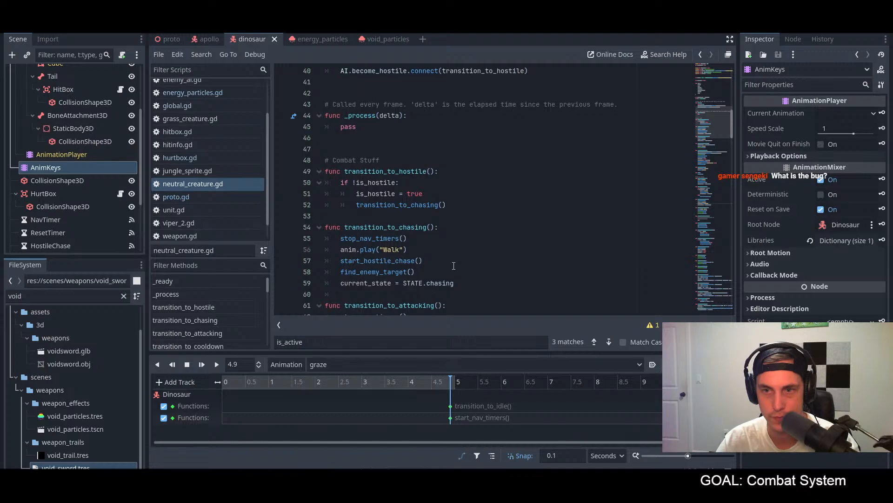
scroll(452, 263, "down", 2)
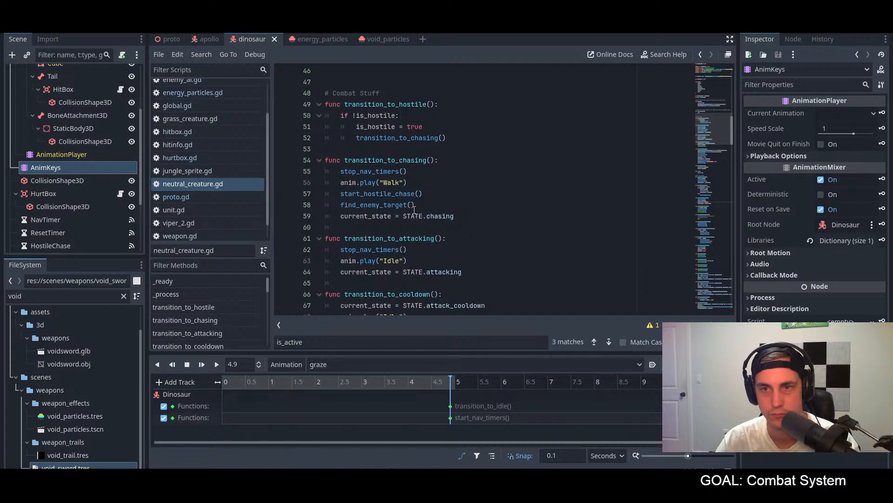
Step: Declare a new function reset_anim_keys() between _process and the Combat Stuff comment in neutral_creature.gd
scroll(395, 200, "up", 3)
left_click(381, 186)
type("func reset_anim_key")
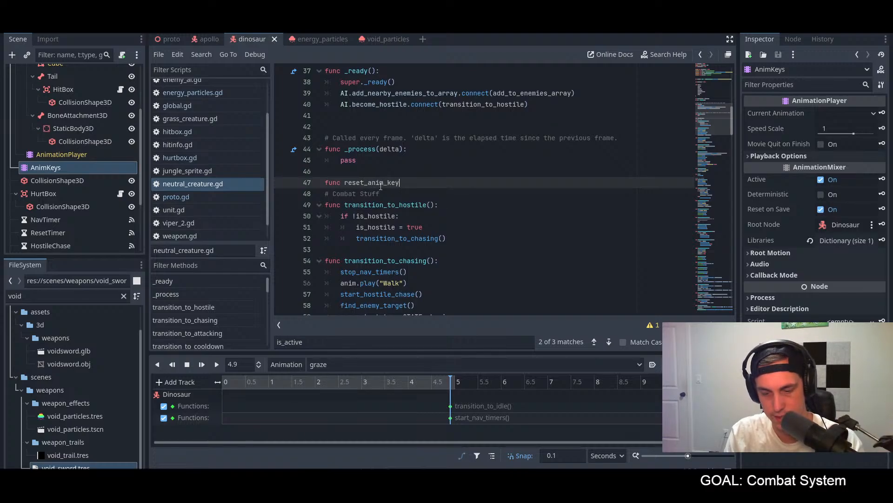
type("s():")
key("Return")
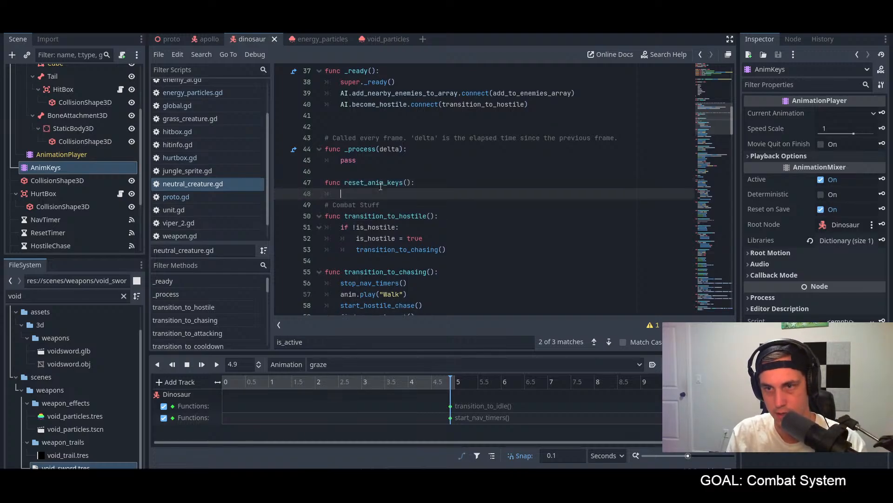
Step: Begin the body of reset_anim_keys() with an anim_keys. member access, leaving the method name open
type("anim")
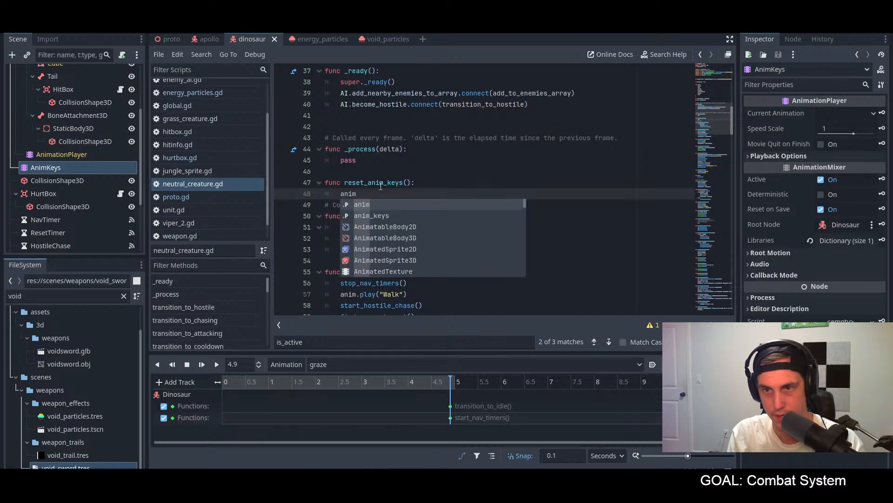
key("Down")
key("Return")
type(".")
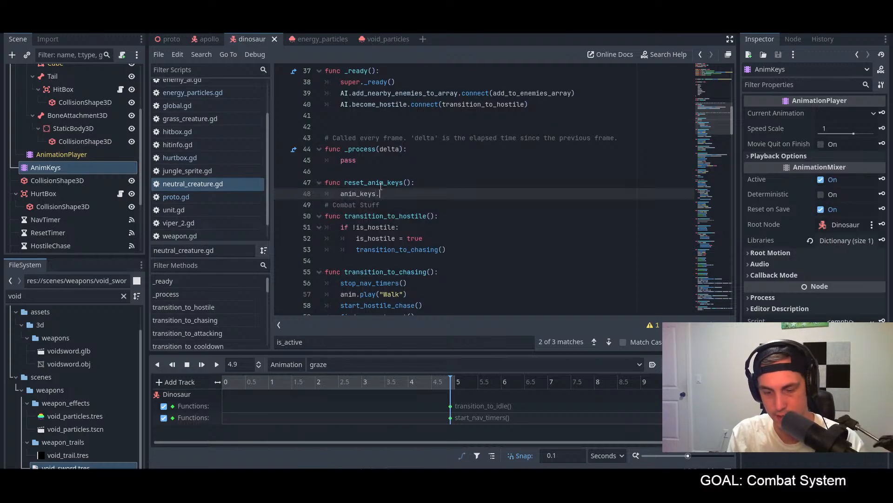
type("s")
key("BackSpace")
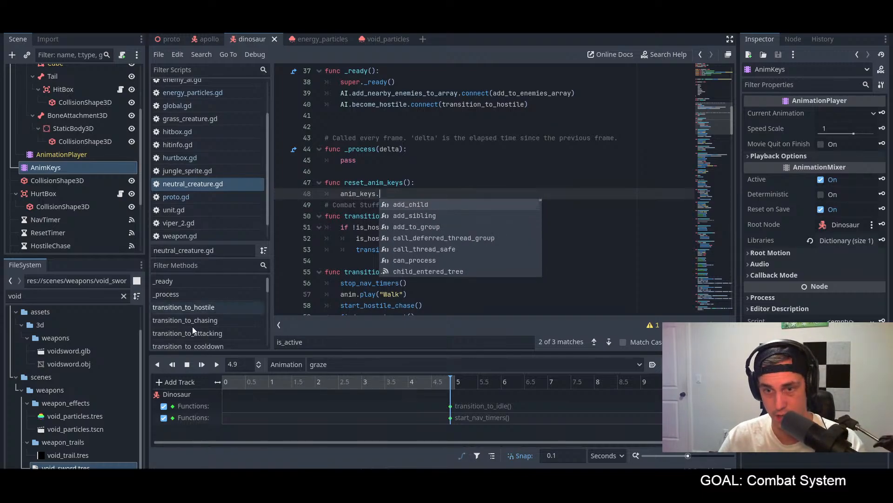
left_click(353, 365)
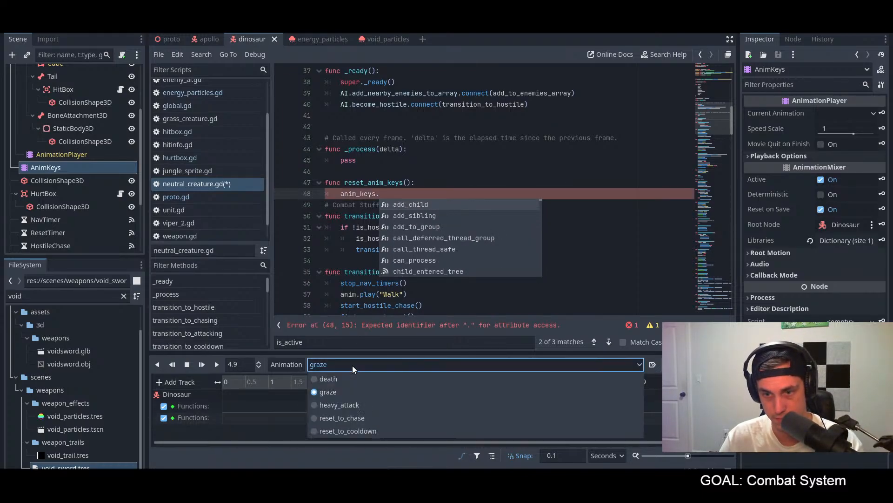
left_click(353, 365)
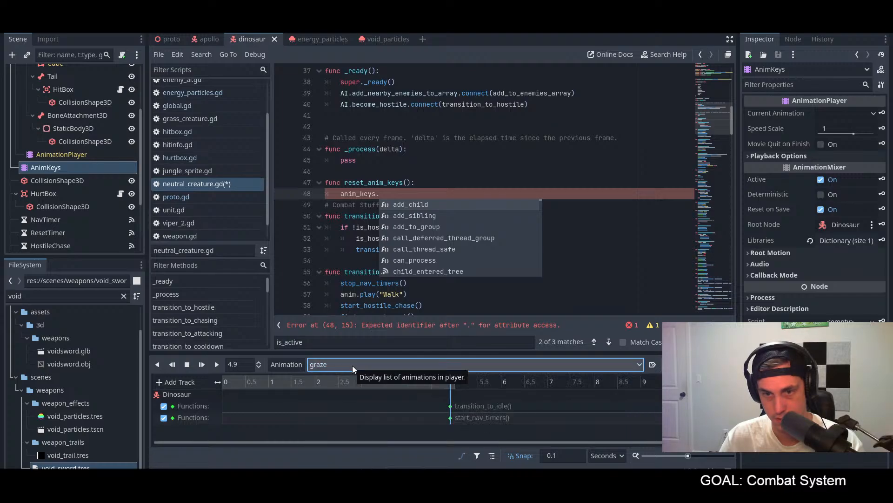
left_click(279, 364)
left_click(292, 376)
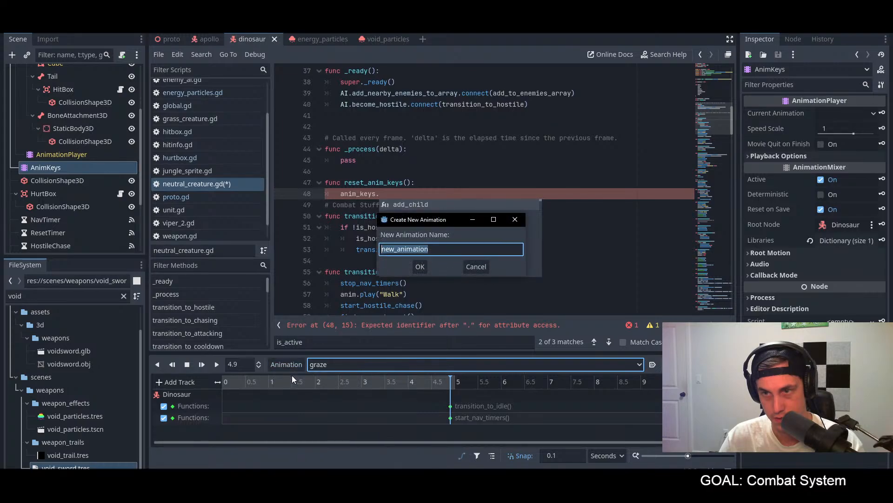
left_click(477, 269)
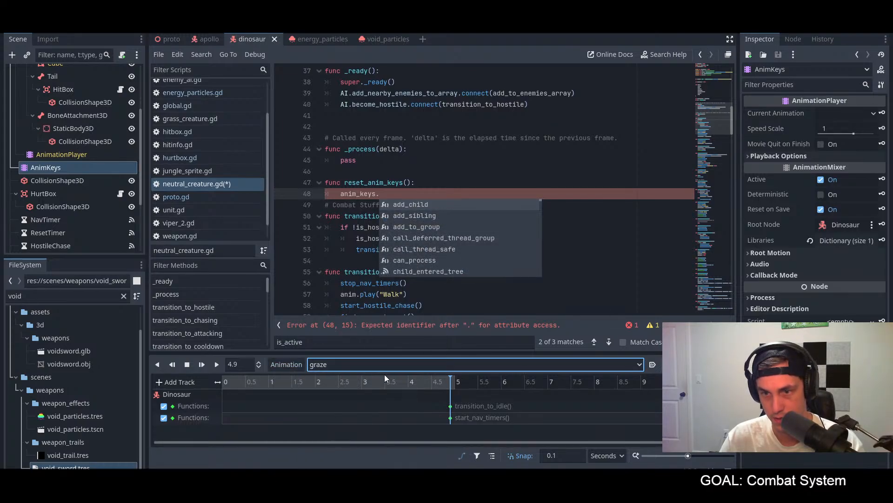
left_click(376, 436)
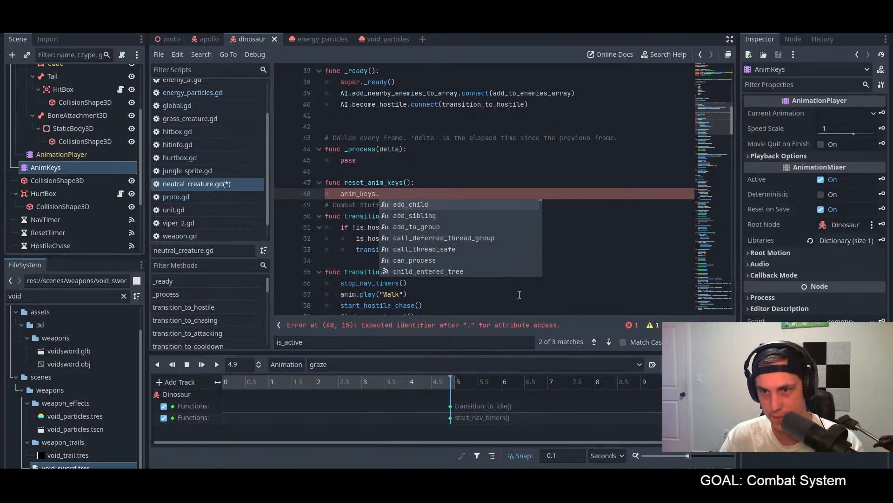
left_click(534, 293)
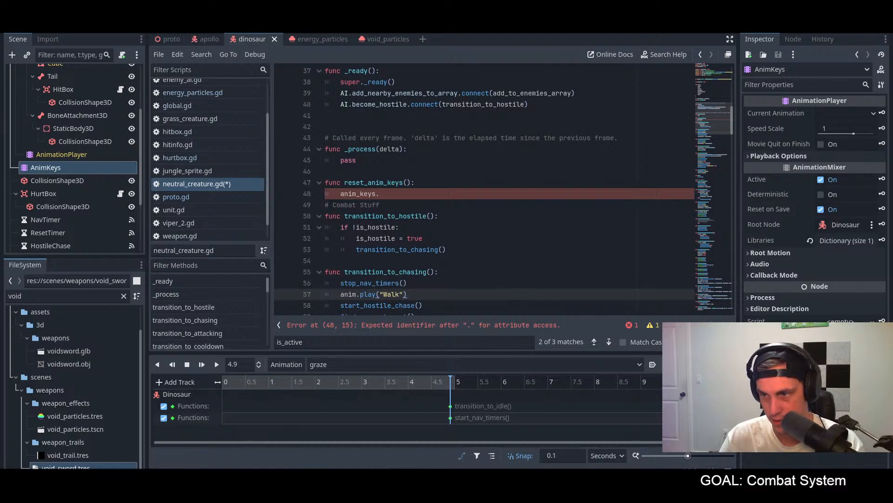
left_click(710, 364)
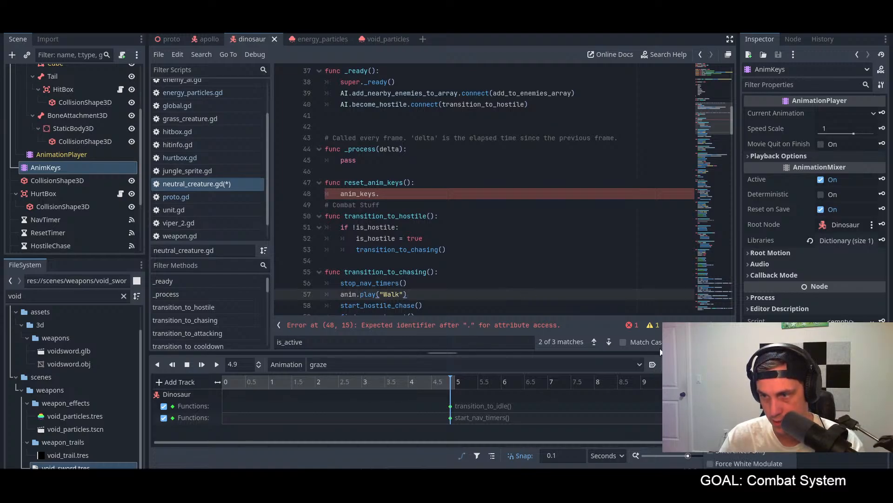
left_click(574, 298)
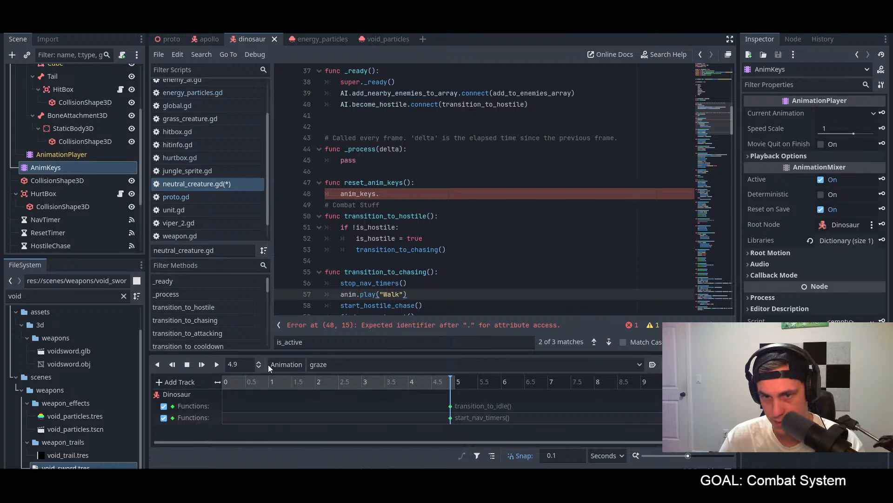
left_click(288, 365)
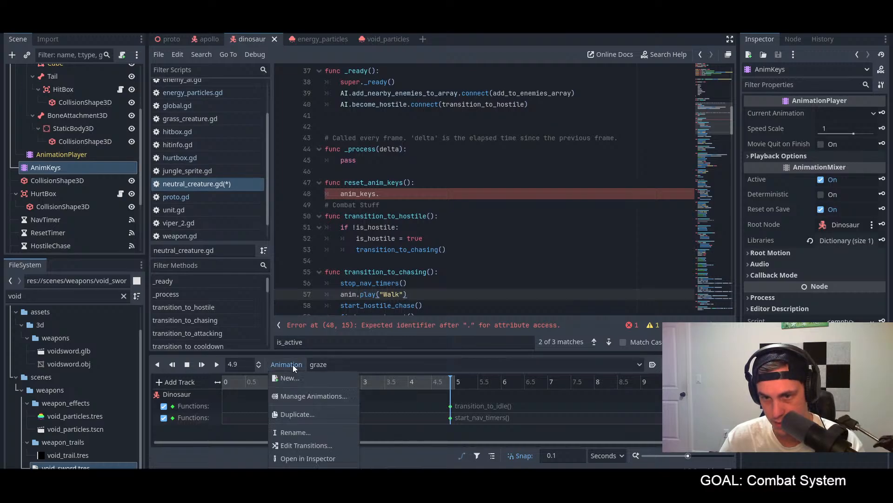
left_click(305, 396)
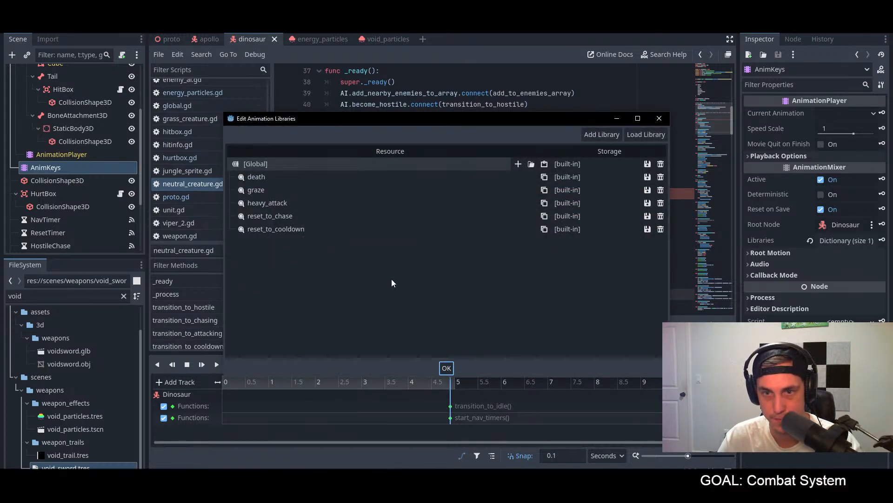
left_click(447, 368)
Step: Create a new animation named reset_all in the AnimKeys player
left_click(286, 364)
left_click(292, 375)
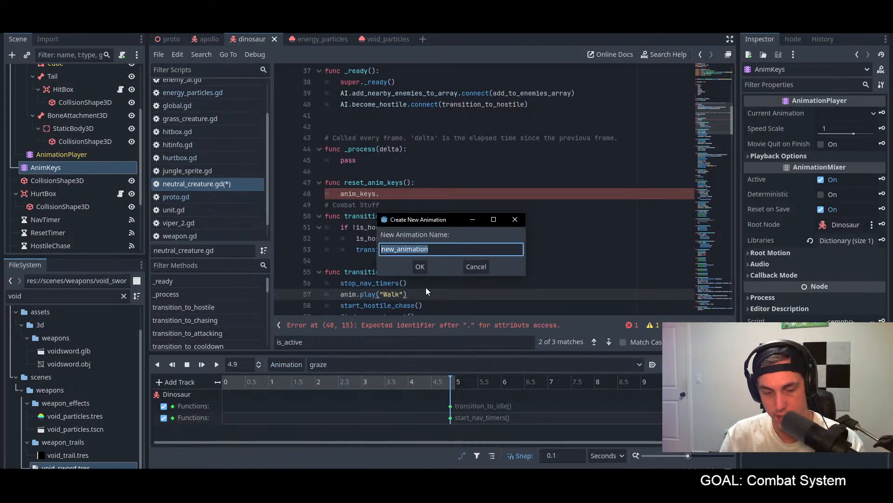
type("reset_all")
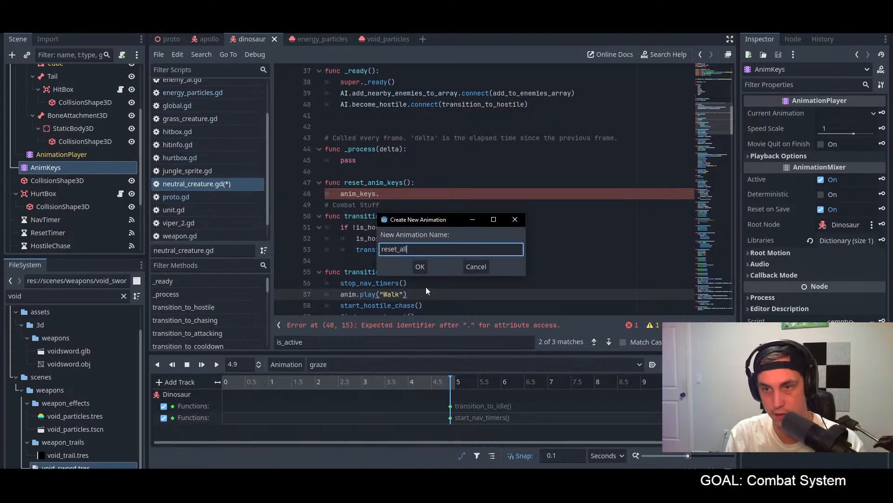
left_click(420, 266)
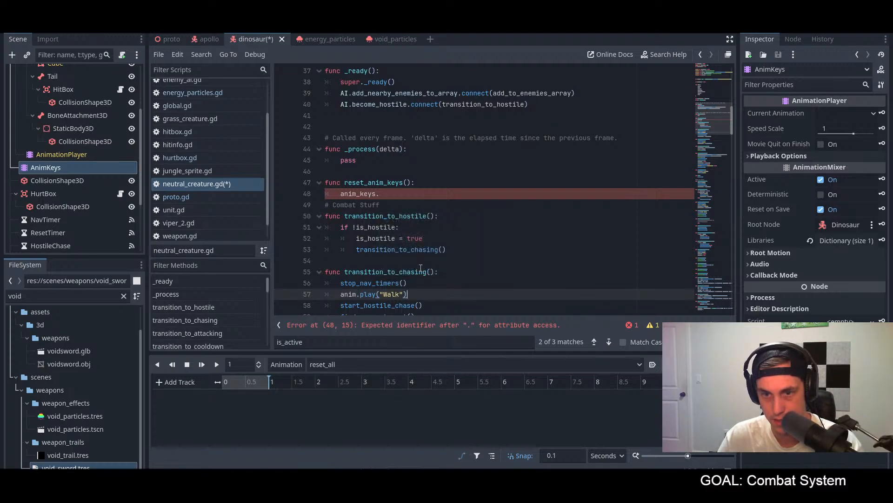
Step: Shorten the reset_all animation's length to 0.1 seconds and save the dinosaur scene
left_click_drag(267, 382, 239, 382)
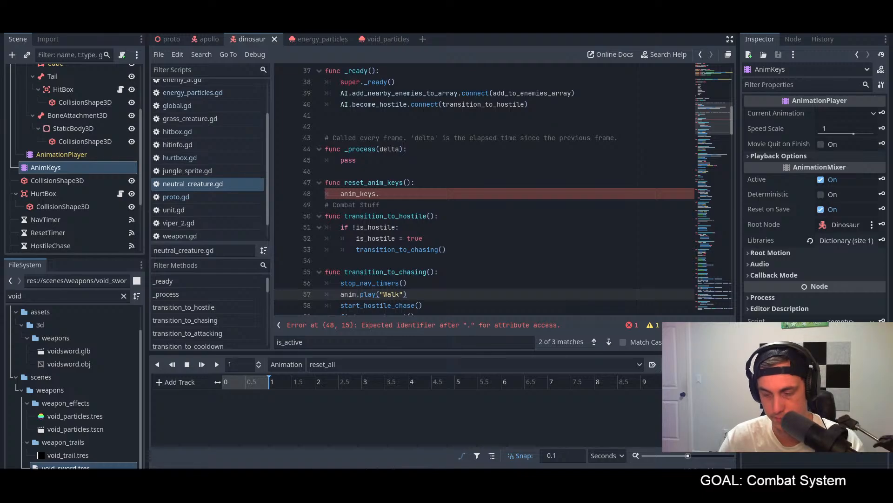
key("Return")
left_click(533, 241)
key("ctrl+s")
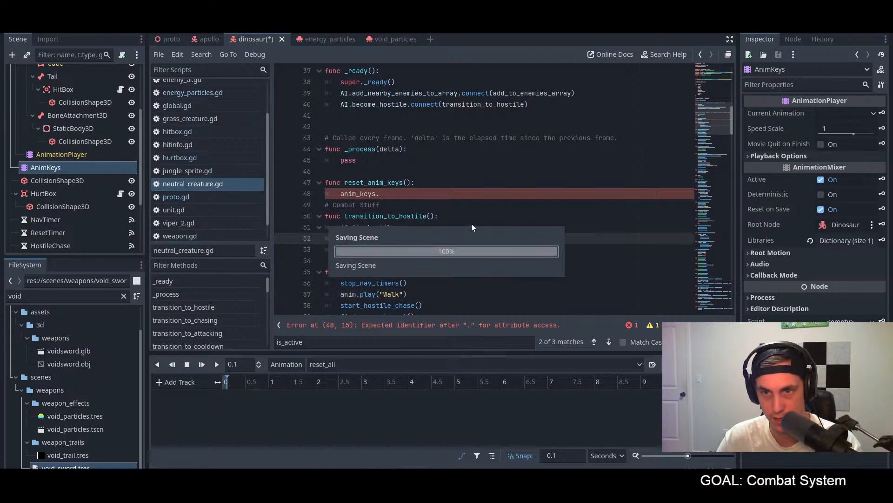
Step: Complete the reset_anim_keys() body as anim_keys.play("reset_all")
left_click(404, 193)
type("play")
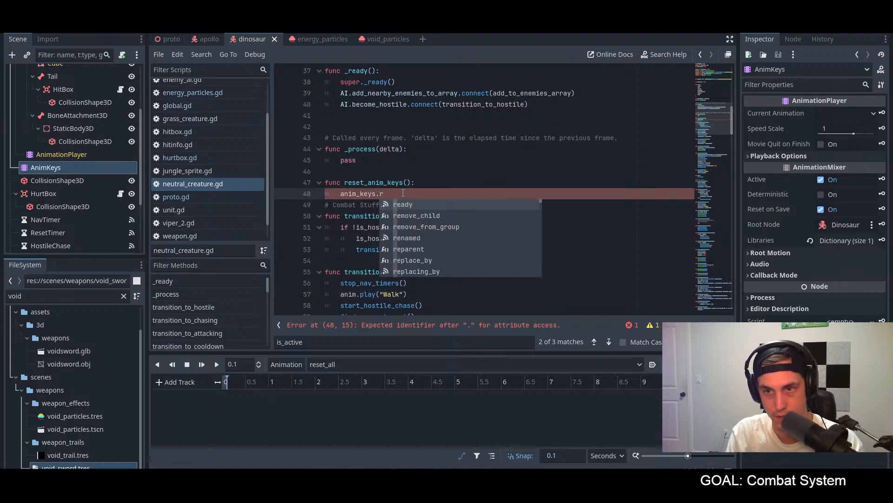
type("(")
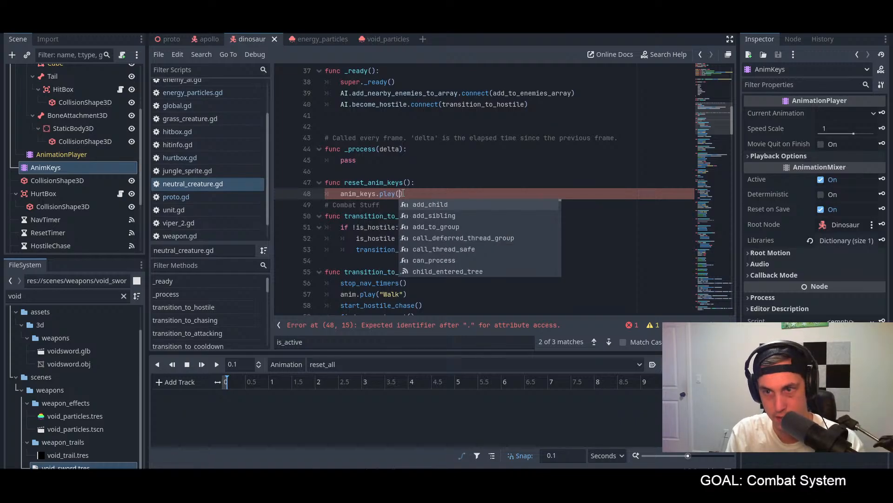
type("\"reset")
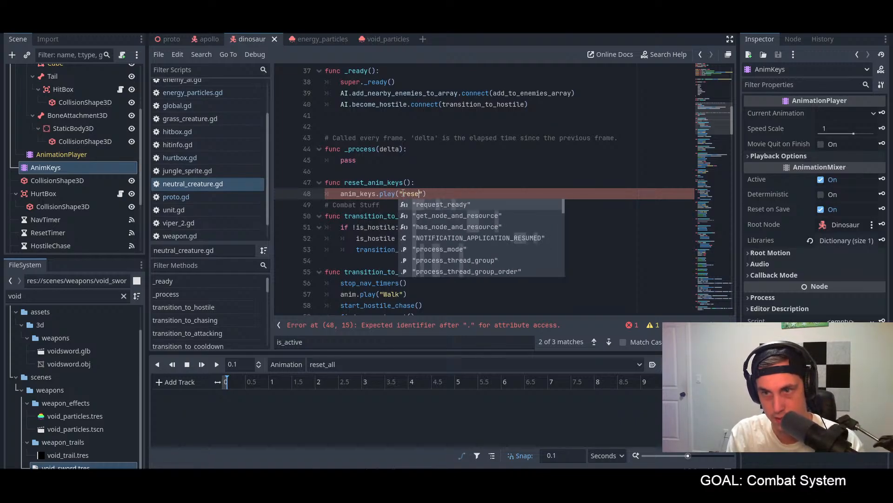
type("_all")
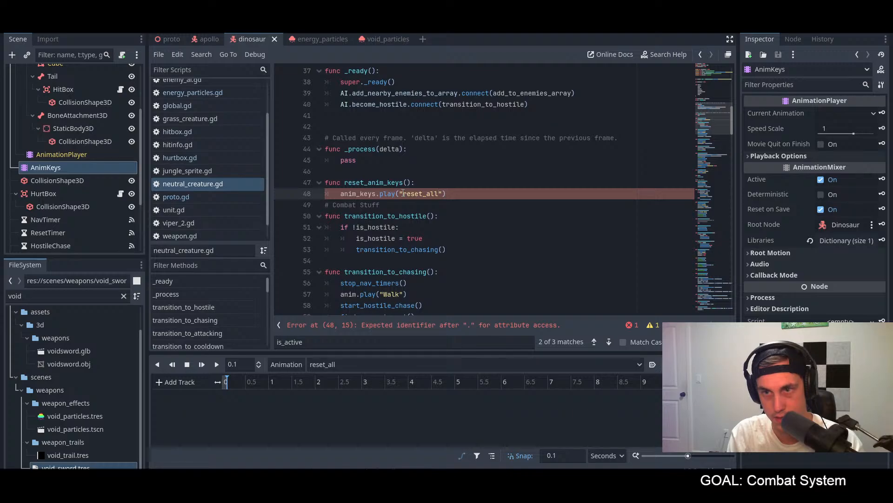
left_click(482, 217)
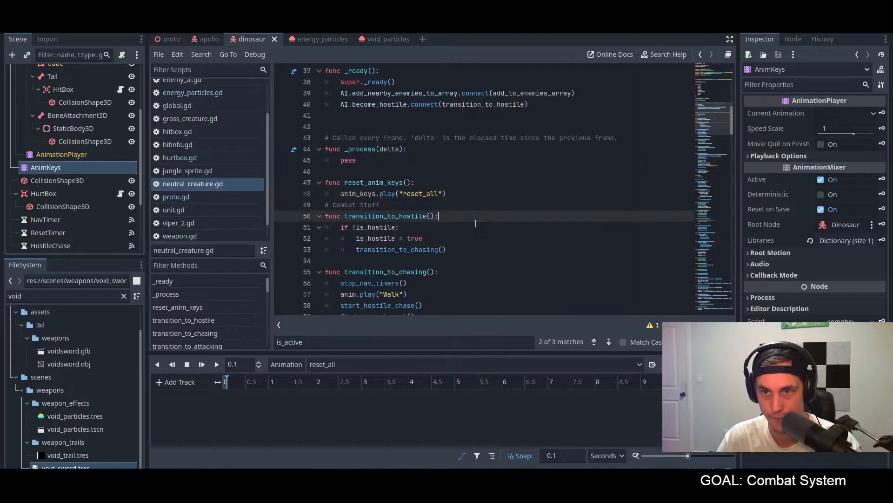
Step: Insert an empty line directly under if !is_hostile: in transition_to_hostile()
scroll(455, 237, "down", 2)
left_click(434, 165)
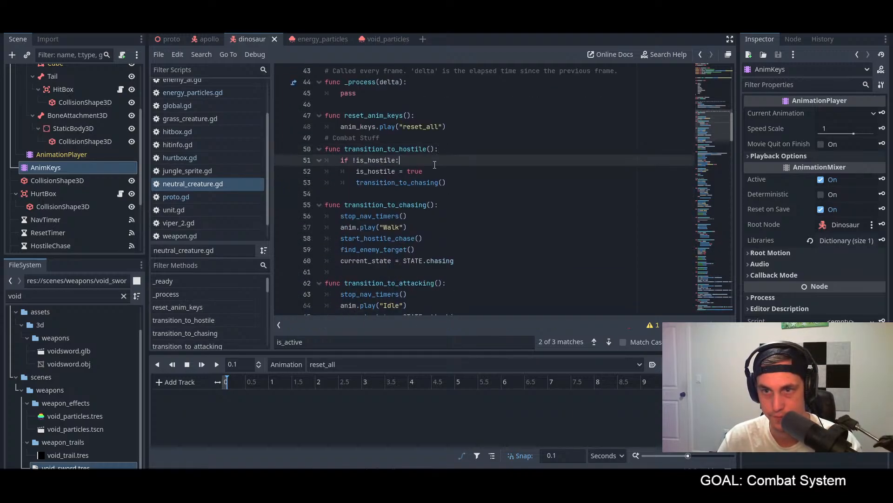
key("Return")
type("rese")
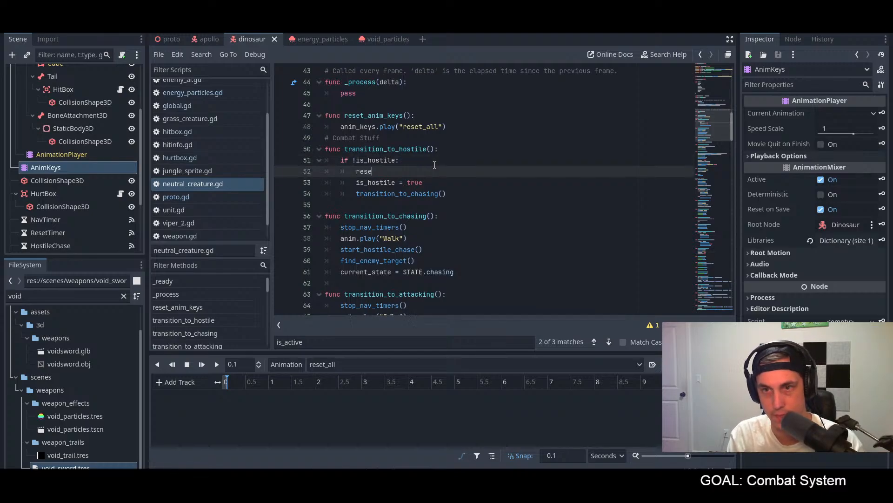
key("BackSpace")
key("BackSpace")
key("BackSpace")
key("BackSpace")
type("anim")
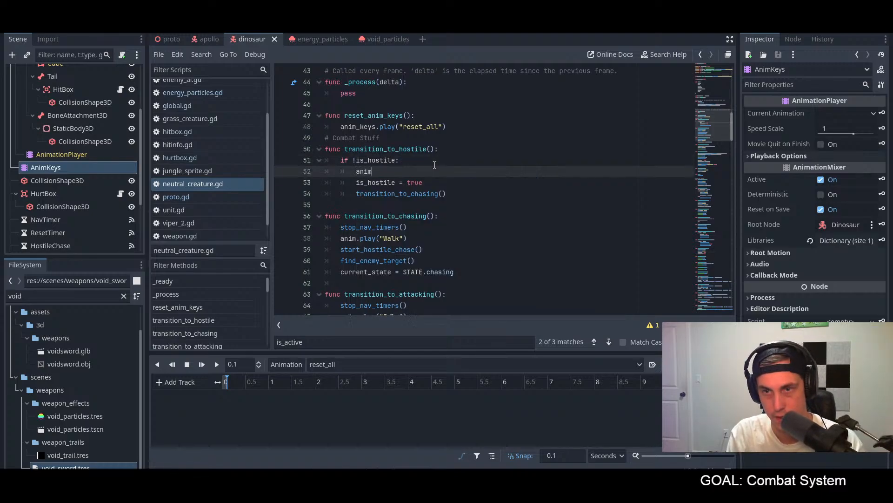
key("Down")
key("Return")
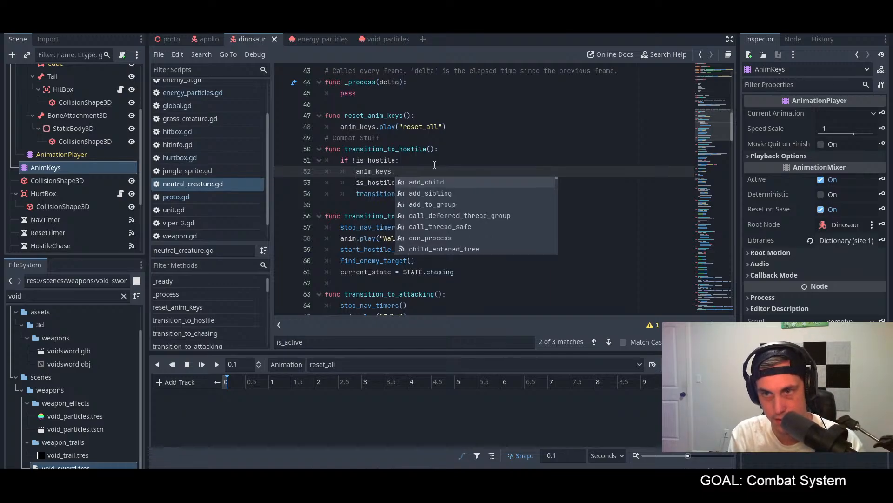
key("BackSpace")
key("BackSpace")
key("BackSpace")
key("BackSpace")
key("BackSpace")
key("BackSpace")
key("BackSpace")
key("BackSpace")
key("BackSpace")
key("BackSpace")
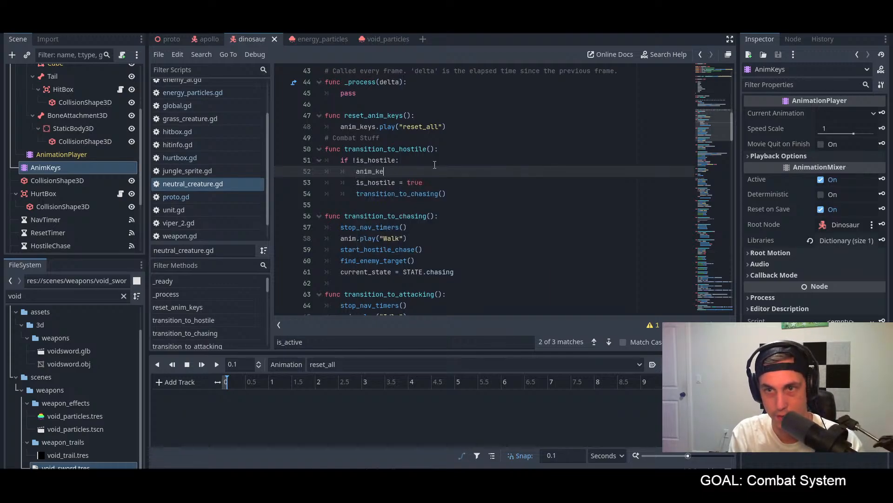
Step: Call reset_anim_keys() above is_hostile = true in transition_to_hostile() and save the script
type("reset_ani")
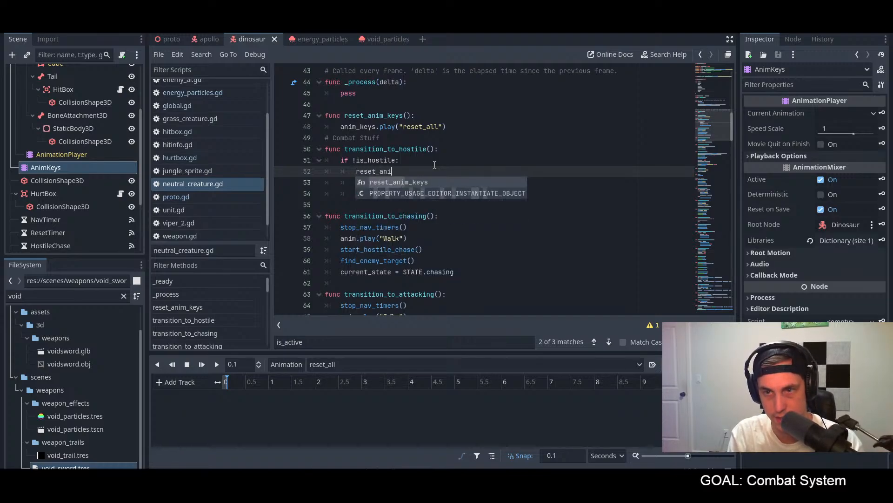
key("Return")
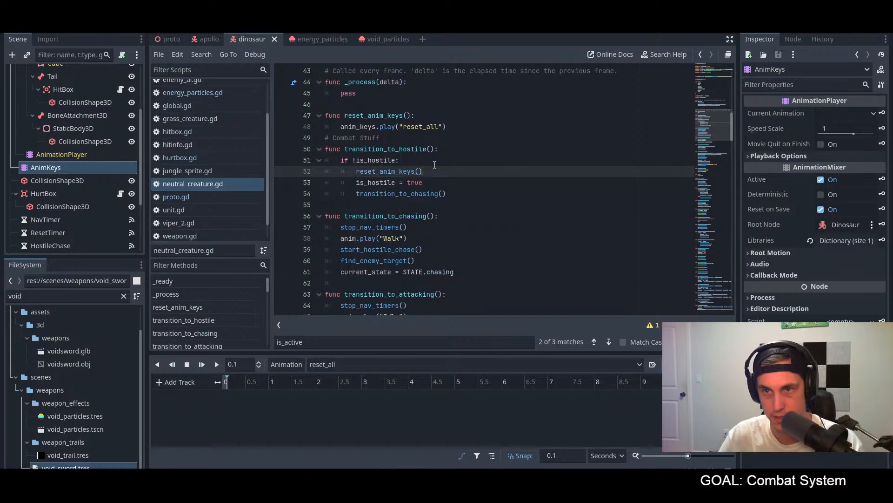
key("shift+Home")
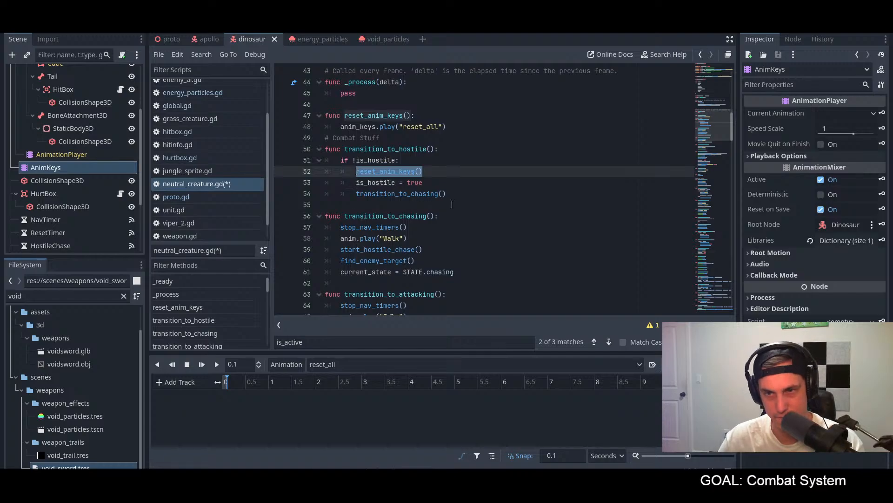
scroll(451, 205, "down", 1)
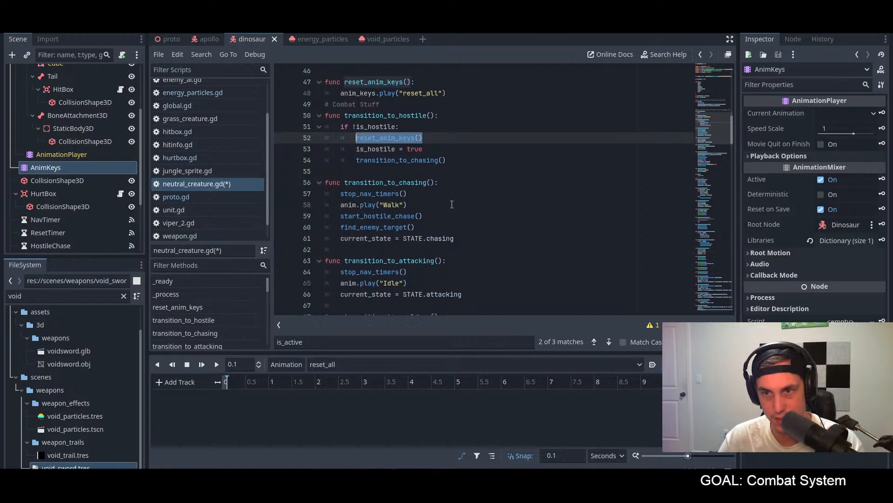
scroll(451, 204, "down", 1)
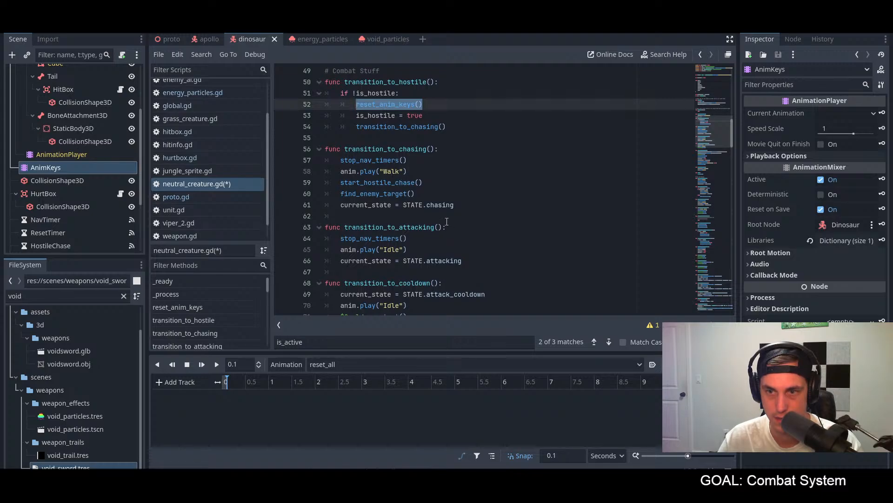
scroll(447, 222, "down", 1)
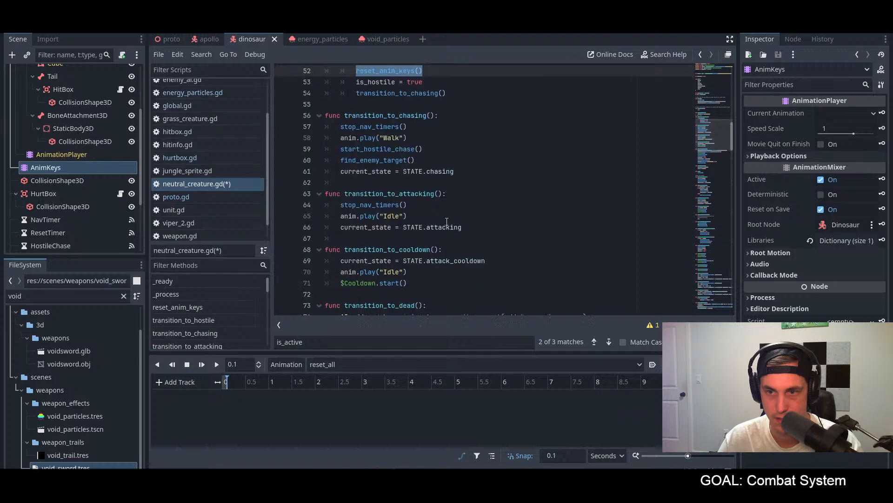
scroll(447, 222, "down", 1)
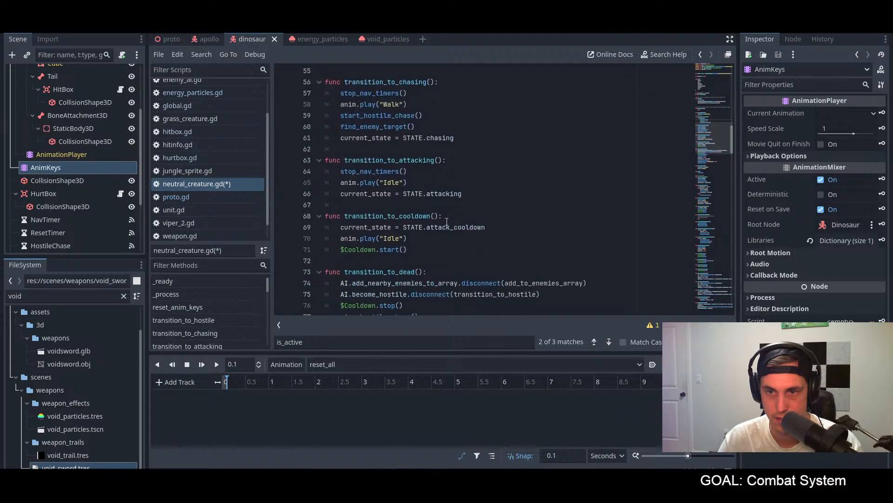
scroll(446, 221, "up", 3)
left_click(455, 148)
key("ctrl+s")
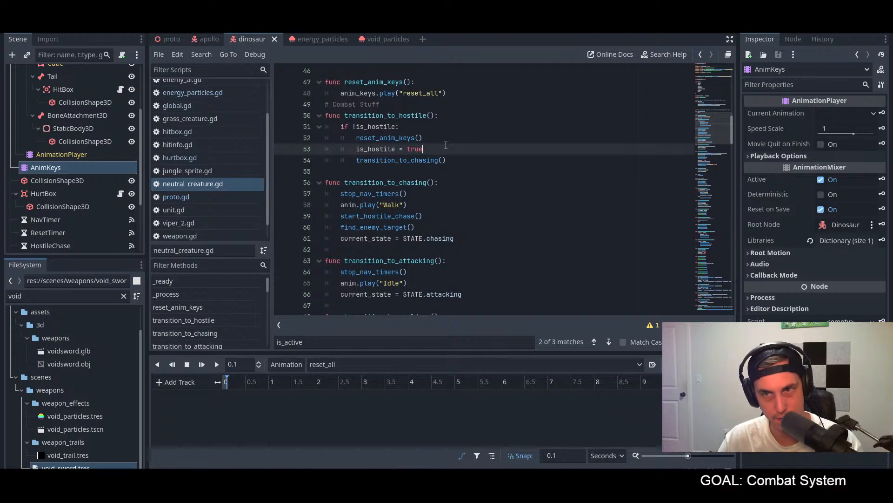
Step: Examine the function keys in the reset_to_chase and reset_to_cooldown animations against the combat transition functions in the script
left_click_drag(429, 136, 365, 137)
left_click(470, 145)
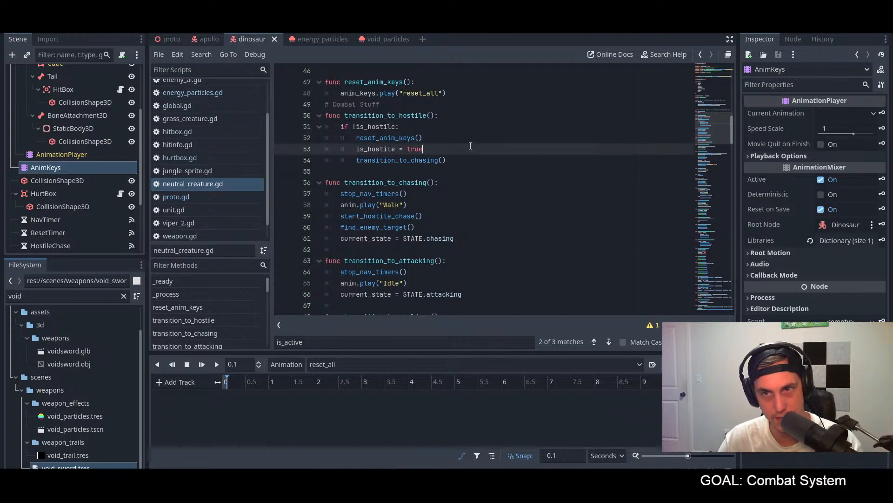
scroll(468, 172, "down", 3)
scroll(469, 171, "up", 4)
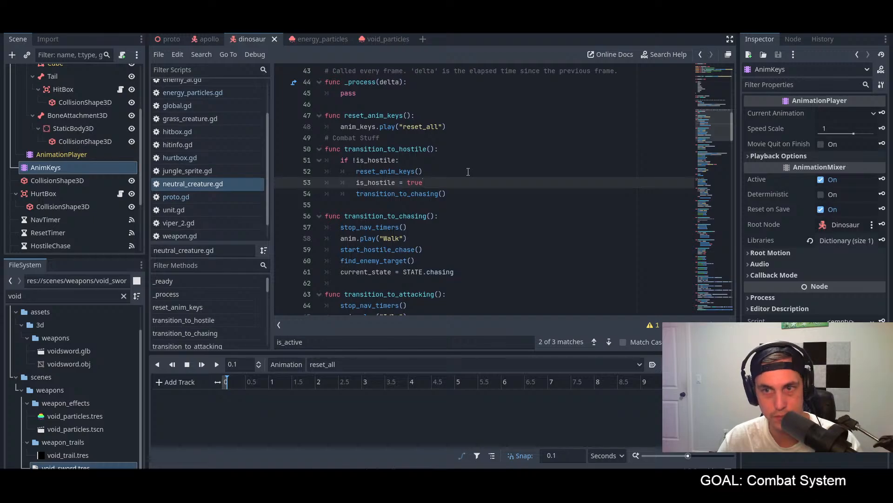
scroll(468, 171, "down", 3)
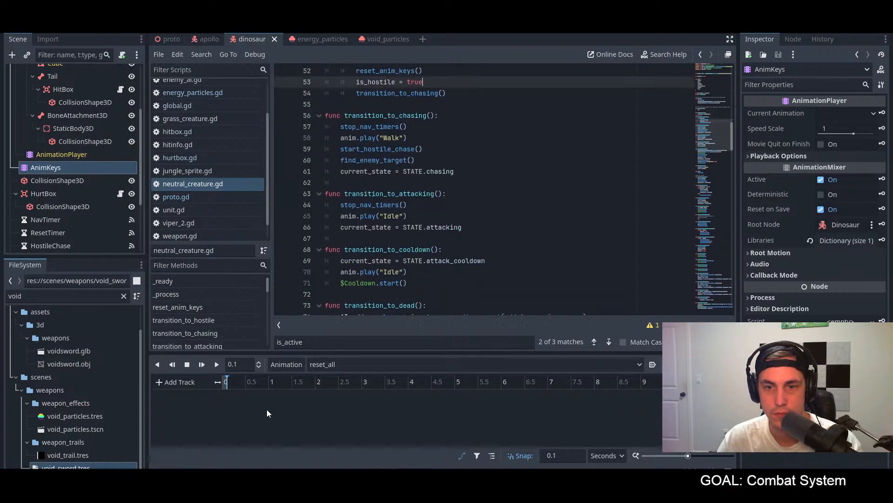
left_click(336, 365)
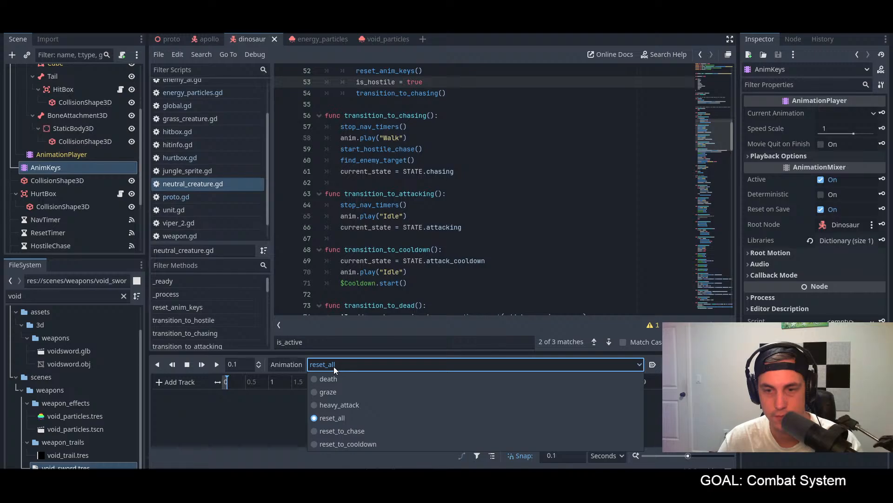
left_click(339, 431)
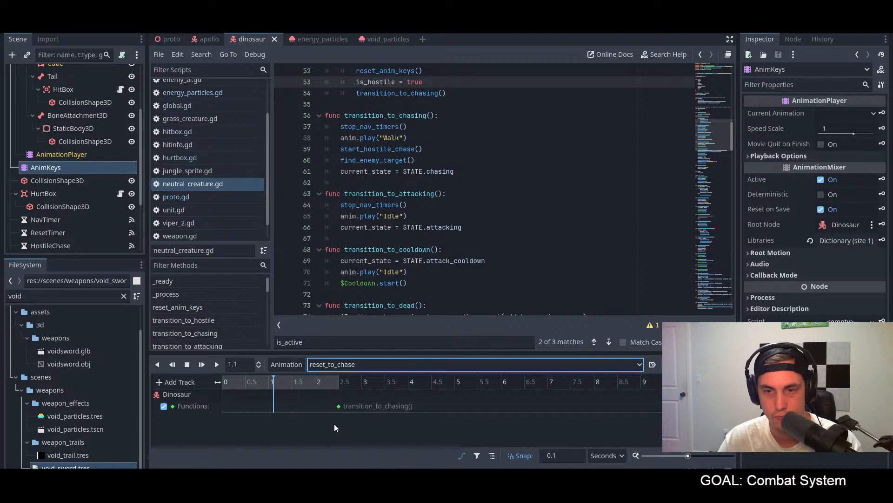
left_click(349, 364)
left_click(353, 444)
left_click(443, 294)
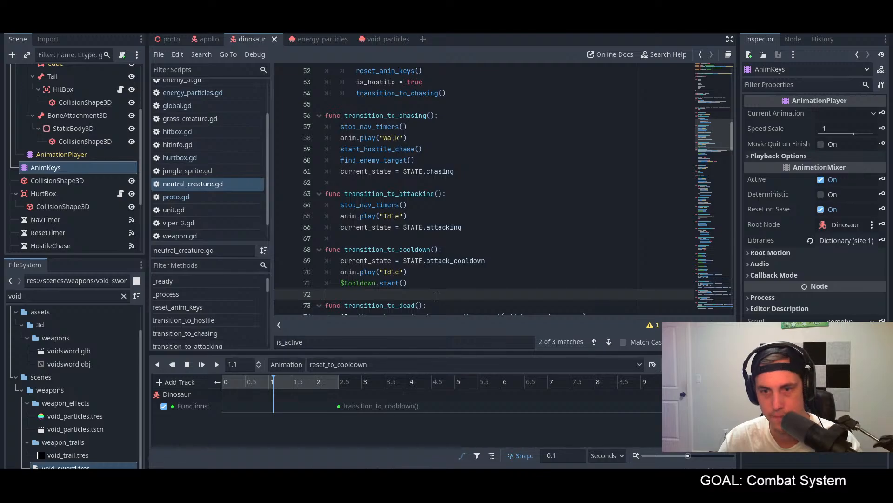
left_click(401, 366)
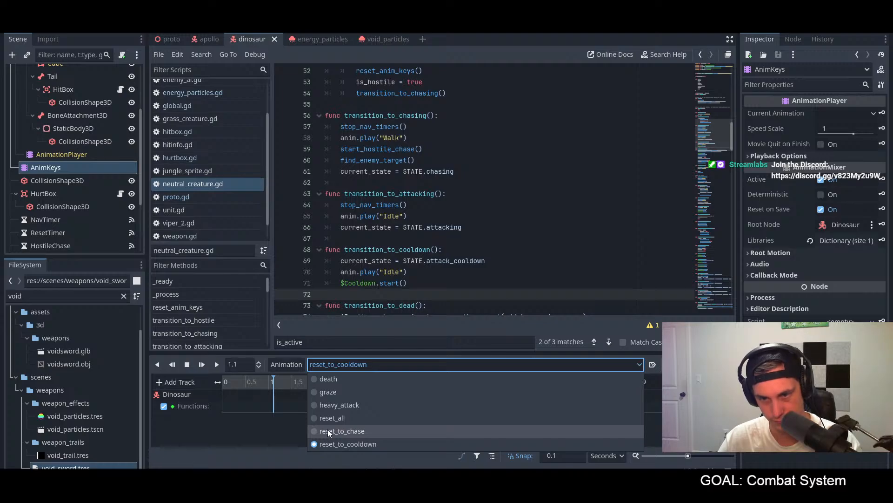
left_click(327, 429)
Step: Review the state transition functions in neutral_creature.gd and the heavy_attack() function in dino.gd for animation key calls
left_click(439, 307)
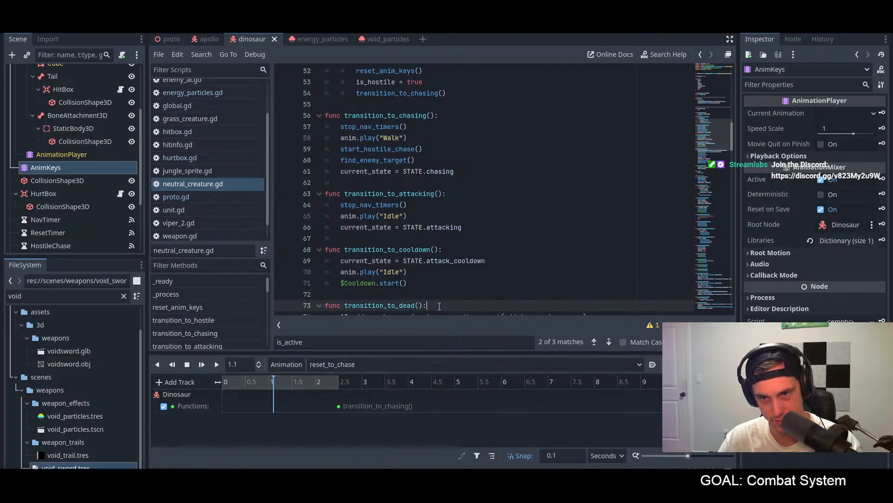
scroll(442, 298, "down", 4)
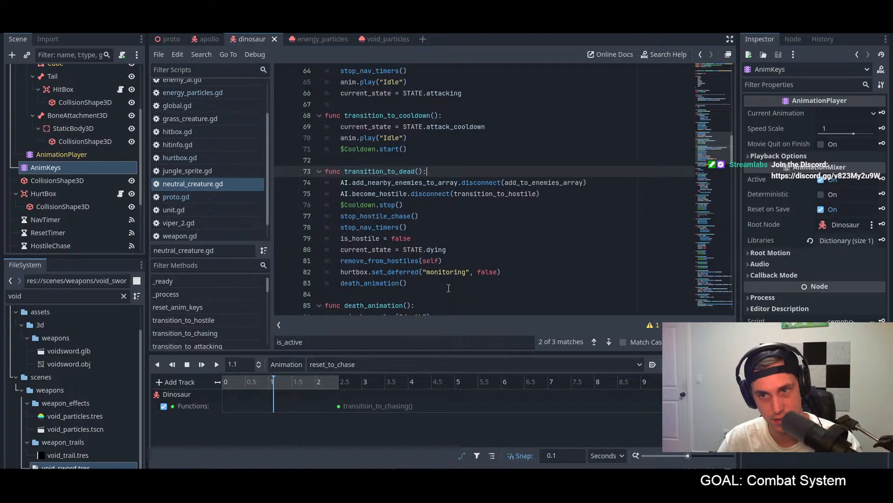
scroll(449, 288, "down", 14)
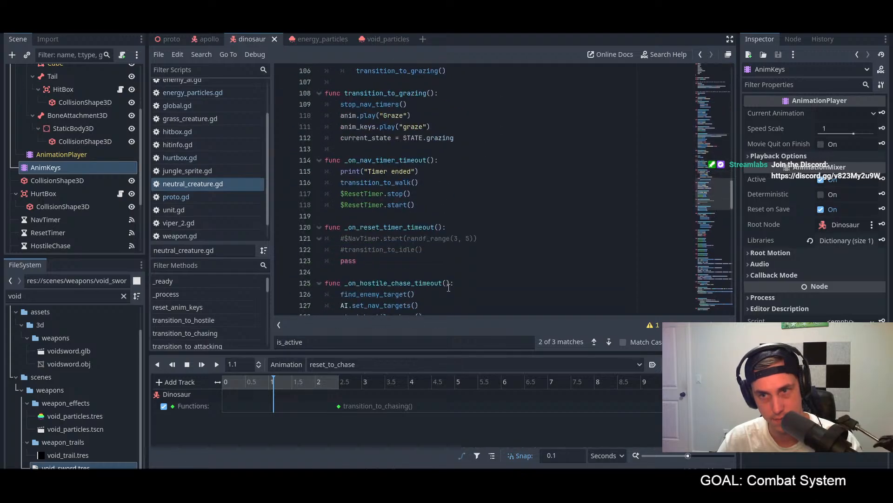
scroll(449, 287, "down", 4)
scroll(186, 105, "up", 3)
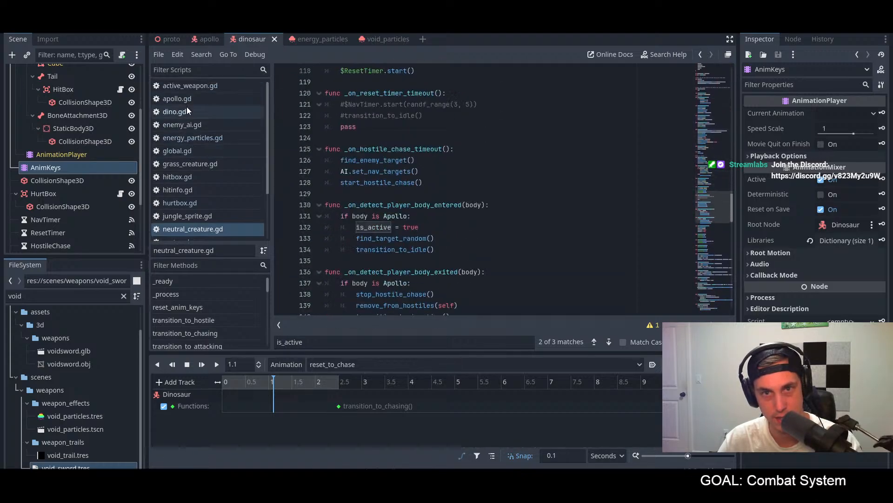
left_click(186, 113)
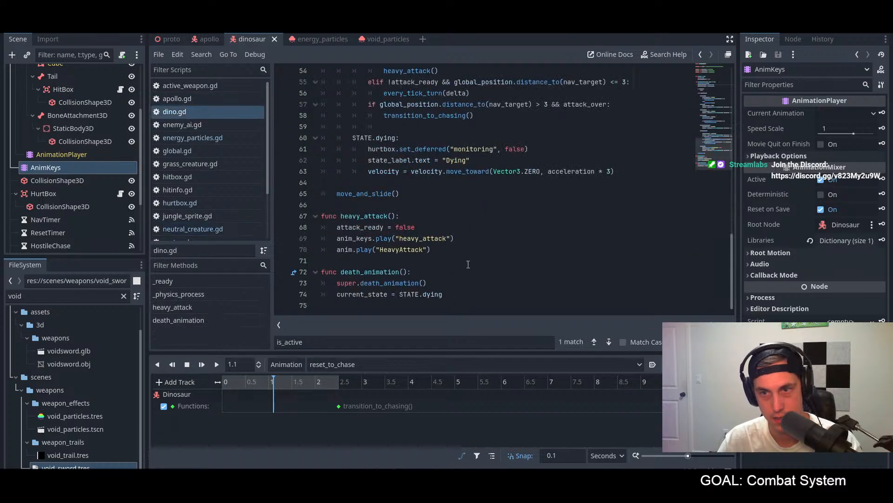
left_click(452, 250)
left_click(476, 239)
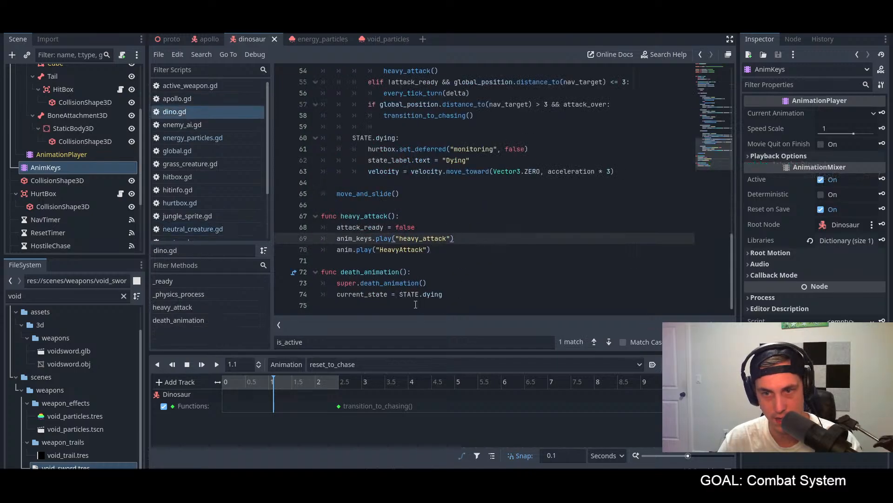
left_click(504, 232)
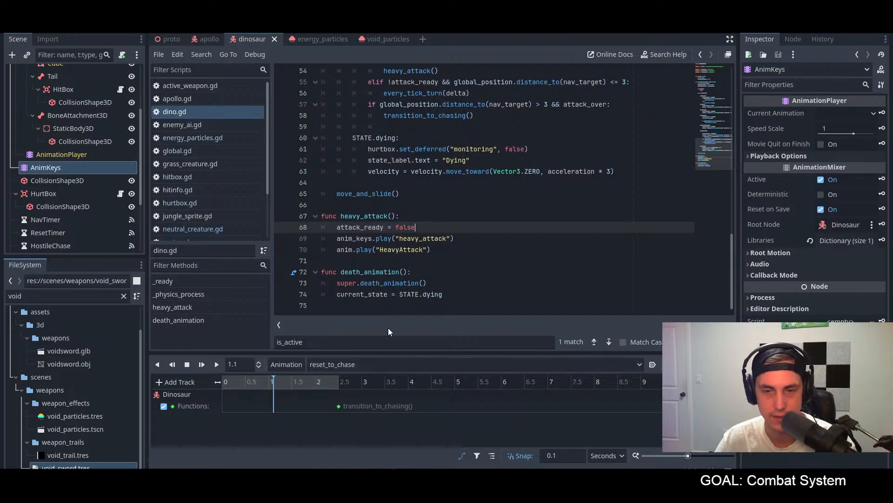
scroll(353, 261, "up", 9)
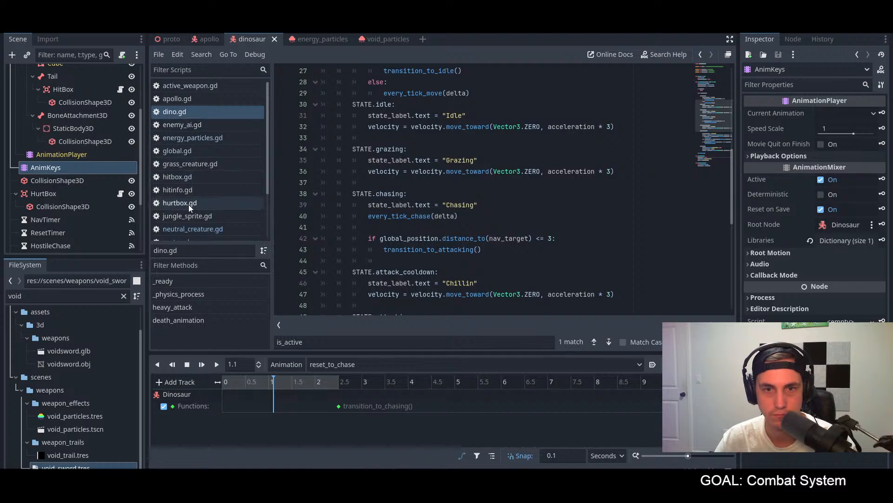
Step: Examine the anim.play("Graze") and anim_keys.play("graze") calls in transition_to_grazing() in neutral_creature.gd
left_click(189, 229)
scroll(440, 211, "up", 7)
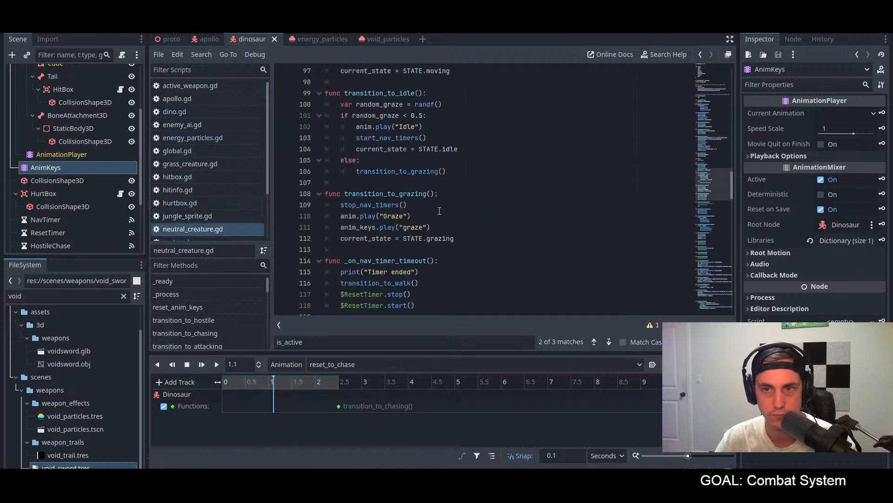
scroll(439, 211, "up", 1)
triple_click(427, 233)
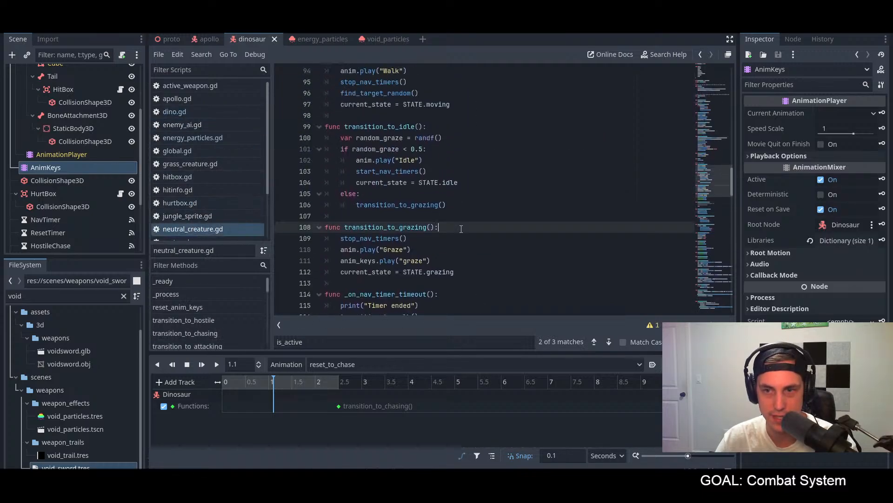
left_click(476, 246)
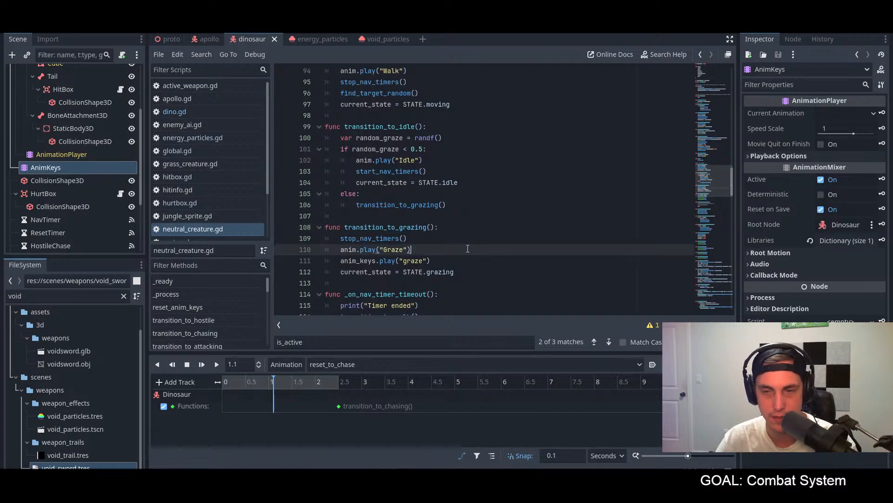
key("ctrl+shift+Left")
key("ctrl+shift+Left")
key("ctrl+shift+Left")
key("ctrl+shift+Left")
key("ctrl+shift+Left")
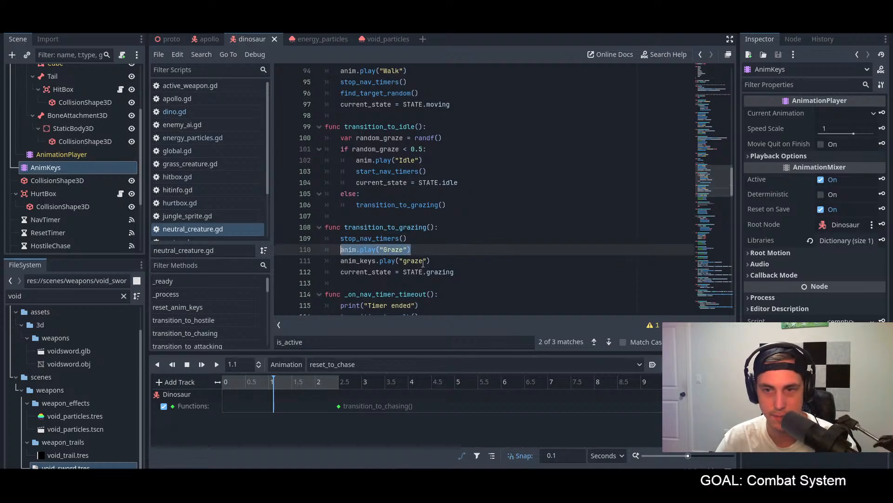
left_click(427, 250)
left_click_drag(442, 260, 341, 261)
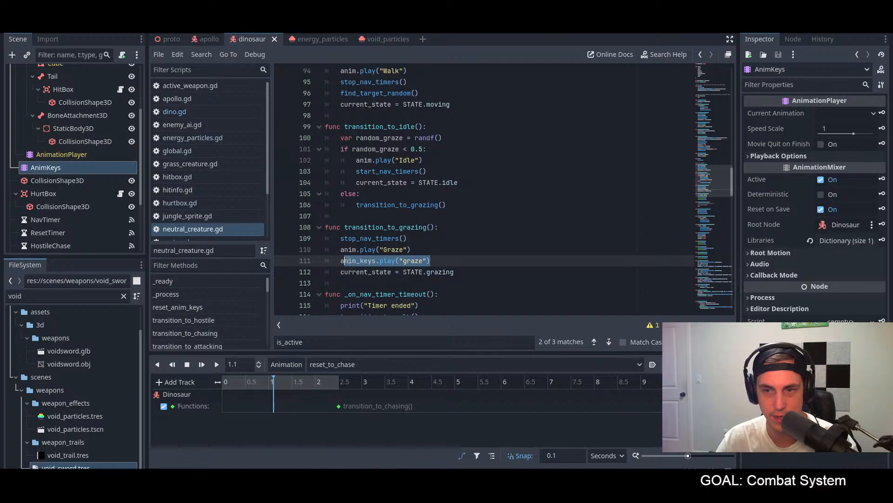
left_click(416, 259)
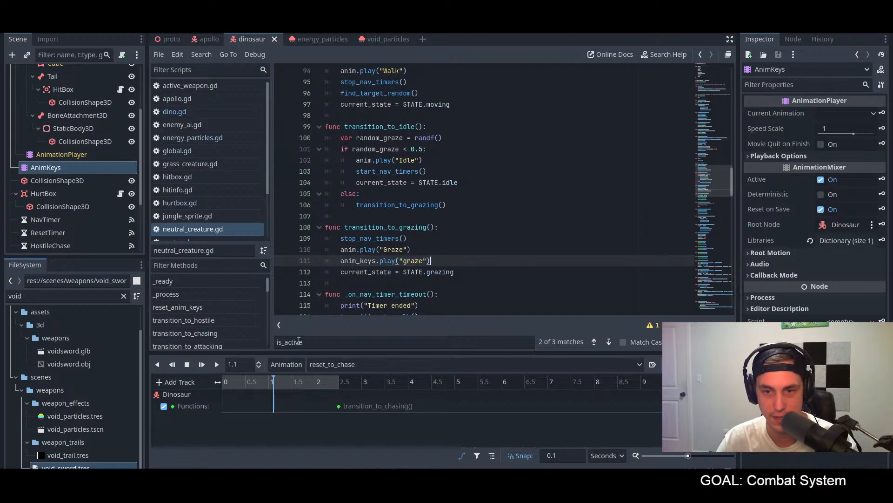
Step: Inspect the AnimKeys reset_to_chase animation by scrubbing its timeline to the transition_to_chasing() key at 2.5 seconds
left_click(63, 154)
left_click(60, 166)
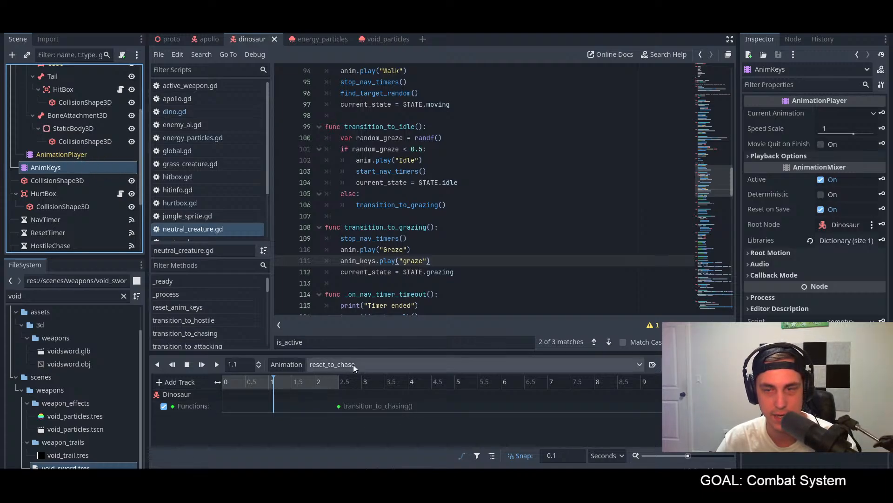
left_click(216, 404)
left_click_drag(234, 381, 345, 383)
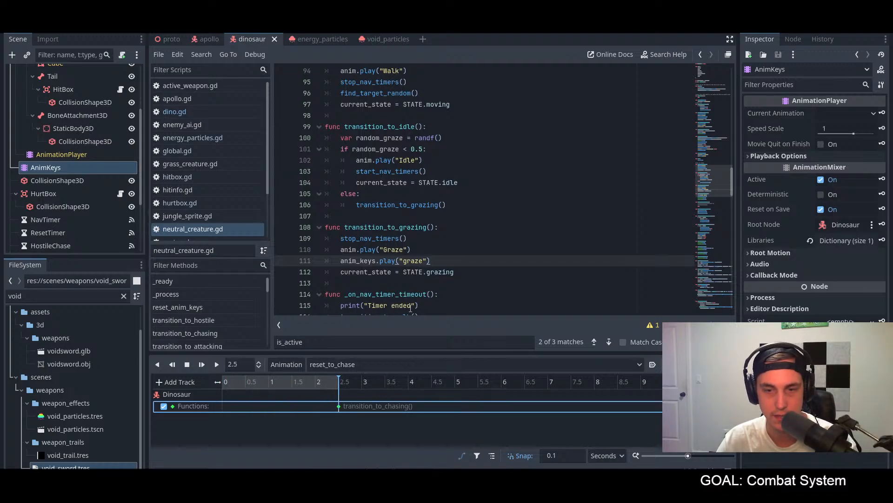
left_click(487, 271)
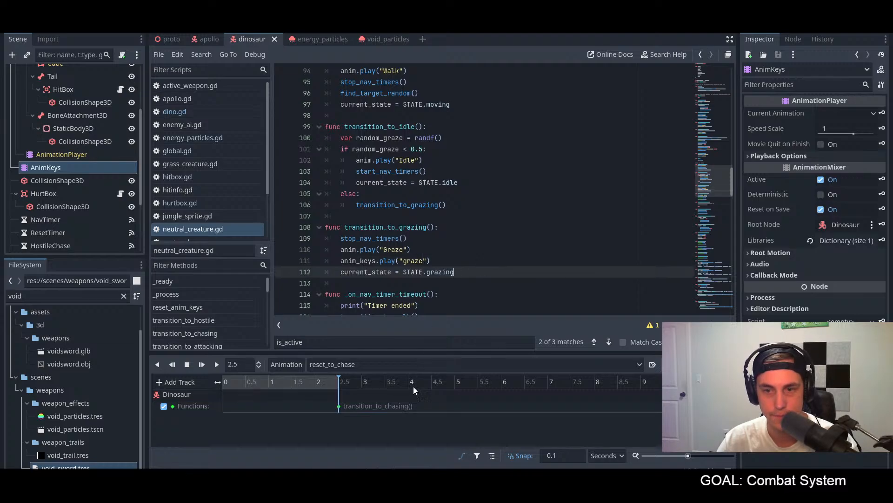
mouse_move(338, 406)
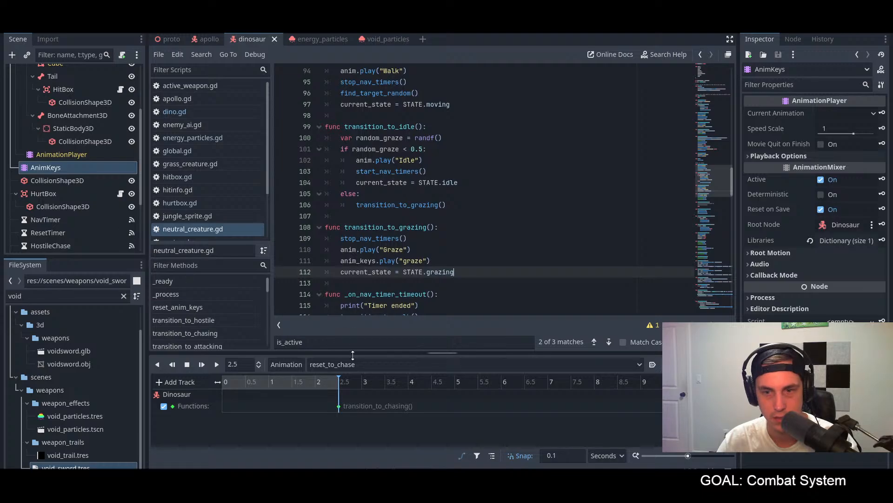
Step: Scrub the graze animation to its function keys at 4.9 seconds and compare them with the anim_keys.play("graze") call
left_click(353, 364)
left_click(332, 392)
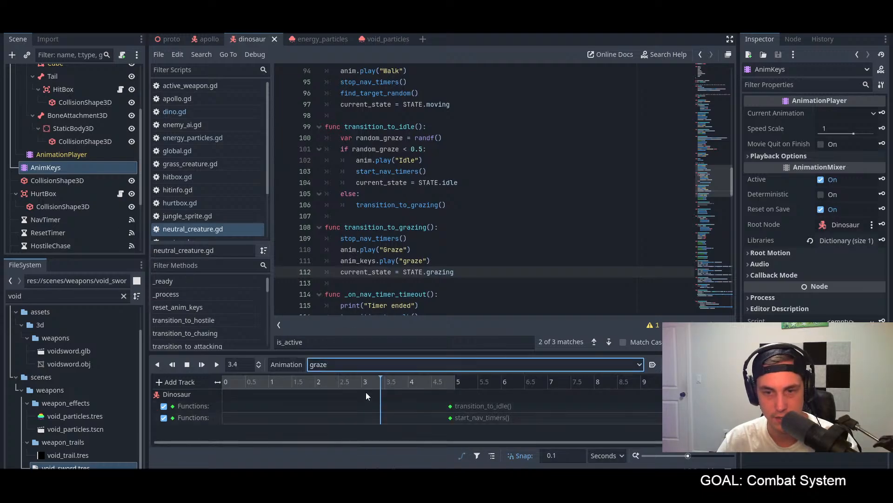
left_click_drag(400, 383, 454, 382)
left_click(540, 257)
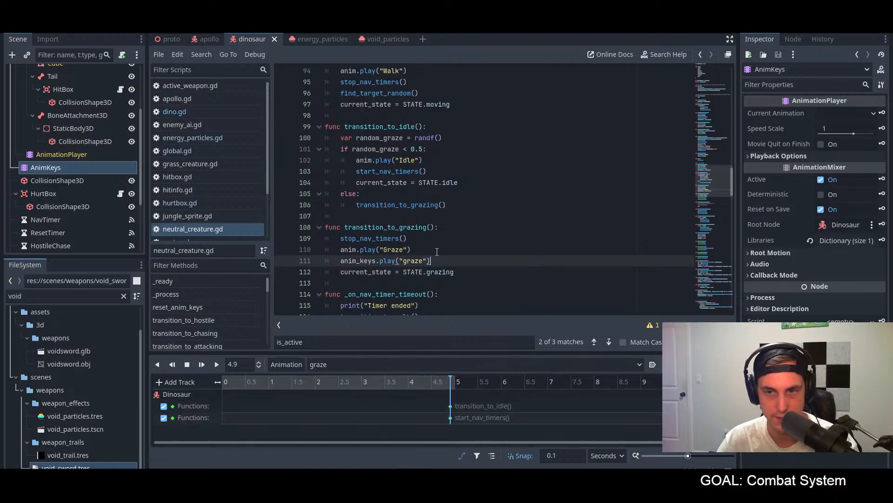
left_click(459, 251)
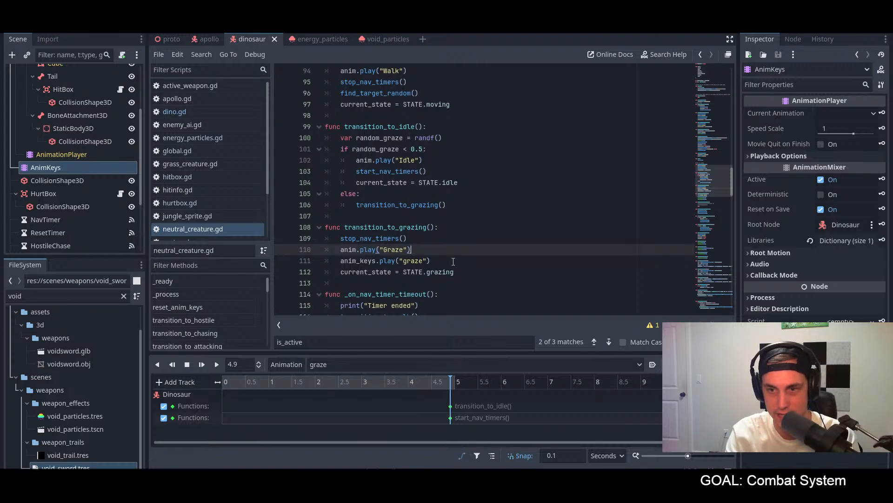
double_click(372, 261)
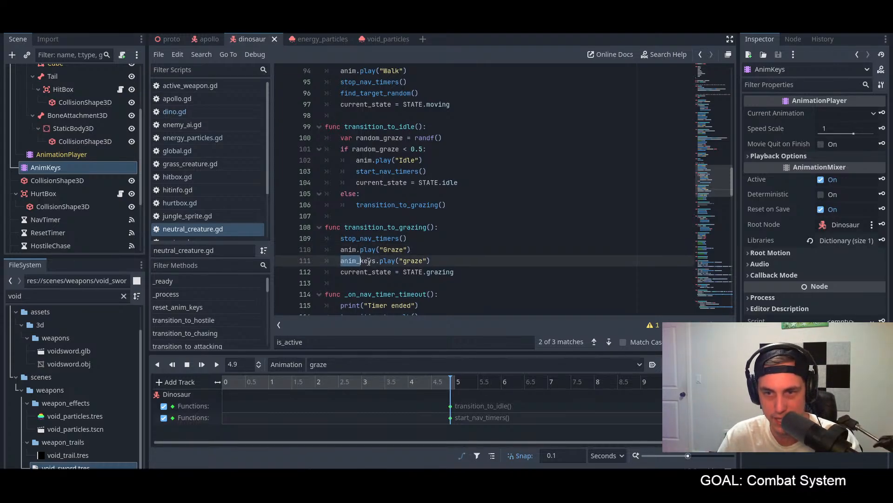
left_click_drag(372, 261, 428, 261)
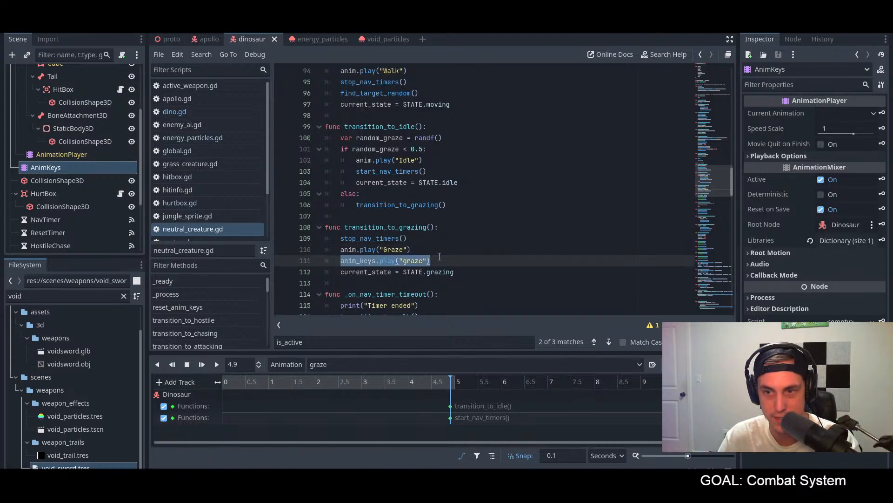
left_click(450, 261)
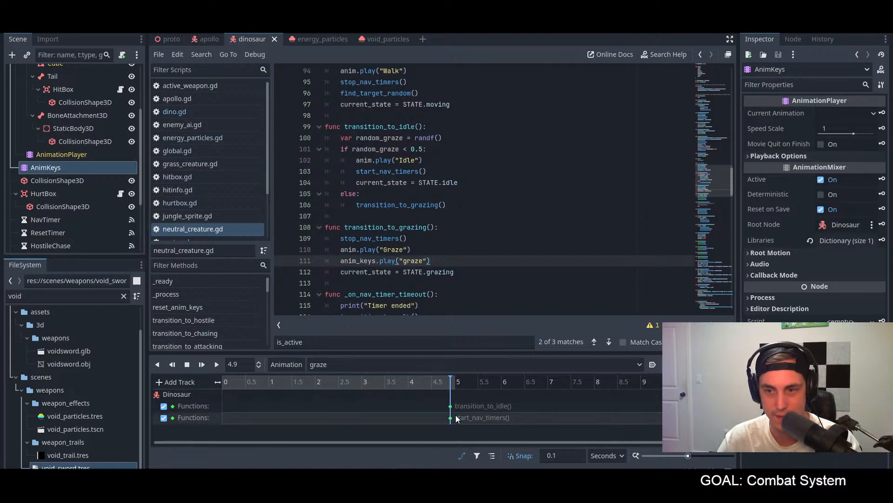
left_click_drag(396, 382, 451, 382)
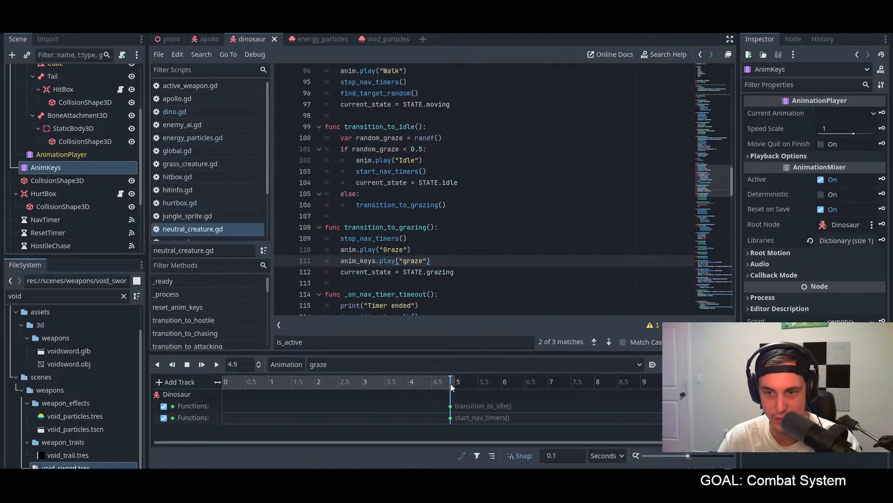
Step: Save the script and run the project to test the hostile transition
left_click(457, 254)
key("ctrl+s")
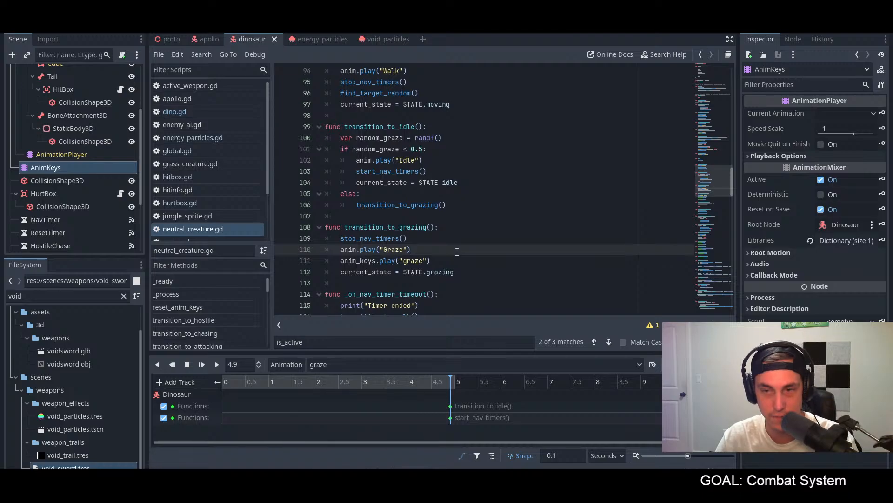
key("F5")
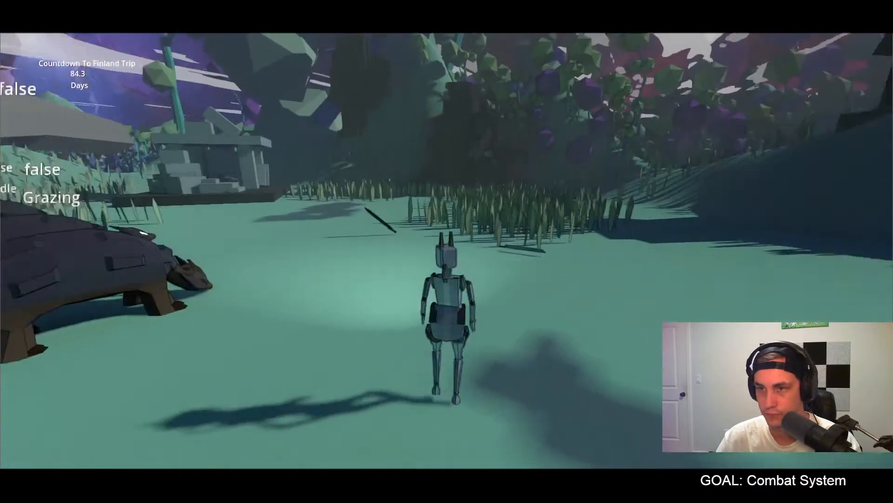
Step: Equip the sword, strike the grazing dinosaurs and circle them to check their state labels during combat
key("w")
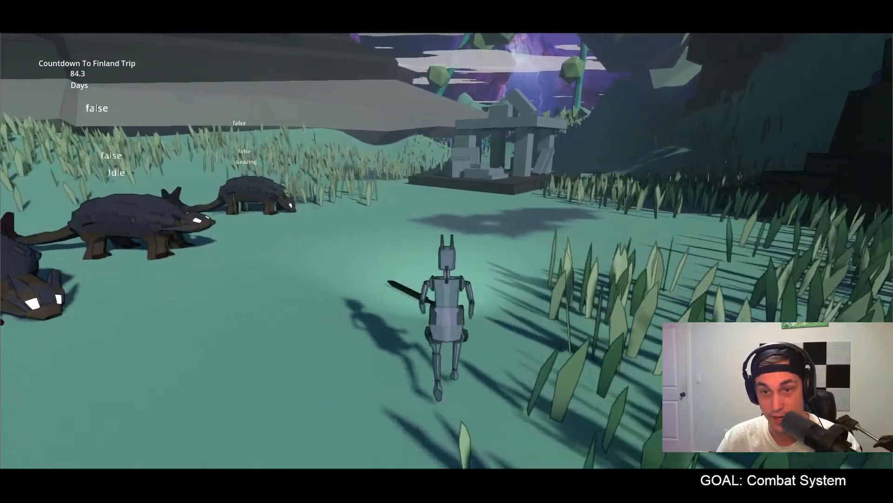
key("1")
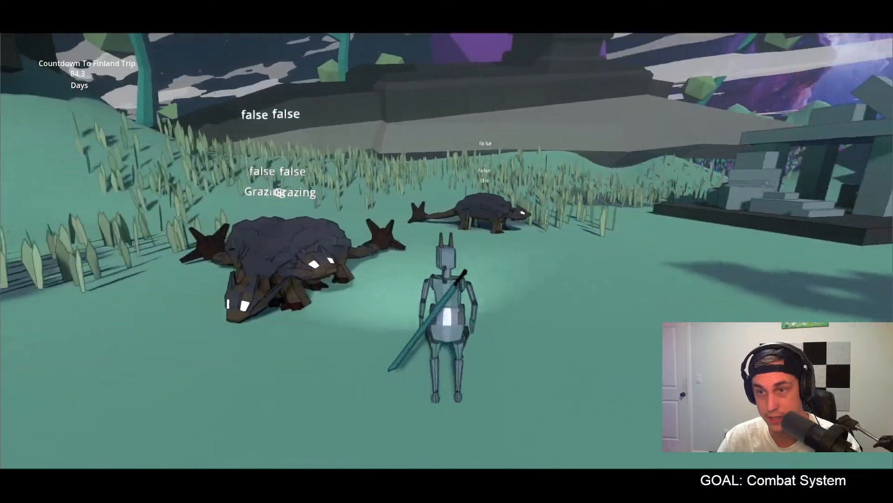
key("w")
left_click(447, 251)
left_click(446, 251)
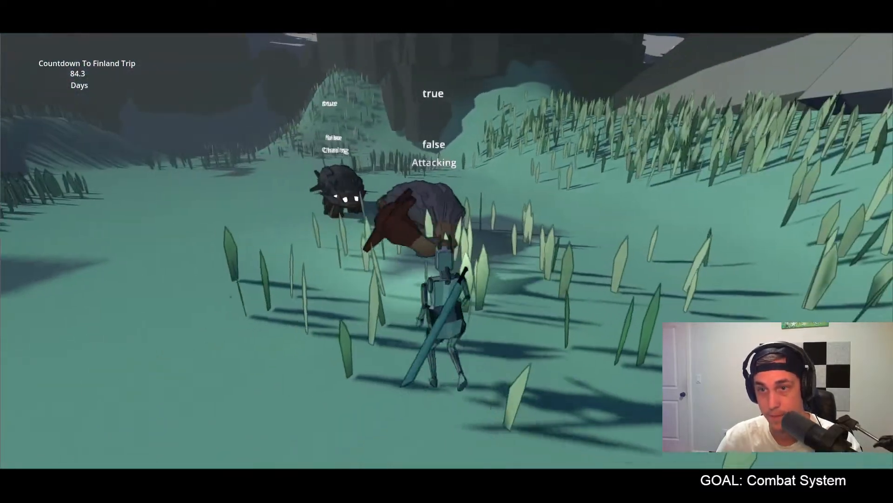
key("a")
key("w")
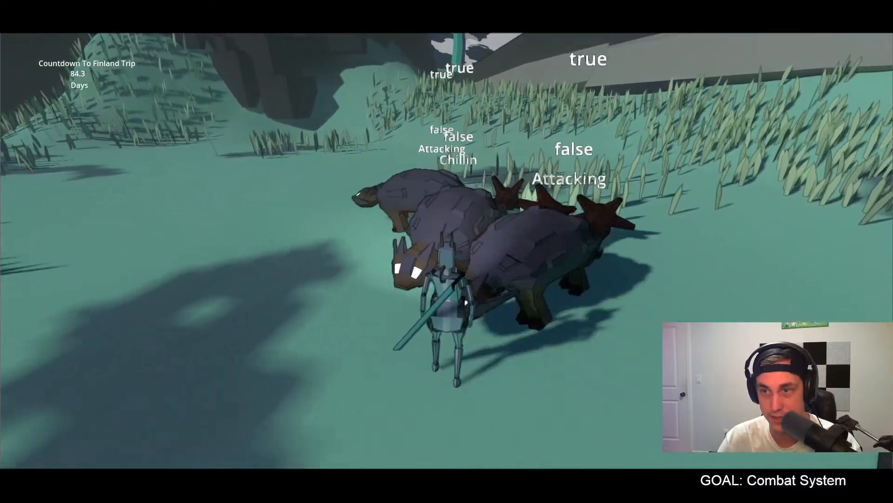
key("a")
key("w")
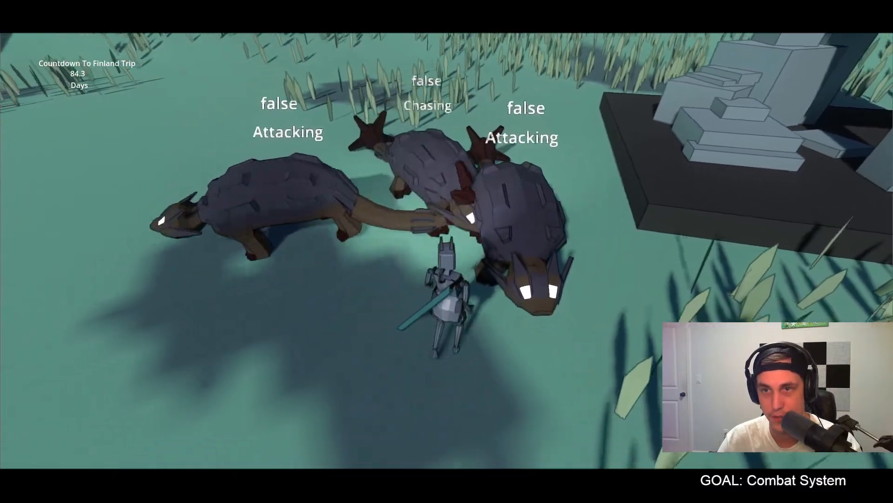
left_click(447, 251)
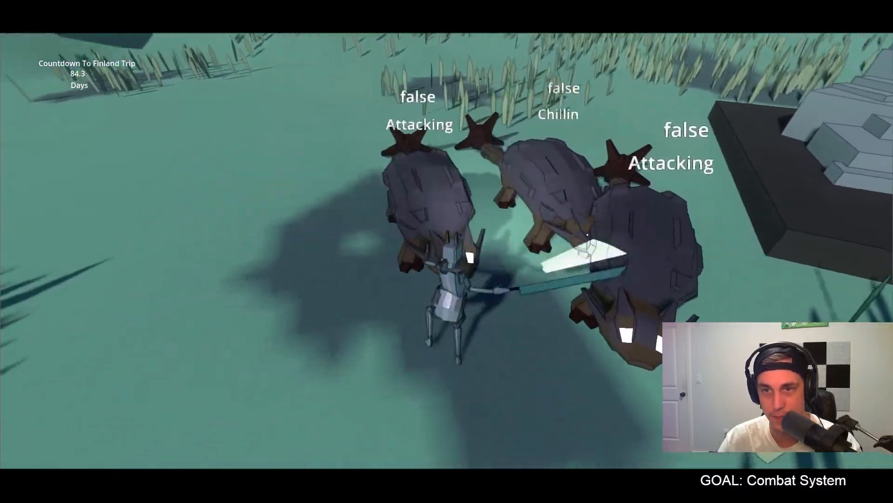
Step: Run away from the dinosaurs and across the field to check their state labels from a distance
key("w")
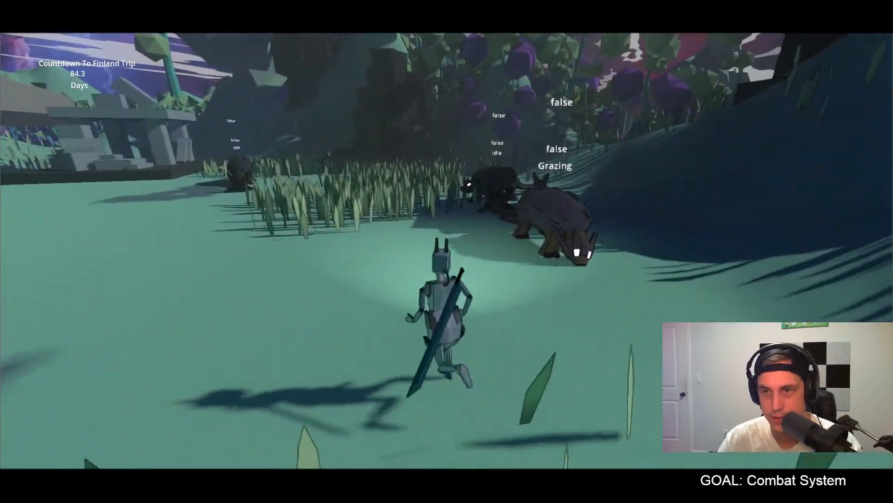
key("w")
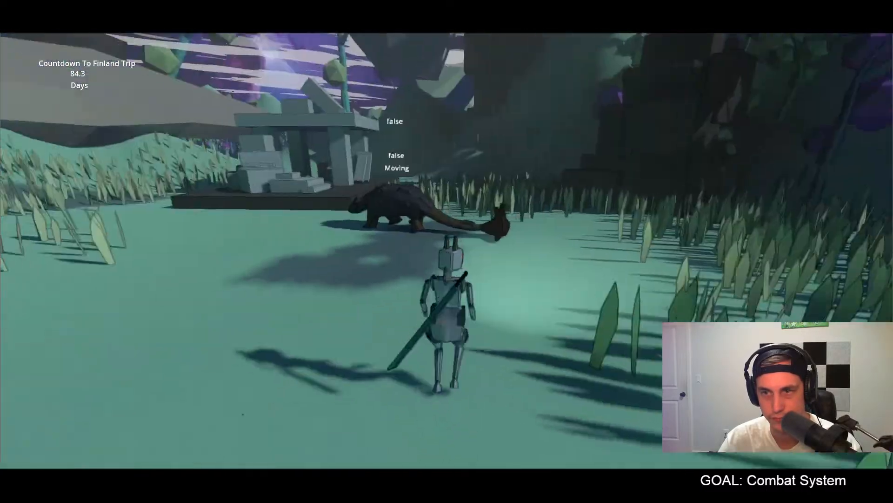
key("w")
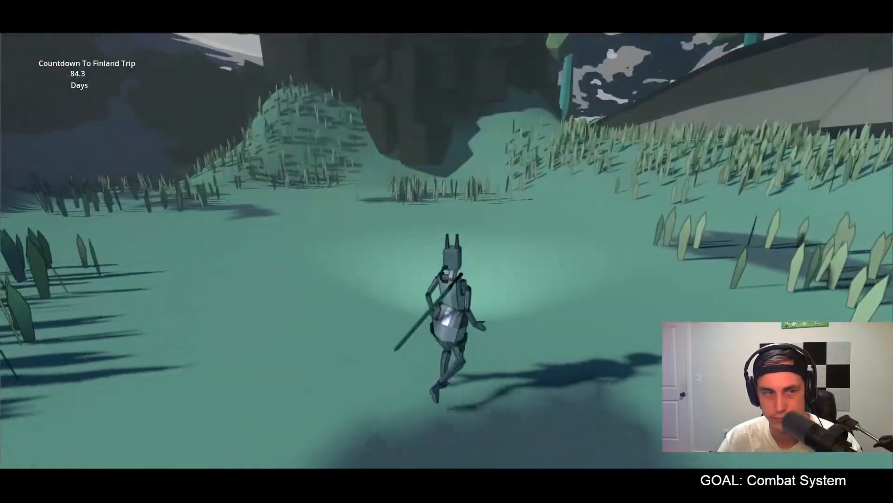
key("w")
key("w")
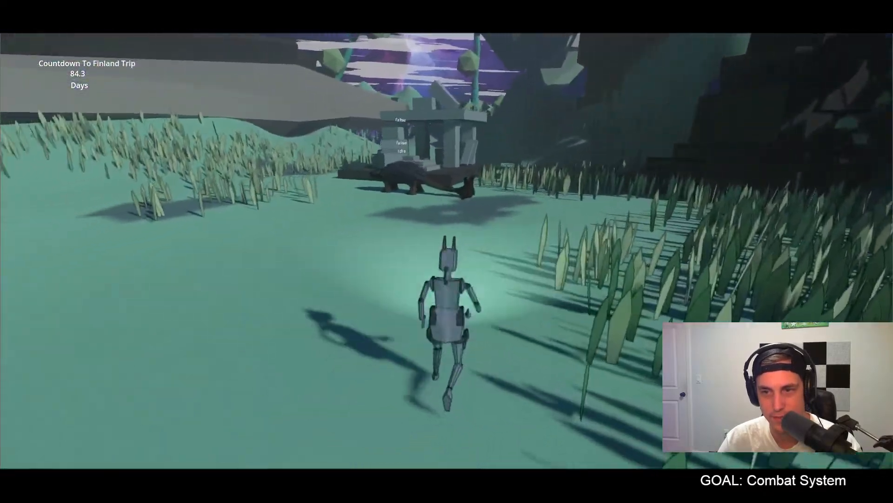
key("w")
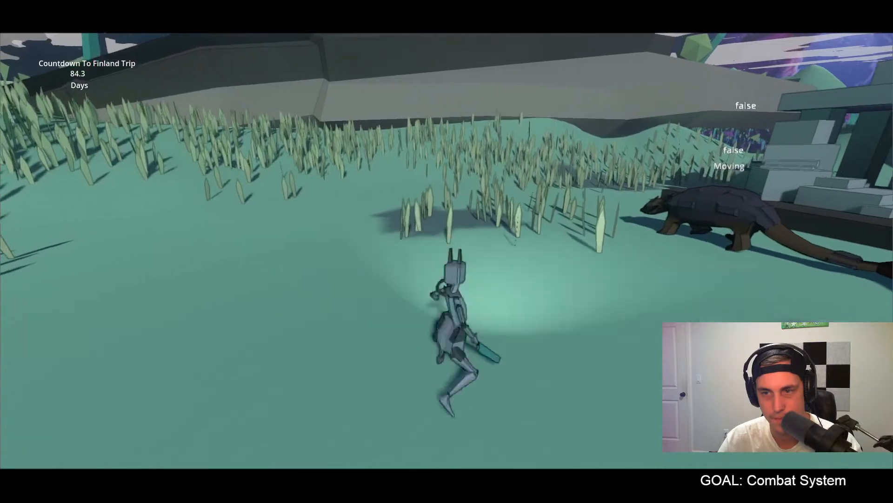
key("w")
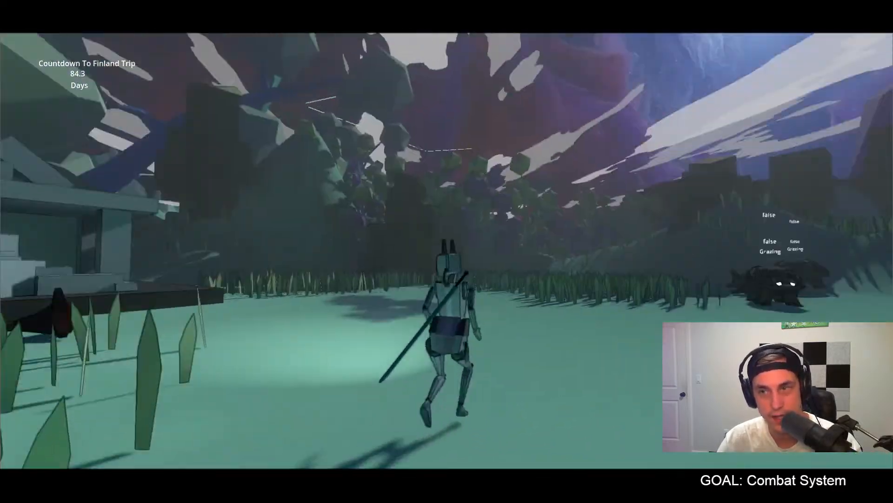
Step: Return to the two dinosaurs by the tall grass, provoke them to check their hostile transition, and end the game run
key("w")
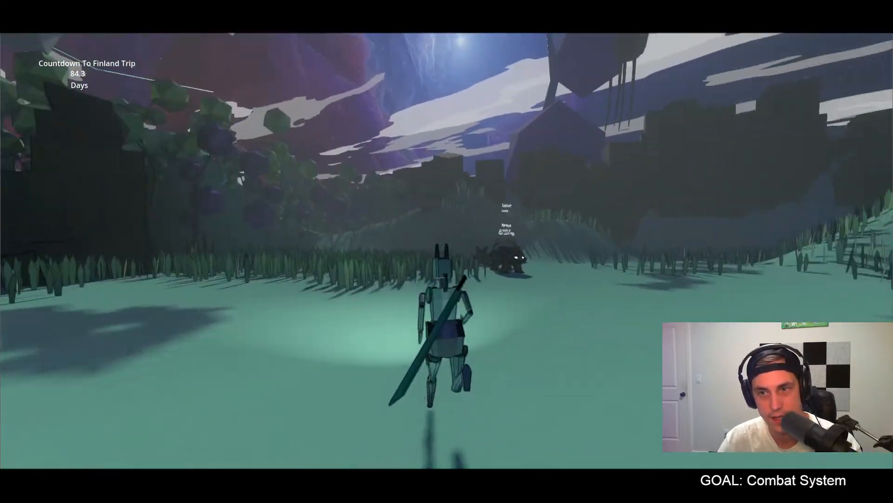
key("w")
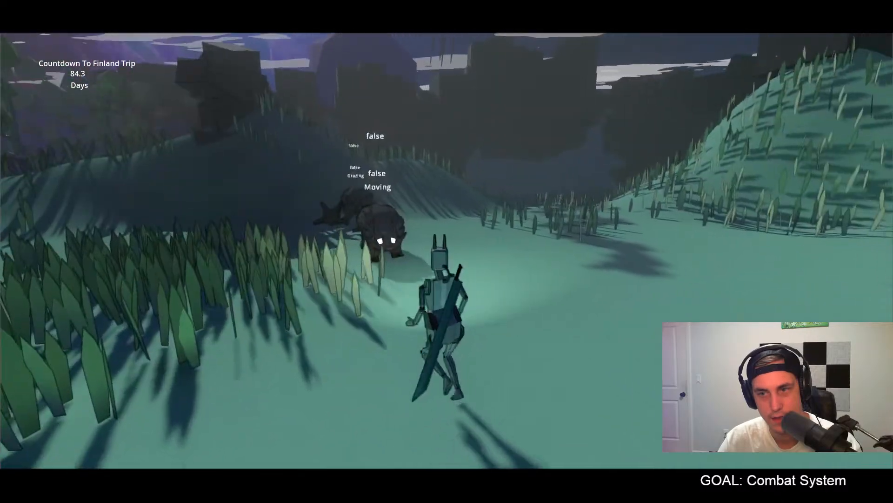
key("w")
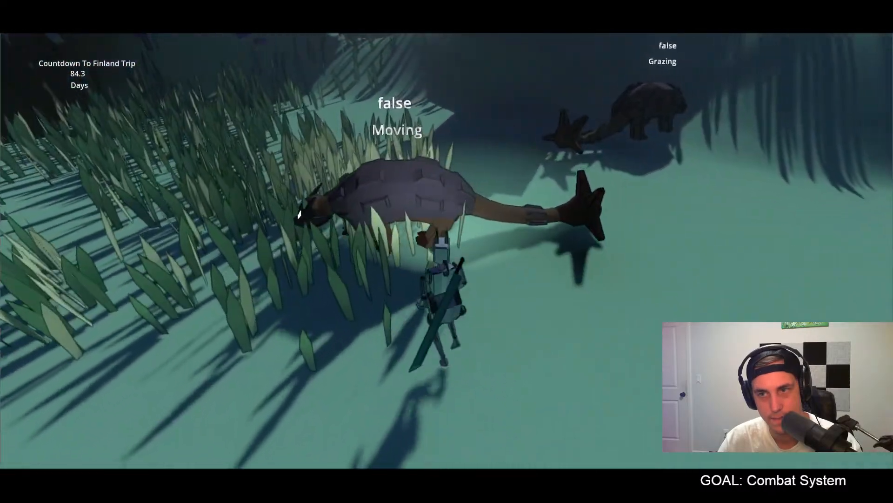
key("s")
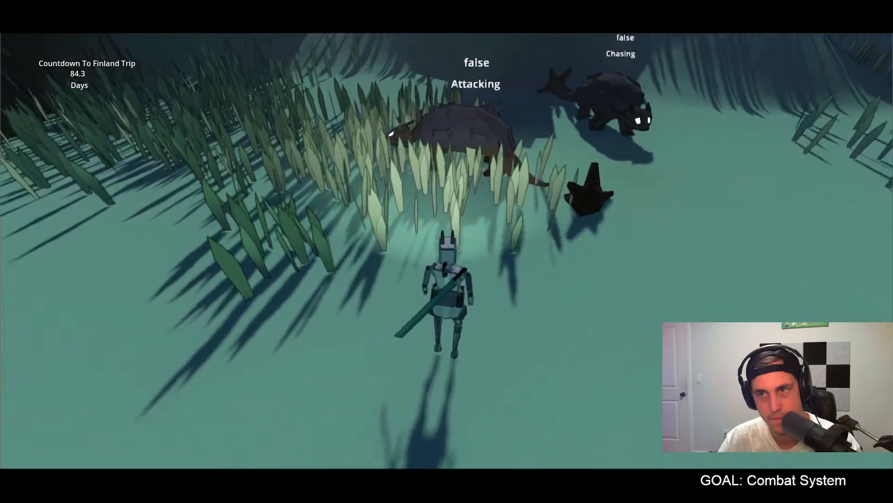
key("w")
key("w")
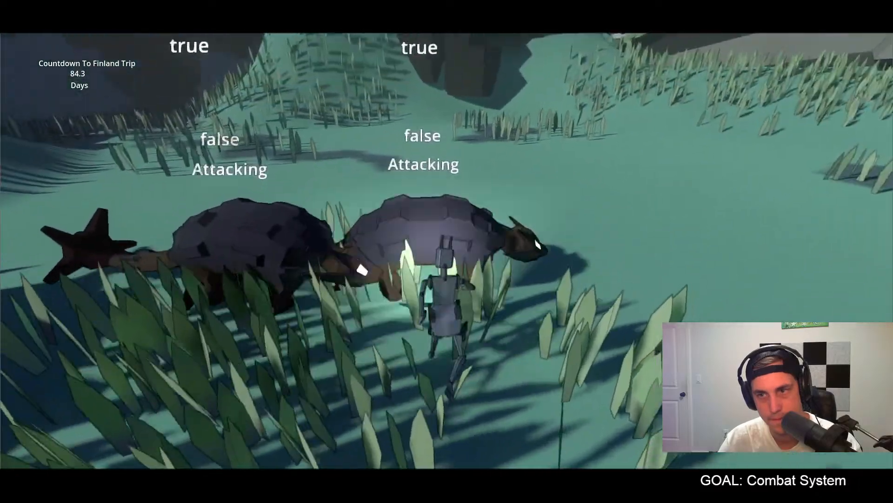
key("Escape")
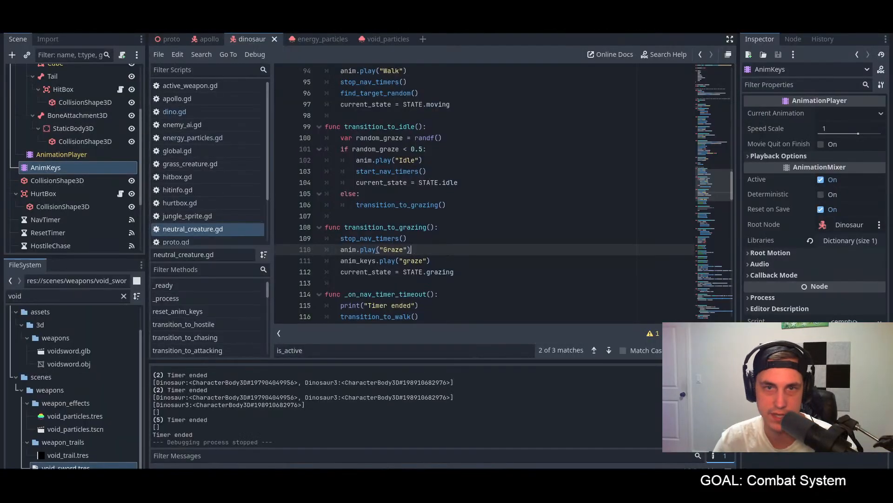
Step: Set the Dinosaur root node's Health to 45 and save the scene
left_click(203, 39)
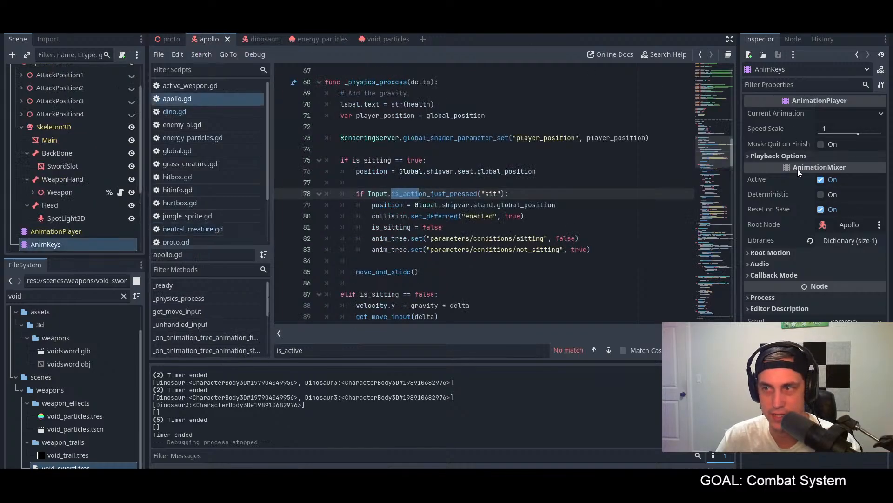
left_click(262, 36)
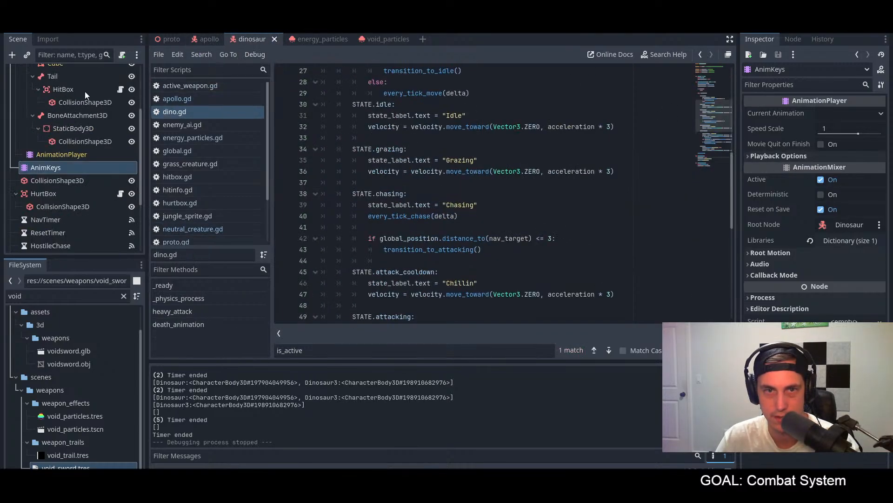
left_click(57, 73)
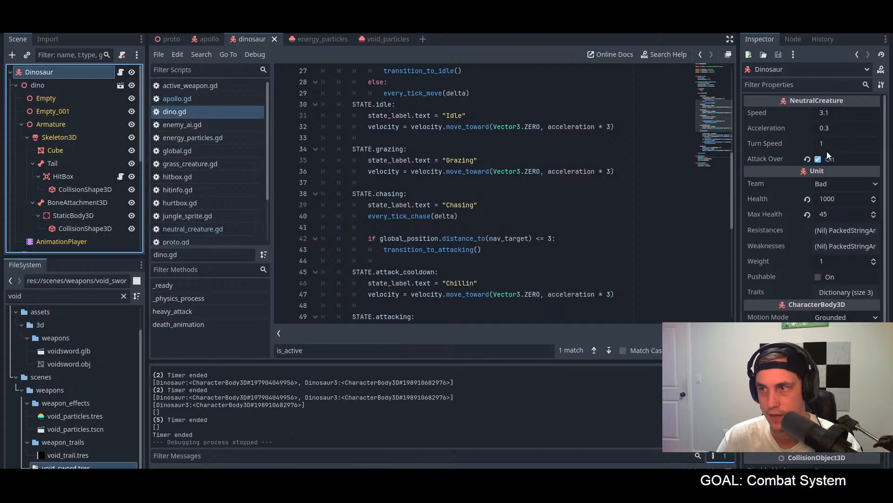
left_click(834, 197)
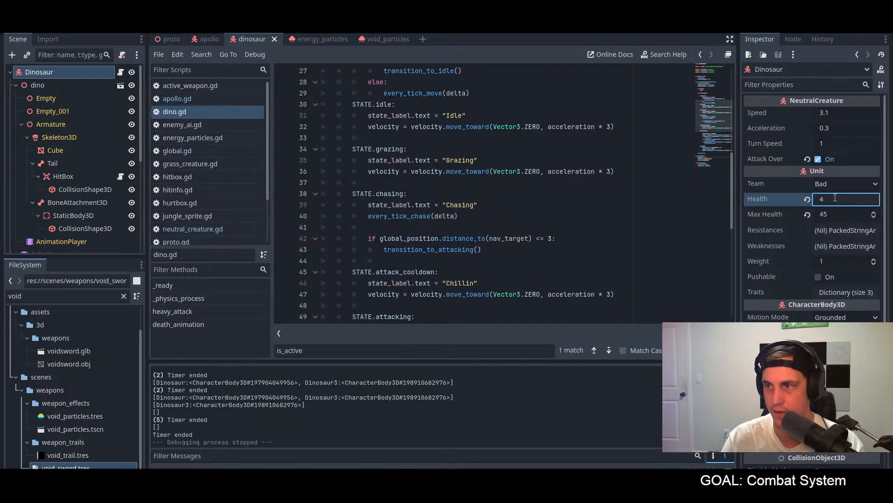
key("Return")
left_click(613, 137)
key("ctrl+s")
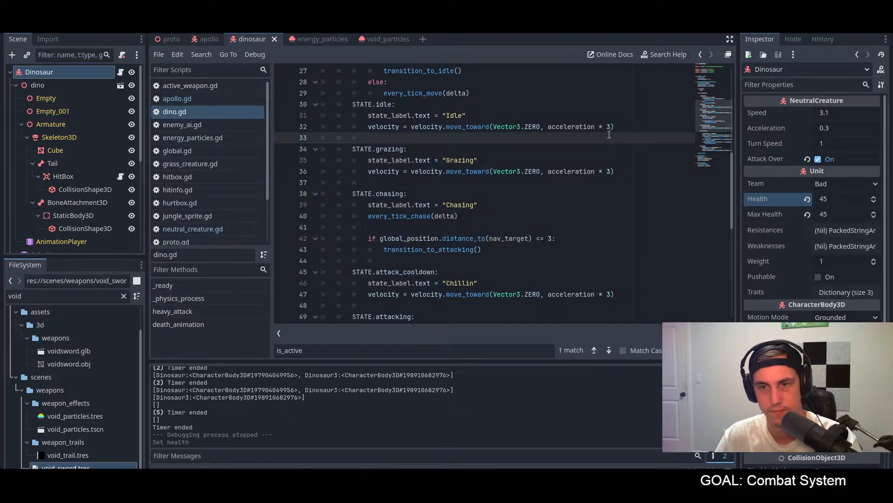
Step: Run the project, equip the sword and strike the idle dinosaur to turn the herd hostile
key("F5")
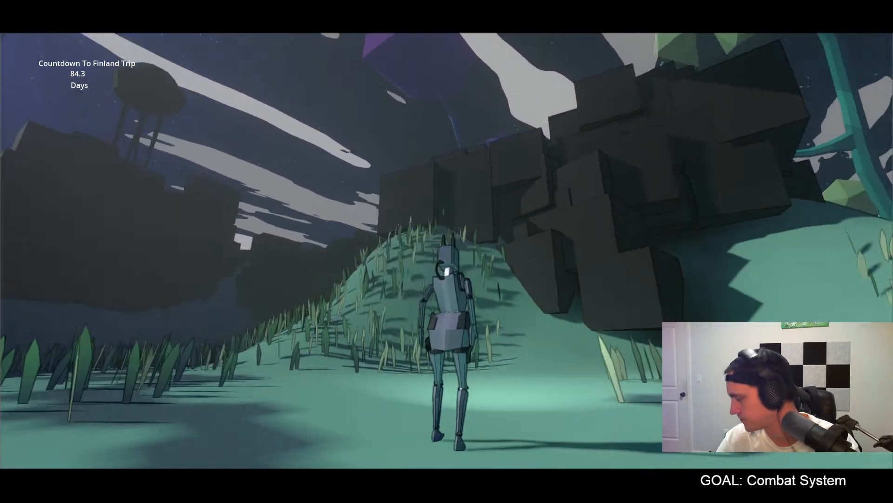
key("w")
key("w")
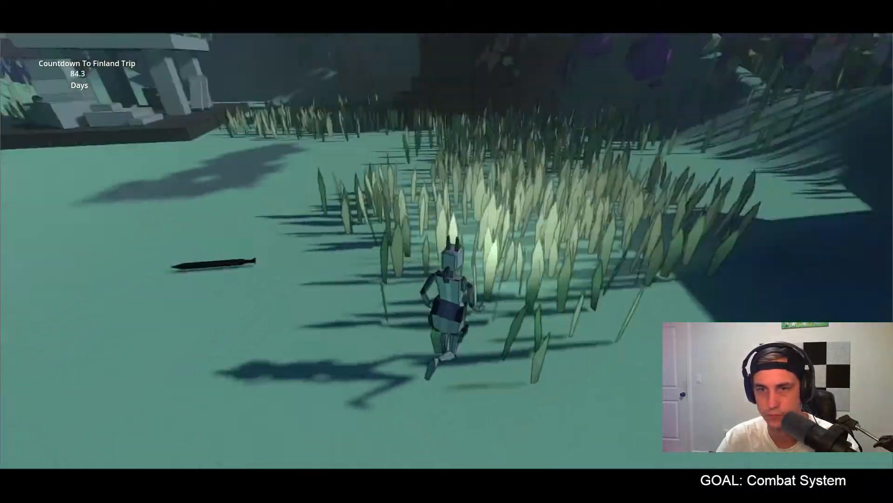
key("w")
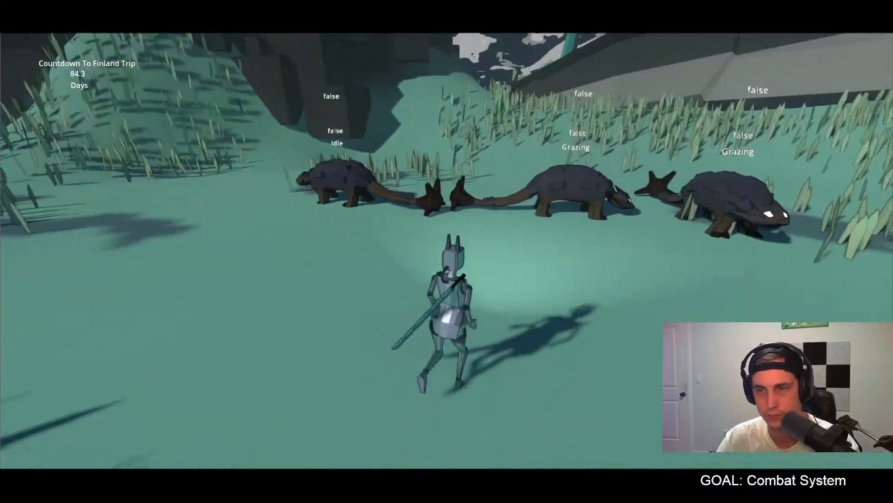
key("w")
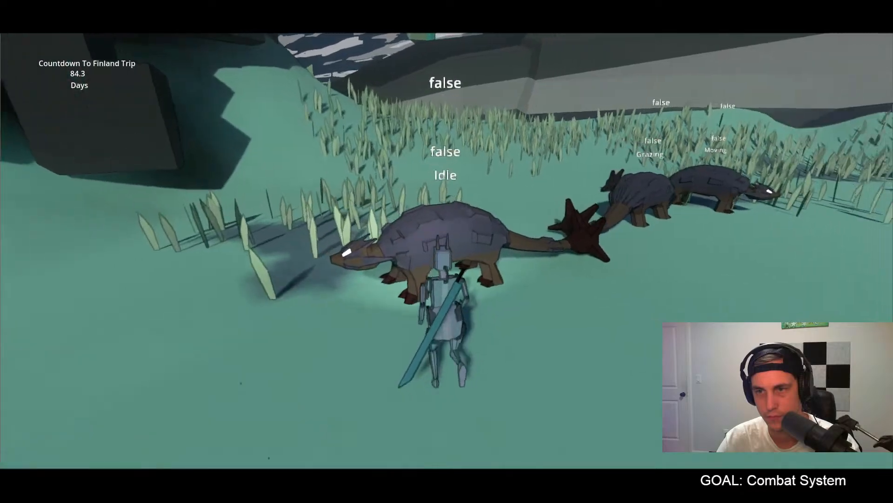
key("w")
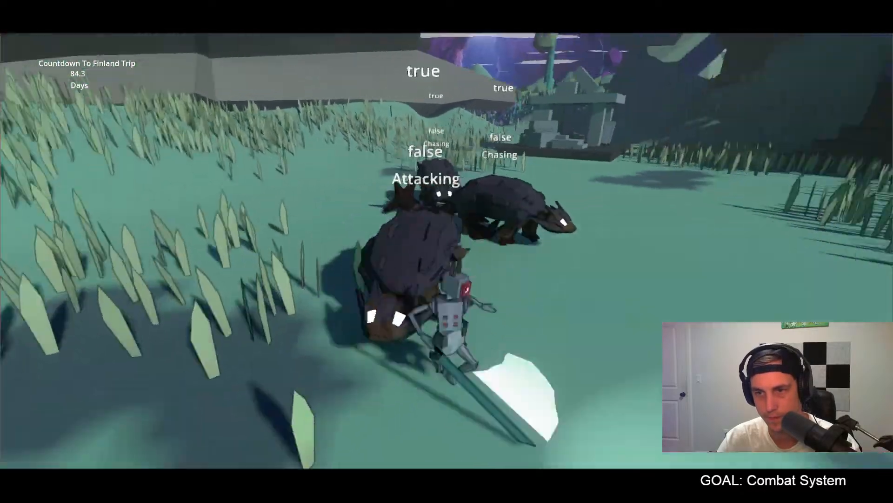
Step: Circle the three hostile dinosaurs and watch their labels for any return to grazing or idling
key("w")
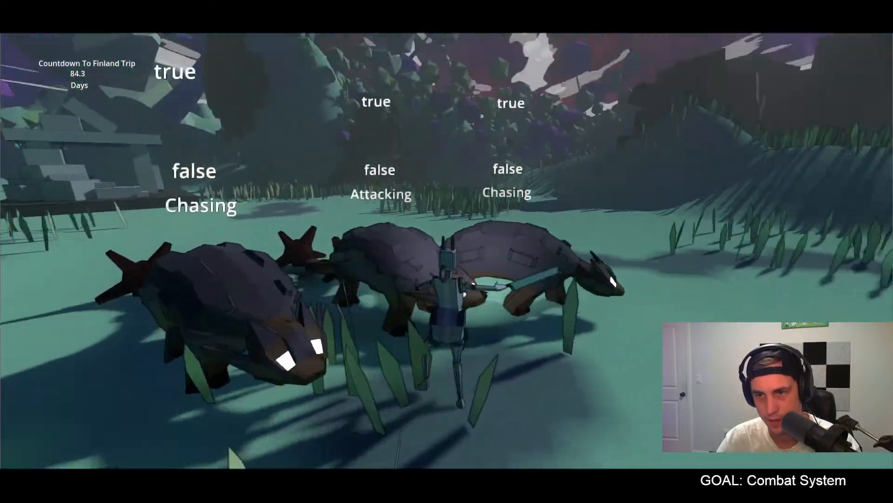
key("w")
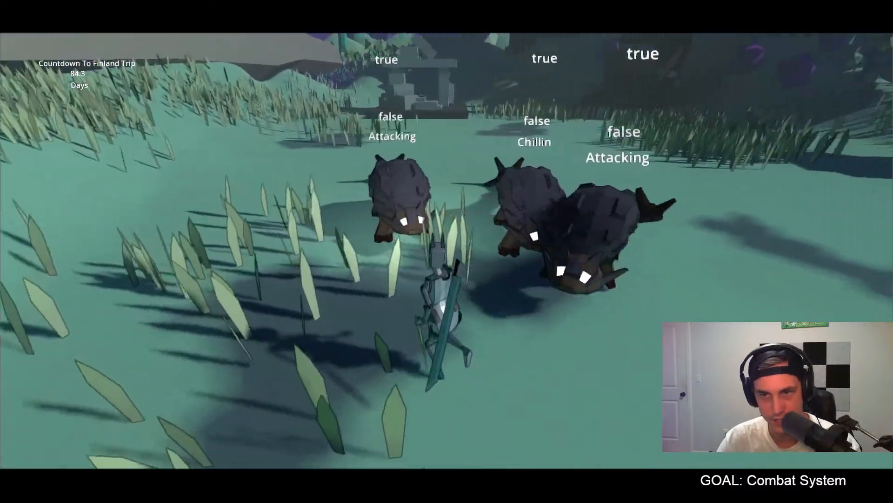
key("w")
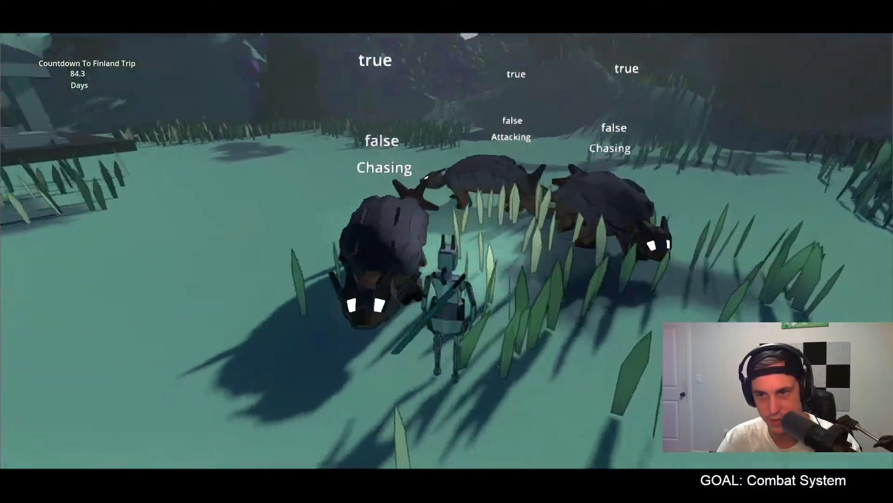
key("w")
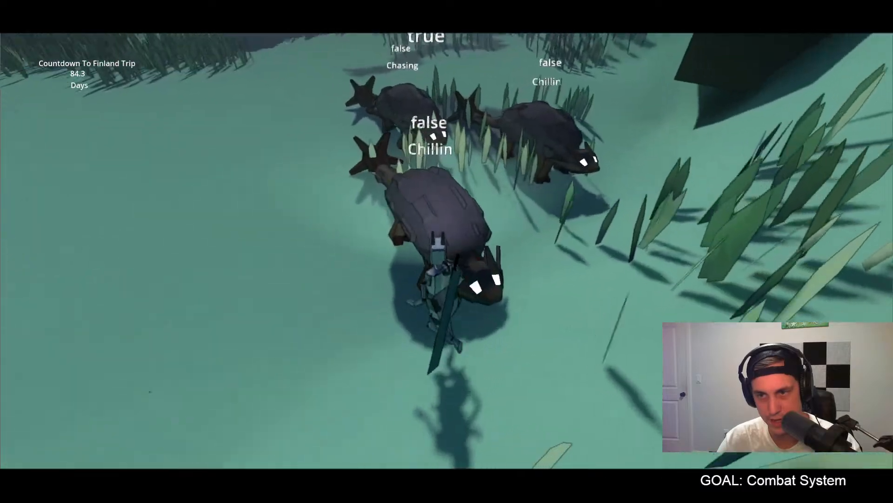
key("s")
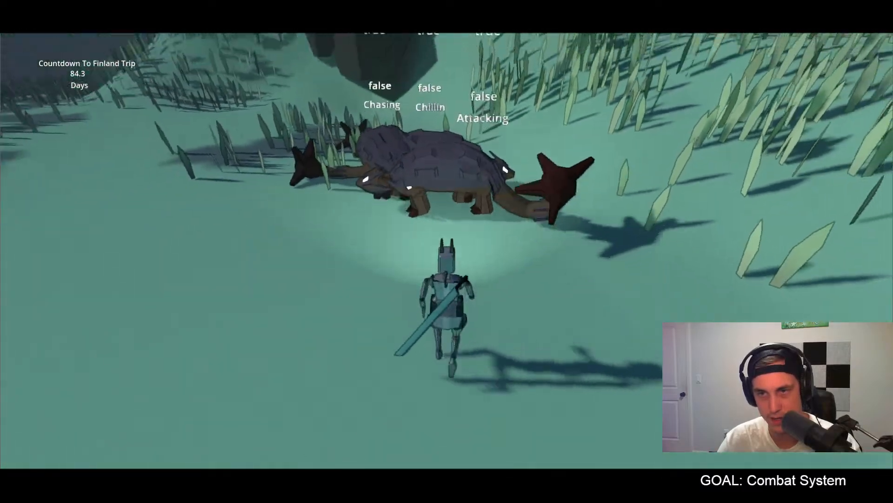
key("w")
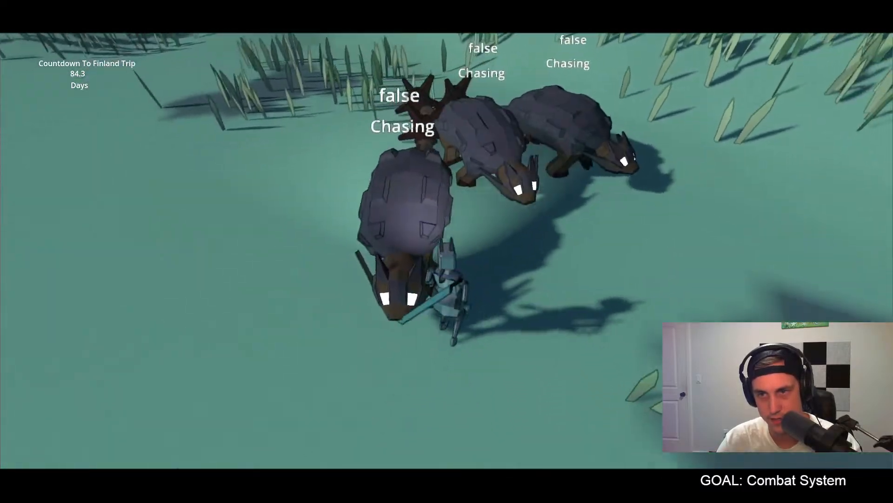
key("w")
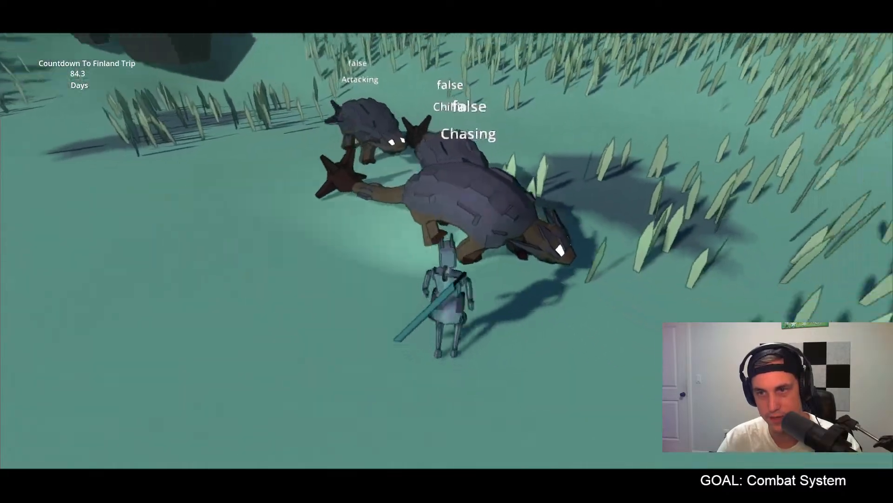
Step: Keep striking the three hostile dinosaurs with the sword until they die, to test the death state
key("s")
key("w")
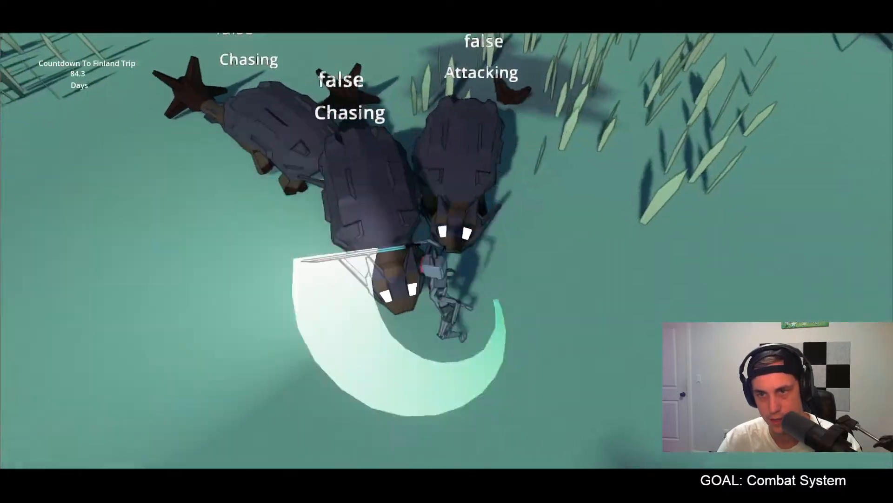
key("w")
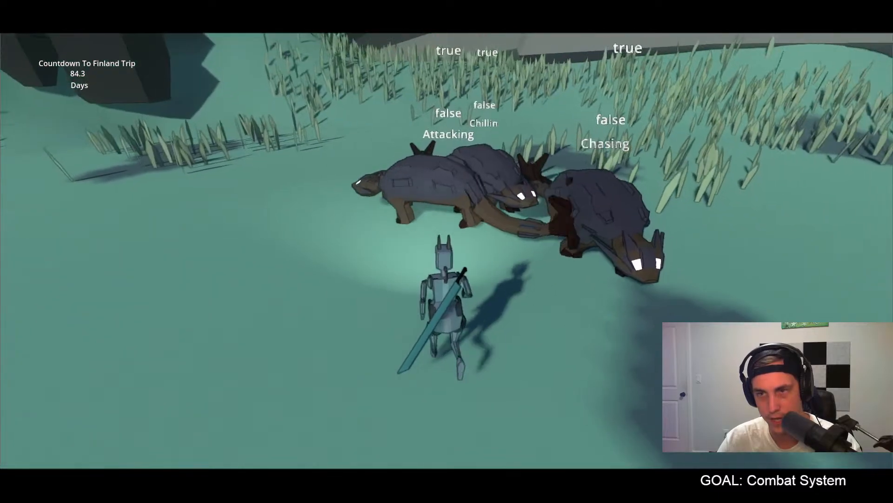
key("w")
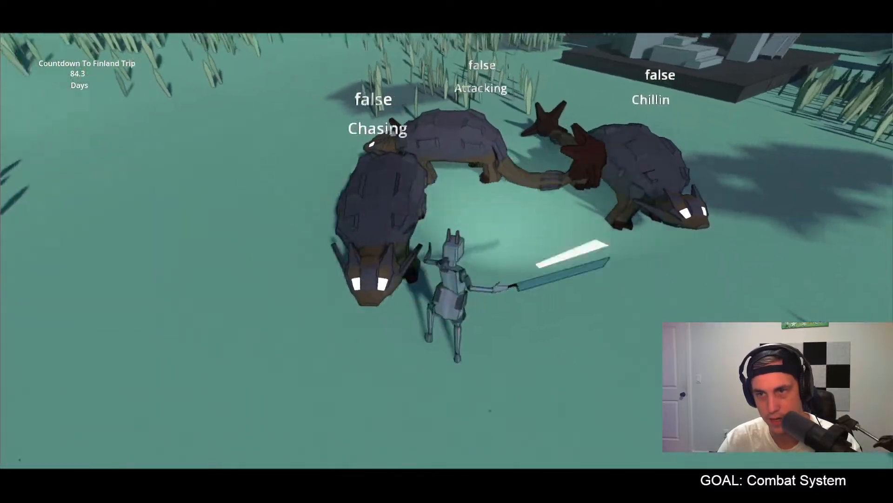
key("w")
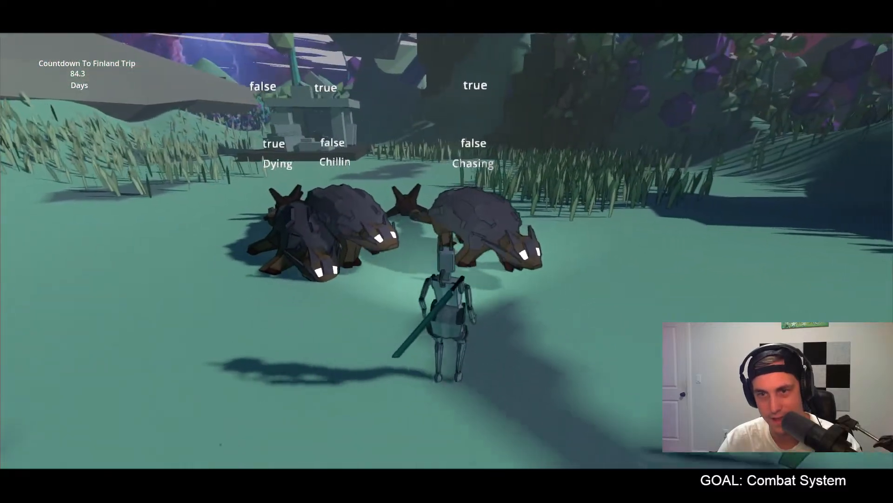
key("w")
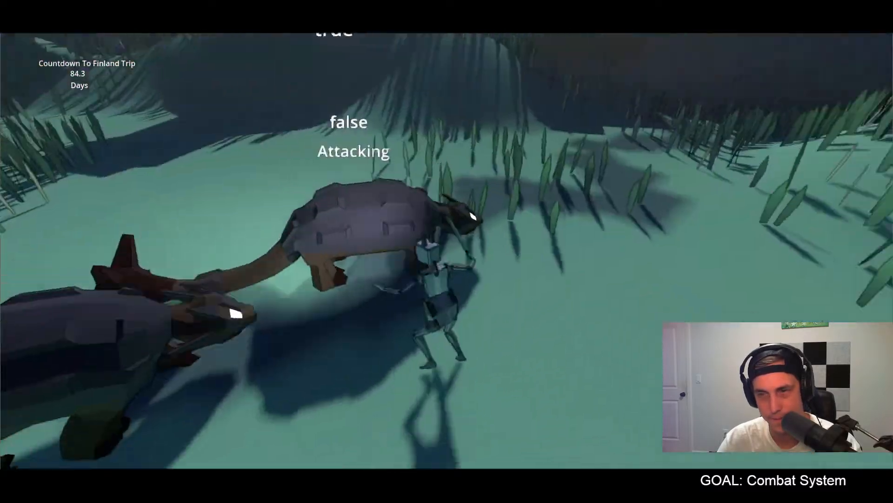
key("w")
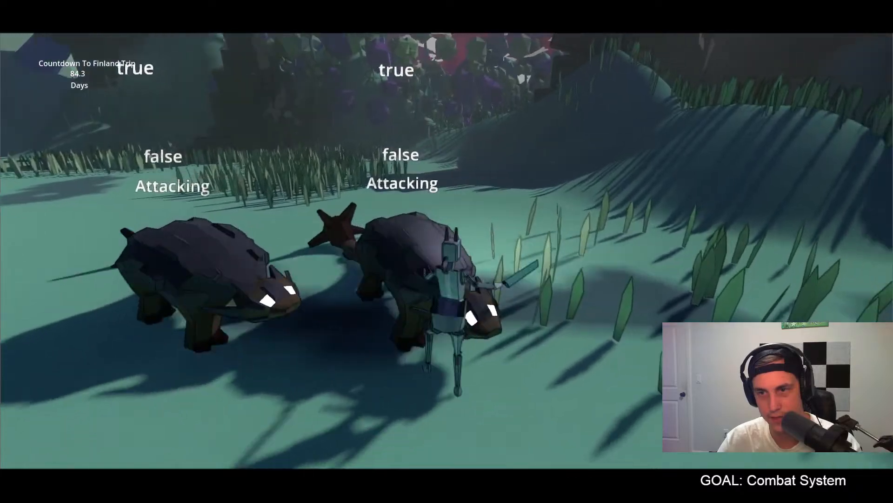
key("w")
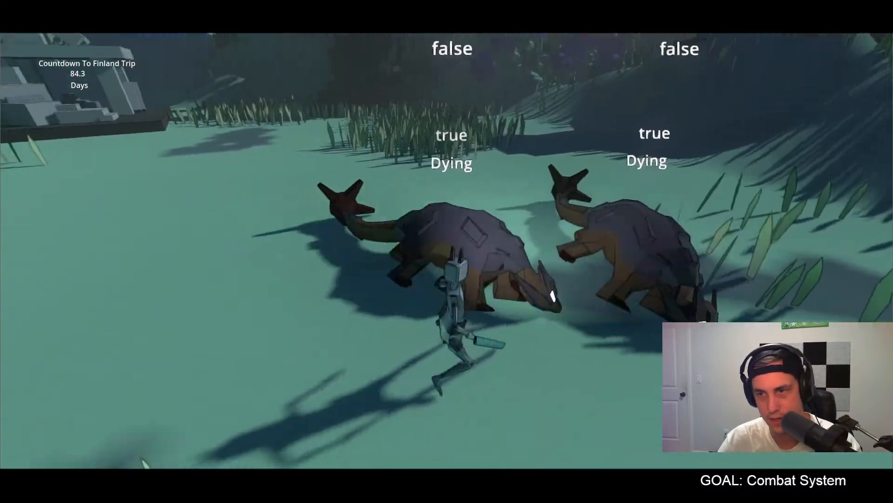
Step: Leave the running game, switch to Blender and load the Death action on the dinosaur's armature
key("s")
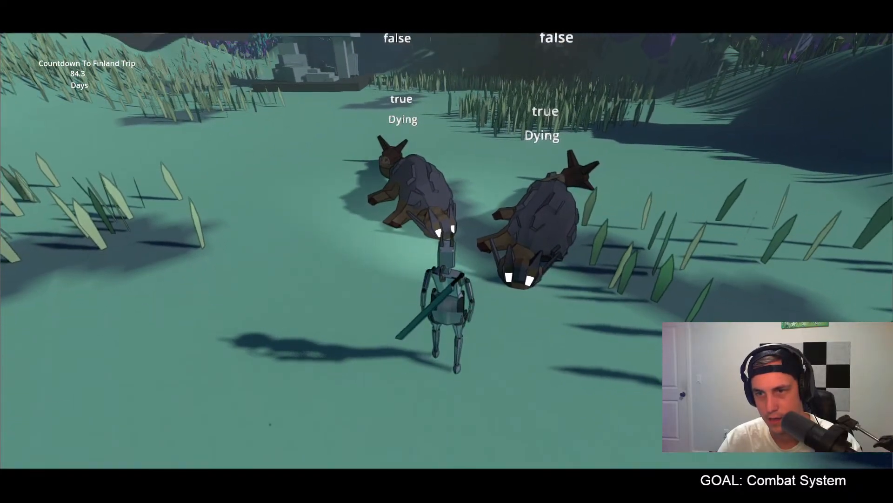
key("Escape")
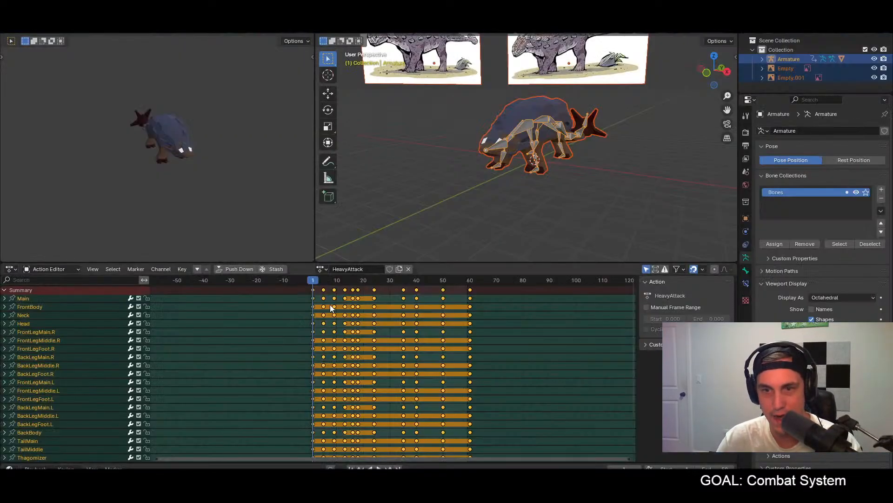
left_click(326, 270)
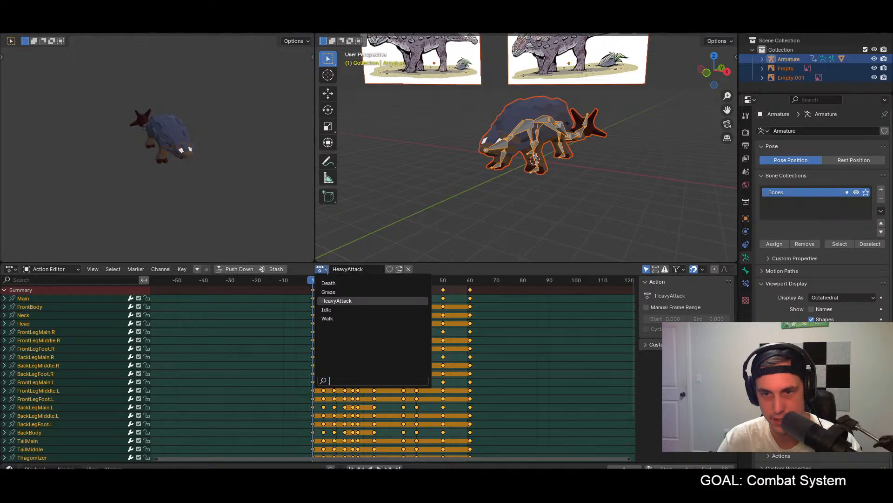
left_click(329, 283)
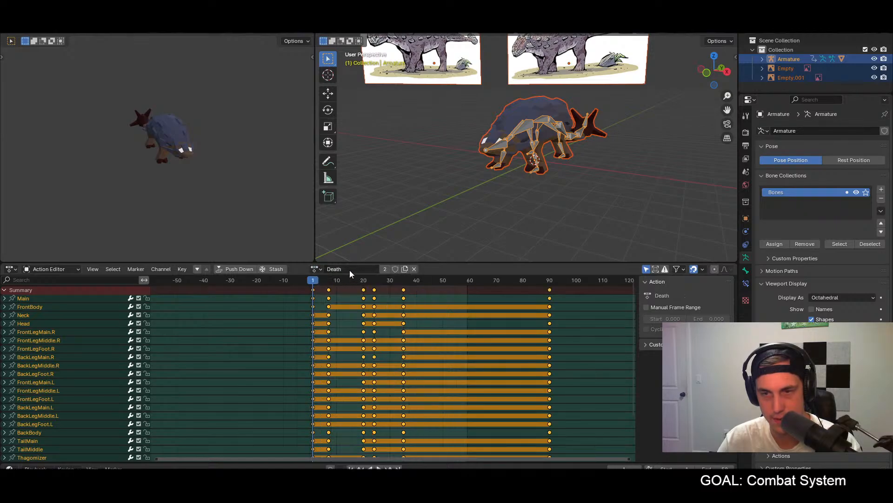
middle_click_drag(556, 215, 524, 215, "shift")
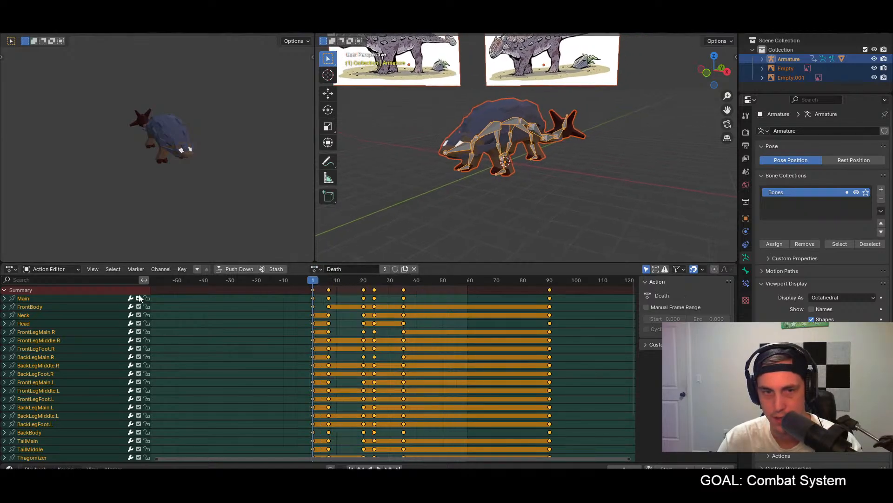
Step: Set the scene's end frame to 110 to make room after the Death action's last keyframes
left_click(67, 267)
left_click(146, 241)
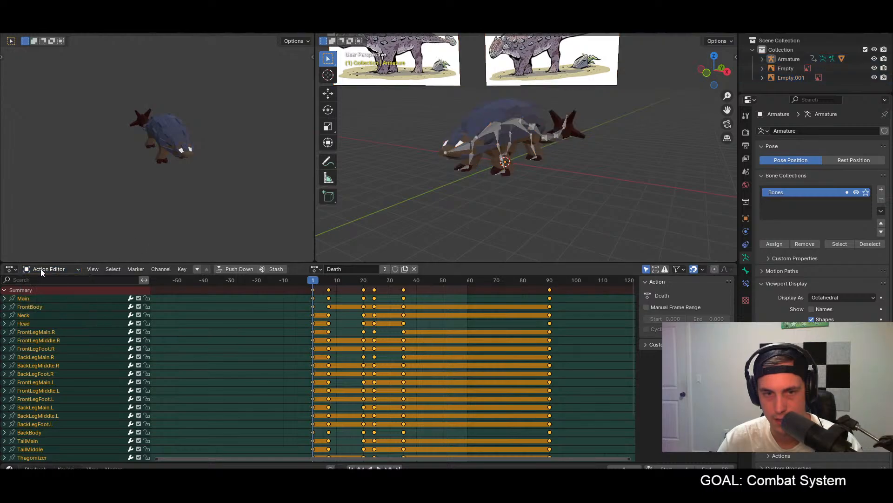
left_click(10, 269)
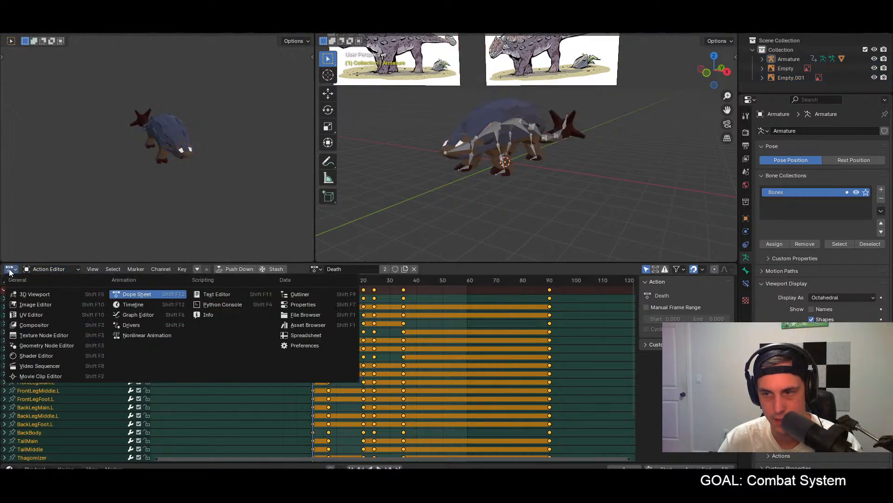
left_click(9, 269)
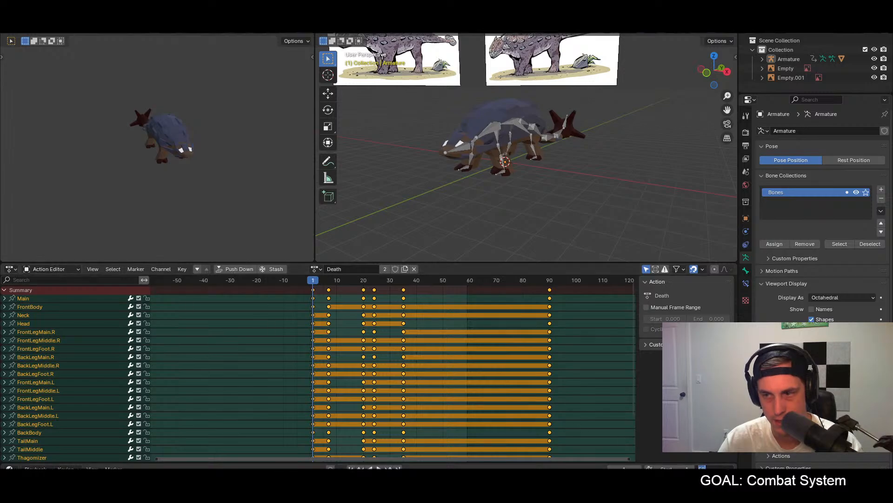
type("110")
key("Return")
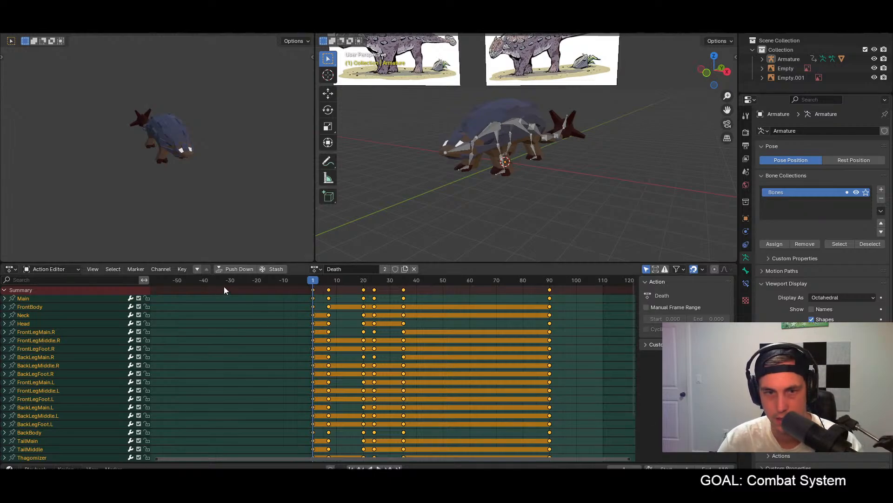
Step: Put the armature in Pose Mode, go to frame 90 and select all bones
left_click(577, 341)
key("a")
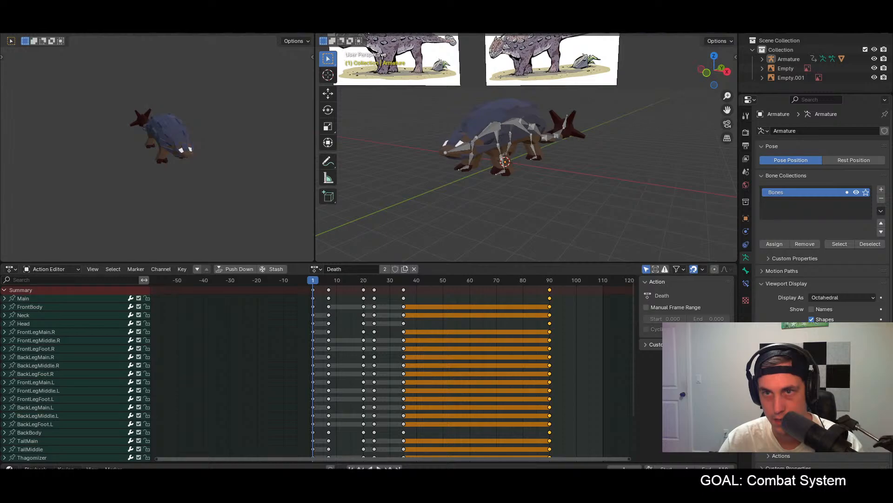
key("ctrl+Tab")
middle_click_drag(538, 195, 436, 287)
left_click_drag(436, 287, 549, 286)
middle_click_drag(590, 205, 554, 185)
key("a")
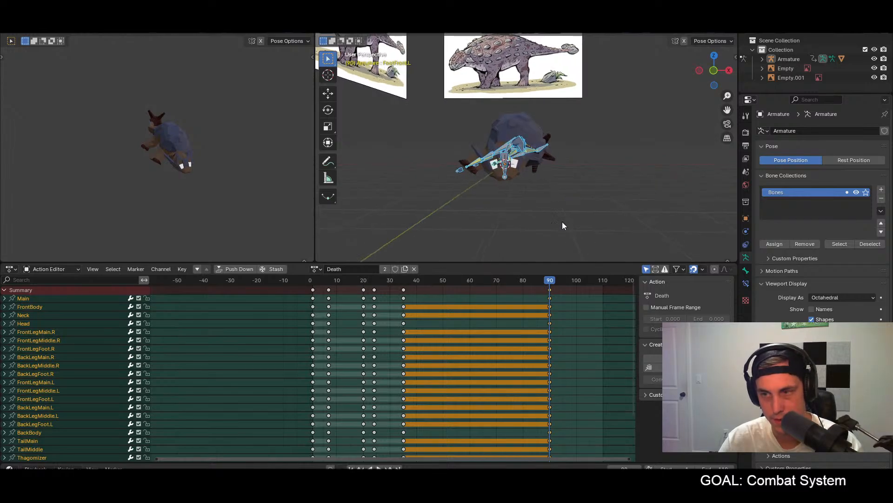
Step: Try to paste the copied keyframes at frame 110
left_click(603, 280)
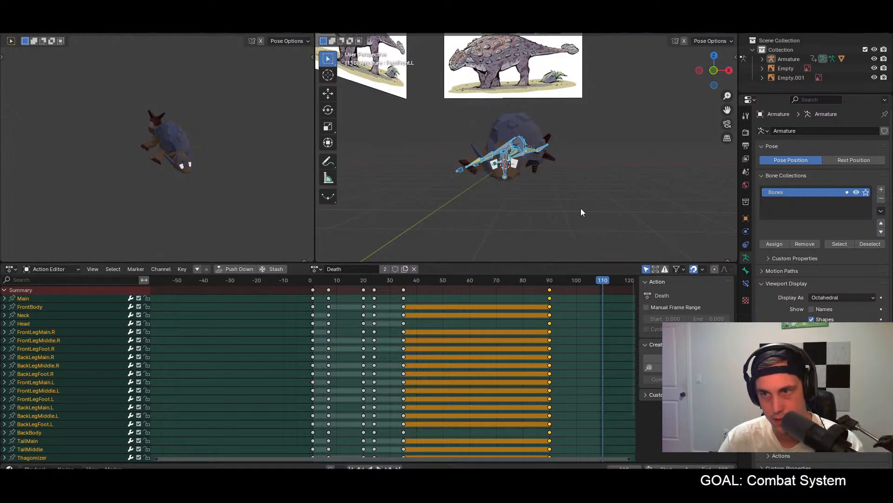
key("ctrl+v")
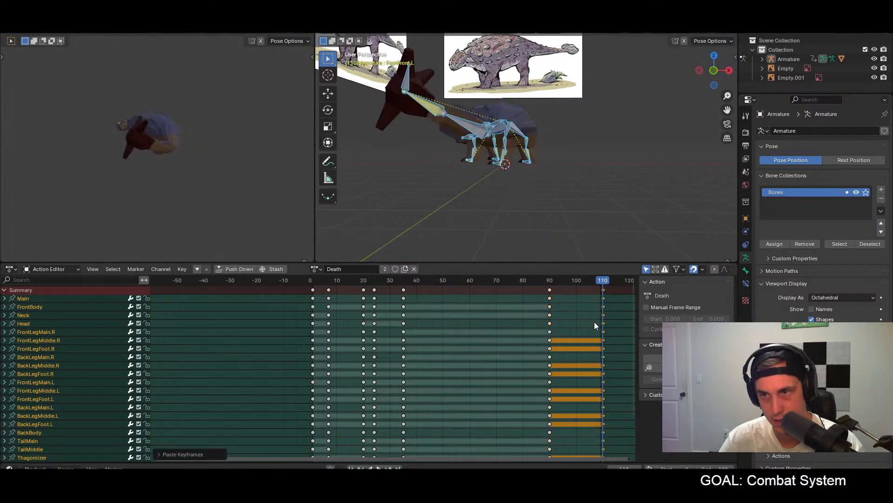
key("ctrl+z")
Step: Select all bones and keyframe the fallen pose from frame 90 at frame 110
left_click(532, 181)
key("a")
left_click(550, 284)
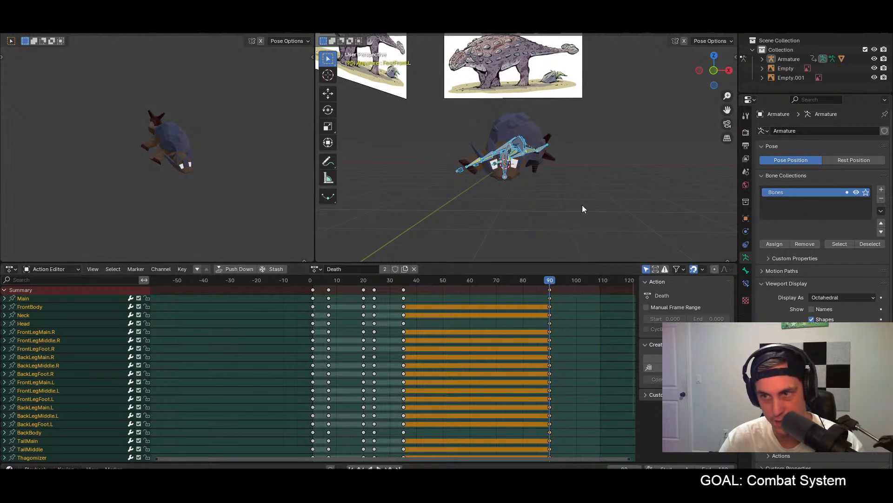
left_click_drag(610, 283, 602, 282)
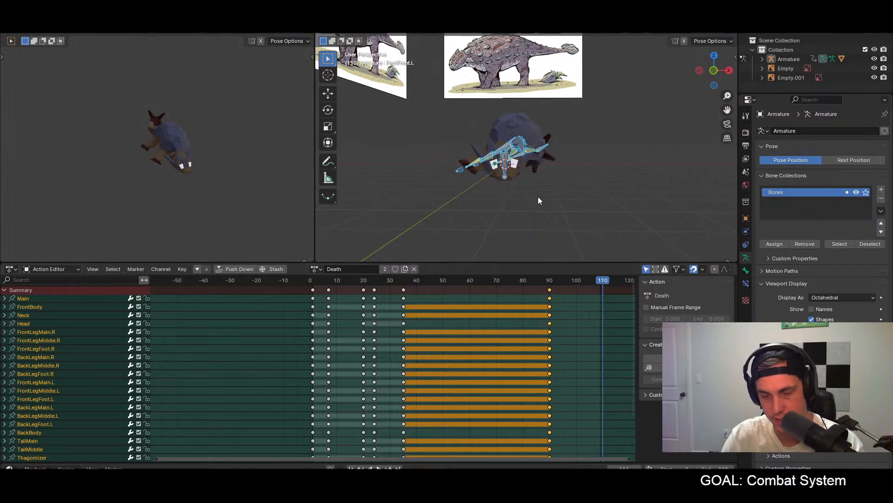
key("i")
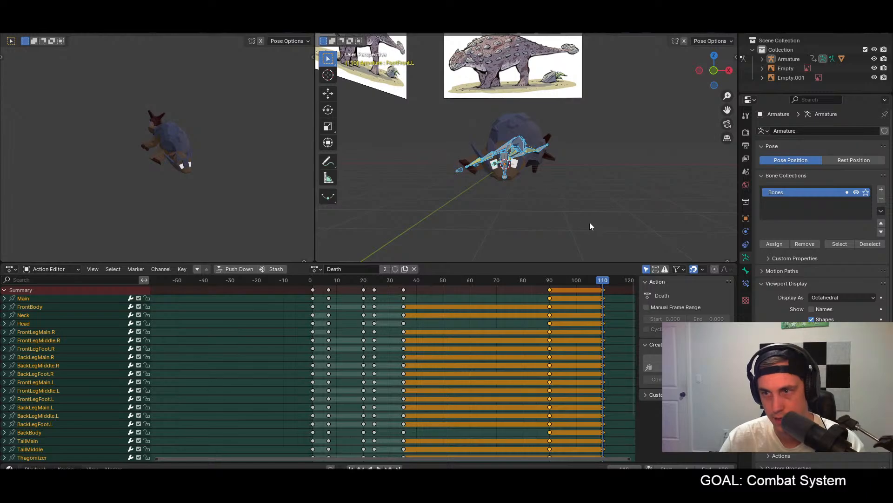
Step: Try lowering all bones along global Z at frame 110 and play the animation to check the sinking
middle_click_drag(592, 224, 531, 219)
key("g")
key("z")
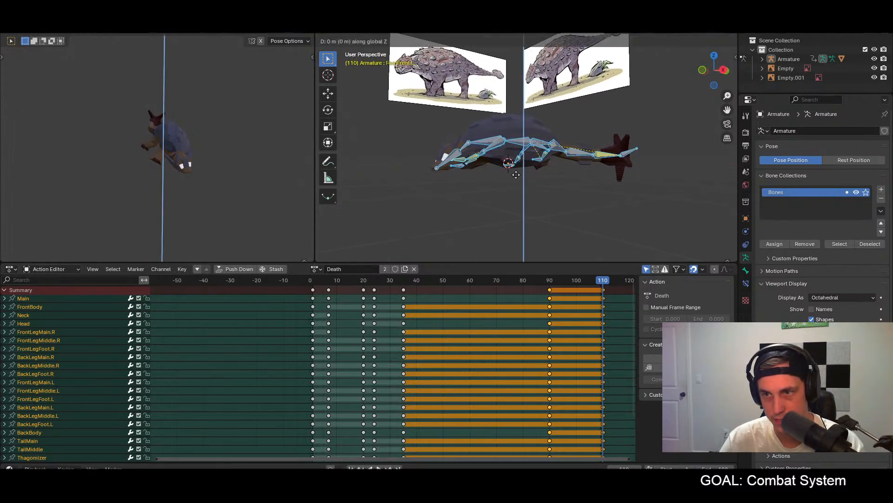
left_click(515, 242)
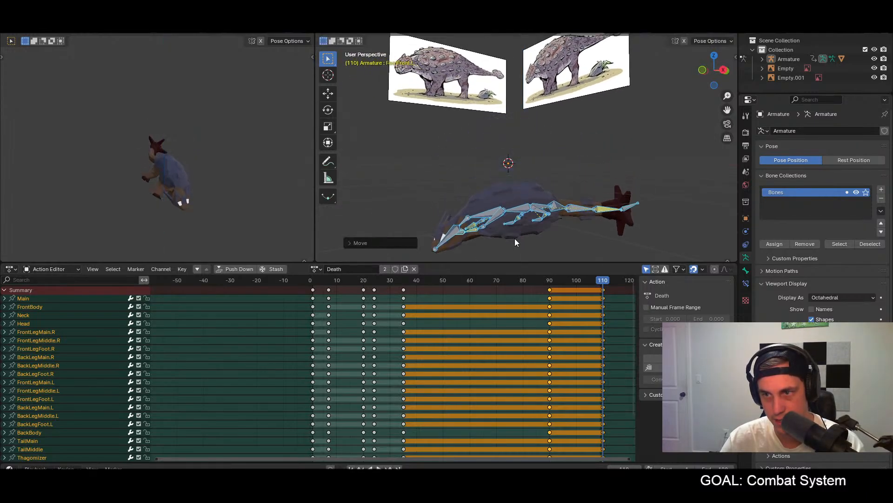
middle_click_drag(511, 239, 565, 231)
key("space")
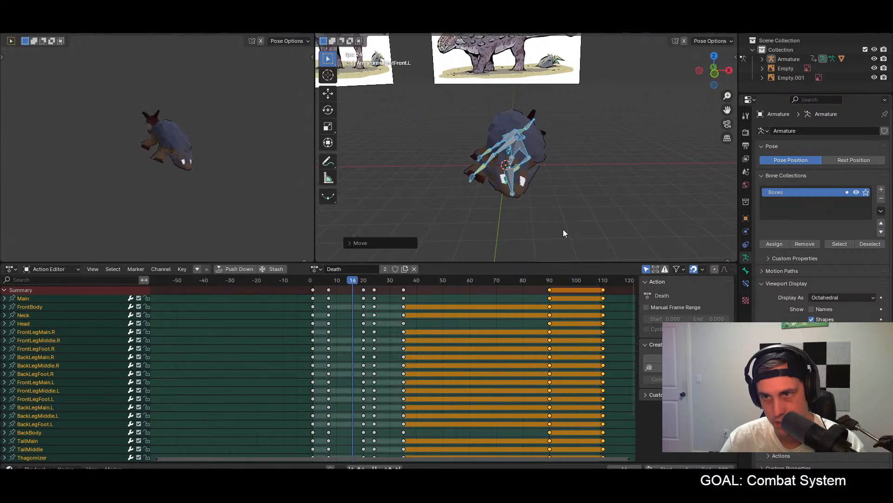
key("space")
Step: At frame 110, lower all bones about 3 m along global Z, keyframe them and preview the animation
left_click_drag(590, 281, 604, 281)
middle_click_drag(560, 215, 545, 203)
key("g")
key("z")
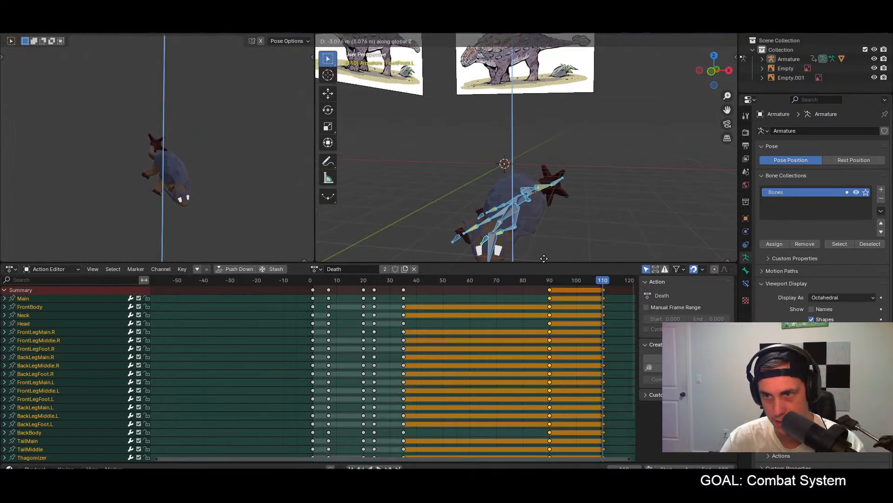
left_click(542, 243)
key("i")
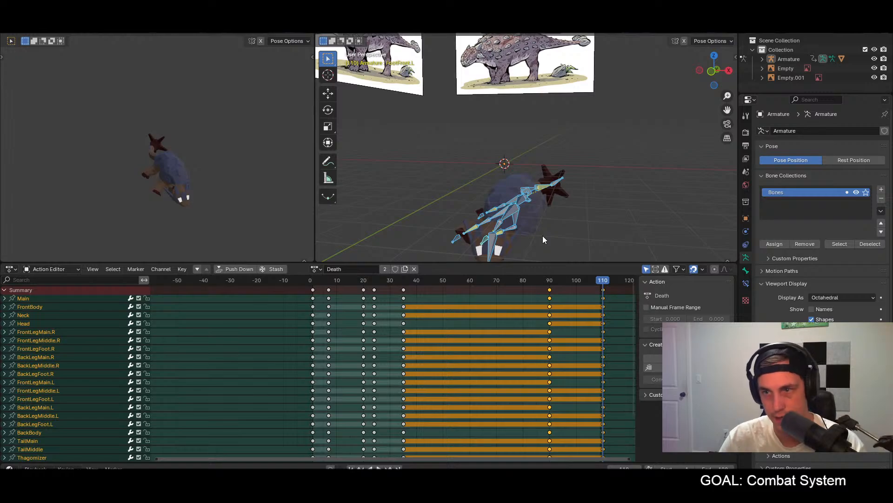
key("space")
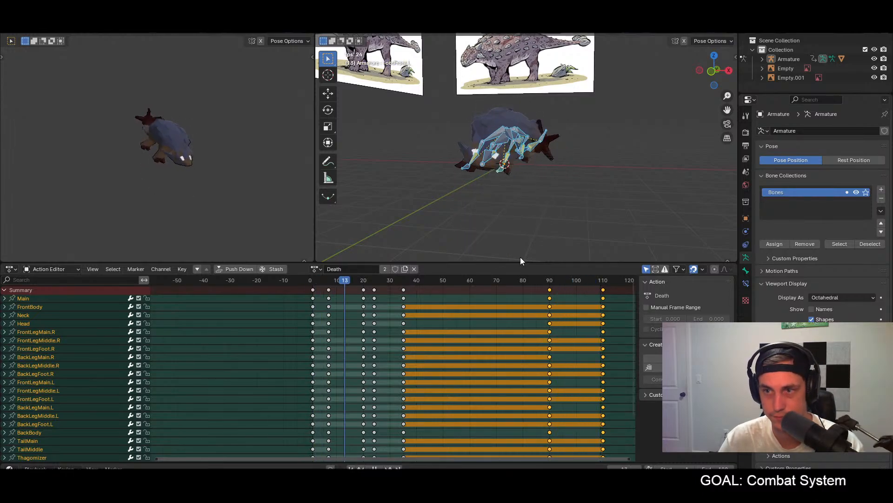
key("space")
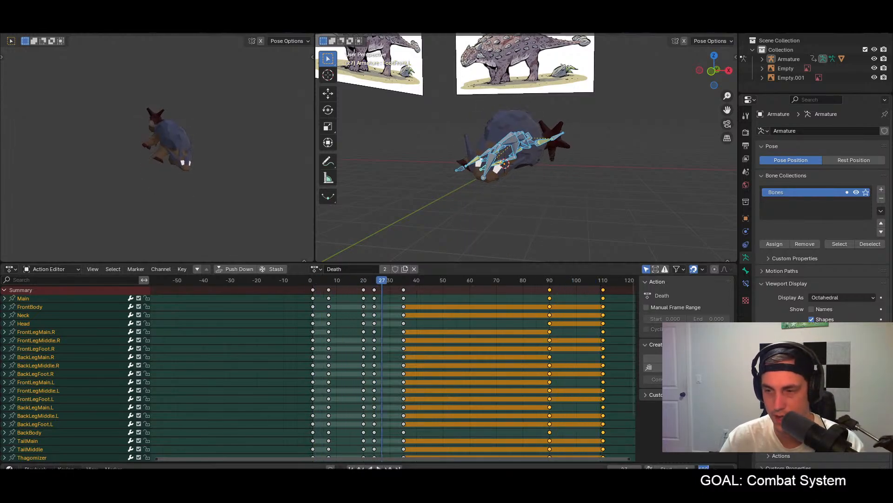
Step: Set the end frame to 119, move the last keyframes to frame 120 and preview the sinking
type("119")
key("Return")
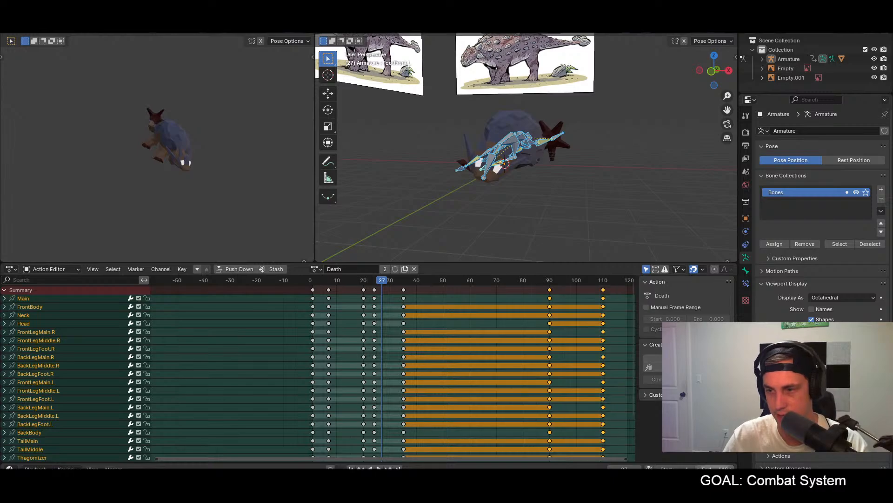
middle_click_drag(619, 385, 471, 375)
left_click(481, 331)
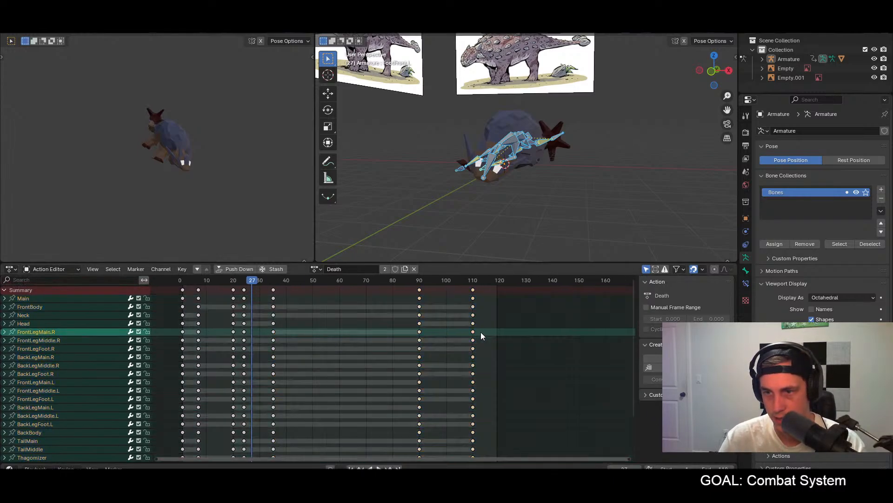
left_click_drag(474, 292, 501, 296)
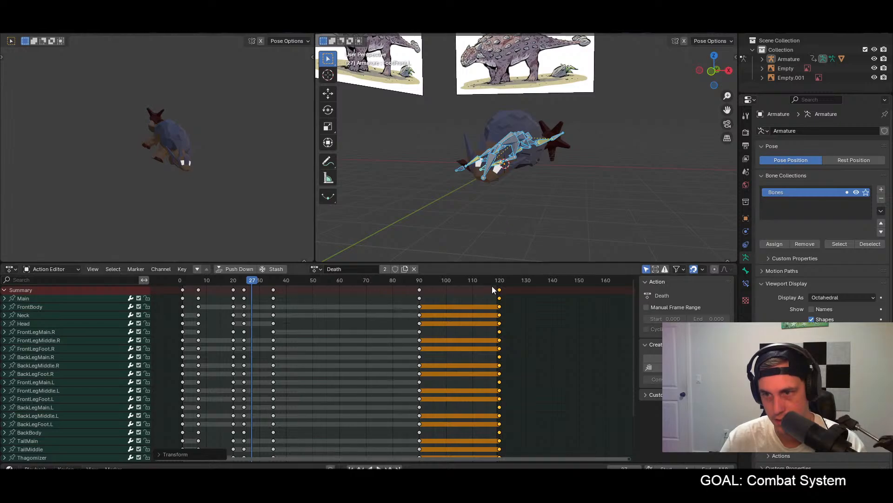
key("space")
left_click(449, 280)
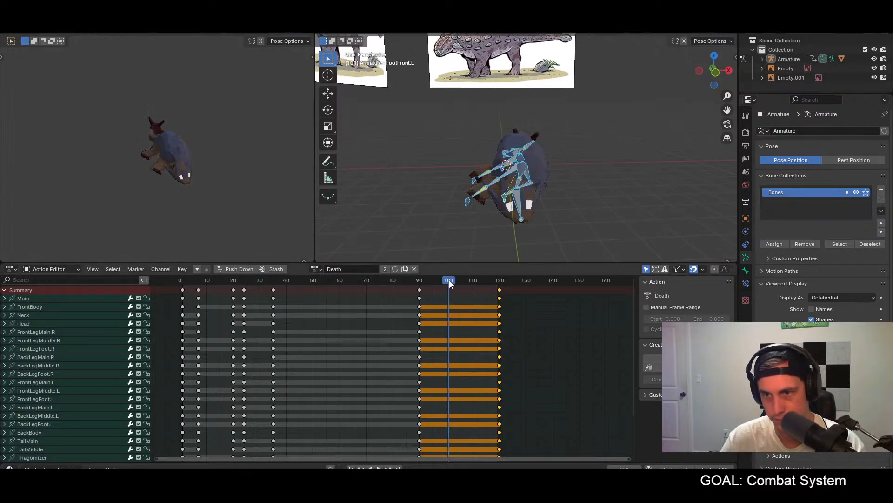
key("space")
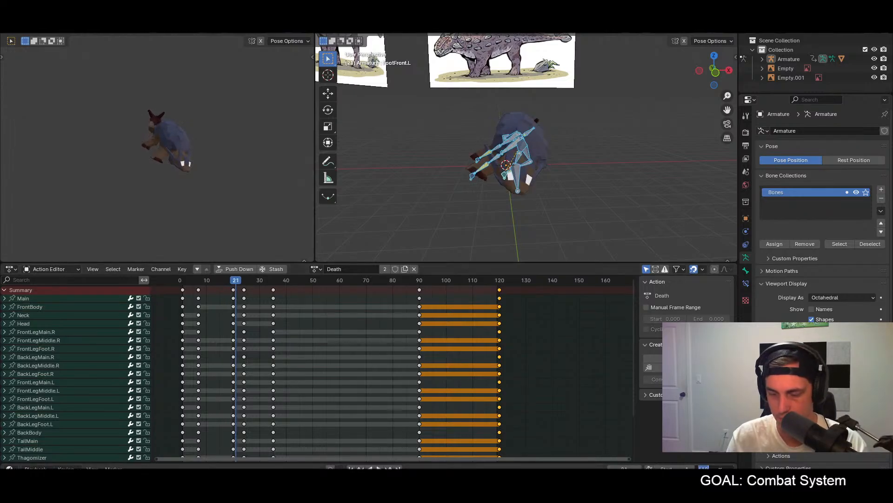
Step: Set the end frame to 139 and move the last keyframes to frame 140
left_click(720, 468)
type("139")
key("Return")
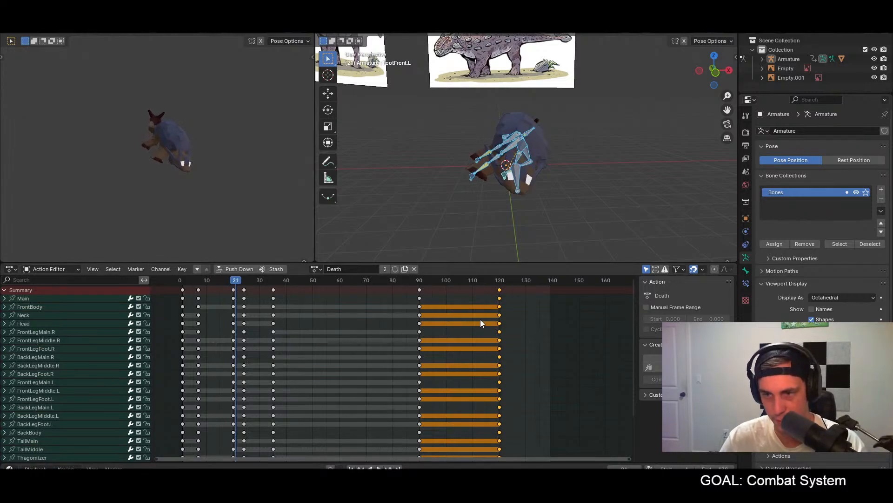
left_click_drag(500, 292, 553, 292)
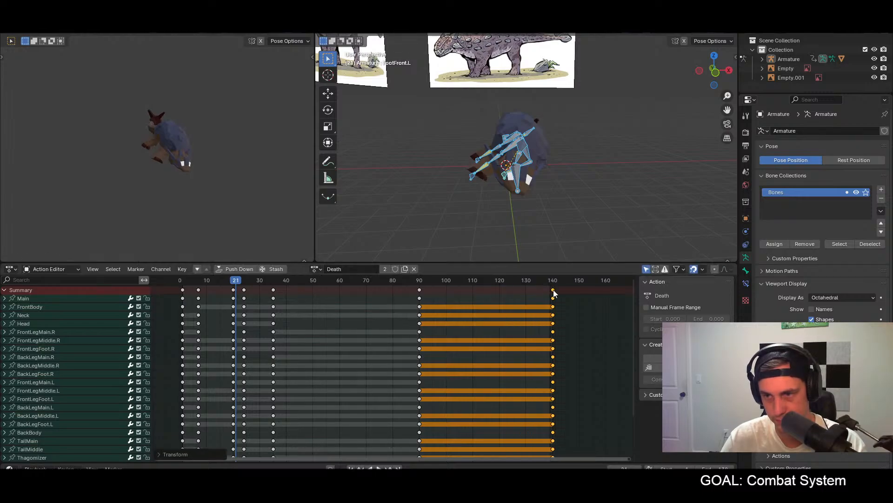
Step: Play back the Death animation and check the speed of the sinking from another angle
left_click(446, 280)
key("space")
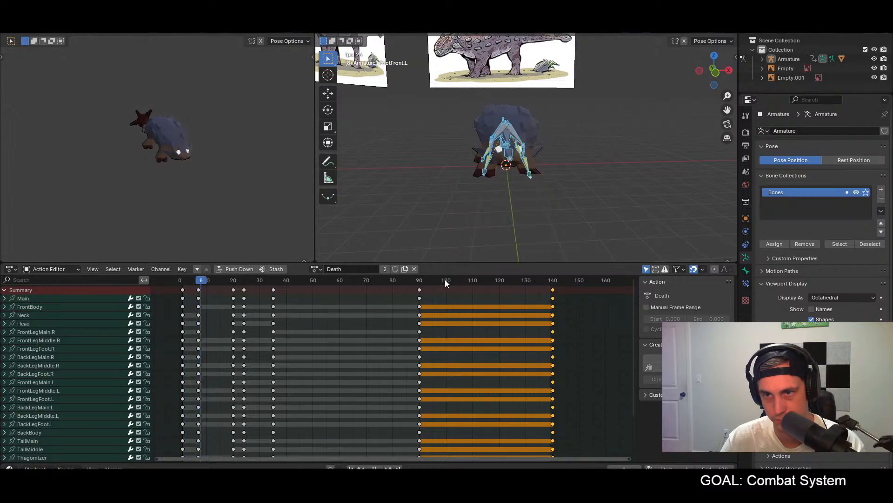
middle_click_drag(565, 191, 569, 166)
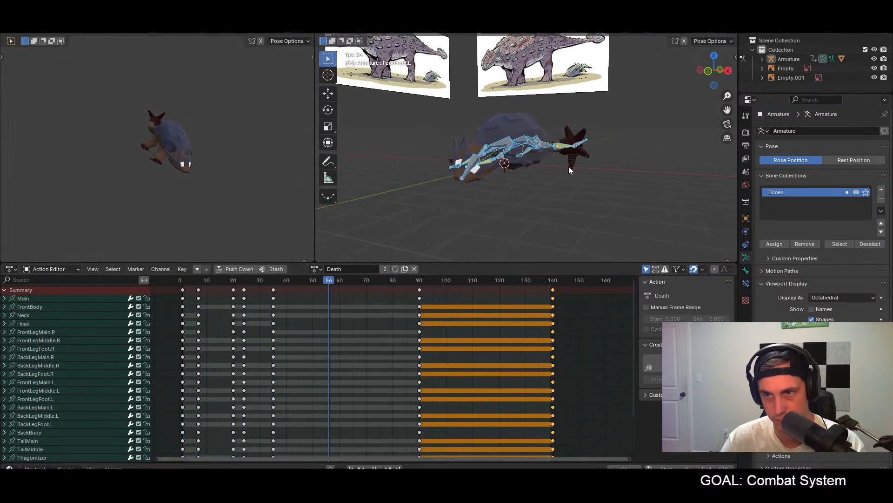
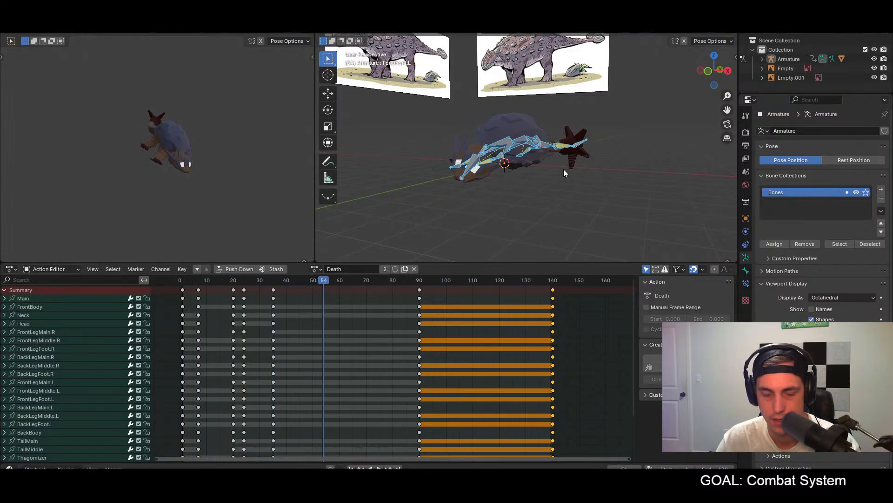
Step: Switch to Godot, run the game, kill the dinosaurs with the sword to watch their death animation, and stop the game
key("alt+Tab")
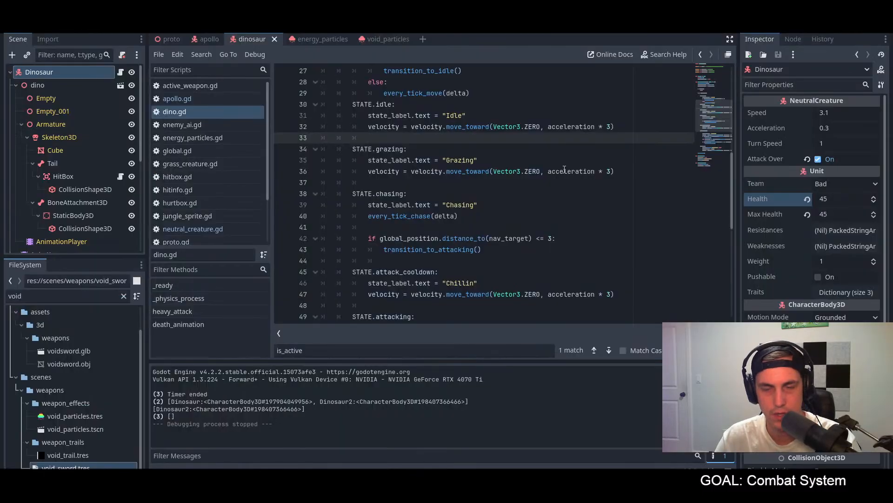
key("F5")
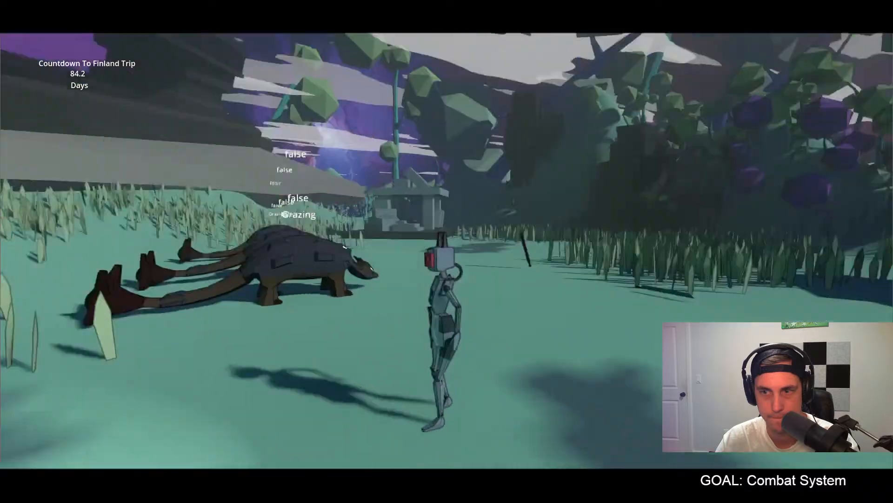
key("w")
key("f")
key("w")
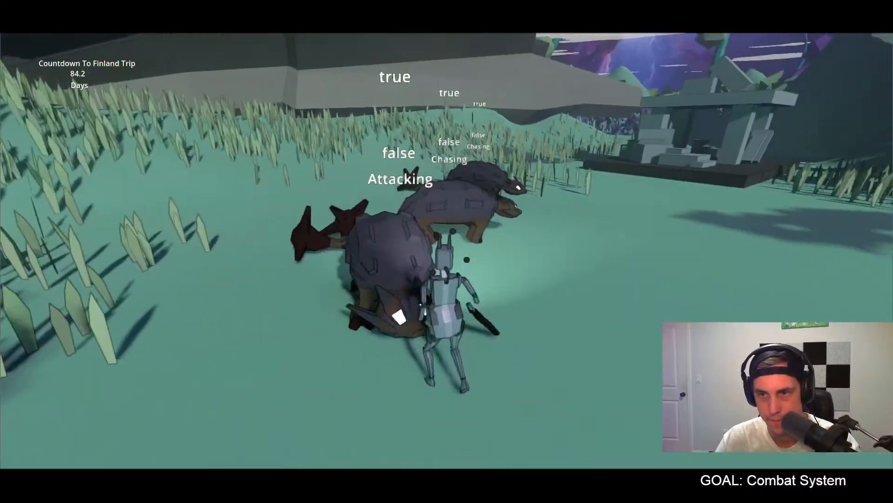
key("w")
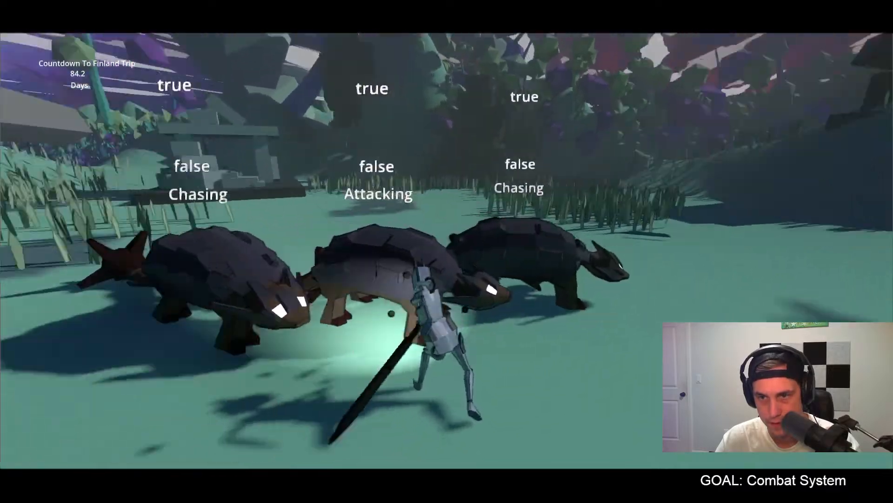
key("w")
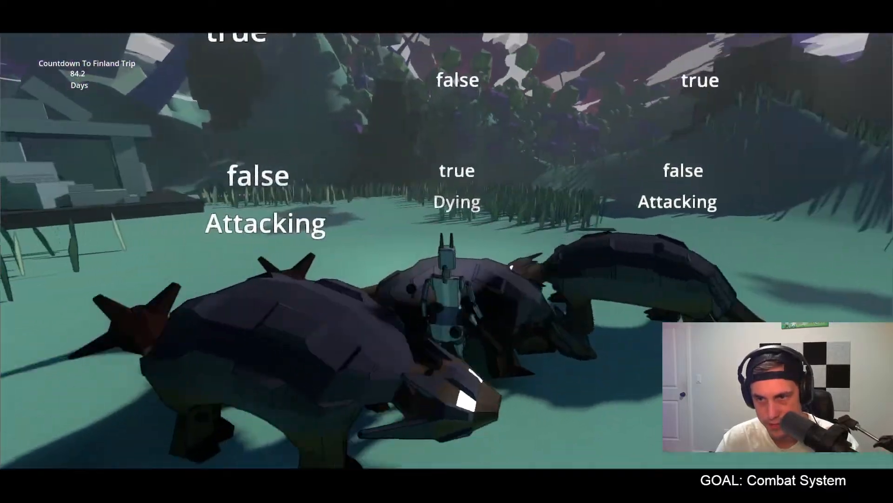
key("space")
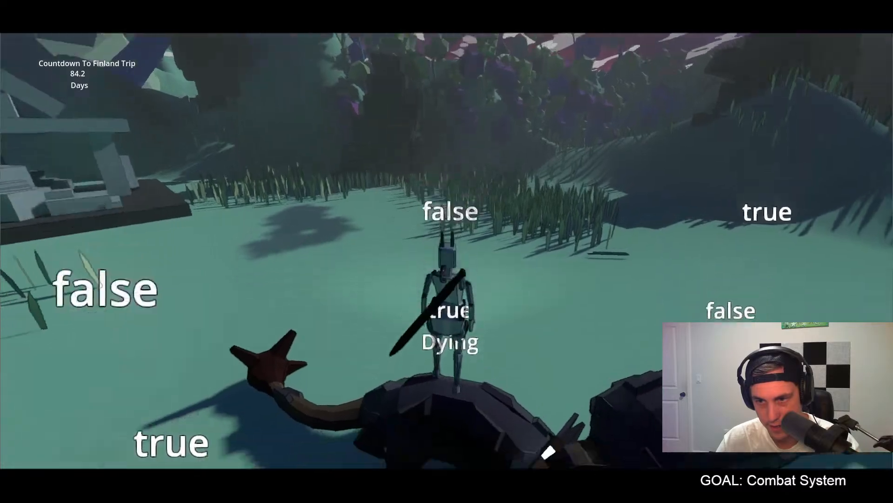
key("w")
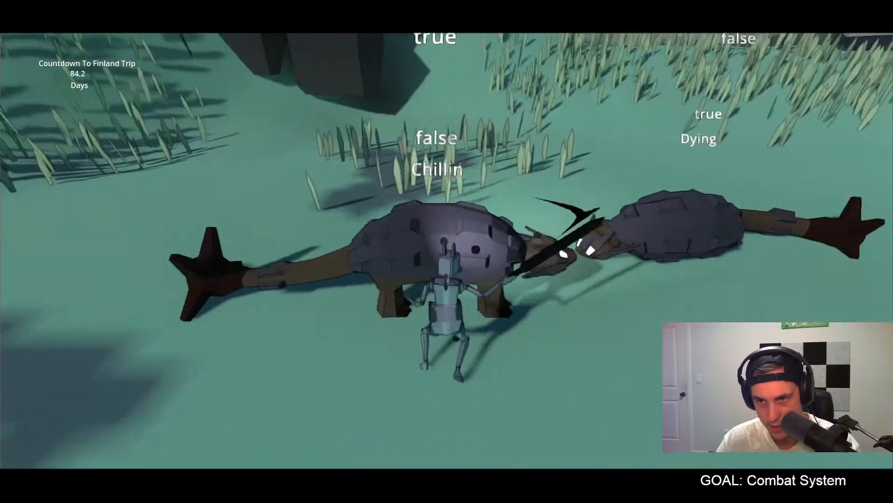
key("w")
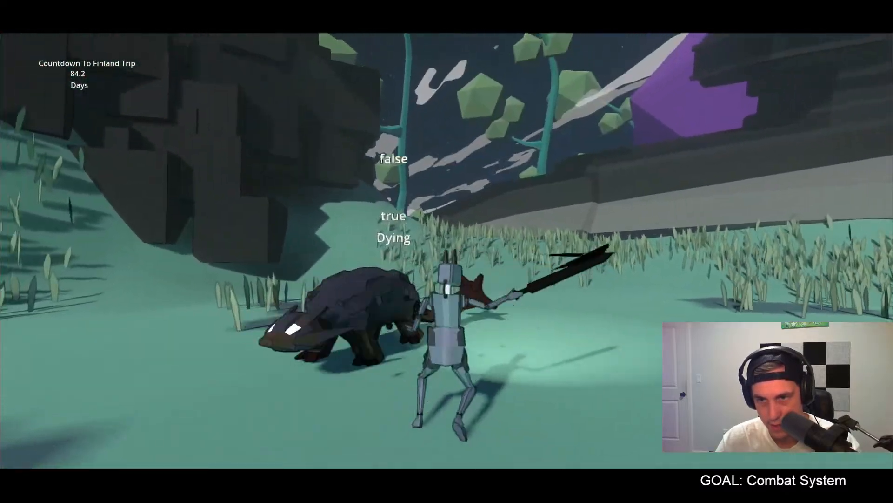
key("d")
key("a")
key("s")
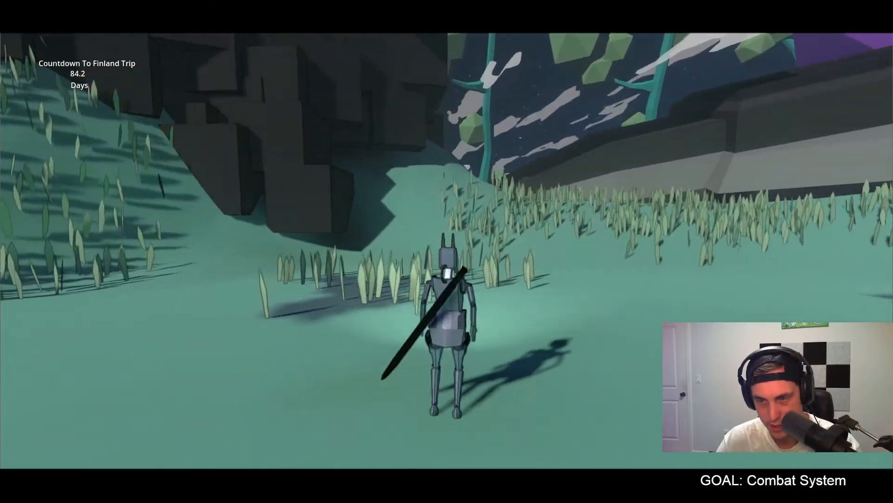
key("Escape")
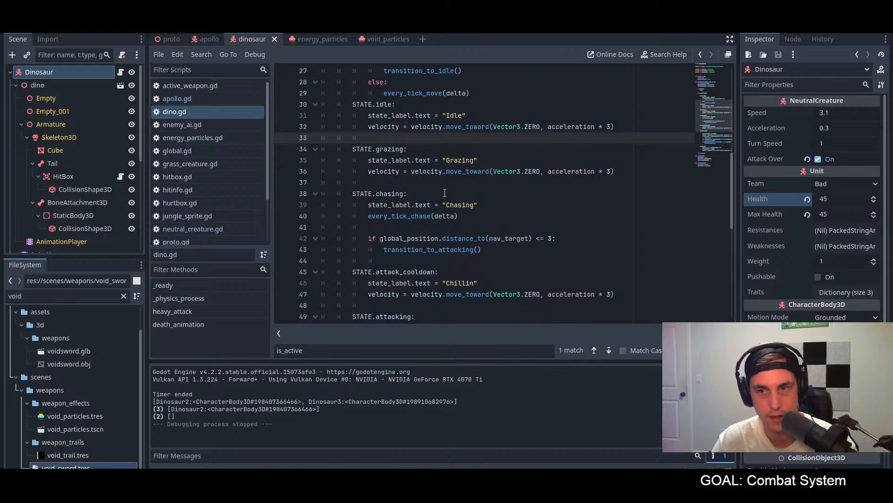
left_click(509, 214)
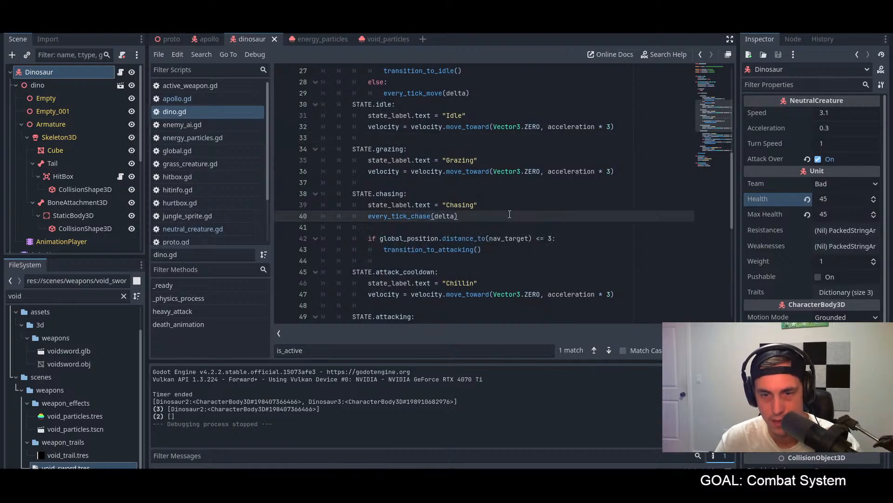
Step: Switch to Blender, play back the Death animation and export the dinosaur as glTF Binary, overwriting dino.glb in the animals folder
key("alt+Tab")
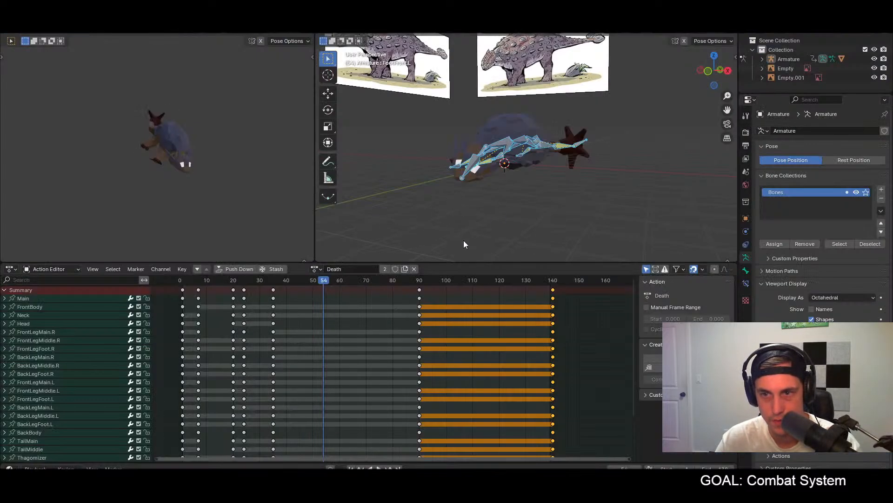
left_click(378, 280)
key("space")
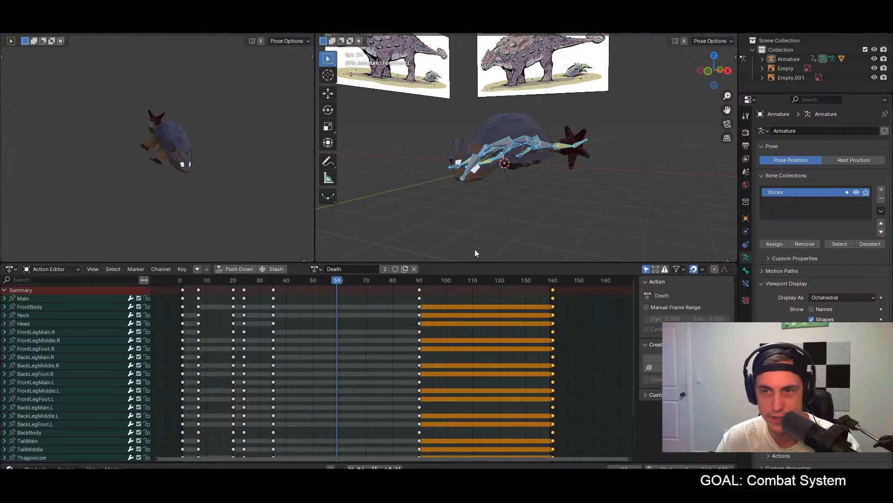
key("space")
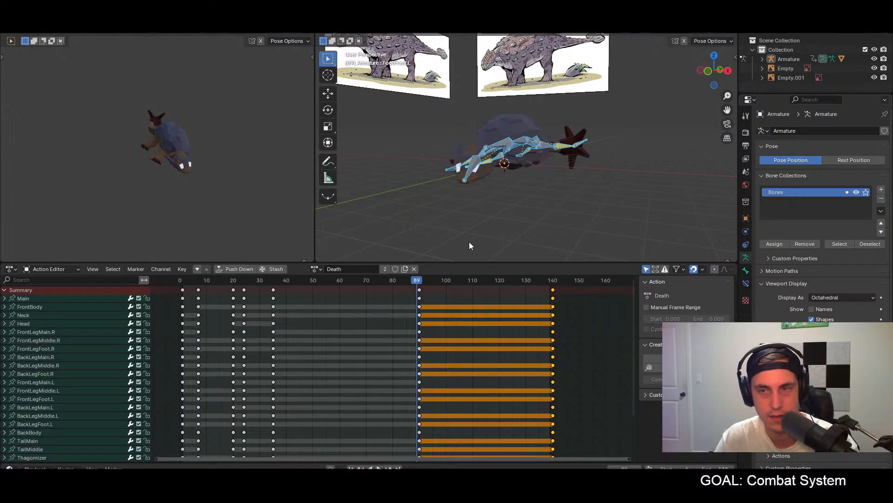
key("F4")
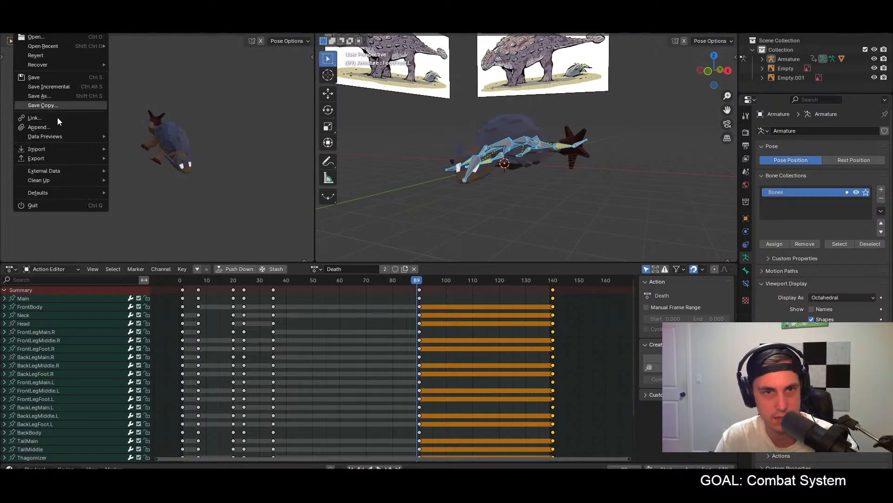
mouse_move(47, 158)
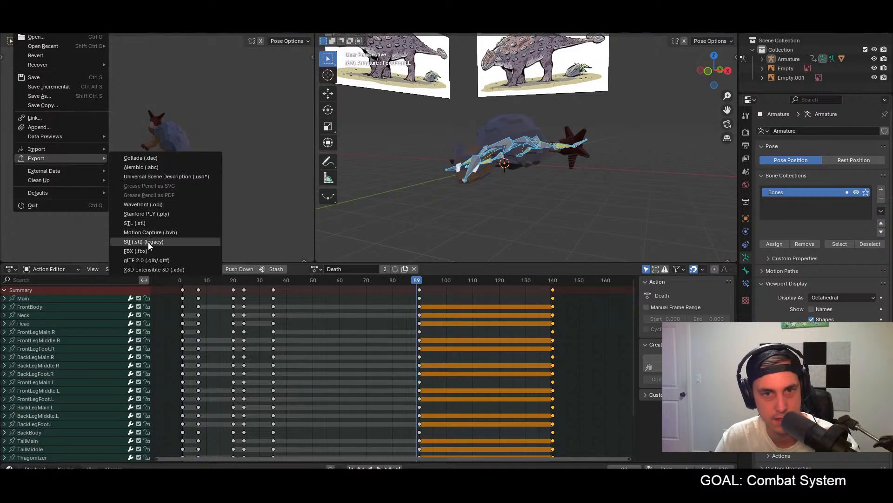
left_click(149, 259)
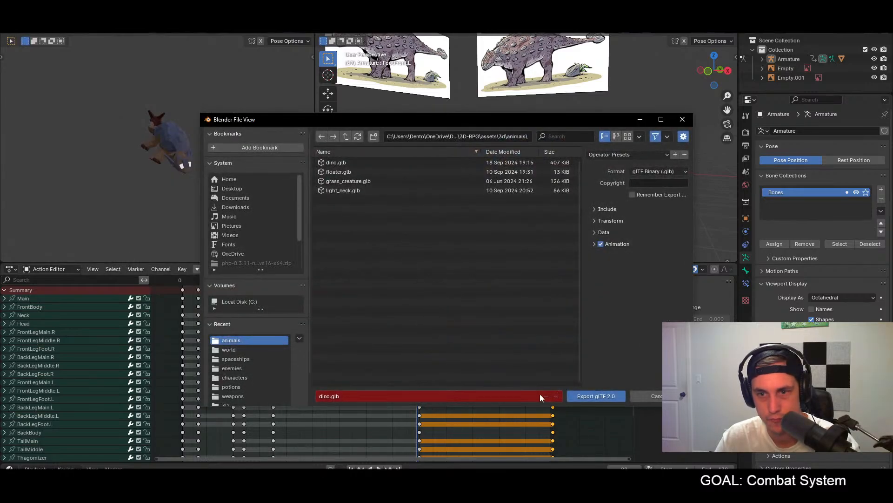
left_click(605, 397)
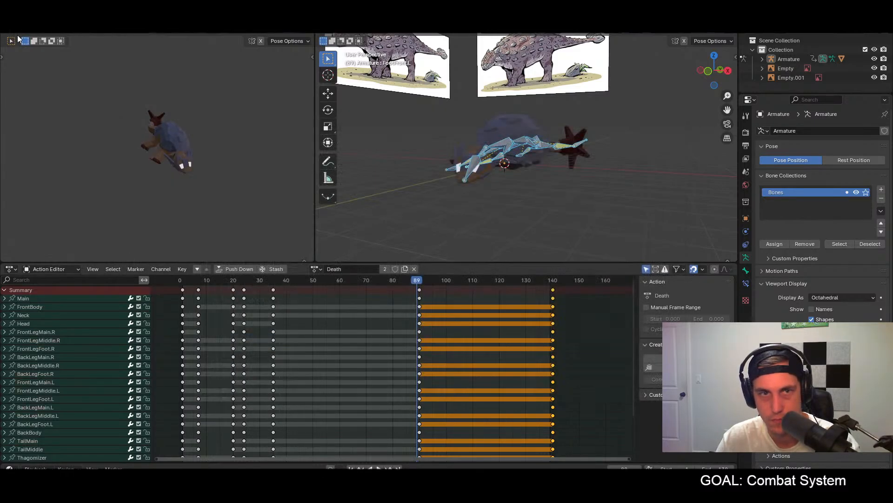
key("F4")
mouse_move(58, 157)
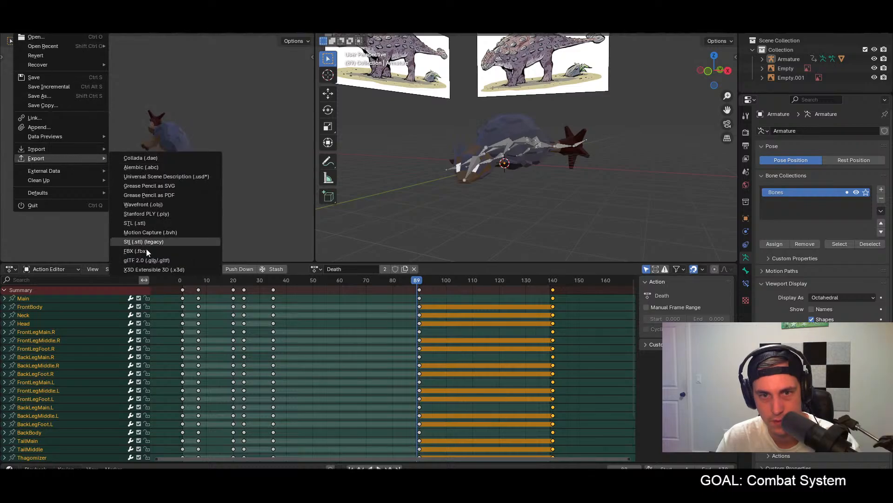
left_click(146, 261)
left_click(604, 232)
left_click(605, 256)
left_click(650, 396)
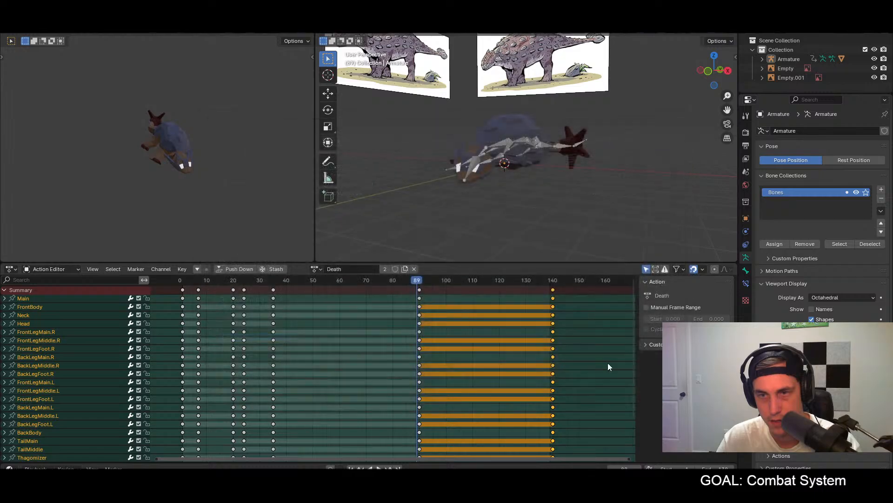
Step: Switch back to Godot and run the game, fighting the dinosaurs until they die to test the re-exported Death animation
key("alt+Tab")
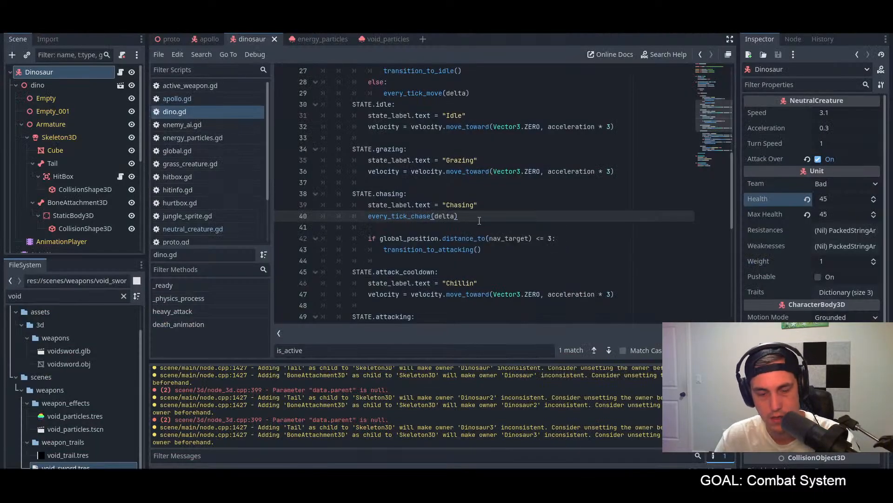
key("F5")
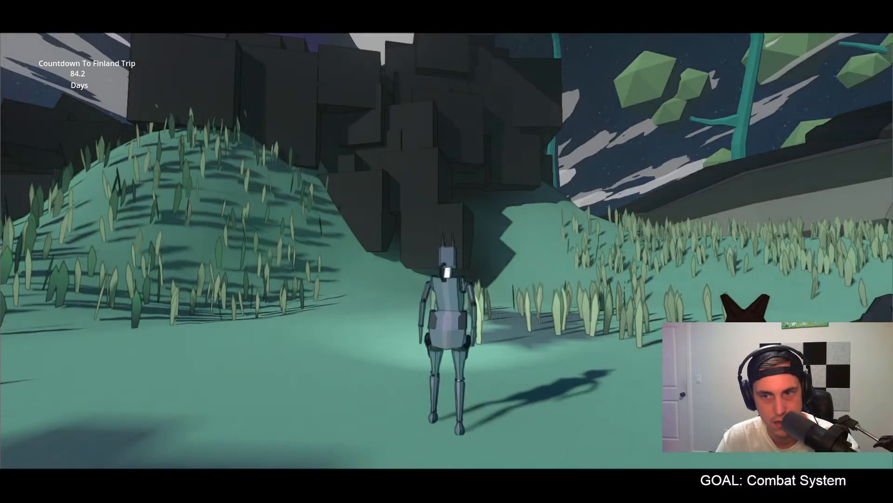
key("w")
key("w")
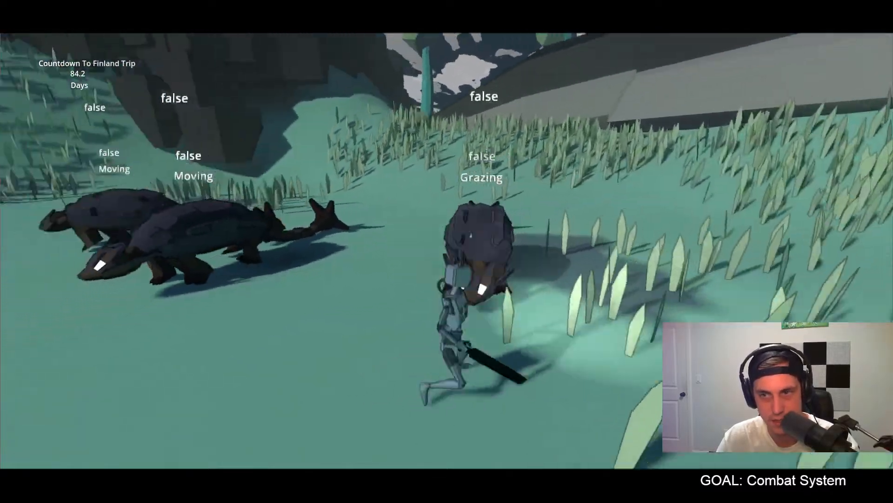
left_click(447, 252)
left_click(447, 251)
left_click(447, 251)
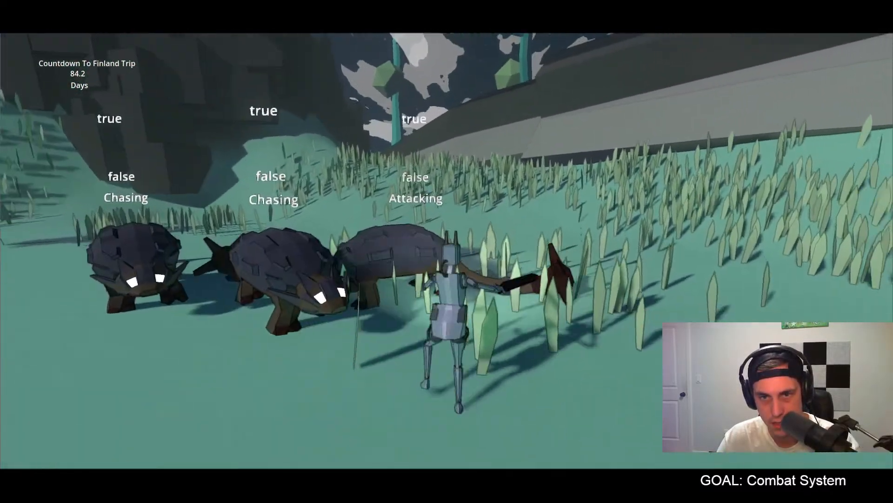
left_click(447, 252)
left_click(447, 251)
left_click(447, 251)
left_click(447, 251)
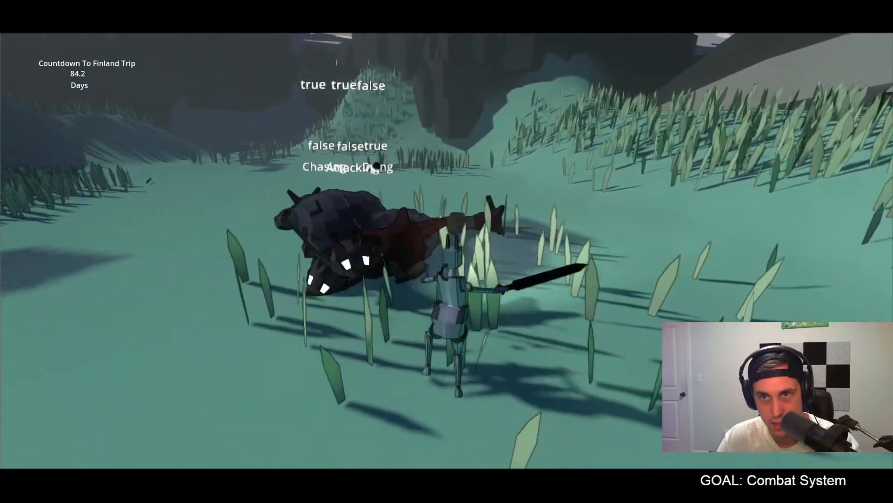
left_click(447, 252)
key("w")
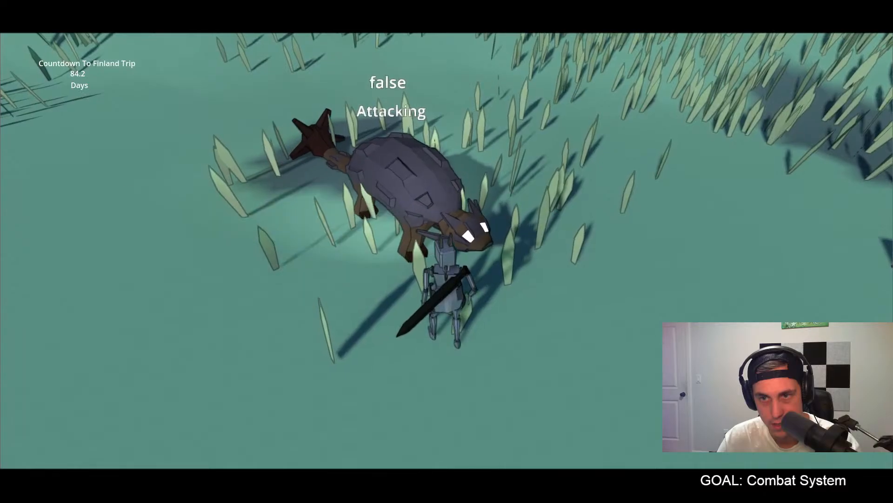
left_click(447, 251)
left_click(447, 251)
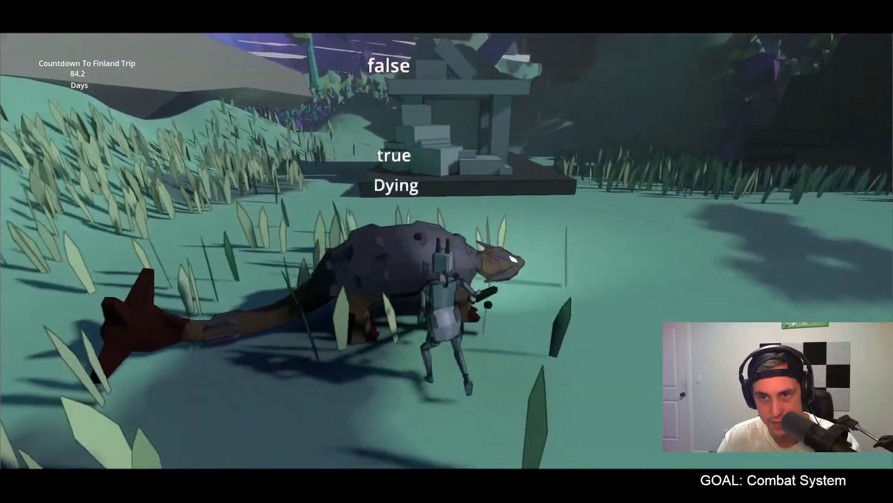
left_click(447, 251)
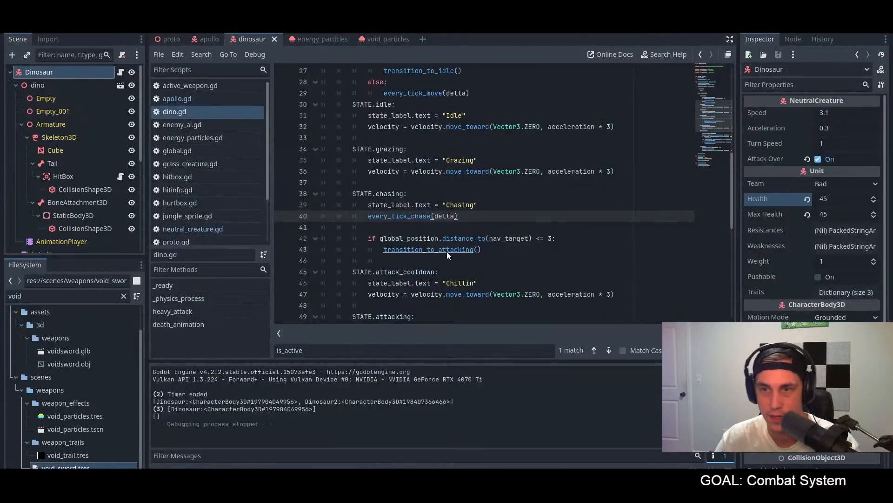
Step: Open the death animation of the Dinosaur scene's AnimKeys player to check when its die() call fires
scroll(477, 181, "down", 1)
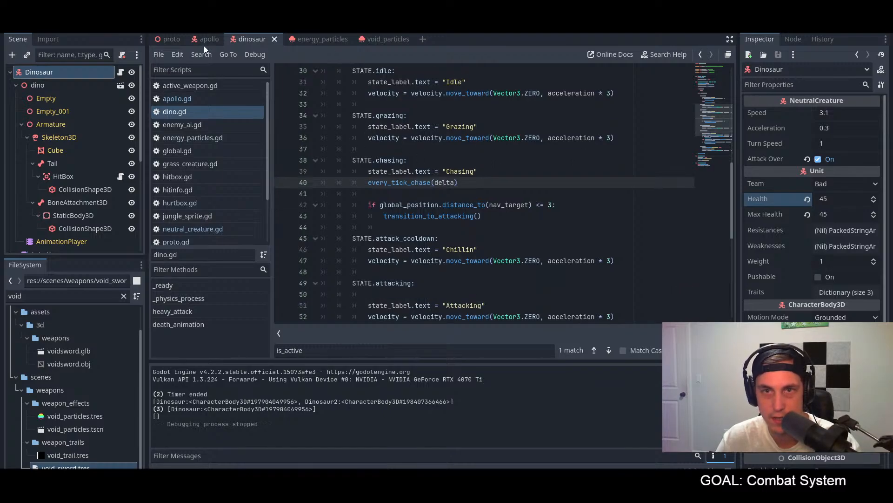
scroll(48, 219, "down", 3)
left_click(46, 209)
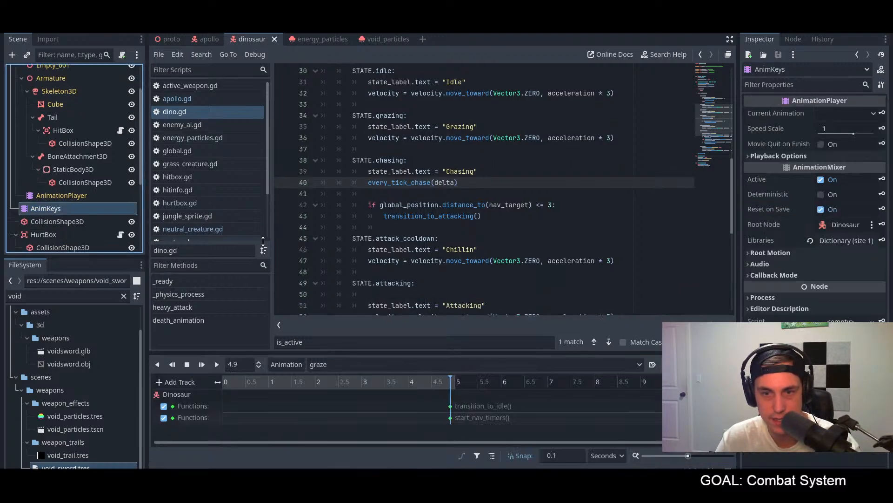
left_click(359, 365)
left_click(354, 378)
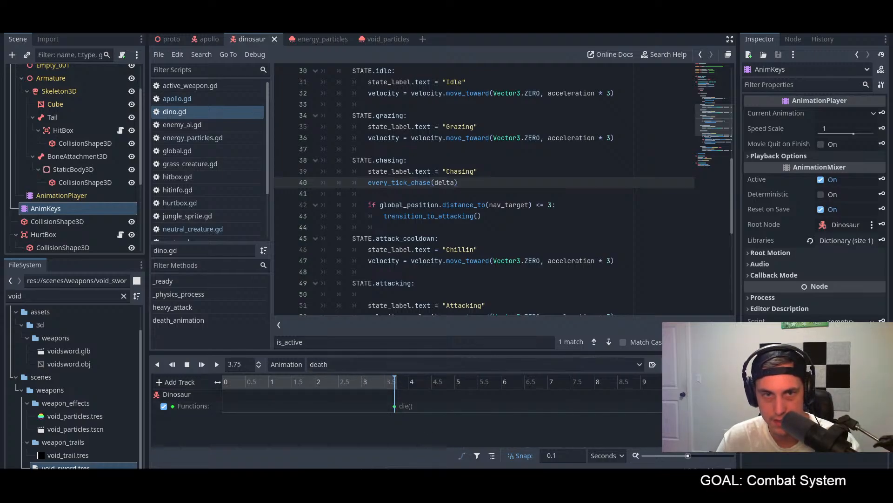
Step: Check the length of the imported Death animation in AnimationPlayer by placing the playhead at its end, and return to AnimKeys
left_click(82, 195)
left_click(494, 381)
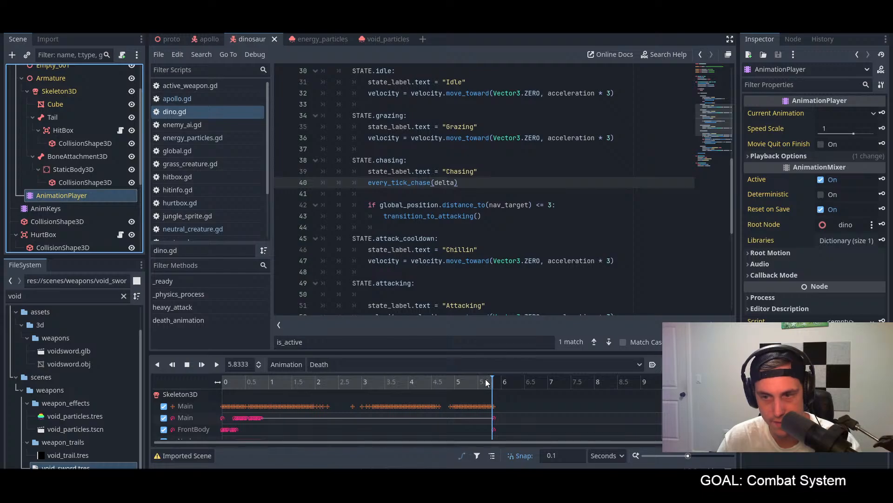
left_click(333, 365)
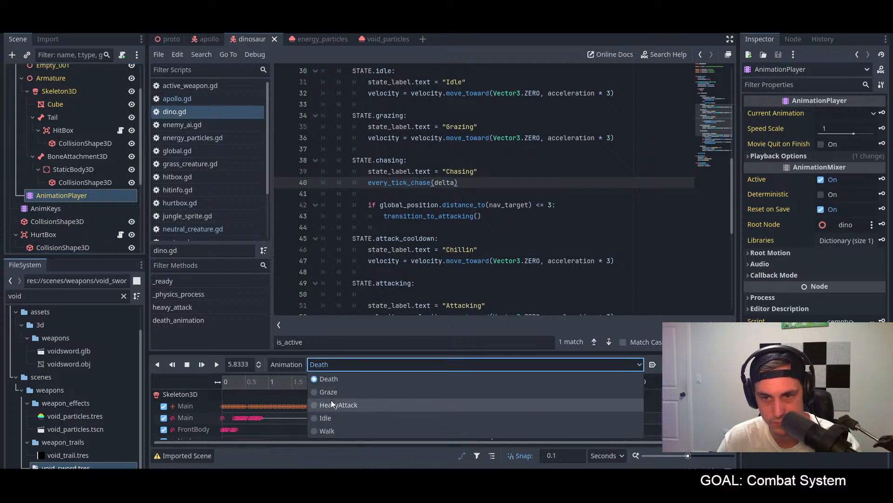
left_click(332, 304)
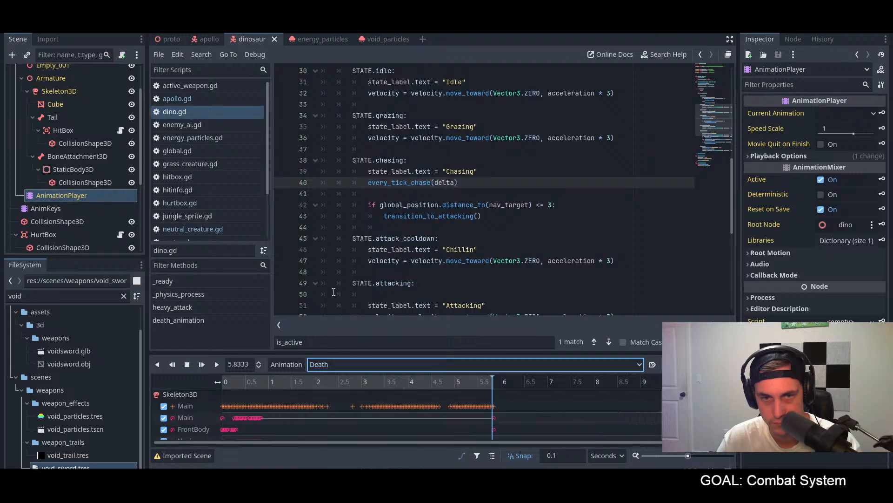
left_click(61, 209)
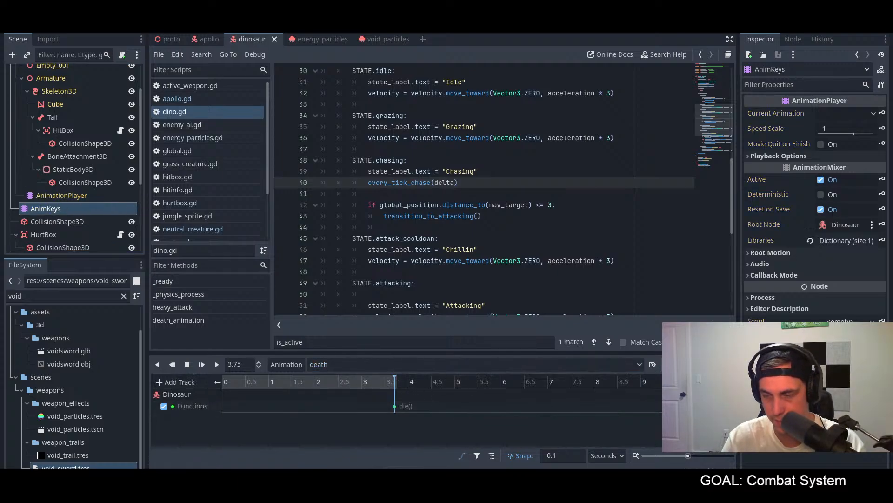
Step: Extend the AnimKeys death animation to 5.5 seconds and move its die() call to 5.5 seconds
key("Return")
key("ctrl+s")
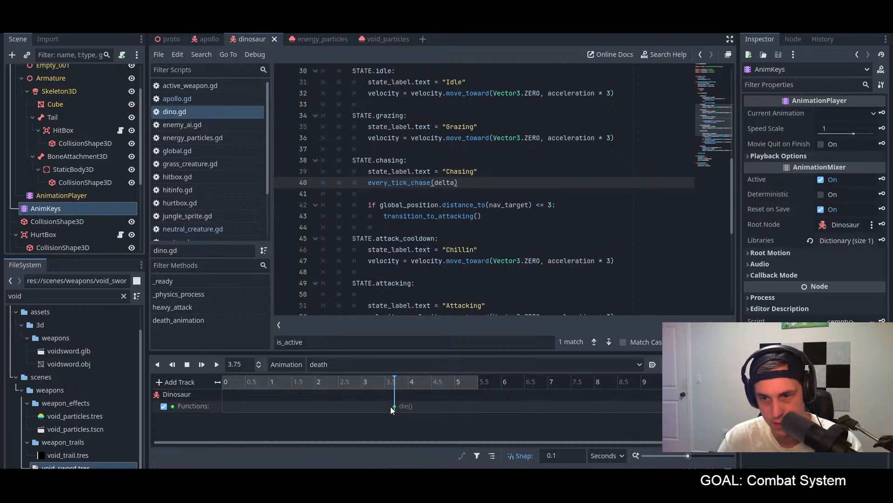
left_click(401, 408)
left_click_drag(475, 410, 475, 410)
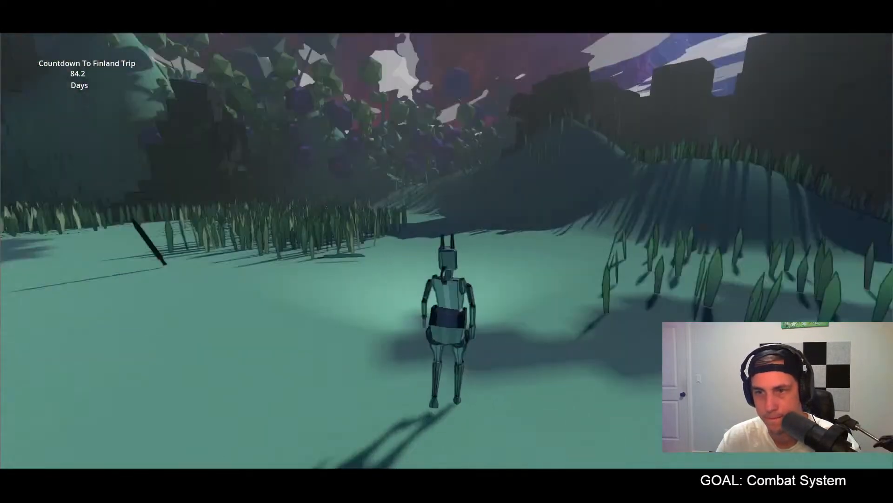
Step: Run the game and fight the dinosaurs with the void sword until they die to check the new die() timing
key("w")
key("e")
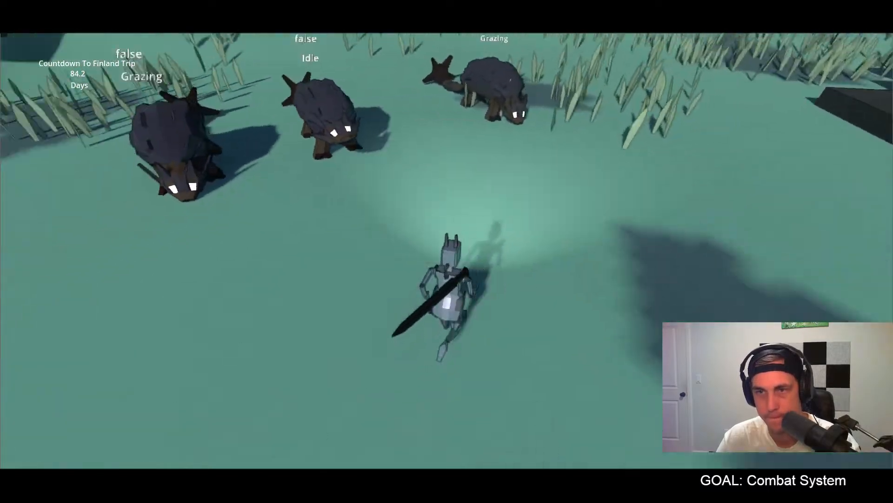
key("w")
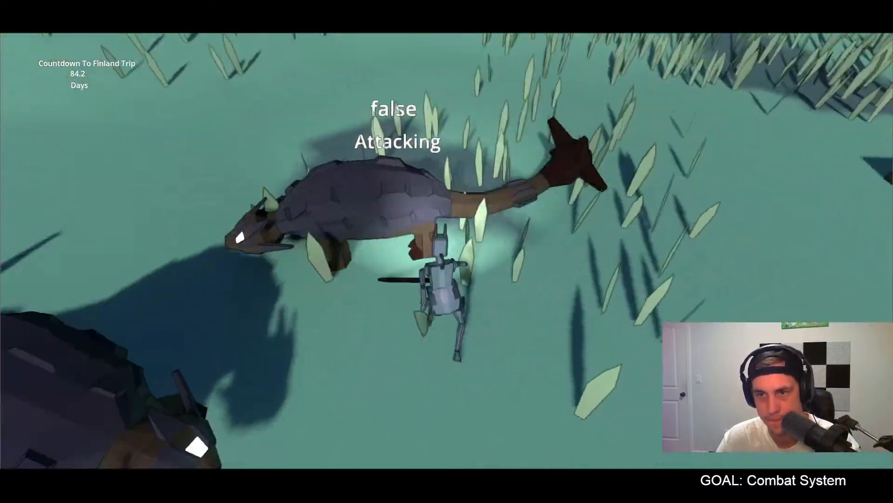
key("w")
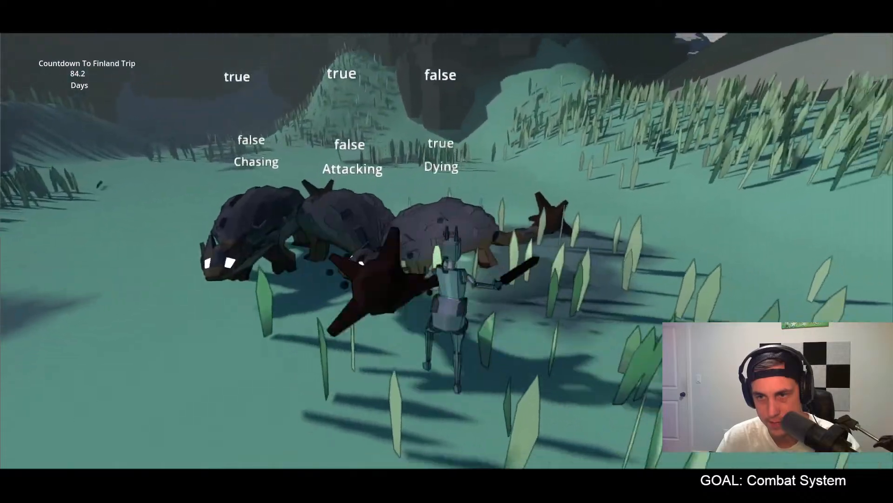
key("w")
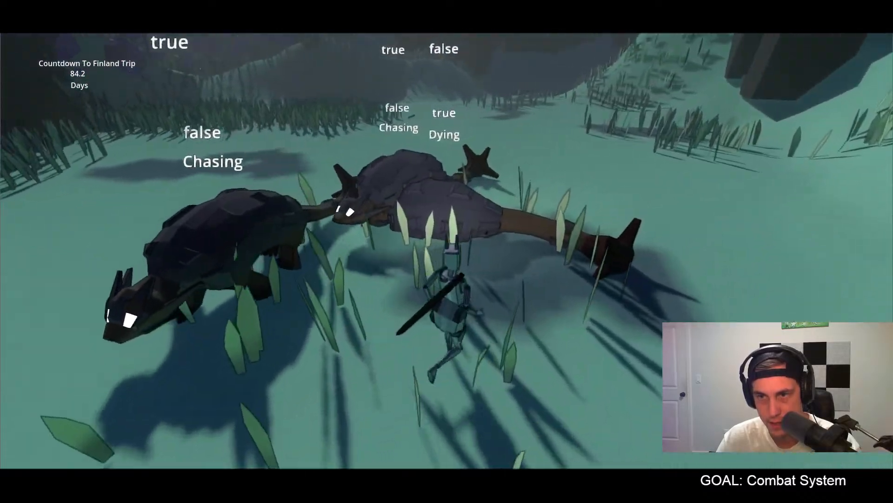
key("d")
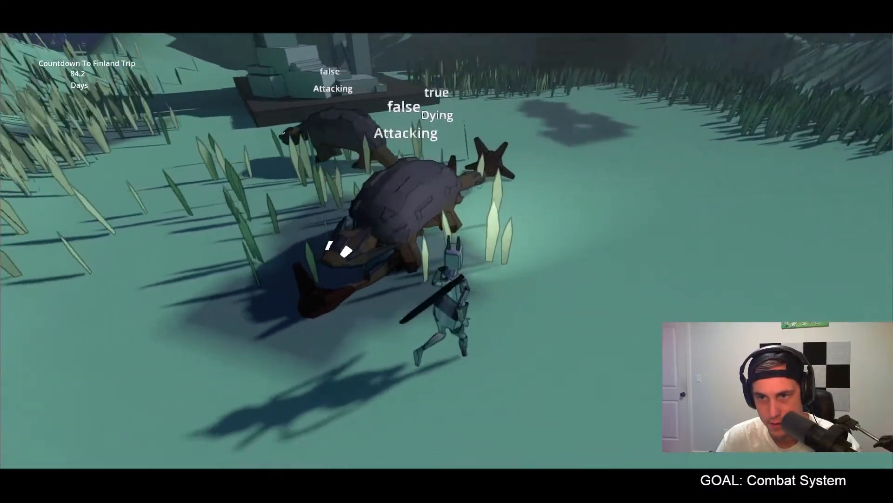
key("w")
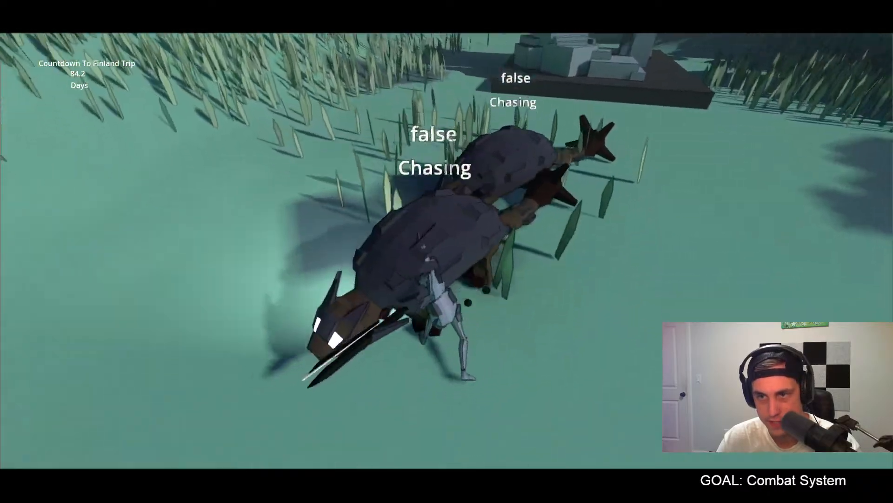
key("w")
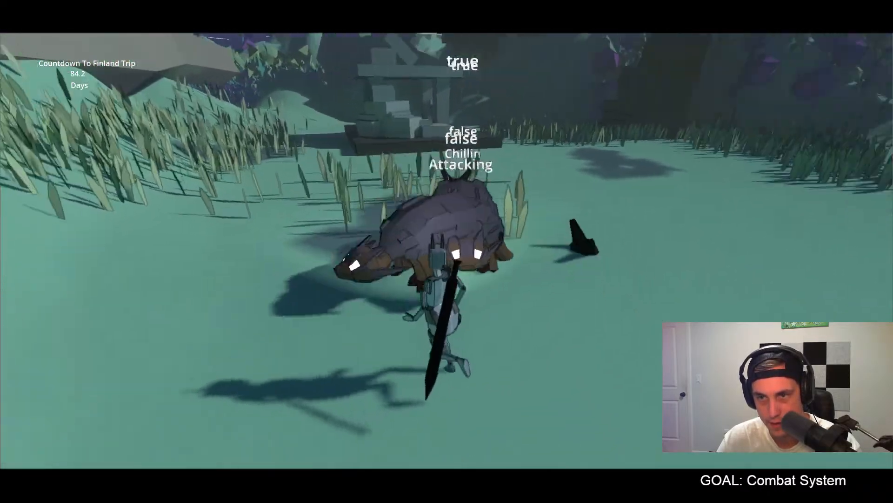
key("w")
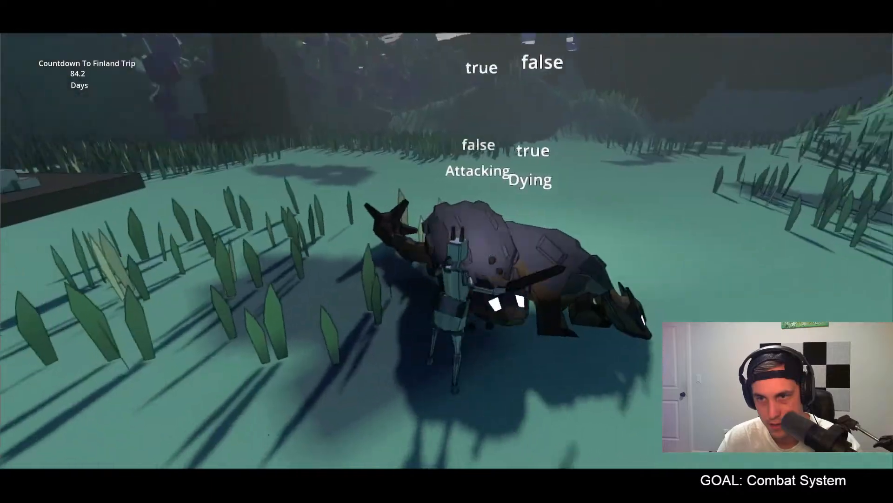
key("w")
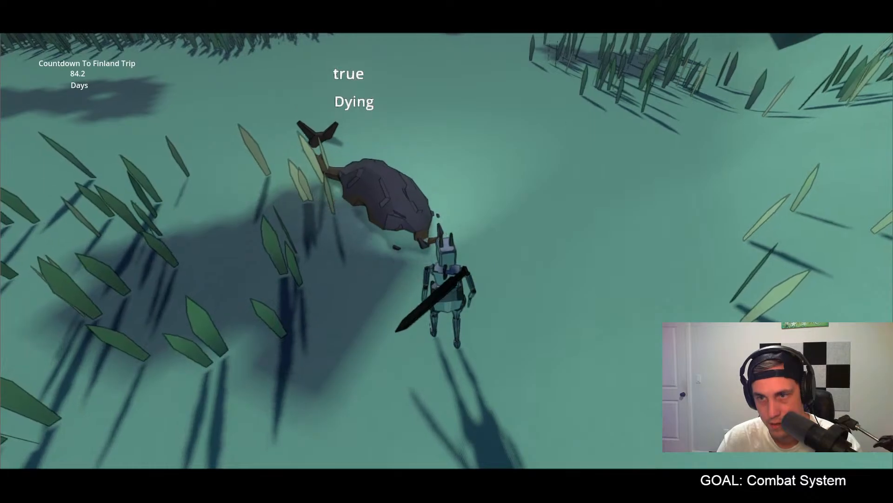
Step: Attack the grass creatures with the energy sword to check its trail and hit particles, and quit the game
key("w")
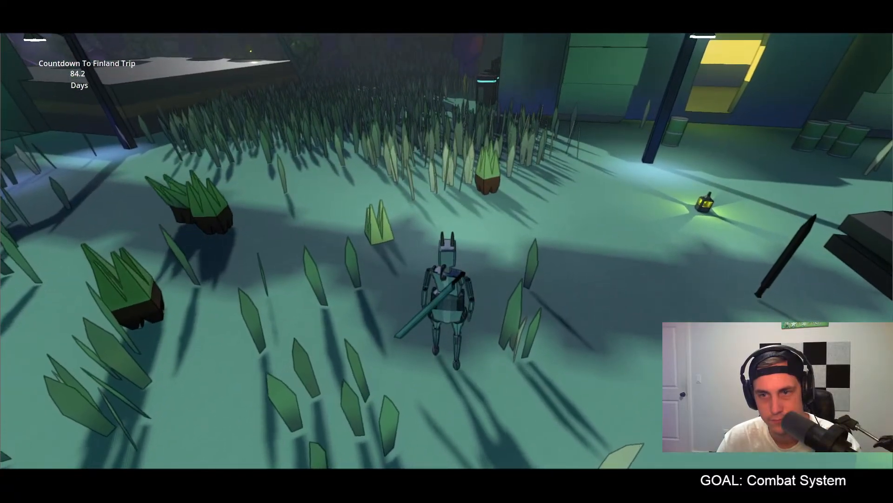
key("w")
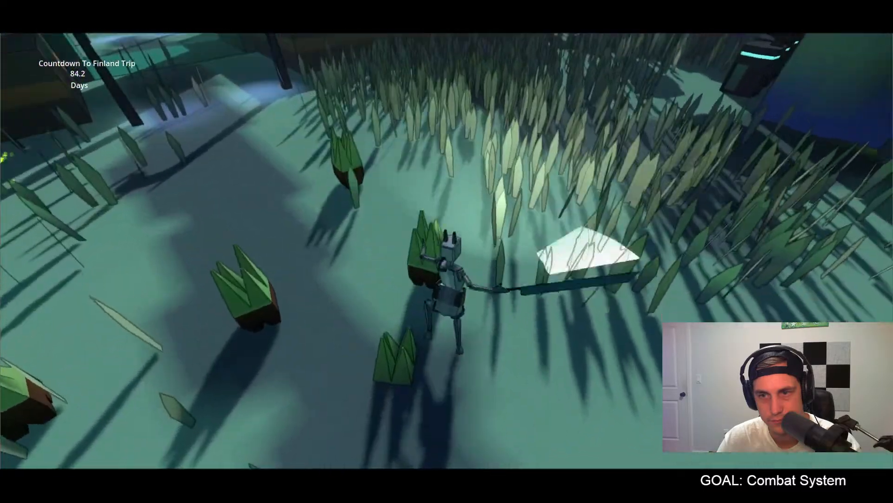
key("w")
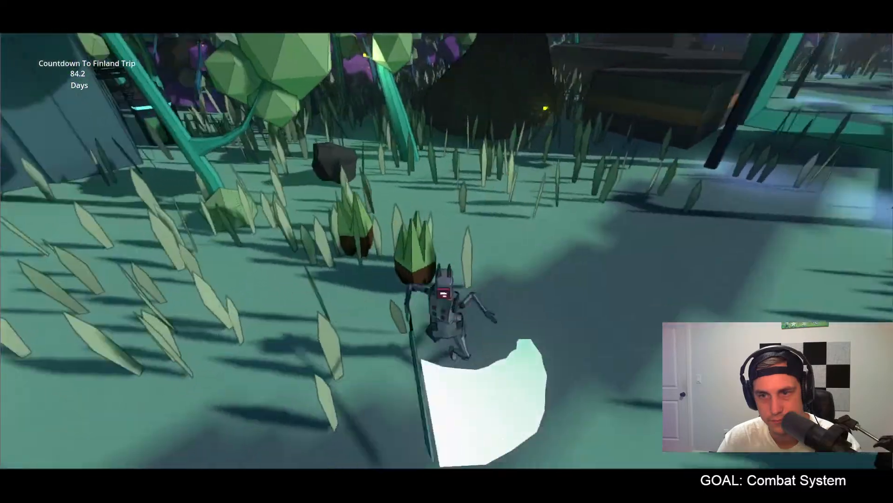
key("w")
key("w")
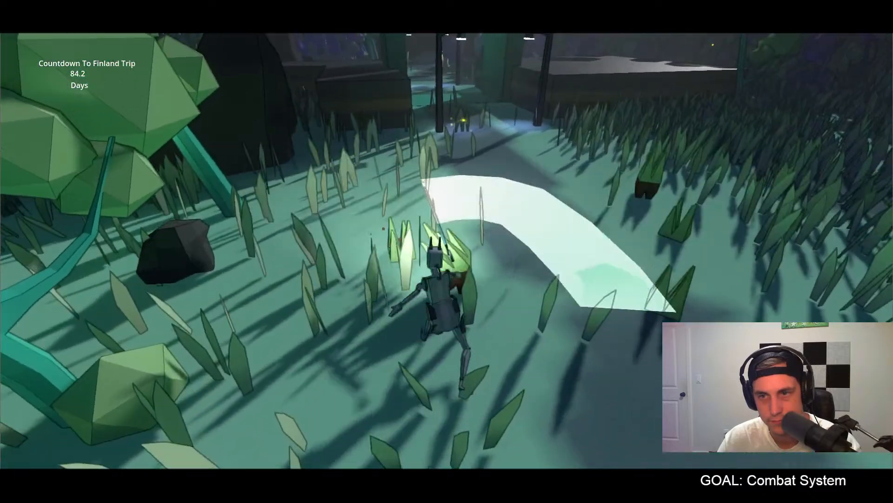
key("Escape")
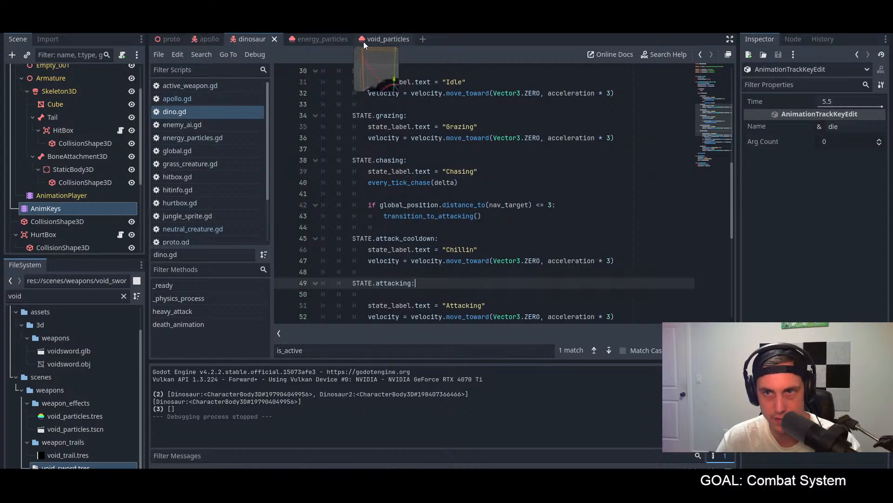
Step: Open the energy_particles scene, set the EnergyParticles lifetime to 0.25 seconds and save the scene
left_click(313, 40)
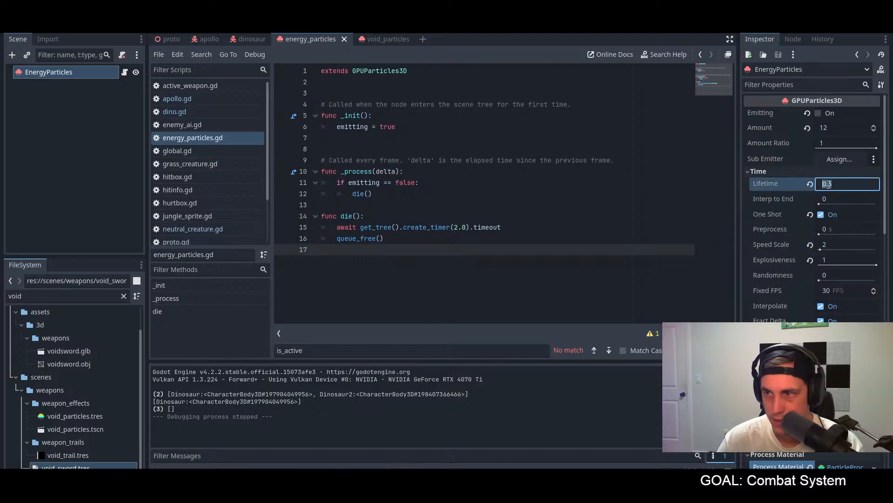
mouse_move(767, 182)
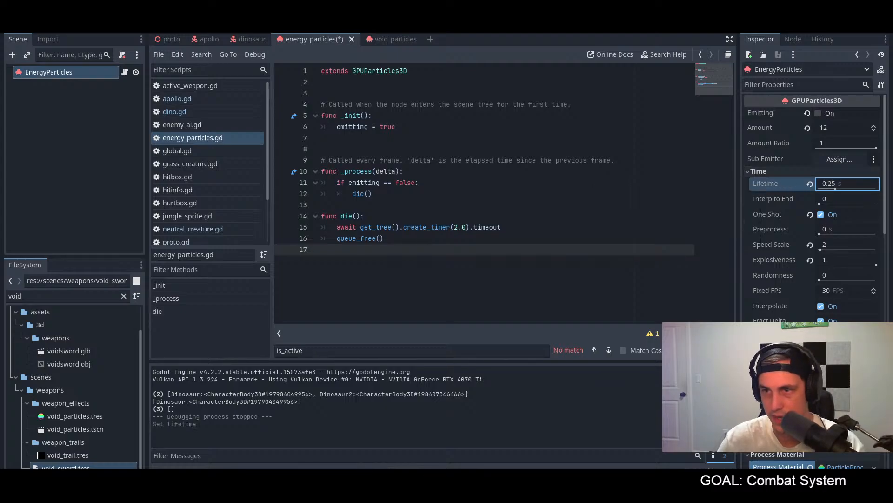
key("ctrl+s")
Step: Run the game and strike the dinosaurs repeatedly with the energy sword to check how long its hit particles last
key("F5")
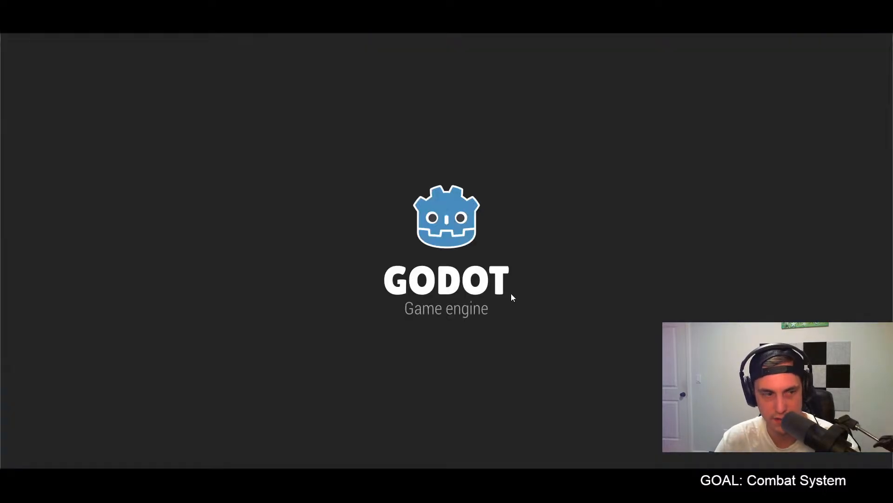
key("w")
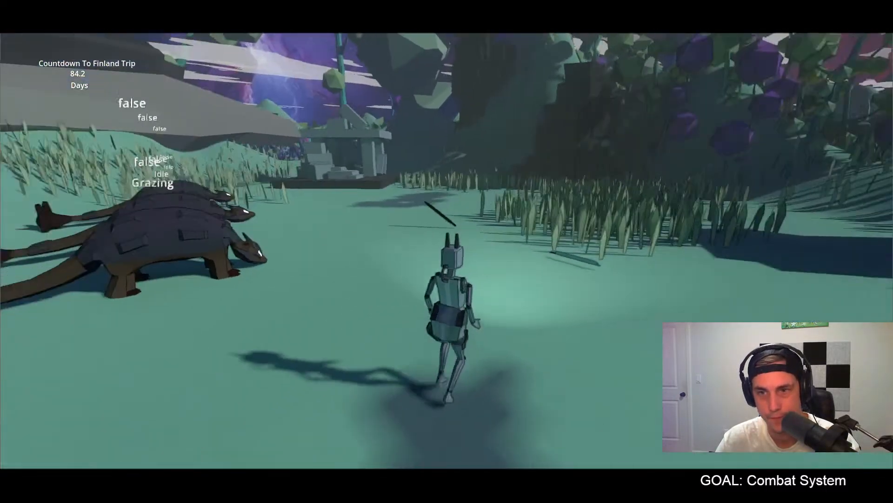
key("w")
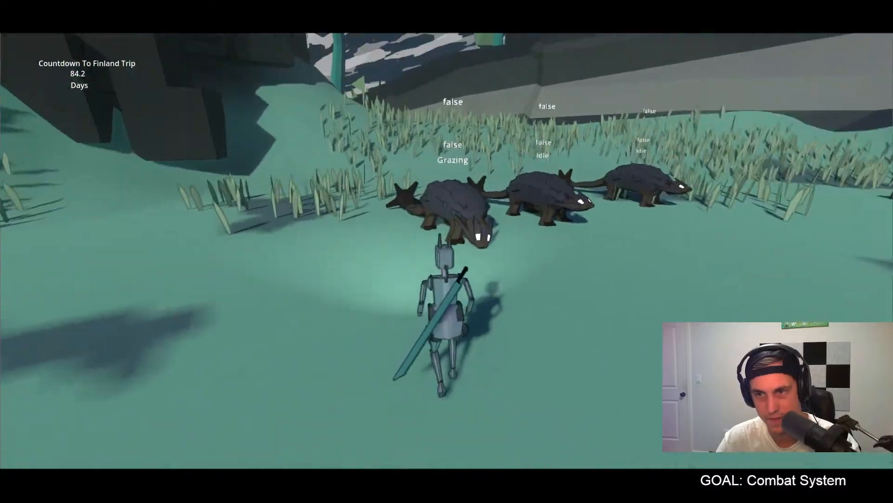
left_click(447, 252)
left_click(446, 251)
left_click(447, 251)
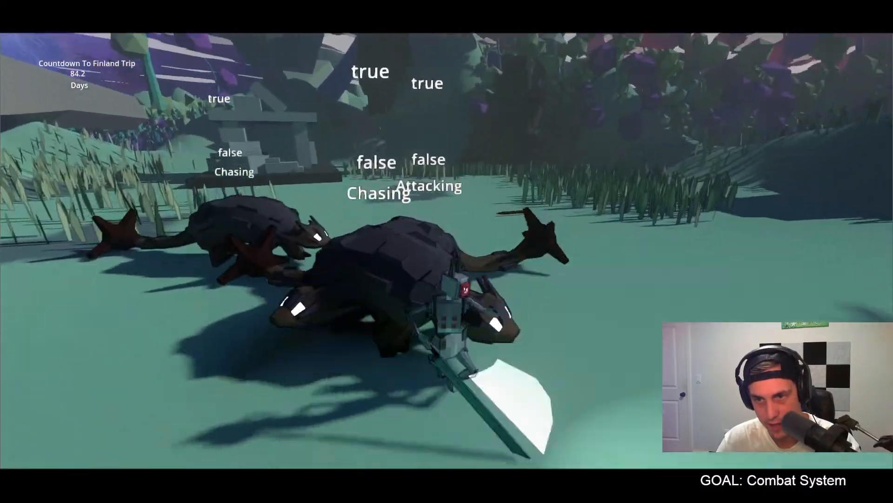
left_click(447, 251)
left_click(447, 251)
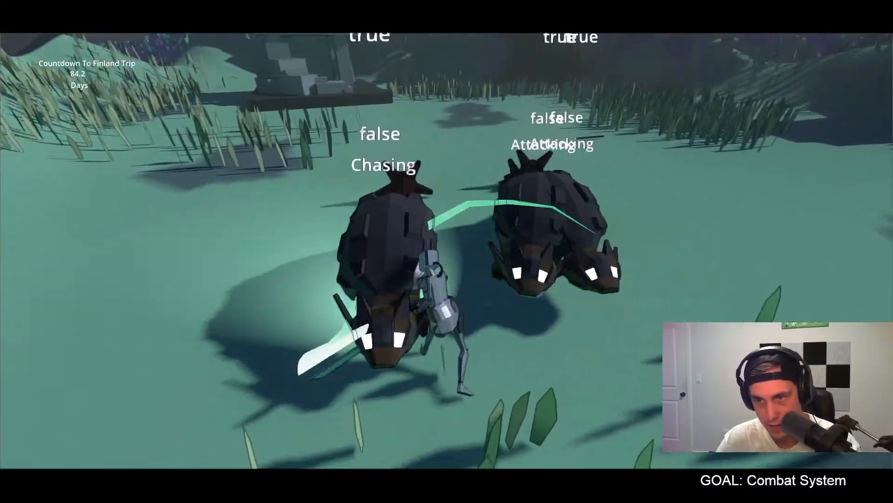
left_click(447, 251)
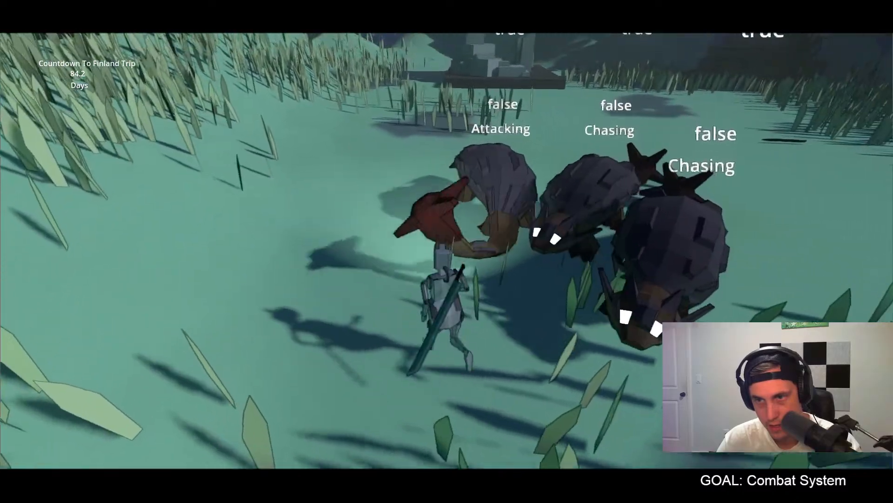
left_click(447, 251)
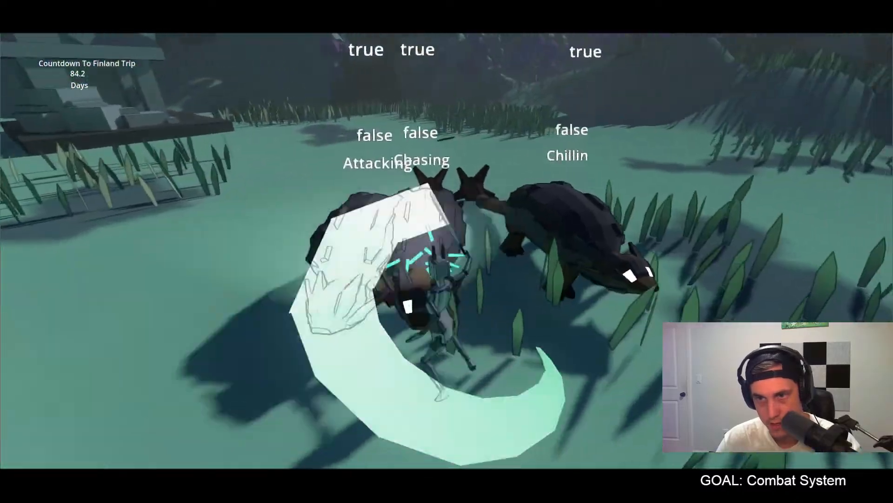
left_click(446, 251)
left_click(447, 252)
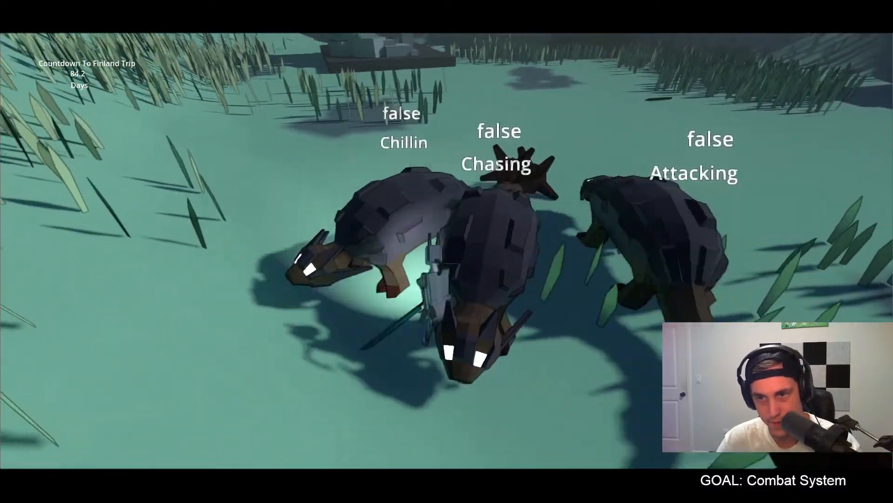
left_click(447, 251)
left_click(447, 252)
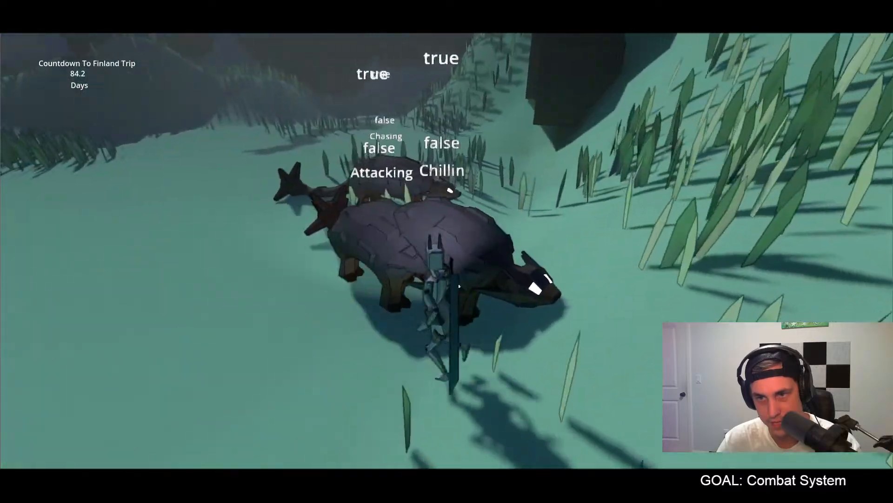
left_click(446, 251)
left_click(447, 251)
left_click(447, 251)
left_click(447, 251)
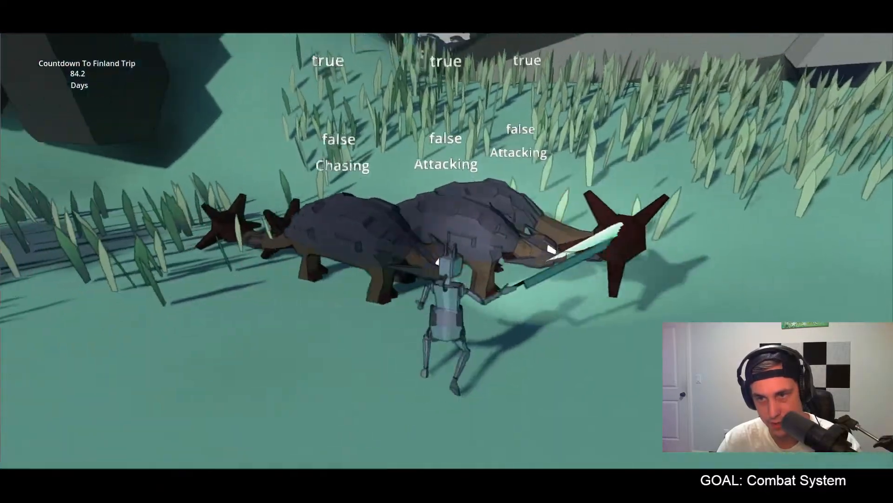
left_click(447, 251)
left_click(447, 252)
left_click(447, 251)
left_click(447, 251)
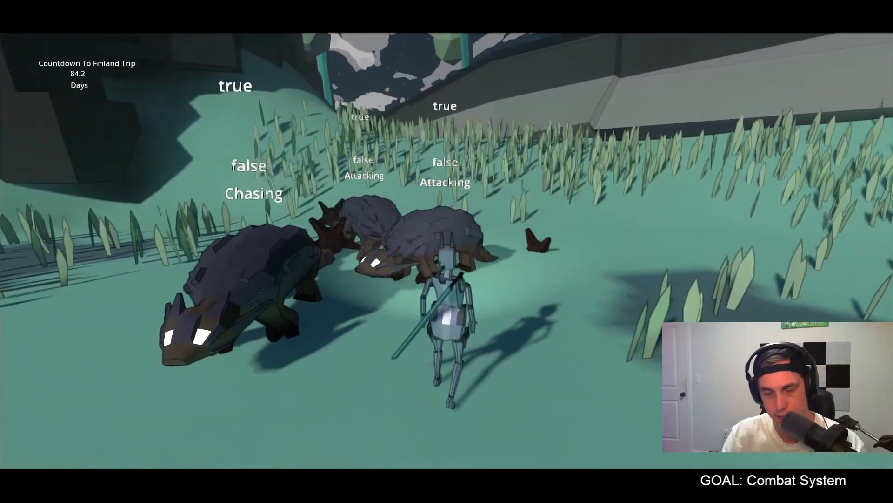
Step: Quit the game, set the EnergyParticles lifetime to 0.35 seconds and run the game again
key("Escape")
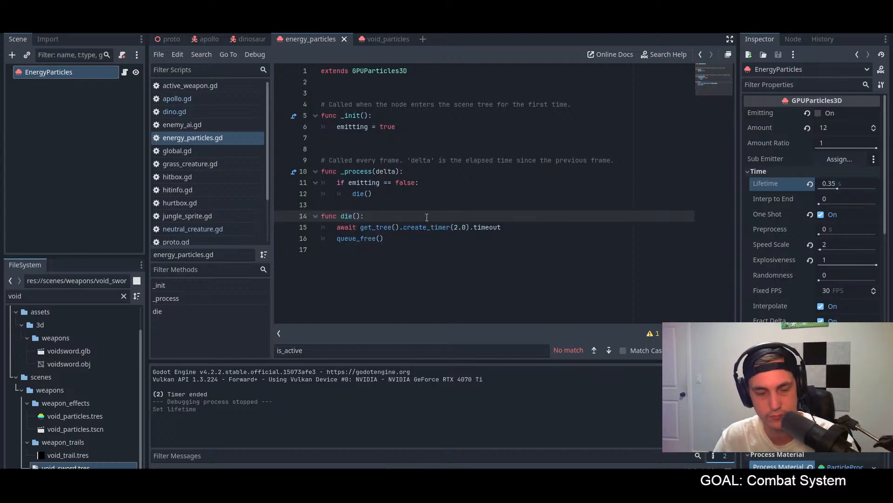
key("F5")
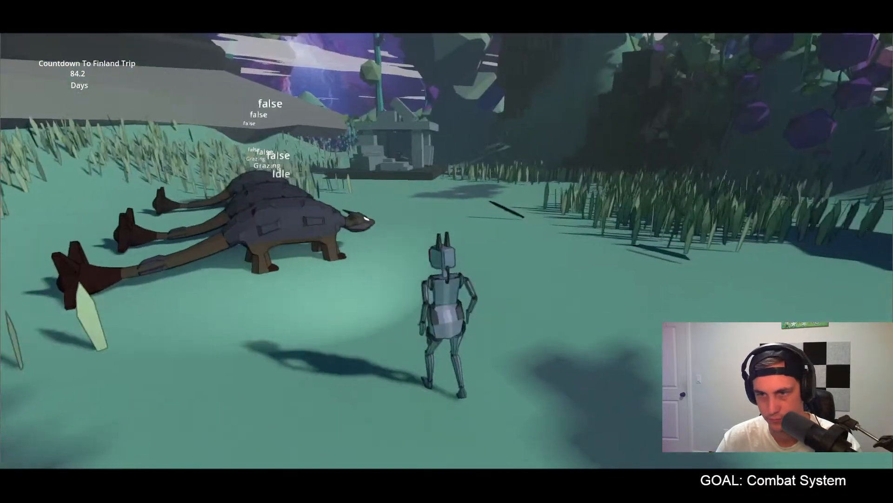
Step: Pick up the void sword in the grass clearing and fight the dinosaurs to check its trail, hit particles and their dying state
key("w")
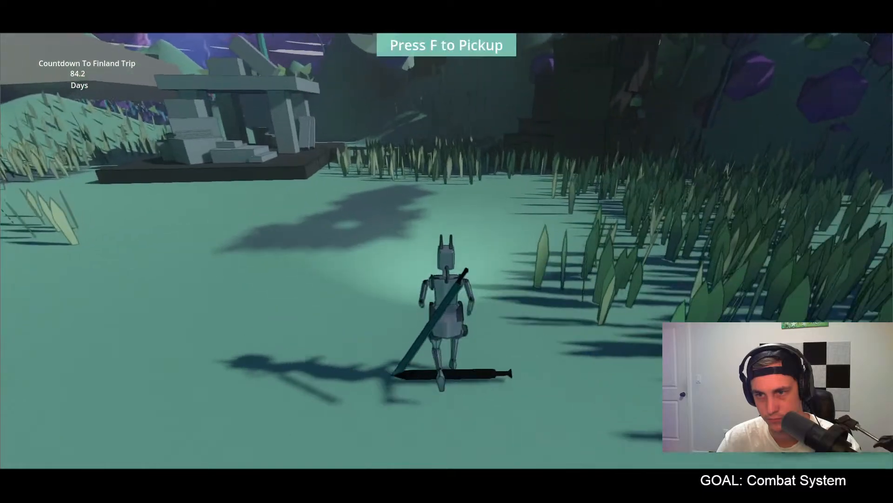
key("f")
key("w")
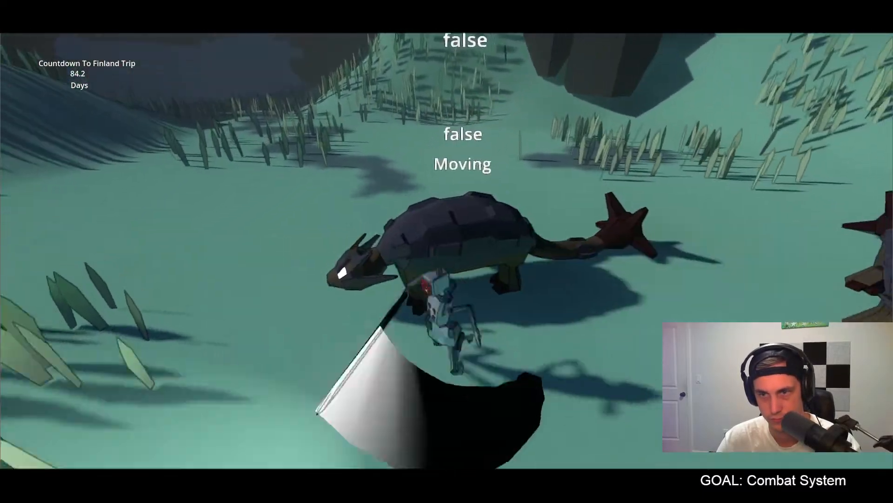
key("w")
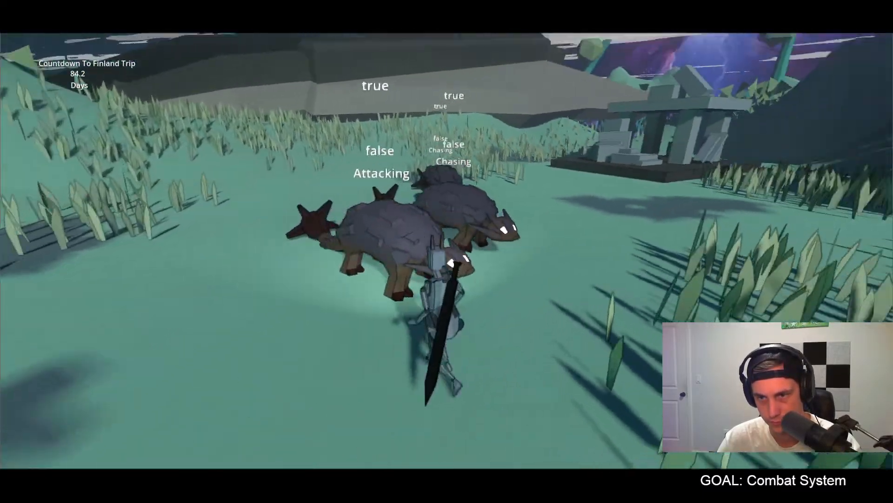
key("w")
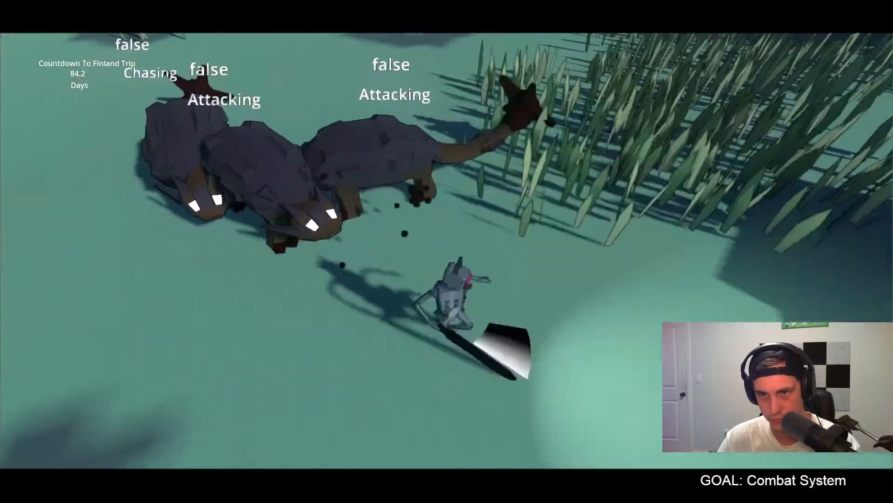
key("w")
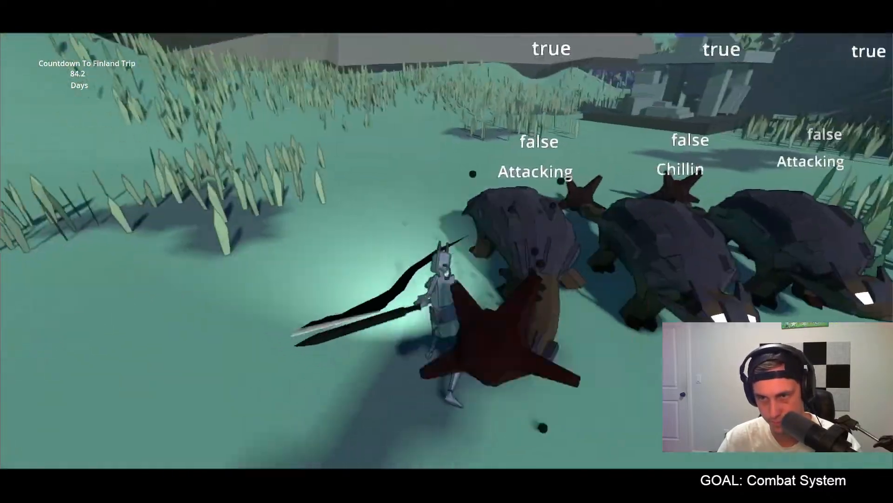
key("w")
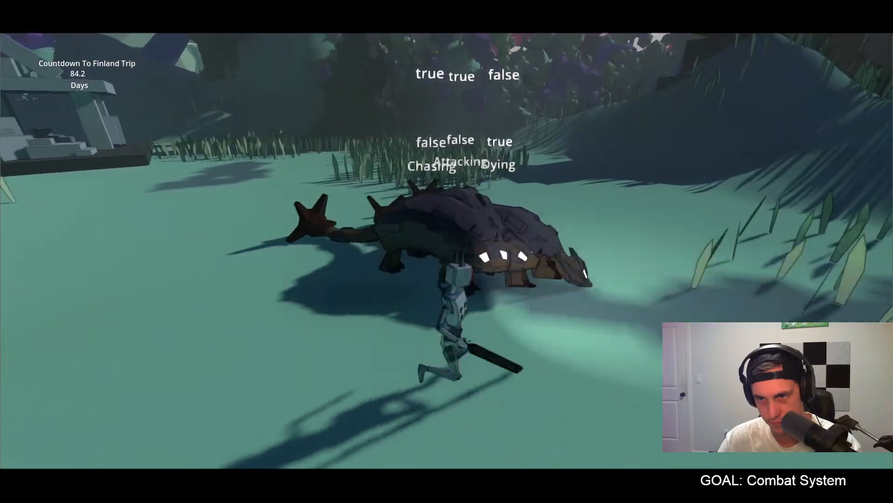
key("d")
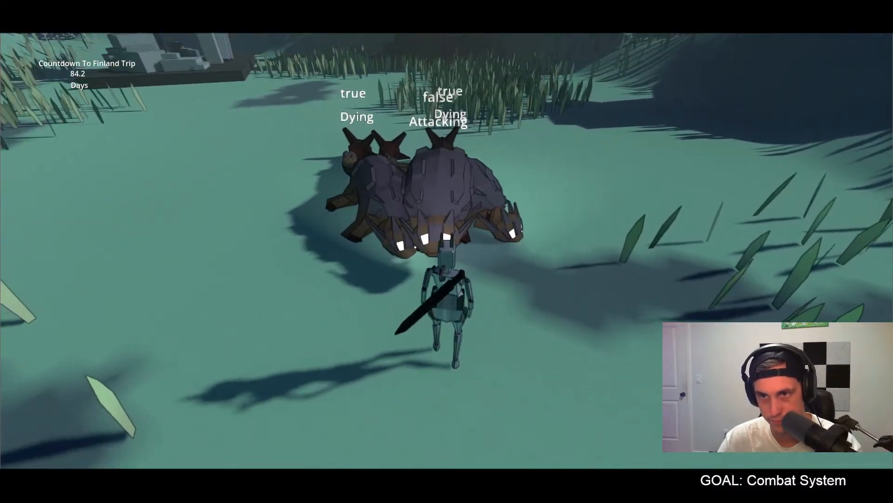
key("s")
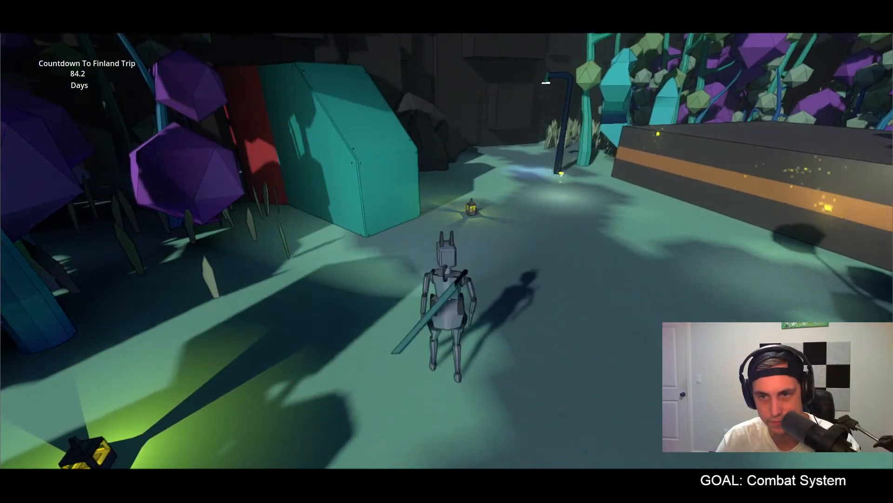
Step: Walk past the teal container to the street lamp, look around the area and quit the game
key("w")
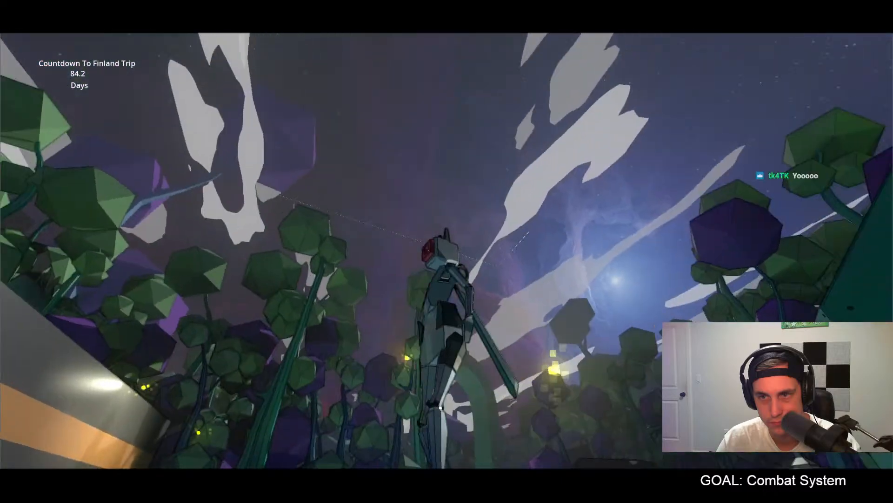
key("w")
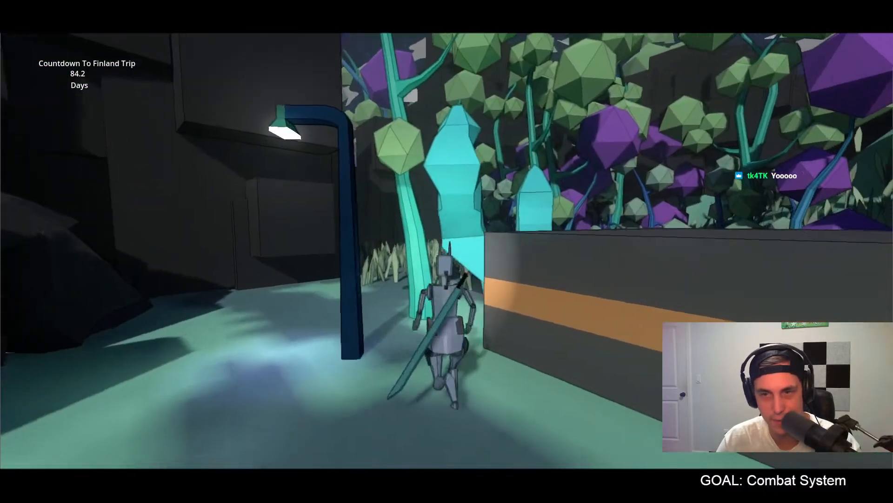
key("Escape")
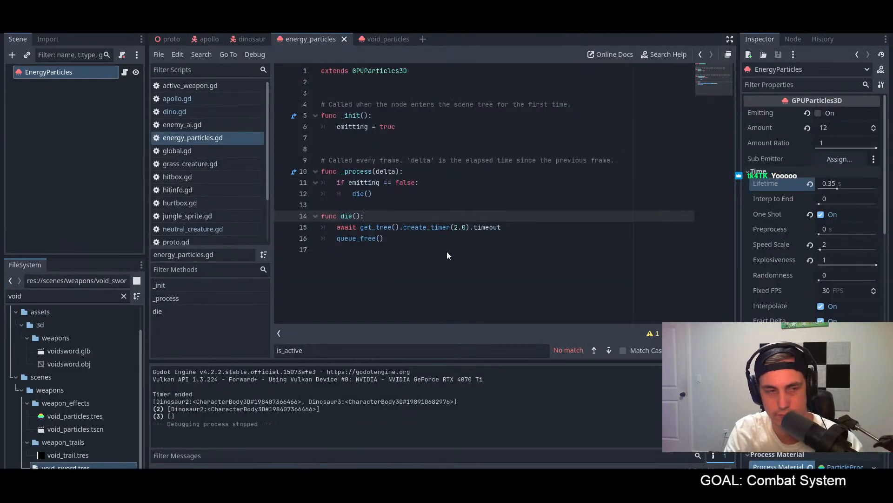
Step: Run the game, explore the grassland and hills up to the dark rocky passage, and quit the game
key("F5")
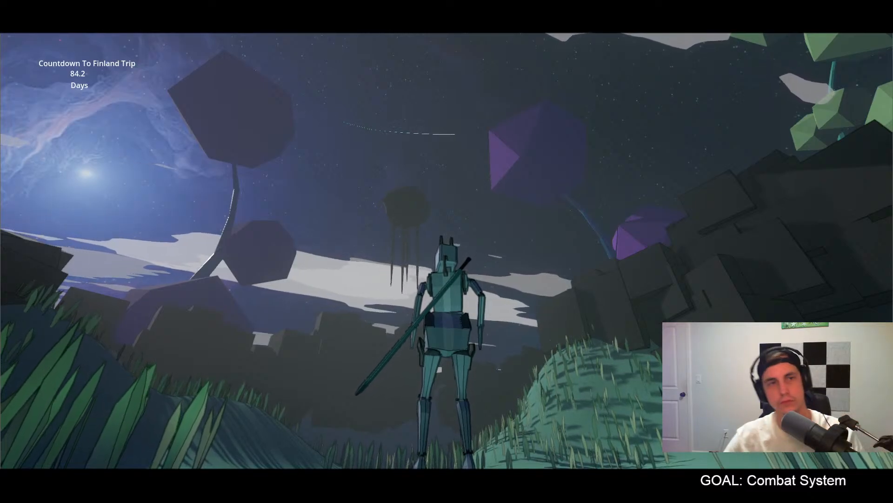
key("d")
key("w")
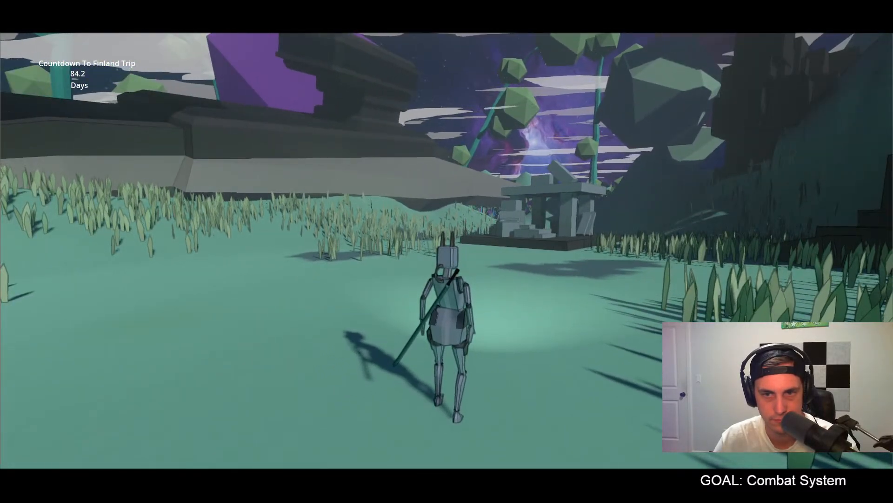
key("w")
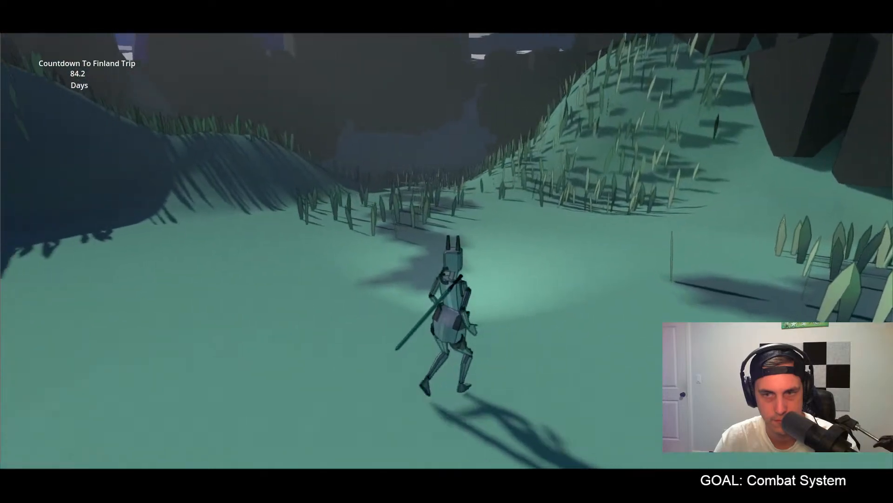
key("w")
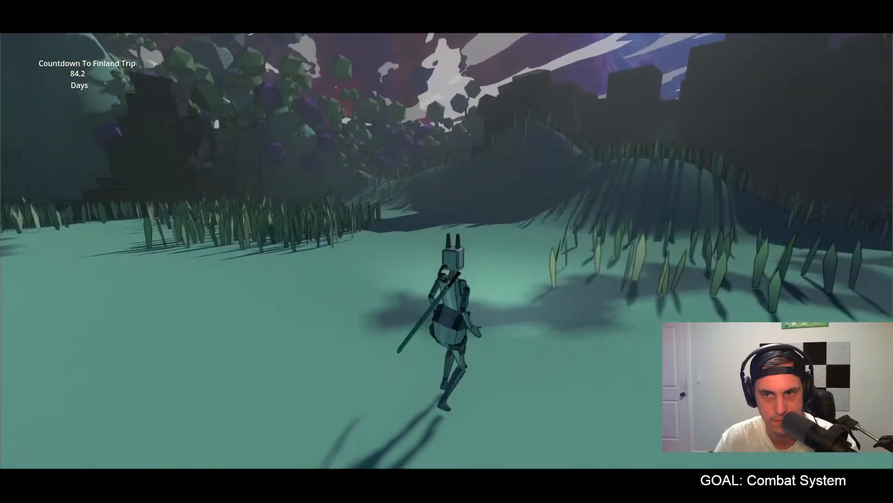
key("w")
key("w")
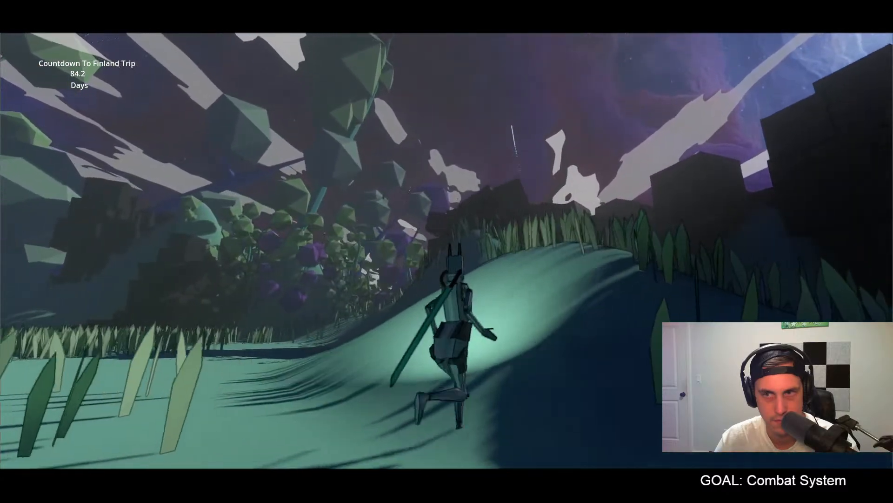
key("w")
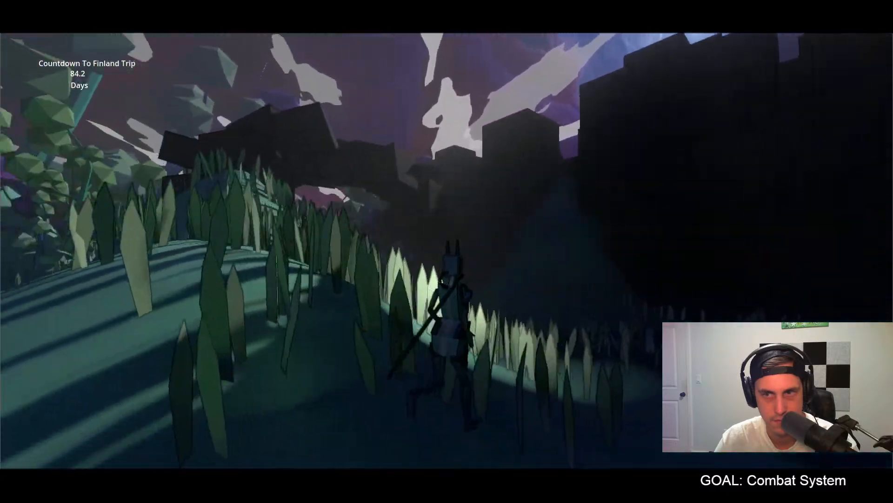
key("w")
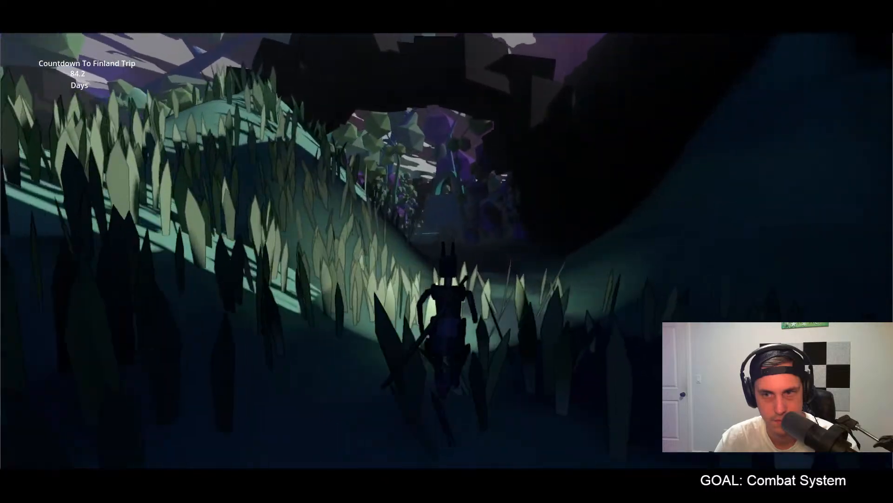
key("w")
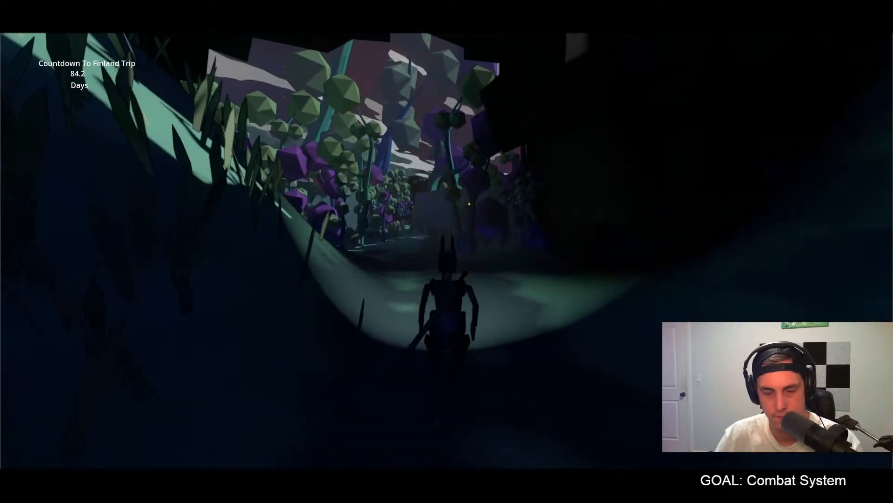
key("Escape")
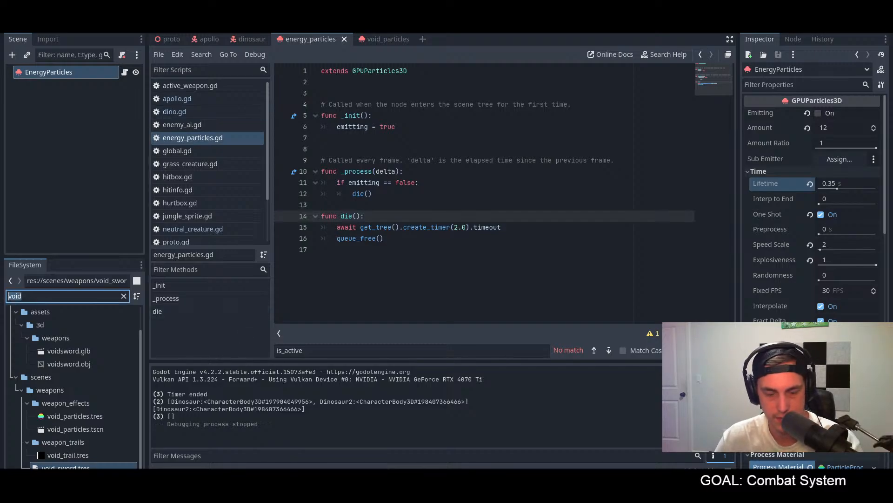
Step: Find and open the building_1.tscn scene in the 3D view and select its building1 root node
type("buil")
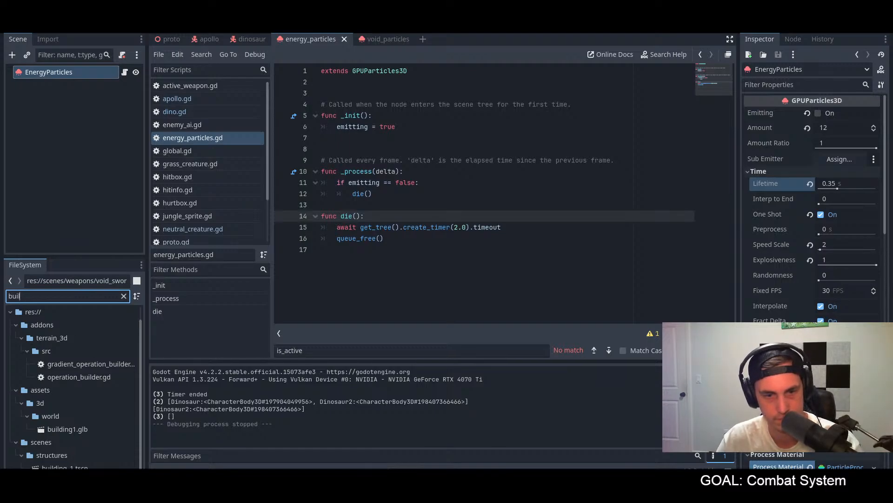
double_click(65, 466)
left_click(410, 28)
mouse_move(511, 172)
middle_mouse_down()
mouse_move(490, 178)
mouse_move(505, 185)
middle_mouse_up()
left_click(37, 72)
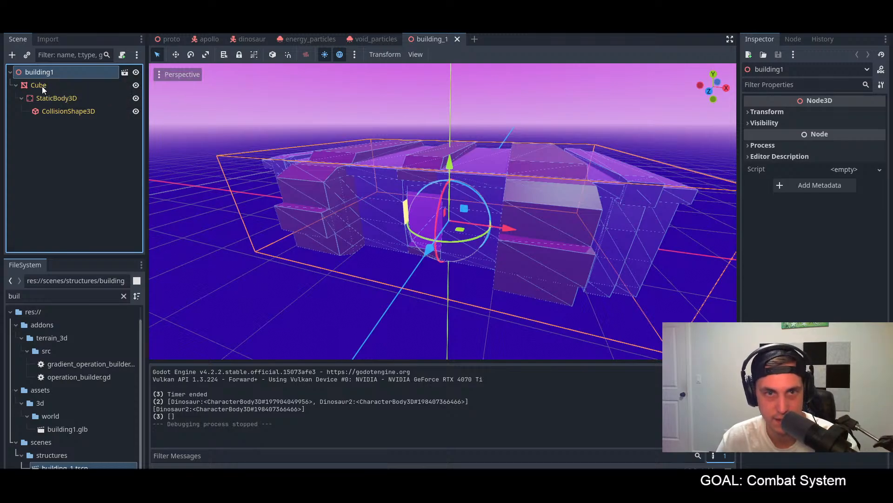
Step: Try to delete the Cube mesh node from the building1 scene
right_click(42, 85)
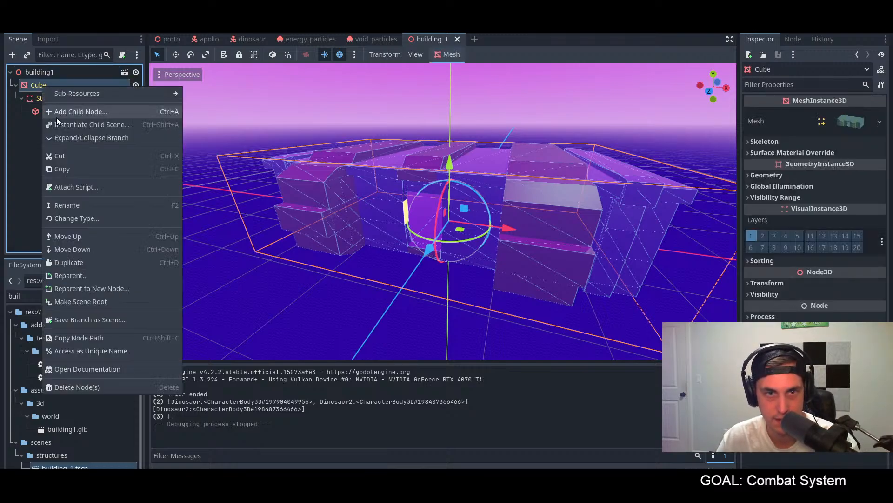
left_click(98, 386)
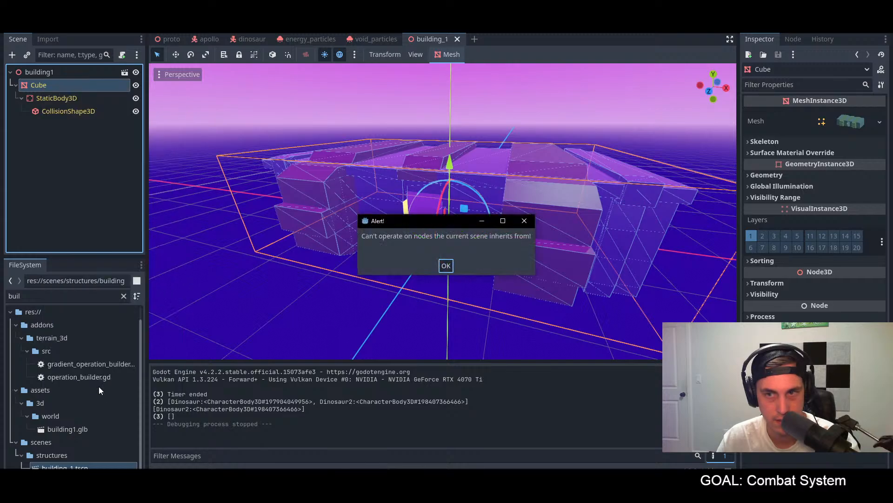
left_click(446, 265)
Step: Go through the nodes of the building1 scene and examine the StaticBody3D's properties
left_click(57, 76)
left_click(55, 87)
left_click(56, 107)
left_click(58, 101)
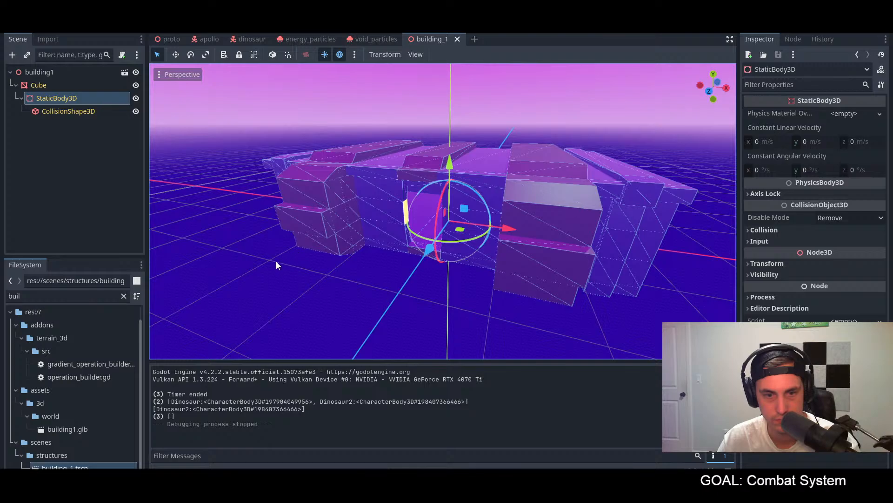
key("ctrl+F3")
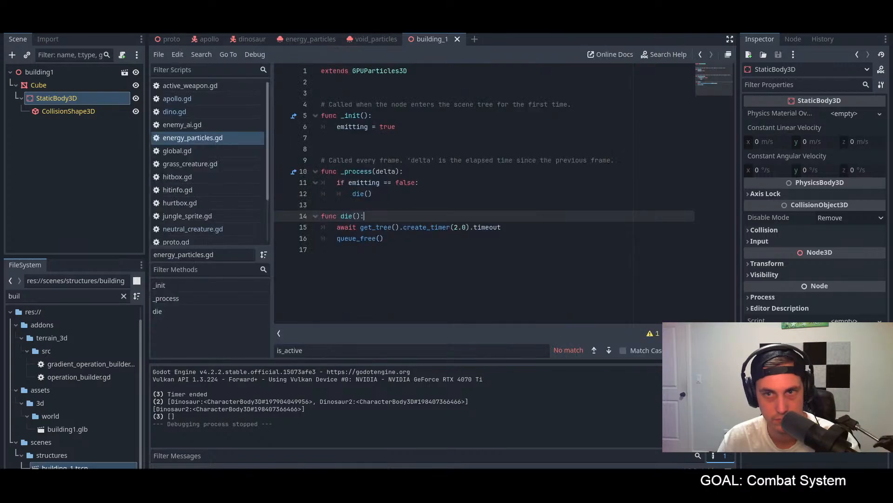
key("ctrl+F2")
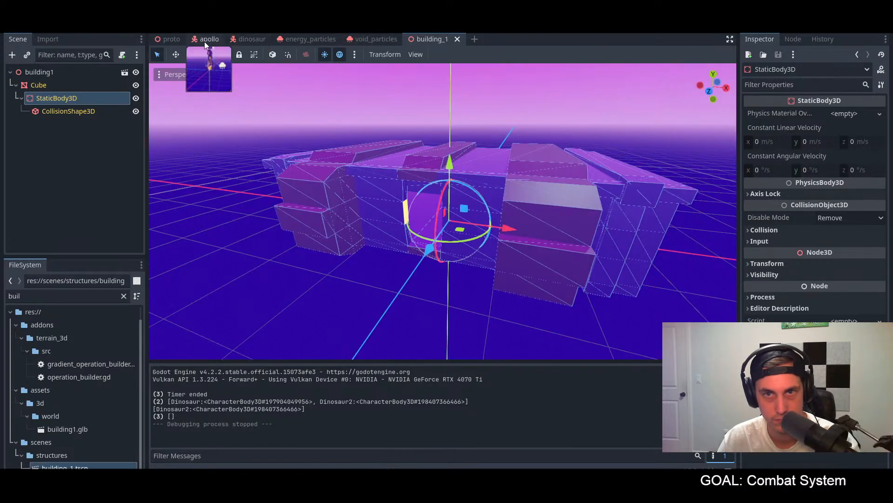
Step: Switch to the proto scene and survey the level layout around the dinosaurs and the row of buildings
left_click(165, 40)
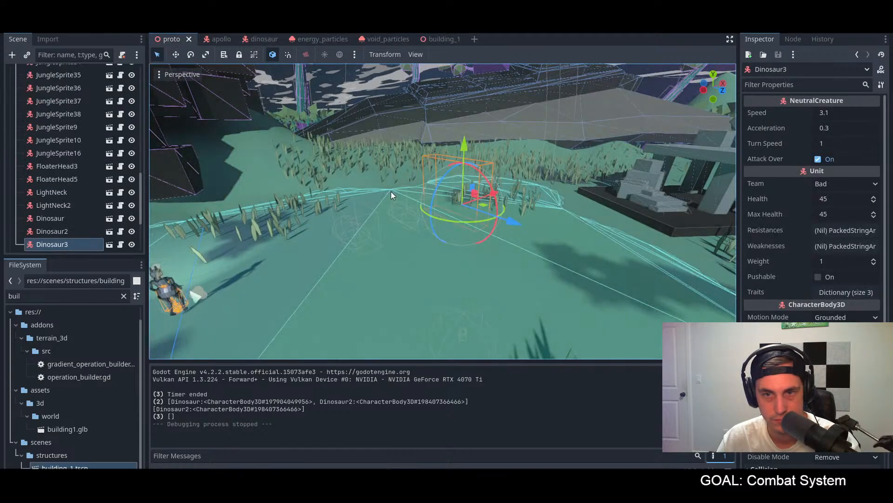
middle_click_drag(390, 192, 299, 218)
scroll(304, 219, "down", 5)
scroll(304, 220, "down", 15)
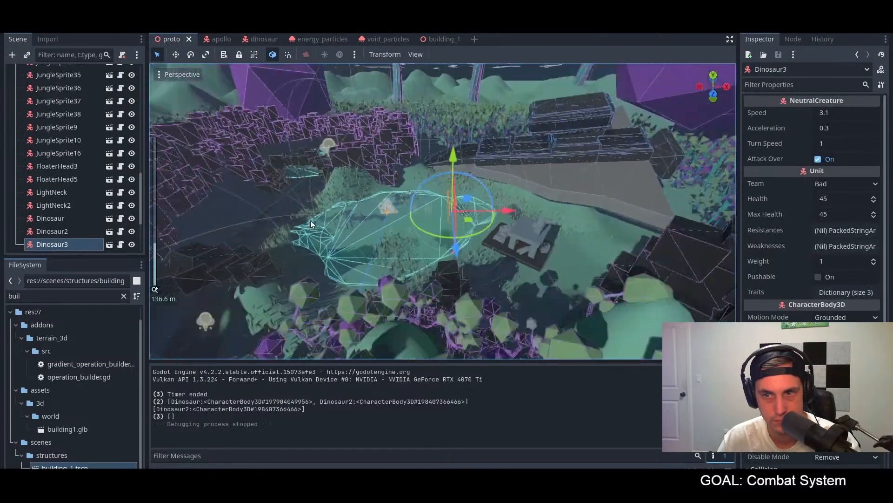
scroll(409, 171, "up", 10)
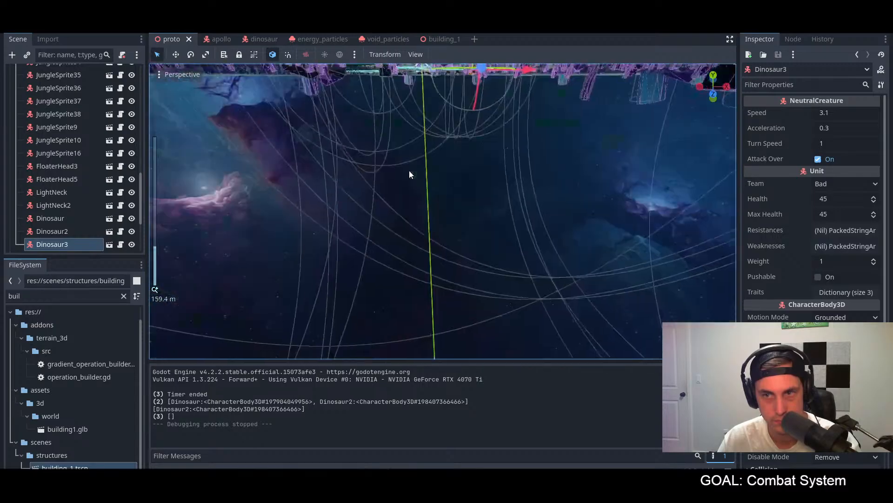
scroll(418, 129, "down", 6)
middle_click_drag(420, 140, 415, 249, "shift")
scroll(404, 299, "up", 2)
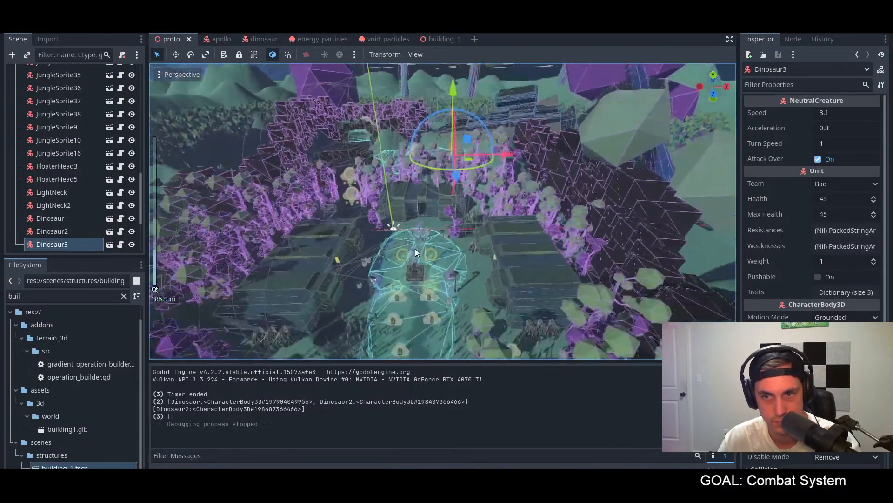
Step: Start creating a new scene in the scenes/structures folder with 3D Scene as its root type
left_click(55, 430)
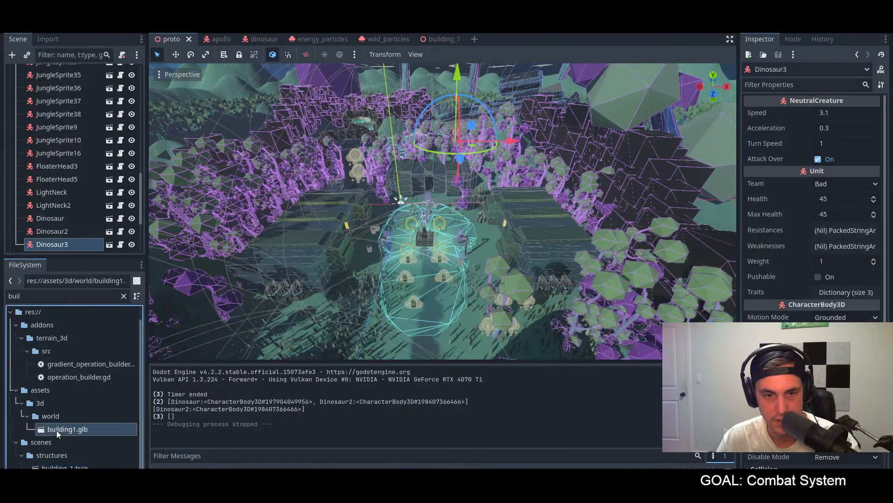
right_click(56, 430)
left_click(49, 415)
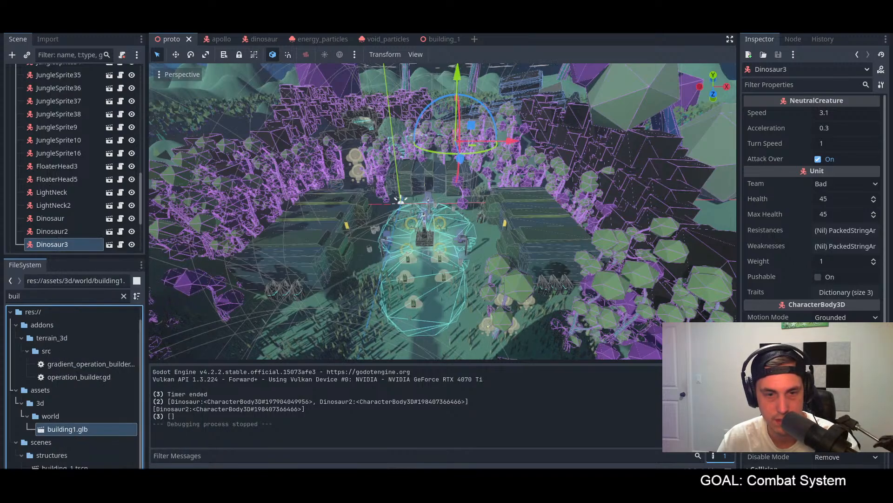
left_click(53, 456)
right_click(54, 456)
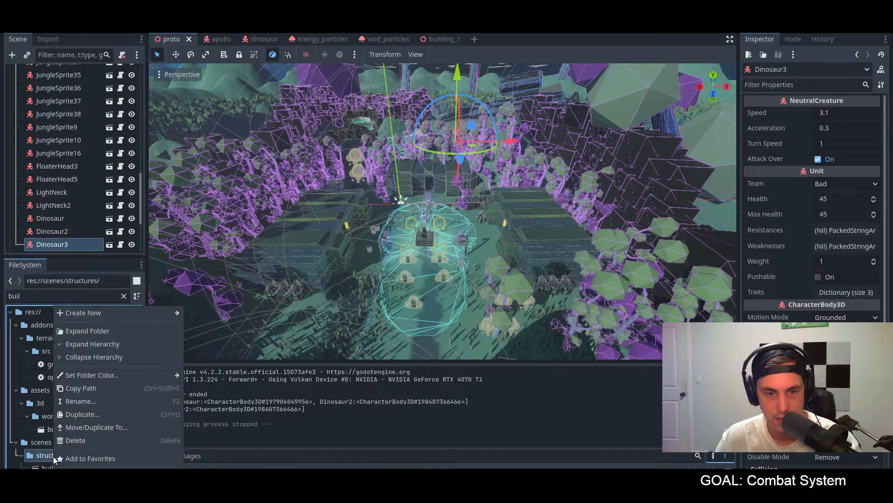
mouse_move(91, 314)
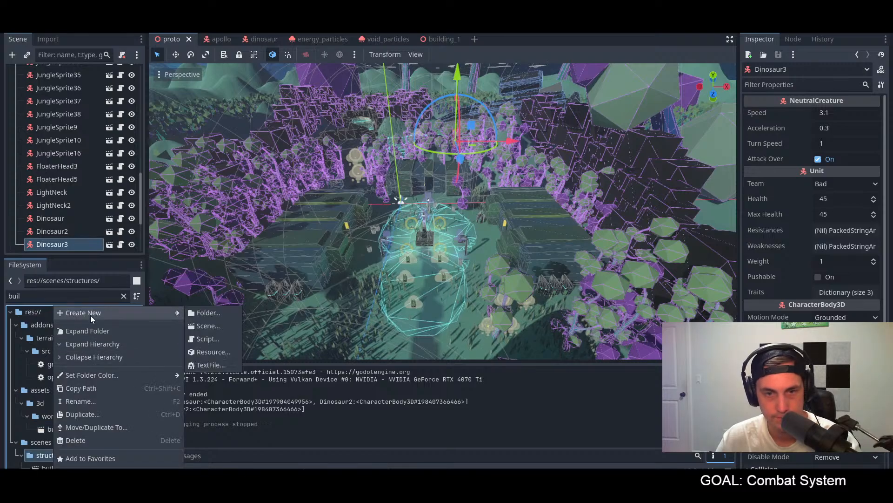
left_click(210, 325)
left_click(409, 201)
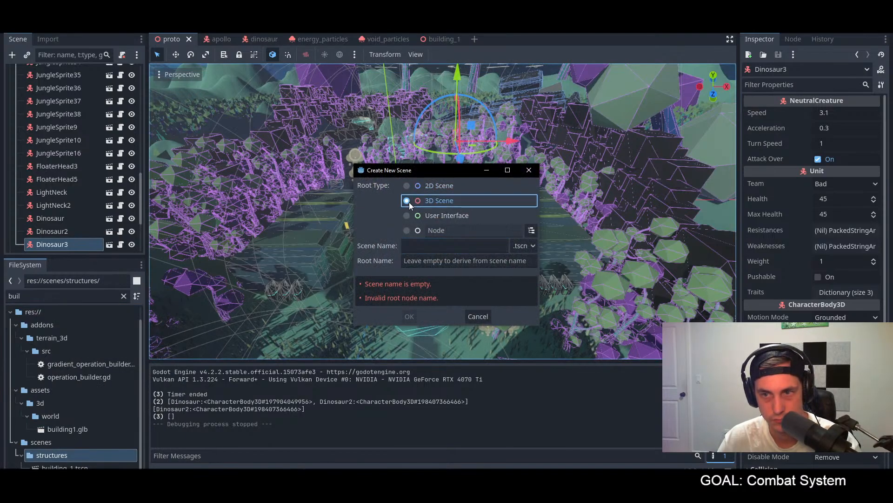
Step: Name the new scene bldg1 and create it
left_click(460, 245)
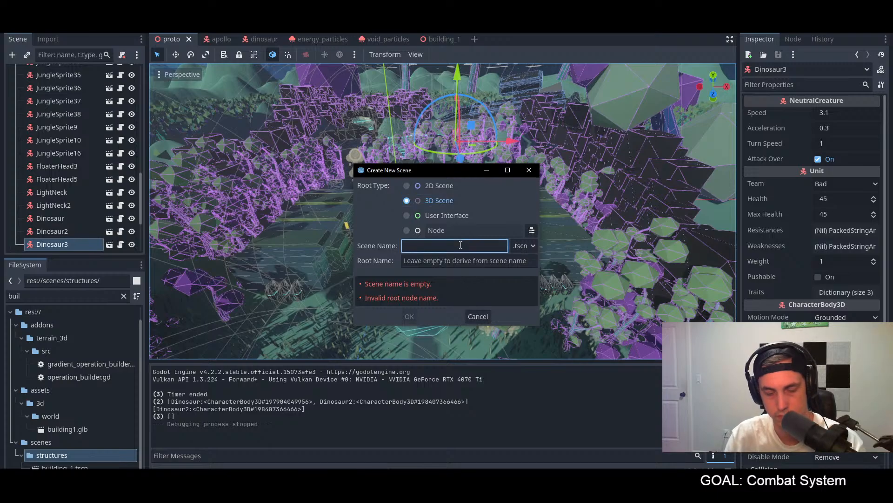
type("billag")
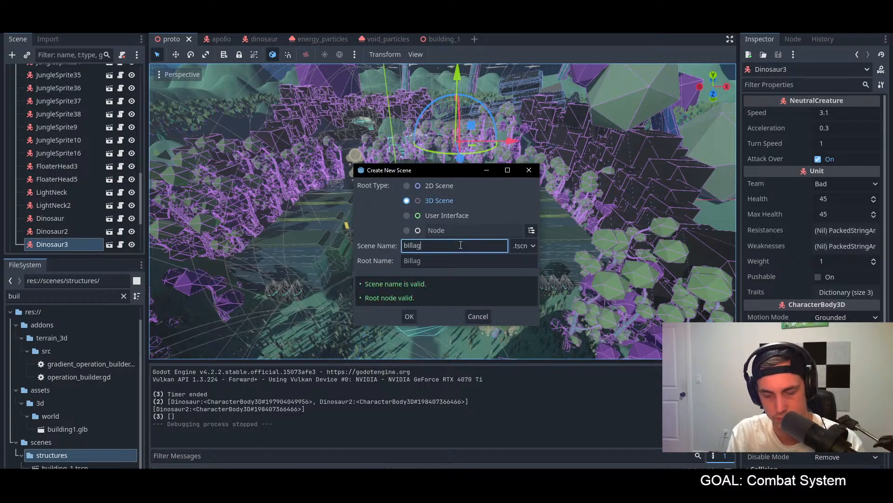
key("BackSpace")
key("BackSpace")
key("BackSpace")
key("BackSpace")
key("BackSpace")
key("BackSpace")
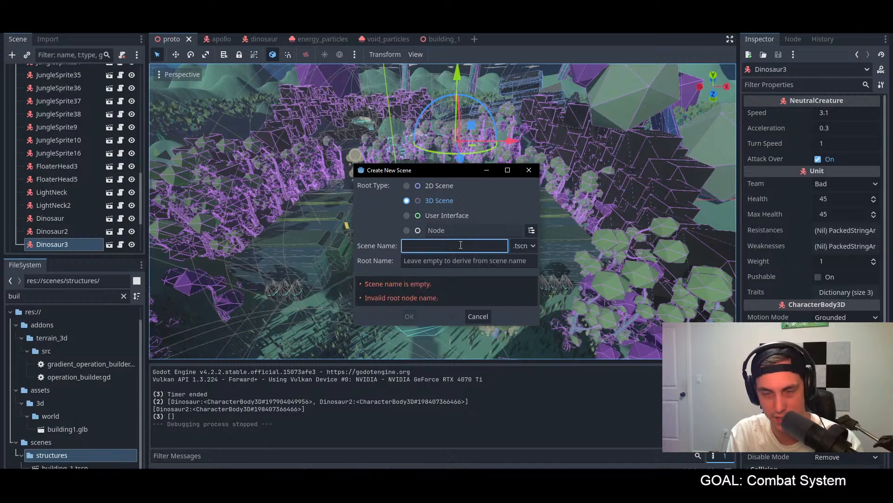
type("bldg1")
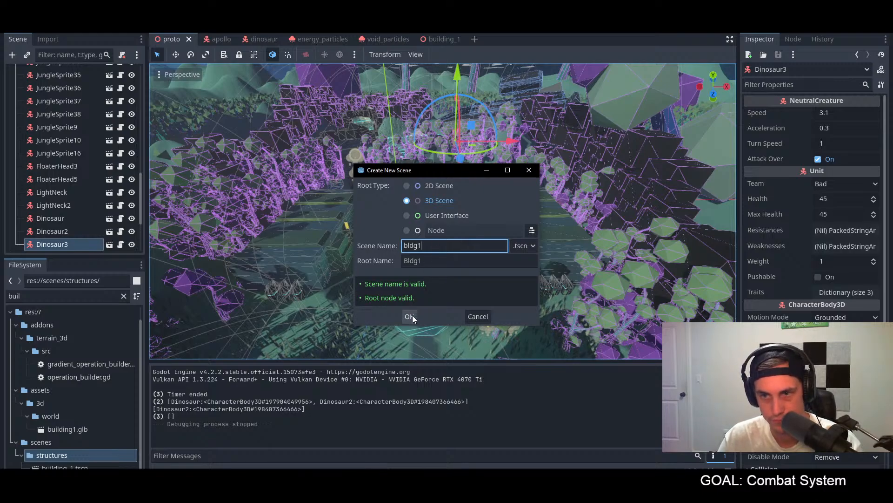
left_click(409, 316)
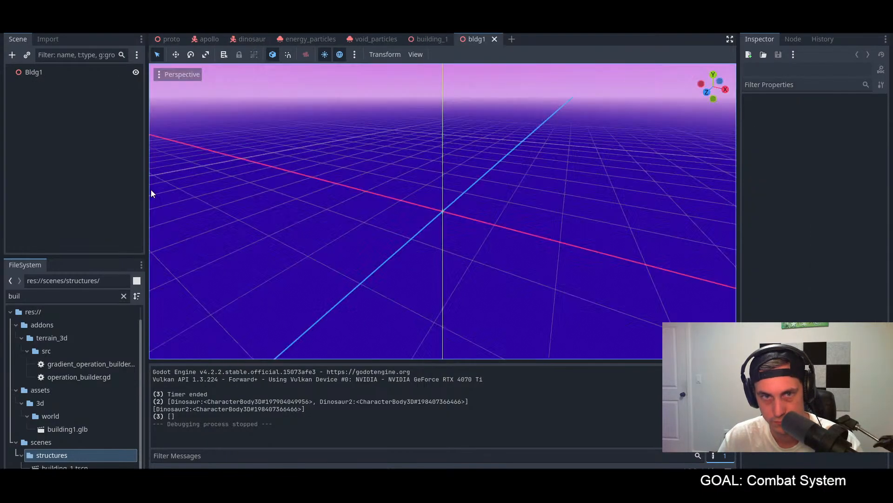
left_click(67, 430)
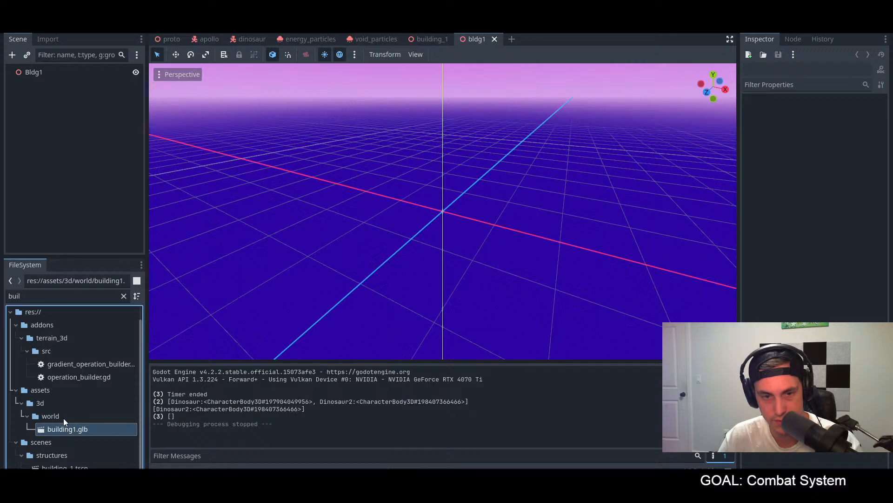
right_click(65, 428)
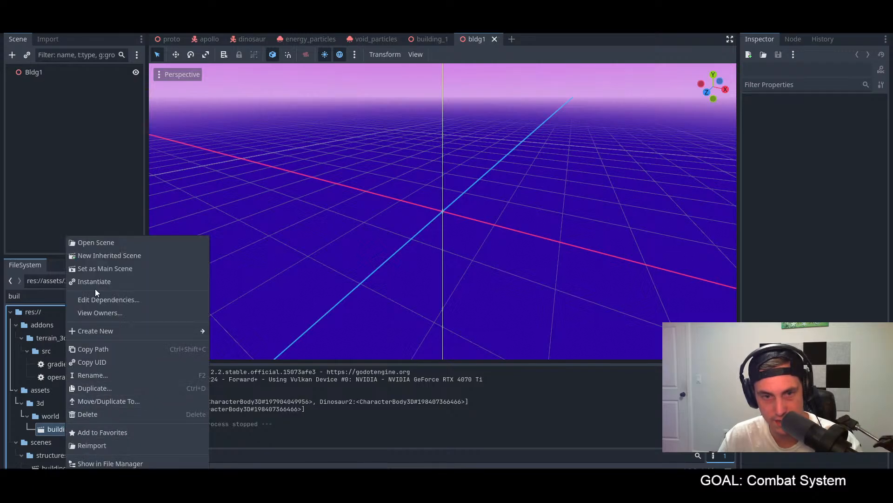
left_click(61, 192)
Step: Switch to Blender and open the recent file building1.blend
key("alt+Tab")
key("alt+Tab")
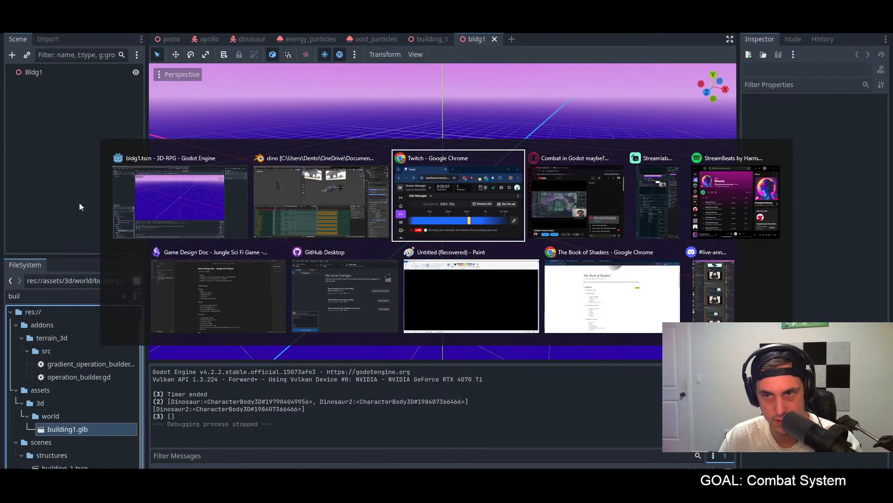
left_click(312, 180)
left_click(20, 18)
mouse_move(46, 46)
left_click(133, 45)
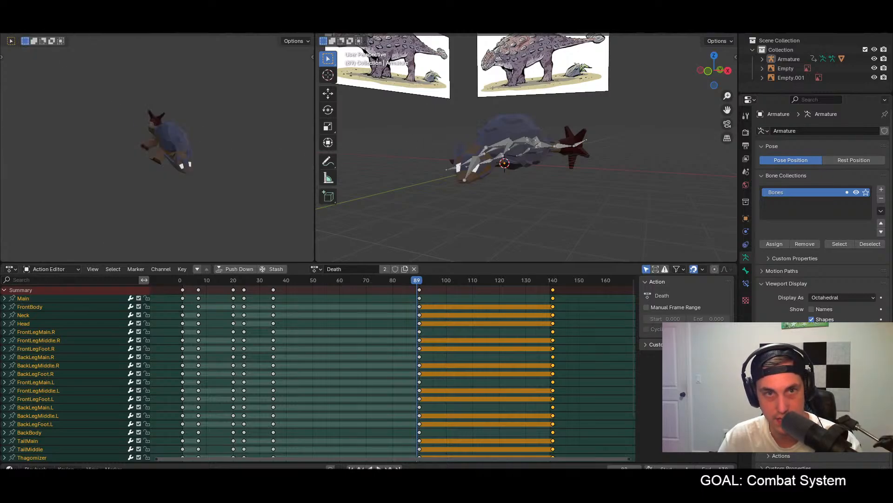
left_click(19, 19)
mouse_move(93, 48)
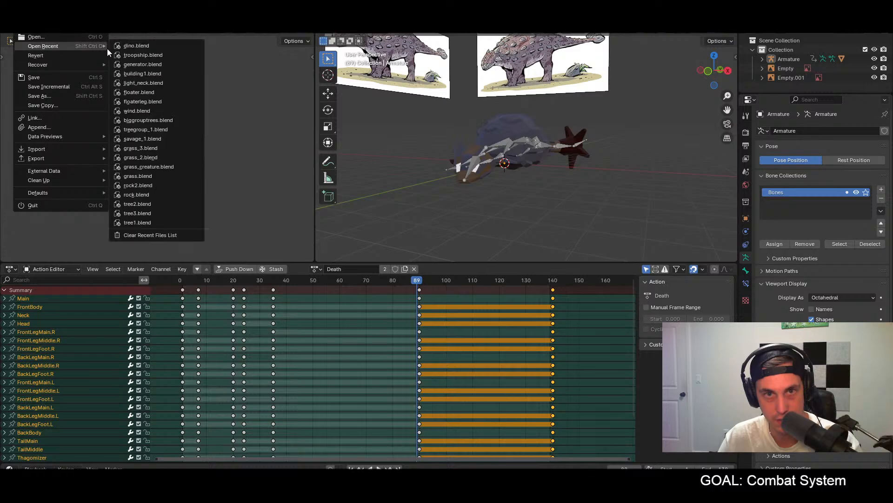
left_click(145, 74)
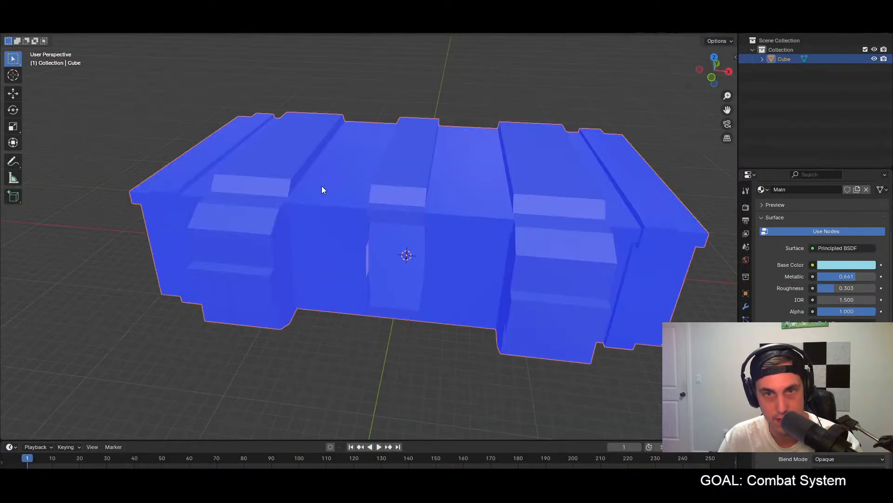
Step: Export the building as glTF 2.0 into the project's assets/3d/world folder, overwriting building1.glb
left_click(19, 18)
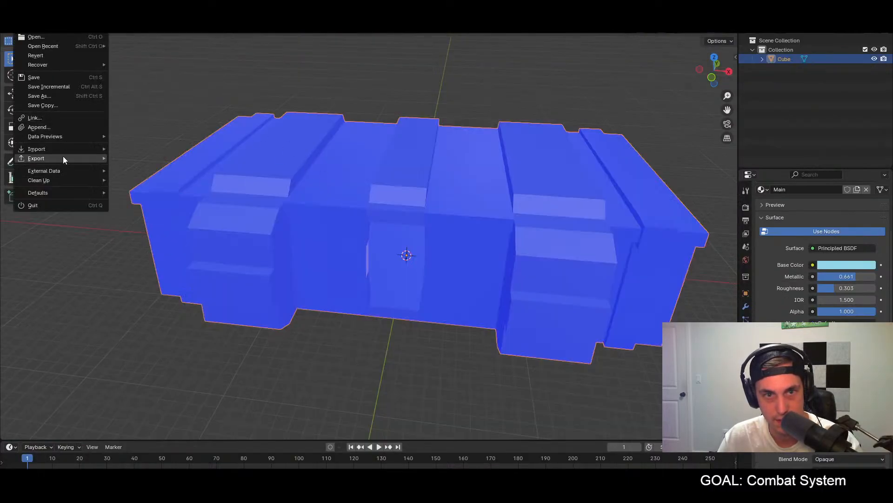
mouse_move(61, 148)
mouse_move(89, 158)
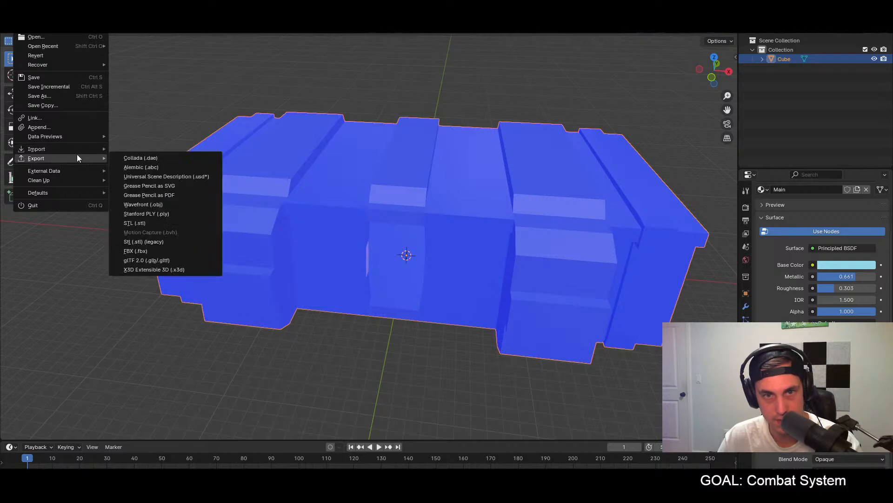
left_click(135, 260)
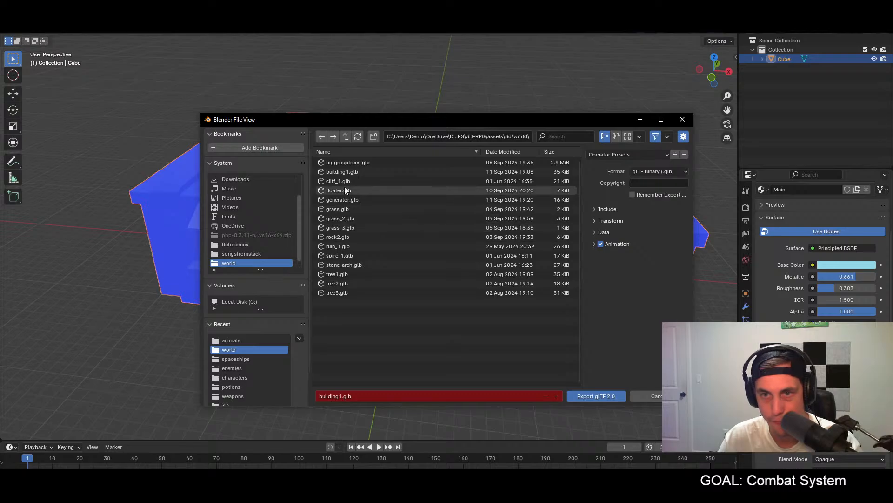
left_click(345, 136)
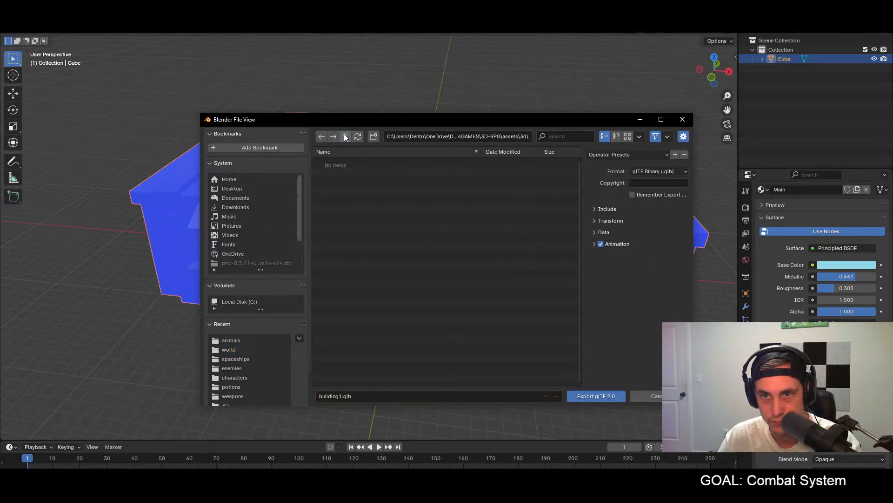
double_click(338, 227)
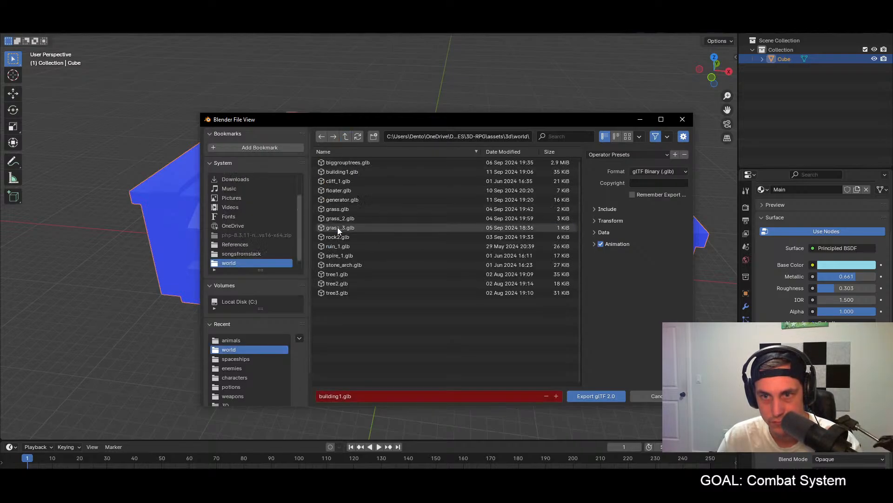
left_click(344, 136)
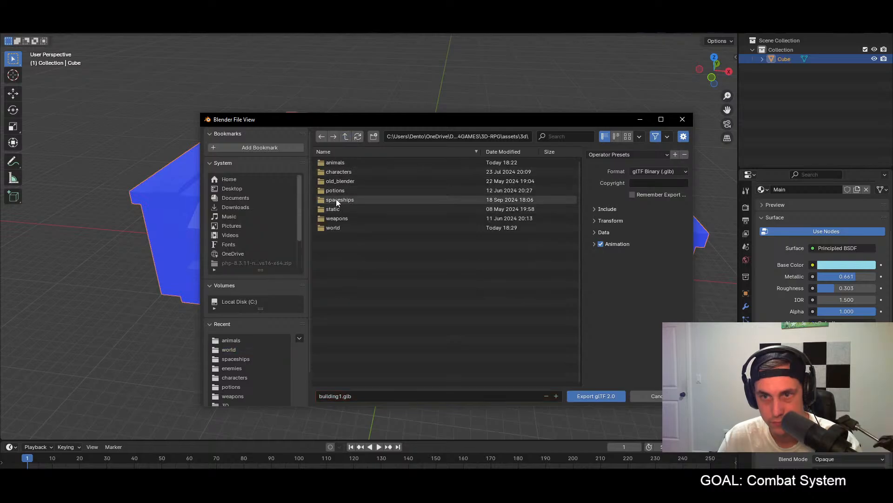
key("alt+Tab")
key("alt+Tab")
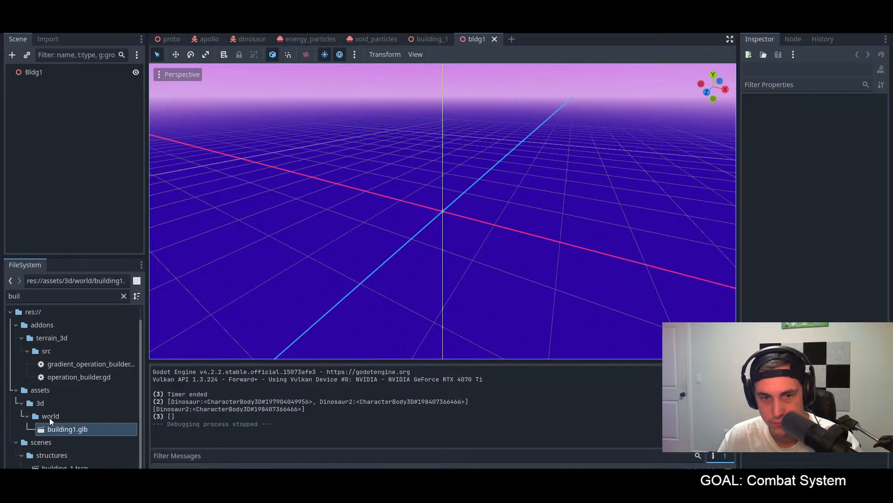
key("alt+Tab")
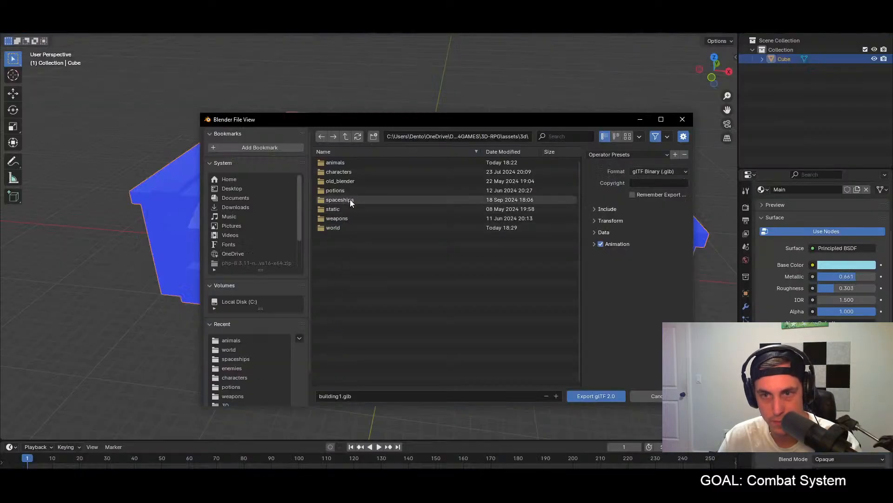
double_click(342, 225)
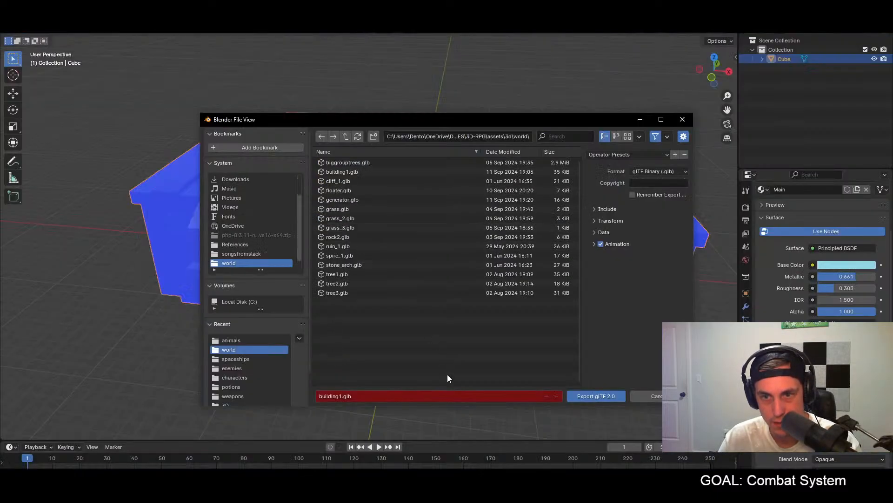
left_click(591, 398)
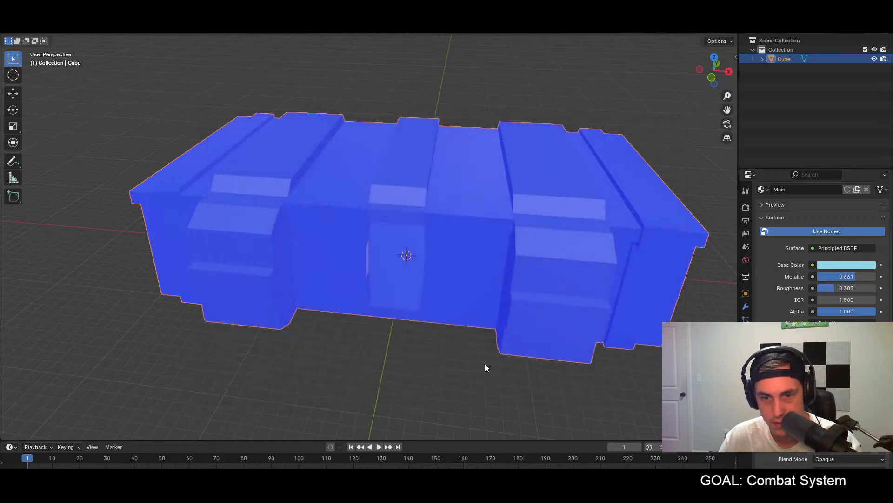
Step: Switch to Godot, open the advanced import settings of building1.glb and examine the model preview from the front
key("alt+Tab")
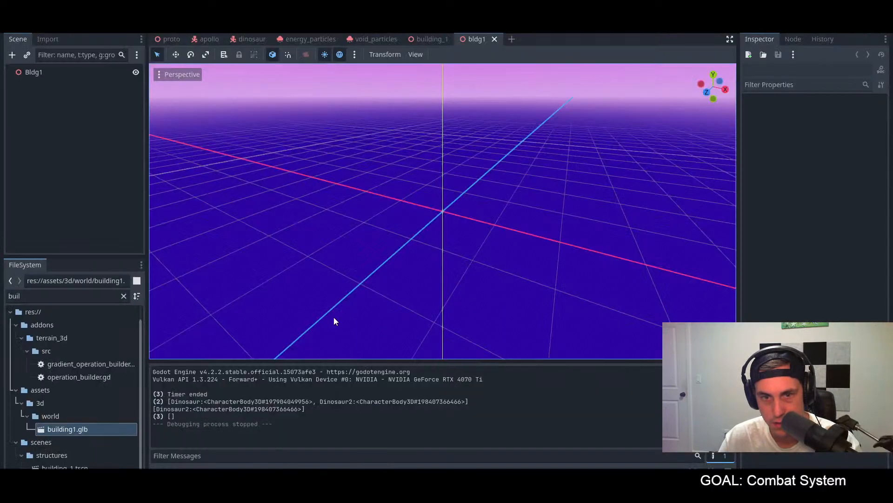
double_click(80, 433)
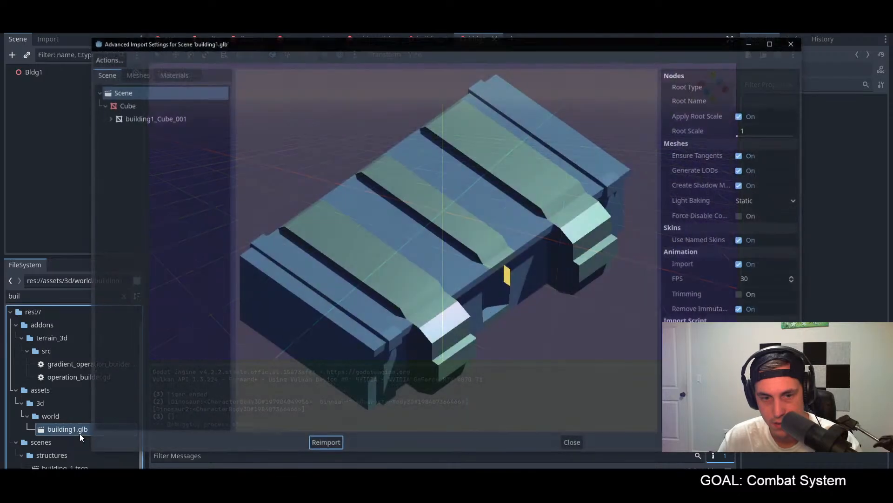
left_click_drag(439, 278, 404, 243)
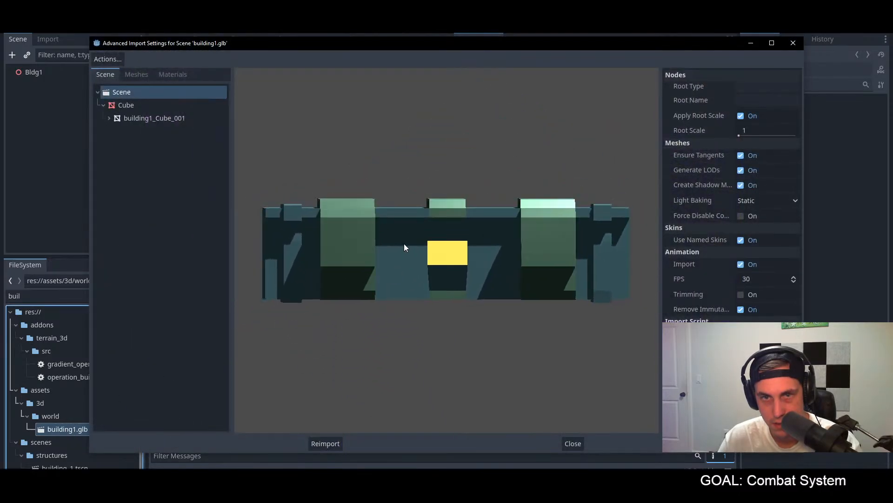
Step: Switch back to Blender and turn off the Face Orientation overlay in the viewport
key("alt+Tab")
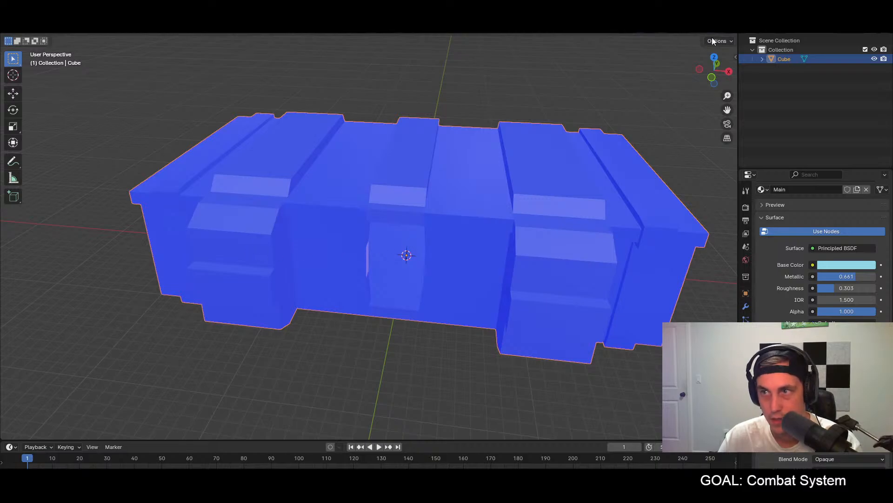
left_click(654, 35)
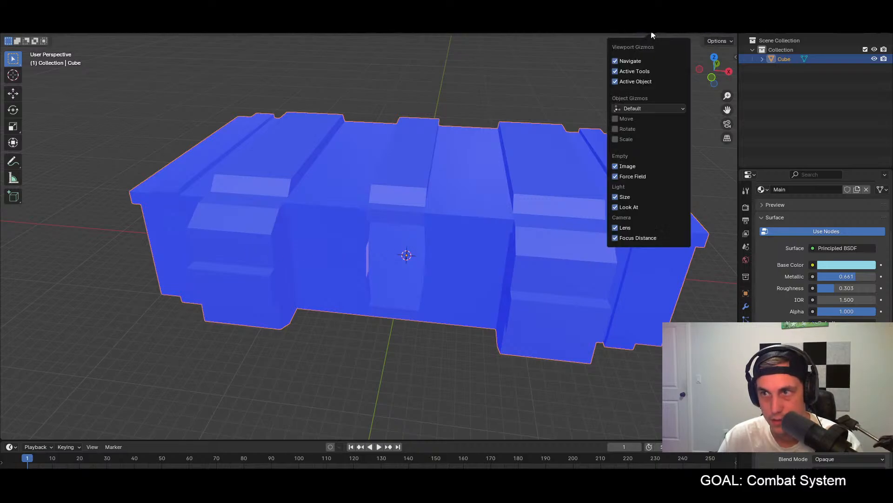
left_click(671, 36)
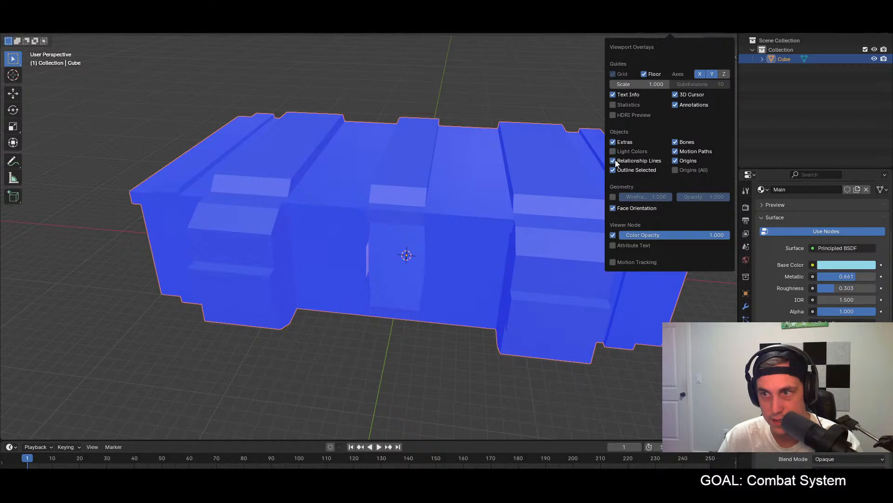
left_click(612, 208)
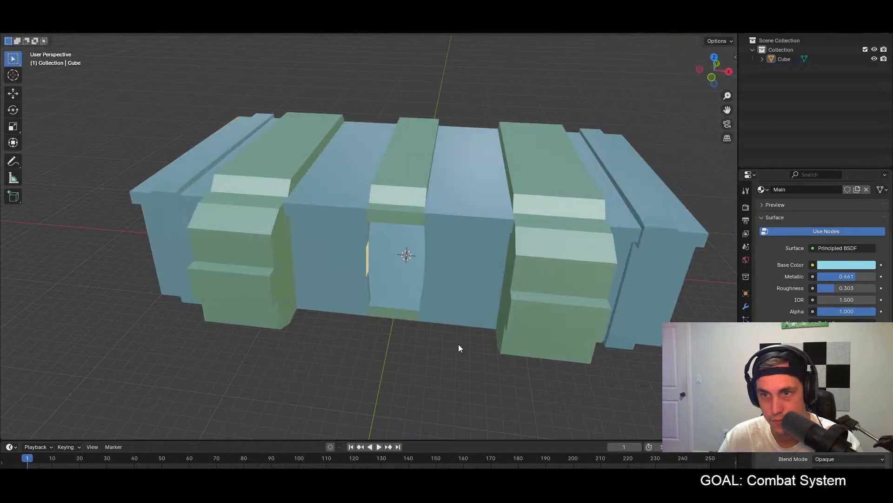
Step: Examine the building's doorway and the surface settings of the Accent2 material
middle_click_drag(458, 345, 434, 322)
scroll(351, 211, "up", 5)
scroll(351, 214, "up", 3)
middle_click_drag(351, 214, 446, 228)
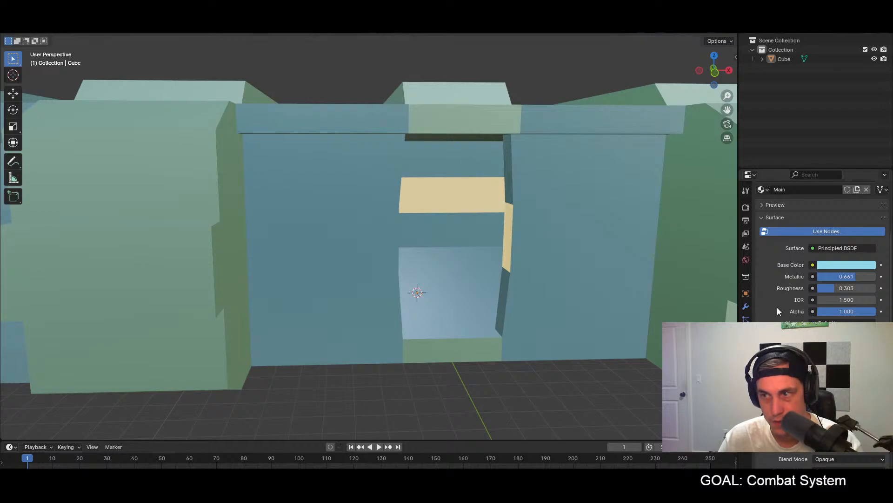
scroll(758, 307, "up", 4)
left_click(781, 227)
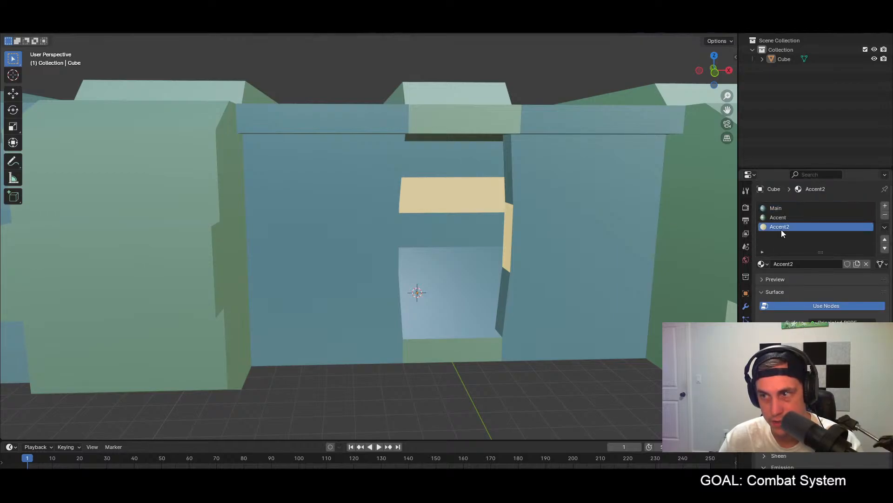
scroll(807, 320, "down", 2)
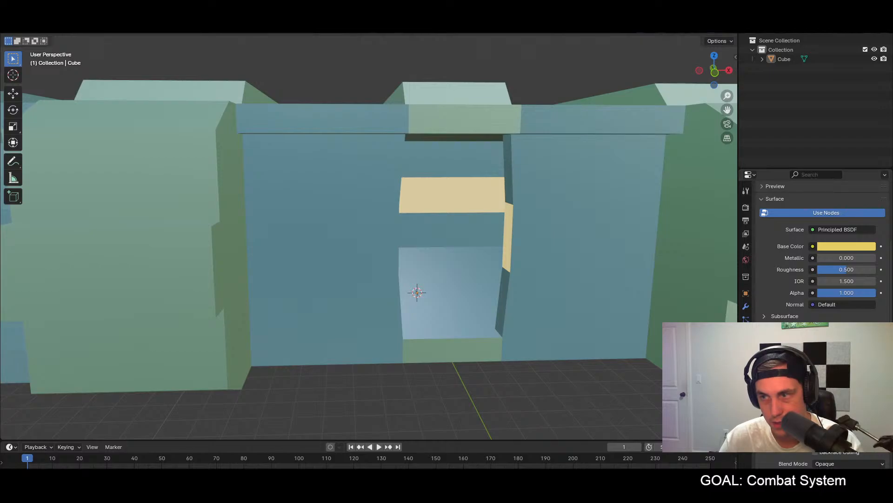
key("Return")
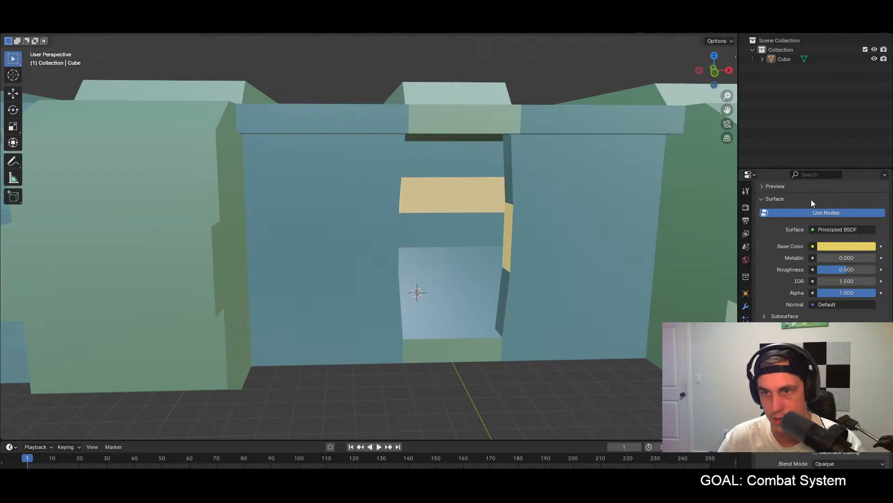
Step: Export the building again as glTF 2.0 and switch to Godot
left_click(21, 17)
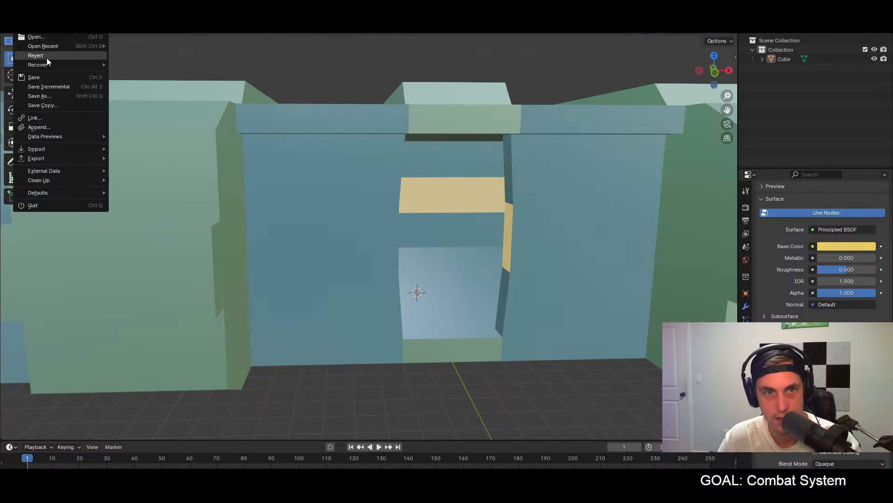
mouse_move(53, 159)
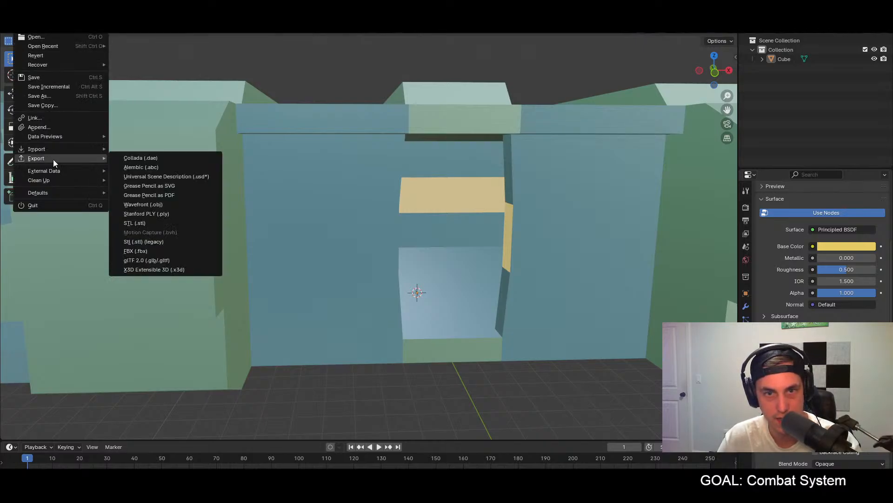
left_click(142, 260)
left_click(591, 400)
key("alt+Tab")
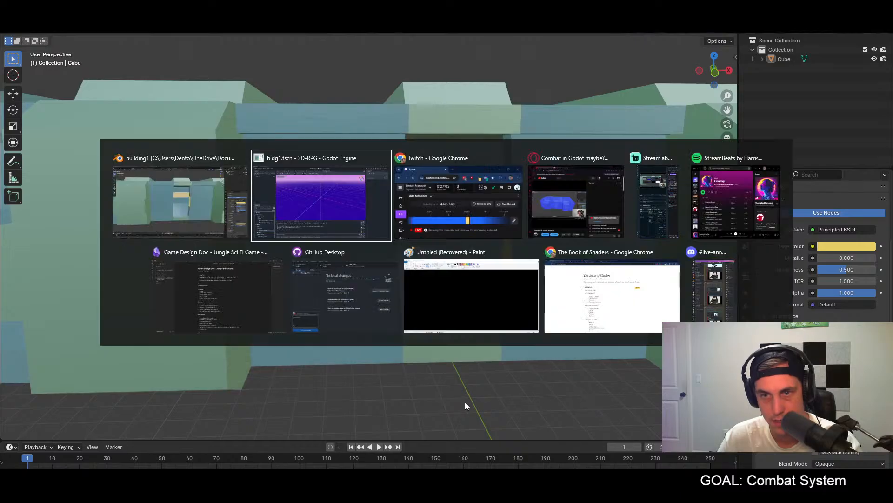
left_click(322, 440)
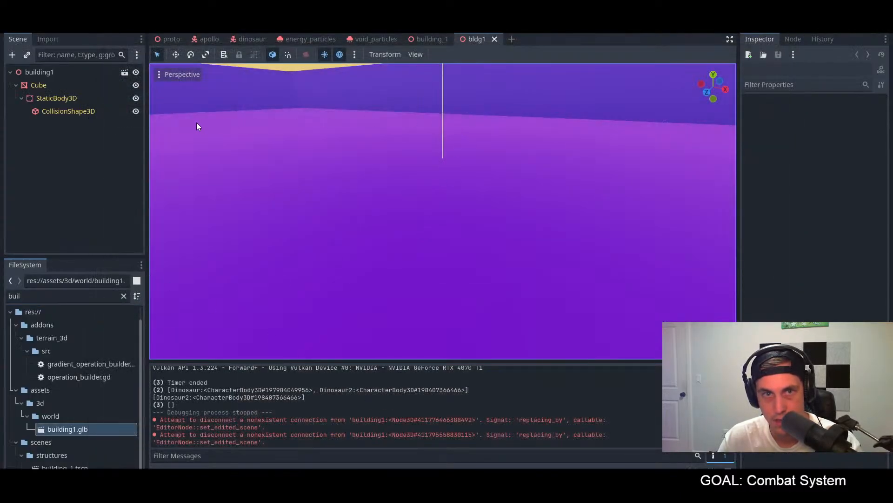
Step: Instantiate building1.glb in the bldg1 scene under the Bldg1 root node and save the scene
left_click(429, 39)
left_click(479, 39)
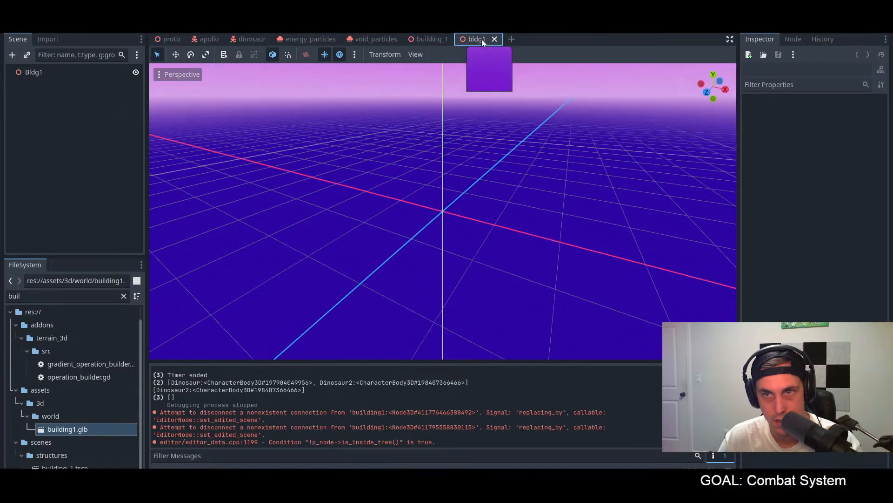
right_click(78, 426)
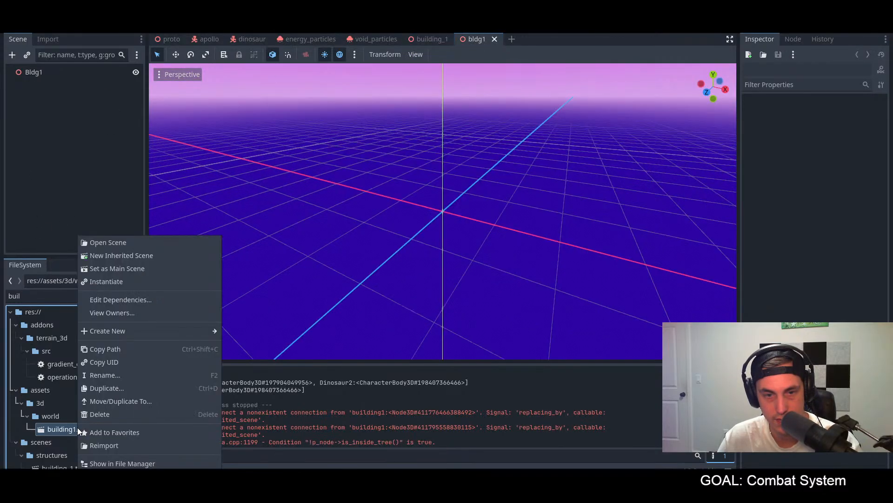
left_click(119, 281)
scroll(499, 214, "down", 18)
middle_click_drag(499, 213, 479, 225)
key("ctrl+s")
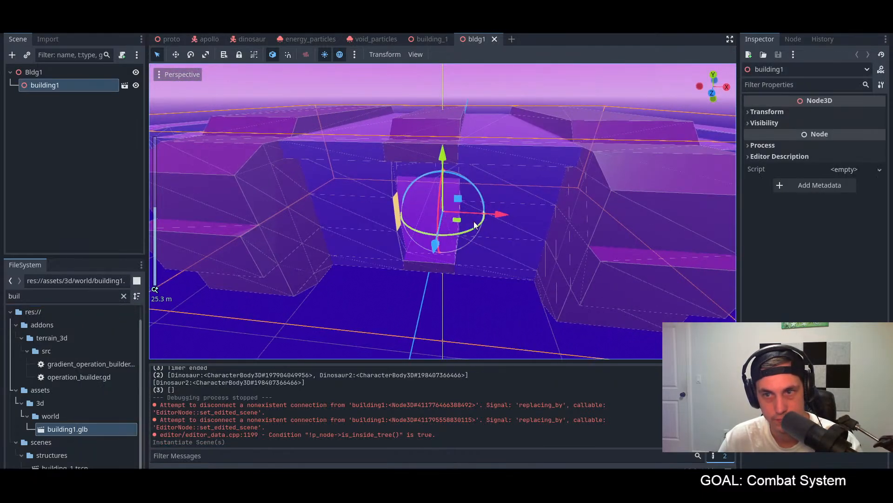
Step: Open the building_1 scene and inspect the building's doorway for comparison
left_click(432, 39)
scroll(432, 199, "up", 5)
middle_click_drag(432, 193, 451, 193)
scroll(451, 193, "down", 8)
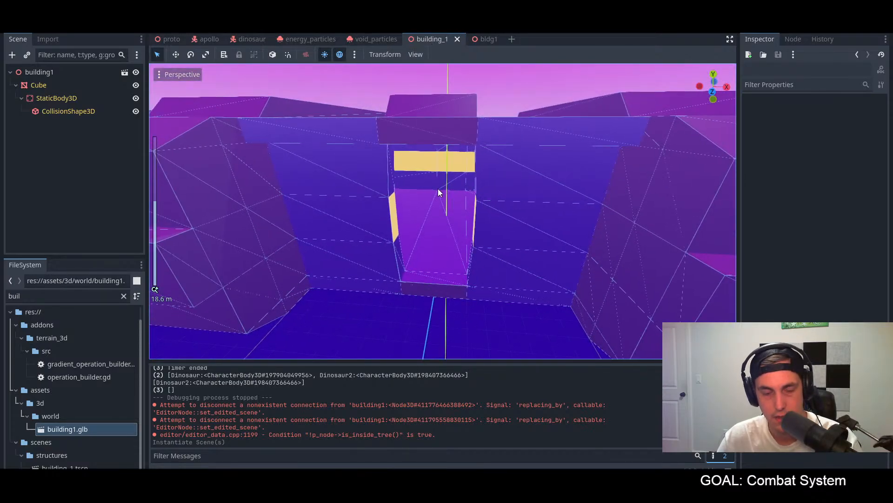
Step: Run the game, take the character through the jungle into the building to check its interior, and stop the game
key("F5")
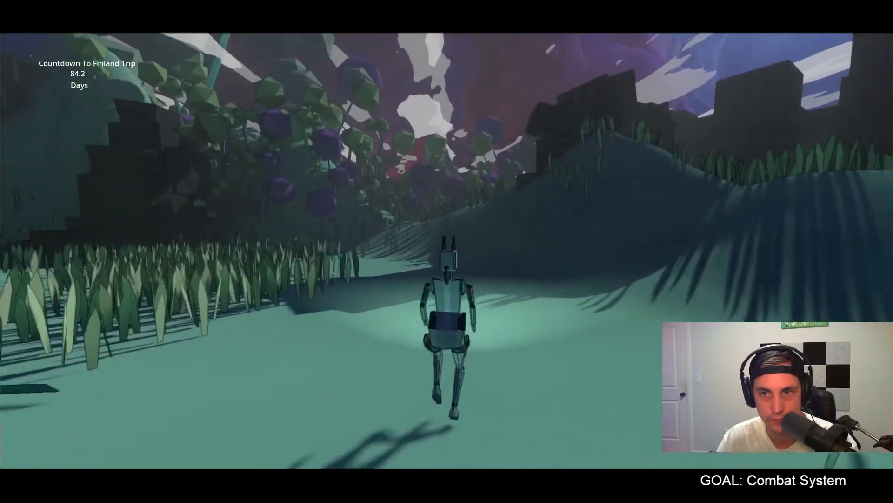
key("w")
key("space")
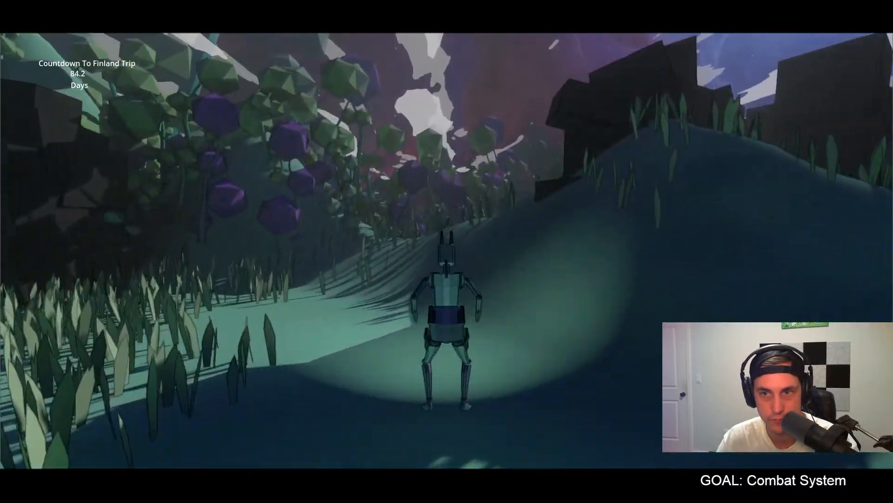
key("w")
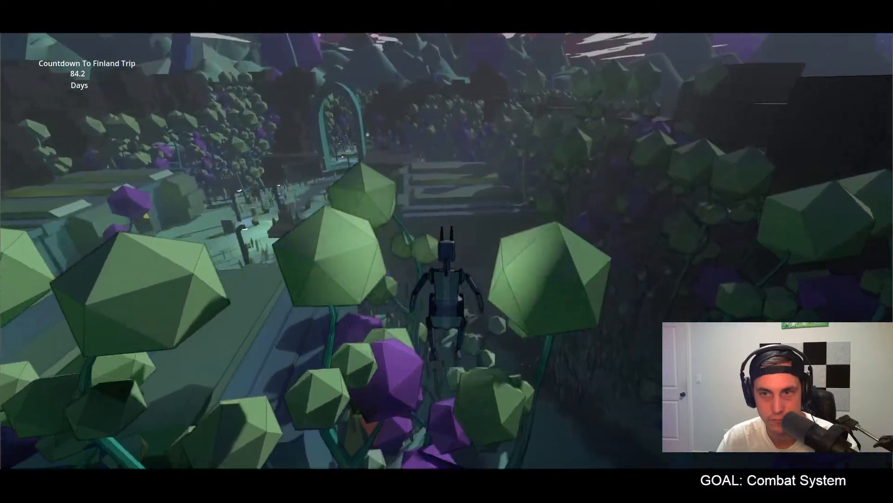
key("w")
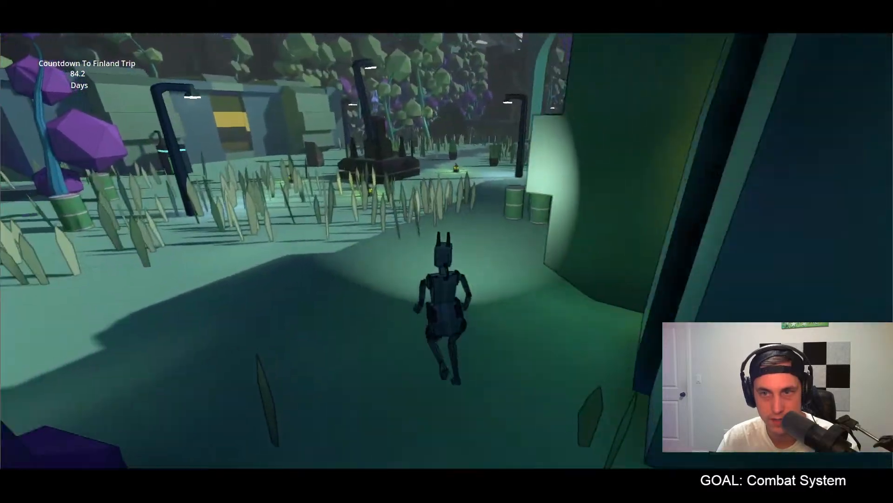
key("w")
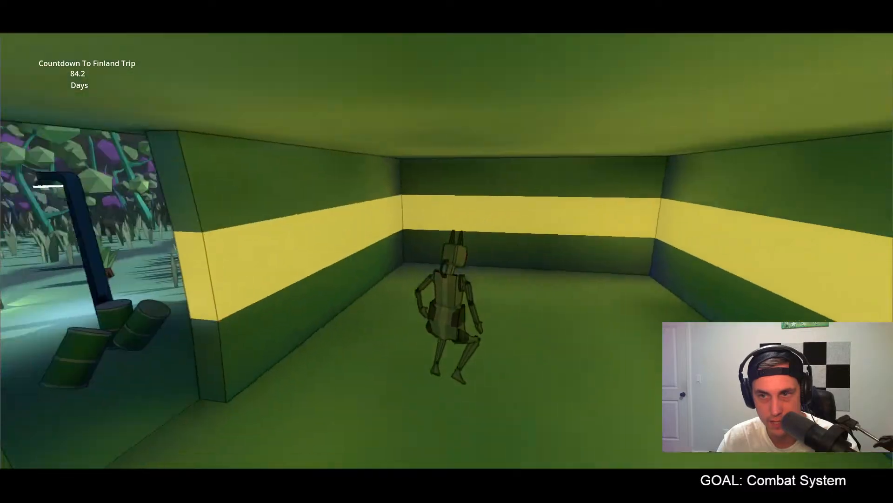
key("s")
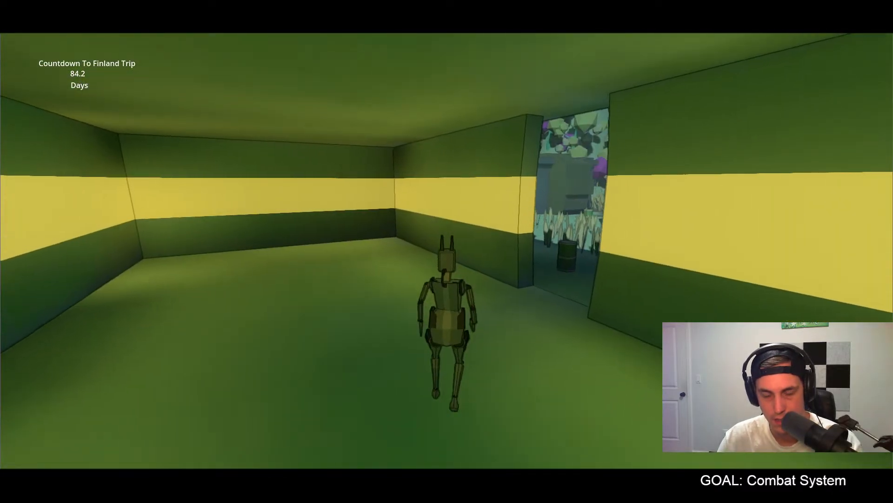
key("Escape")
key("ctrl+s")
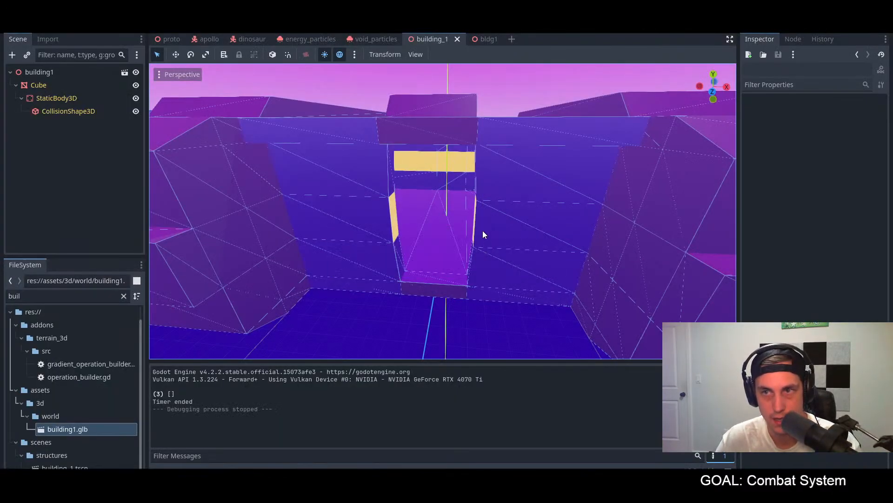
Step: In the bldg1 scene, enable Editable Children on the building1 node
left_click(482, 41)
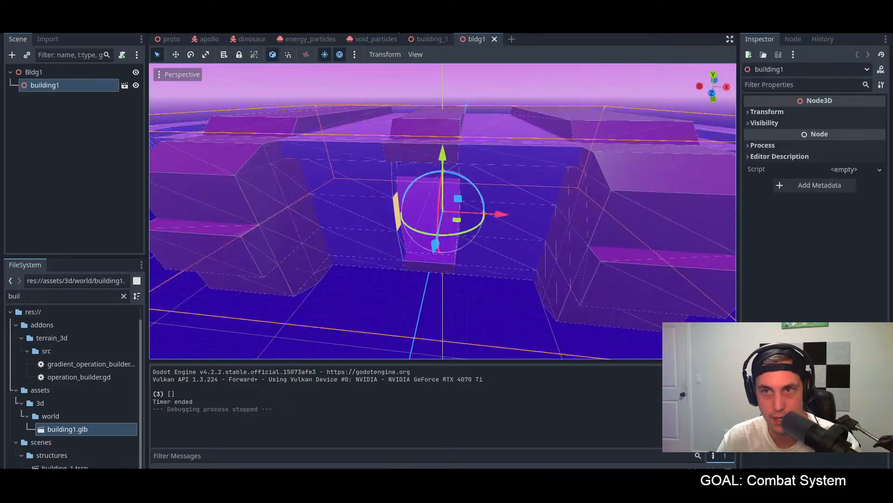
right_click(54, 88)
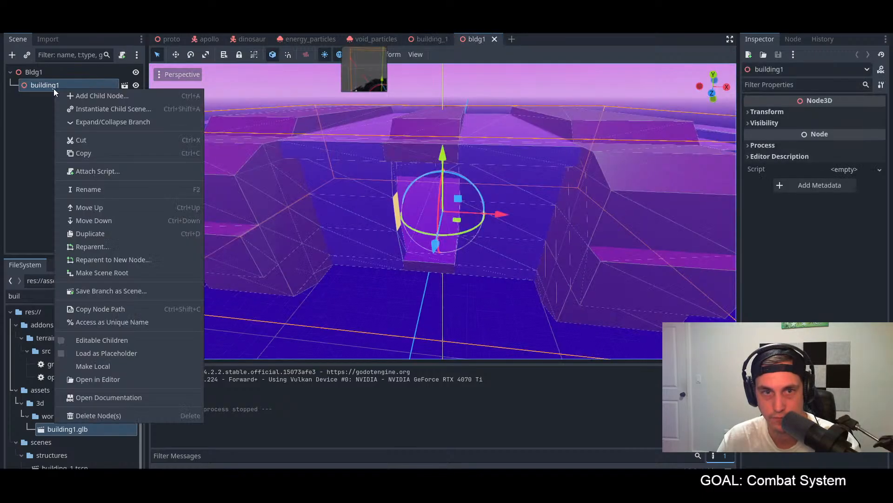
left_click(113, 344)
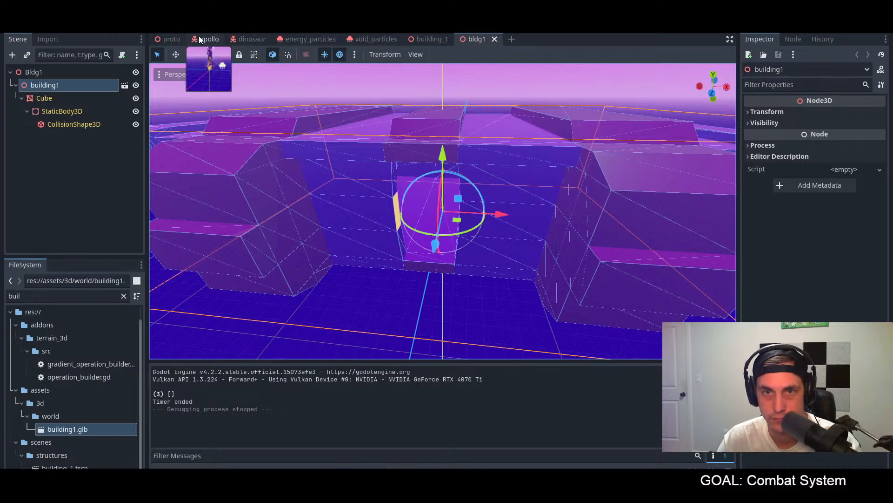
Step: Open the proto scene, expand the MainObjects group and select its building1 node
left_click(170, 39)
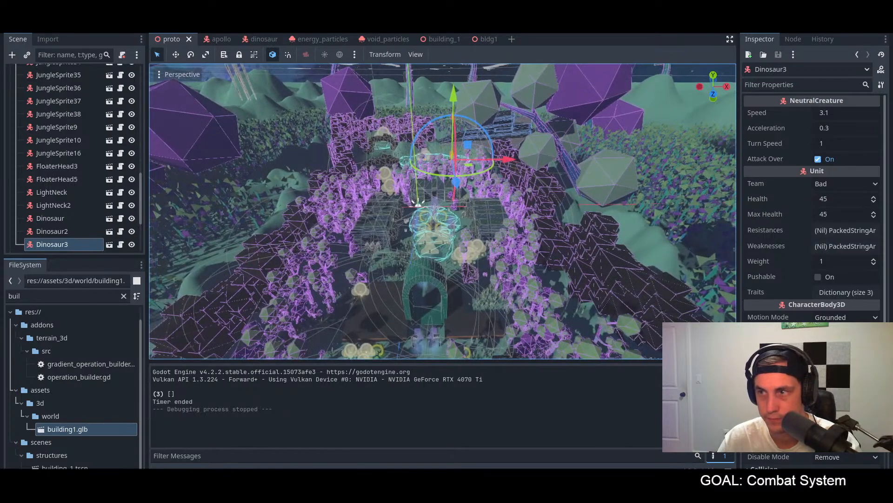
scroll(812, 209, "down", 3)
left_click(765, 406)
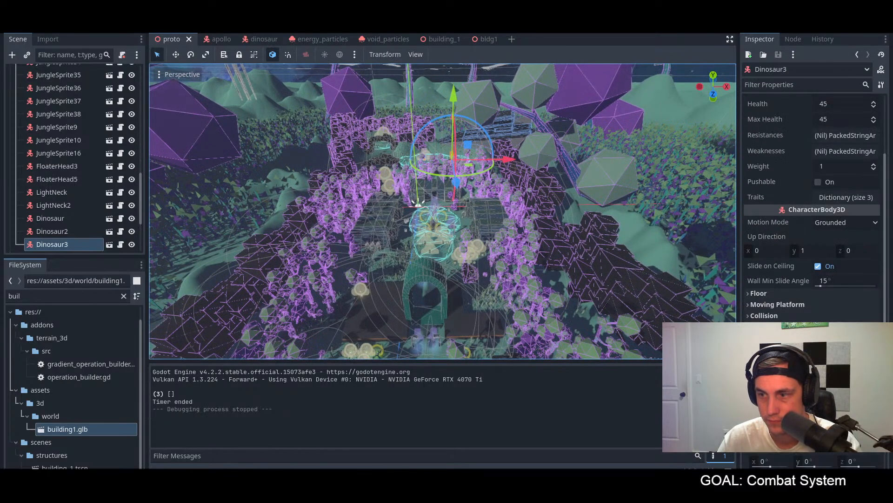
scroll(812, 210, "down", 2)
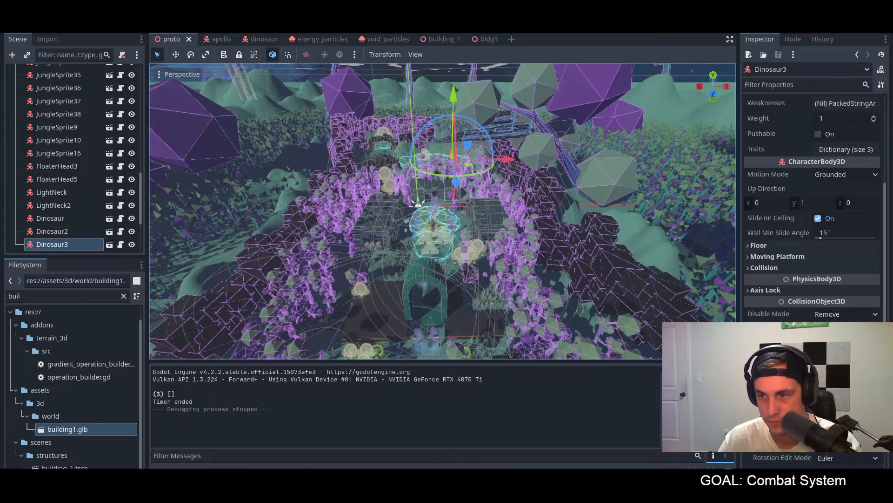
scroll(43, 236, "down", 5)
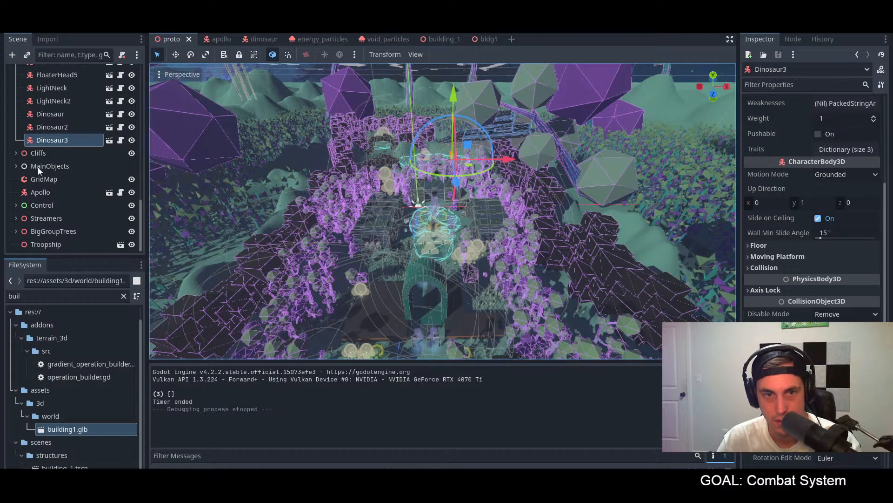
left_click(16, 166)
scroll(89, 194, "down", 8)
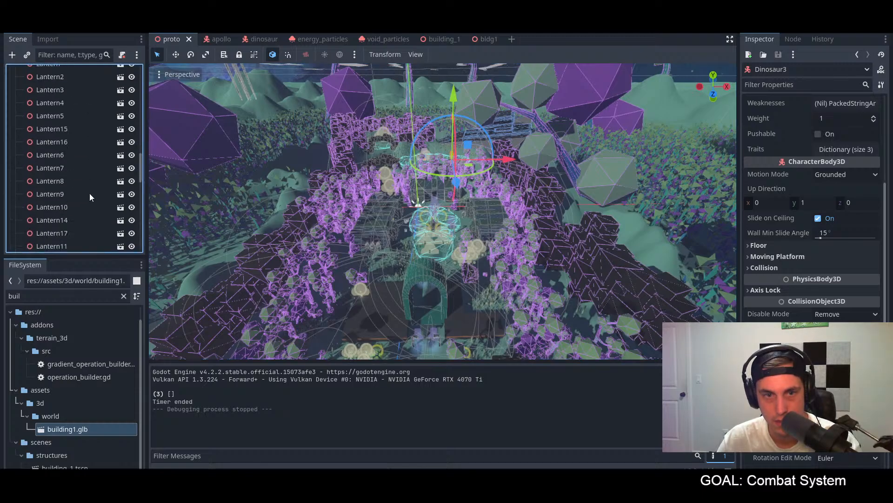
scroll(90, 194, "down", 3)
scroll(72, 166, "up", 1)
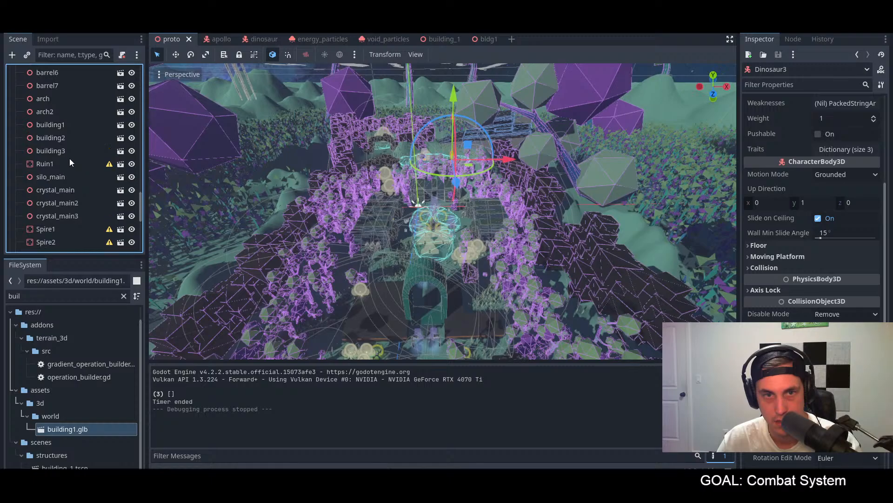
left_click(66, 126)
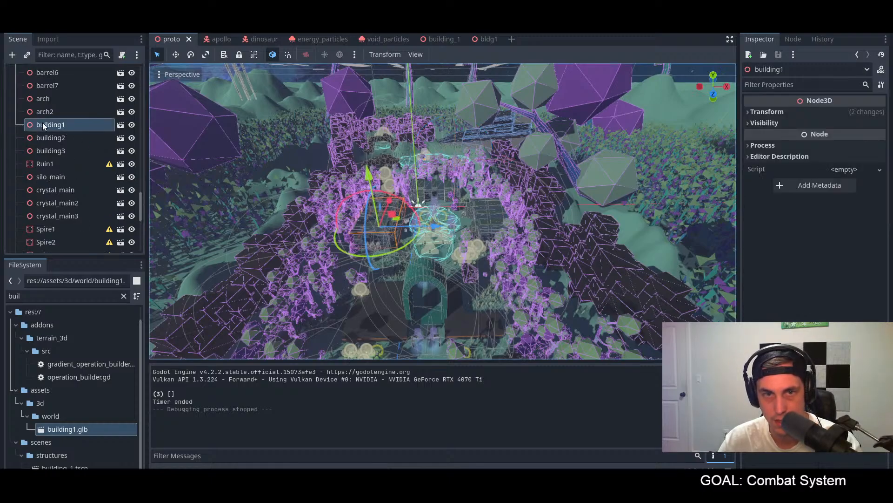
Step: Copy the position value of the building1 node and delete that node from the proto scene
left_click(783, 111)
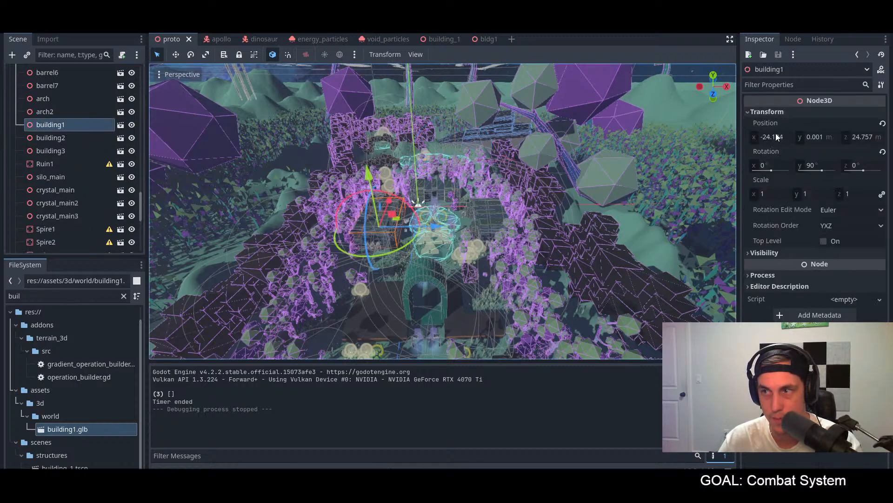
right_click(784, 122)
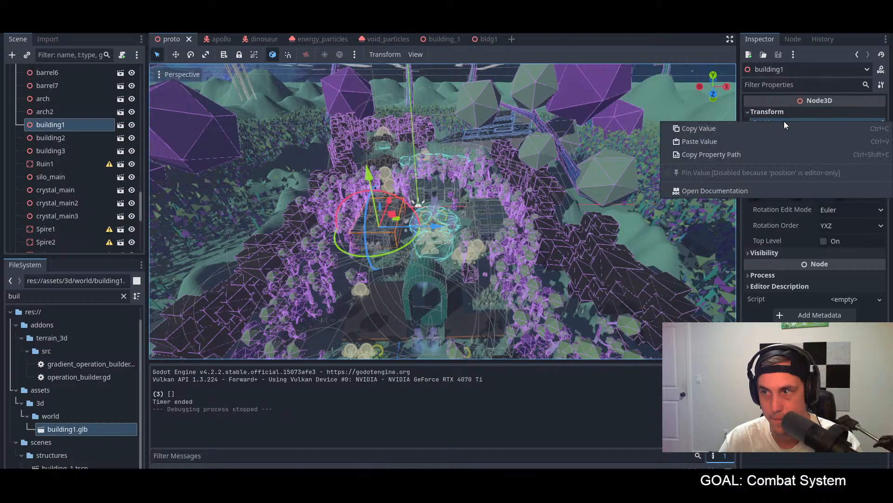
left_click(724, 127)
scroll(409, 230, "up", 3)
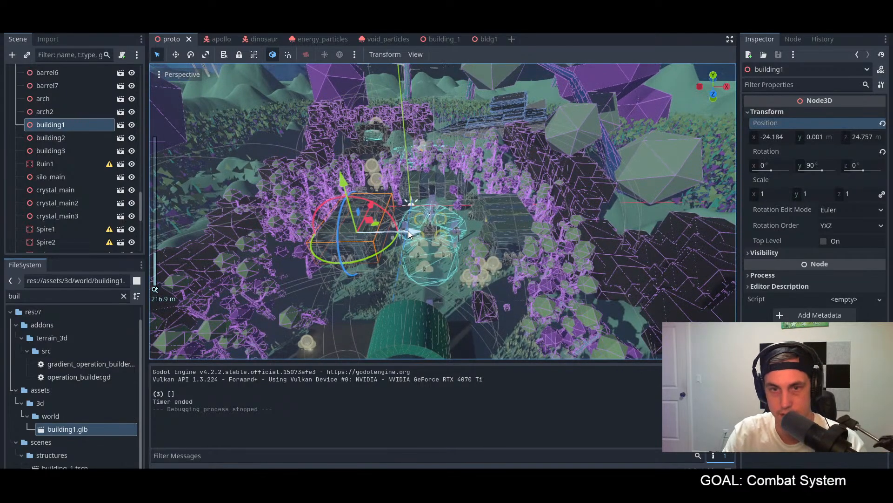
key("Delete")
left_click(438, 259)
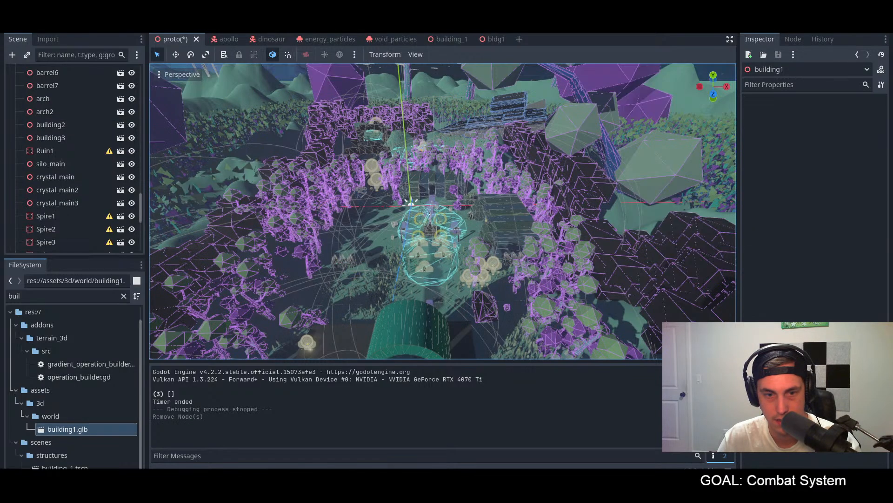
Step: Filter the project files by "bld" and place an instance of bldg1.tscn in the proto level
left_click_drag(30, 296, 13, 297)
type("ld")
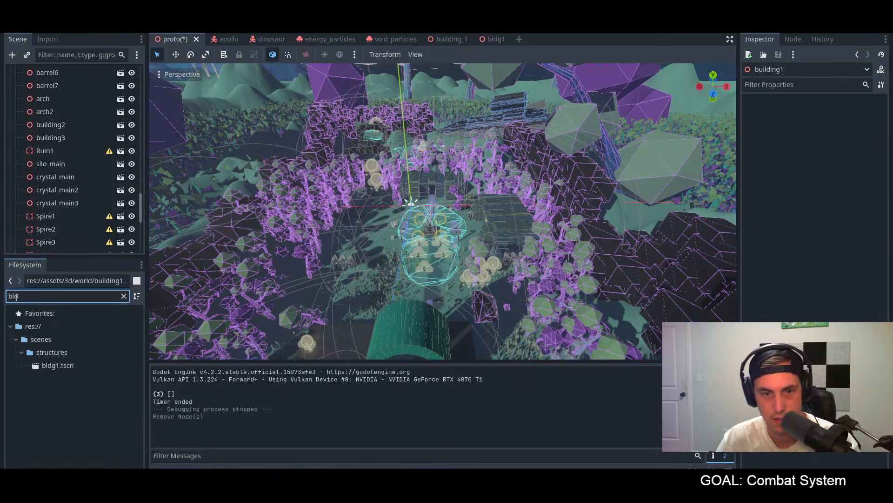
left_click_drag(59, 364, 461, 241)
scroll(59, 228, "down", 8)
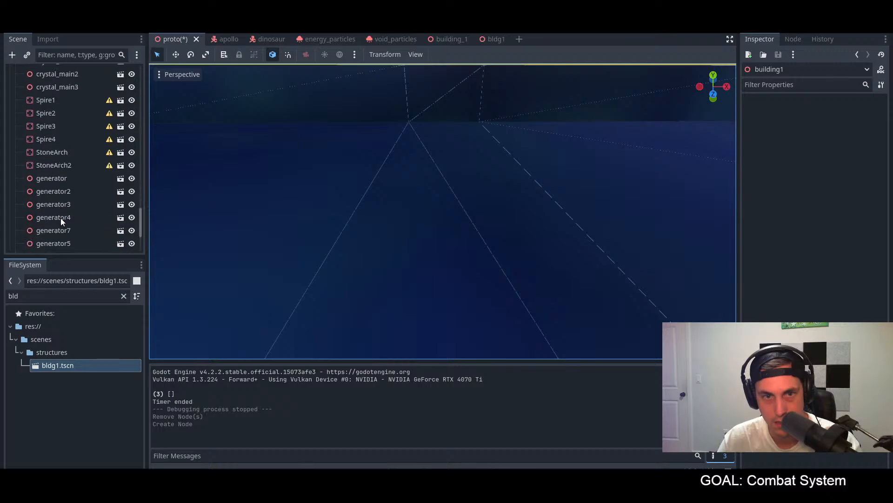
Step: Paste the copied position into the Bldg1 node's transform and set its Y rotation to 90 degrees
left_click(93, 244)
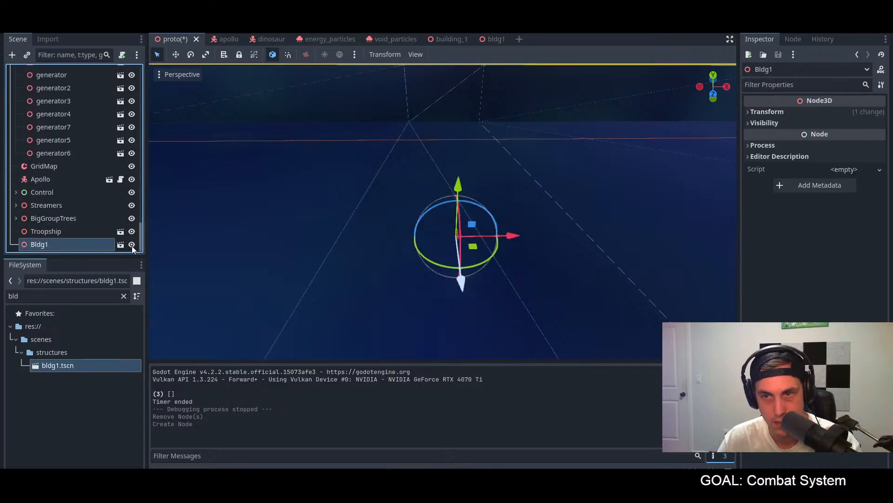
left_click(768, 111)
right_click(776, 123)
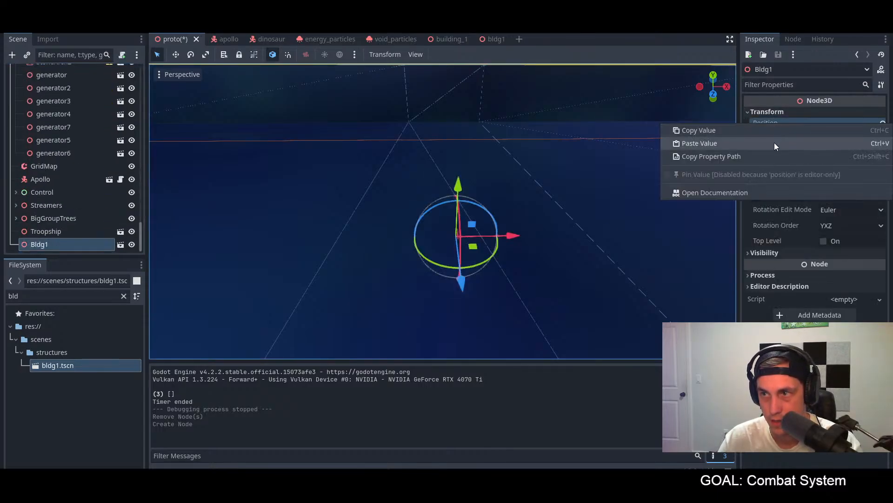
left_click(749, 143)
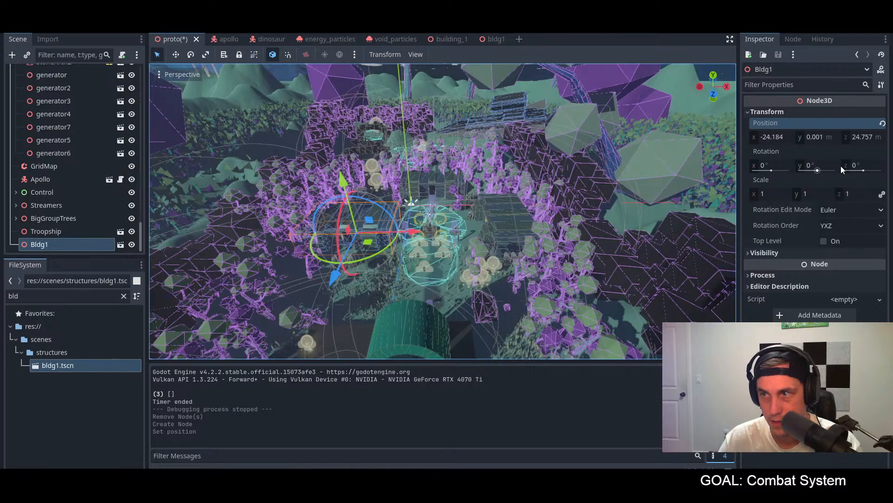
left_click(826, 166)
type("90")
key("Return")
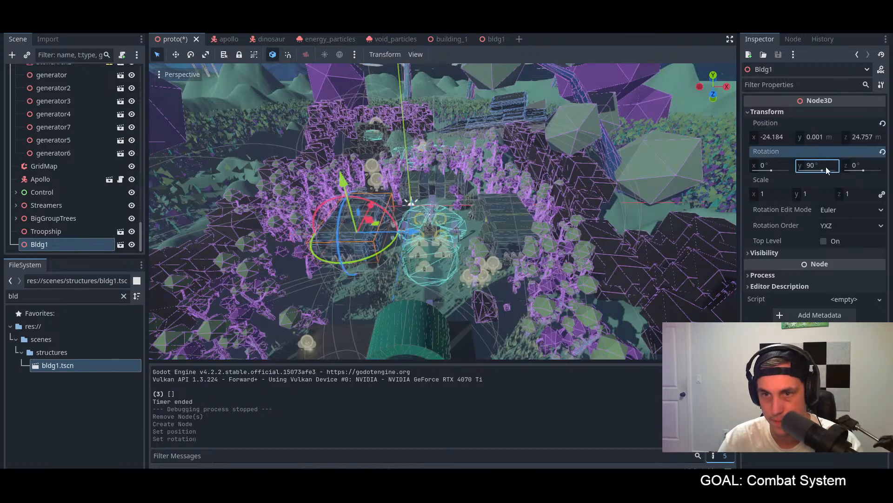
Step: Save the proto scene and move the Bldg1 node into the MainObjects group, directly above building2
scroll(433, 251, "up", 10)
scroll(332, 213, "down", 3)
middle_click_drag(332, 213, 449, 218, "shift")
scroll(429, 213, "down", 10)
scroll(497, 213, "down", 5)
key("ctrl+s")
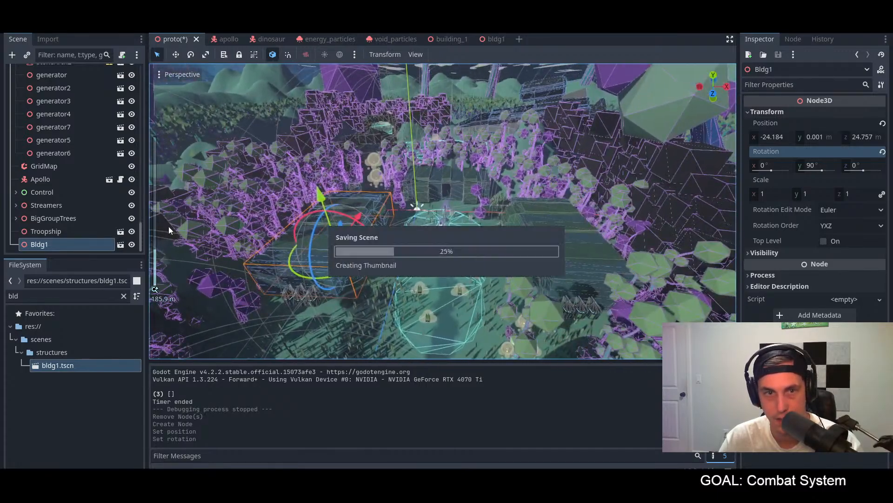
left_click_drag(47, 244, 56, 89)
Step: Copy the position value of the building2 node
left_click(58, 104)
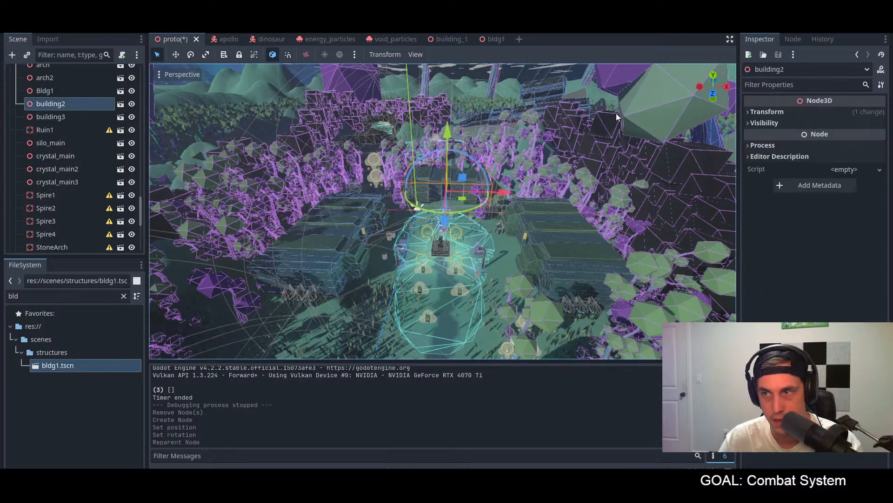
left_click(780, 111)
right_click(813, 122)
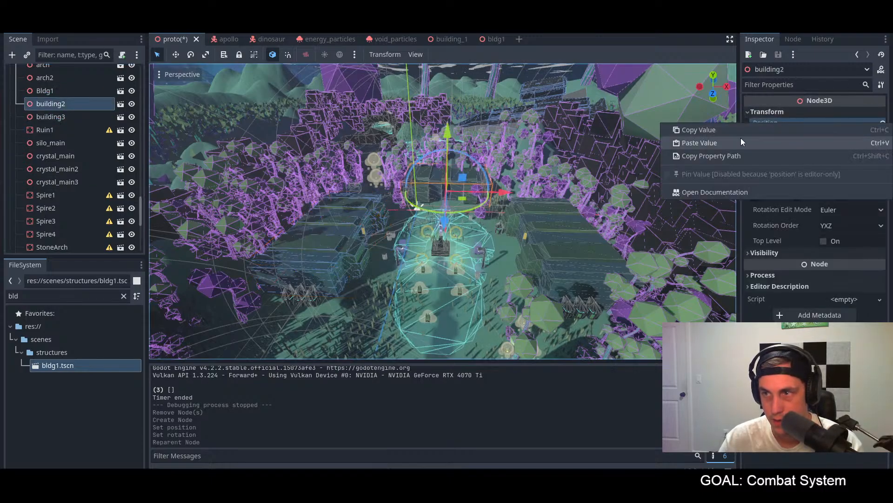
left_click(730, 130)
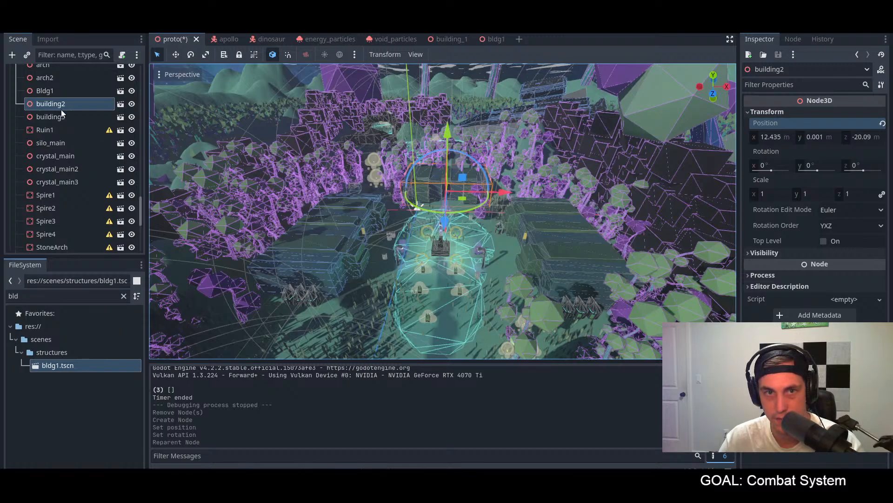
Step: Duplicate the Bldg1 node twice and paste building2's copied position into the first duplicate, Bldg2
left_click(57, 96)
key("ctrl+d")
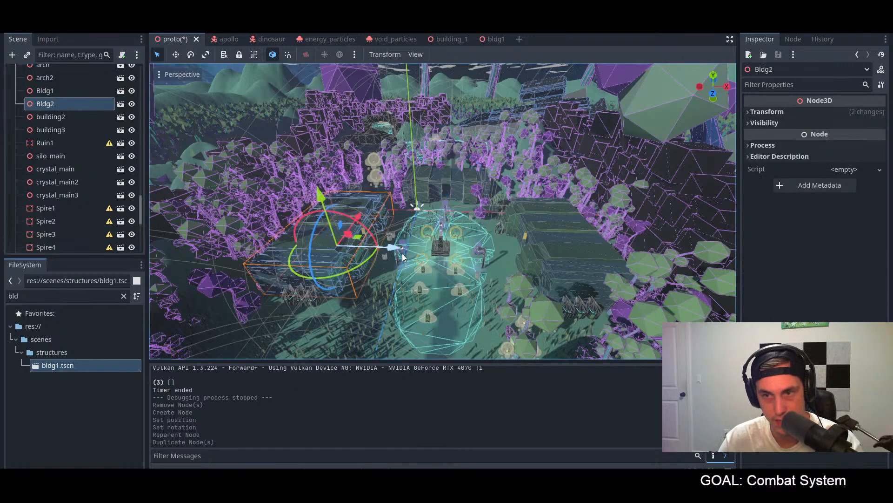
left_click(769, 111)
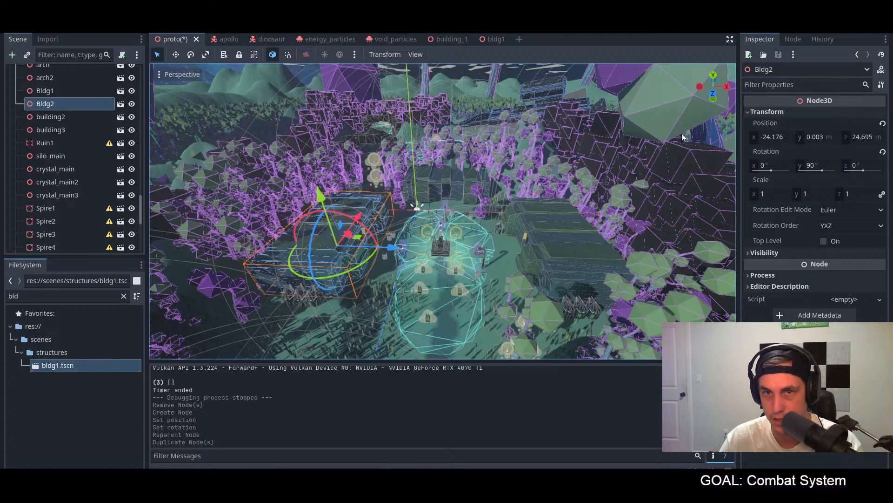
left_click(50, 105)
key("ctrl+d")
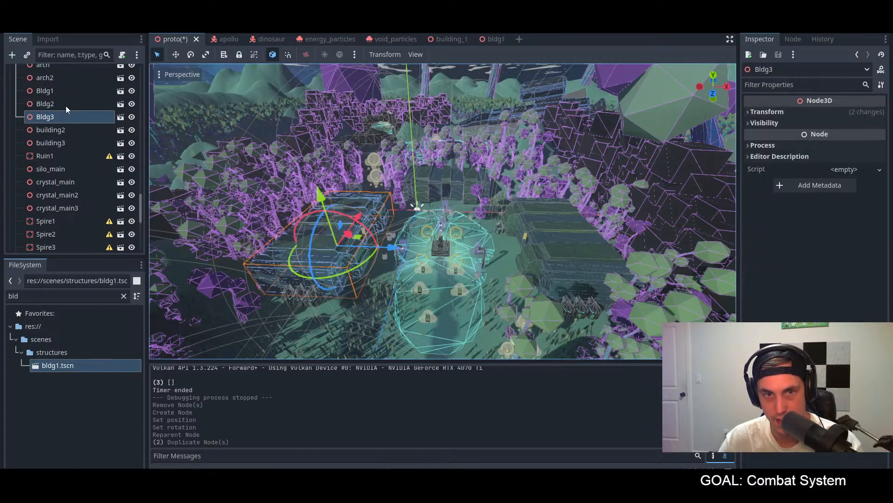
right_click(787, 125)
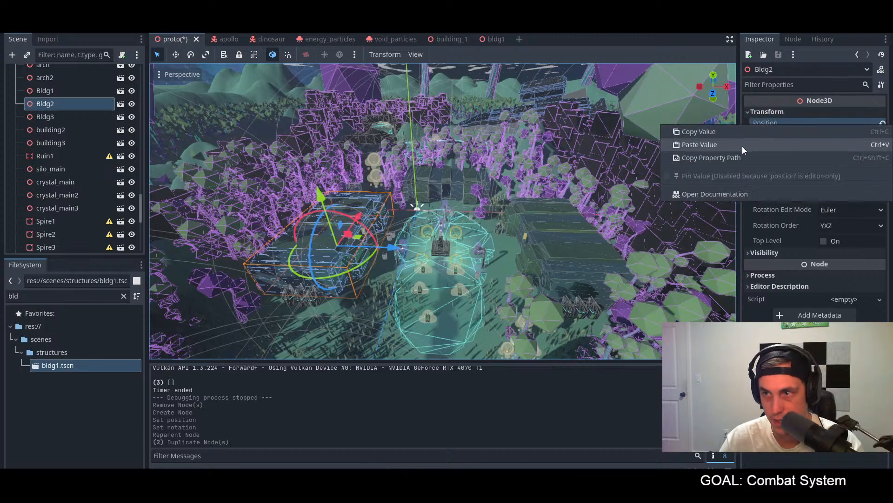
left_click(739, 147)
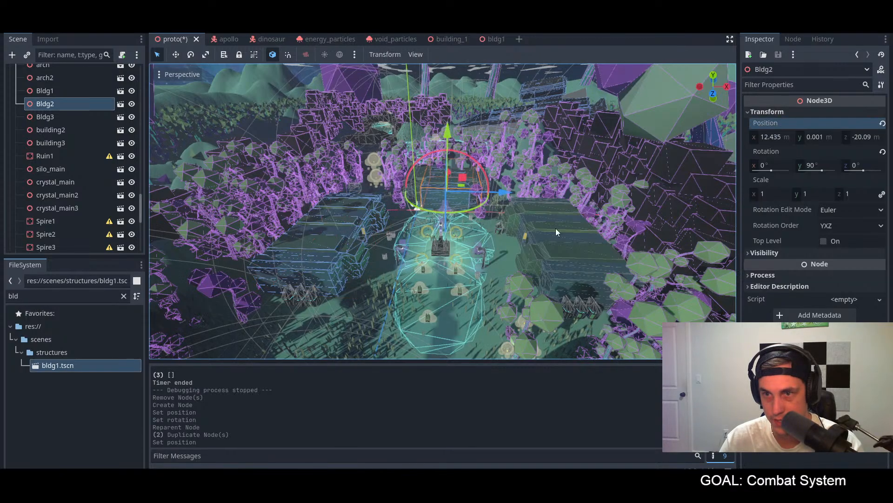
Step: Copy the position value of the building3 node and paste it into the Bldg3 node
left_click(57, 142)
left_click(780, 112)
right_click(781, 124)
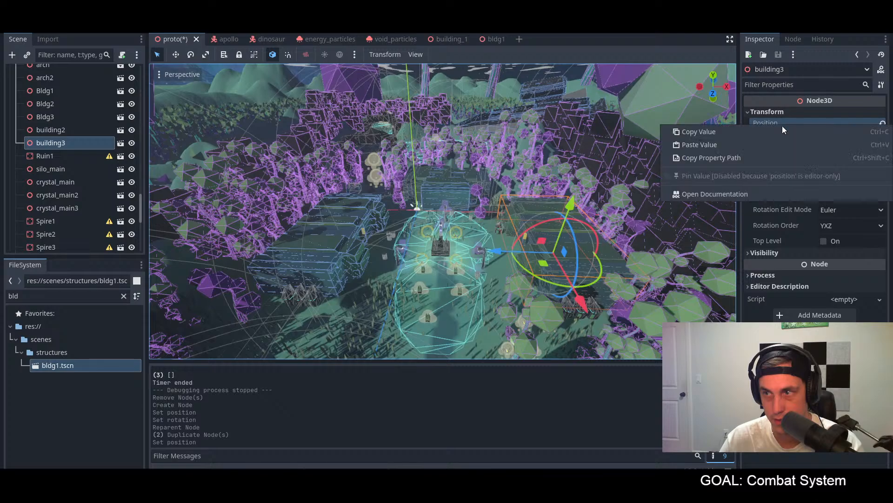
left_click(725, 132)
left_click(45, 116)
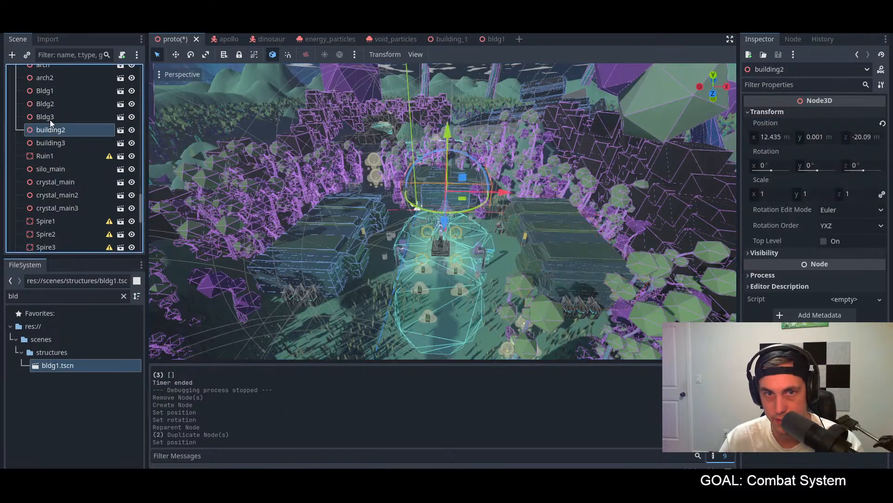
left_click(770, 113)
right_click(803, 125)
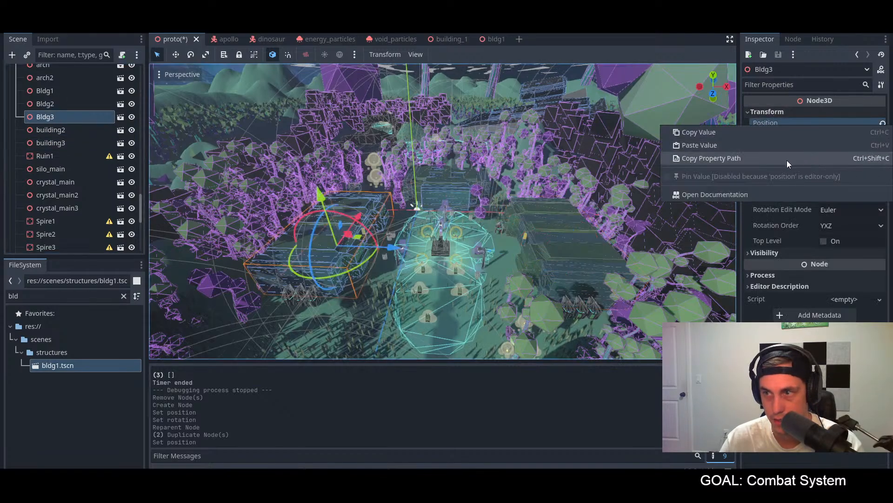
left_click(727, 147)
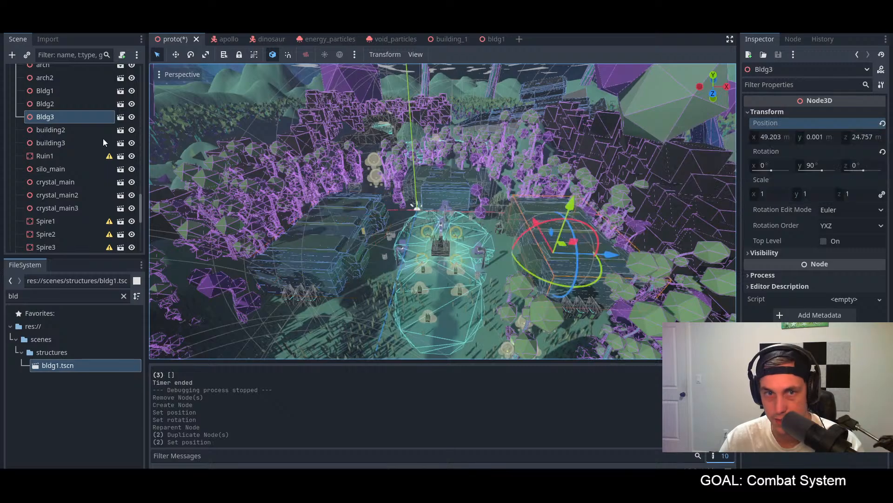
Step: Delete the old building2 and building3 nodes from the proto scene
left_click(77, 140)
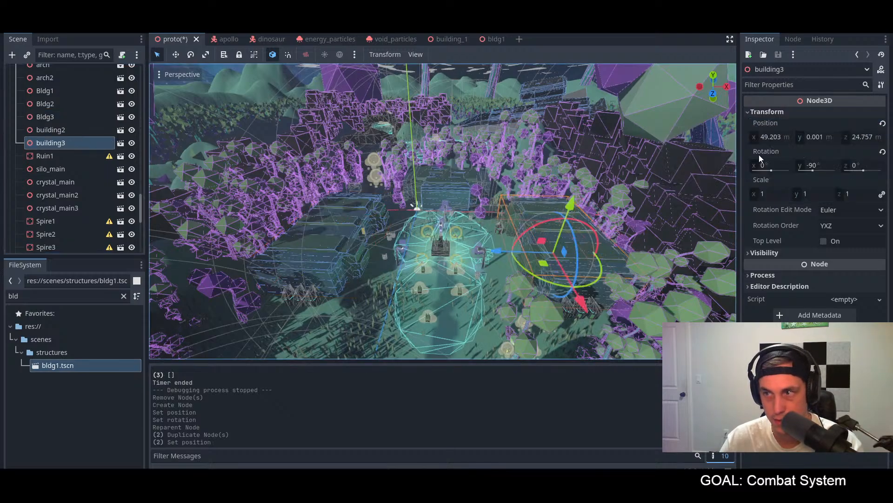
left_click(63, 130)
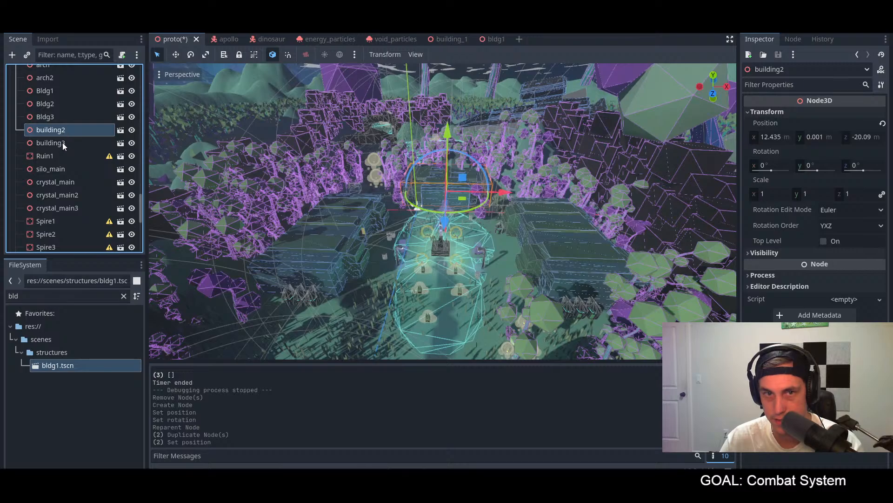
left_click(63, 145, "ctrl")
right_click(63, 132)
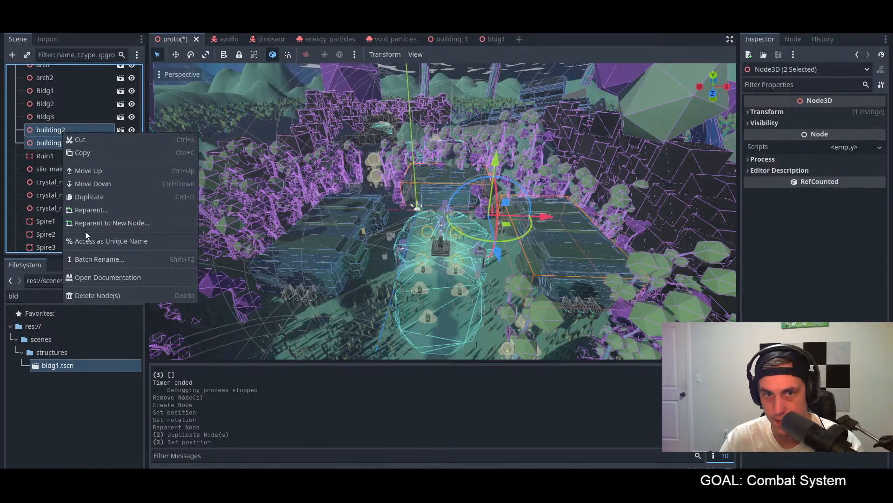
left_click(111, 296)
left_click(431, 259)
Step: Set the Y rotation of the Bldg3 node to -90 degrees
left_click(69, 119)
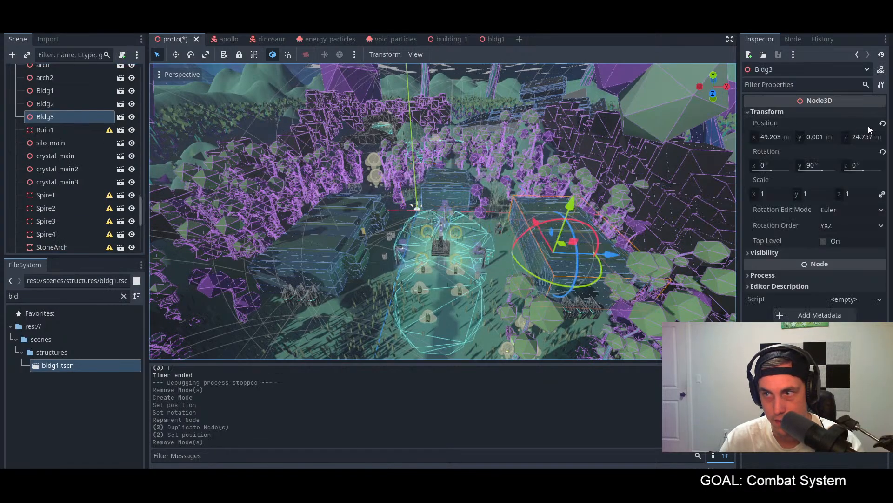
left_click(820, 164)
type("-90")
key("Return")
Step: Reset the Bldg2 node's Y rotation to 0 degrees and save the proto scene
left_click(68, 106)
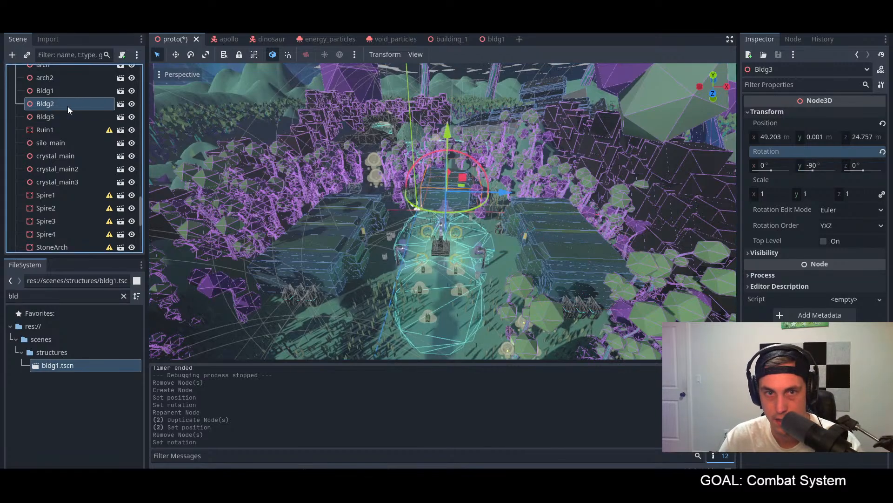
left_click(814, 167)
key("ctrl+s")
scroll(558, 196, "up", 5)
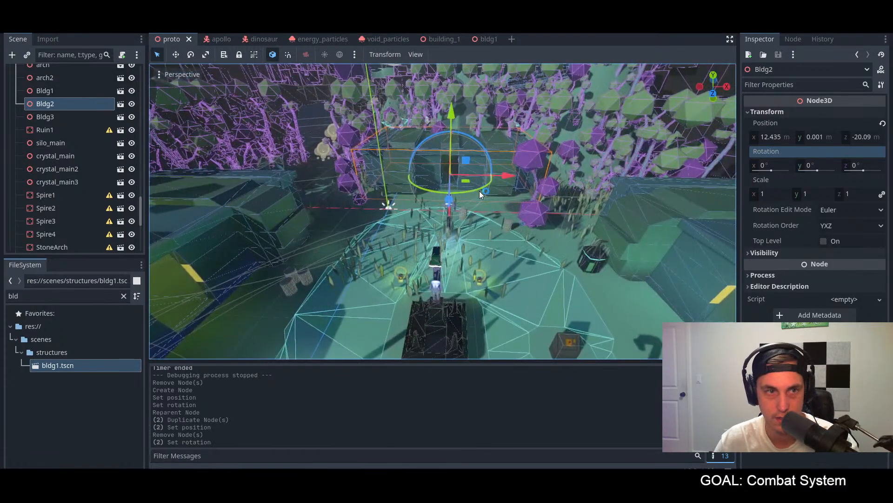
Step: Run the game, move the character through the level into one of the new buildings to inspect it, and quit
key("F5")
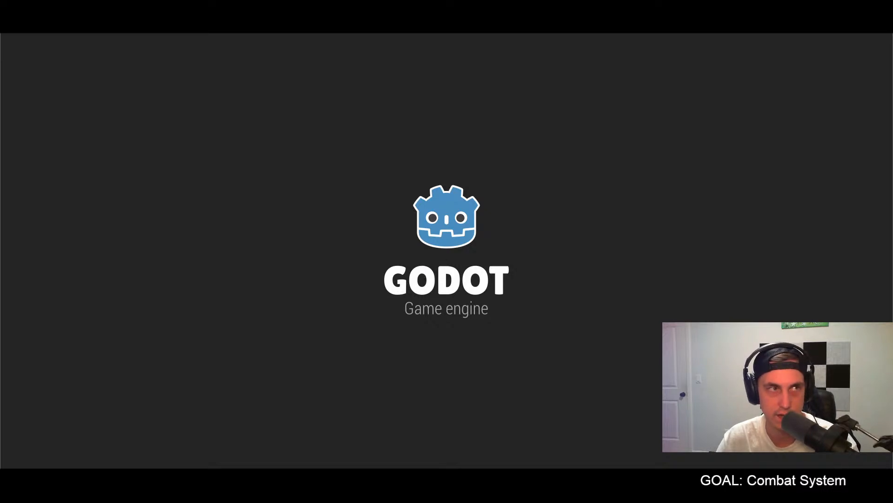
key("w")
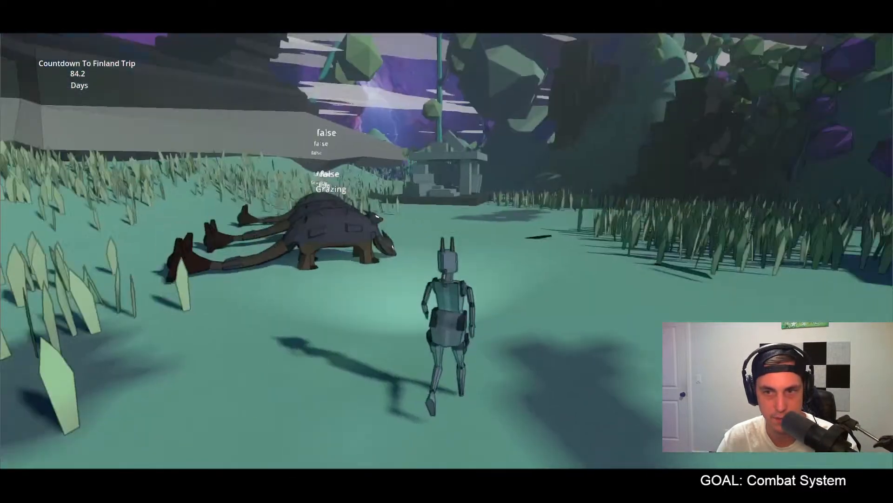
key("f")
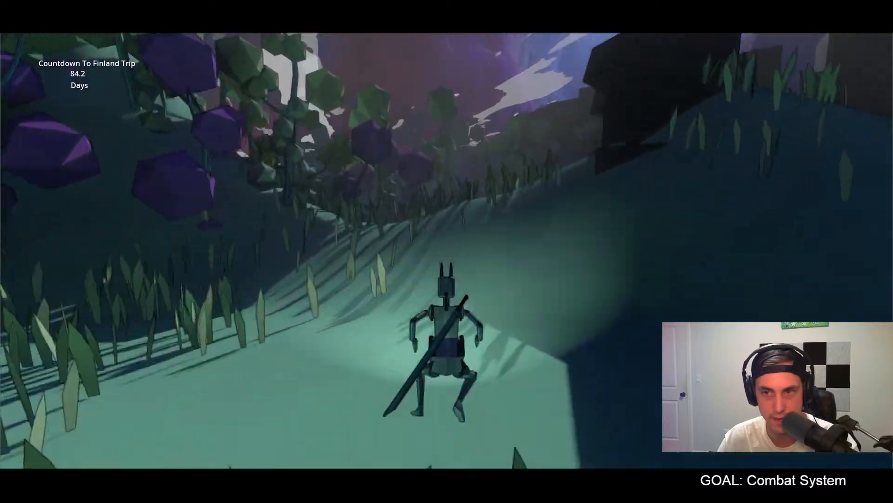
key("w")
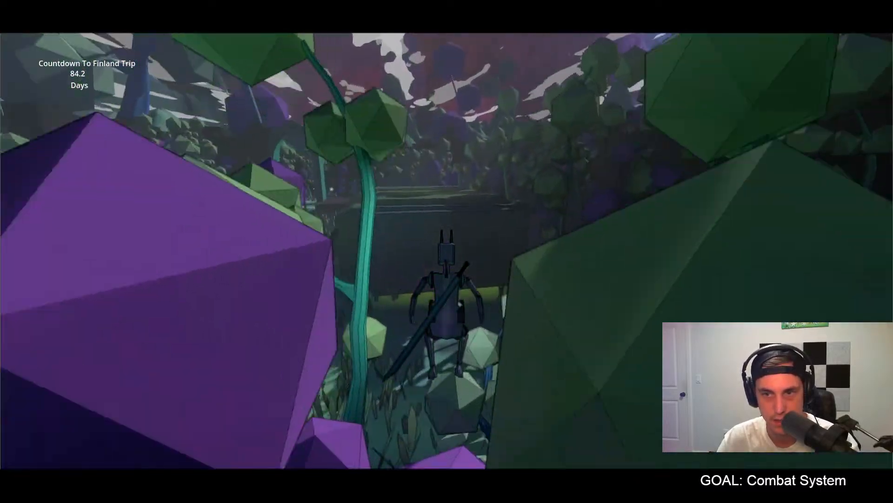
key("w")
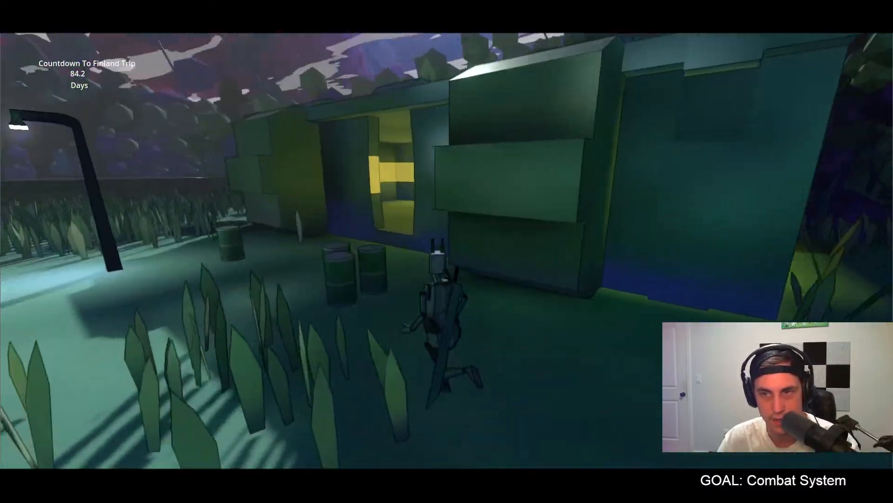
key("w")
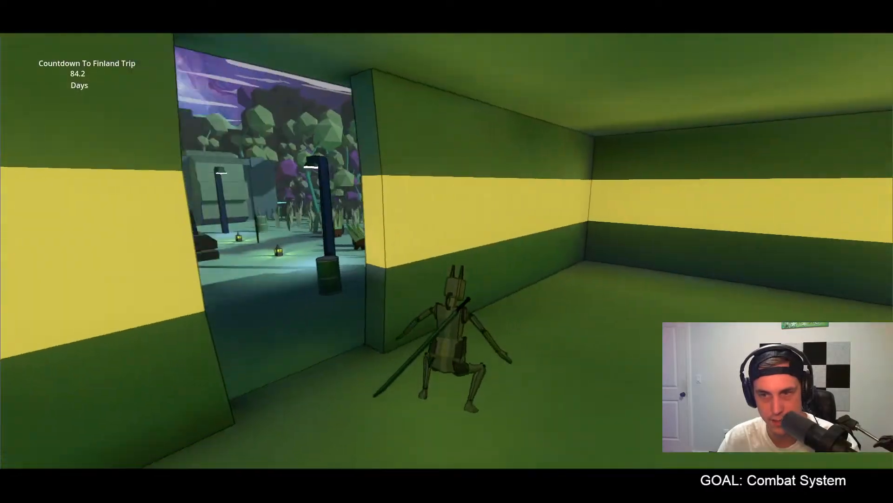
key("Escape")
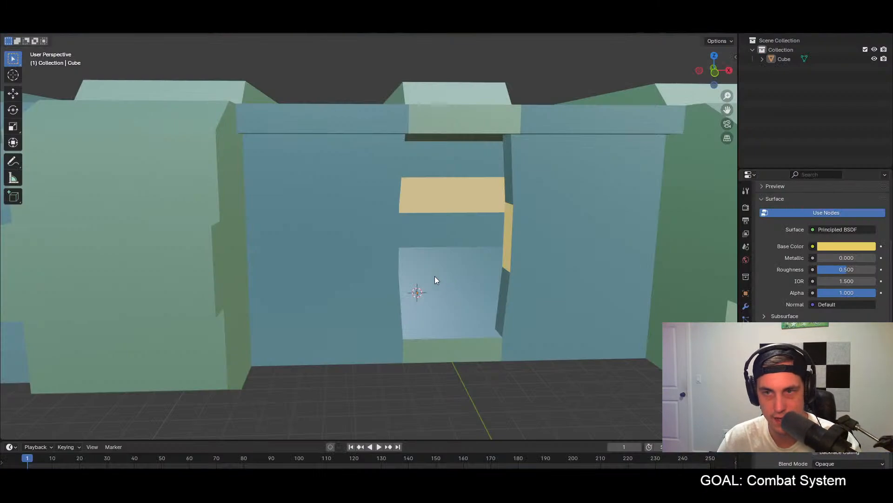
Step: Switch to Blender, export the building as glTF Binary over building1.glb in the world assets folder, and return to Godot
scroll(395, 277, "down", 4)
scroll(395, 277, "up", 3)
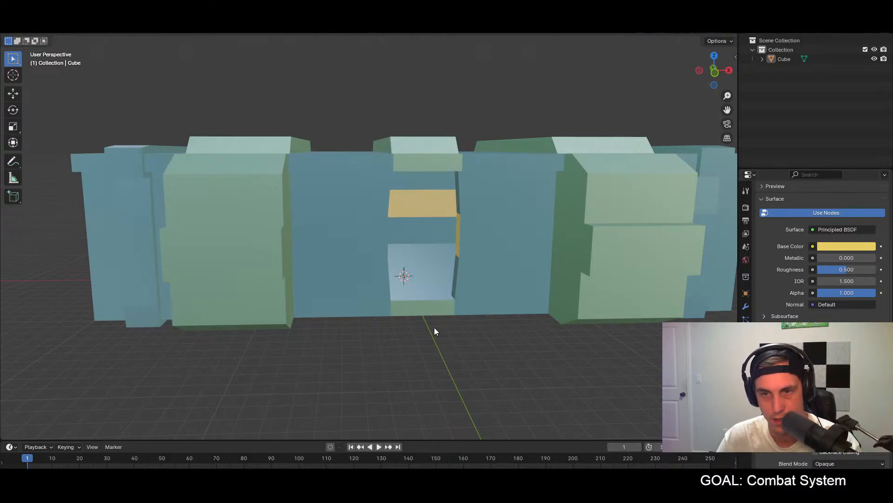
left_click(33, 34)
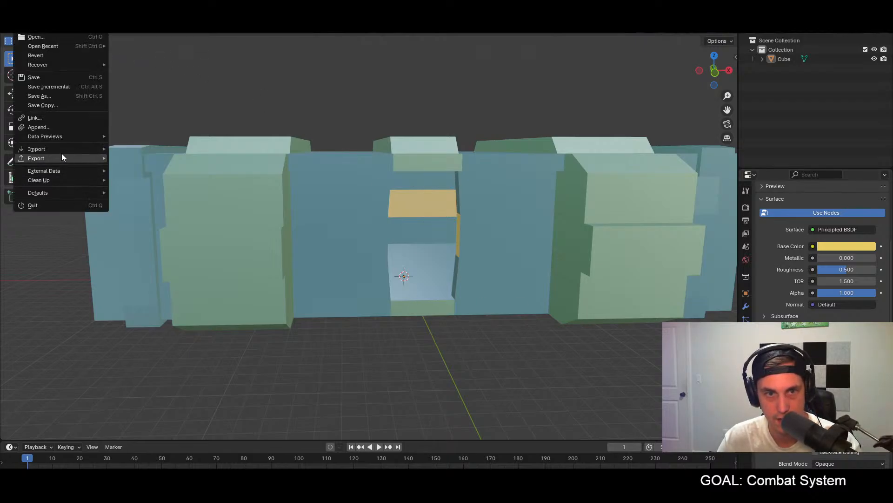
mouse_move(62, 157)
left_click(141, 263)
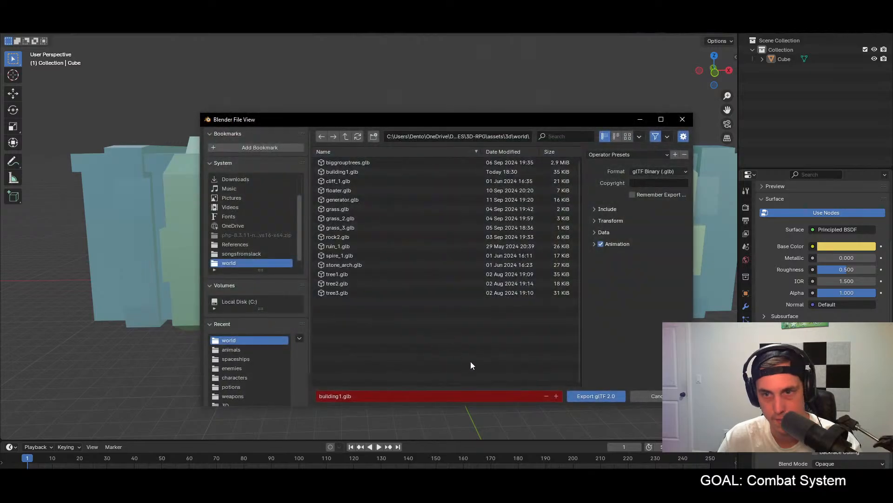
left_click(591, 396)
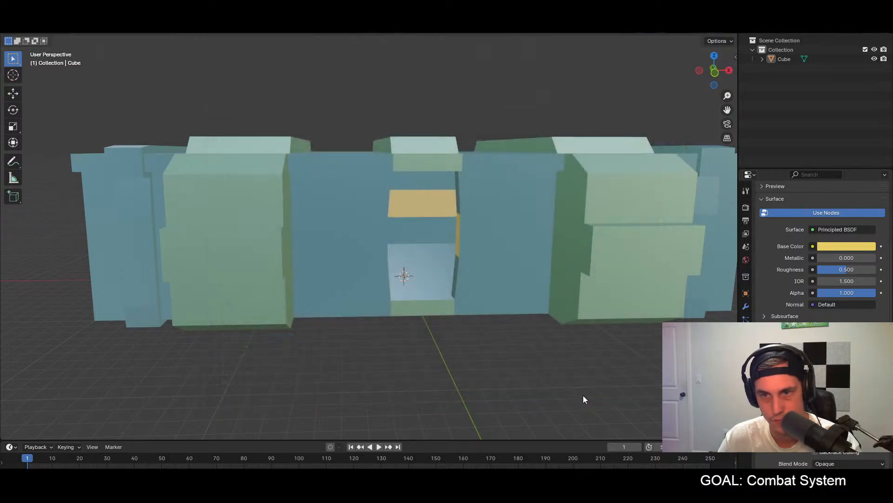
key("alt+Tab")
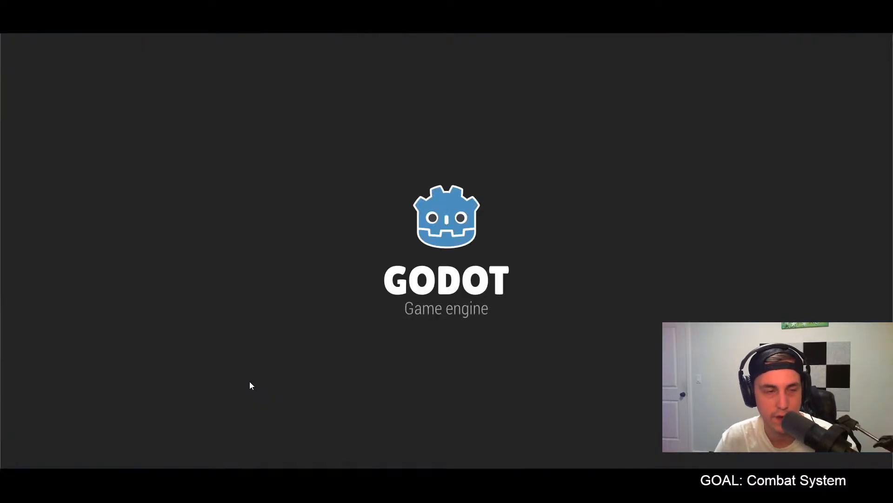
Step: Run the game, walk the character through the level into a building to check its updated interior, and quit
key("w")
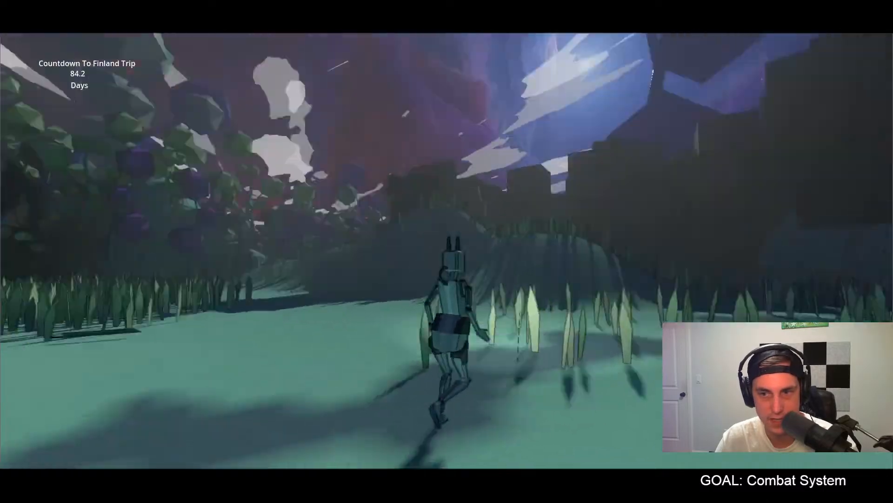
key("w")
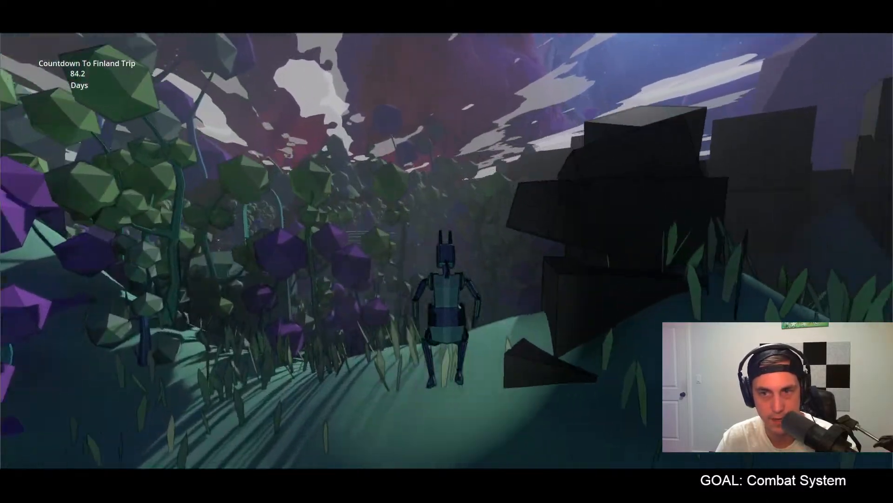
key("w")
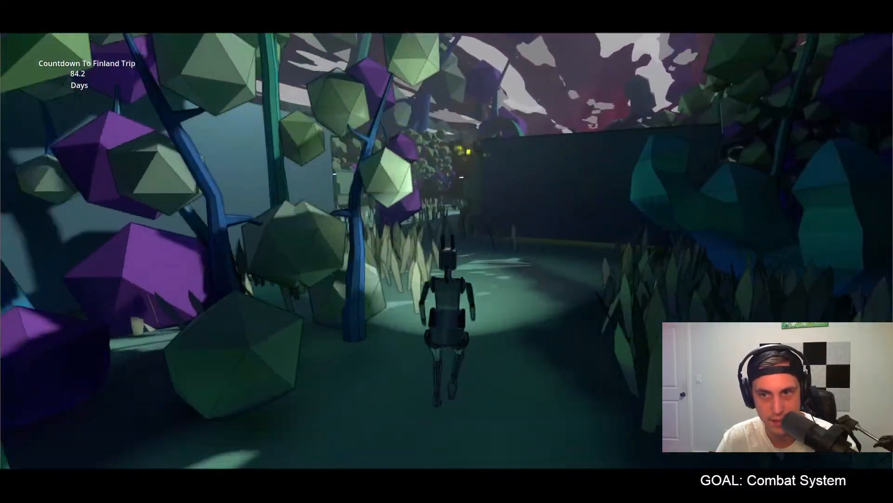
key("w")
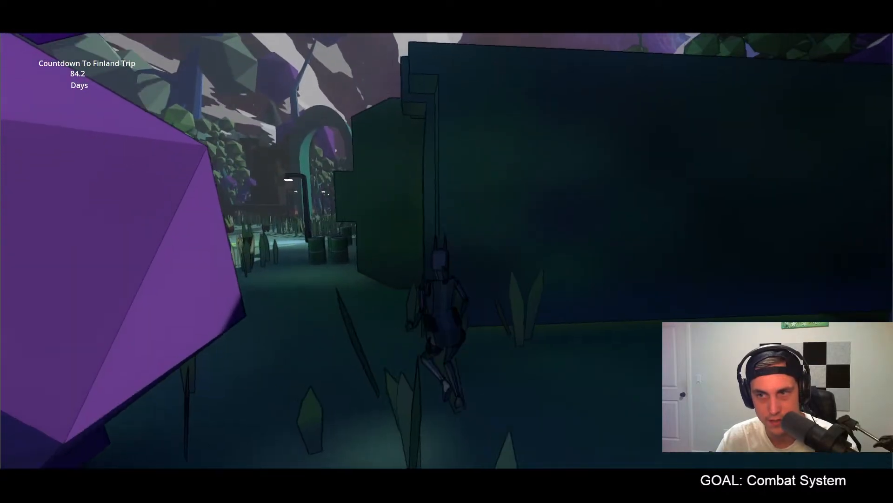
key("w")
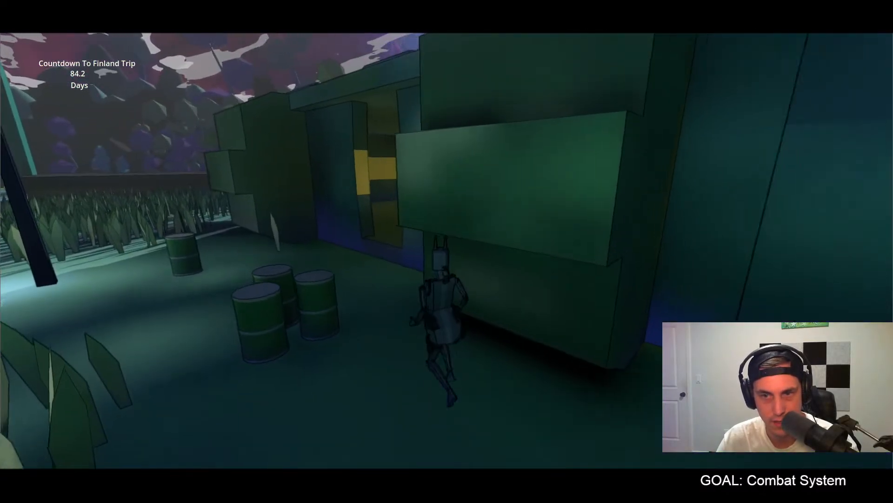
key("w")
key("w")
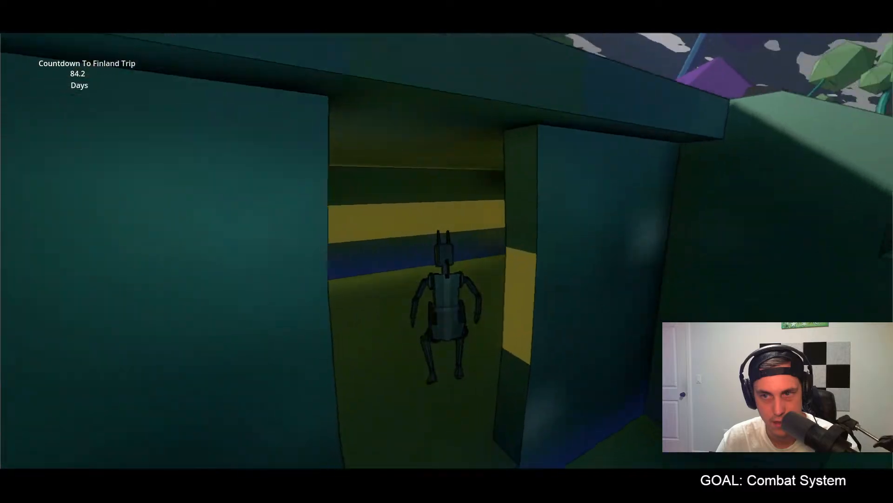
key("w")
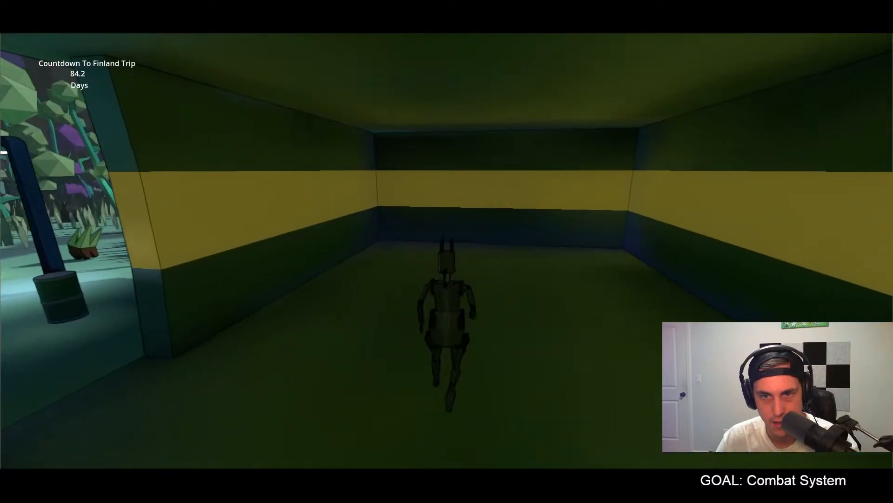
key("F8")
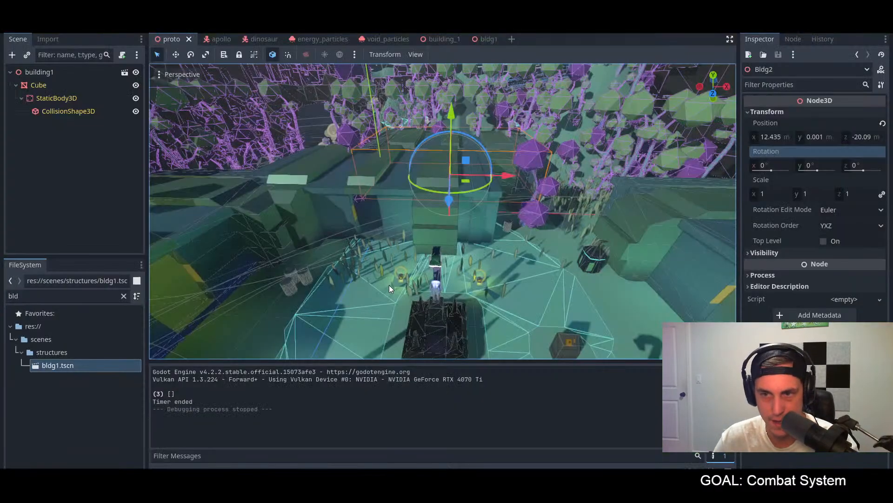
scroll(411, 310, "down", 5)
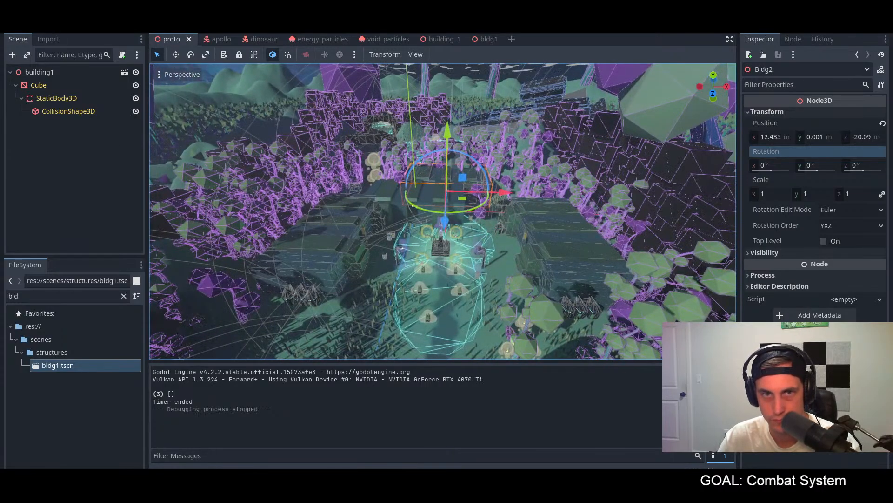
left_click(43, 23)
mouse_move(19, 24)
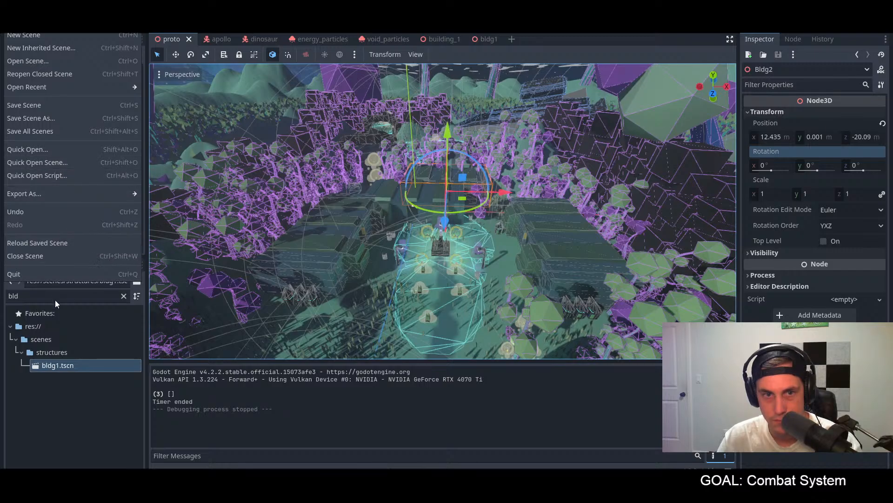
left_click(87, 434)
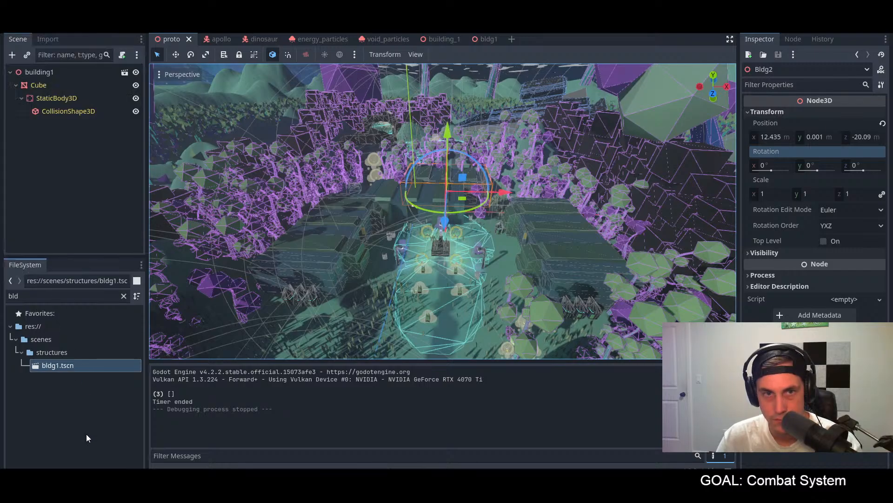
left_click(218, 39)
left_click(172, 41)
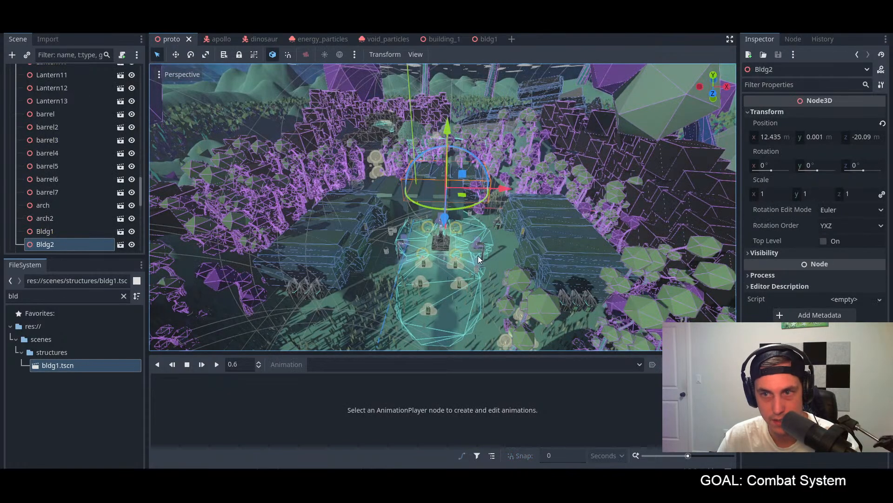
Step: Switch to Blender, select the building mesh and put it in Edit Mode
key("alt+Tab")
middle_click_drag(423, 281, 425, 237)
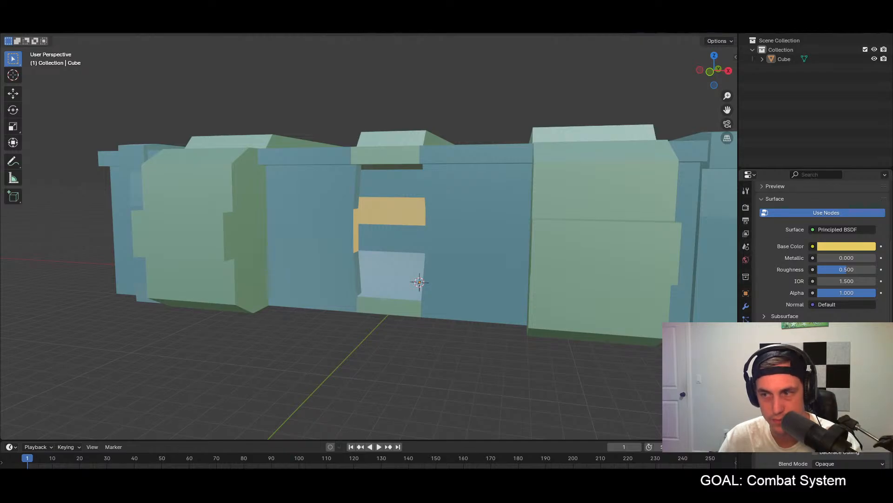
scroll(810, 295, "up", 5)
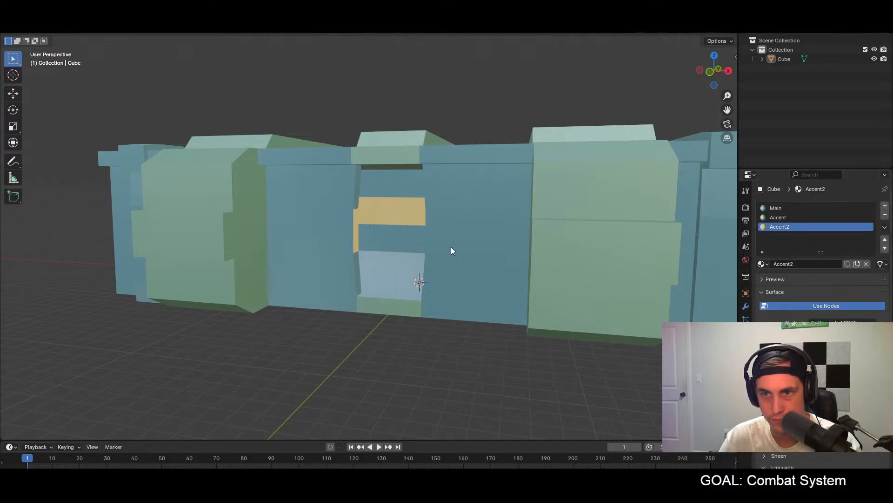
middle_click_drag(454, 247, 399, 237)
left_click(342, 228)
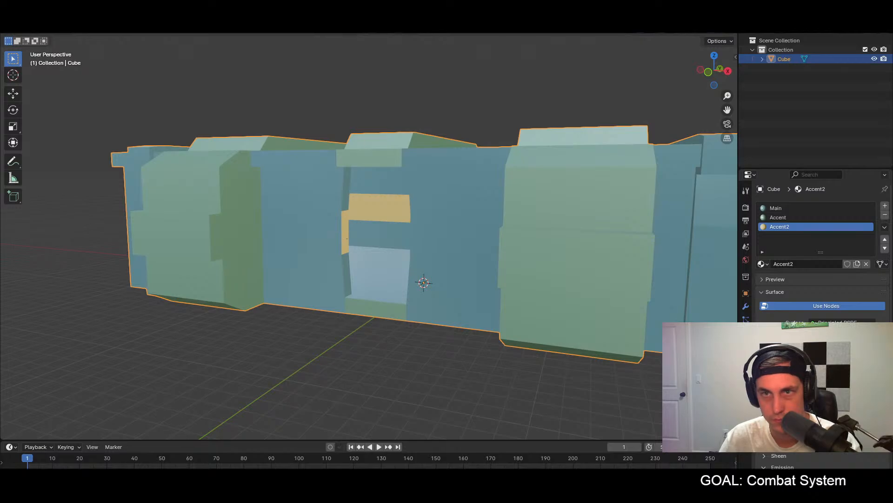
left_click(39, 31)
left_click(49, 52)
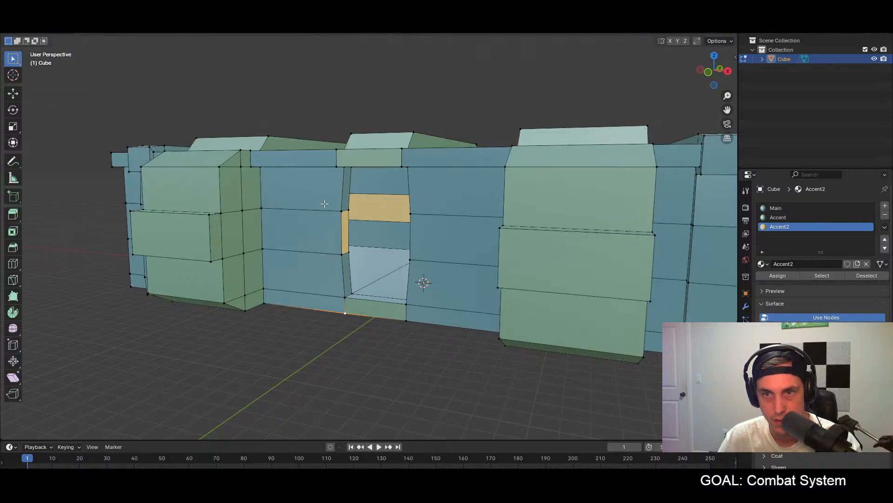
Step: Assign the Accent material to all yellow stripe faces along the building's interior walls and door jambs
scroll(375, 210, "up", 4)
middle_click_drag(375, 210, 315, 190)
left_click(384, 200)
left_click(308, 221, "shift")
scroll(379, 200, "up", 1)
left_click(306, 180, "shift")
left_click(387, 161, "shift")
middle_click_drag(655, 194, 677, 190)
left_click(637, 194, "shift")
left_click(619, 215, "shift")
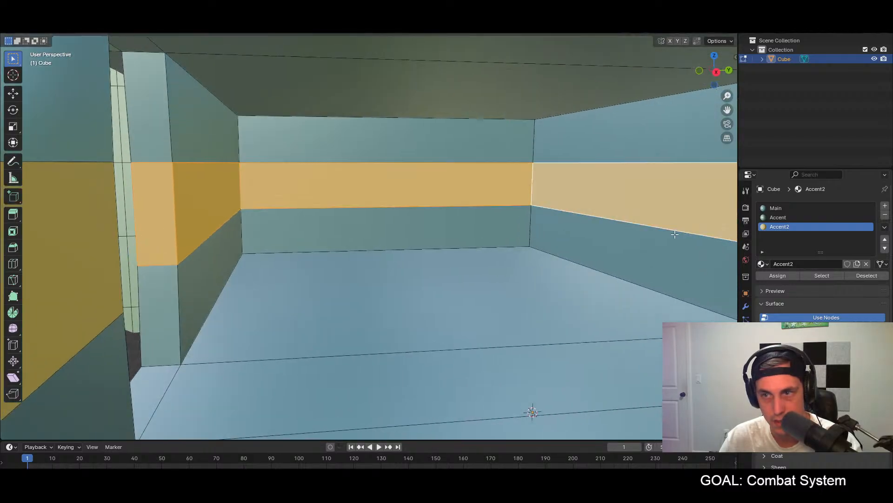
middle_click_drag(564, 231, 447, 241)
scroll(385, 234, "up", 3)
middle_click_drag(386, 234, 440, 209)
left_click(440, 209, "shift")
left_click(534, 203, "shift")
middle_click_drag(500, 233, 615, 225)
left_click(607, 210, "shift")
left_click(530, 200, "shift")
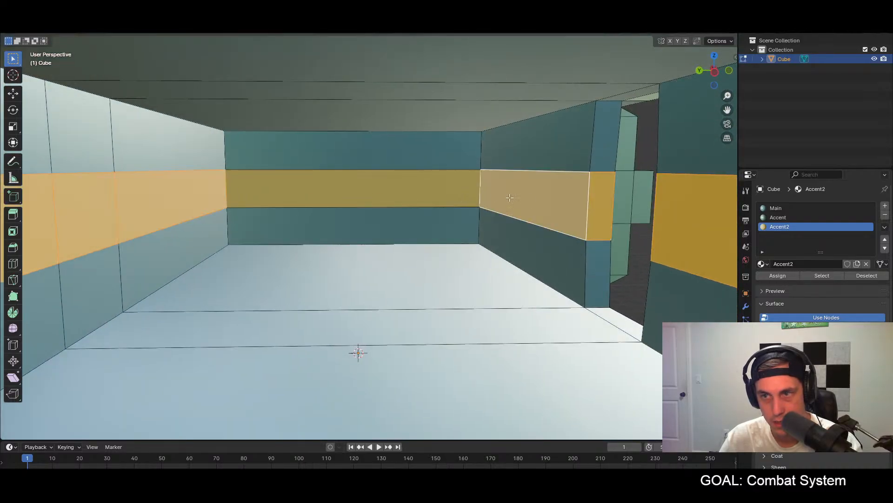
left_click(391, 191, "shift")
left_click(781, 219)
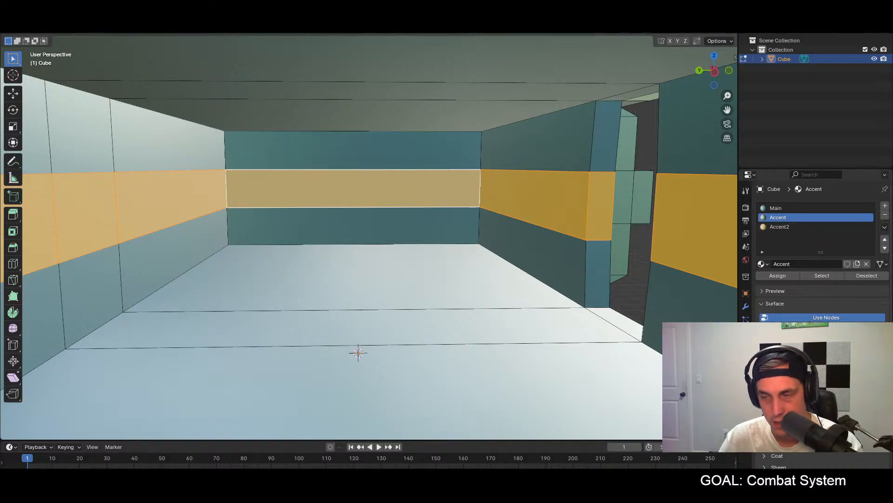
left_click(777, 277)
Step: Examine the building's exterior and interior to judge the stripe's color
left_click(520, 294)
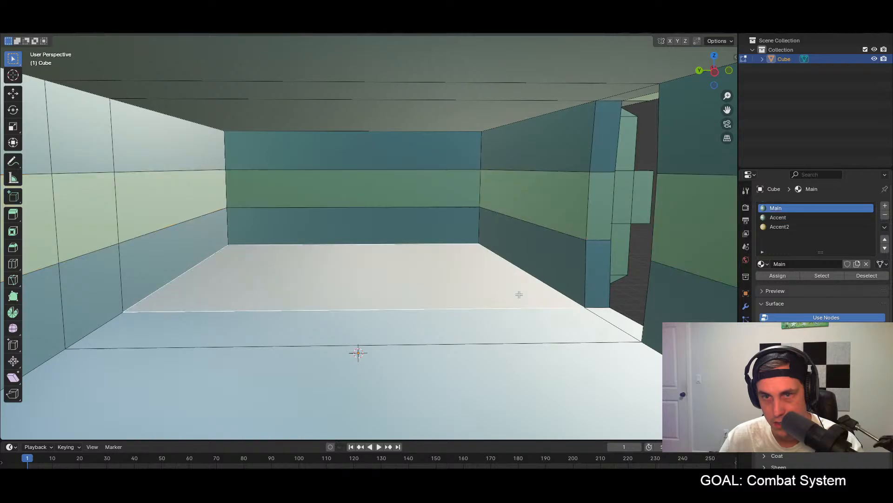
middle_click_drag(537, 290, 261, 288)
scroll(404, 301, "down", 10)
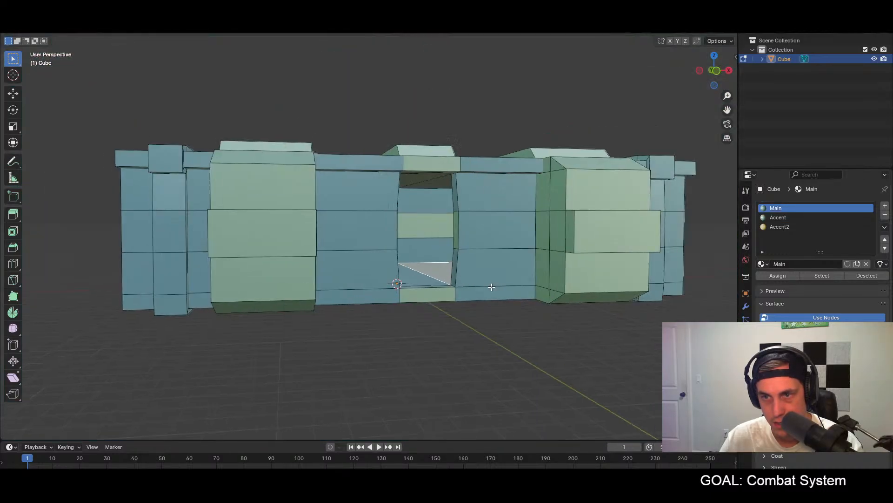
scroll(422, 279, "up", 10)
middle_click_drag(365, 256, 244, 260)
scroll(245, 260, "down", 6)
scroll(298, 264, "up", 1)
middle_click_drag(306, 276, 333, 280, "shift")
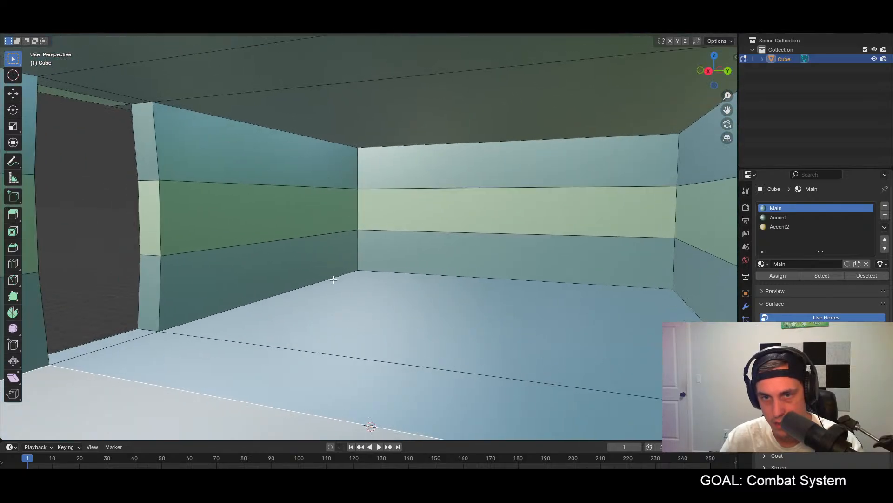
Step: Try to extrude the stripe faces around the interior walls along their normals
left_click(242, 214)
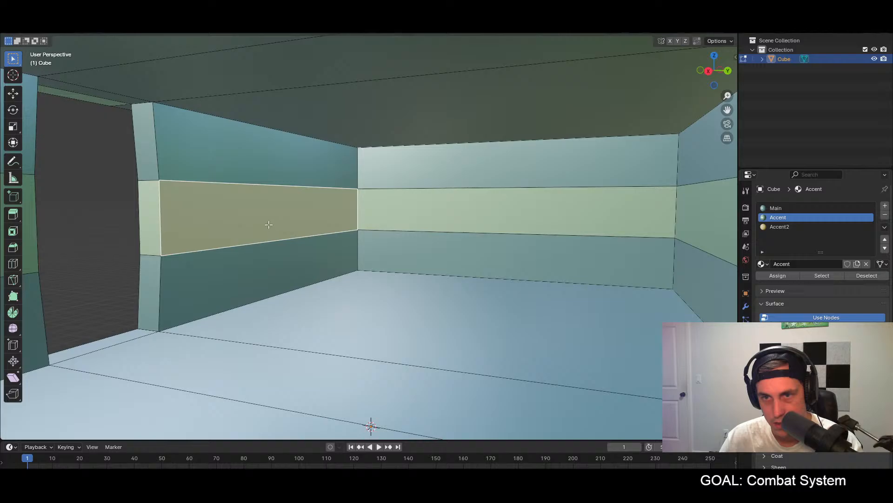
left_click(425, 213, "shift")
middle_click_drag(437, 251, 354, 200)
left_click(353, 200, "shift")
left_click(490, 193, "shift")
middle_click_drag(524, 226, 625, 232)
left_click(312, 182, "shift")
left_click(445, 184, "shift")
middle_click_drag(467, 216, 485, 186)
left_click(505, 217, "shift")
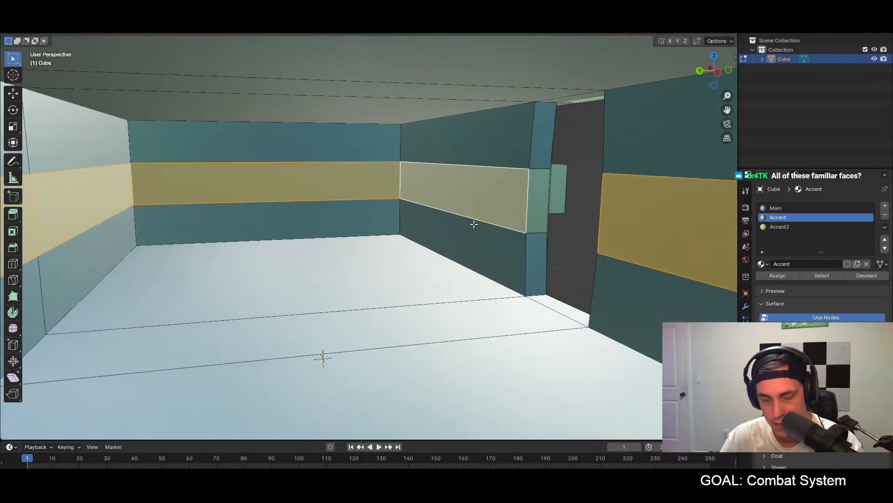
key("alt+e")
left_click(462, 232)
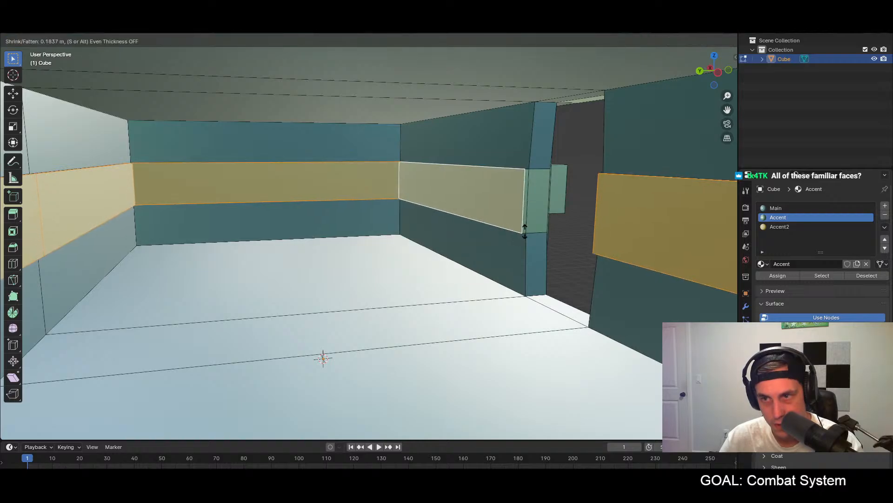
left_click(553, 231)
Step: Inspect the wall gap and the interior with the Face Orientation overlay on, and turn the overlay off
middle_click_drag(425, 232, 310, 254)
middle_click_drag(460, 254, 242, 255)
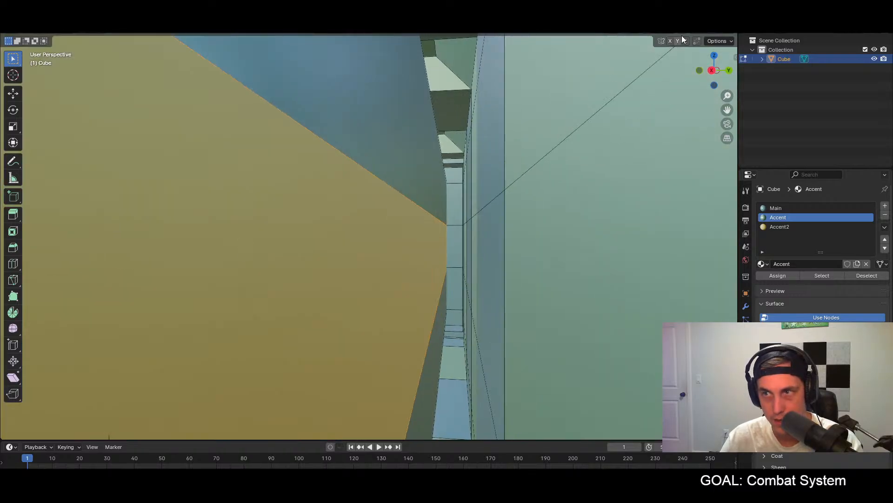
left_click(656, 34)
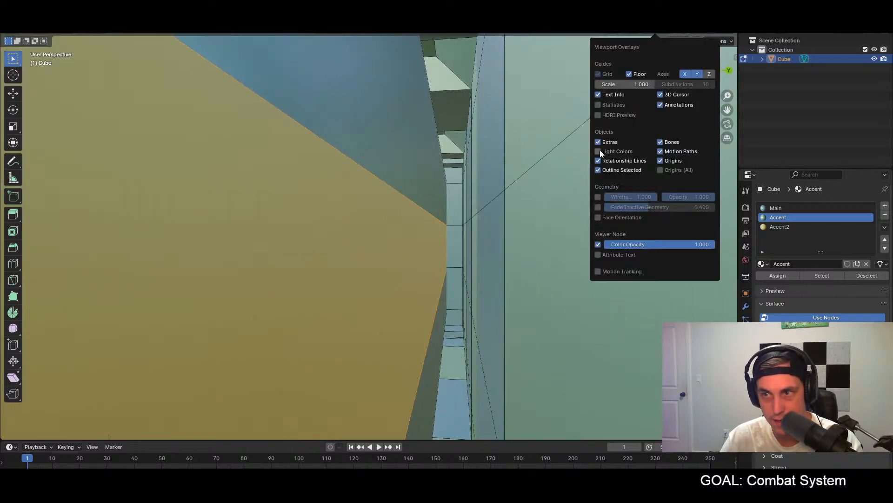
left_click(598, 217)
middle_click_drag(489, 224, 453, 242)
mouse_move(350, 231)
middle_mouse_down()
mouse_move(479, 233)
mouse_move(323, 233)
mouse_move(361, 225)
middle_mouse_up()
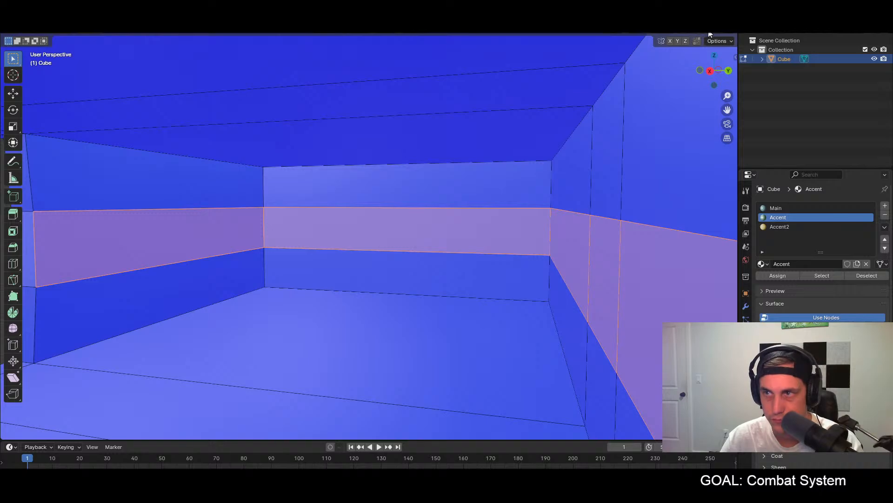
left_click(638, 35)
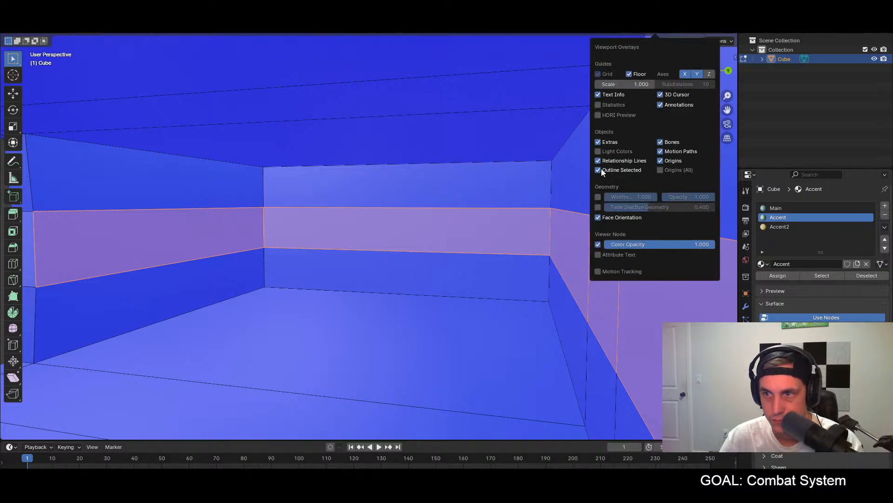
left_click(597, 217)
Step: Inset the upper band faces on the room's two end walls, the first by about 0.46 m
mouse_move(416, 205)
middle_mouse_down()
mouse_move(394, 191)
mouse_move(410, 224)
mouse_move(285, 217)
mouse_move(328, 183)
mouse_move(327, 166)
mouse_move(250, 183)
mouse_move(119, 185)
mouse_move(303, 198)
middle_mouse_up()
scroll(410, 225, "down", 2)
left_click(391, 227)
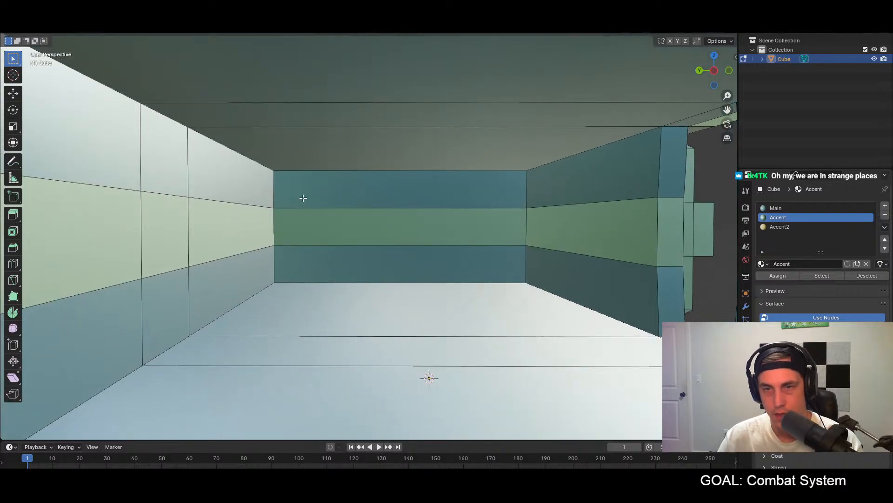
left_click(346, 196)
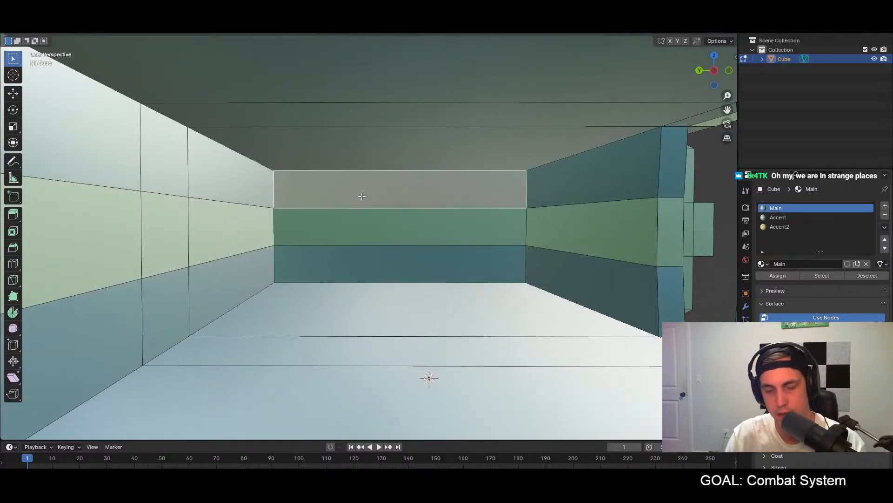
key("i")
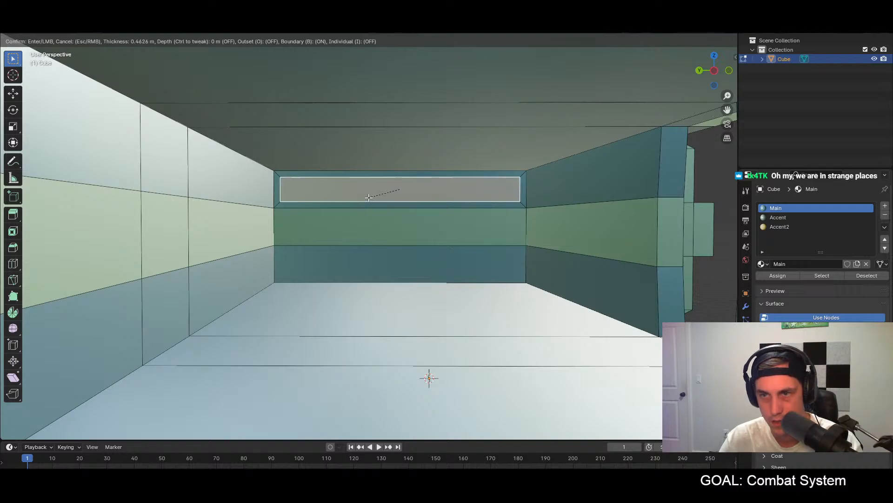
left_click(369, 197)
middle_click_drag(371, 200, 615, 229)
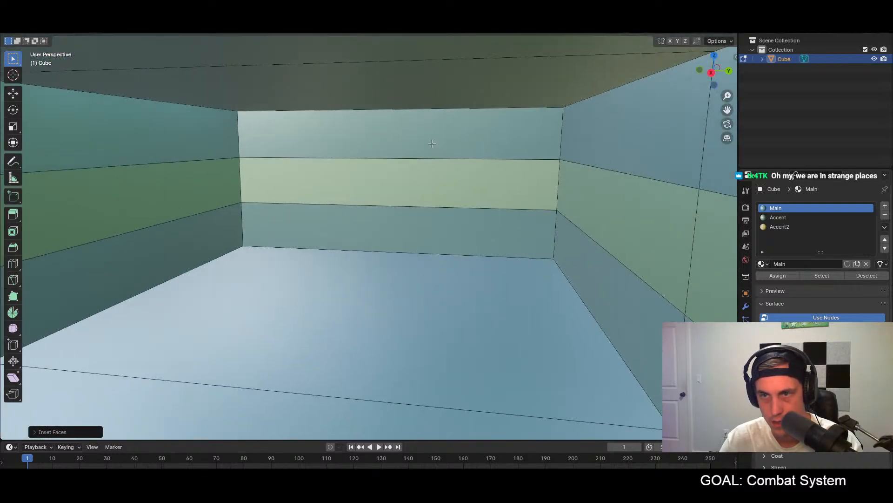
left_click(432, 143)
key("i")
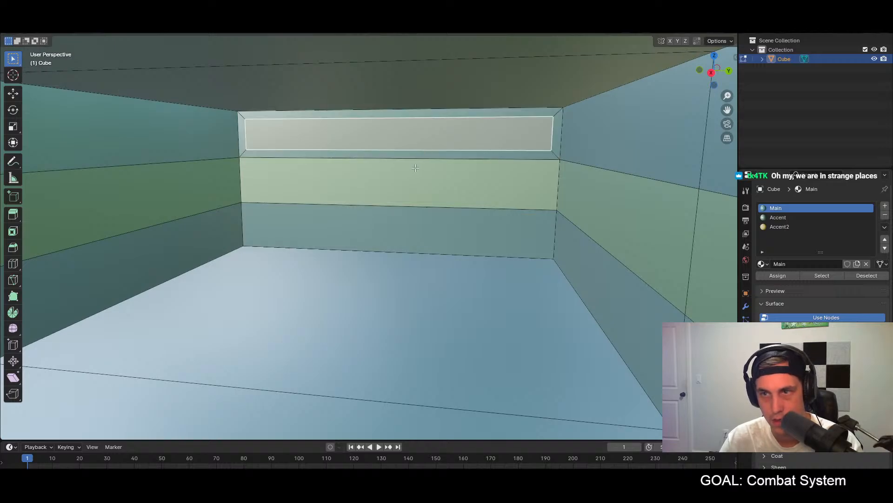
Step: Repeat the inset on upper band faces of the long interior wall opposite the doorway
middle_click_drag(412, 169, 480, 165)
left_click(436, 140)
key("shift+r")
middle_click_drag(572, 191, 658, 188)
left_click(505, 165)
key("shift+r")
middle_click_drag(540, 190, 634, 191)
left_click(538, 160)
Step: Inset the upper band face on the interior wall beside the doorway
middle_click_drag(553, 191, 239, 205)
left_click(281, 160)
key("i")
left_click(299, 182)
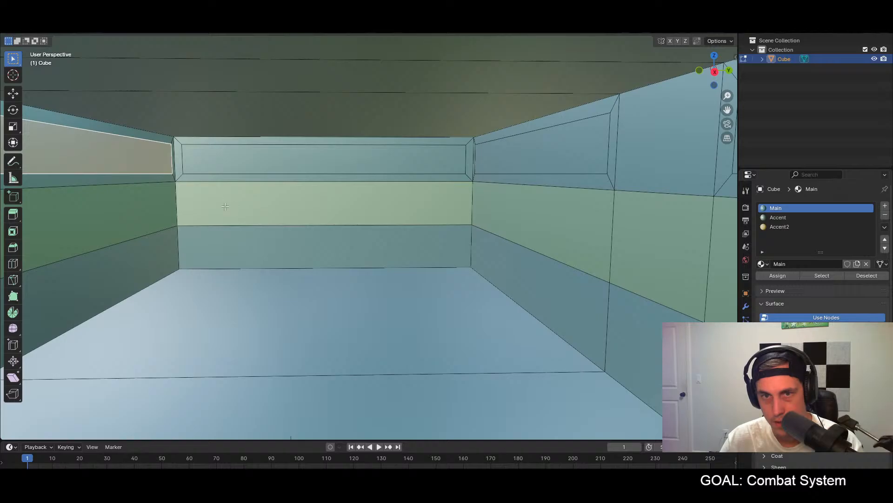
Step: Extrude the inset upper panel beside the doorway by about 0.22 m, and repeat on the adjoining end wall and opposite long wall
key("e")
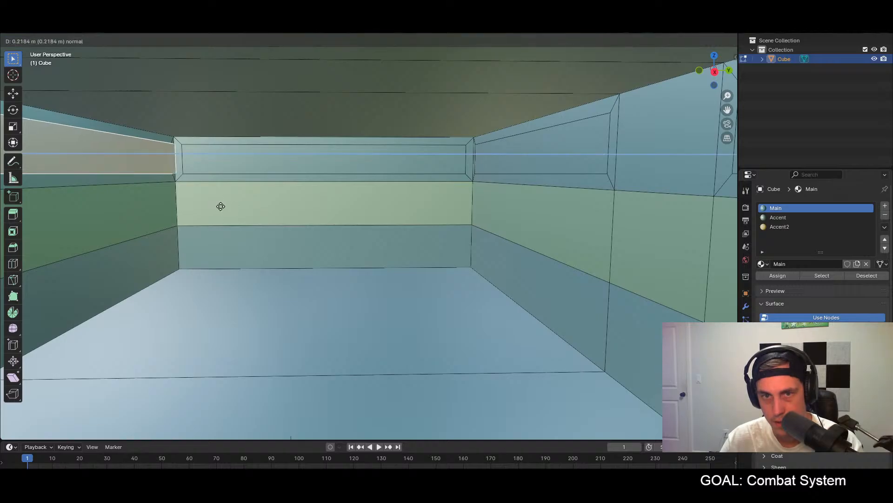
left_click(220, 207)
middle_click_drag(220, 206, 323, 207)
left_click(281, 156)
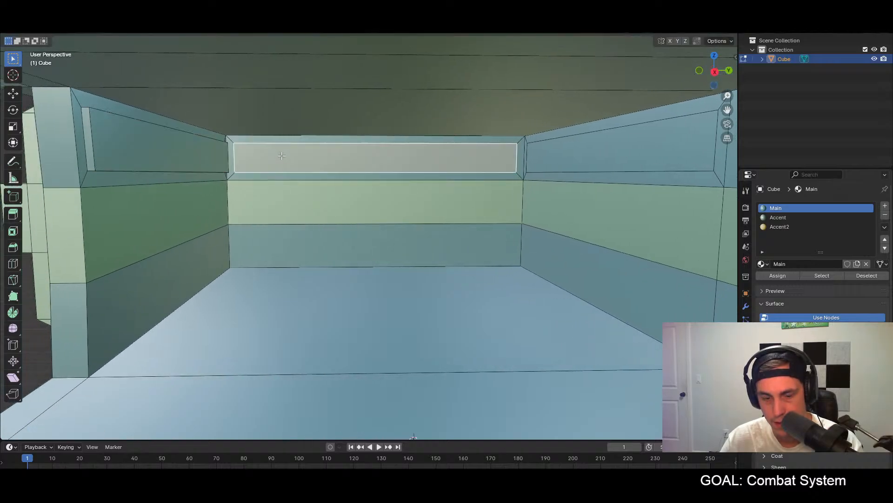
middle_click_drag(312, 156, 445, 145)
left_click(485, 143)
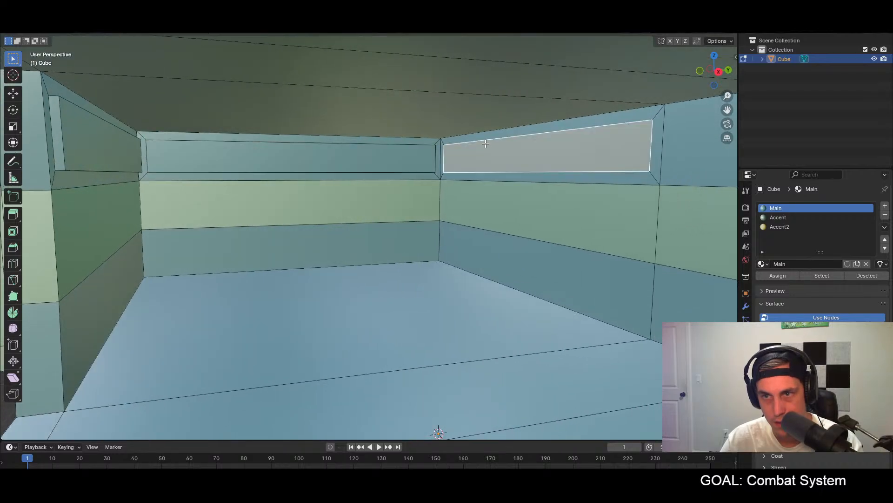
Step: Repeat the extrusion on the remaining inset upper panels around the room, including the other side of the doorway
middle_click_drag(495, 159, 618, 166)
left_click(562, 148)
left_click(464, 148)
middle_click_drag(465, 148, 457, 162)
left_click(397, 154)
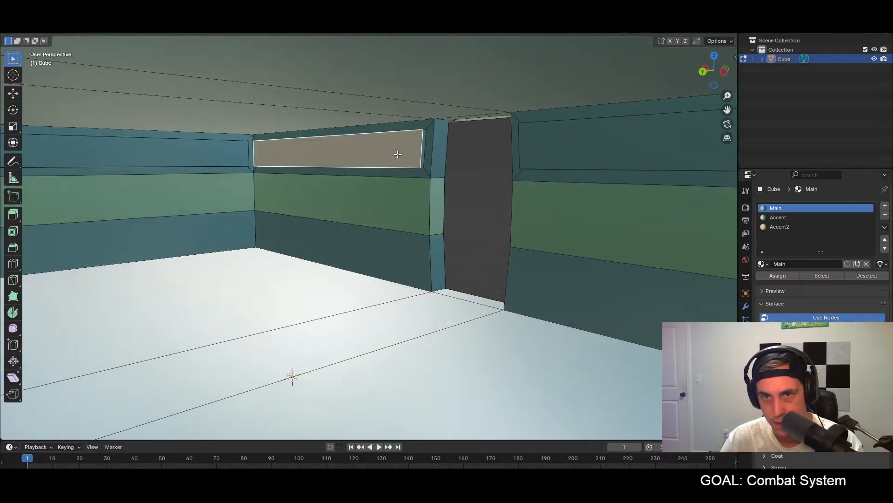
middle_click_drag(398, 154, 353, 159)
middle_click_drag(478, 151, 404, 148)
middle_click_drag(459, 158, 502, 129)
left_click(668, 94)
left_click(698, 111)
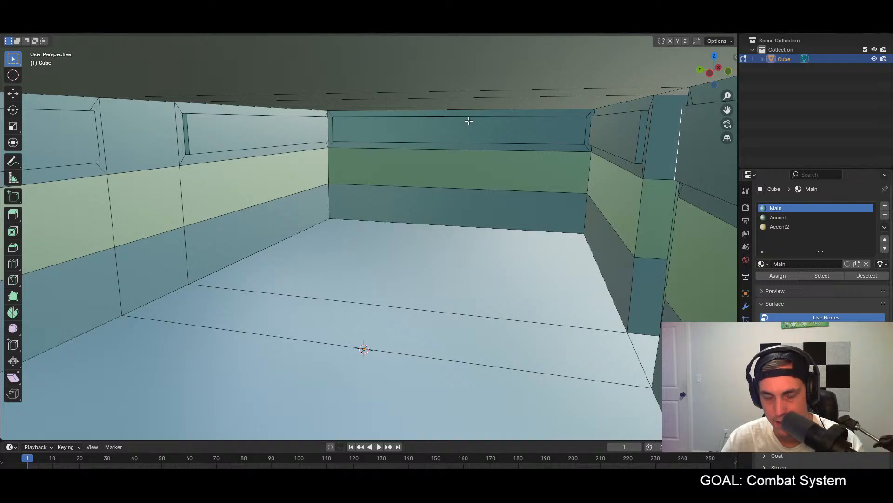
Step: Try Extrude Manifold on the inset upper panel beside the doorway, and undo it
left_click(601, 134)
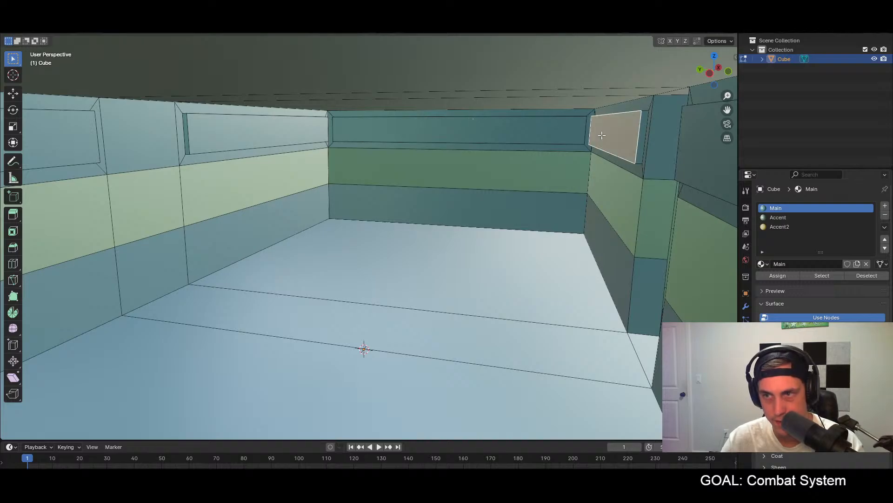
key("alt+e")
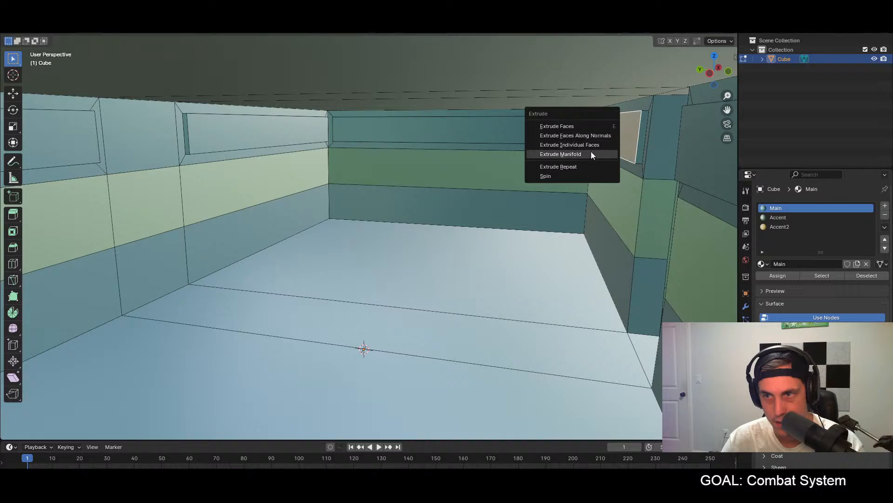
left_click(591, 152)
left_click(583, 151)
mouse_move(626, 153)
middle_mouse_down()
mouse_move(590, 142)
mouse_move(478, 141)
mouse_move(576, 148)
mouse_move(623, 139)
middle_mouse_up()
key("ctrl+z")
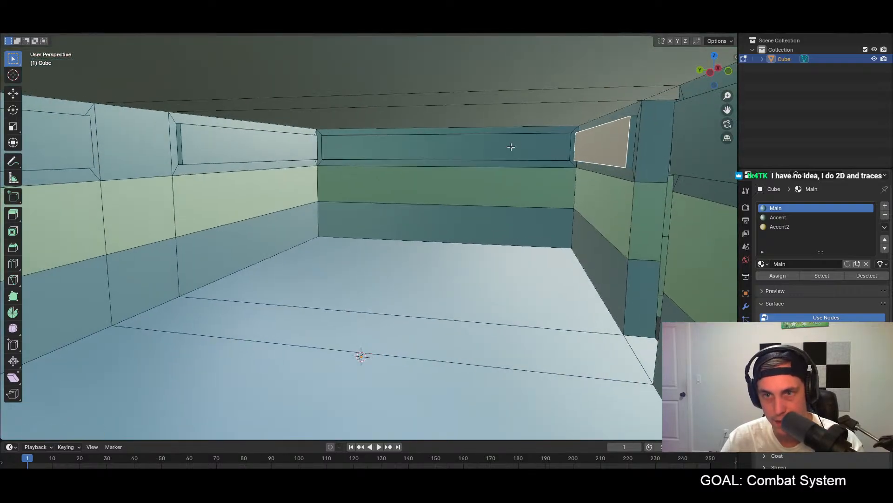
Step: Try extruding the end wall's middle accent band into the room twice, and undo both extrusions
left_click(444, 188)
key("e")
left_click(412, 216)
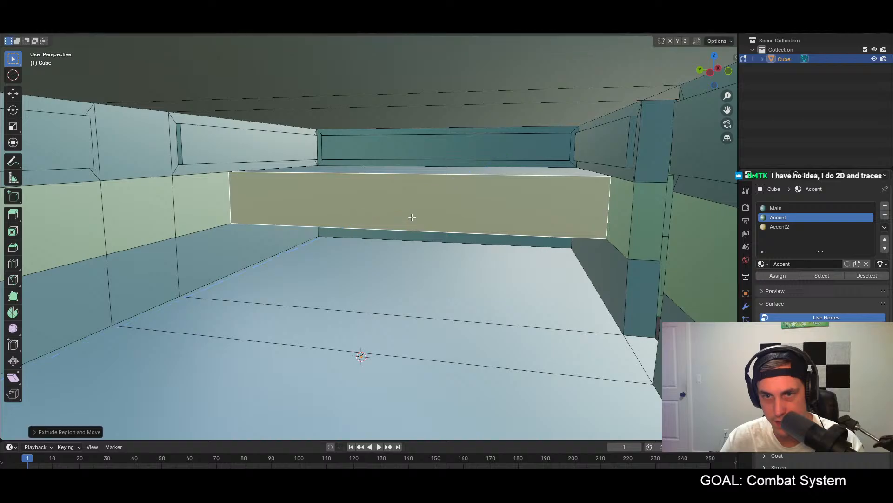
key("e")
left_click(381, 246)
middle_click_drag(412, 212, 411, 224)
scroll(413, 214, "up", 3)
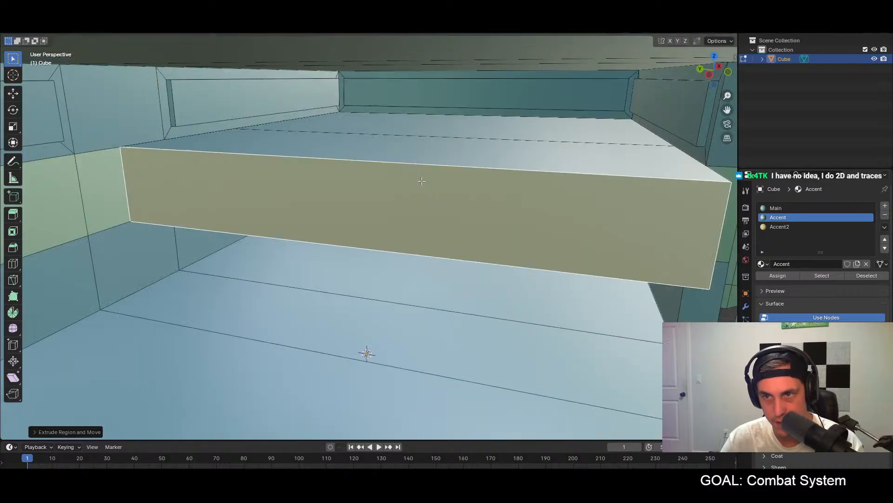
key("ctrl+z")
key("ctrl+z")
Step: Examine the building's exterior and the interior wall panels in wireframe and solid shading, and return to the coloured material view
middle_click_drag(425, 162, 335, 135)
scroll(337, 136, "down", 5)
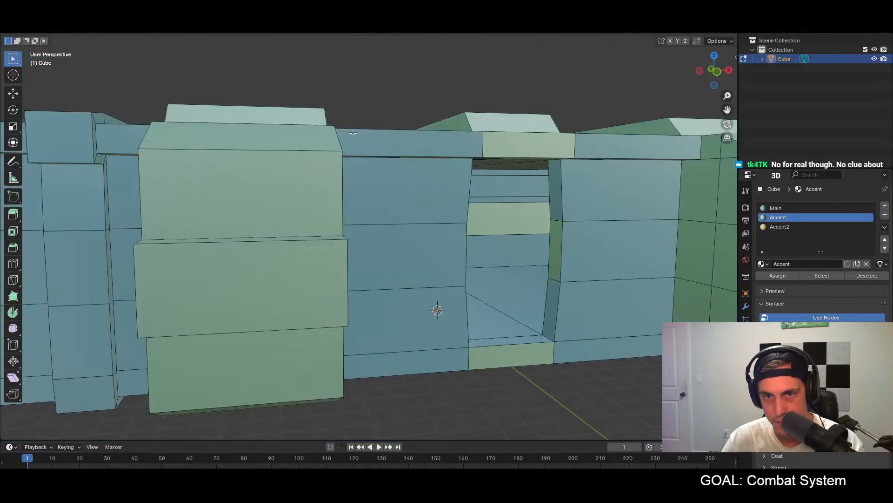
mouse_move(397, 153)
middle_mouse_down()
mouse_move(306, 172)
mouse_move(364, 184)
mouse_move(313, 153)
mouse_move(100, 160)
middle_mouse_up()
left_click(241, 164)
scroll(373, 174, "up", 5)
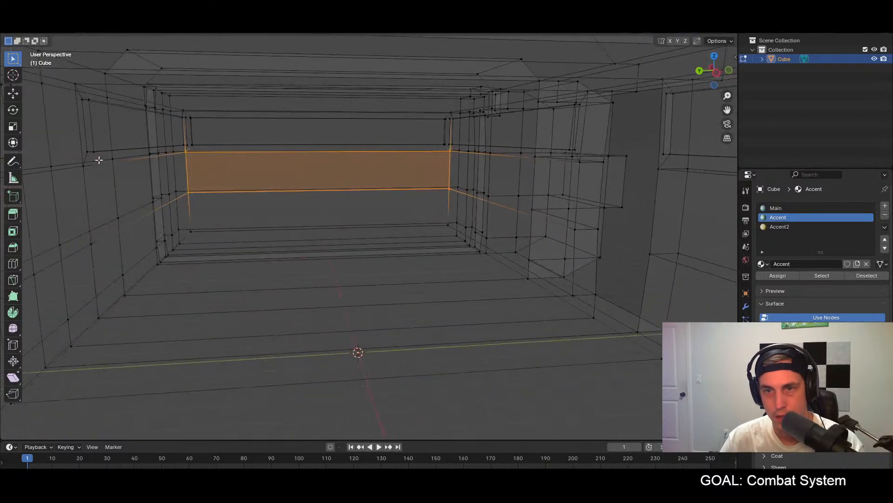
middle_click_drag(167, 150, 248, 140)
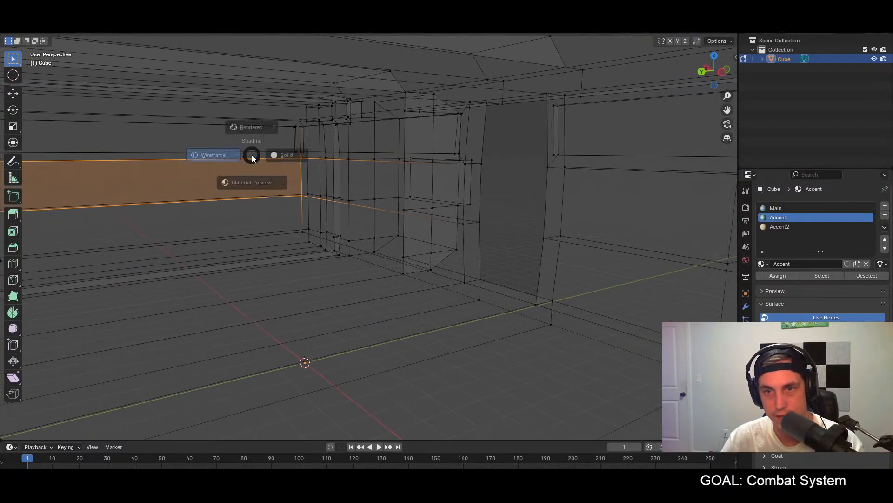
left_click(285, 157)
mouse_move(333, 155)
middle_mouse_down()
mouse_move(302, 152)
mouse_move(291, 137)
middle_mouse_up()
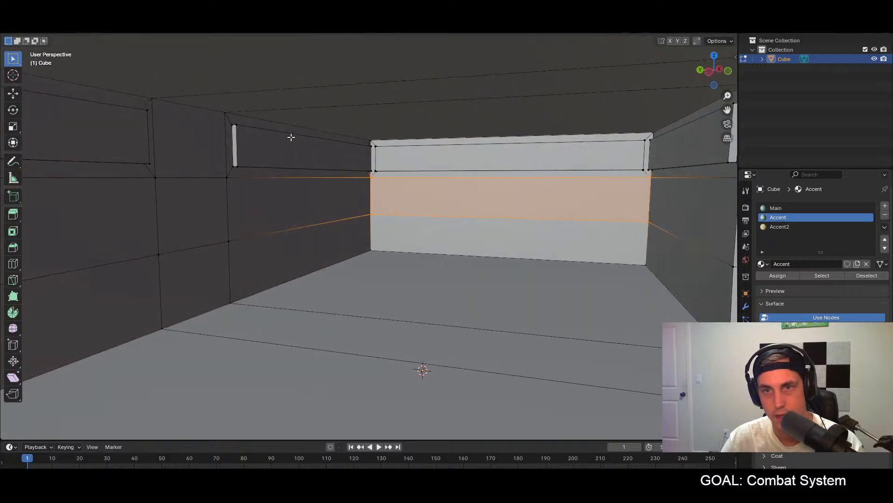
left_click(708, 31)
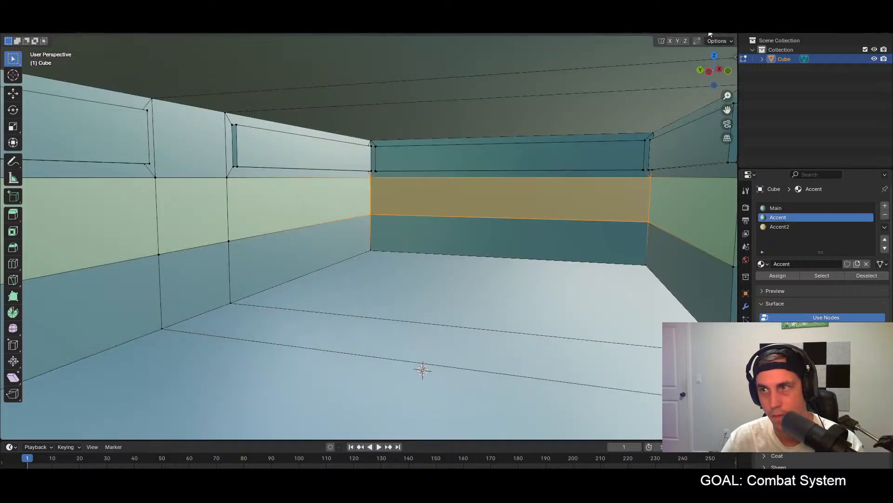
Step: Select the inset upper panels on all interior walls in face mode and assign them the Accent2 material
middle_click_drag(505, 150, 510, 152)
key("3")
left_click(499, 151)
left_click(653, 147, "shift")
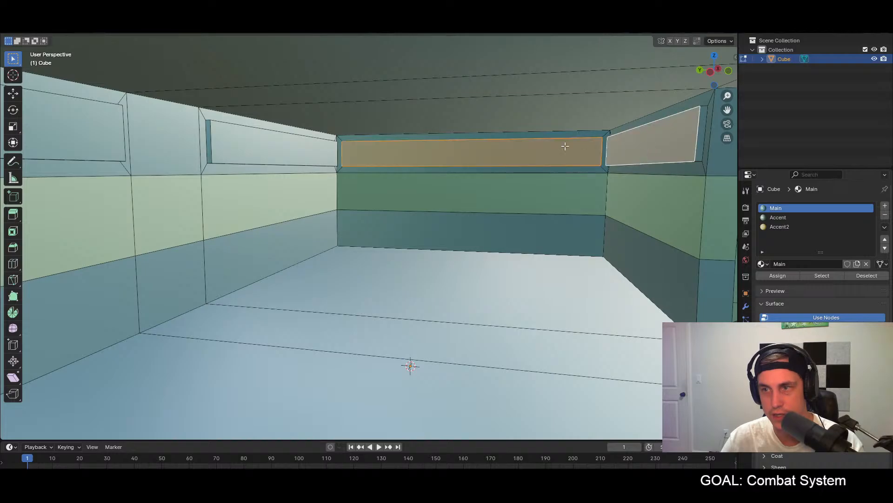
left_click(294, 149, "shift")
middle_click_drag(294, 149, 258, 139)
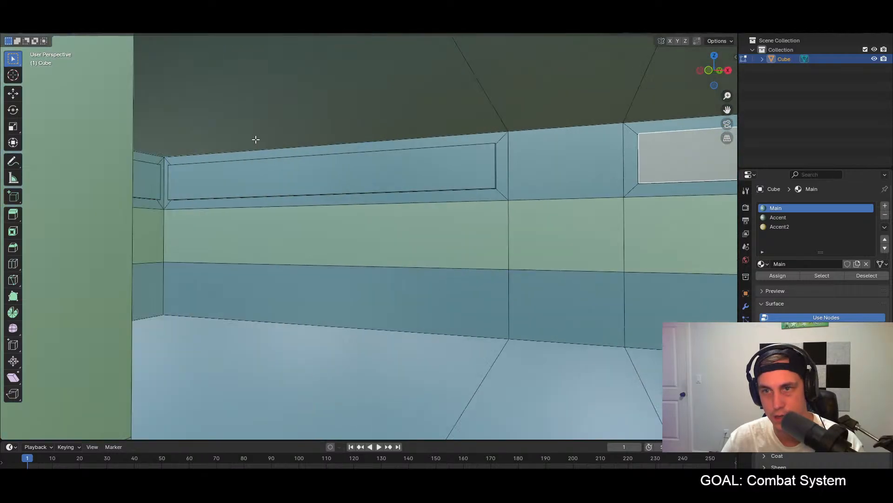
middle_click_drag(328, 155, 307, 154)
middle_click_drag(405, 154, 712, 174)
left_click(484, 167, "shift")
left_click(358, 172, "shift")
left_click(352, 137, "shift")
left_click(788, 227)
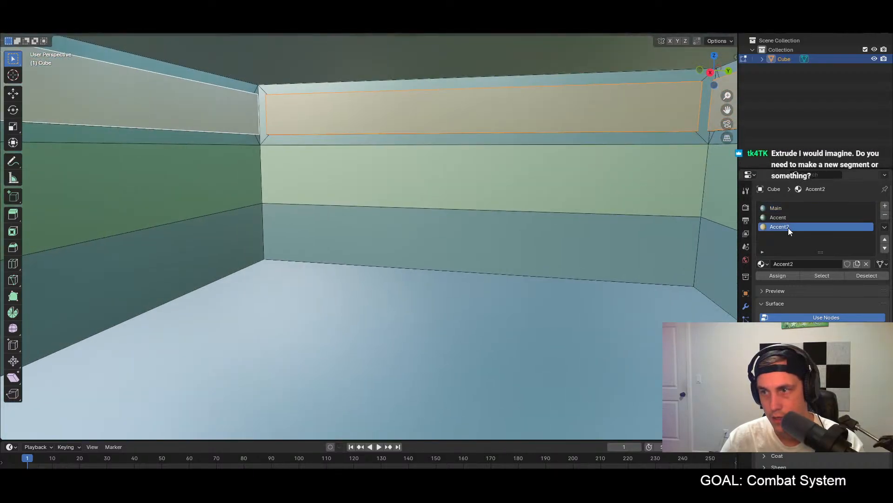
left_click(782, 275)
left_click(406, 281)
middle_click_drag(381, 257, 473, 230)
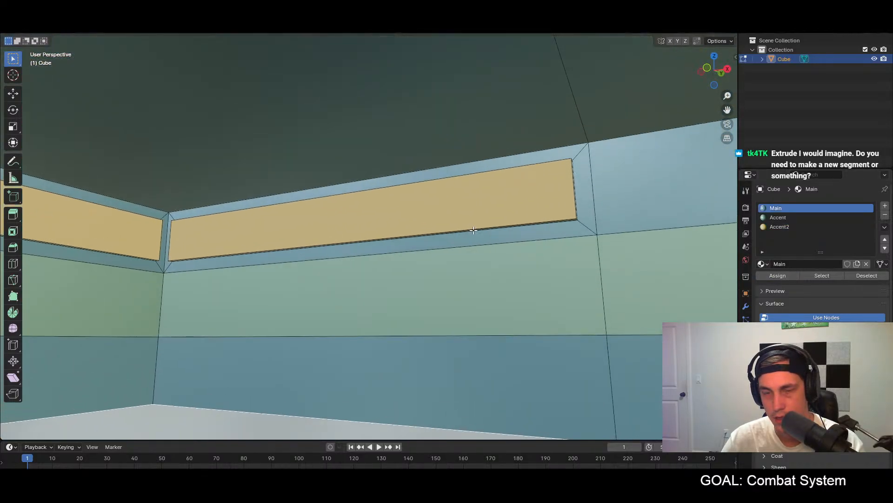
Step: Export the building as glTF Binary over building1.glb in the world assets folder
left_click(15, 34)
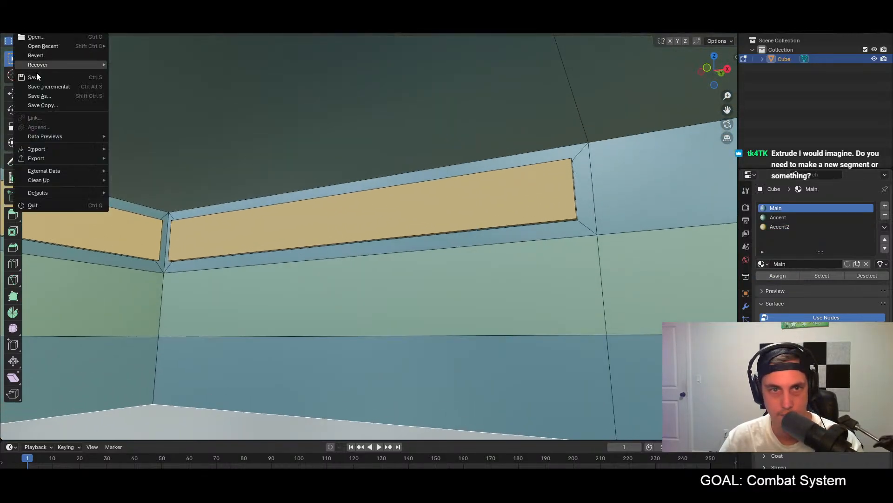
mouse_move(43, 159)
left_click(135, 260)
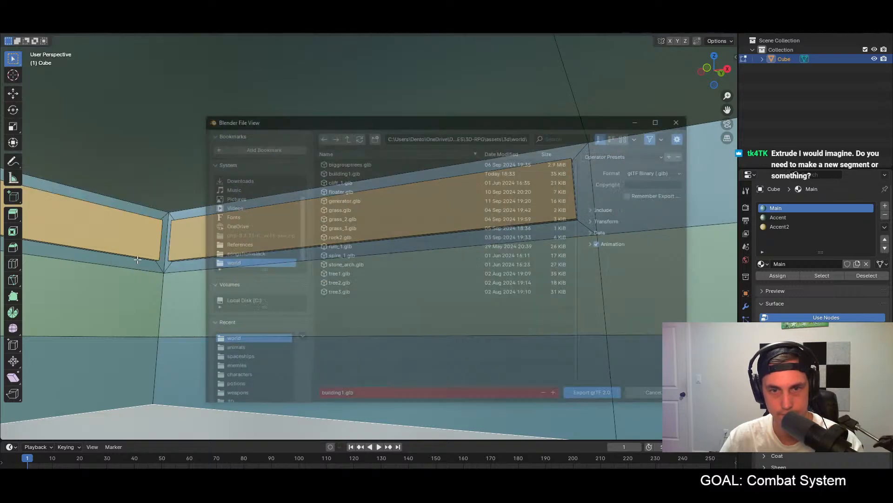
left_click(579, 396)
middle_click_drag(571, 279, 622, 296)
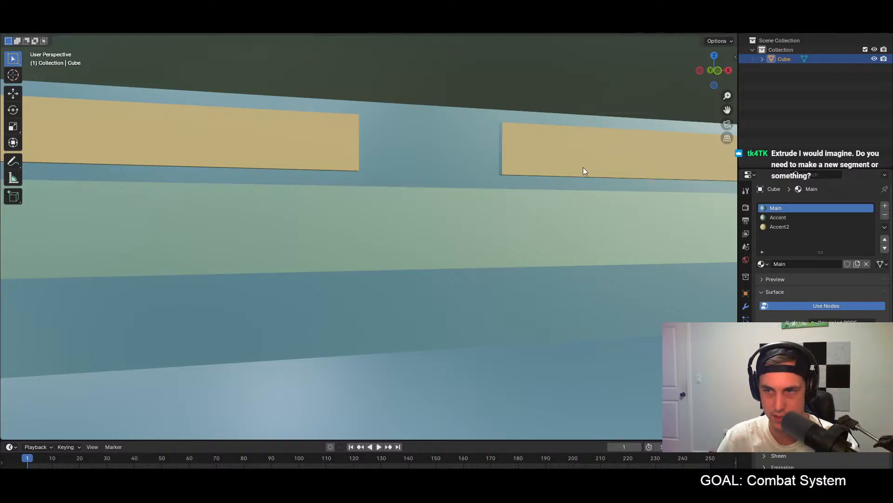
Step: Switch to Godot, run the game, and walk the character to the weapon on the ground to pick it up
key("alt+Tab")
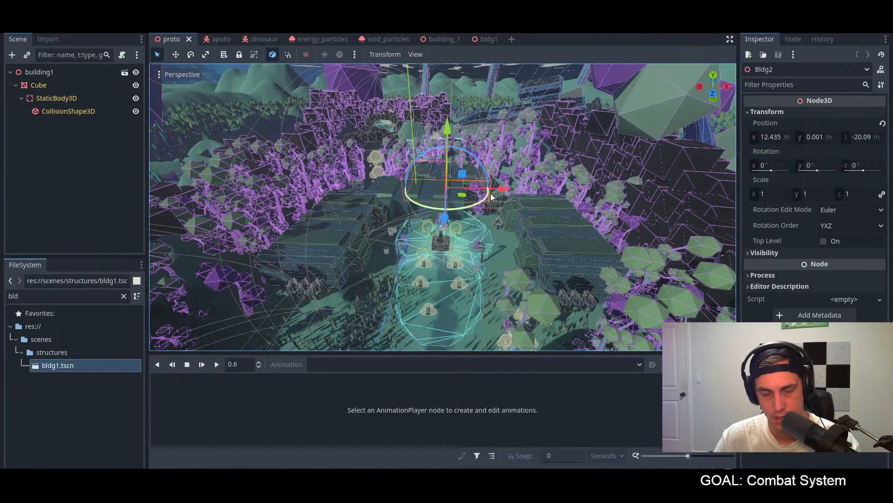
key("F5")
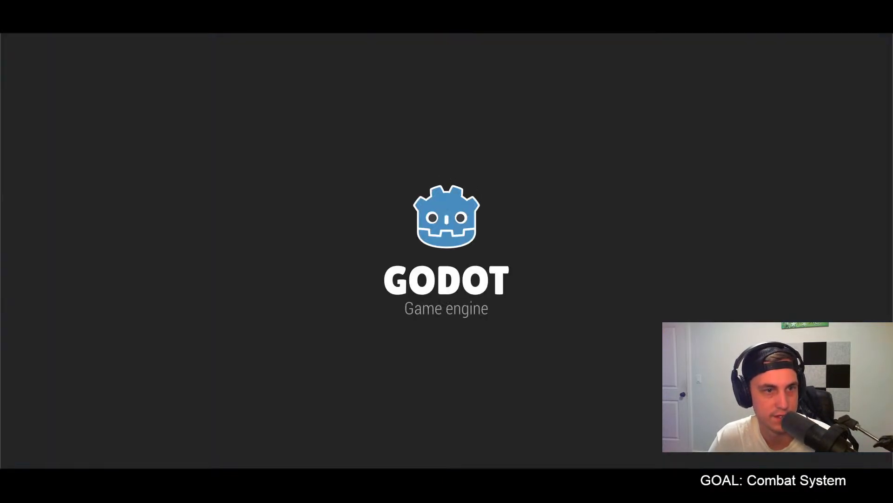
key("w")
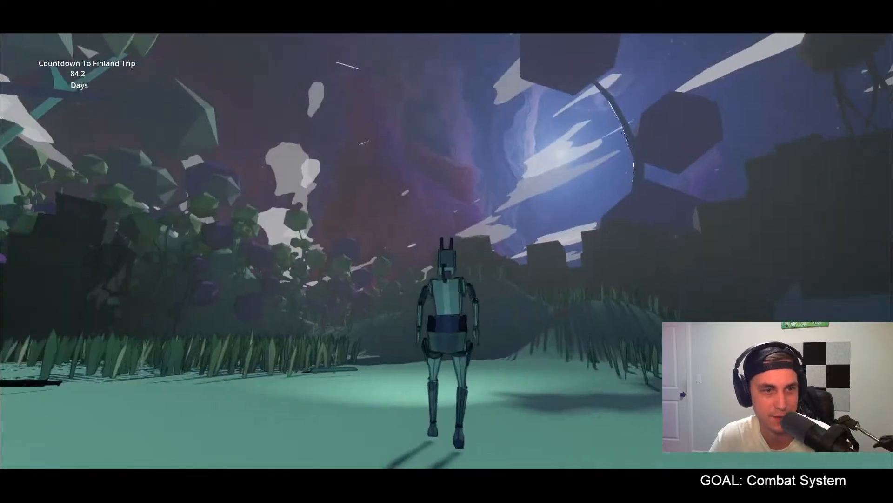
key("w")
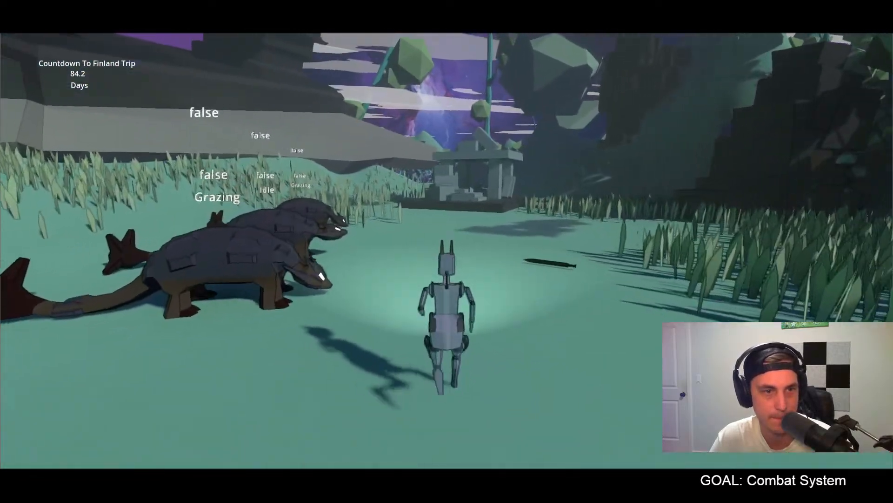
key("w")
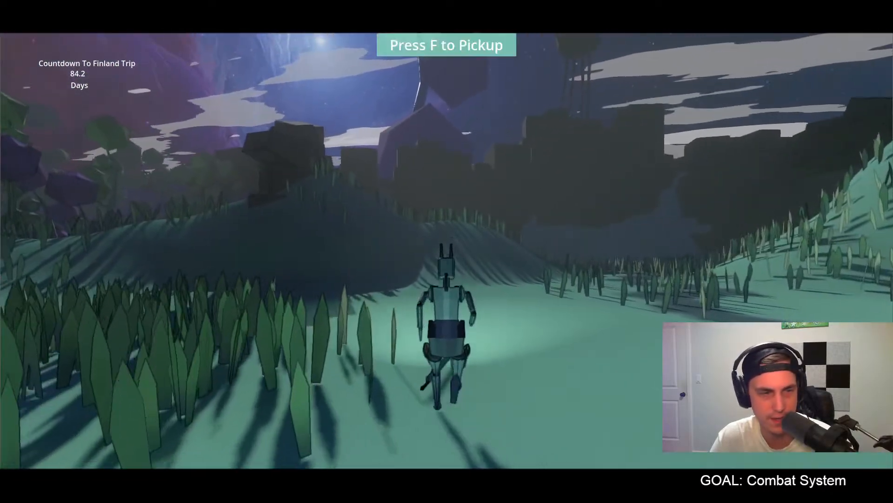
key("w")
key("f")
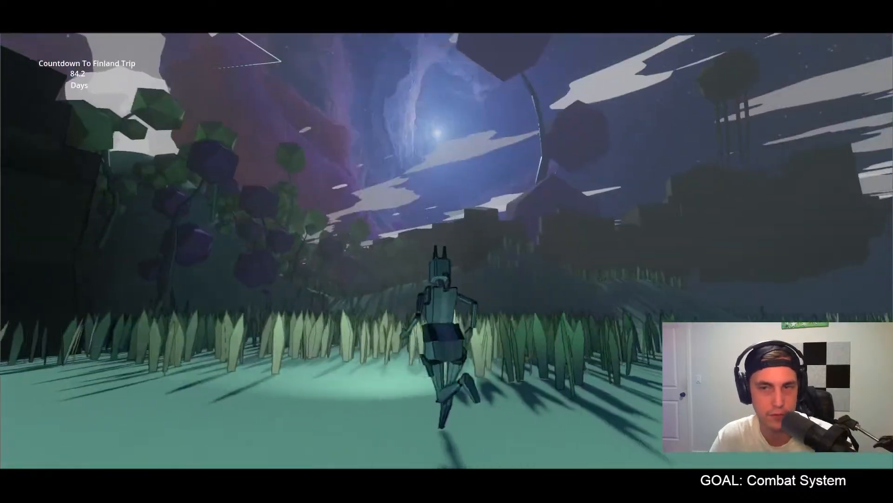
Step: Walk the character through the forest into the building to check the re-exported interior wall panels in game
key("w")
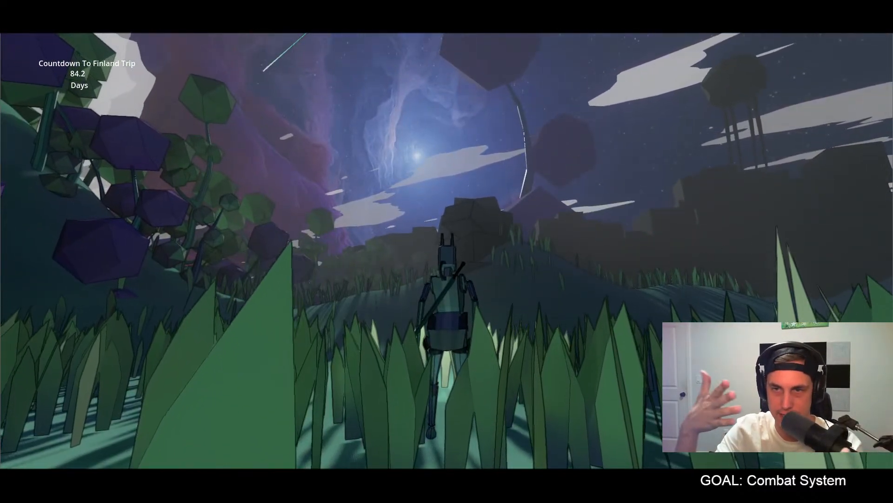
key("w")
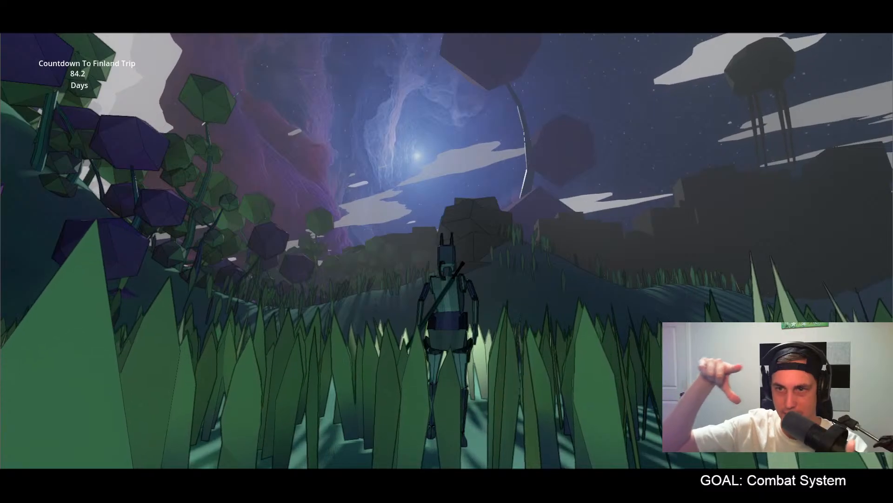
key("w")
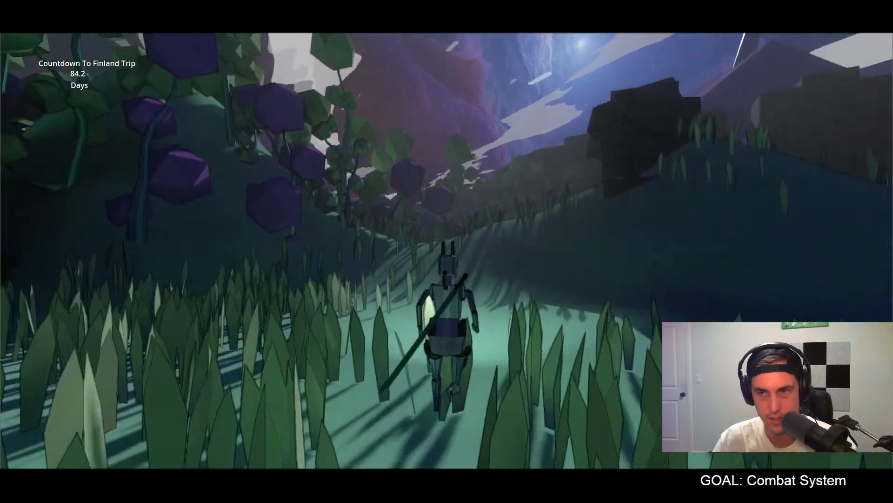
key("w")
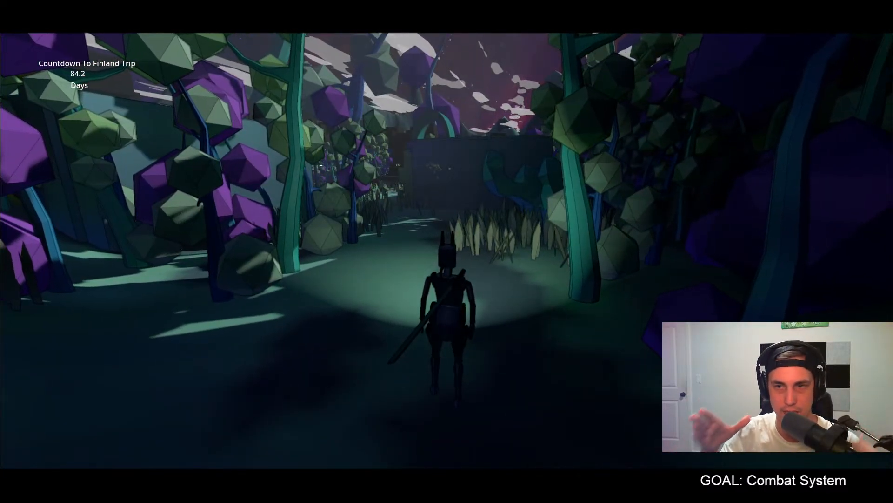
key("w")
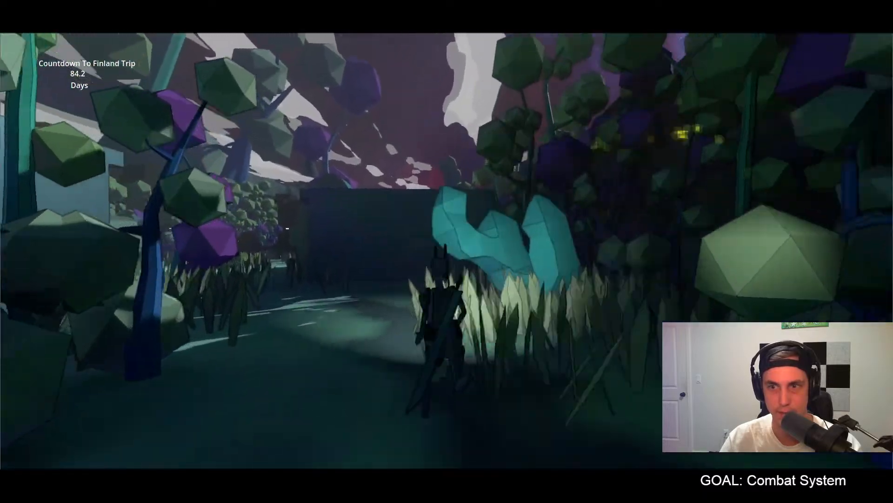
key("w")
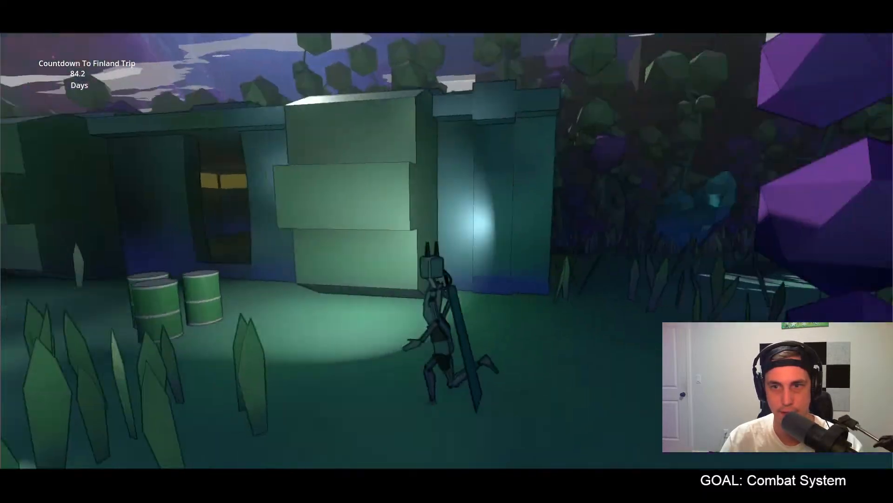
key("w")
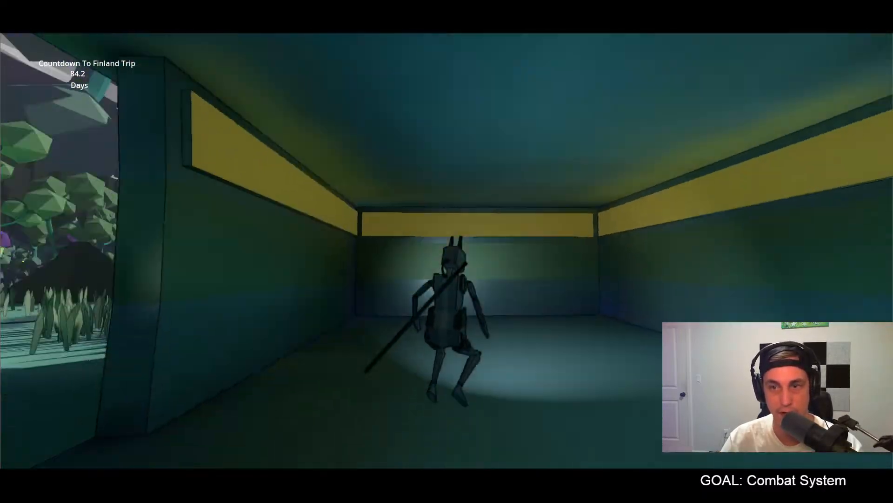
Step: Walk the character around inside the building to examine the yellow accent panels along the walls, corners and doorways
key("s")
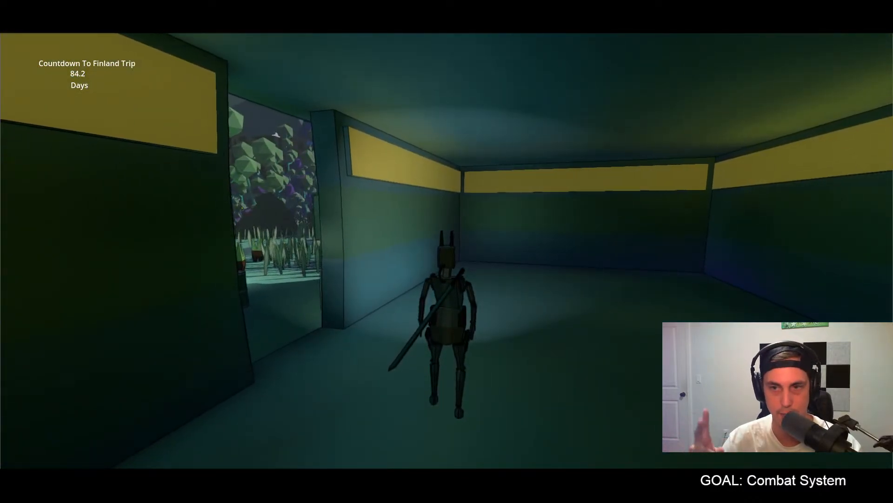
key("w")
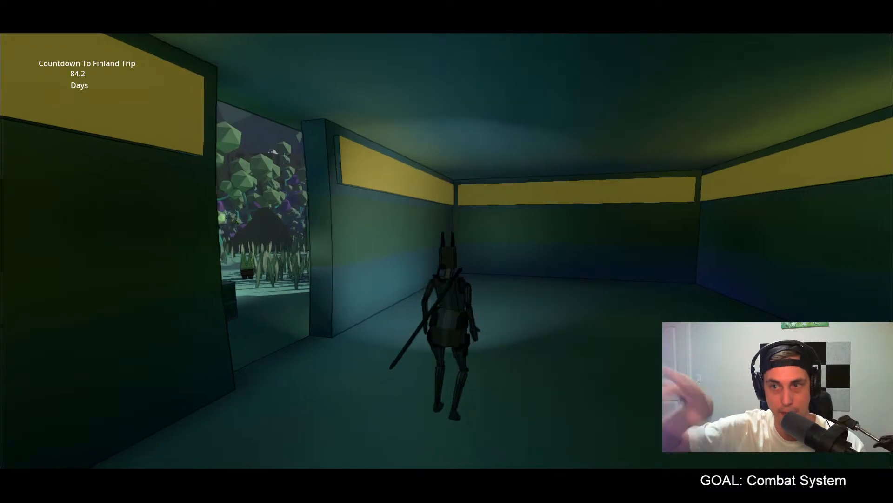
key("w")
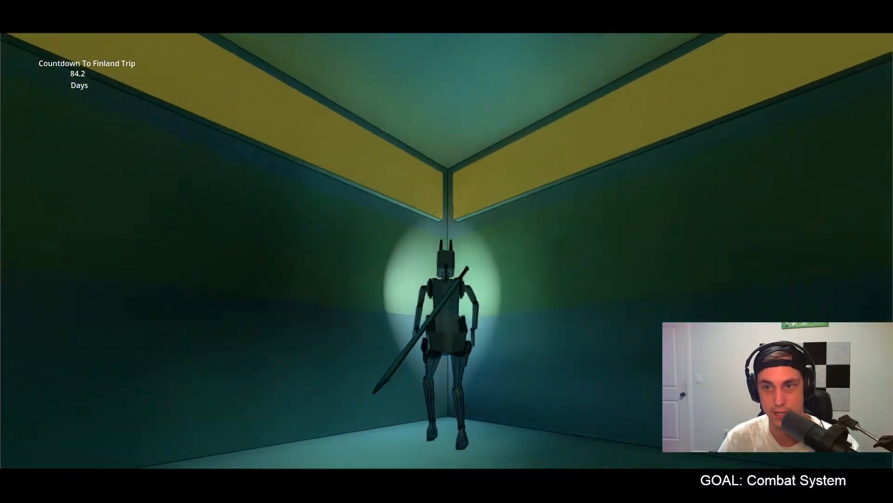
key("w")
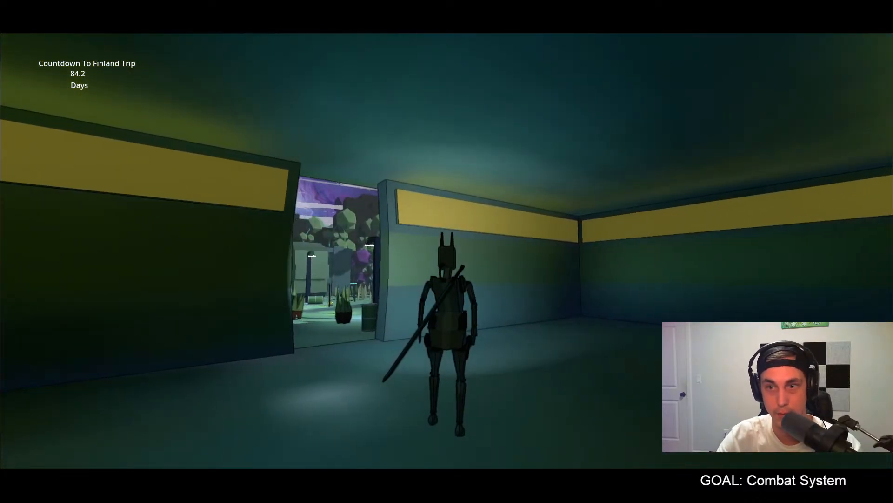
key("w")
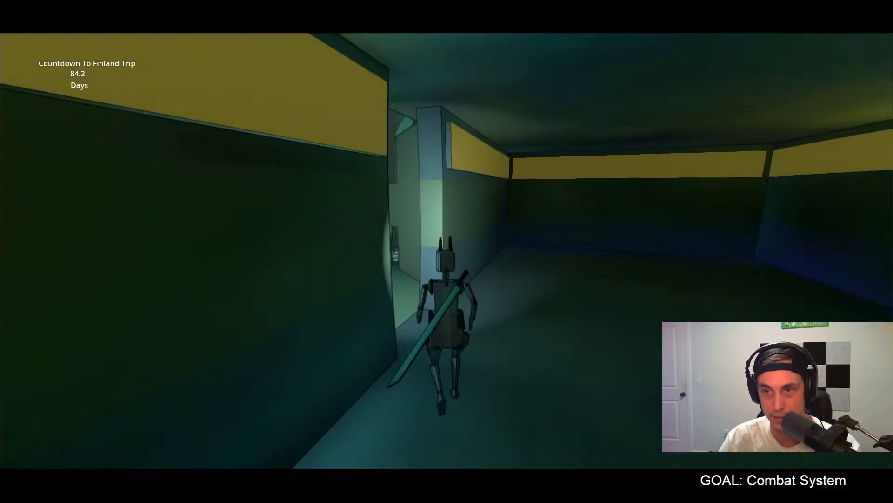
key("w")
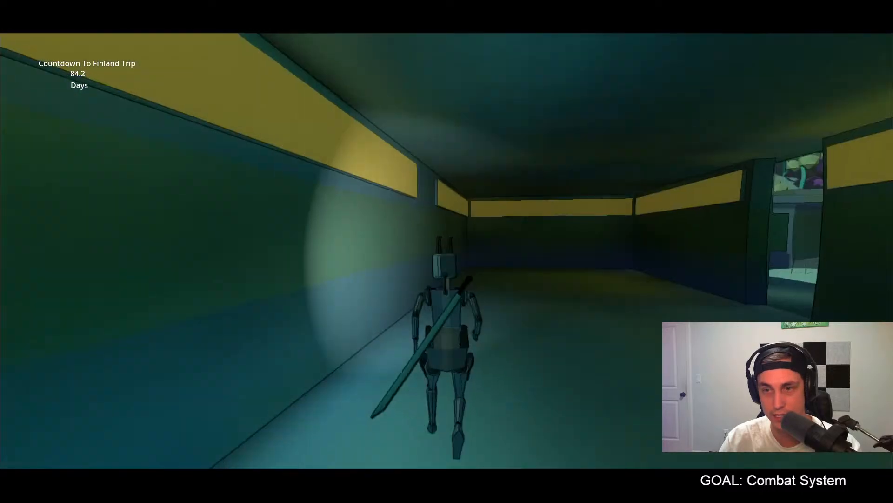
Step: Leave the building and walk along its exterior to examine the facade, side walls and surrounding barrels
key("w")
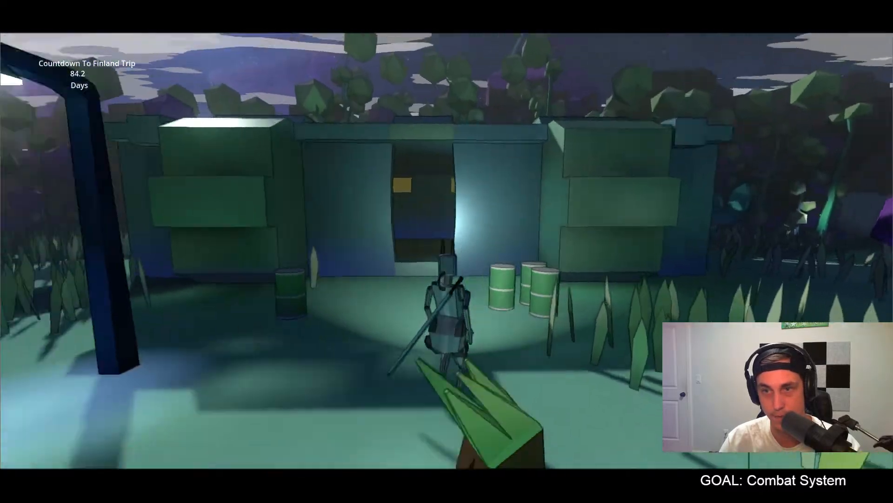
key("w")
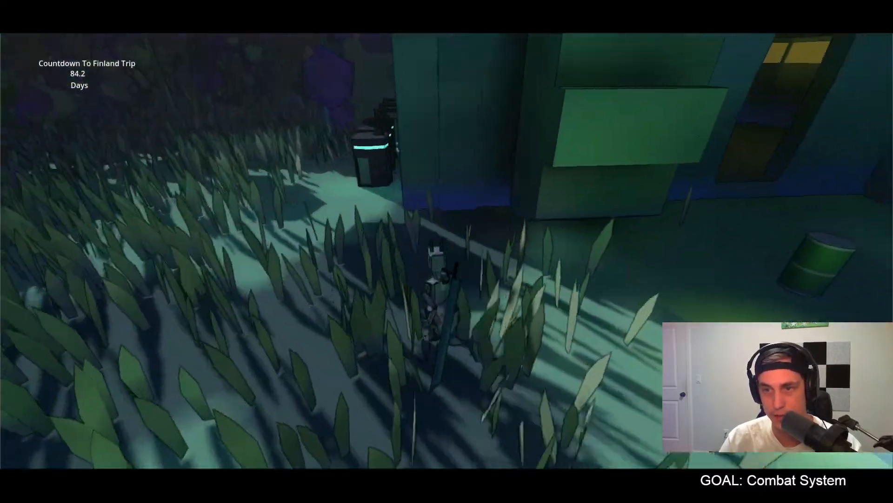
key("w")
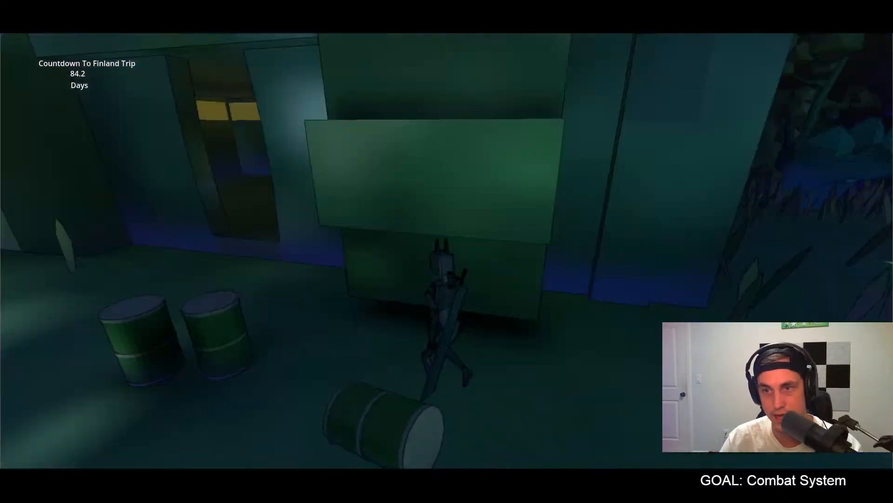
Step: Walk the character in and out of the building doorways to check the interior accent panels from different entrances
key("w")
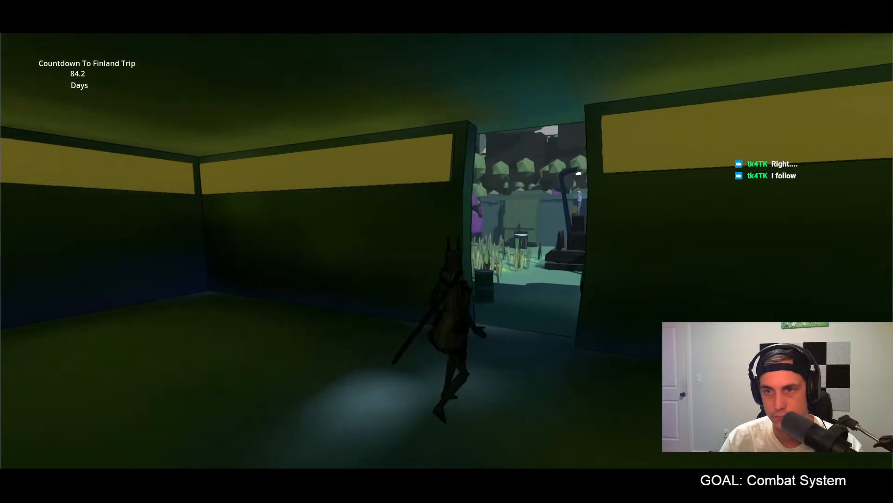
key("w")
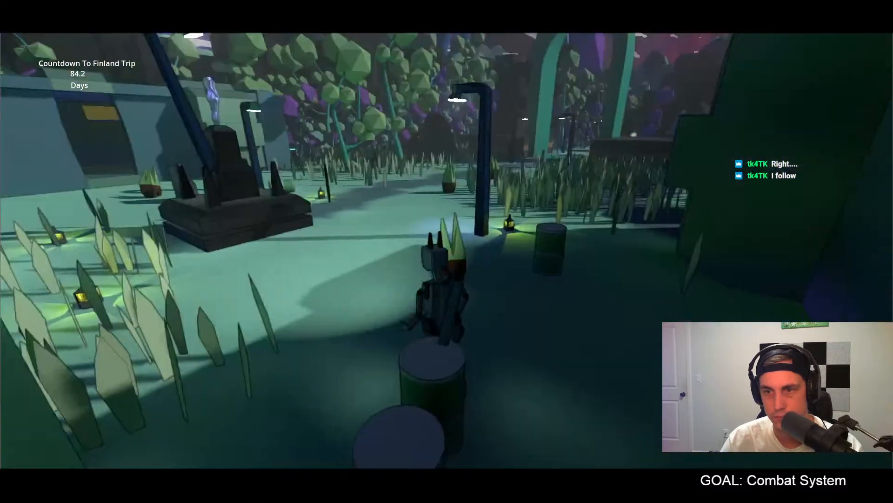
key("w")
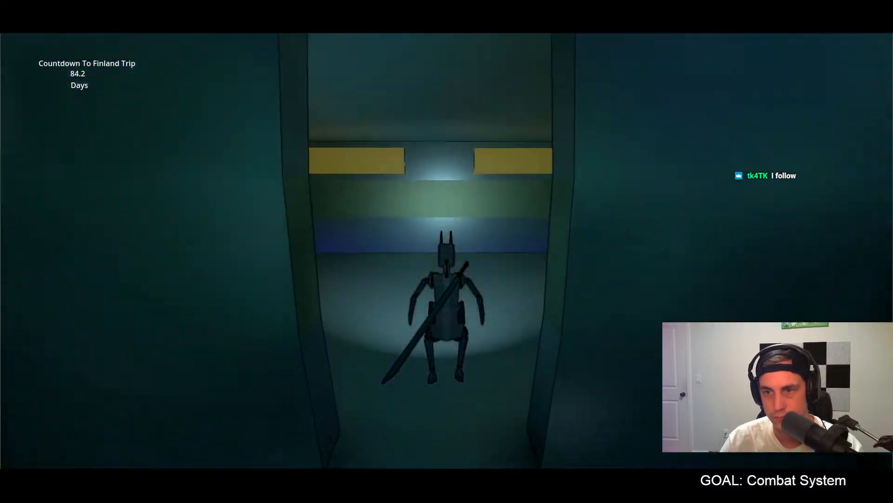
key("w")
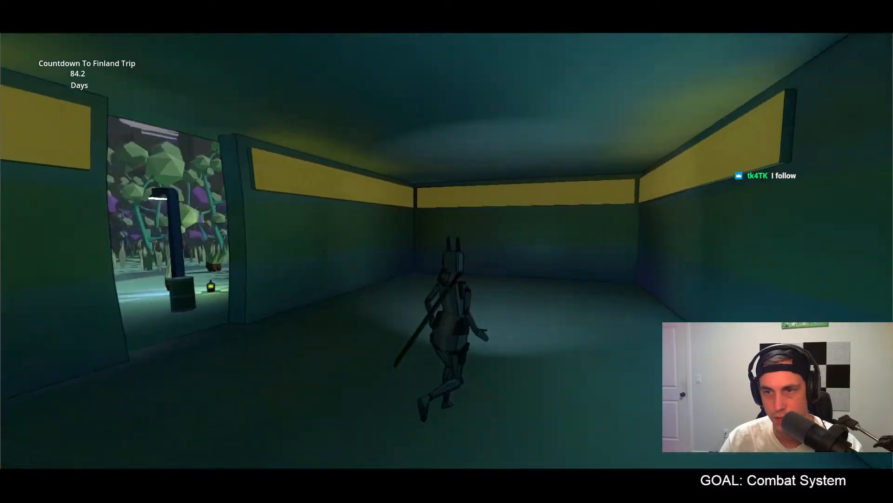
key("w")
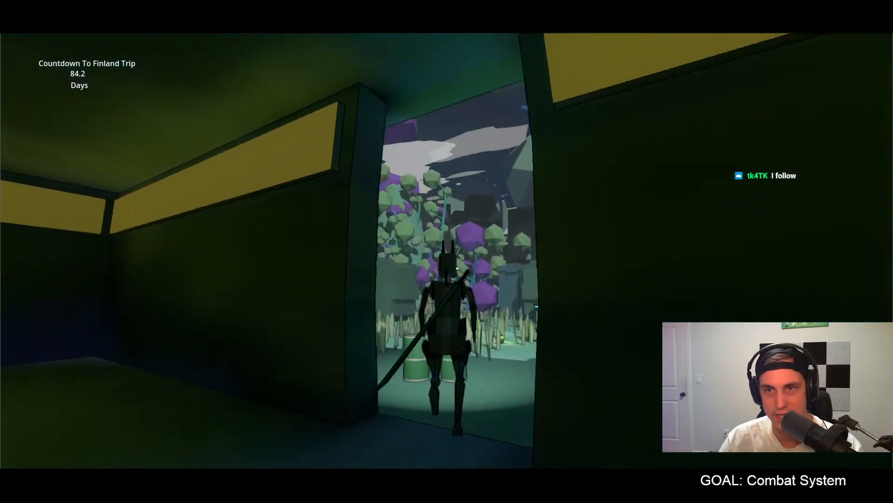
Step: Walk across the courtyard toward the large arch and jump onto the dark rock mound to view the buildings
key("w")
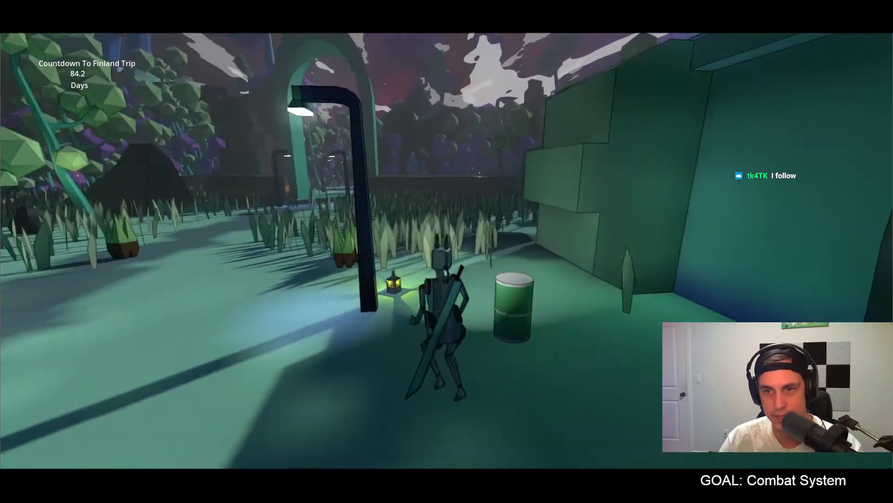
key("w")
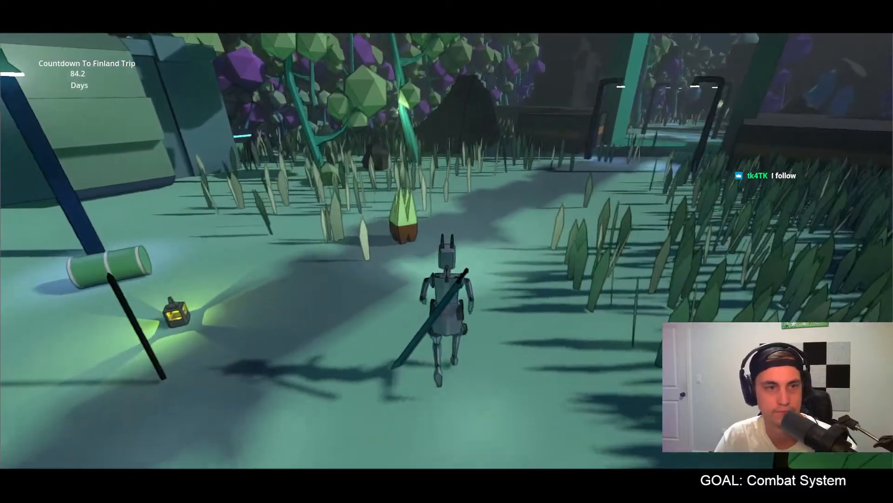
key("w")
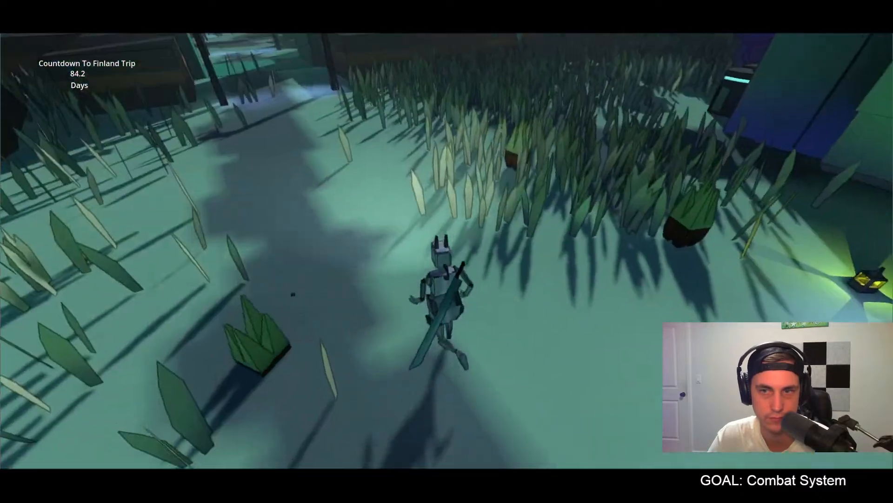
key("w")
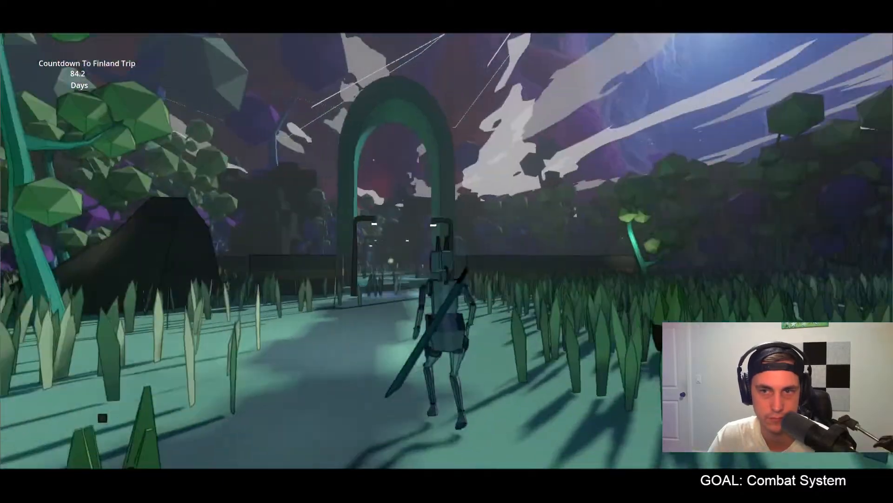
key("w")
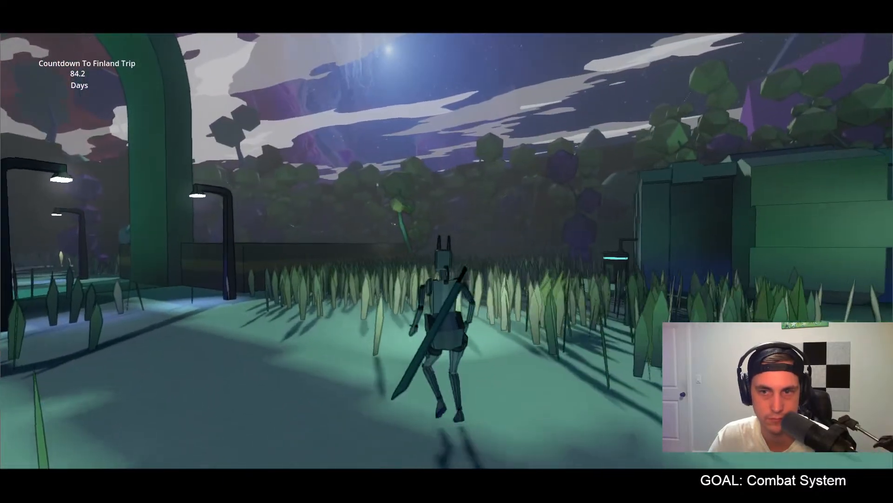
key("w")
key("space")
key("a")
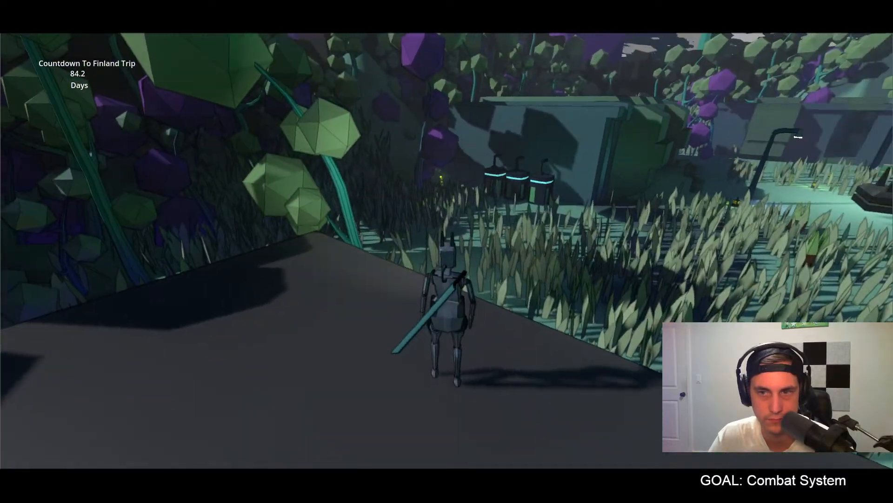
Step: Walk the character back through the tall grass toward the statue in the courtyard to view the buildings around it
key("w")
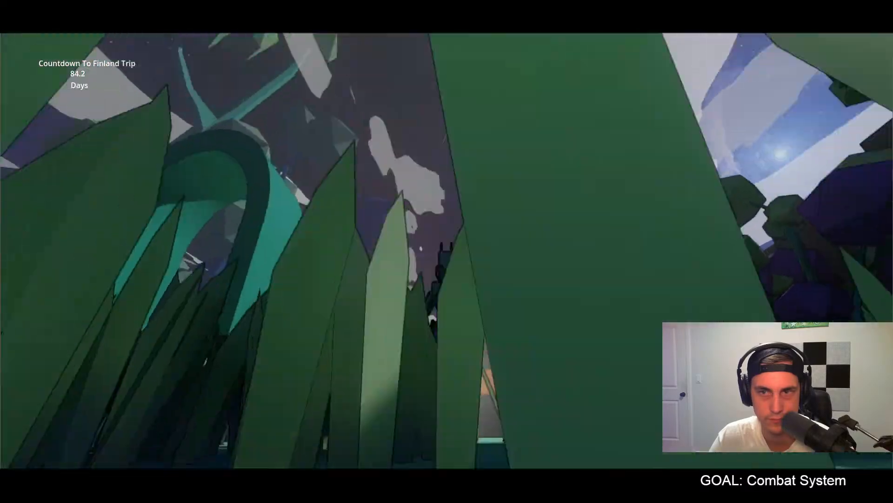
key("w")
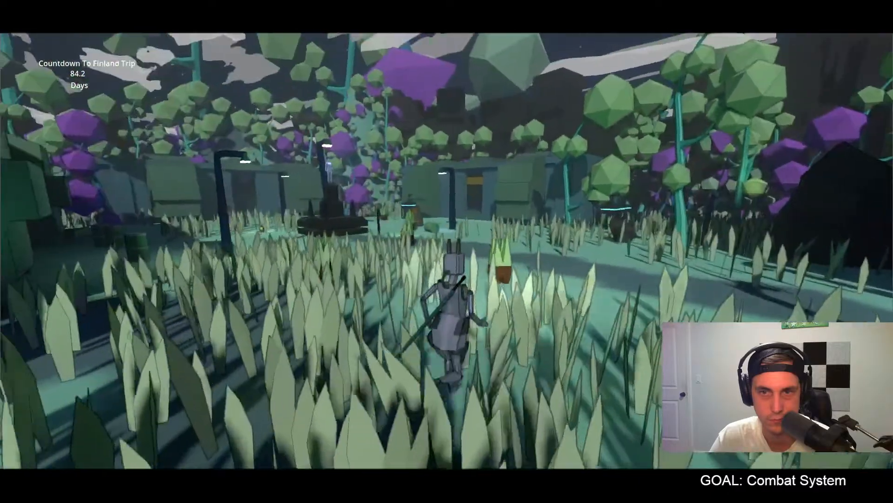
key("w")
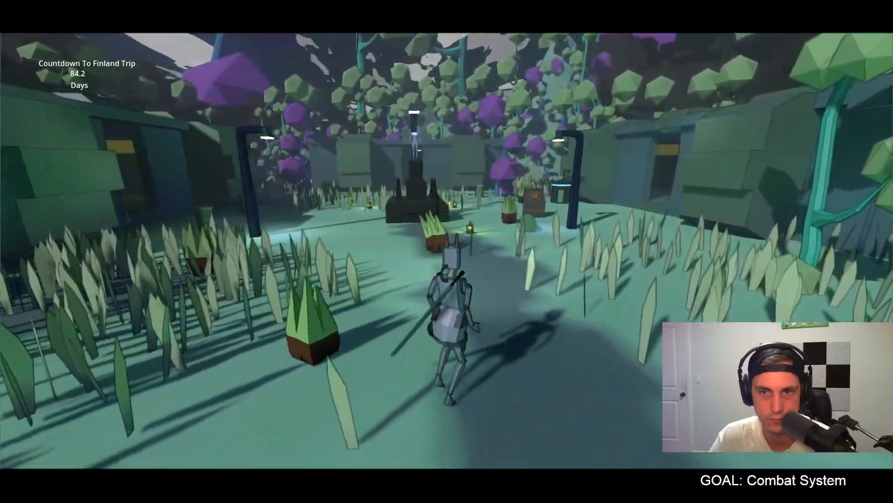
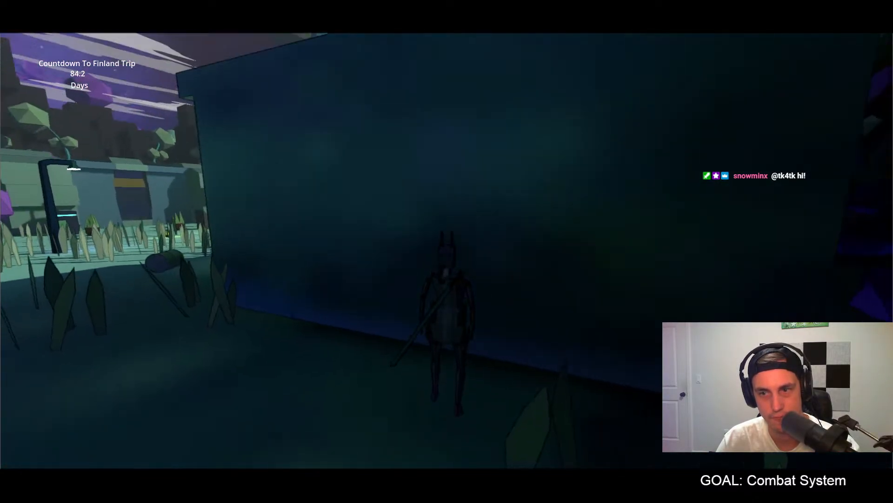
Step: Walk the character along the shaded building wall and past the statue to examine the courtyard's lamps, barrels and large arch
key("w")
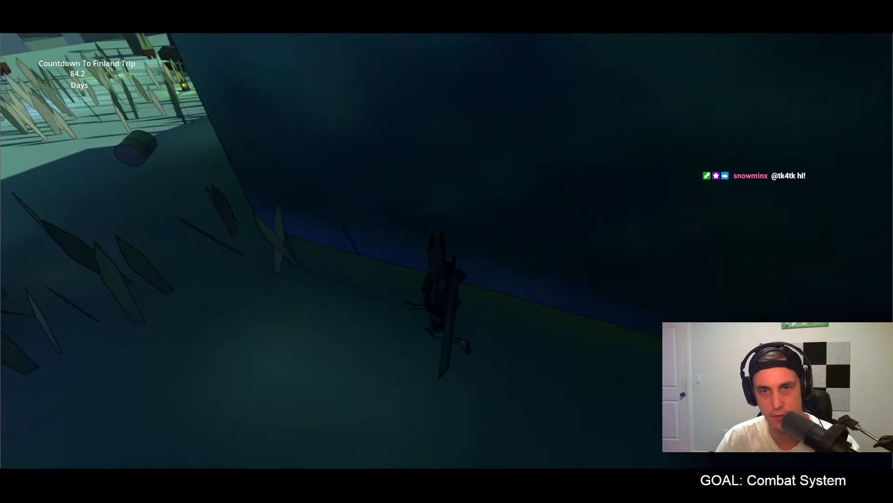
key("w")
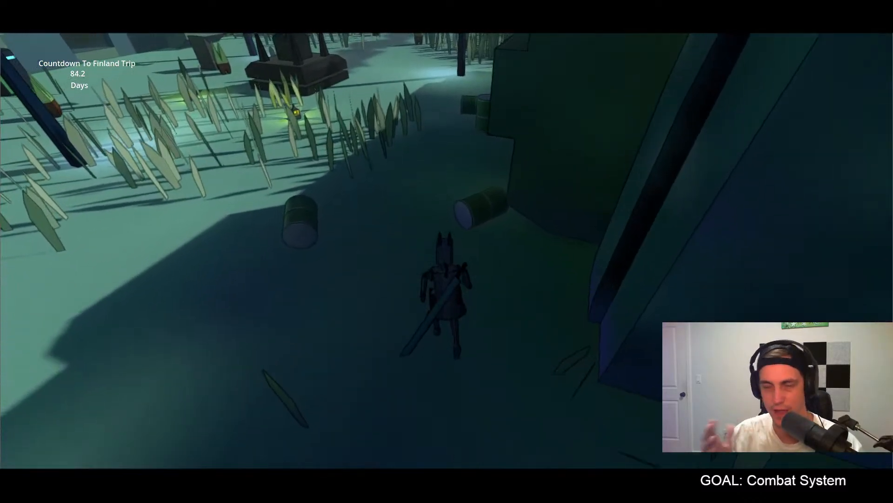
key("w")
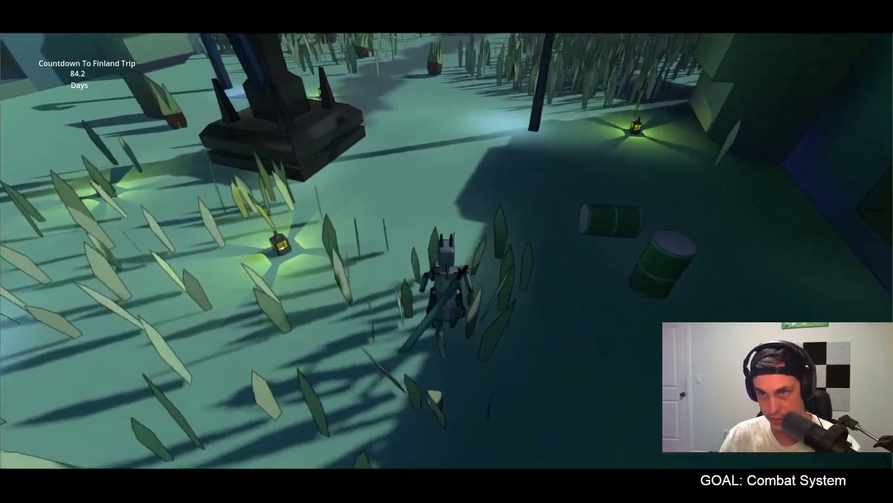
key("w")
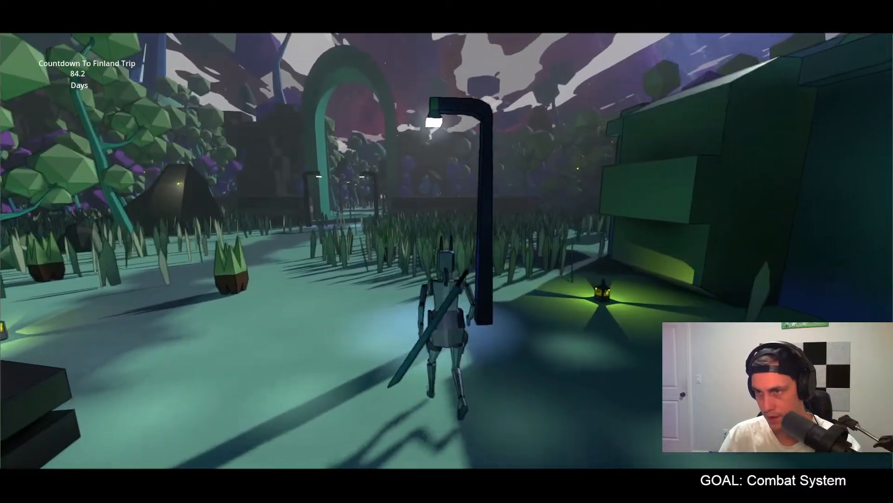
key("w")
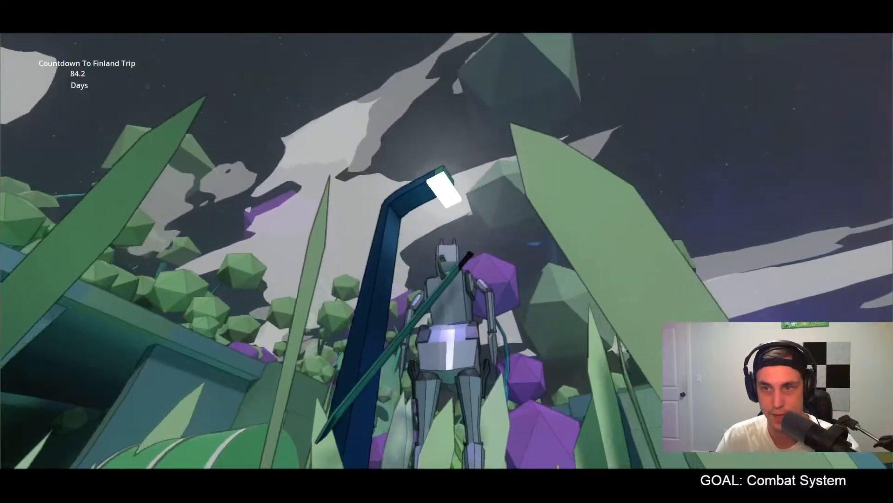
Step: Jump and move around the street lamp in the tall grass to examine how its light falls on the character and building facades
key("space")
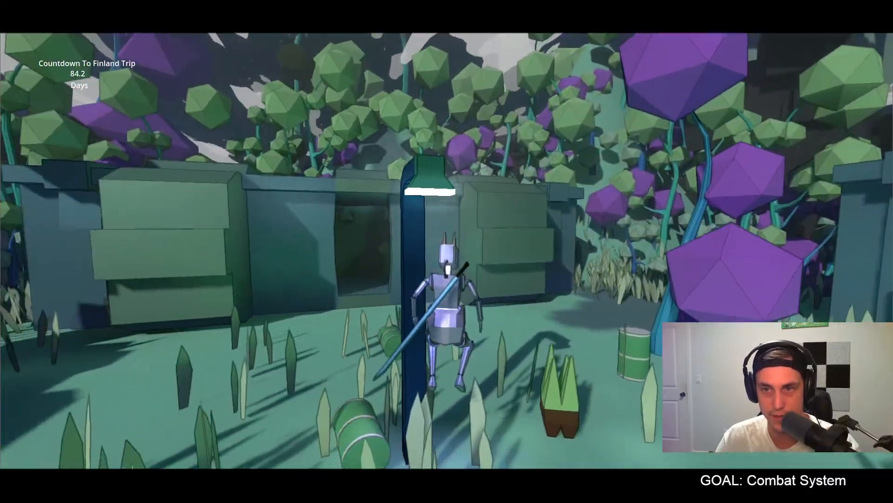
key("space")
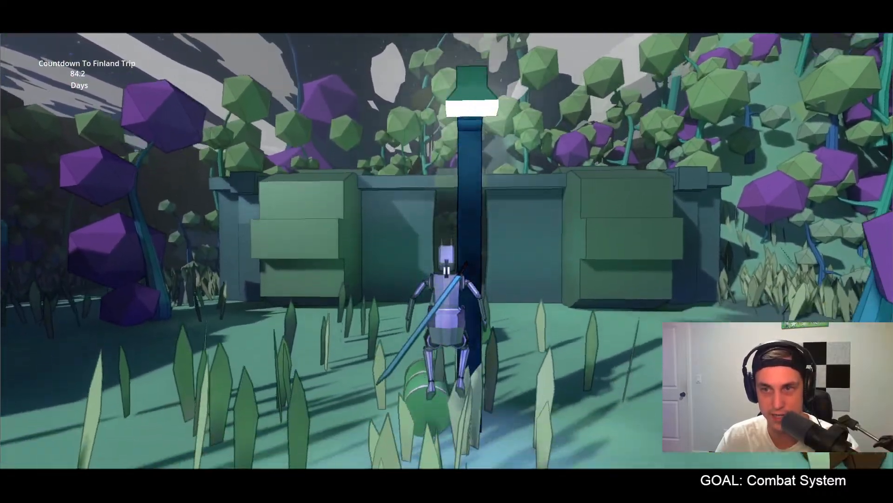
key("space")
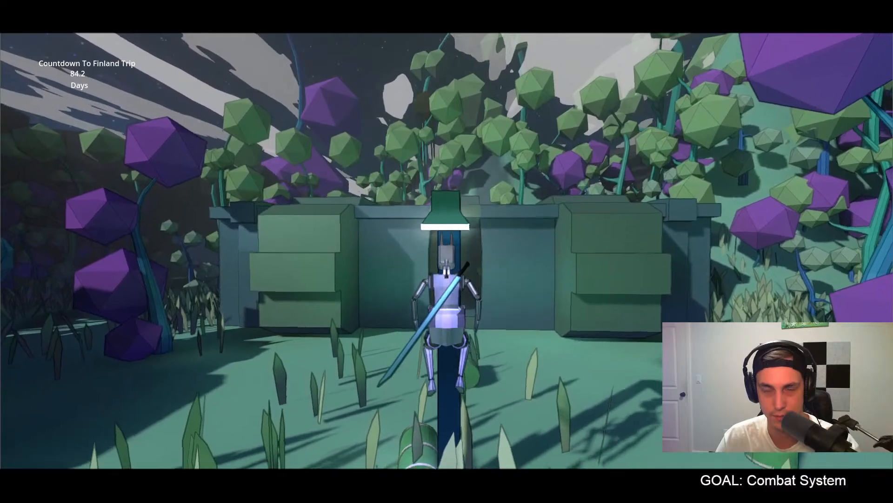
key("w")
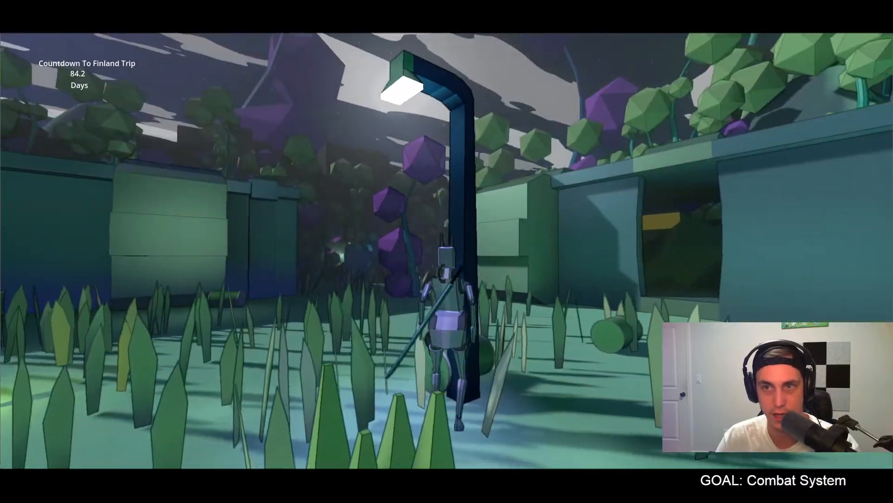
key("a")
key("d")
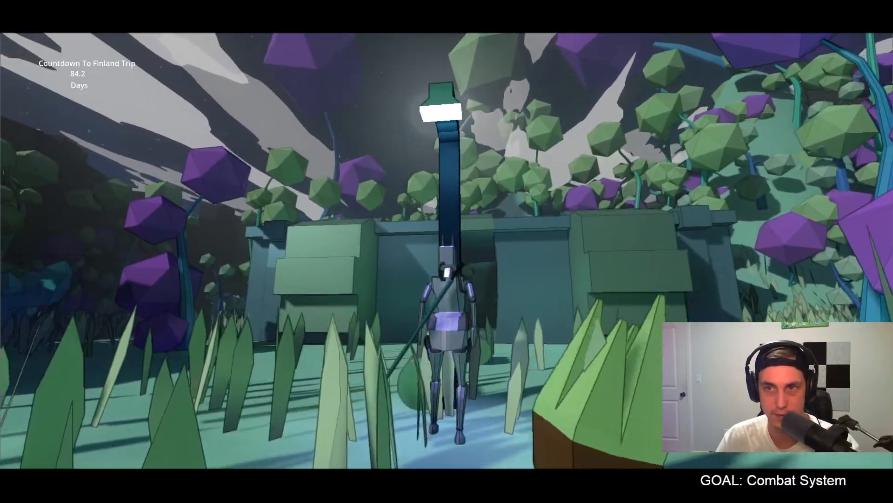
key("d")
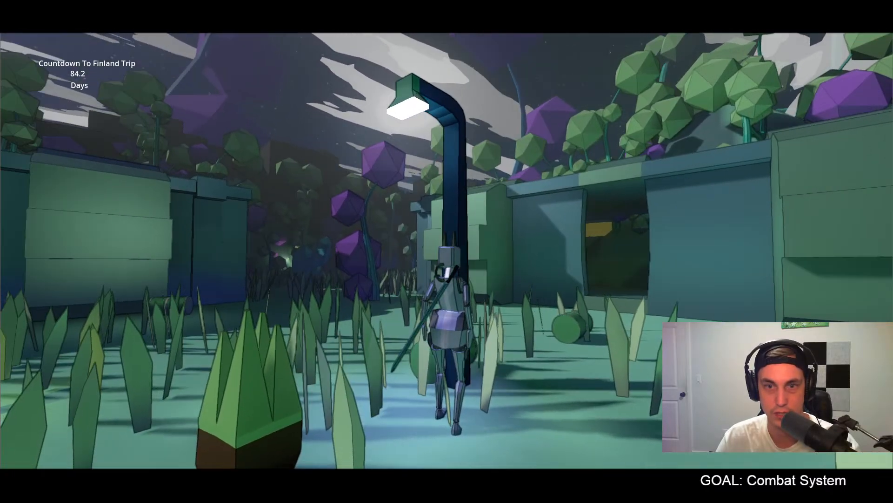
Step: Run around the statue, past the lanterns and barrels, to the slanted console and lamp near the opposite building to view the area
key("a")
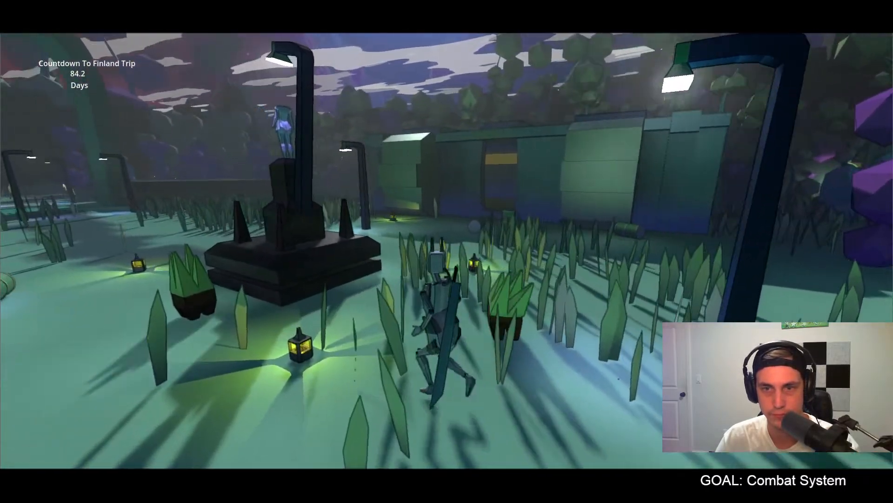
key("w")
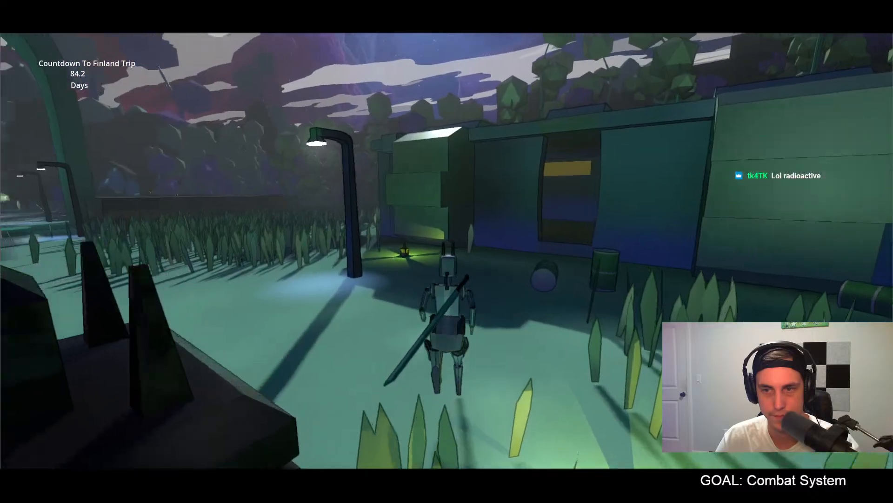
key("w")
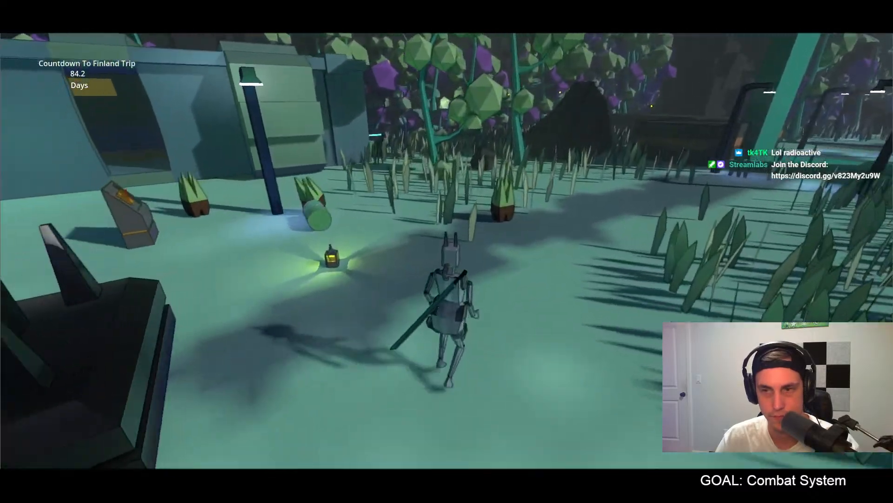
key("w")
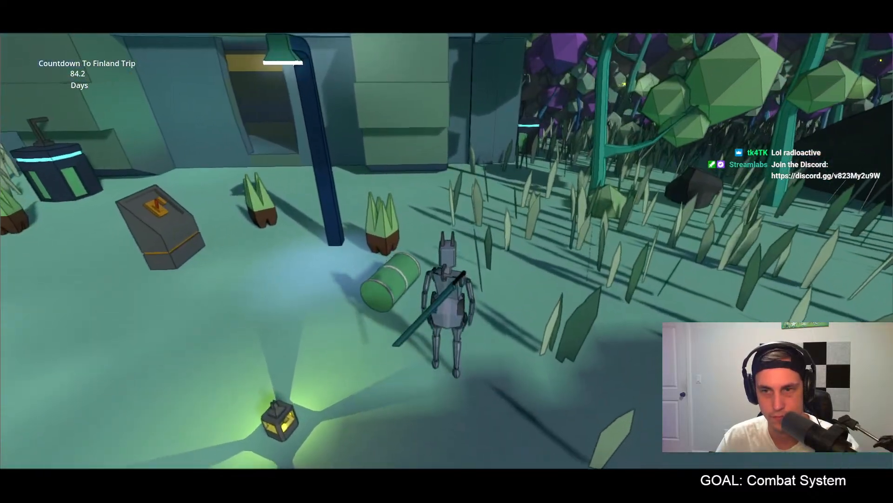
key("w")
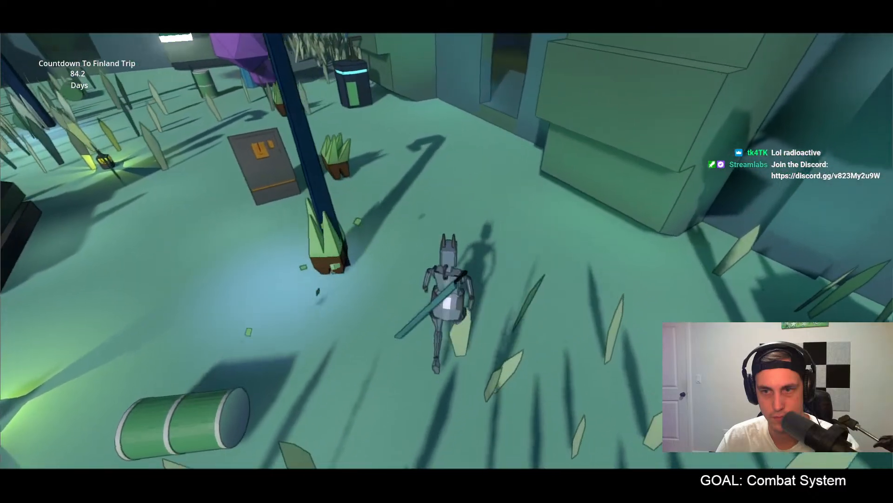
Step: Stop the running game, save the scene, and open the energy_sword.tres weapon resource from the unfiltered project files
key("Escape")
key("ctrl+s")
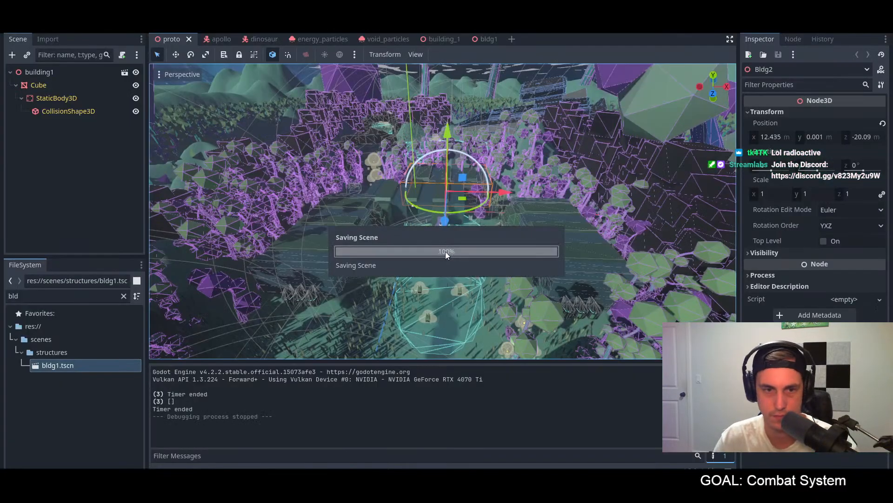
left_click(123, 296)
scroll(64, 359, "down", 10)
scroll(45, 376, "up", 5)
left_click(23, 408)
scroll(52, 406, "down", 1)
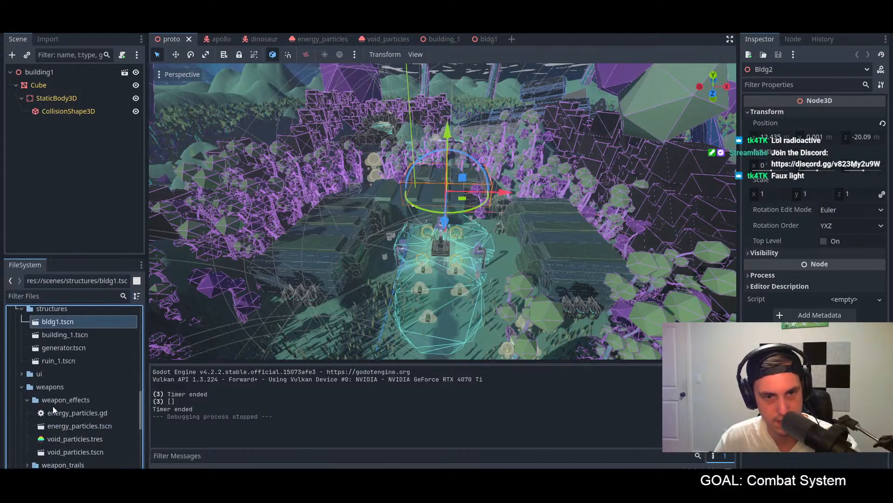
scroll(52, 405, "down", 3)
left_click(70, 436)
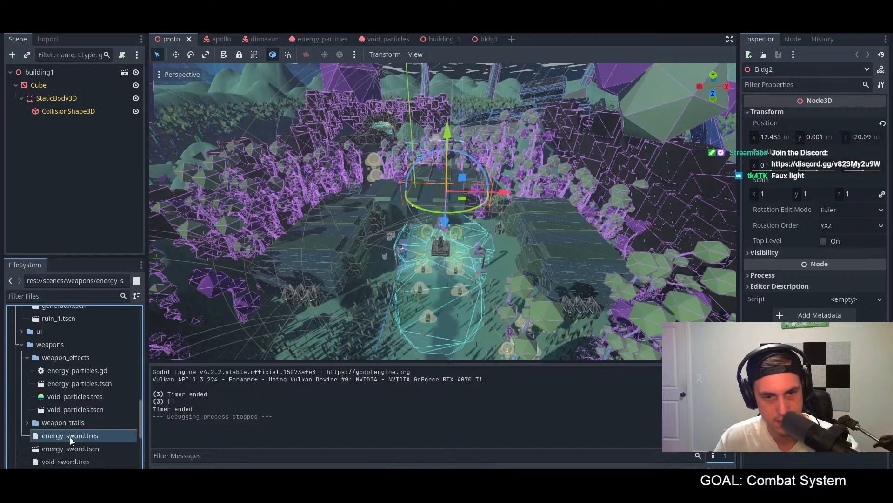
double_click(70, 436)
Step: Examine the energy sword resource's weapon effect path and the details of its mesh
left_click_drag(845, 159, 870, 160)
left_click(865, 160)
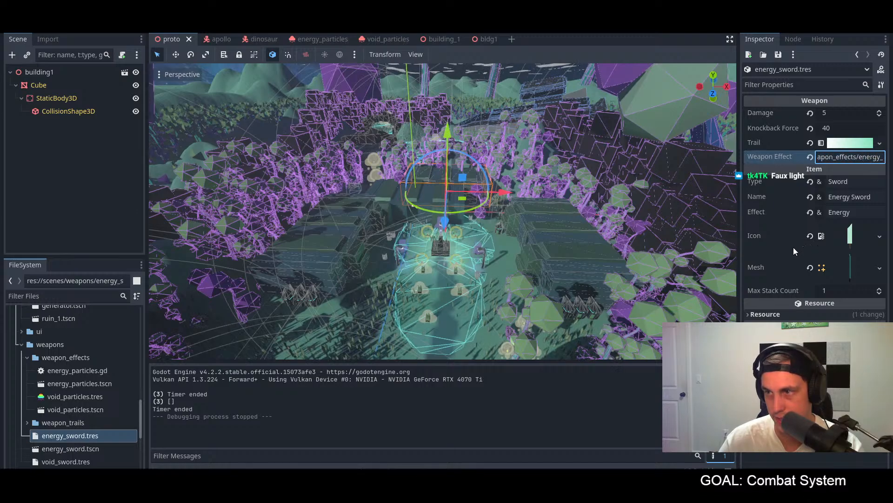
left_click(826, 271)
scroll(831, 308, "down", 3)
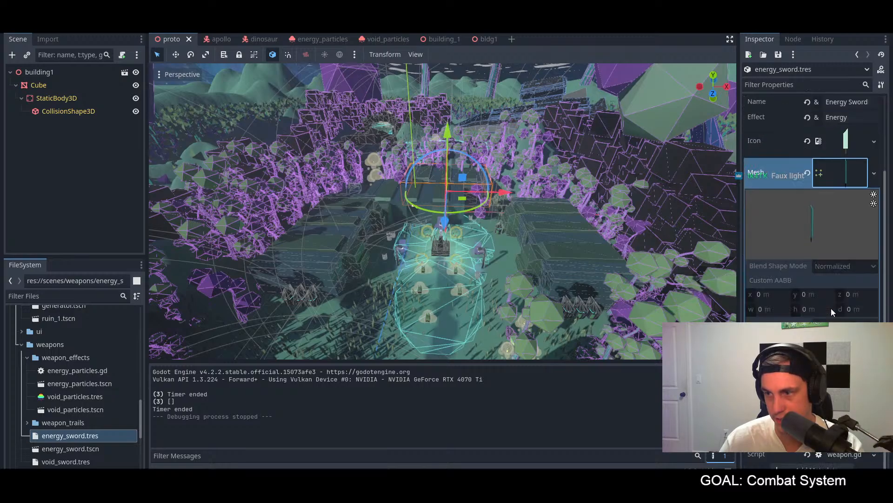
left_click(792, 363)
left_click(792, 363)
left_click(792, 363)
left_click(838, 382)
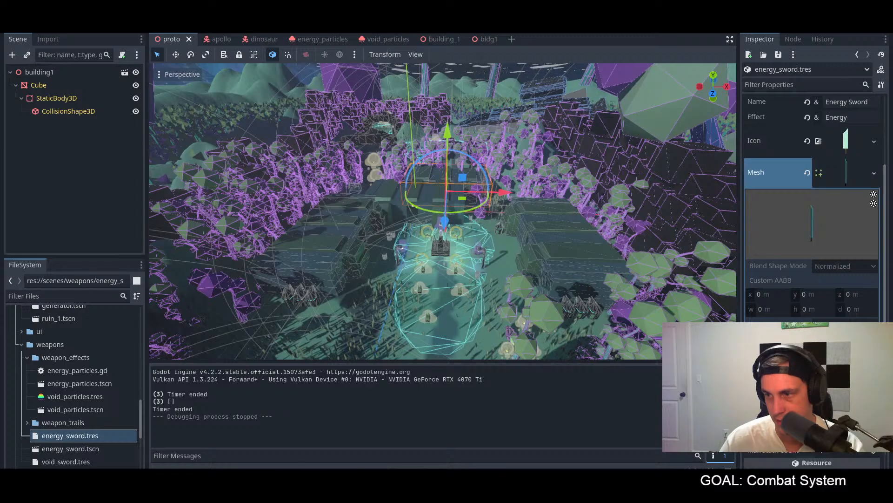
left_click(579, 286)
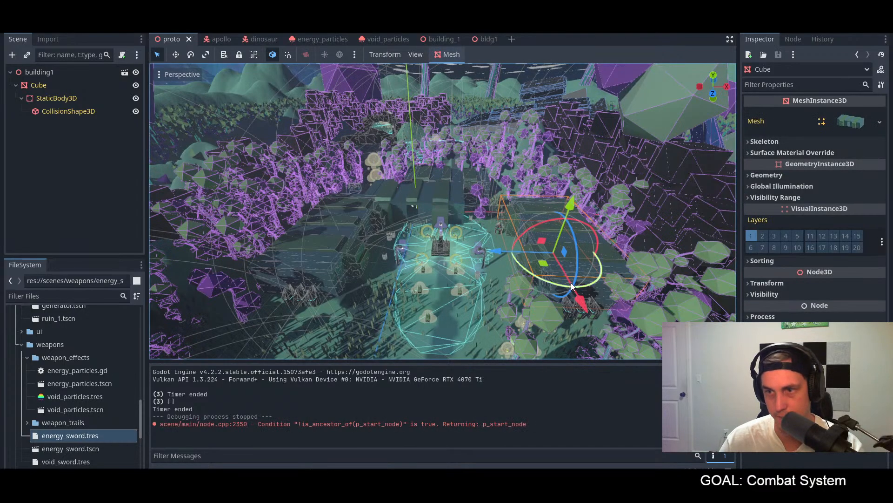
left_click(457, 177)
Step: Switch to Blender and open the sword model's file in place of the building
middle_click_drag(437, 172, 479, 163)
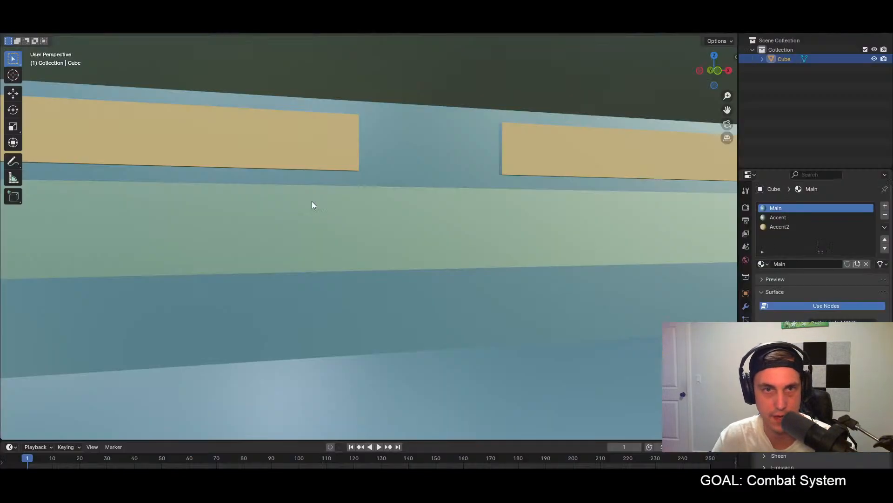
left_click(21, 18)
mouse_move(44, 47)
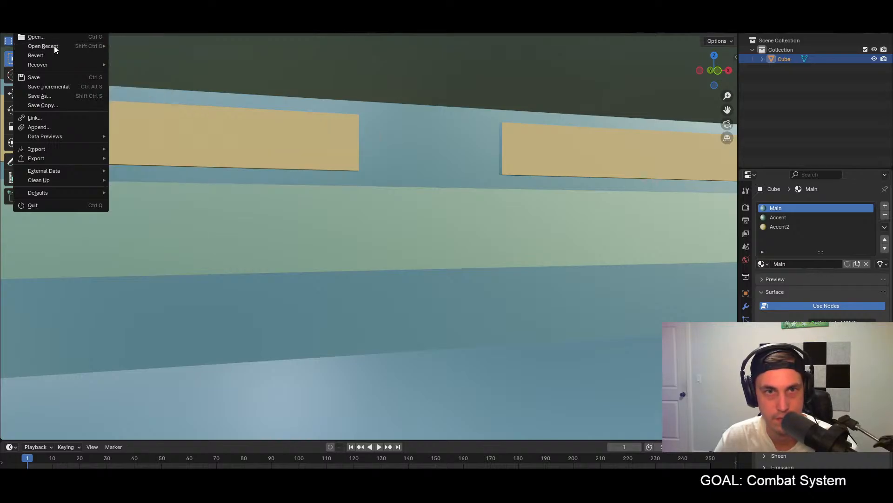
left_click(46, 37)
left_click_drag(440, 133, 0, 133)
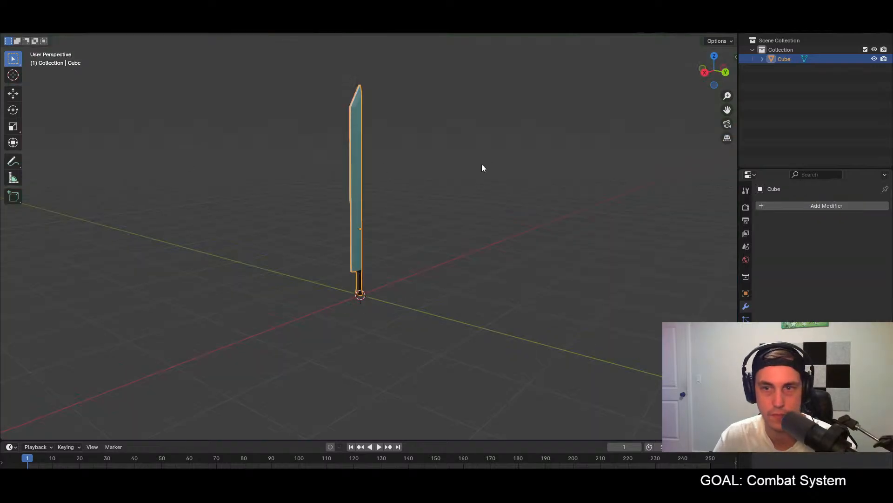
middle_click_drag(482, 165, 128, 44)
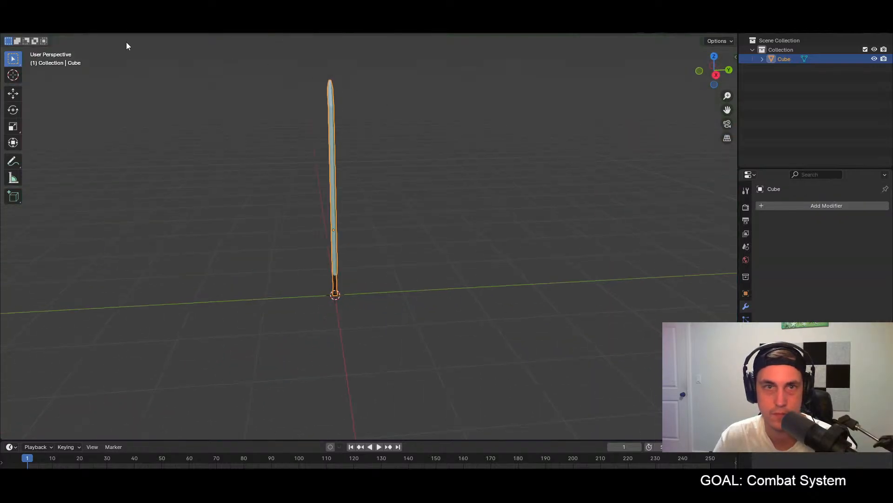
Step: Turn the view to the flat side of the sword and enter Edit Mode on its mesh
middle_click_drag(370, 130, 340, 117)
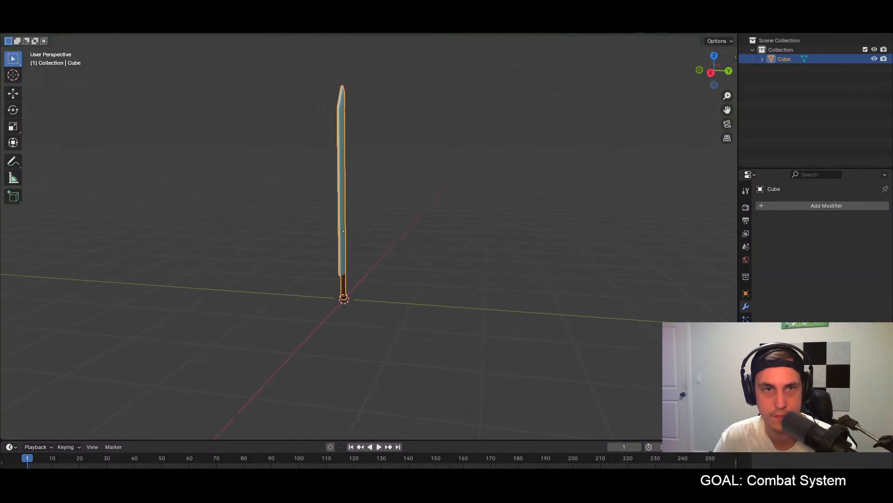
left_click(21, 17)
left_click(50, 28)
left_click(66, 51)
middle_click_drag(253, 127, 346, 131)
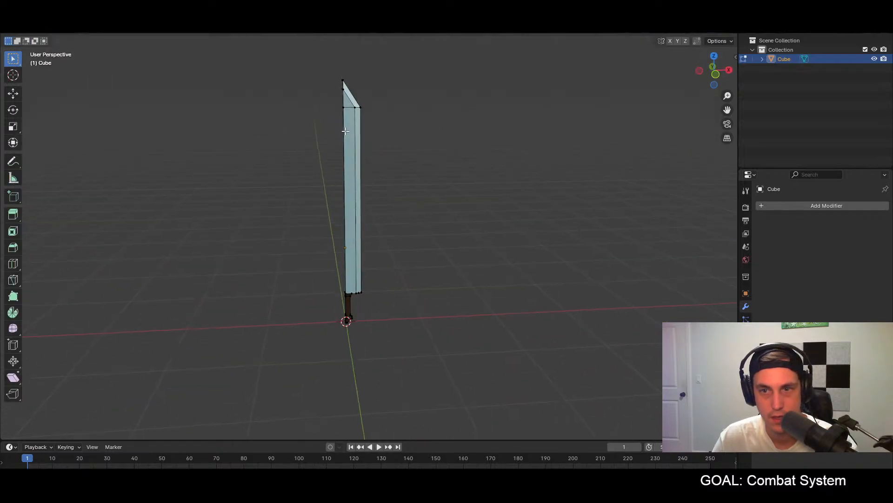
Step: Lighten the sword's Blade material with a pale cyan colour and check the blade from another angle
left_click(746, 371)
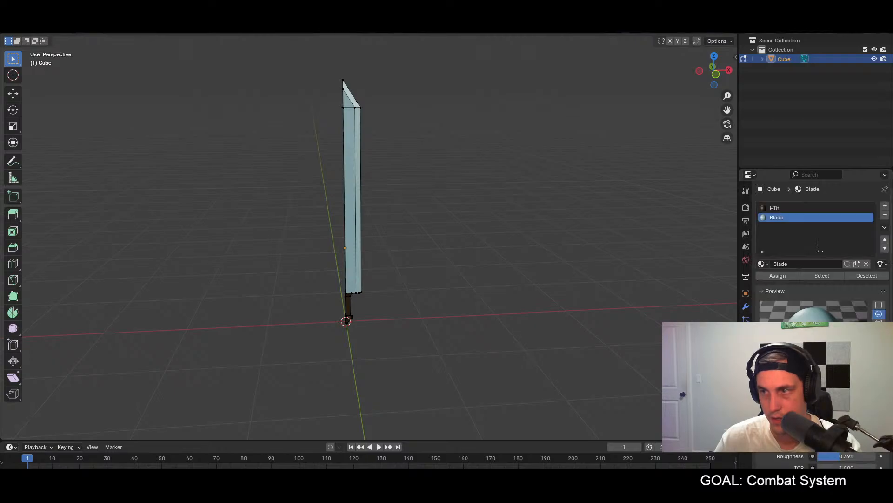
scroll(821, 246, "down", 5)
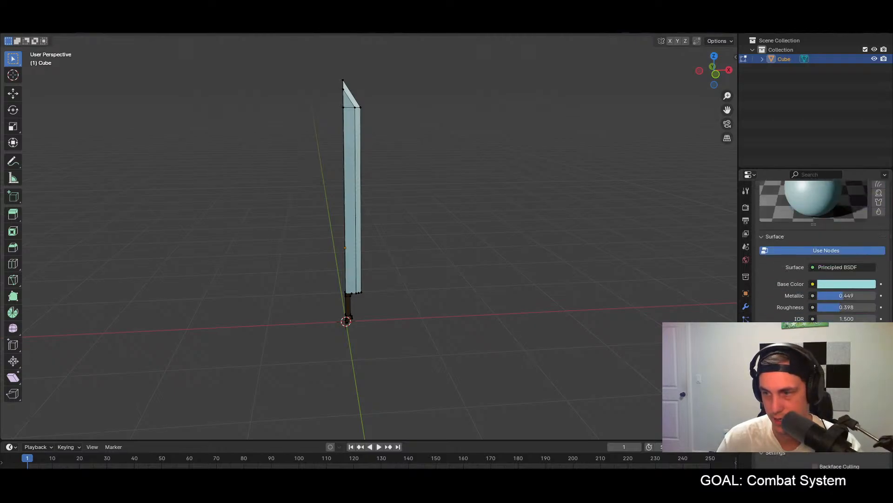
scroll(821, 247, "down", 2)
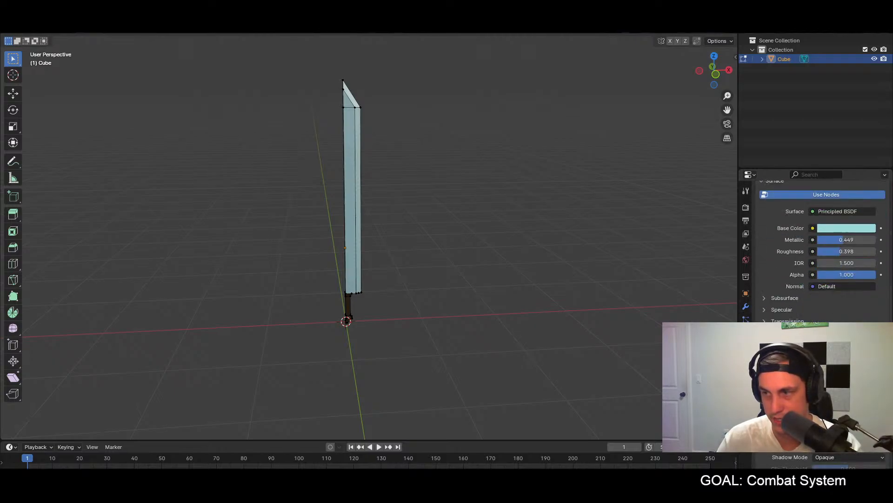
left_click(847, 228)
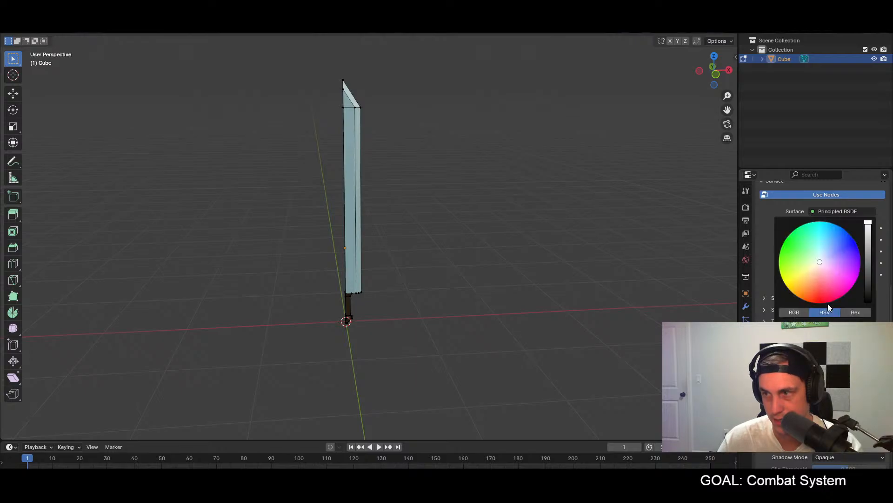
left_click_drag(828, 258, 820, 256)
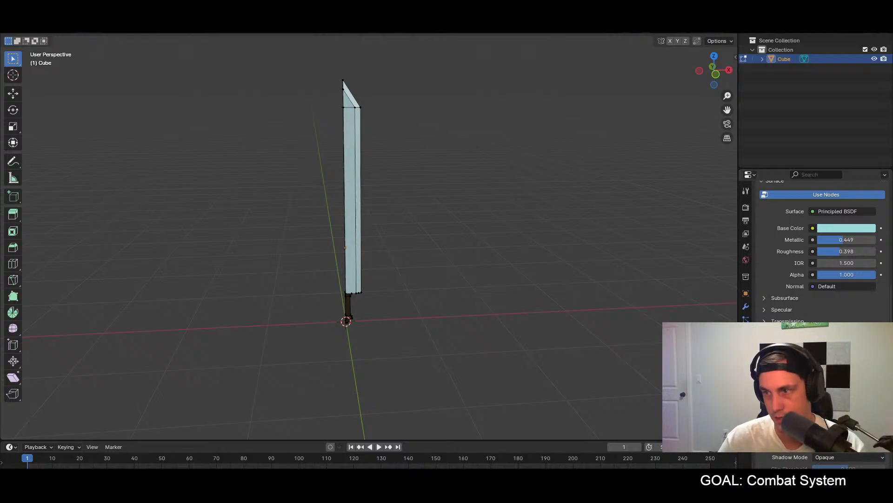
middle_click_drag(416, 347, 439, 324)
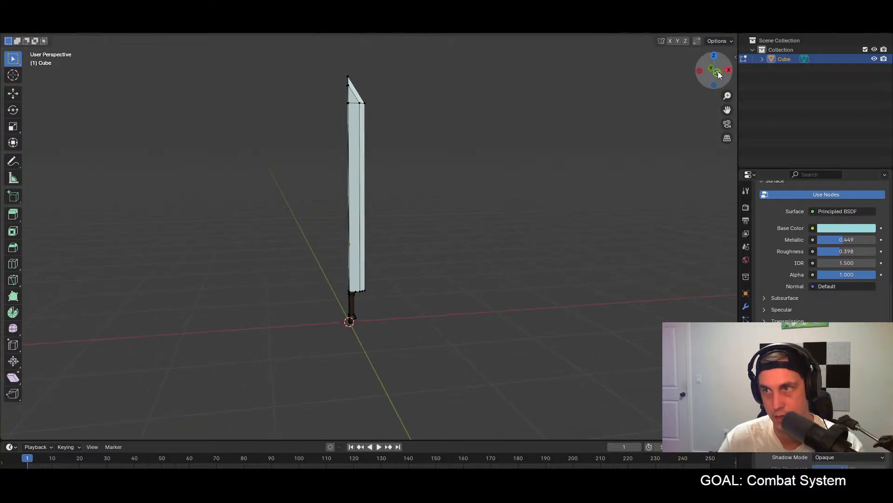
Step: Export the recoloured sword as a Wavefront OBJ over energysword.obj in the project's assets/3d/weapons folder
middle_click_drag(439, 324, 454, 288)
left_click(21, 19)
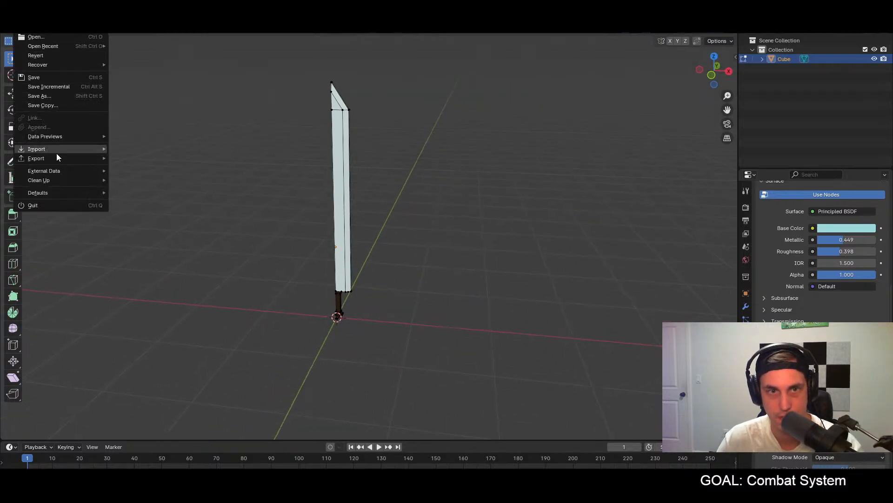
mouse_move(57, 160)
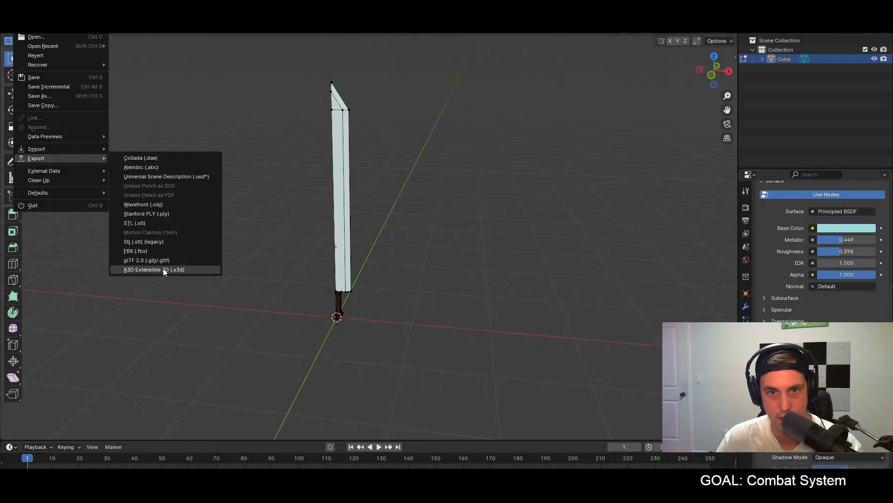
left_click(161, 209)
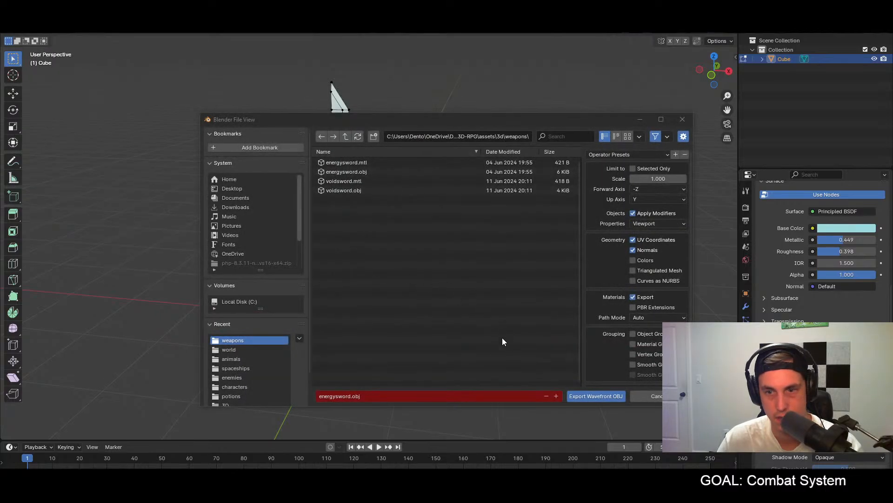
left_click(602, 395)
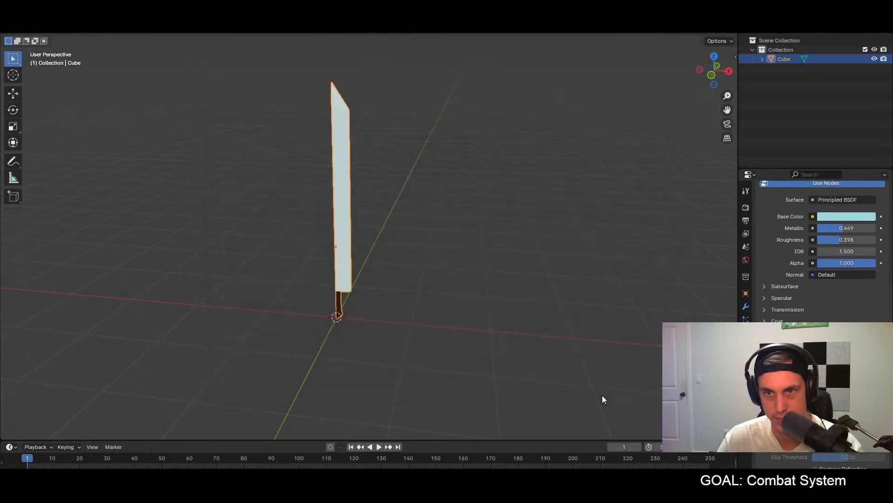
Step: Switch to Godot, run the game, pick up the energy sword and check its blade colour from several angles, and stop the game
key("alt+Tab")
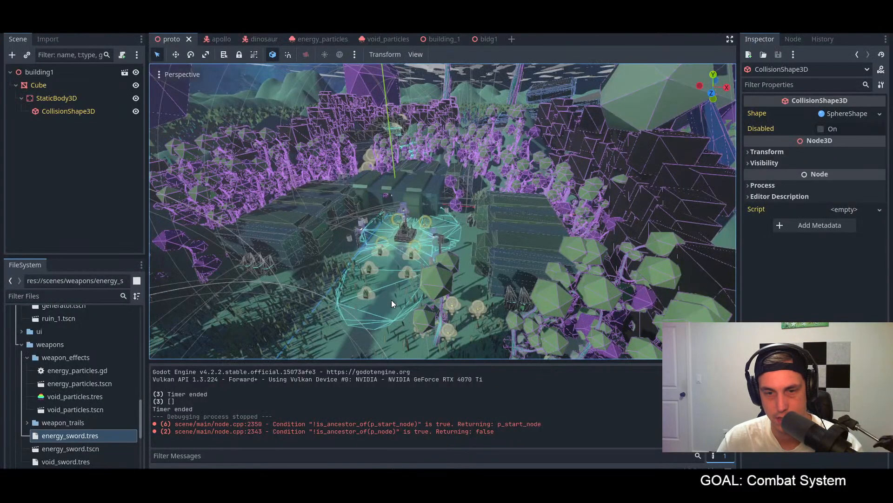
key("F5")
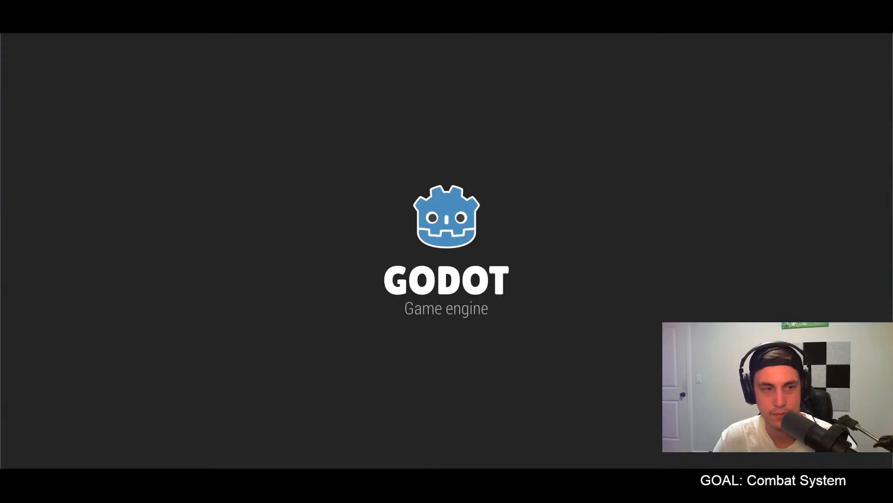
key("w")
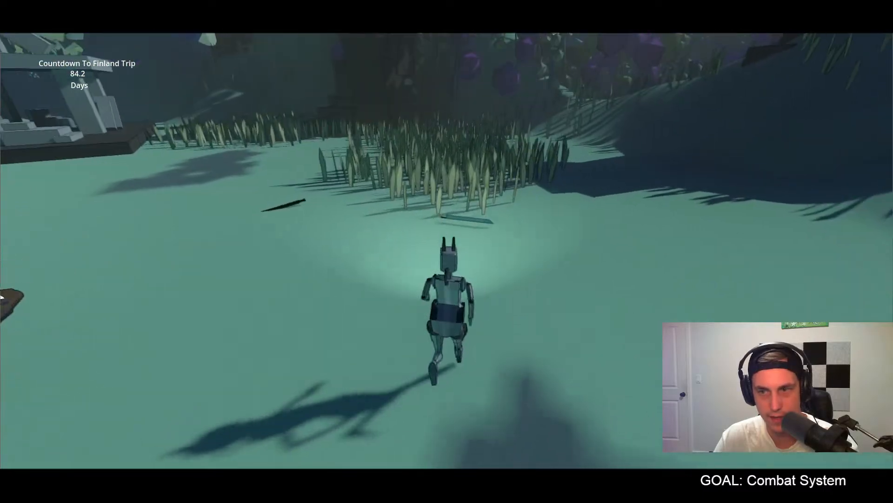
key("e")
key("w")
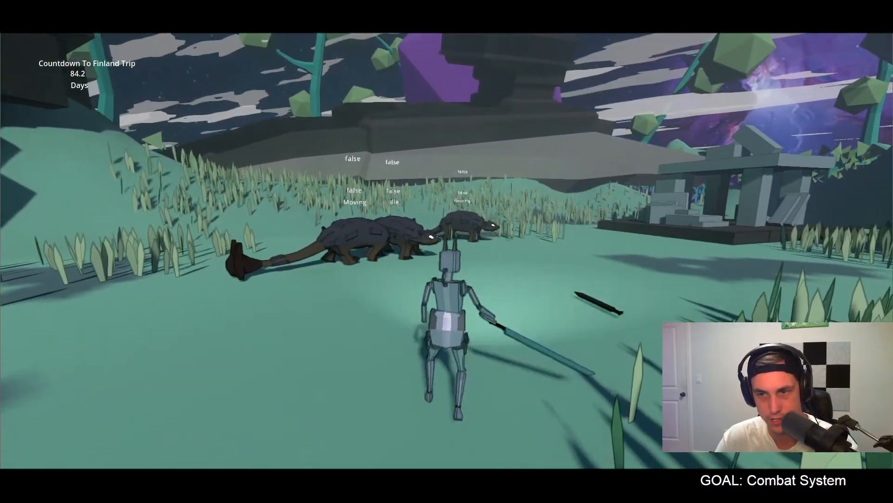
key("r")
key("w")
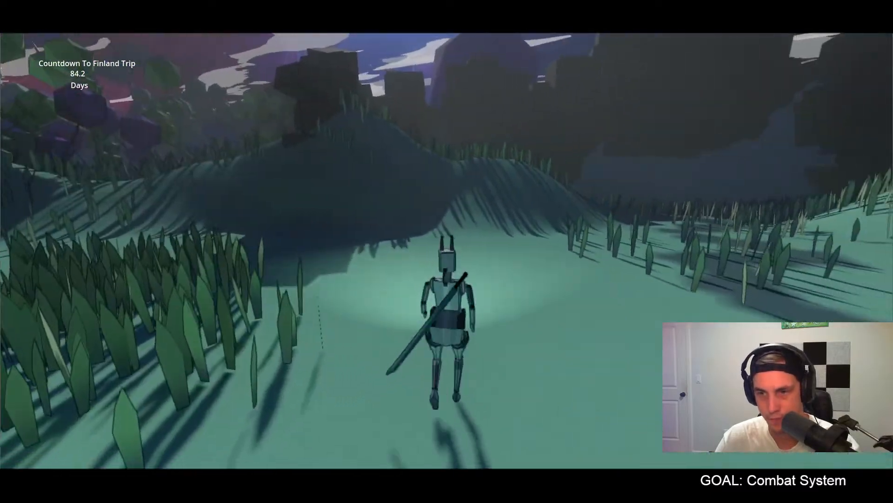
key("w")
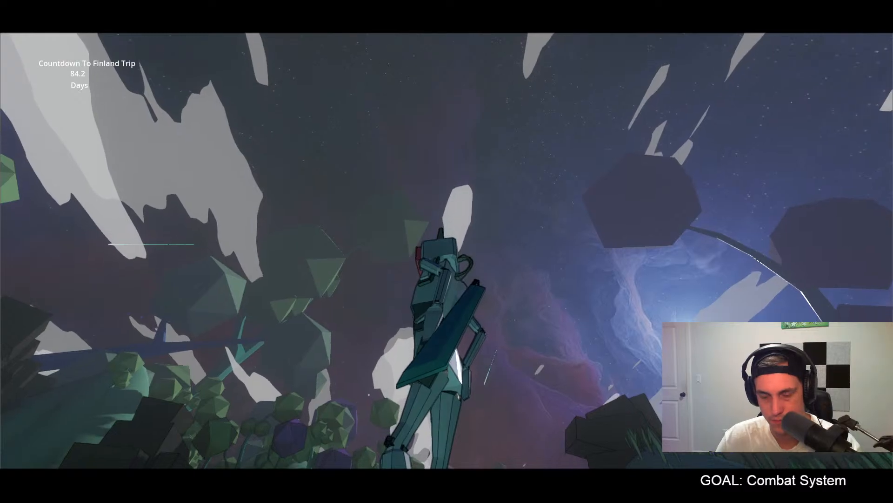
key("F8")
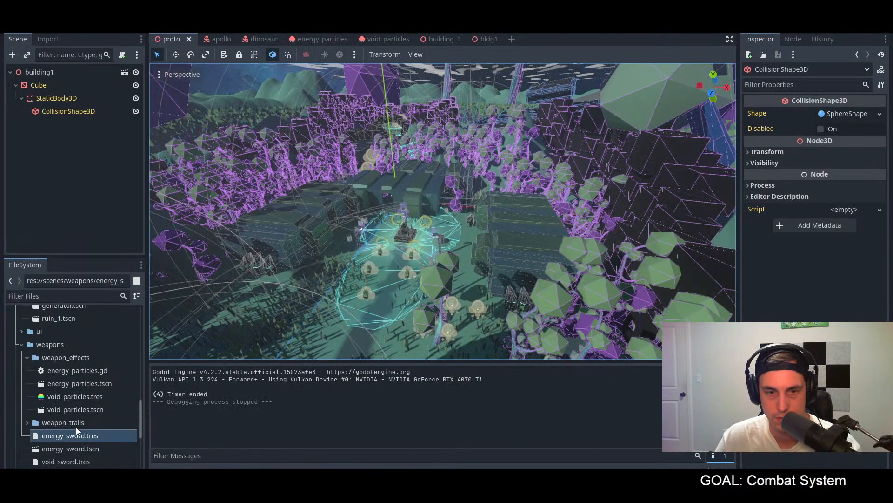
Step: Check the mesh of energy_sword.tres, and open energysword.obj from the project's assets/3d/weapons folder for inspection
double_click(86, 436)
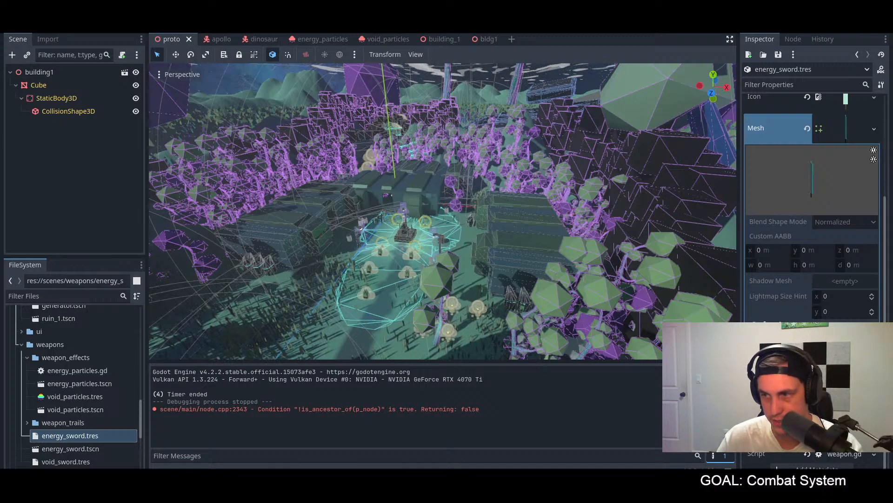
left_click(595, 311)
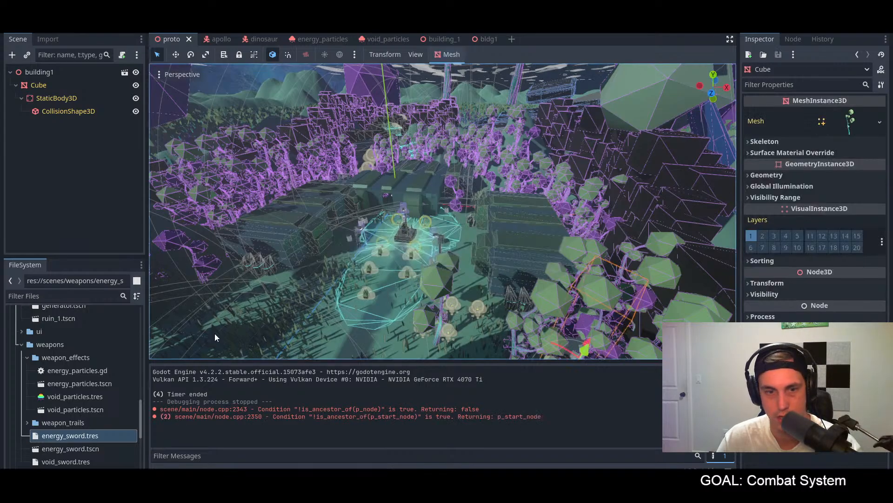
scroll(39, 403, "down", 4)
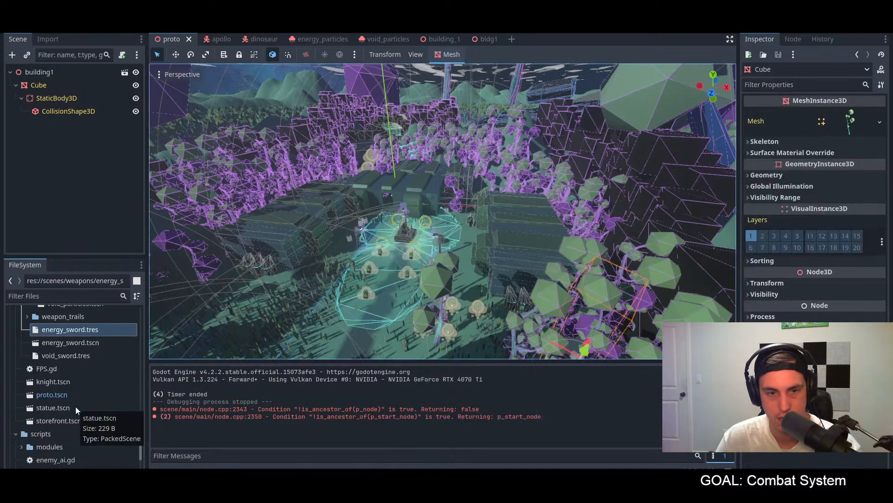
scroll(75, 406, "down", 3)
scroll(75, 406, "up", 8)
scroll(75, 406, "up", 10)
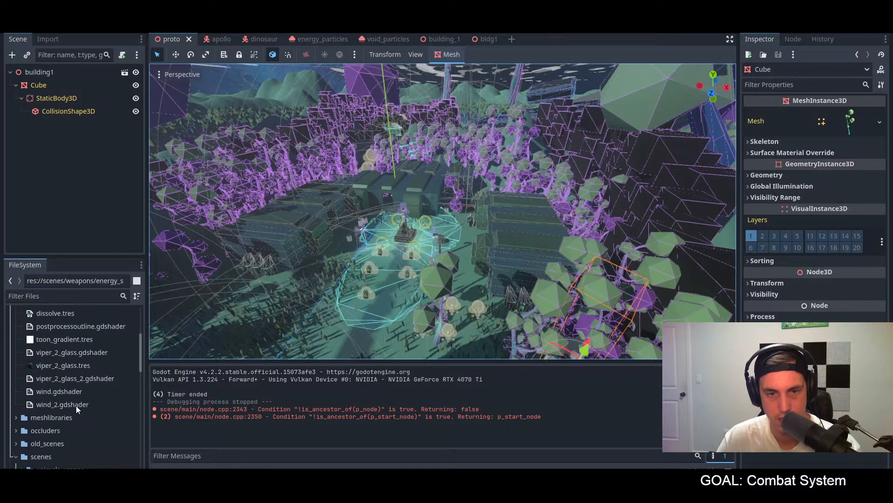
scroll(75, 406, "up", 5)
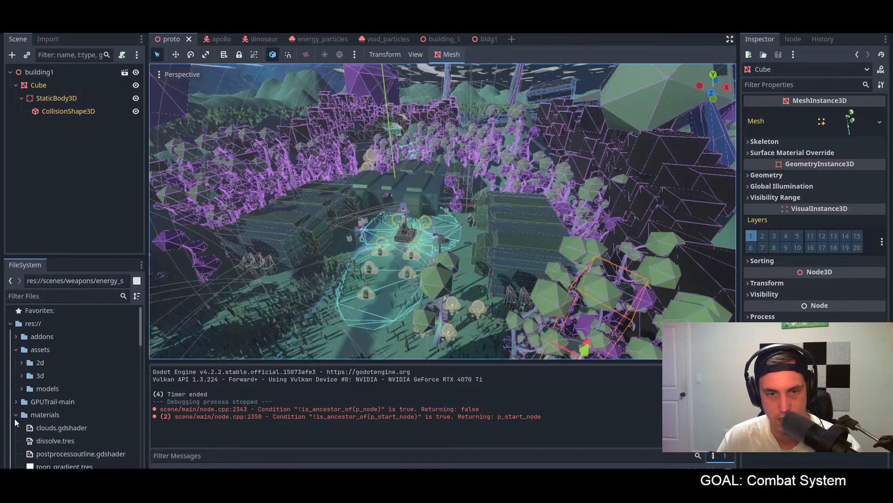
left_click(16, 415)
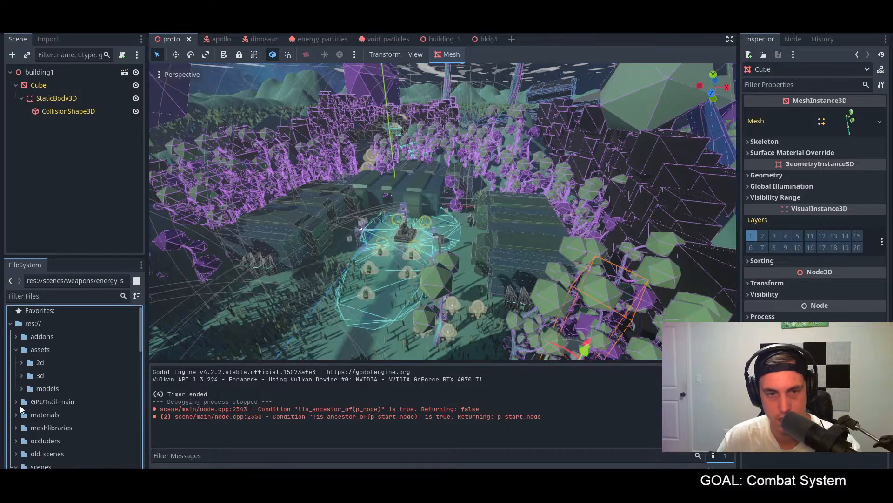
left_click(21, 375)
left_click(27, 466)
scroll(73, 424, "down", 3)
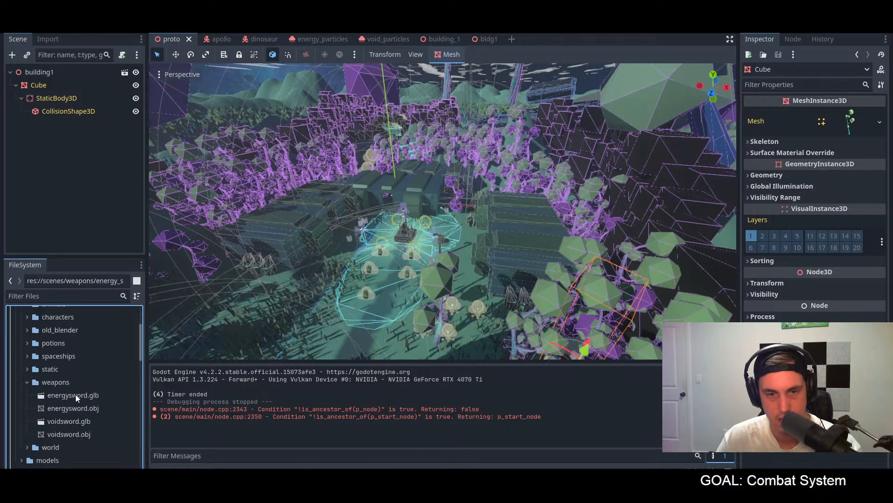
left_click(75, 412)
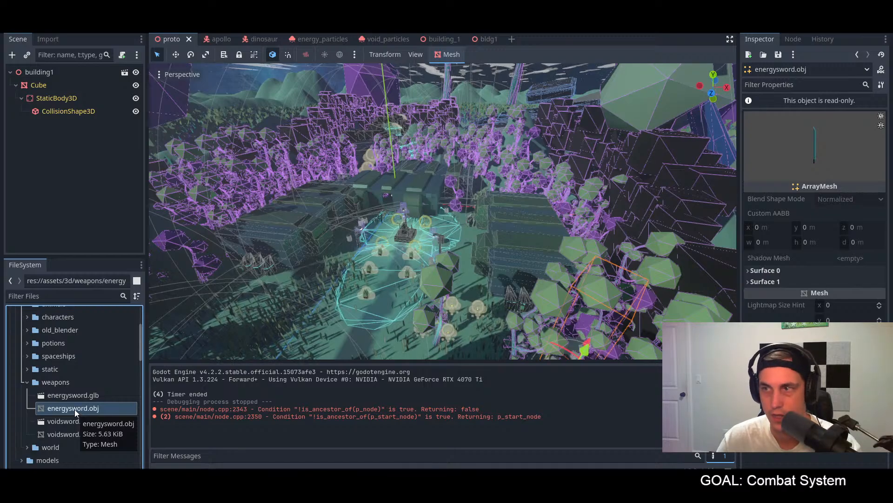
Step: Examine the Surface 1 material of energysword.obj and try to enable its emission
left_click(752, 272)
left_click(753, 272)
left_click(761, 282)
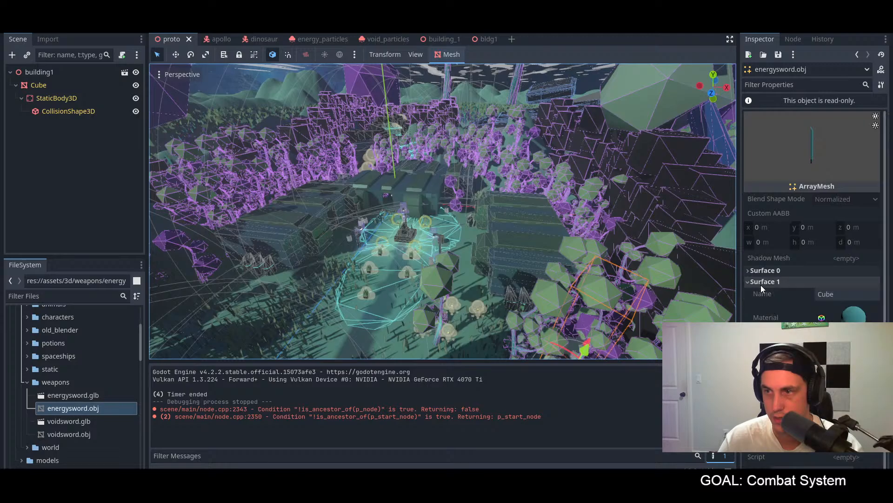
left_click(818, 318)
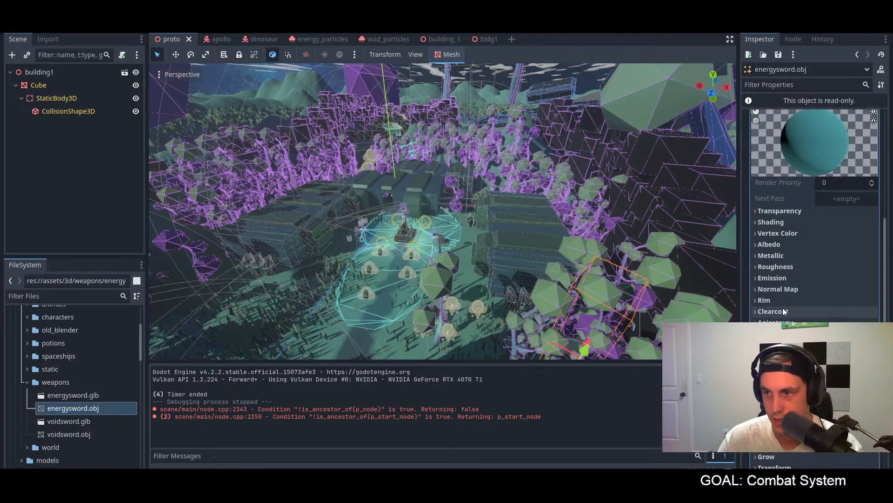
left_click(772, 278)
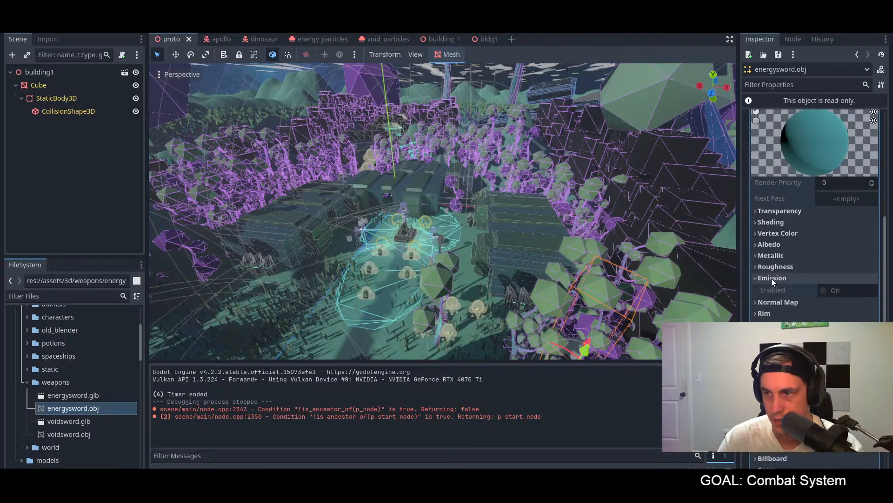
left_click(824, 290)
Step: Switch to Blender and export the sword again over energysword.obj as Wavefront OBJ with PBR Extensions enabled
key("alt+Tab")
middle_click_drag(458, 307, 475, 295)
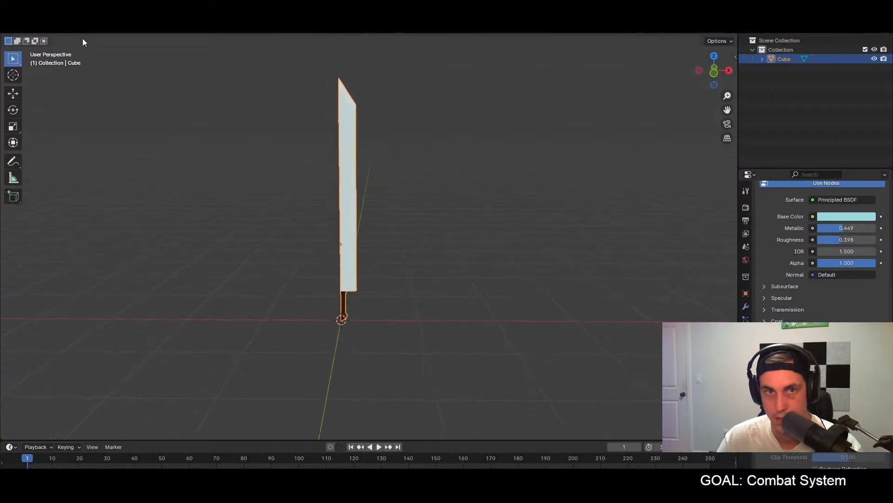
left_click(21, 18)
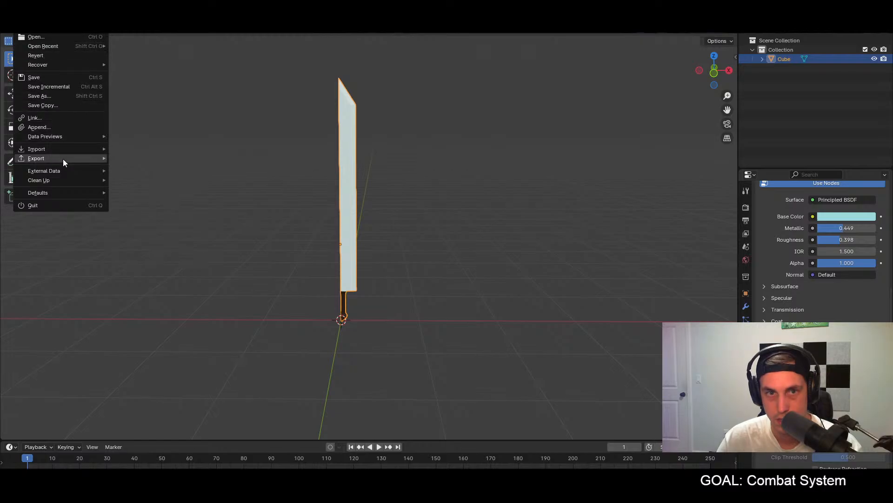
mouse_move(63, 158)
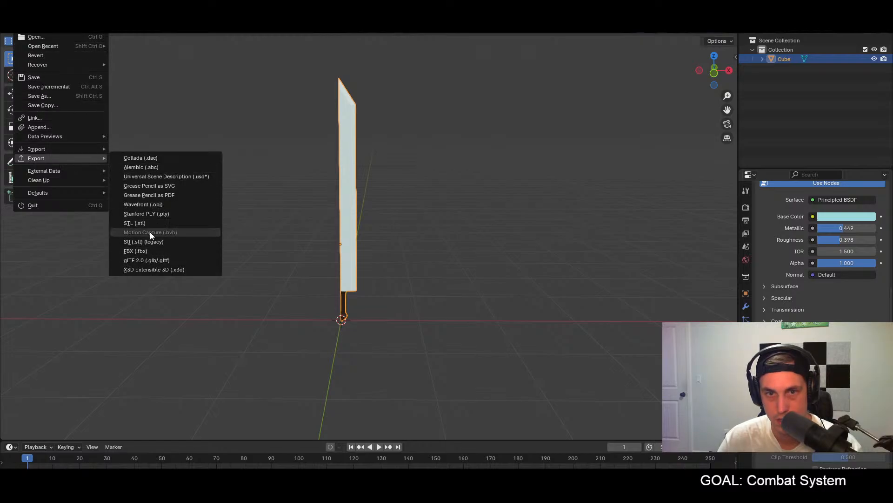
left_click(156, 205)
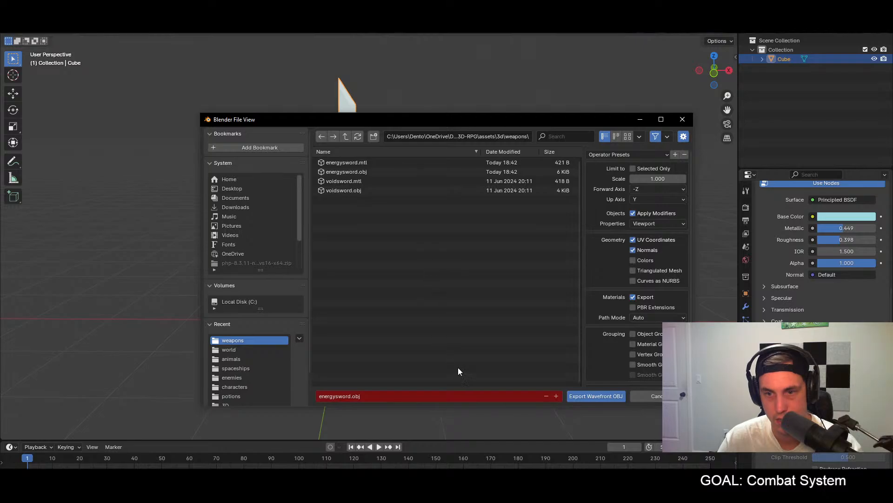
left_click(633, 307)
left_click(587, 395)
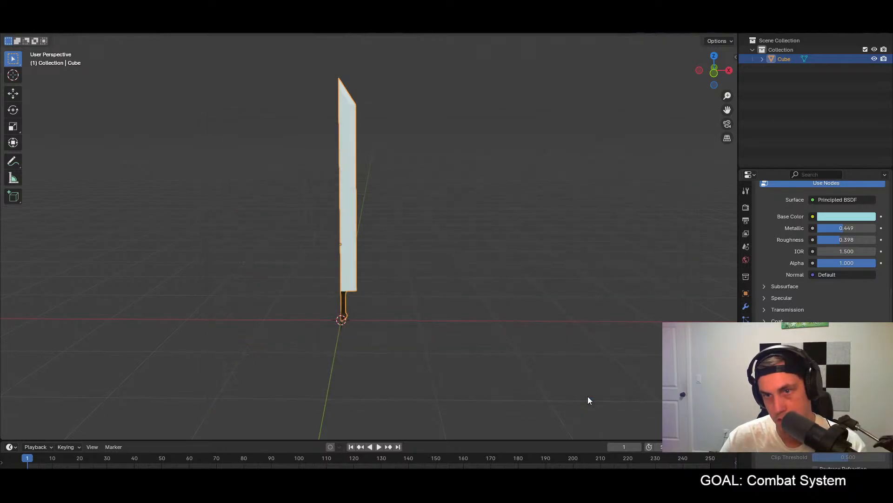
Step: Return to Godot, run the game and pick up the energy sword to check the re-exported blade, and quit the game
key("alt+Tab")
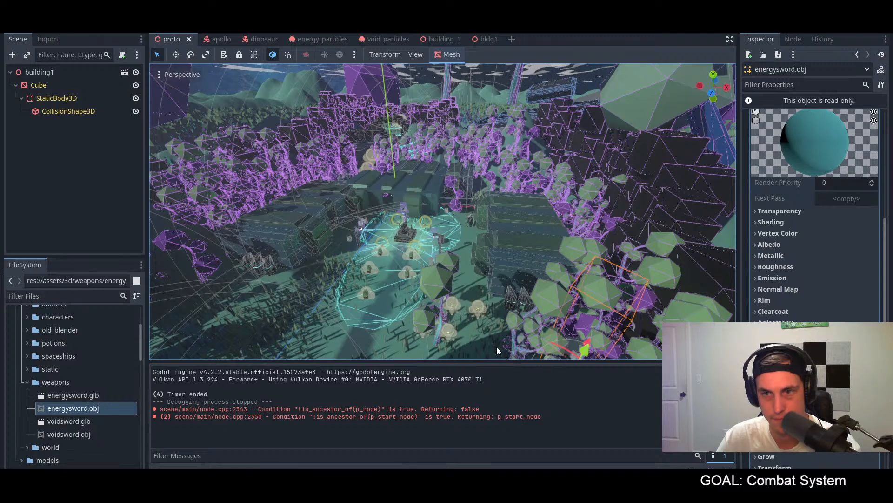
key("alt+Tab")
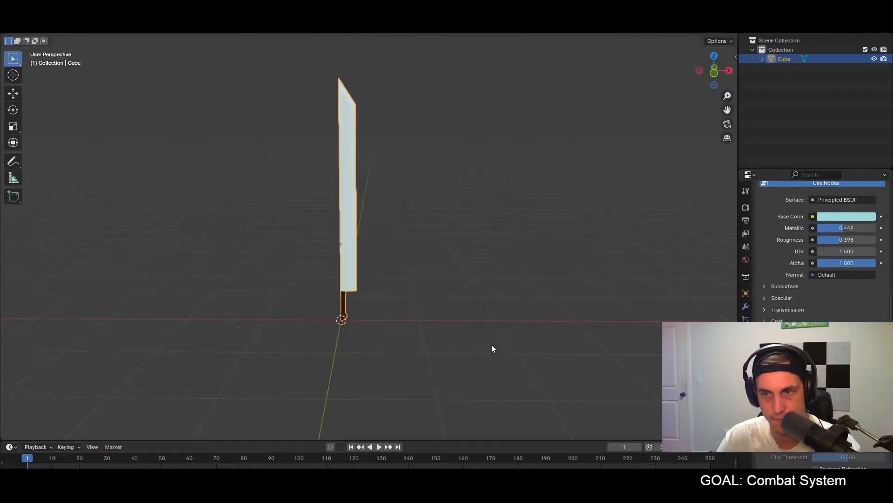
key("alt+Tab")
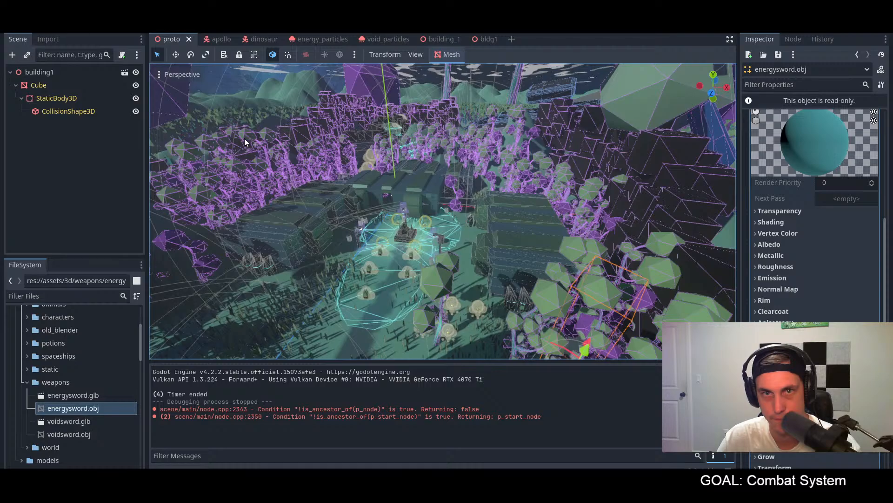
key("F5")
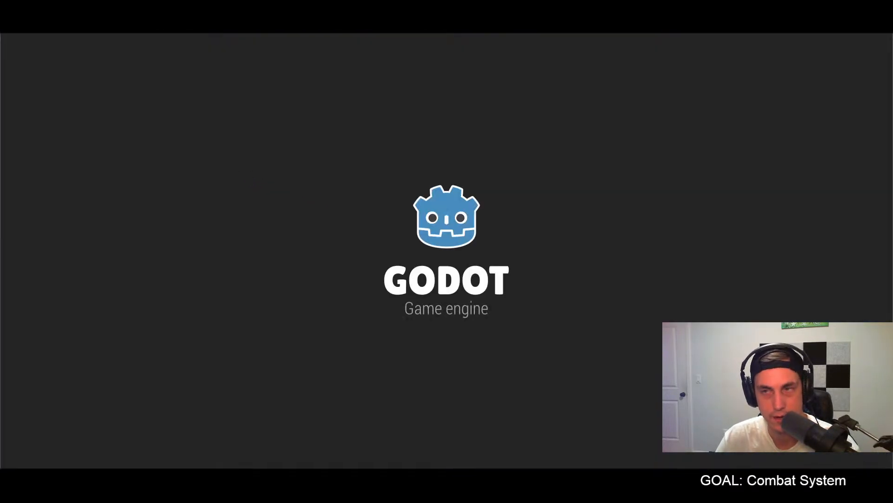
key("w")
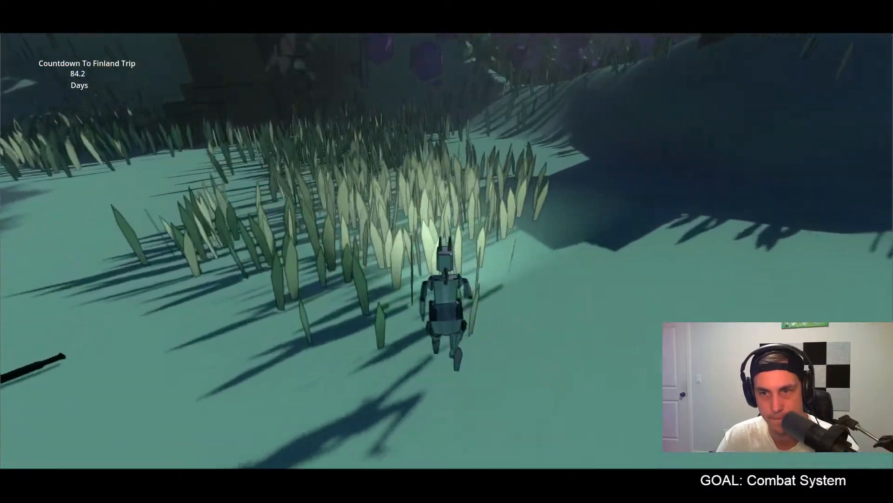
key("e")
left_click(447, 252)
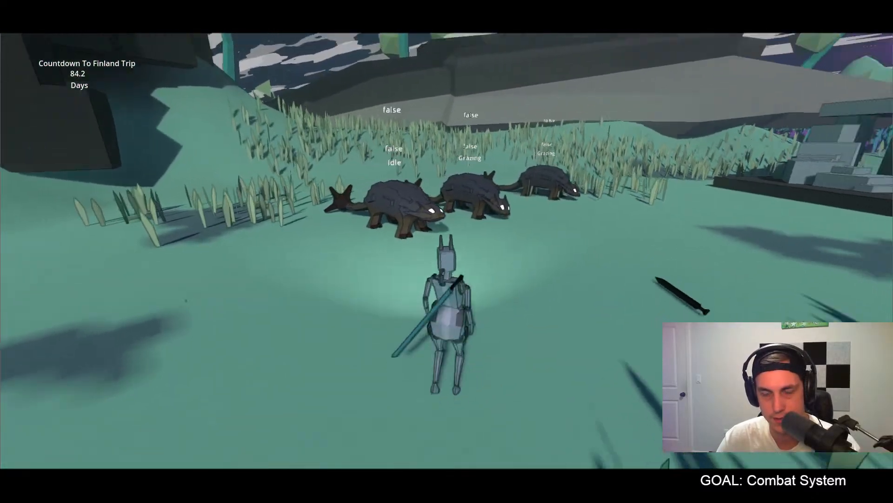
key("Escape")
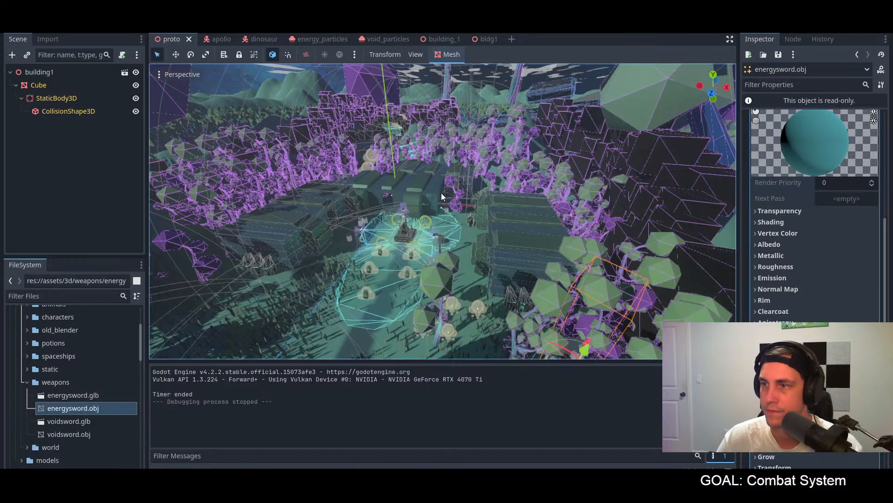
Step: Open the advanced import settings of energysword.glb in the weapons folder
scroll(825, 201, "up", 5)
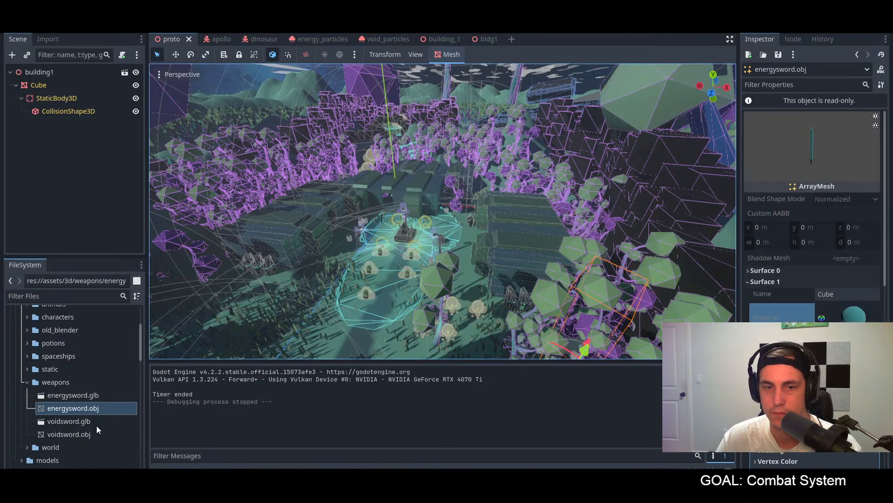
left_click(78, 399)
double_click(78, 398)
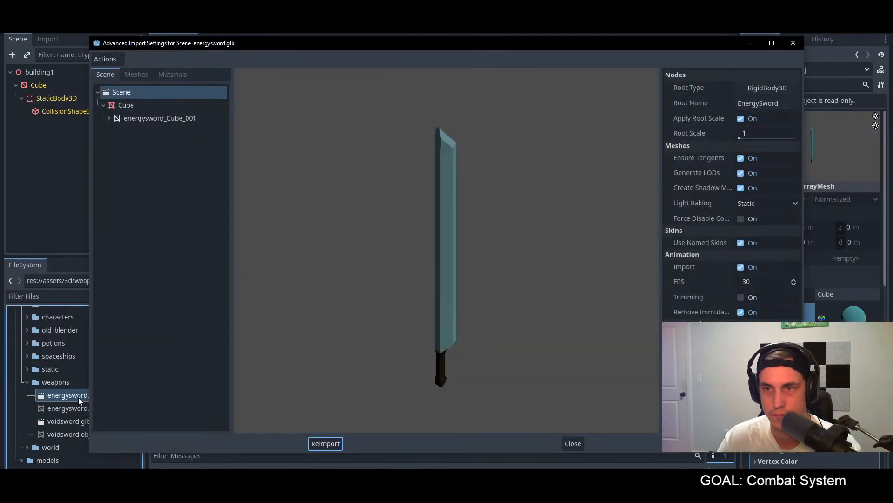
Step: Inspect the energysword.glb preview from another angle, close its import settings, and review the surfaces of energysword.obj
left_click_drag(463, 327, 443, 339)
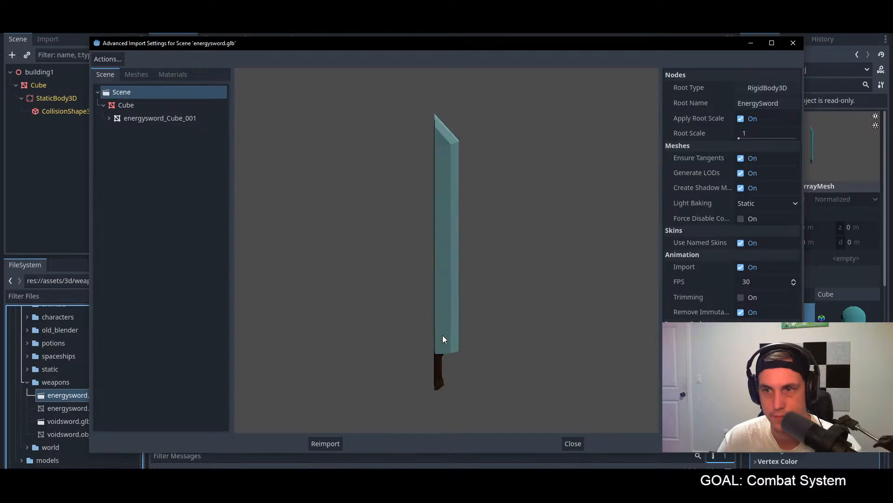
left_click(572, 444)
left_click(59, 409)
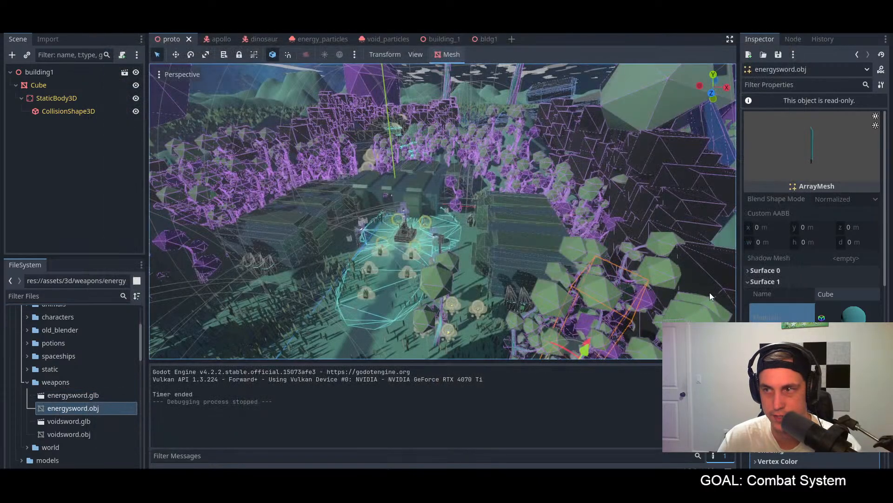
scroll(746, 291, "down", 5)
scroll(763, 279, "up", 5)
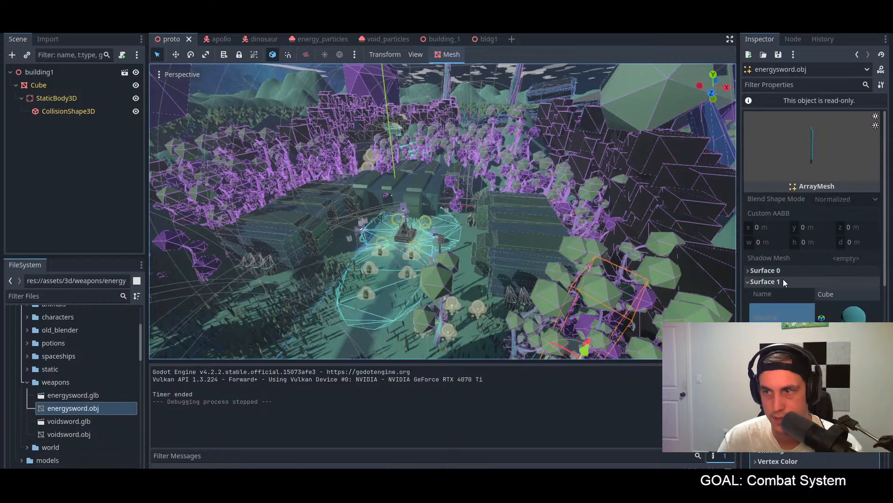
left_click(782, 281)
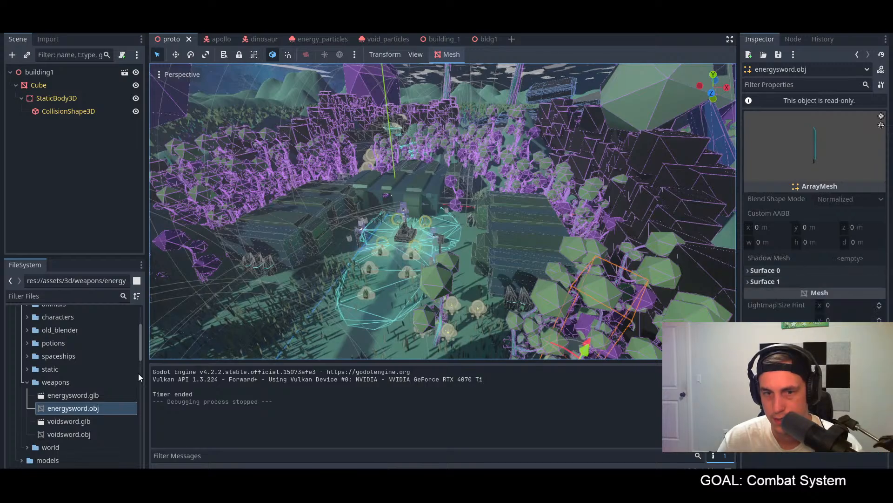
Step: Reimport energysword.obj from the weapons folder and rotate its mesh preview to check the blade
right_click(86, 411)
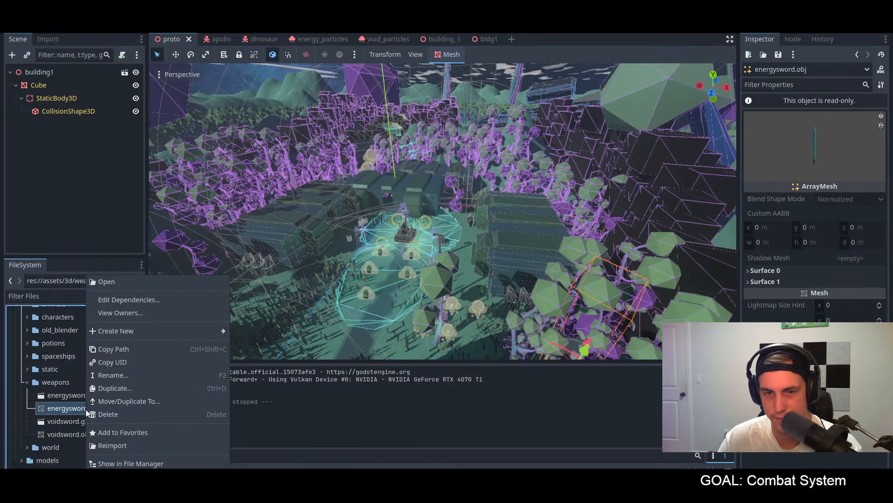
left_click(109, 446)
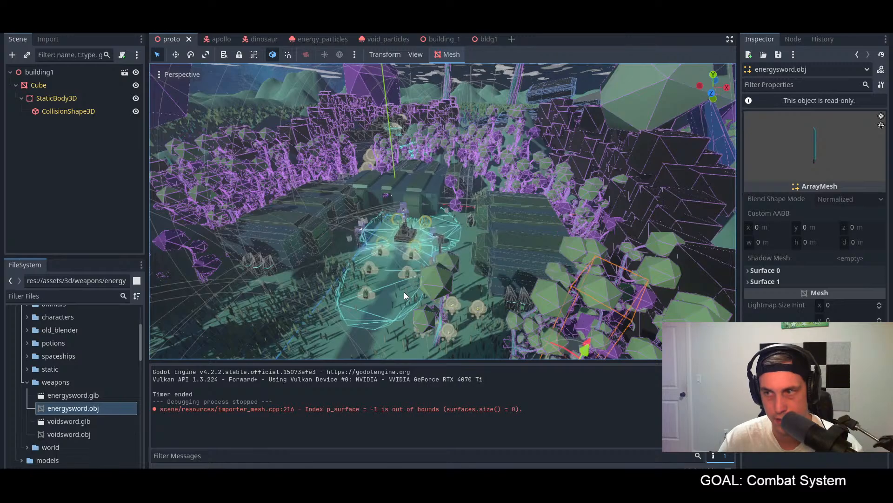
left_click_drag(849, 140, 787, 132)
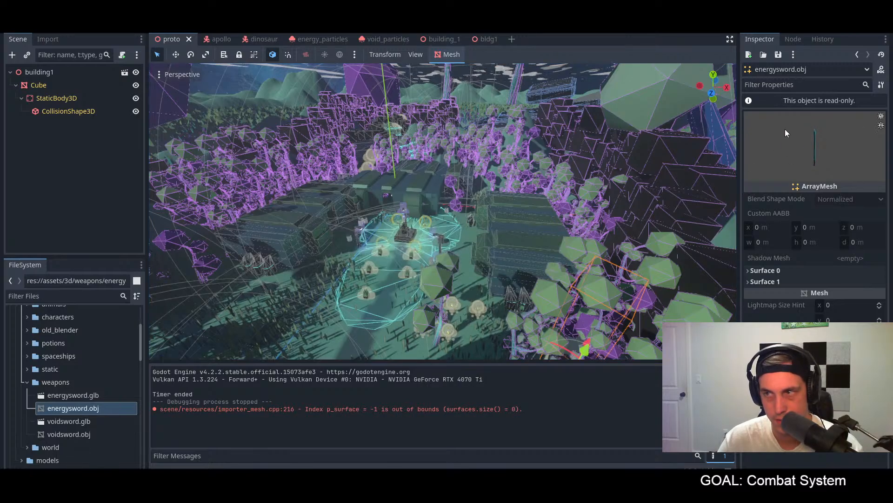
Step: Look at the import settings of voidsword.glb, close them, and select voidsword.obj in the weapons folder
double_click(74, 422)
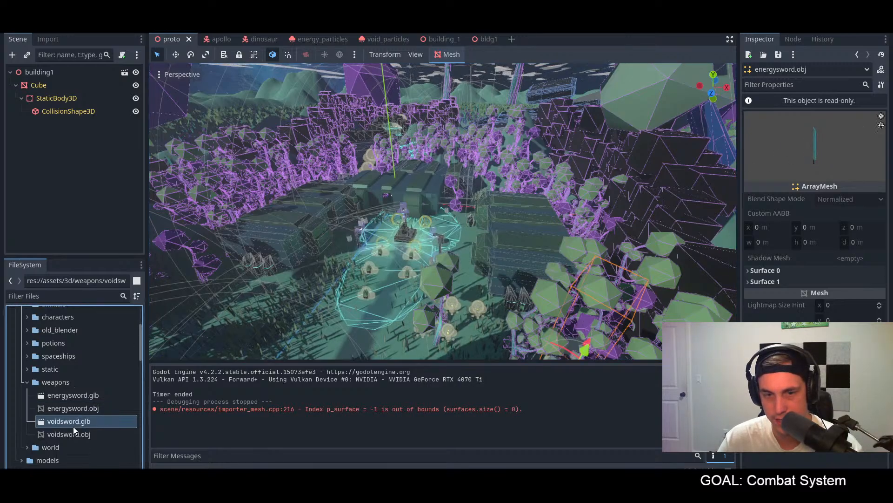
left_click(573, 444)
left_click(70, 434)
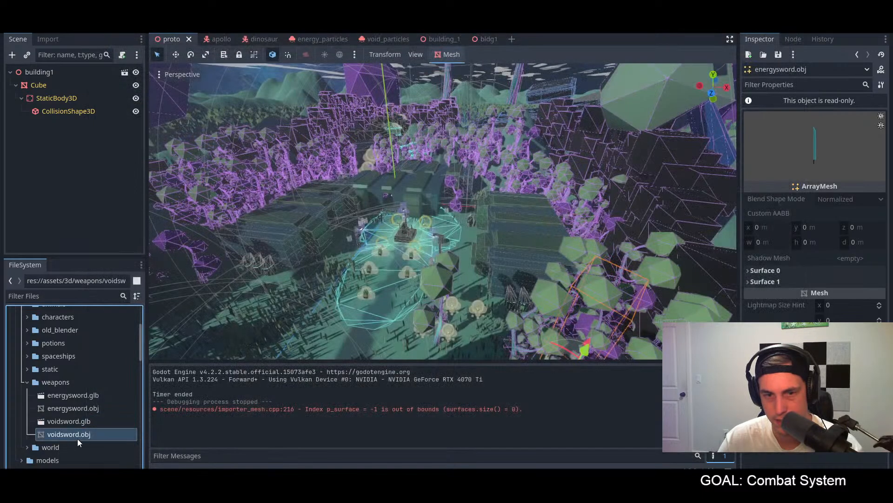
Step: Save the scene, run the game and walk the character up to the grazing creatures
left_click(74, 408)
key("ctrl+s")
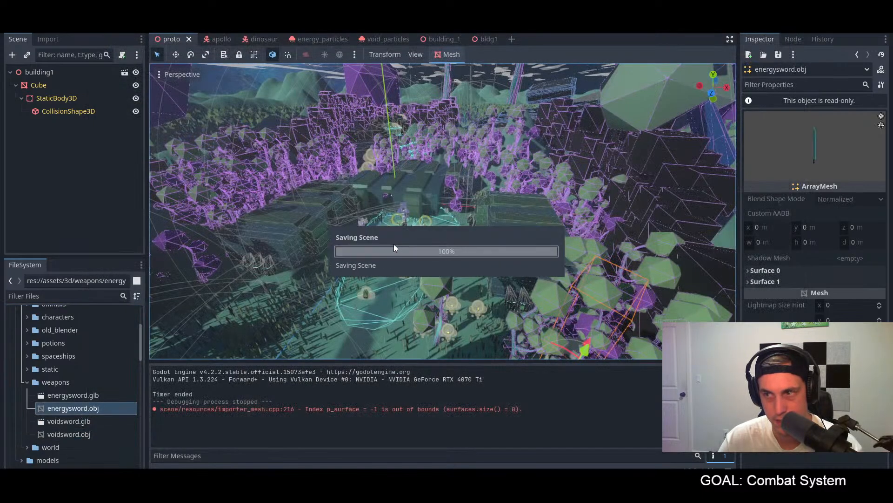
key("F5")
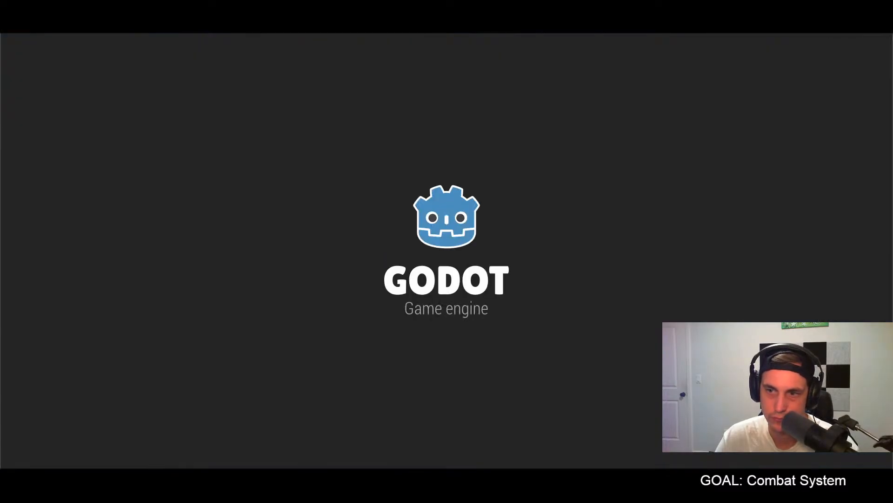
key("w")
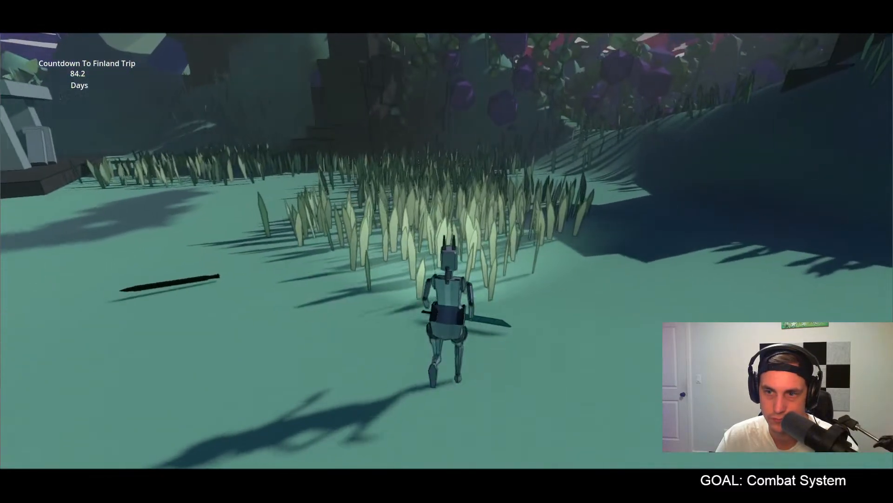
key("w")
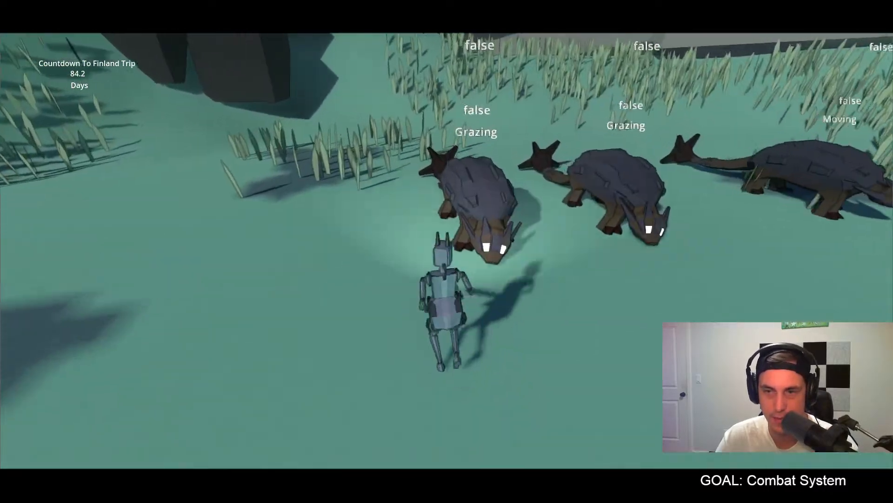
Step: Swing the energy sword repeatedly at the group of creatures to test the blade and defeat the first one
left_click(447, 251)
left_click(447, 251)
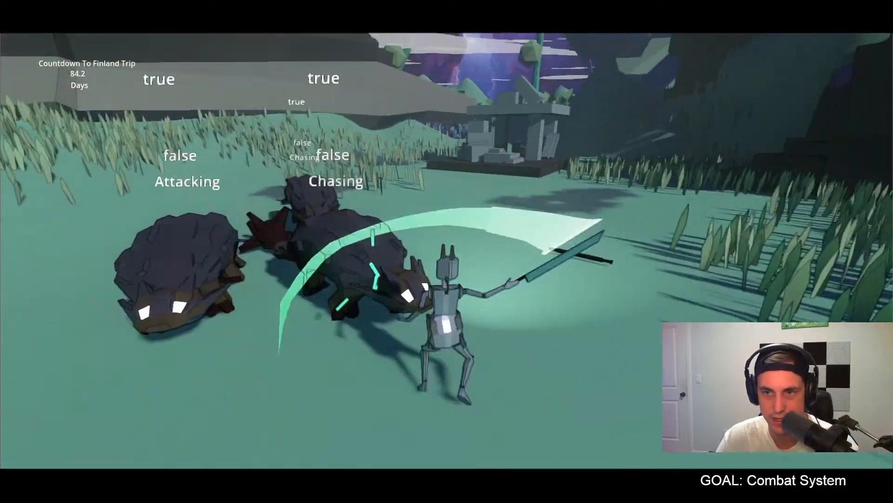
left_click(447, 251)
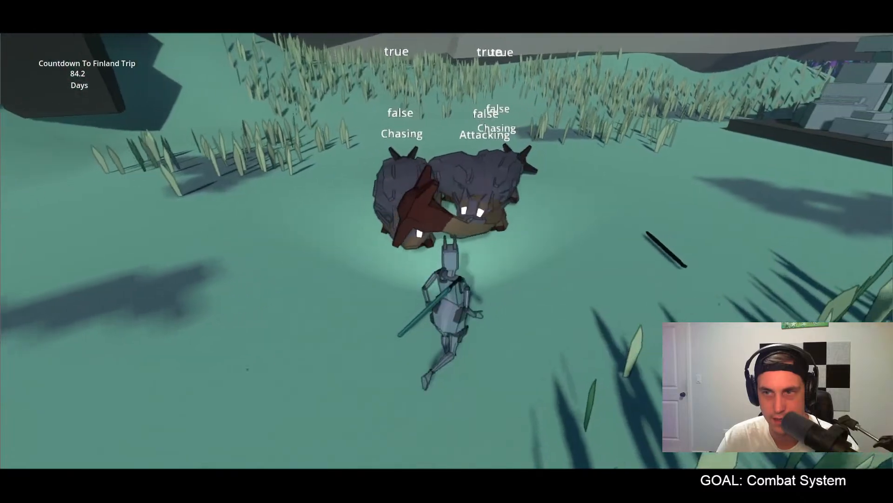
left_click(447, 251)
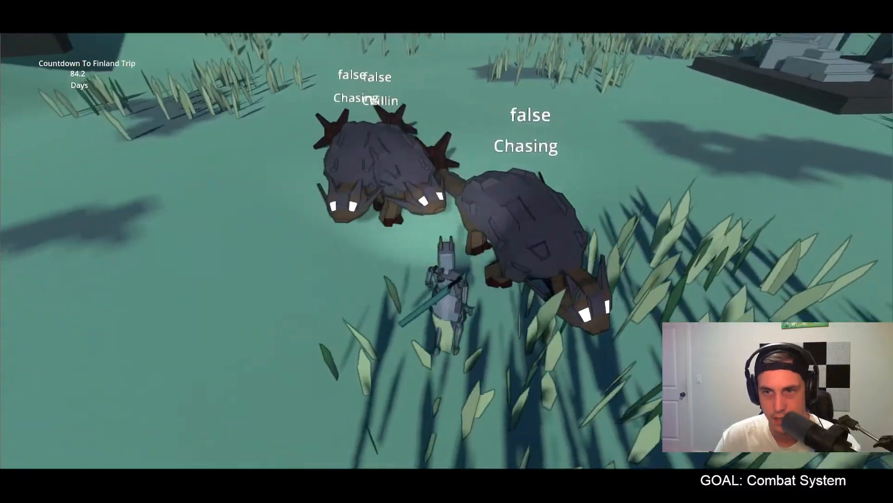
left_click(447, 251)
left_click(447, 251)
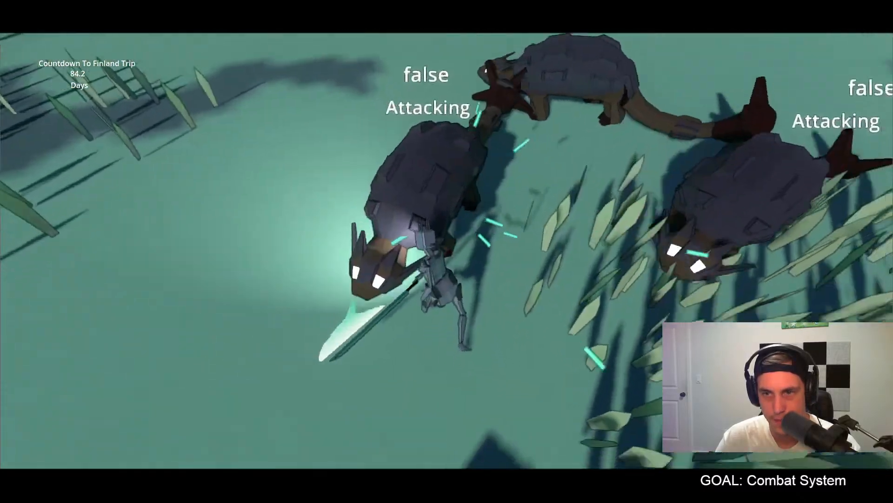
left_click(446, 251)
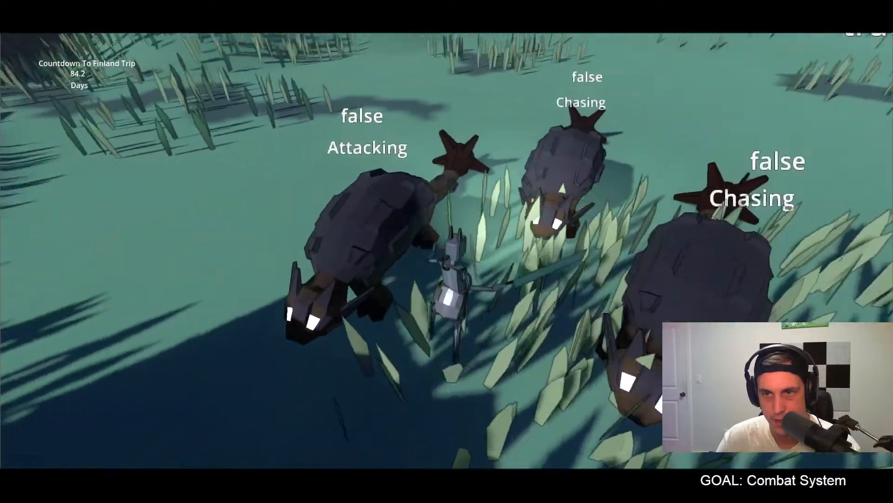
left_click(446, 252)
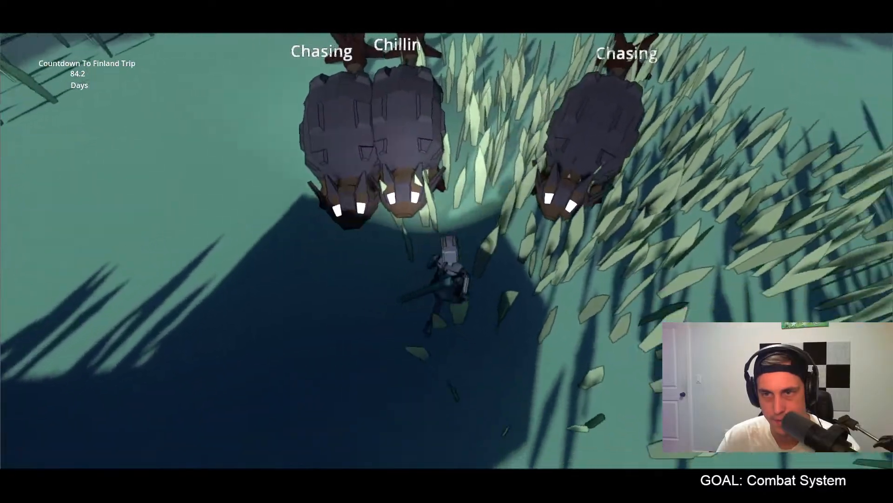
left_click(447, 252)
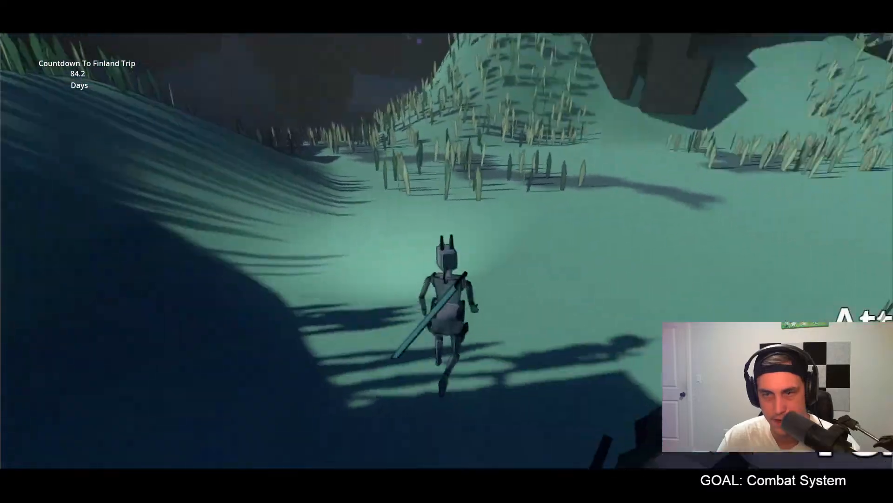
left_click(446, 252)
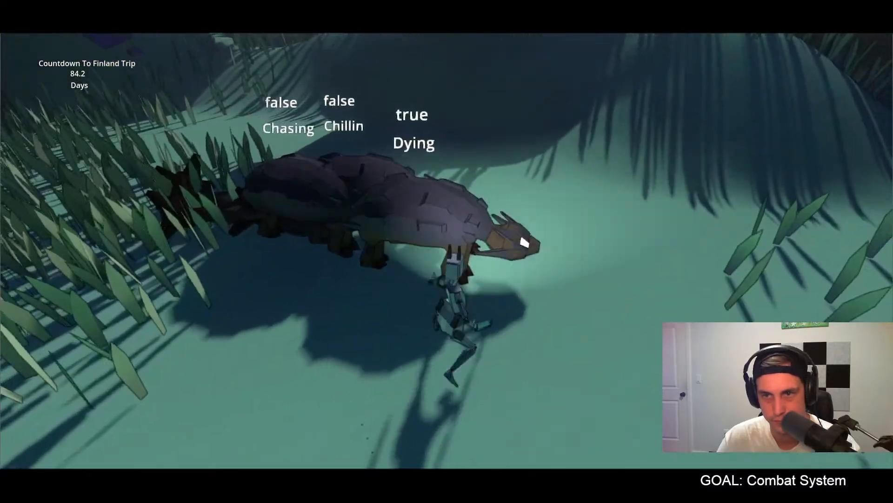
Step: Circle around the two remaining creatures and strike the nearer one with the energy sword until it is defeated
key("s")
key("d")
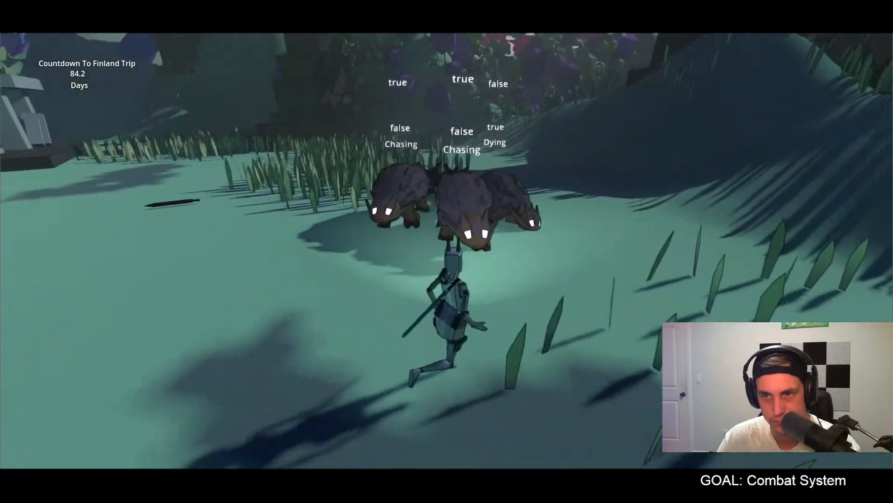
key("d")
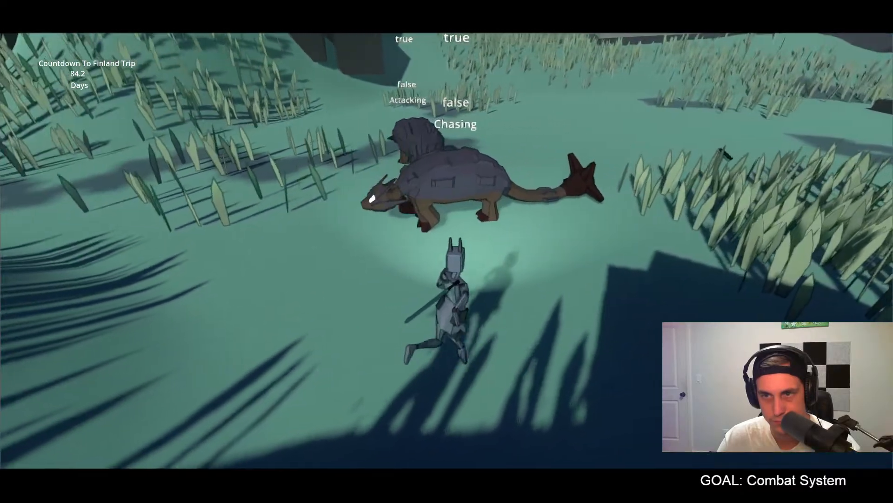
key("w")
left_click(446, 251)
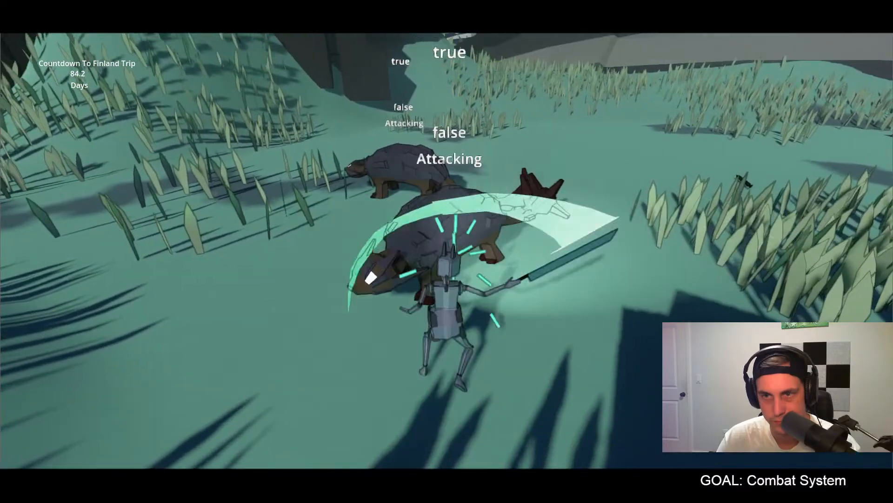
left_click(447, 251)
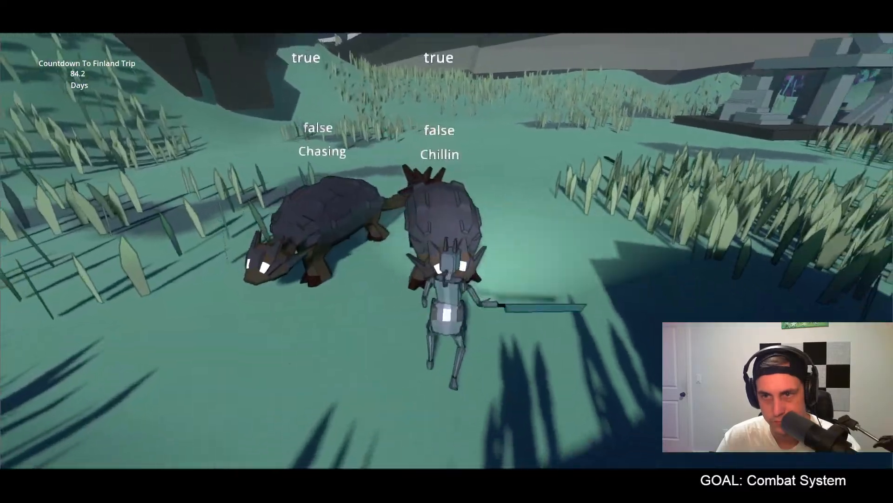
left_click(447, 251)
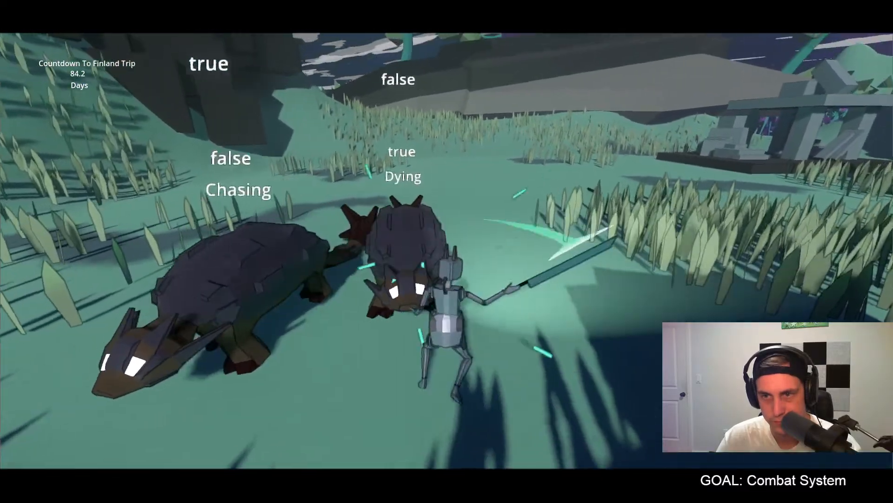
left_click(447, 251)
Step: Back away from the last creature, then turn on it and finish it off with sword swings
key("s")
key("s")
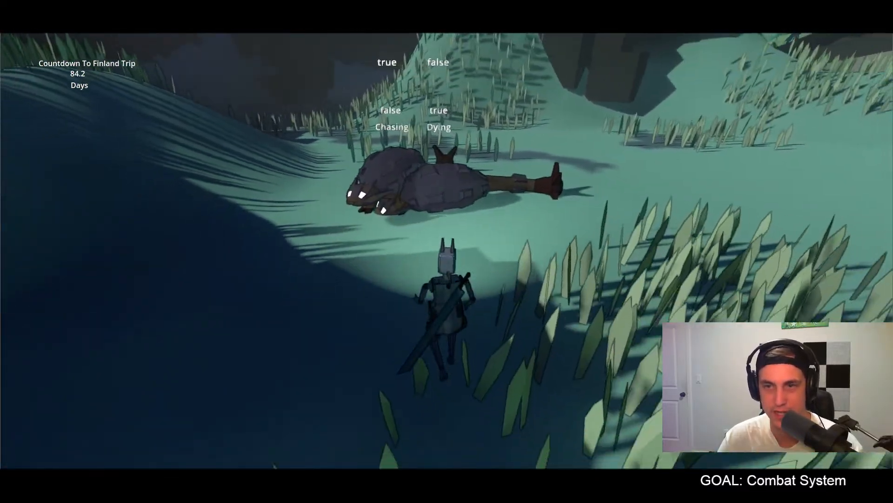
key("d")
key("space")
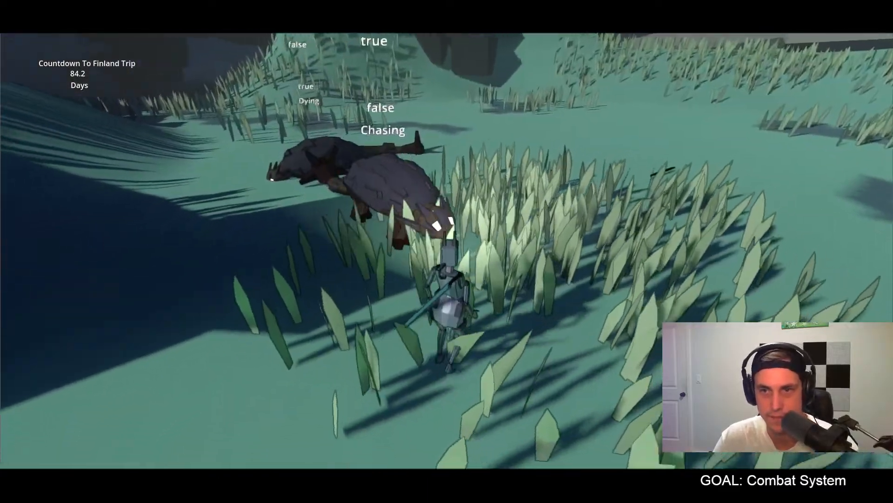
key("s")
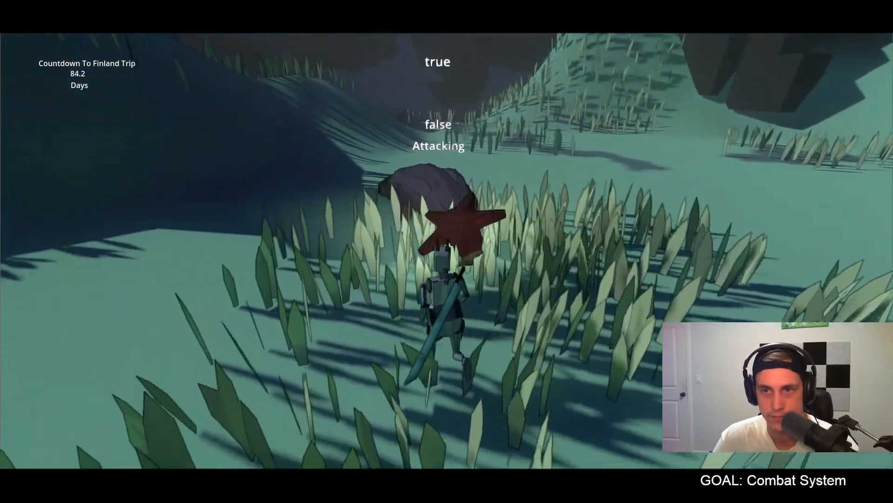
left_click(447, 251)
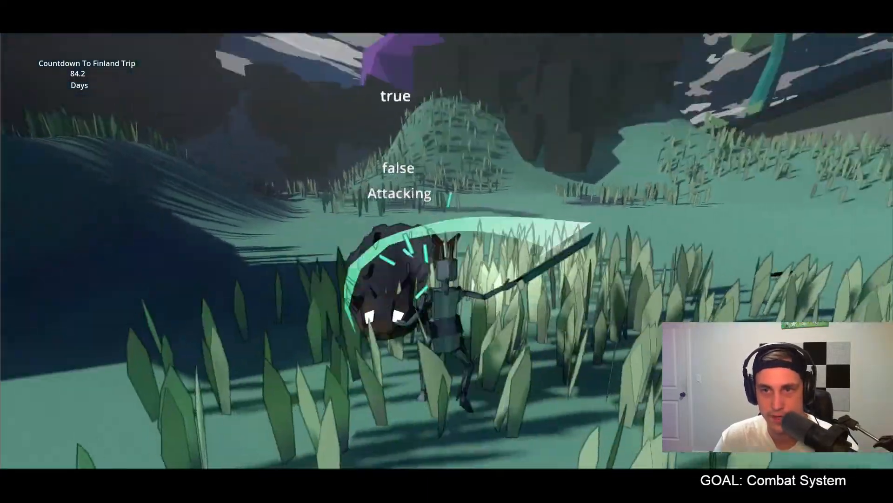
left_click(446, 251)
left_click(447, 252)
left_click(447, 251)
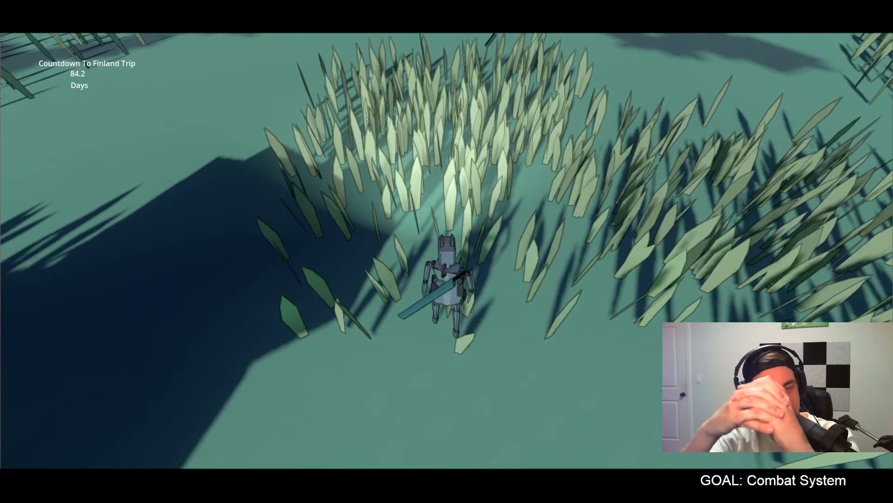
Step: Run across the grass toward the stone ruins and check the sheathed energy sword's look in different light
key("d")
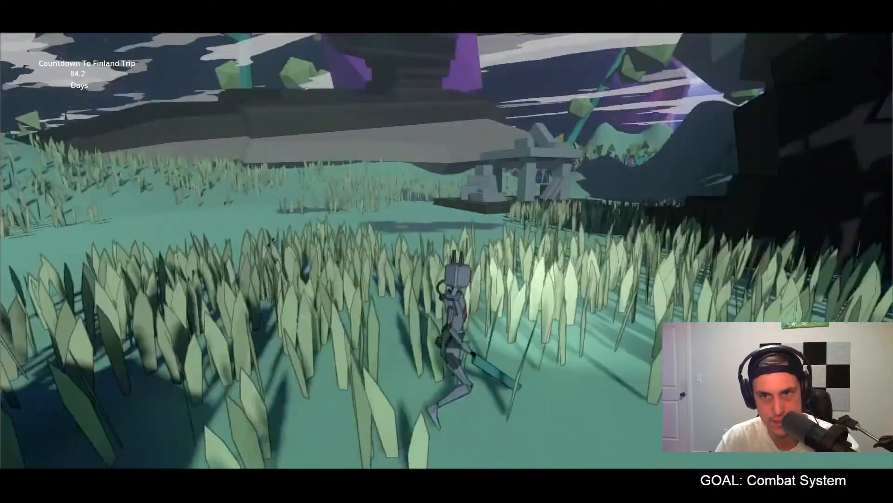
key("w")
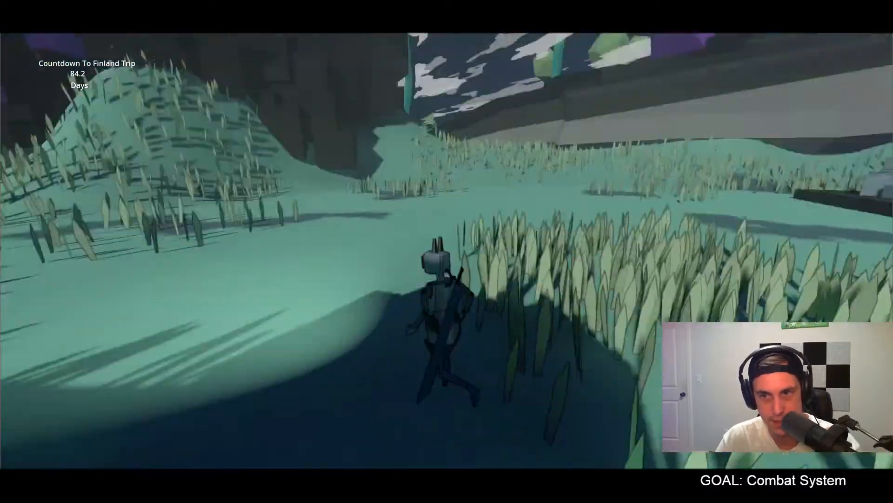
key("w")
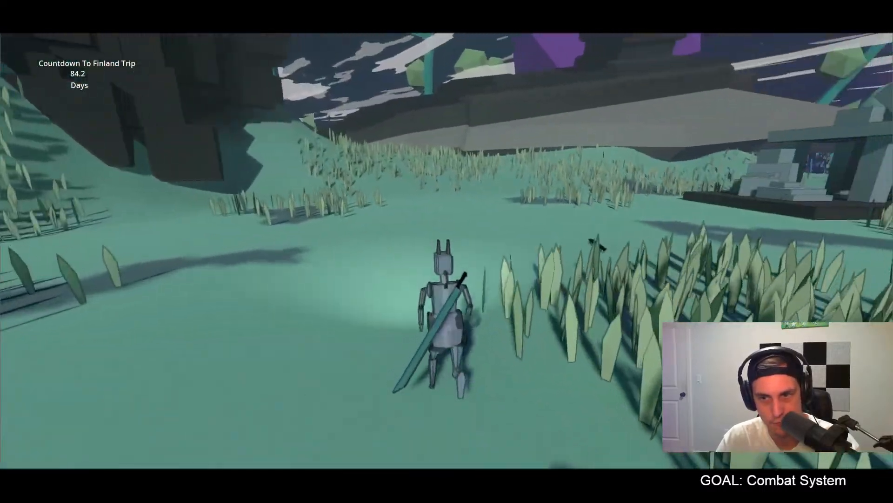
key("w")
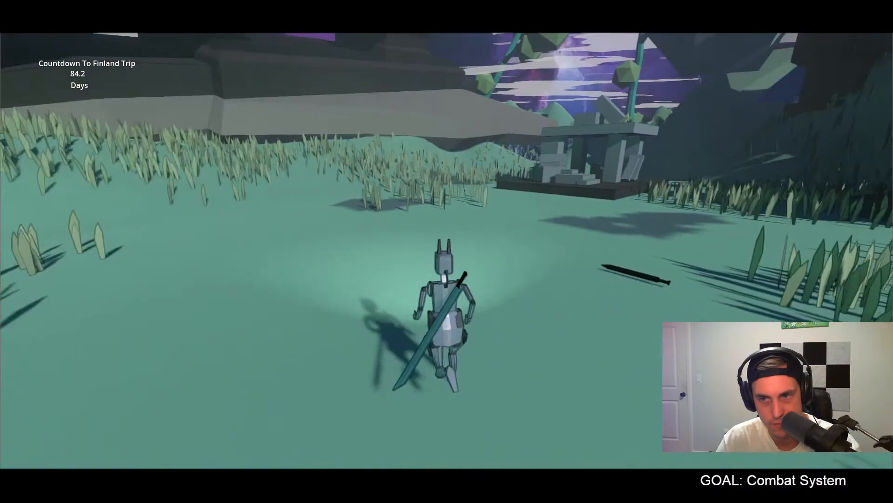
key("w")
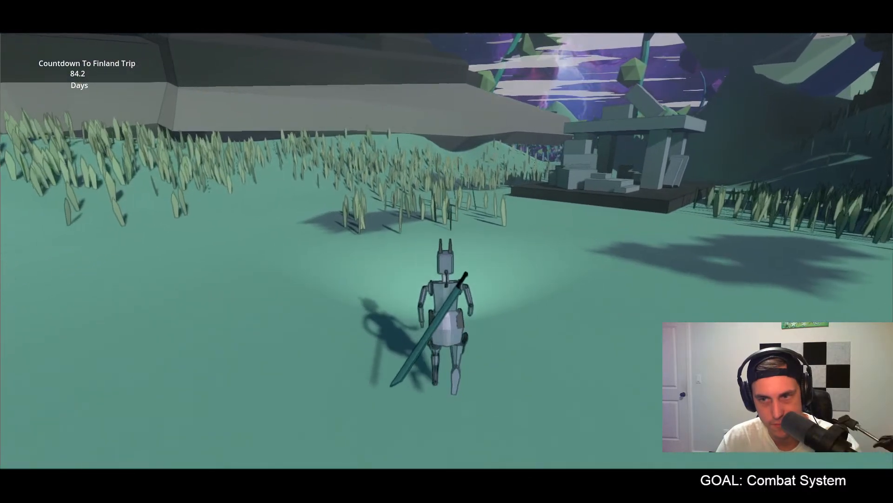
key("w")
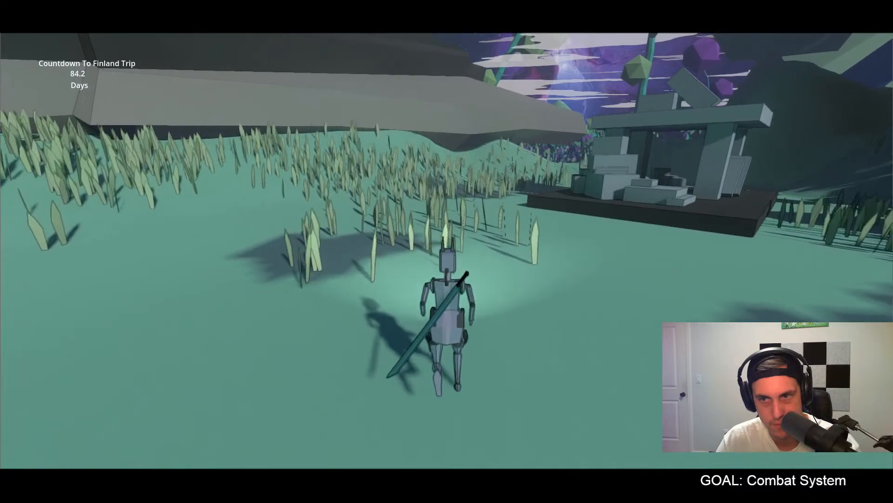
Step: End the game test run and switch to Blender, opening the file with the rigged Apollo character
key("w")
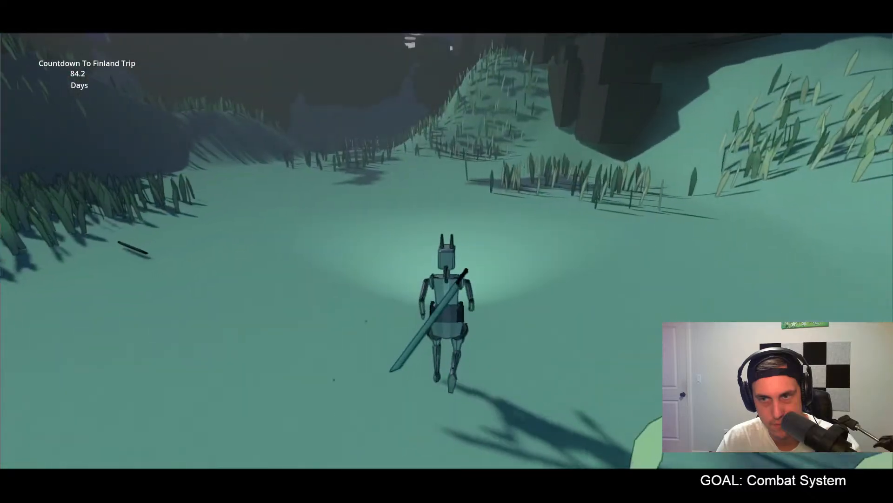
key("Escape")
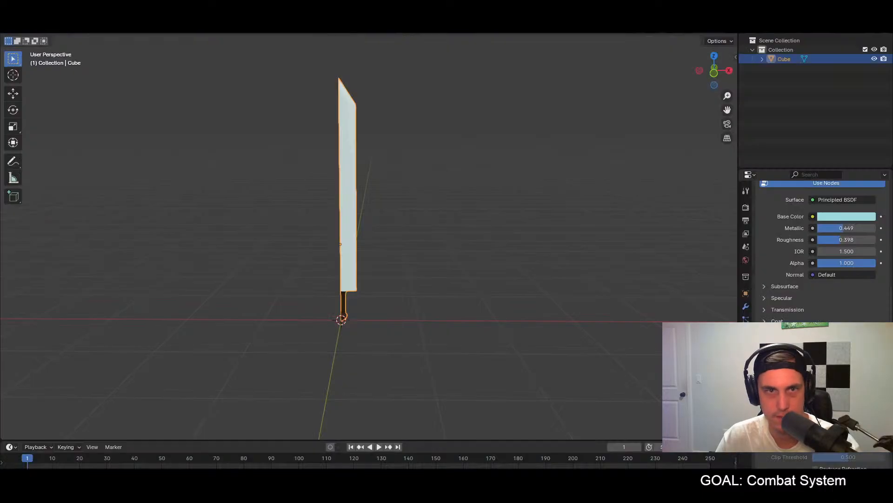
left_click(21, 18)
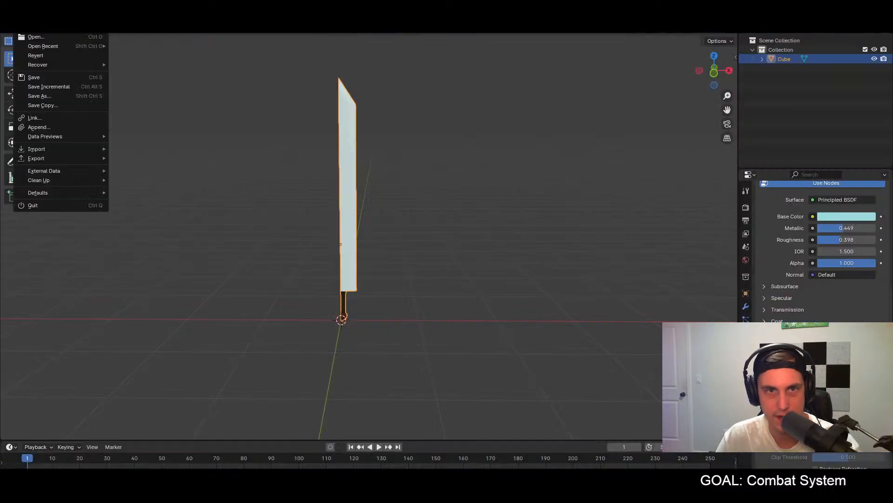
mouse_move(43, 49)
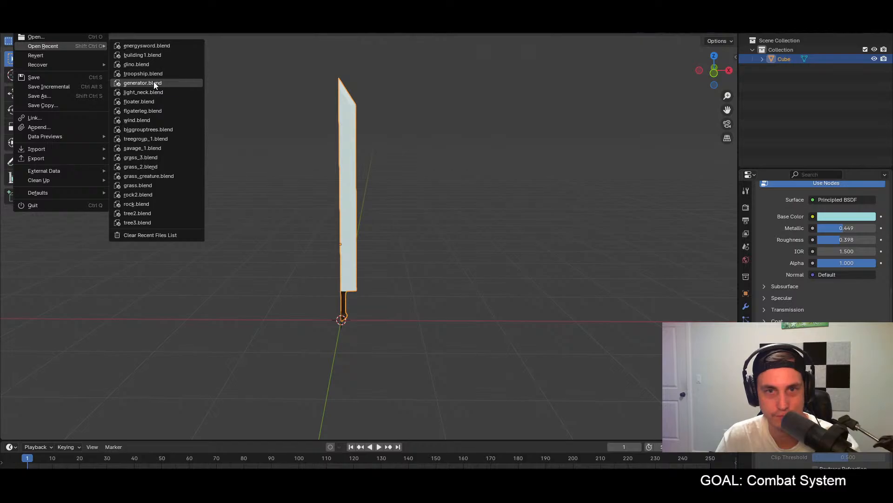
left_click(47, 37)
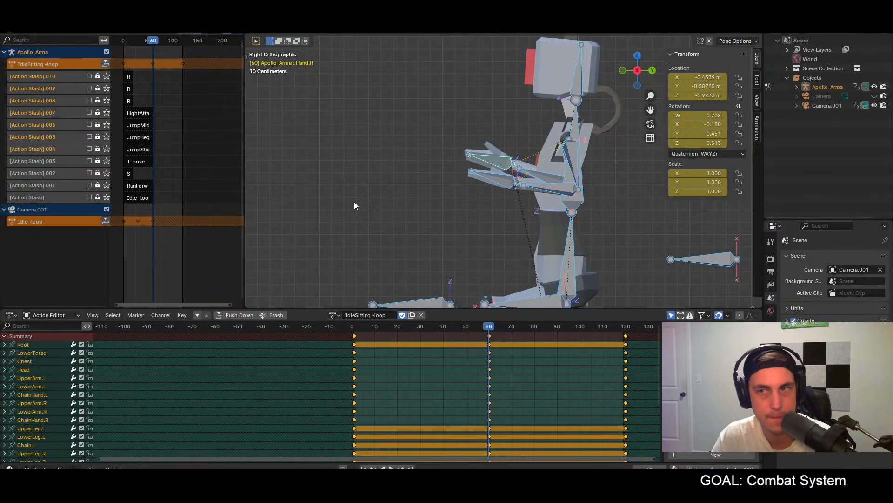
scroll(446, 207, "down", 4)
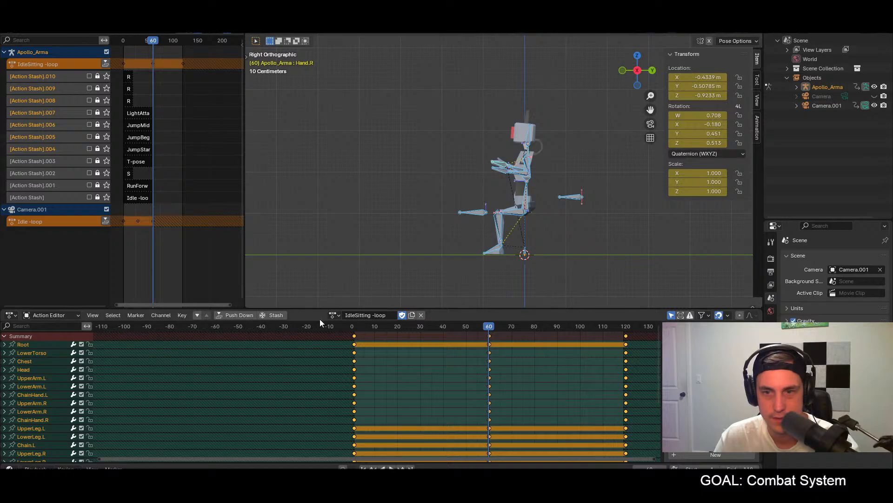
Step: Load the RunForward -loop action onto the Apollo armature in the Action Editor
left_click(335, 315)
left_click(335, 314)
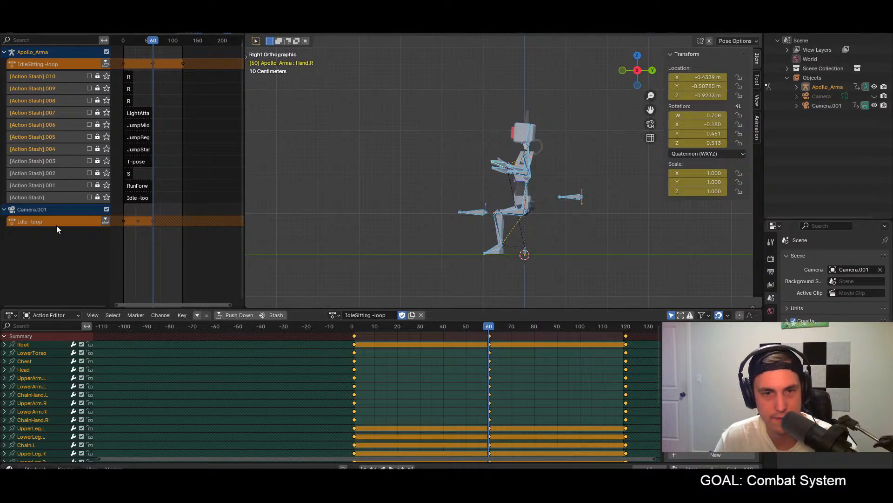
left_click(333, 318)
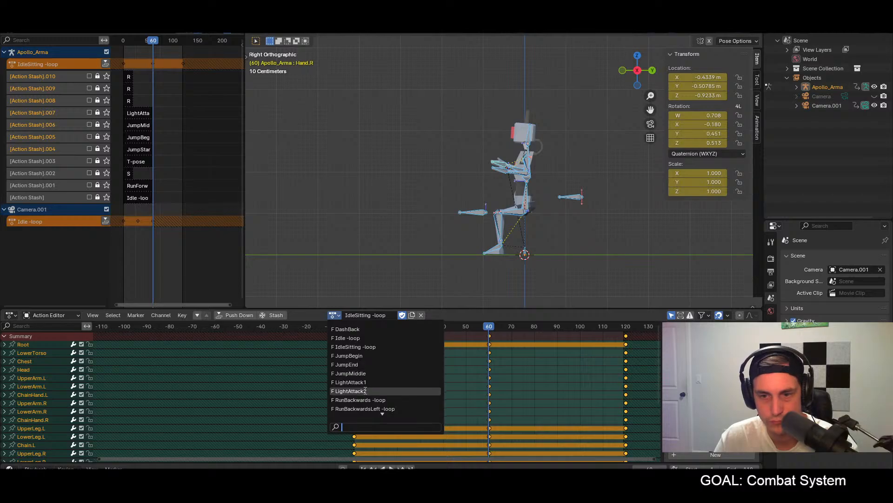
scroll(377, 401, "down", 7)
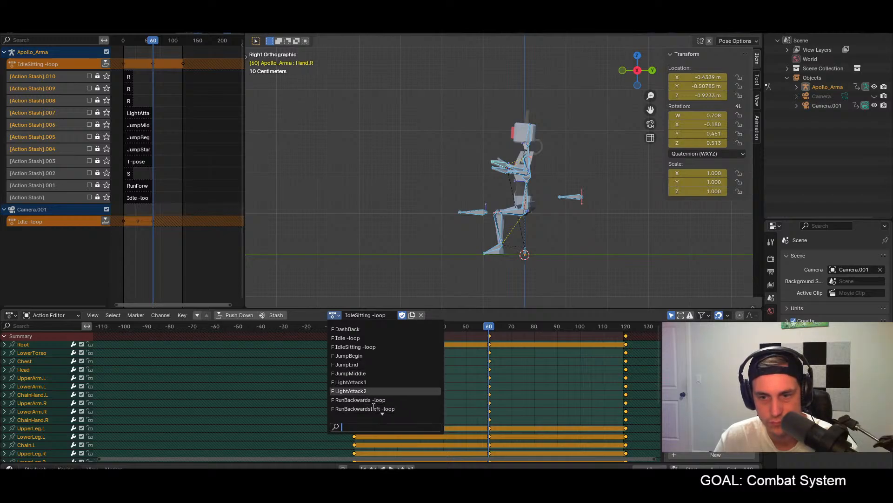
scroll(373, 407, "up", 5)
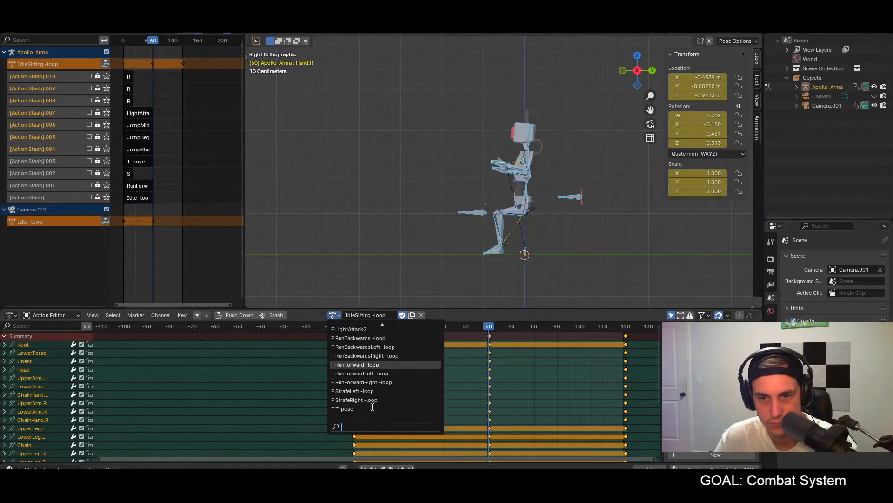
scroll(372, 406, "down", 2)
left_click(367, 365)
Step: Set the timeline's end frame to 19 and play the run cycle from the front and side
middle_click_drag(426, 253, 533, 248)
key("space")
key("space")
left_click(355, 328)
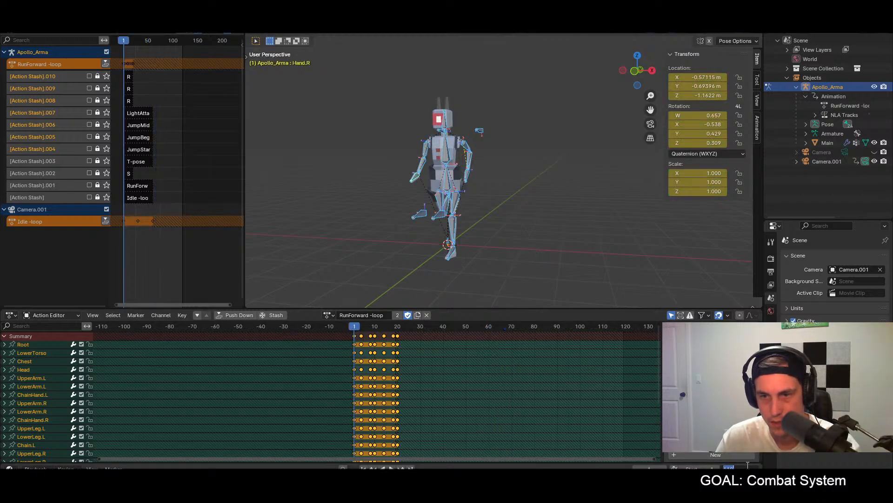
type("19")
key("Return")
key("space")
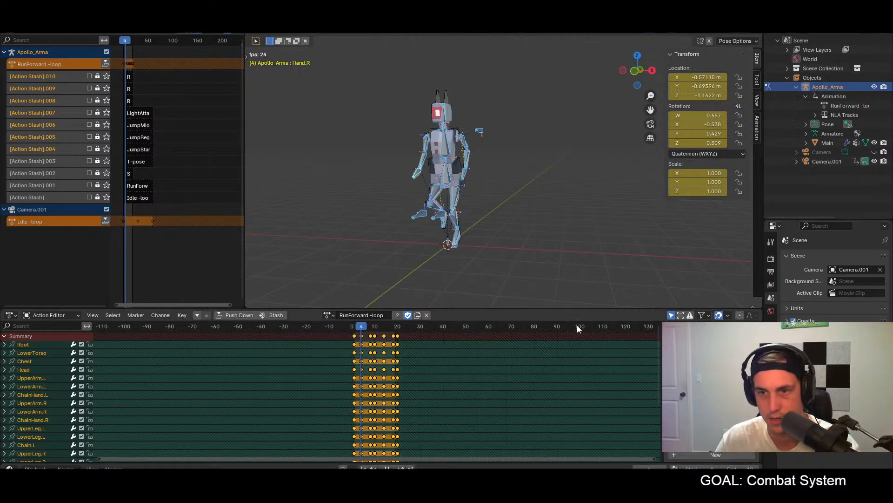
middle_click_drag(479, 199, 535, 199)
key("space")
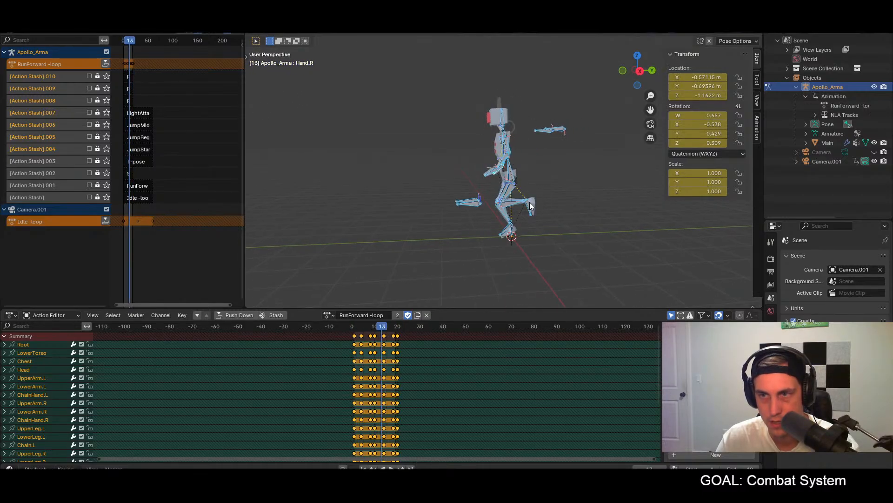
Step: At frame 1, lean the Chest bone forward by about 20° in the right side view
key("KP_3")
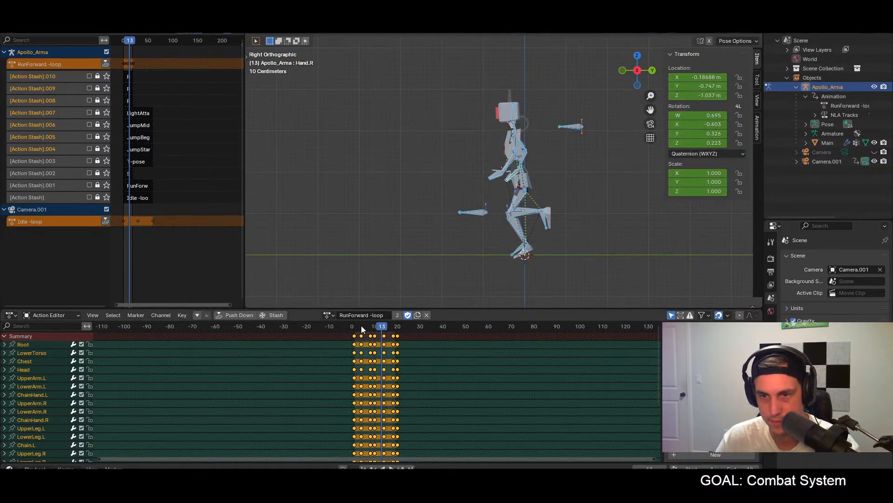
left_click(355, 326)
mouse_move(512, 145)
middle_mouse_down()
mouse_move(568, 141)
mouse_move(610, 155)
mouse_move(554, 138)
mouse_move(526, 151)
middle_mouse_up()
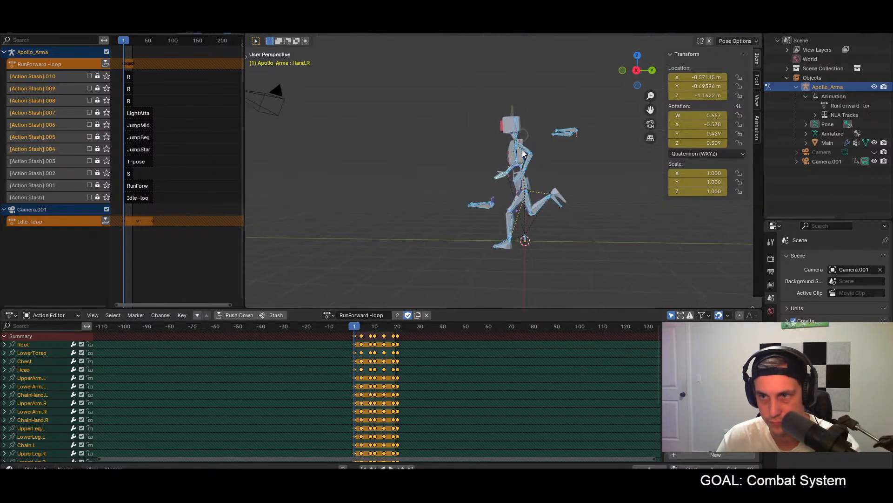
left_click(521, 155)
key("KP_3")
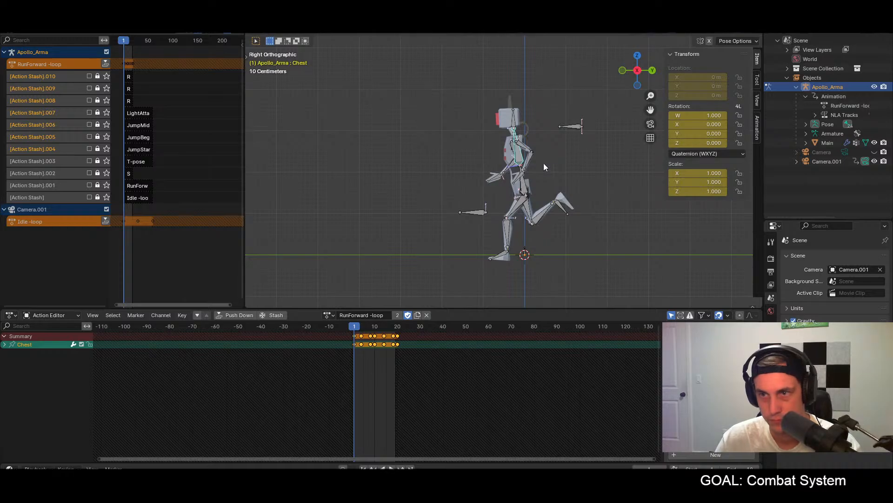
key("r")
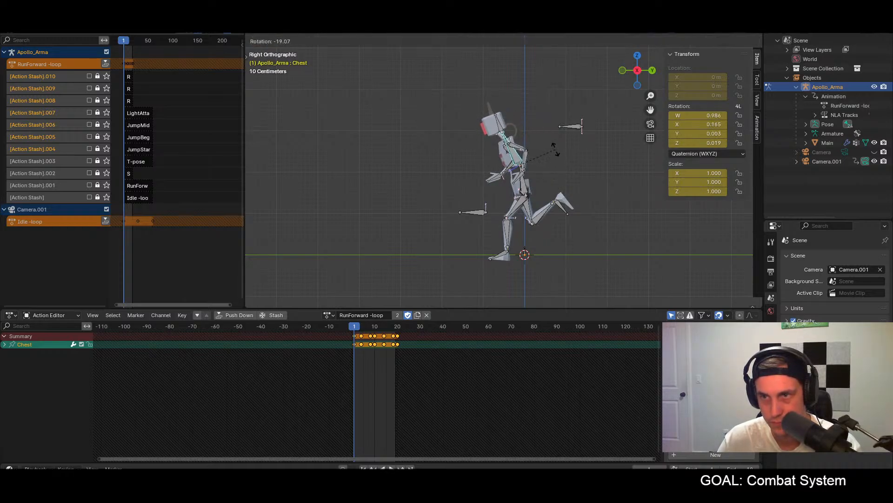
left_click(555, 153)
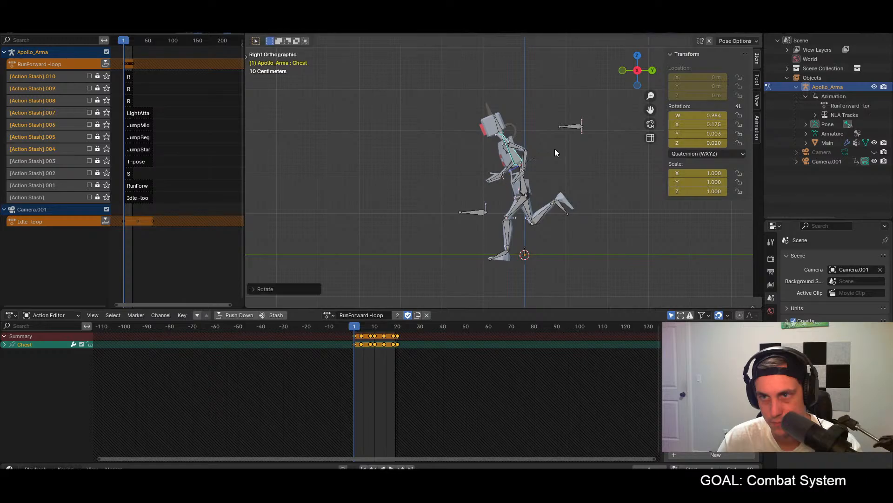
Step: Tilt the Head bone back by about 18.5° at frame 1 so the character faces forward
left_click(497, 122)
key("r")
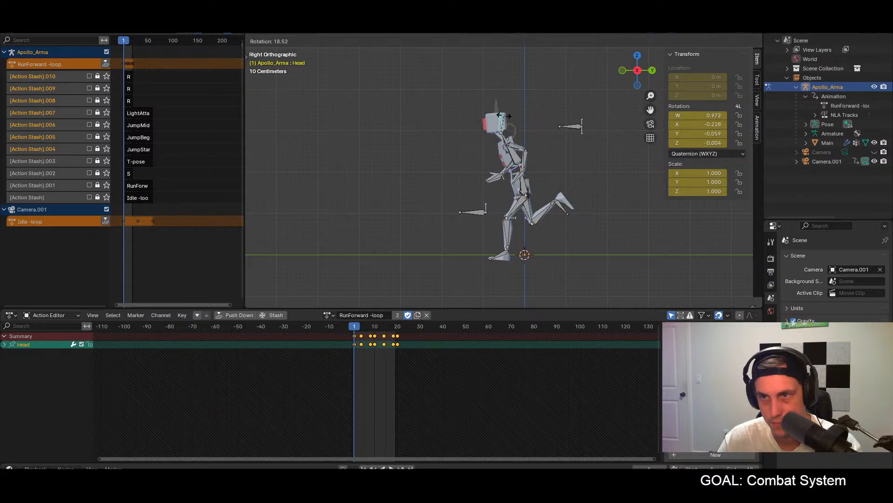
left_click(504, 116)
Step: Copy the full pose of all bones from frame 1 to frame 20 and keyframe it there
key("a")
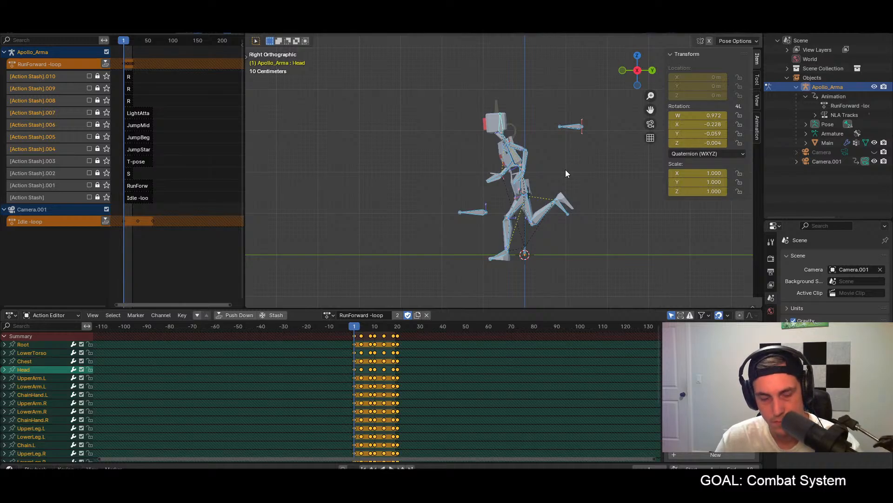
left_click(398, 326)
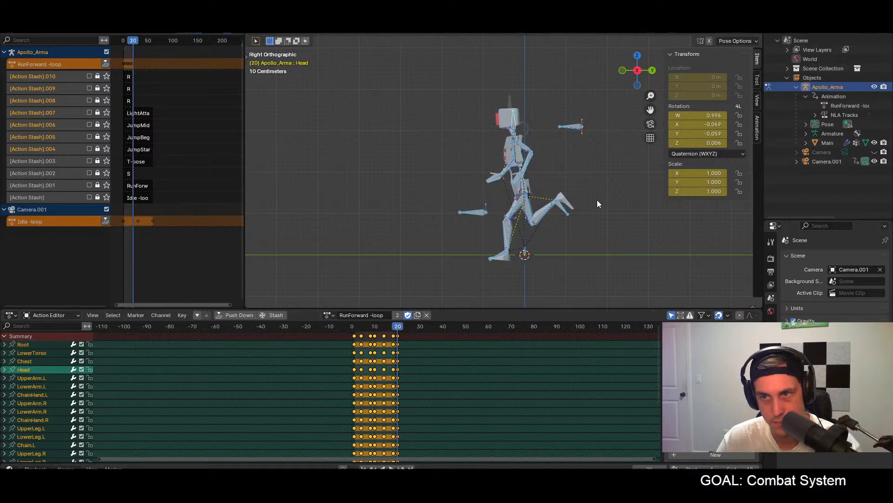
key("ctrl+v")
key("i")
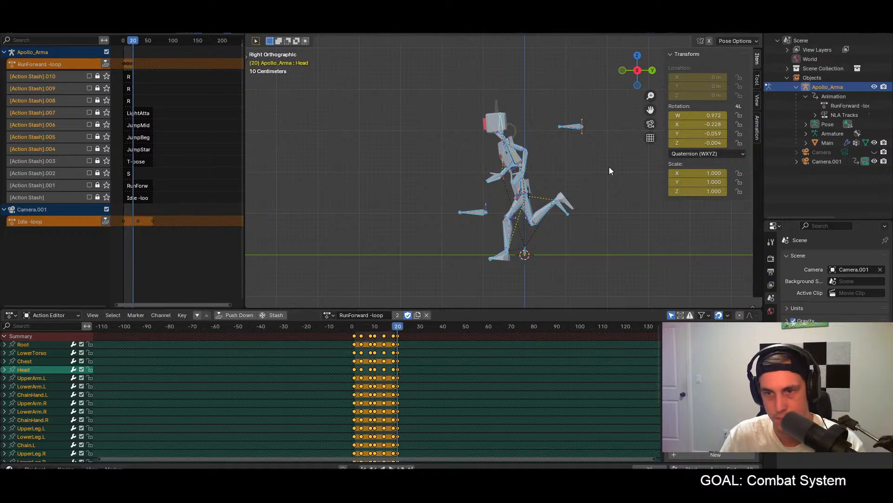
Step: Play the run cycle from frame 1 to review the forward lean
left_click(354, 327)
key("space")
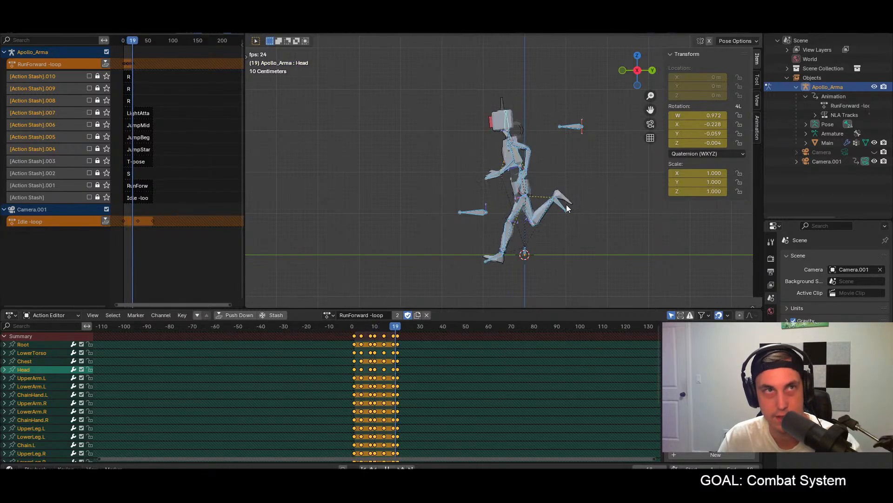
key("space")
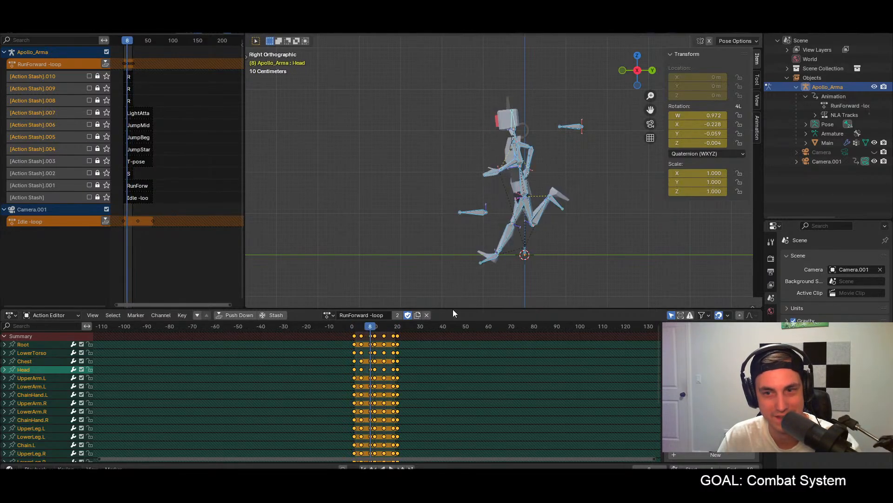
Step: At frame 4, lean the Chest bone forward by about 15°
mouse_move(362, 326)
left_mouse_down()
mouse_move(353, 325)
mouse_move(361, 326)
left_mouse_up()
left_click(515, 127)
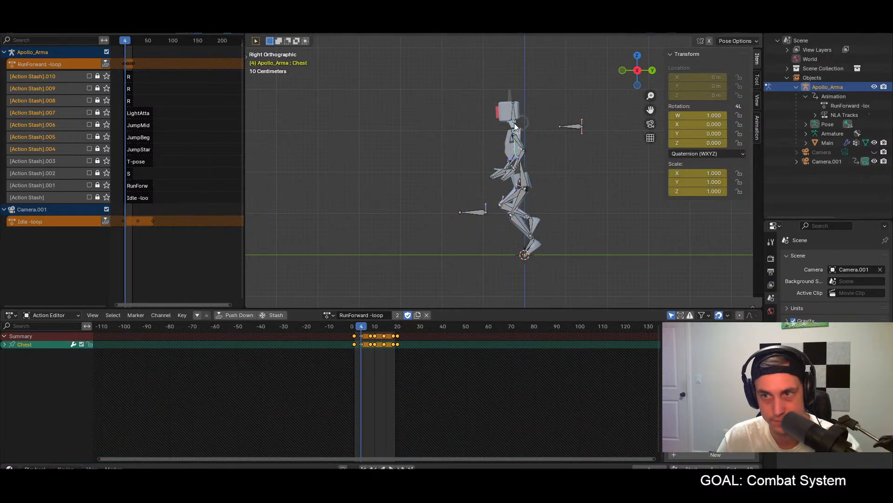
key("r")
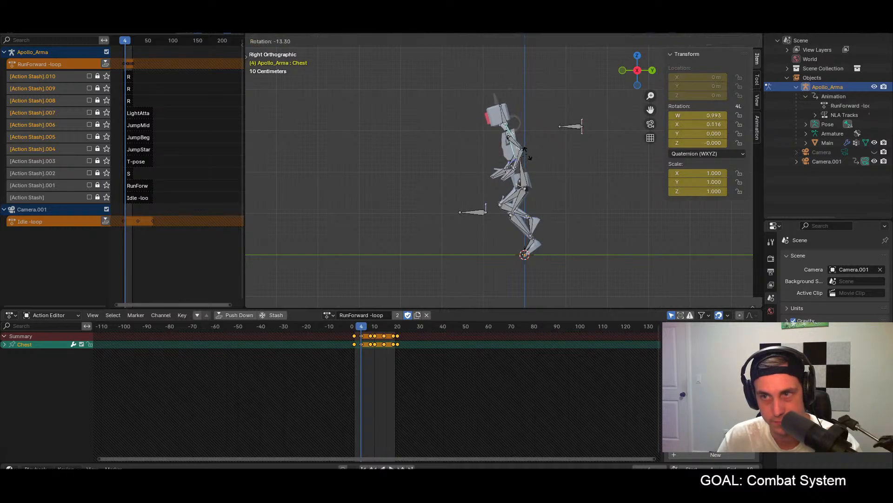
left_click(527, 156)
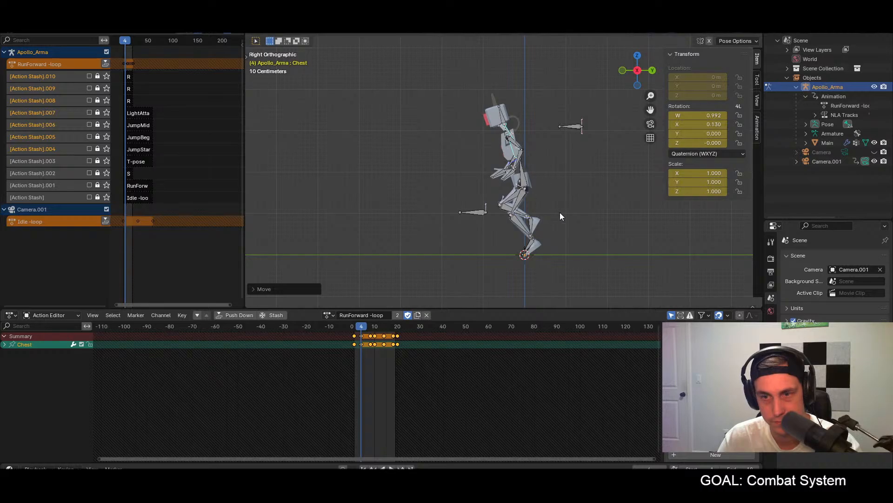
Step: Tilt the Head bone slightly back at frame 4 and keyframe the pose for all bones
left_click(506, 114)
key("r")
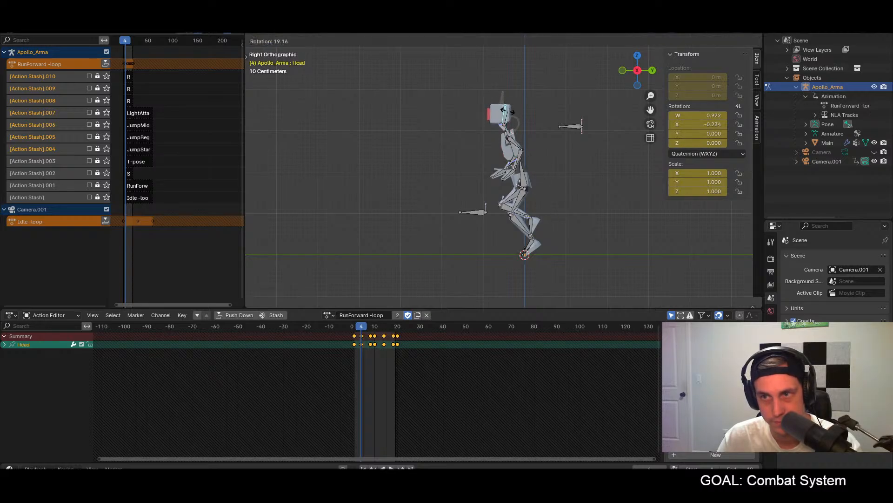
left_click(508, 115)
key("r")
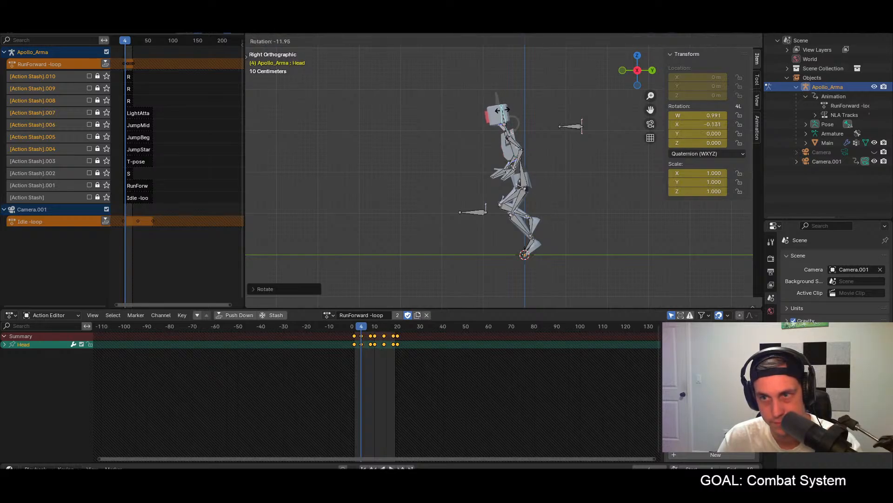
left_click(501, 110)
key("a")
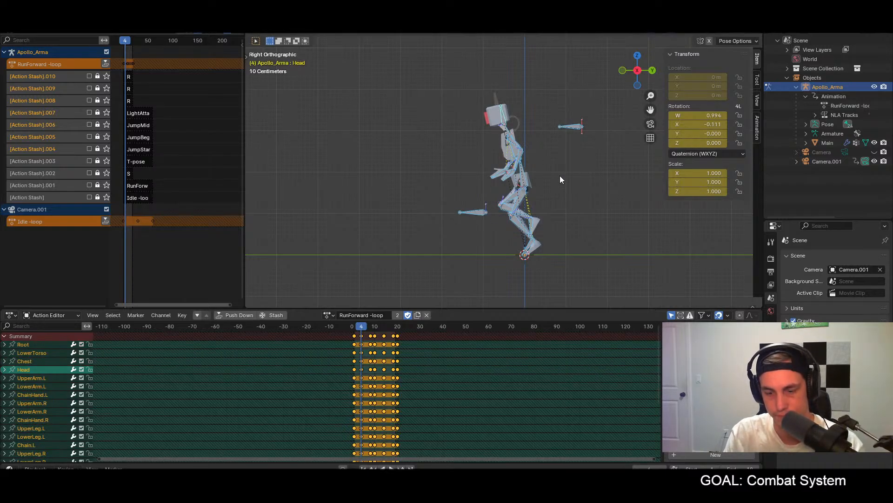
Step: Copy the Chest and Head pose from frame 4, paste it mirrored at frame 14 and keyframe it
left_click(384, 327)
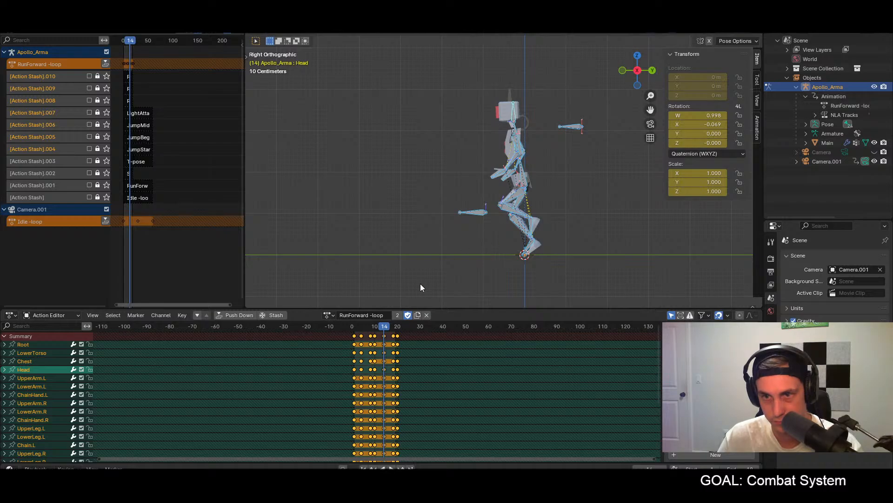
left_click(362, 327)
left_click(513, 149)
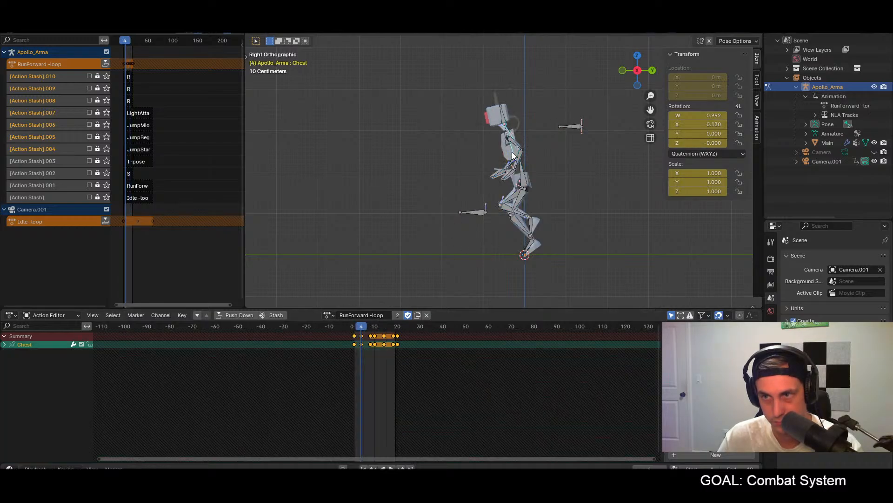
left_click(502, 118, "shift")
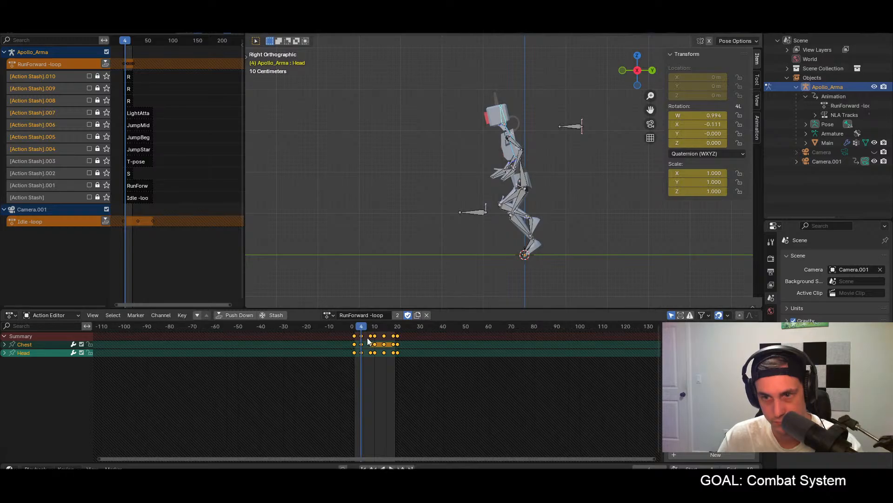
left_click(384, 326)
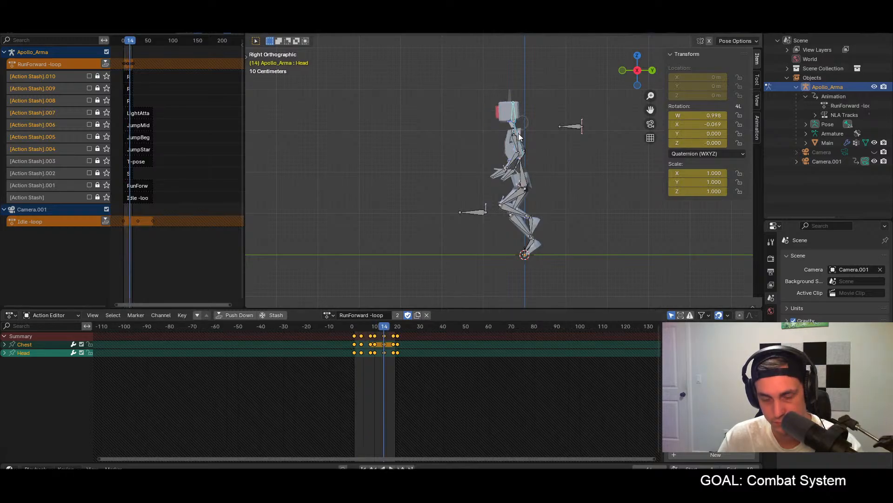
key("ctrl+shift+v")
key("i")
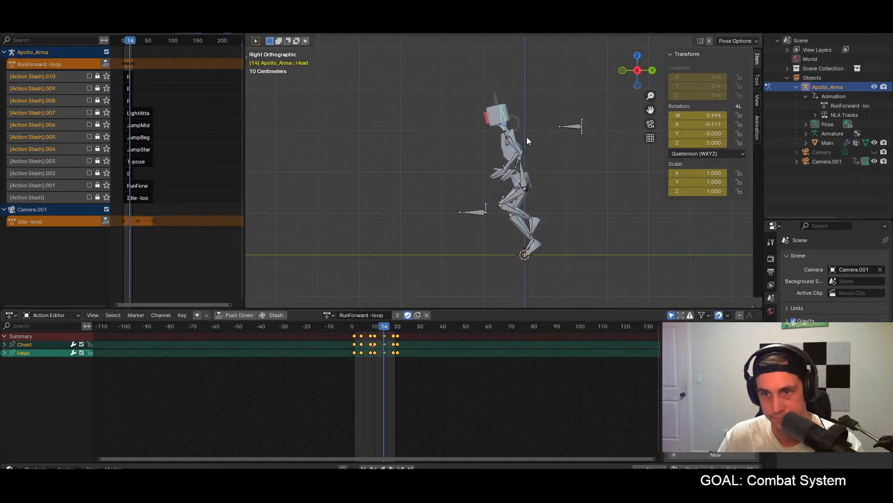
Step: Check the character's pose at frame 10 and play the run cycle to review the forward lean
left_click(375, 327)
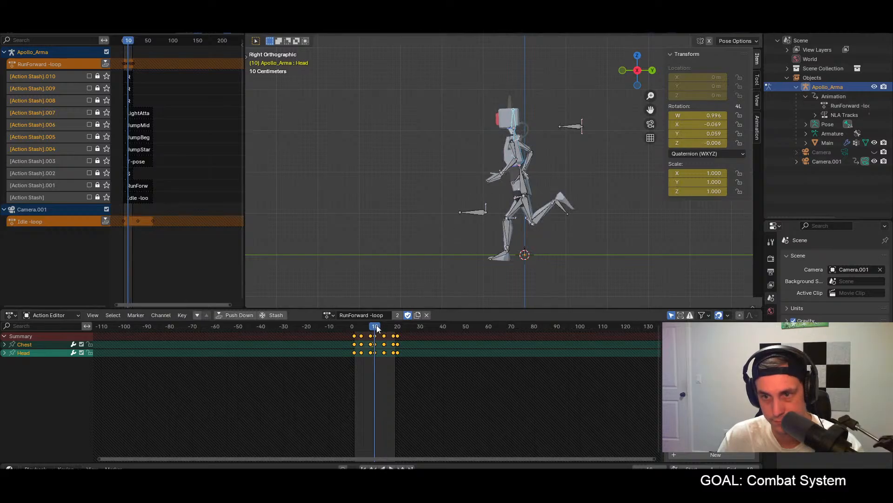
left_click(369, 326)
key("space")
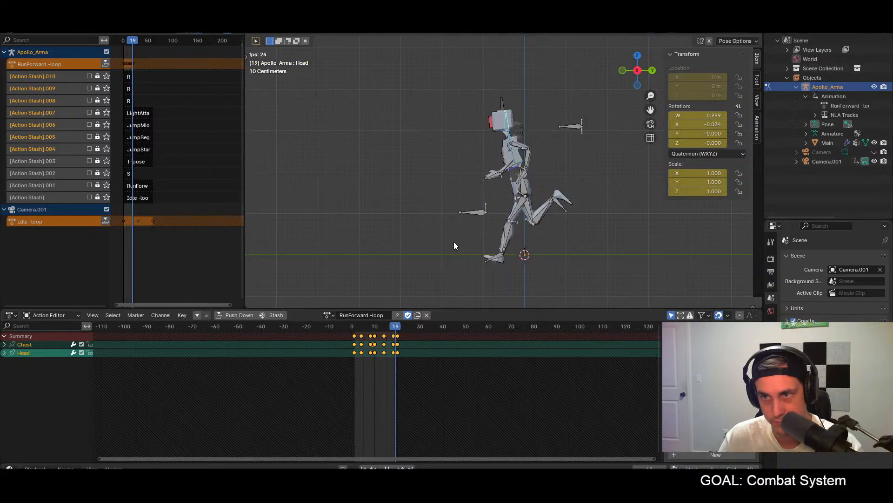
key("space")
Step: At frame 8, lean the Chest and Head bones forward, then rotate only the Head bone back to level it
left_click_drag(361, 327, 371, 327)
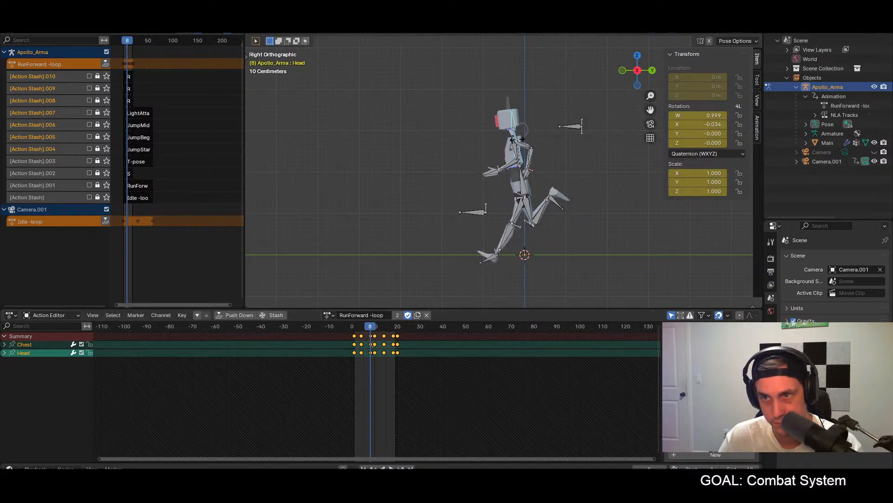
key("r")
left_click(511, 128)
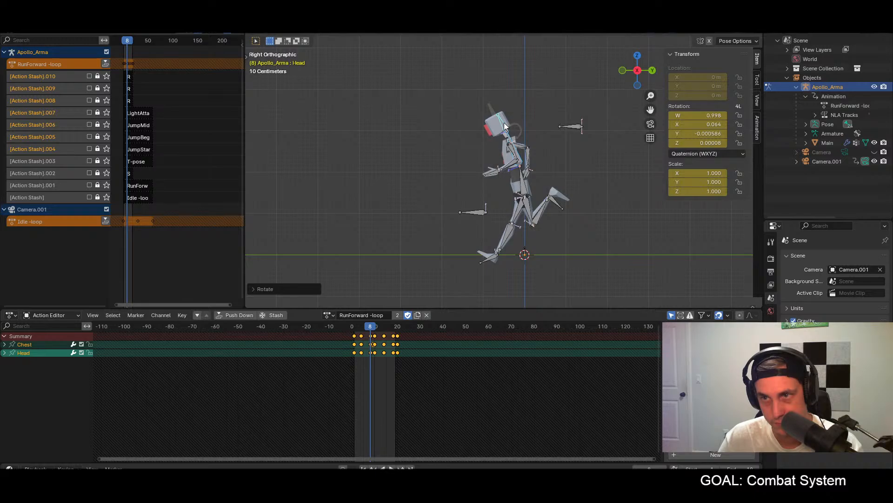
left_click(505, 127)
key("r")
left_click(514, 128)
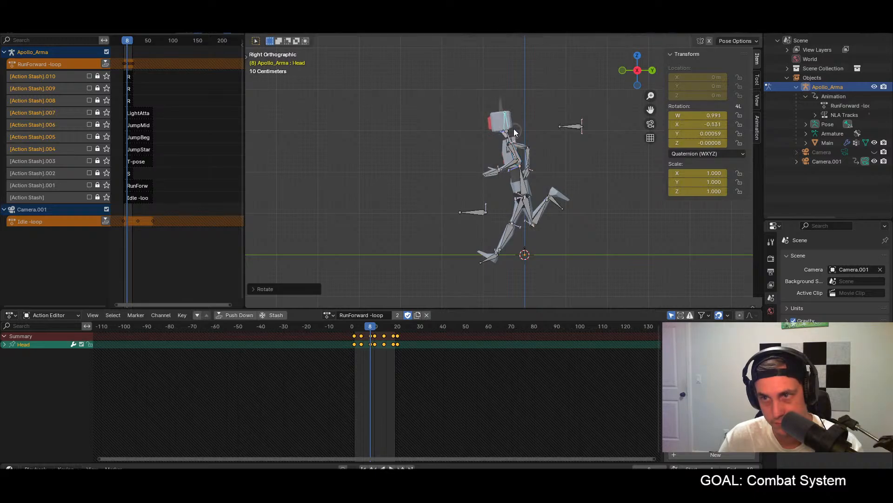
Step: Copy the Chest and Head pose from frame 8, paste it at frame 18 and keyframe it
left_click(520, 156, "shift")
left_click(515, 162, "shift")
middle_click_drag(531, 168, 591, 176)
left_click(478, 149, "shift")
left_click(471, 149)
left_click(460, 122, "shift")
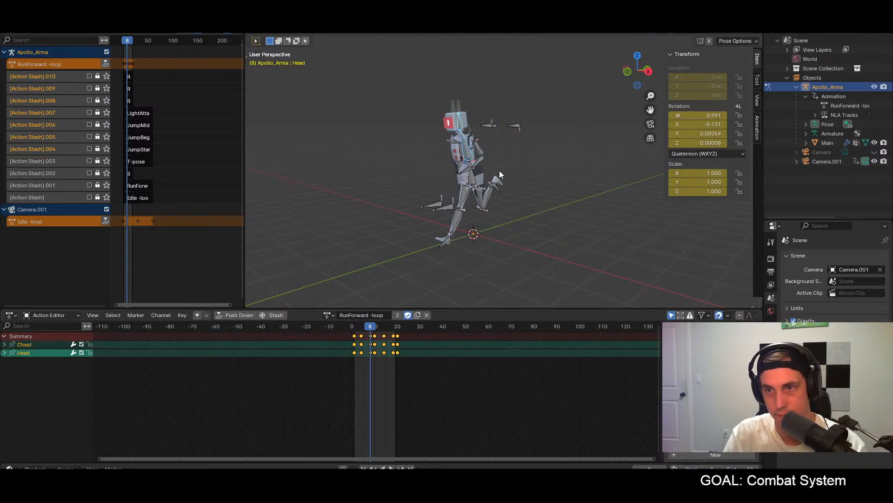
left_click(394, 331)
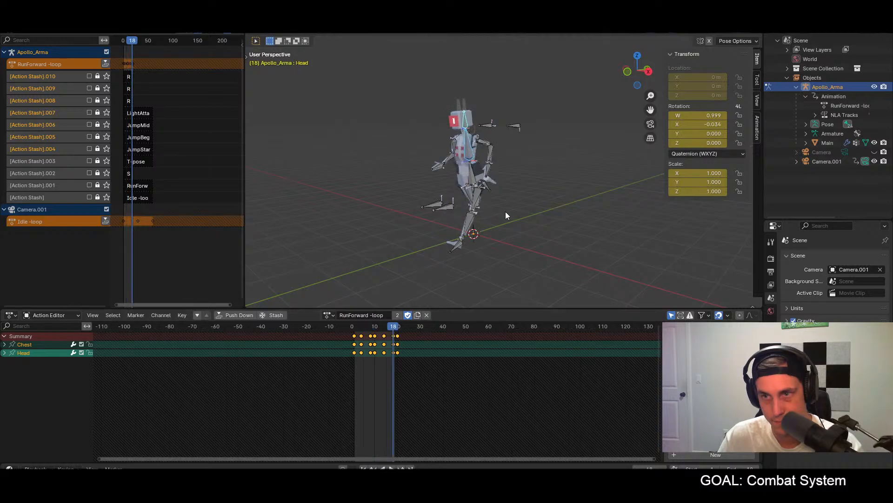
key("space")
middle_click_drag(519, 211, 571, 205)
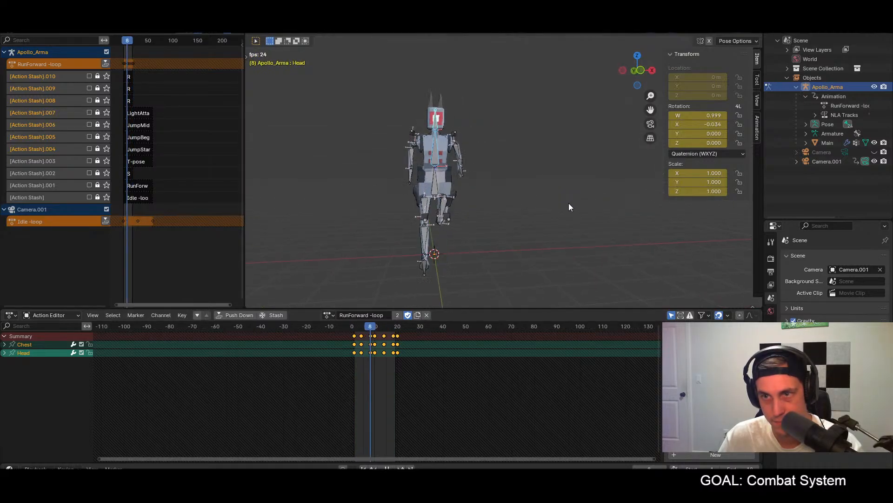
key("space")
left_click(393, 331)
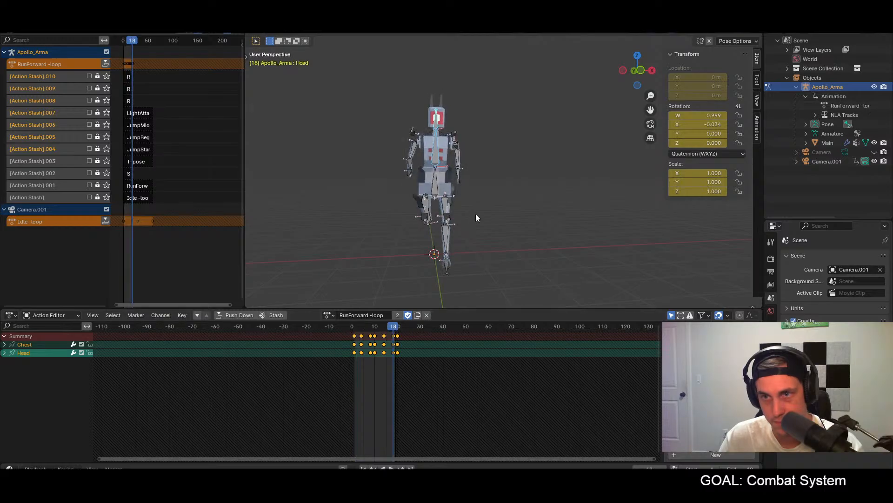
key("ctrl+v")
key("i")
Step: Play the run cycle and review the lean from the front and from the side
key("space")
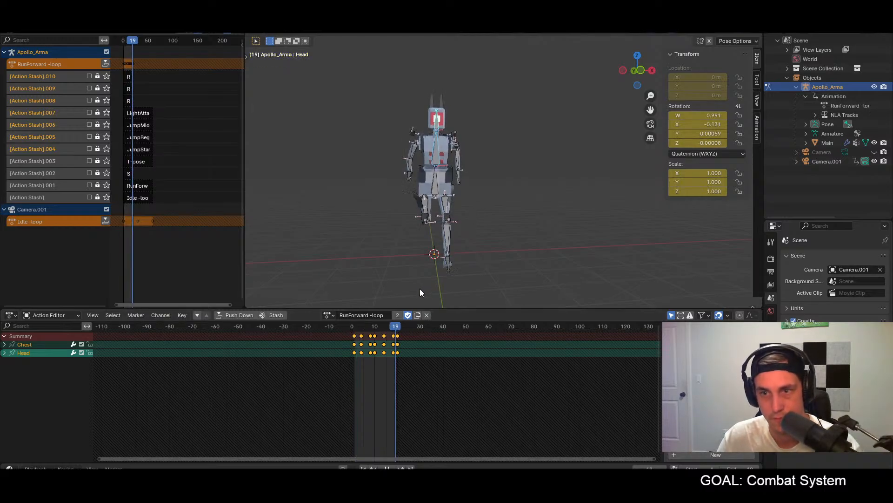
key("KP_1")
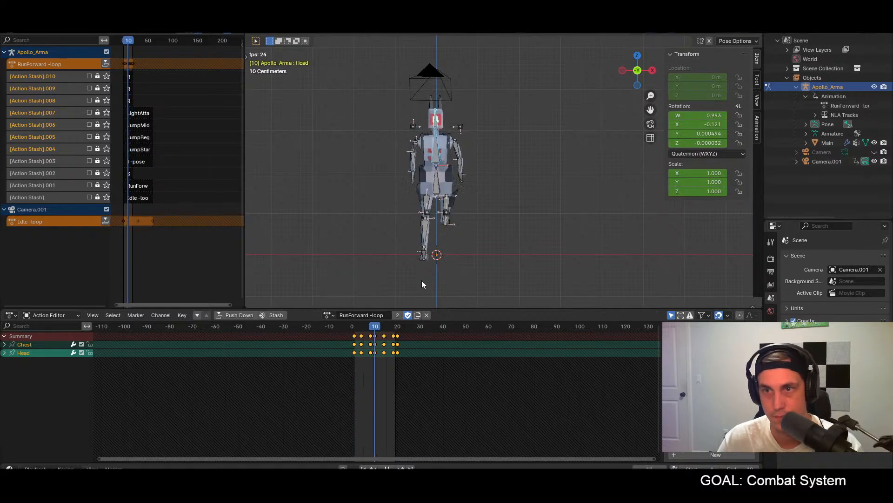
middle_click_drag(496, 252, 415, 230)
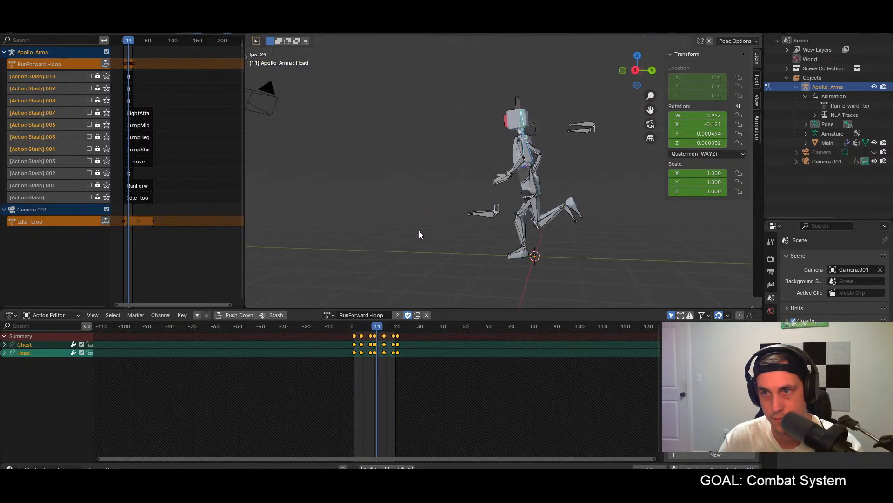
key("space")
key("space")
key("KP_1")
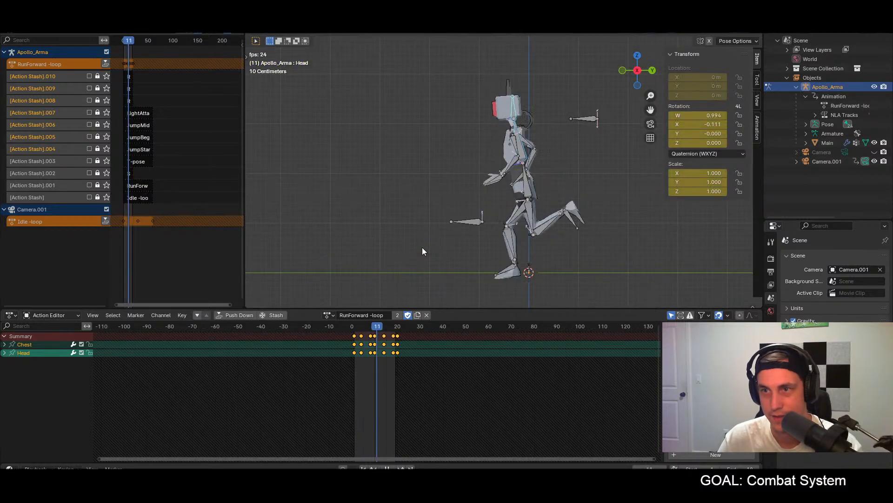
key("space")
Step: Try leaning the Chest and Head bones forward at frame 10, with the Head rotated slightly back
left_click(375, 326)
key("r")
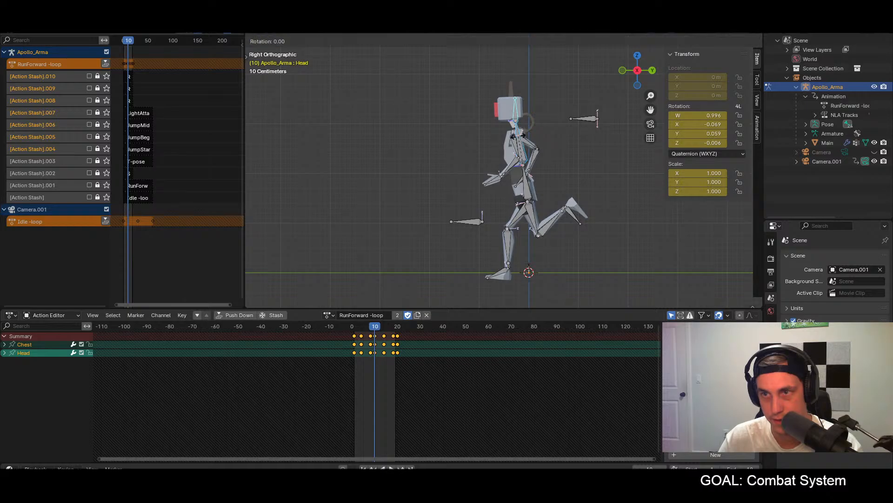
left_click(515, 124)
left_click(507, 103)
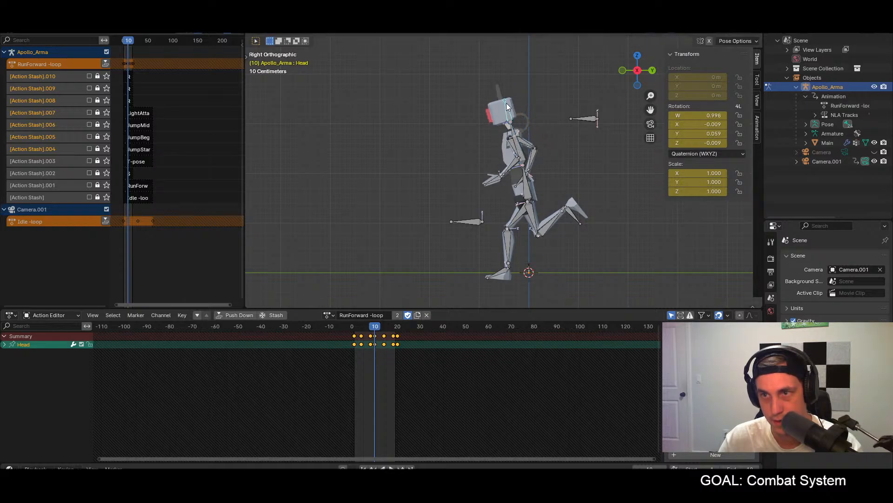
key("r")
left_click(509, 102)
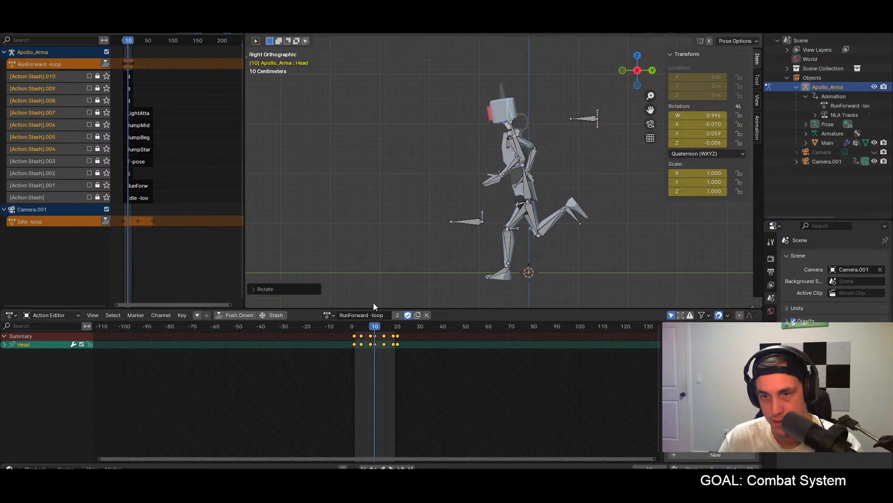
Step: Copy the forward-leaning Chest and Head pose from frame 1 and paste it at frame 10
left_click(355, 326)
middle_click_drag(518, 153, 506, 158)
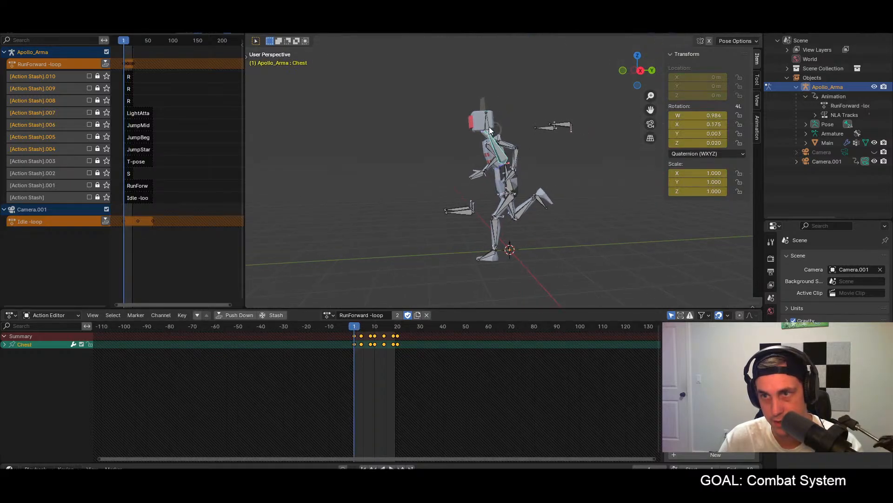
left_click(502, 138, "shift")
left_click(375, 326)
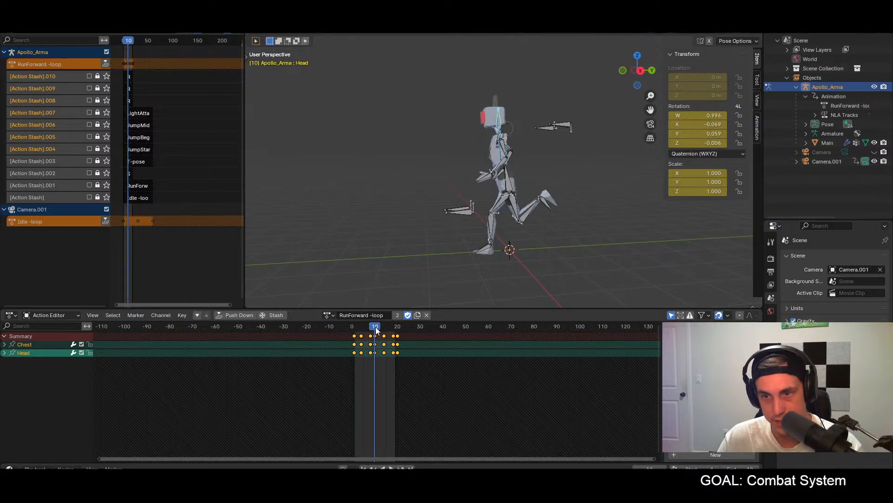
key("KP_3")
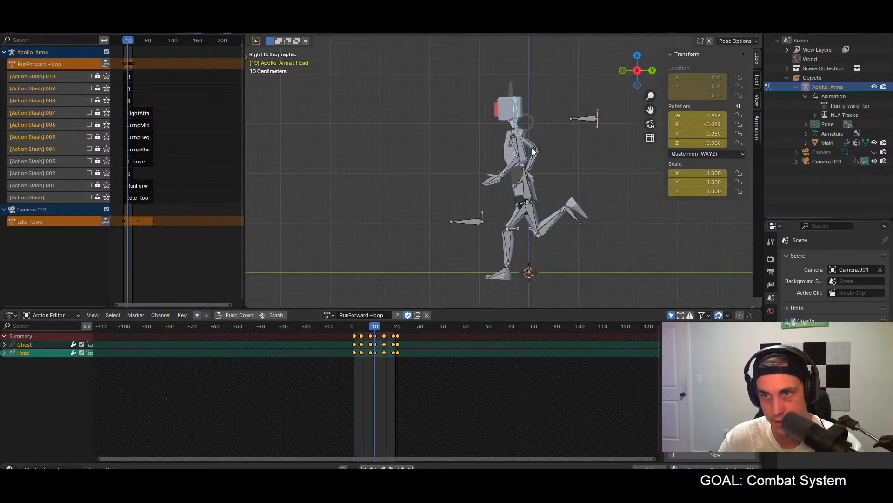
key("ctrl+v")
Step: Play the run cycle and examine the head and torso motion, mainly from the front
key("space")
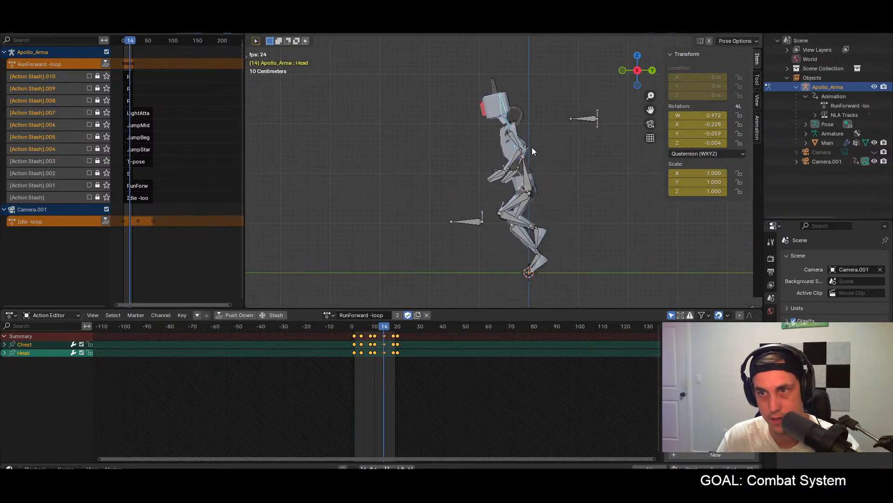
middle_click_drag(529, 147, 535, 212)
key("KP_1")
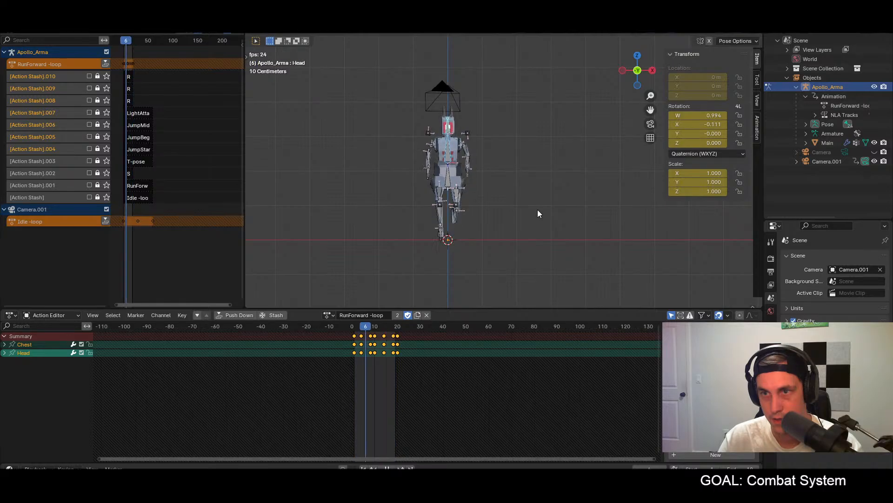
scroll(436, 155, "up", 3)
middle_click_drag(434, 152, 530, 164, "shift")
middle_click_drag(531, 164, 521, 161)
key("KP_1")
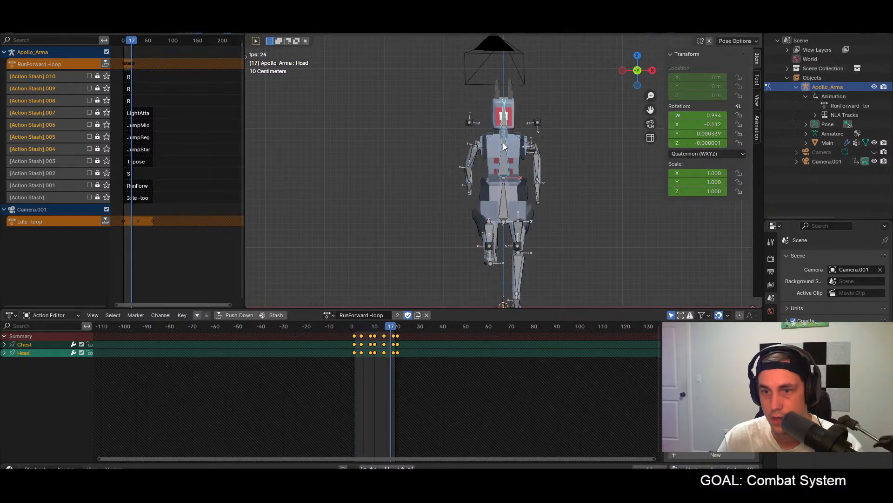
key("space")
Step: Compare frames 1 and 10, and paste the Chest and Head pose from frame 1 at frame 10 again
left_click_drag(380, 327, 355, 351)
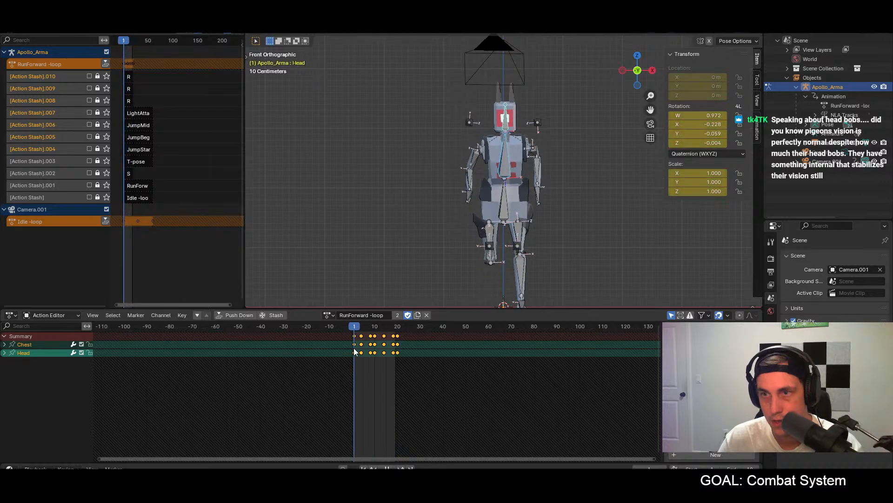
left_click(375, 326)
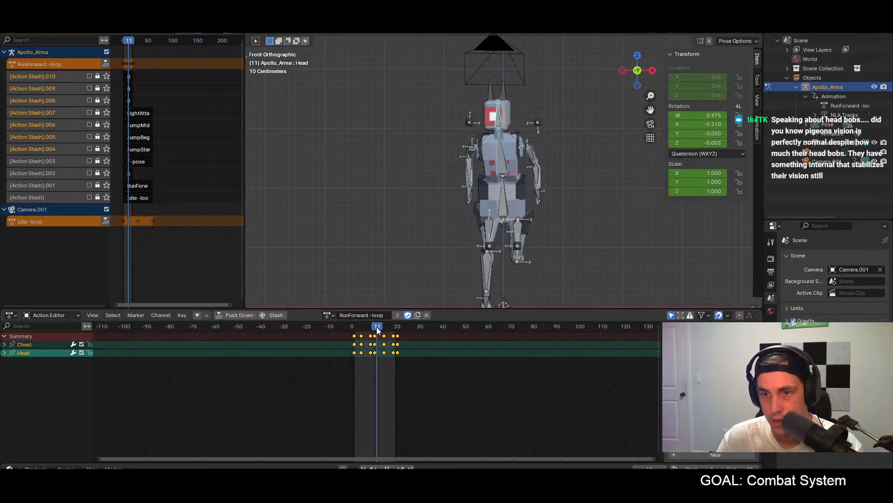
left_click(505, 164)
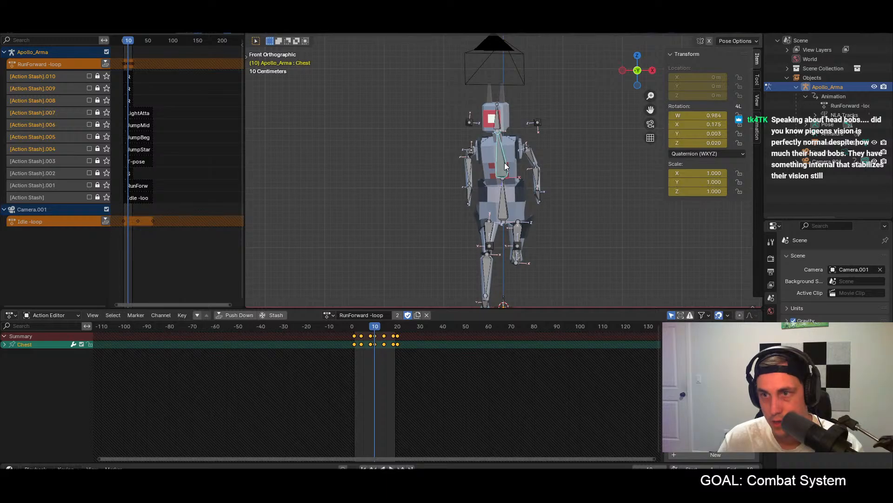
key("shift+Left")
left_click(506, 120, "shift")
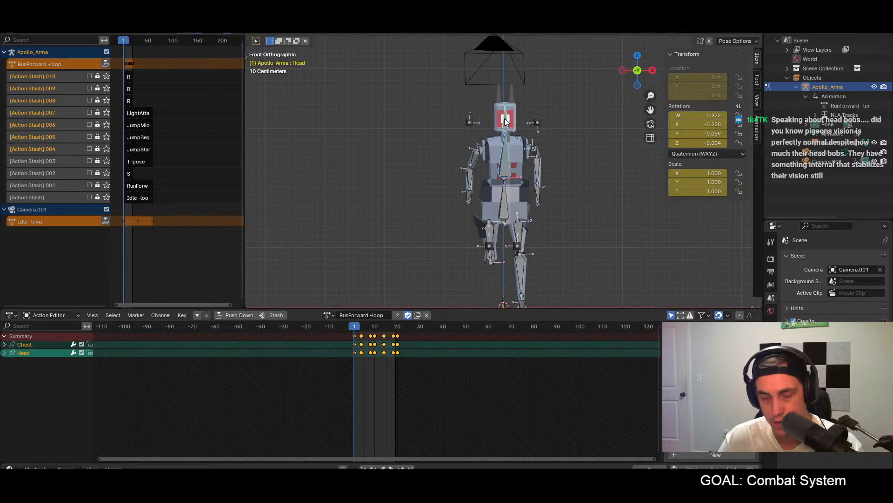
left_click(375, 326)
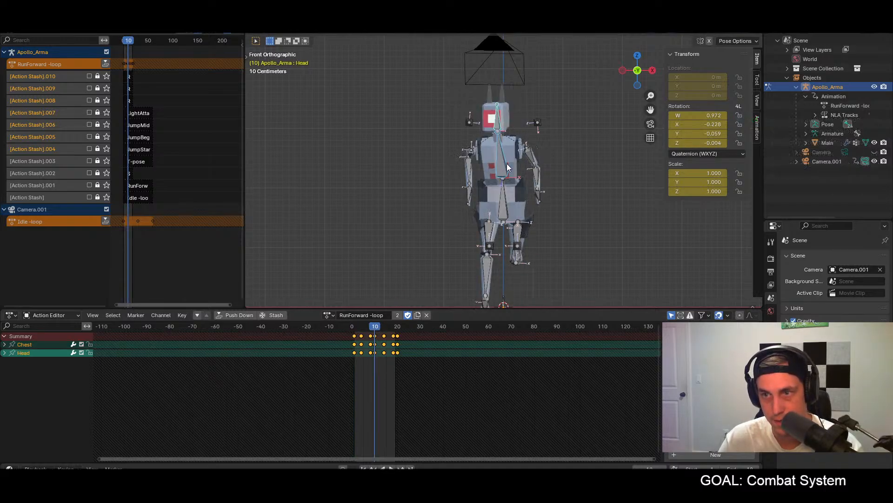
key("ctrl+v")
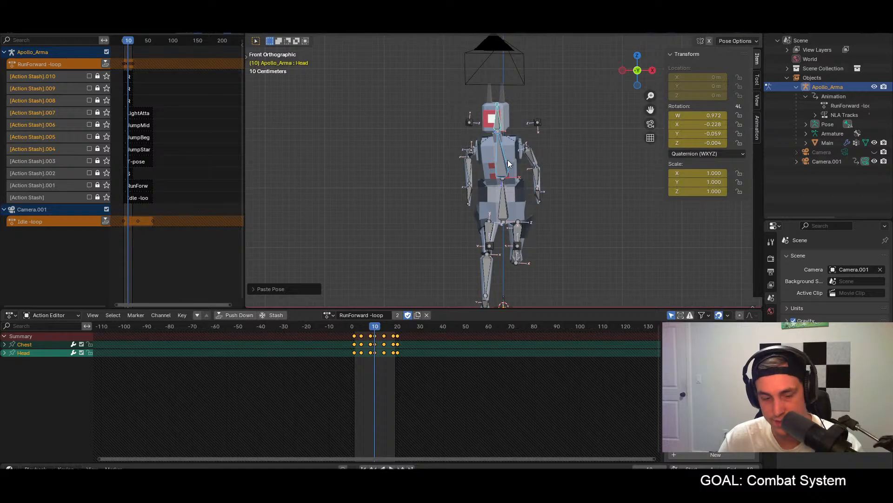
Step: Compare the LowerTorso bone's pose at frames 1 and 10
left_click(506, 212)
left_click(355, 327)
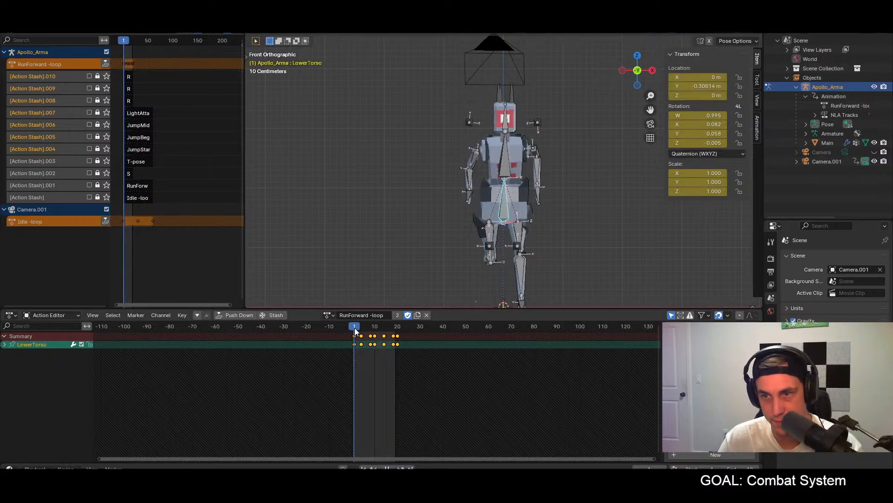
left_click_drag(356, 327, 375, 325)
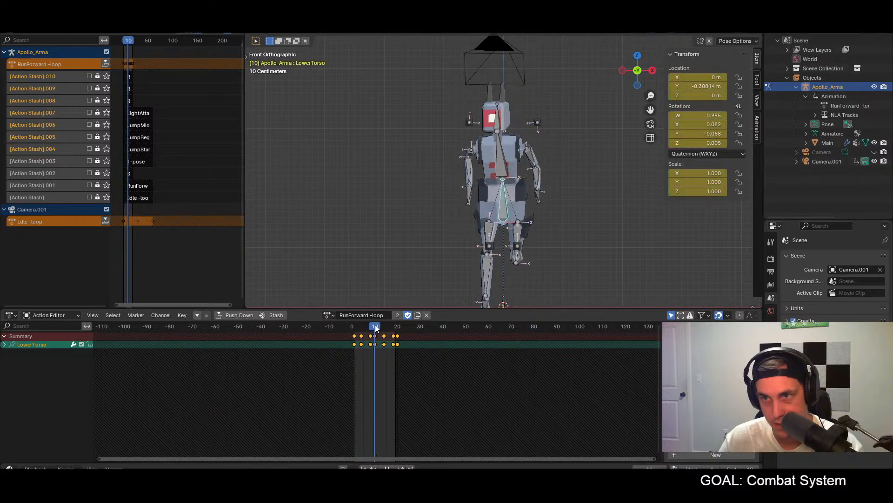
Step: Compare the Head, Chest and LowerTorso bone poses between frames 1 and 10 of the run cycle
left_click(495, 120)
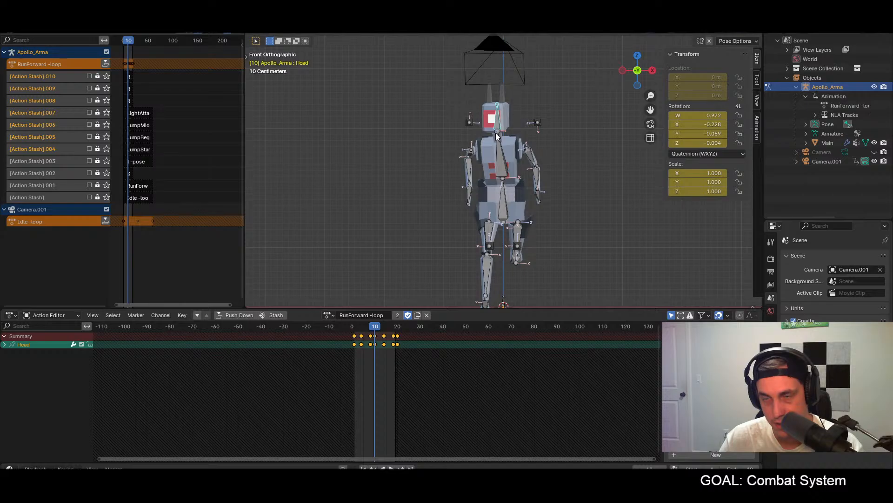
key("shift+Left")
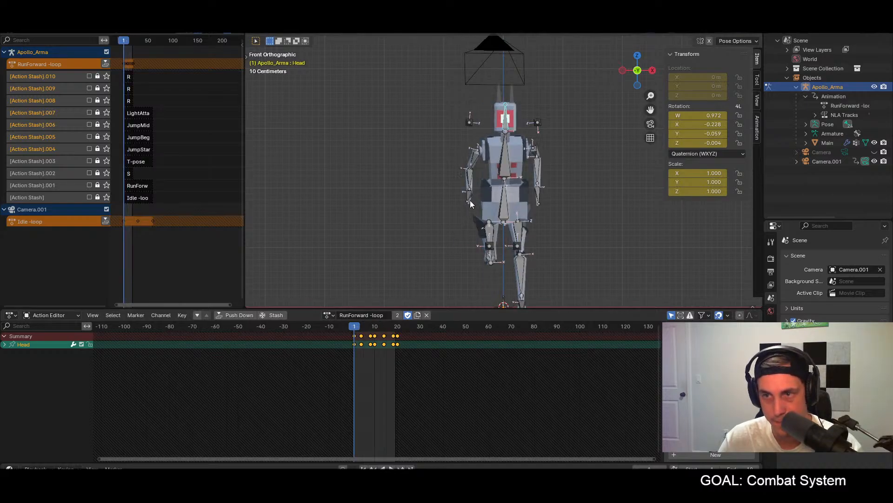
left_click(507, 165)
left_click(507, 121, "shift")
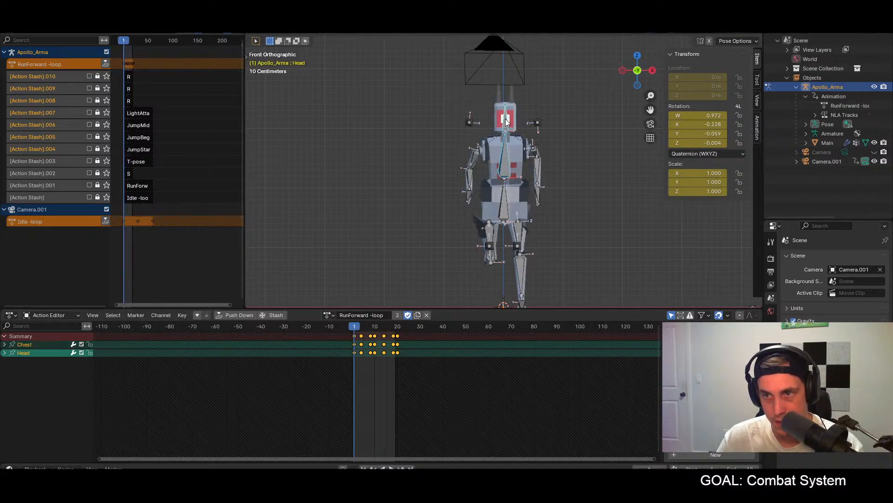
left_click(502, 209, "shift")
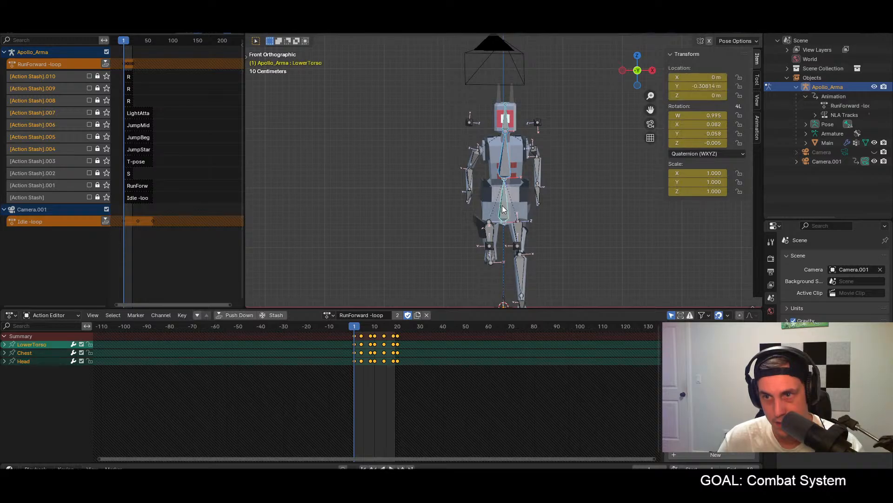
left_click(375, 328)
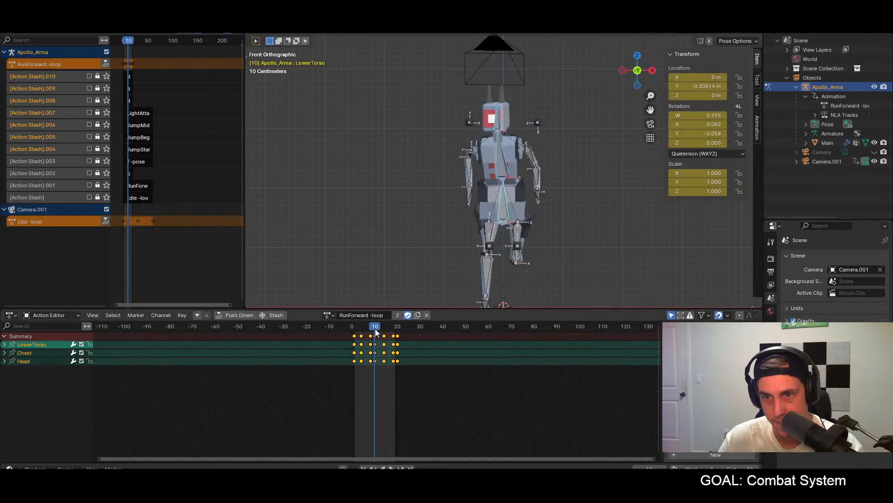
left_click(501, 203)
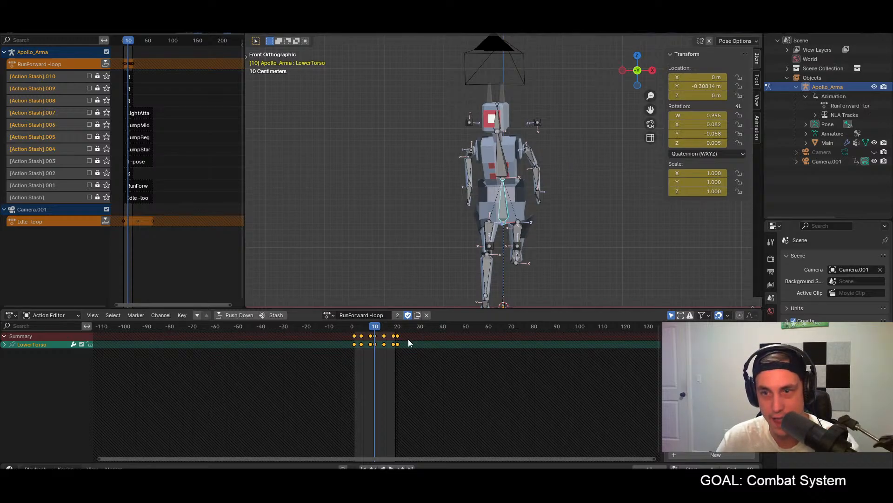
Step: Check the pose at frame 20, play the run cycle from the side, and inspect frame 1 from the front and above
left_click_drag(371, 321, 397, 327)
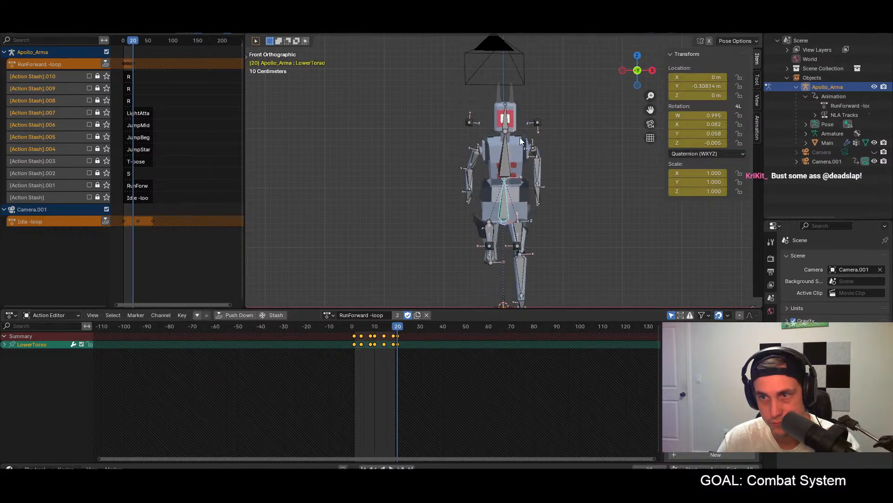
key("KP_3")
key("space")
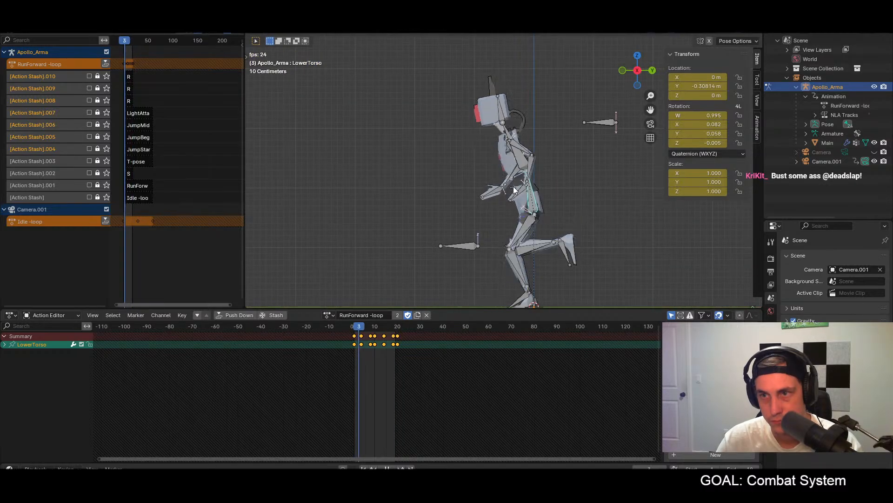
key("space")
key("space")
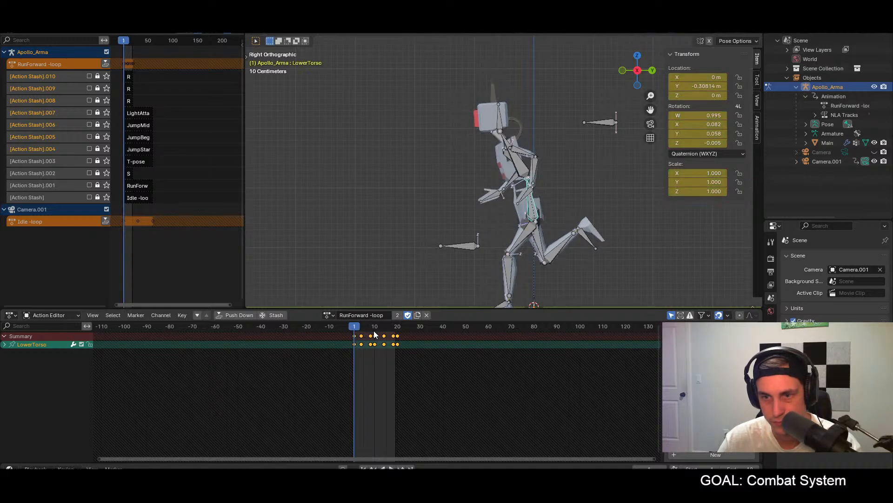
key("KP_1")
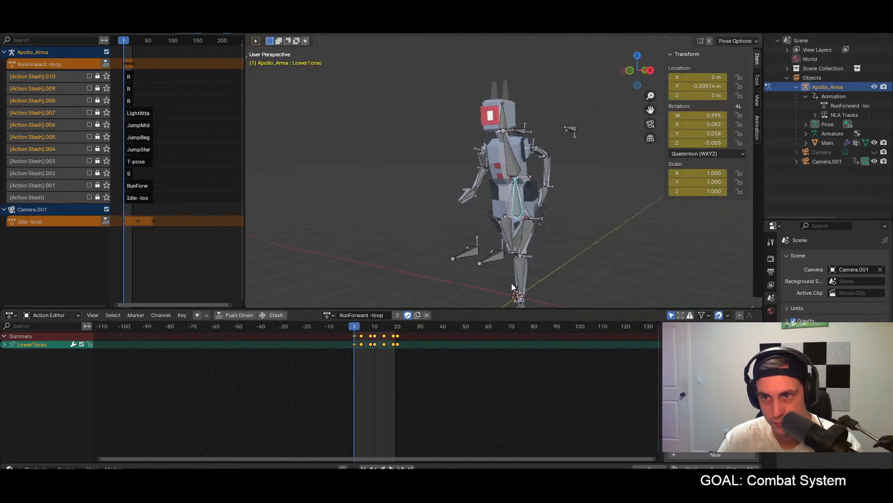
key("KP_7")
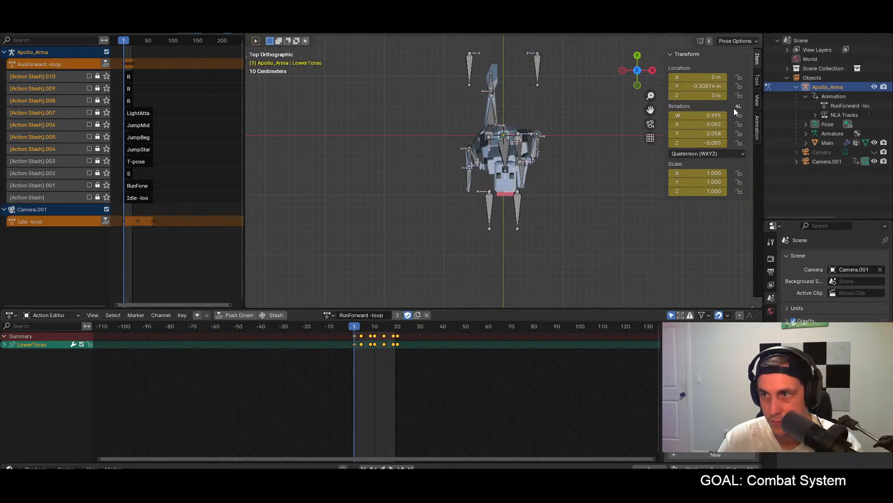
Step: Try different W rotation values on the LowerTorso bone at frame 1 to see how the torso turns
left_click(724, 117)
left_click(724, 117)
left_click(724, 118)
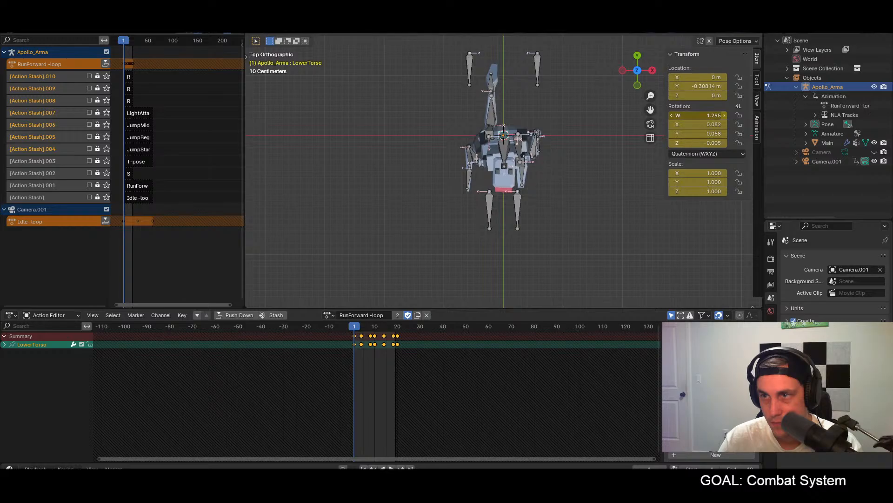
left_click(673, 116)
left_click(673, 116)
left_click(673, 116)
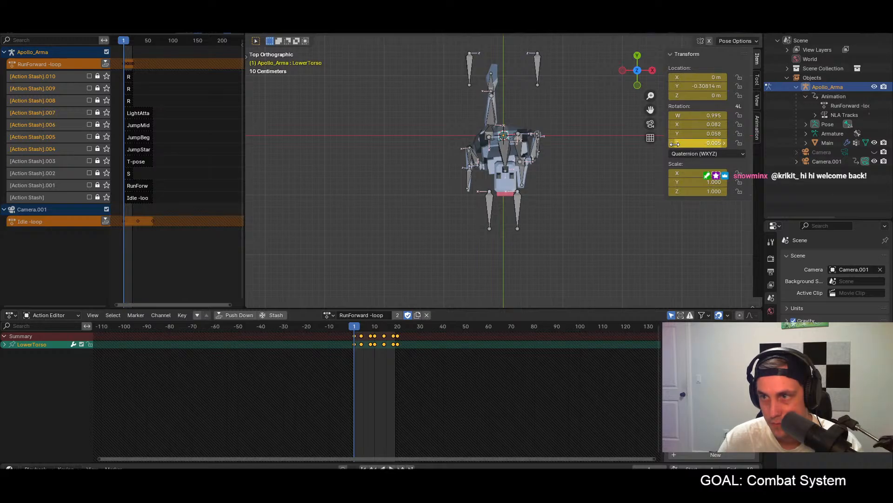
Step: Try setting the LowerTorso bone's Z rotation to 0 at frame 1, inspect it from the front, and undo the change
left_click(673, 144)
left_click(725, 144)
left_click(717, 144)
type("0")
key("Return")
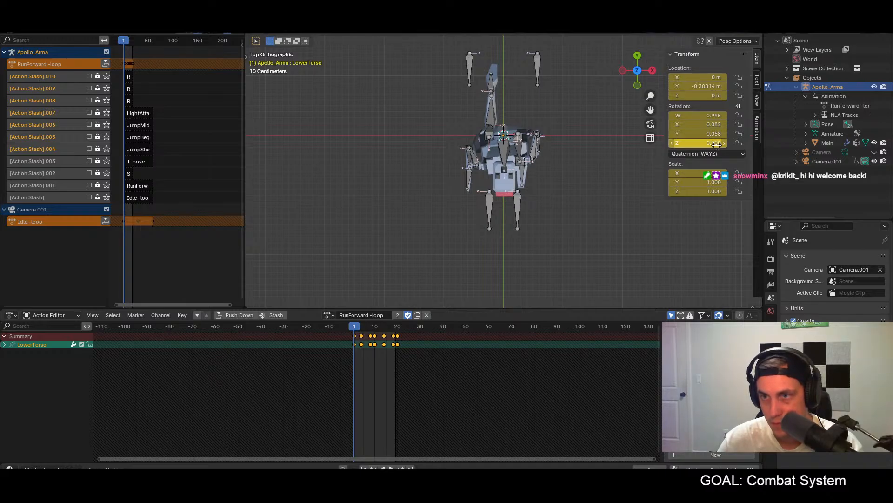
middle_click_drag(618, 188, 601, 140)
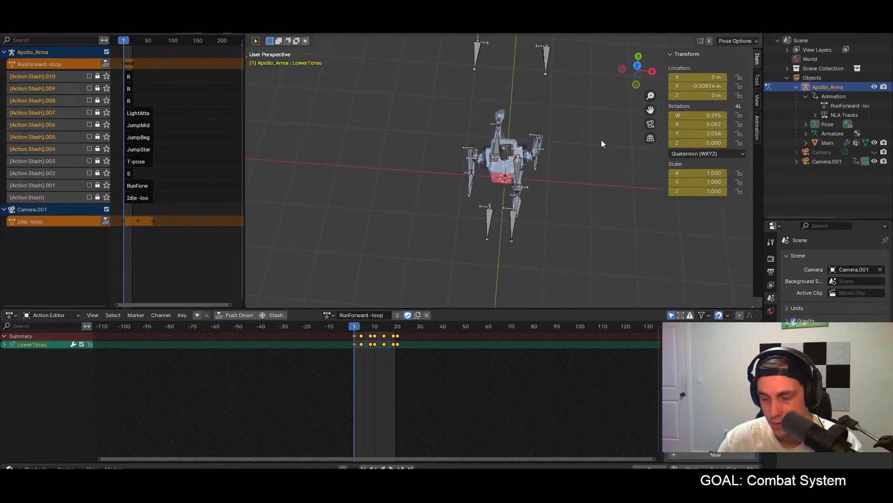
key("KP_1")
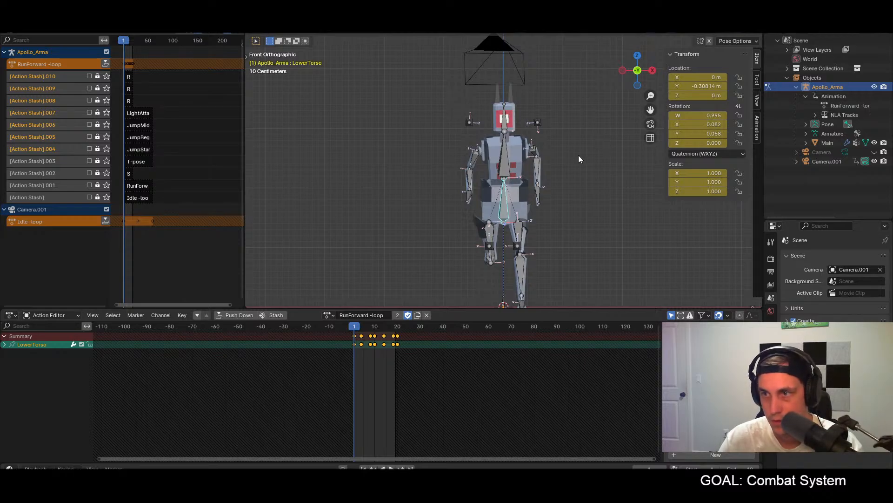
key("r")
left_click(593, 176)
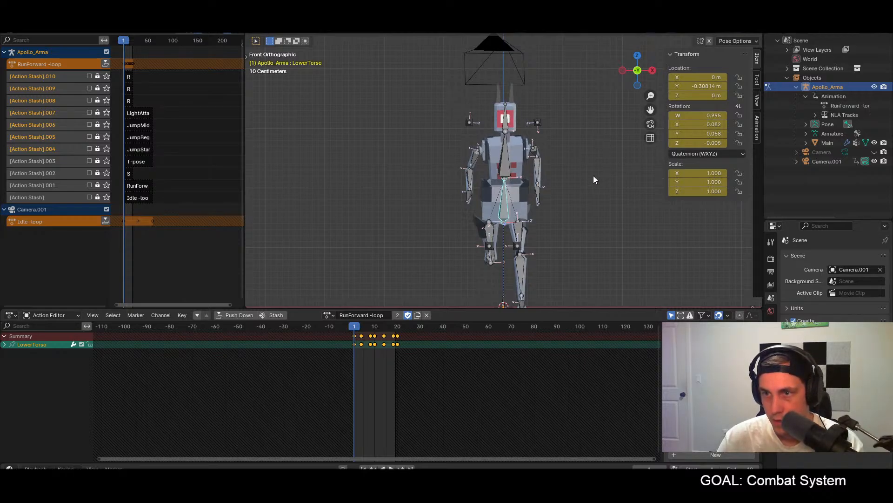
left_click(596, 175)
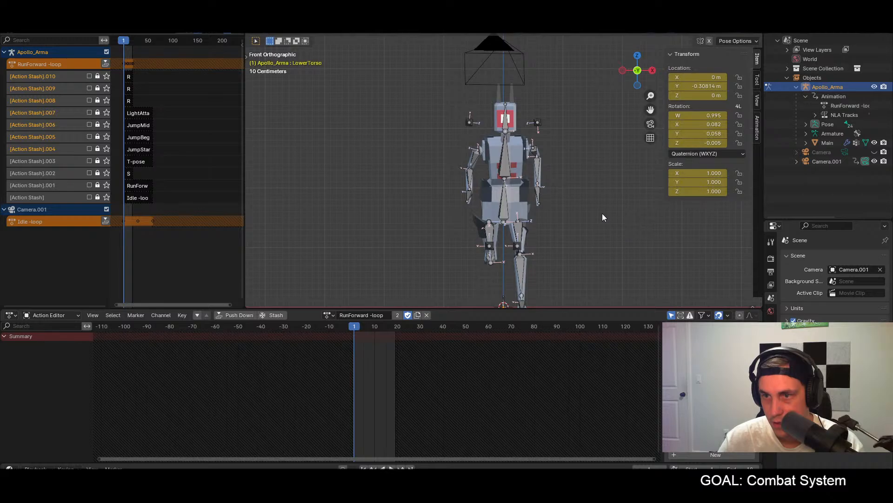
Step: Set the LowerTorso bone's Y rotation to 0 at frame 1 and select all bones of the armature
left_click(700, 134)
type("0")
key("Return")
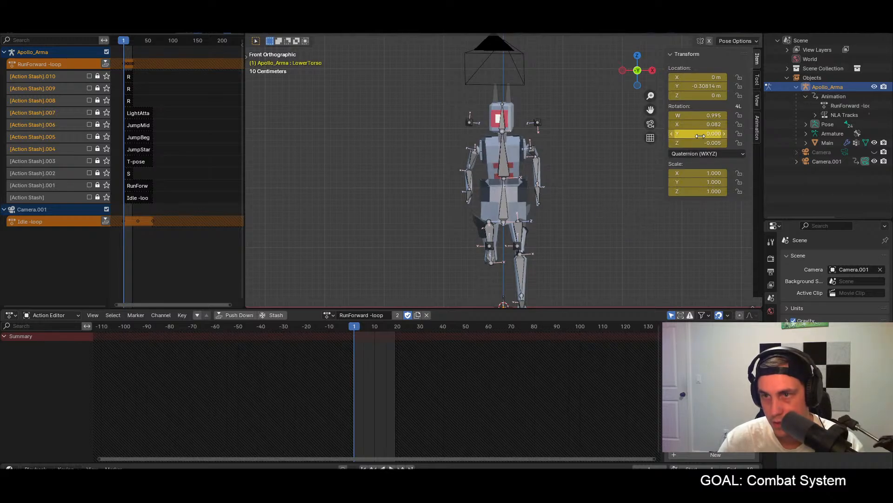
key("a")
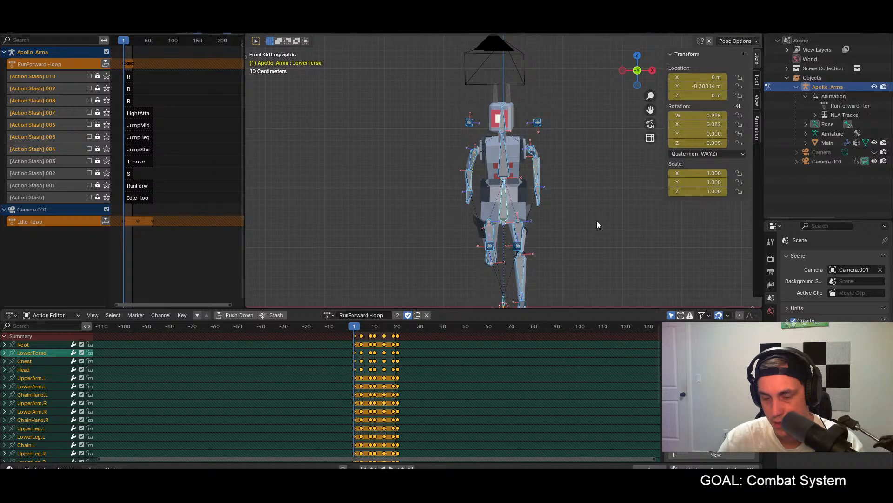
Step: Set the LowerTorso bone's Y rotation to 0 at frame 10 and select all bones
left_click(375, 329)
left_click(520, 208)
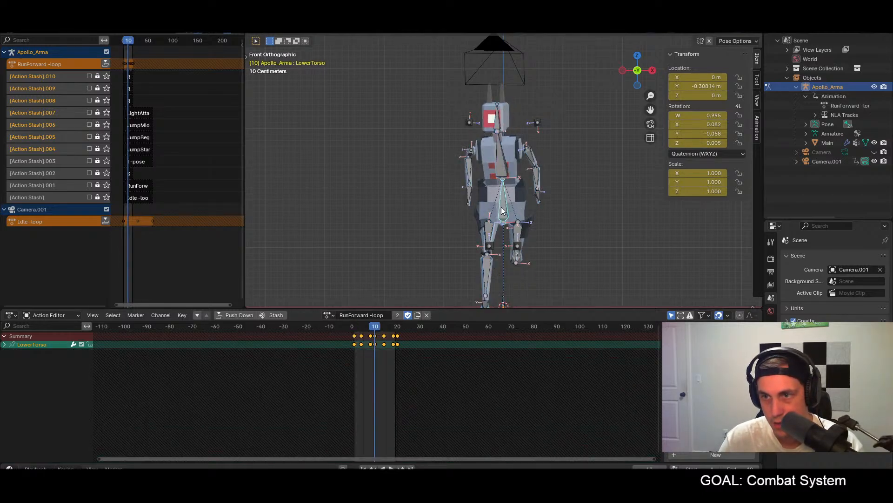
left_click(710, 134)
type("0")
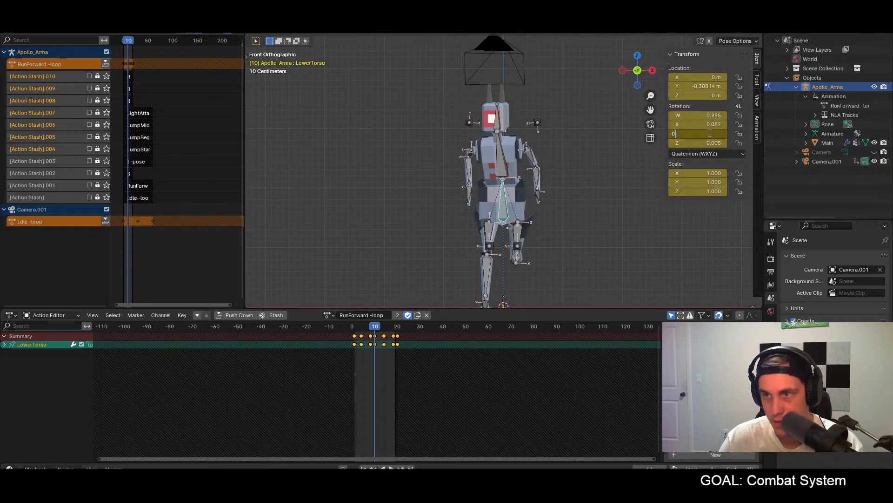
key("Return")
key("a")
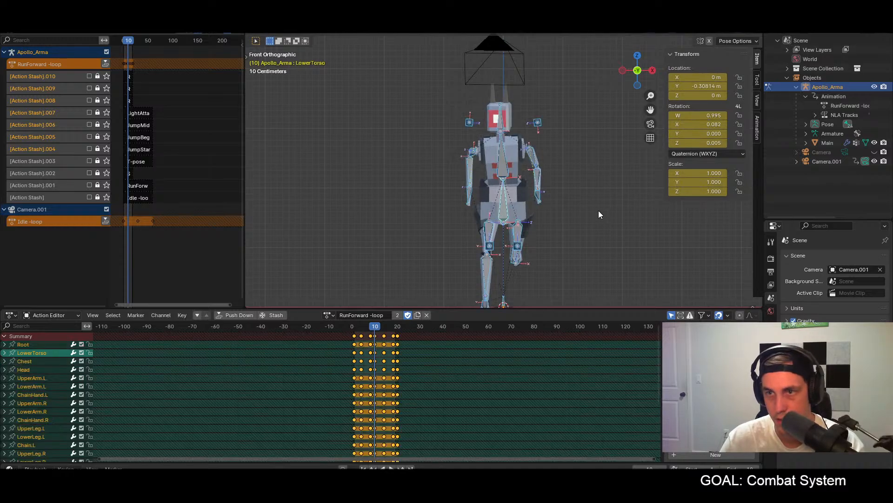
Step: Set the LowerTorso bone's Y rotation to 0 at frame 20
left_click_drag(356, 329, 397, 330)
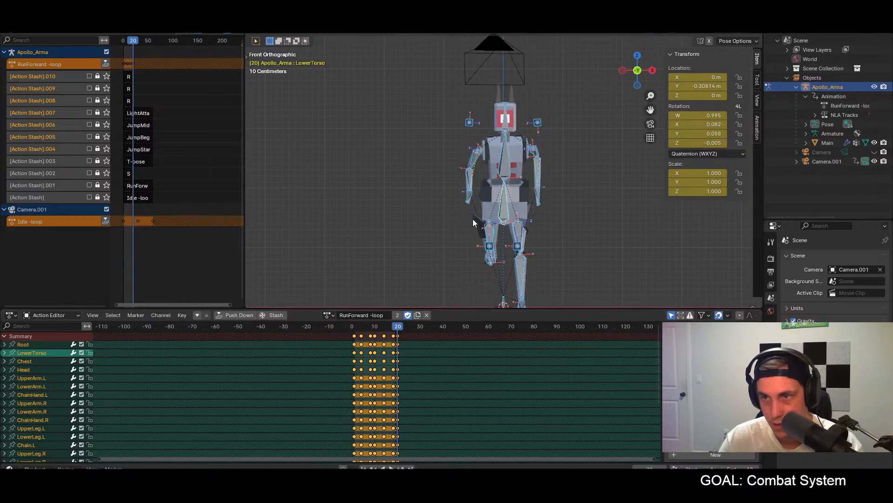
left_click(507, 205)
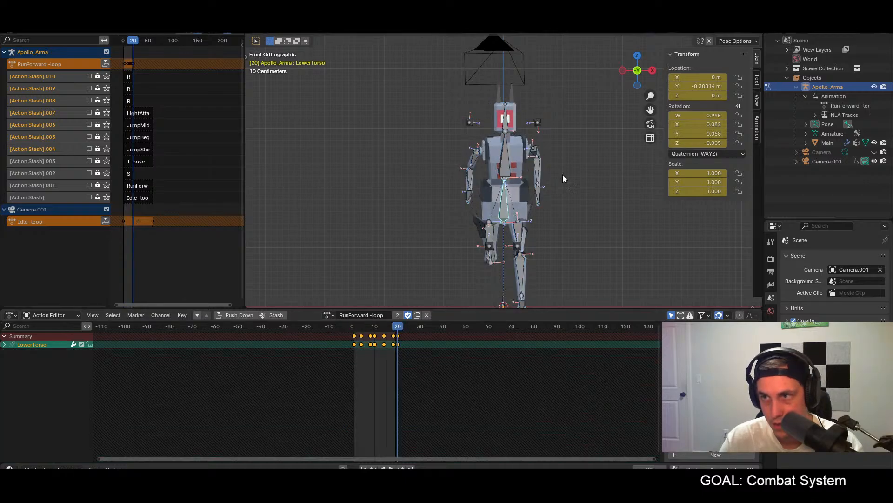
left_click(711, 134)
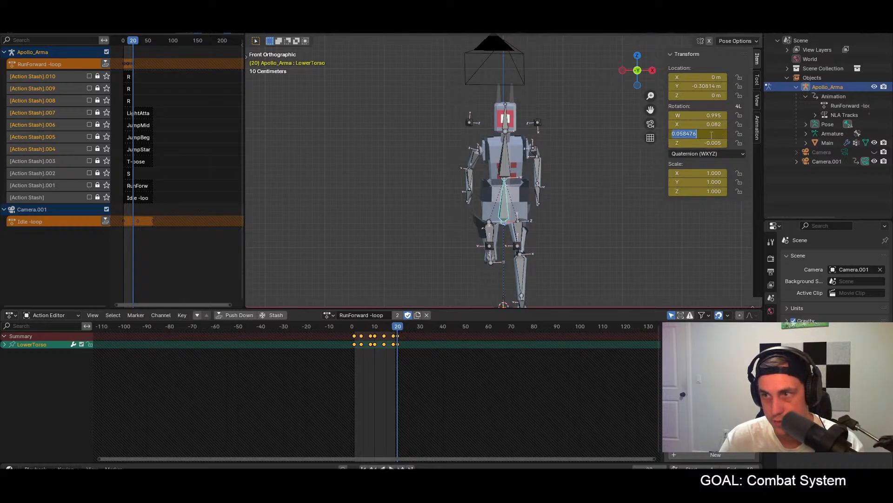
type("0")
key("Return")
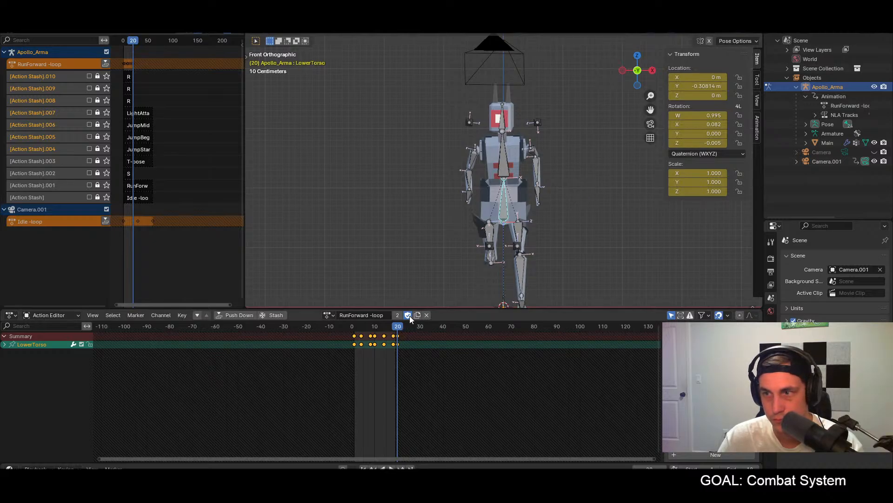
Step: Set the LowerTorso bone's Y rotation to 0 at frame 18, checking its rotation at frame 14 as well
key("Left")
key("Left")
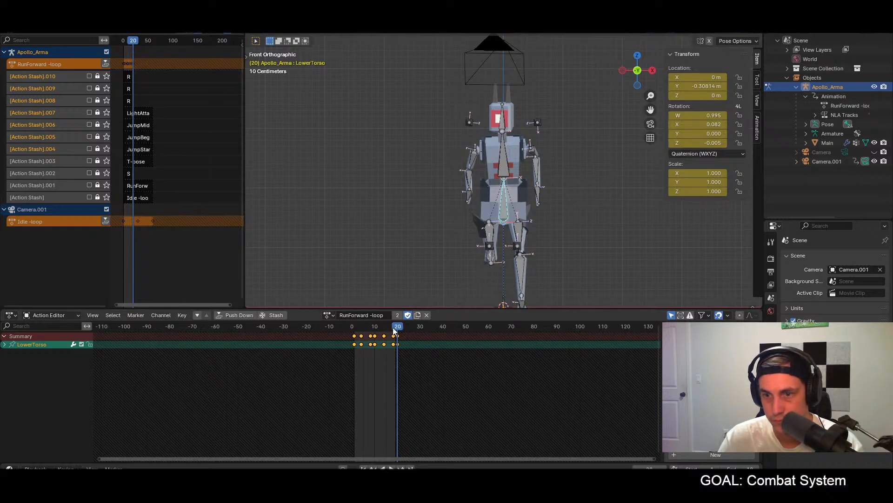
left_click(710, 133)
type("0")
key("Return")
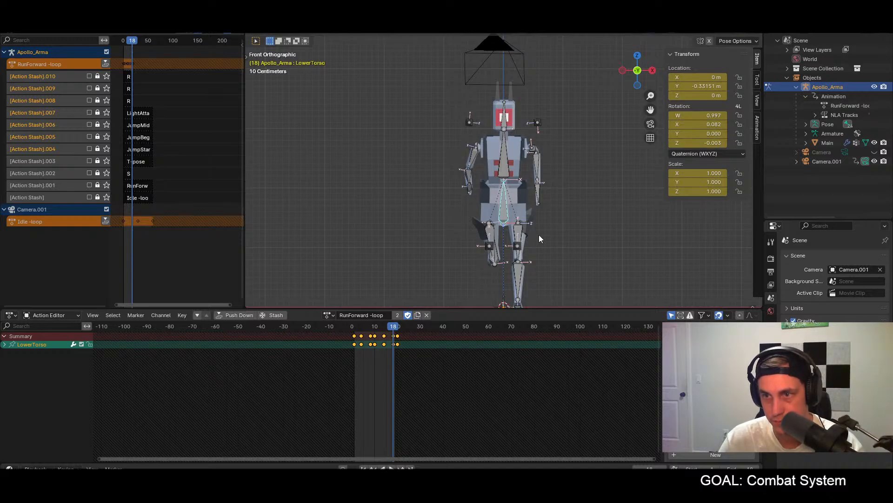
left_click(385, 329)
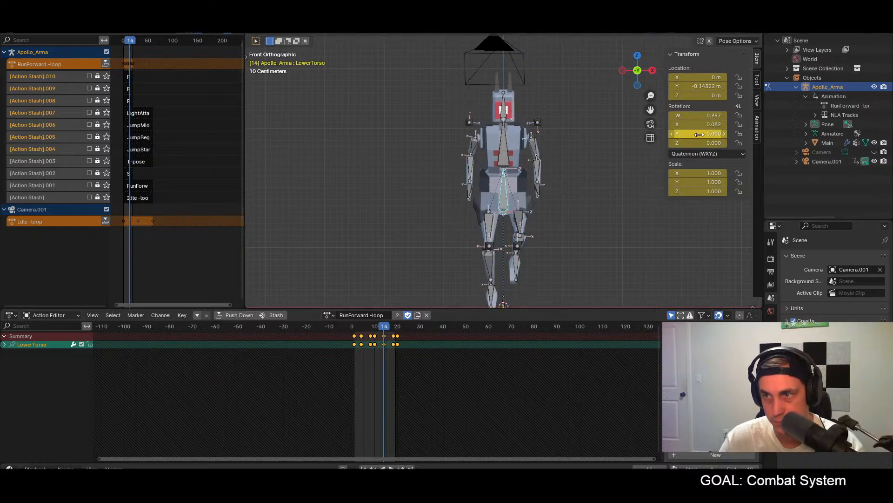
left_click(393, 328)
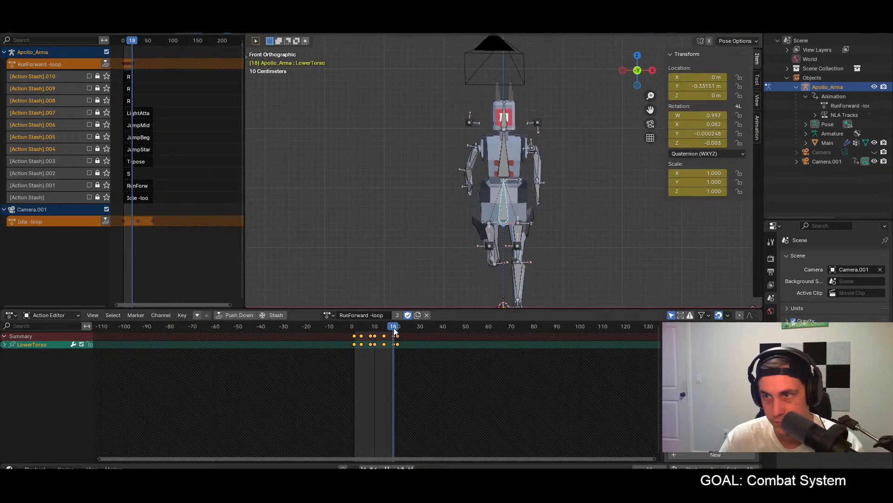
left_click(698, 133)
type("0")
key("Return")
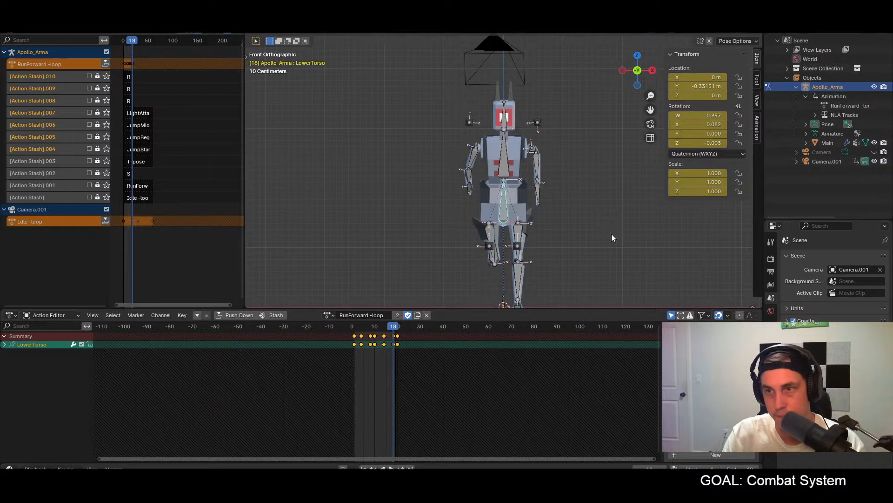
Step: Set the LowerTorso bone's Y rotation to 0 at frame 8, with all bones selected, and move on to frame 4
left_click_drag(414, 328, 369, 329)
double_click(712, 134)
type("0")
key("Return")
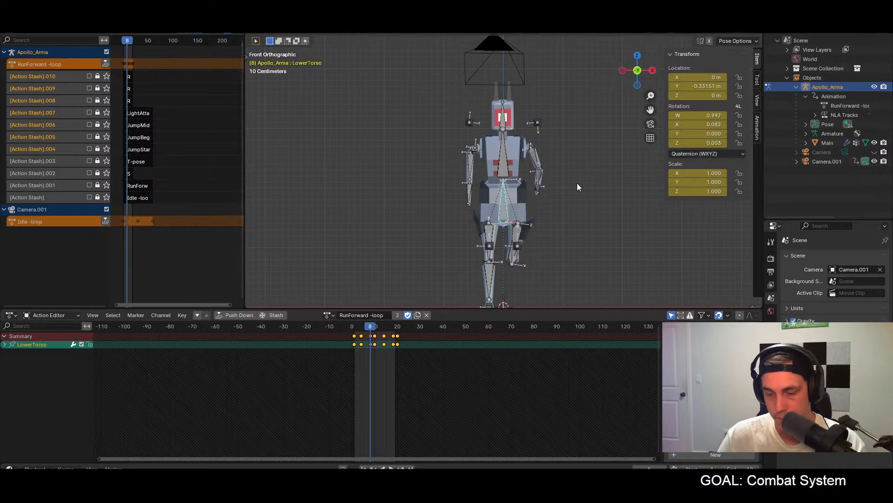
key("a")
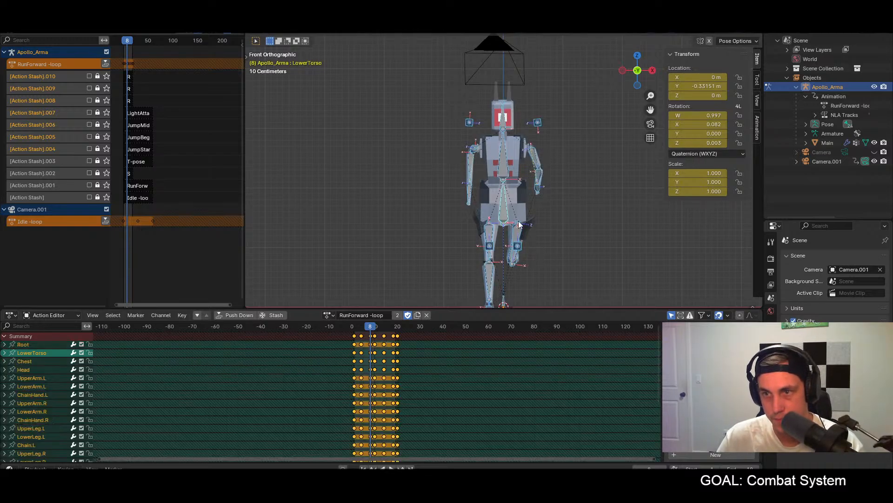
left_click(361, 328)
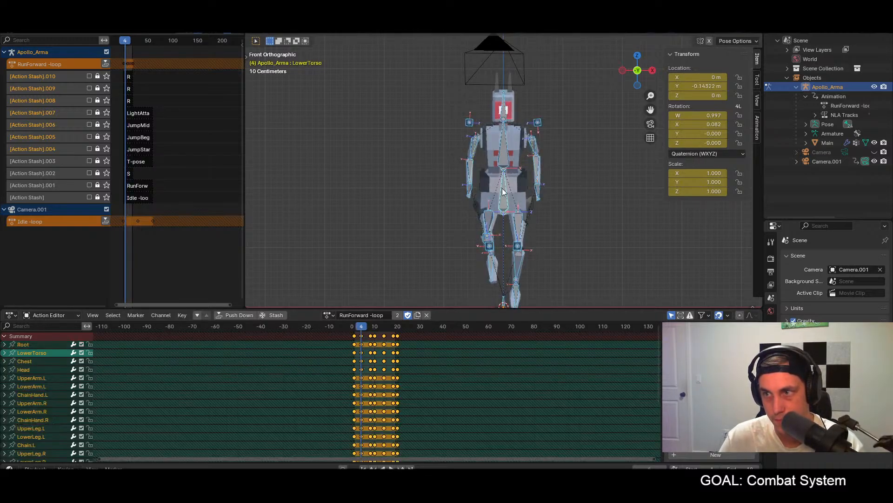
Step: Set the LowerTorso bone's Y rotation to 0 at frame 4 and play back the run cycle
left_click(503, 192)
left_click(717, 133)
type("0")
key("Return")
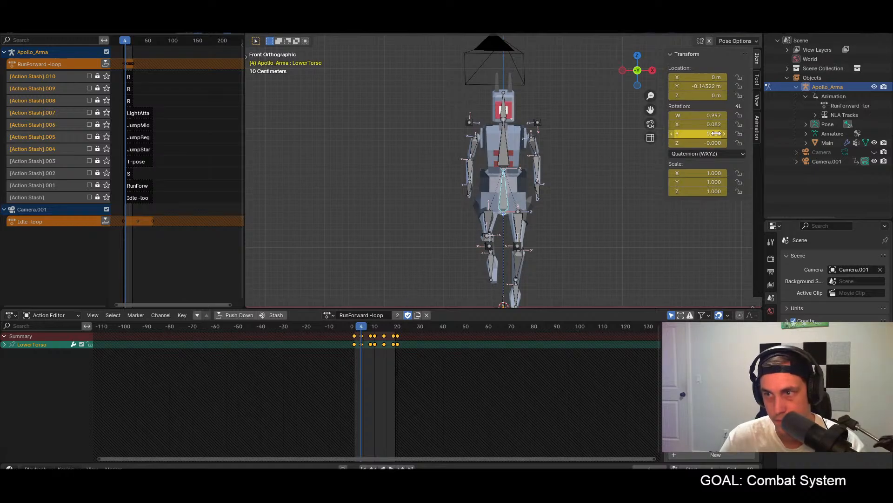
left_click(615, 186)
key("a")
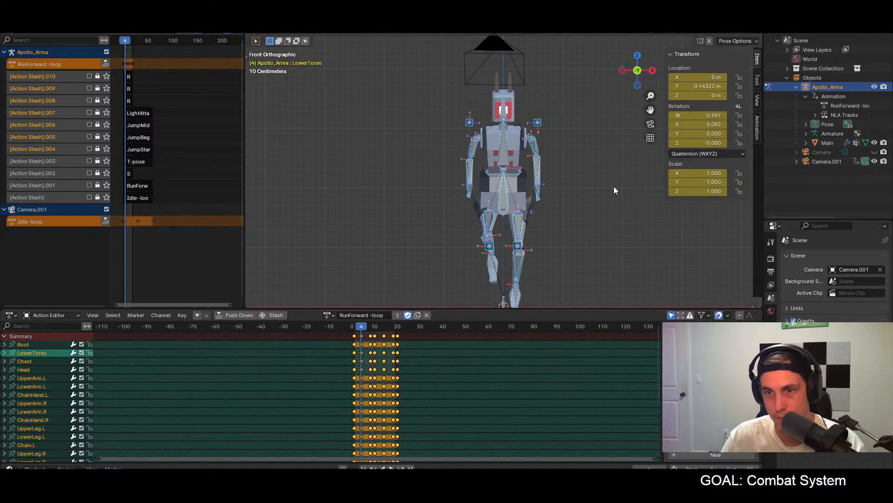
left_click(356, 325)
left_click(604, 247)
key("space")
key("space")
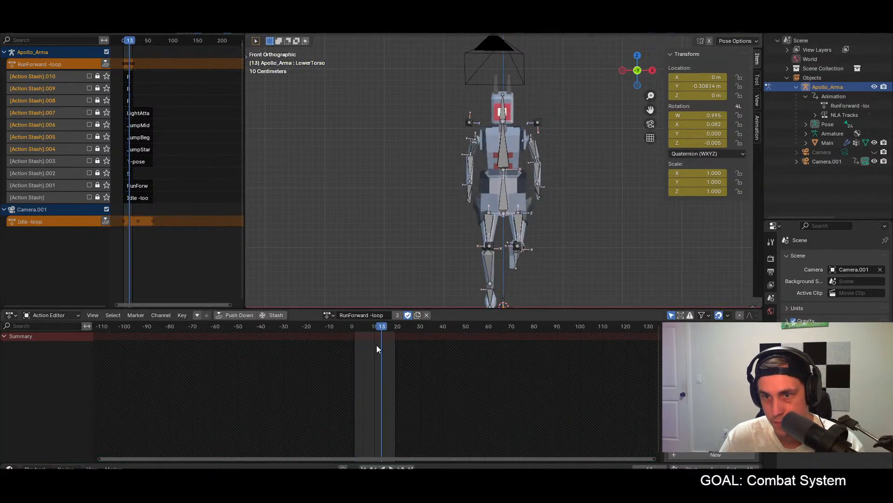
Step: Set the Head bone's Y rotation to 0 at frame 1, checking frame 4 as well, and preview the animation with all bones selected
key("a")
left_click(352, 327)
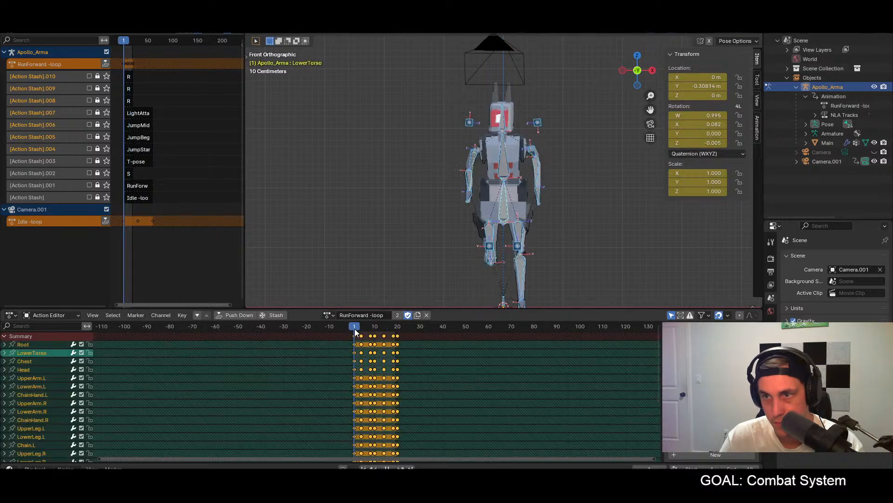
left_click(504, 122)
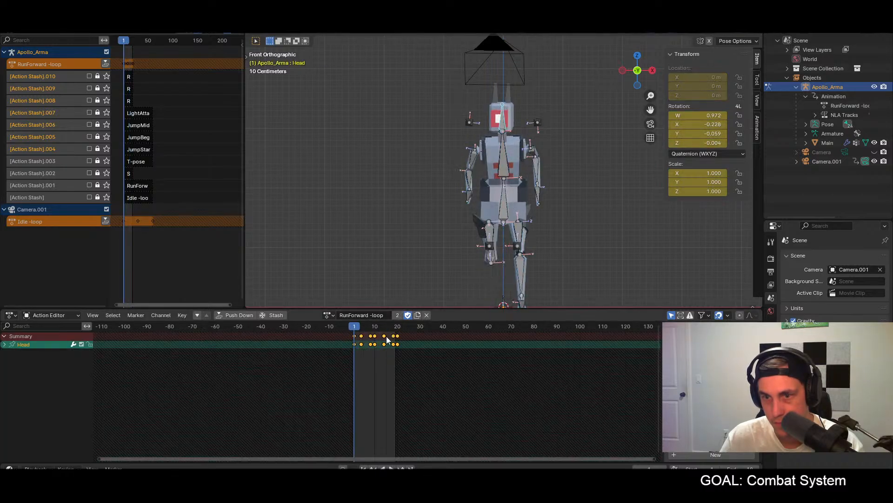
left_click(361, 329)
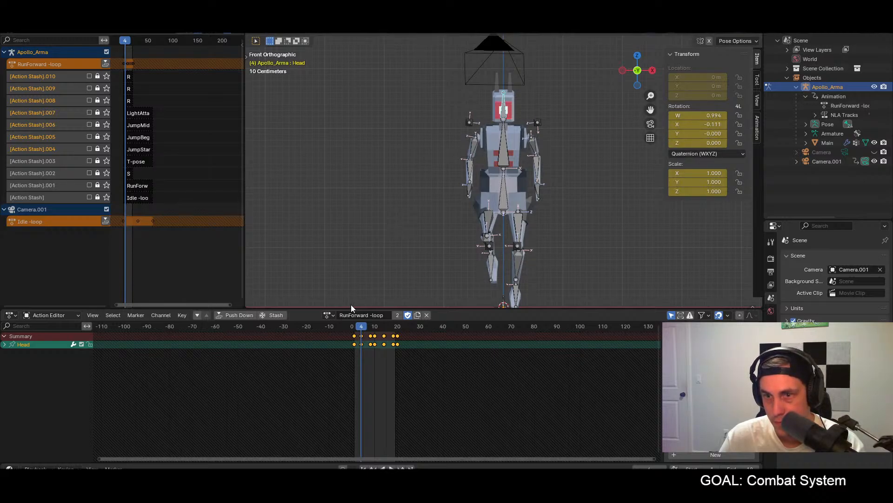
left_click(354, 328)
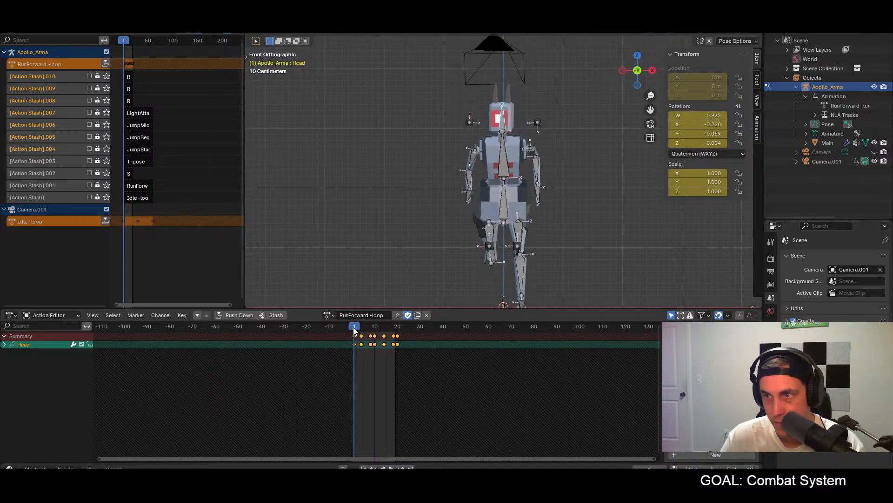
left_click(709, 134)
type("0")
key("Return")
key("a")
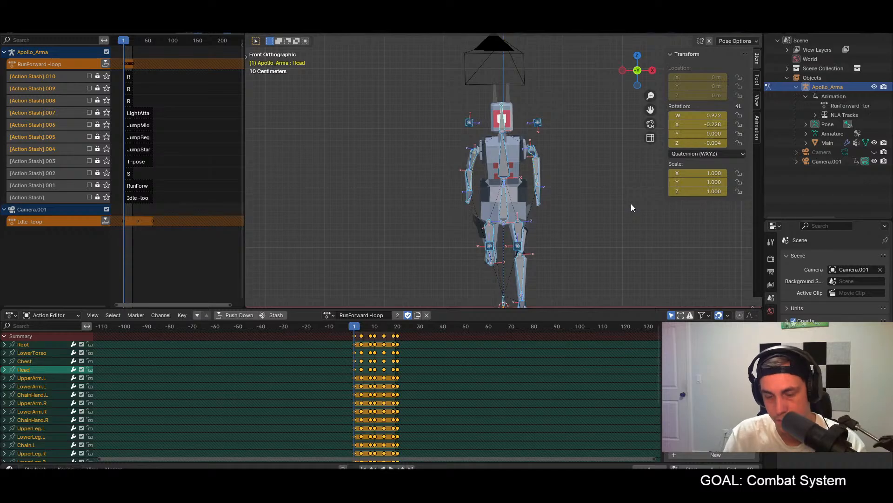
key("space")
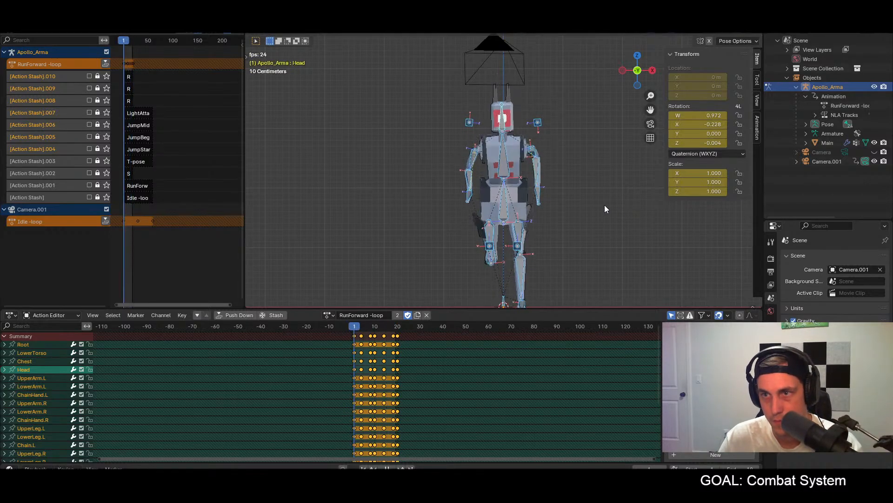
Step: Set the Head bone's Y rotation to 0 at frame 10, reselect all bones and play back the run cycle
left_click(376, 331)
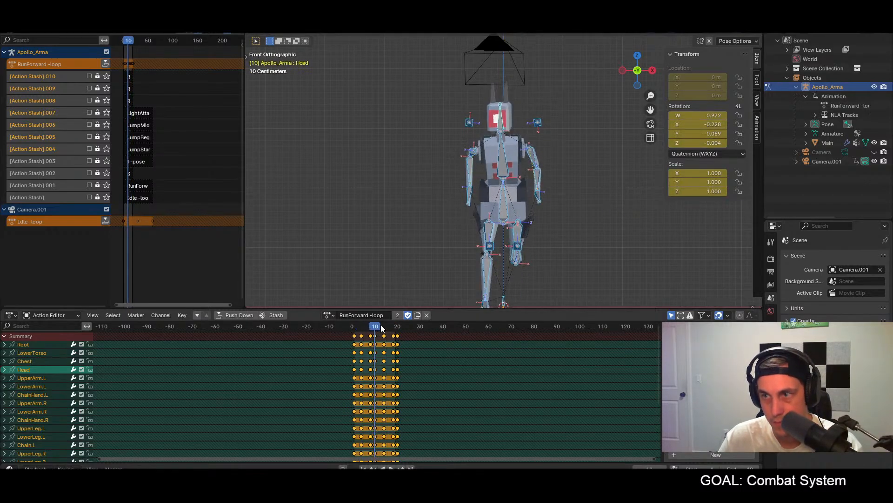
left_click(502, 119)
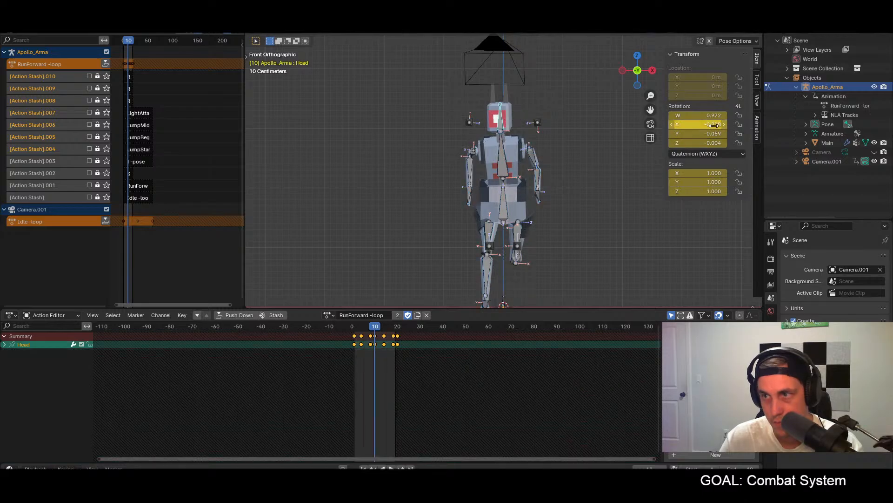
double_click(716, 135)
type("0")
key("Return")
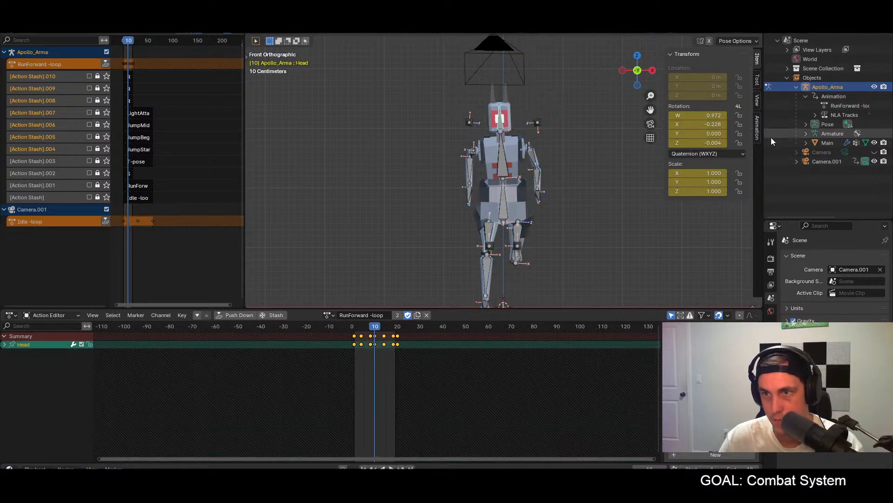
key("a")
key("space")
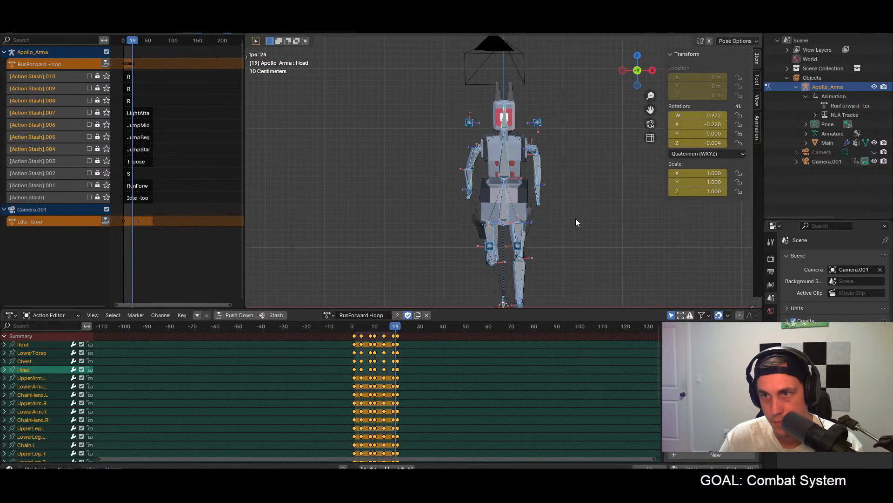
key("space")
Step: Review the run cycle in playback from the character's side and from the front
middle_click_drag(618, 237, 486, 240)
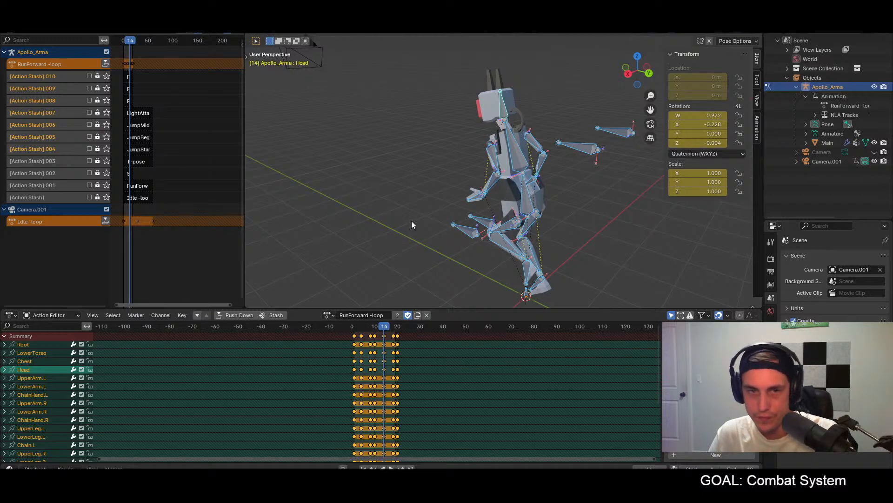
middle_click_drag(409, 219, 471, 208)
key("space")
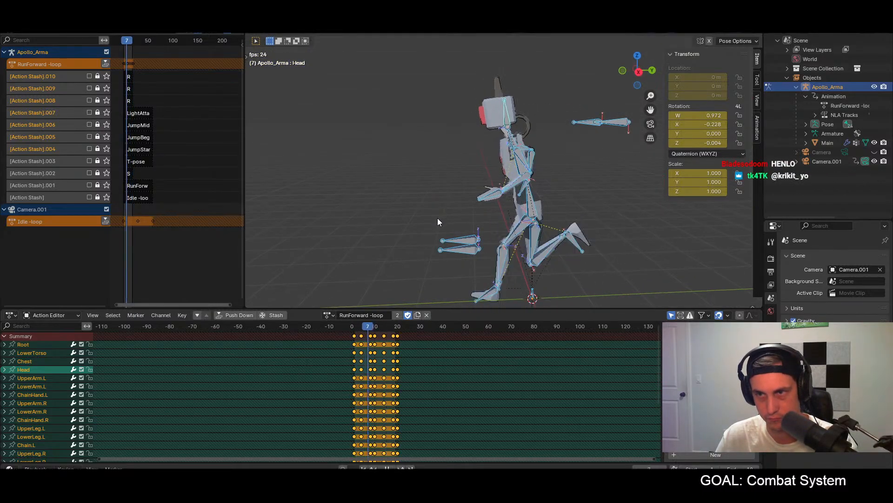
key("KP_1")
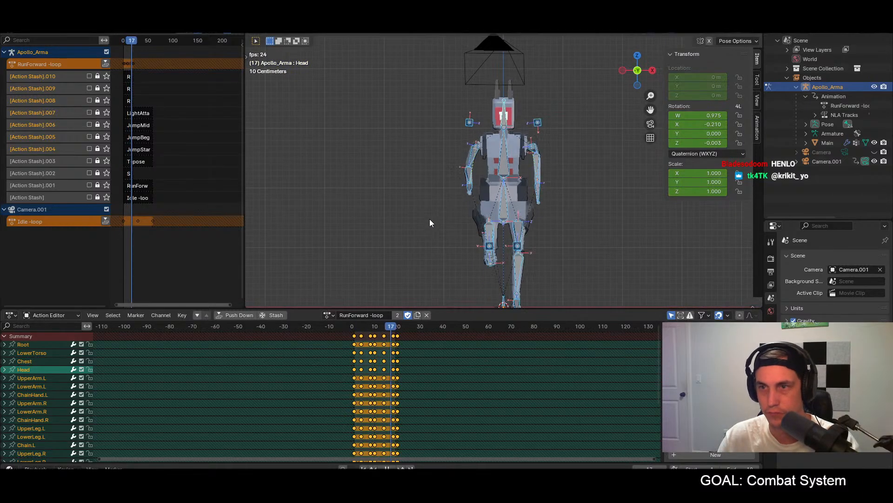
key("space")
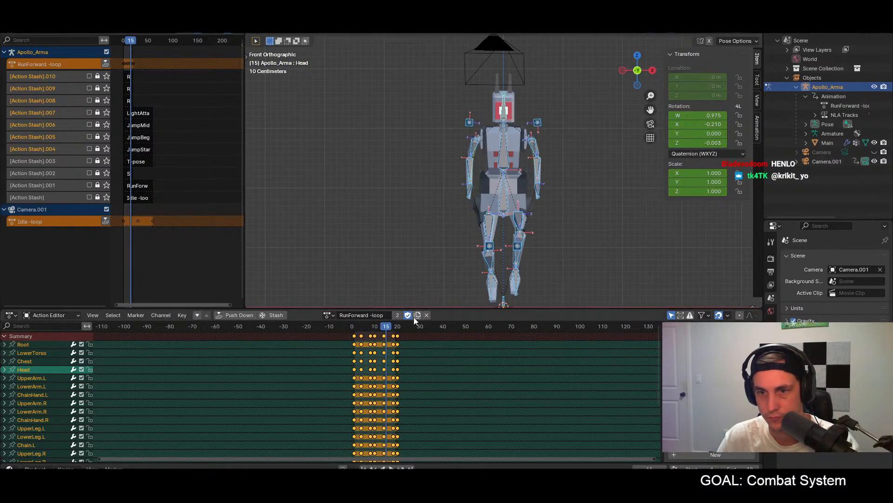
Step: Try setting the Chest bone's W rotation to 0 at frame 10, and undo it
mouse_move(386, 325)
left_mouse_down()
mouse_move(402, 326)
mouse_move(376, 336)
left_mouse_up()
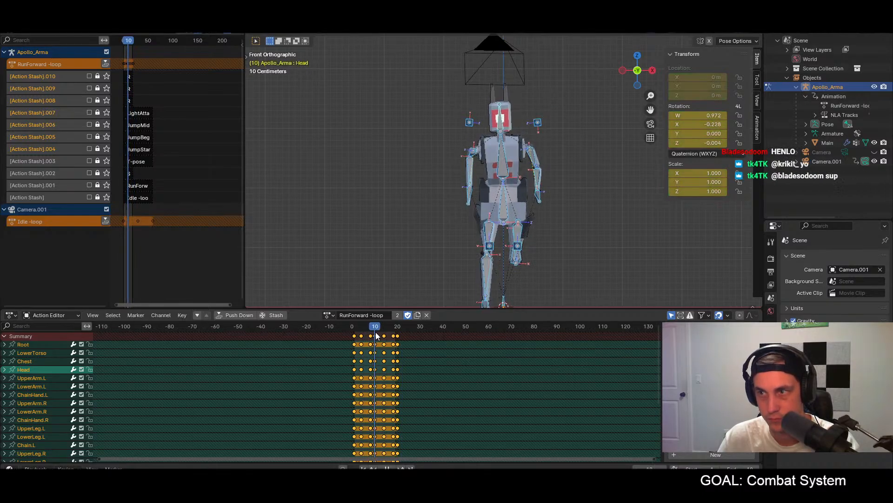
left_click(503, 155)
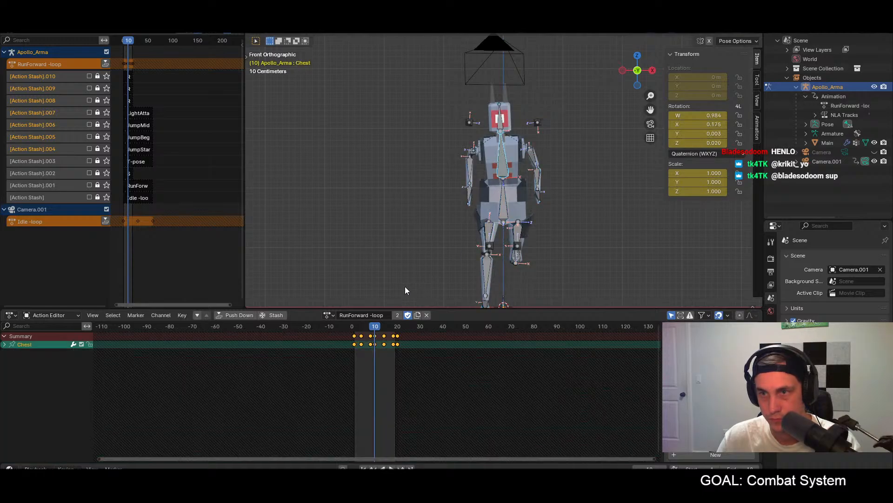
left_click(709, 124)
key("Return")
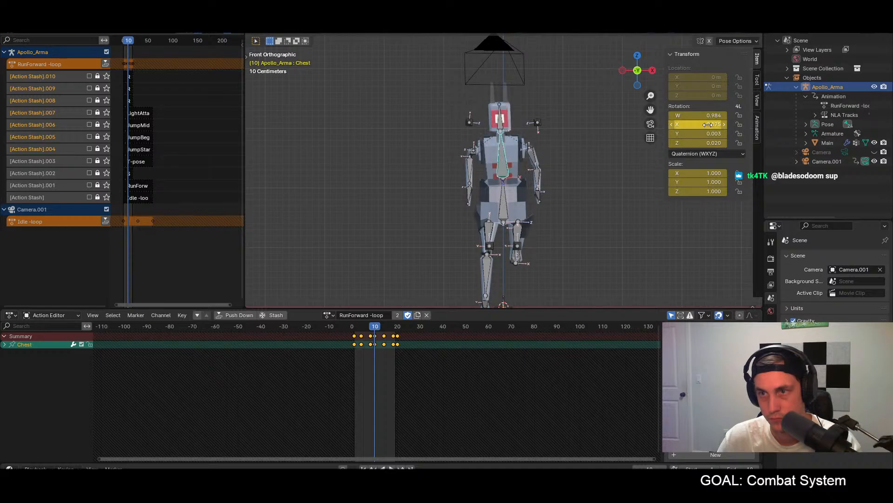
left_click(716, 115)
type("0")
key("Return")
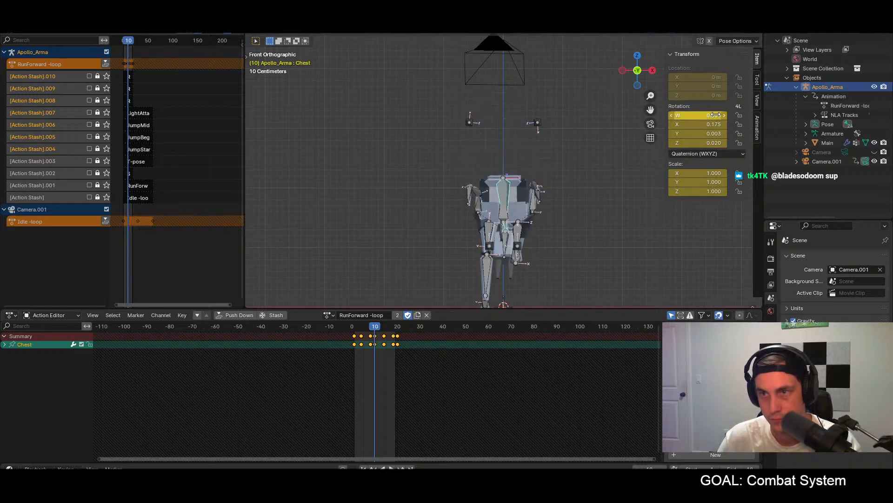
key("ctrl+z")
Step: Set the Chest bone's Z rotation to 0 at frame 10 and play the cycle with all bones selected
left_click(715, 143)
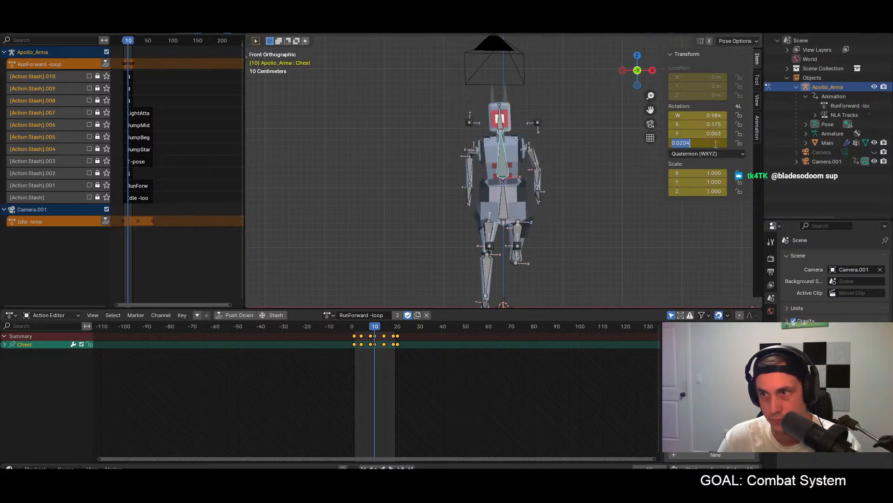
type("0")
key("Return")
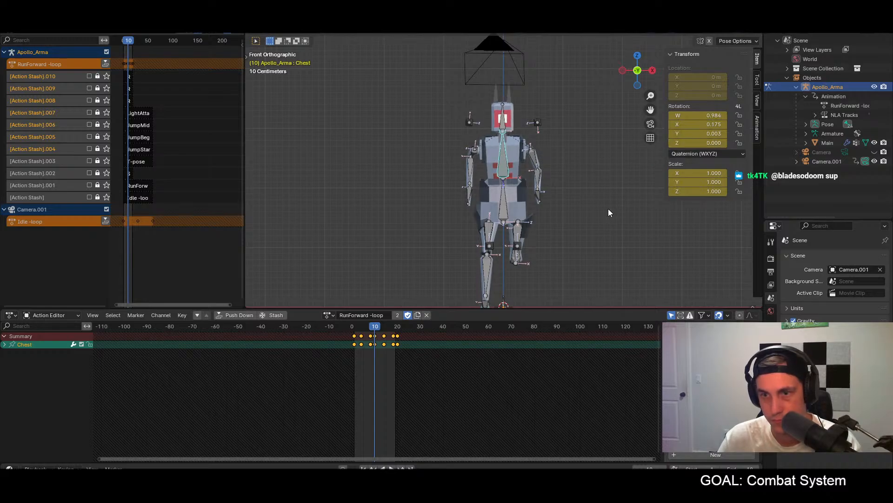
key("a")
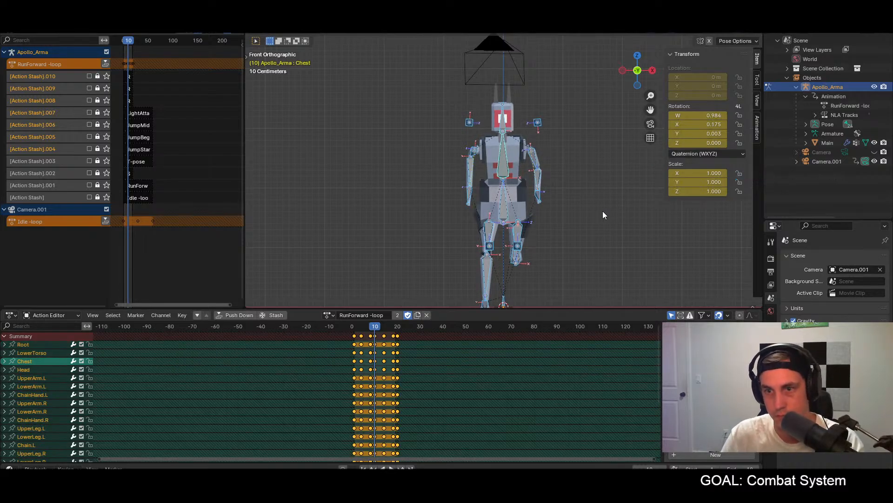
key("space")
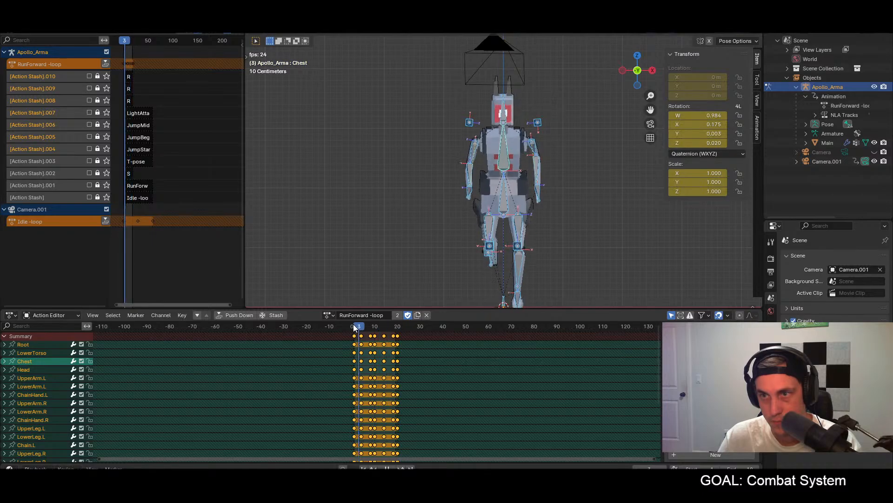
Step: Compare the poses at frames 1 and 20, copy the full frame 1 pose onto frame 20, and play back the loop
left_click_drag(372, 330, 355, 342)
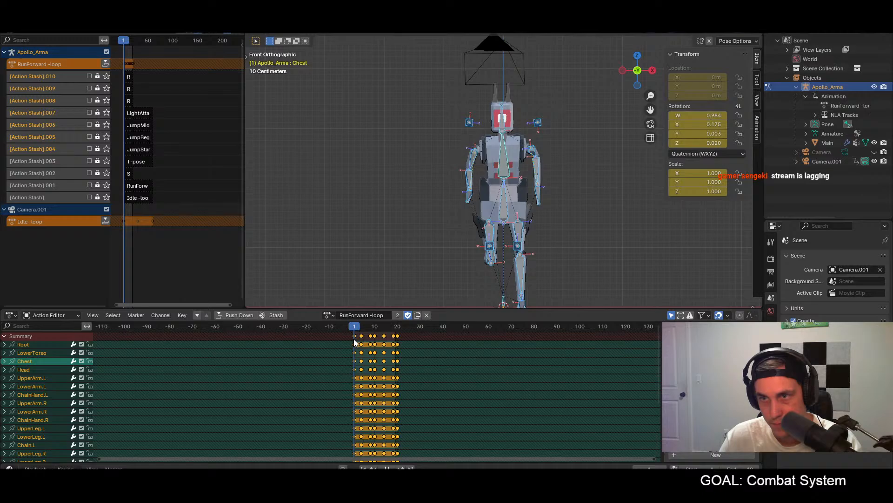
left_click_drag(354, 339, 397, 336)
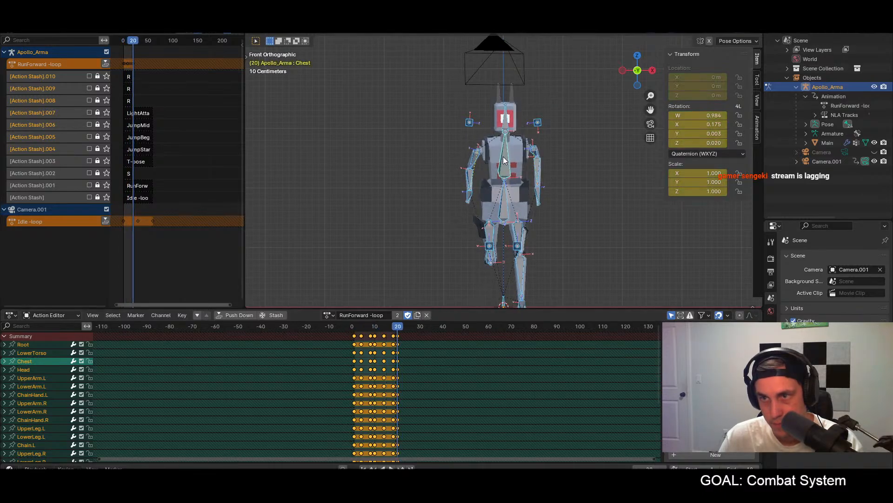
left_click(353, 329)
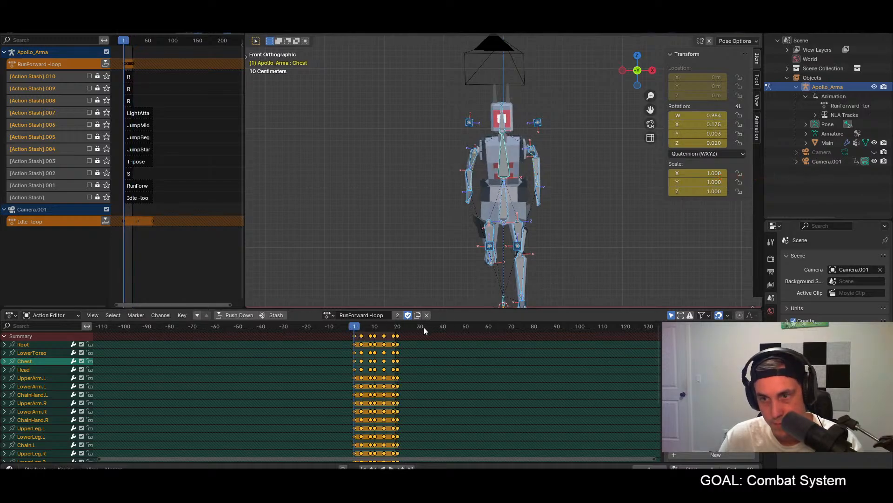
left_click(398, 328)
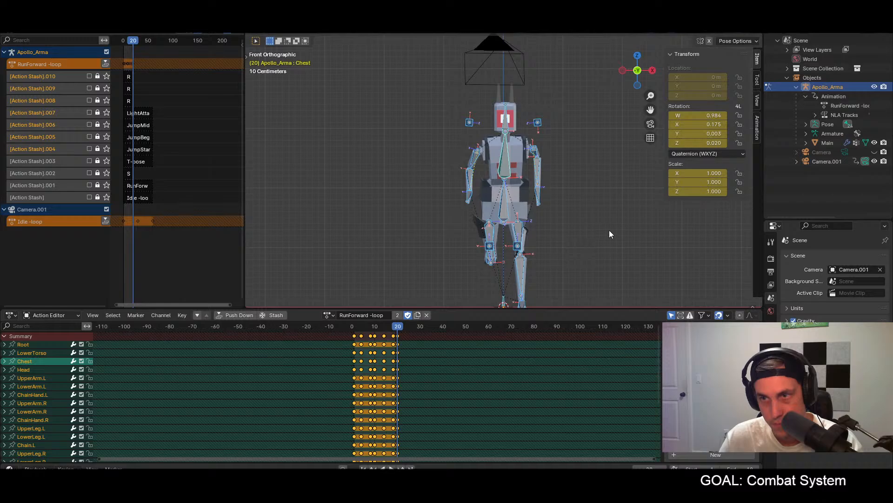
key("ctrl+v")
key("space")
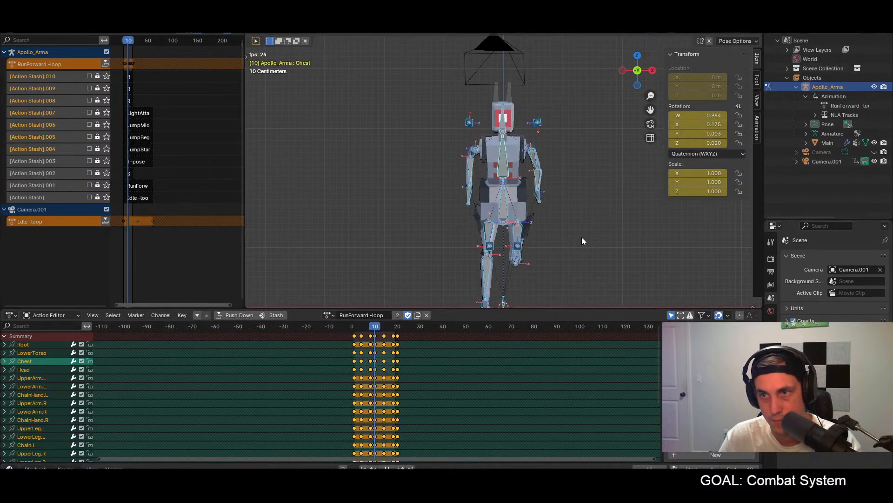
key("space")
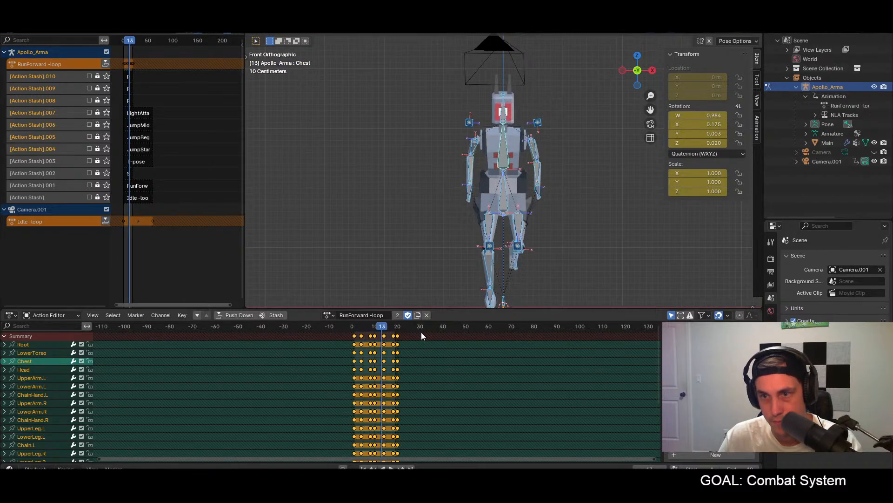
Step: Paste the full frame 1 pose mirrored at frame 10, keyframe it for all bones and play back the cycle
left_click_drag(384, 330, 355, 329)
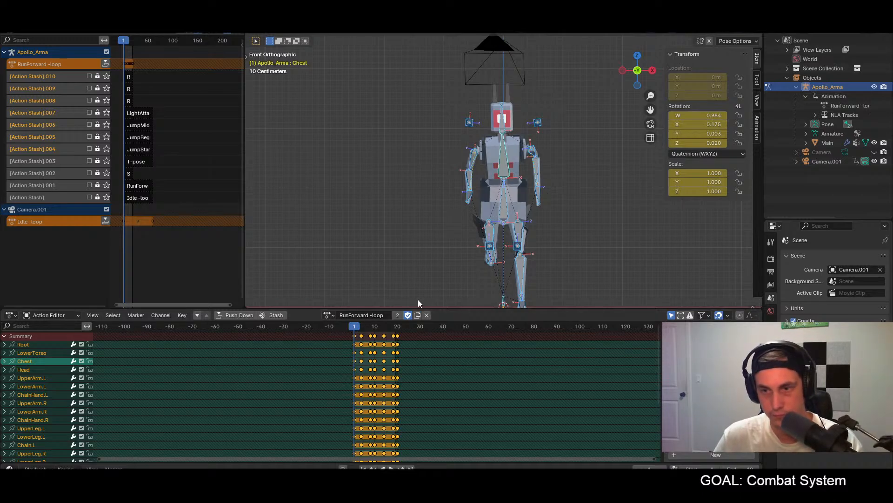
left_click(375, 327)
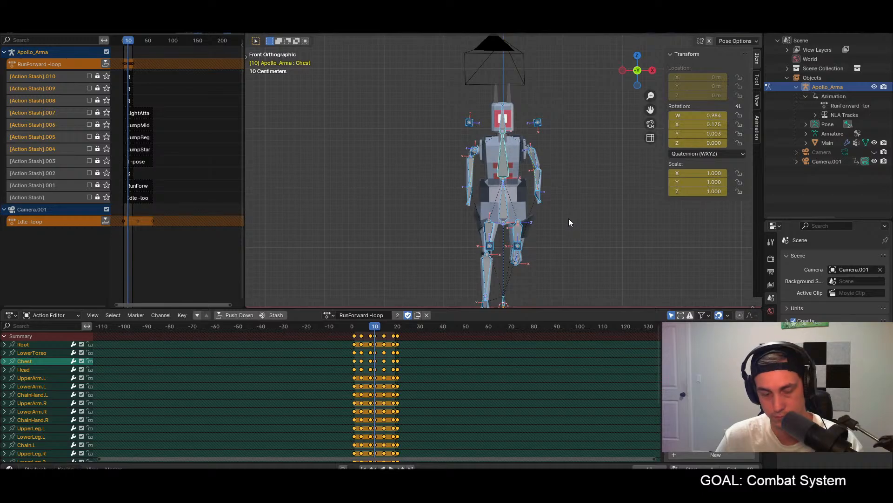
key("ctrl+shift+v")
key("i")
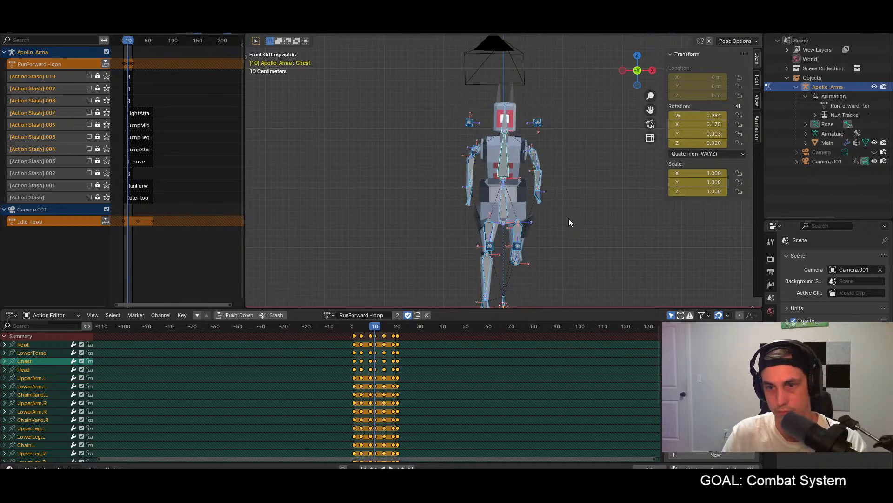
key("space")
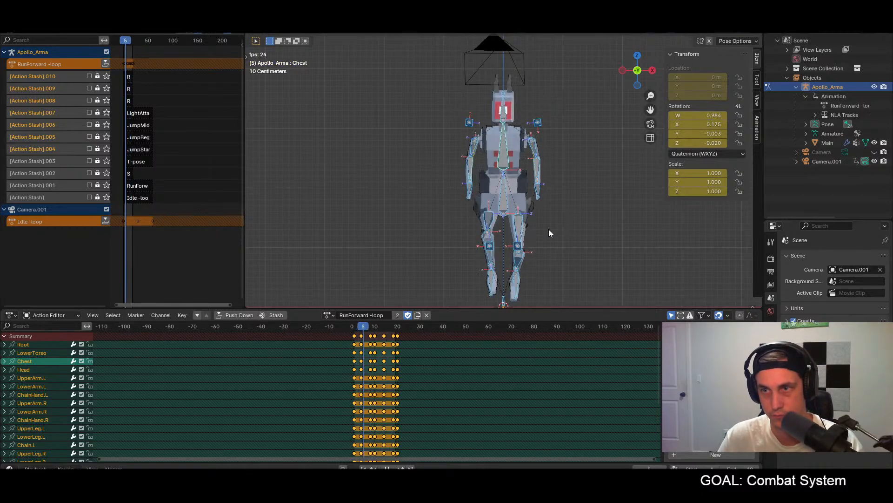
Step: Copy the full frame 4 pose, paste it mirrored at frame 14 and keyframe it for all bones
key("space")
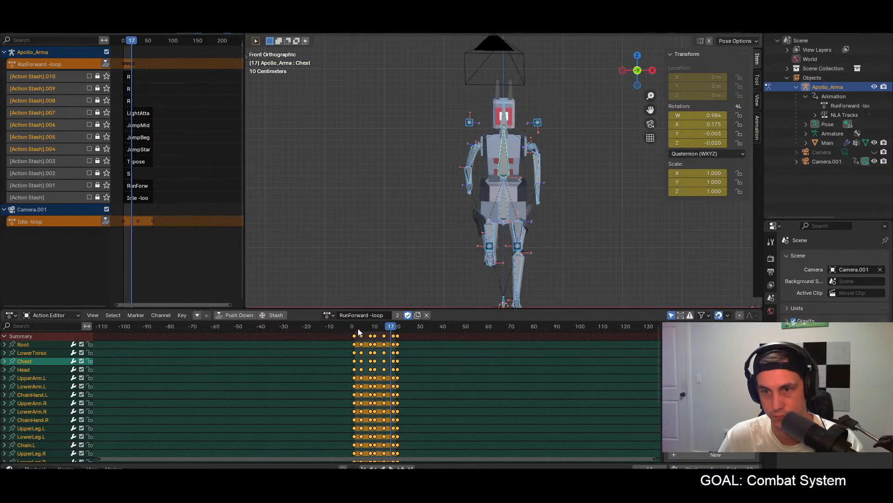
left_click(361, 327)
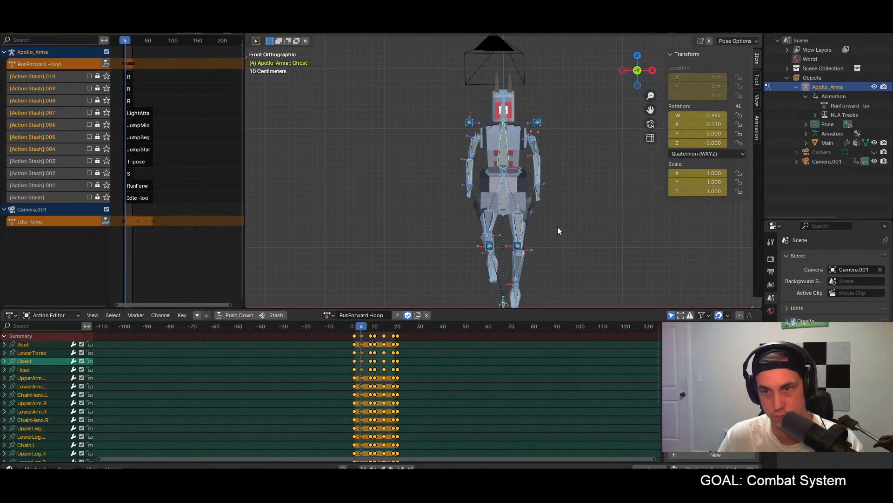
left_click(384, 330)
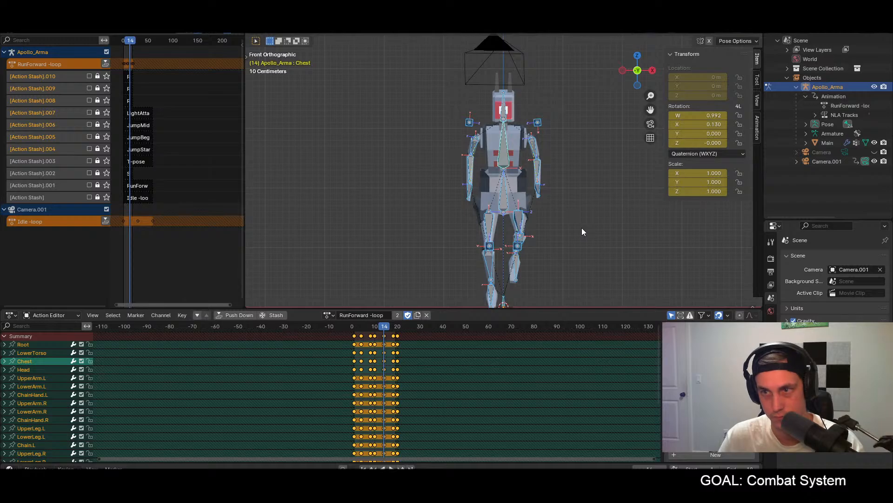
key("ctrl+shift+v")
key("i")
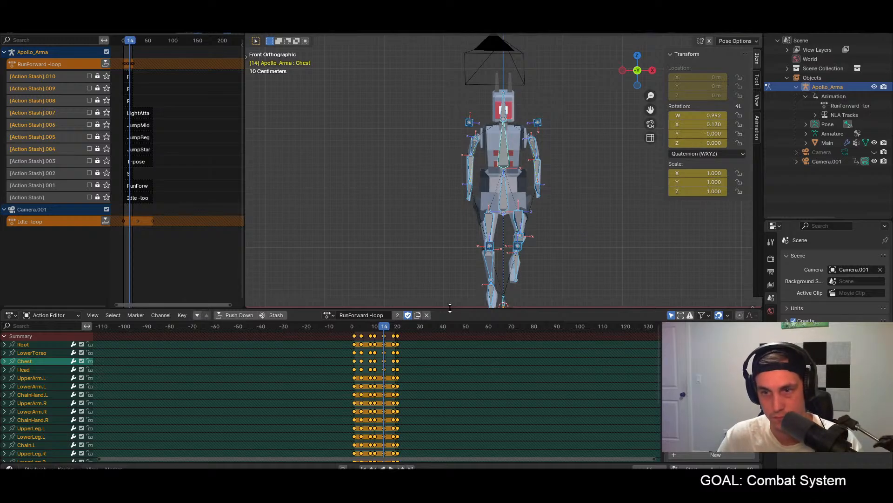
Step: Copy the full frame 8 pose and paste it mirrored at frame 18
left_click(371, 330)
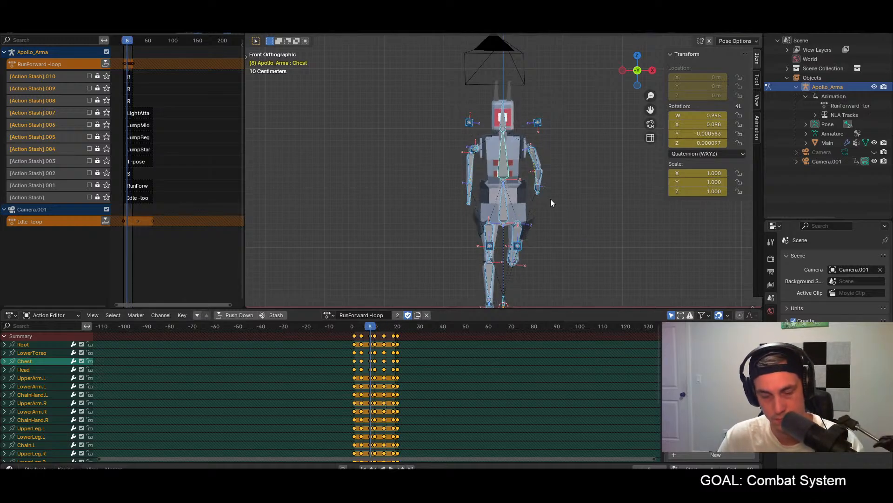
left_click(393, 328)
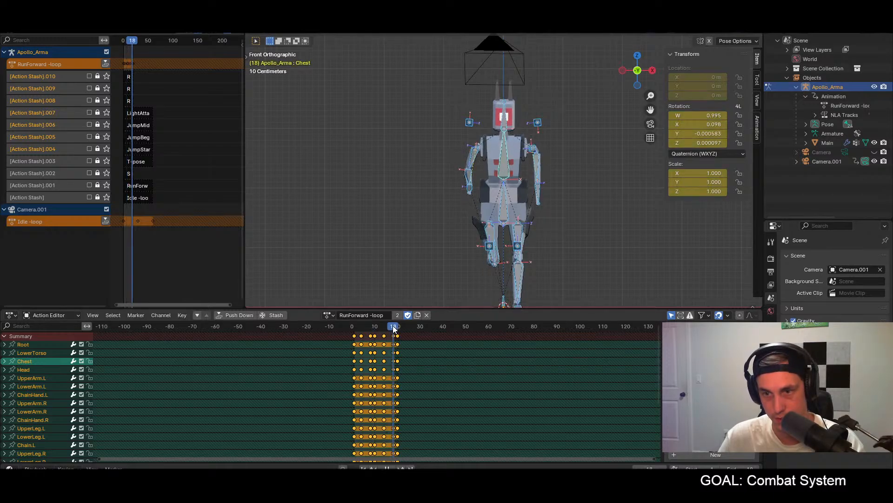
key("ctrl+shift+v")
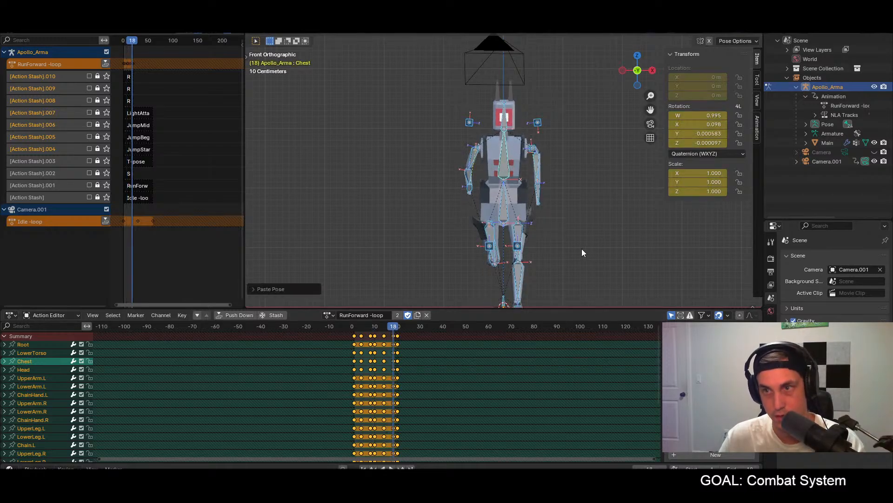
Step: Play back the run cycle from the side and scrub through its frames to check the forward lean and loop
key("space")
middle_click_drag(629, 236, 536, 241)
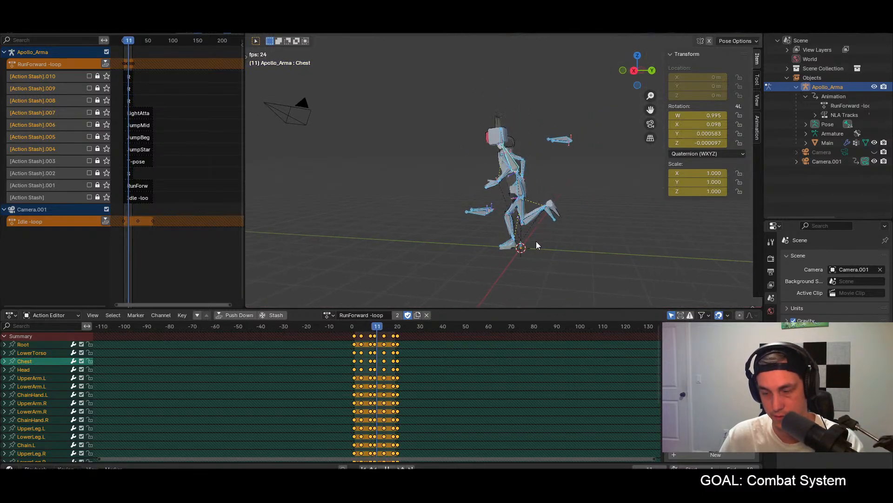
key("KP_1")
key("KP_3")
scroll(560, 200, "up", 3)
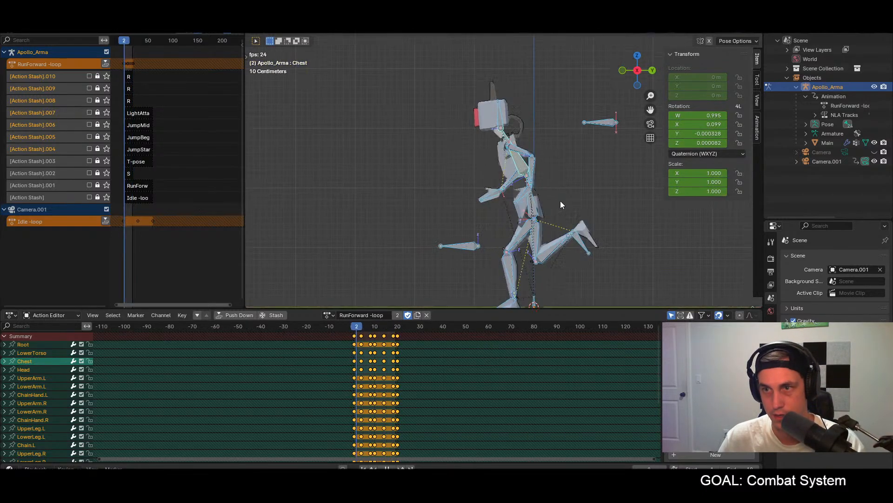
key("space")
left_click_drag(352, 327, 373, 327)
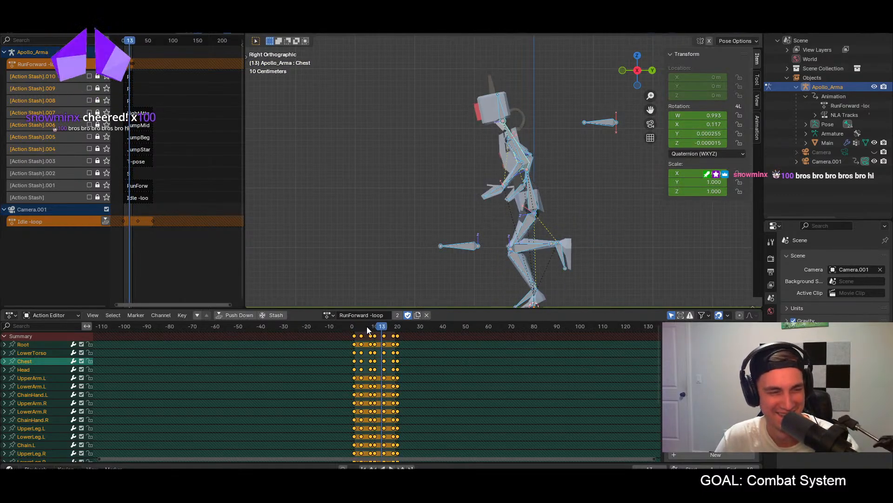
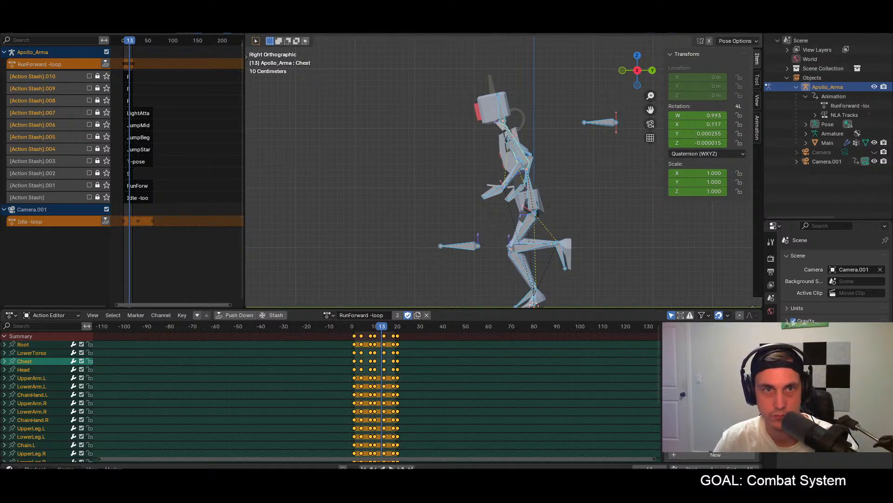
Step: Export the character as glTF Binary, overwriting apollo.glb in the characters assets folder
key("F4")
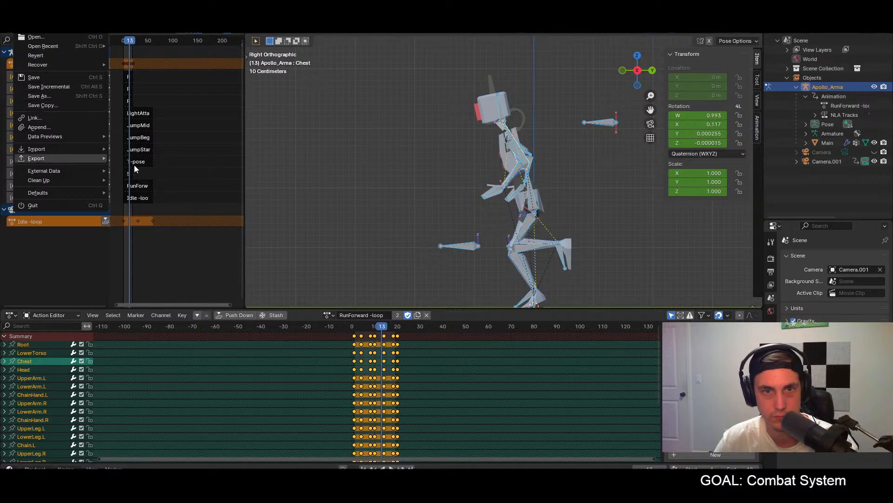
mouse_move(77, 161)
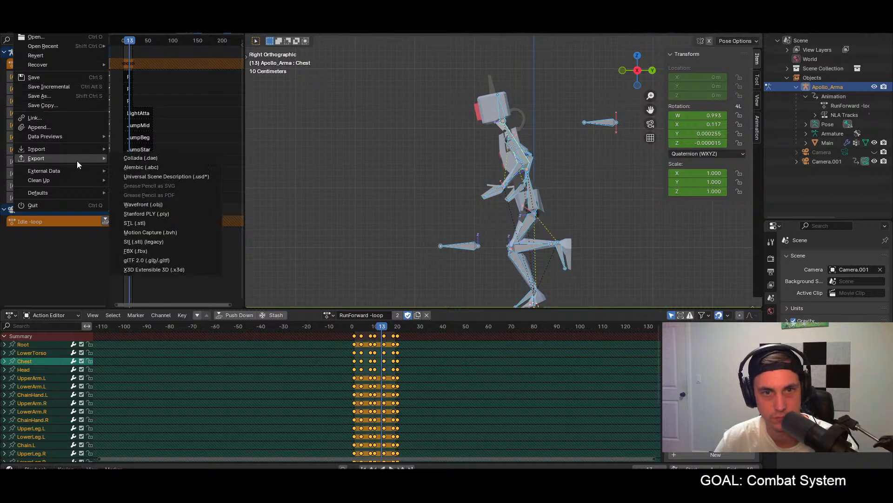
left_click(142, 261)
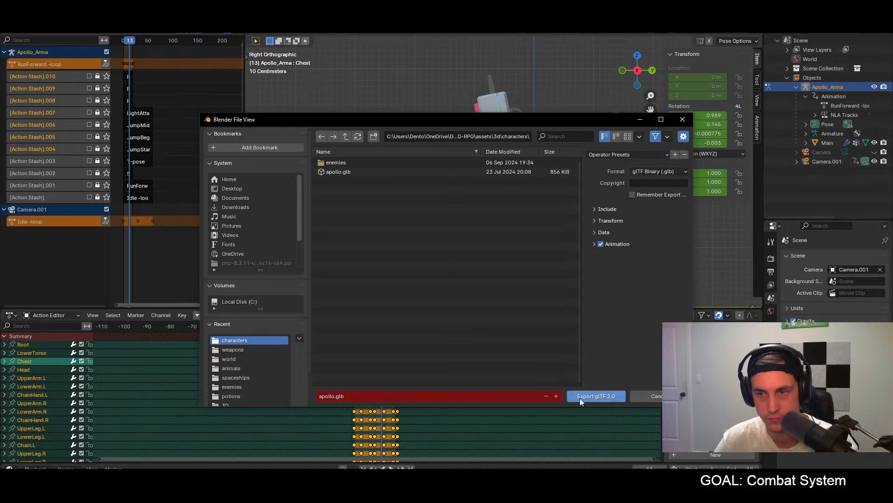
left_click(579, 397)
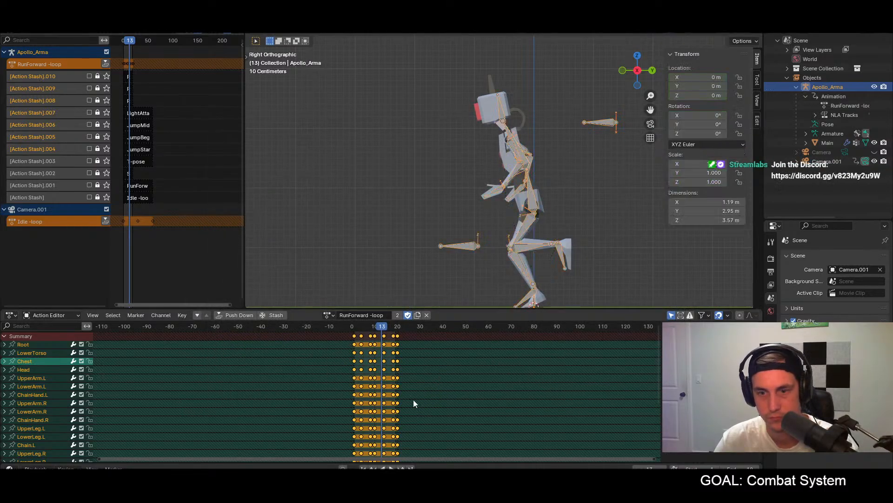
Step: Switch to Godot, run the project and move the character forward to check its run animation in the game
key("alt+Tab")
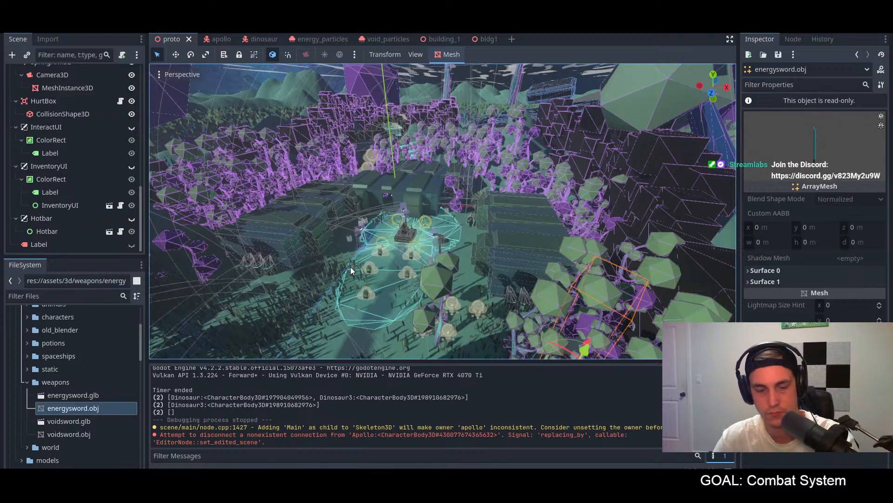
key("F5")
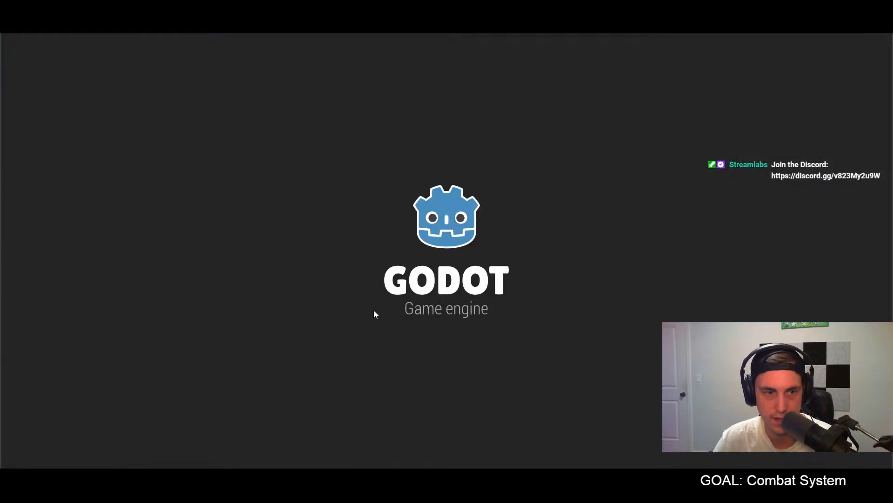
key("w")
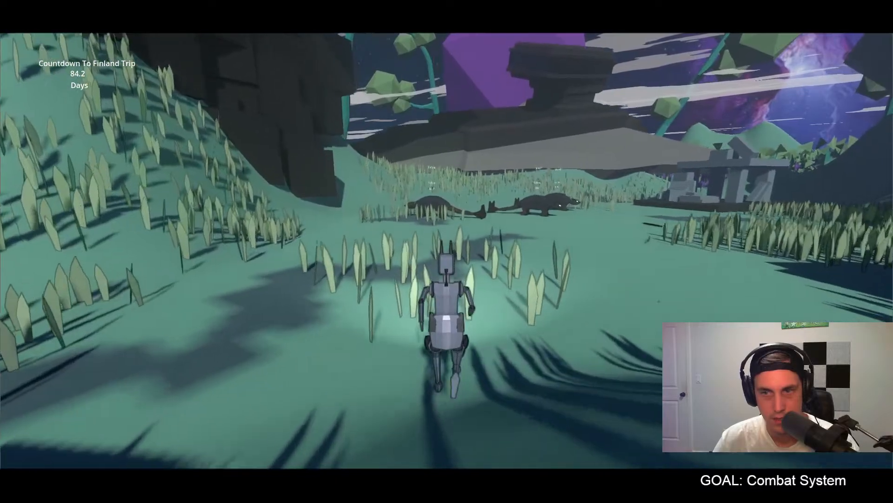
key("w")
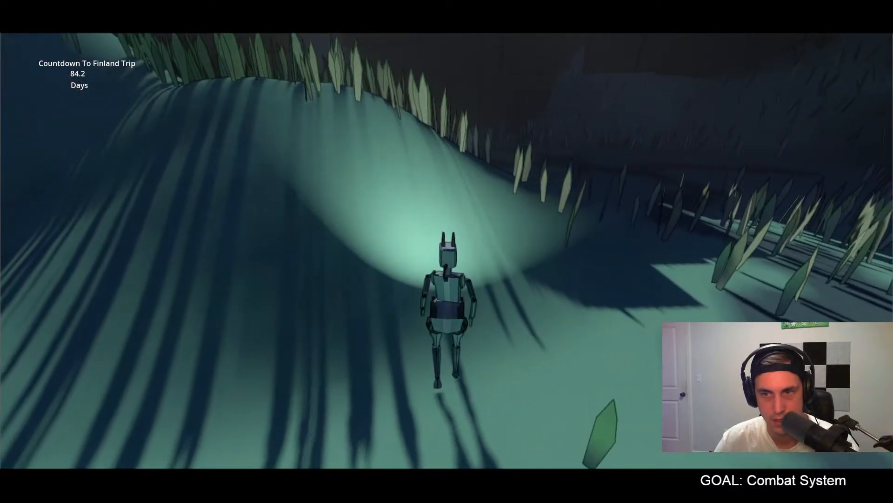
key("w")
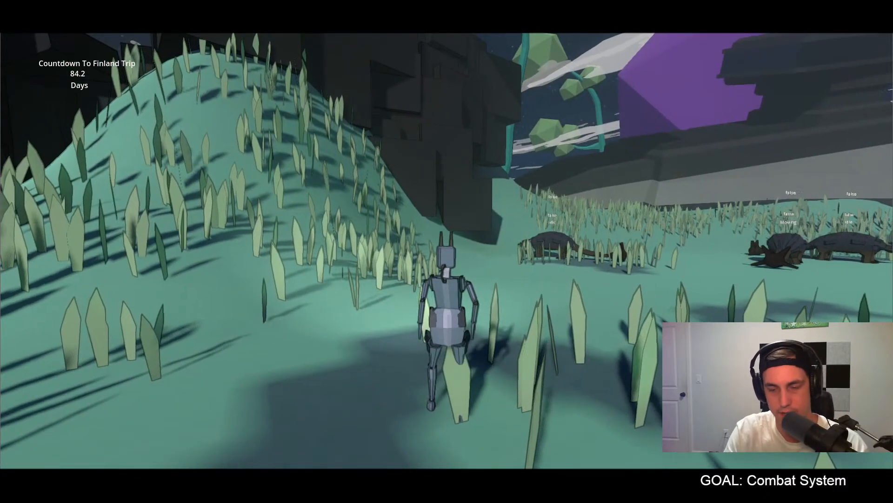
key("Escape")
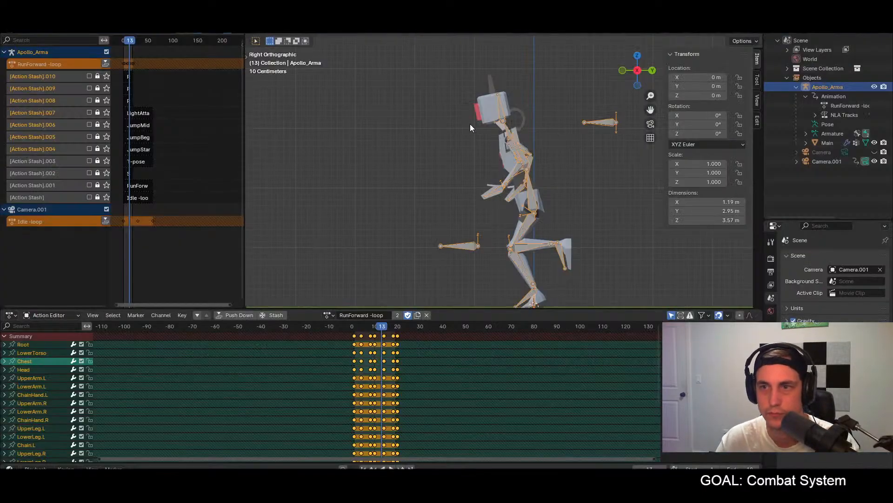
Step: Back in Blender, go to frame 1 in right orthographic view and put the Apollo_Arma armature in Pose Mode
scroll(470, 123, "down", 3)
left_click(354, 328)
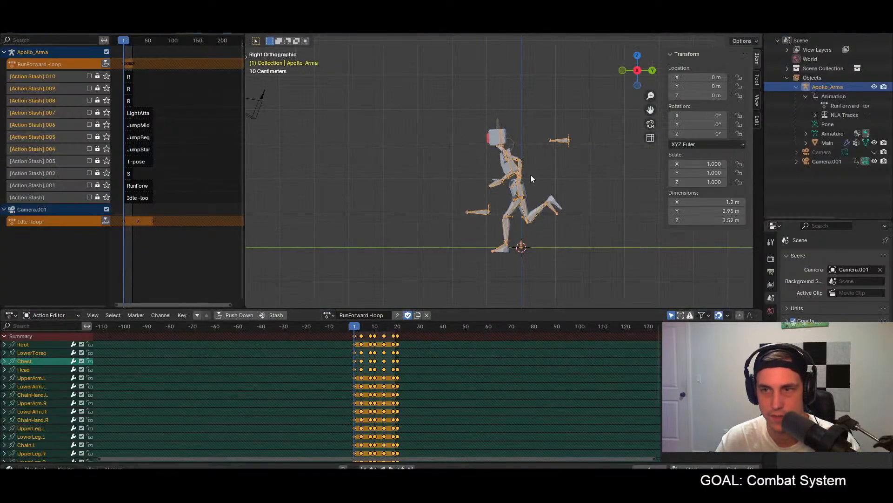
middle_click_drag(560, 203, 572, 218)
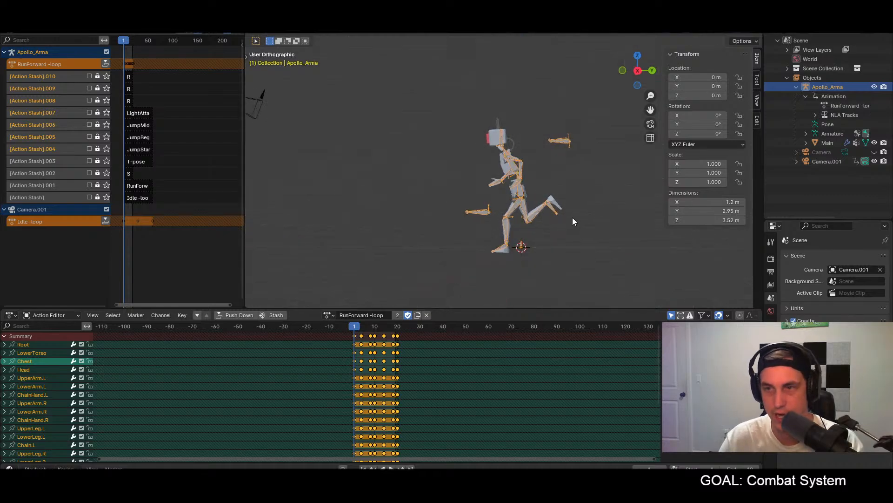
key("KP_1")
key("KP_3")
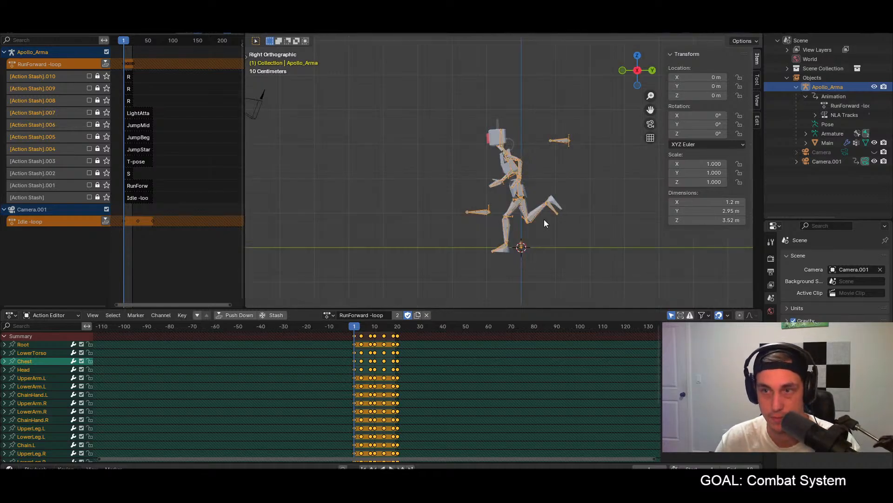
left_click(295, 34)
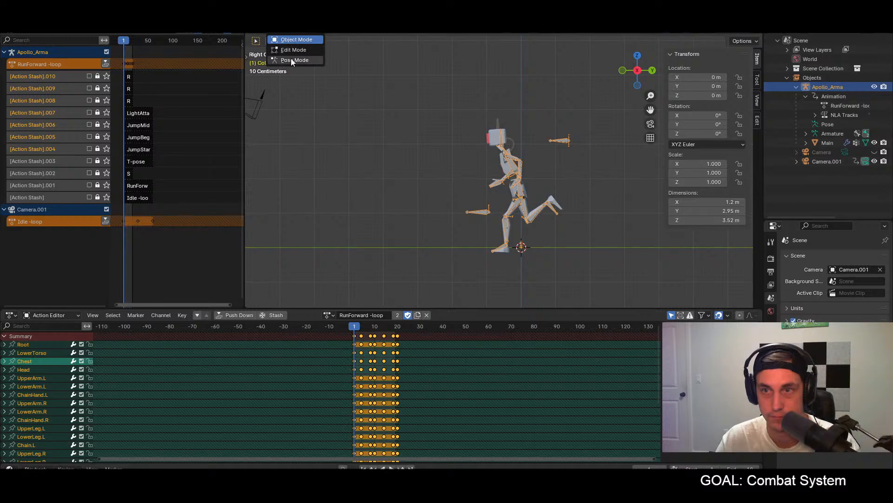
left_click(292, 58)
Step: Try to tilt the LowerTorso bone forward by about 13 degrees at frame 1
middle_click_drag(467, 191, 421, 196, "shift")
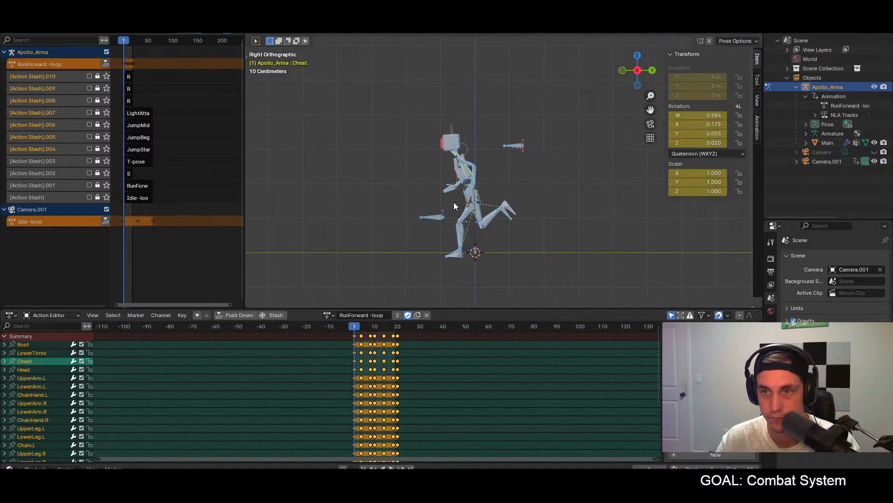
left_click(459, 162)
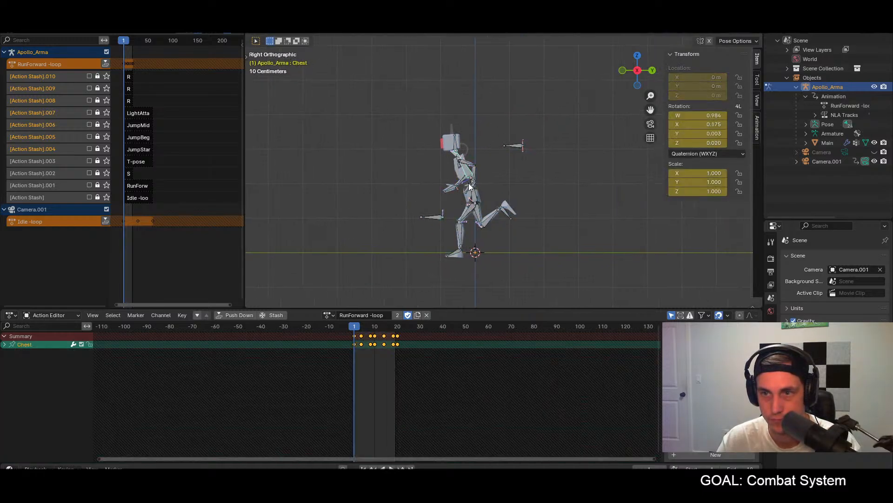
left_click(473, 195)
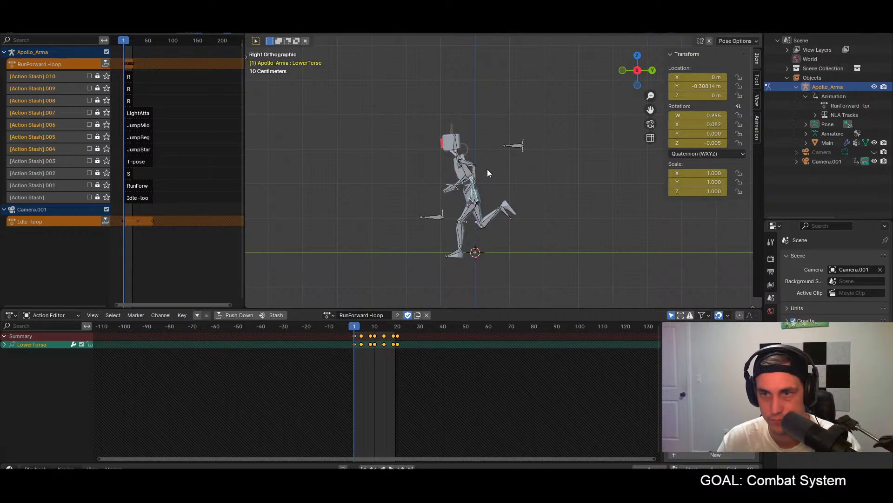
key("r")
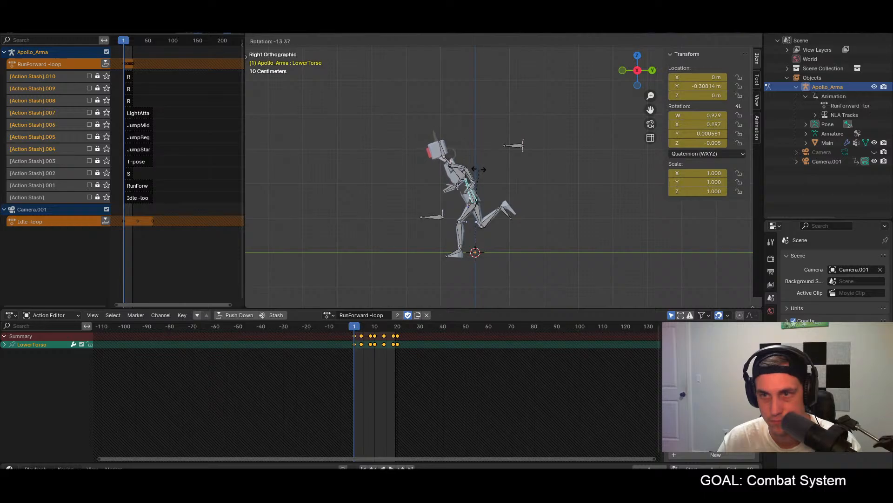
left_click(479, 171)
key("ctrl+z")
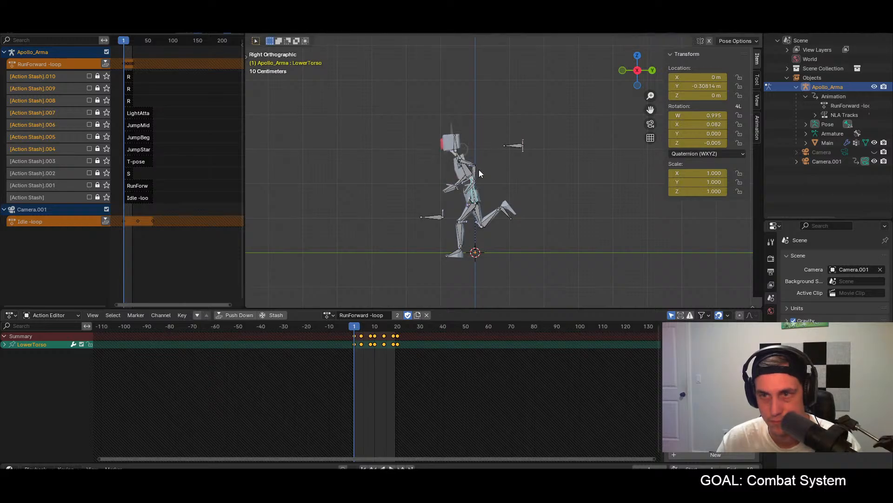
Step: Play the run loop in front view and scrub from frame 1 to frame 8 to examine the torso motion
key("KP_1")
key("space")
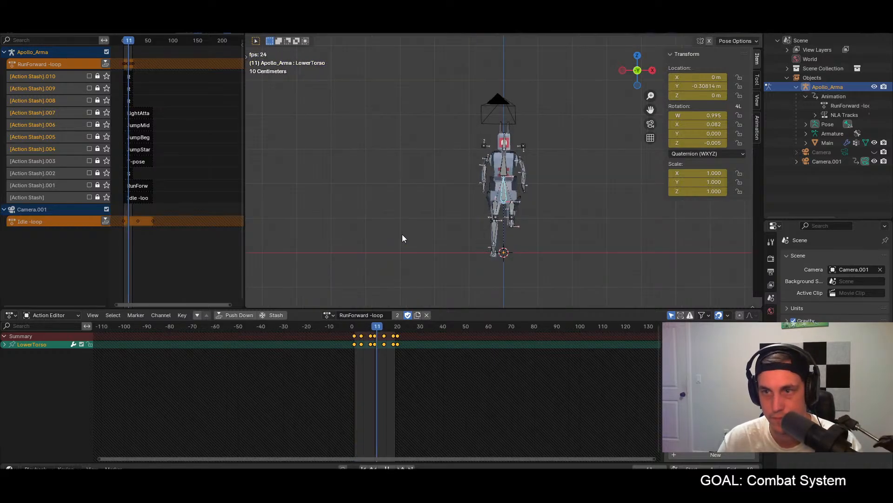
key("space")
left_click(355, 327)
mouse_move(359, 331)
left_mouse_down()
mouse_move(378, 328)
mouse_move(369, 330)
left_mouse_up()
scroll(553, 184, "up", 5)
scroll(386, 269, "down", 1)
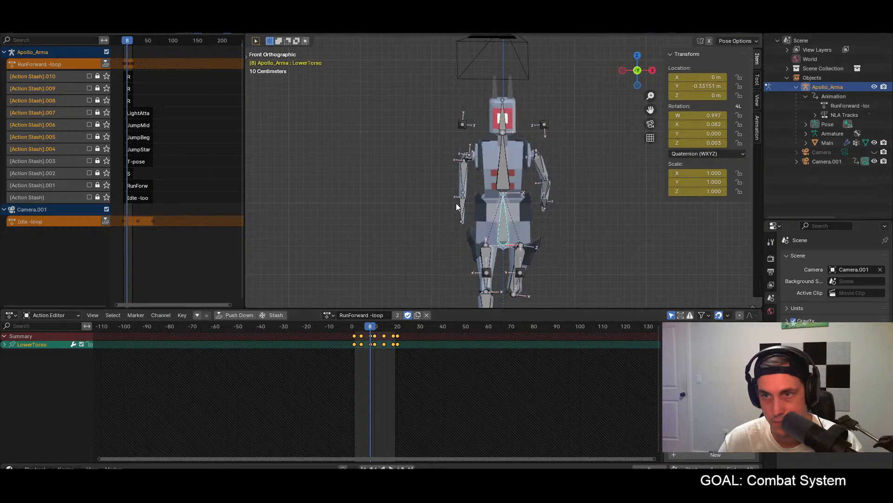
Step: Copy the Chest bone's pose from frame 8 and paste it at frame 10
left_click(506, 173)
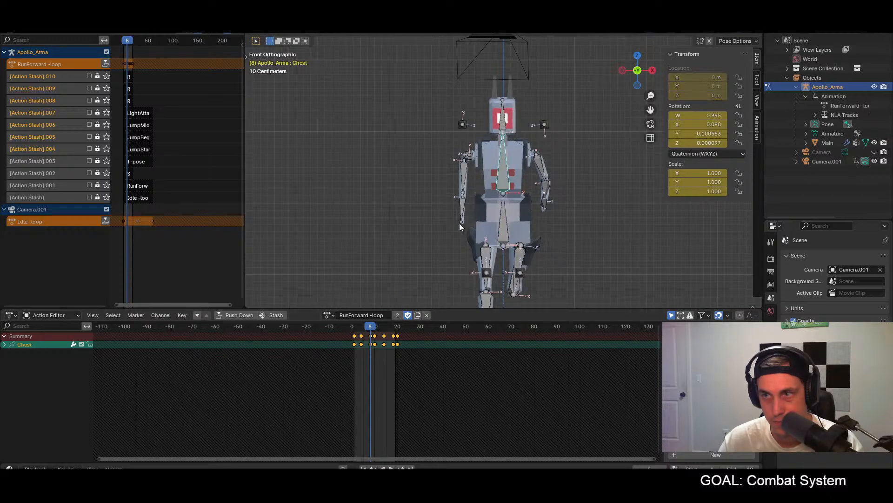
left_click(375, 329)
left_click_drag(375, 330, 369, 329)
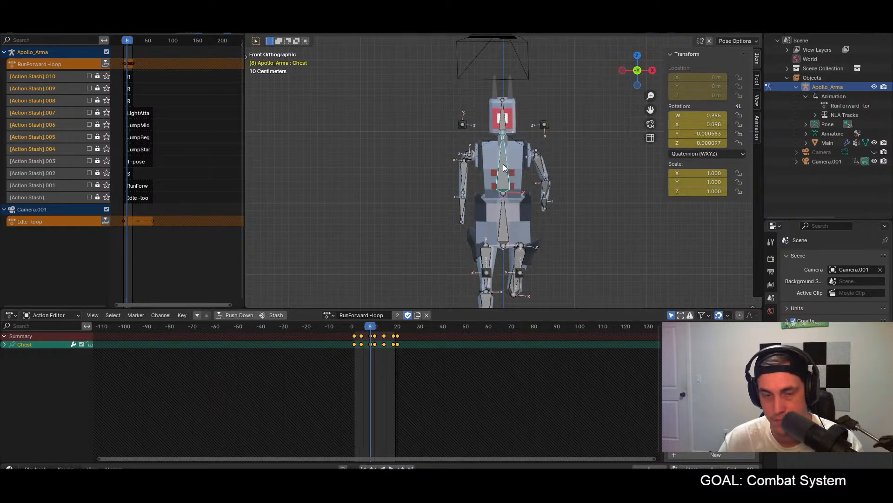
left_click(375, 329)
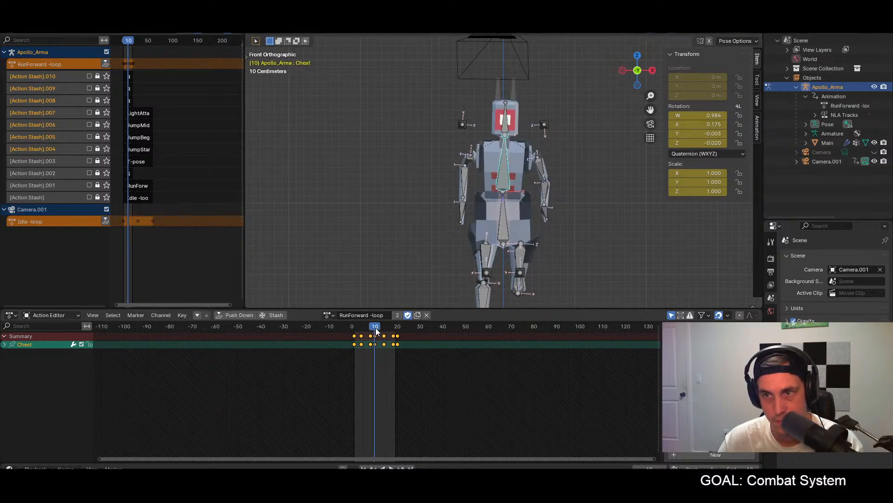
left_click(371, 329)
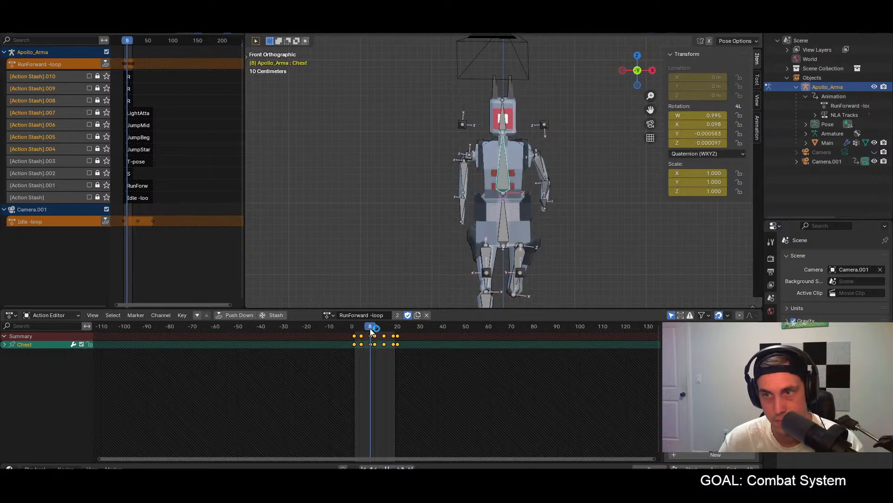
left_click(375, 329)
key("ctrl+v")
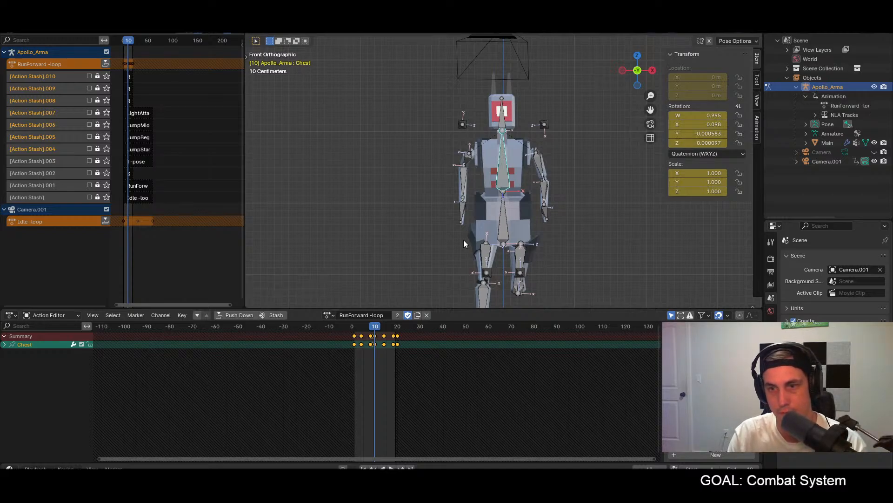
Step: Paste the copied Chest pose flipped at frames 20 and 1
left_click(398, 330)
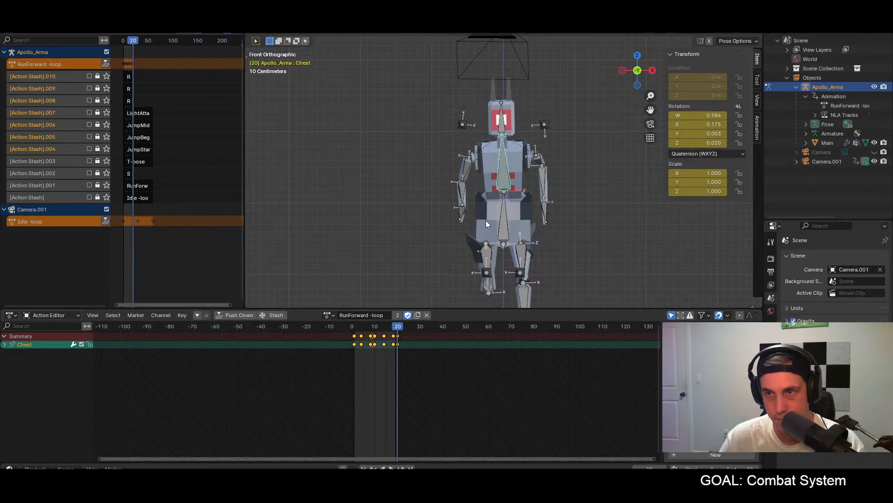
key("ctrl+v")
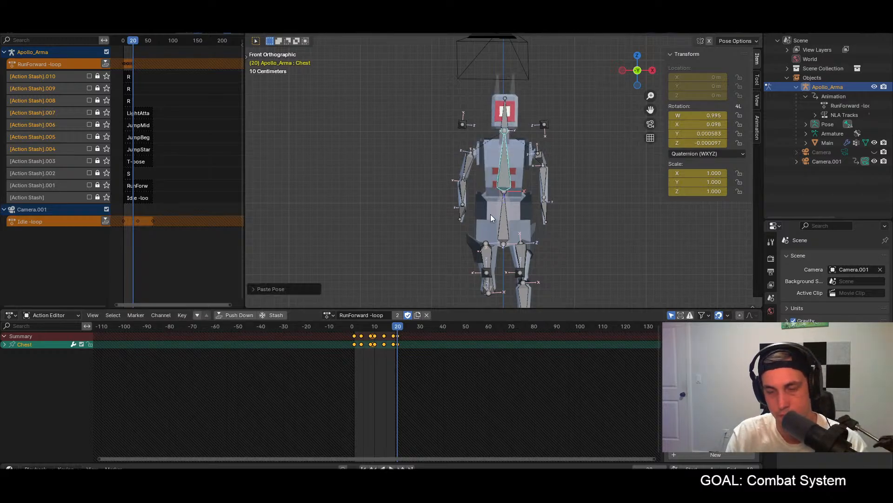
left_click(355, 325)
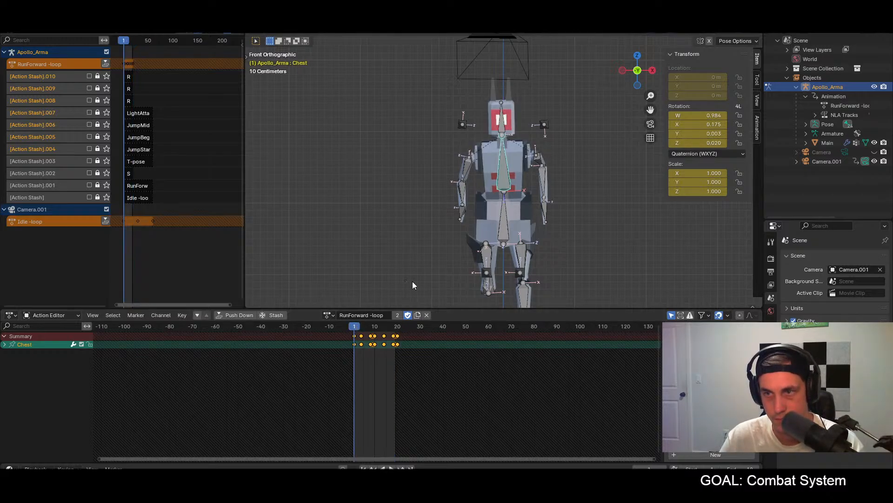
key("ctrl+v")
Step: Play and scrub the run loop in front and right views to examine the chest and head motion
key("space")
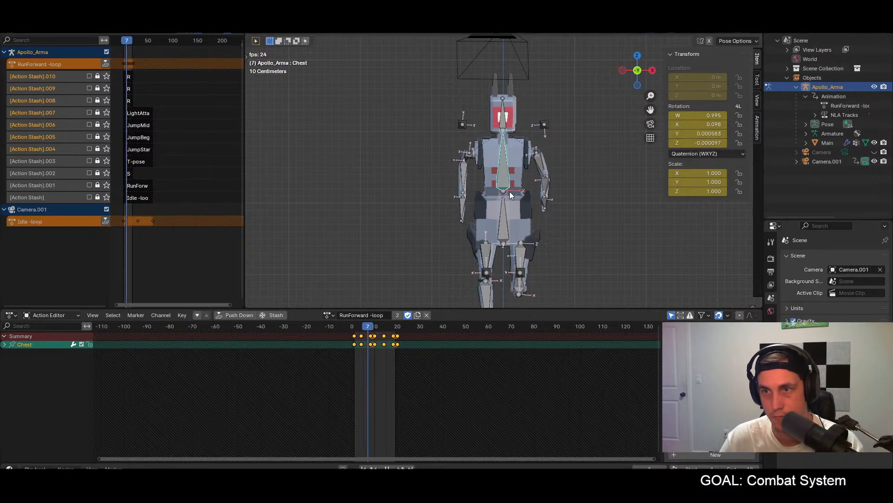
key("space")
middle_click_drag(573, 213, 532, 217)
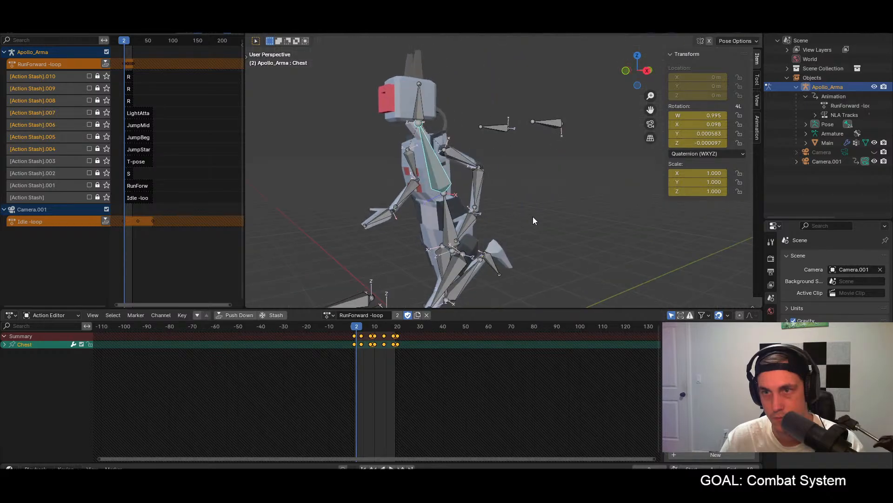
key("KP_3")
key("space")
key("space")
left_click_drag(356, 331, 369, 331)
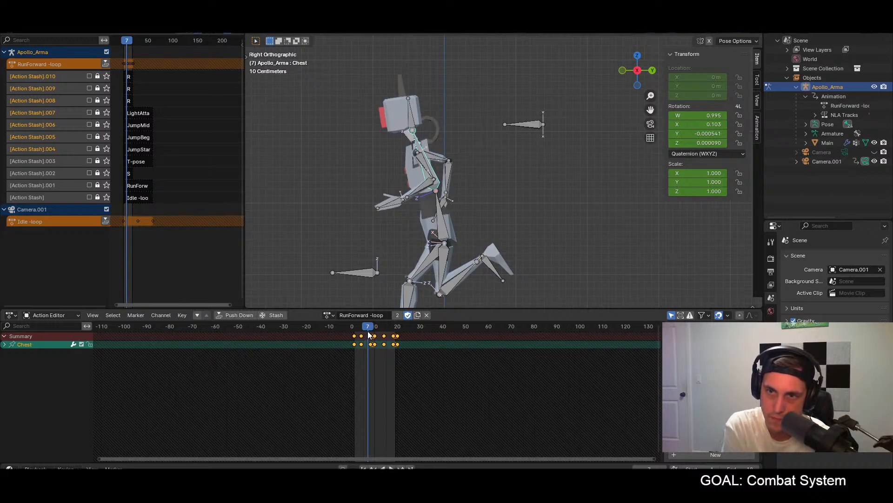
left_click_drag(368, 334, 355, 332)
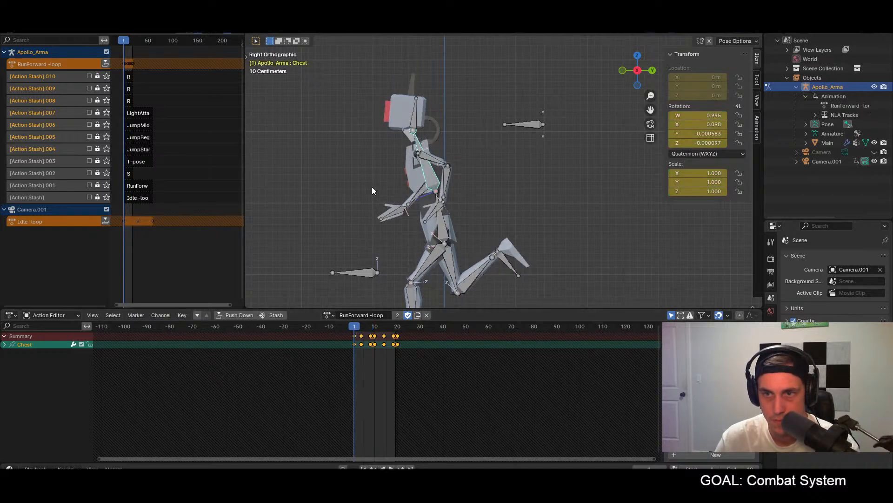
Step: Copy the Head bone's pose from frame 4 and paste it at frame 1
left_click(362, 332)
left_click(405, 105)
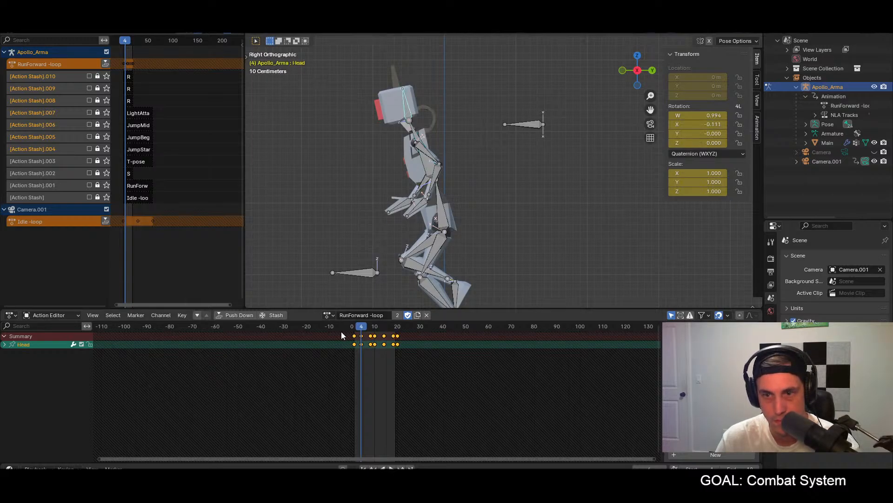
left_click(354, 327)
key("ctrl+v")
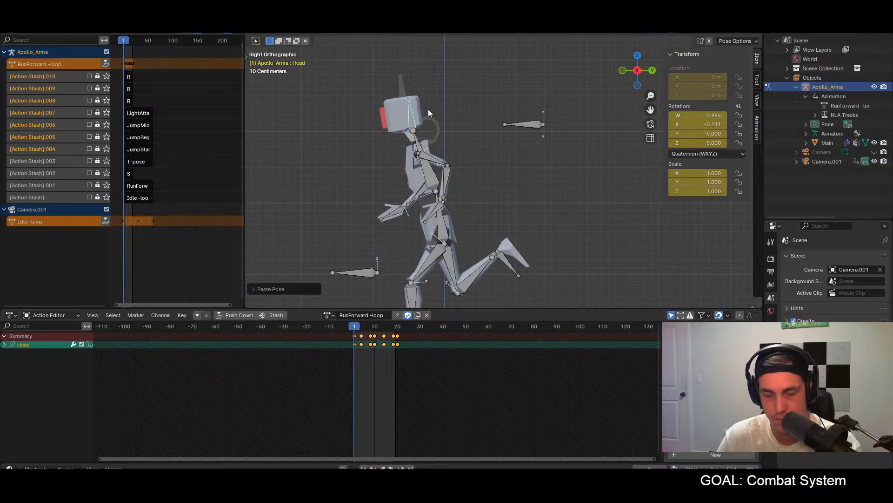
Step: Paste the copied Head pose at frames 10 and 20 of the RunForward loop
left_click(371, 327)
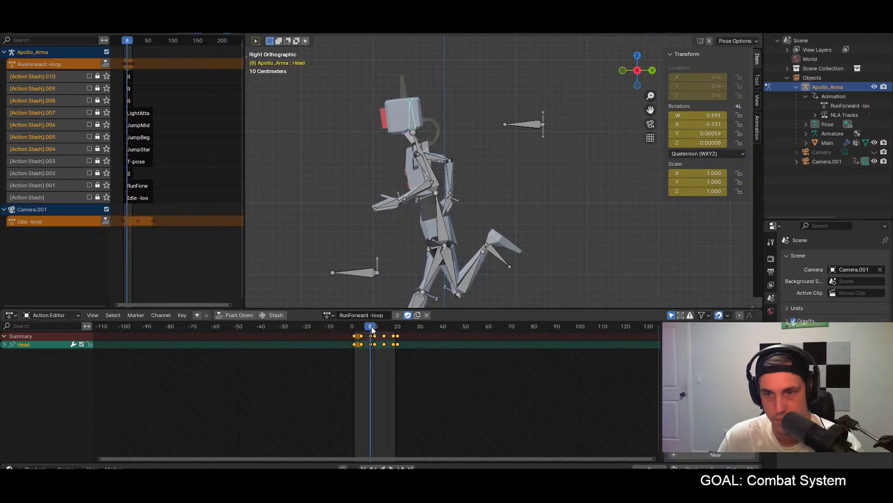
left_click(375, 326)
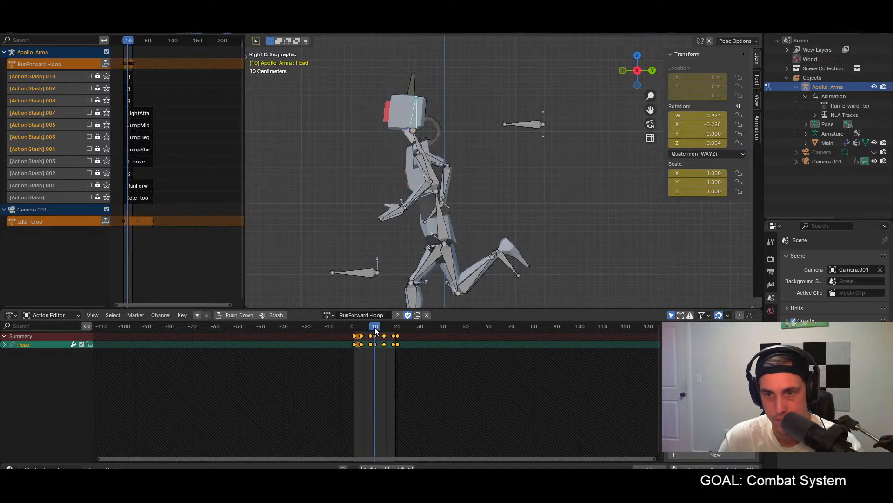
key("ctrl+v")
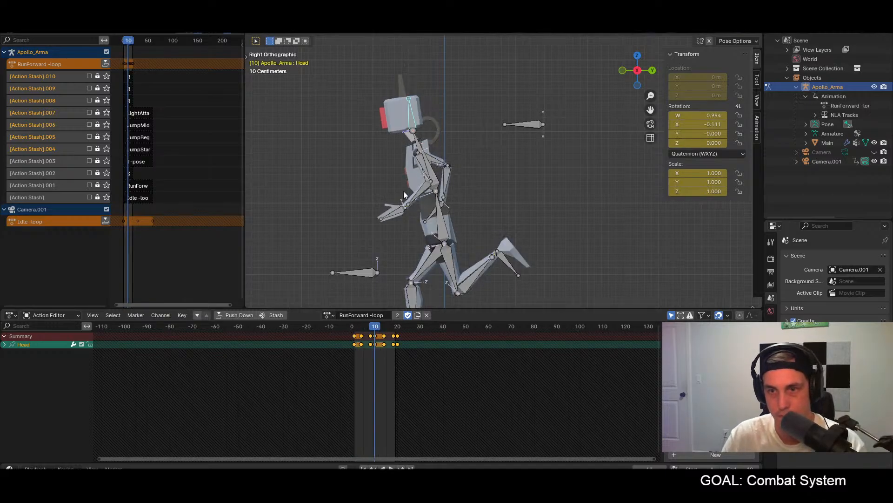
left_click(397, 326)
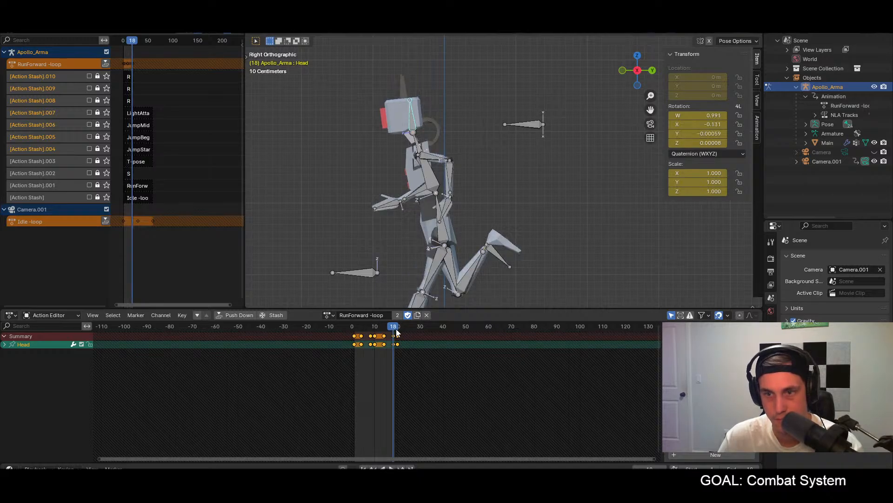
key("ctrl+v")
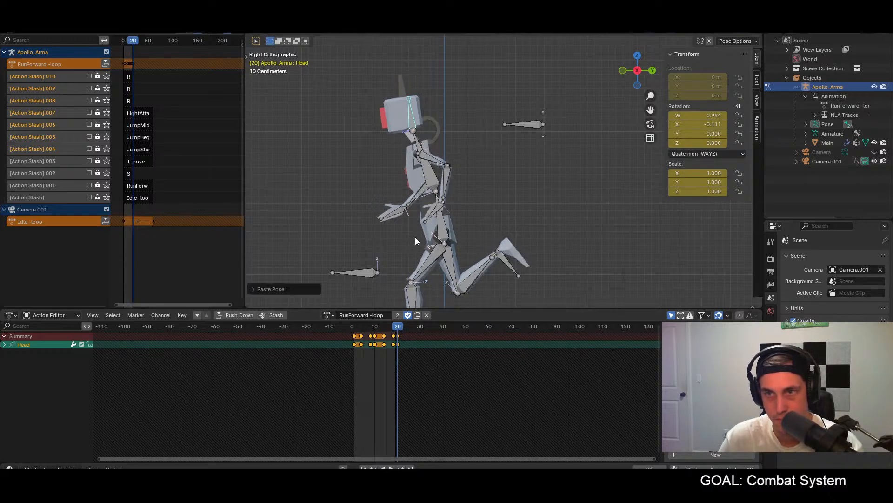
Step: Play the run loop from the front to examine the head motion, and return to the right view with all bones selected
key("space")
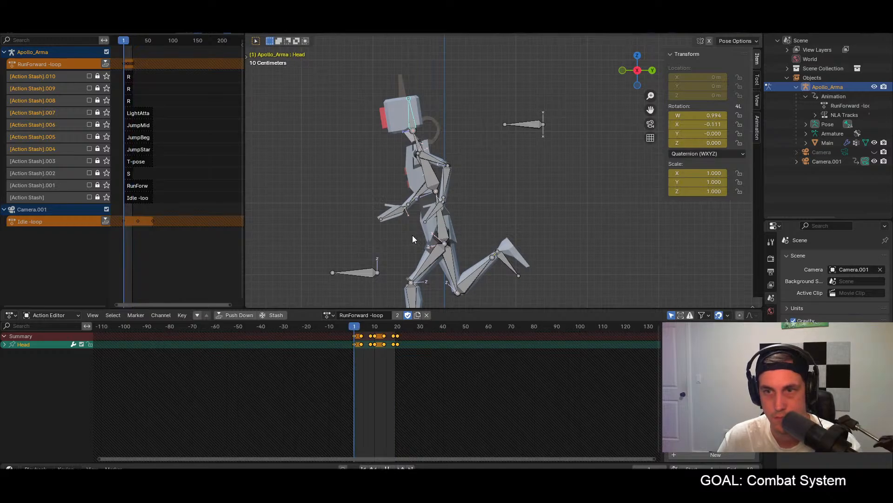
middle_click_drag(411, 235, 540, 209)
scroll(541, 224, "down", 2)
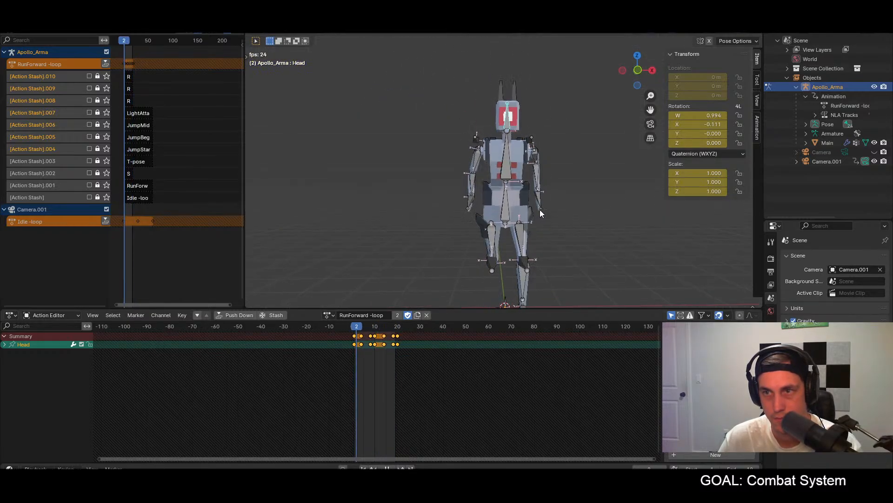
key("Escape")
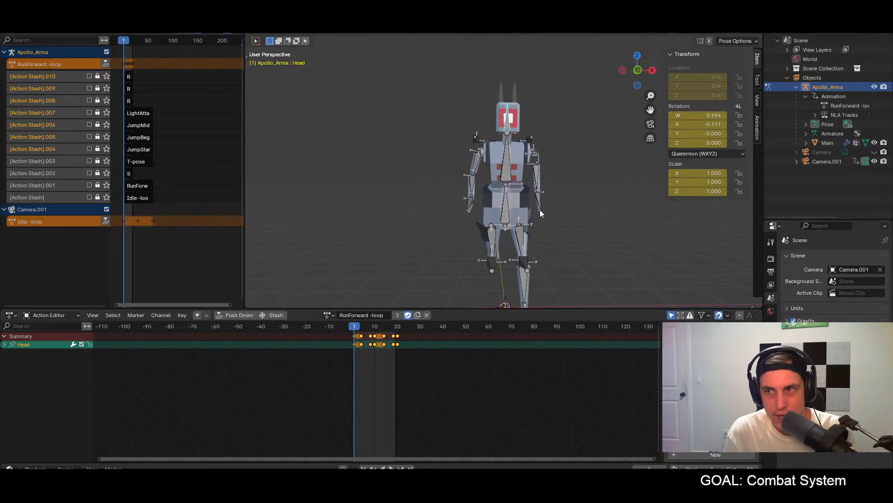
key("a")
middle_click_drag(540, 213, 442, 218)
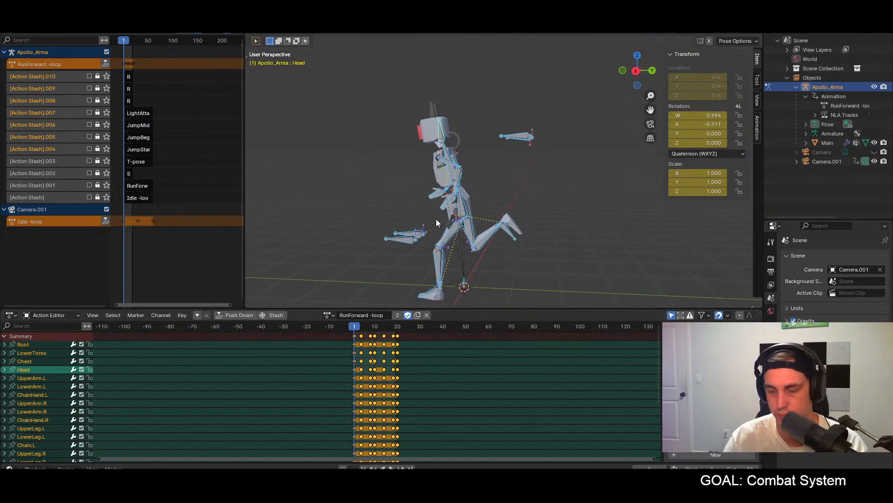
key("KP_3")
Step: Switch to the browser and study the running poses in the "Run Cycles - Animation" YouTube video
mouse_move(328, 473)
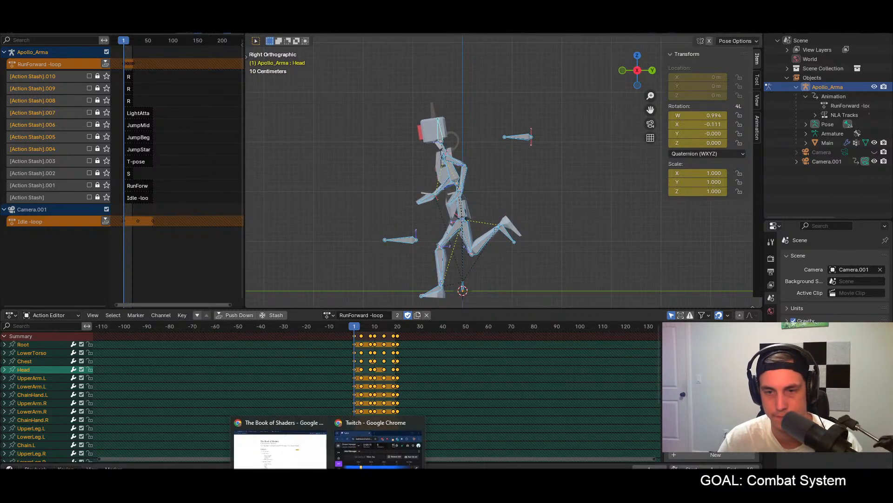
left_click(283, 443)
left_click_drag(488, 7, 892, 14)
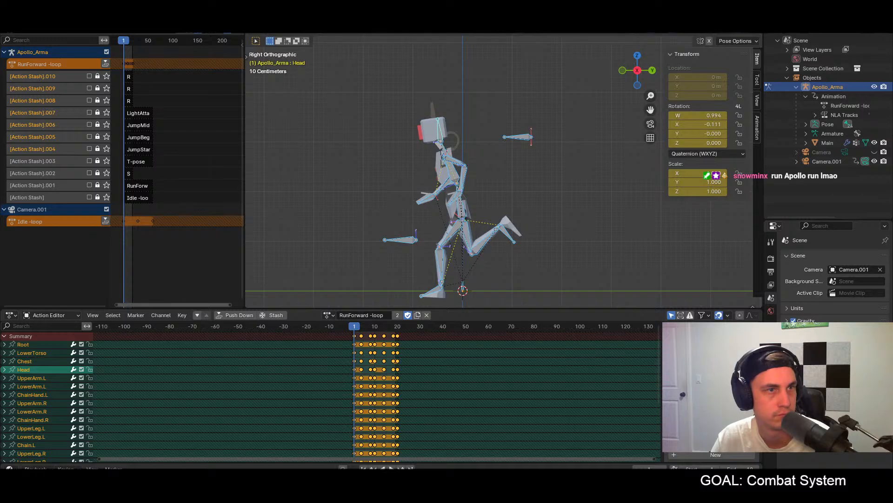
key("alt+Tab")
left_click(429, 347)
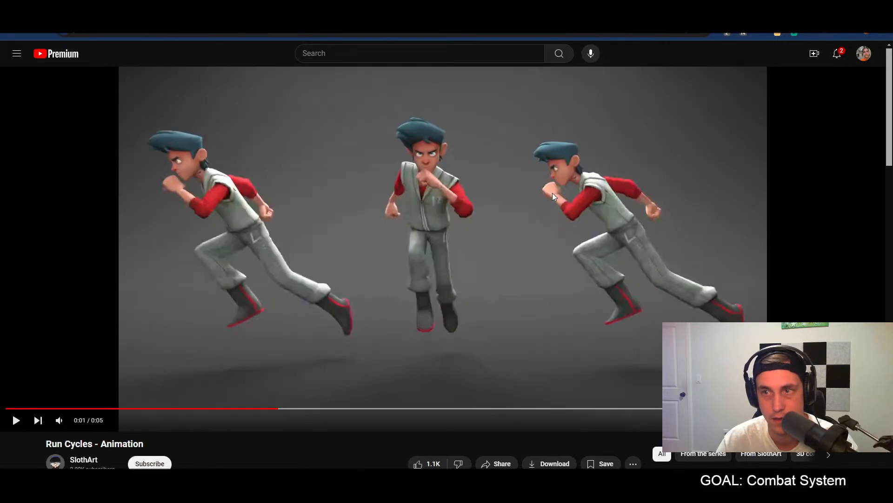
left_click(555, 196)
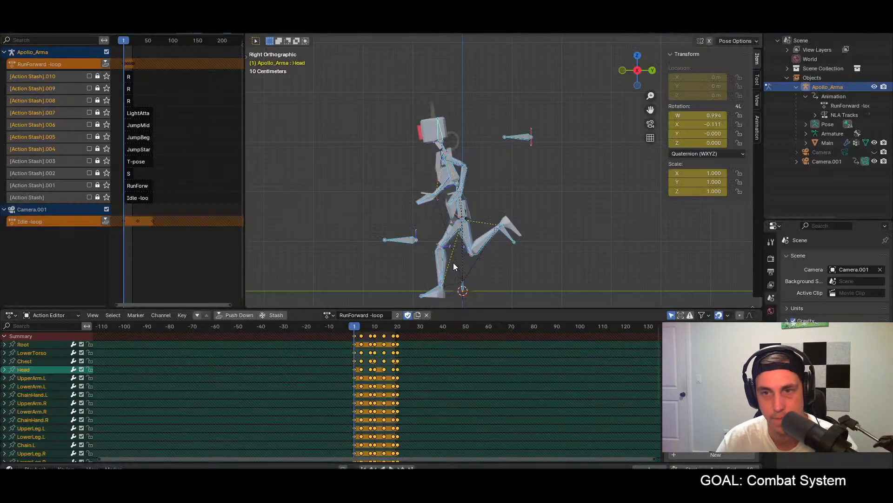
Step: Try to rotate the LowerTorso and all upper-body bones together at frame 1
left_click(450, 174)
key("a")
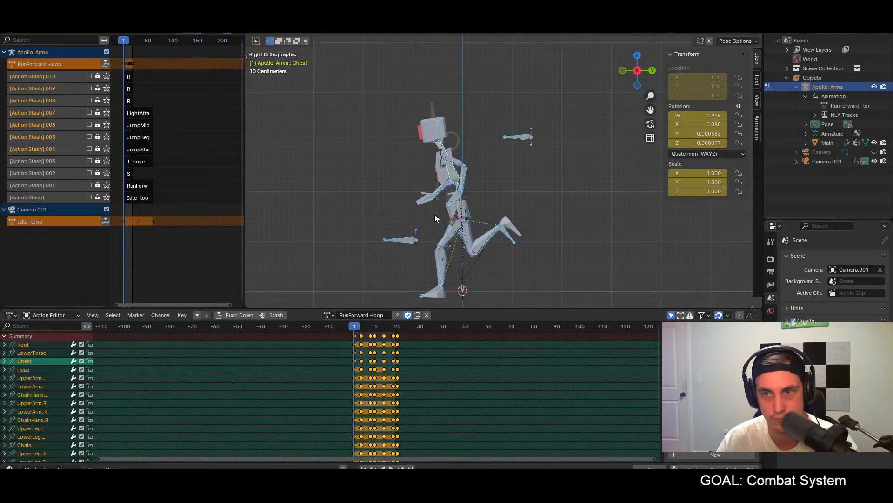
left_click(460, 203)
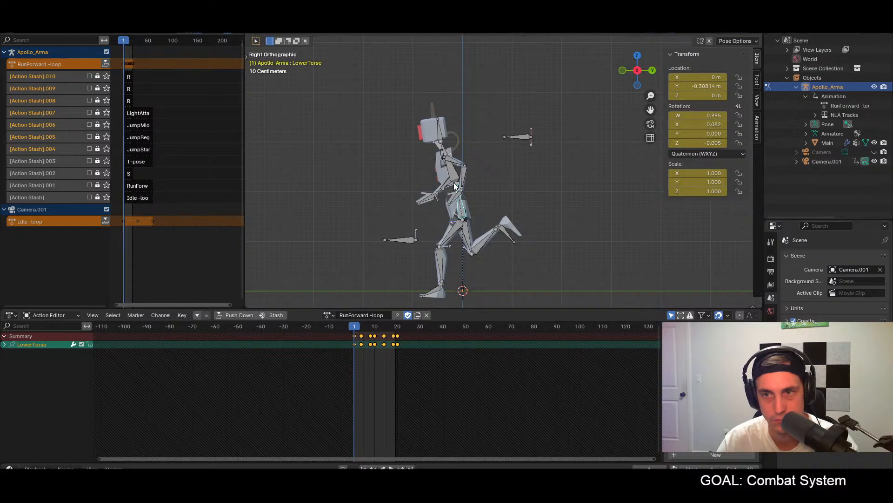
left_click_drag(412, 106, 471, 212)
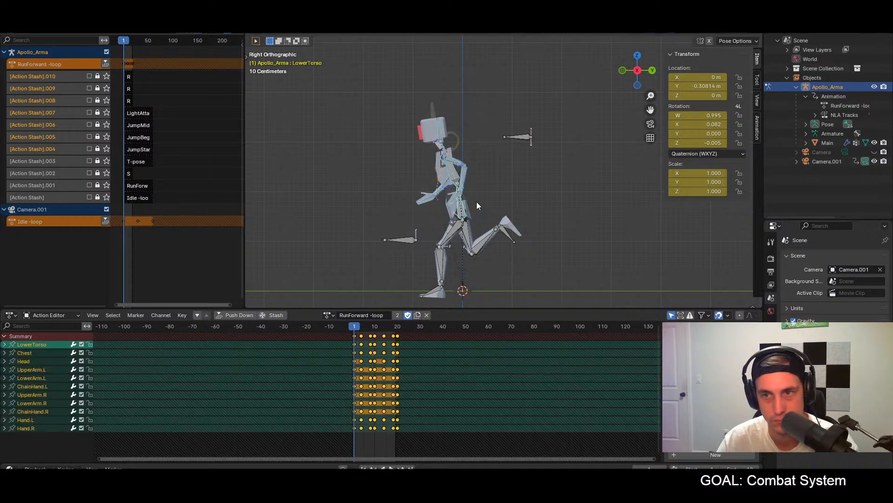
key("r")
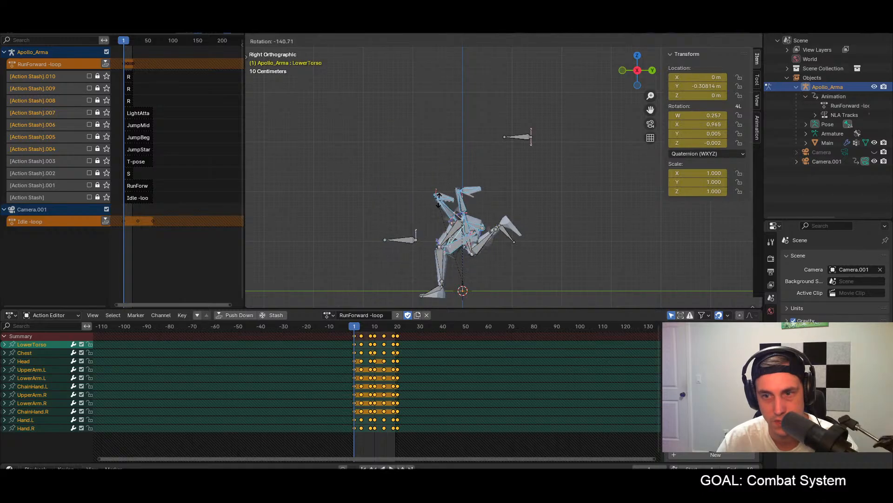
left_click(550, 269)
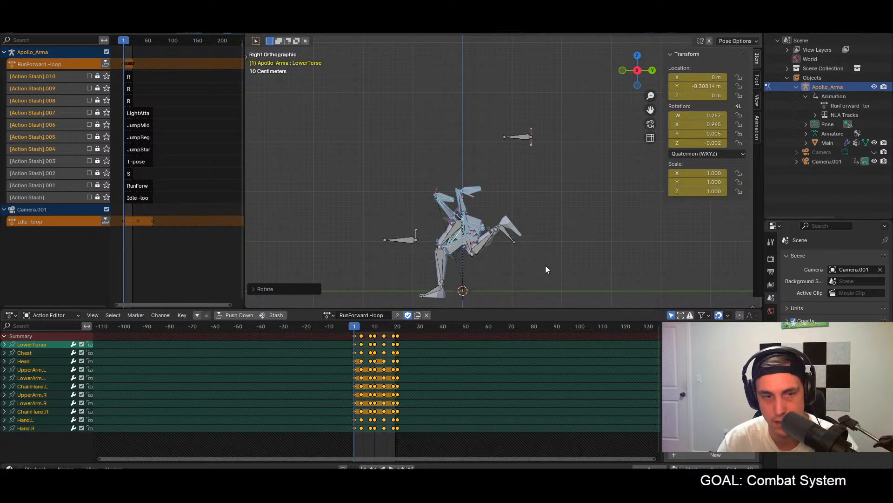
left_click_drag(363, 326, 353, 328)
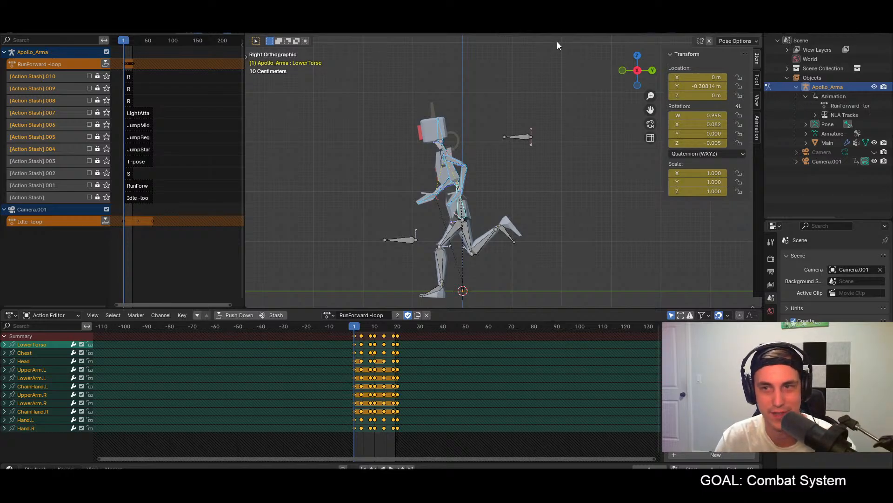
Step: Play the run loop in front and right views to examine the torso's posture
middle_click_drag(514, 186, 620, 180)
key("KP_1")
key("space")
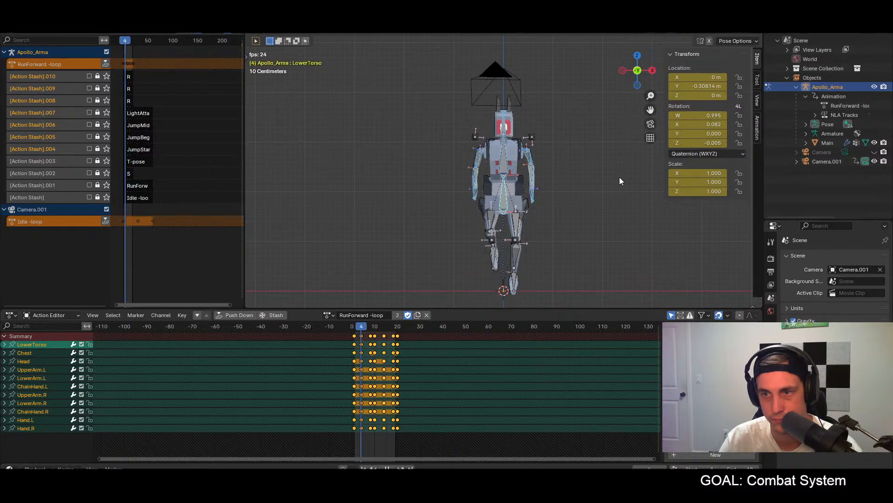
middle_click_drag(618, 178, 498, 174)
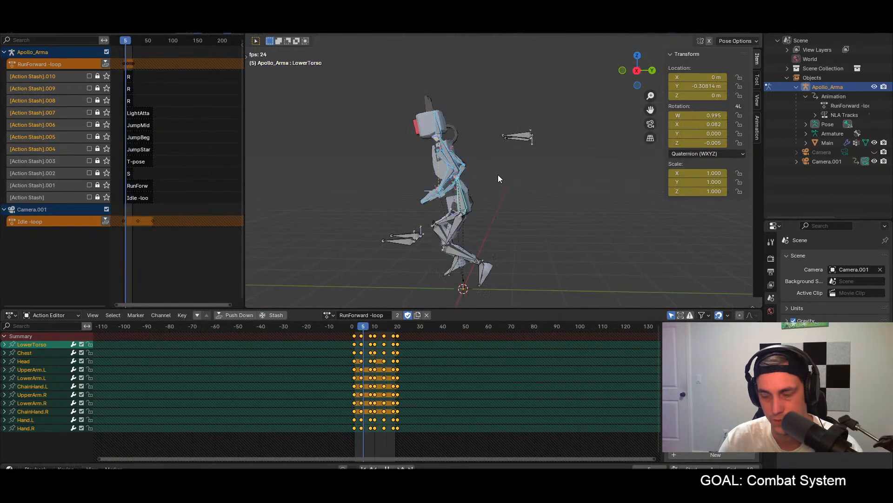
key("KP_3")
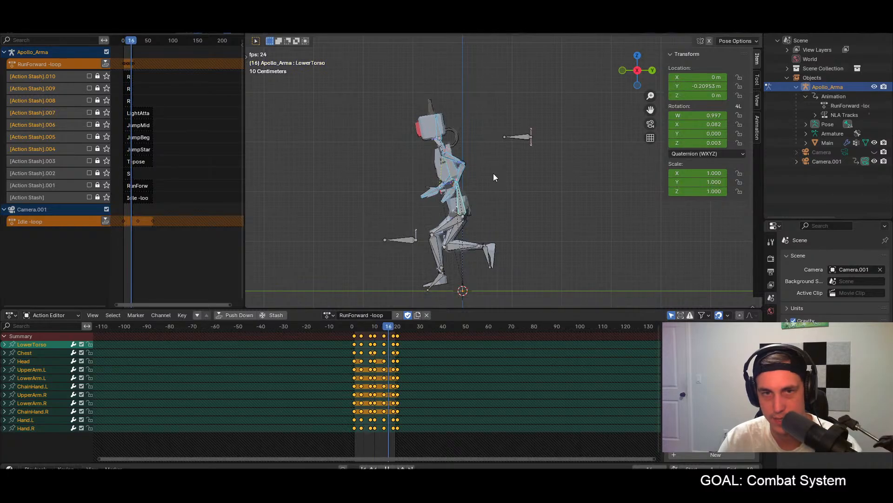
key("space")
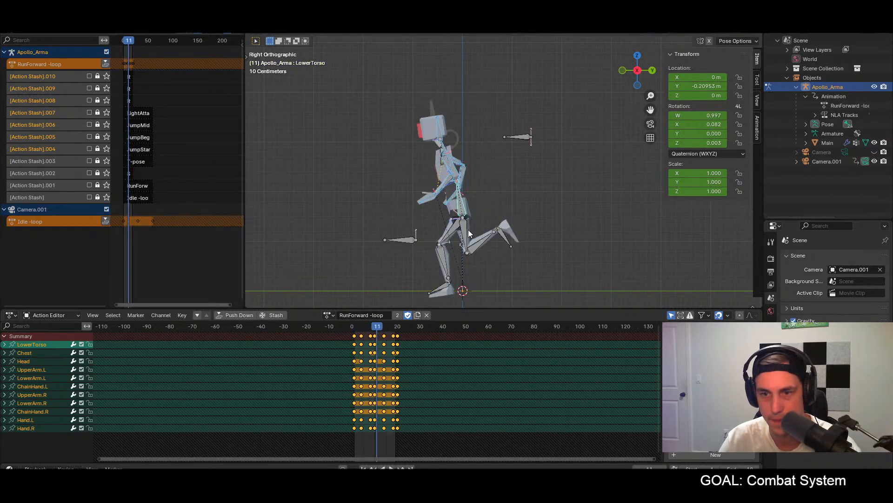
Step: Rotate the LowerTorso bone forward at frame 1 to an X quaternion rotation of about 0.204
left_click(354, 328)
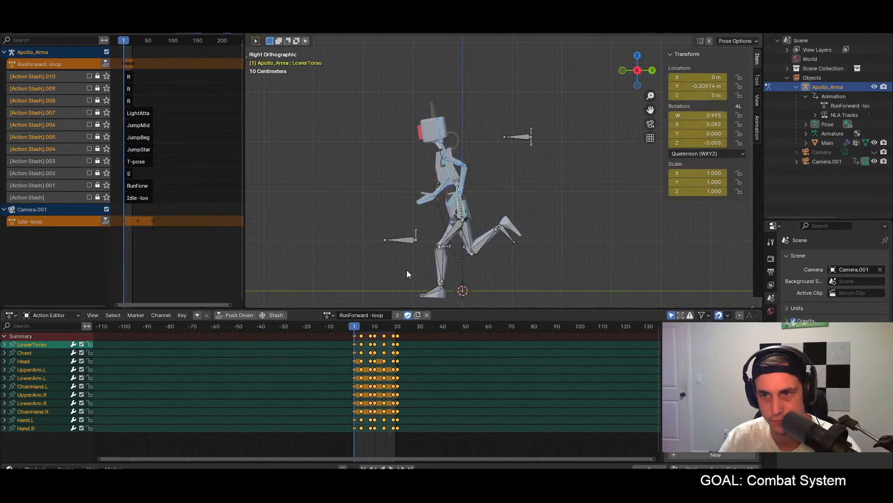
left_click(460, 212)
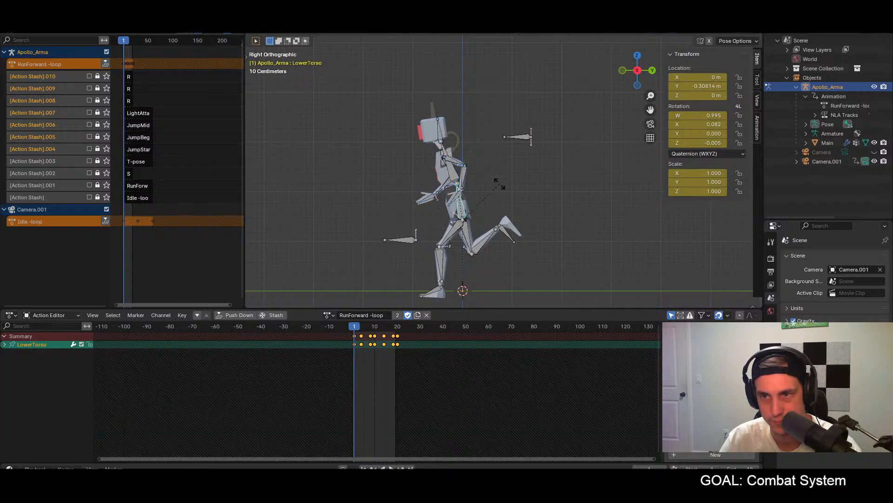
key("r")
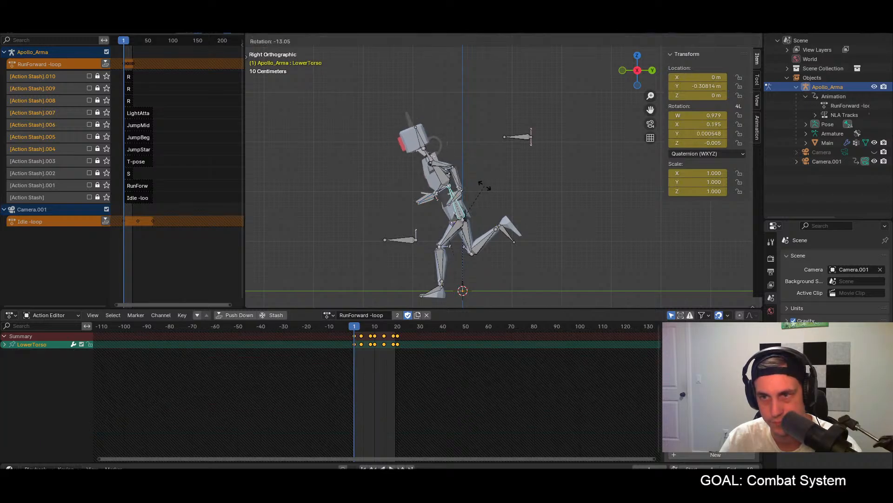
left_click(484, 187)
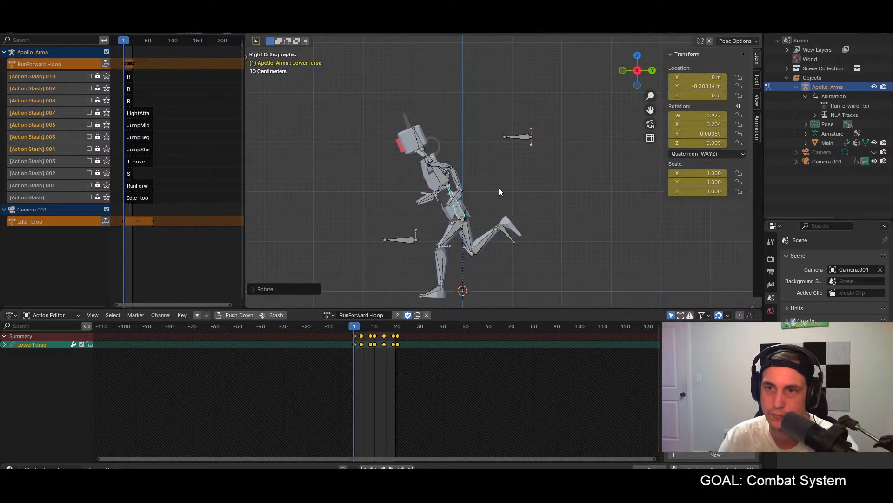
Step: Try a slightly stronger forward lean on the LowerTorso at frame 1 and undo that rotation
key("r")
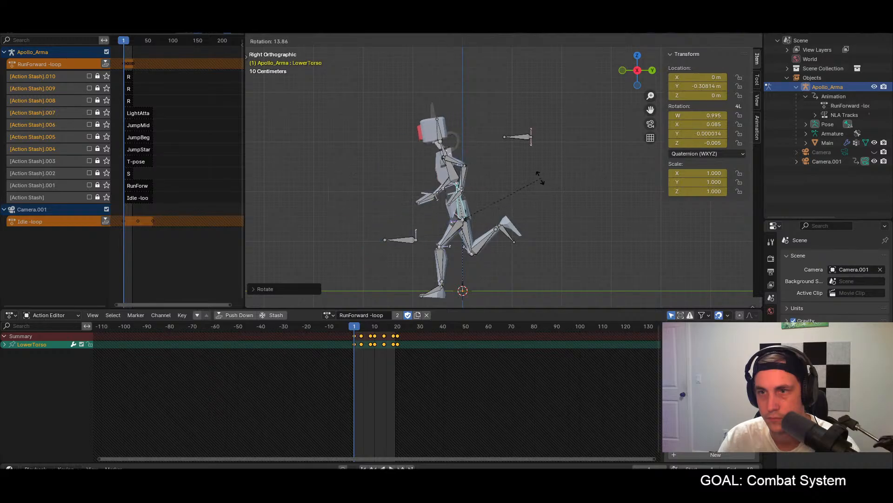
left_click(505, 182)
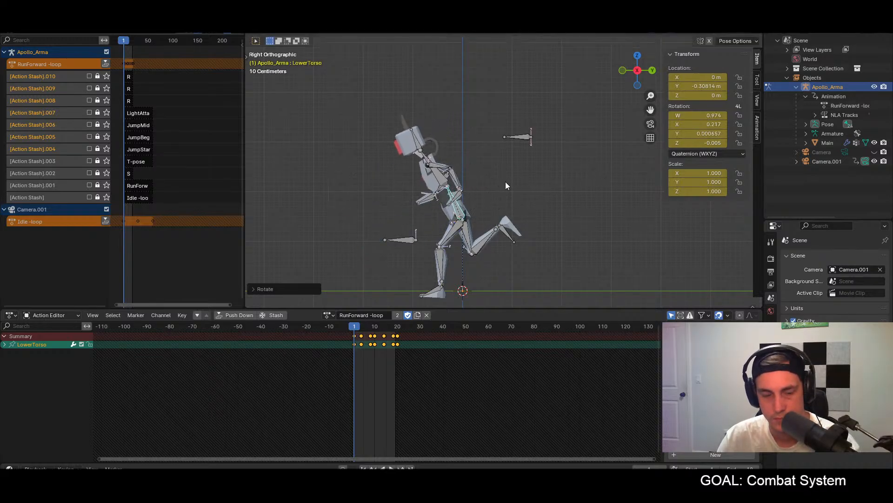
key("ctrl+z")
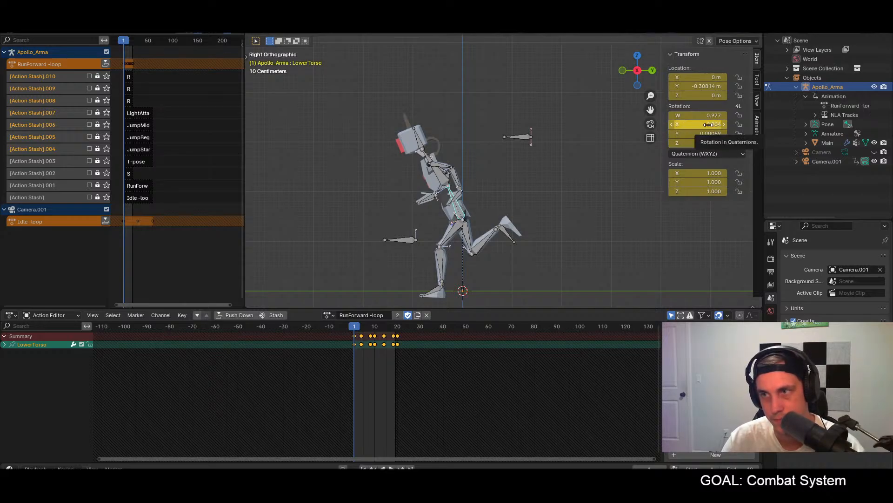
Step: Copy the pose of all bones from frame 1 and paste it at frame 20
key("a")
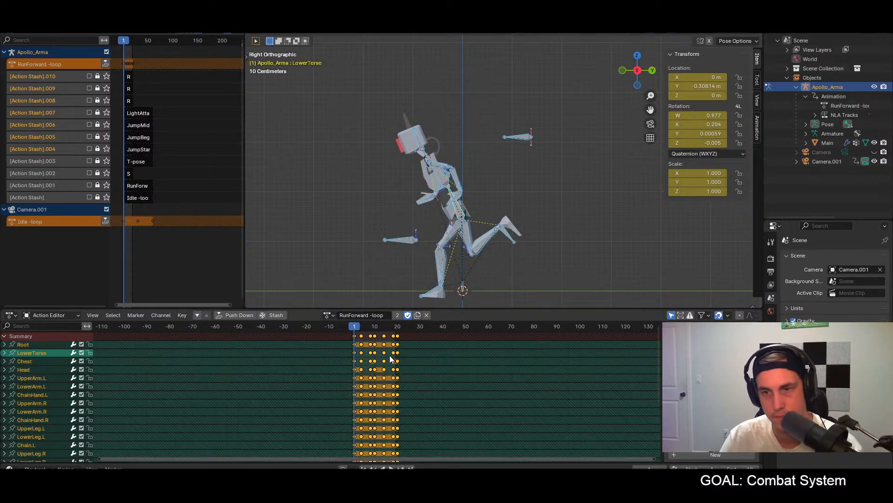
left_click(398, 327)
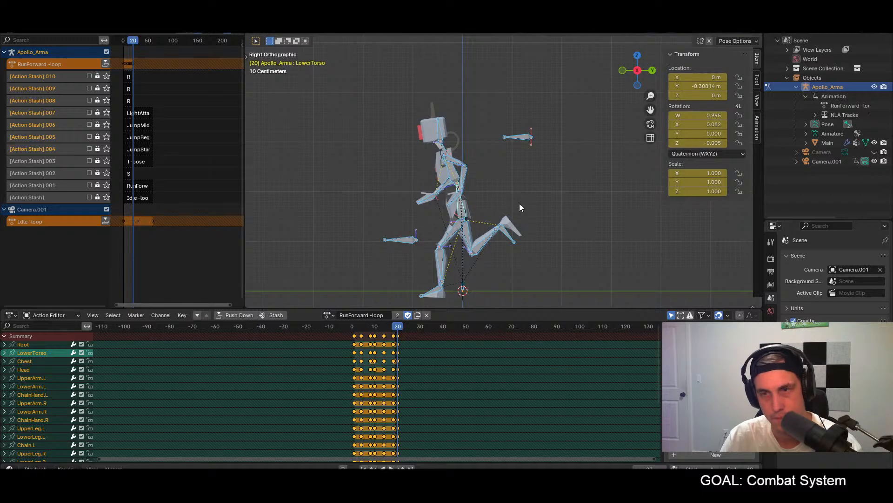
key("ctrl+v")
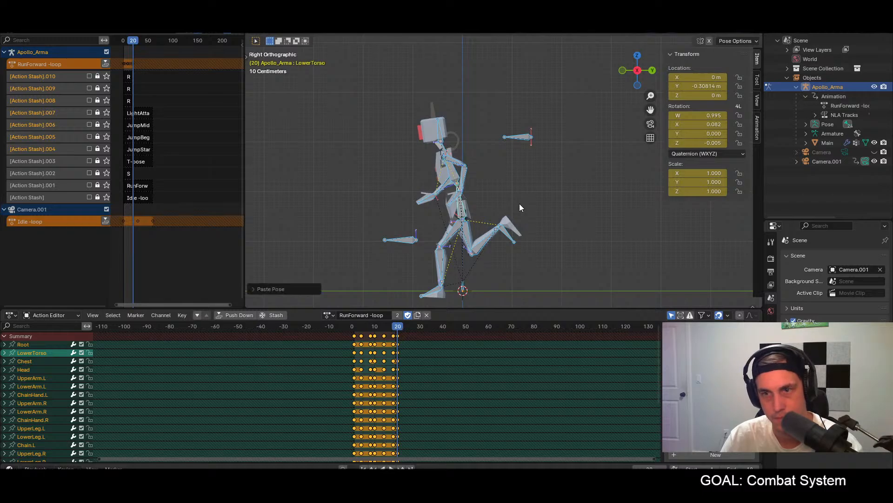
left_click(354, 327)
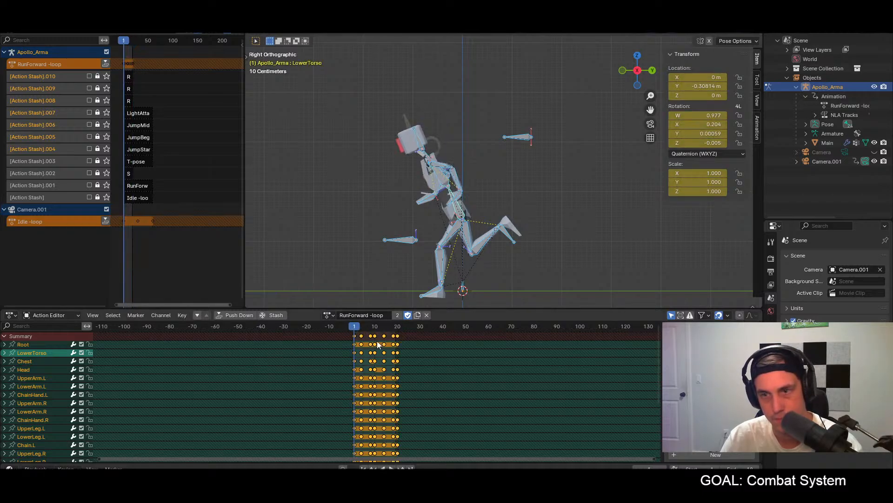
left_click(398, 328)
key("ctrl+v")
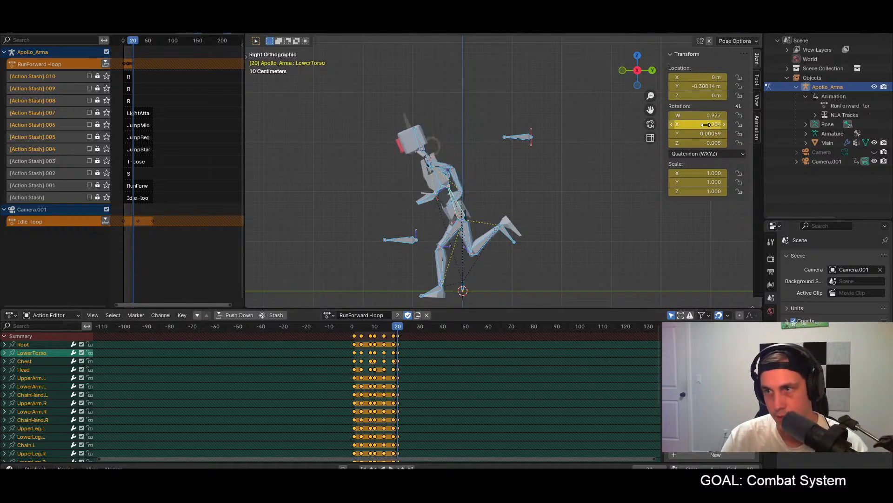
Step: Set the LowerTorso bone's X quaternion rotation to 0.2 at frame 1 and key the pose of all bones
left_click(353, 326)
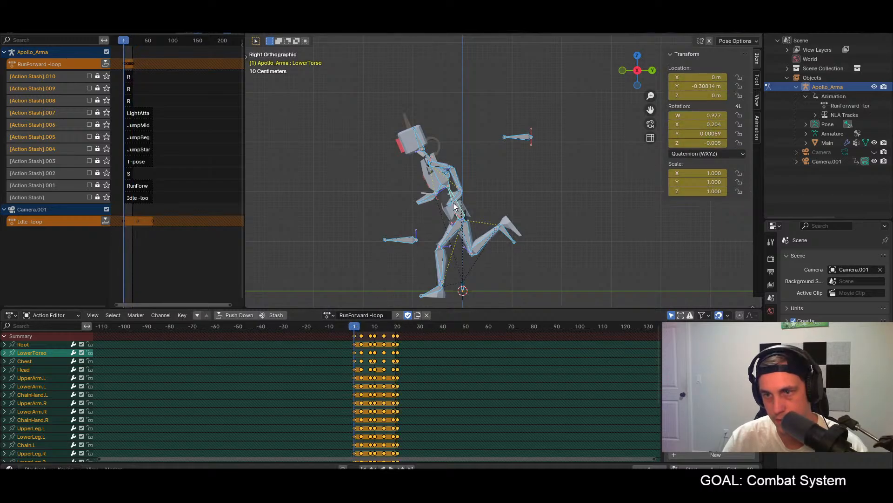
left_click(455, 206)
left_click(709, 124)
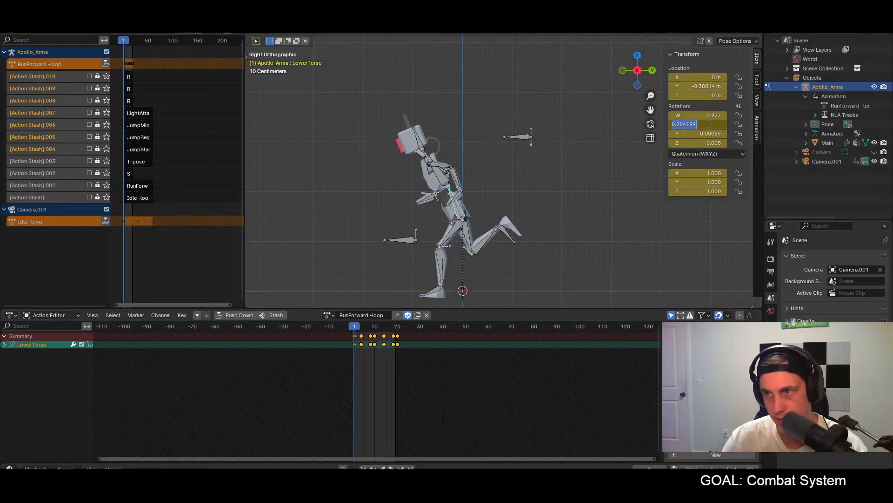
type("0.2")
key("Return")
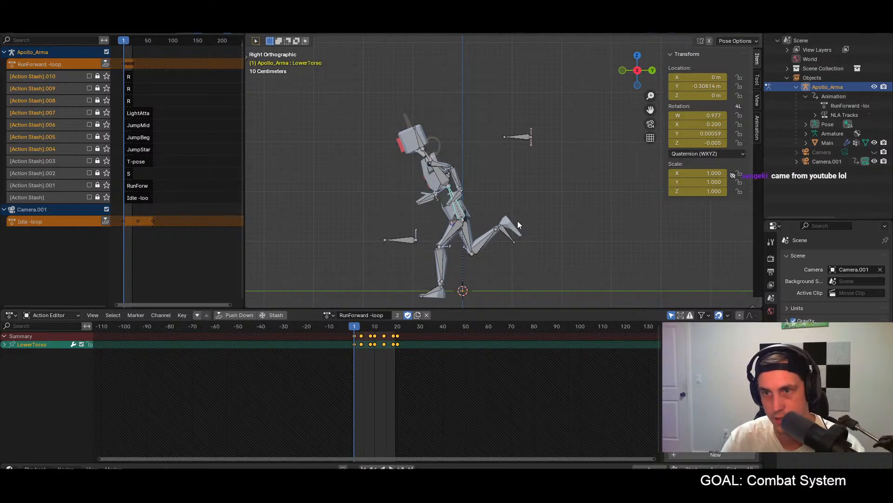
key("a")
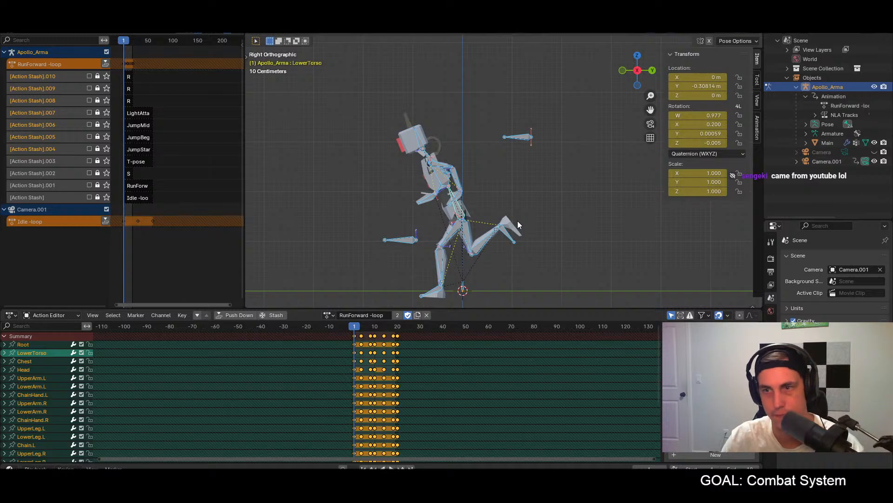
left_click(525, 188)
key("a")
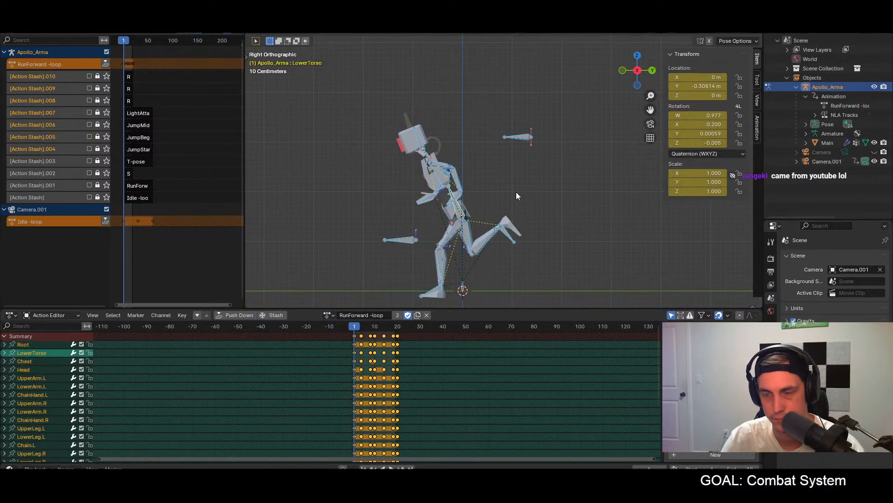
Step: Set the LowerTorso bone's X quaternion rotation to 0.2 at frame 4 and key all bones
left_click(362, 327)
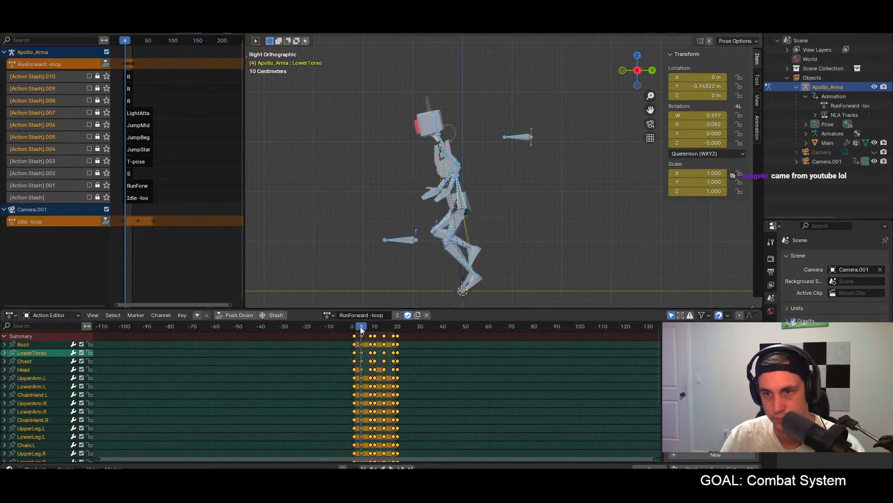
left_click(463, 202)
left_click(712, 124)
type("0.2")
key("Return")
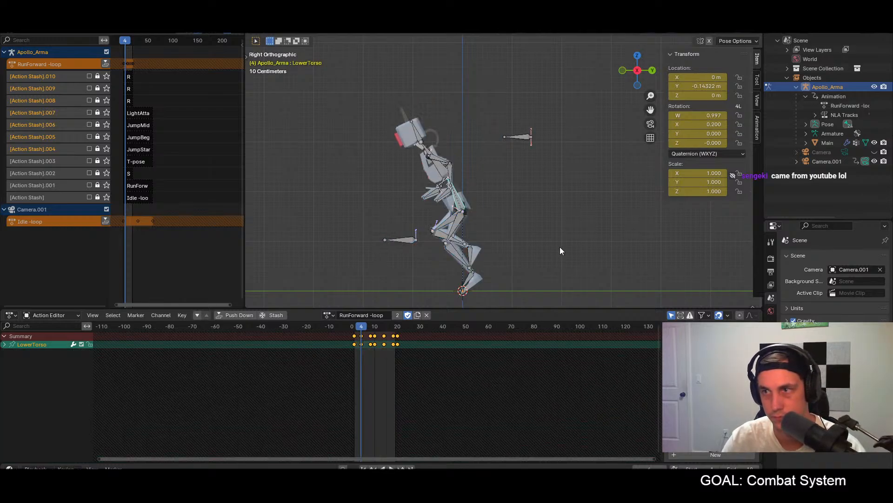
key("a")
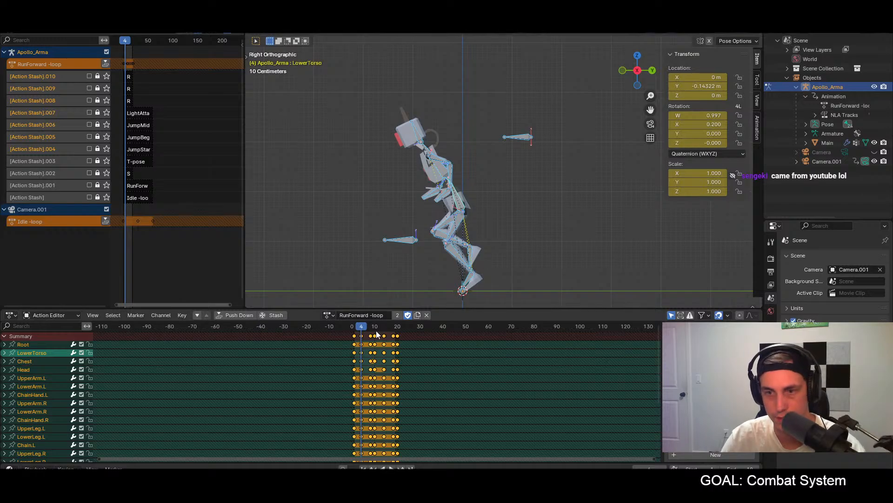
Step: Set the LowerTorso bone's X quaternion rotation to 0.2 at frame 8 and key all bones
key("Up")
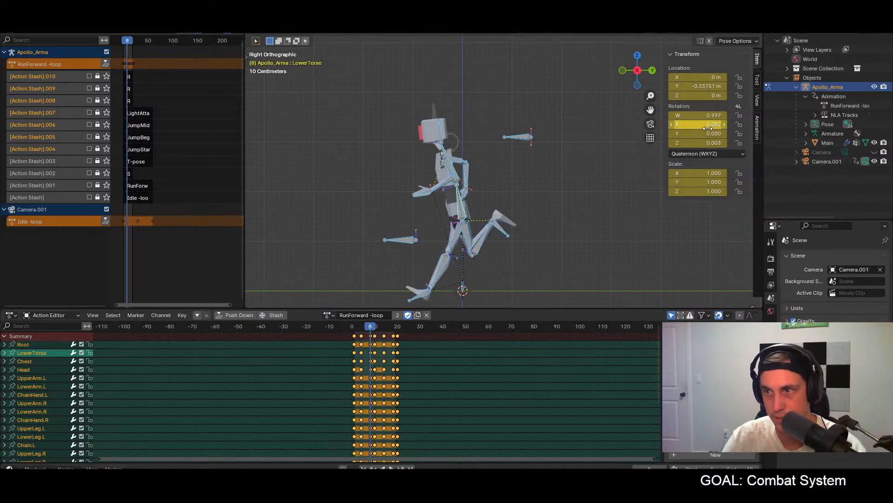
left_click(709, 125)
type("0.2")
key("Return")
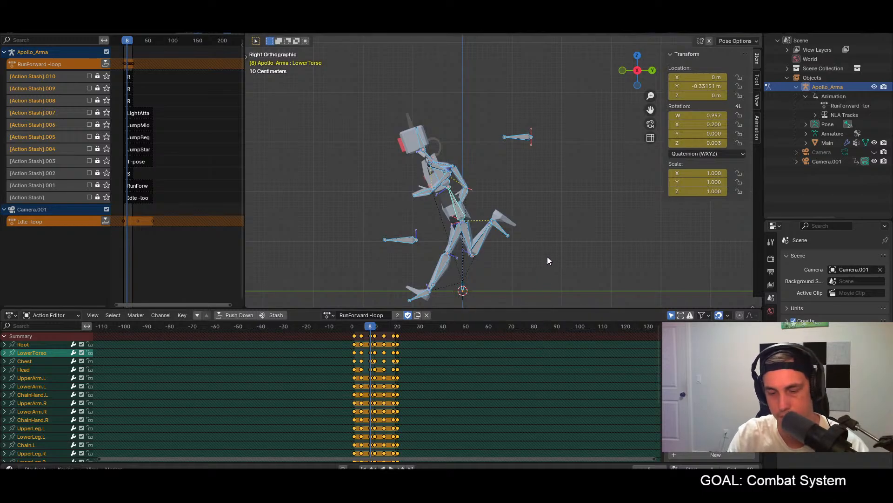
Step: Set the LowerTorso bone's X quaternion rotation to 0.2 at frame 10 and key all bones
left_click(374, 328)
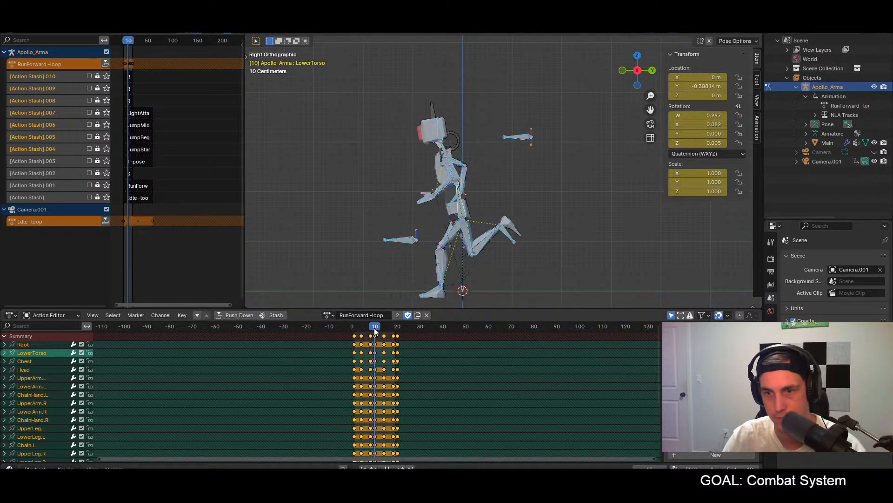
left_click(460, 208)
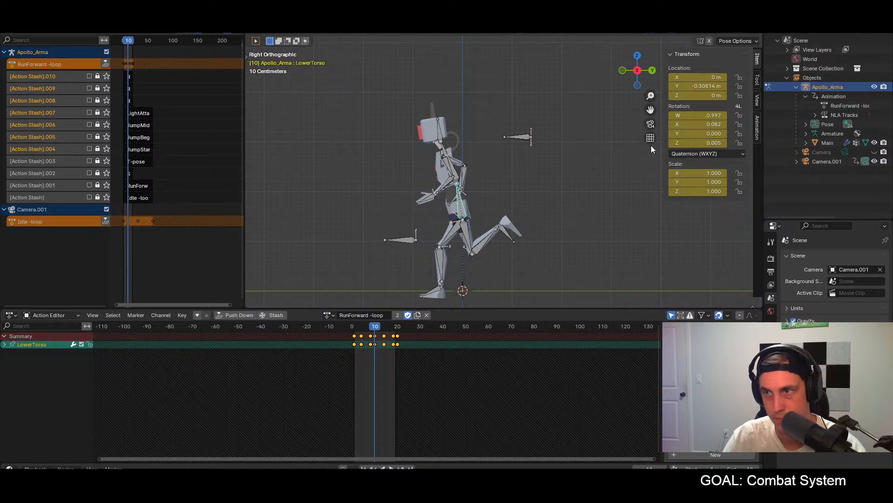
left_click(708, 124)
type("0.2")
key("Return")
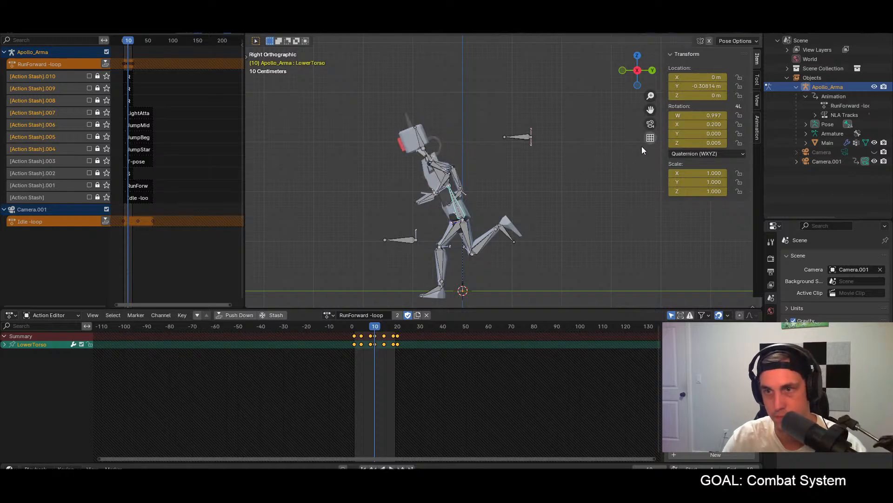
key("a")
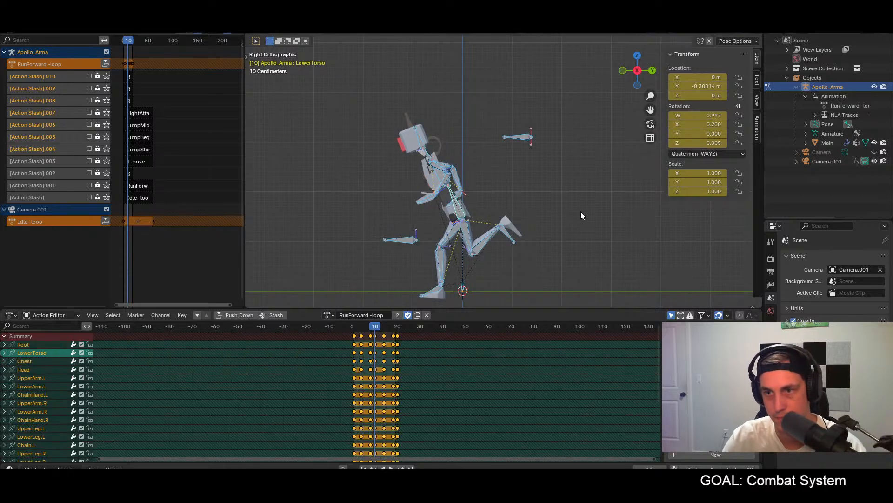
Step: Set the LowerTorso bone's X quaternion rotation to 0.2 at frame 14 and key all bones
left_click(384, 326)
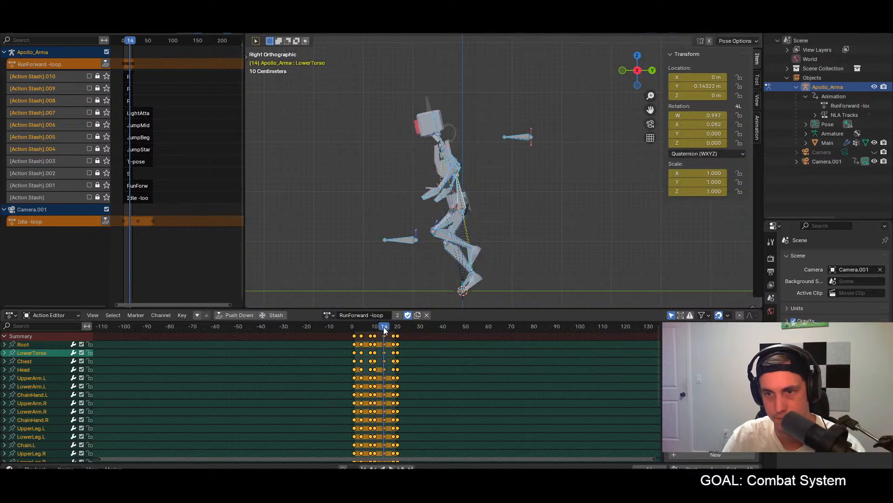
left_click(464, 200)
double_click(710, 125)
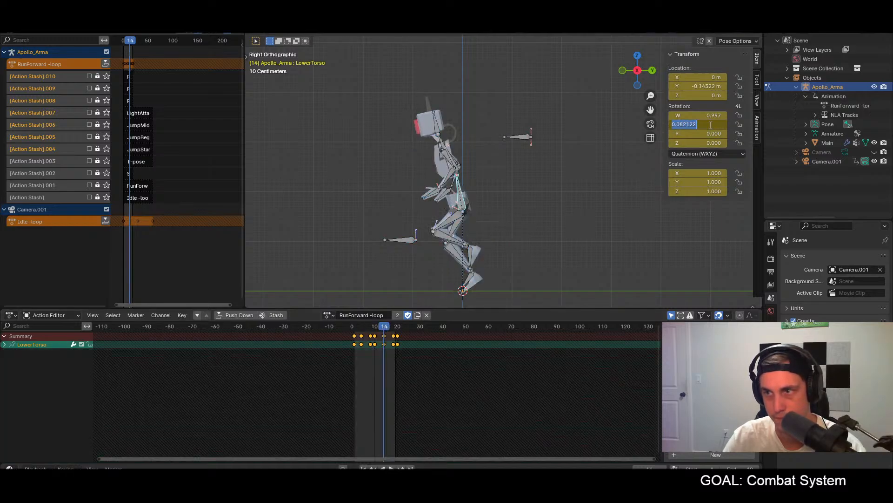
type("0.2")
key("Return")
key("a")
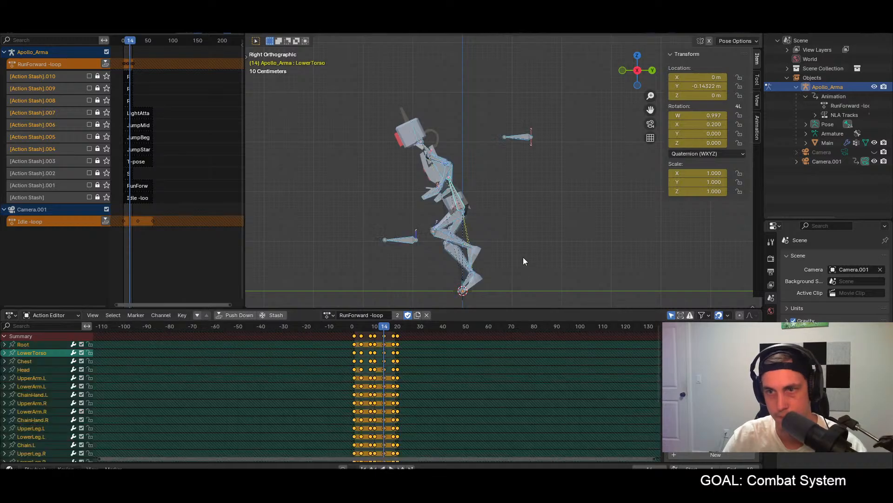
Step: Set the LowerTorso bone's X quaternion rotation to 0.2 at frame 18 and key all bones
left_click(393, 326)
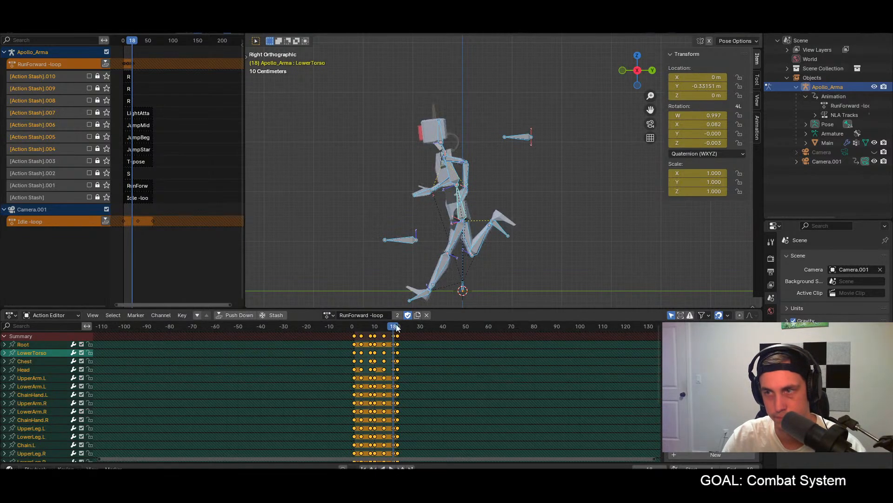
left_click(467, 210)
double_click(698, 124)
type("-")
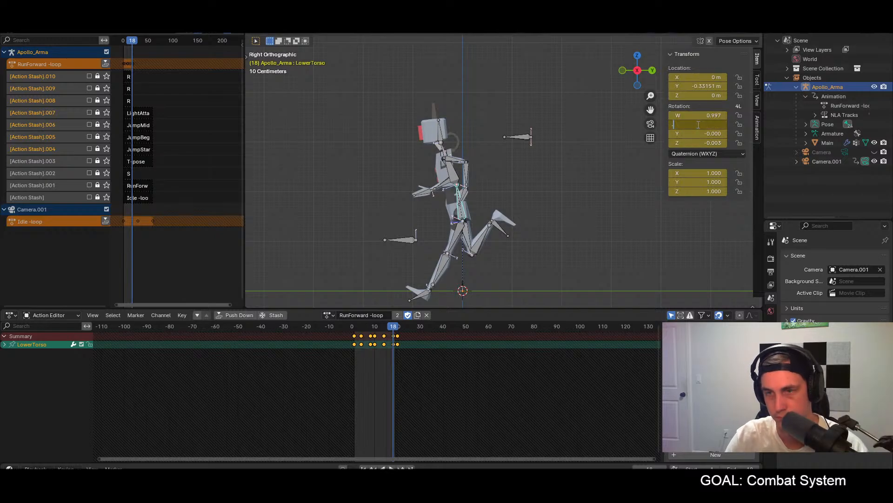
type("0.2")
key("Return")
key("a")
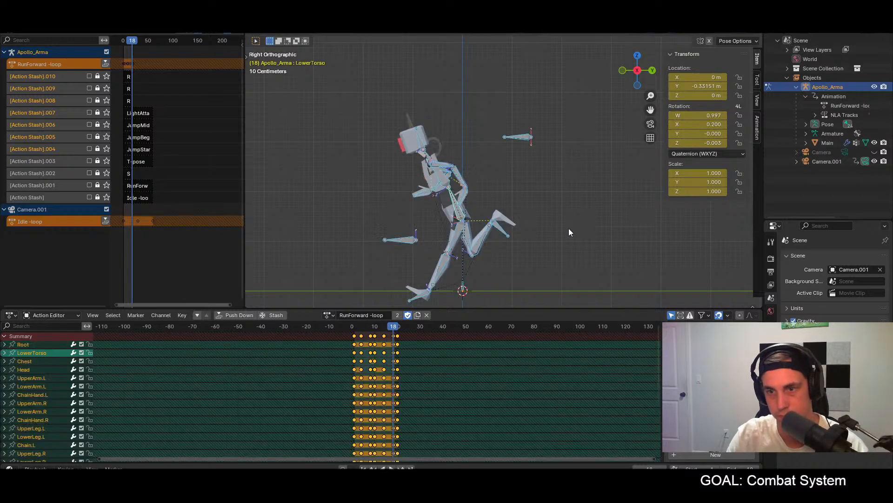
Step: Set the LowerTorso bone's X quaternion rotation to 0.2 at frame 20 and key all bones
left_click(397, 327)
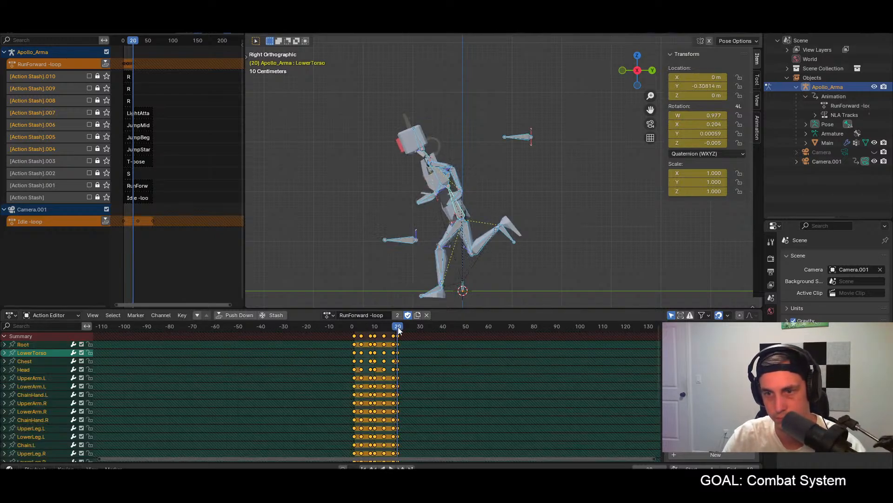
left_click(459, 207)
double_click(698, 125)
type(".2")
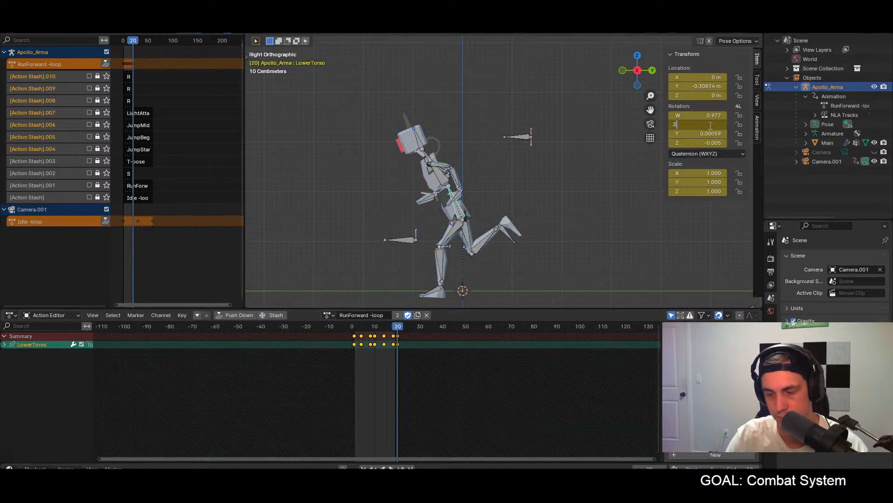
key("Return")
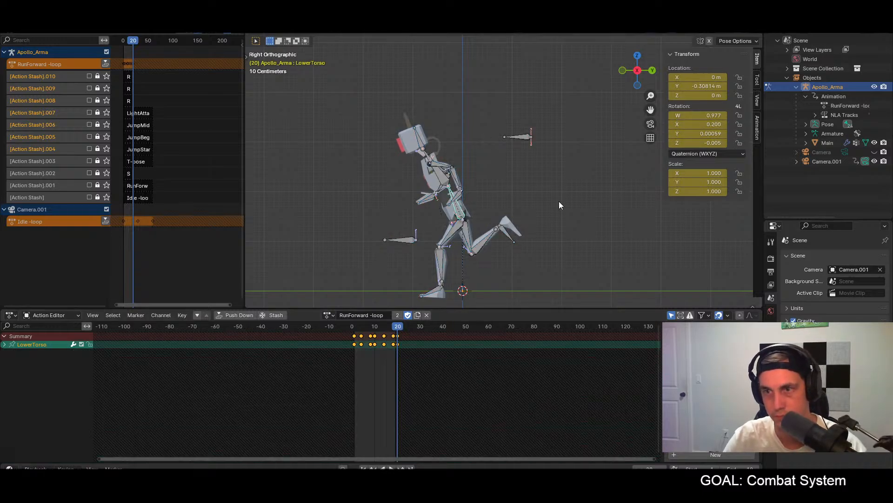
key("a")
Step: Play the run loop to check the forward torso lean, ending in the right view
key("space")
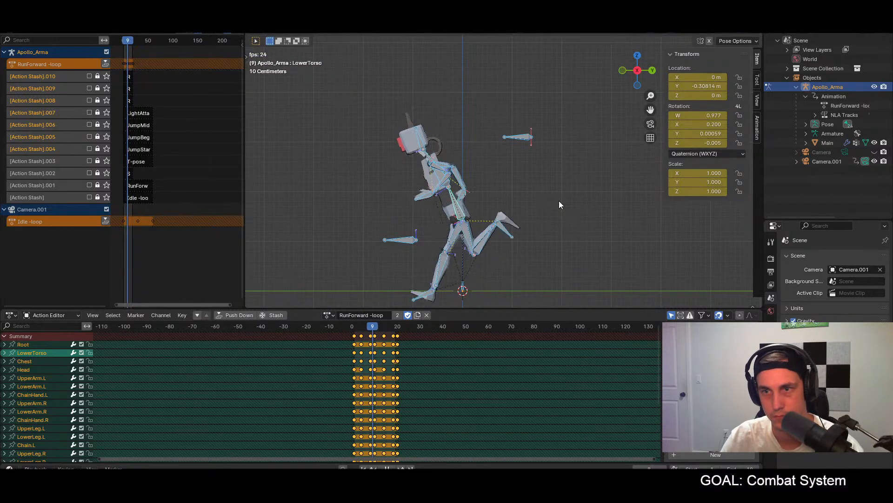
middle_click_drag(580, 214, 594, 226)
key("space")
key("KP_3")
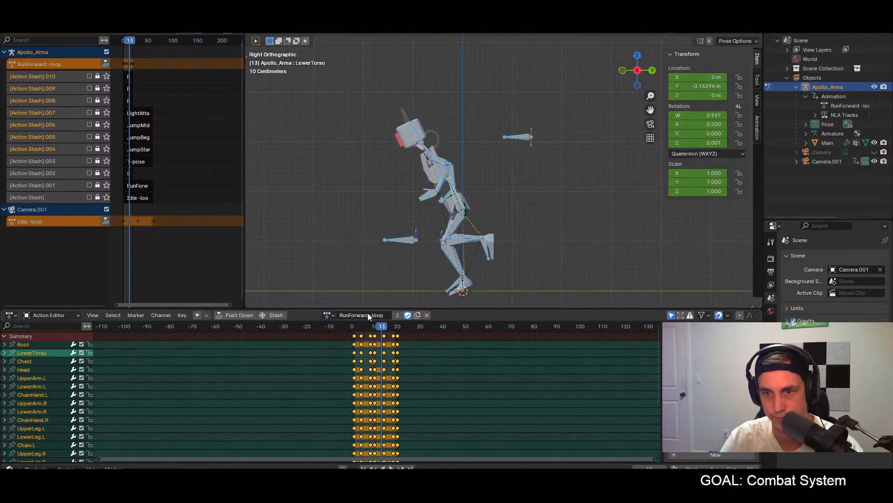
Step: Rotate the Hand.L bone at frame 1 to a quaternion of about W 0.730, X -0.670, Y 0.031, Z 0.131, and select all bones
left_click(355, 327)
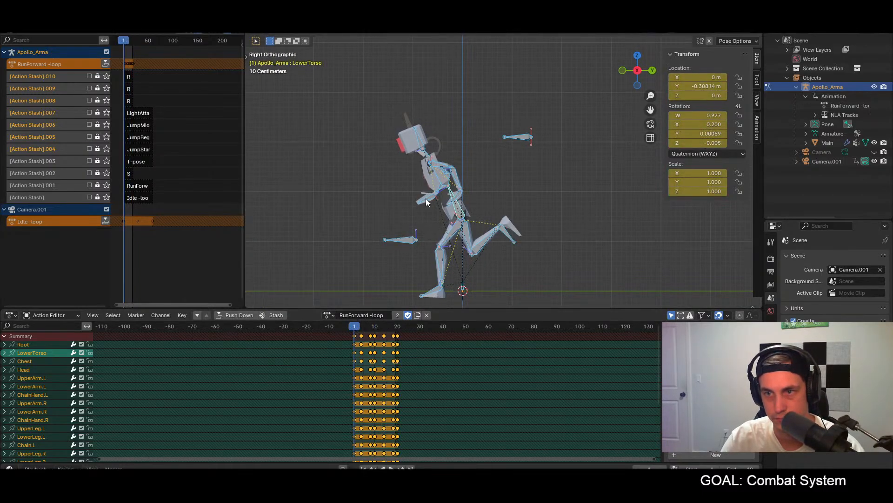
left_click(425, 201)
middle_click_drag(437, 219, 555, 223)
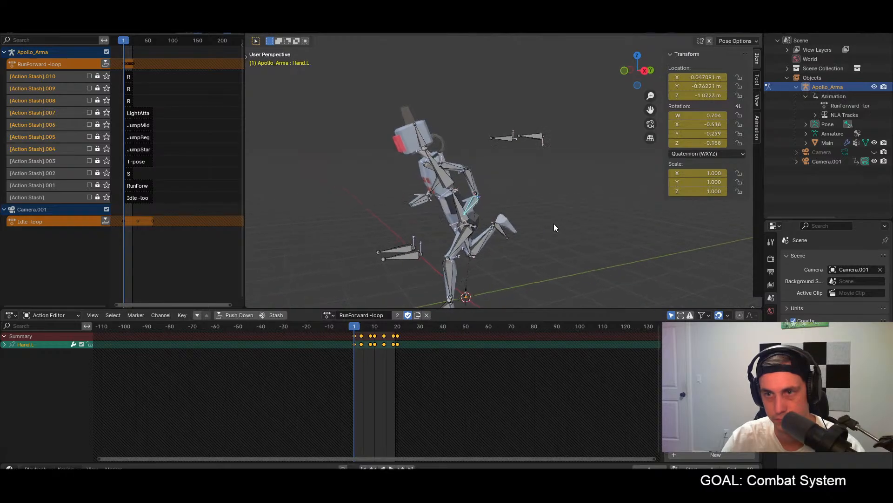
key("KP_3")
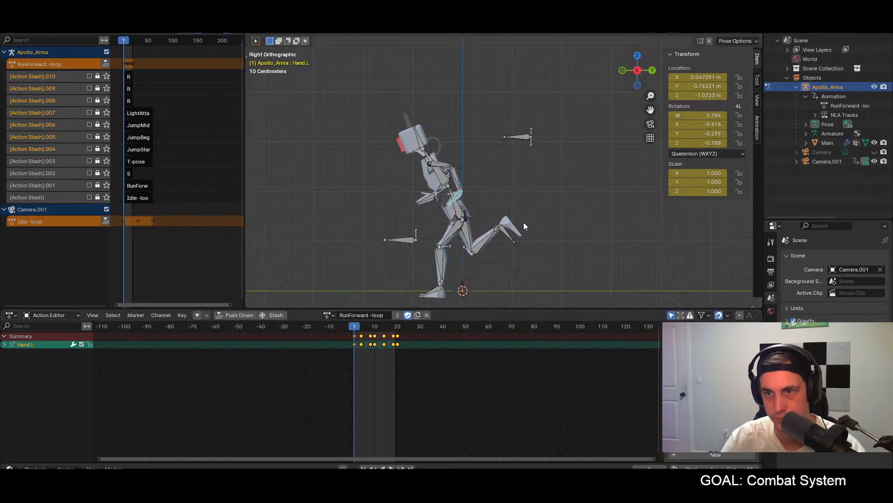
key("r")
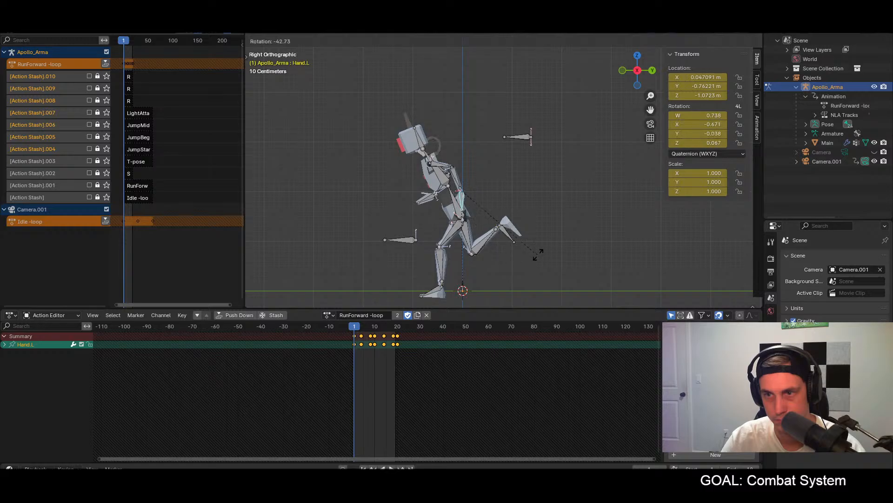
left_click(560, 246)
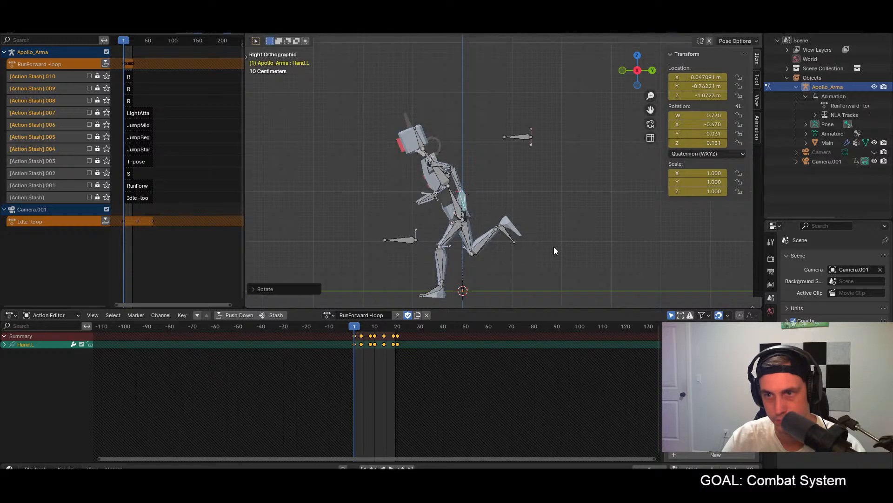
key("a")
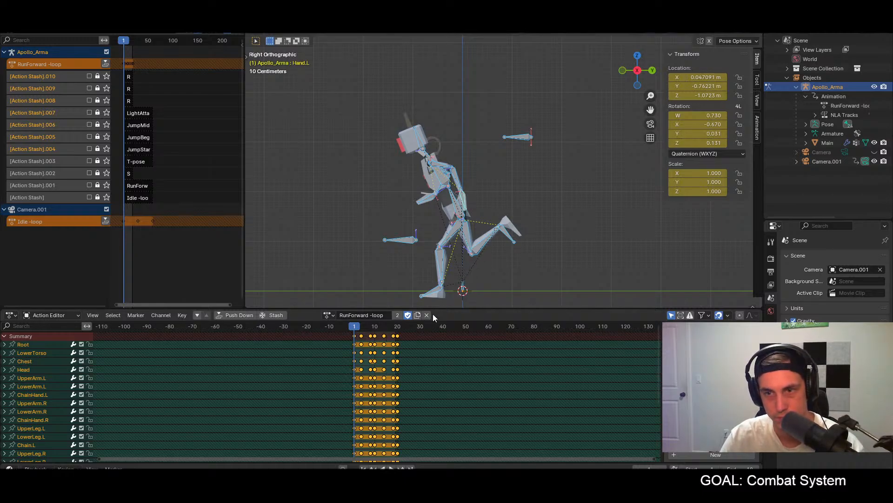
Step: Paste the copied pose mirrored onto all bones at frame 10 and key it
left_click(375, 327)
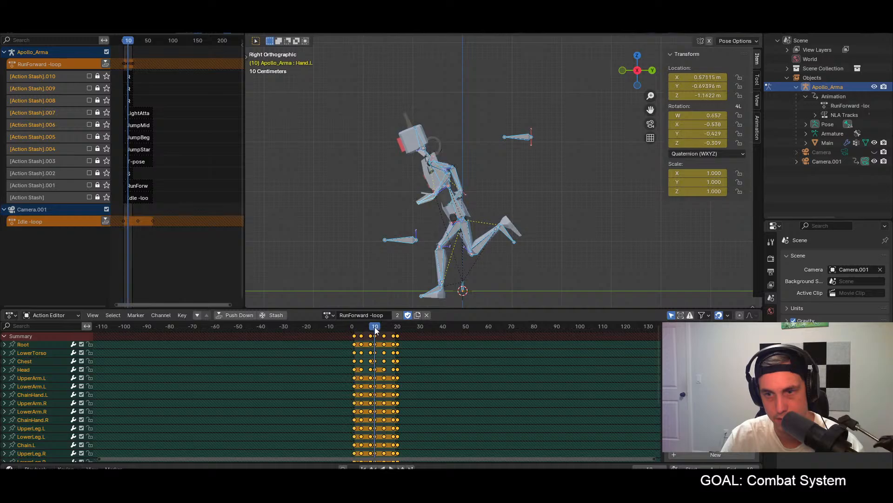
key("ctrl+shift+v")
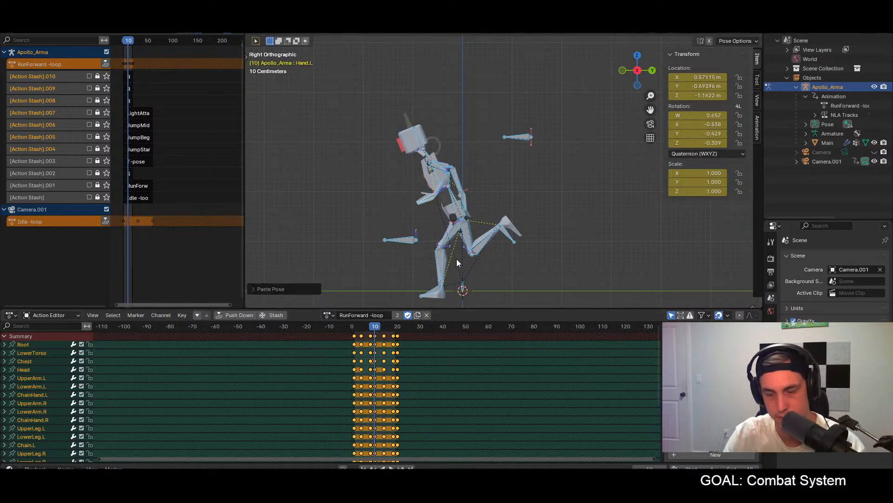
key("i")
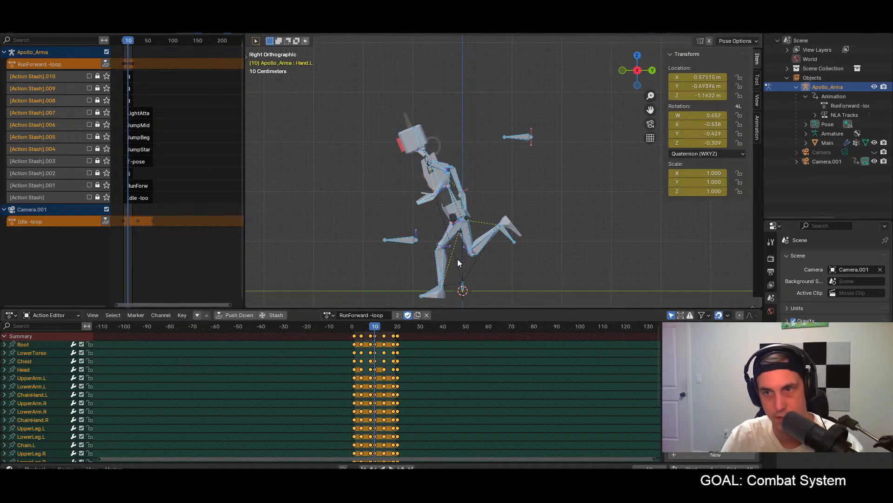
Step: Rotate the Hand.L bone at frame 4 to a quaternion of about W 0.658, X -0.597, Y -0.072, Z 0.016, and select all bones
left_click(362, 327)
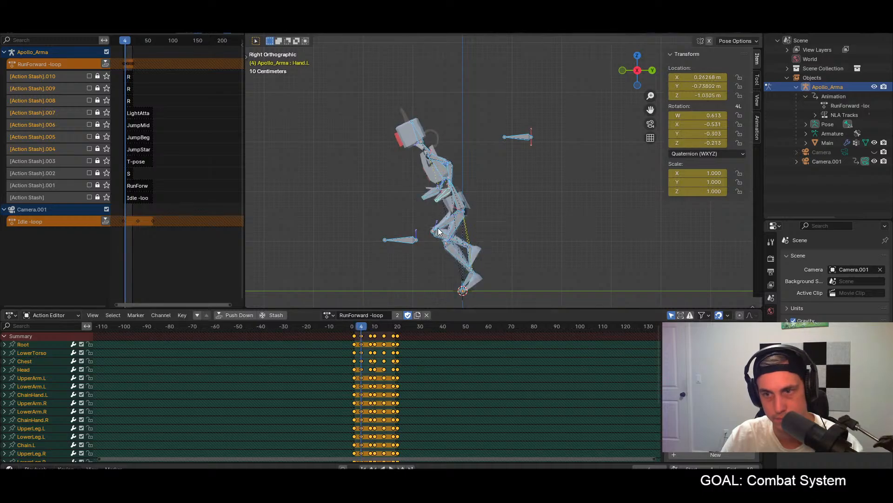
key("space")
key("space")
left_click_drag(356, 326, 361, 327)
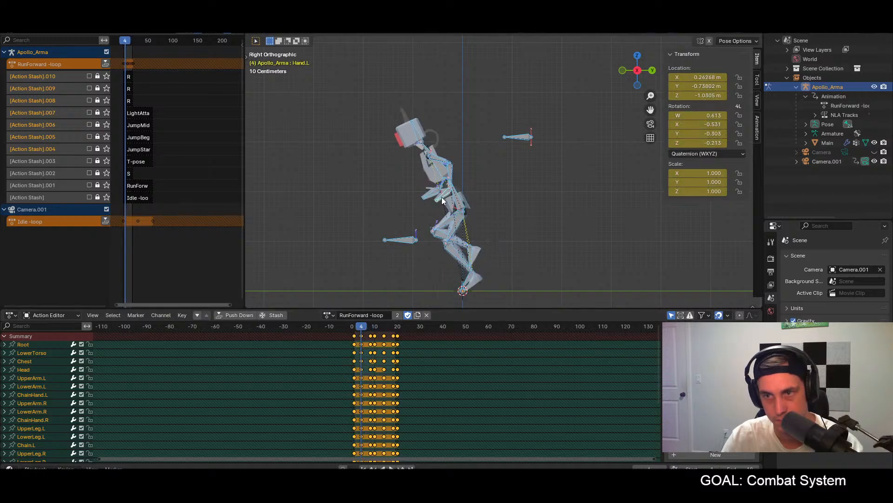
left_click(442, 198)
key("r")
left_click(451, 204)
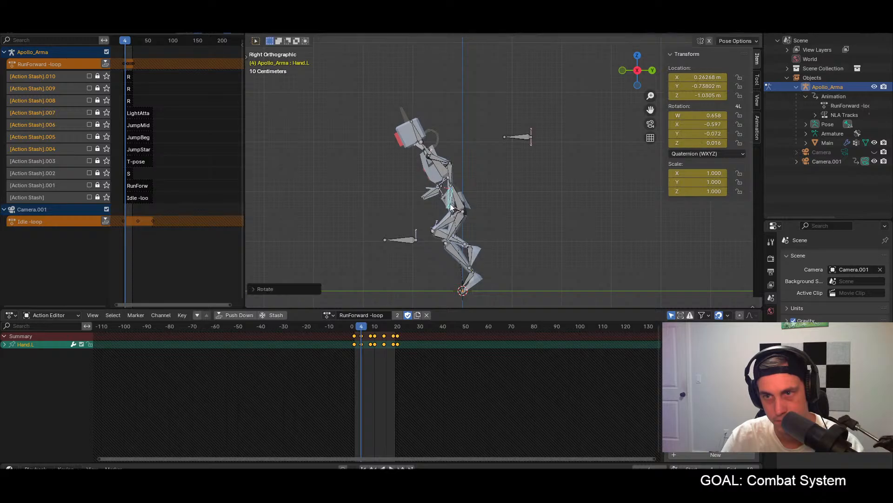
key("a")
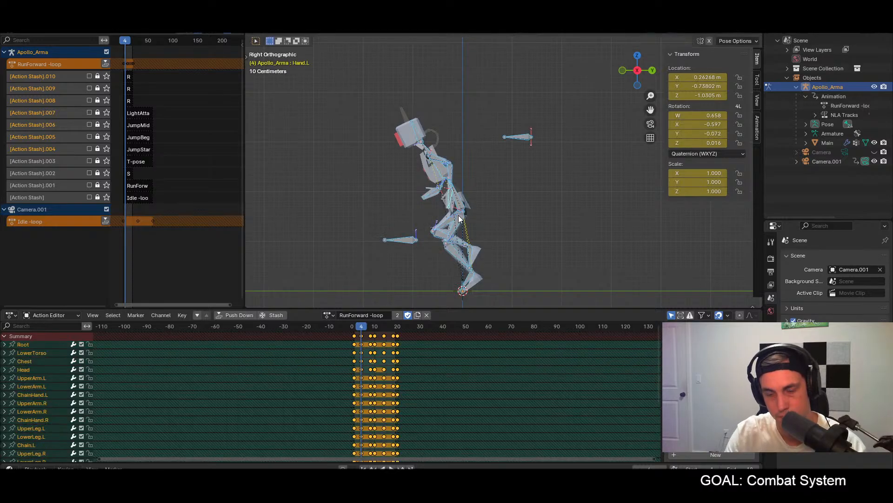
Step: Rotate the Hand.R bone at frame 4 to a quaternion of about W 0.672, X -0.595, Y 0.214, Z 0.119, and select all bones
left_click(425, 198)
key("r")
left_click(436, 205)
key("a")
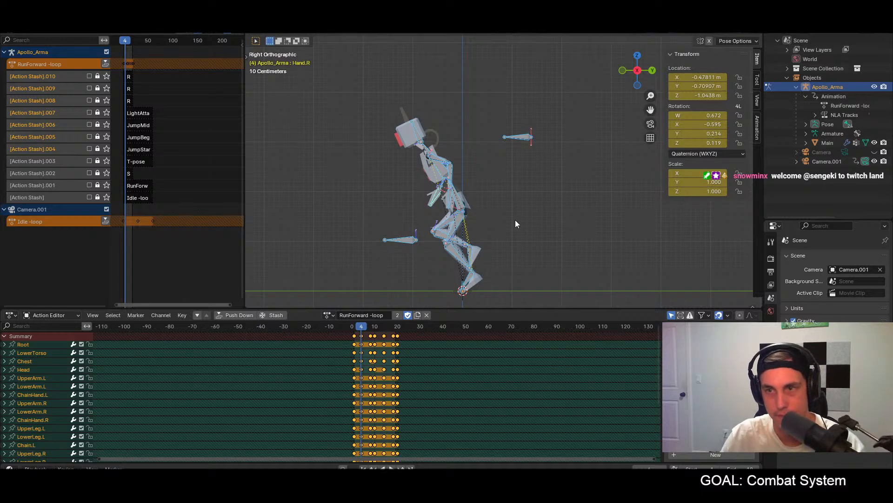
Step: Paste the copied frame 4 pose mirrored onto all bones at frame 14 and key it
left_click(383, 328)
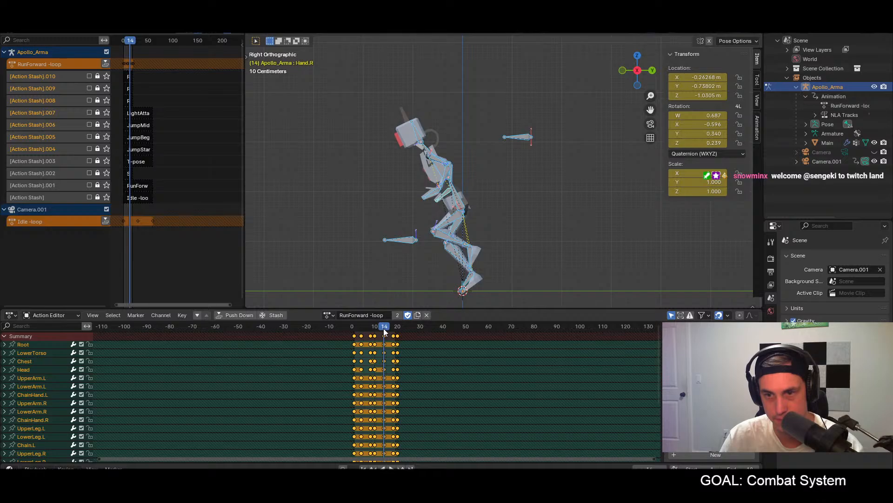
scroll(386, 343, "left", 5, "ctrl")
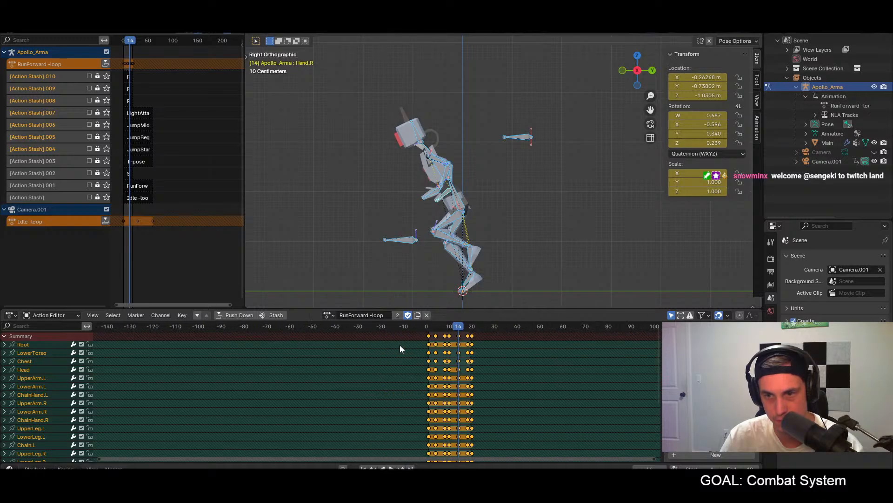
scroll(432, 344, "right", 3, "ctrl")
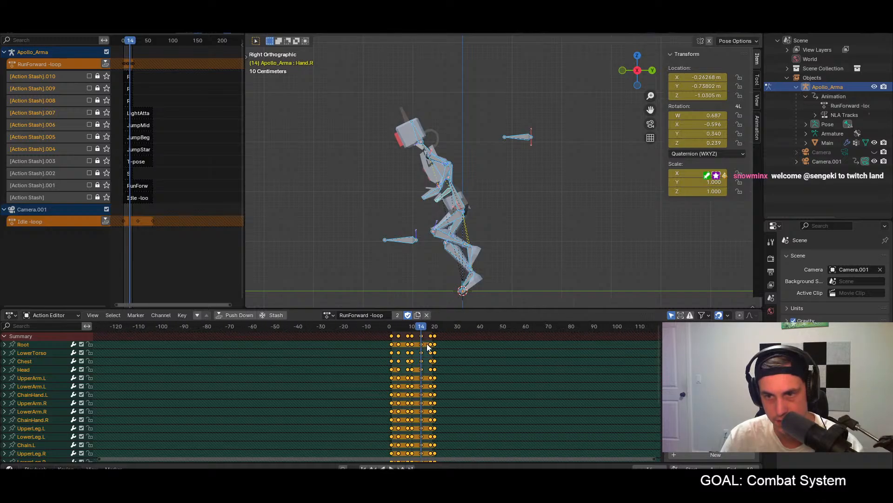
mouse_move(417, 332)
left_mouse_down()
mouse_move(399, 329)
mouse_move(421, 326)
left_mouse_up()
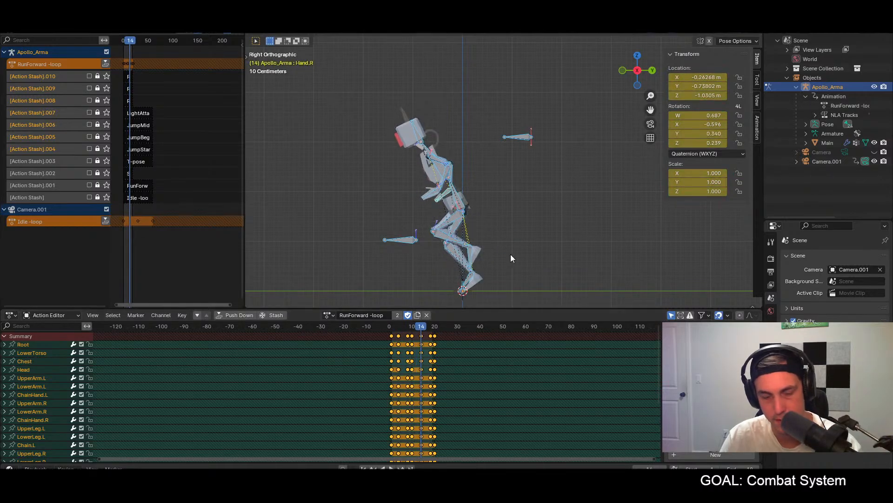
key("ctrl+v")
key("i")
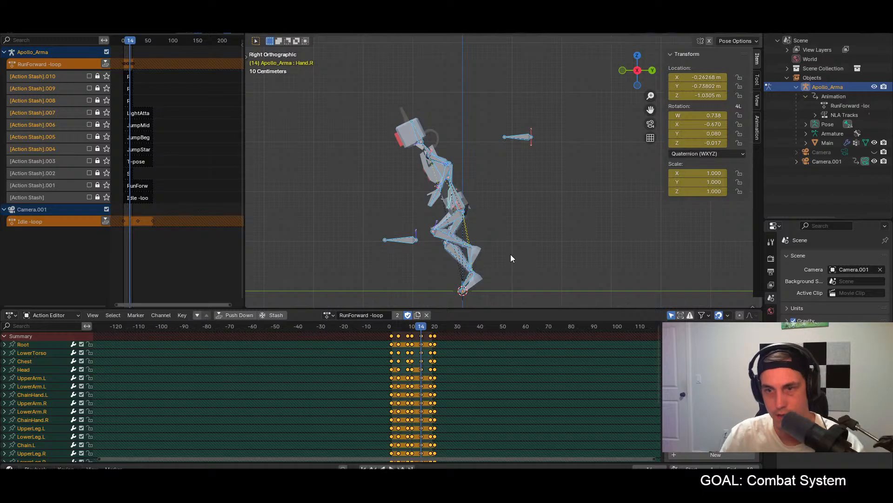
Step: Rotate the Hand.L bone at frame 8 to a quaternion of about W 0.689, X -0.626, Y -0.303, Z -0.204
left_click(406, 326)
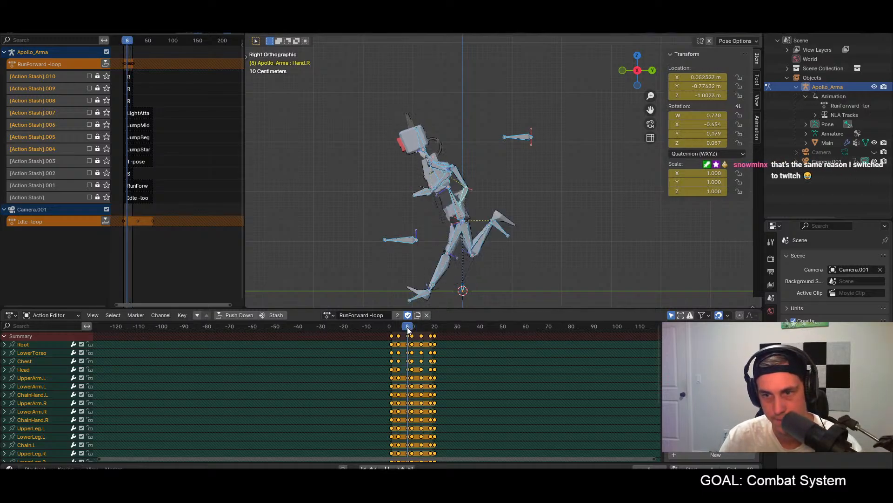
left_click(422, 192)
key("r")
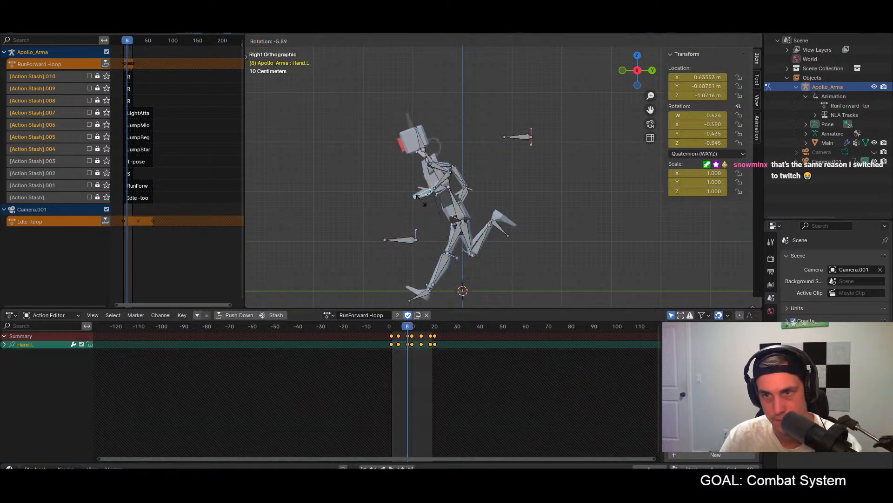
left_click(428, 208)
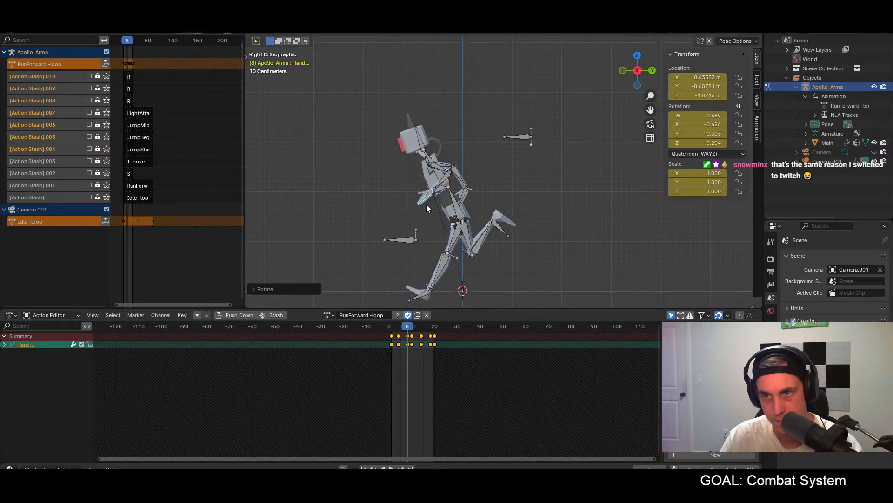
Step: Rotate the Hand.R bone at frame 8 to a quaternion of about W 0.720, X -0.674, Y -0.068, Z -0.150, and select all bones
left_click(467, 200)
key("r")
left_click(478, 205)
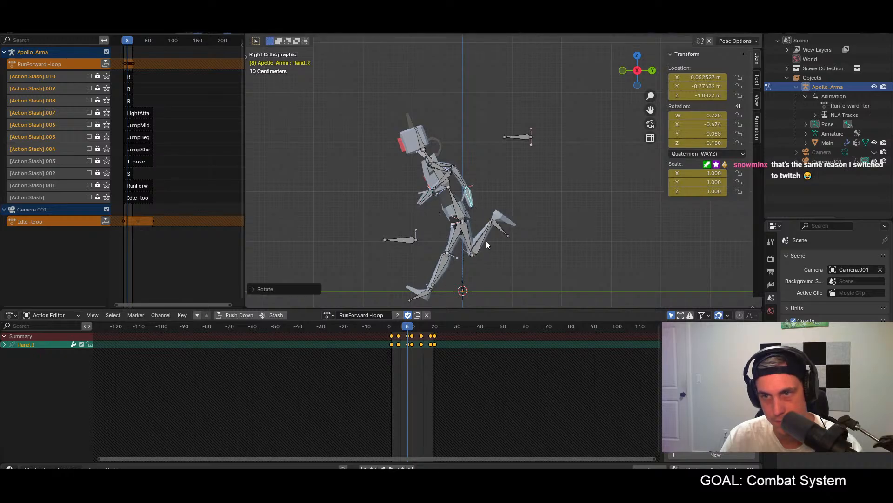
key("a")
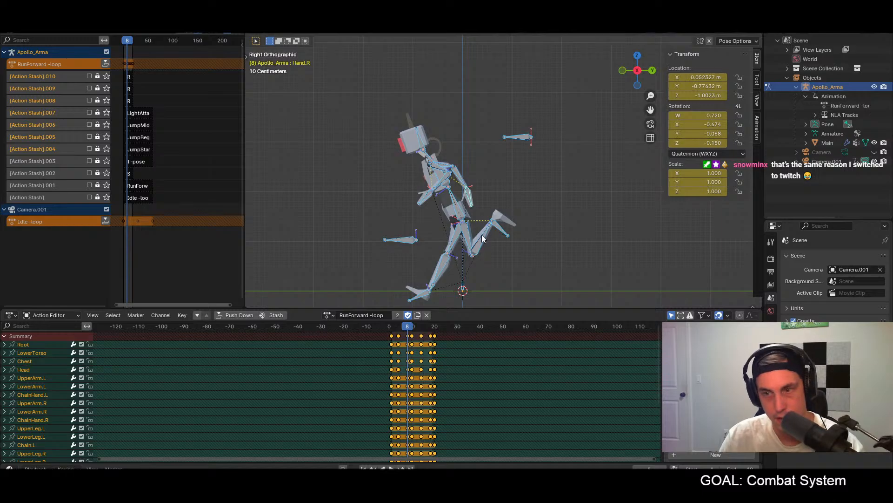
Step: Paste the copied frame 8 pose mirrored onto all bones at frame 18 and play the run loop, ending in the right view
left_click(431, 328)
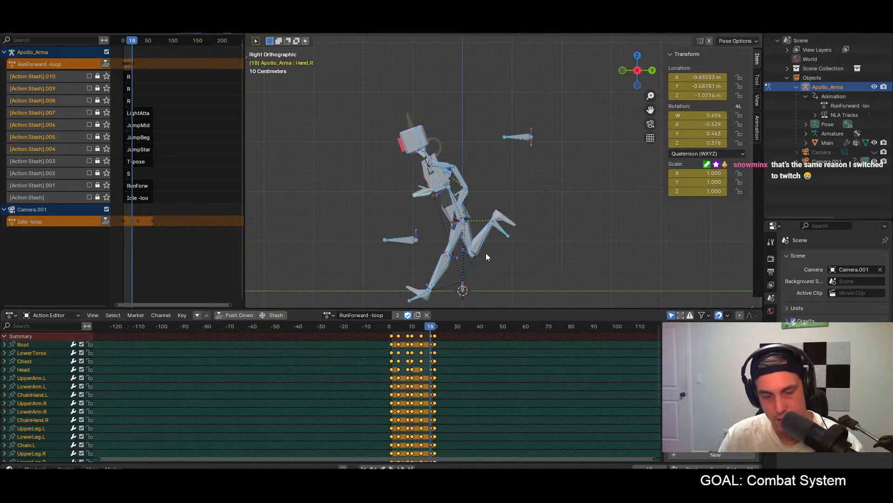
key("ctrl+v")
middle_click_drag(489, 250, 540, 250)
key("space")
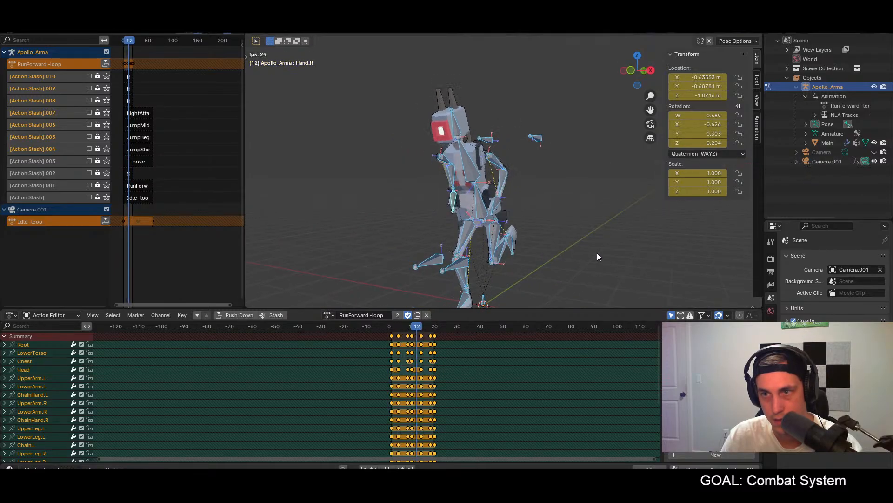
middle_click_drag(598, 252, 548, 246)
key("space")
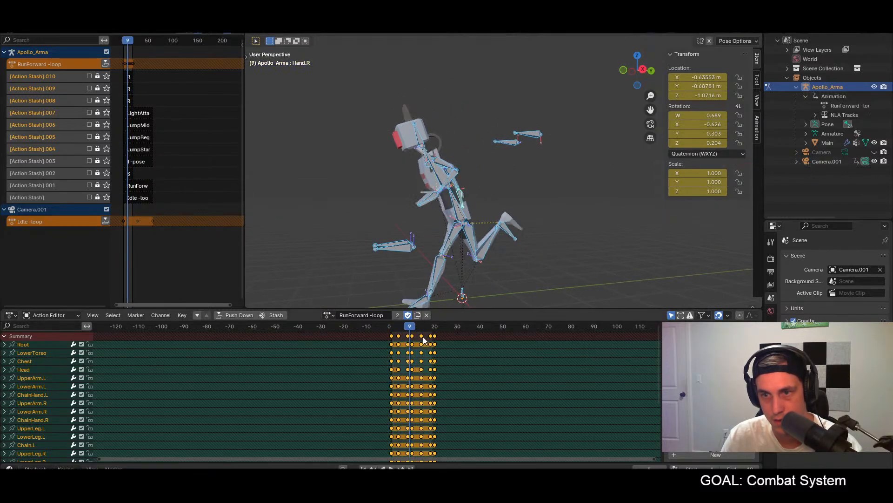
left_click(392, 327)
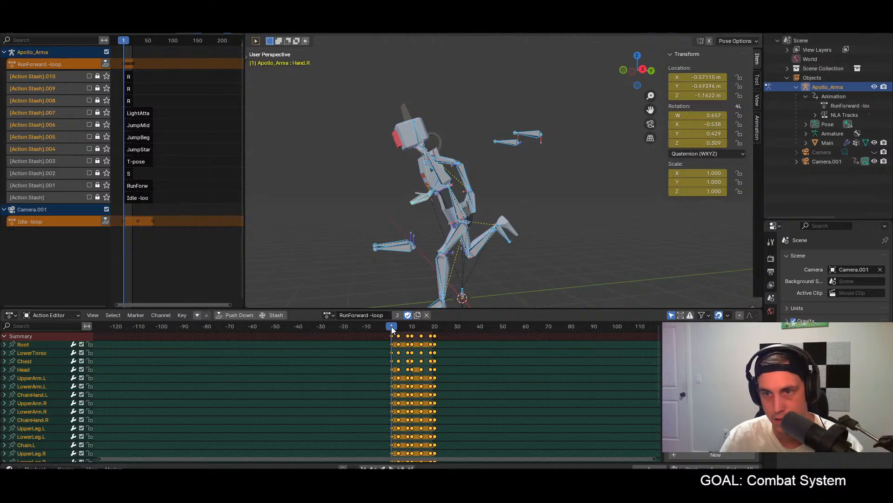
key("KP_3")
key("space")
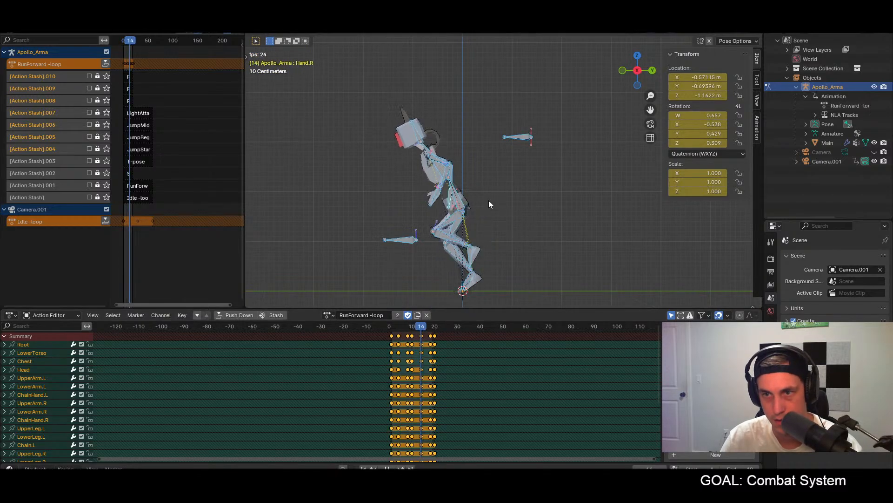
Step: Rotate the Hand.R bone at frame 1 to a quaternion of about W 0.740, X -0.633, Y 0.208, Z 0.095, and select all bones
left_click_drag(434, 327, 392, 325)
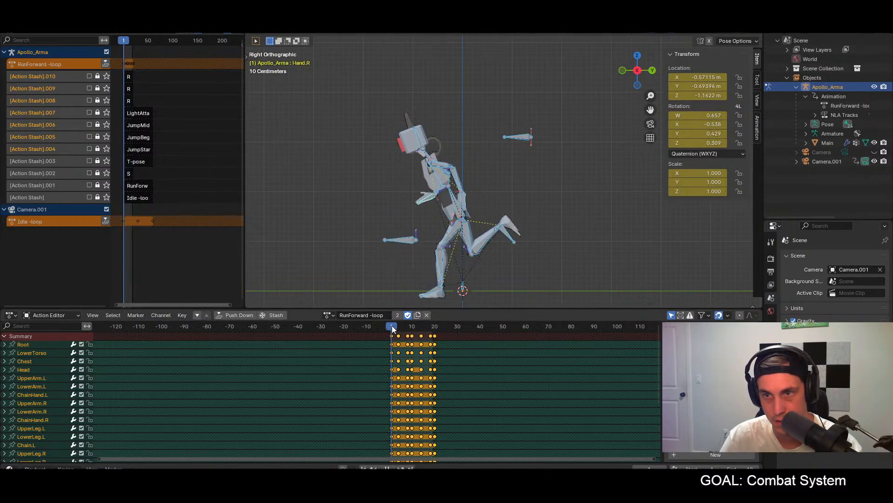
left_click(420, 208)
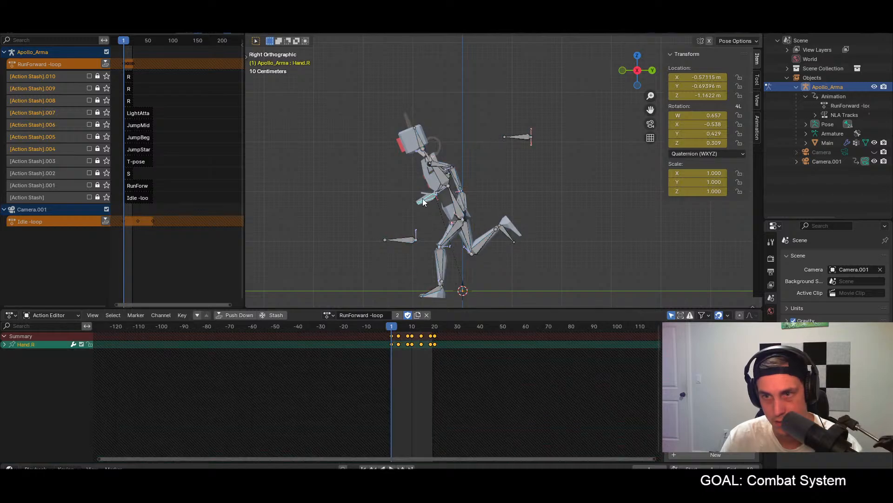
key("r")
left_click(431, 219)
key("a")
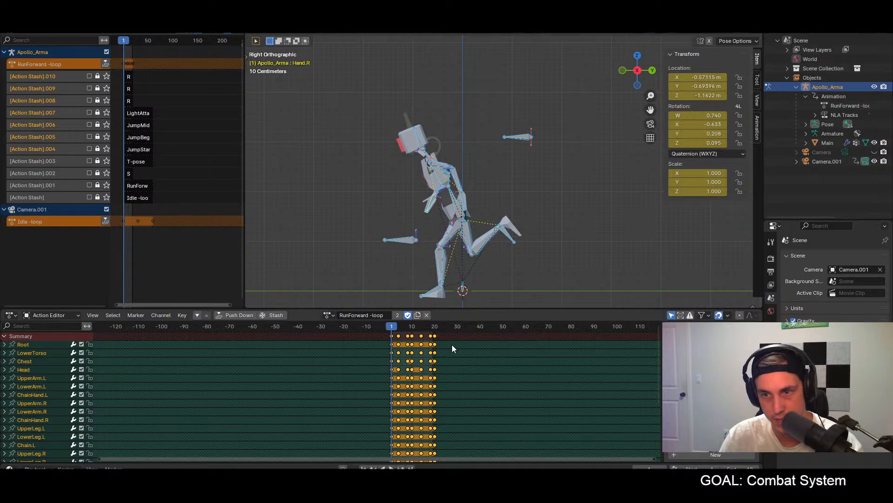
Step: Paste the copied frame 1 pose unmirrored onto all bones at frame 20 and key it
left_click(435, 326)
key("ctrl+v")
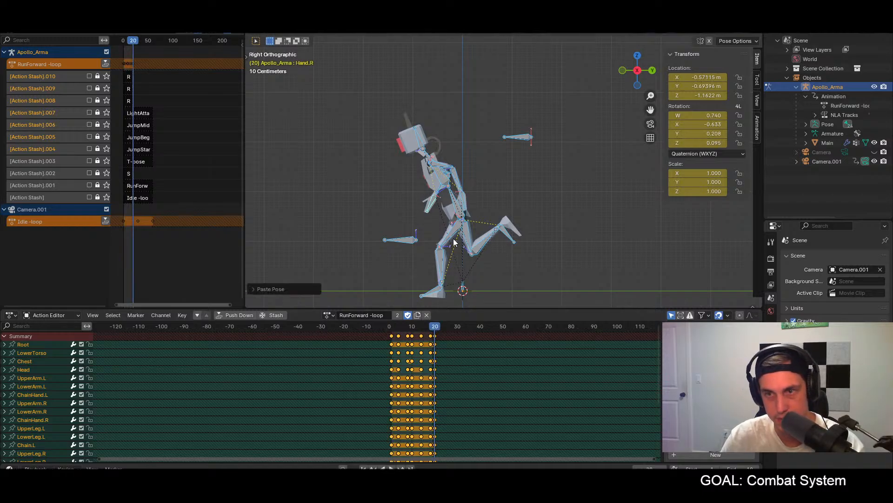
key("i")
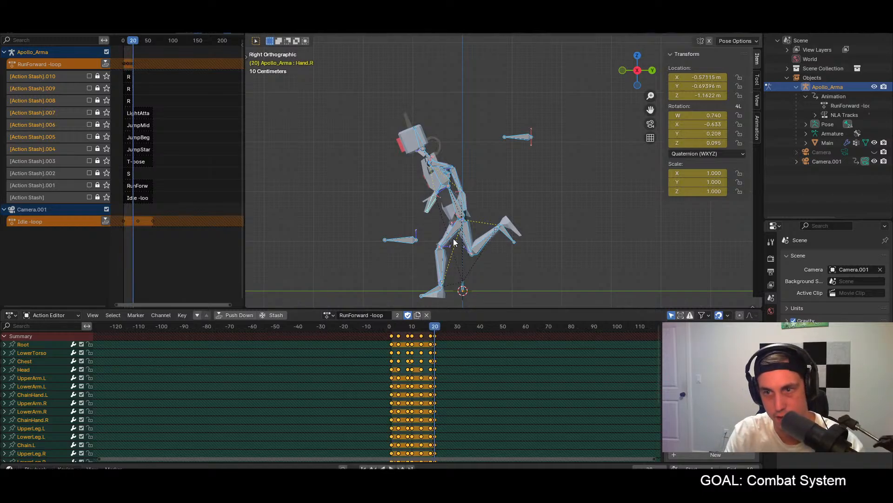
Step: Paste the copied frame 1 pose mirrored onto all bones at frame 10 and key it
left_click(411, 327)
key("ctrl+v")
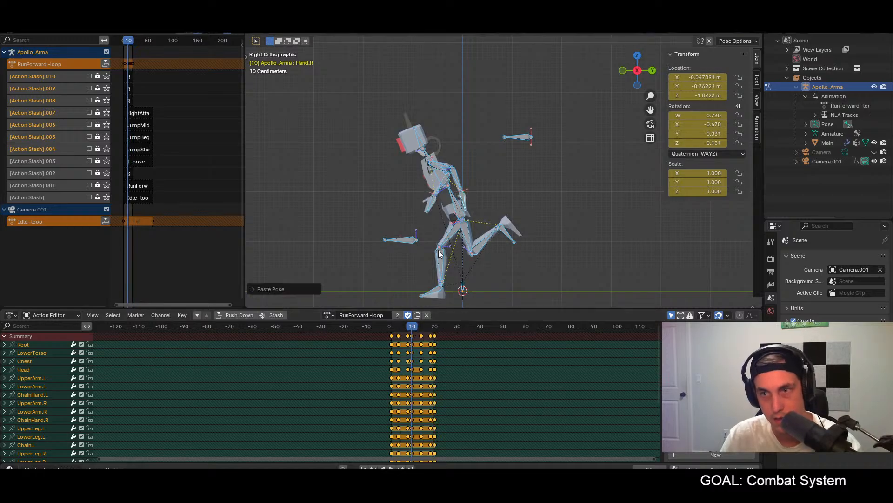
key("i")
Step: Play the run loop from several angles to check the hand poses, ending at frame 1 in the right view
key("space")
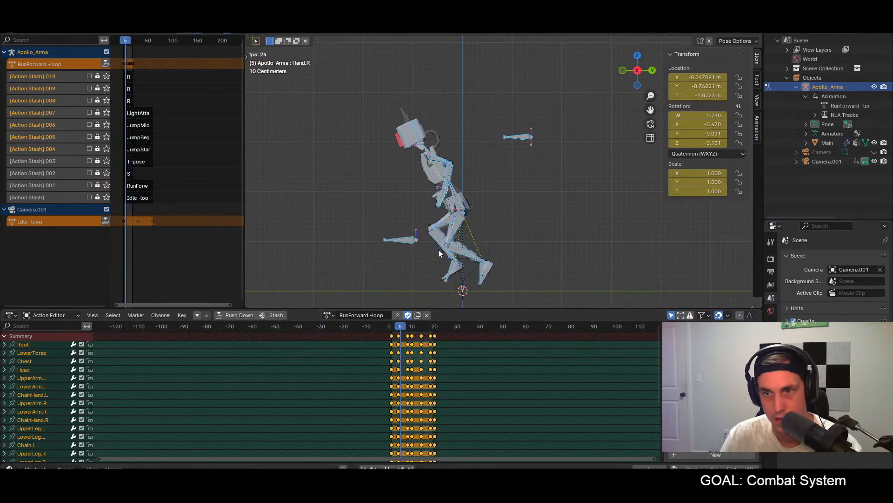
middle_click_drag(437, 237, 545, 229)
key("Escape")
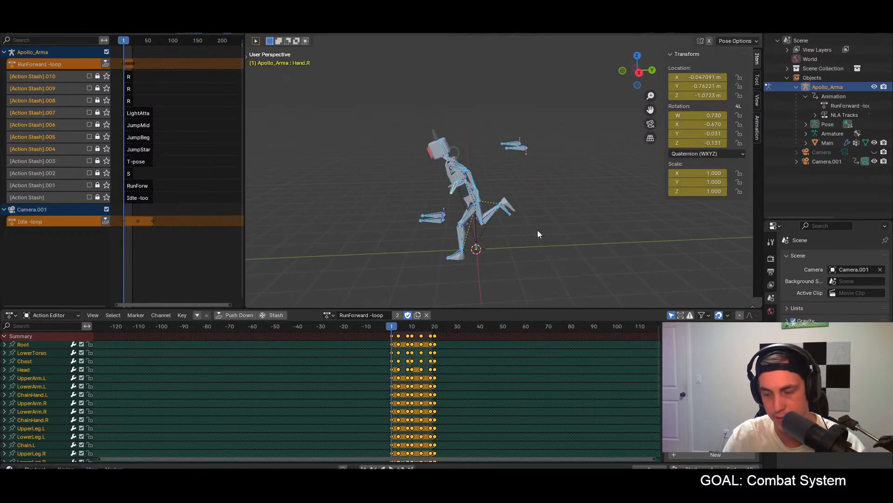
key("KP_1")
key("KP_3")
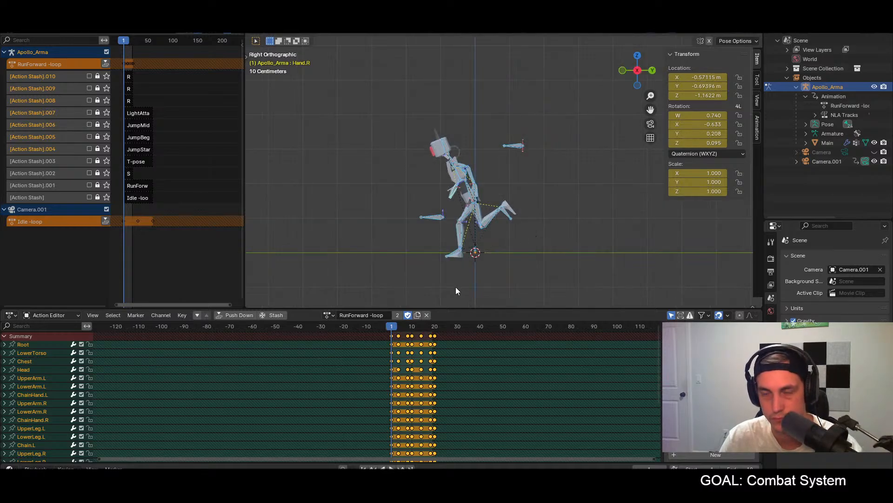
scroll(459, 269, "up", 5)
scroll(456, 268, "down", 2)
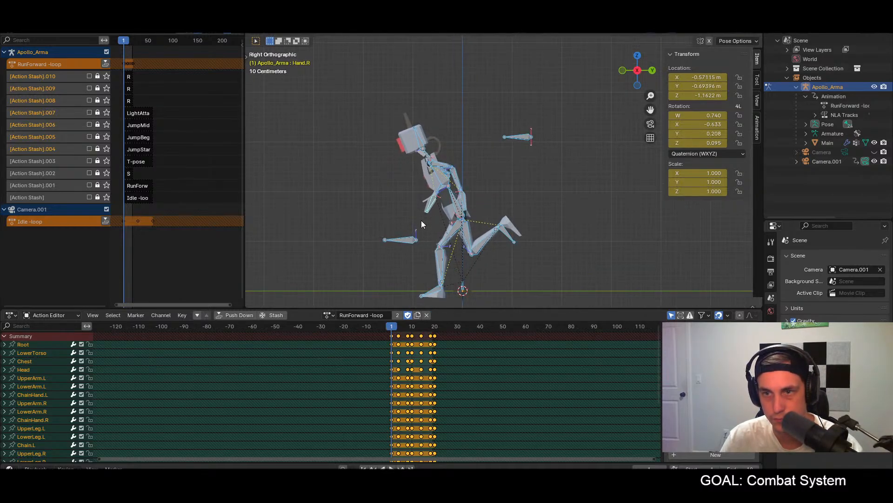
Step: Lower the Hand.L and Hand.R bones together along global Z at frame 1, to about -1.284 m Z location for Hand.R, and select all bones
left_click(464, 200)
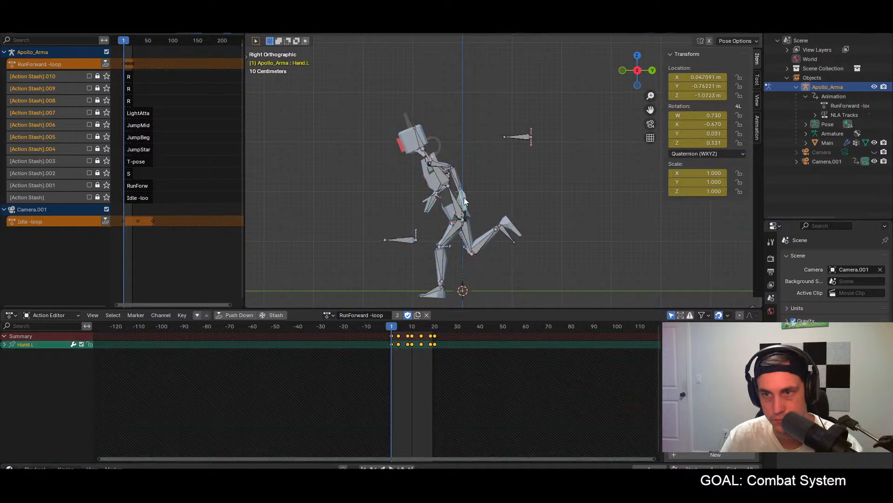
left_click(430, 211, "shift")
middle_click_drag(430, 210, 456, 223)
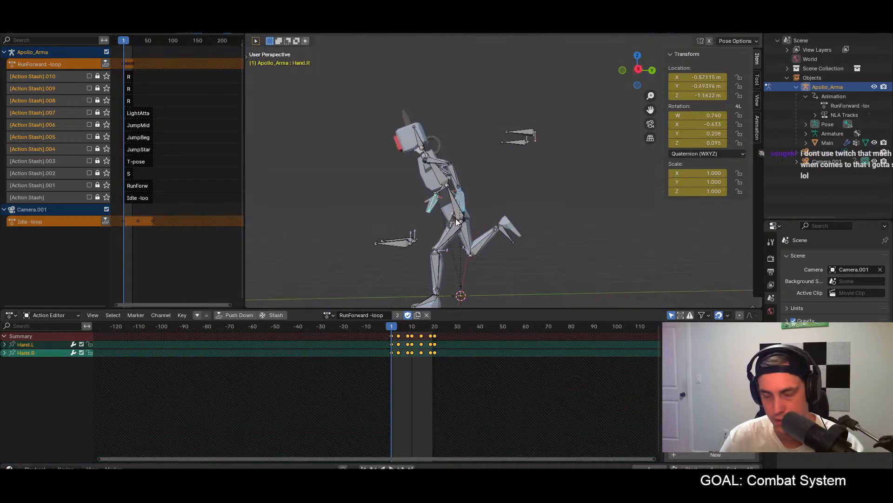
key("KP_3")
key("g")
key("z")
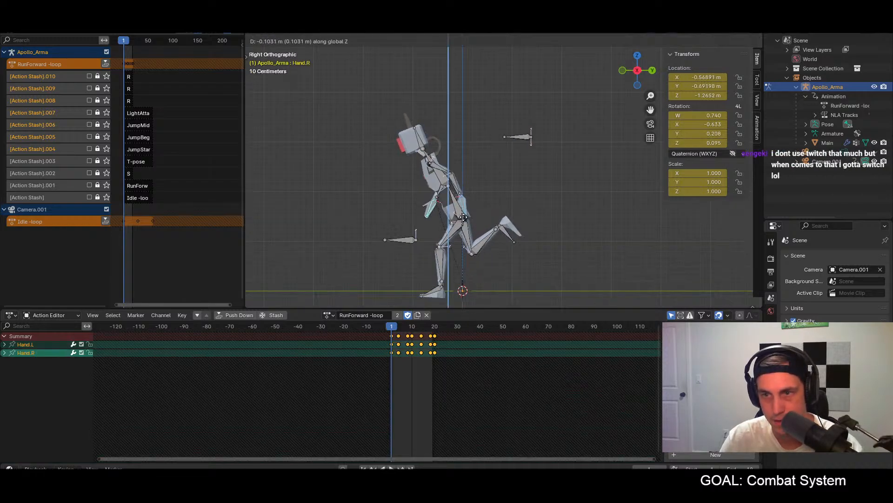
left_click(464, 218)
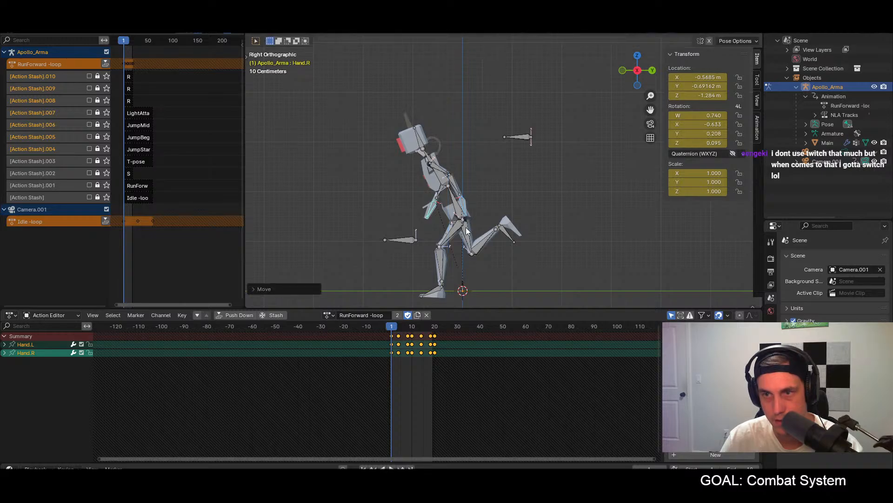
key("a")
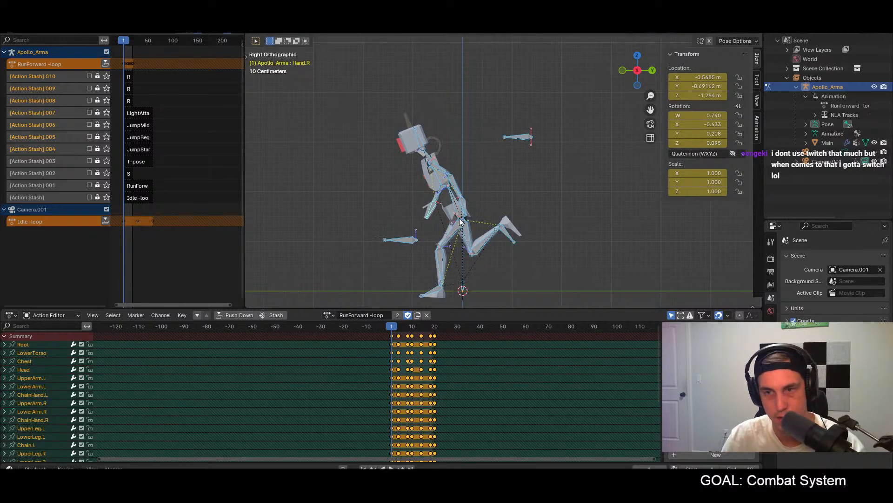
Step: Paste the copied frame 1 pose onto all bones, mirrored at frame 10 and unmirrored at frame 20, and key it
left_click(412, 329)
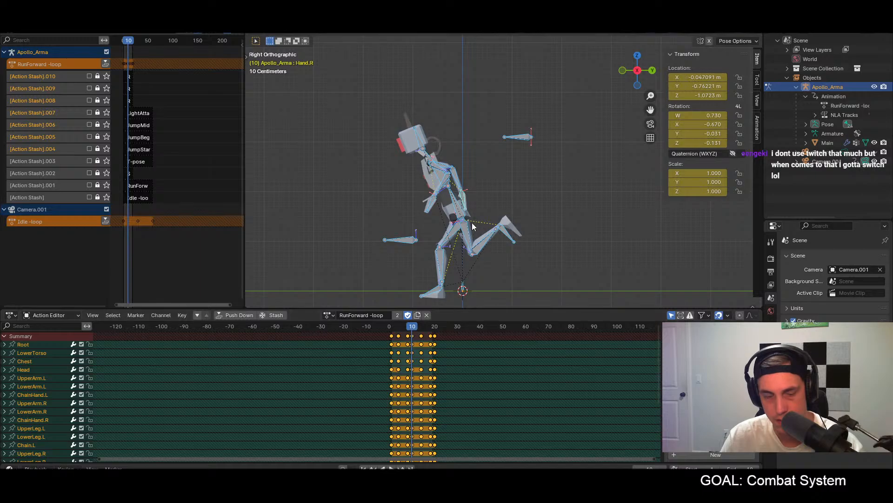
key("ctrl+v")
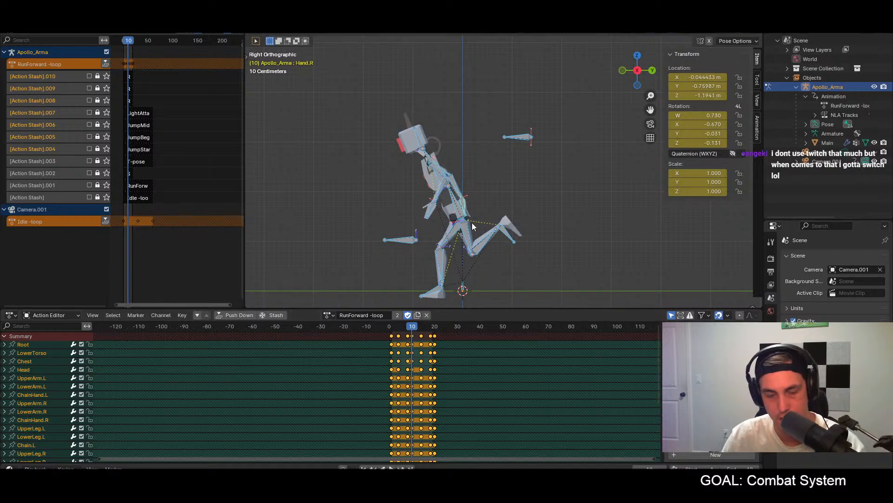
left_click(435, 327)
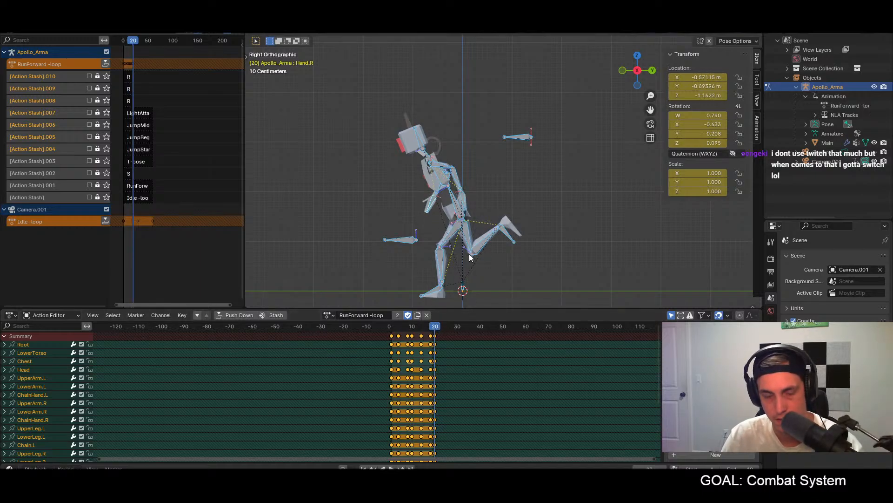
key("ctrl+v")
key("i")
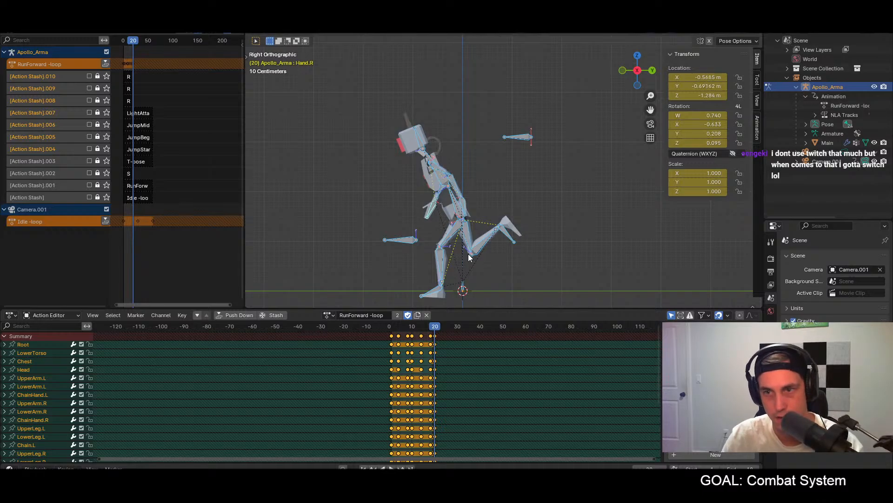
key("space")
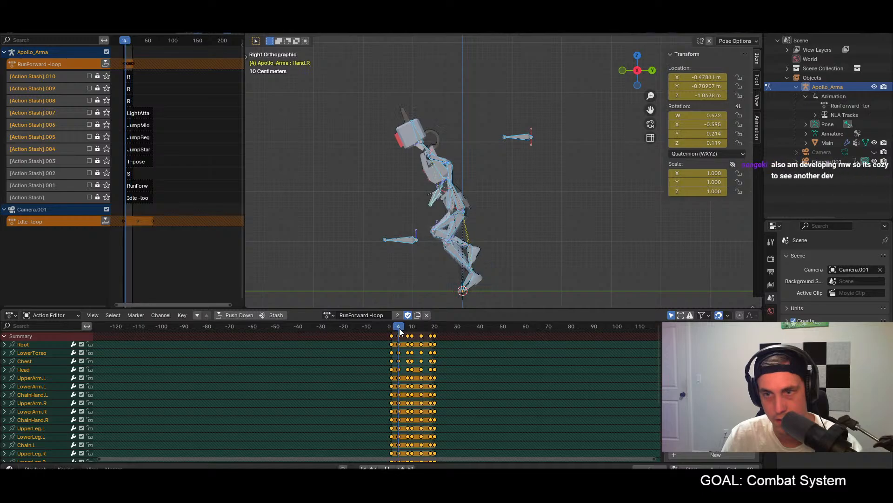
Step: Lower Hand.L and Hand.R together along global Z at frame 4, to about -1.175 m Z location for Hand.R, and select all bones
left_click(449, 195)
left_click(433, 201, "shift")
key("g")
key("z")
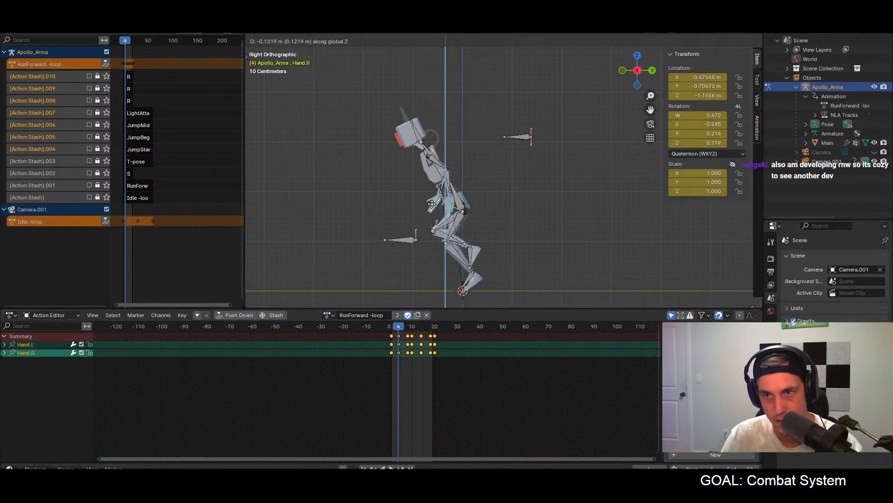
left_click(450, 247)
key("a")
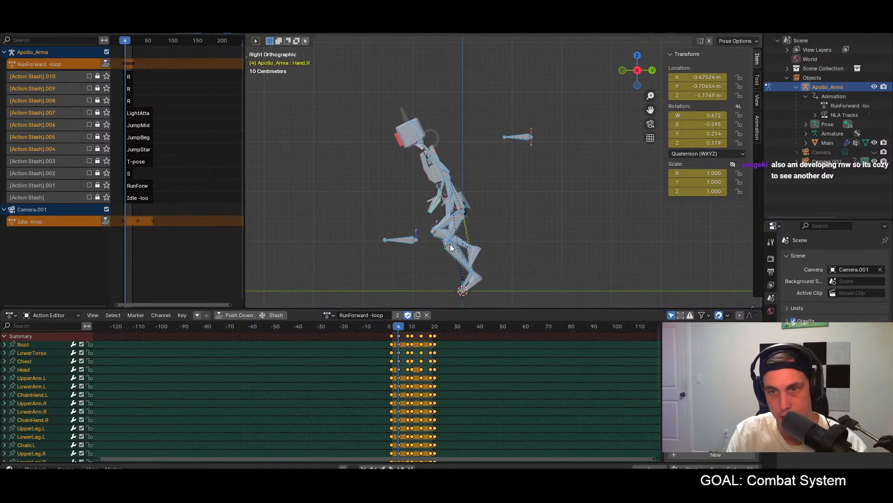
Step: Paste the copied frame 4 pose mirrored onto all bones at frame 14 and key it
left_click(421, 326)
key("ctrl+v")
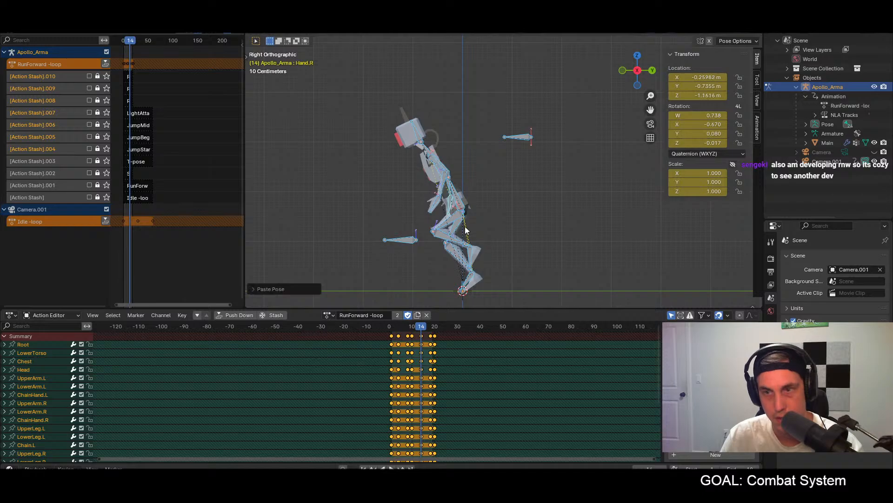
key("i")
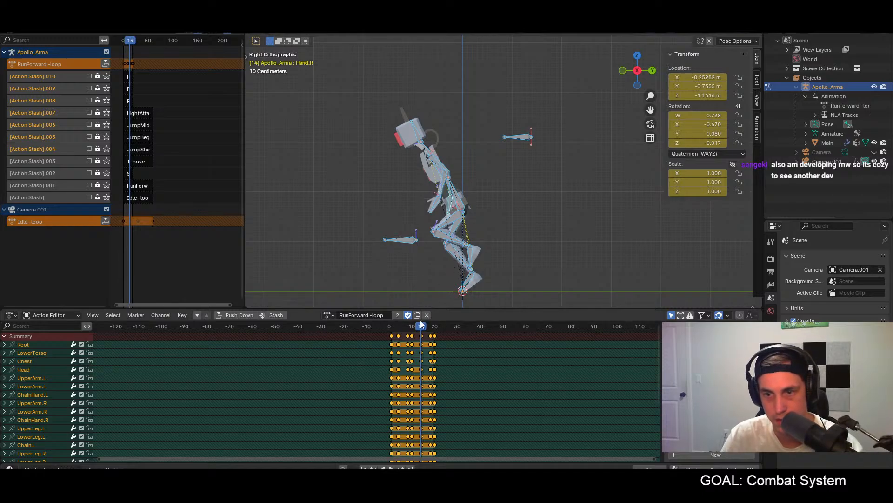
Step: Lower Hand.L and Hand.R together along global Z at frame 8, to about -1.134 m Z location for Hand.R, and select all bones
left_click(408, 326)
left_click(467, 204)
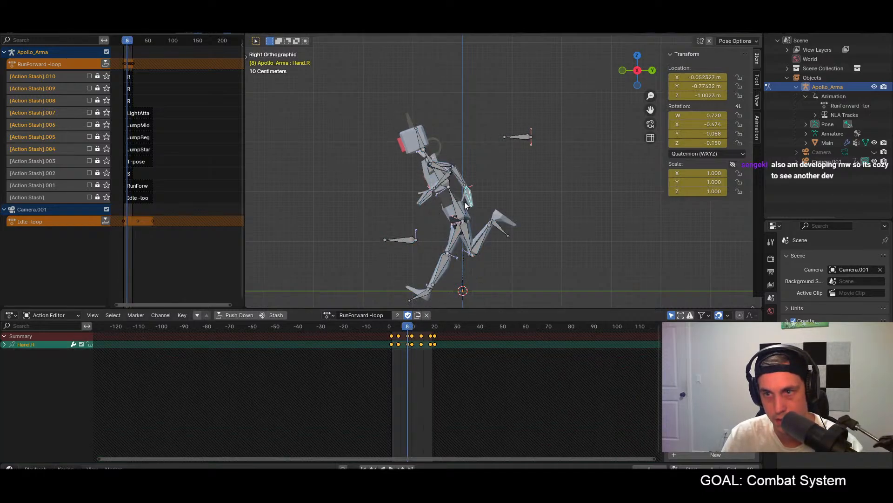
left_click(423, 202)
left_click(470, 200, "shift")
key("g")
key("z")
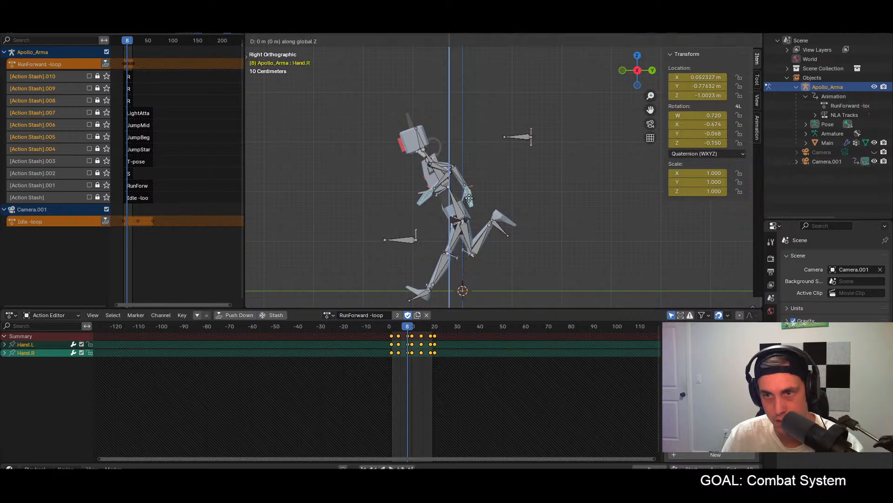
left_click(470, 208)
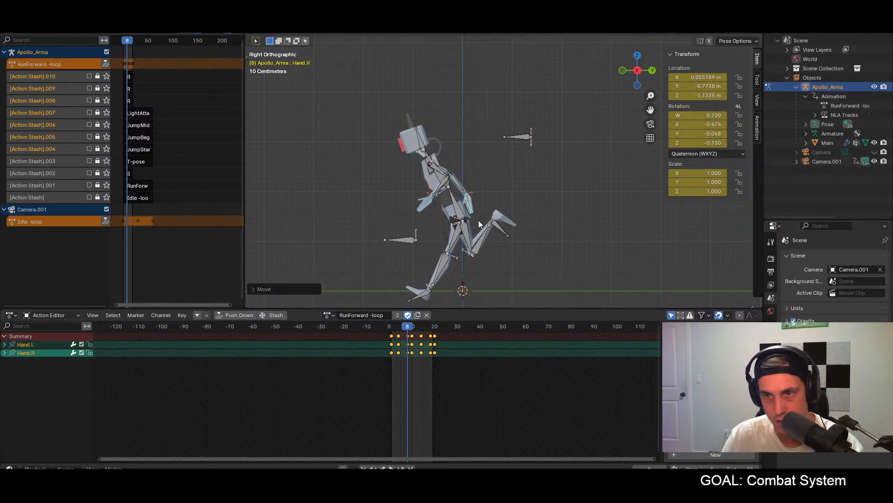
key("a")
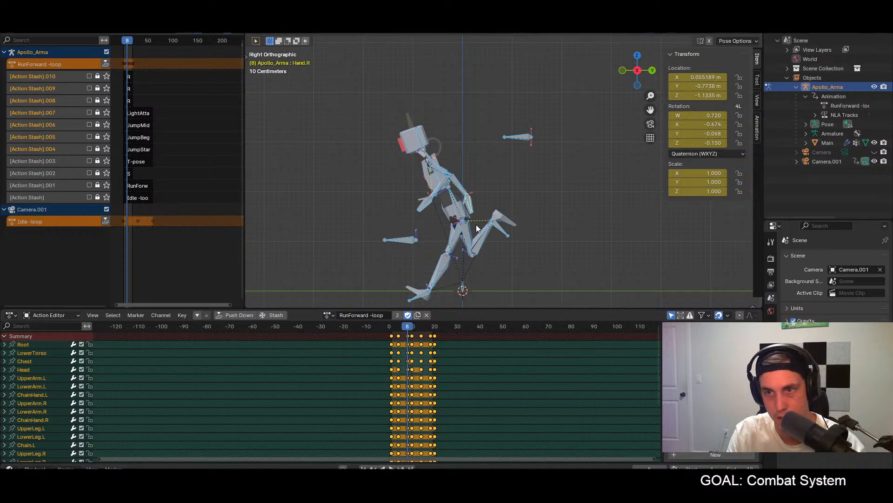
Step: Paste the copied frame 8 pose mirrored onto all bones at frame 18 and key it
left_click(430, 327)
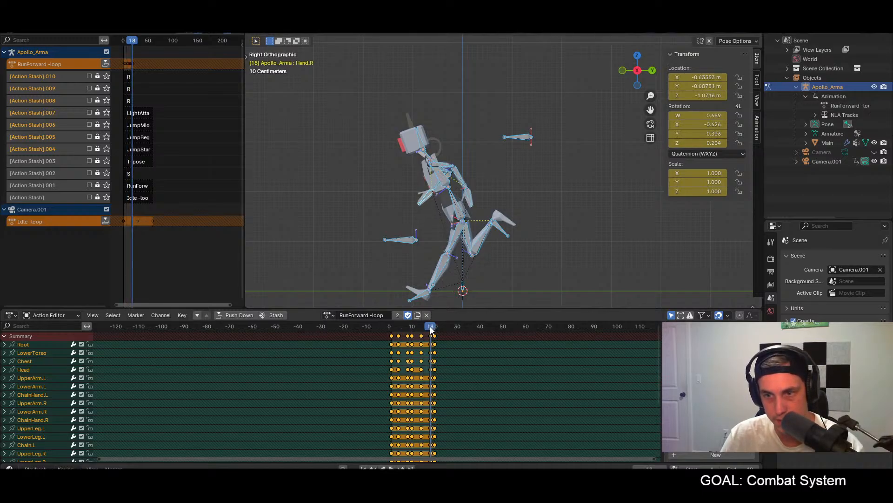
key("ctrl+shift+v")
key("i")
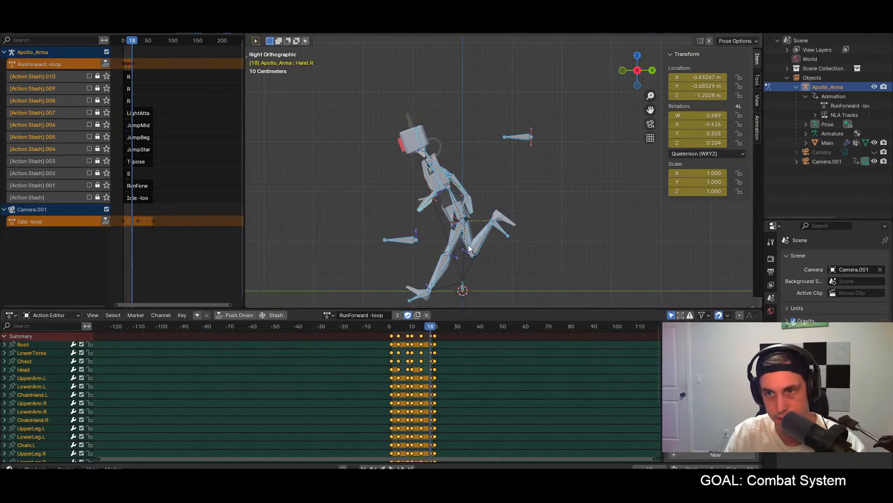
Step: Play the run loop from an orbited angle and the right view to check the lowered hands, ending at frame 10
key("space")
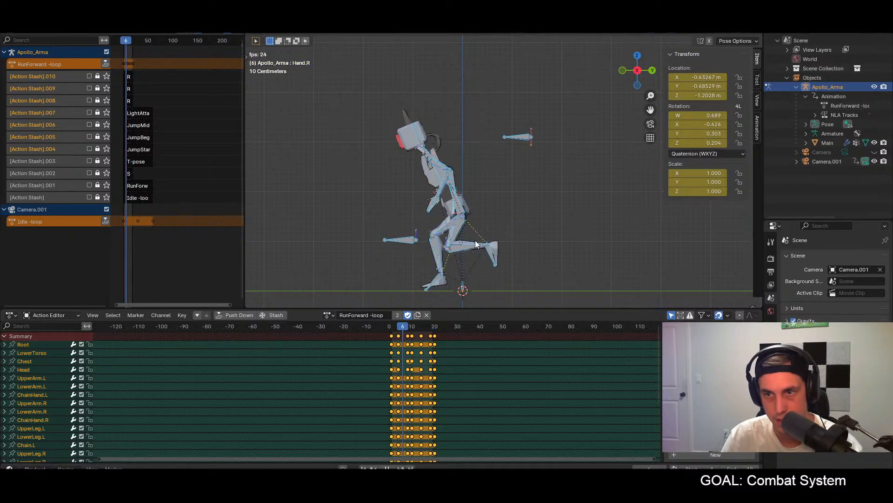
key("space")
left_click(413, 327)
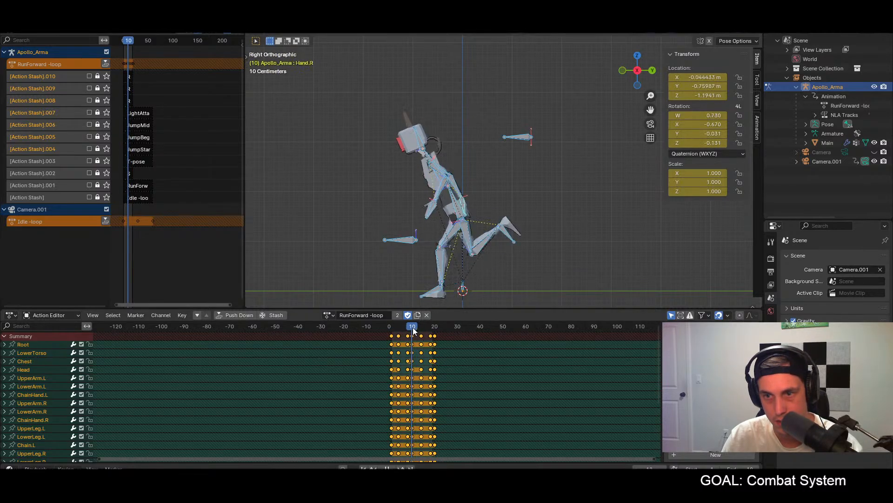
key("space")
middle_click_drag(414, 287, 456, 260)
key("space")
key("KP_3")
key("space")
key("space")
mouse_move(408, 325)
left_mouse_down()
mouse_move(398, 325)
mouse_move(412, 327)
left_mouse_up()
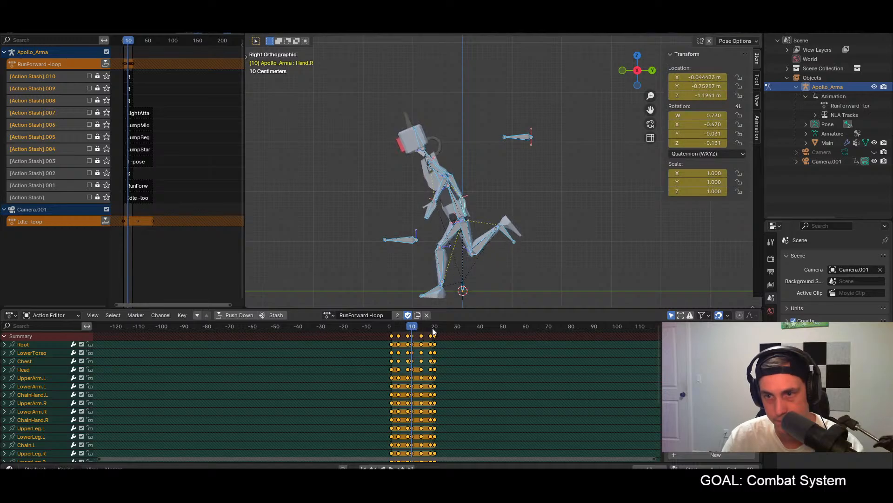
Step: Copy the Hand.L and Hand.R pose from frame 18, paste it unmirrored at frame 1 and key it
left_click(431, 327)
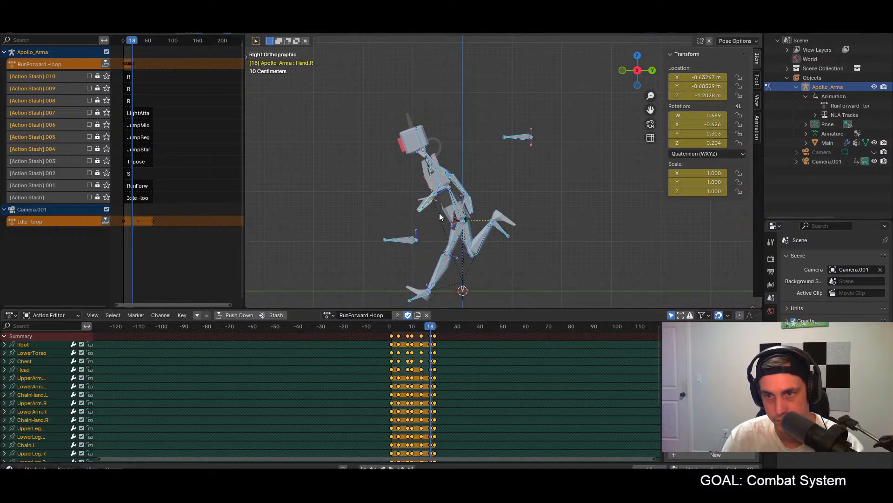
left_click(470, 204)
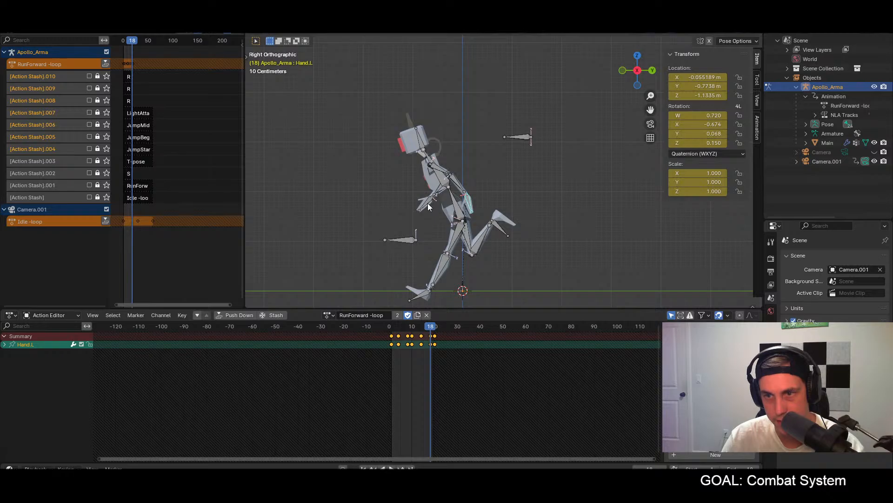
left_click(429, 207, "shift")
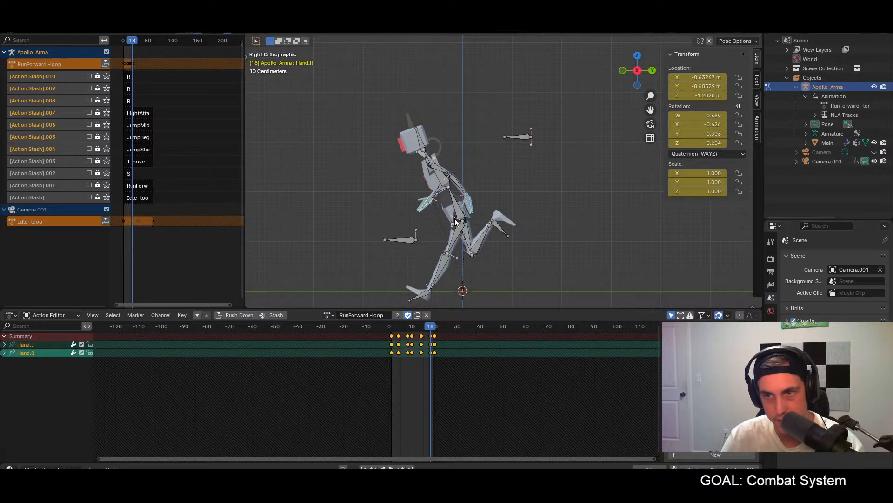
left_click(391, 326)
key("ctrl+v")
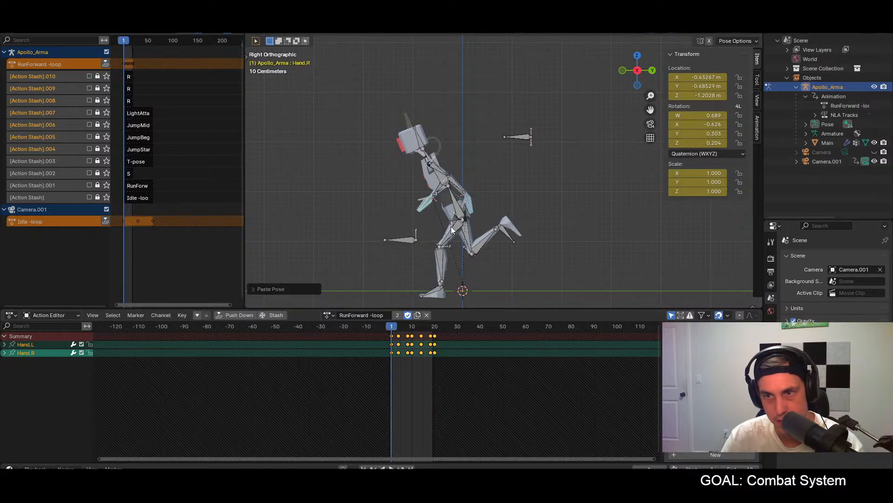
key("i")
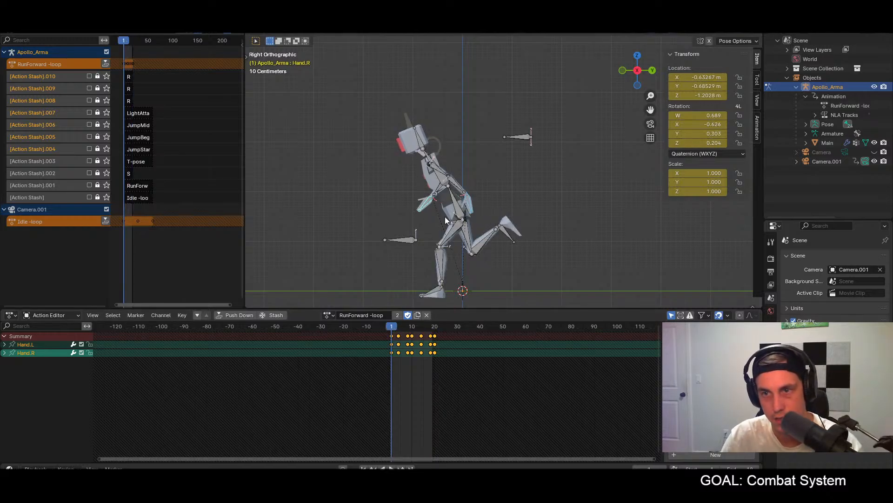
Step: Paste the copied frame 18 hand pose unmirrored at frame 20 and mirrored at frame 10, and play the loop to check it
left_click(435, 326)
key("ctrl+v")
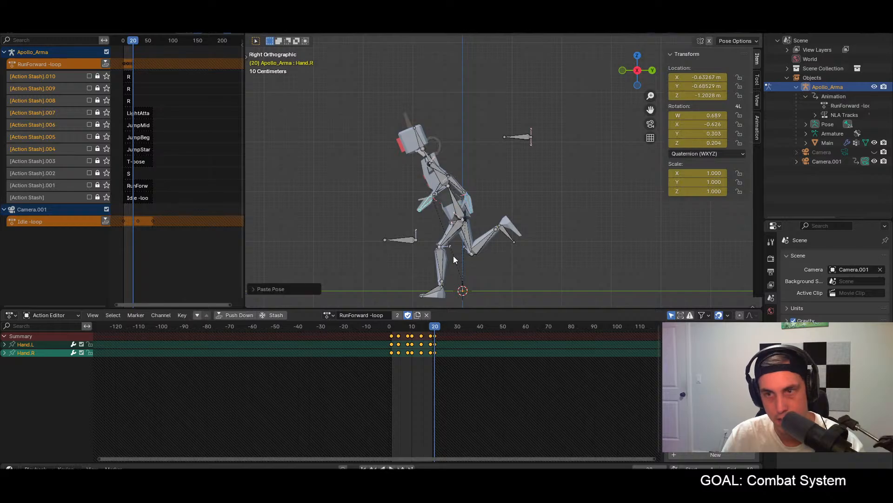
key("i")
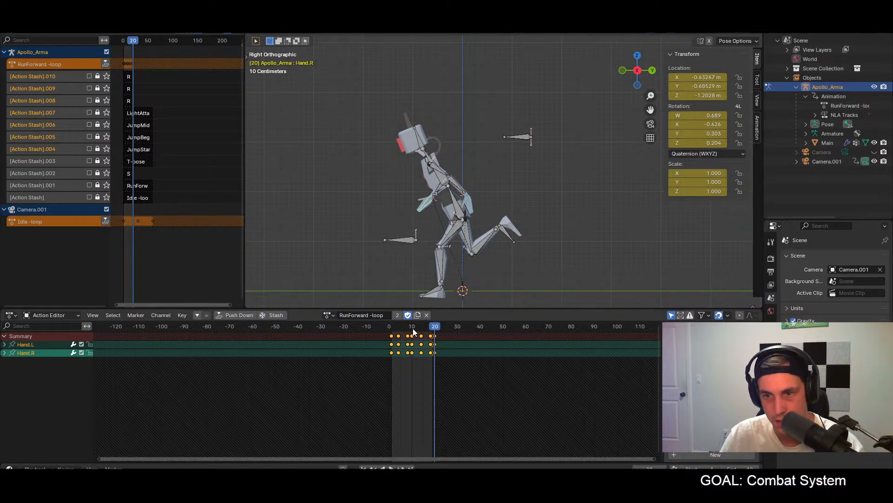
left_click(412, 327)
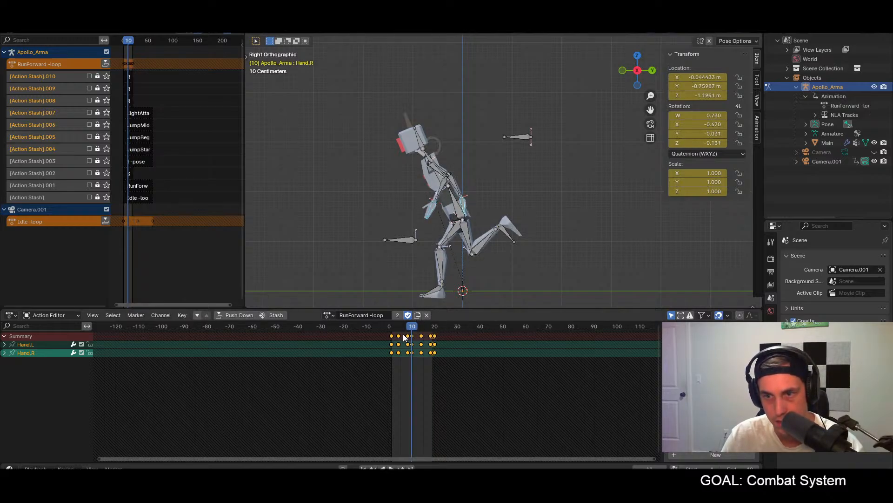
key("ctrl+shift+v")
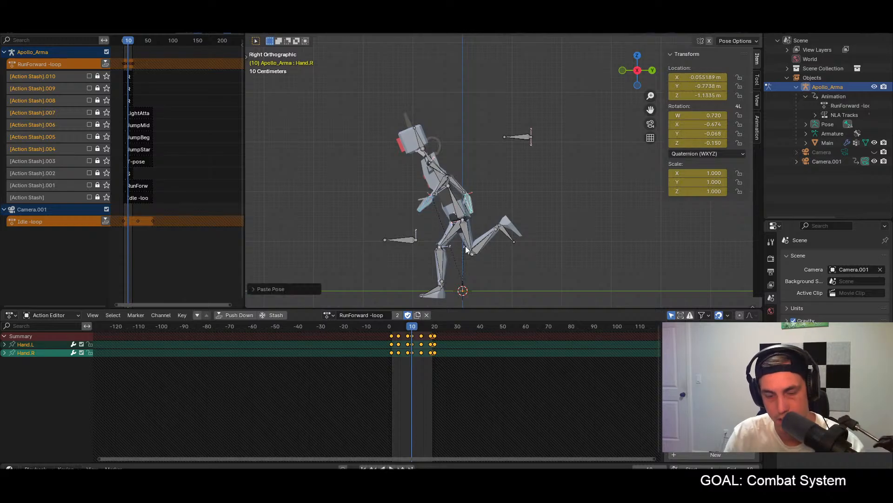
key("space")
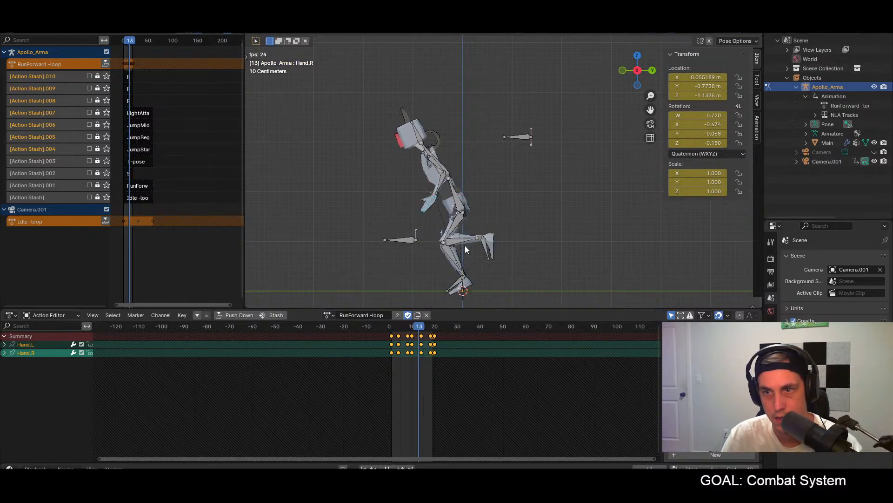
key("space")
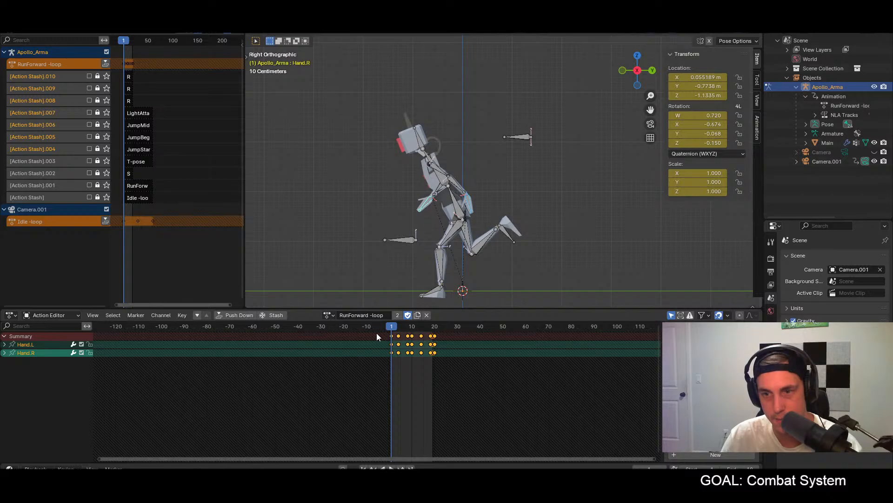
Step: Rotate only Hand.R at frame 10 to a quaternion of about W 0.683, X -0.655, Y -0.189, Z -0.263
left_click_drag(391, 328, 412, 330)
left_click(473, 212)
key("r")
left_click(479, 209)
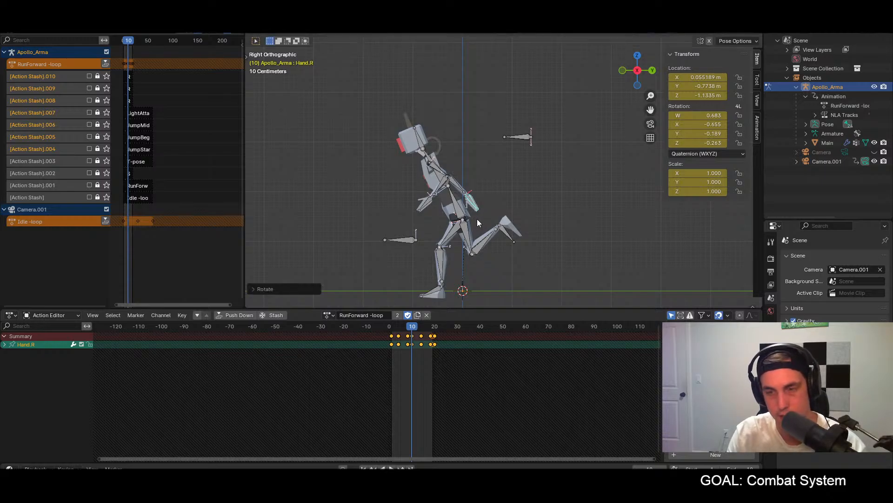
Step: Paste the rotated frame 10 Hand.R pose mirrored at frame 1 and insert a keyframe
left_click(393, 325)
left_click(391, 326)
key("ctrl+v")
key("i")
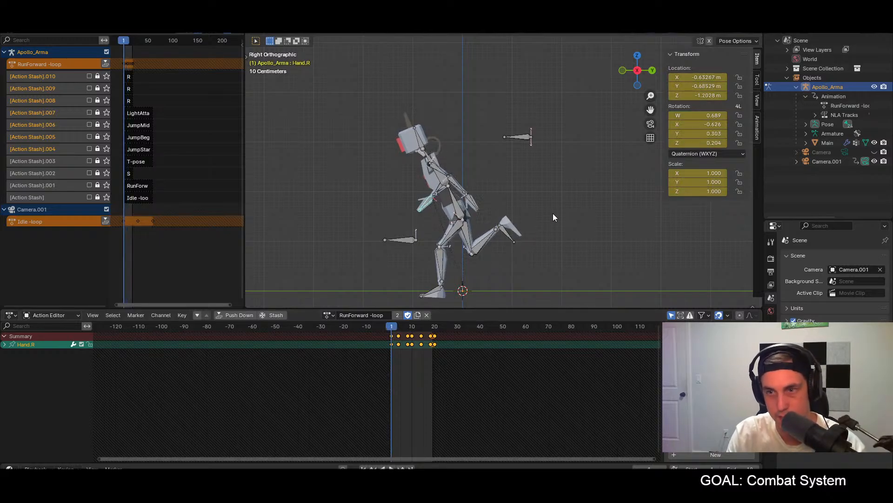
Step: Paste the rotated Hand.R pose mirrored onto Hand.L at frame 20 and play the loop
left_click(435, 325)
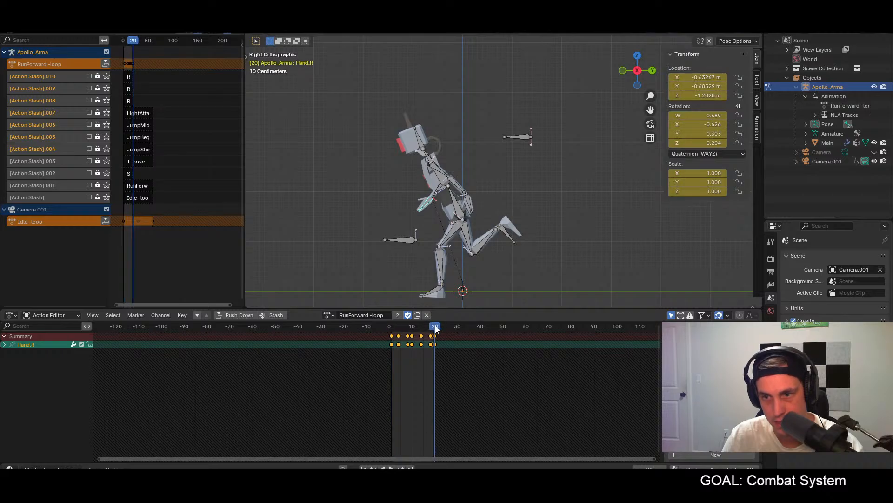
key("a")
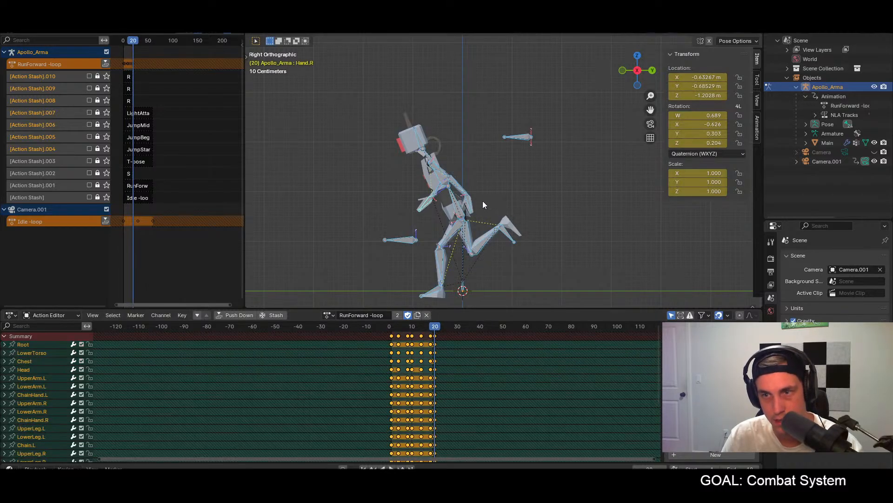
left_click(471, 202)
key("ctrl+shift+v")
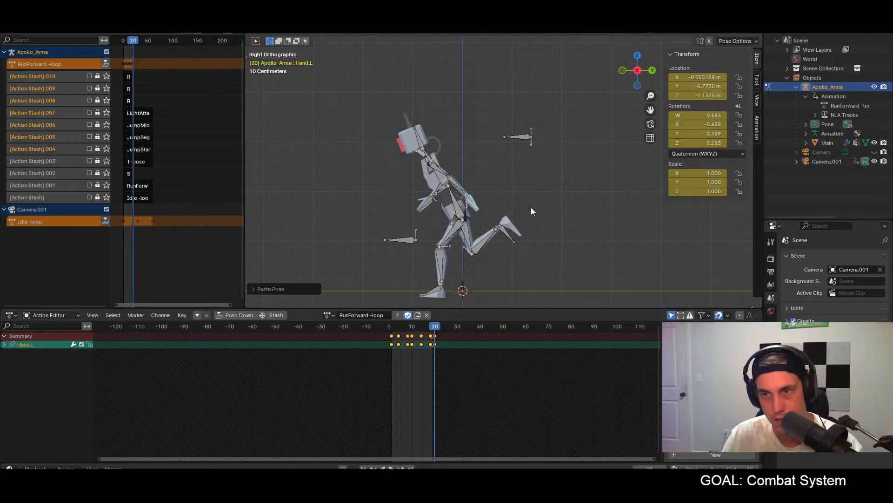
key("space")
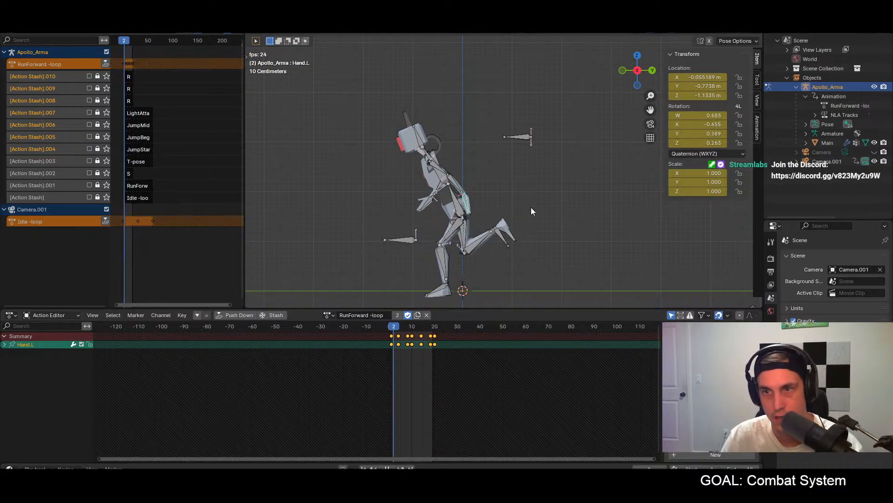
Step: Play and scrub the run loop in side and front views to check the hand motion
key("space")
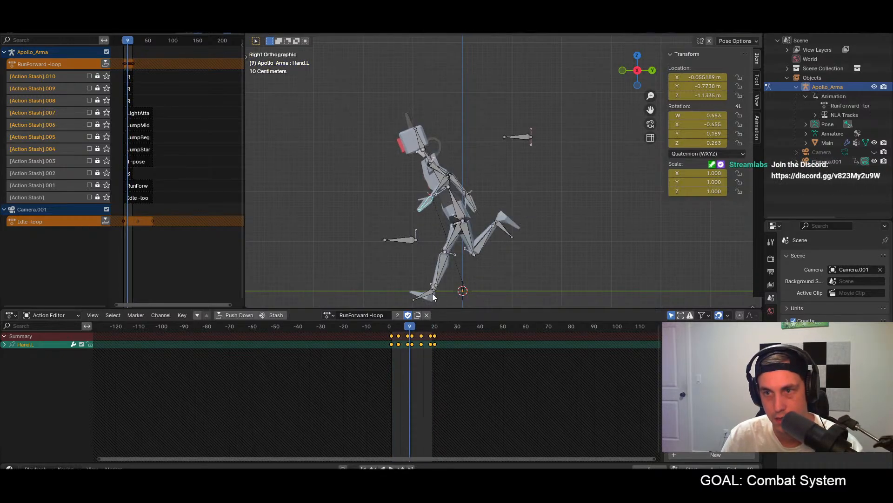
mouse_move(388, 328)
left_mouse_down()
mouse_move(436, 331)
mouse_move(405, 334)
left_mouse_up()
key("space")
middle_click_drag(454, 261, 562, 253)
key("space")
key("KP_1")
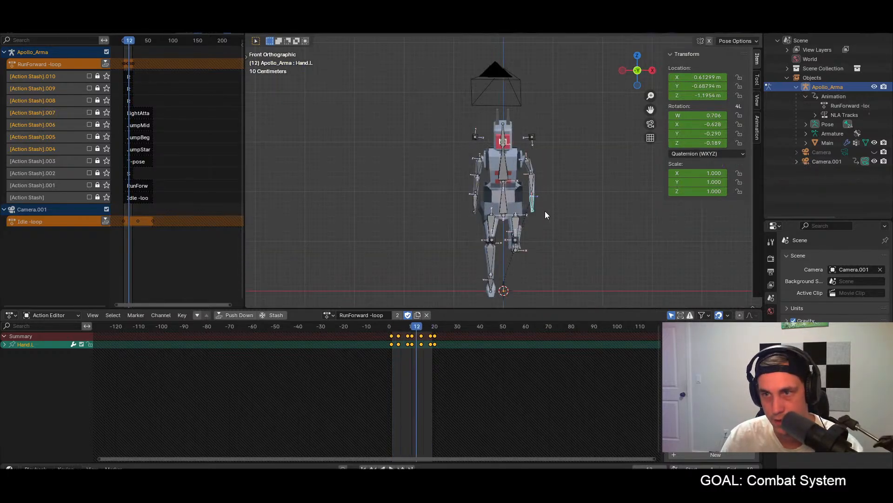
middle_click_drag(599, 228, 552, 202, "shift")
Step: At frame 1, move Hand.R inward along global X, bringing its local Y location to about -0.815 m
left_click(392, 326)
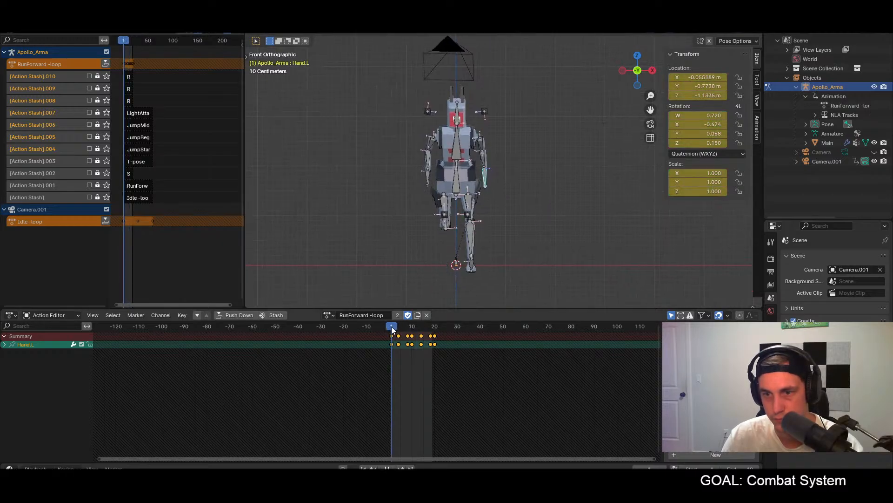
left_click(428, 177)
key("g")
key("x")
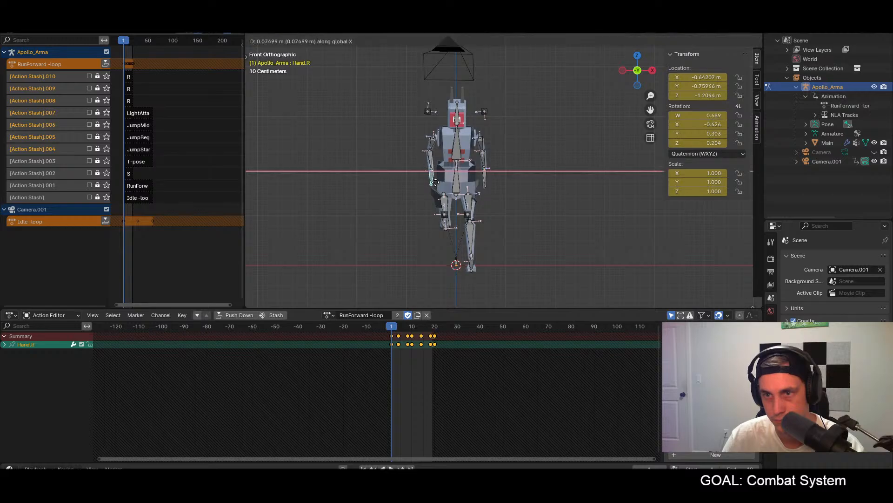
left_click(438, 186)
middle_click_drag(438, 187, 454, 197)
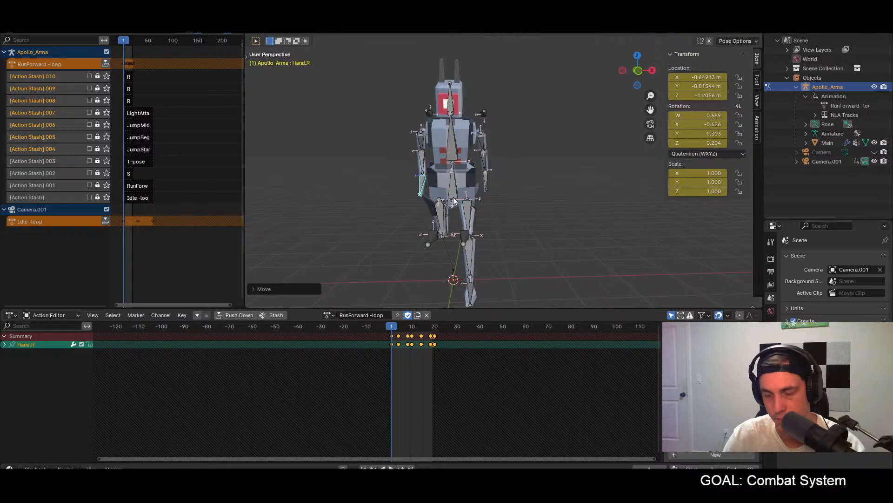
key("KP_1")
Step: Move Hand.L outward along global X at frame 1, bringing its local Y location to about -0.672 m
left_click(486, 184)
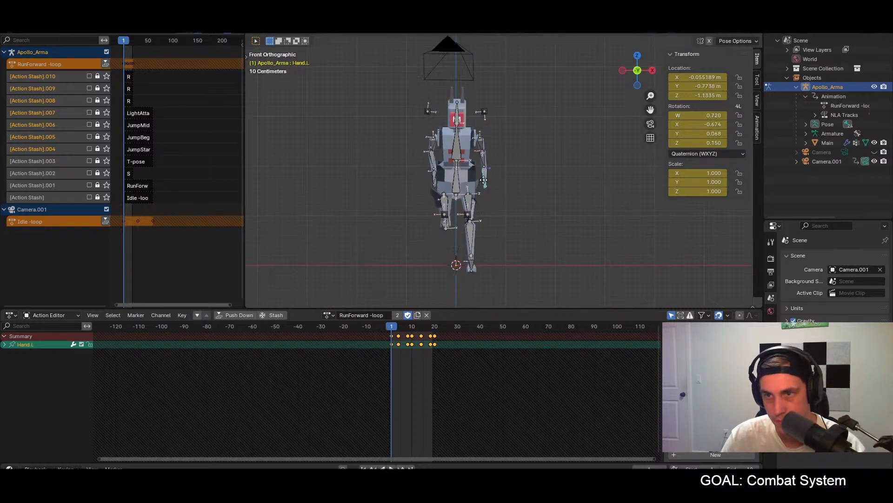
key("g")
key("x")
left_click(489, 181)
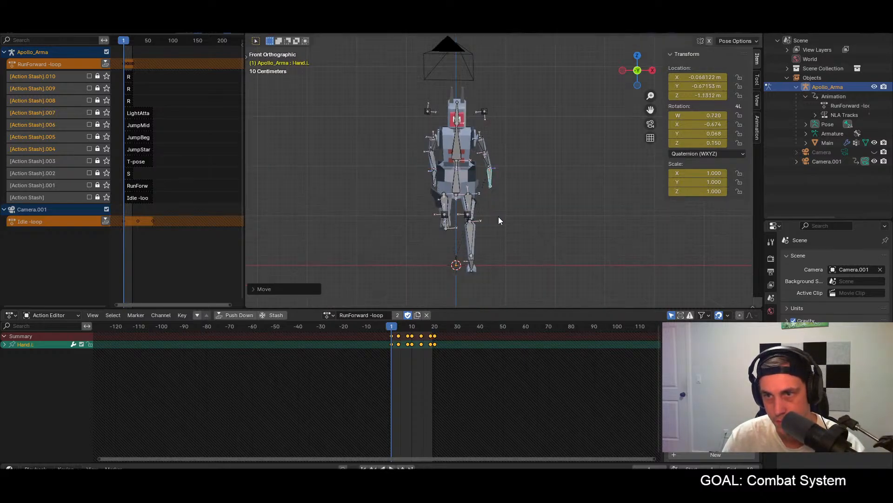
Step: Copy the full frame 1 pose and paste it mirrored at frame 10 and unmirrored at frame 20
key("a")
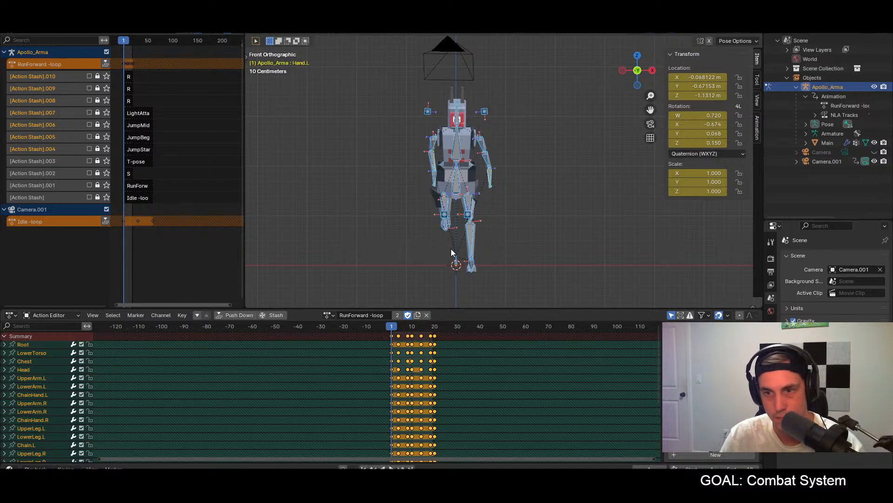
left_click(412, 327)
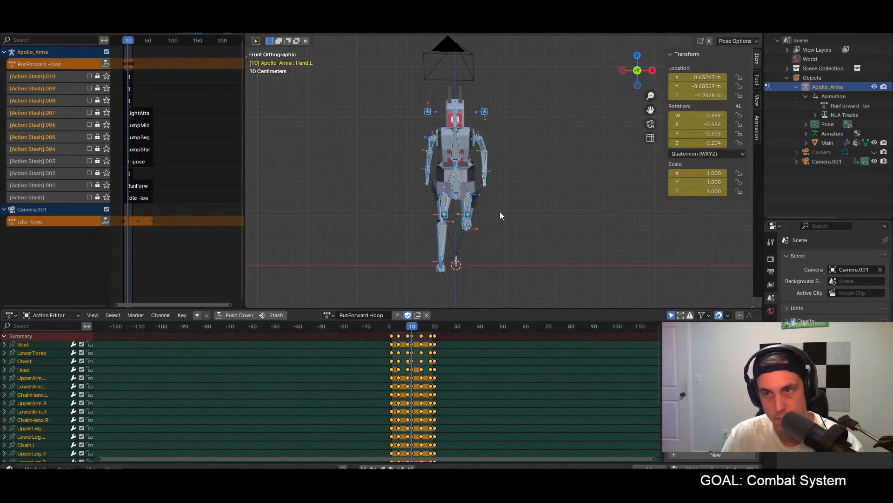
key("ctrl+shift+v")
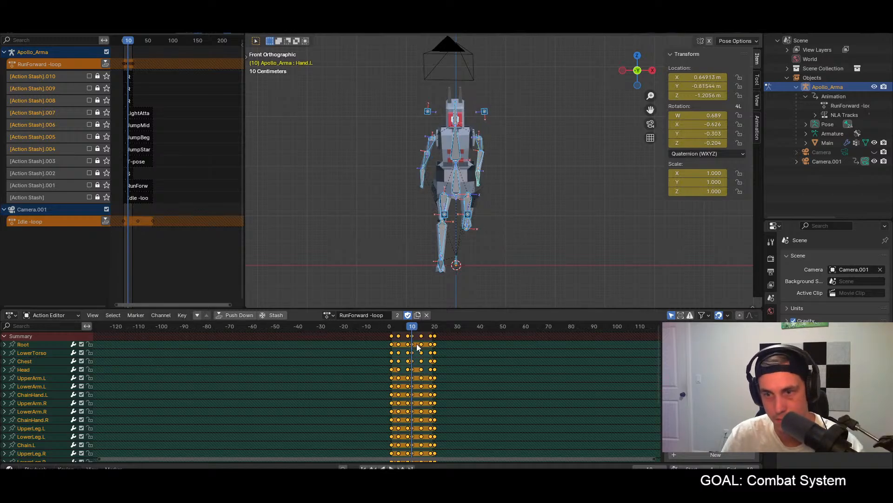
left_click(434, 329)
key("ctrl+shift+v")
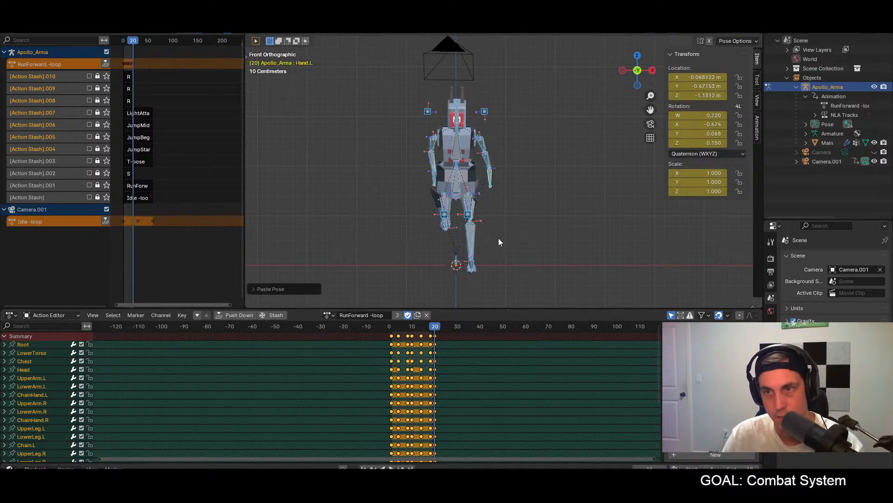
Step: Play the loop from an angled front view and scrub up to frame 10 to check the new hand poses
key("space")
middle_click_drag(537, 241, 568, 228)
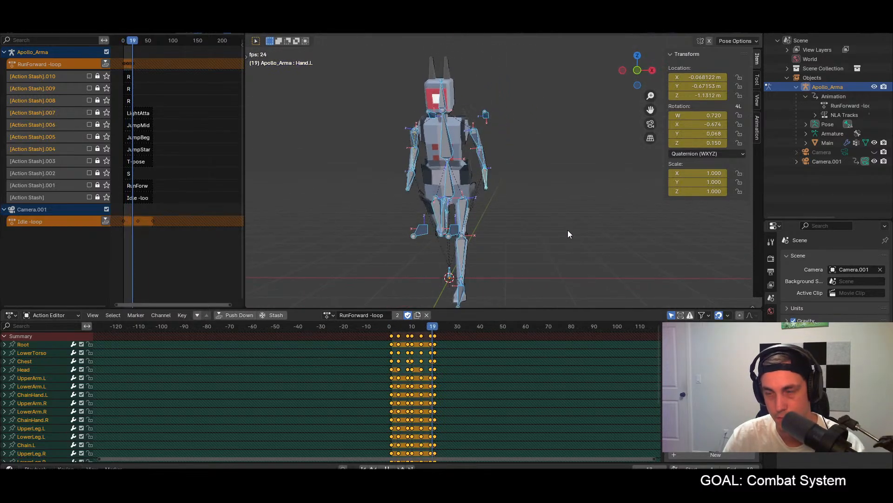
key("space")
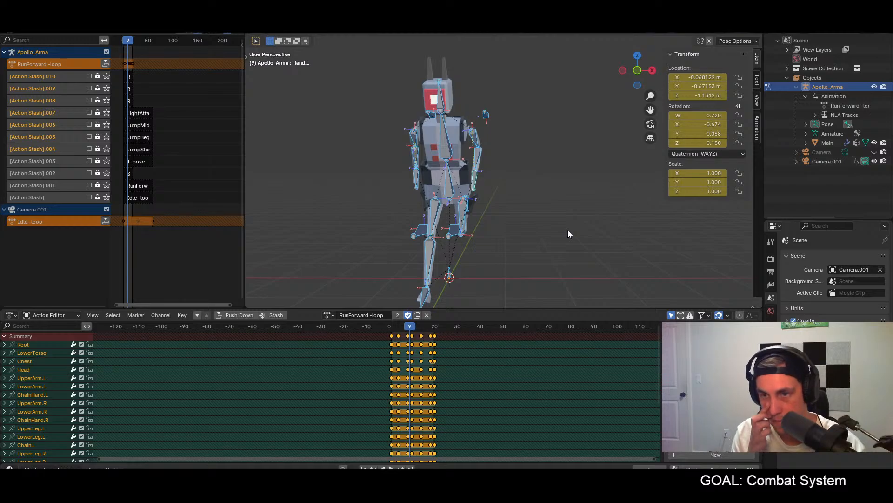
key("KP_1")
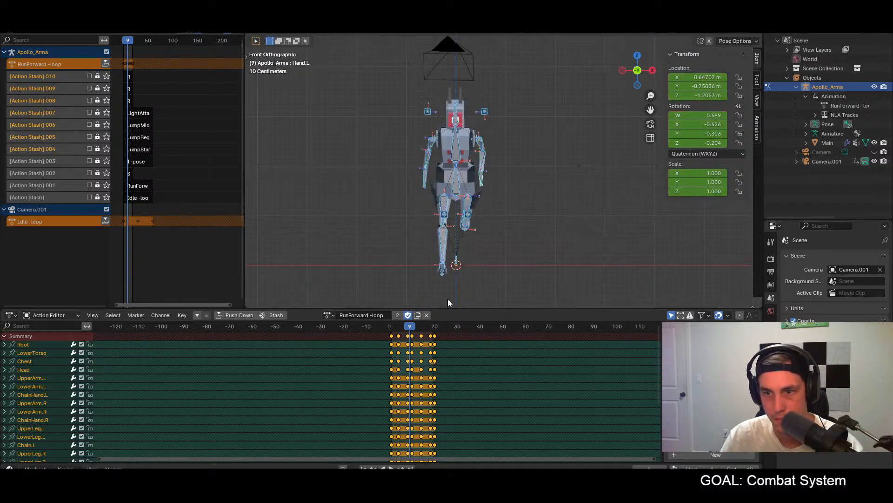
left_click(398, 327)
mouse_move(398, 328)
left_mouse_down()
mouse_move(391, 328)
mouse_move(410, 334)
left_mouse_up()
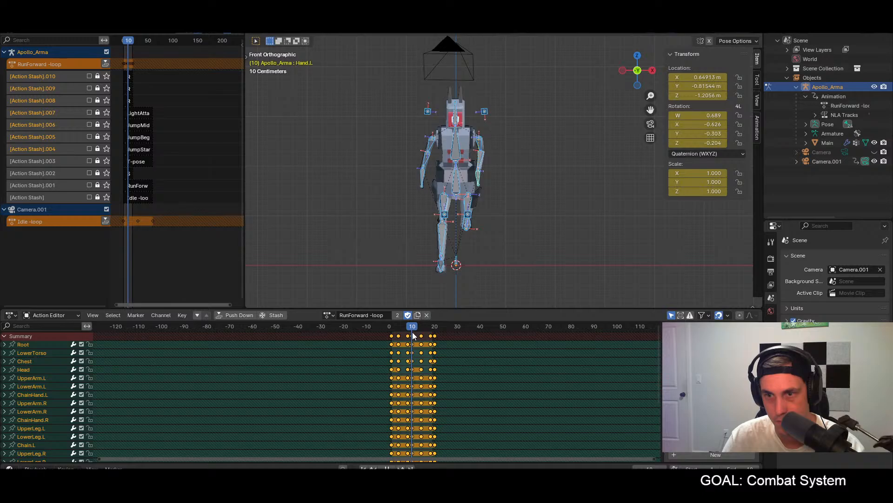
Step: At frame 8, shift both hands sideways along global X toward their frame 10 positions, with Hand.R's local Y at about -0.718 m
left_click_drag(413, 335, 410, 335)
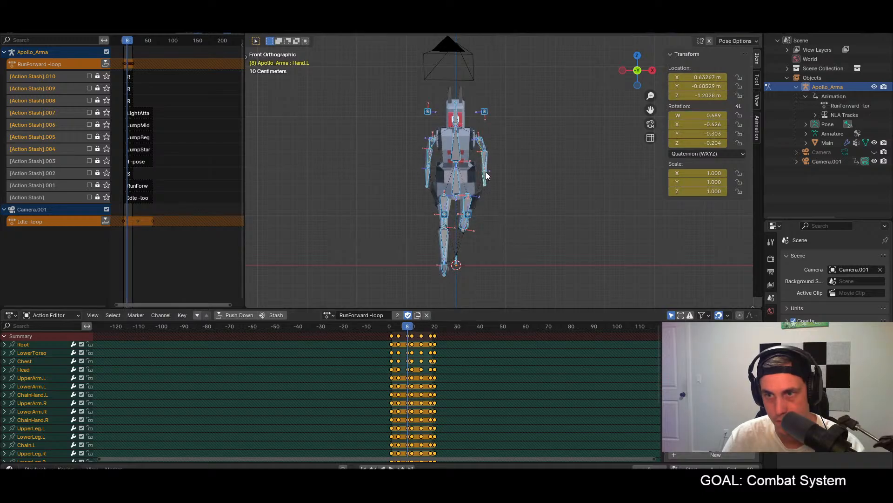
left_click(484, 184)
left_click(426, 178, "shift")
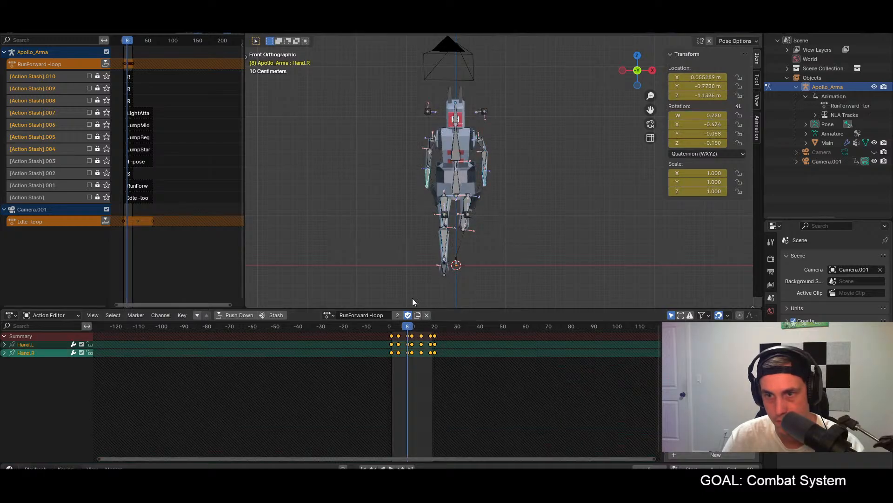
left_click_drag(413, 330, 412, 327)
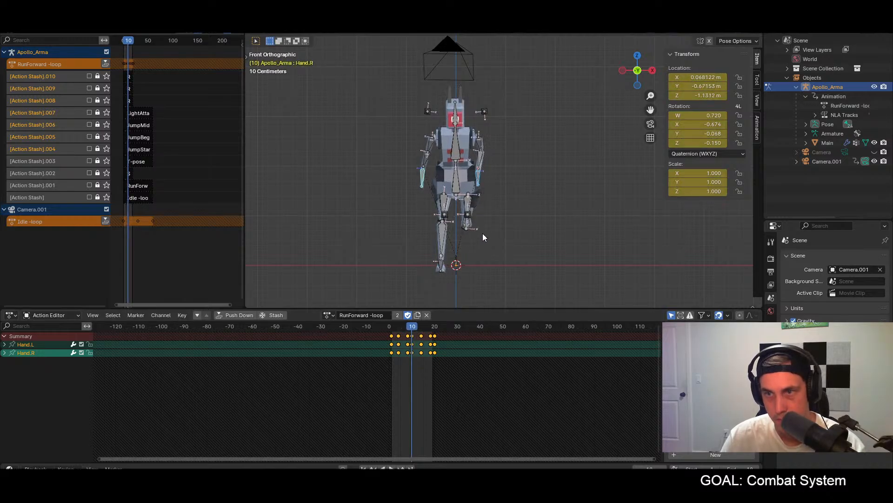
left_click(406, 328)
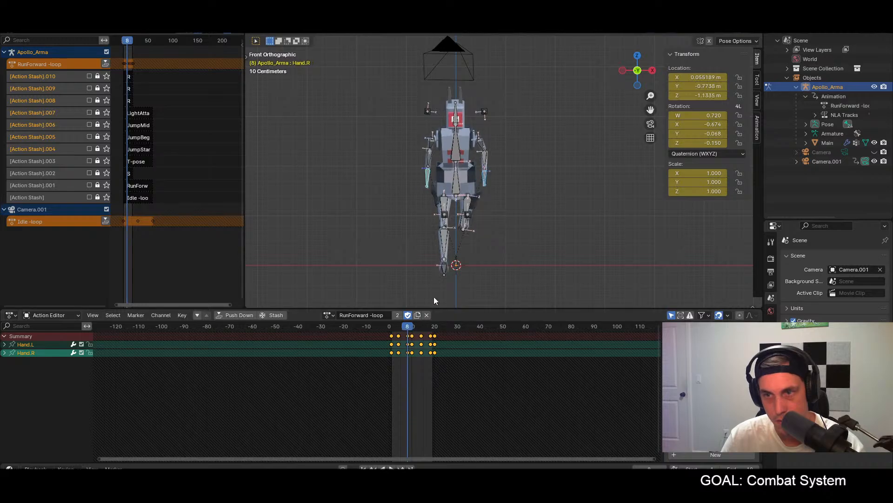
key("ctrl+v")
key("g")
key("x")
left_click(499, 198)
Step: Copy the full frame 8 pose and paste it mirrored at frame 18
key("a")
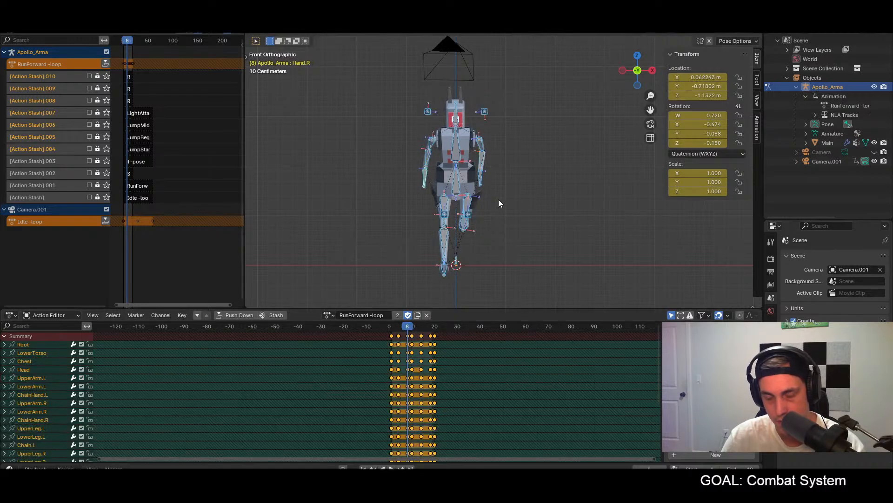
left_click(431, 327)
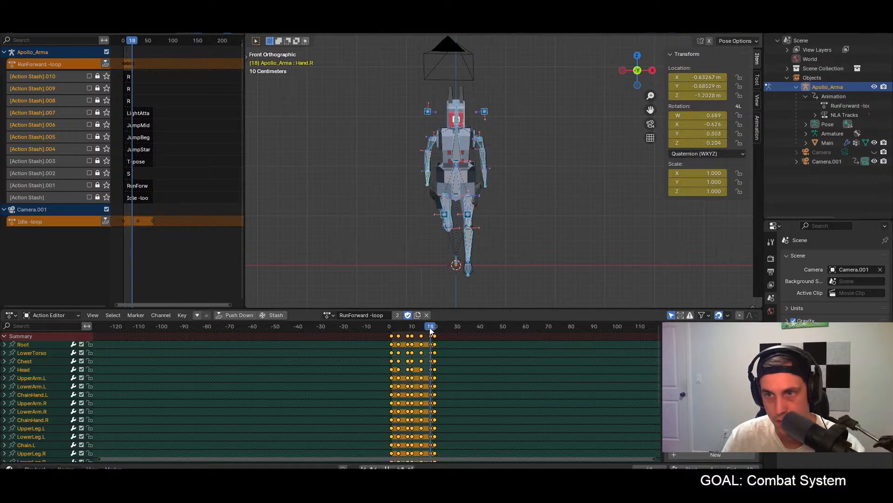
left_click_drag(404, 328, 407, 328)
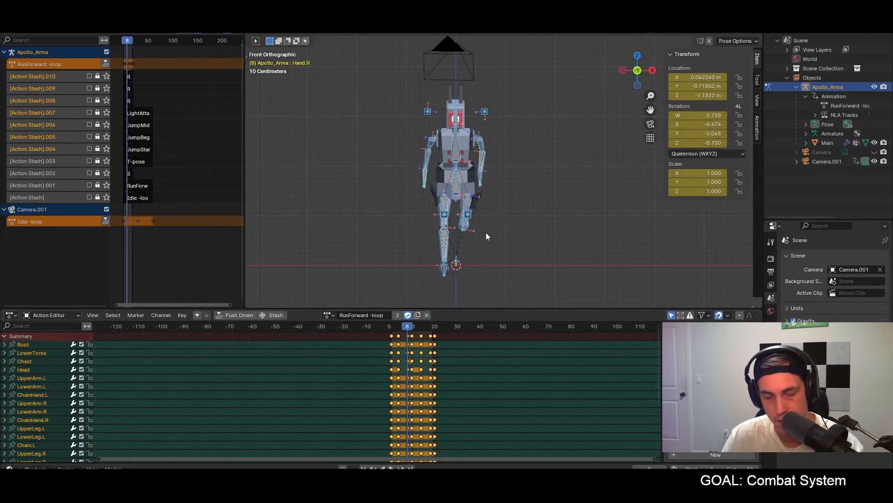
left_click(431, 328)
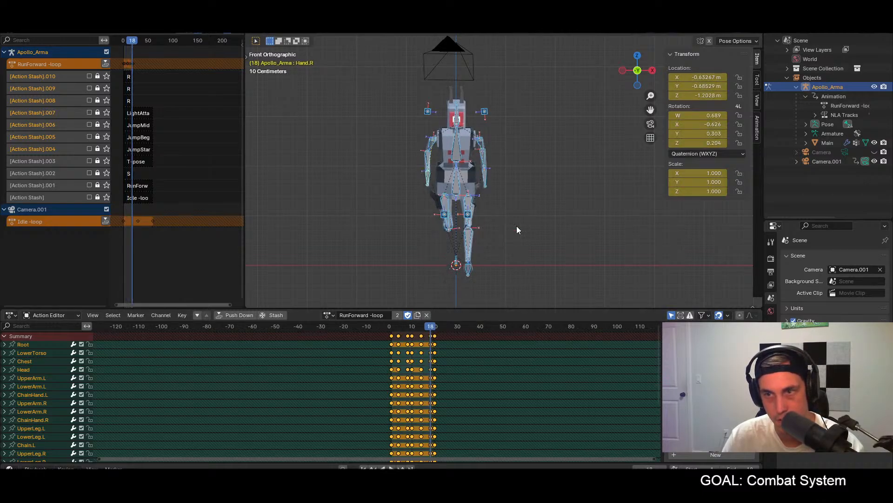
key("ctrl+v")
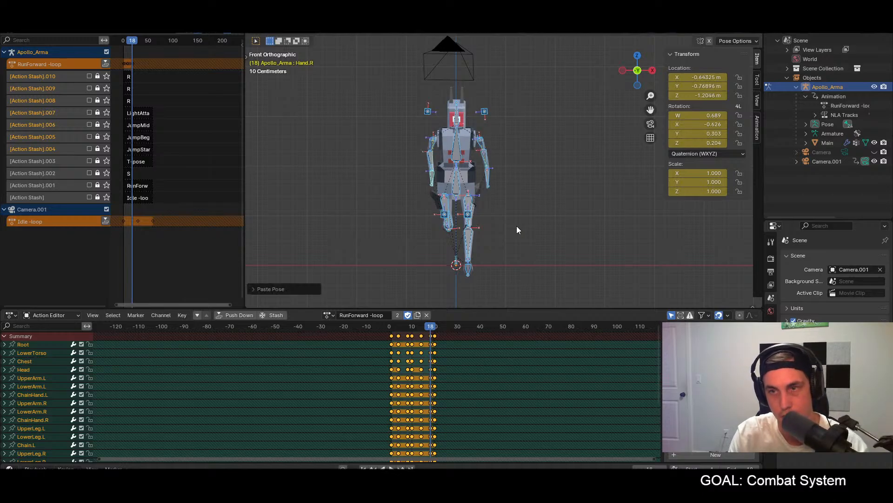
Step: Play the run loop from the front and the side to examine the arm swing
key("space")
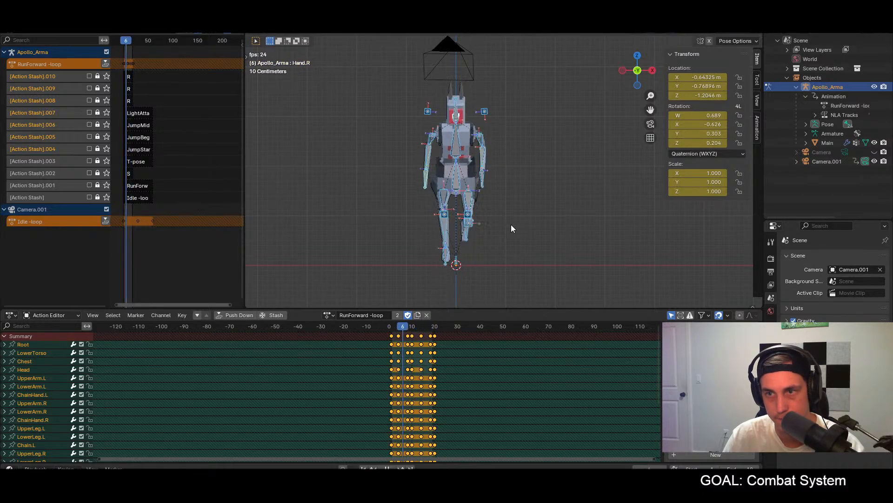
middle_click_drag(521, 217, 503, 223)
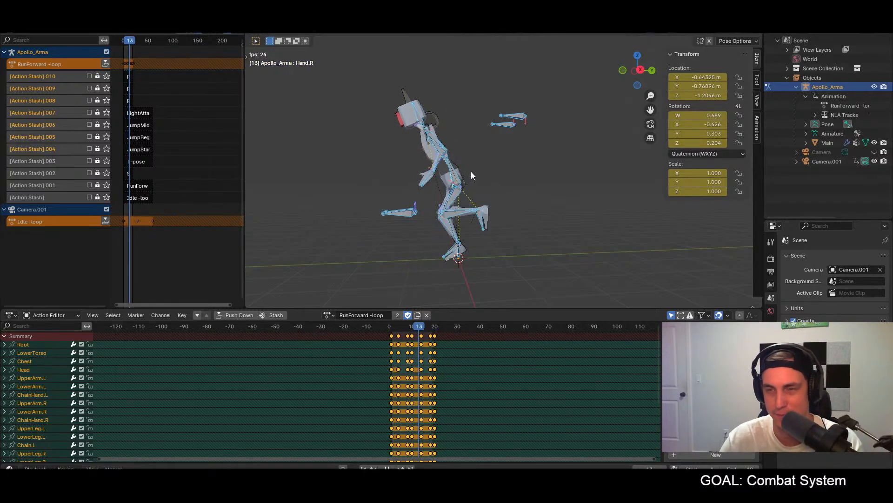
key("KP_3")
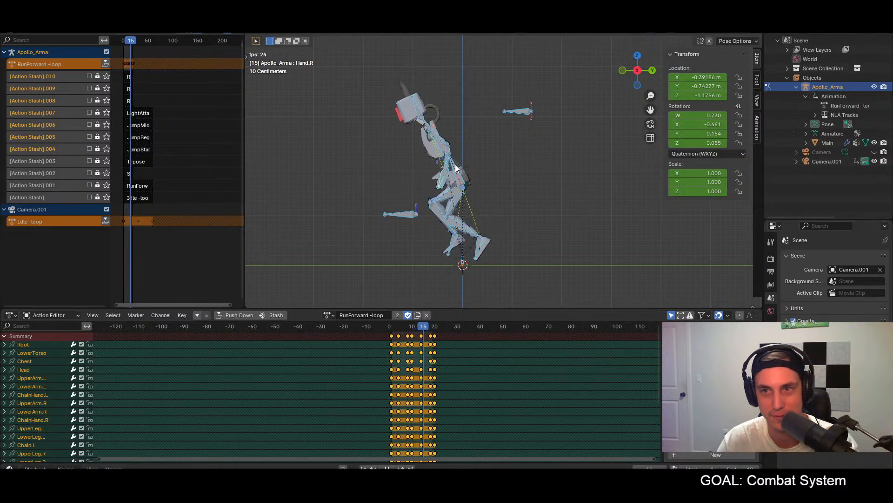
key("space")
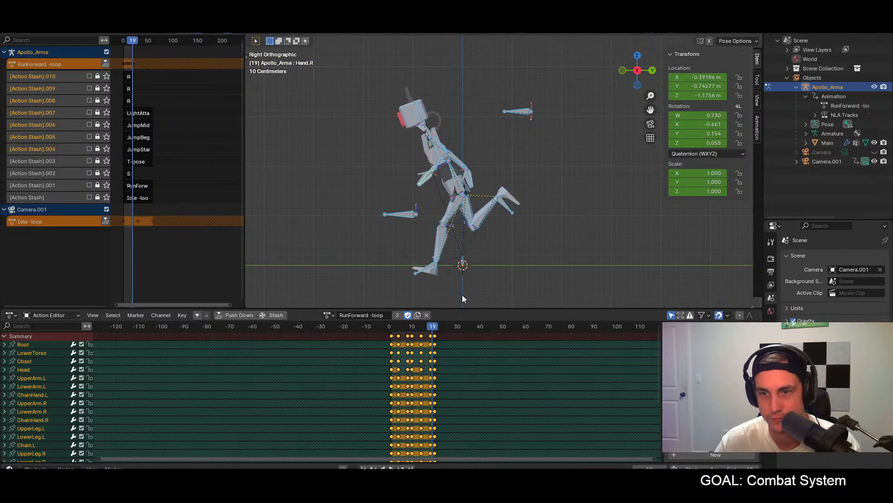
left_click(392, 328)
middle_click_drag(441, 178, 437, 195, "shift")
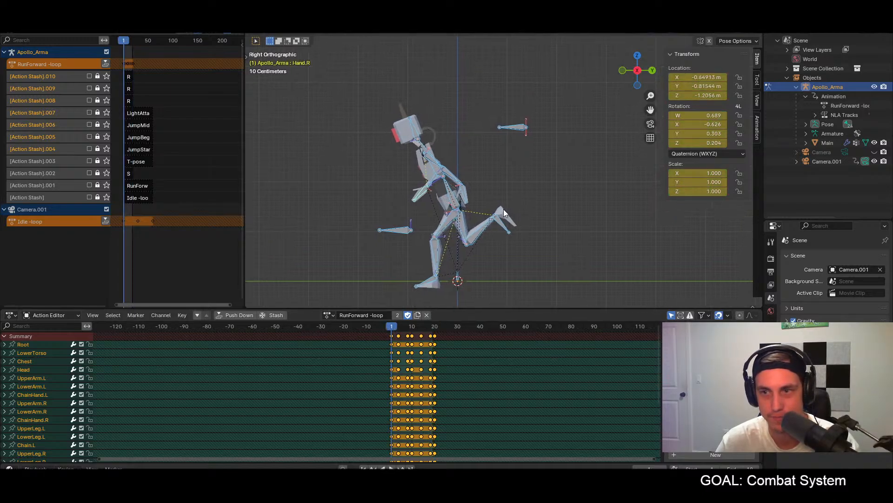
key("space")
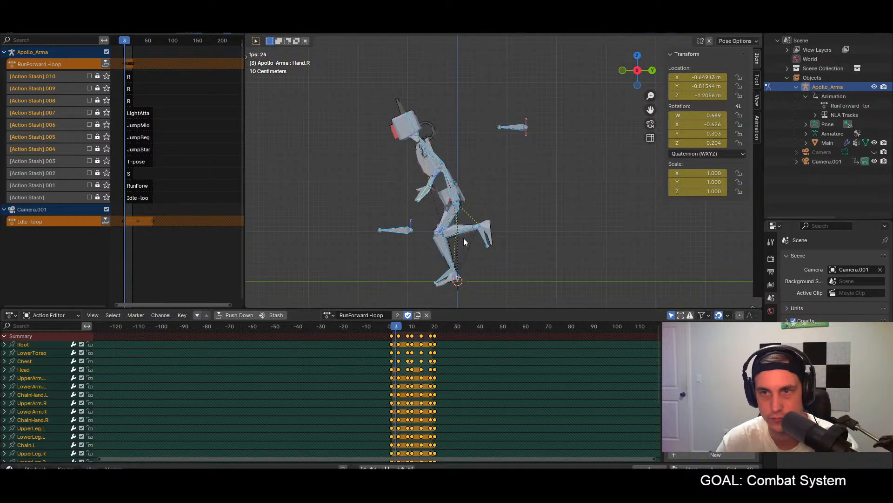
key("space")
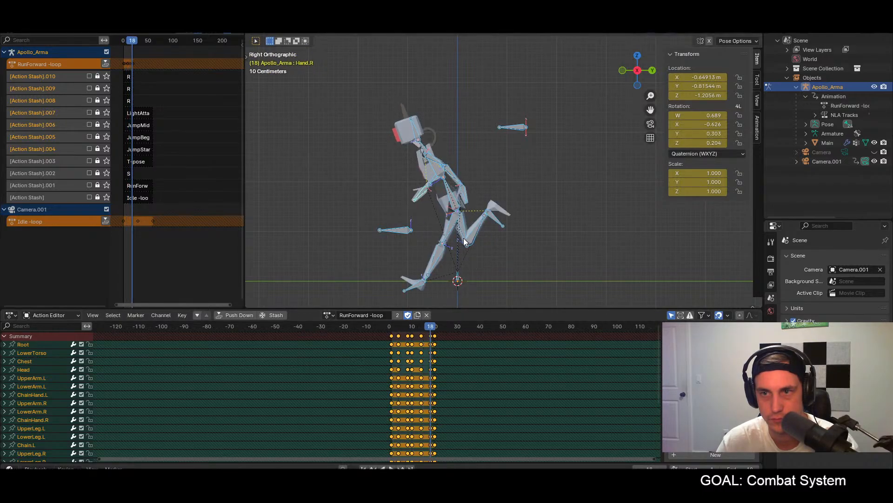
Step: Try moving the ElbowPole.L bone at frame 18 and undo the move
middle_click_drag(463, 238, 502, 158)
left_click(493, 127)
key("g")
left_click(600, 135)
key("ctrl+z")
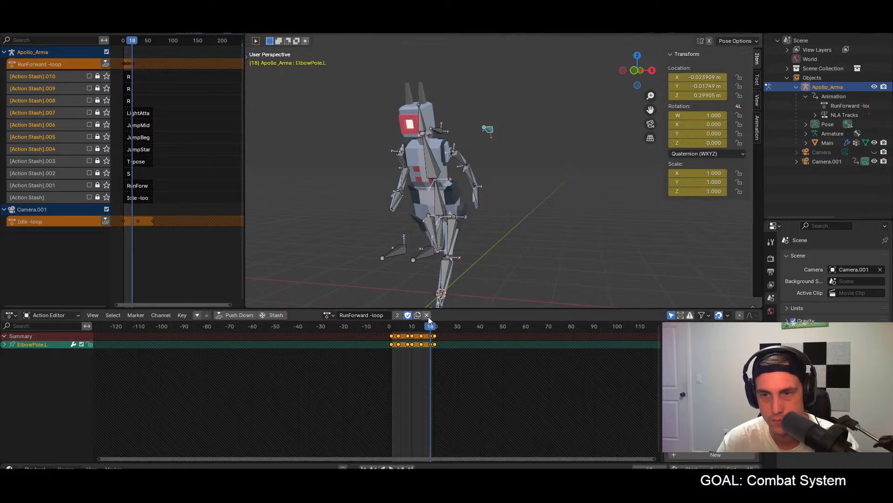
Step: Replay the loop from the side and select all bones at frame 1
left_click_drag(393, 330, 389, 329)
middle_click_drag(508, 216, 429, 217)
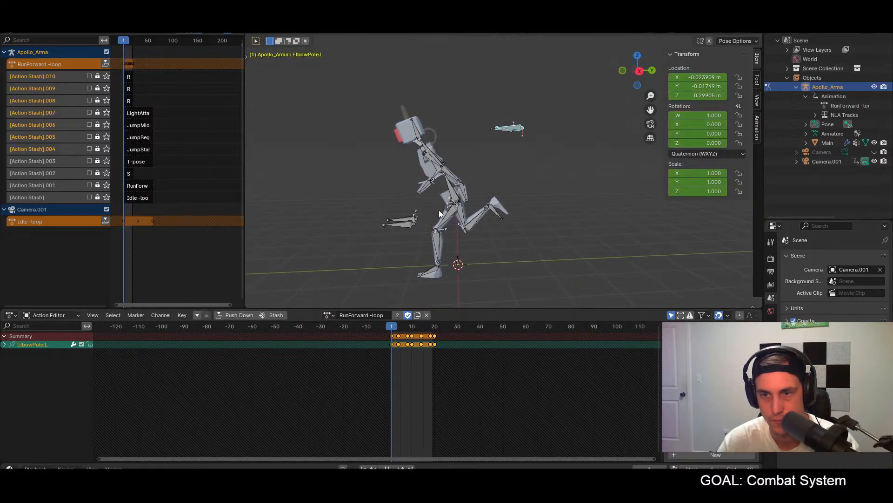
key("space")
key("space")
left_click(392, 329)
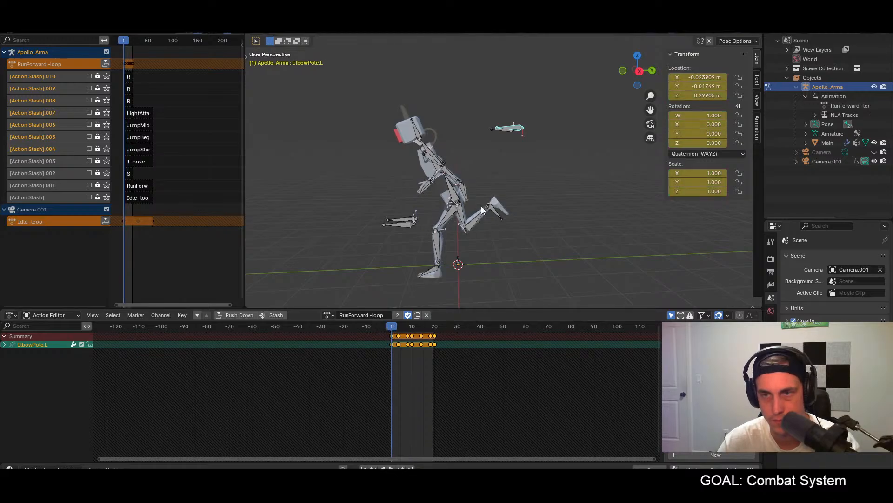
key("a")
key("KP_3")
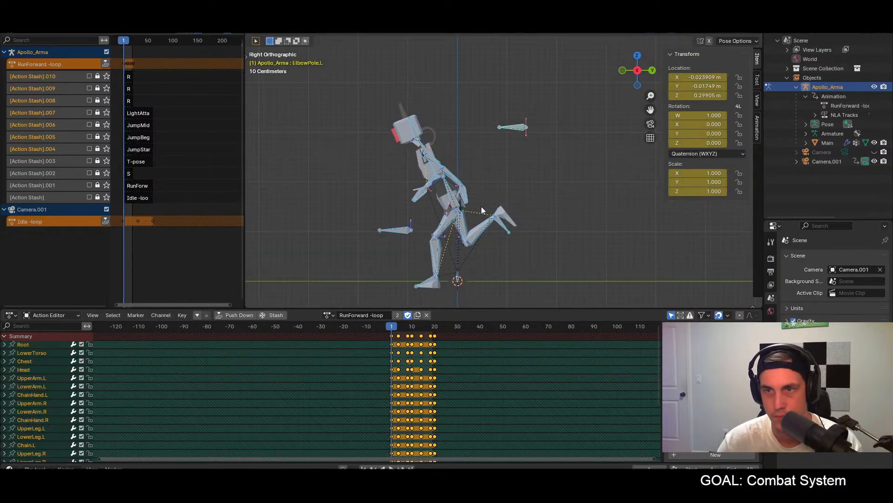
Step: At frame 1, move the raised Foot.R bone about 0.3 m farther back and about 0.6 m down
left_click(412, 126)
key("a")
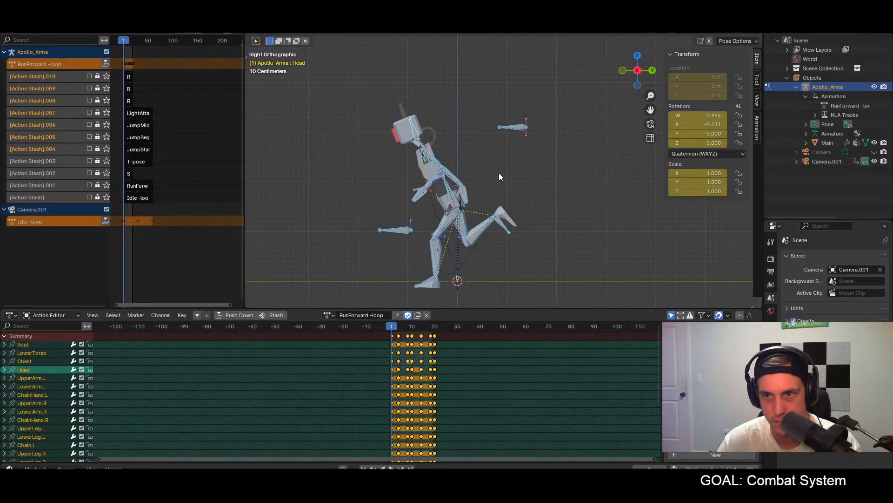
left_click(505, 225)
key("g")
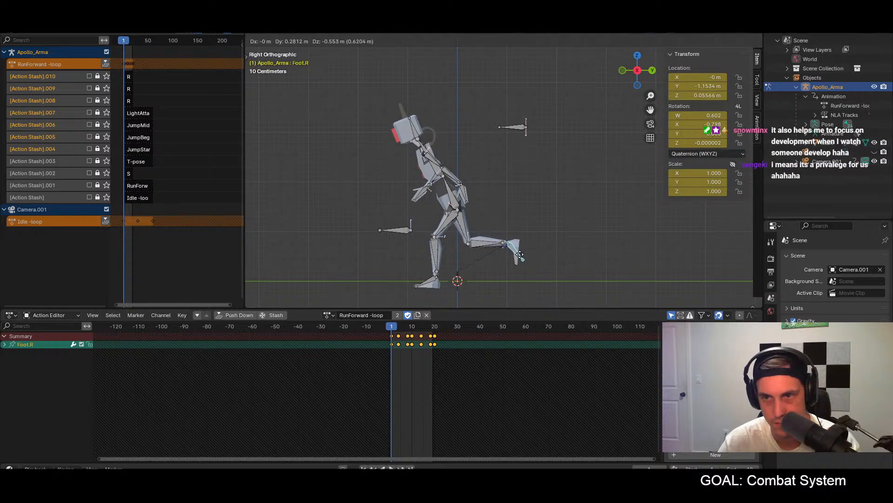
left_click(522, 257)
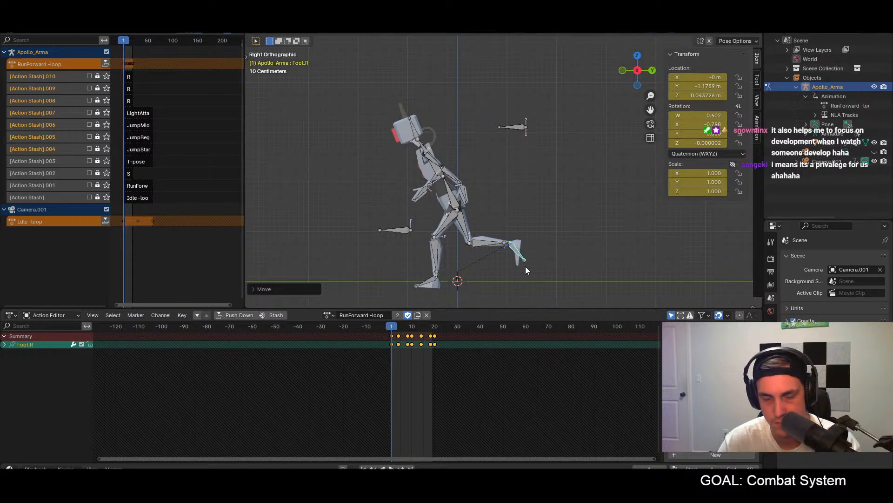
Step: Paste the full frame 1 pose mirrored at frame 10 and unmirrored at frame 20, and play the loop
key("a")
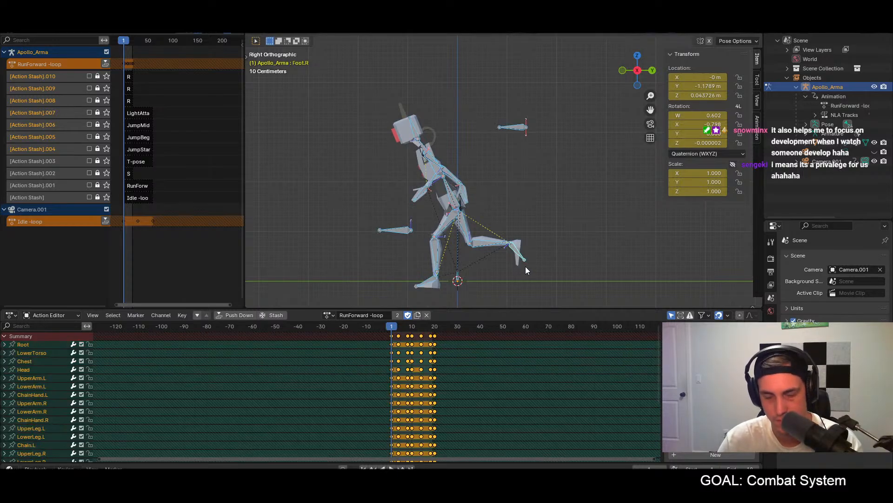
left_click(412, 328)
key("ctrl+v")
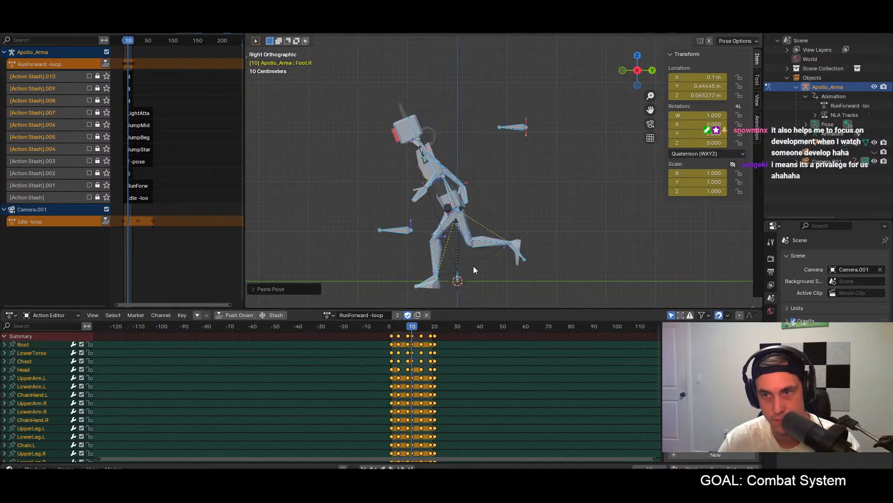
key("i")
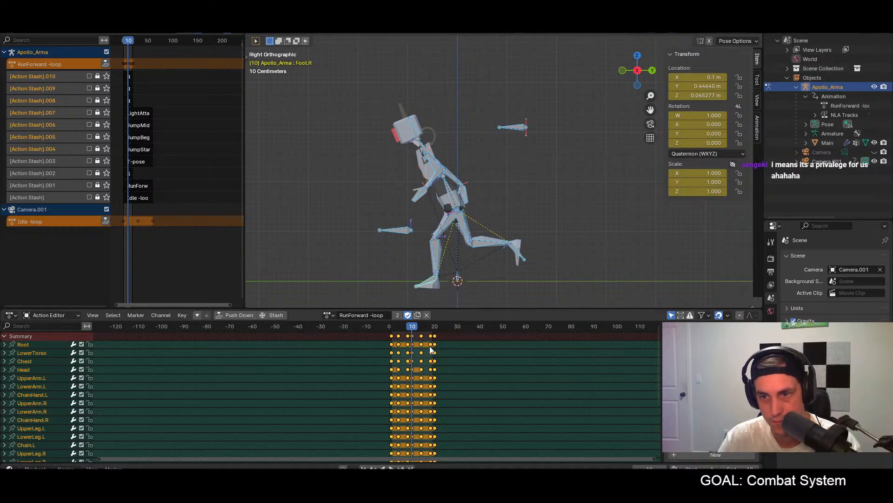
left_click(435, 332)
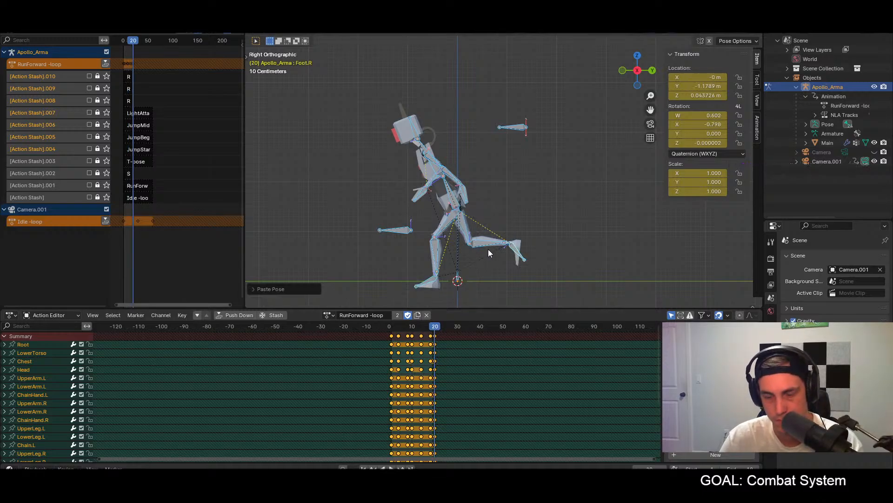
key("space")
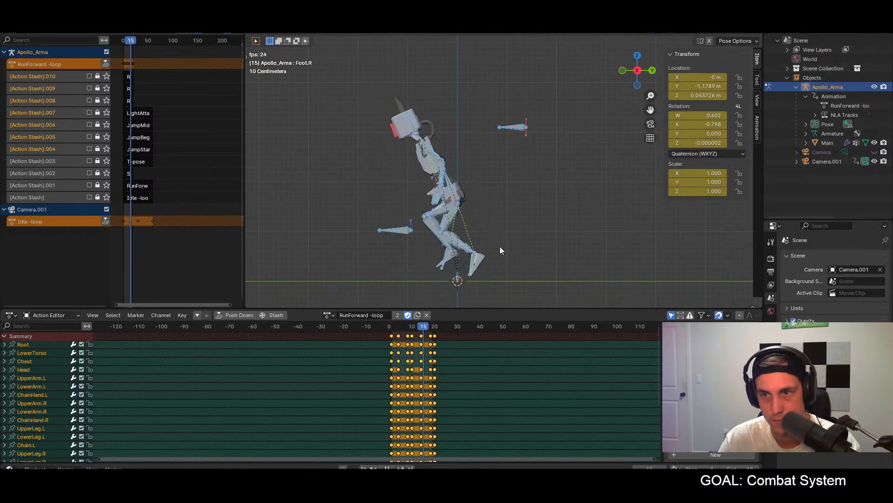
Step: At frame 8, move the raised Foot.L bone about 0.5 m back and 0.6 m down, and keyframe it
left_click_drag(399, 325, 407, 326)
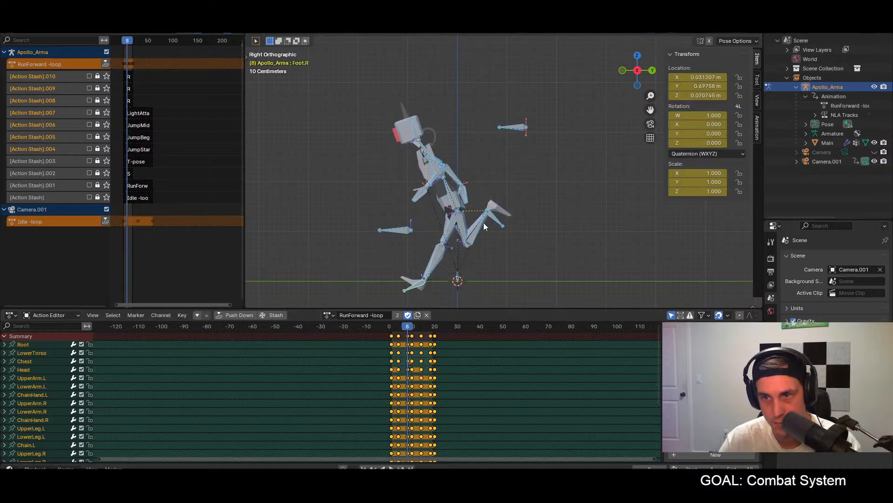
left_click(492, 219)
key("g")
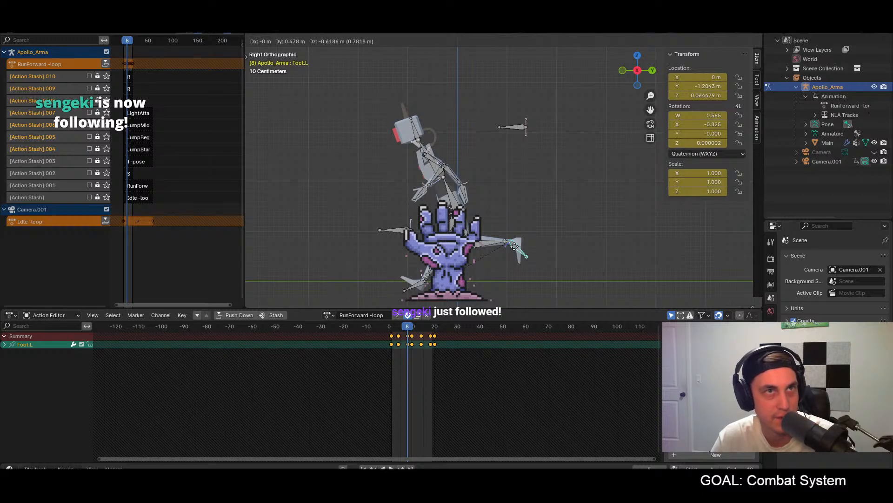
left_click(513, 244)
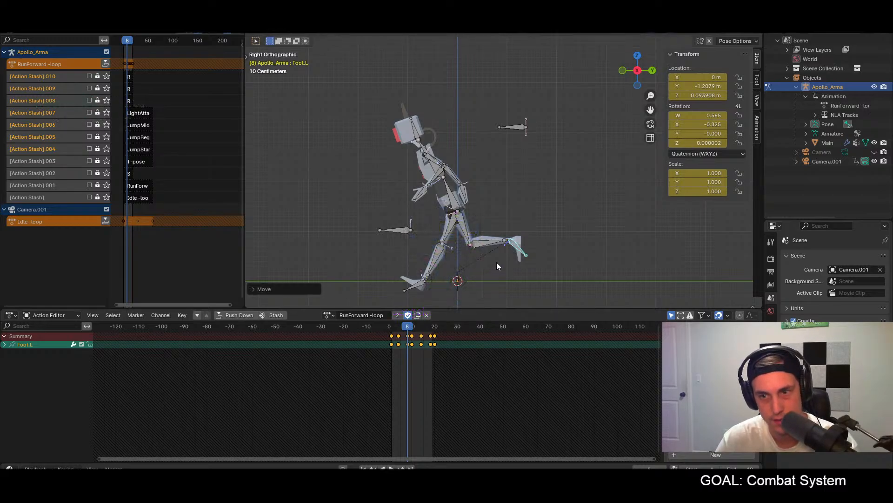
key("i")
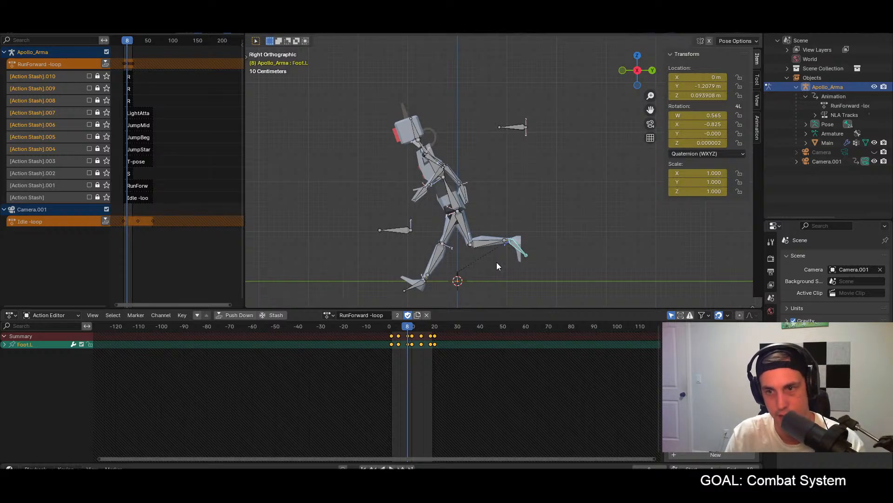
Step: Paste the frame 8 Foot.L pose mirrored onto the right foot at frame 18 and play the loop with all bones selected
left_click(429, 325)
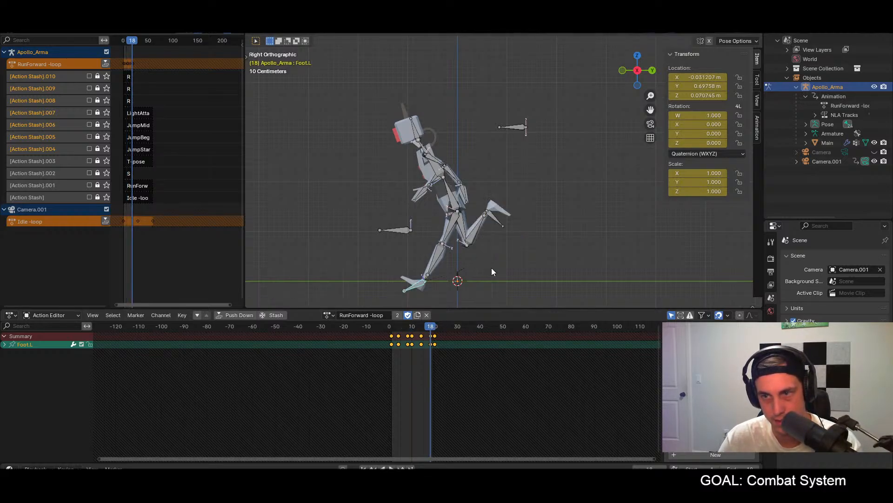
key("ctrl+shift+v")
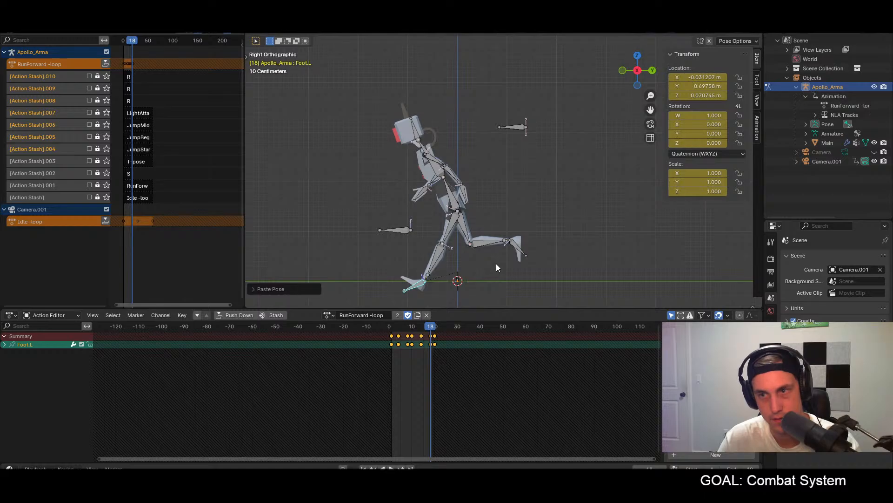
key("a")
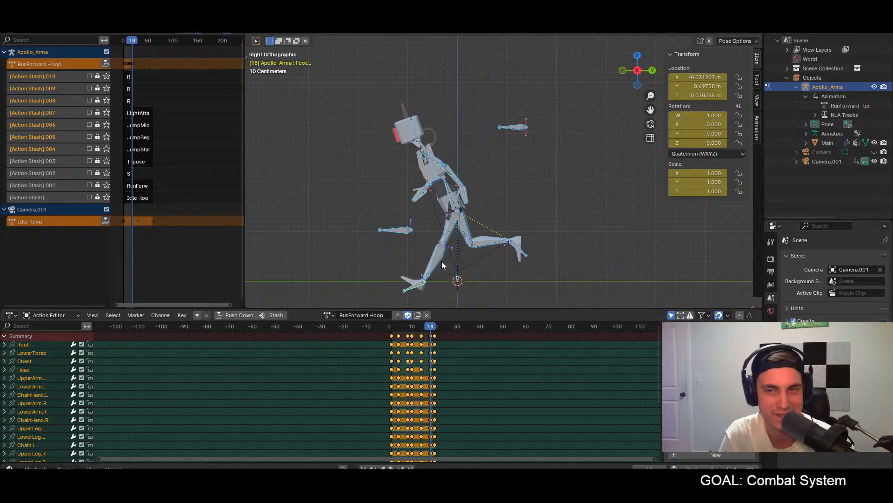
key("space")
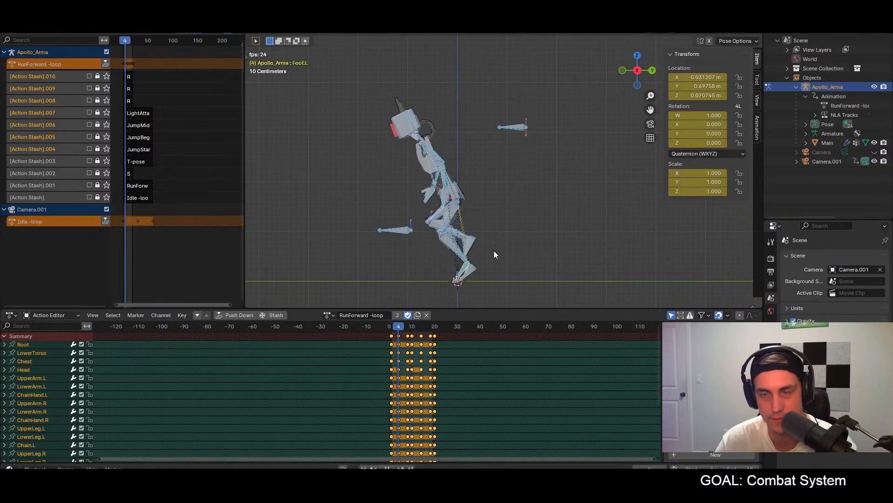
Step: In the front view at frame 1, rotate the Hand.R bone slightly inward toward the body
middle_click_drag(503, 205, 588, 215)
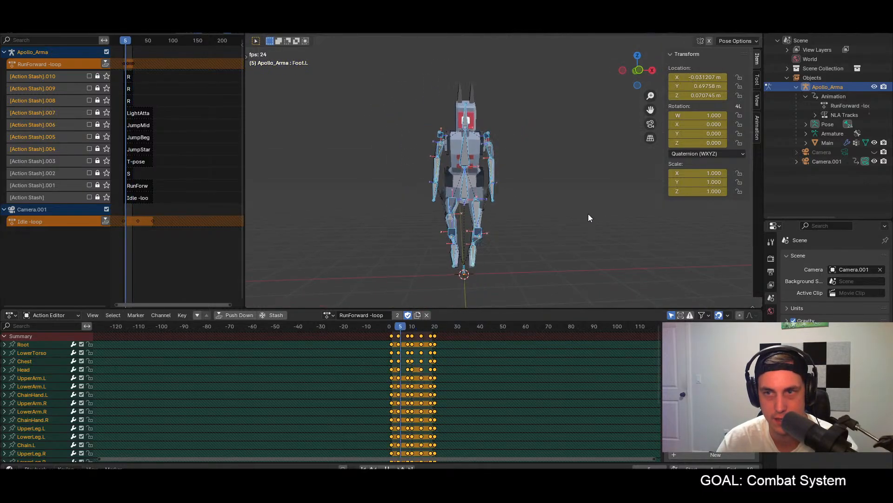
key("KP_1")
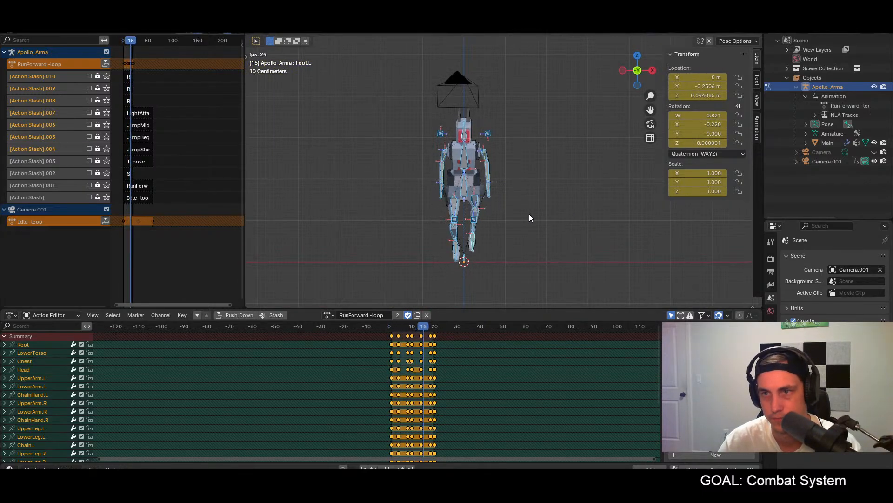
scroll(492, 211, "up", 5)
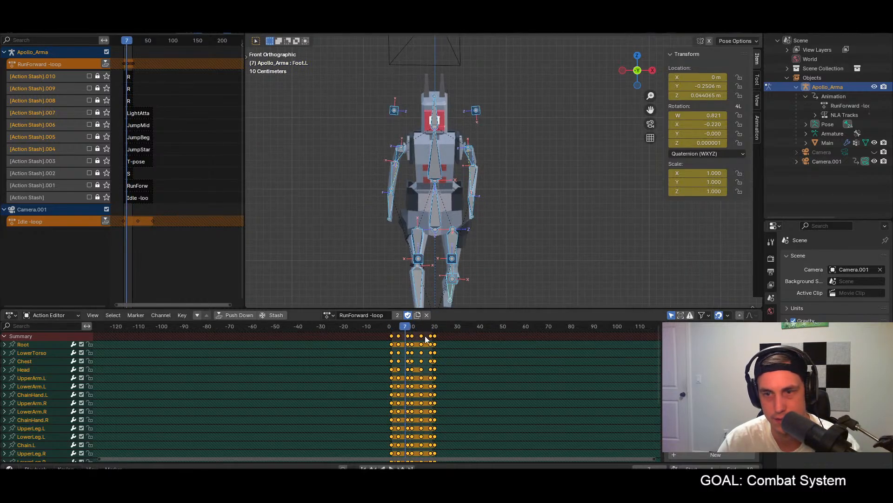
left_click(390, 328)
left_click(408, 207)
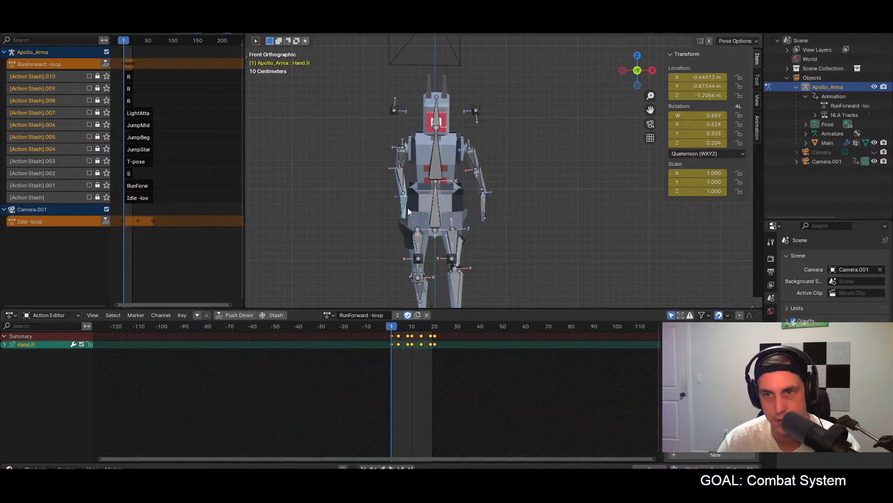
key("r")
left_click(412, 213)
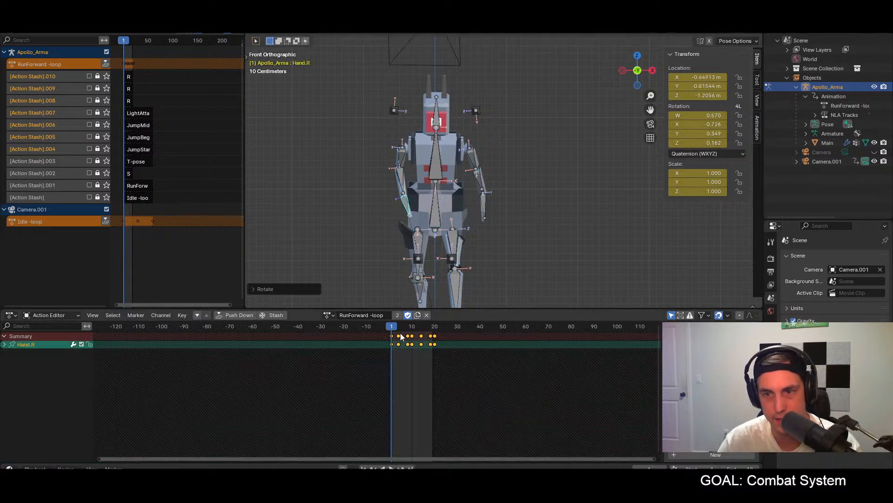
Step: Copy the frame 1 Hand.R pose and paste it mirrored onto the left hand at frame 10
key("ctrl+c")
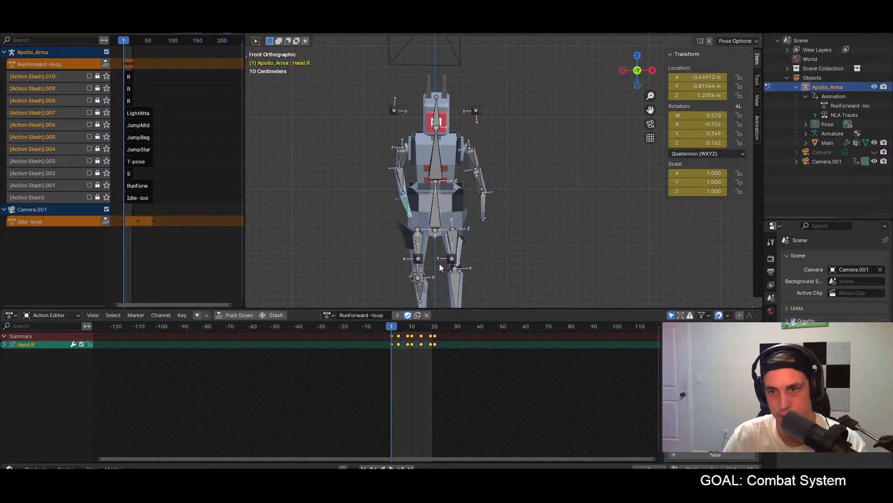
left_click(411, 326)
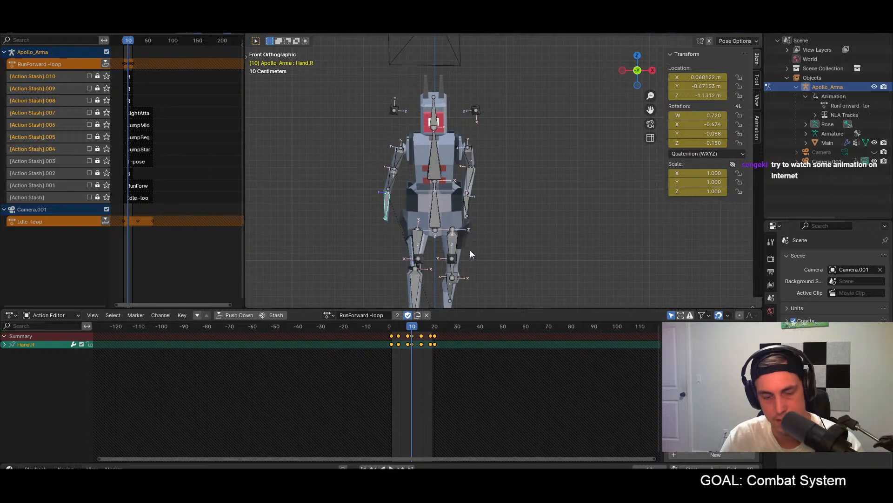
key("ctrl+shift+v")
key("a")
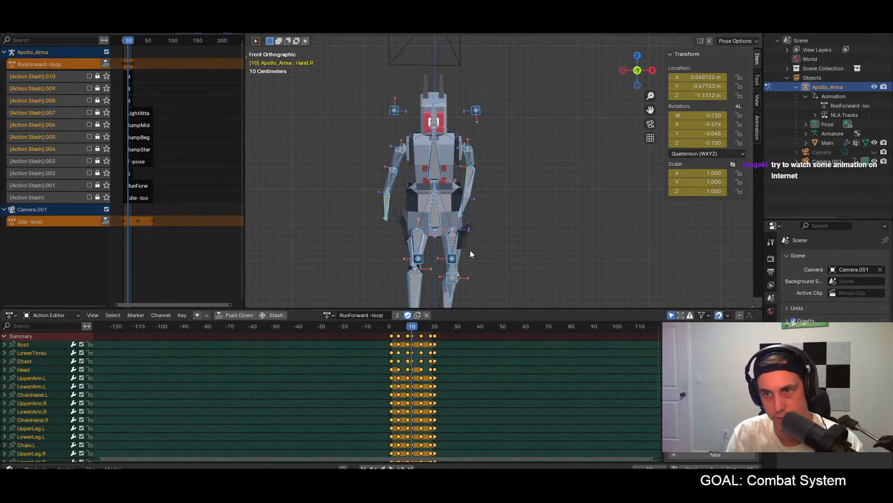
Step: Paste the frame 1 Hand.R pose unmirrored at frame 20, keyframe it, and play the loop from the front
left_click(434, 331)
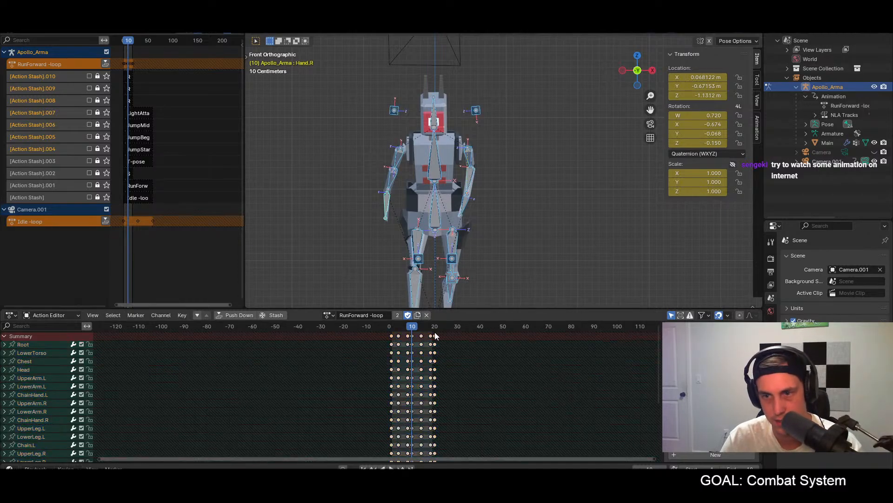
left_click(435, 331)
left_click(405, 210)
key("ctrl+shift+v")
key("i")
key("space")
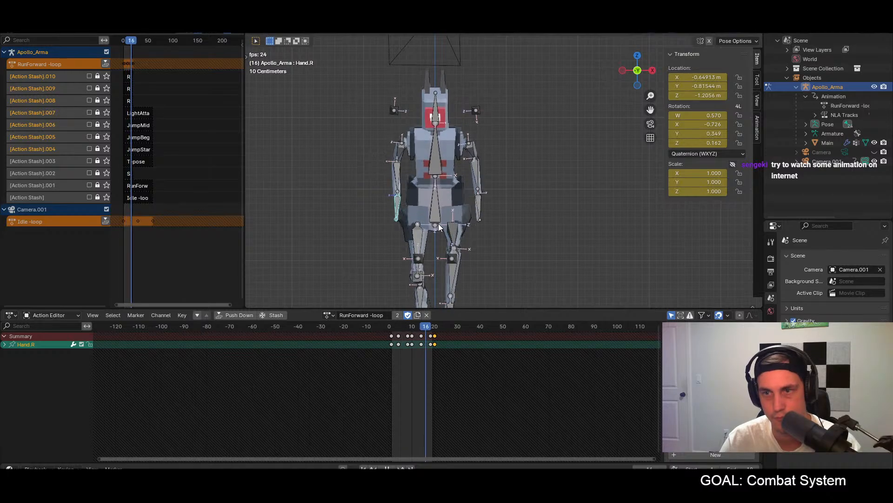
key("space")
Step: At frame 8, rotate the Hand.L bone slightly inward toward the body and keyframe it
mouse_move(410, 327)
left_mouse_down()
mouse_move(392, 329)
mouse_move(407, 328)
left_mouse_up()
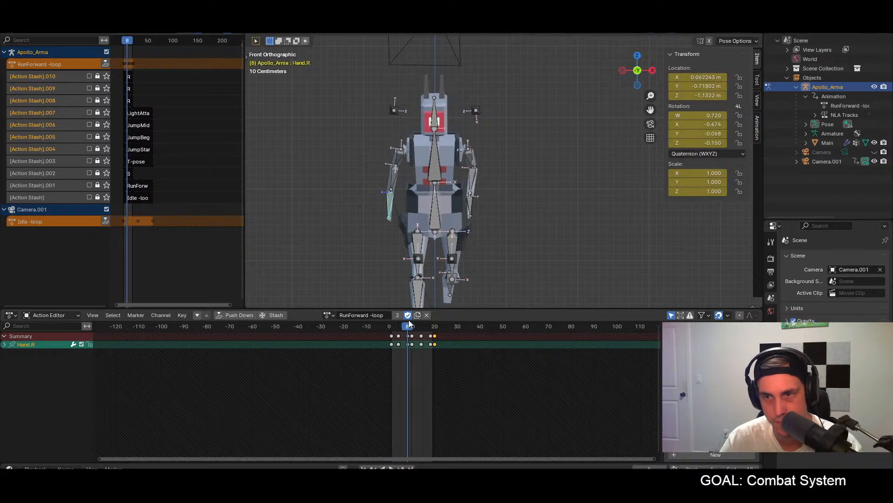
left_click(469, 210)
key("r")
left_click(467, 216)
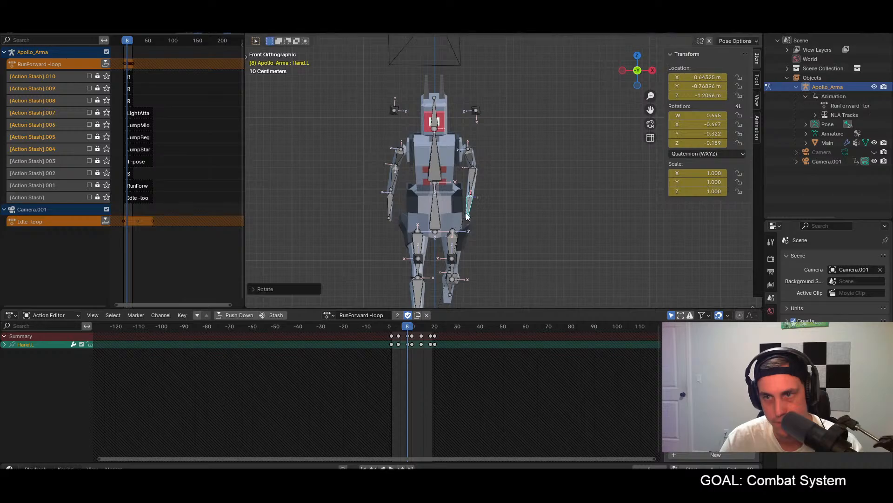
key("i")
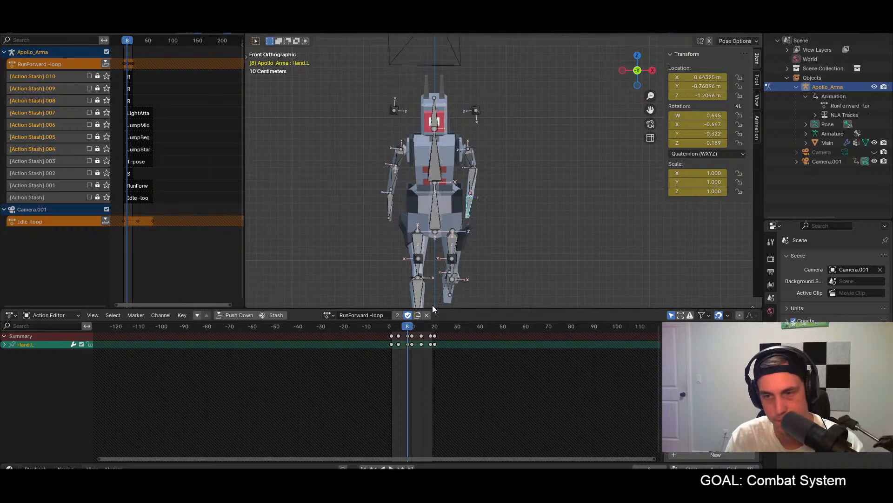
Step: Paste the frame 8 Hand.L pose mirrored onto the right hand at frame 18 and play the loop from front and side
left_click(429, 329)
key("ctrl+shift+v")
key("a")
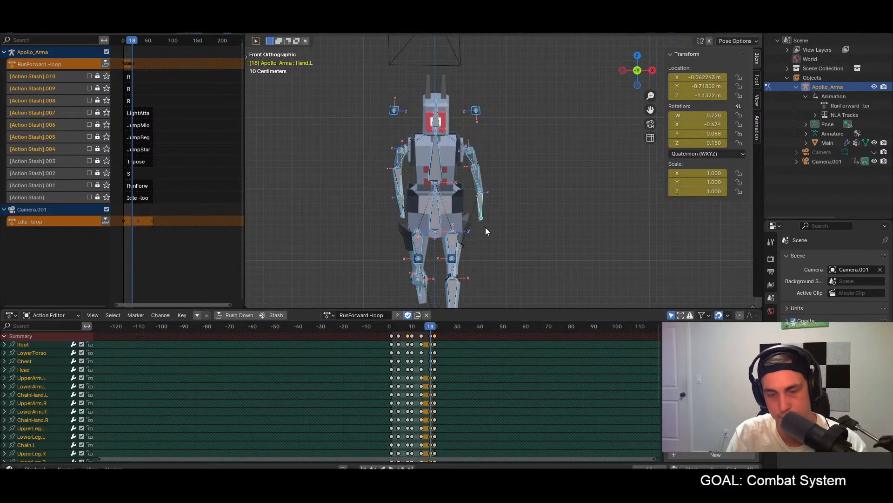
key("space")
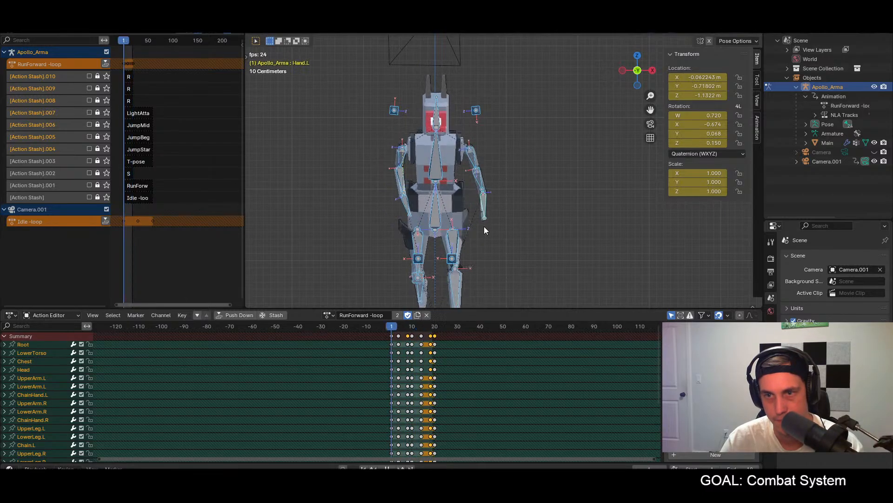
middle_click_drag(492, 272, 447, 258)
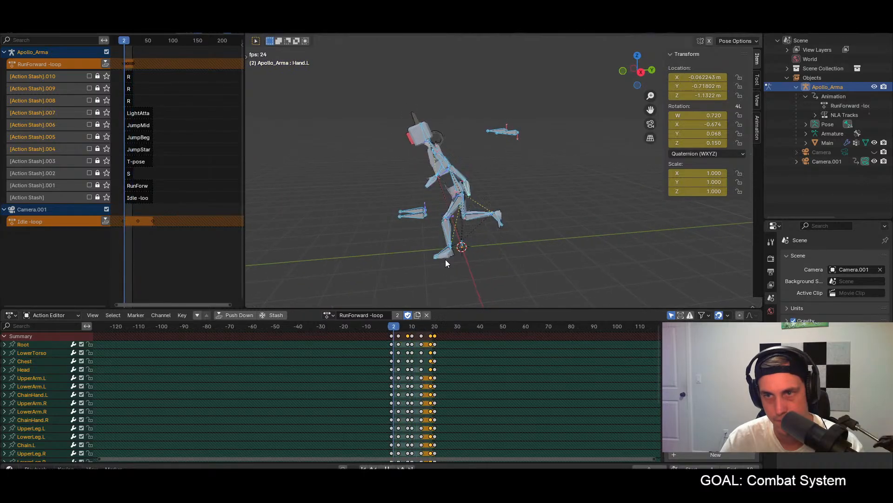
key("Escape")
key("KP_3")
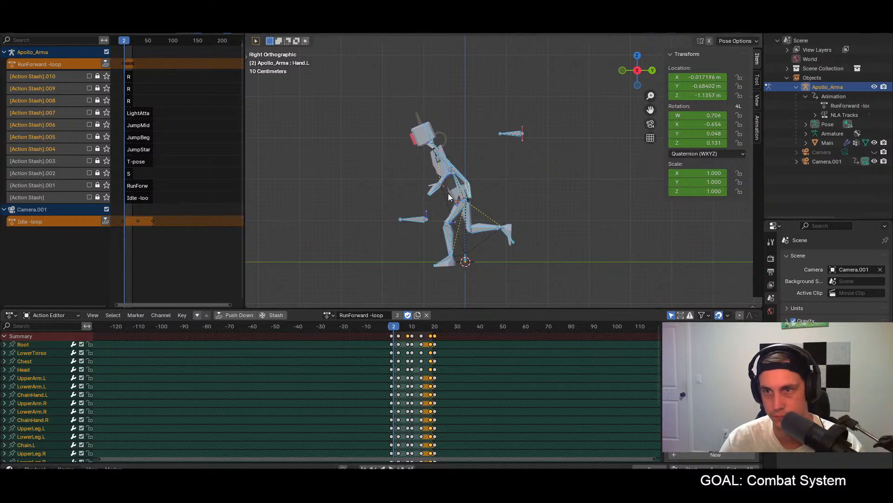
left_click_drag(408, 326, 412, 326)
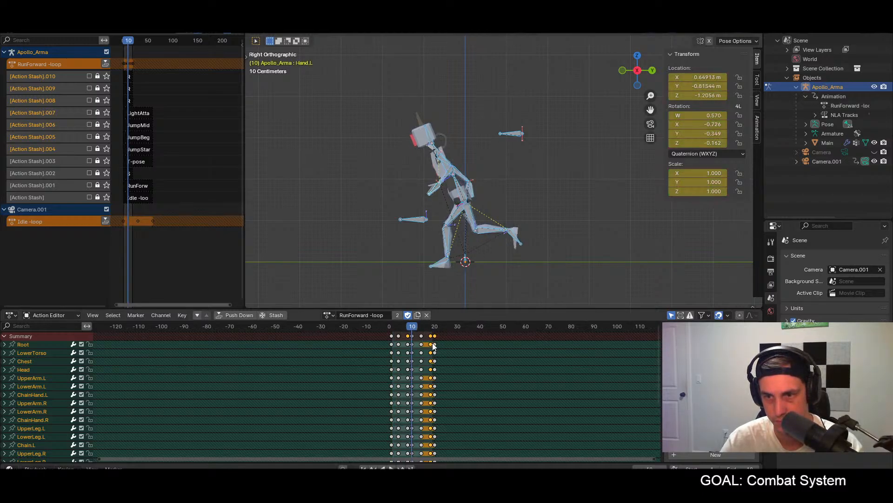
left_click(448, 342)
left_click(474, 249)
key("a")
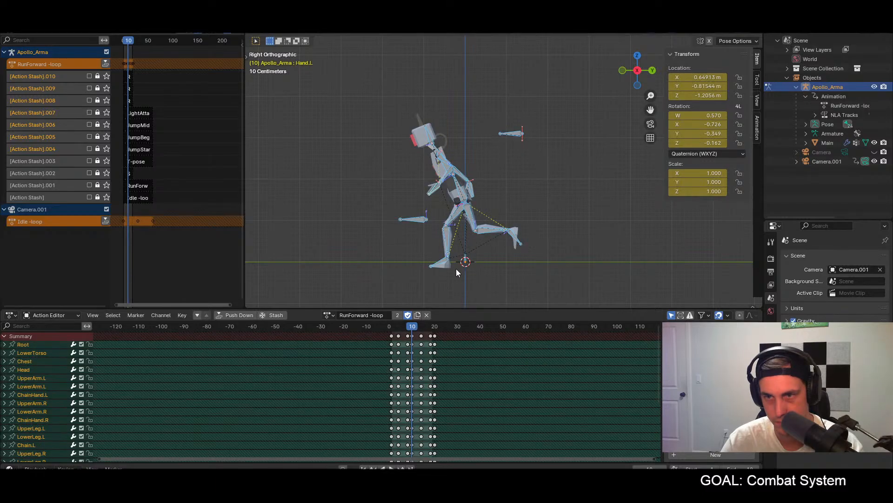
left_click(488, 112)
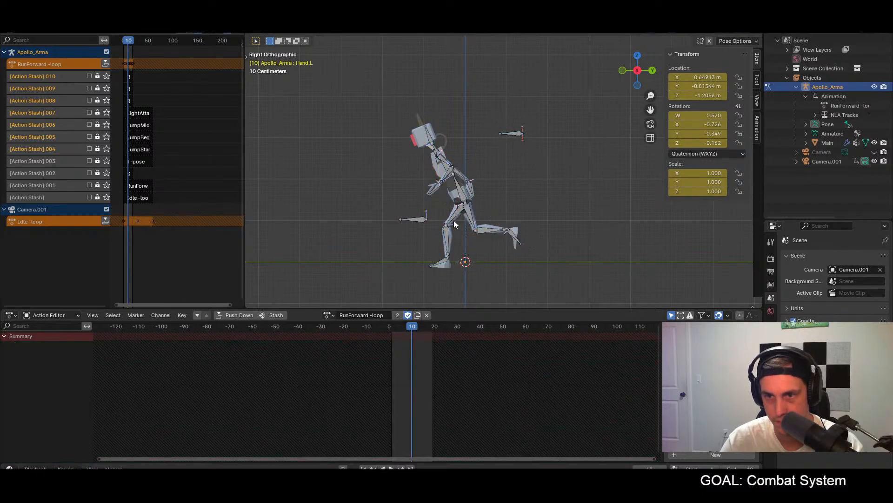
key("ctrl+z")
Step: At frame 1, try lowering both elbow pole bones about 0.84 m along the global Z axis
left_click(392, 326)
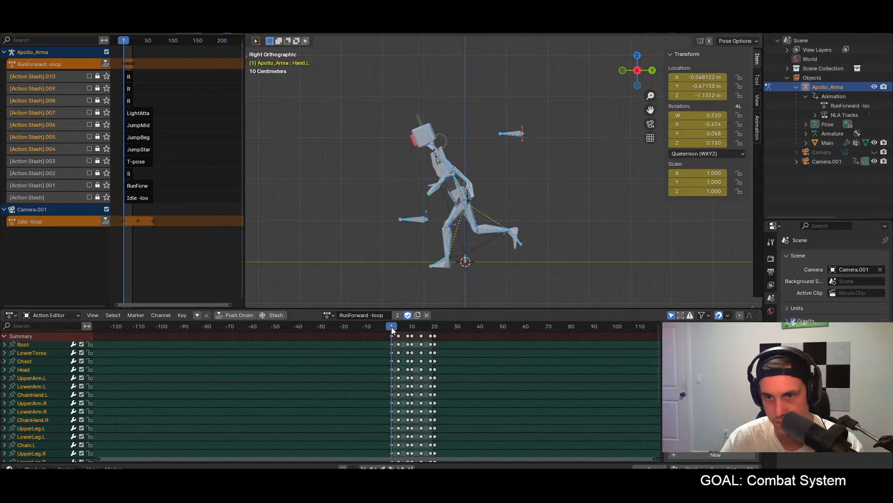
left_click_drag(496, 127, 534, 157)
key("g")
key("z")
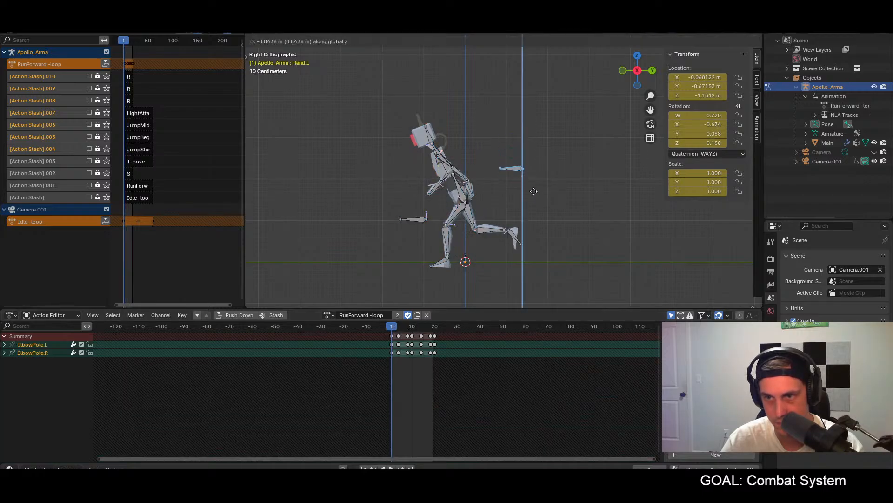
left_click(534, 191)
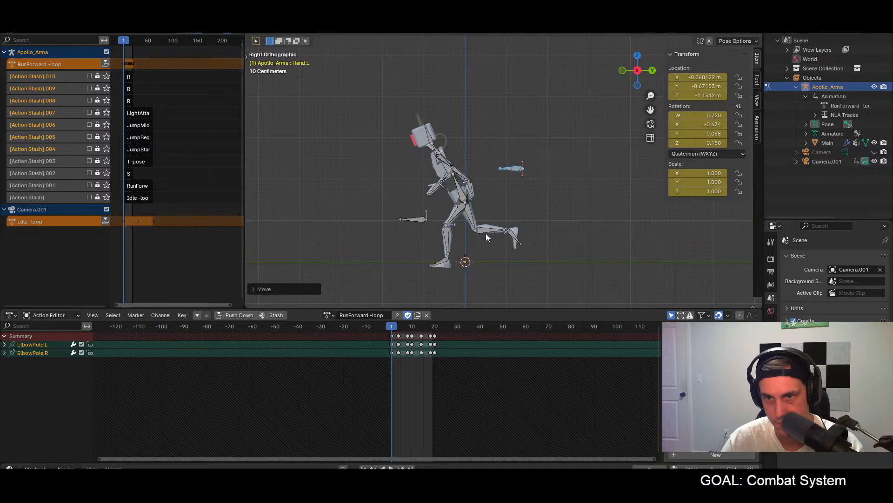
key("ctrl+z")
Step: At frame 4, try lowering both elbow pole bones along the global Z axis
left_click(398, 328)
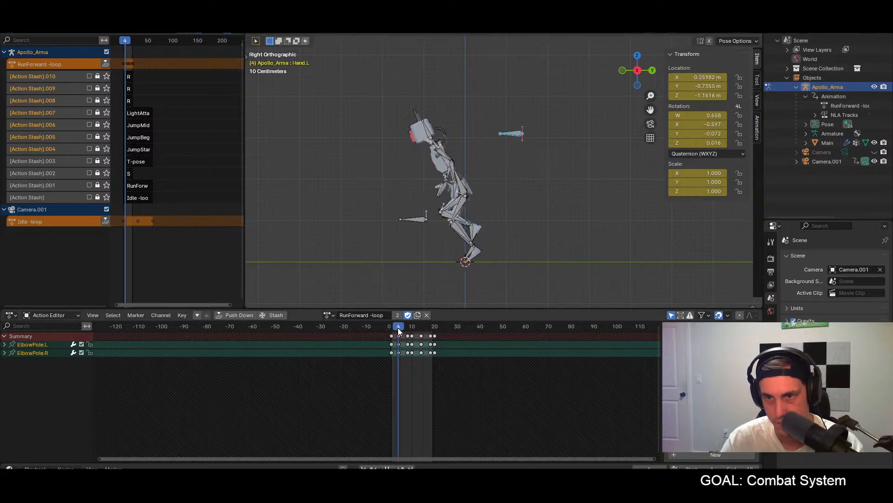
key("g")
key("z")
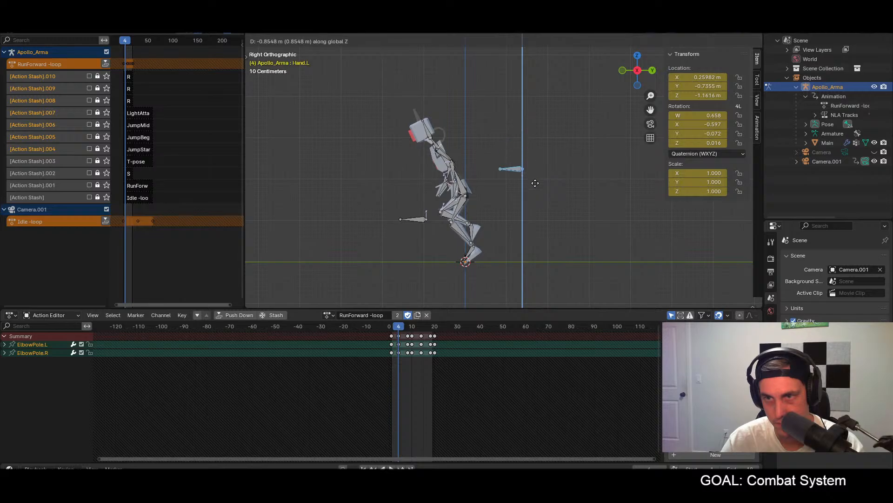
left_click(532, 225)
key("ctrl+z")
Step: At frame 1, move the ElbowPole.R bone outward about 0.6 m along global X in front view and keyframe all bones
middle_click_drag(530, 221, 618, 190)
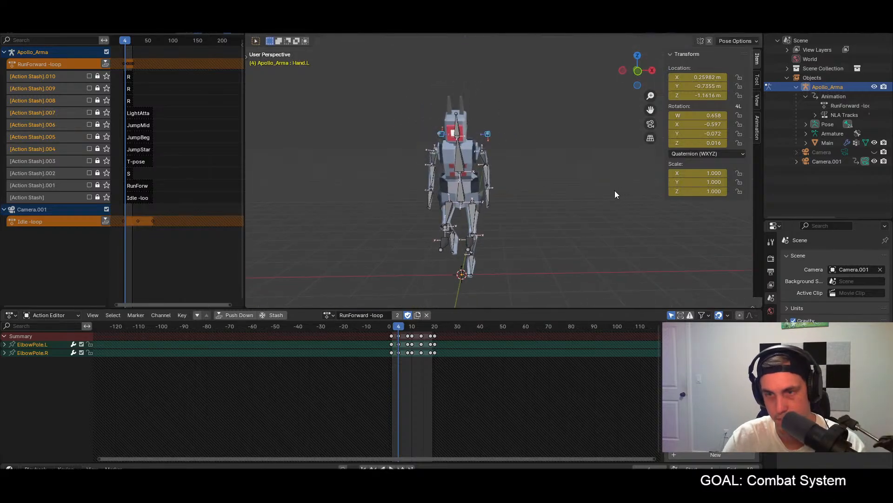
key("KP_1")
left_click(390, 326)
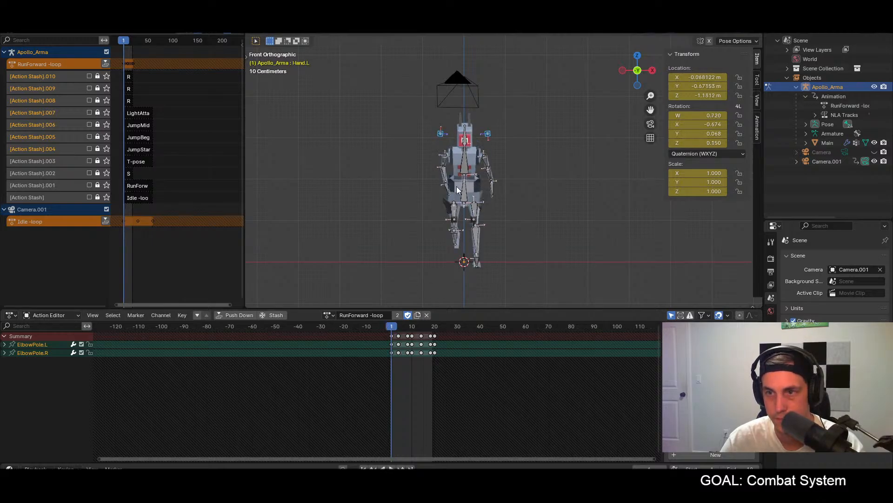
left_click(427, 127)
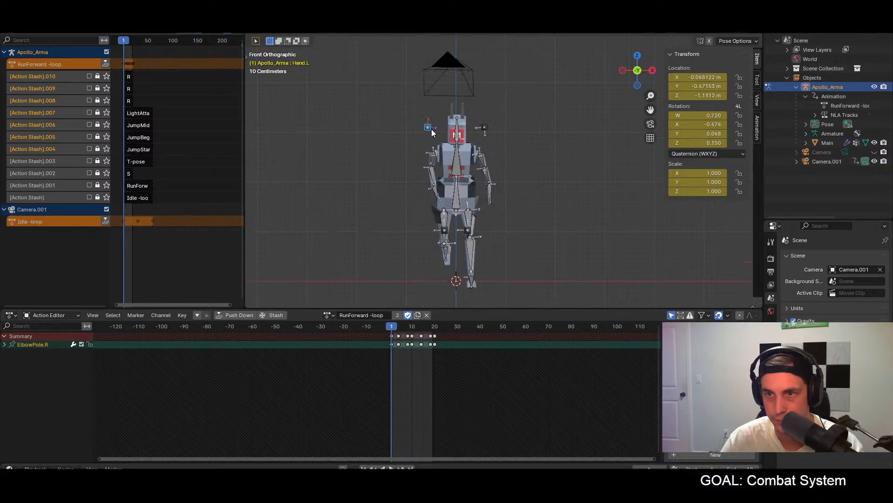
key("g")
key("x")
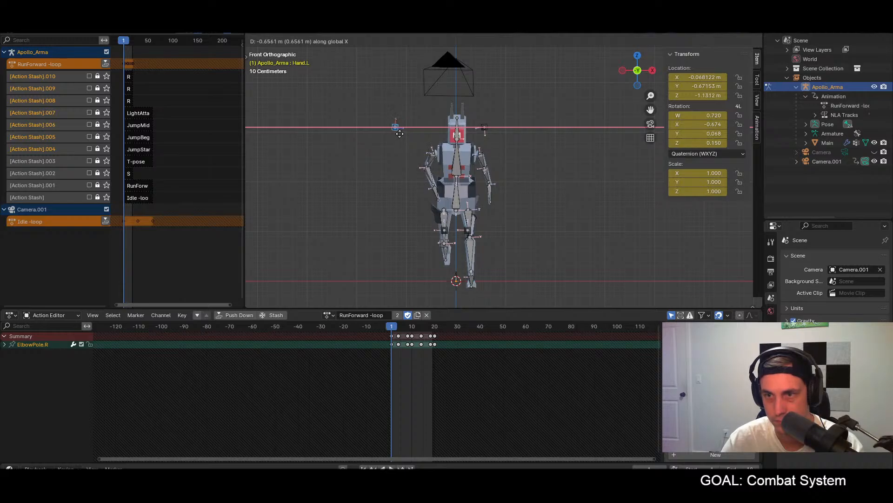
left_click(403, 134)
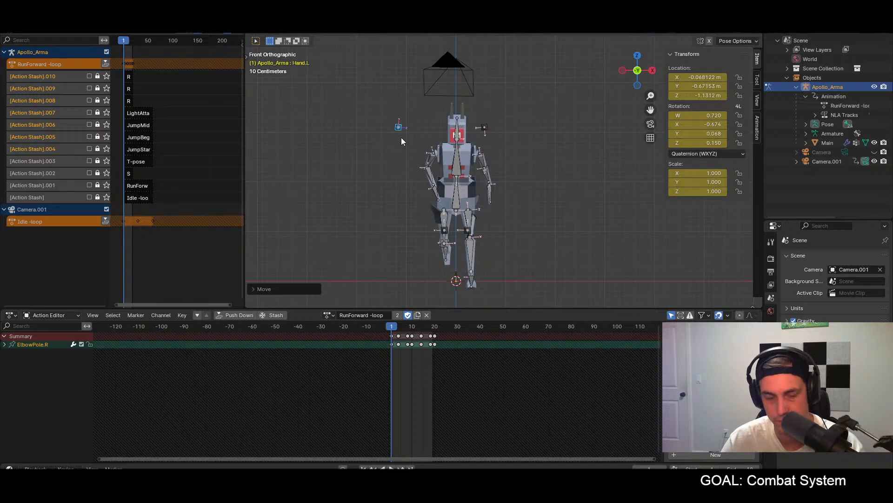
key("a")
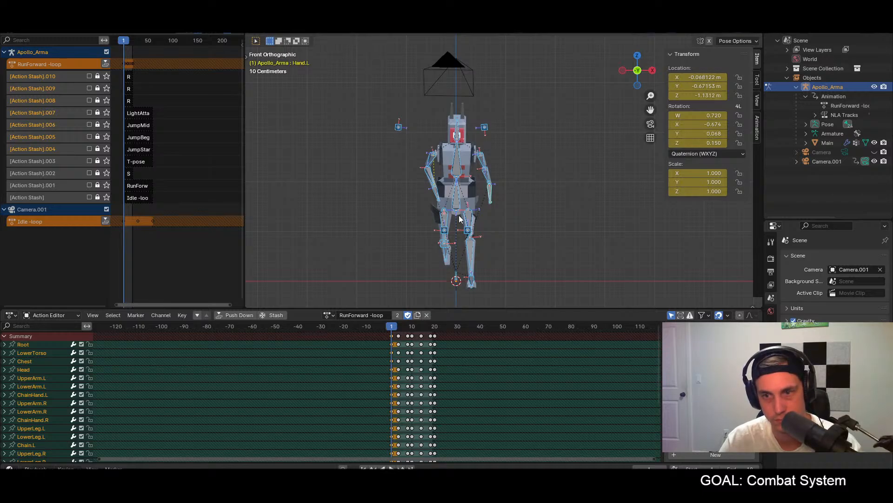
Step: Paste the full frame 1 pose mirrored at frame 10 and unmirrored at frame 20, keyframing all bones at both frames
left_click(411, 326)
key("ctrl+shift+v")
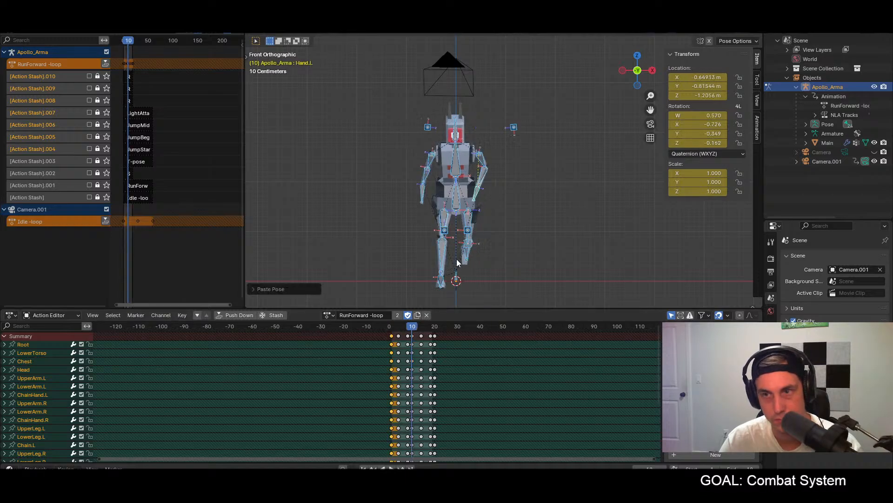
key("i")
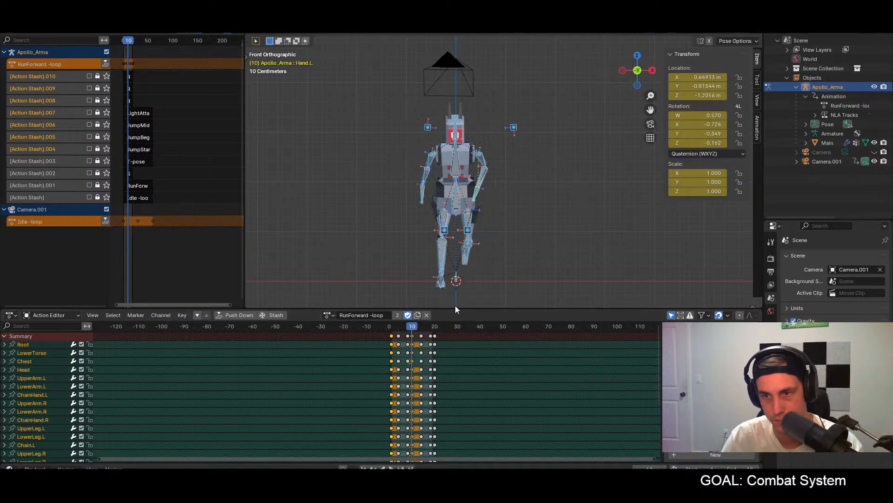
left_click(435, 327)
key("ctrl+shift+v")
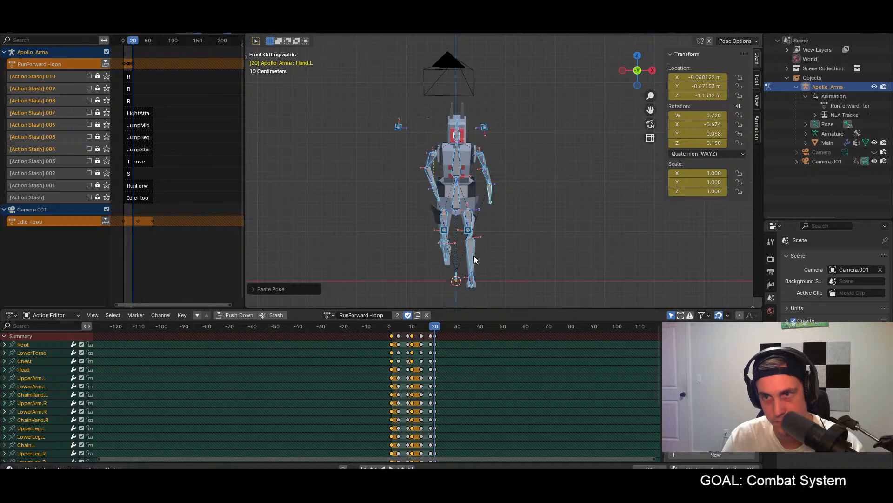
key("i")
Step: Play the run loop and check the arm motion from an angle and from the front
key("space")
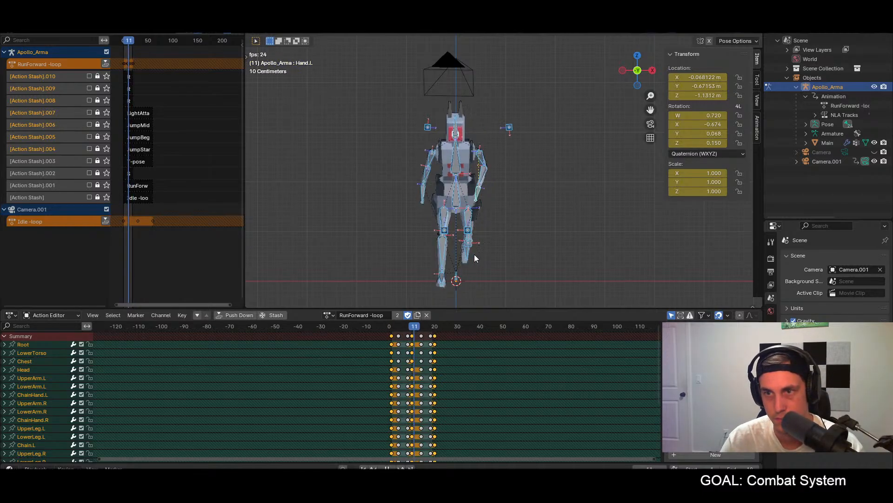
middle_click_drag(501, 253, 601, 245)
key("KP_1")
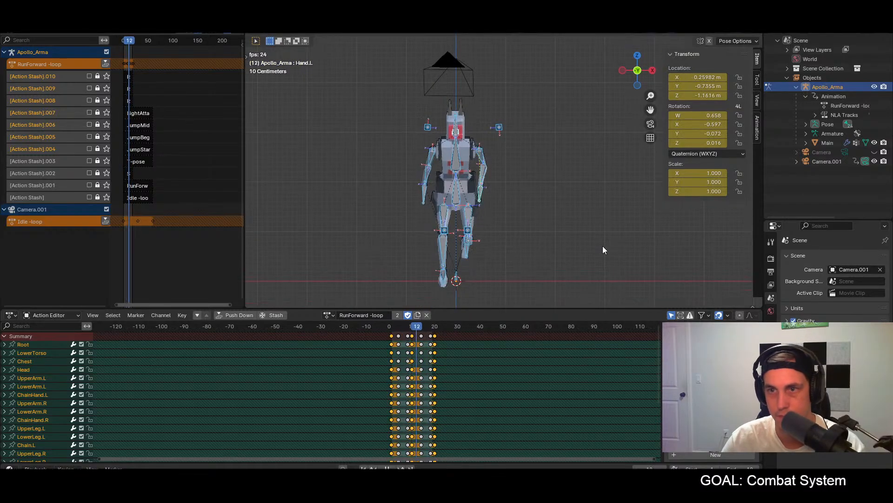
key("space")
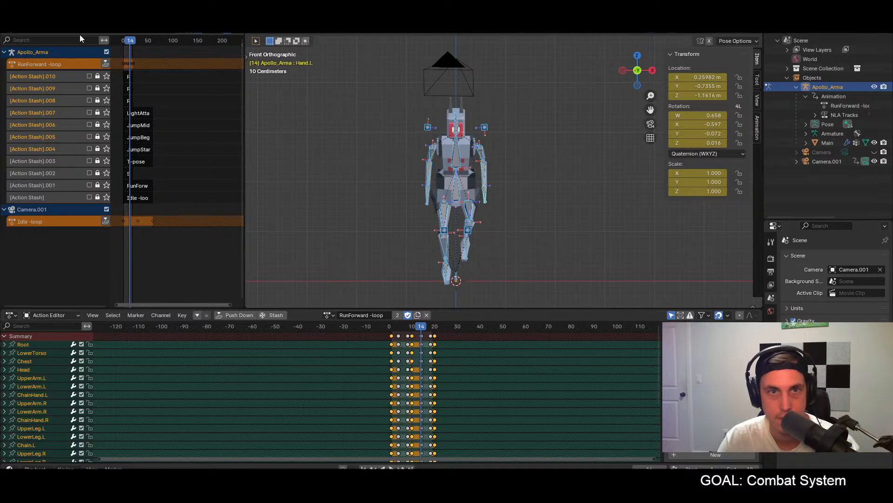
Step: Turn the Nonlinear Animation area into a second 3D Viewport, frame the character in it and widen it
left_click(9, 38)
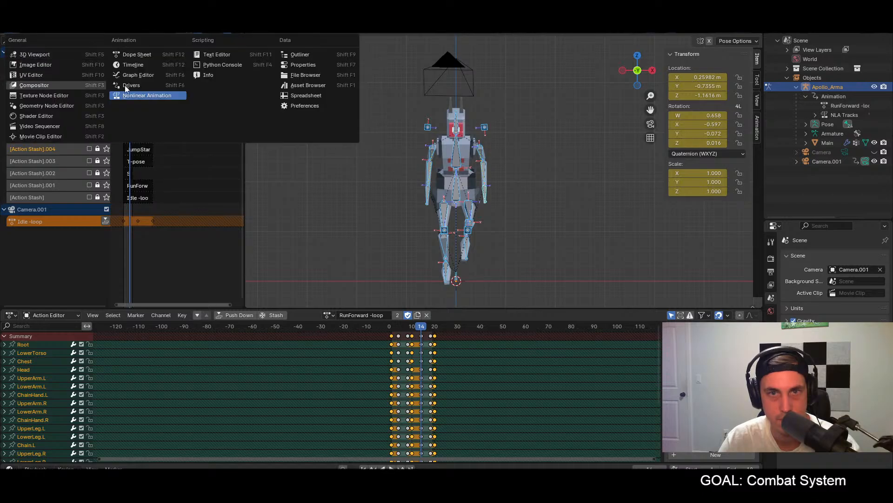
left_click(42, 55)
scroll(117, 156, "up", 2)
middle_click_drag(117, 157, 116, 96)
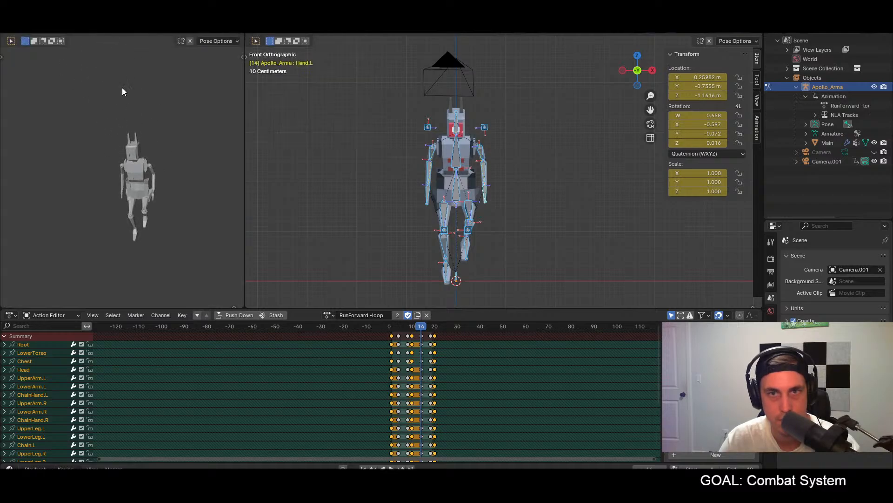
left_click_drag(245, 78, 327, 78)
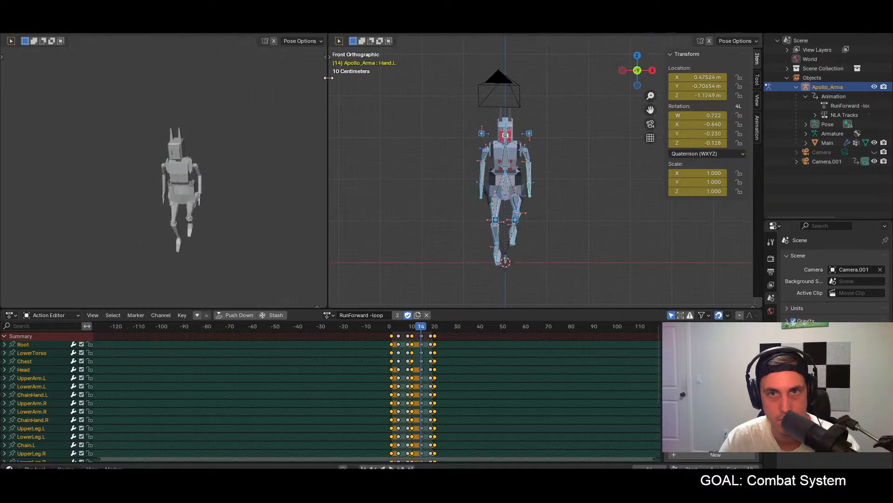
Step: Switch the armature to Object Mode and show the character's material colours in the second viewport
left_click(301, 40)
left_click(295, 41)
left_click(49, 32)
left_click(52, 43)
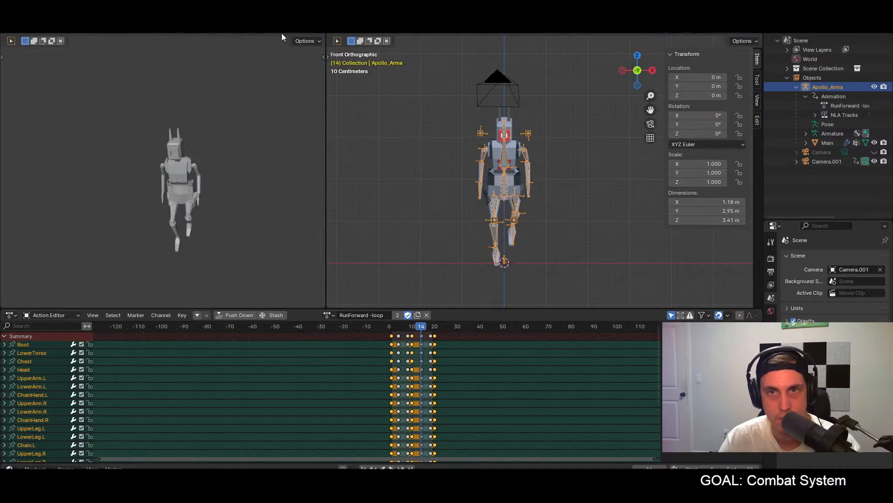
key("KP_5")
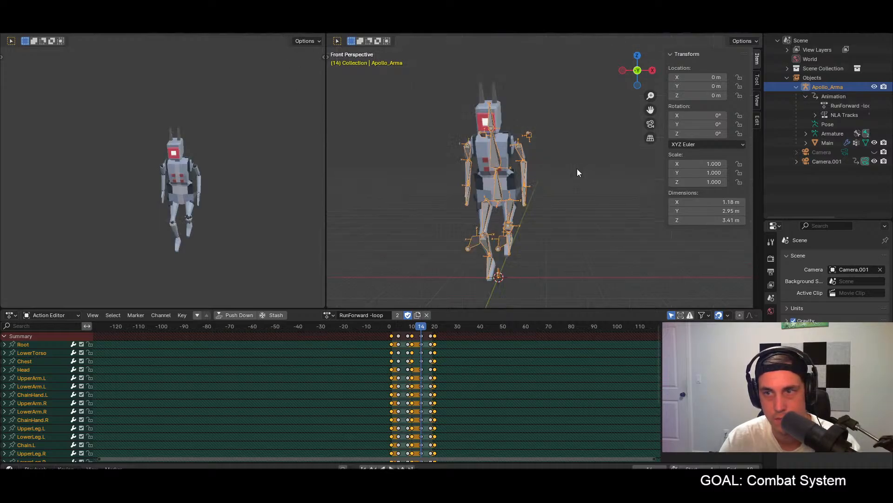
Step: Deselect the armature and play the run loop, examining the motion in both viewports from an angle and the front
left_click(577, 169)
key("space")
middle_click_drag(543, 174, 557, 173)
middle_click_drag(187, 244, 156, 219)
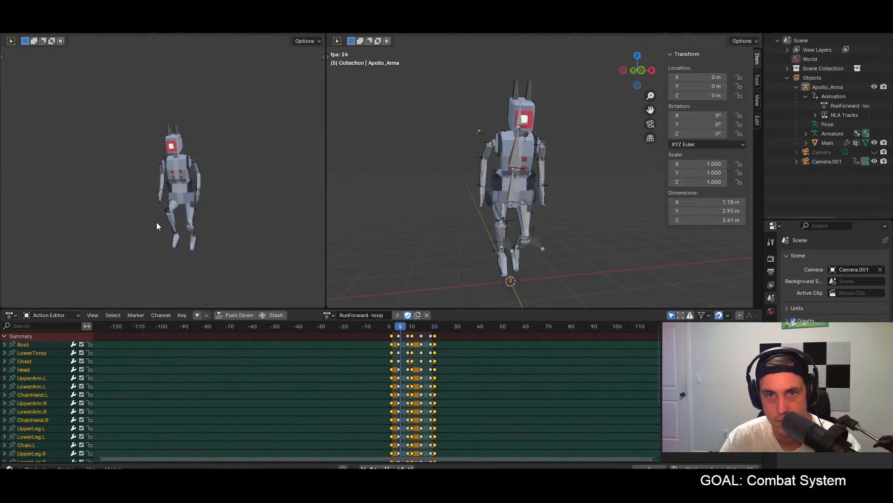
middle_click_drag(545, 231, 569, 227)
scroll(533, 233, "down", 3)
key("KP_1")
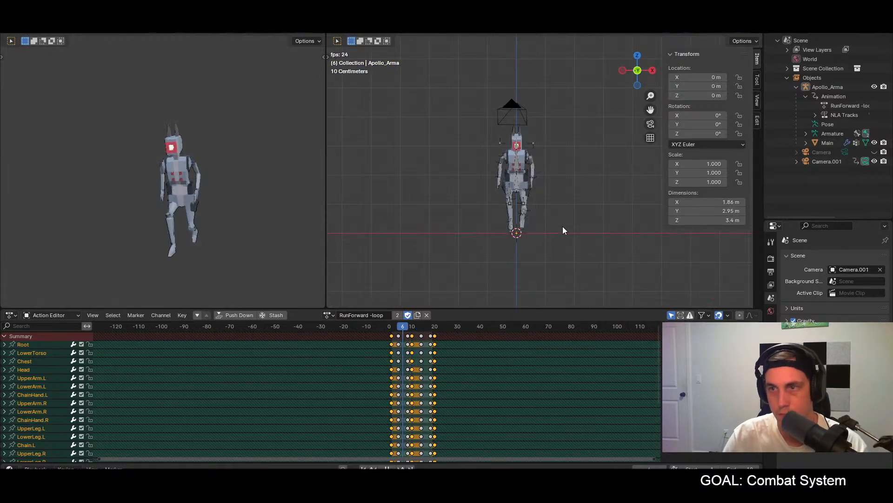
scroll(523, 219, "up", 5)
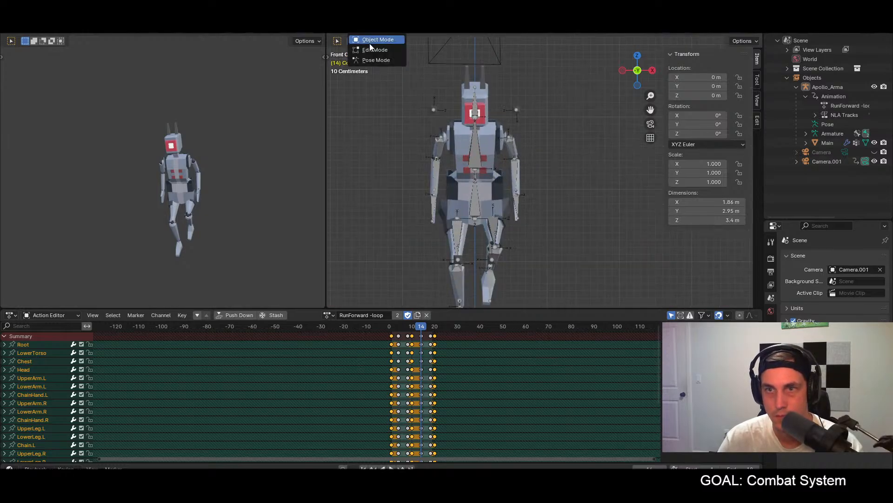
Step: Put the armature back into Pose Mode and play the run loop briefly in front view
key("Tab")
left_click(372, 31)
left_click(372, 60)
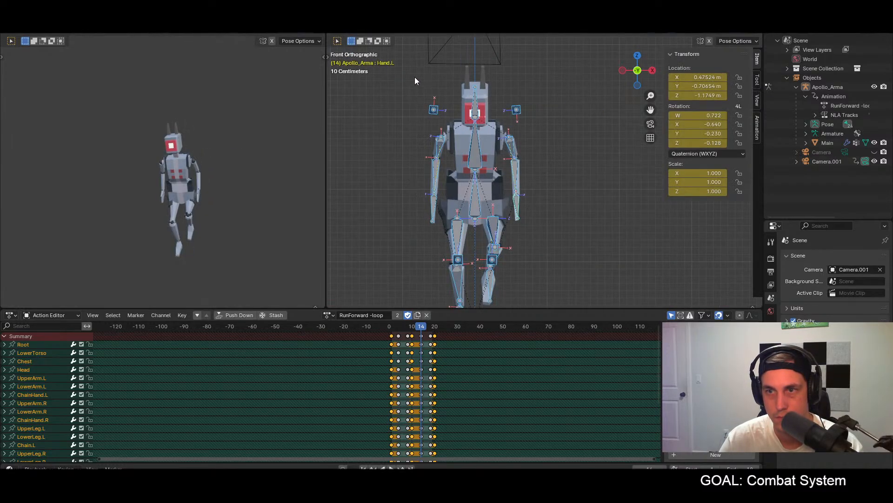
middle_click_drag(549, 217, 548, 177, "shift")
scroll(548, 178, "down", 2)
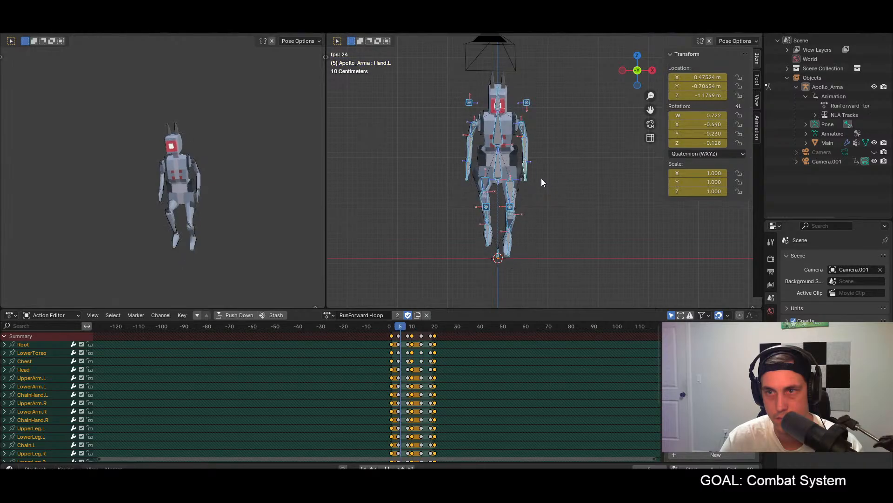
key("Escape")
Step: At frame 4, move the ElbowPole.R bone outward about 0.4 m along global X and keyframe all bones
left_click_drag(394, 327, 398, 326)
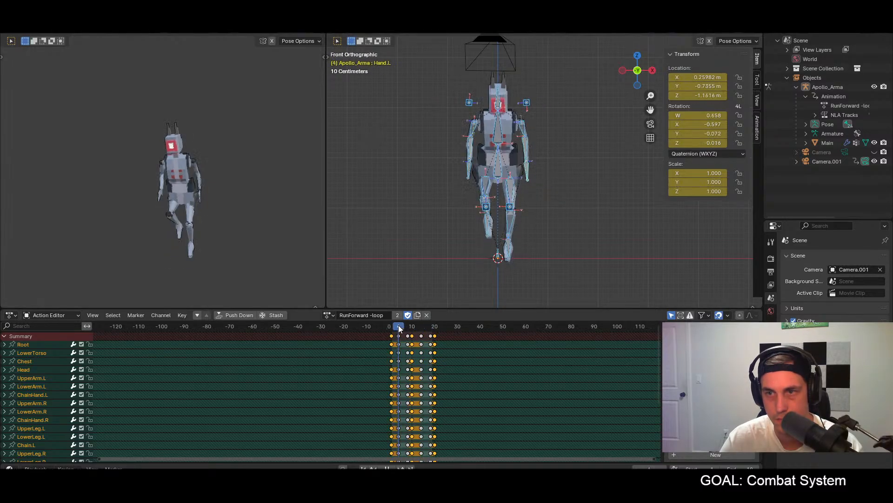
left_click(470, 103)
key("g")
key("z")
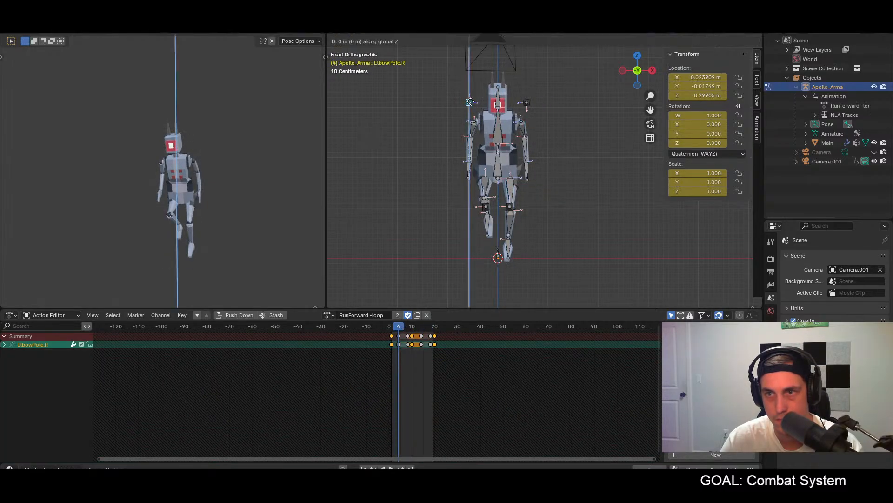
key("x")
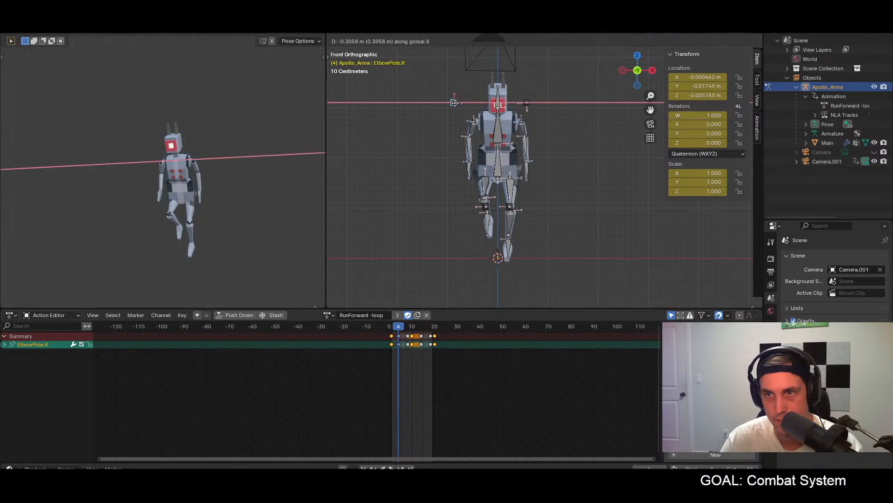
left_click(449, 102)
key("a")
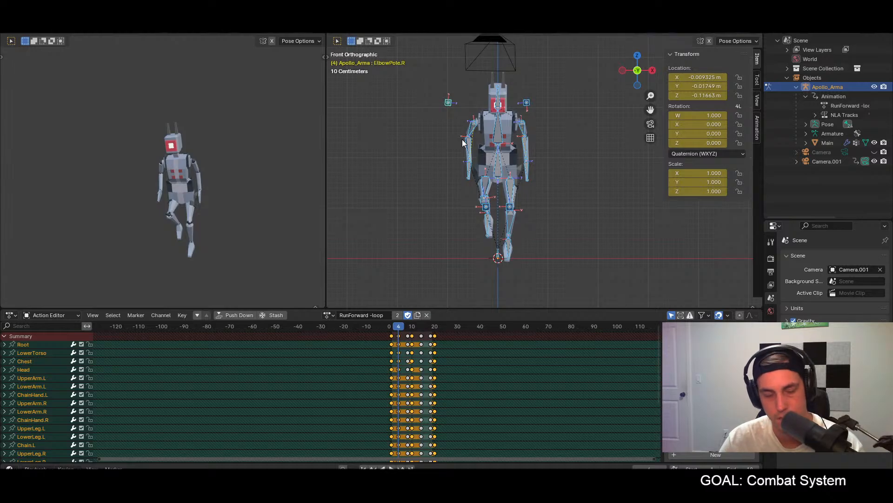
left_click(428, 327)
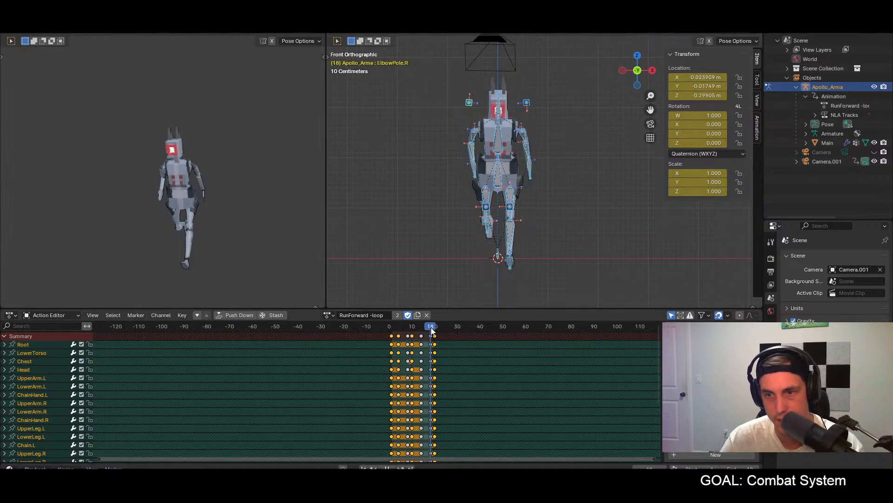
key("ctrl+v")
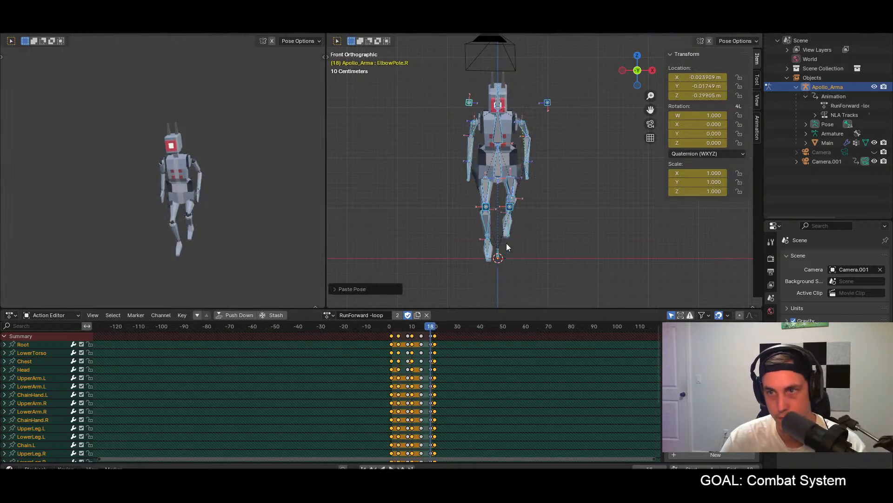
key("ctrl+z")
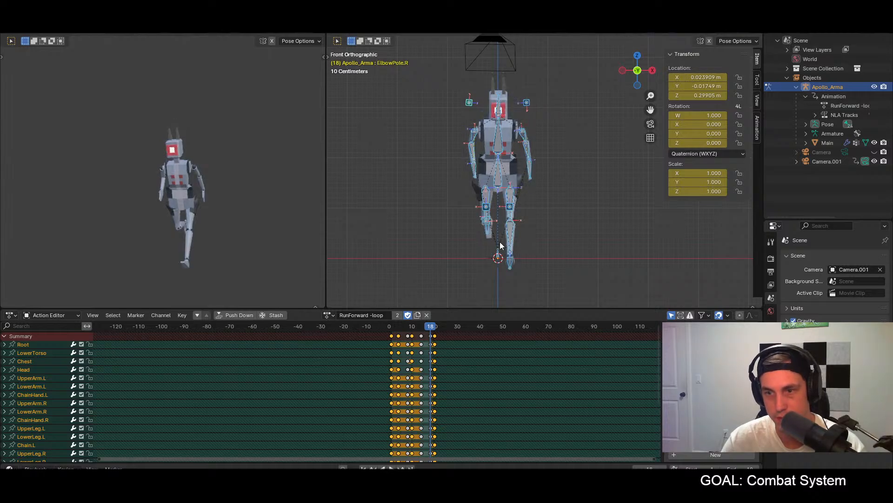
Step: Paste the frame 4 pose mirrored onto frame 14, keyframe all bones, and play the run loop briefly in front view
left_click(413, 327)
left_click_drag(414, 327, 421, 328)
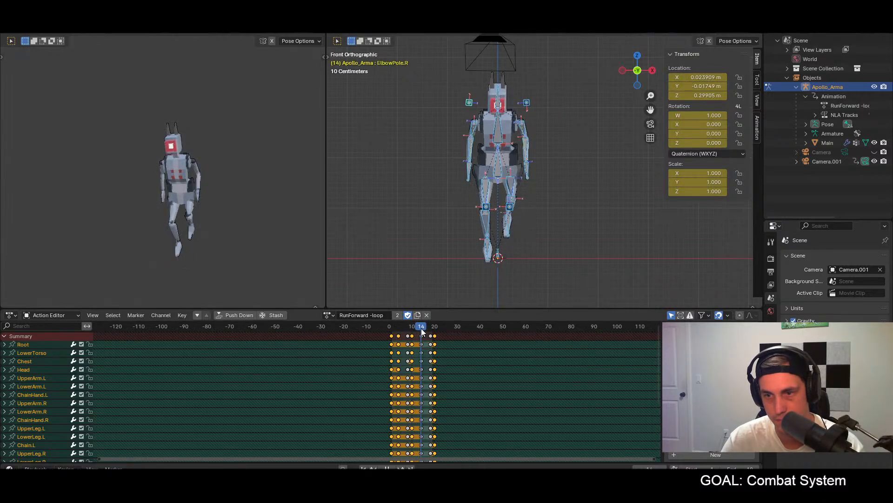
key("ctrl+v")
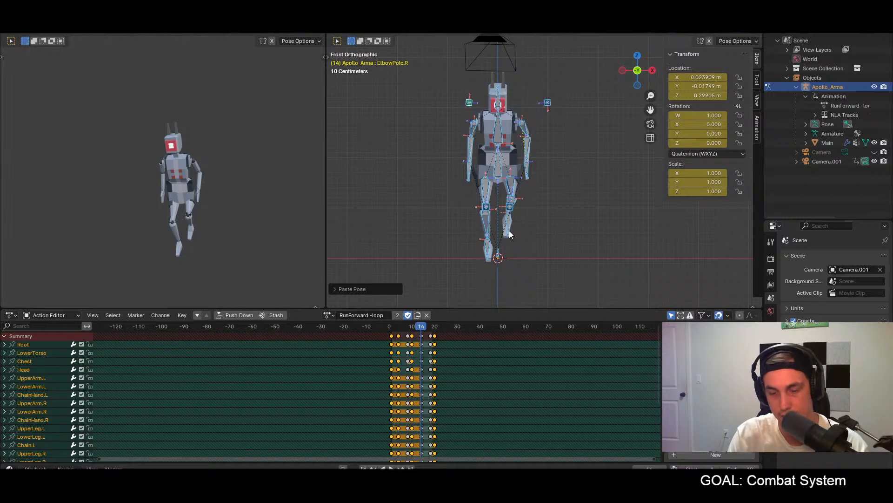
key("space")
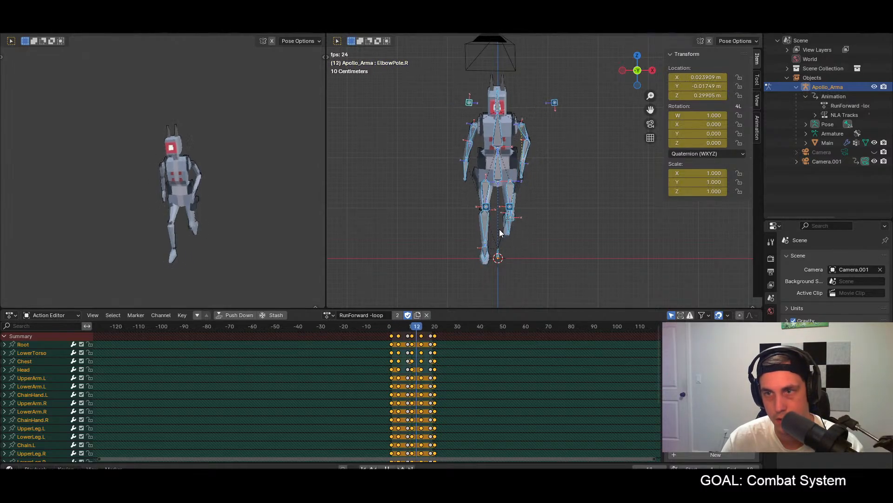
key("space")
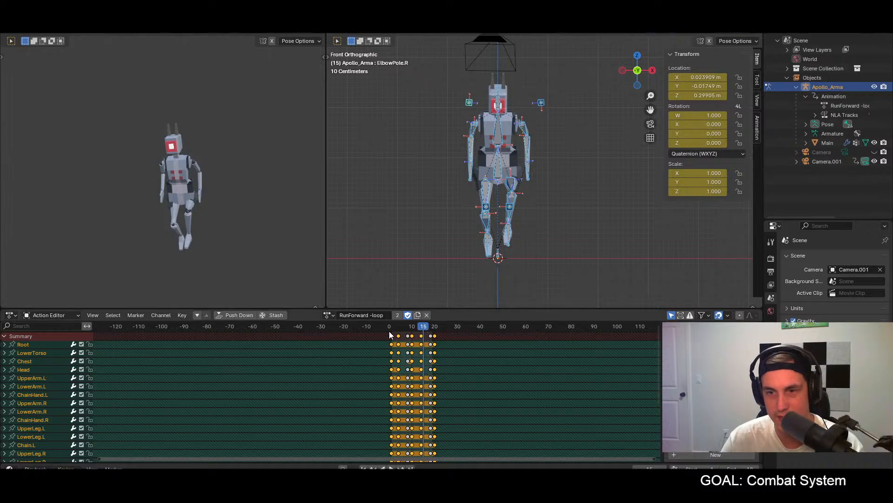
Step: Return to frame 1 and examine the character's run pose from the side, the front and an angle
left_click(392, 326)
middle_click_drag(536, 242, 512, 239)
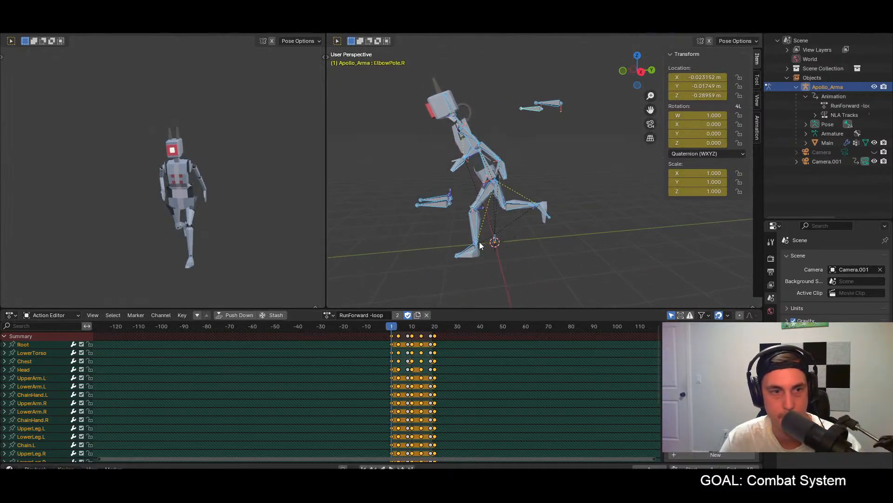
middle_click_drag(470, 239, 568, 231)
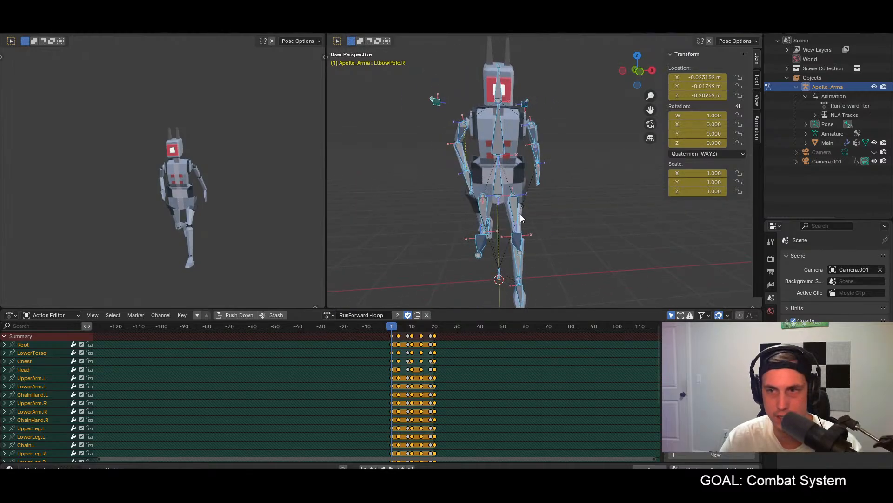
middle_click_drag(520, 216, 493, 270)
mouse_move(328, 481)
left_click(284, 442)
left_click_drag(605, 9, 0, 10)
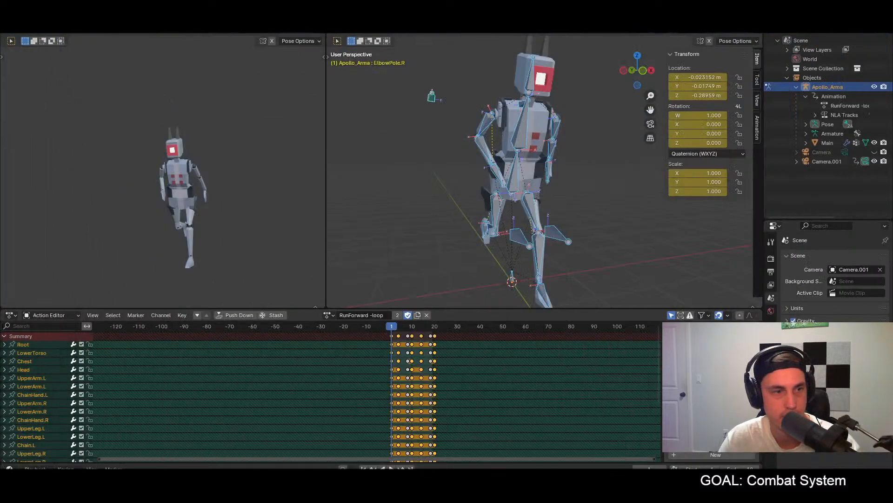
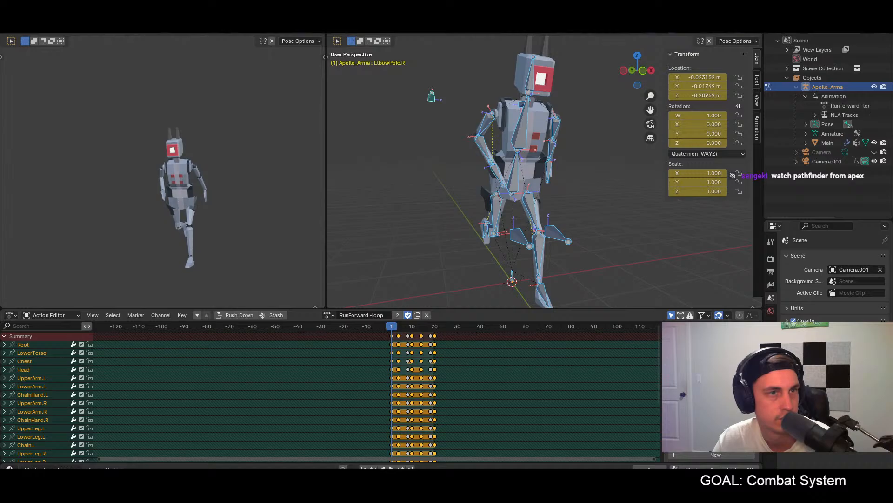
Step: Switch to Mixamo in the browser, search the animations for "run", and preview Fast Run with In Place enabled
left_click_drag(0, 14, 321, 1)
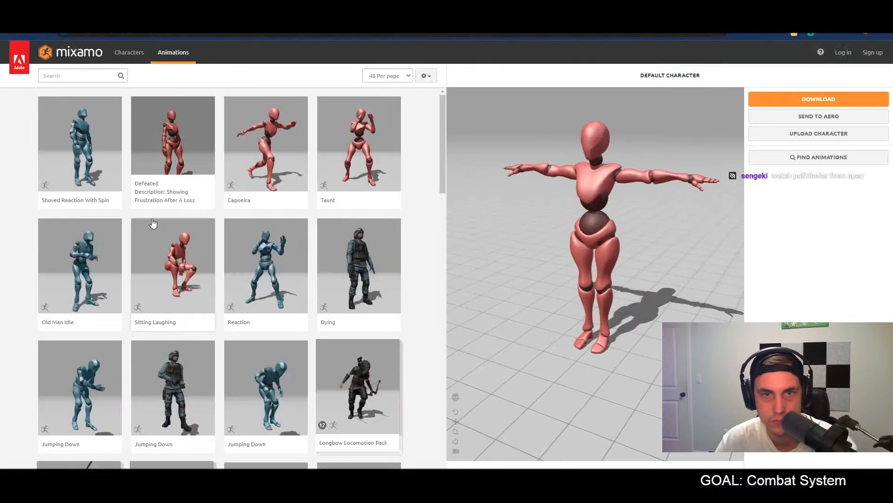
left_click(75, 80)
type("run")
key("Return")
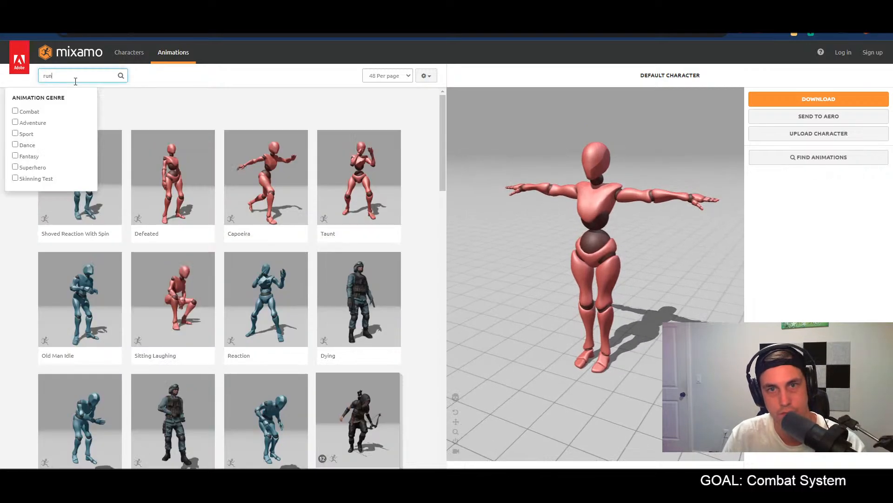
left_click(211, 82)
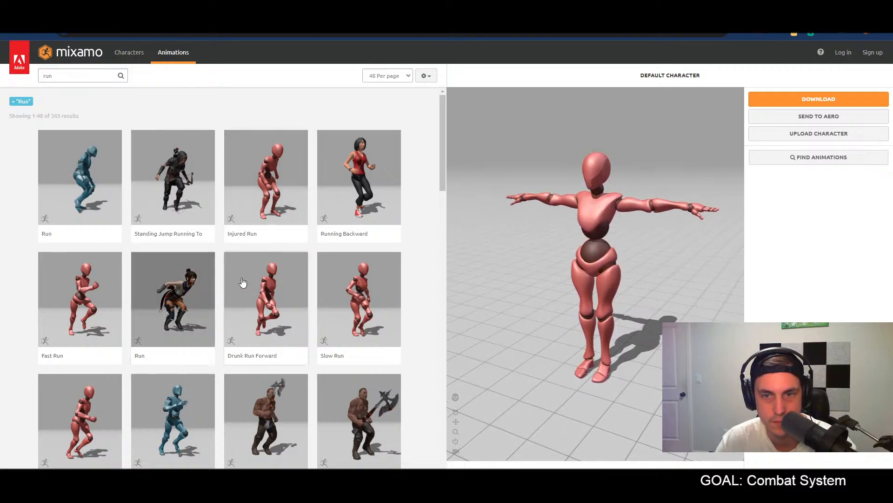
left_click(100, 309)
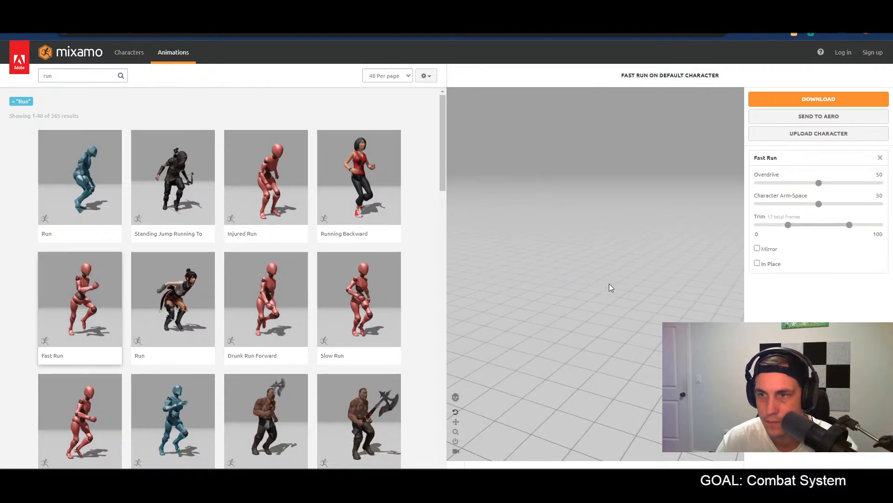
left_click(757, 263)
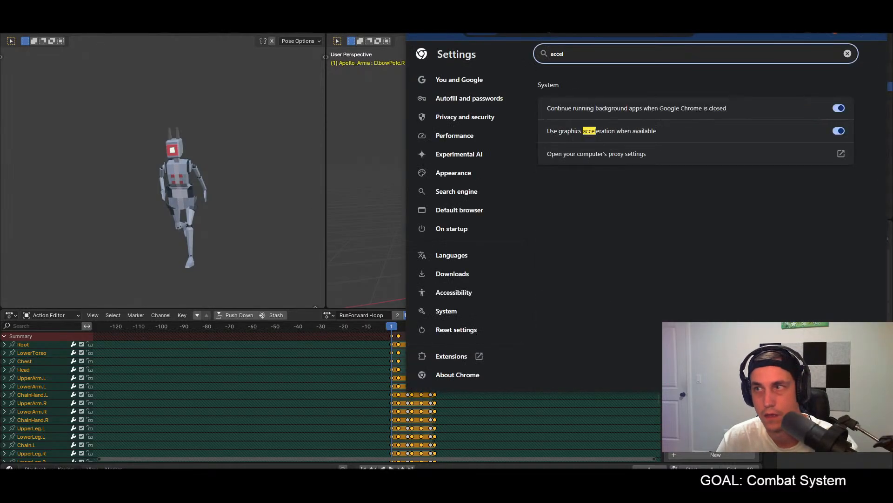
Step: Reload the Fast Run preview in Mixamo with In Place enabled and lower its Overdrive to 0 to study the motion
left_click_drag(647, 9, 0, 156)
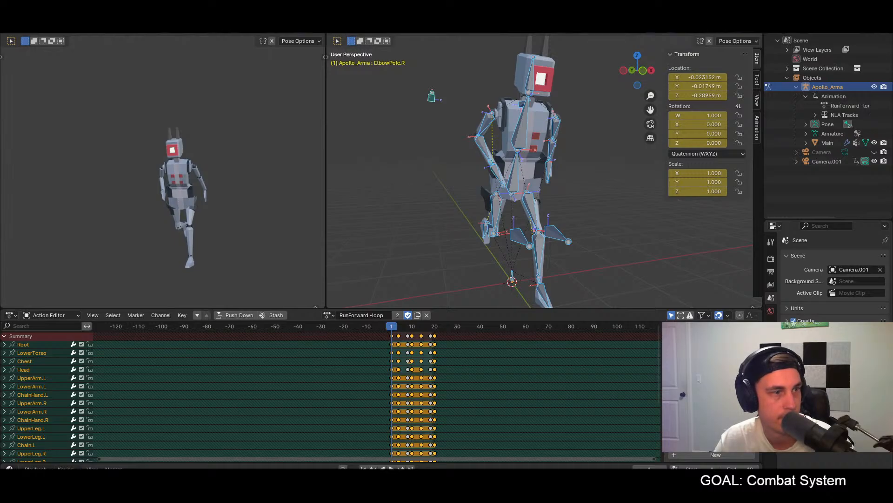
left_click_drag(1, 195, 363, 34)
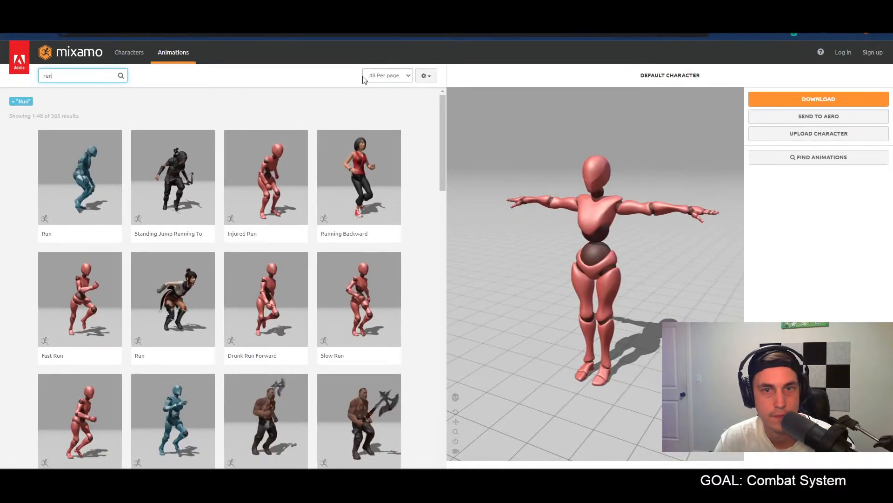
left_click(83, 309)
left_click(757, 263)
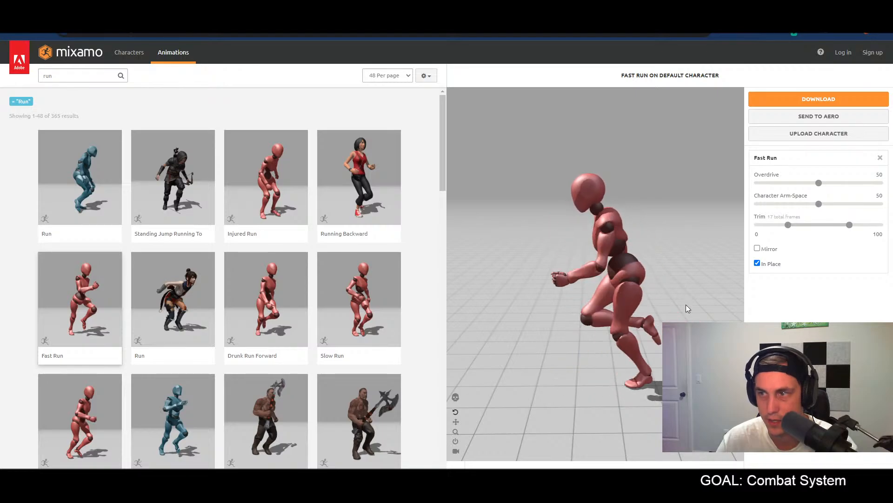
left_click_drag(819, 188, 757, 183)
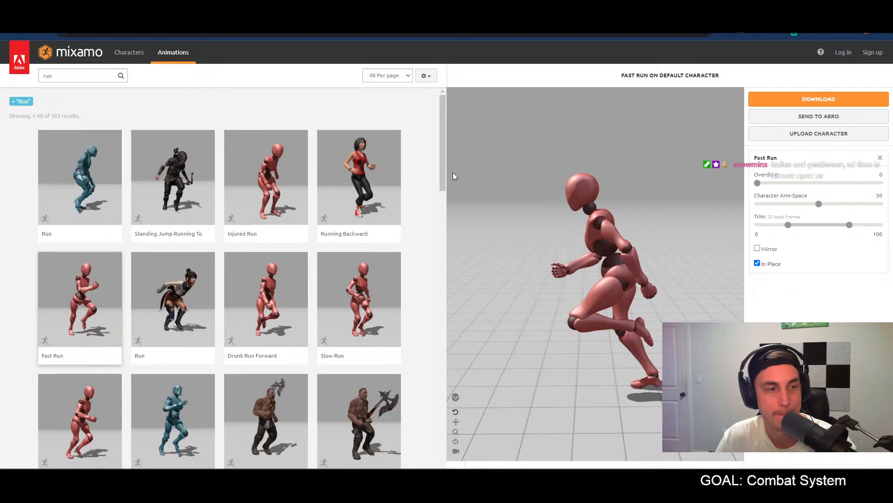
Step: Switch back to Blender and play the character's run loop briefly in right side view
key("alt+Tab")
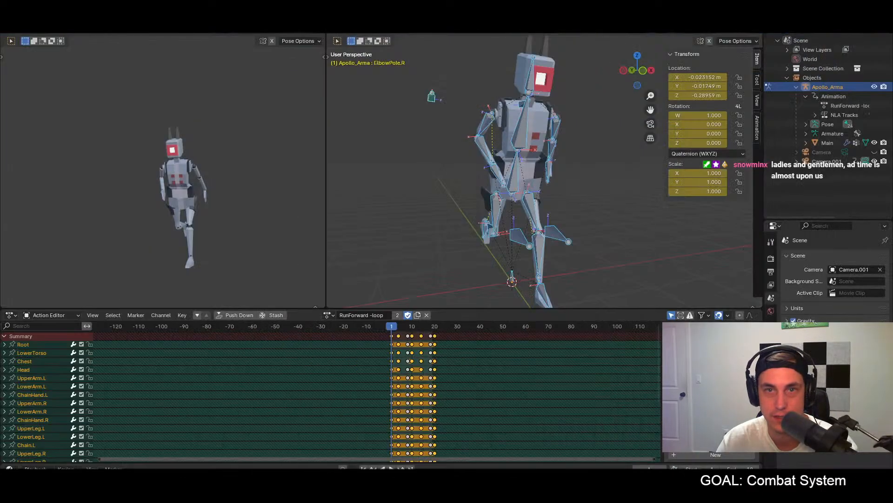
middle_click_drag(603, 191, 525, 207)
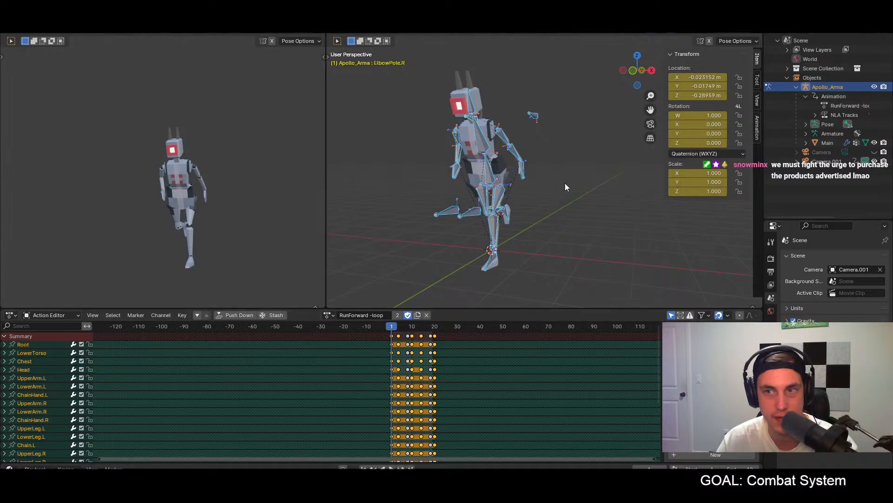
middle_click_drag(564, 184, 527, 183)
key("KP_3")
key("space")
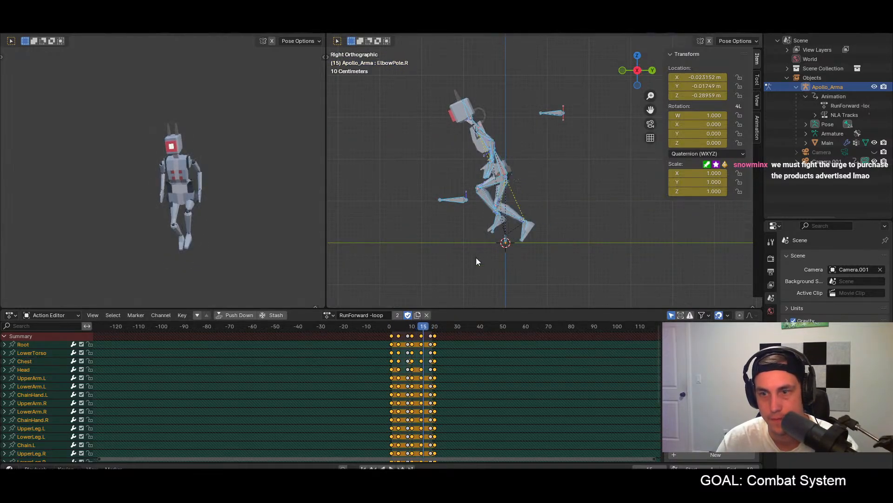
Step: At frame 1, move the Hand.R bone forward and up about 0.6 m in right side view and rotate it
left_click(392, 327)
middle_click_drag(516, 186, 555, 181)
left_click(450, 176)
middle_click_drag(450, 176, 462, 195)
key("KP_3")
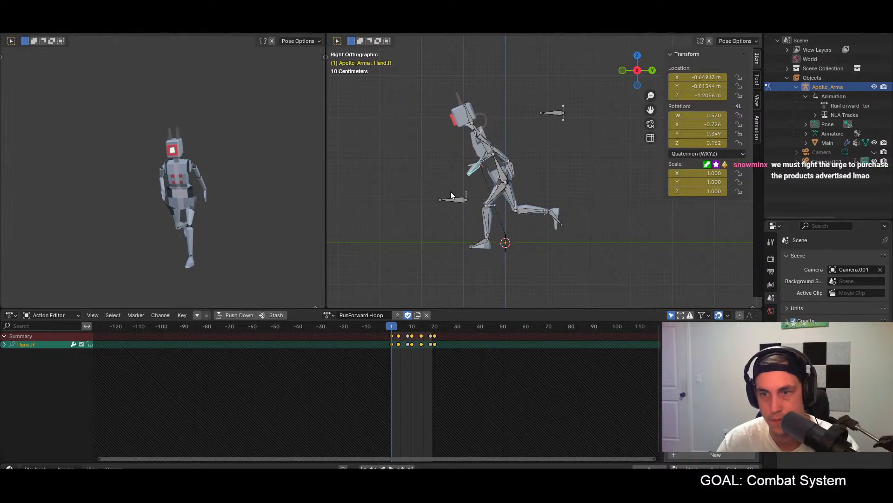
key("g")
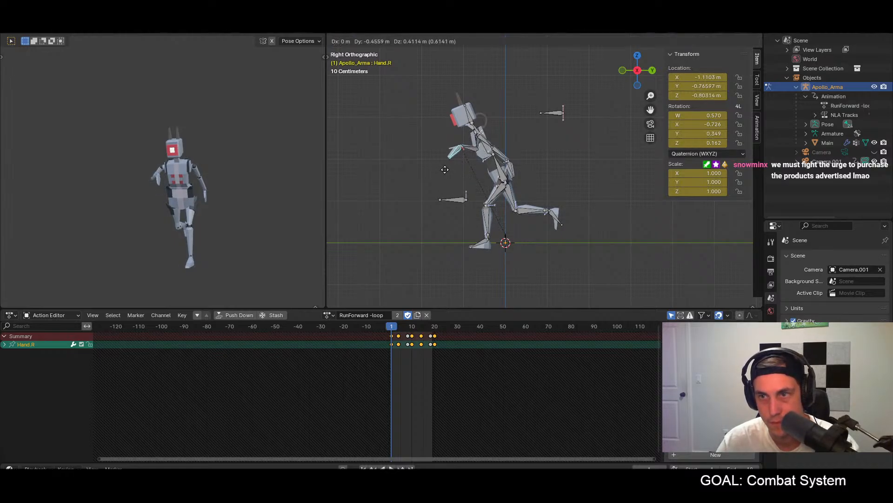
left_click(443, 172)
key("r")
left_click(439, 166)
Step: Rotate the Hand.R bone further from several angles and shift it along global X so the forearm bends across the chest
middle_click_drag(440, 166, 566, 200)
middle_click_drag(505, 194, 506, 125)
key("r")
left_click(501, 99)
key("r")
left_click(499, 148)
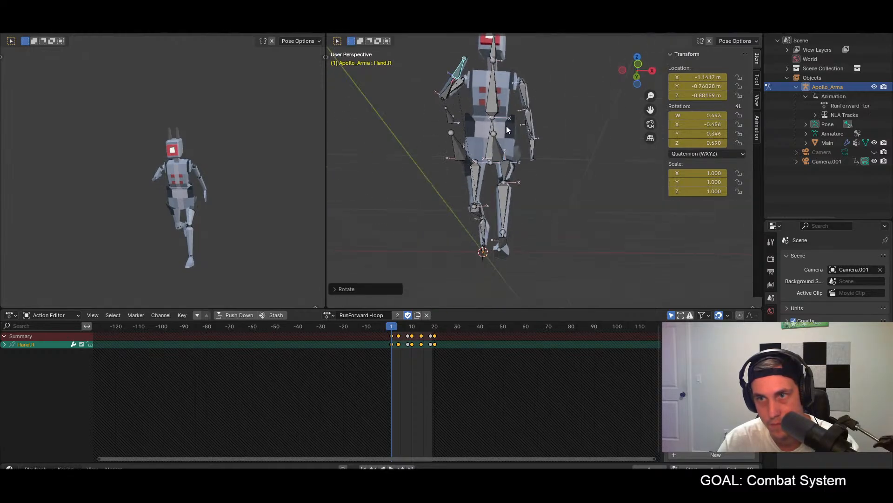
key("r")
left_click(506, 66)
middle_click_drag(505, 66, 467, 125)
key("g")
key("x")
left_click(501, 131)
Step: In front view, move the ElbowPole.R bone about 0.93 m outward and slightly down at frame 1
scroll(467, 126, "down", 3)
left_click(482, 128)
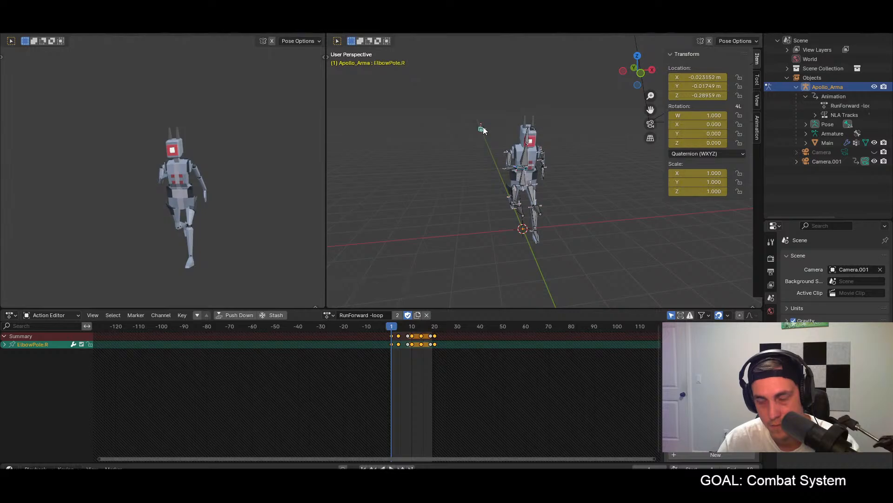
key("KP_1")
key("g")
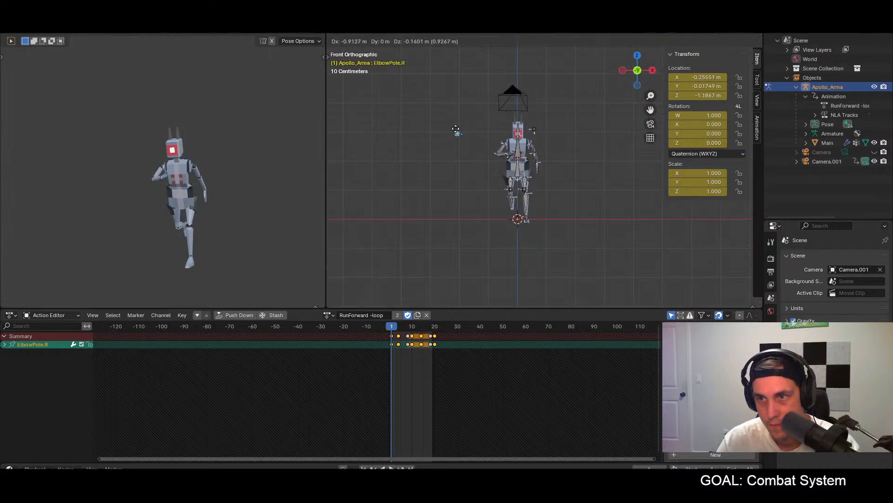
left_click(456, 129)
scroll(547, 172, "up", 3)
Step: Copy the frame 1 pose of all bones onto frame 20, paste it mirrored onto frame 10, and keyframe both
key("a")
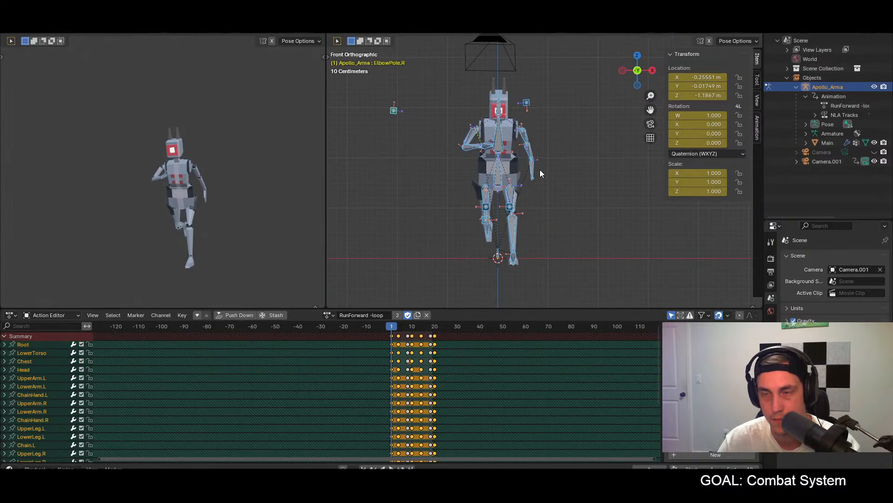
left_click(435, 326)
key("ctrl+shift+v")
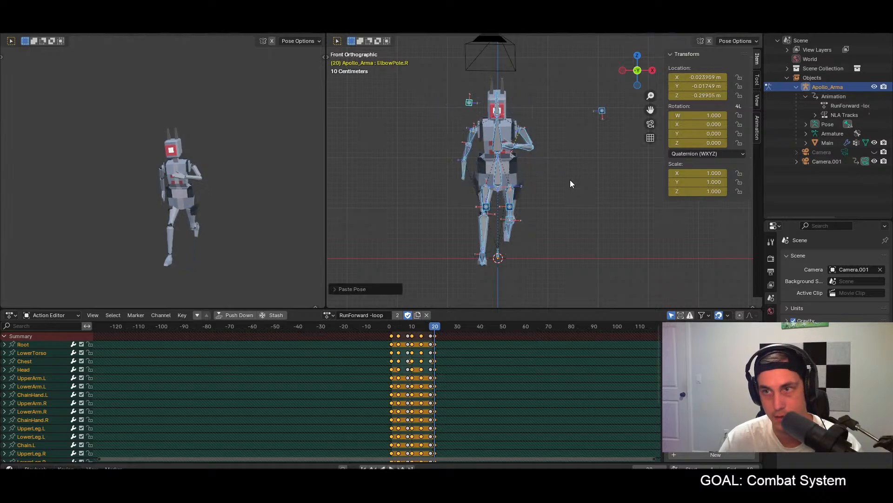
key("ctrl+v")
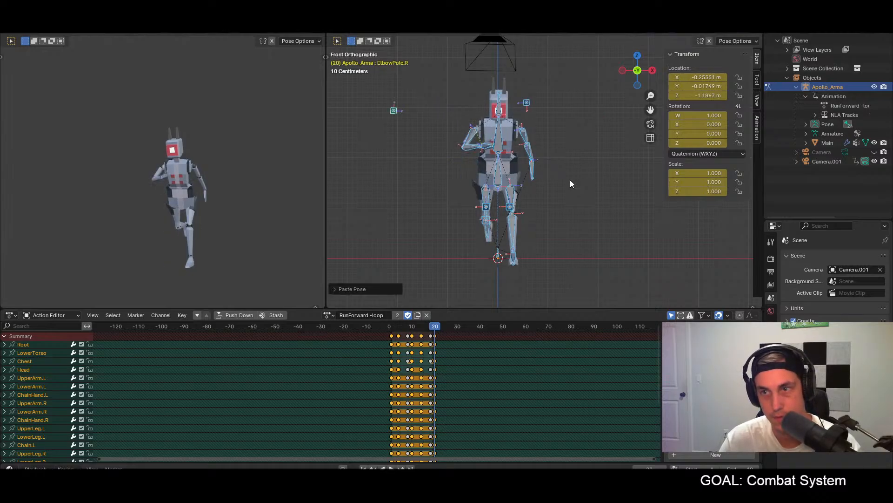
left_click(412, 326)
key("ctrl+shift+v")
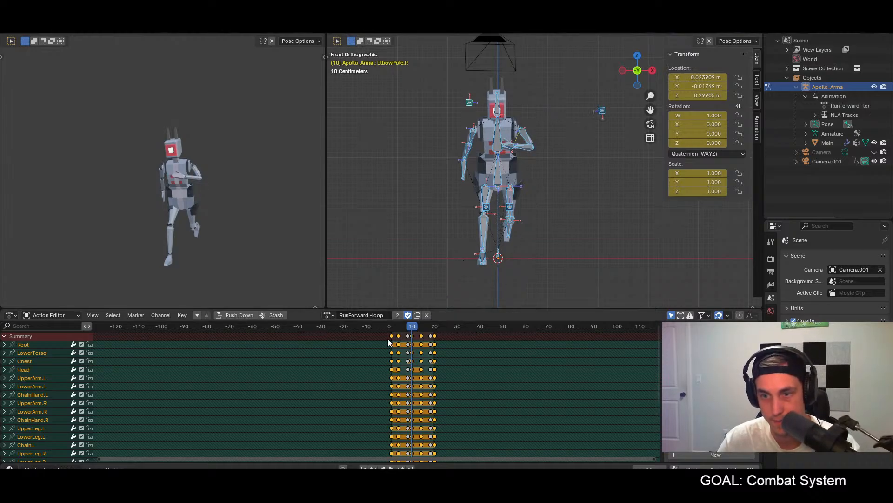
Step: Check the pose at frame 4 and play the run loop briefly in front view
left_click(399, 327)
left_click_drag(399, 327, 398, 331)
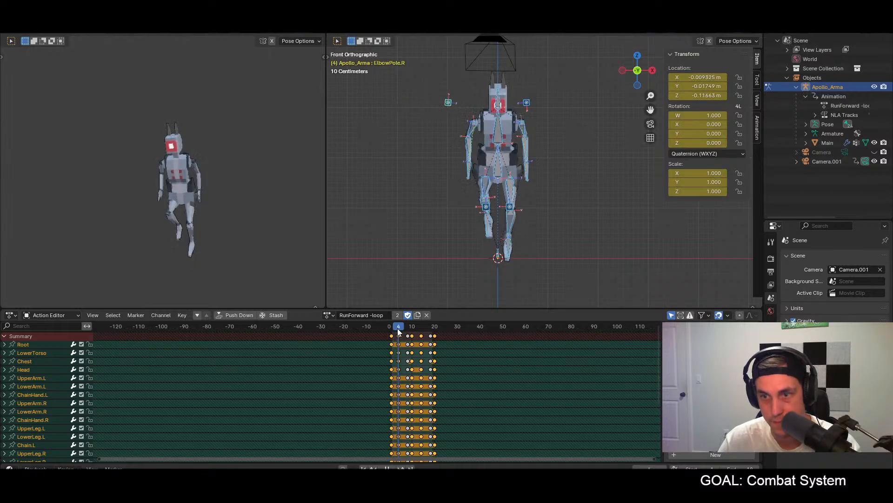
key("space")
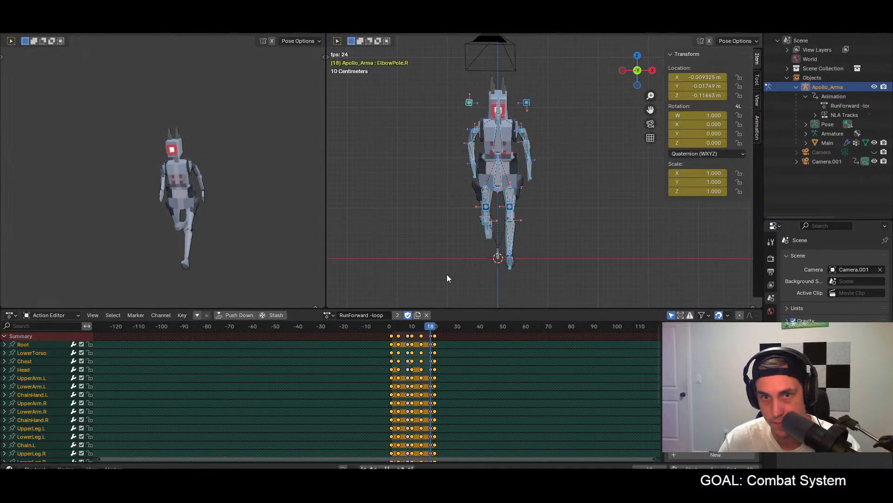
key("space")
Step: At frame 4, move the Hand.R bone forward and up in right side view and rotate it to follow the forearm
left_click(399, 328)
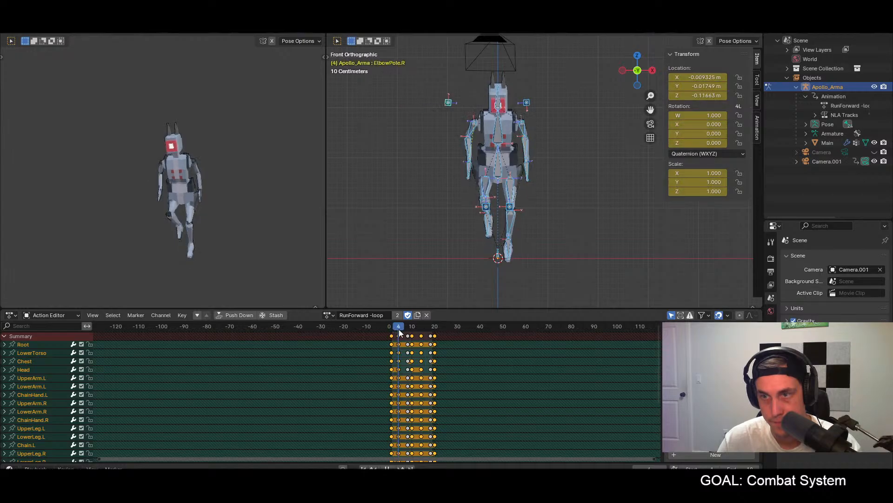
middle_click_drag(441, 240, 493, 233)
left_click(541, 204)
key("KP_3")
key("g")
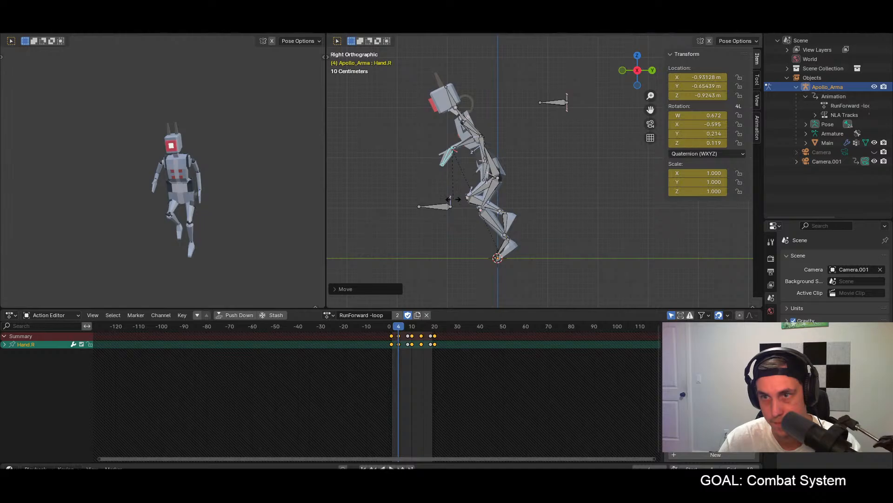
key("r")
left_click(419, 197)
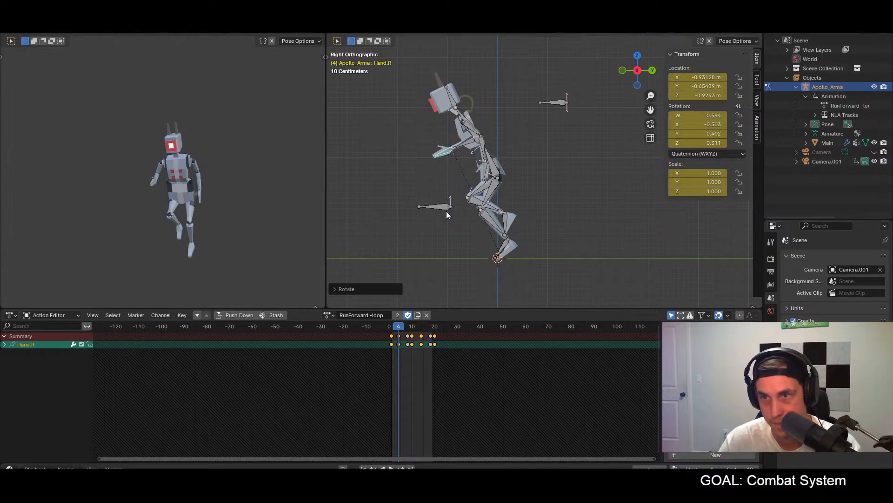
Step: Rotate the Hand.R bone further from a raised front angle at frame 4 and check it in front view
middle_click_drag(445, 212, 561, 205)
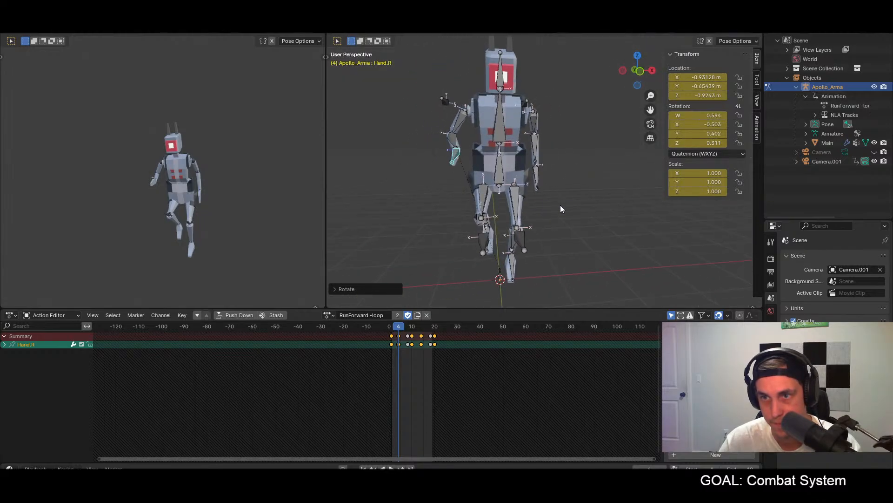
middle_click_drag(482, 211, 493, 242)
key("r")
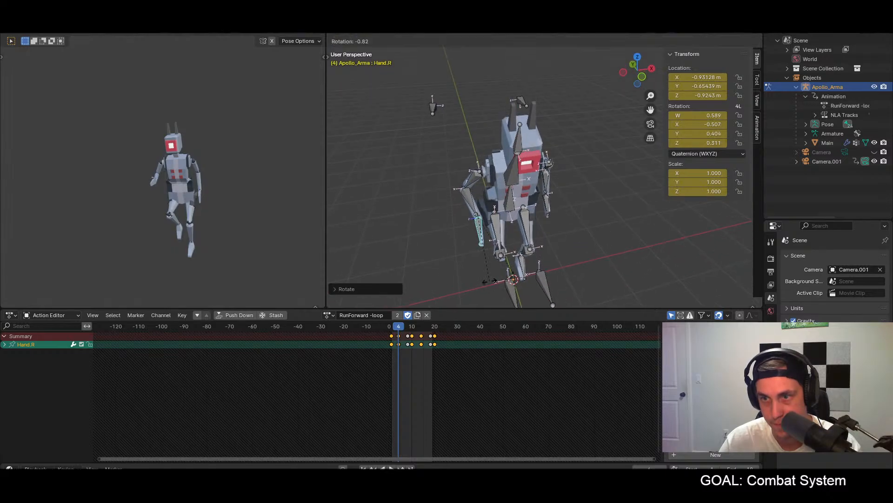
left_click(510, 271)
scroll(510, 265, "down", 3)
key("KP_1")
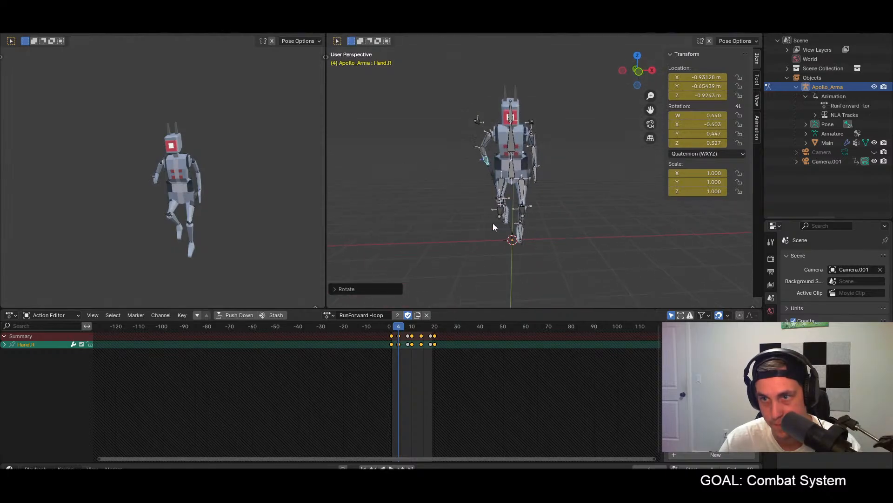
scroll(494, 220, "up", 2)
Step: Paste the frame 4 pose of all bones mirrored onto frame 14, keyframe it, and play the run loop briefly
key("a")
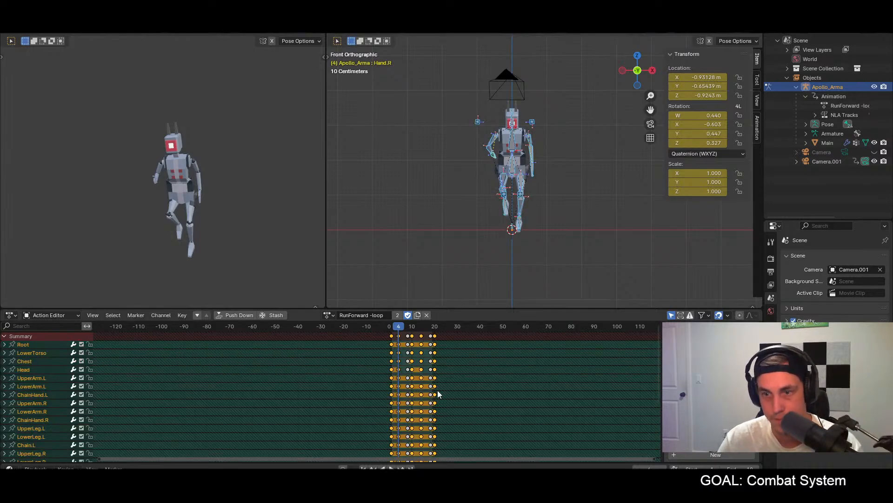
left_click(421, 327)
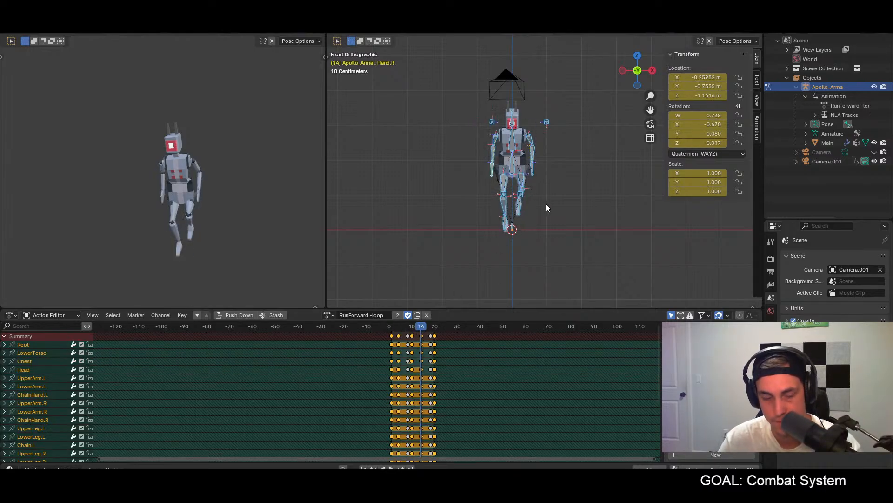
key("ctrl+v")
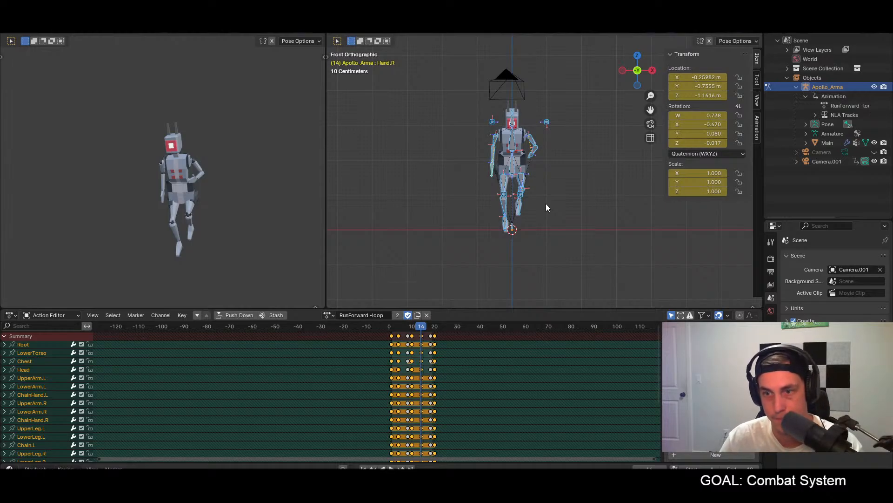
key("space")
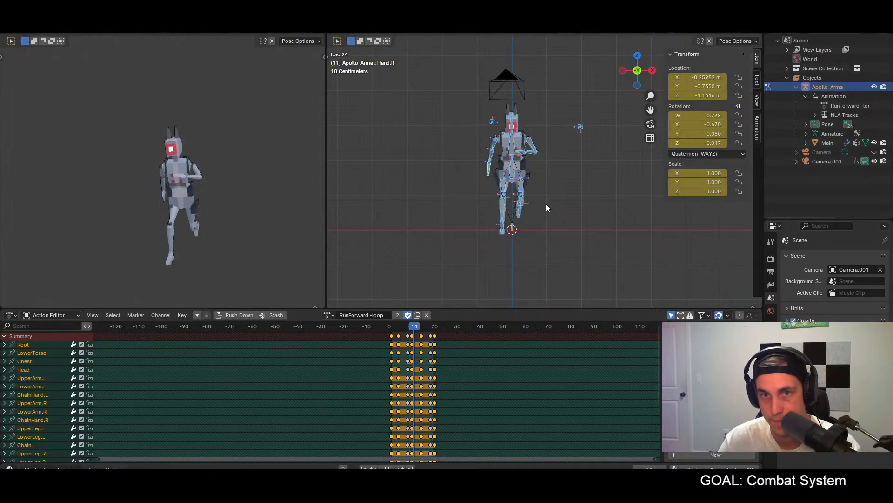
key("space")
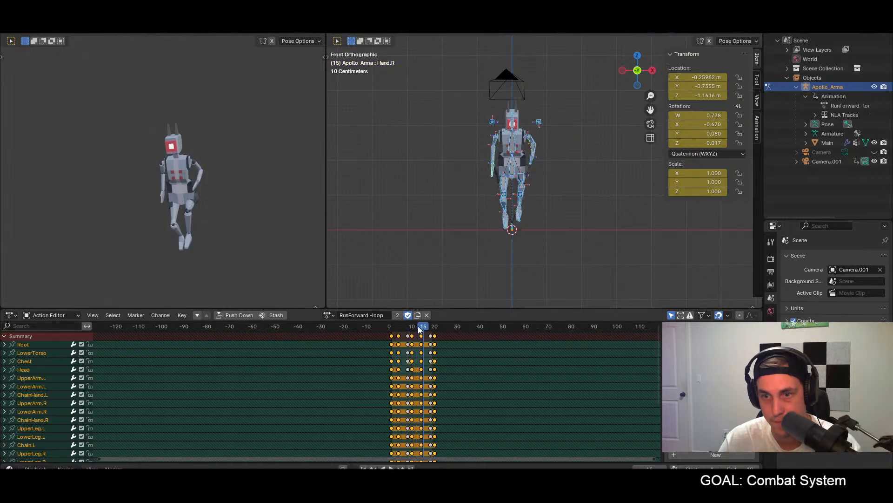
Step: At frame 8, move the Hand.R bone about 0.24 m forward and slightly down in right side view
left_click_drag(399, 325, 412, 327)
key("Left")
key("Left")
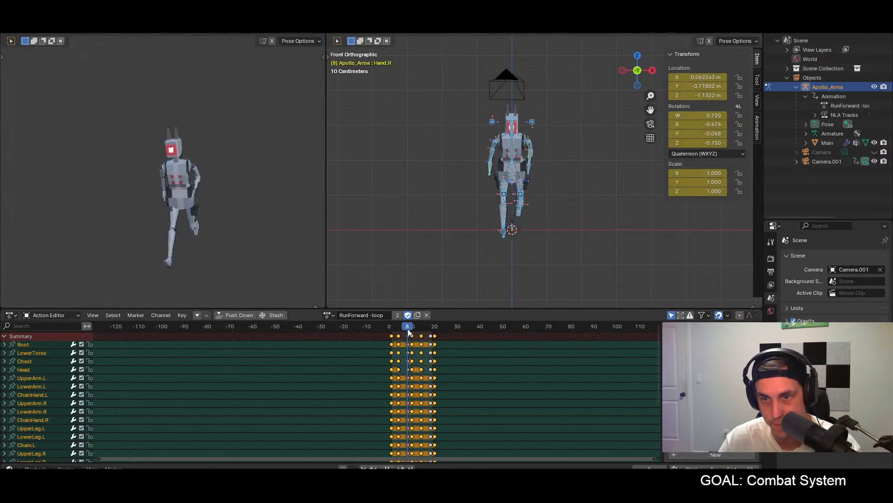
middle_click_drag(550, 229, 533, 216)
left_click(514, 183)
middle_click_drag(514, 183, 638, 236)
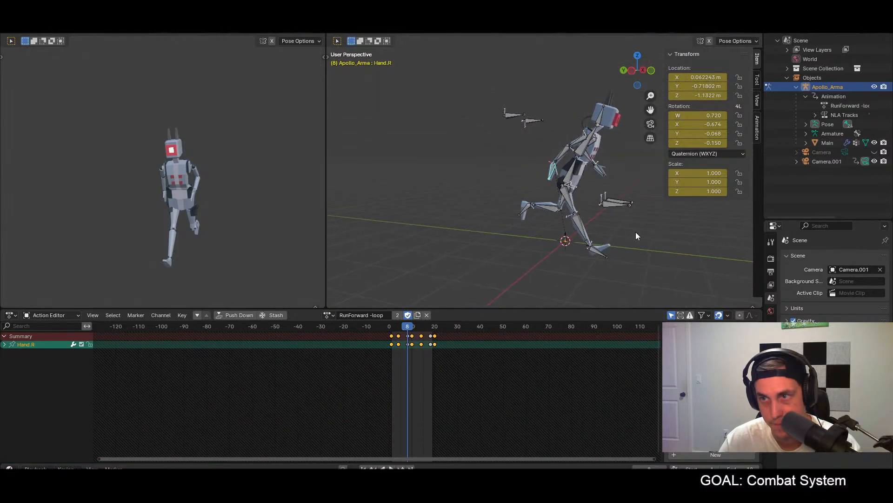
key("KP_3")
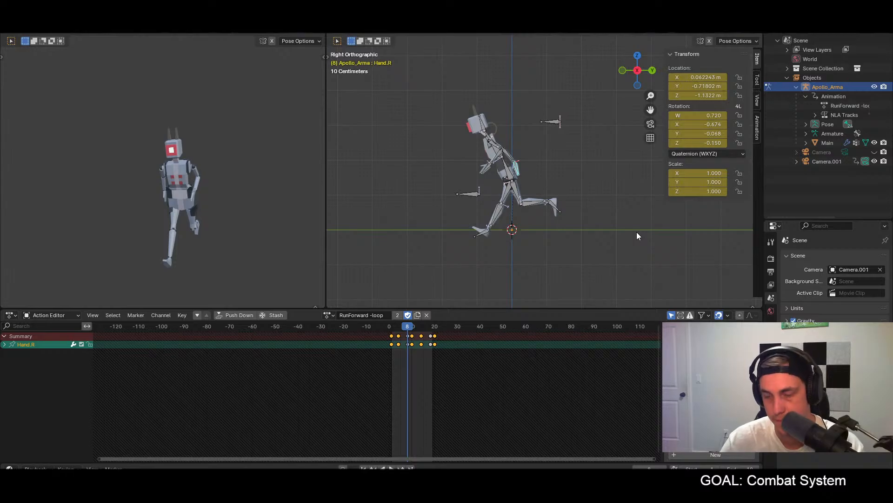
key("g")
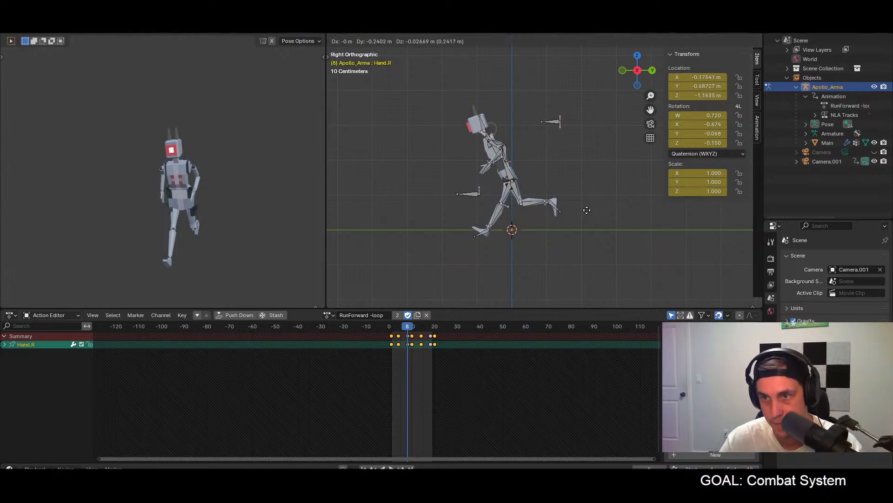
left_click(587, 211)
Step: Rotate the Hand.R bone at frame 8 to follow the forearm and check it from an angle and the front
key("r")
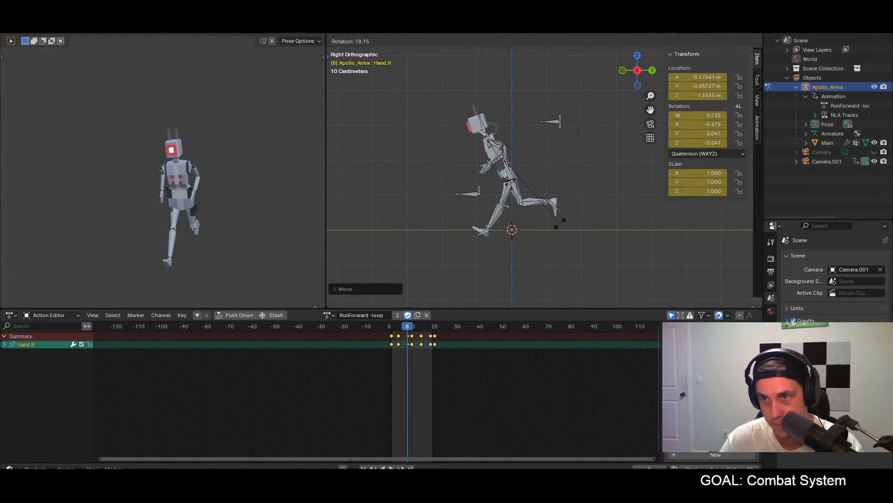
left_click(538, 222)
middle_click_drag(538, 222, 640, 220)
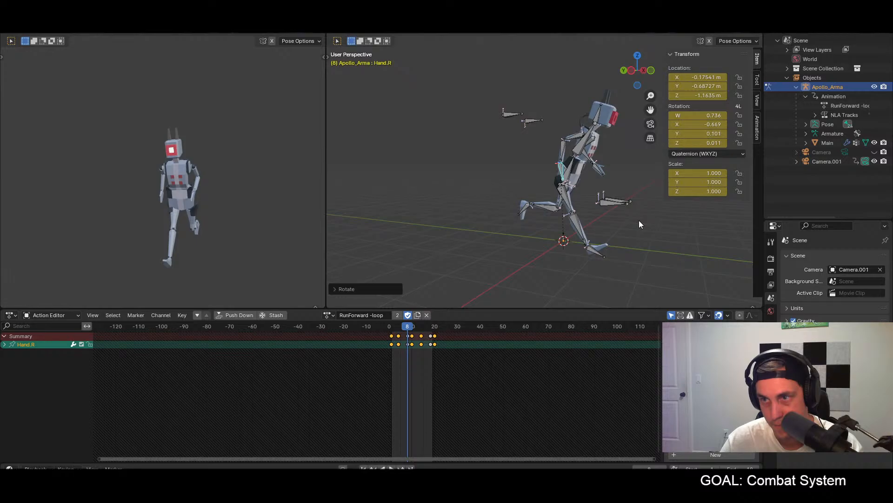
middle_click_drag(624, 227, 549, 226)
key("KP_1")
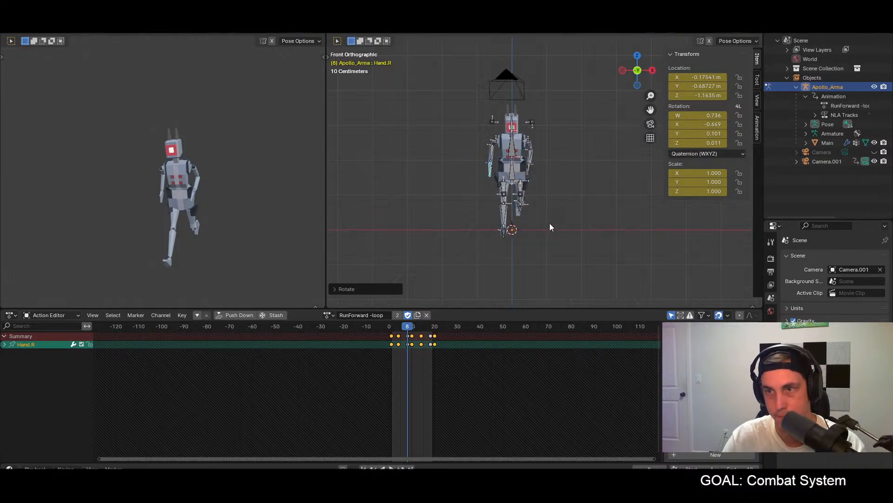
Step: Paste the frame 8 pose of all bones mirrored onto frame 18 and play the run loop briefly
key("a")
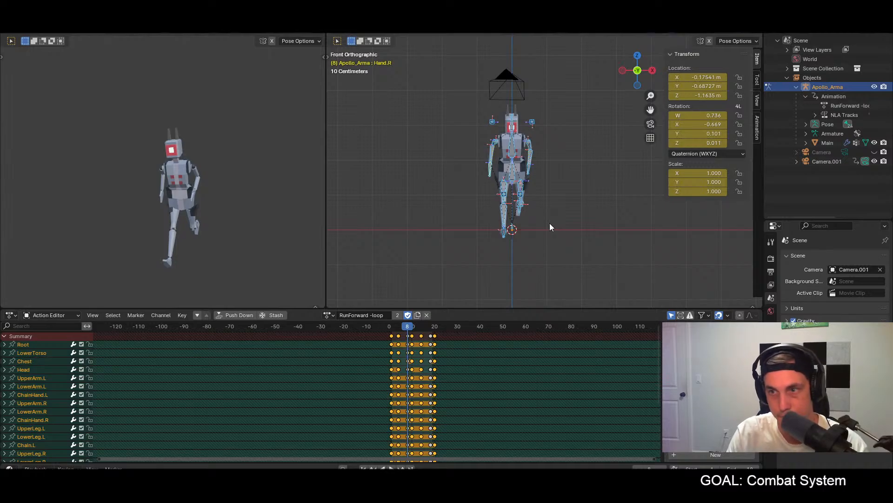
left_click(430, 327)
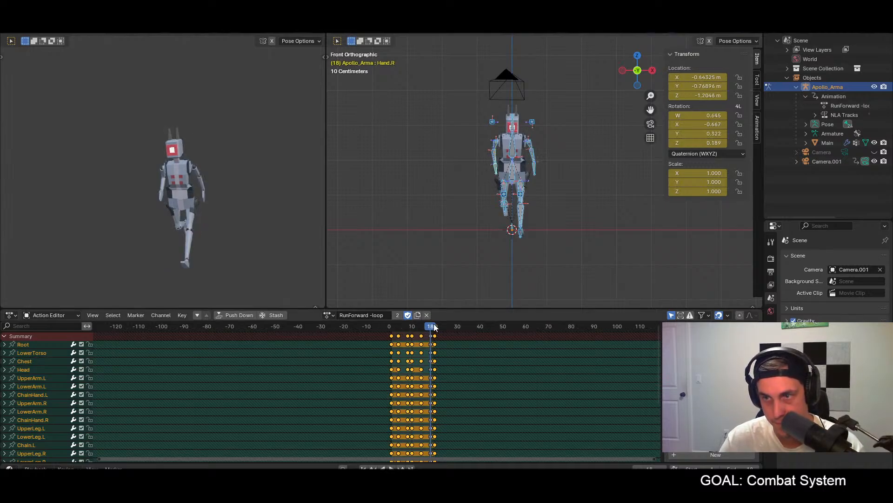
key("ctrl+shift+v")
key("space")
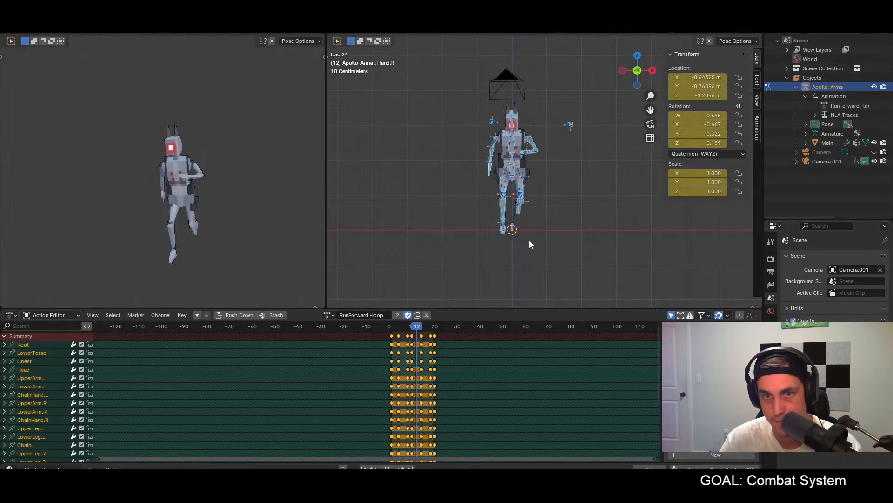
key("space")
Step: At frame 1, move the Hand.L bone forward and down in right side view and rotate it to follow the forearm
left_click_drag(413, 332, 391, 331)
middle_click_drag(535, 242, 513, 175)
left_click(514, 173)
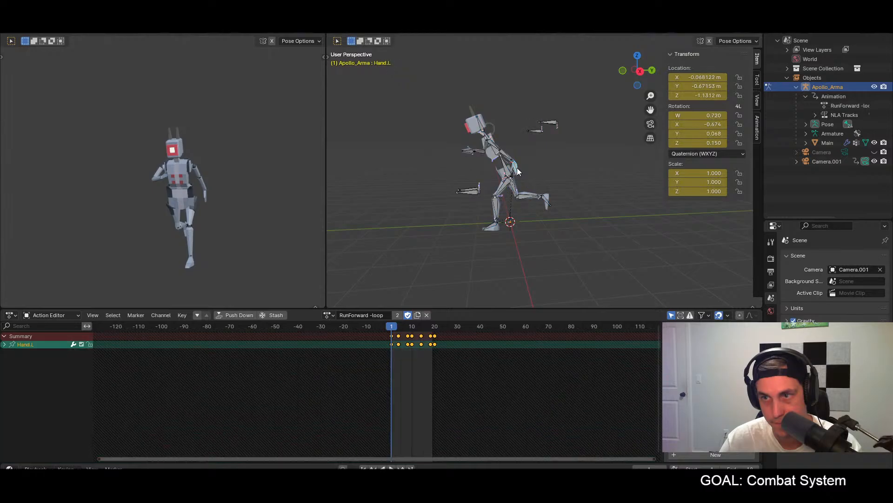
key("KP_3")
key("g")
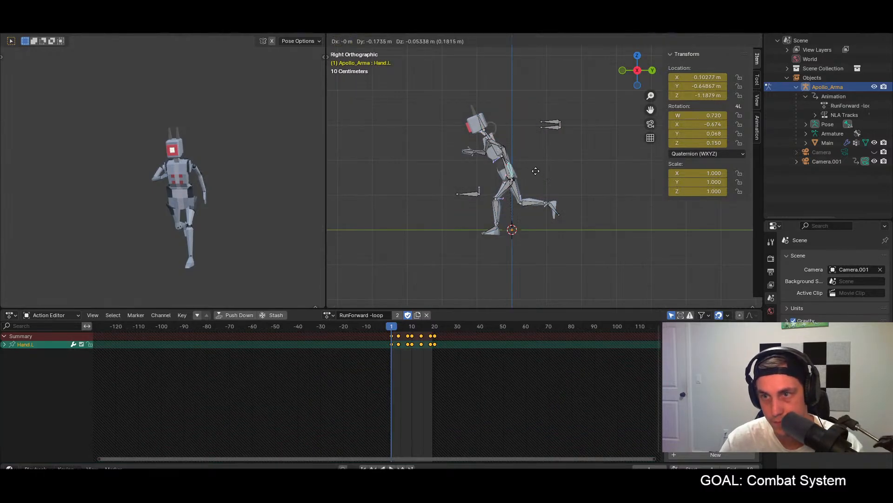
left_click(528, 174)
key("r")
left_click(512, 187)
Step: Paste the frame 1 pose of all bones unchanged onto frame 20 and mirrored onto frame 10
key("a")
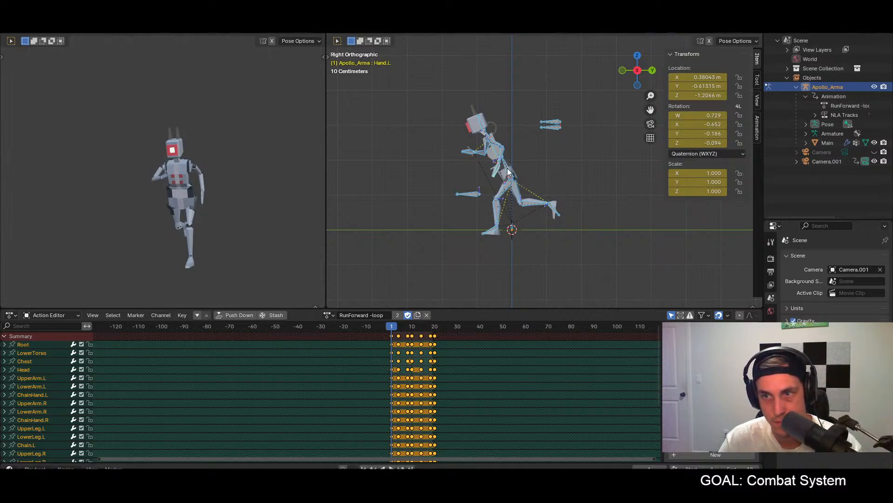
key("shift+Right")
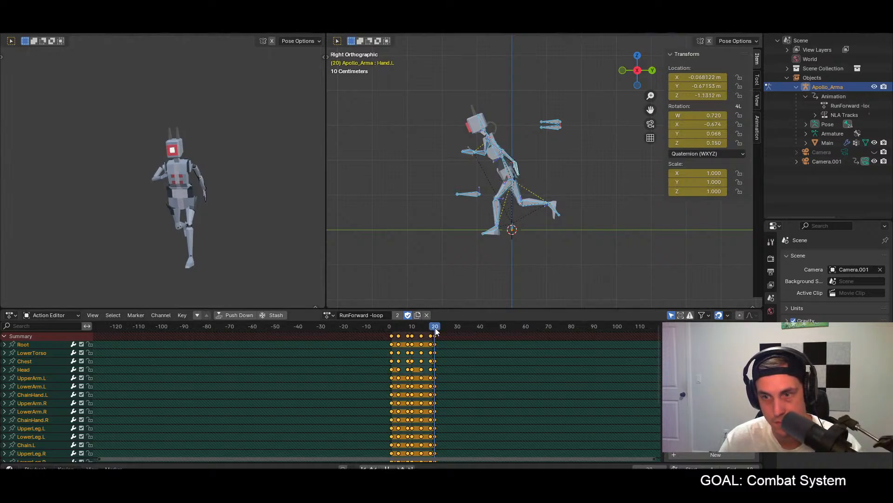
key("ctrl+v")
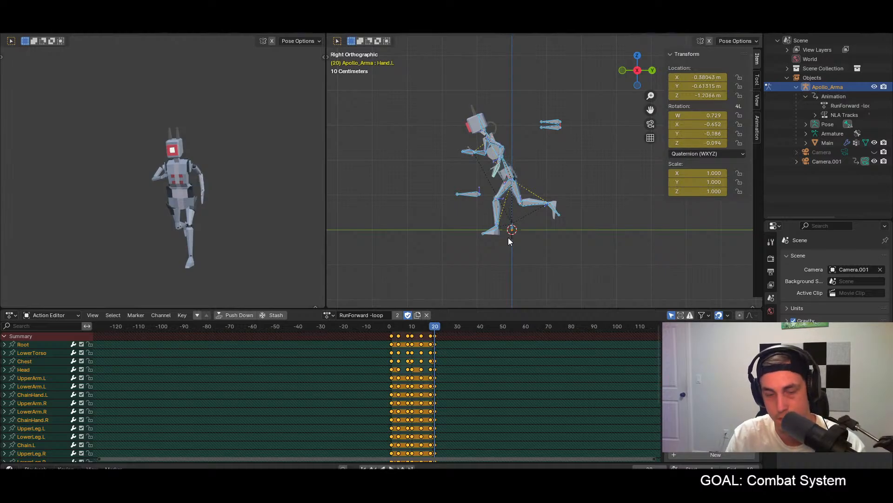
left_click(412, 326)
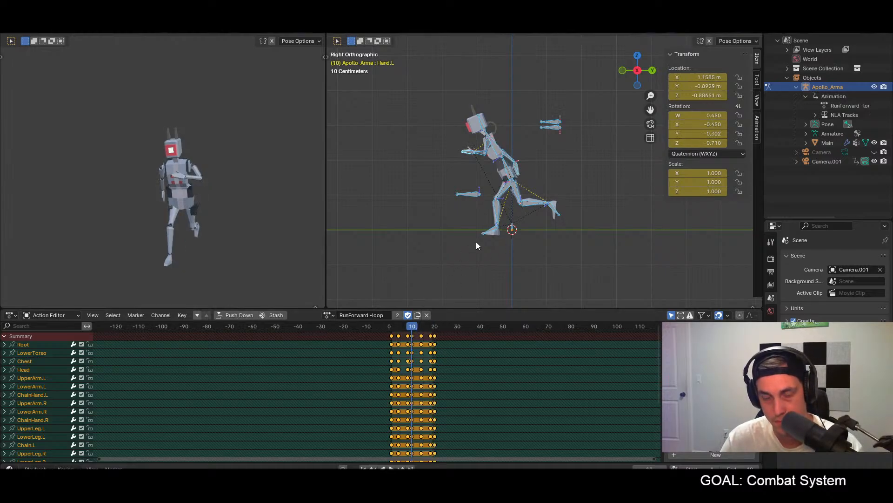
key("ctrl+v")
Step: Play the run loop and examine it from the side in the preview viewport
key("space")
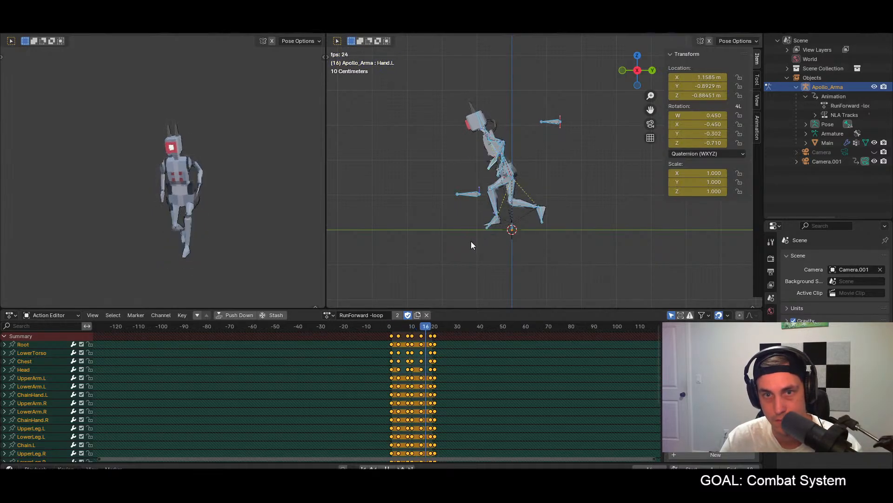
left_click(214, 224)
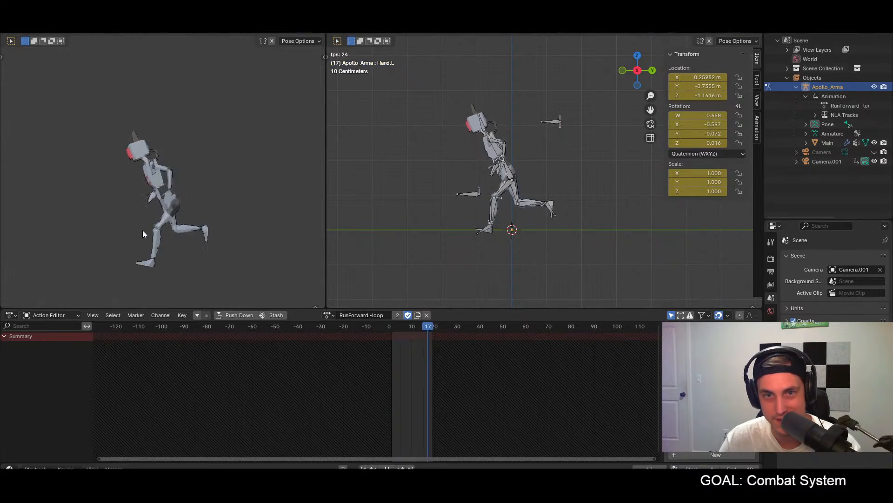
key("space")
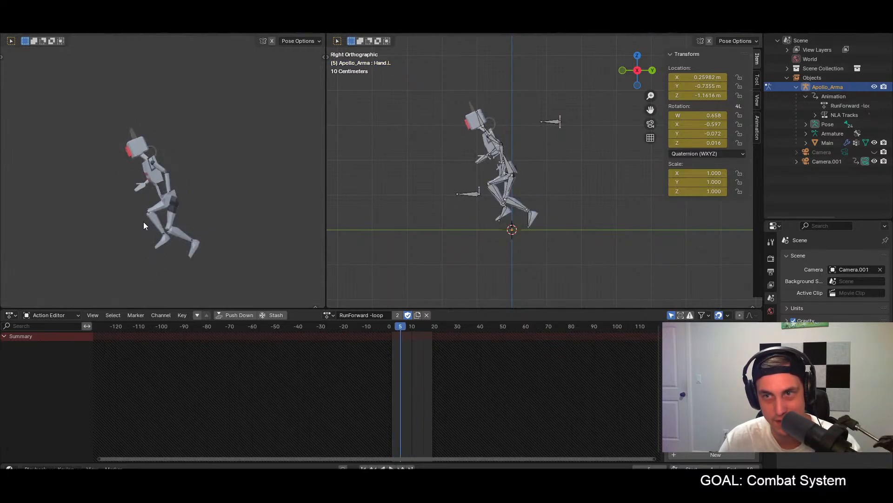
Step: At frame 8, move the Hand.L bone forward and up in right side view and rotate it until the hand is nearly level
left_click(389, 326)
key("a")
left_click_drag(385, 325, 407, 328)
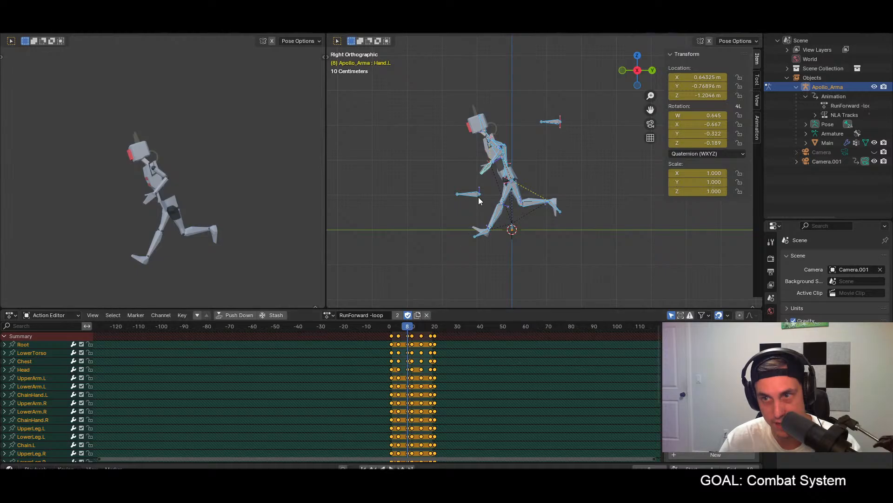
left_click(484, 171)
key("g")
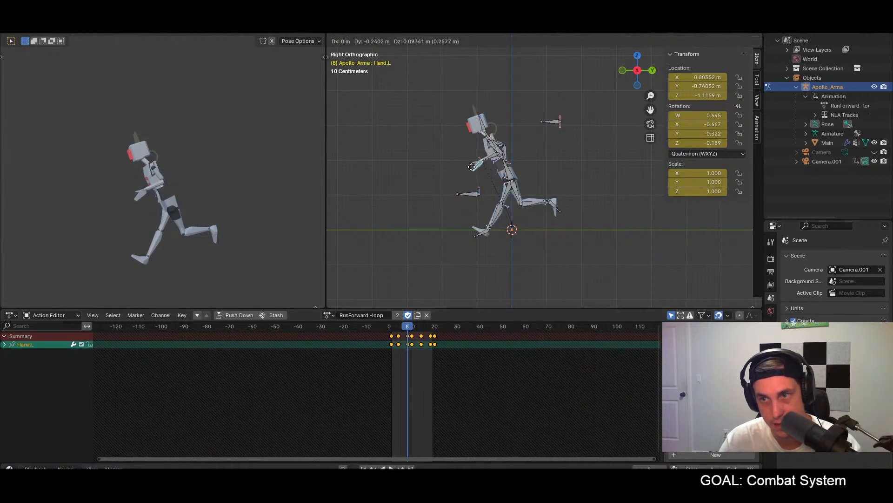
left_click(470, 168)
key("r")
left_click(453, 158)
key("g")
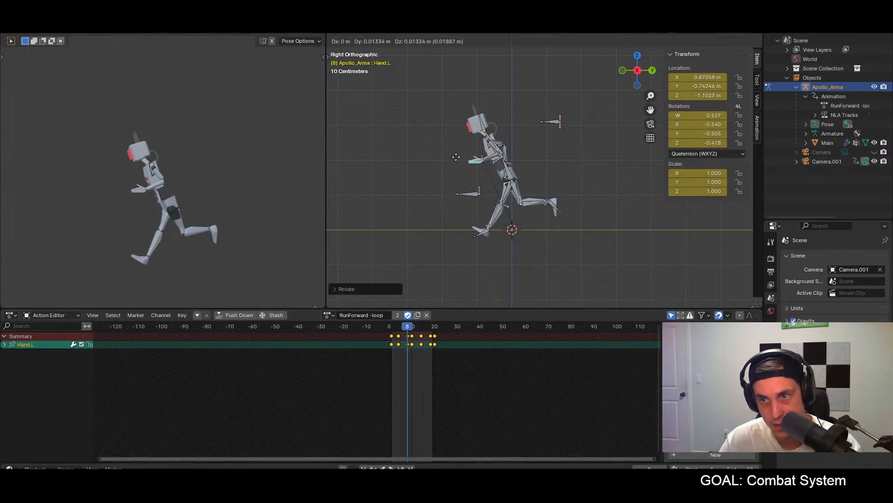
left_click(452, 149)
Step: Paste the updated frame 8 pose of all bones mirrored onto frame 18 and play the run loop from the front in the preview
key("a")
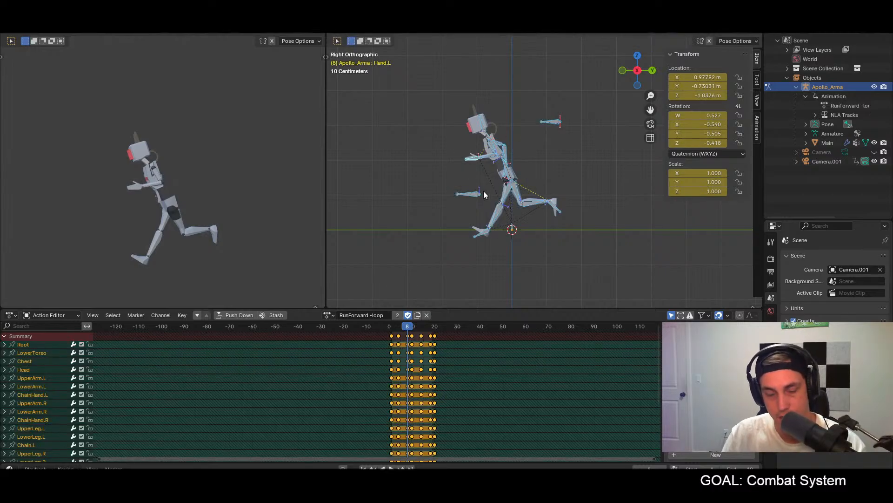
left_click(431, 328)
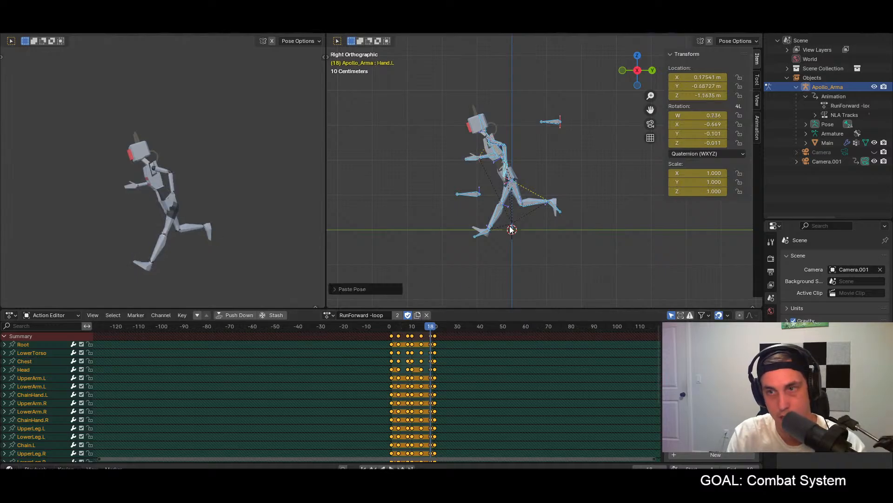
key("space")
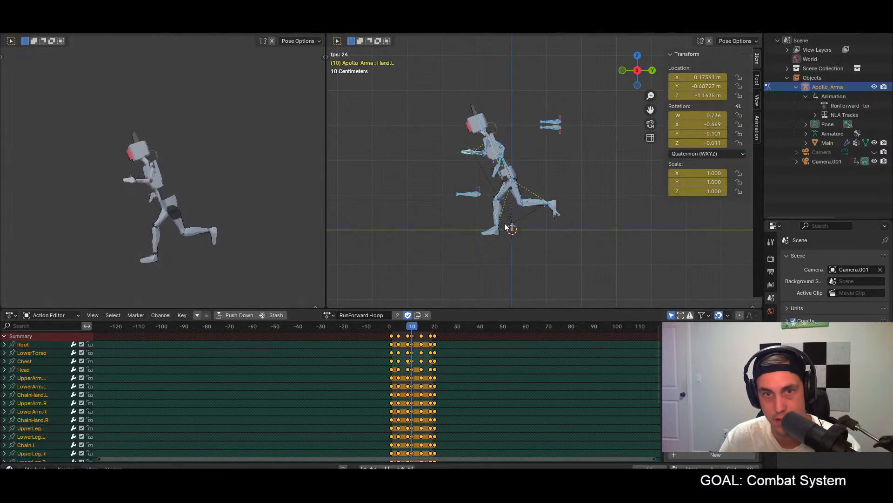
left_click(180, 230)
middle_click_drag(174, 226, 241, 228)
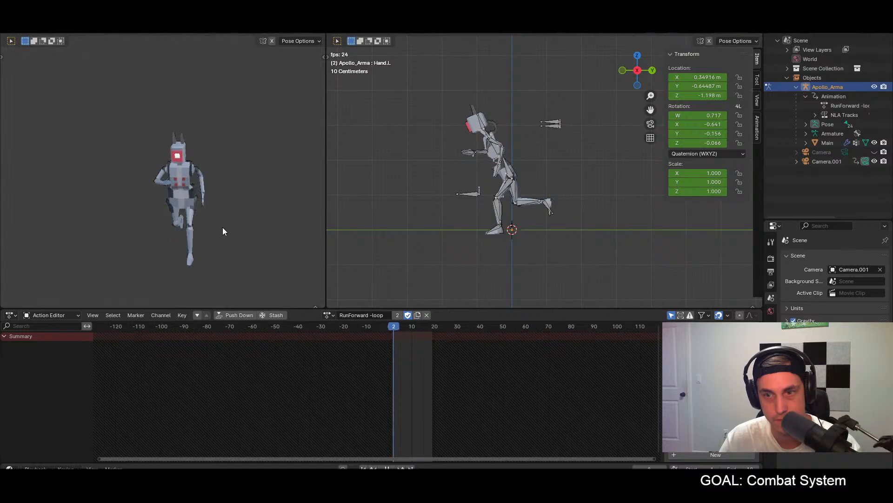
key("space")
Step: Scrub through the loop with all bones selected and compare the arm poses at frames 4 and 14
key("a")
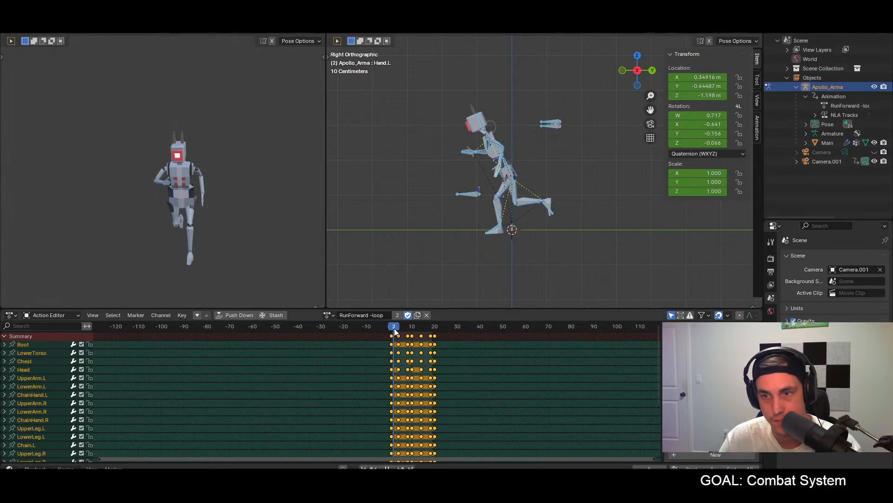
left_click(392, 329)
left_click(399, 329)
left_click_drag(400, 328, 422, 335)
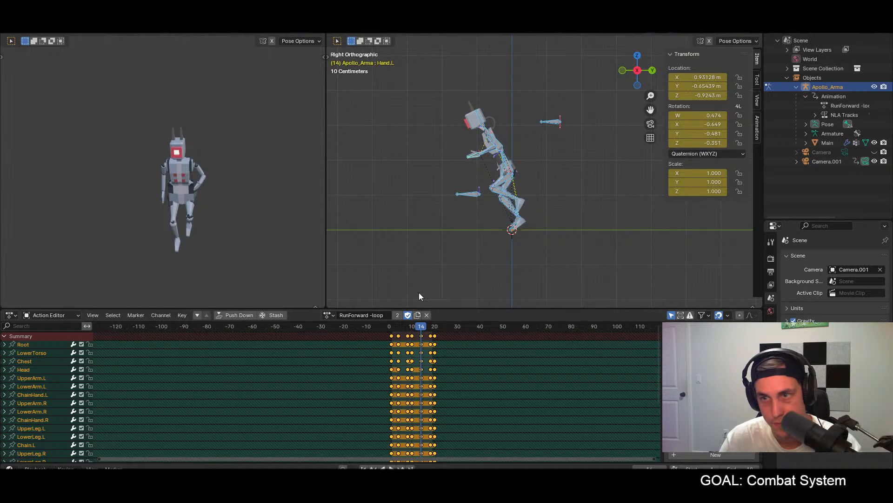
left_click_drag(421, 333, 399, 333)
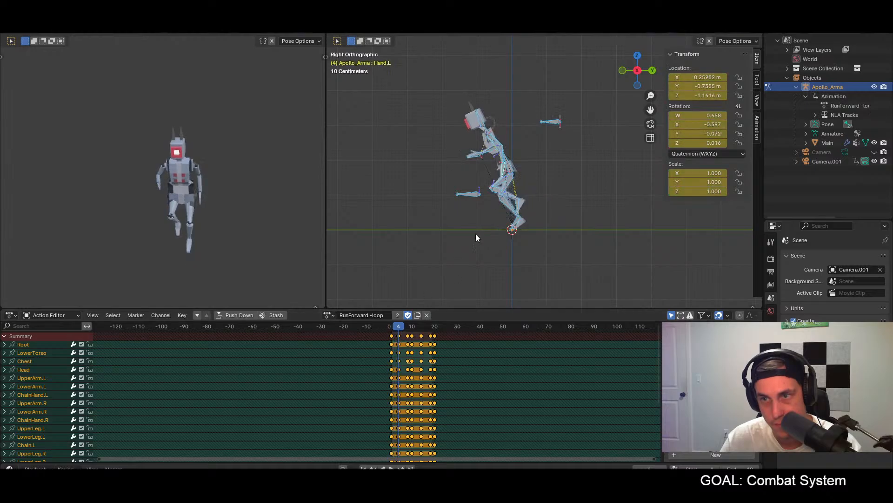
Step: At frame 4, move the Hand.L bone forward in right side view and rotate it about 35 degrees to follow the forearm
left_click(504, 172)
key("g")
key("z")
key("x")
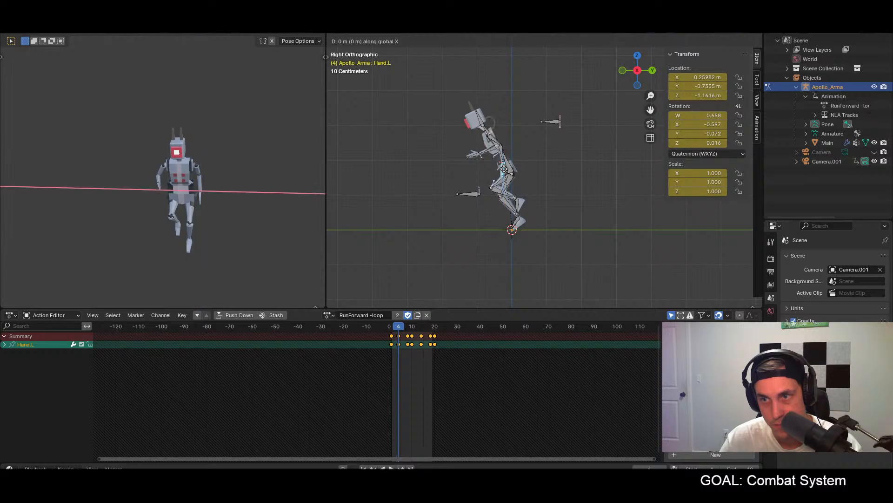
left_click(505, 172)
key("g")
key("r")
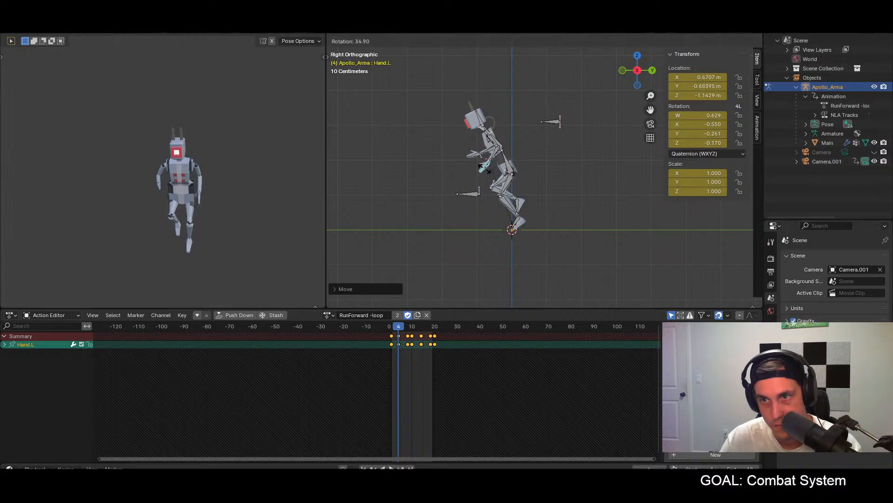
left_click(485, 170)
Step: Paste the frame 4 pose of all bones mirrored onto frame 14 and play the run loop briefly
key("a")
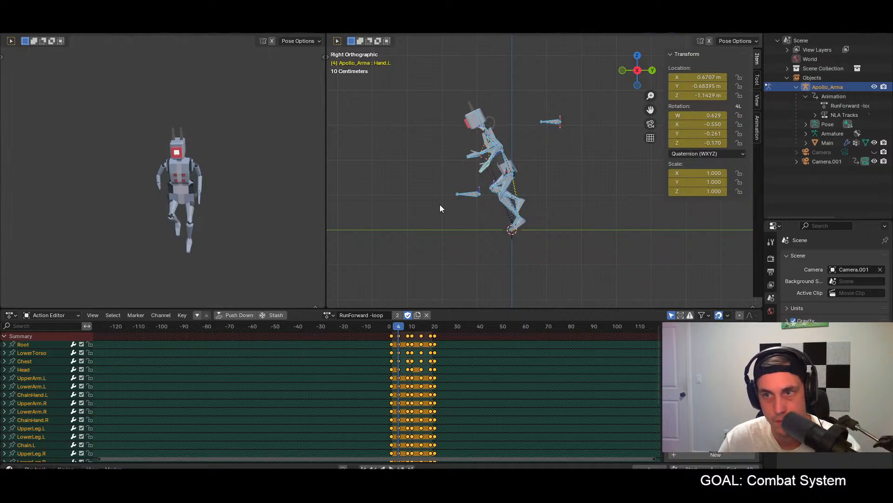
left_click(421, 326)
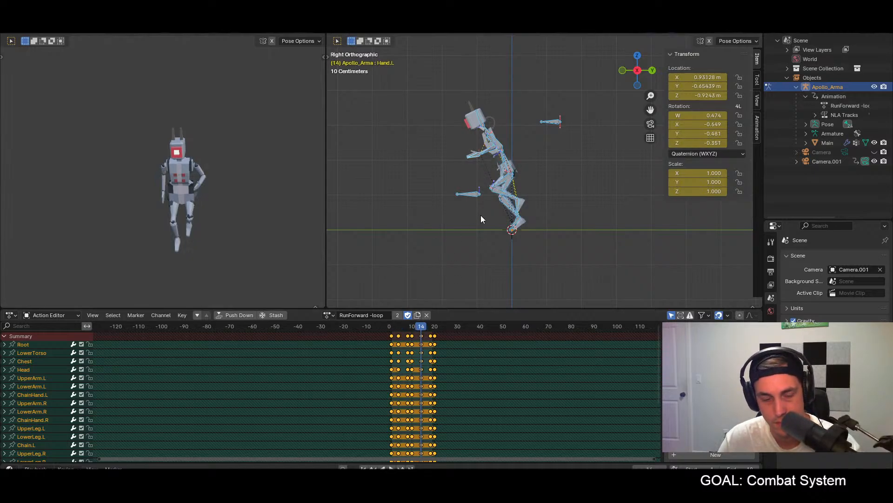
key("ctrl+v")
key("space")
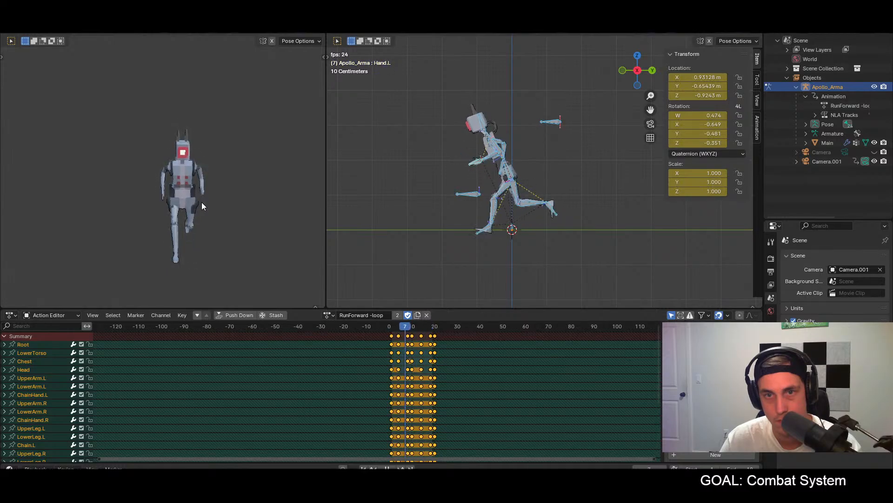
key("space")
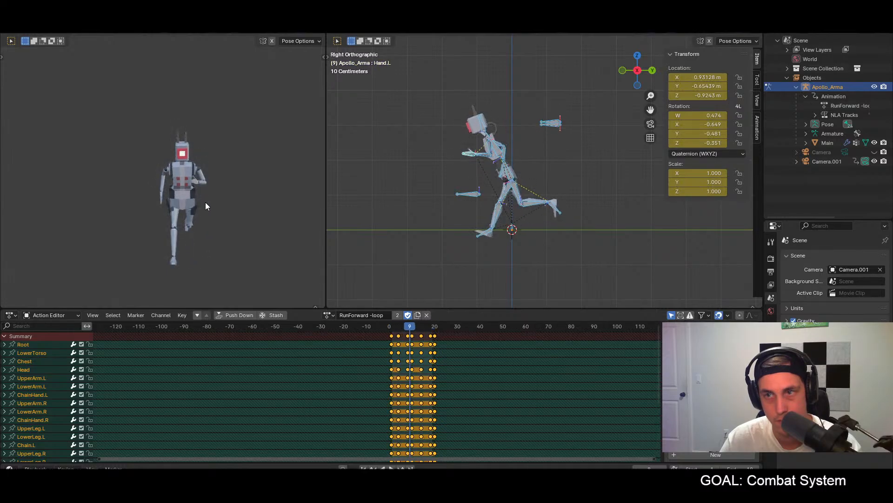
Step: Try to move the ElbowPole.L bone about 1 m outward at frame 1 in perspective view
left_click(392, 325)
middle_click_drag(409, 270, 528, 260)
scroll(527, 262, "down", 1)
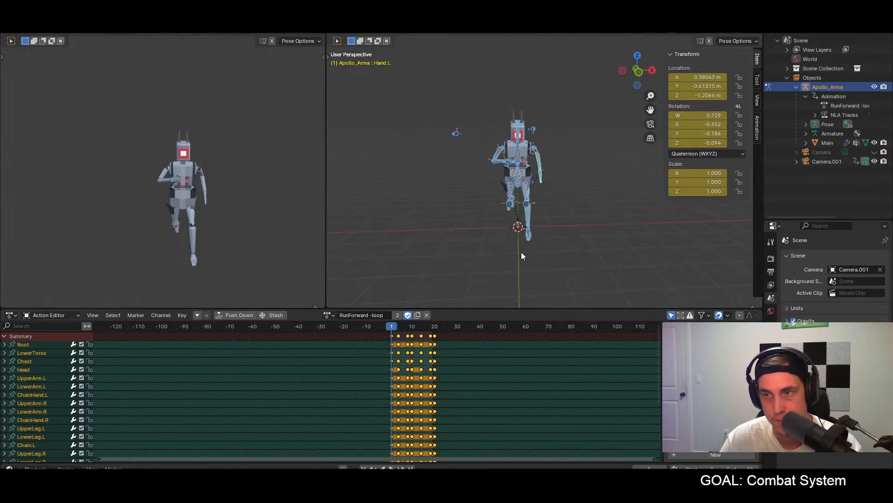
left_click(536, 126)
key("g")
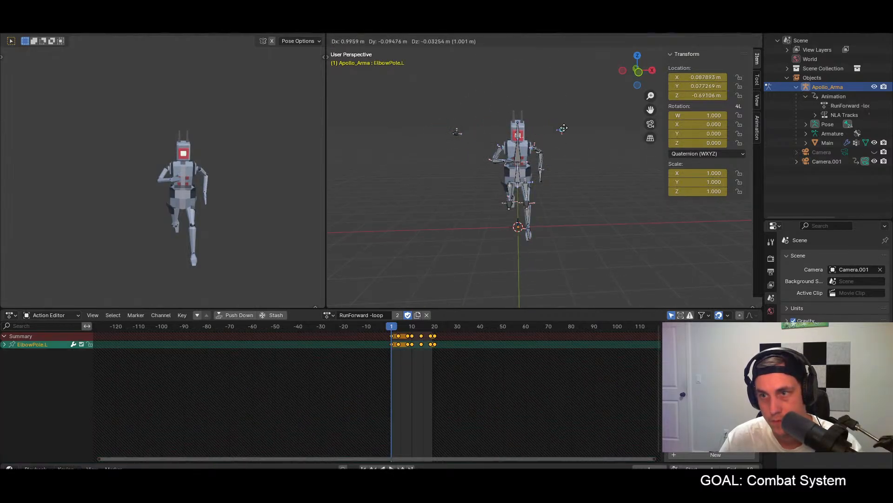
left_click(564, 128)
Step: At frame 1, move the ElbowPole.L bone about 0.8 m outward in front view
key("KP_1")
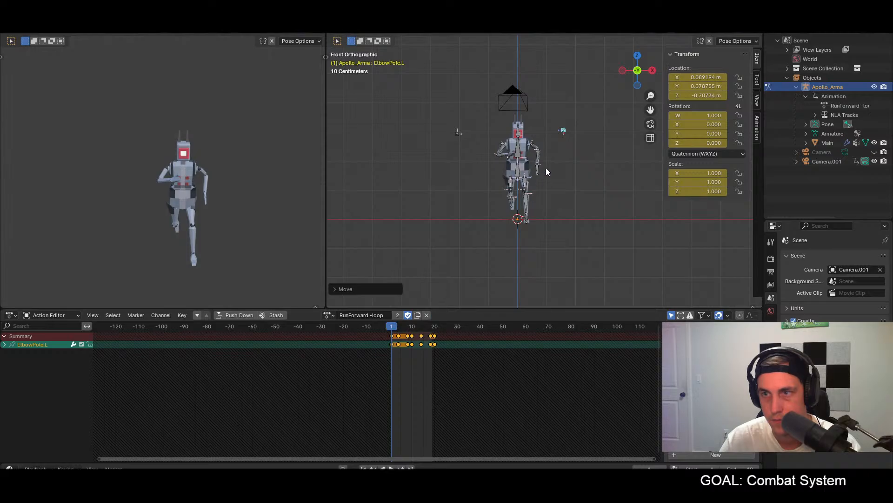
mouse_move(395, 329)
left_mouse_down()
mouse_move(419, 330)
mouse_move(391, 330)
left_mouse_up()
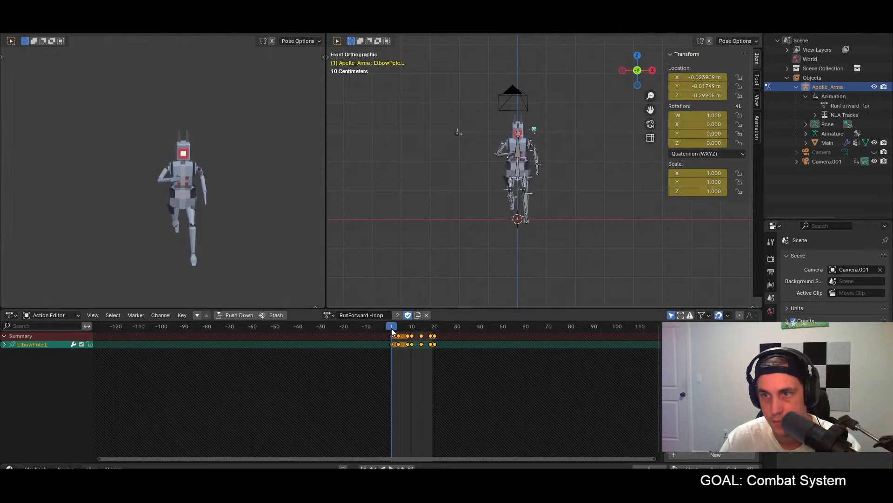
key("g")
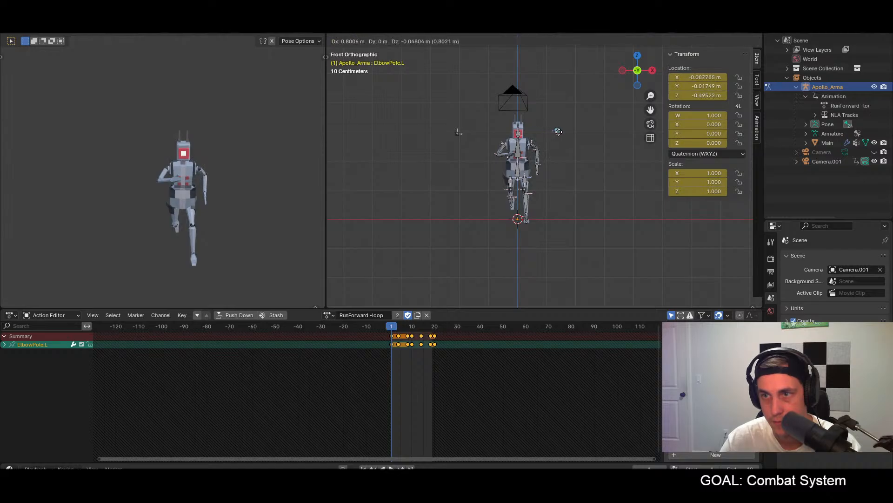
left_click(560, 132)
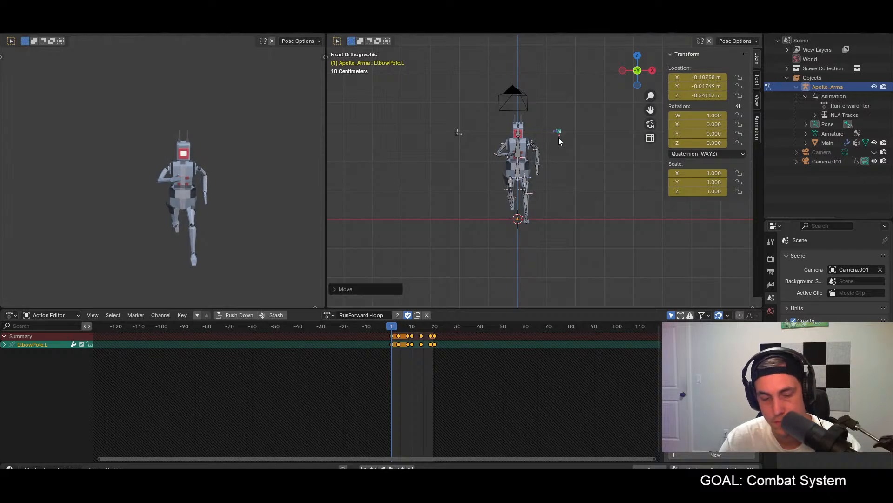
Step: Reapply the adjusted, copied pose of all bones at frame 1 and keyframe it
key("a")
left_click_drag(411, 328, 392, 325)
key("ctrl+v")
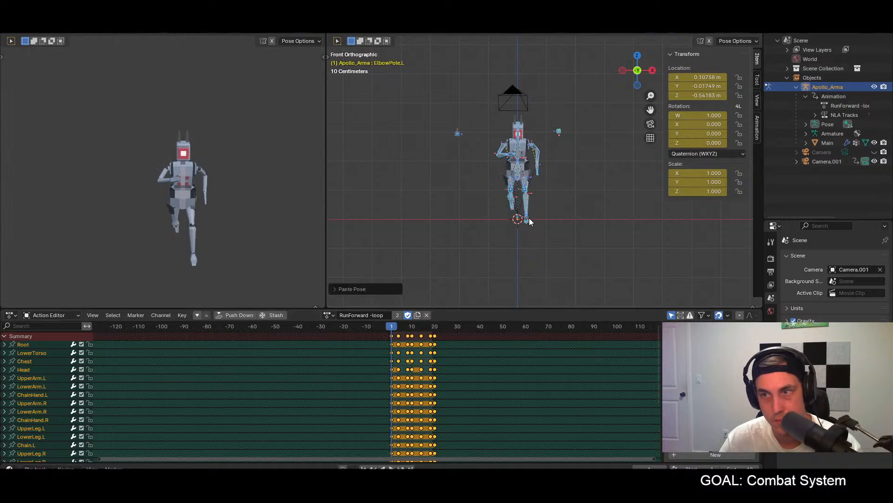
key("i")
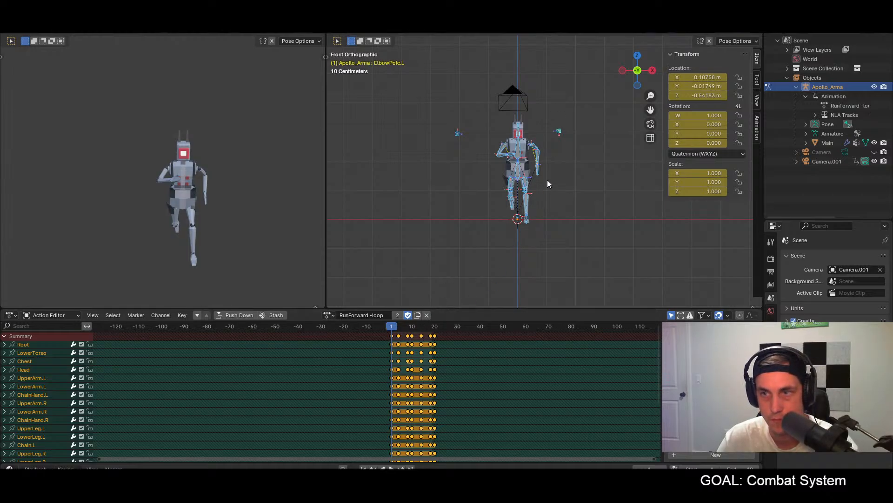
key("ctrl+v")
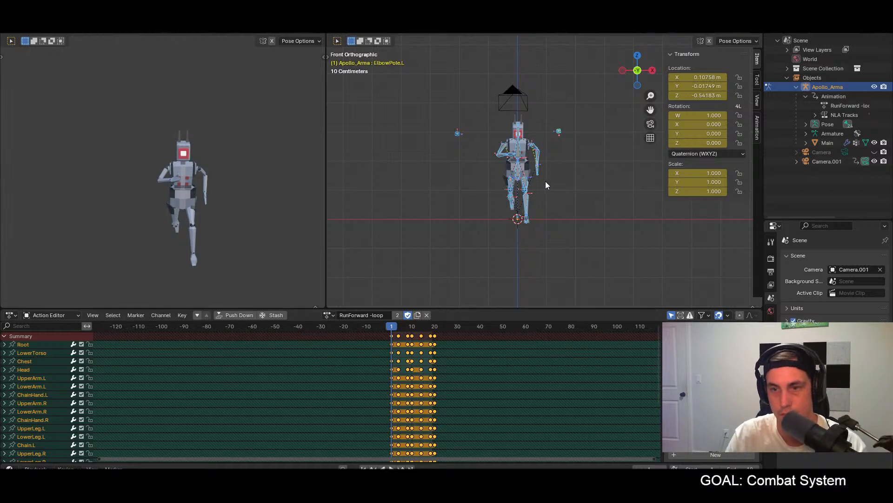
Step: Paste the frame 1 pose of all bones mirrored onto frame 10 and unmirrored onto frame 20
left_click(412, 326)
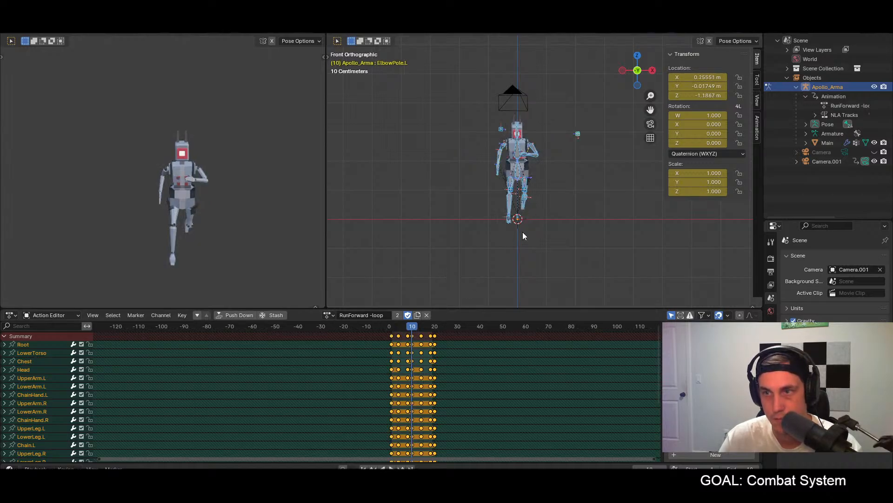
key("ctrl+shift+v")
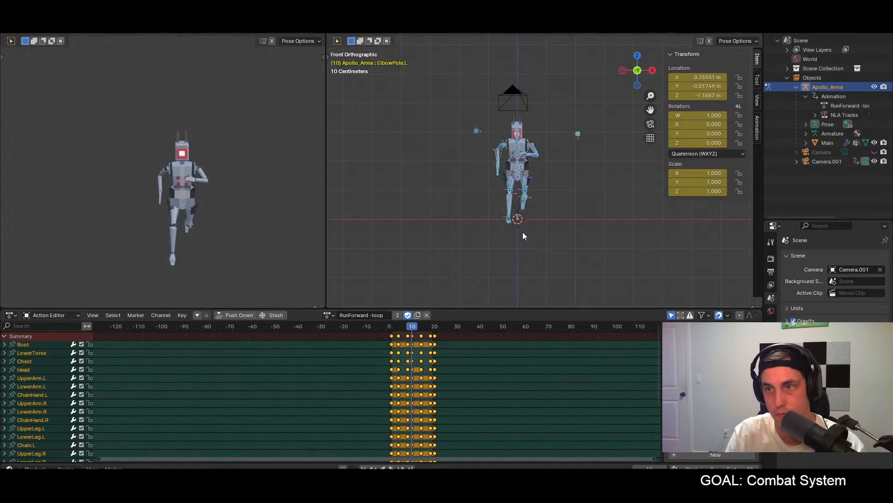
left_click(435, 326)
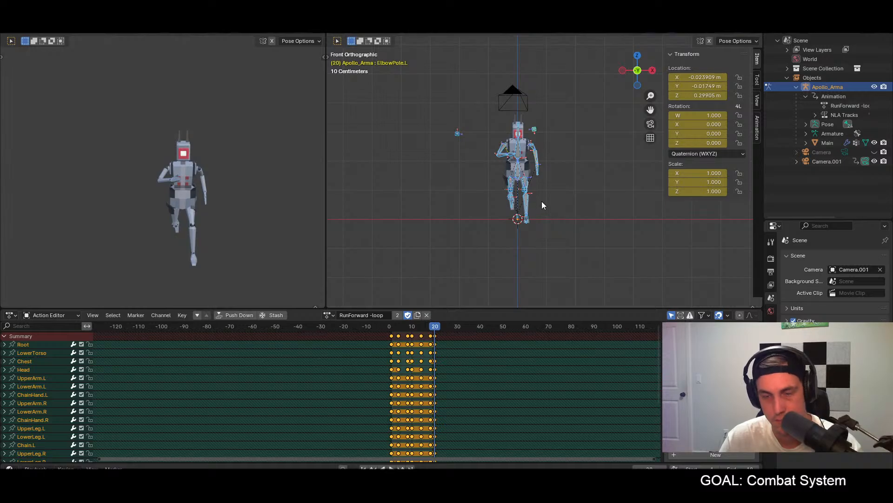
key("ctrl+shift+v")
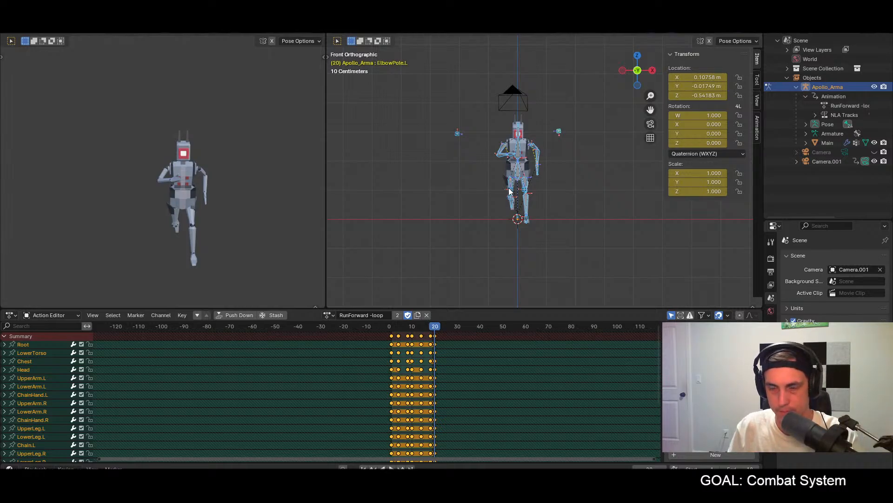
Step: Play the run loop and scrub from frame 1 to frame 8 to check the elbows from the front
key("space")
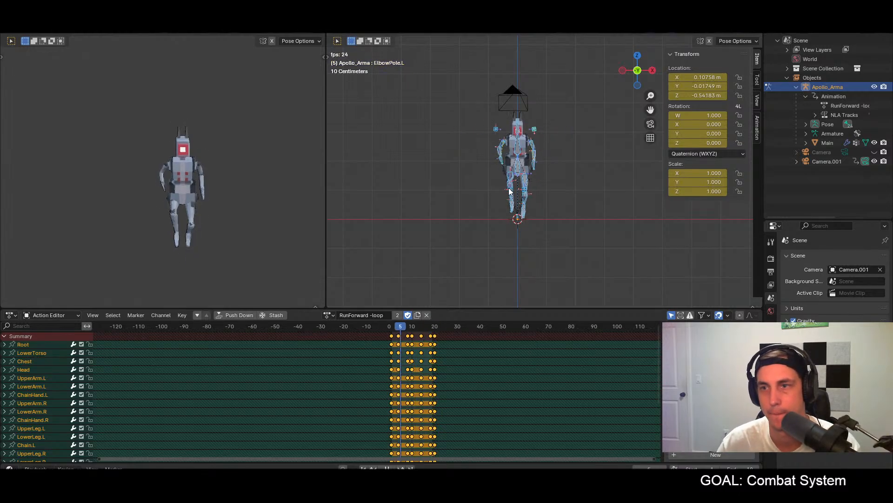
key("space")
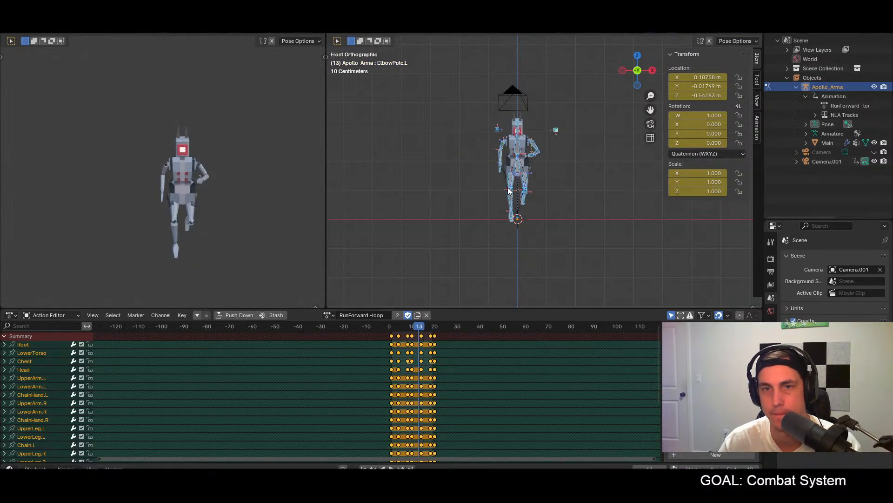
left_click_drag(390, 326, 408, 340)
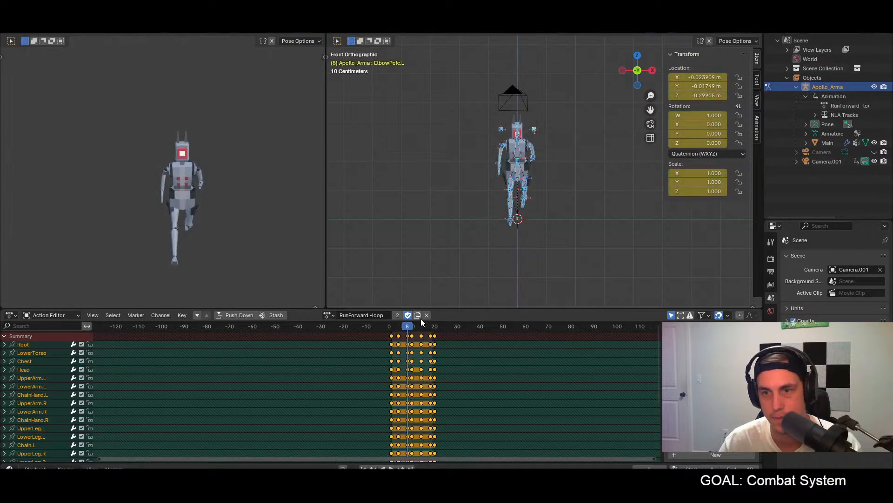
Step: At frame 4, move the ElbowPole.L bone about 0.9 m outward along the X axis
mouse_move(401, 327)
left_mouse_down()
mouse_move(390, 326)
mouse_move(398, 326)
left_mouse_up()
left_click(534, 130)
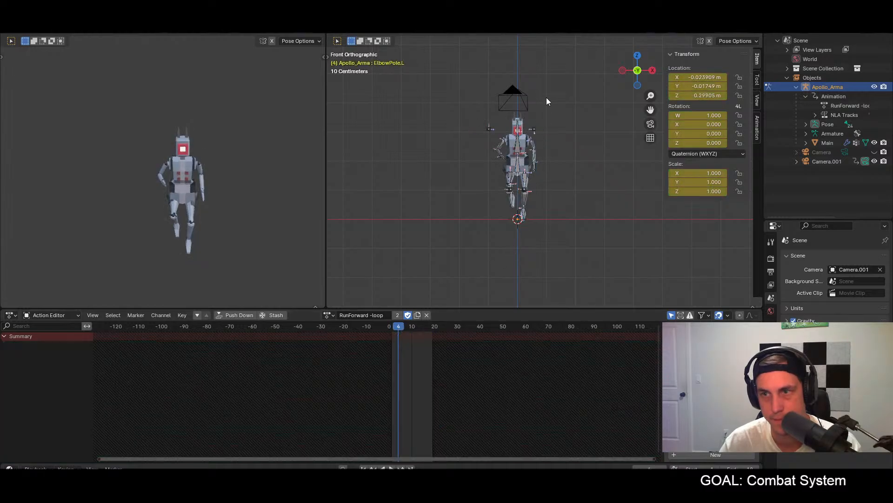
key("g")
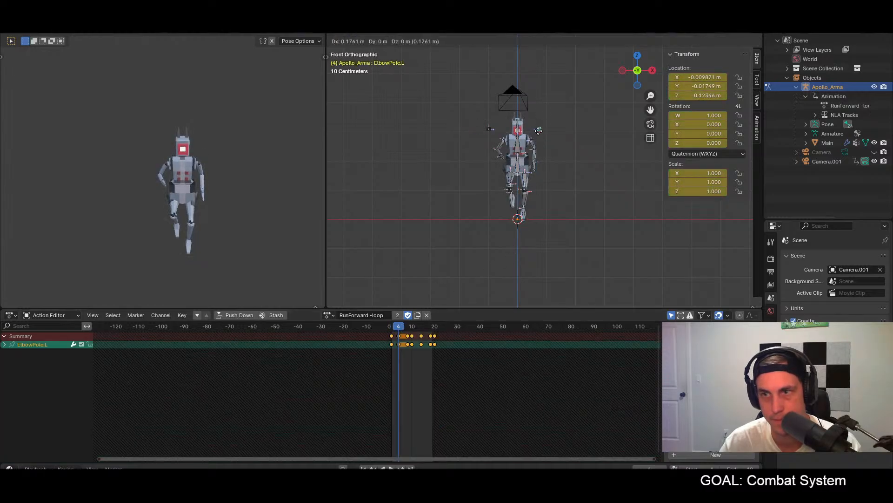
left_click(561, 141)
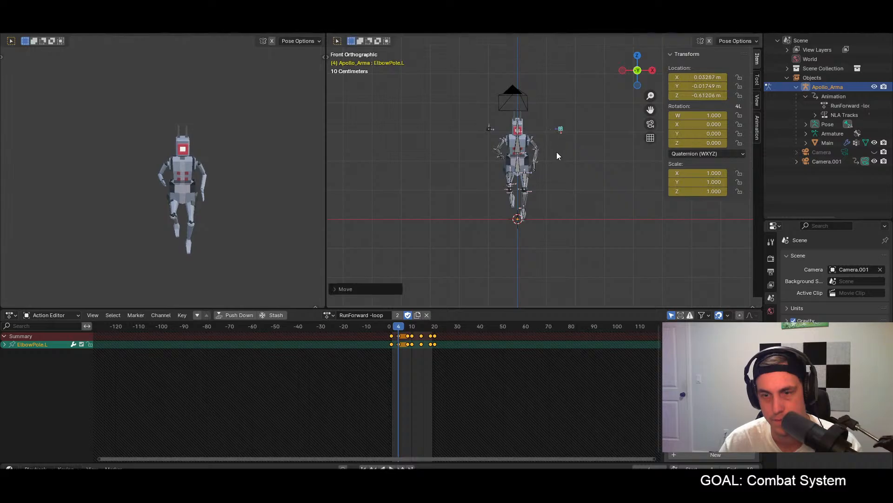
Step: Paste the frame 4 pose of all bones mirrored onto frame 14 and keyframe it
key("a")
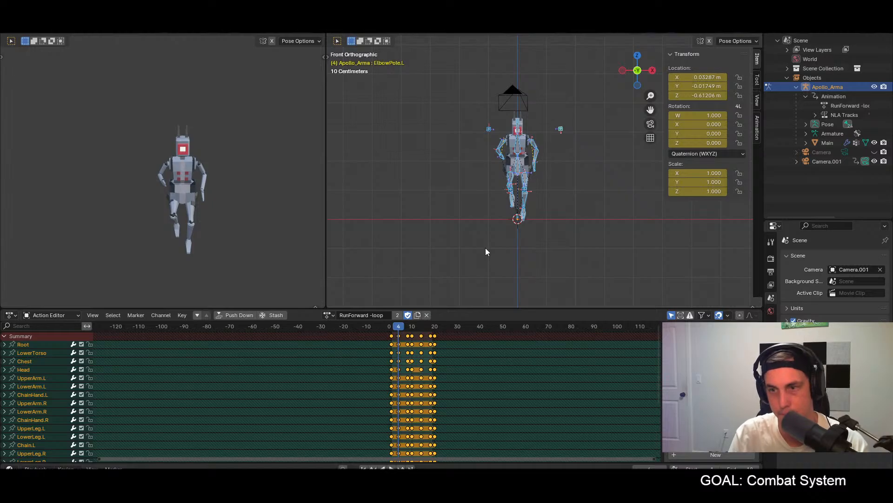
left_click(421, 328)
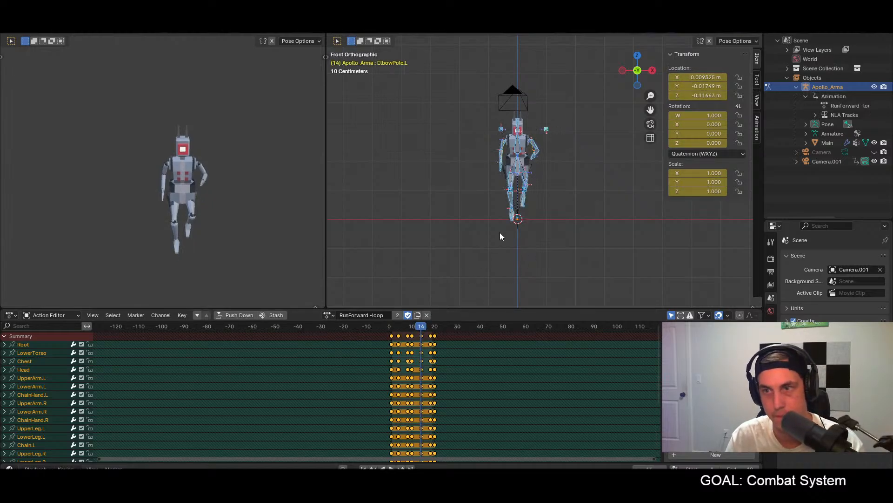
key("ctrl+shift+v")
key("i")
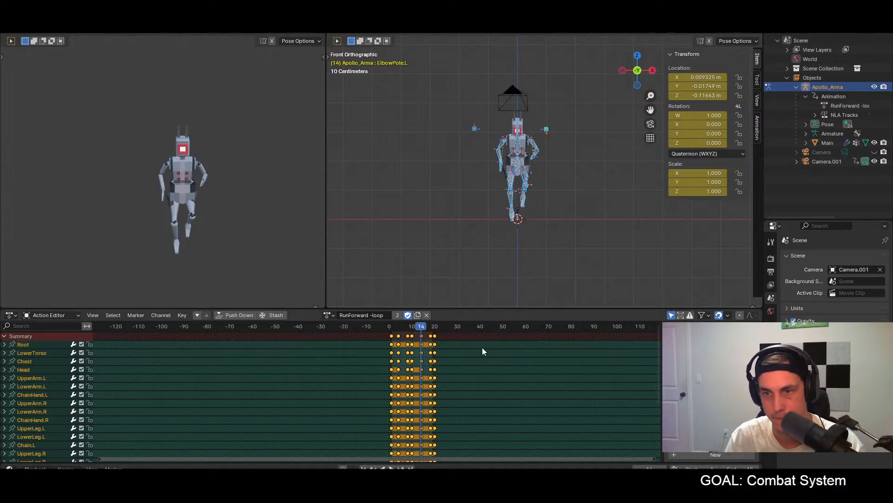
Step: At frame 8, move the ElbowPole.L bone about 0.66 m outward along the X axis
left_click(407, 325)
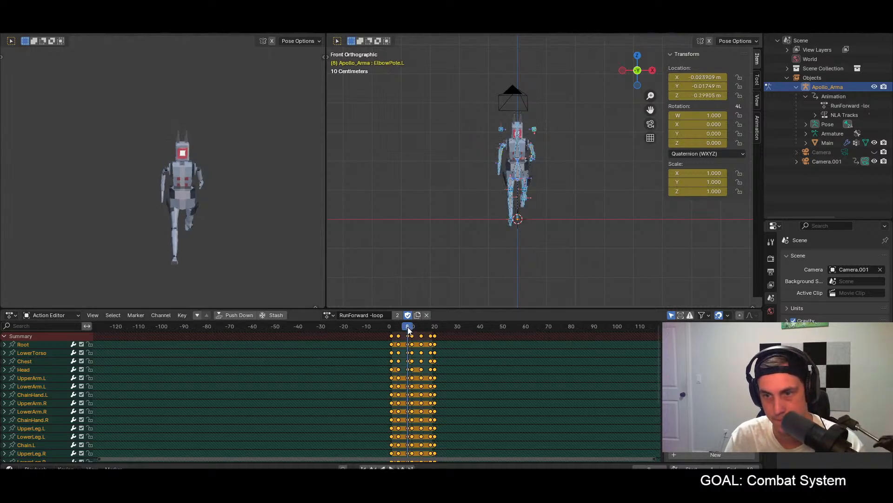
left_click(534, 130)
key("g")
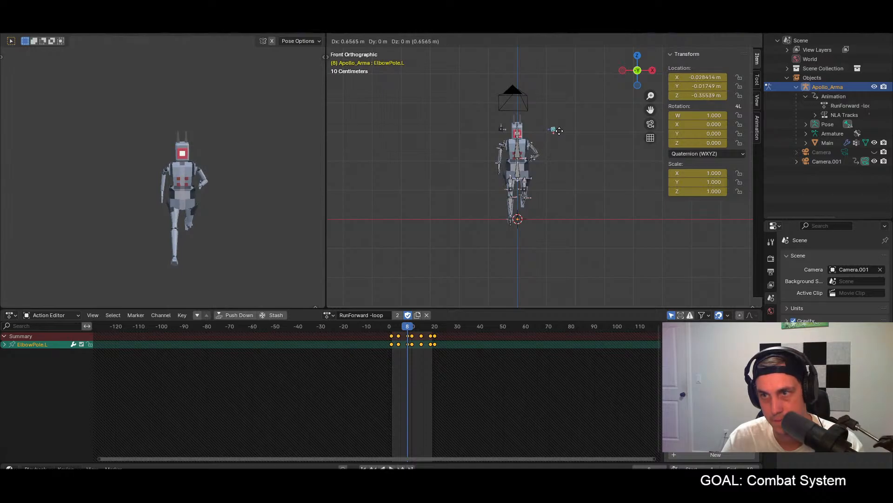
left_click(561, 133)
Step: Paste the frame 8 pose with the widened elbow mirrored onto frame 18 for all bones and play the run loop
key("a")
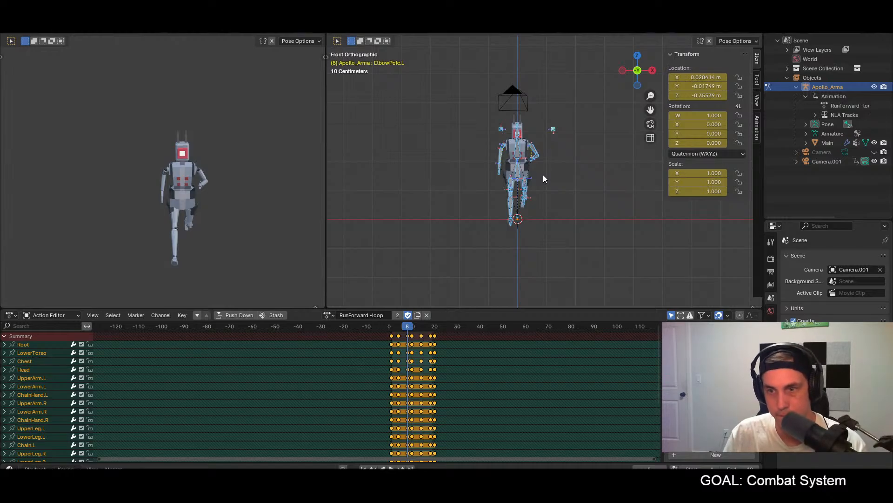
left_click(431, 326)
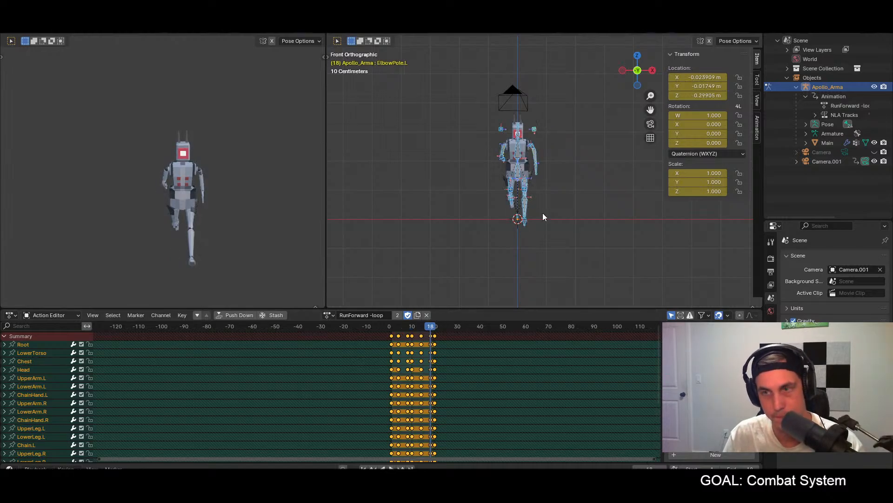
key("ctrl+shift+v")
key("space")
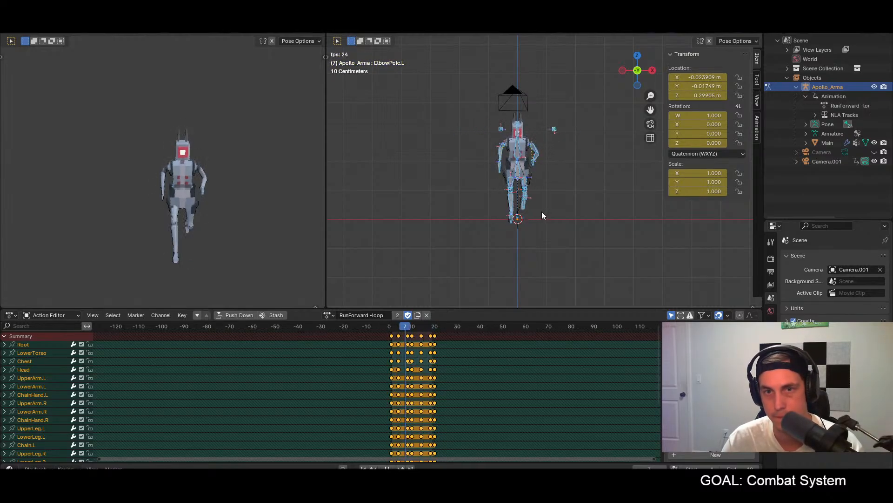
key("space")
Step: At frame 8, rotate the Hand.L bone about 23 degrees in top view to line it up with the forearm
left_click_drag(397, 330, 407, 327)
scroll(545, 160, "up", 6)
middle_click_drag(536, 159, 558, 177)
key("KP_7")
scroll(534, 181, "down", 4)
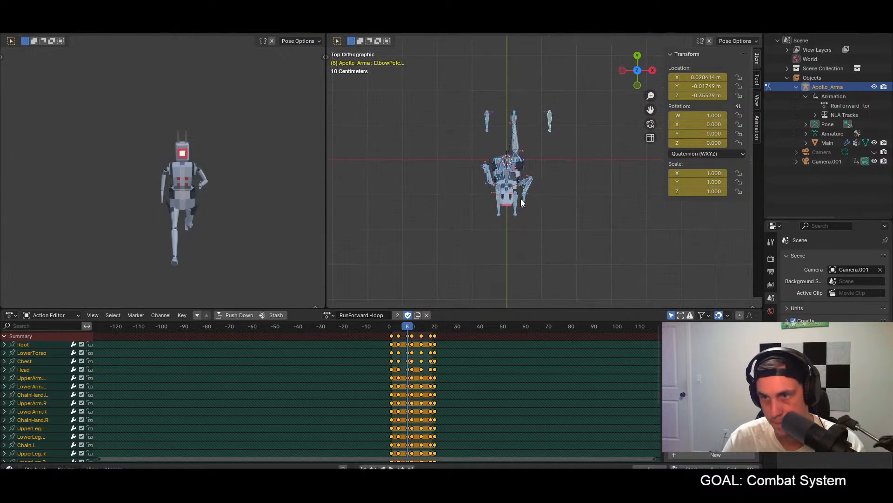
left_click(521, 200)
key("r")
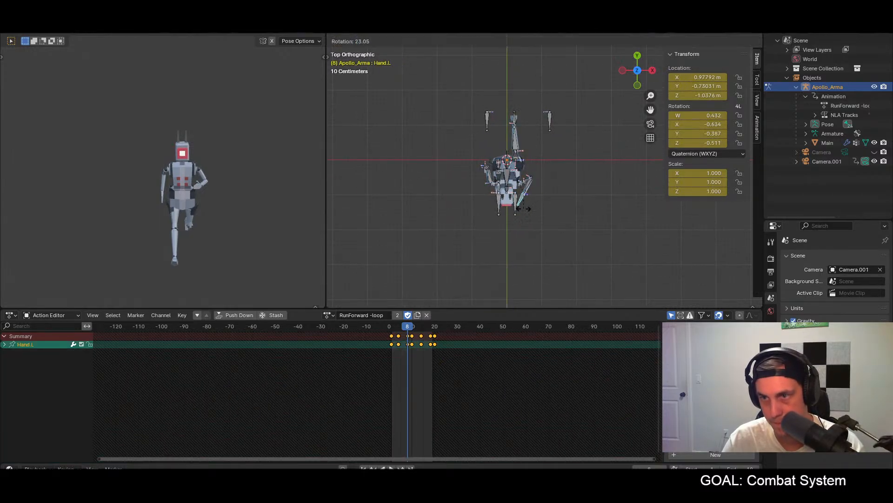
left_click(523, 208)
Step: Paste the frame 8 pose with the rotated hand mirrored onto frame 18 for all bones and save the file
key("a")
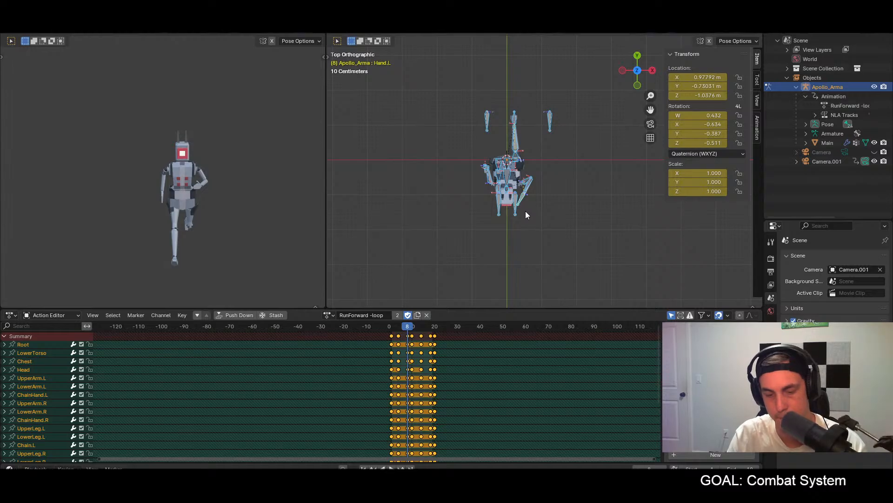
left_click(430, 327)
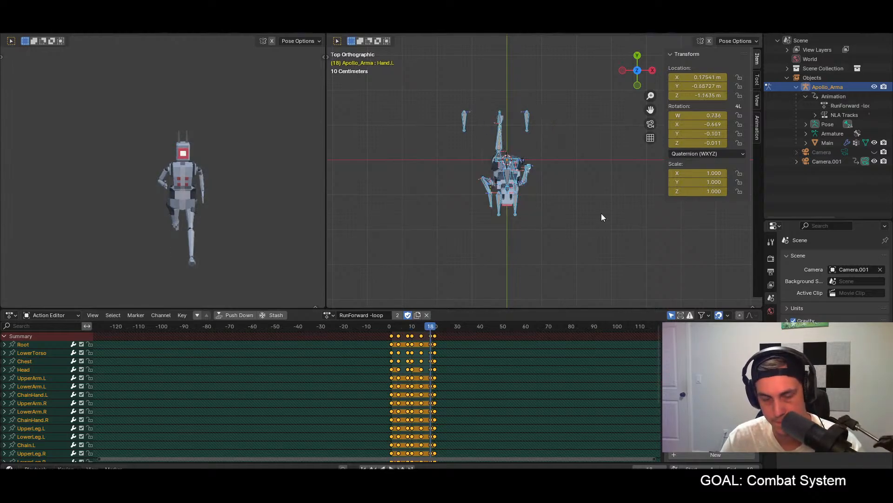
key("ctrl+v")
key("ctrl+s")
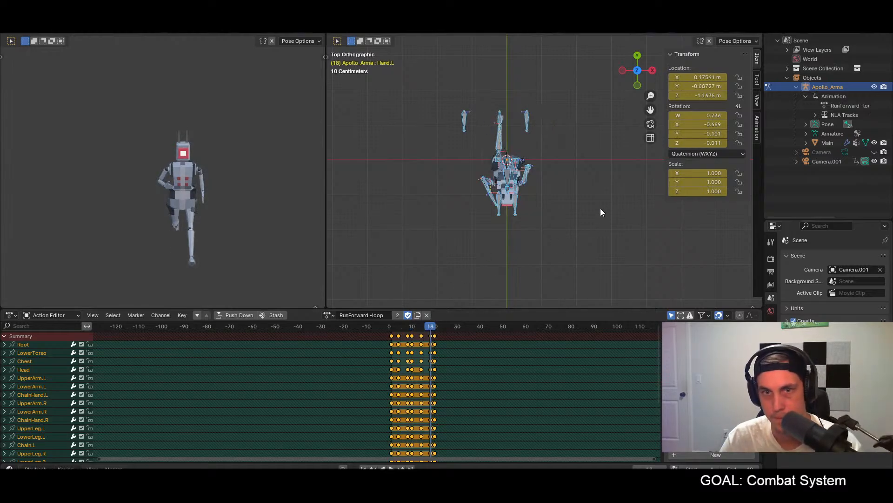
Step: At frame 1, rotate the Hand.L bone in front view to line it up with the forearm
key("space")
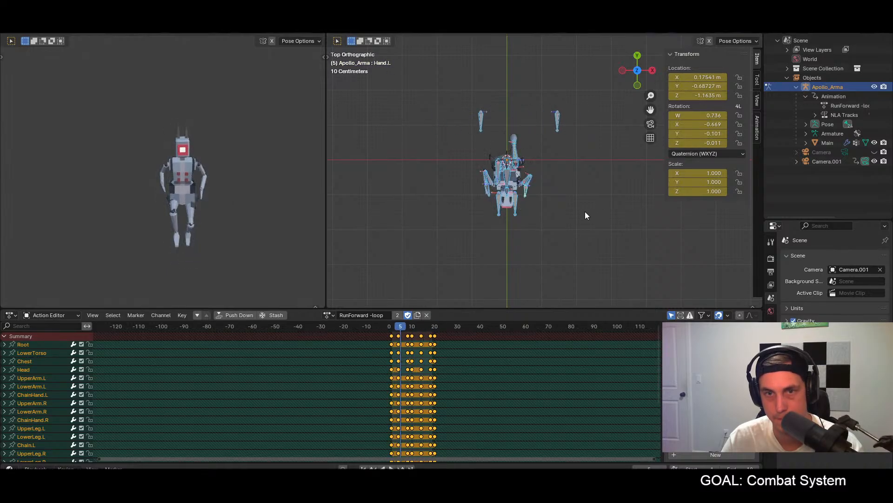
left_click(392, 327)
middle_click_drag(482, 251, 535, 184)
left_click(532, 175)
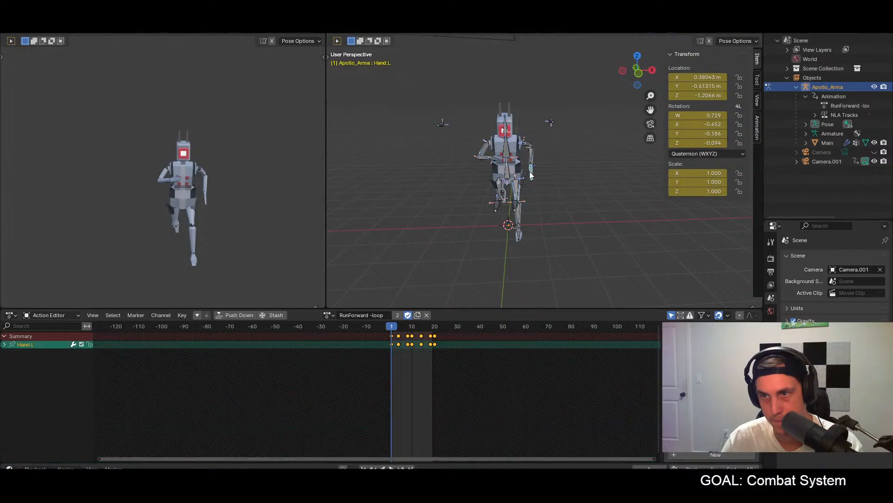
key("KP_1")
key("r")
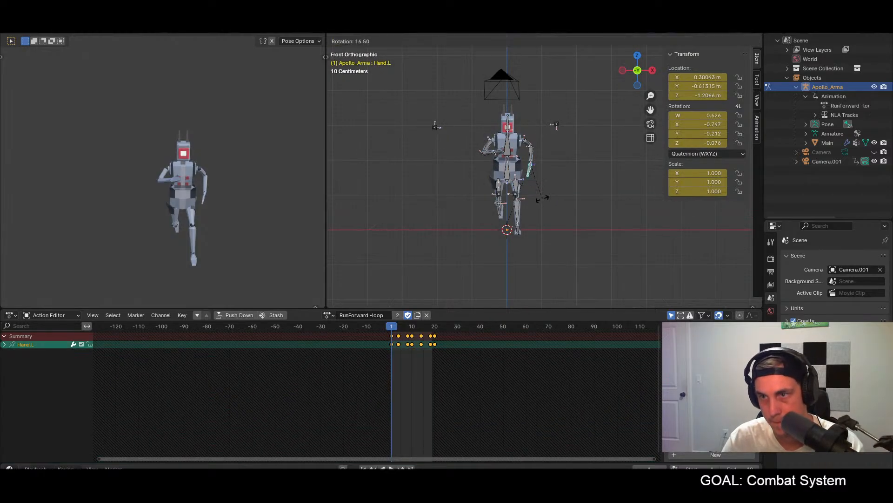
left_click(547, 198)
Step: Paste the frame 1 pose for all bones mirrored onto frame 10 and unmirrored onto frame 20, and play the run loop
key("a")
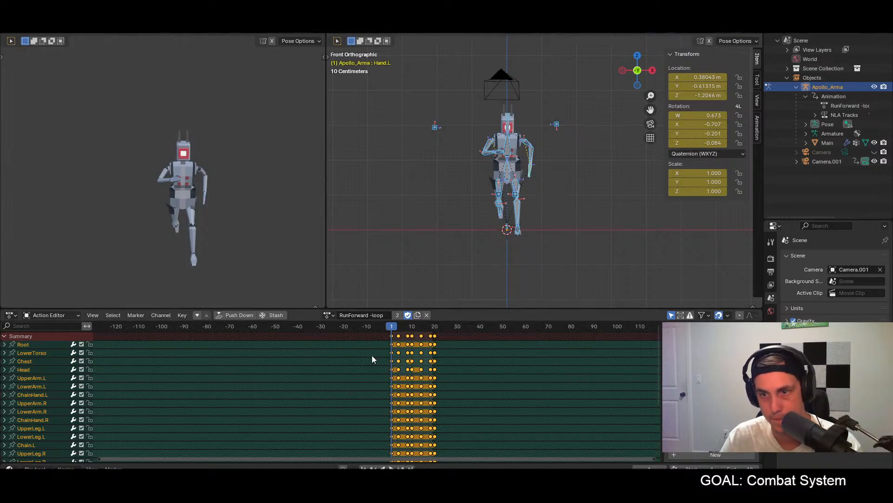
left_click(413, 327)
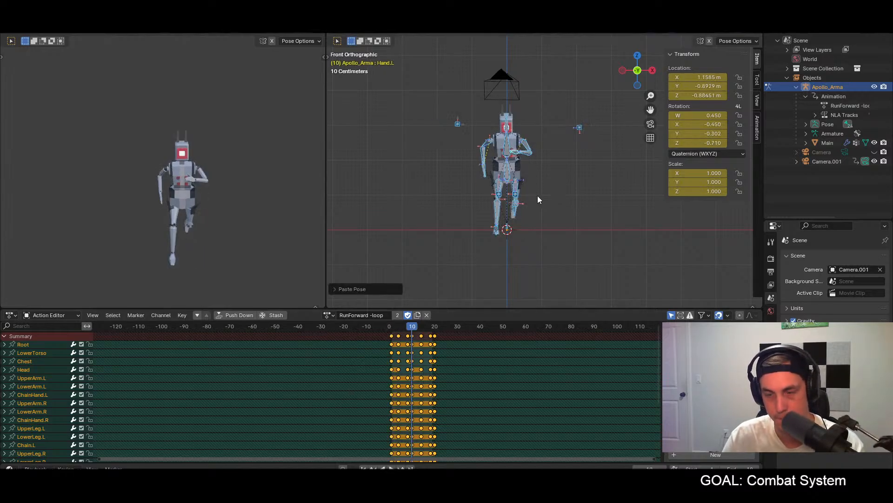
left_click(435, 327)
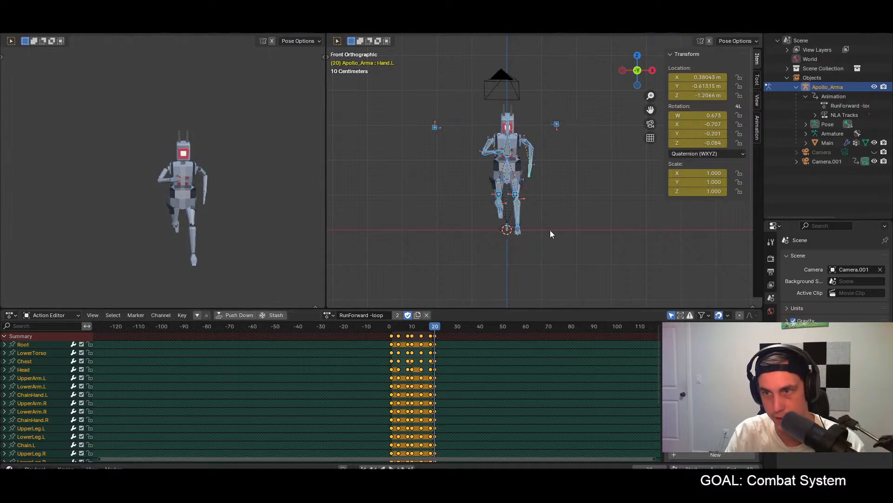
key("space")
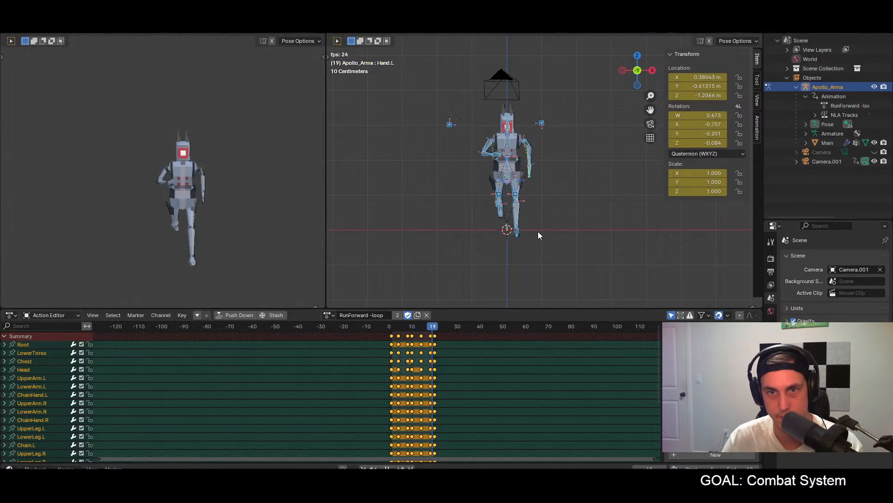
key("space")
Step: At frame 4, rotate the Hand.L bone in front view to follow the forearm's direction
left_click_drag(393, 327, 399, 331)
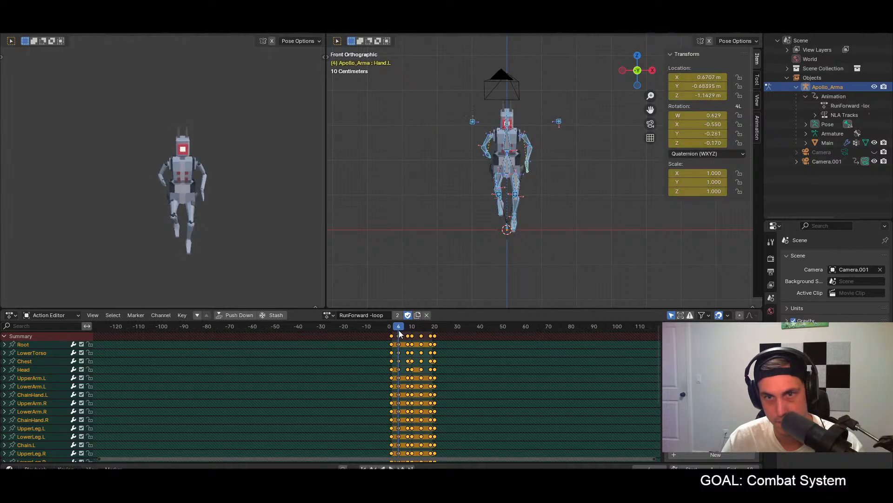
left_click(526, 168)
key("r")
left_click(538, 192)
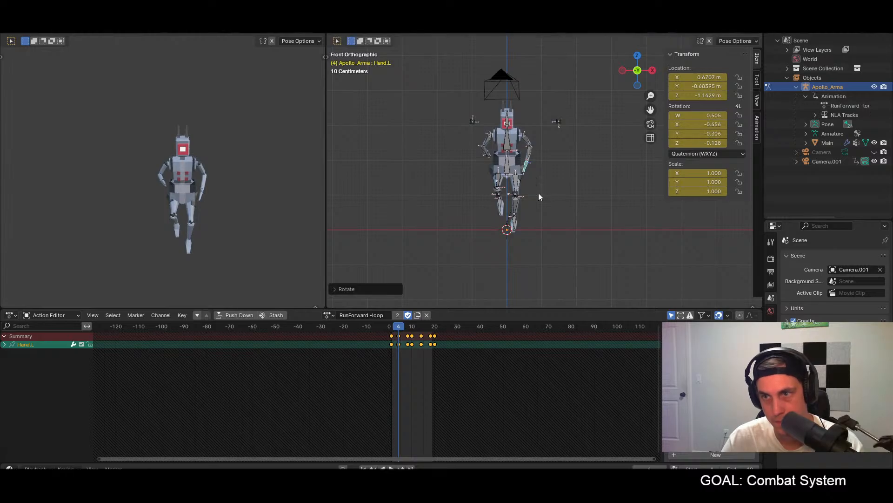
Step: Paste the frame 4 pose mirrored onto frame 14 for all bones and key it
key("a")
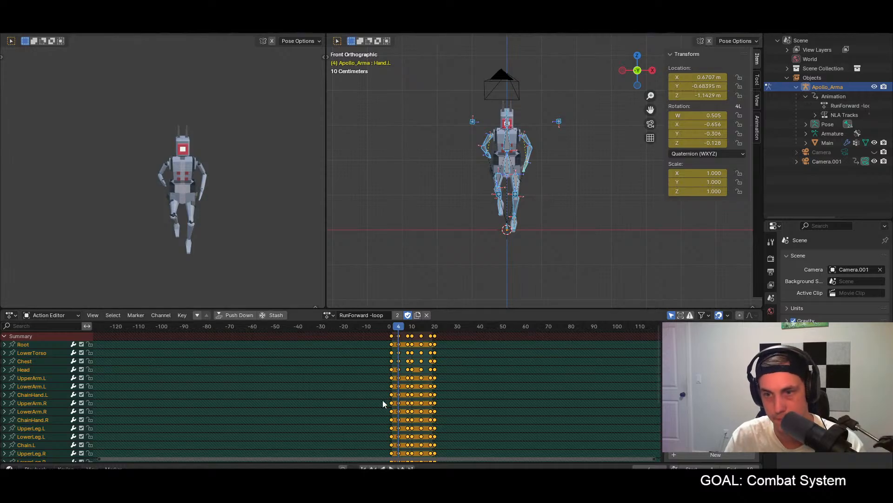
left_click(420, 327)
key("ctrl+shift+v")
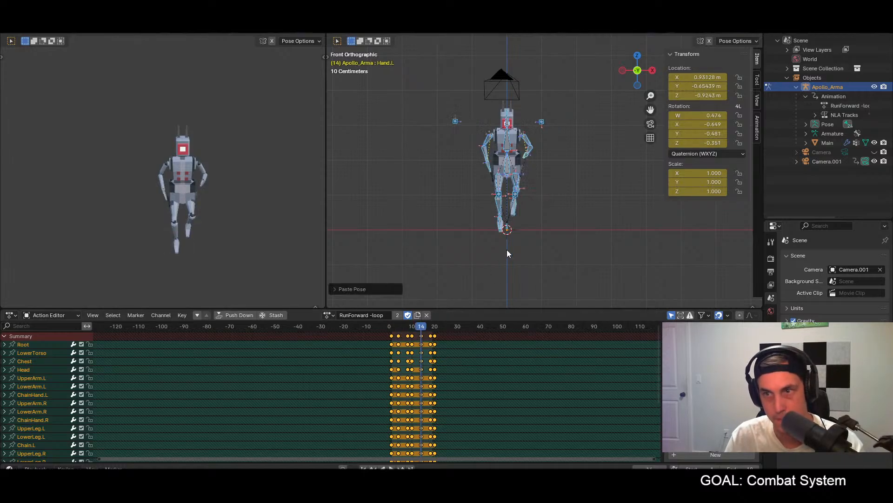
key("i")
Step: Play the run loop and inspect the arm and hand motion from the side and the front
key("space")
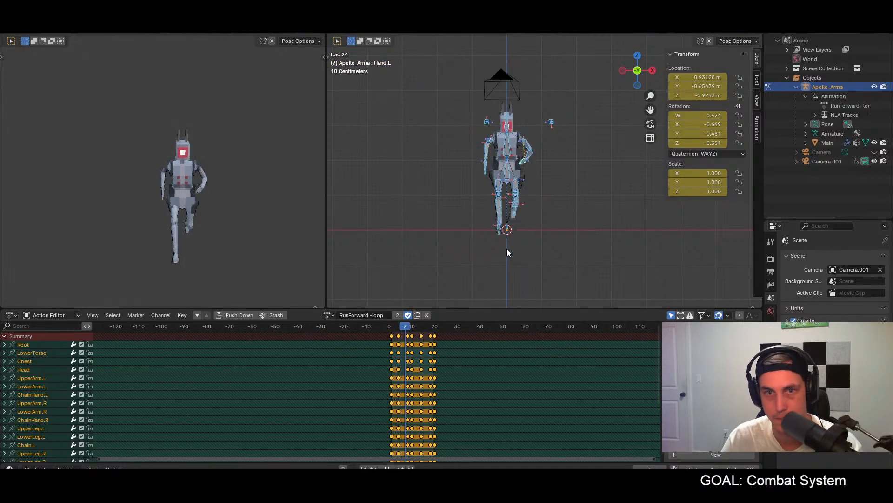
middle_click_drag(223, 211, 200, 242)
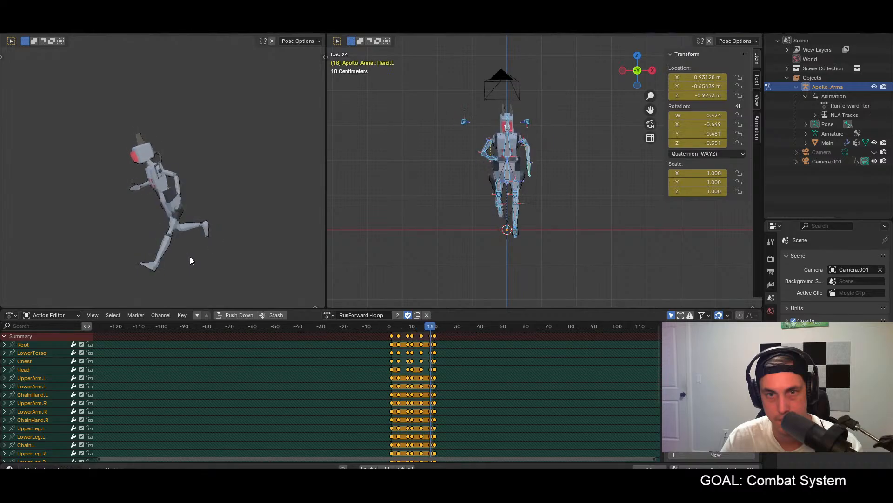
middle_click_drag(189, 256, 213, 261)
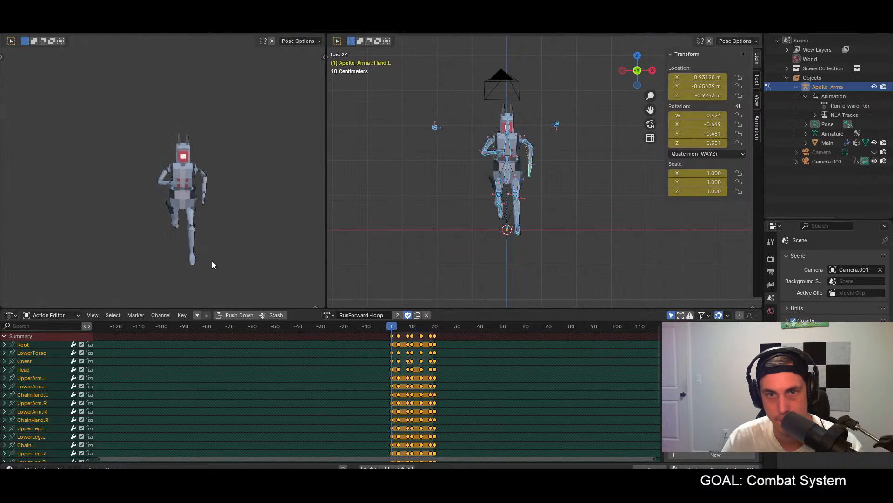
key("space")
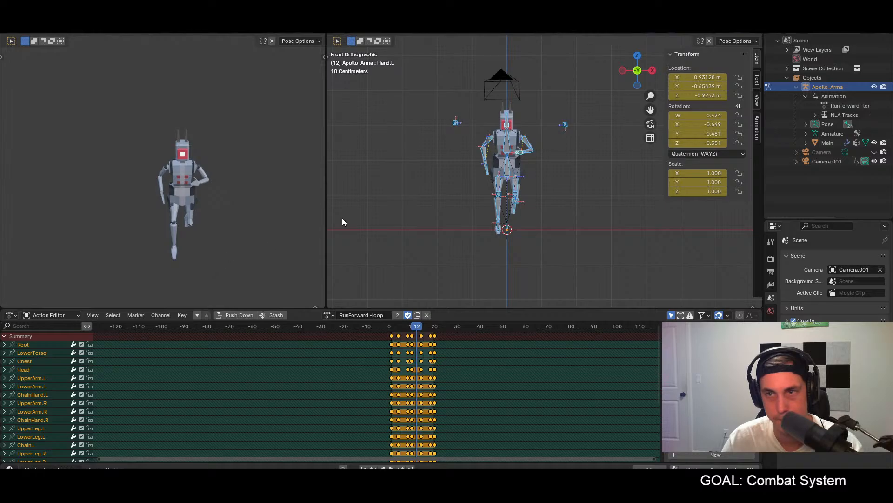
Step: At frame 8, move the ElbowPole.R bone about 1 m outward along the X axis
mouse_move(411, 328)
left_mouse_down()
mouse_move(399, 328)
mouse_move(409, 328)
left_mouse_up()
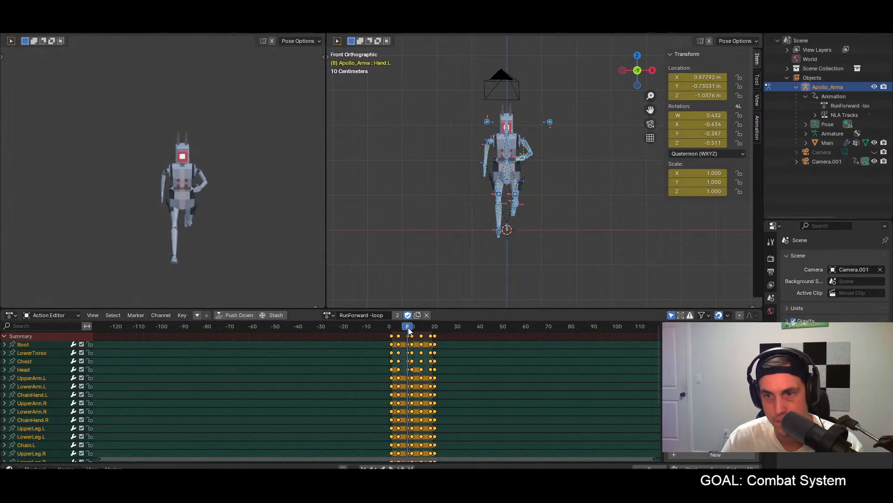
left_click(434, 279)
left_click(486, 121)
key("g")
key("x")
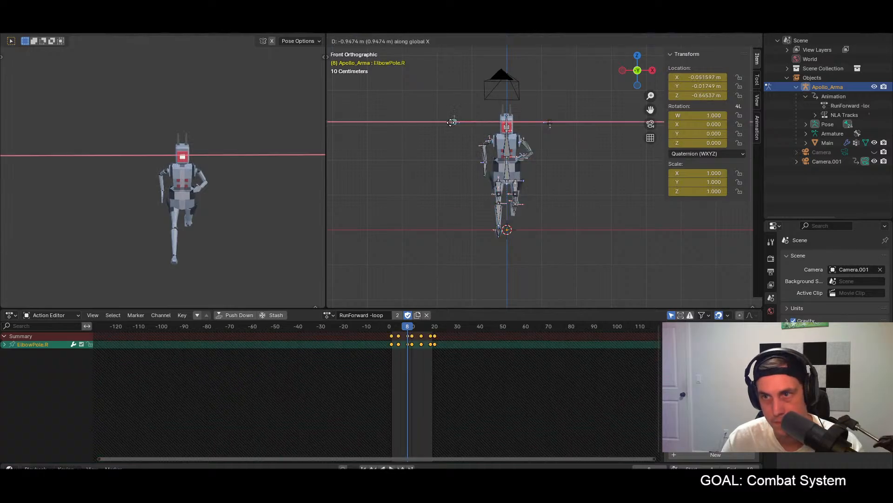
left_click(450, 123)
Step: Paste the frame 8 pose with the widened right elbow pole mirrored onto frame 18 for all bones and key it
key("a")
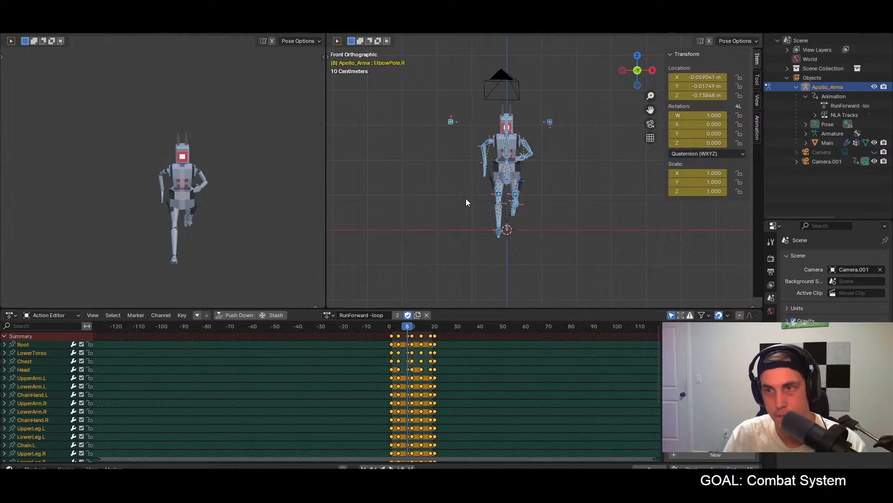
left_click(430, 330)
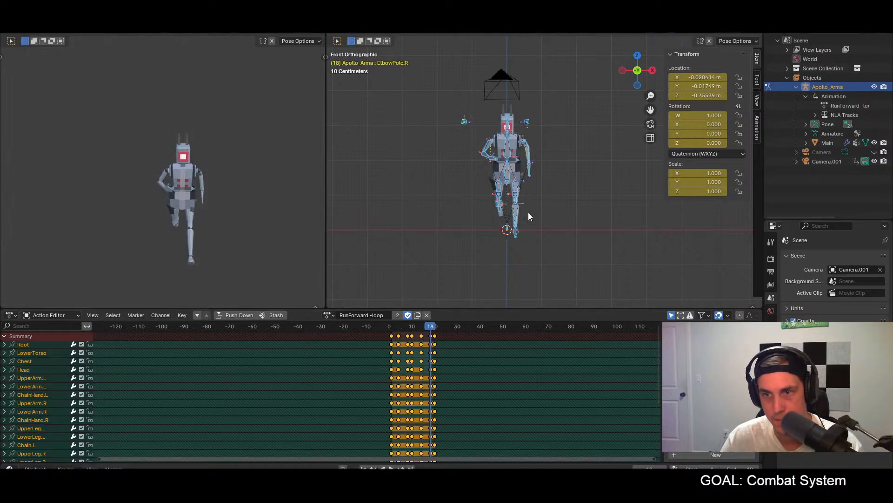
key("ctrl+shift+v")
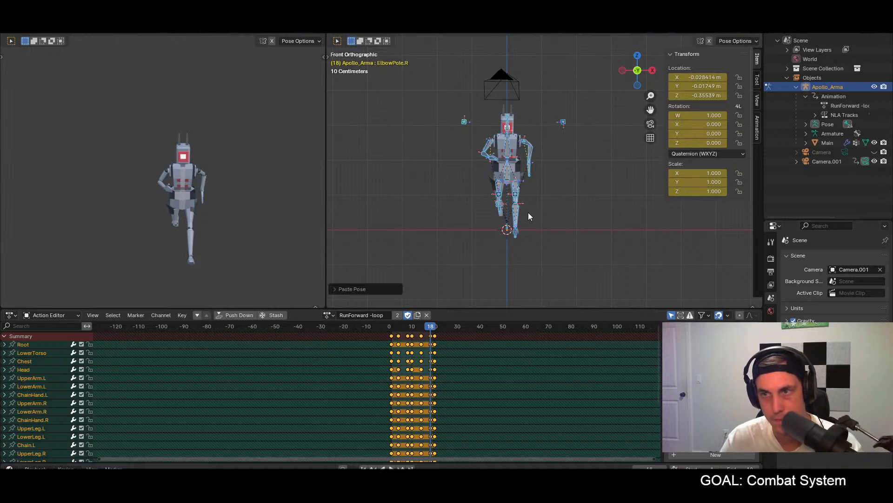
key("i")
Step: Play the run loop and examine the arm swing in front and right side views
key("space")
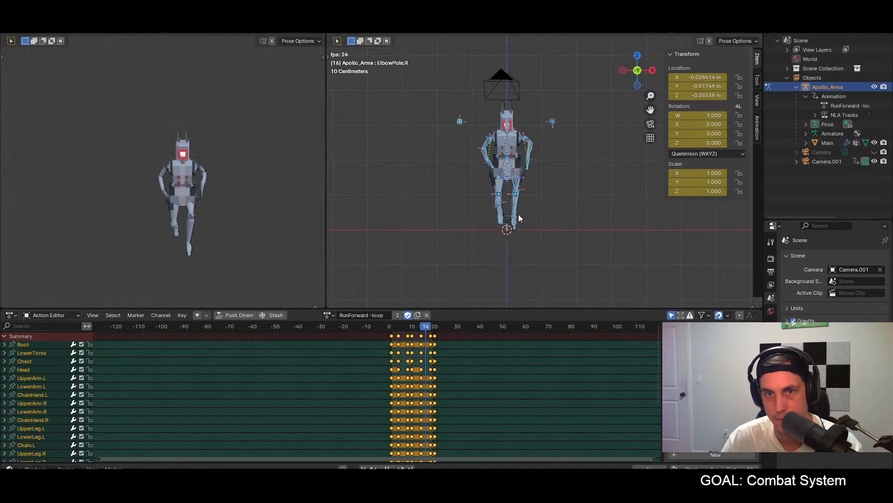
middle_click_drag(219, 216, 156, 226)
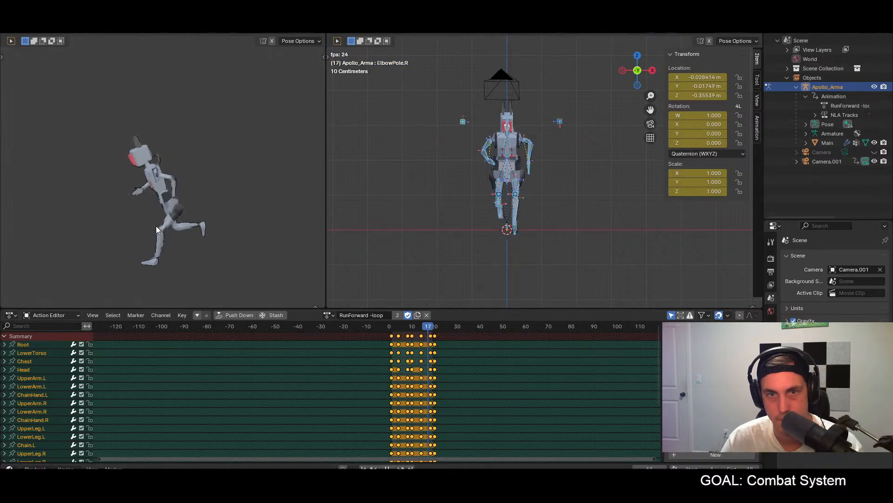
key("space")
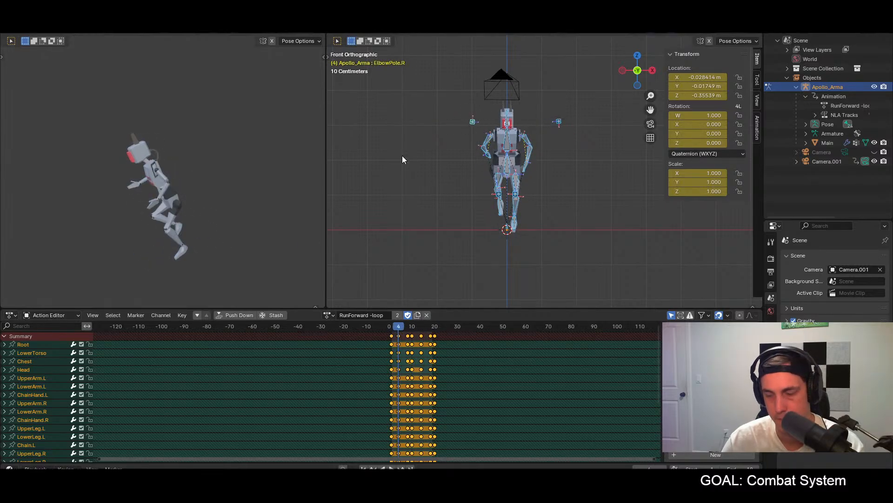
key("KP_3")
key("space")
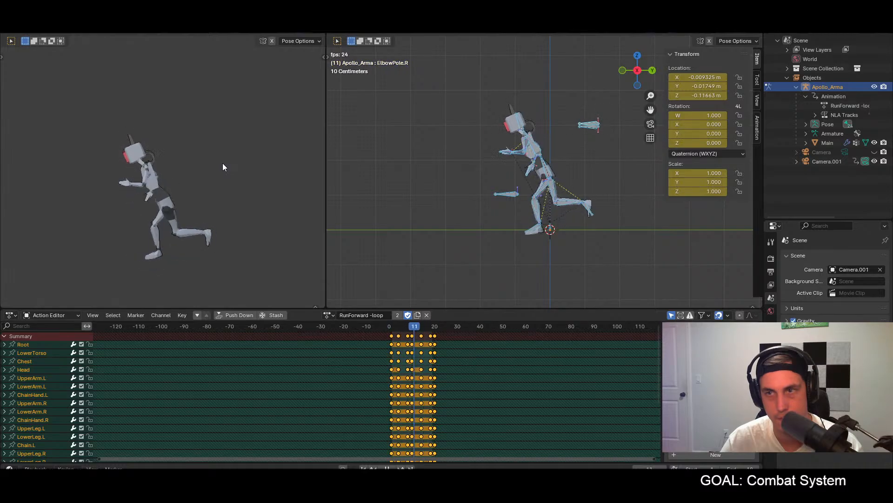
key("space")
Step: Return to frame 1 and export the character as glTF Binary over apollo.glb in the project's characters folder
left_click(392, 328)
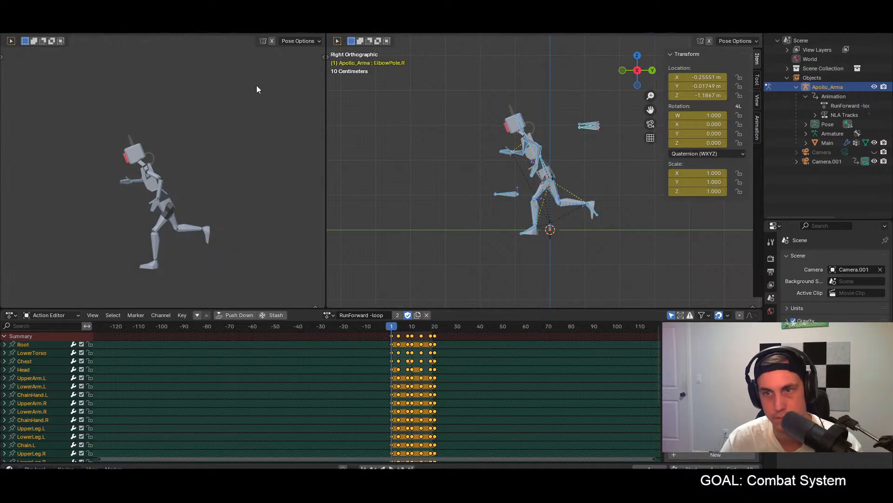
left_click(22, 18)
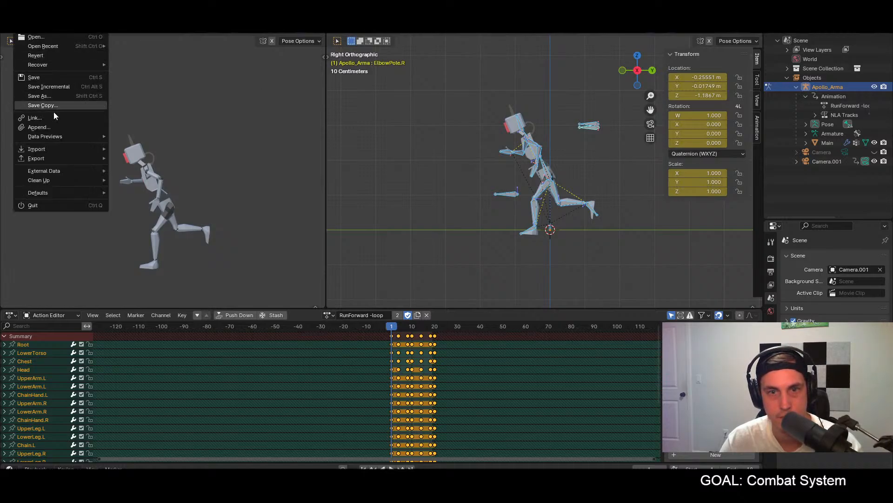
mouse_move(53, 159)
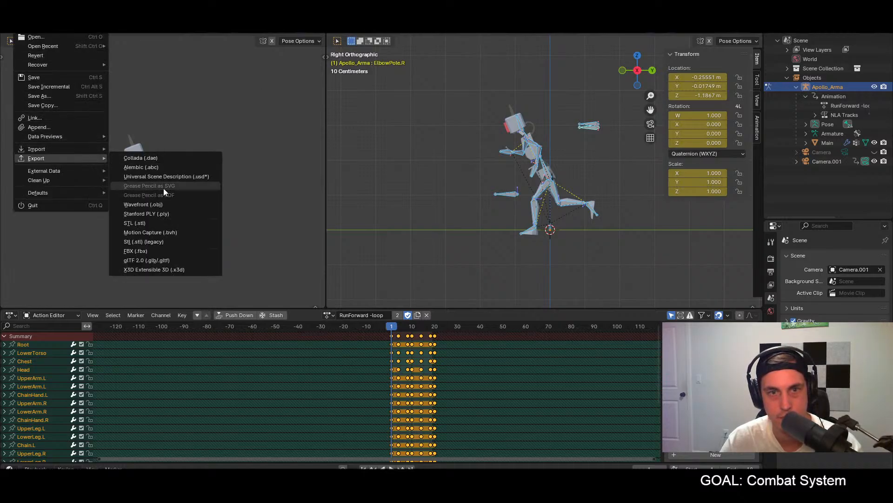
left_click(145, 260)
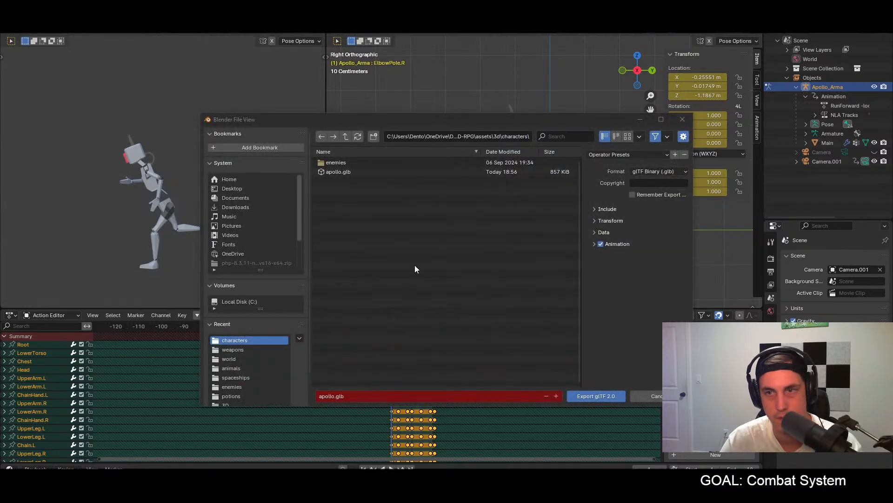
left_click(573, 396)
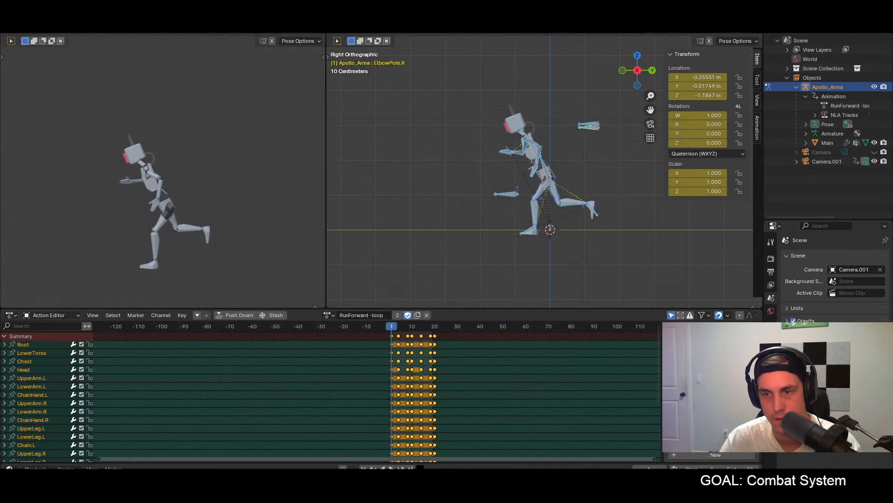
Step: Switch to Godot, save the proto scene and run the project
key("alt+Tab")
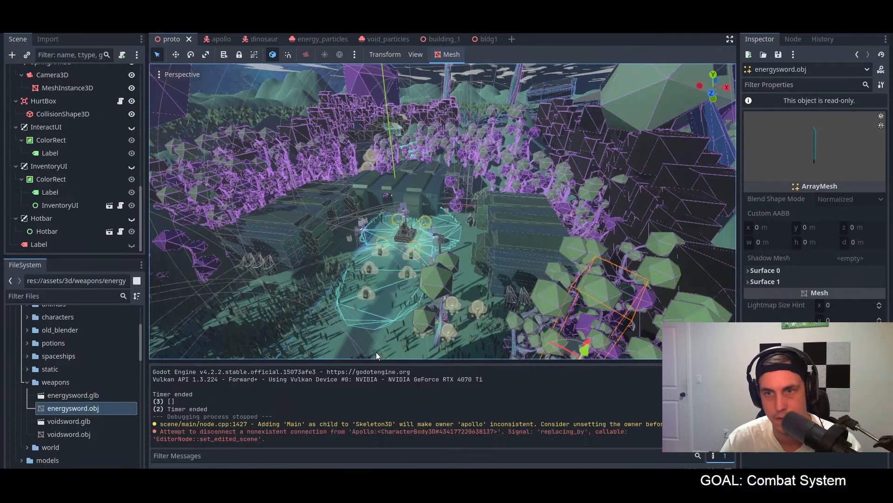
key("ctrl+s")
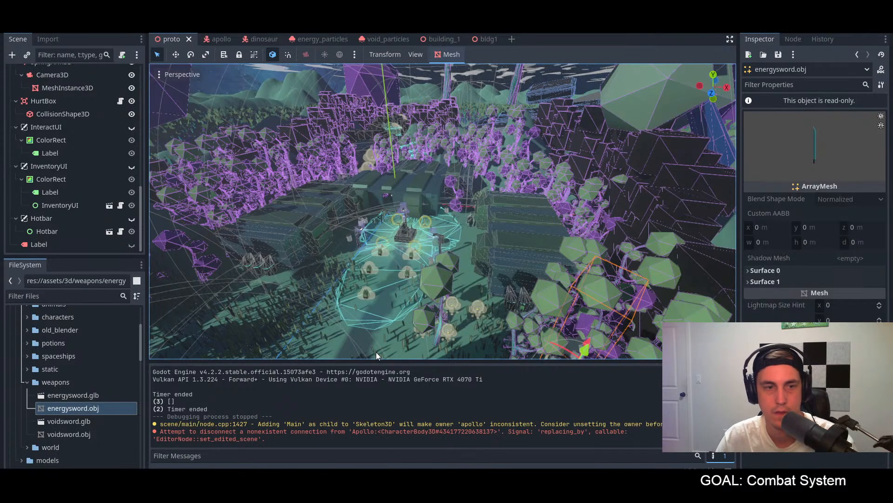
key("F5")
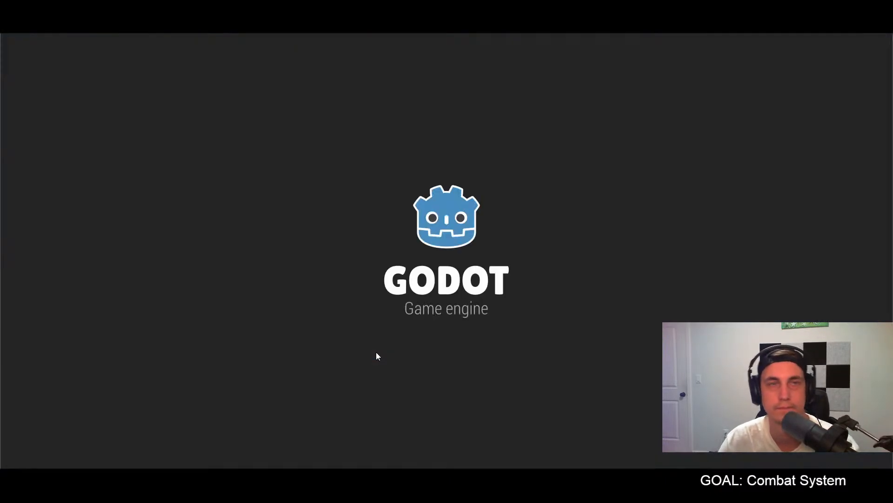
Step: Run the Apollo character forward across the terrain in the game to check the updated run animation
key("w")
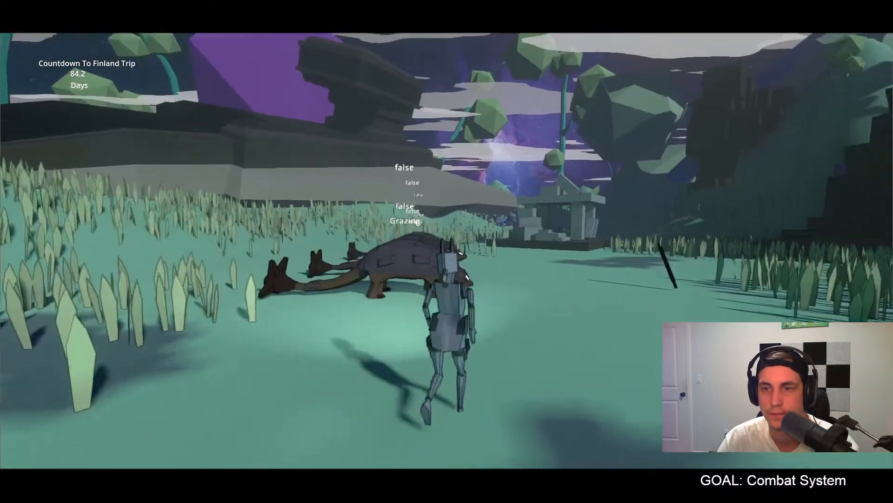
key("w")
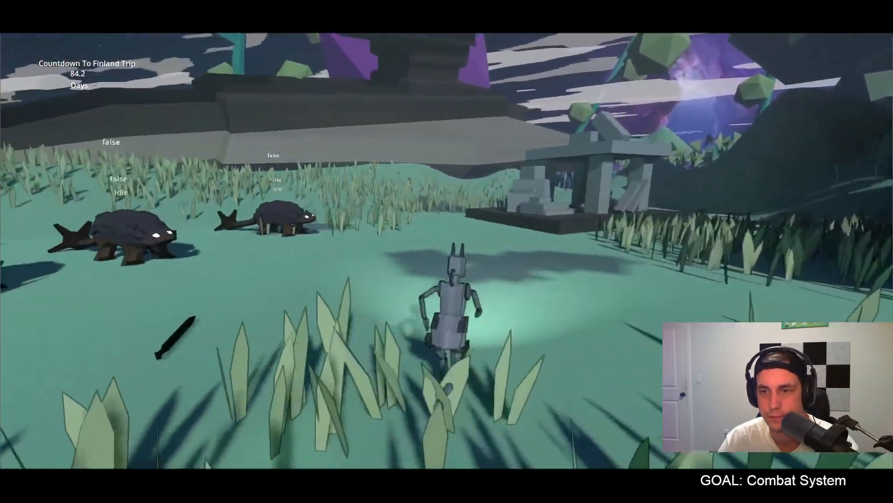
key("w")
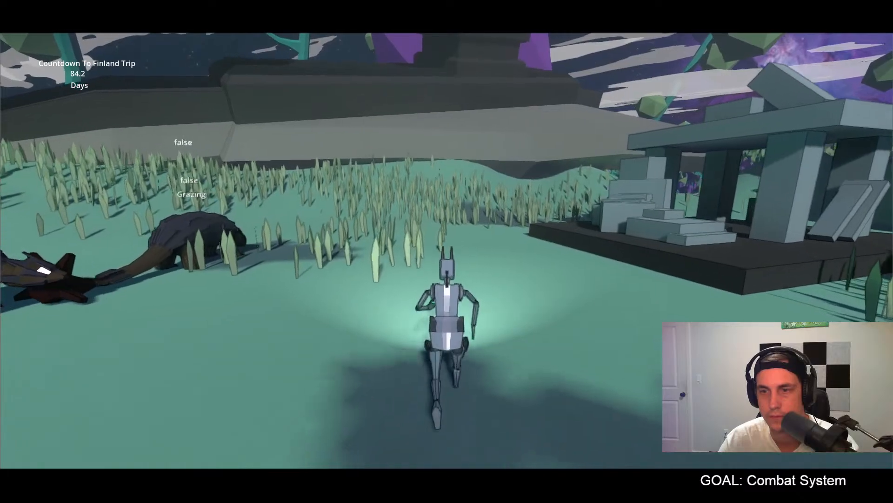
Step: Run the unarmed character among the grazing dinosaurs and near the ruins, turning the camera to examine the run animation from several sides
key("w")
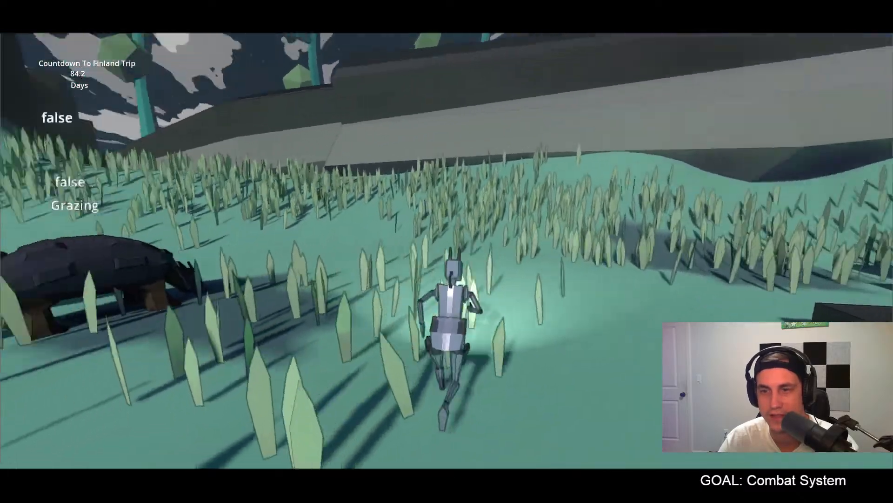
key("w")
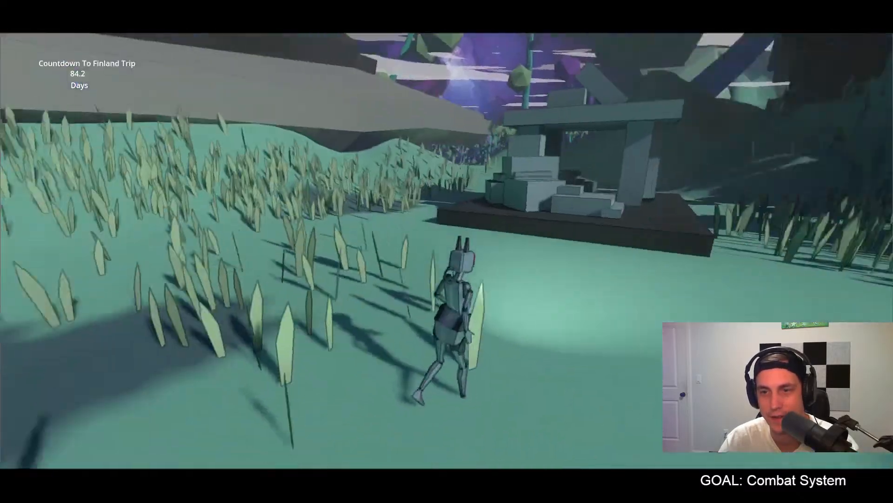
key("w")
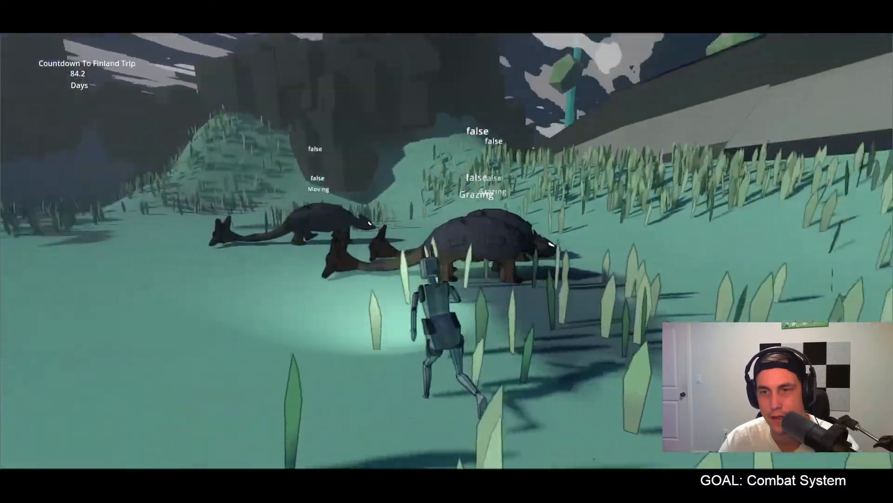
key("w")
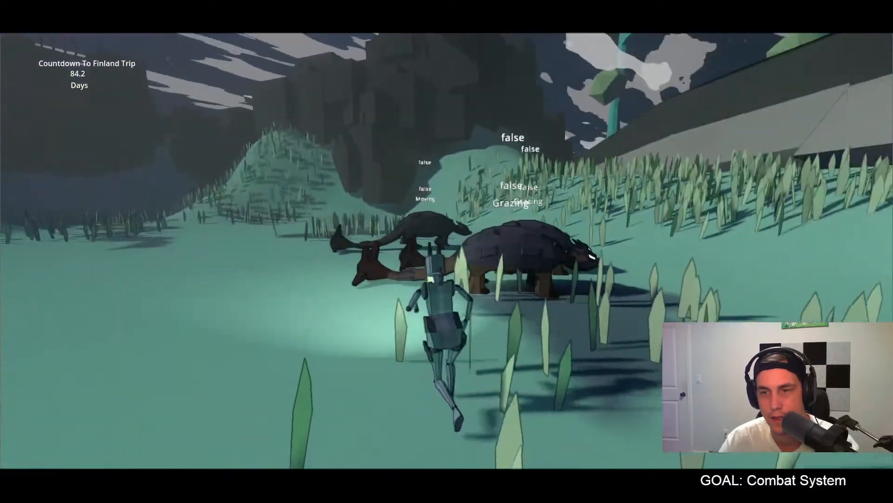
key("w")
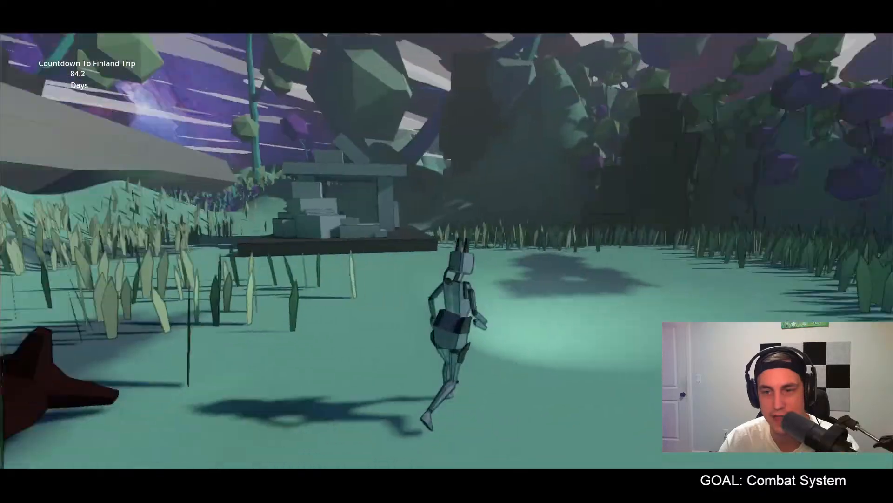
key("w")
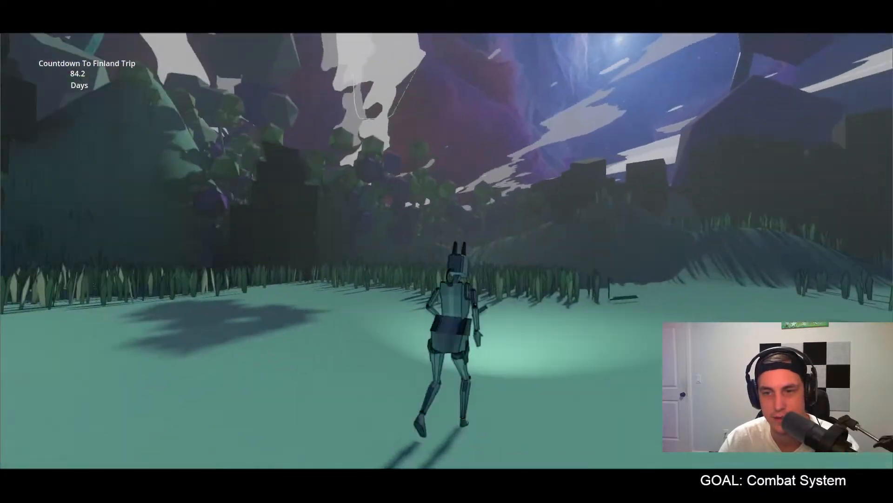
key("w")
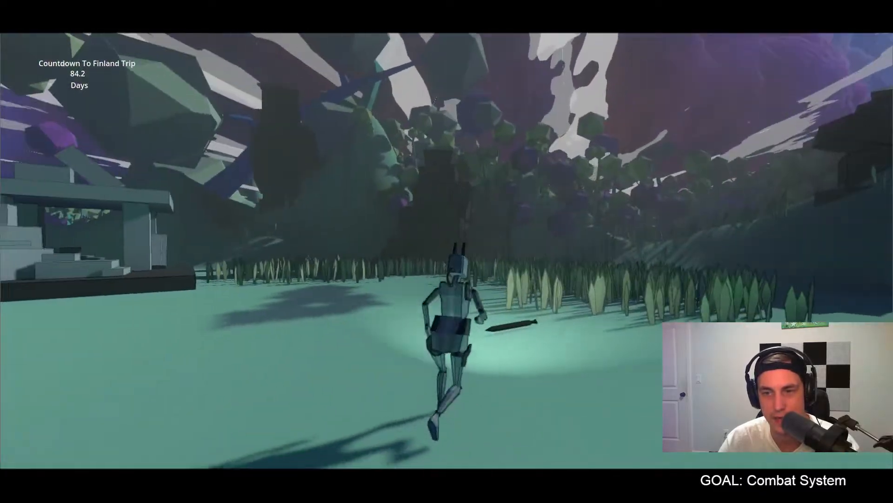
key("w")
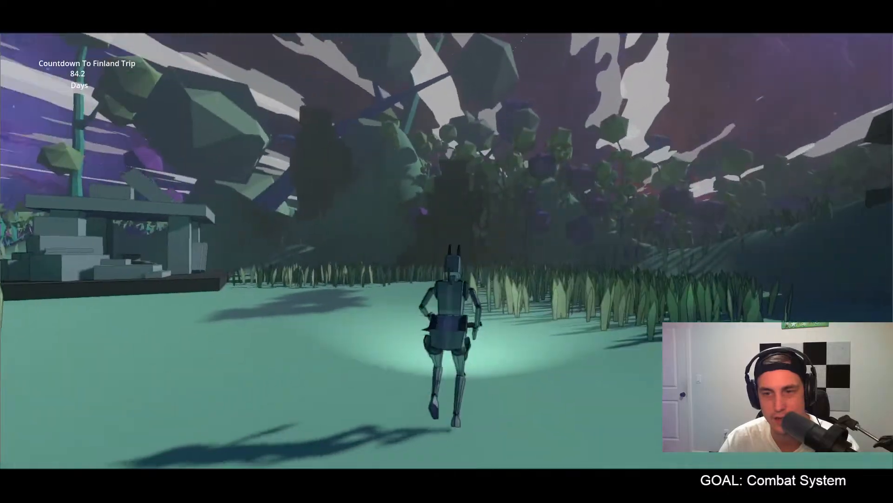
key("w")
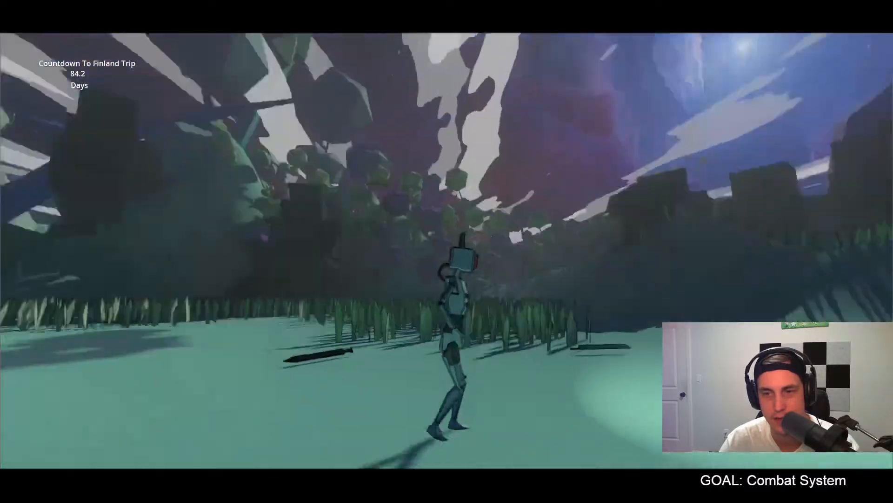
key("w")
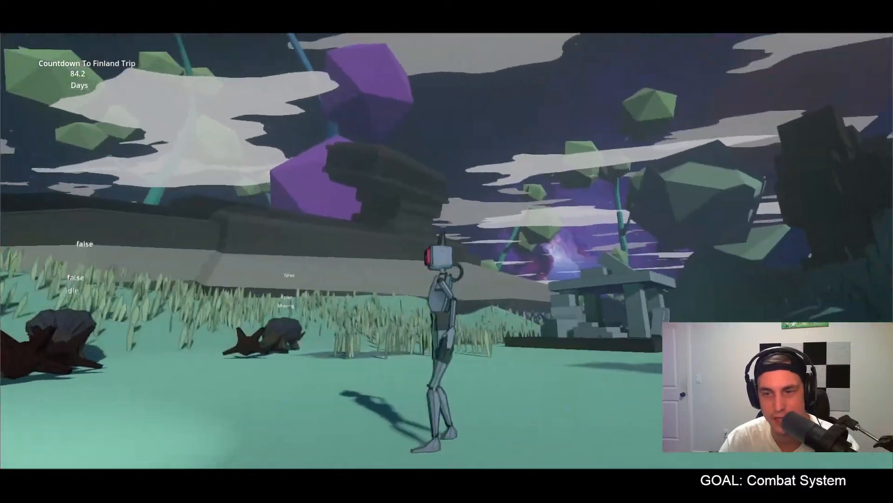
key("w")
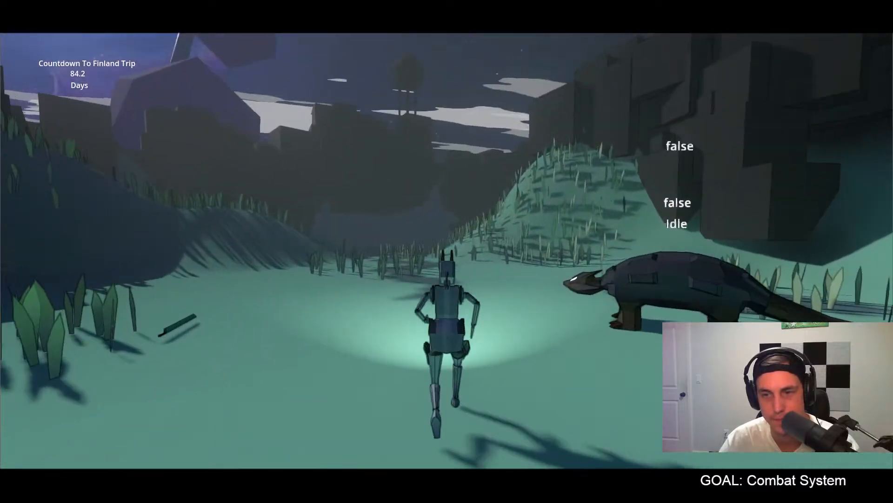
key("w")
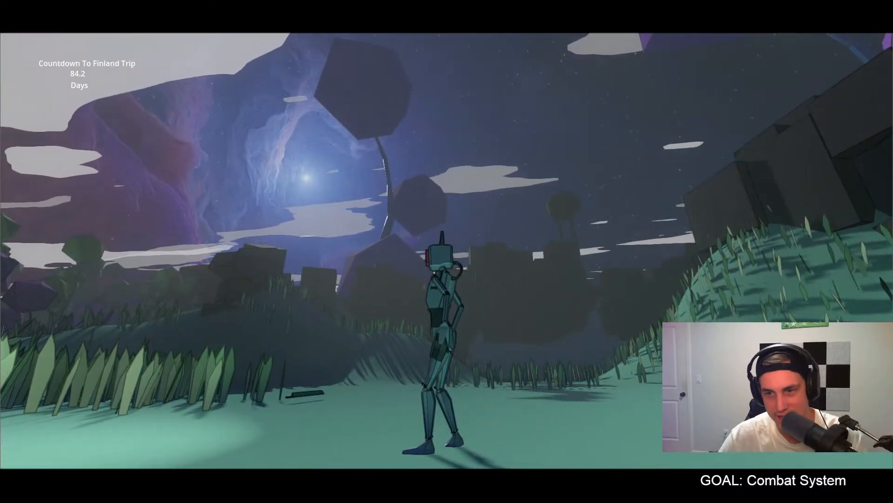
Step: Equip the black sword, run up to the idle dinosaur and strike it to check running and attacking with a weapon
key("w")
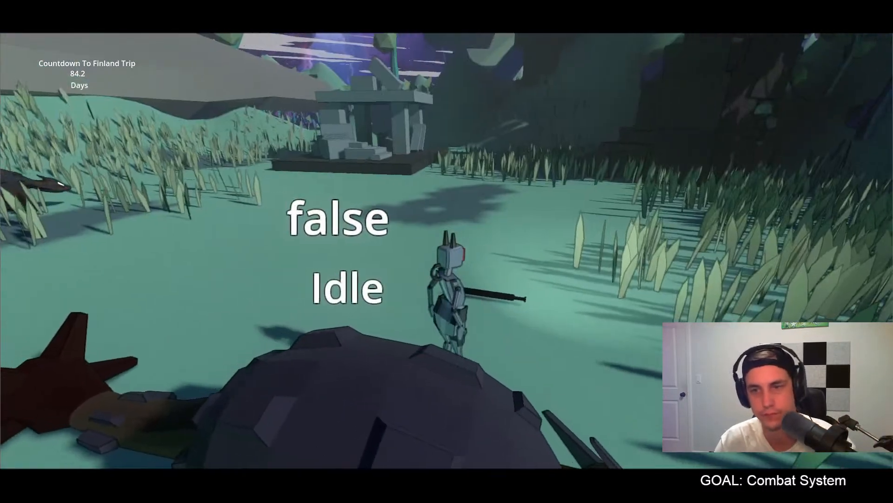
key("w")
key("w")
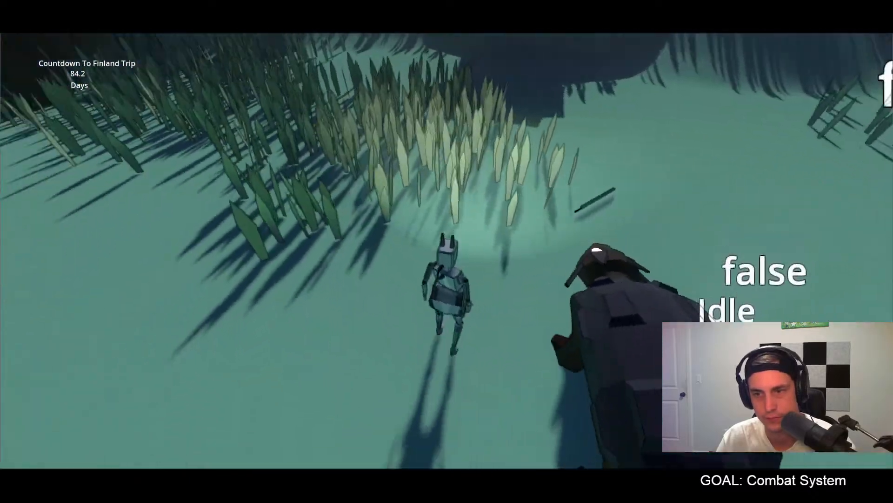
key("w")
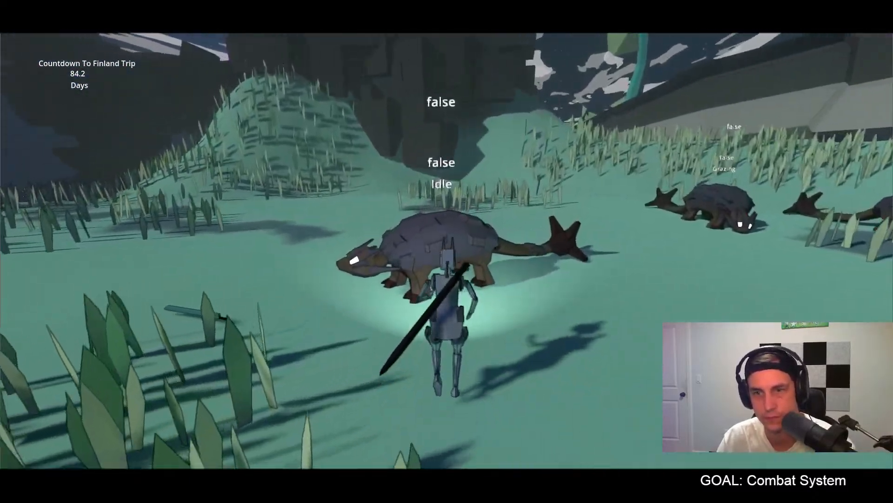
key("w")
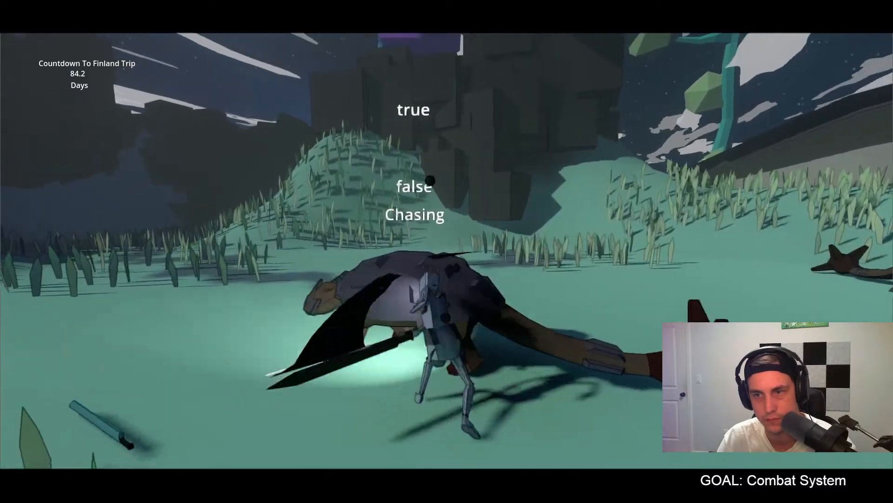
key("s")
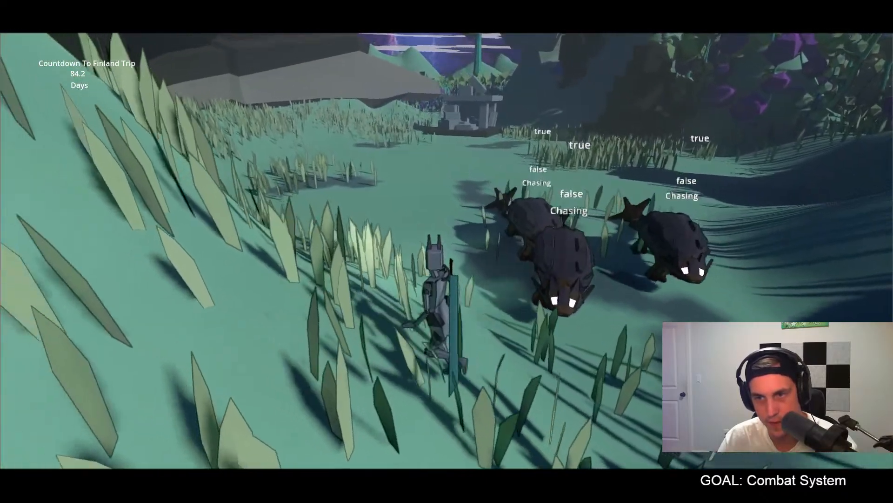
Step: Run across the terrain with the teal energy sword on the character's back and examine how the run animation looks with it
key("w")
key("w")
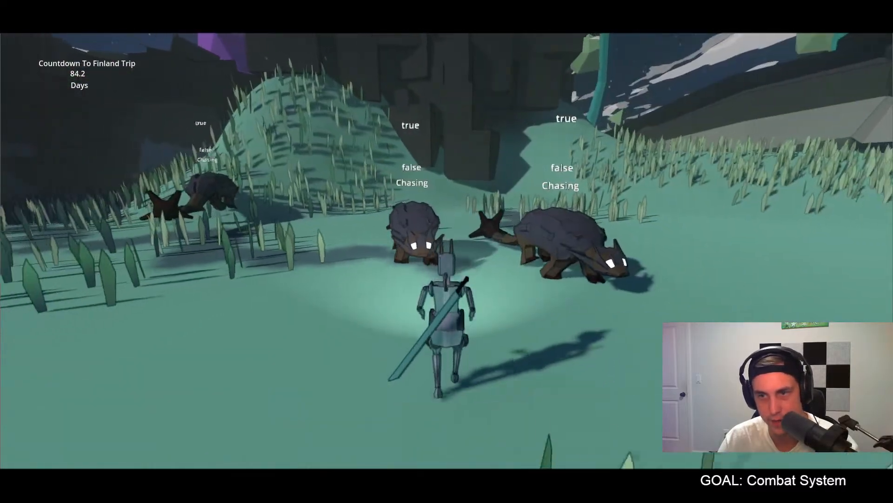
key("w")
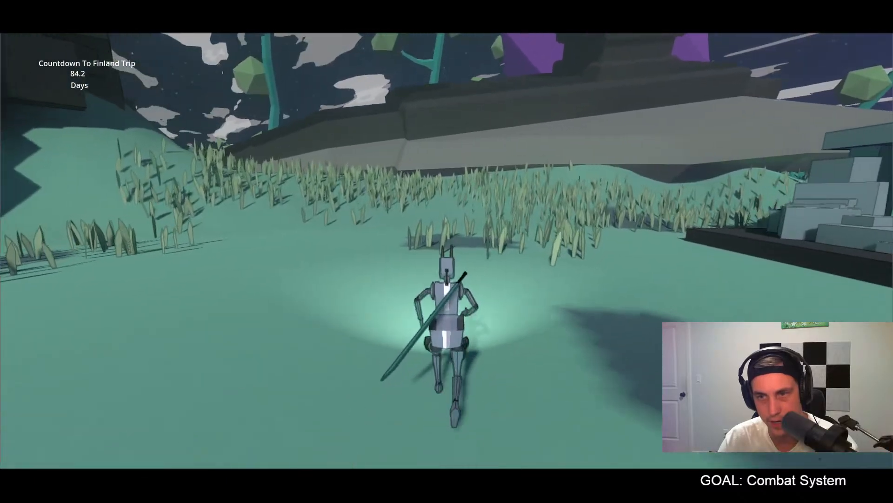
key("w")
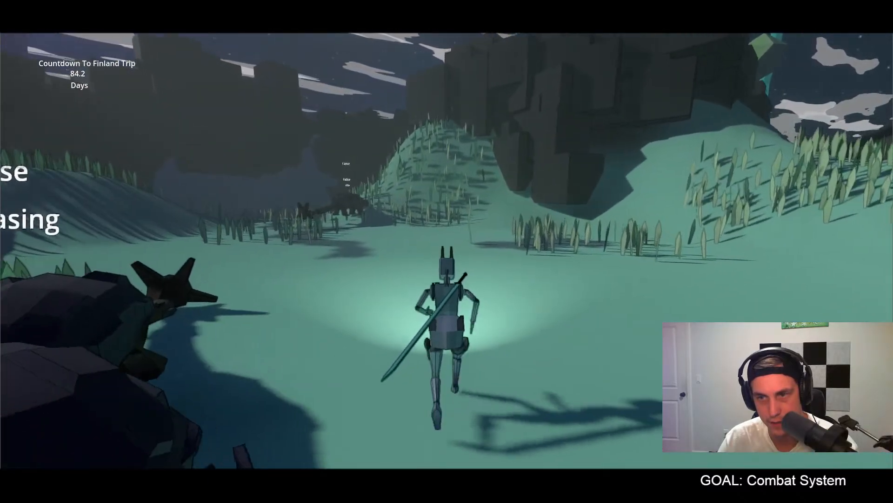
key("w")
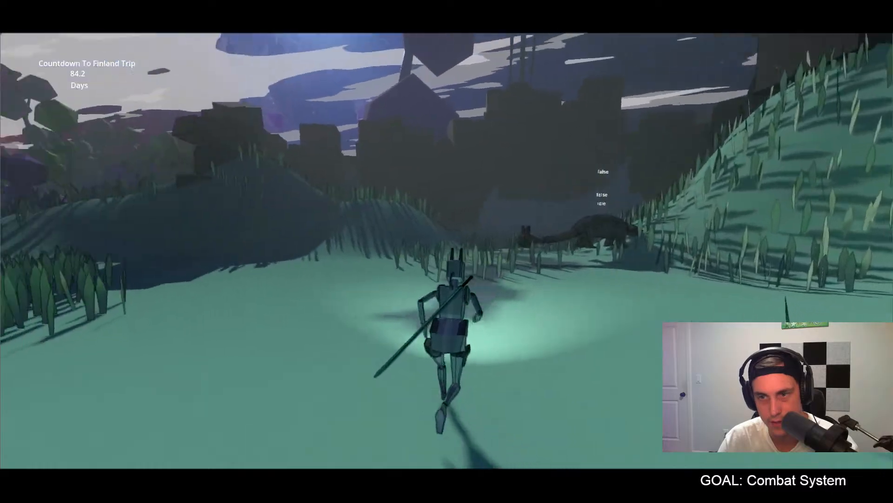
key("w")
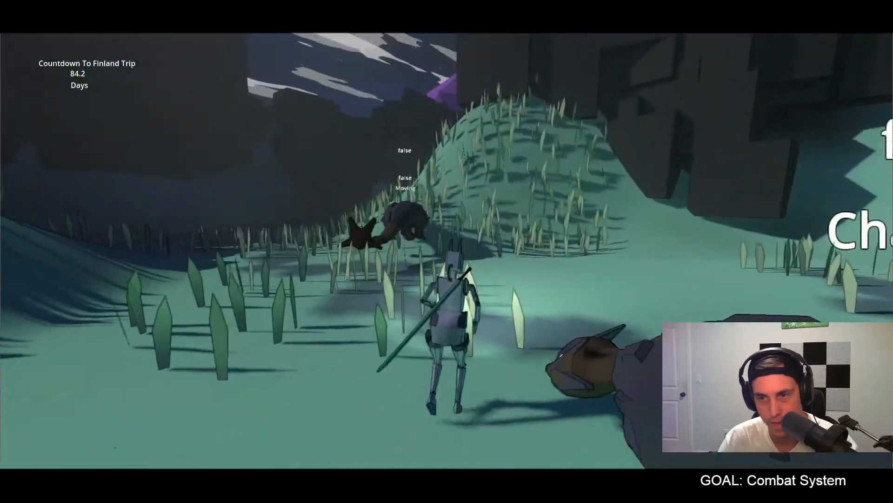
key("w")
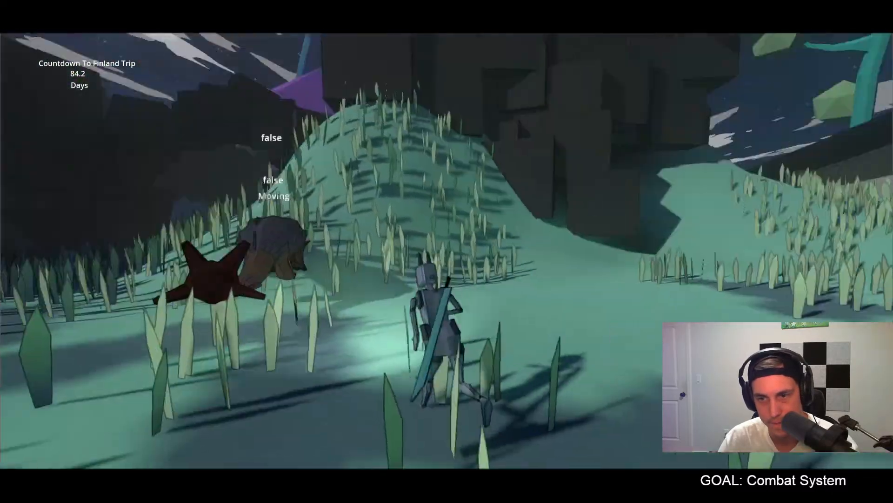
key("w")
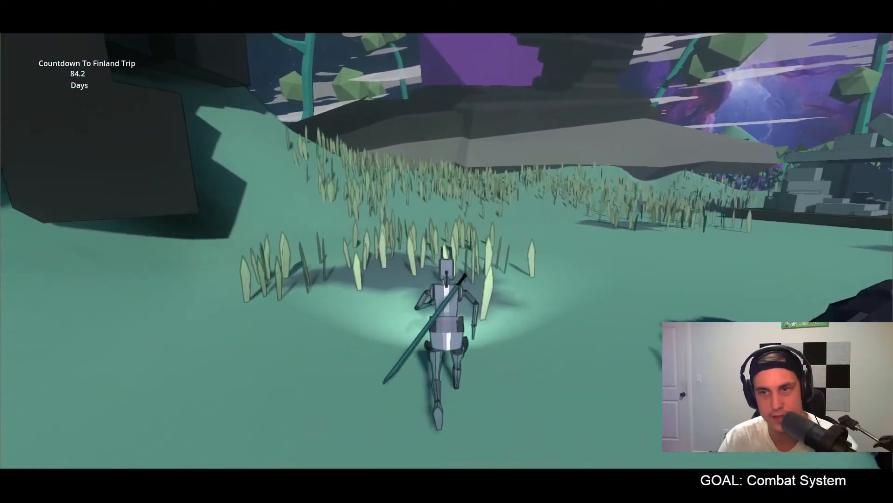
Step: Circle the chasing dinosaurs in several directions and swing the teal sword at them to test movement during combat
key("s")
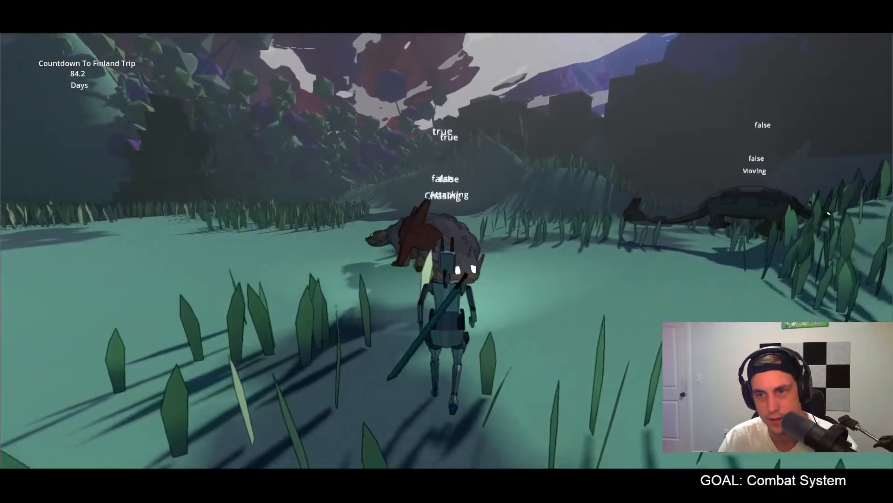
key("w")
key("d")
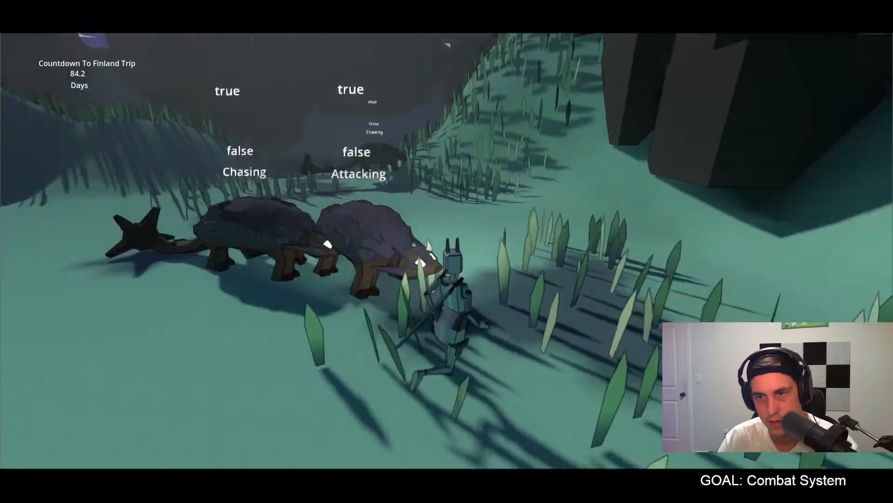
key("w")
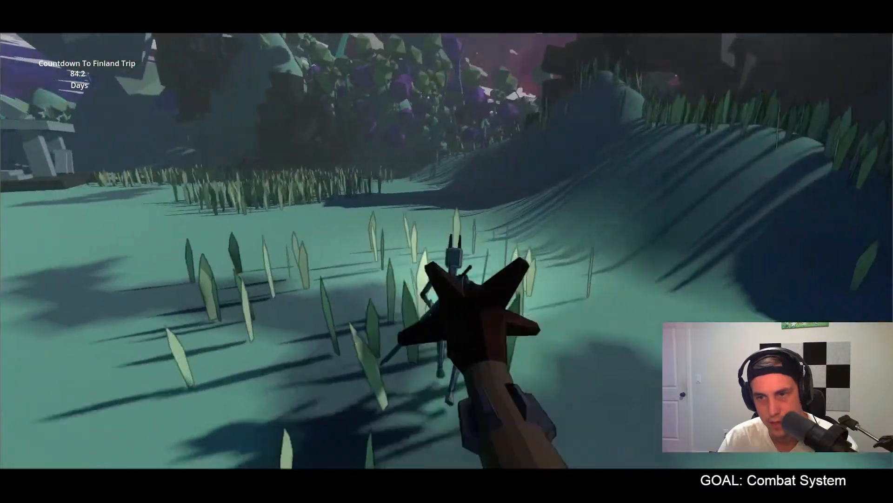
key("w")
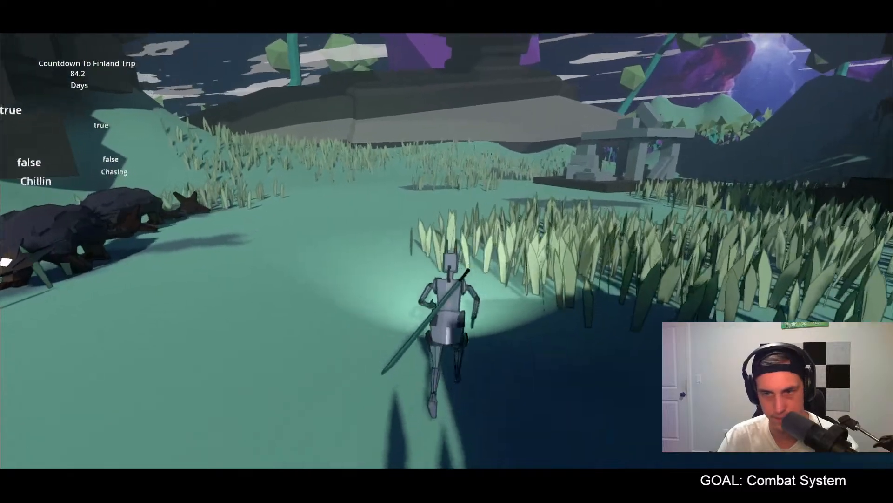
key("w")
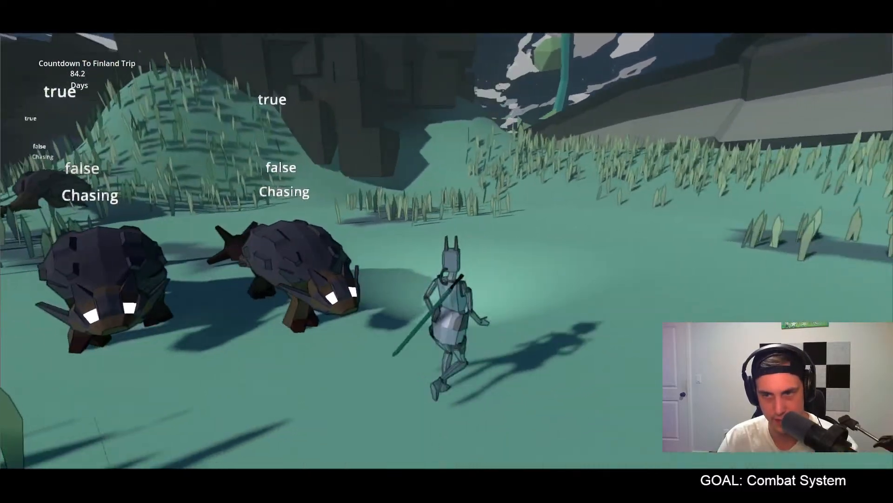
key("a")
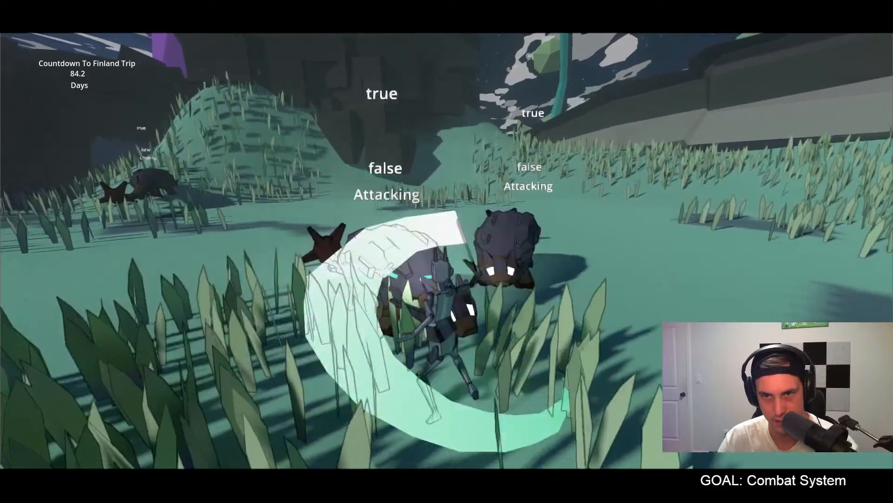
Step: Run away from the pursuing dinosaurs, turn back to face them and check the character's stopping and standing pose
key("w")
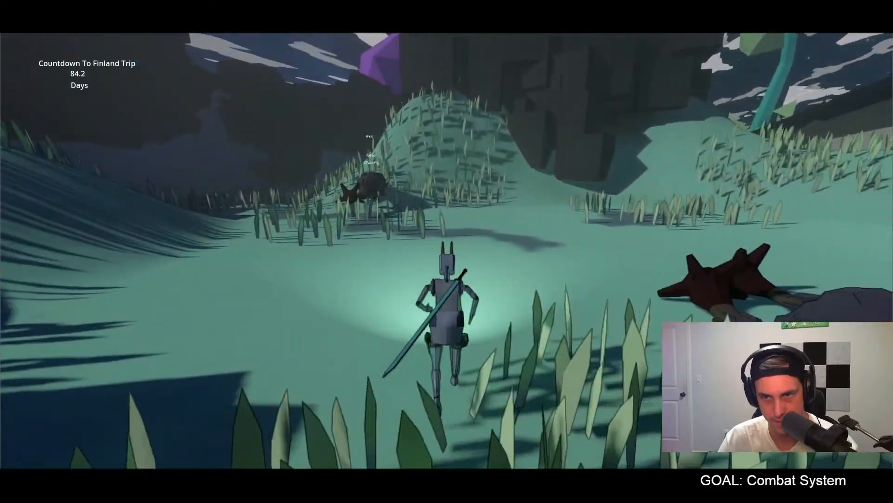
key("w")
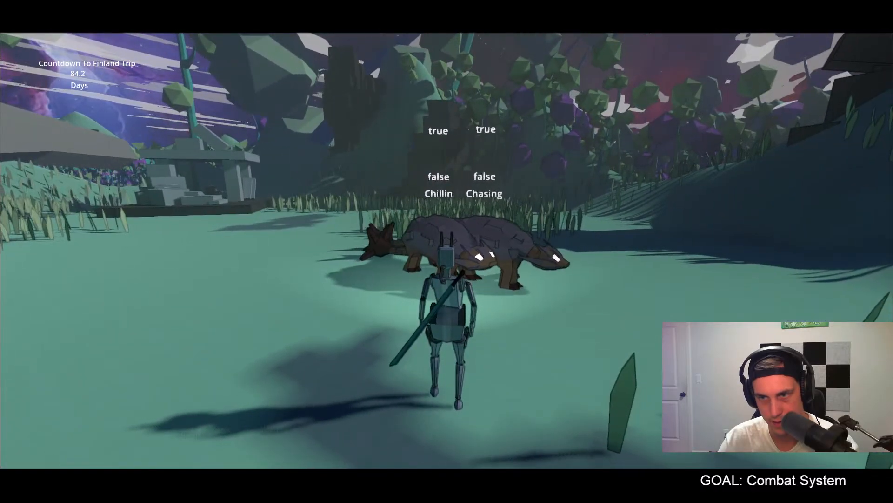
key("w")
key("a")
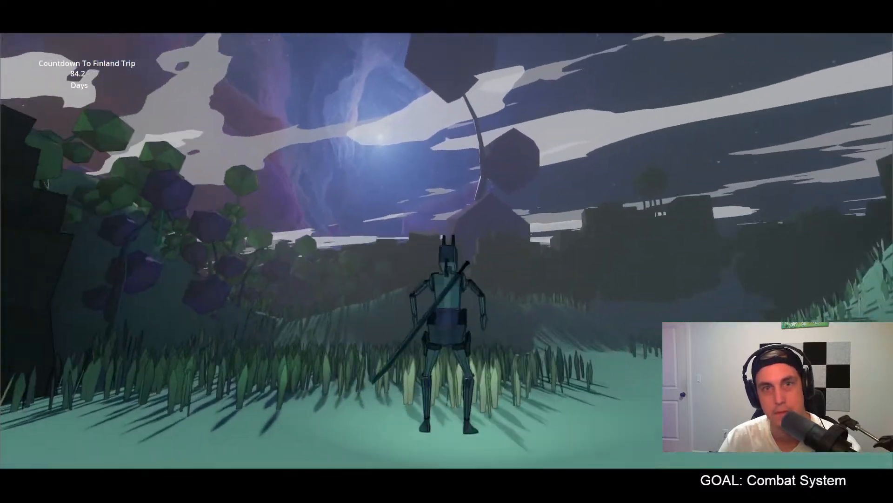
Step: Quit the running game and switch to the YouTube video "How to make a Cloak/Cape in Godot 3.3"
key("Escape")
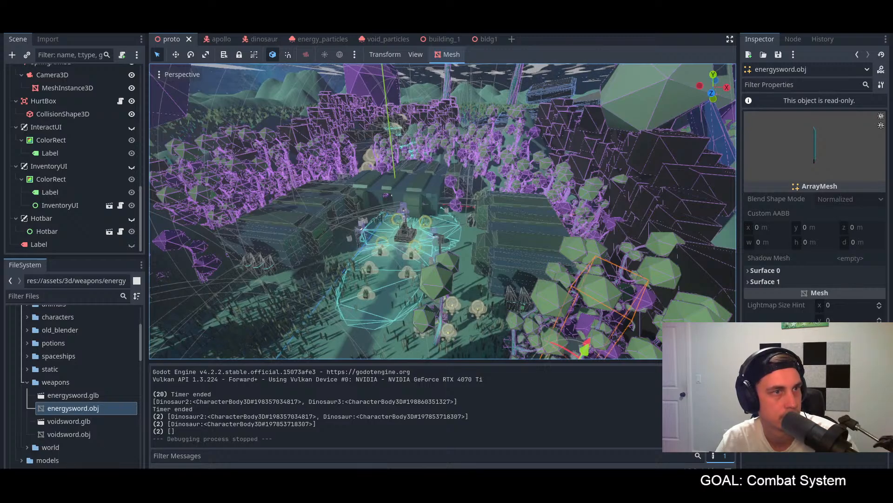
left_click_drag(0, 205, 196, 34)
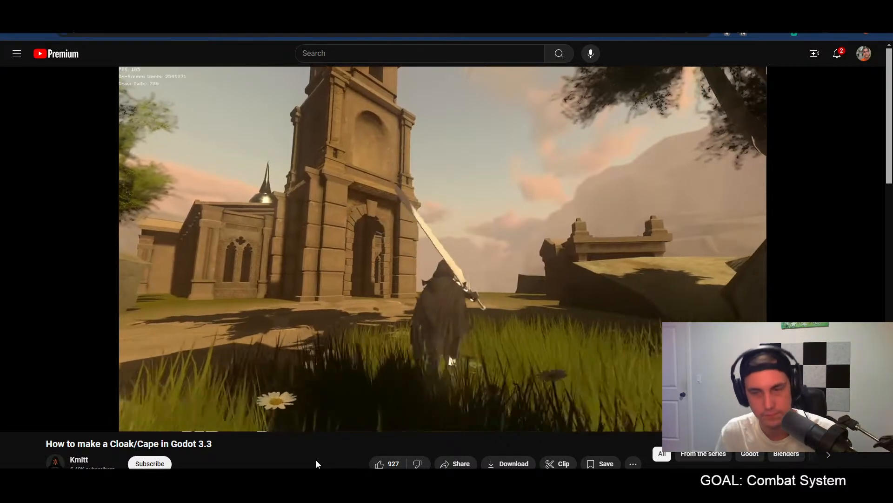
Step: Study the cloak tutorial's section on making the mesh in Blender, pausing and resuming around the plane setup
key("space")
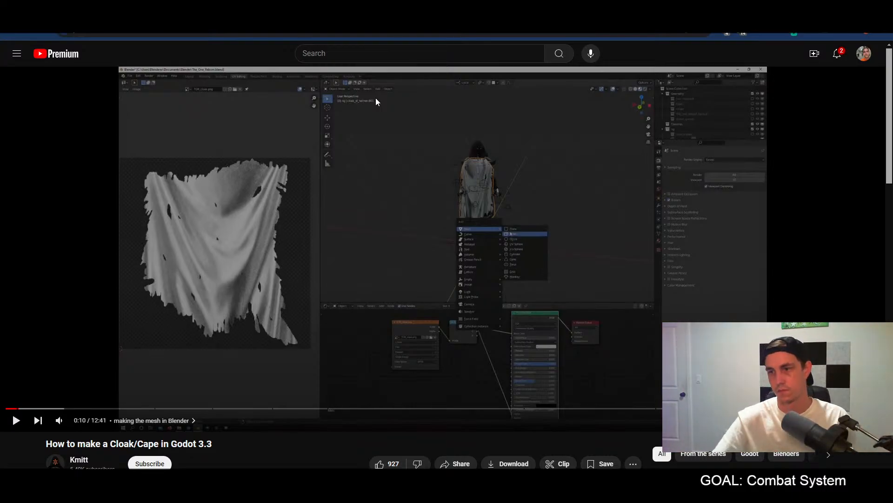
left_click(397, 239)
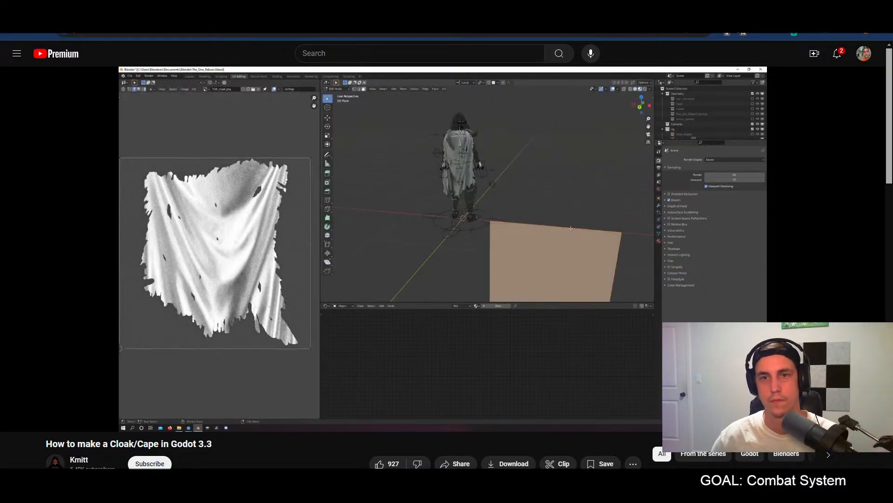
mouse_move(415, 290)
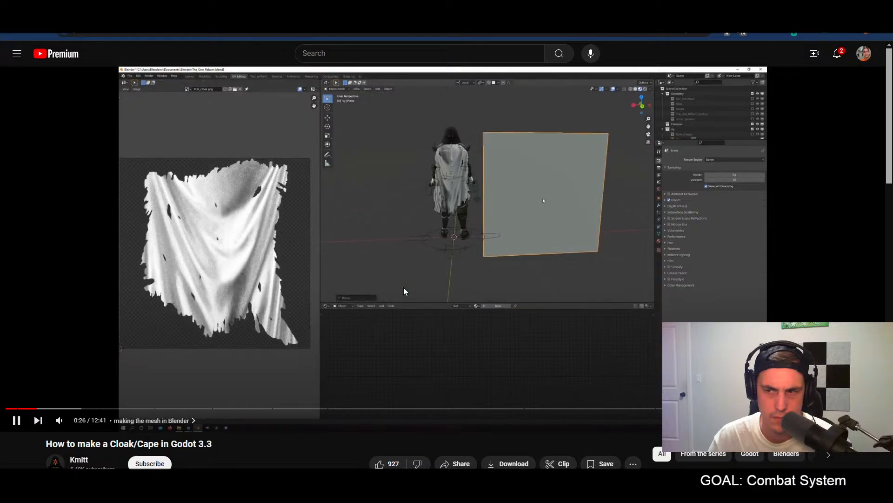
left_click(403, 291)
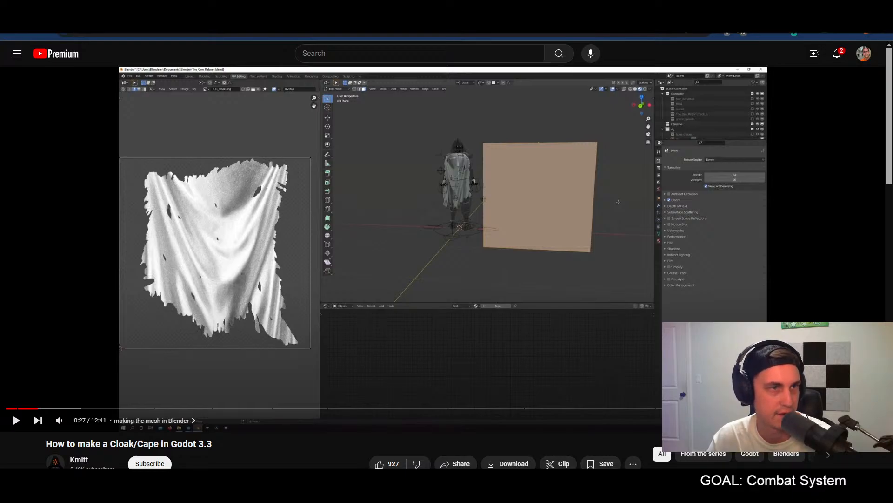
left_click(405, 320)
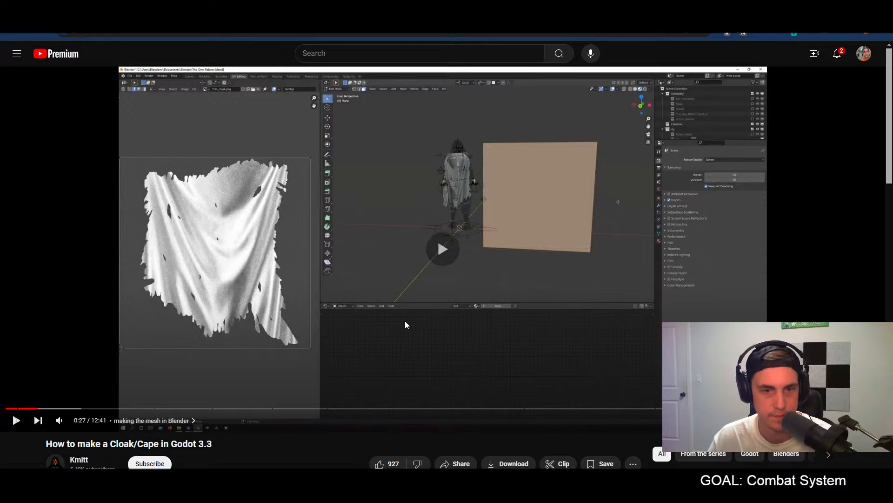
left_click(553, 246)
key("alt+Tab")
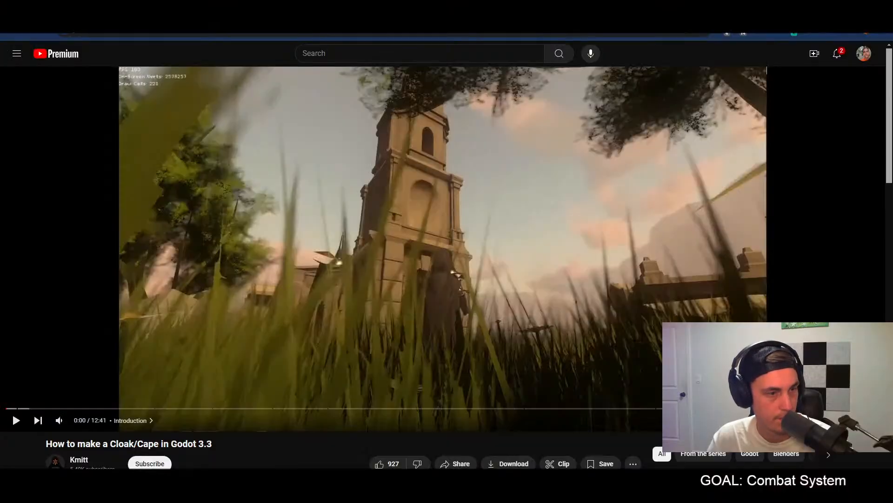
Step: Replay the cloak tutorial from its introduction and check the game design document before returning to the video
left_click(486, 253)
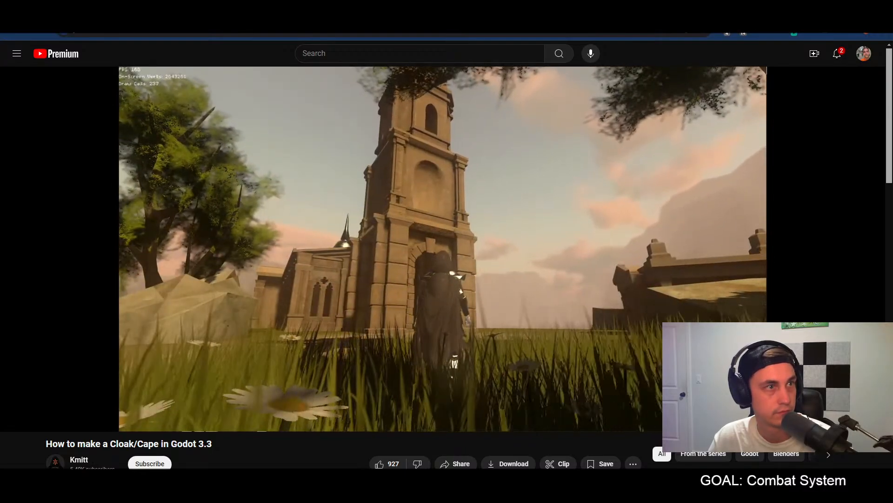
key("super+d")
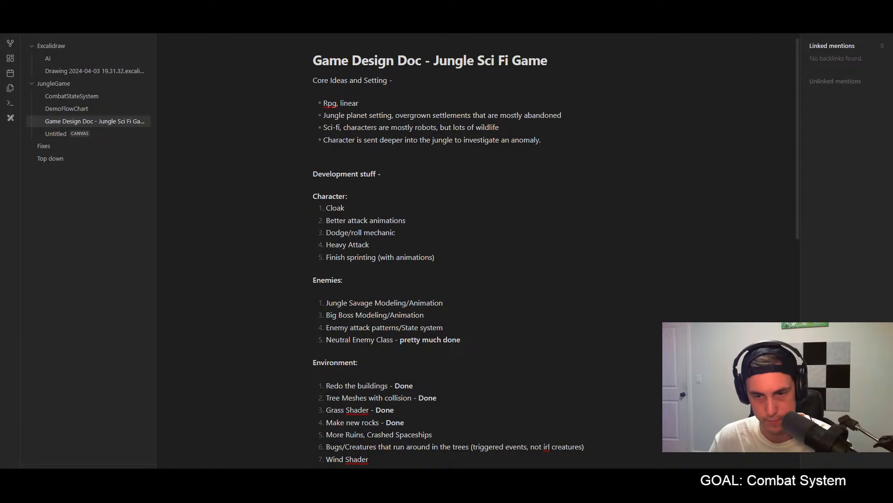
left_click(340, 422)
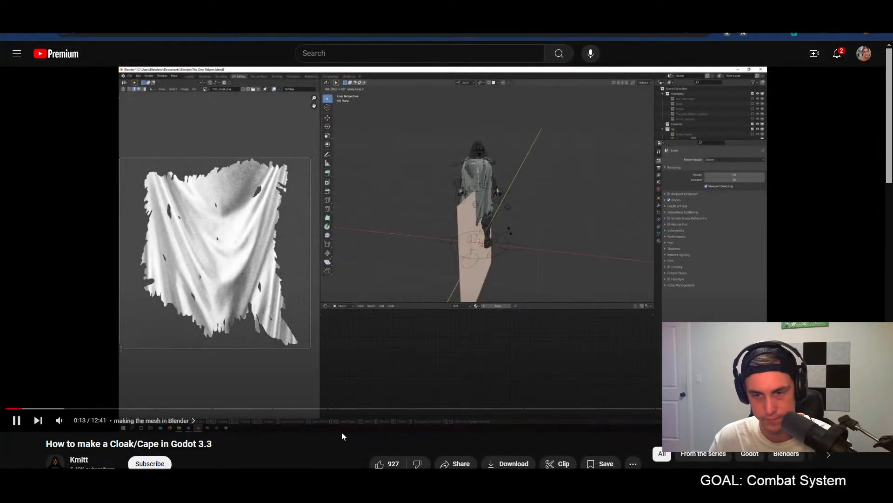
Step: Rewind the mesh-making section slightly and watch the tutorial through to the cloak setup on the player in Godot
left_click(443, 323)
key("Left")
key("Left")
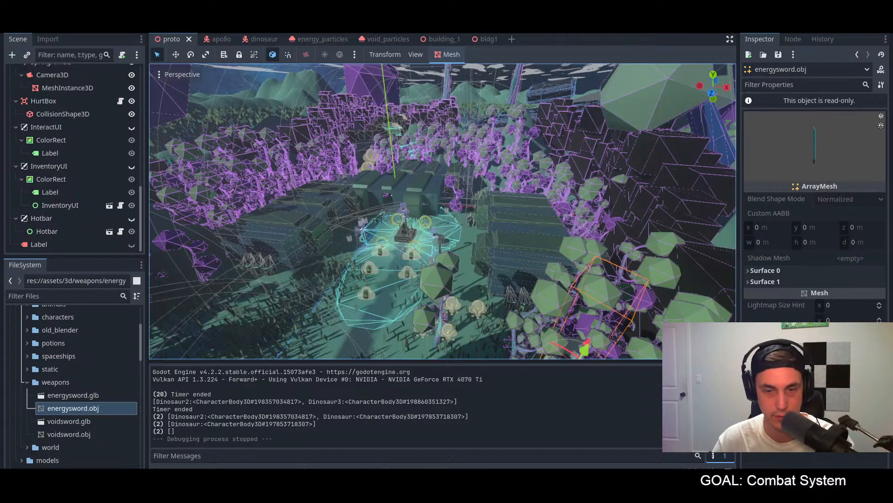
left_click(280, 449)
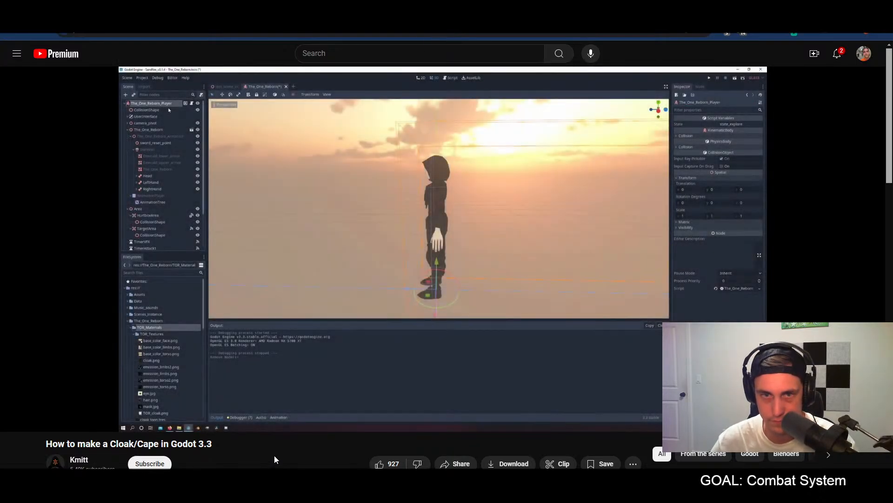
mouse_move(314, 282)
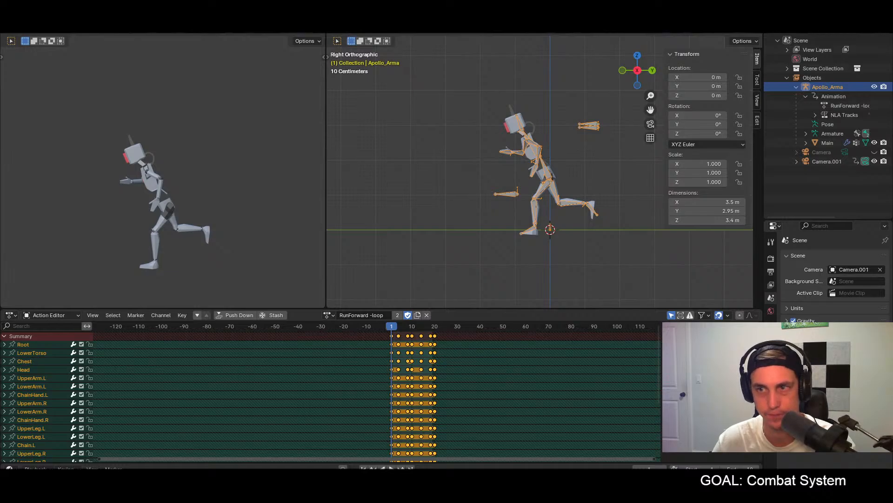
Step: View the Apollo armature in Blender from the front and switch its action to T-pose
middle_click_drag(505, 263, 576, 250)
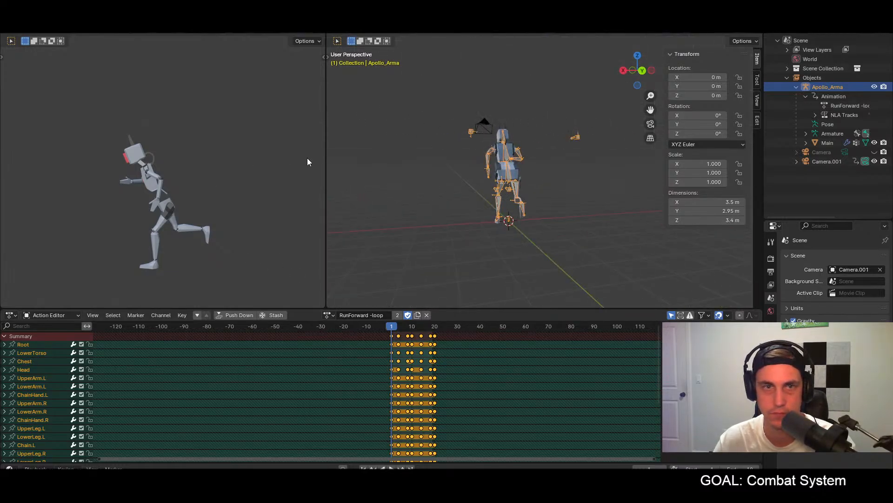
left_click(22, 18)
mouse_move(39, 31)
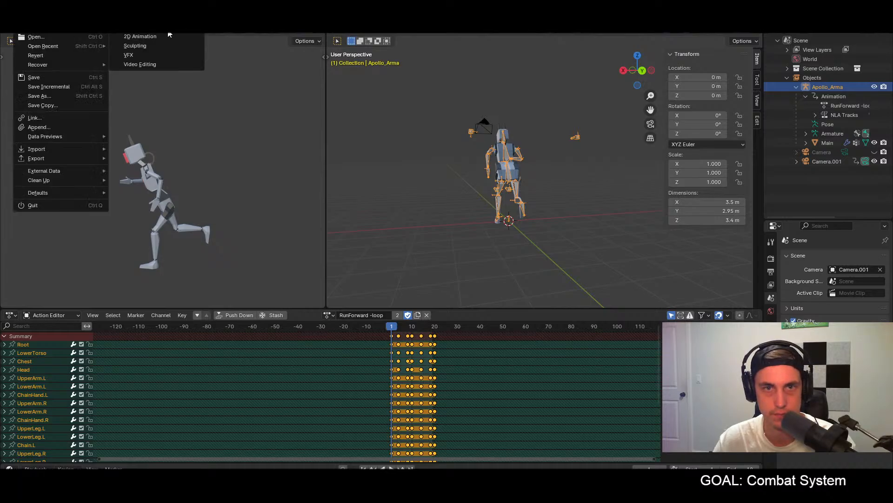
middle_click_drag(405, 200, 439, 202)
key("KP_1")
middle_click_drag(618, 180, 526, 174, "shift")
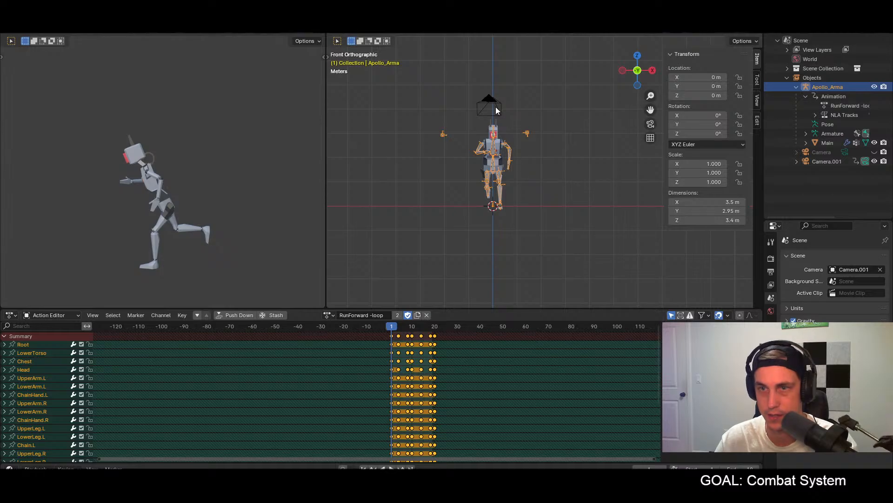
left_click(336, 315)
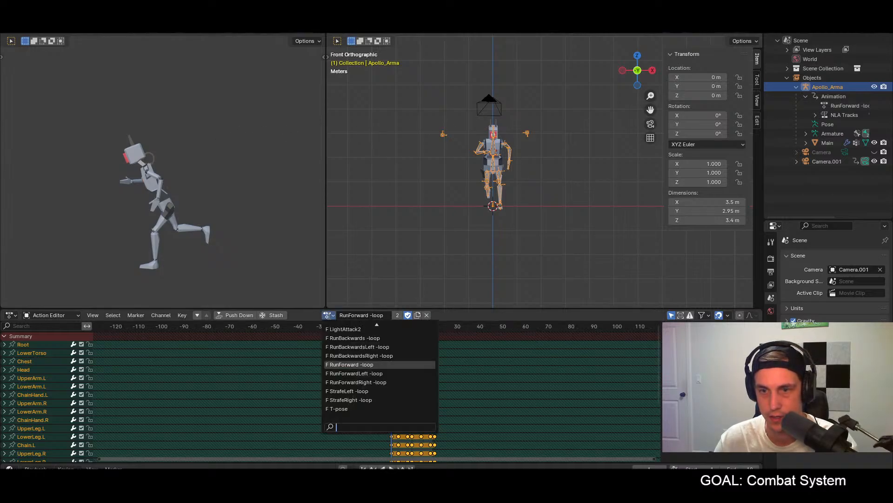
left_click(349, 409)
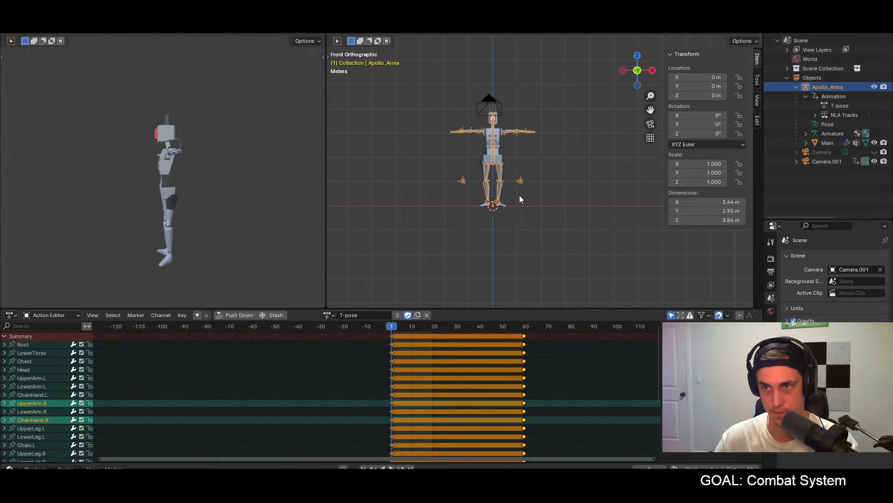
Step: Start a new Blender file and save the pending changes to apollo.blend
left_click(21, 17)
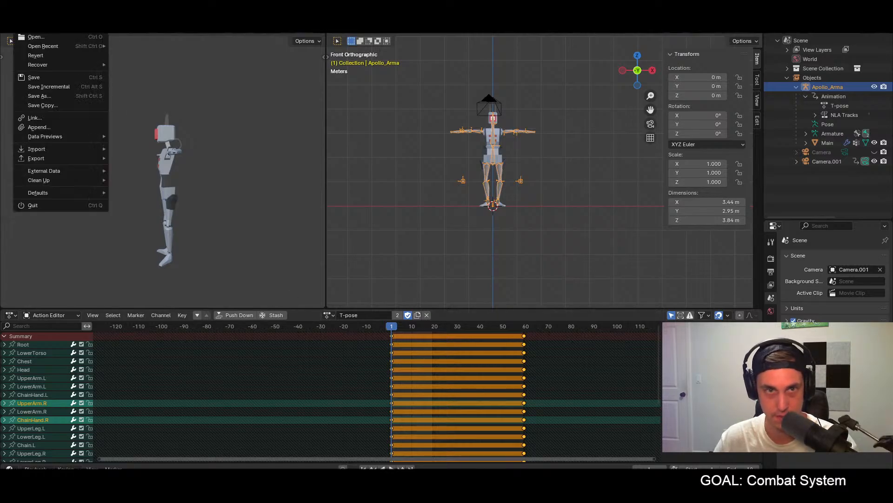
mouse_move(35, 27)
left_click(176, 44)
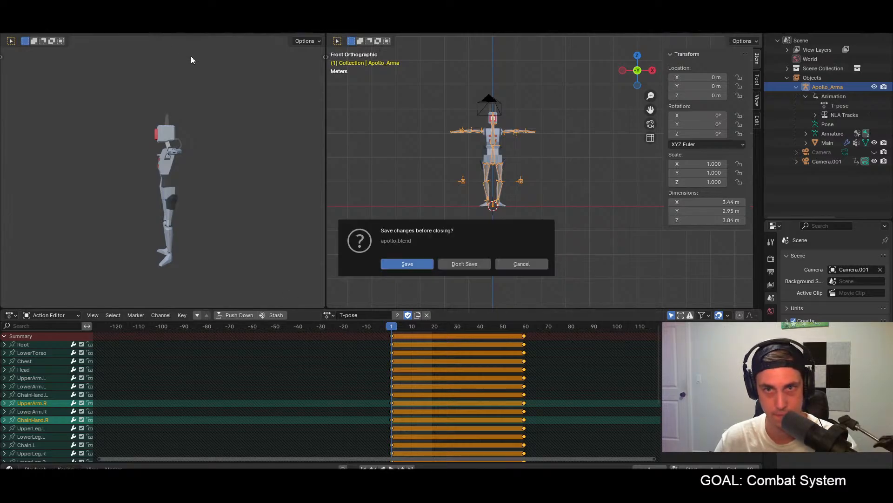
left_click(423, 264)
Step: Delete all default objects from the new scene and switch to the front orthographic view
middle_click_drag(420, 263, 444, 268)
key("a")
key("Delete")
key("KP_1")
middle_click_drag(385, 255, 411, 272, "shift")
Step: Add a plane mesh at the origin as the cloak base and enter Edit Mode
key("shift+a")
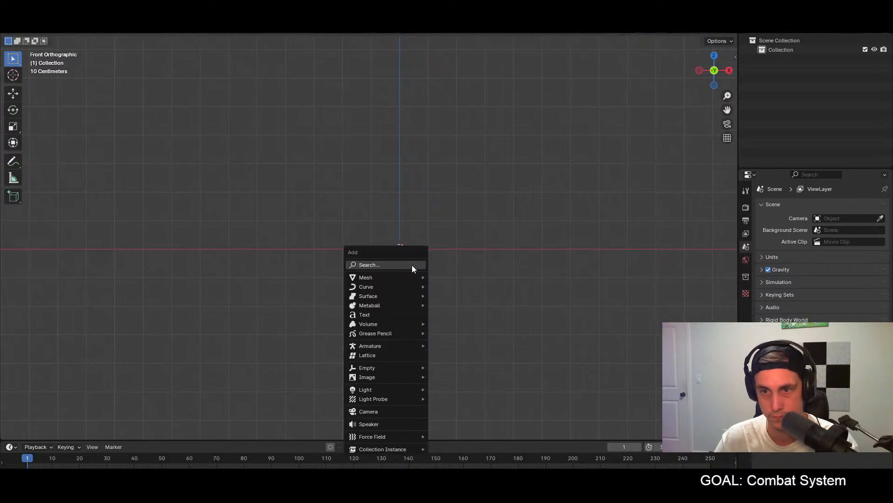
mouse_move(407, 276)
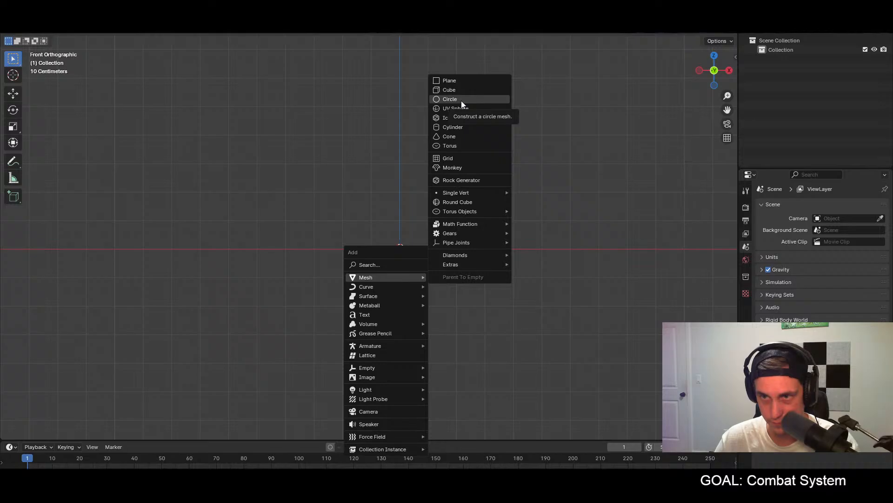
mouse_move(468, 232)
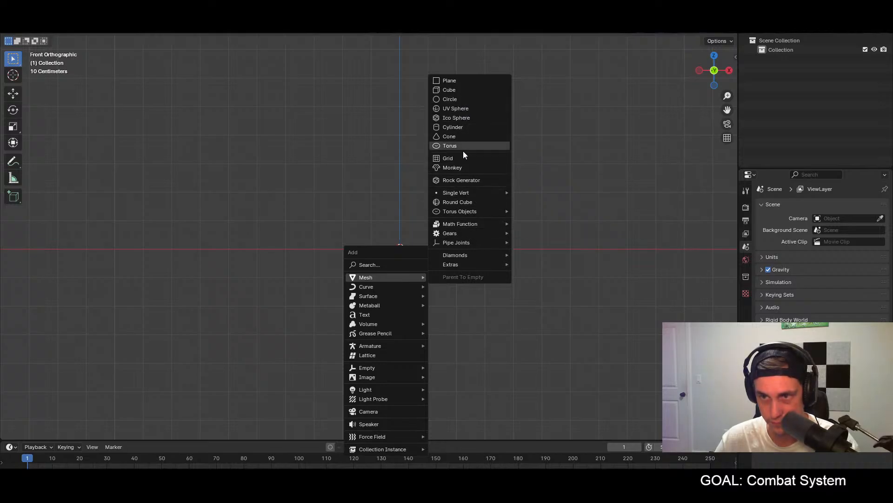
left_click(464, 81)
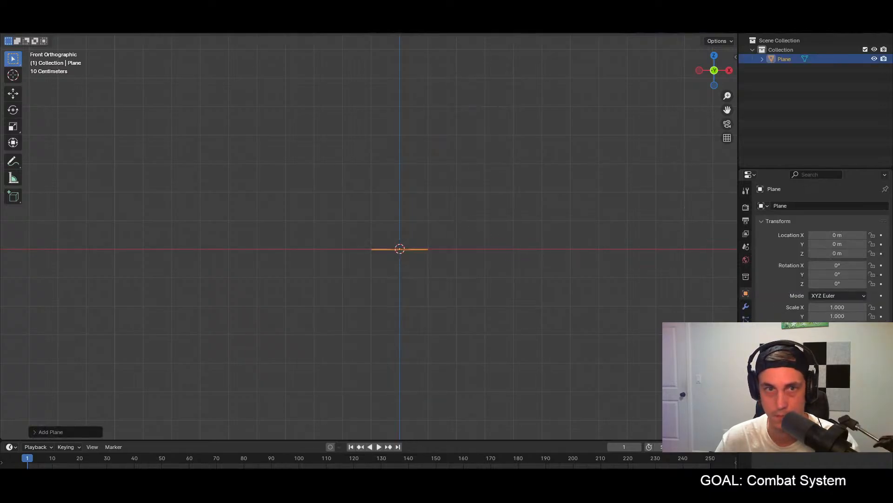
left_click(48, 35)
left_click(49, 50)
Step: Try rotating the plane's geometry 90° about the Y axis
key("r")
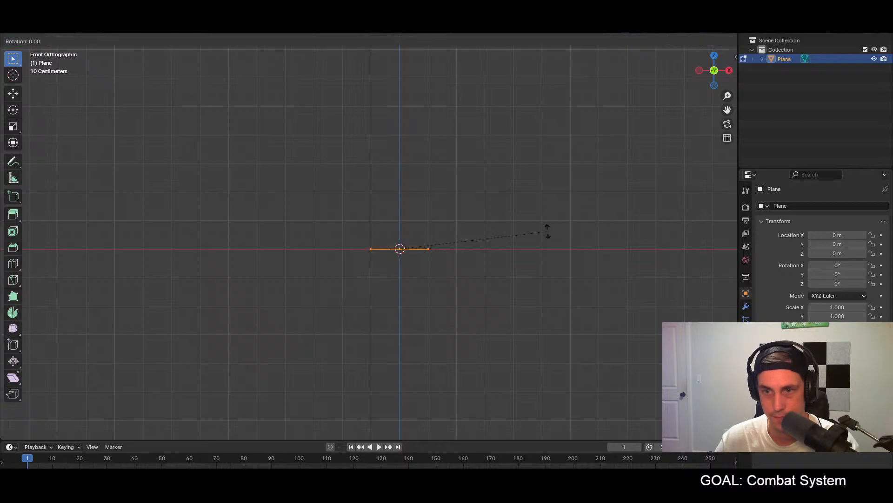
type("y90")
key("Return")
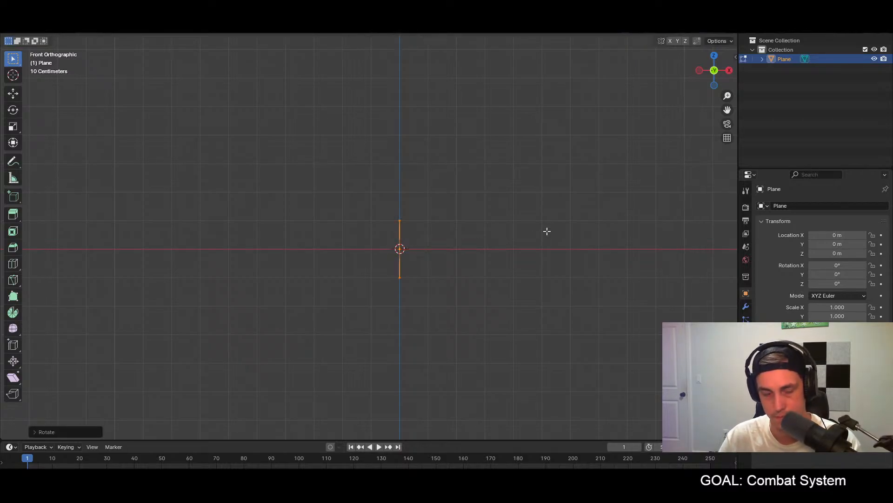
key("ctrl+z")
Step: Rotate the plane's geometry 90° about the X axis to stand it upright facing the front view
type("rx90")
key("Return")
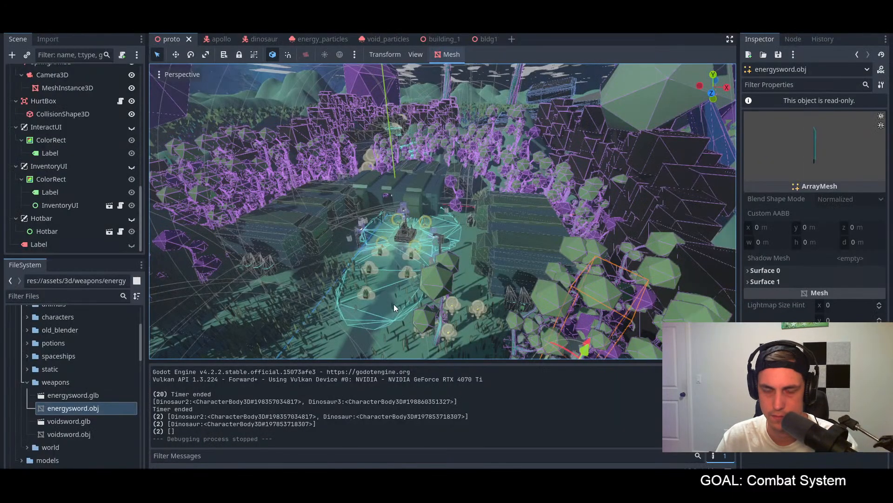
Step: Rewind the cloak tutorial to the "add the mesh to you player" chapter and examine how the SoftBody mesh is assigned
mouse_move(327, 492)
left_click(280, 451)
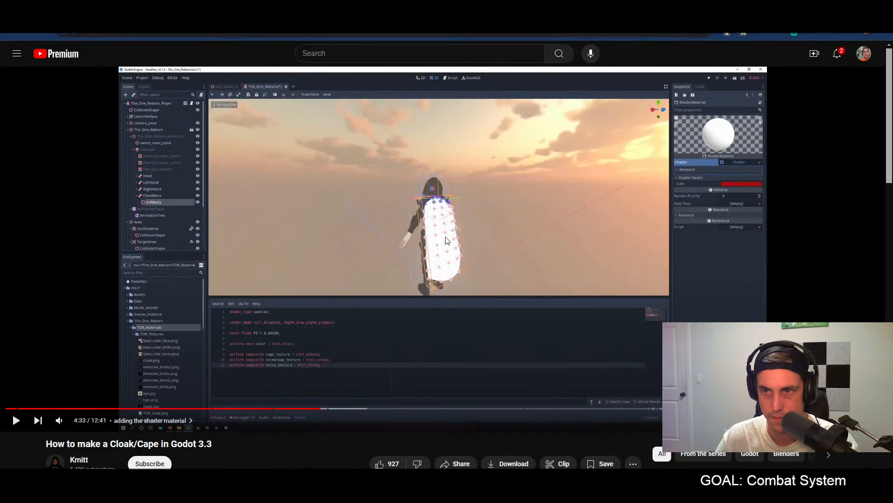
left_click(266, 412)
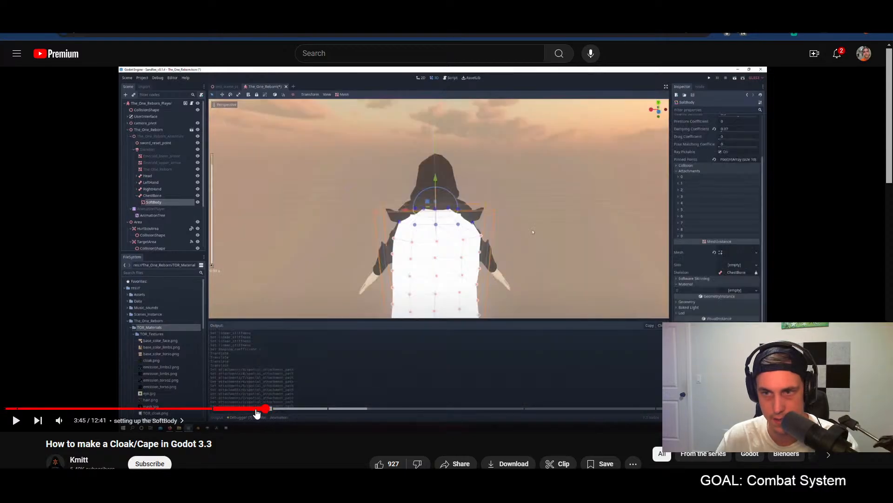
left_click(214, 412)
left_click(361, 328)
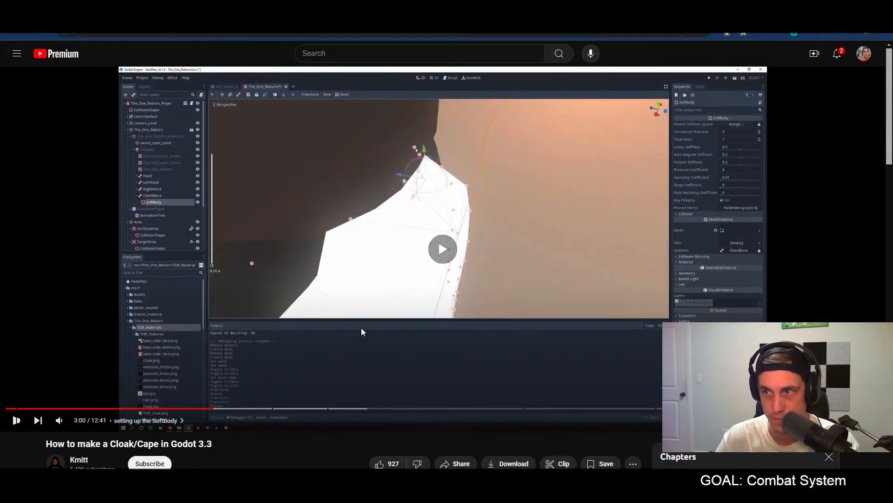
left_click(179, 409)
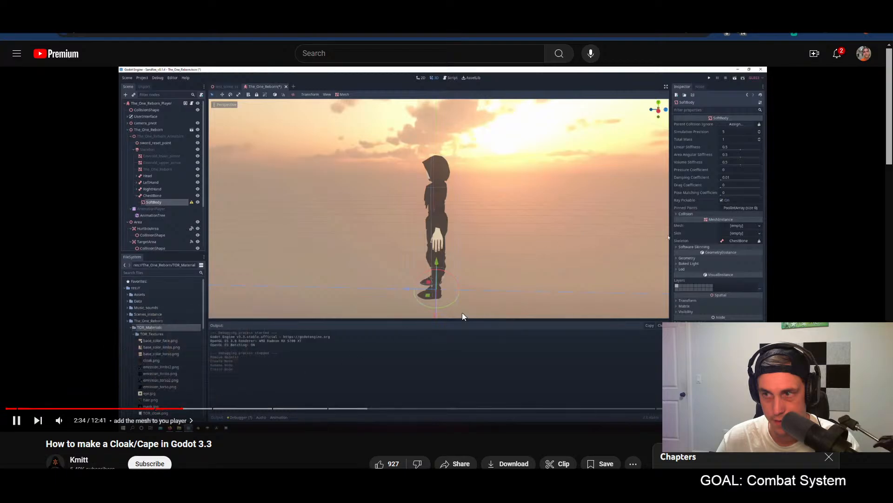
left_click(309, 360)
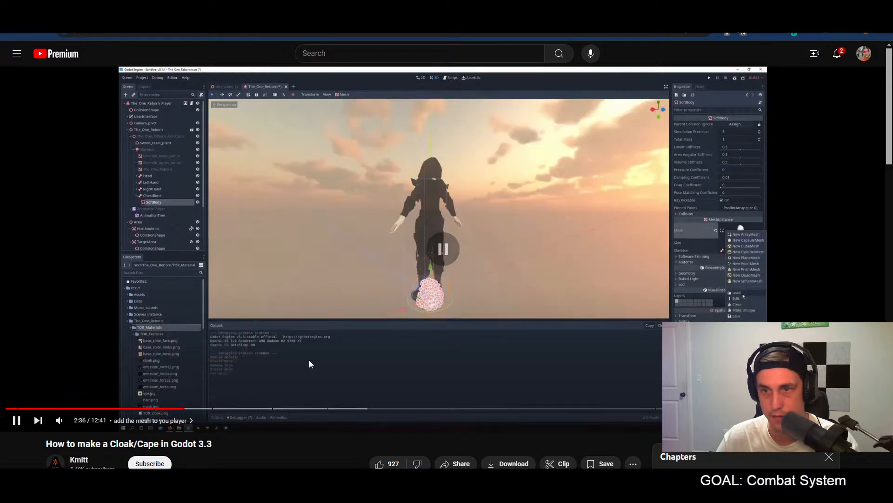
key("alt+Tab")
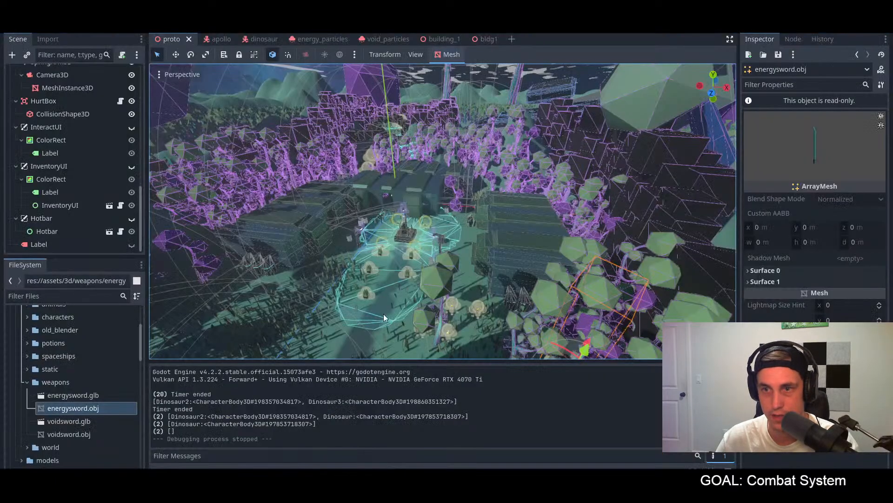
key("alt+Tab")
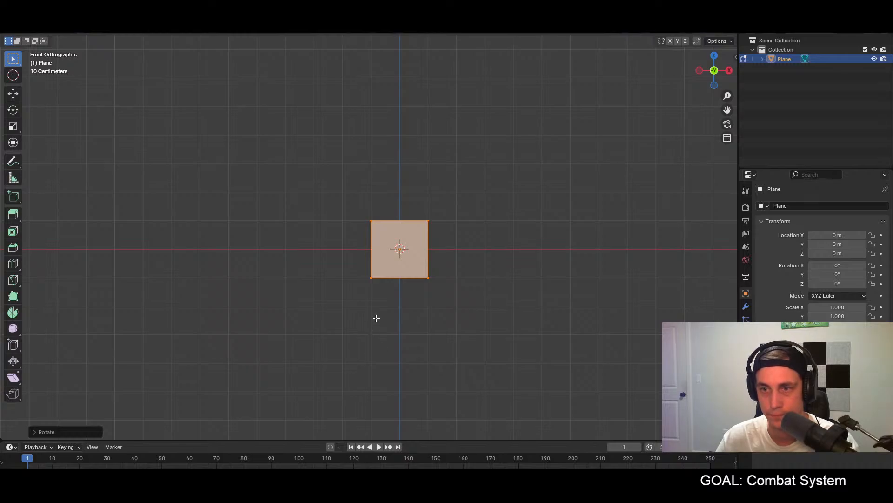
Step: Move the upright plane up along Z in Blender until its lower edge meets the origin
key("g")
key("z")
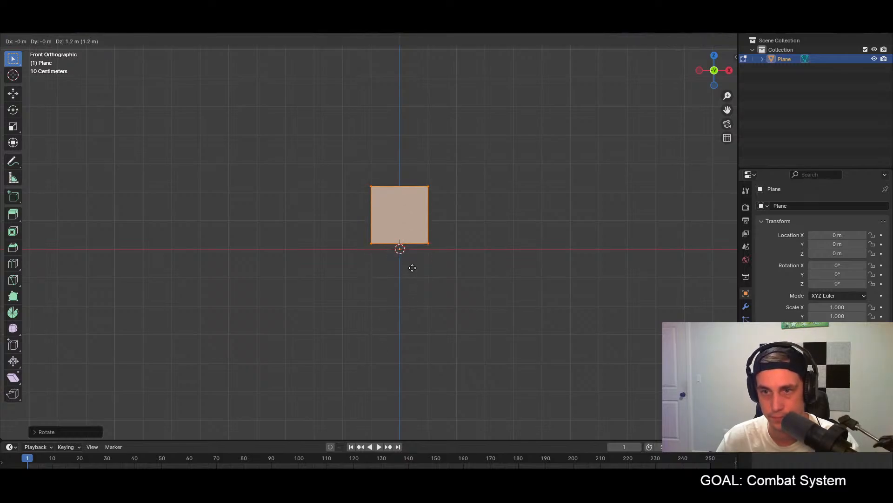
left_click(413, 272)
middle_click_drag(412, 301, 383, 271)
left_click(382, 271)
middle_click_drag(331, 301, 486, 304)
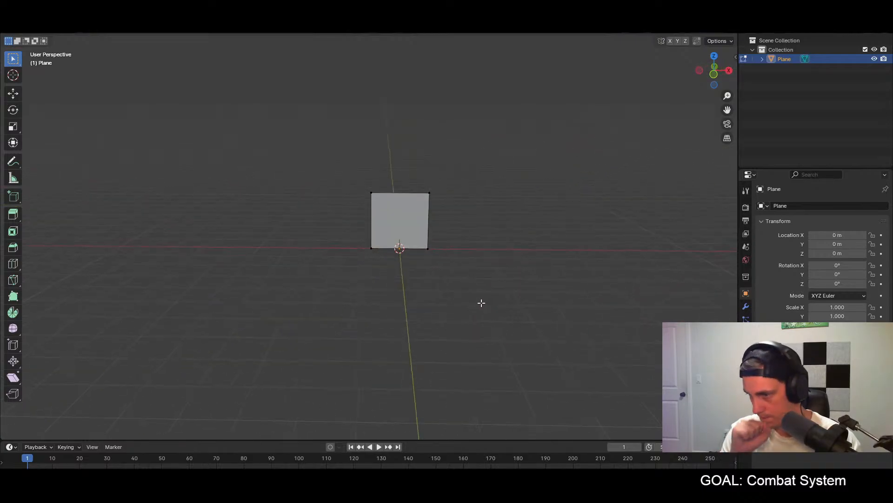
key("KP_1")
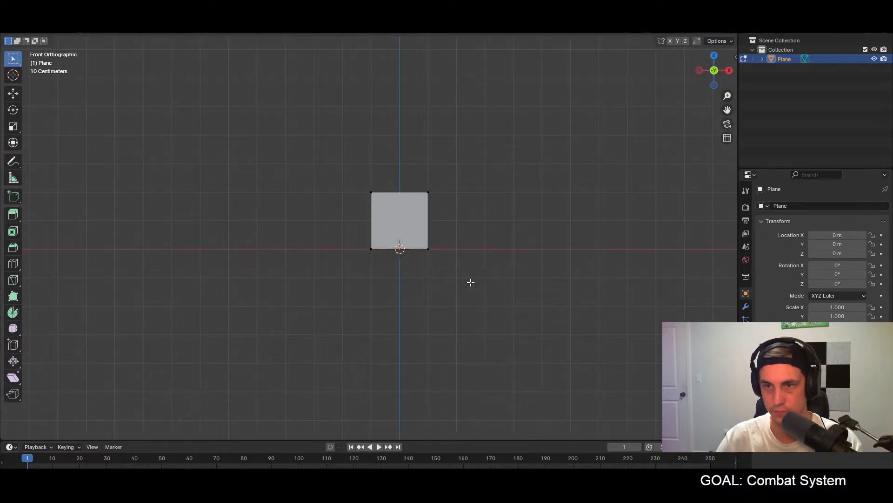
Step: Raise the plane's upper edge 0.5 m along Z to make the cloak mesh taller
left_click_drag(339, 172, 437, 209)
key("g")
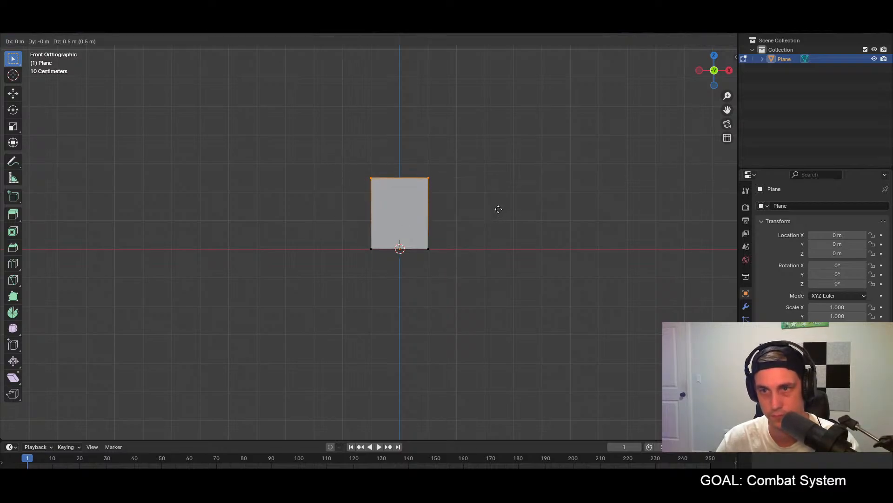
left_click(499, 208)
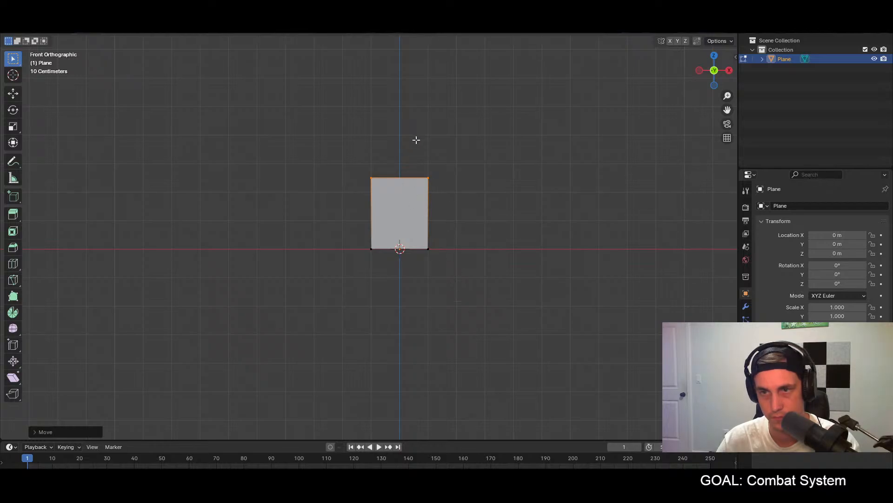
Step: Narrow the plane by moving its +X side edge inward and its -X side edge 0.5 m inward
left_click_drag(421, 176, 451, 247)
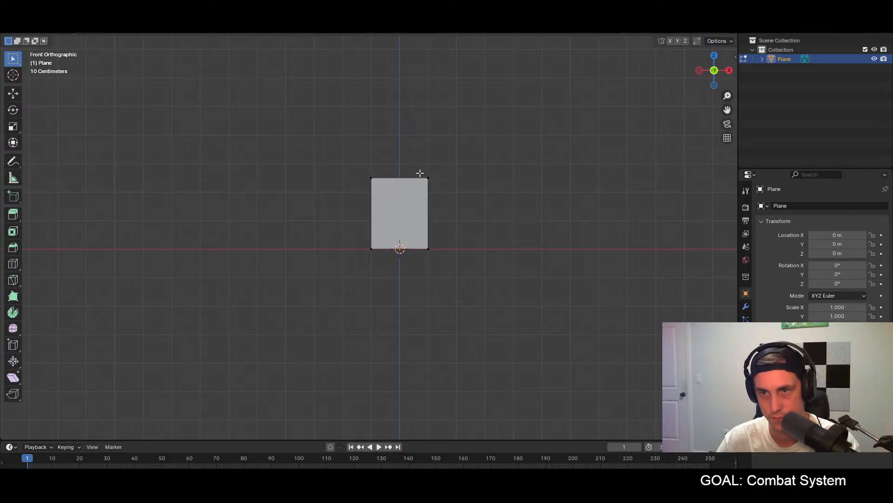
key("g")
left_click(437, 294)
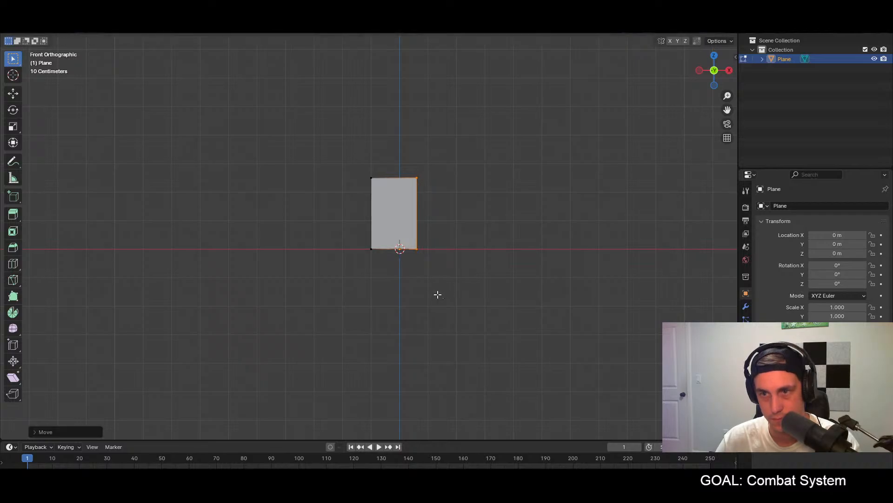
left_click_drag(367, 165, 393, 257)
key("g")
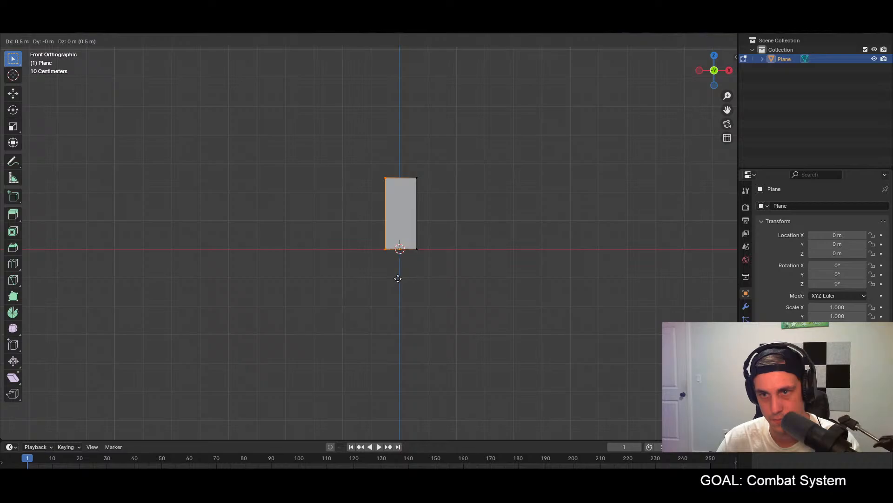
left_click(398, 278)
Step: Nudge the plane's +X side edge slightly inward so both sides are equally far from the Z axis
scroll(409, 231, "up", 3)
middle_click_drag(409, 231, 371, 250, "shift")
scroll(392, 231, "up", 2)
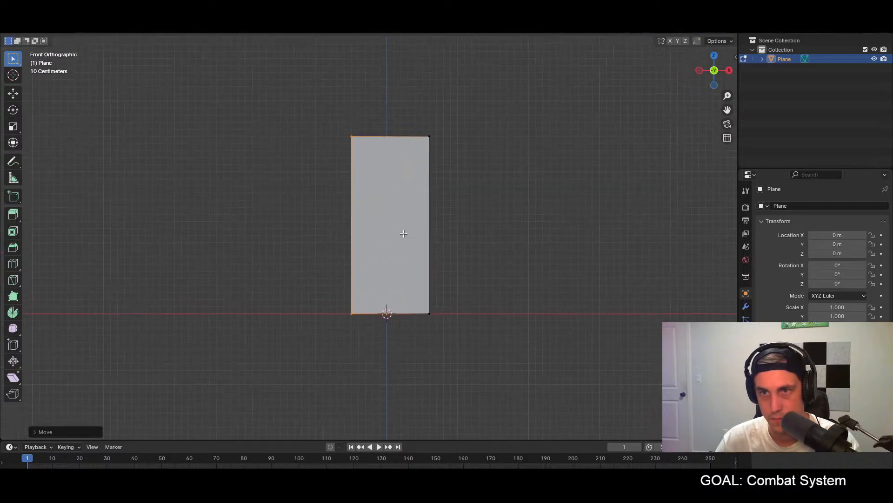
left_click_drag(419, 129, 443, 336)
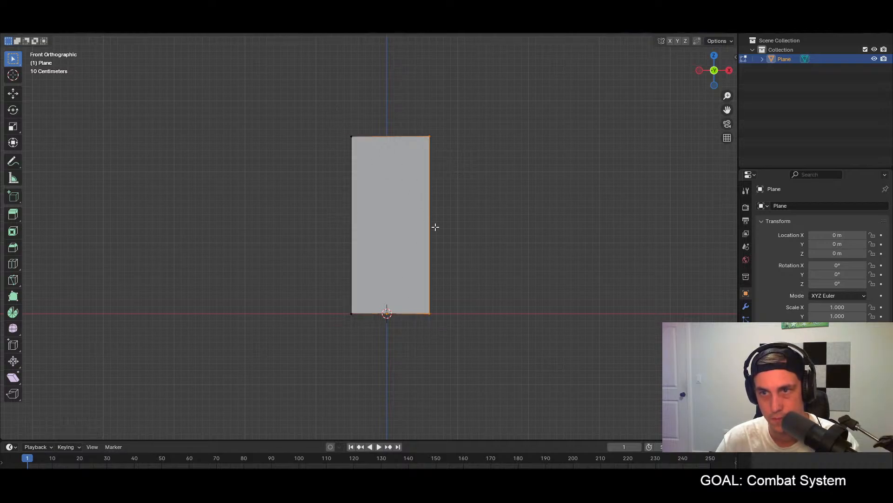
key("g")
left_click(431, 241)
middle_click_drag(464, 191, 467, 198, "shift")
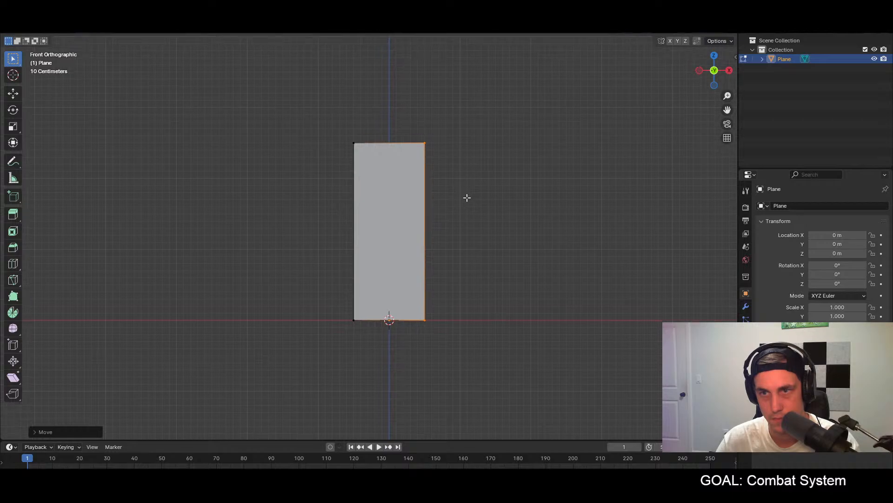
Step: Select the whole plane in front view and subdivide it twice into a 4 by 4 grid of faces
key("ctrl+r")
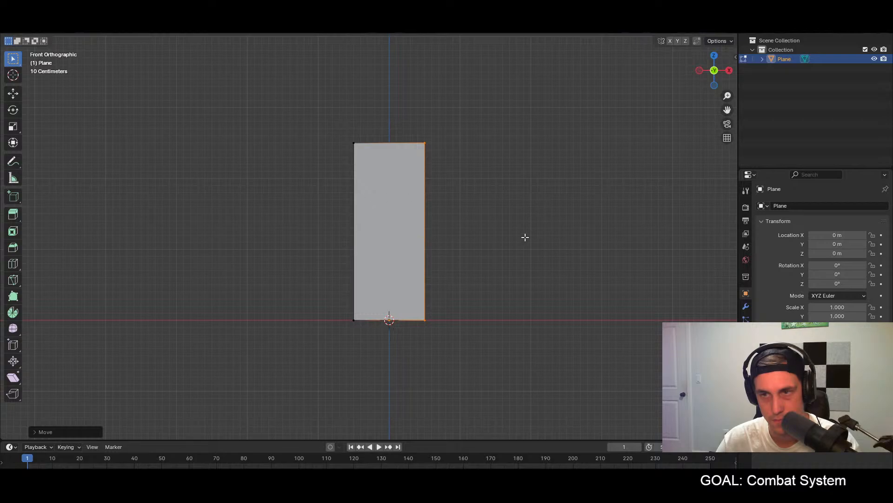
middle_click_drag(475, 226, 501, 233)
key("a")
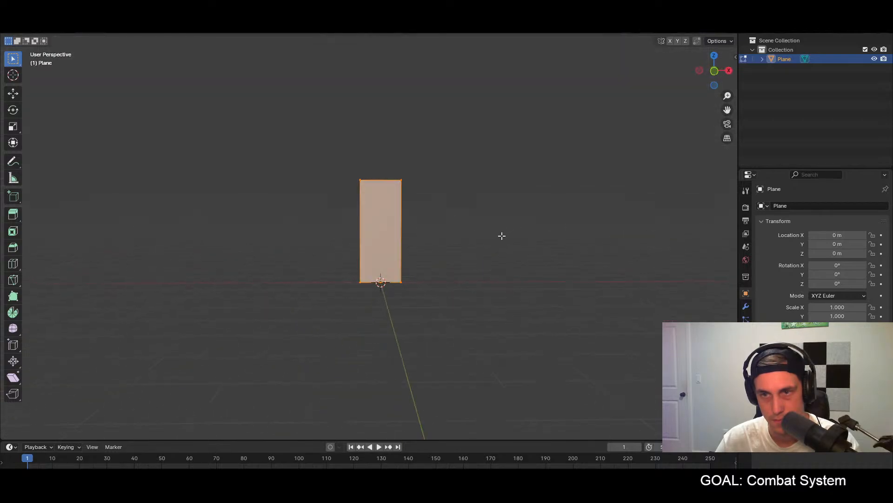
key("KP_1")
right_click(368, 233)
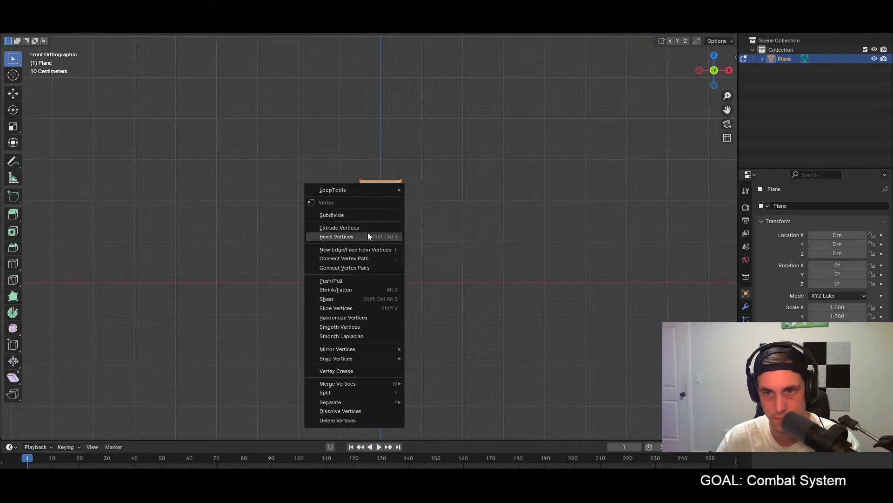
left_click(354, 216)
right_click(371, 216)
left_click(370, 216)
scroll(395, 226, "up", 2)
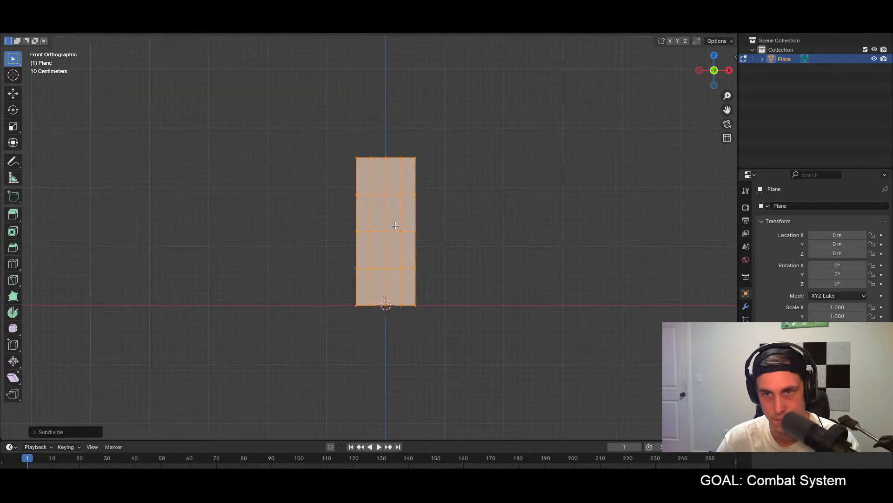
Step: Try a horizontal loop cut slid slightly off the middle of the uppermost row of faces
left_click(465, 199)
key("ctrl+r")
left_click(391, 176)
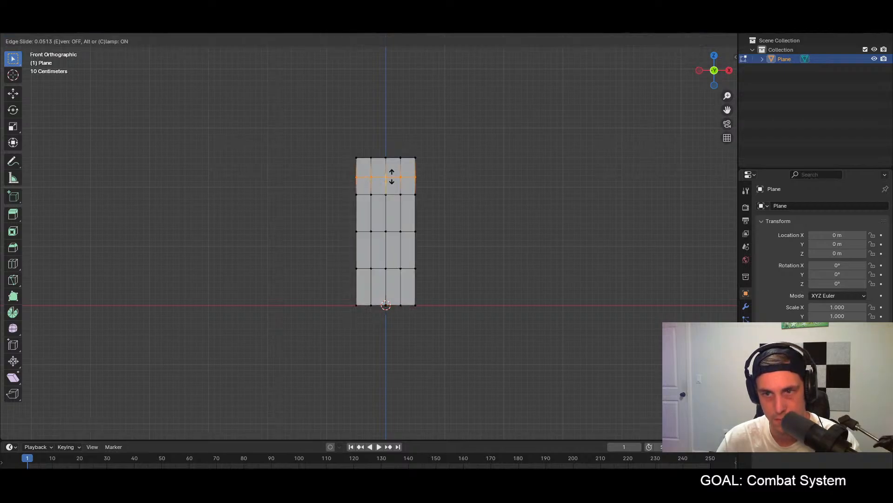
left_click(391, 176)
key("ctrl+z")
Step: Add a centred horizontal loop cut through each of the four face rows, giving eight rows
left_click(394, 179)
right_click(394, 179)
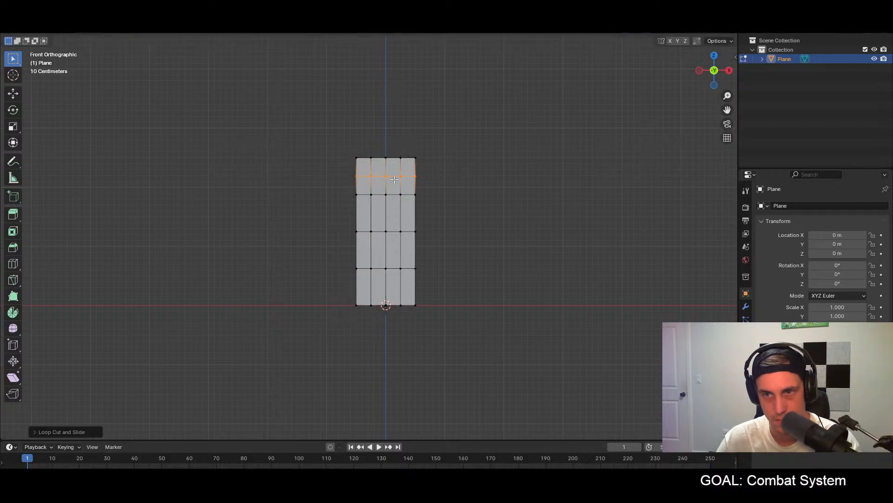
left_click(394, 217)
right_click(394, 217)
key("ctrl+z")
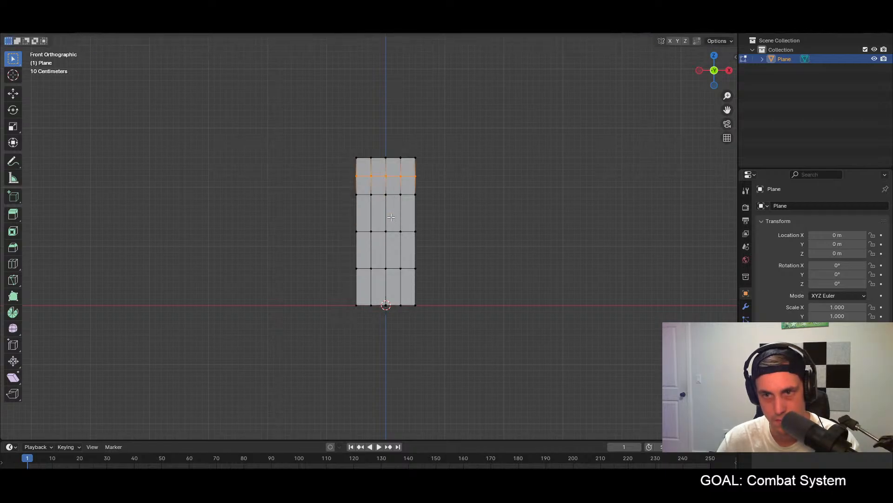
left_click(389, 216)
right_click(389, 216)
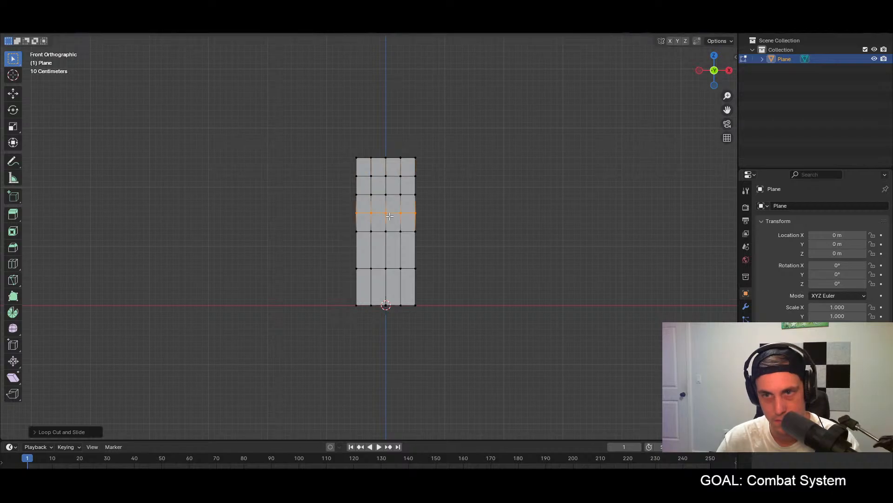
left_click(385, 251)
right_click(386, 252)
left_click(389, 288)
left_click(509, 251)
Step: Select the two vertices at the +X end of the plane's upper edge
middle_click_drag(511, 250, 464, 271)
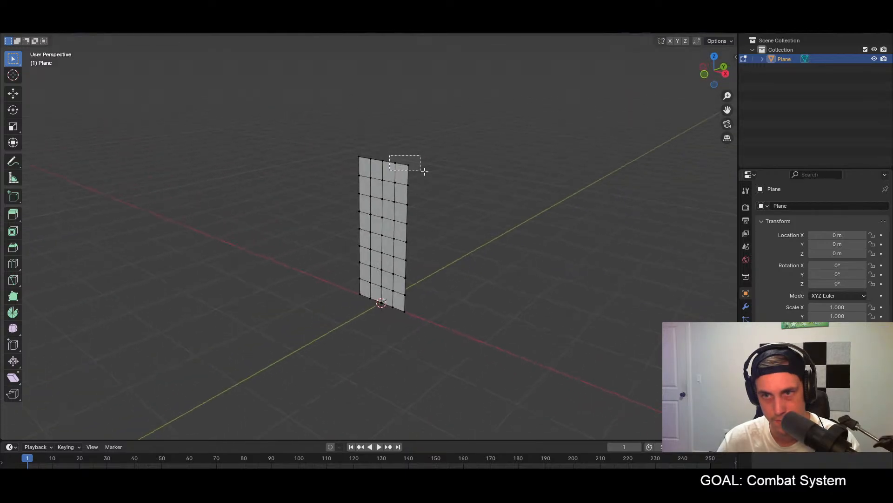
middle_click_drag(438, 176, 429, 179)
Step: Try rotating the two selected upper-edge vertices about the Y axis in top view
key("KP_7")
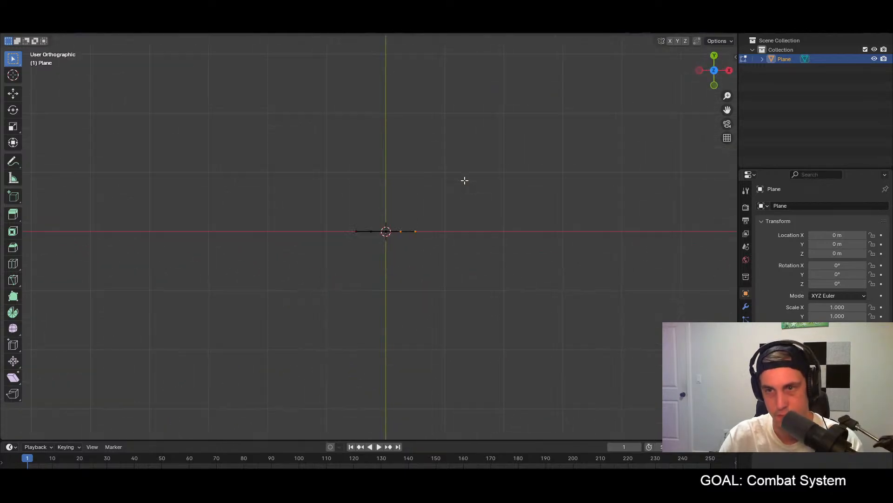
key("r")
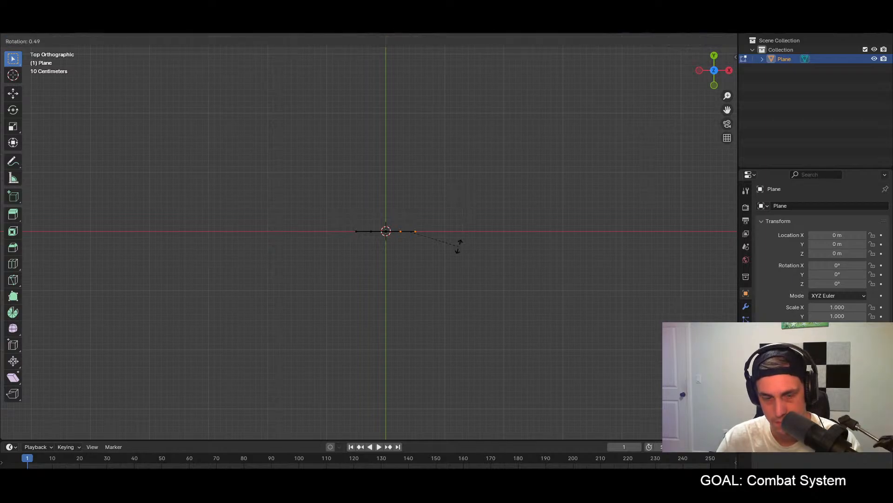
key("y")
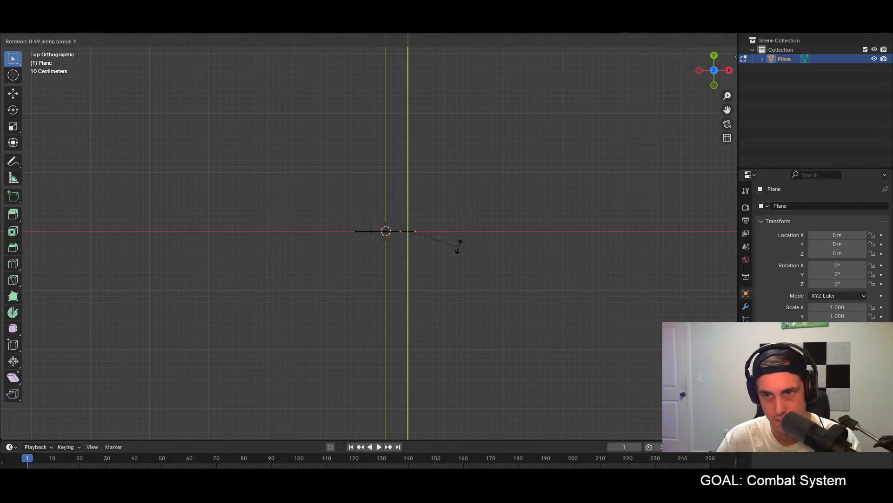
left_click(450, 286)
middle_click_drag(446, 279, 455, 182)
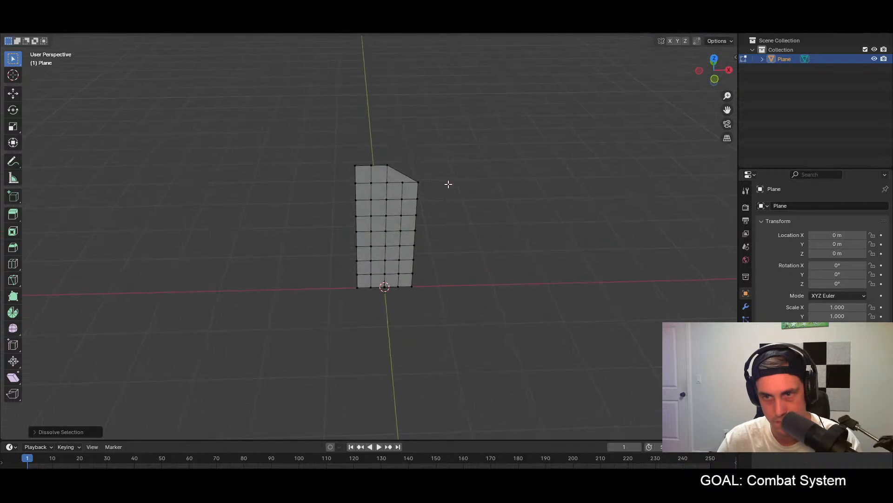
key("ctrl+z")
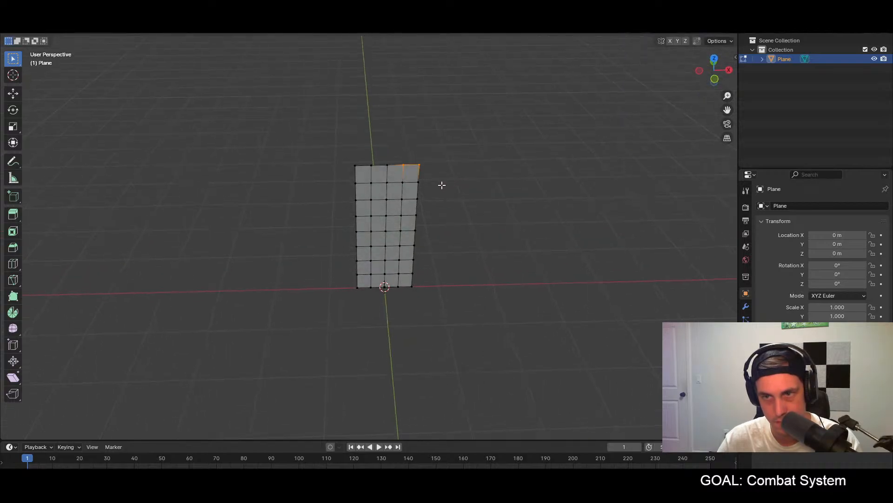
Step: Move the two selected vertices about 0.19 m along negative Y and repeat the move for the two at the -X end
key("g")
key("y")
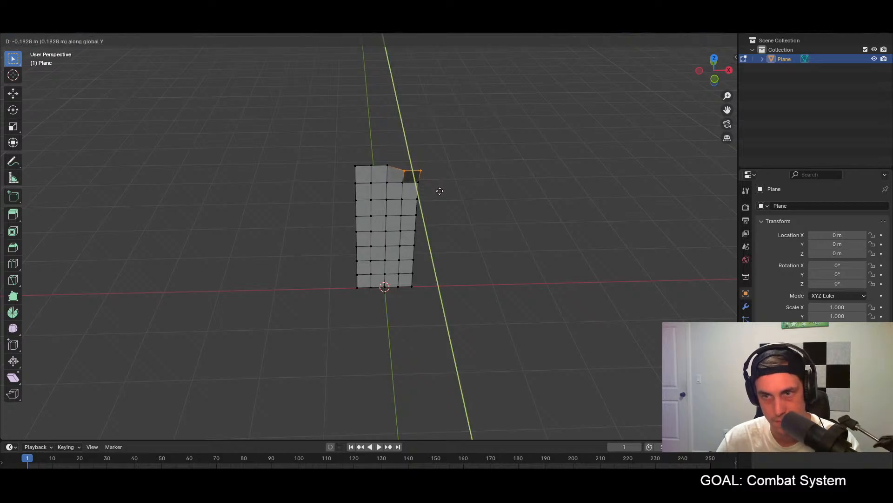
left_click(439, 190)
left_click(375, 173)
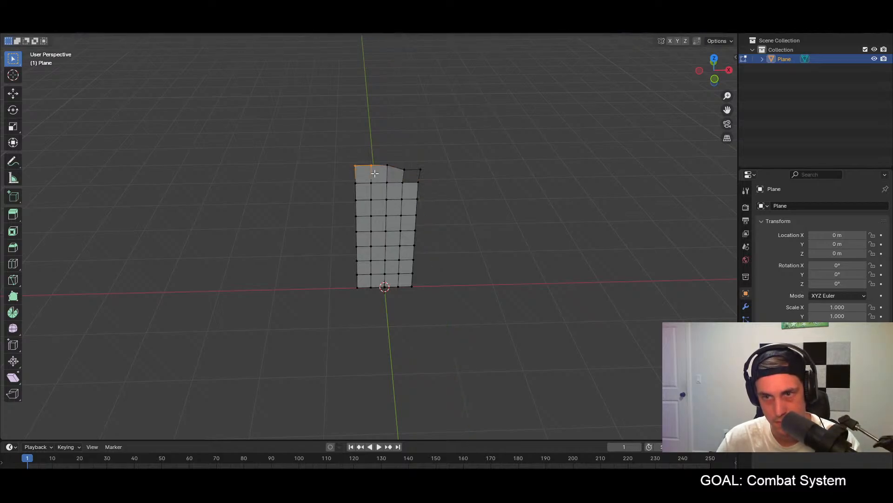
key("shift+r")
Step: Move the upper +X corner vertex about 0.22 m further along negative Y and pull the upper -X corner forward similarly
middle_click_drag(425, 171, 427, 173)
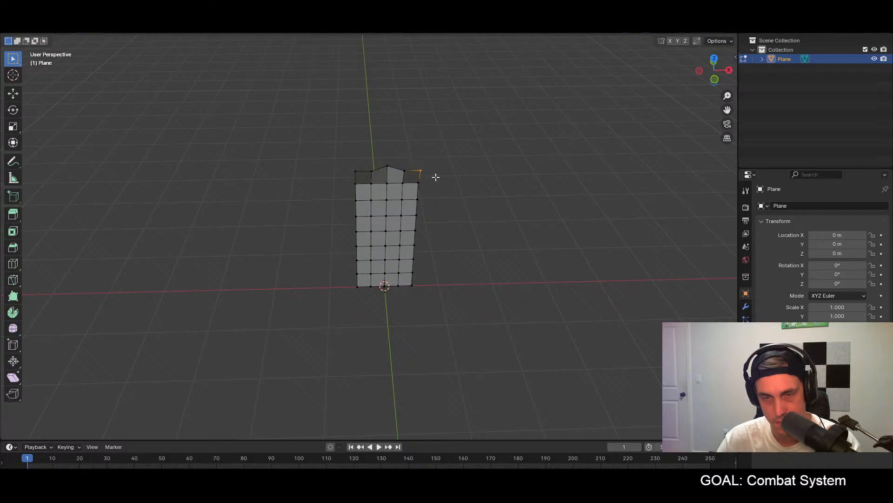
key("g")
key("y")
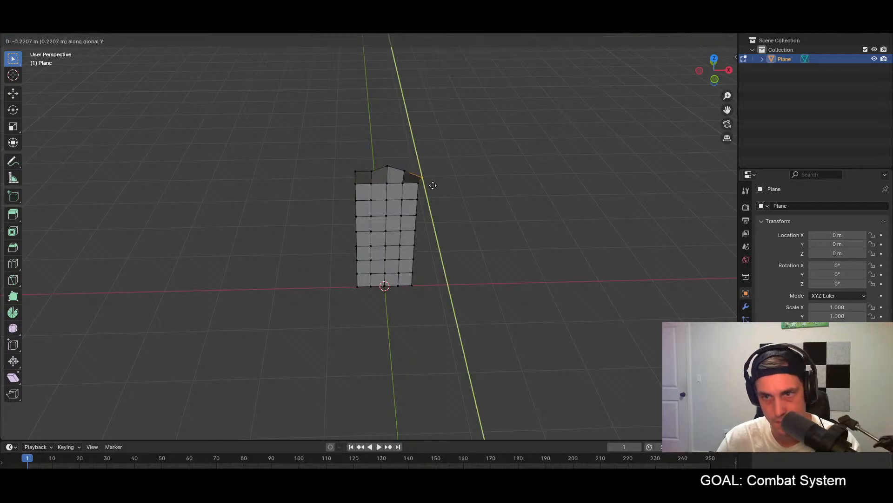
left_click(432, 186)
left_click_drag(357, 183, 357, 184)
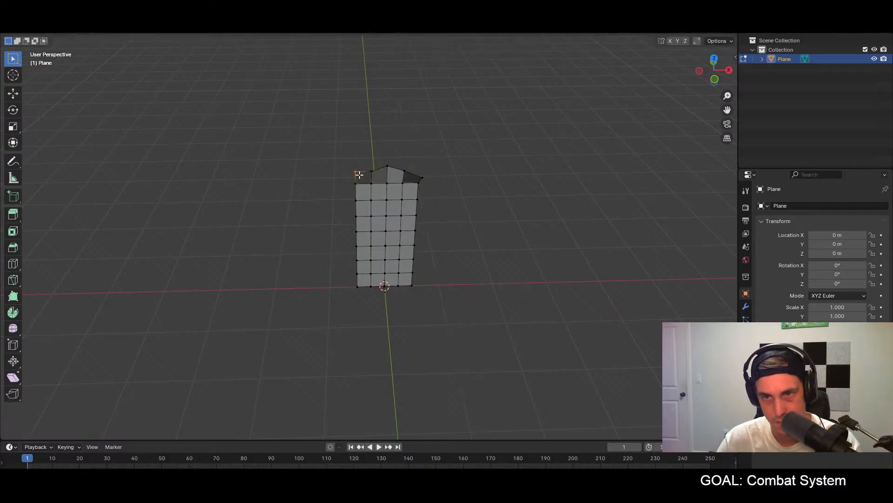
key("g")
key("y")
left_click(373, 181)
Step: Shift the middle vertex of the upper edge slightly along negative Y
mouse_move(373, 181)
middle_mouse_down()
mouse_move(404, 186)
mouse_move(374, 180)
middle_mouse_up()
scroll(369, 175, "up", 3)
left_click(368, 128)
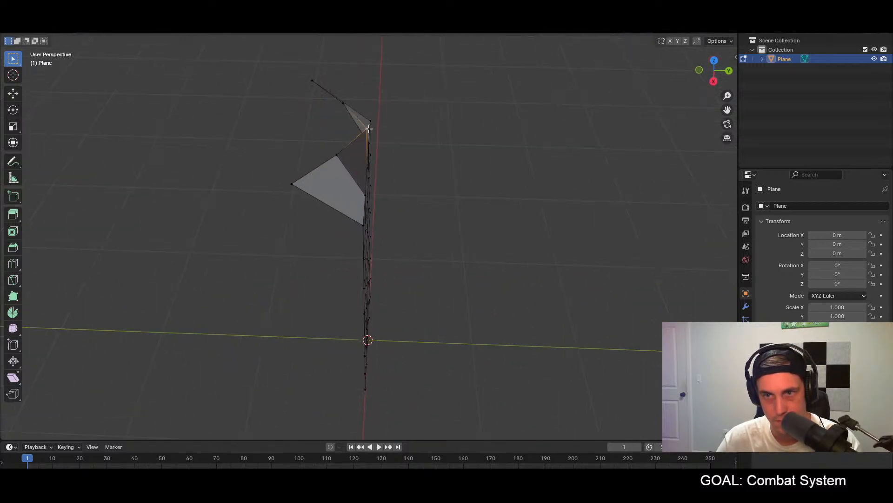
key("g")
key("y")
left_click(368, 129)
Step: Pull the outer vertices of the second vertex row from the upper edge slightly forward along negative Y
middle_click_drag(369, 129, 302, 125)
left_click(309, 132)
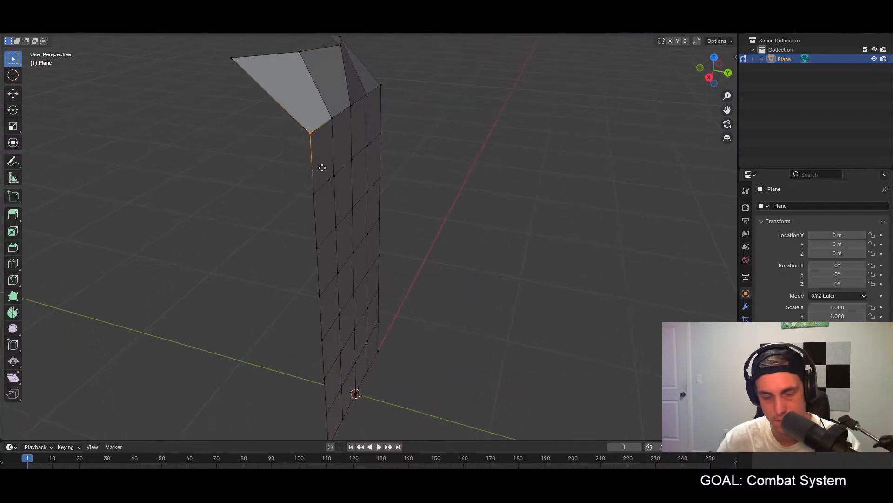
key("g")
key("y")
left_click(305, 166)
middle_click_drag(392, 174, 399, 87)
left_click(401, 146)
Step: Try moving the two upper corner vertices individually along the X axis
left_click(346, 144)
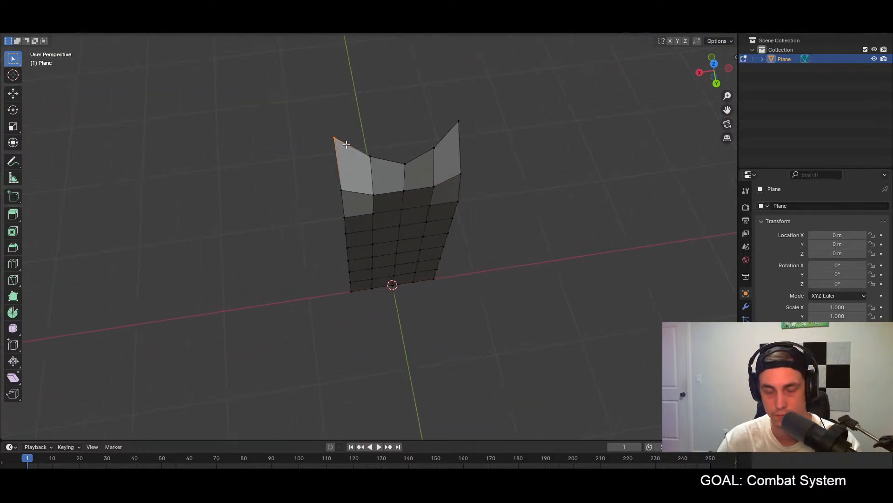
key("g")
key("x")
left_click(367, 148)
left_click_drag(434, 115, 490, 140)
key("ctrl+z")
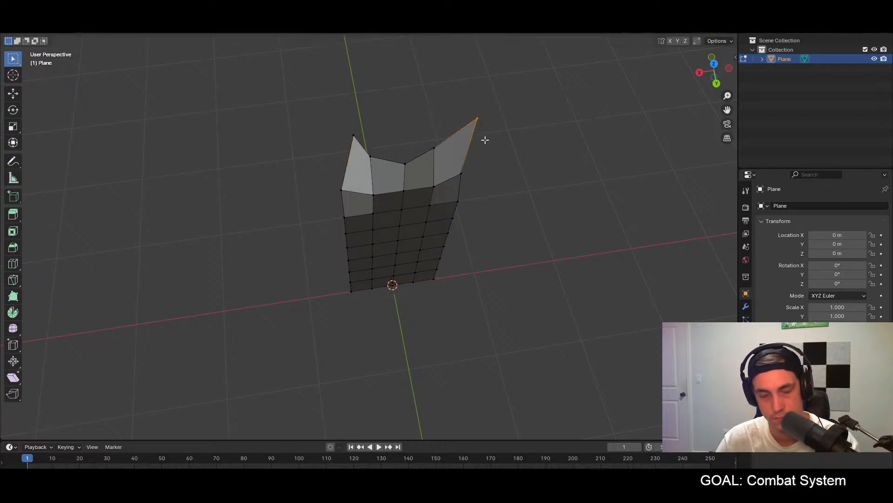
key("ctrl+shift+z")
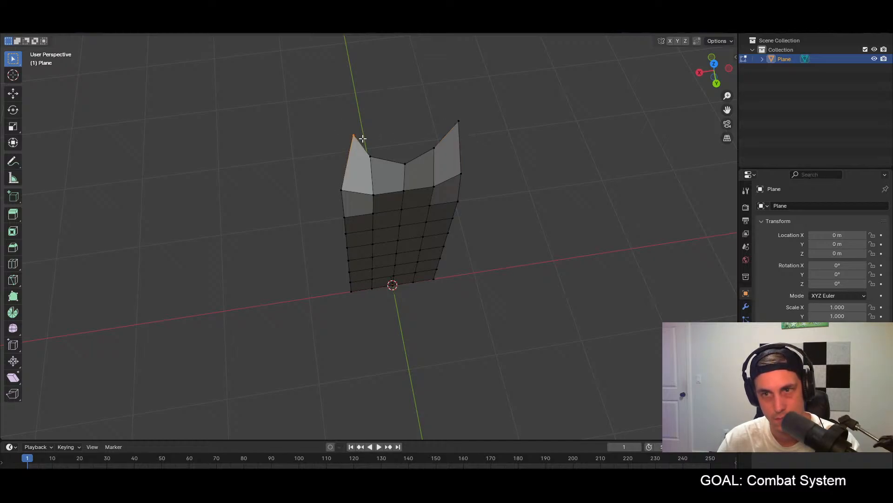
key("ctrl+z")
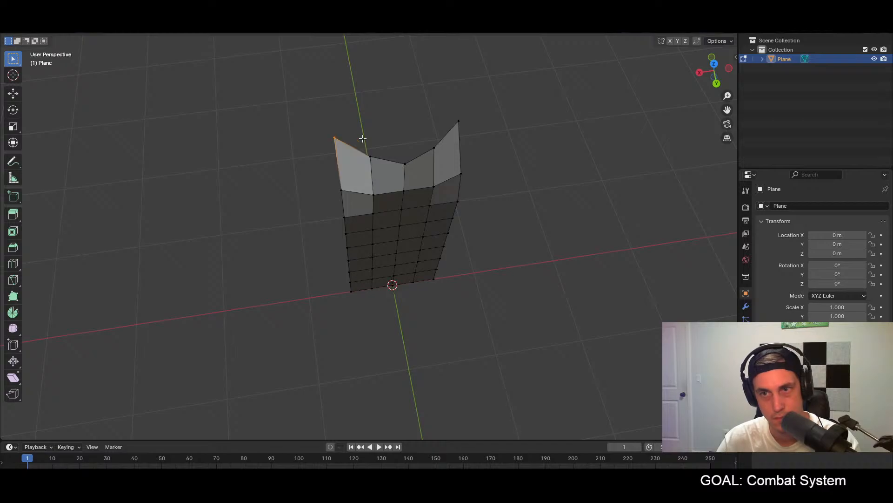
Step: Scale the two upper corner vertices of the cloak toward each other along the X axis by about 0.56
middle_click_drag(481, 127, 455, 132)
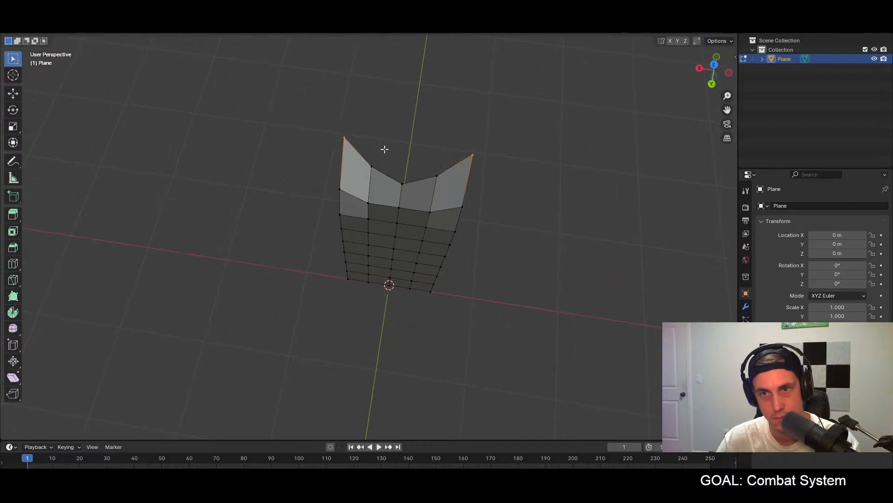
key("s")
key("x")
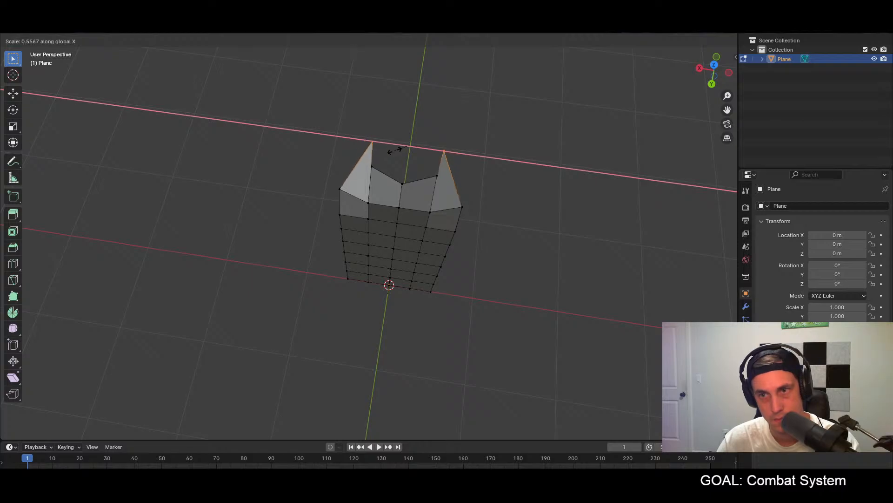
left_click(393, 147)
middle_click_drag(535, 155, 465, 163)
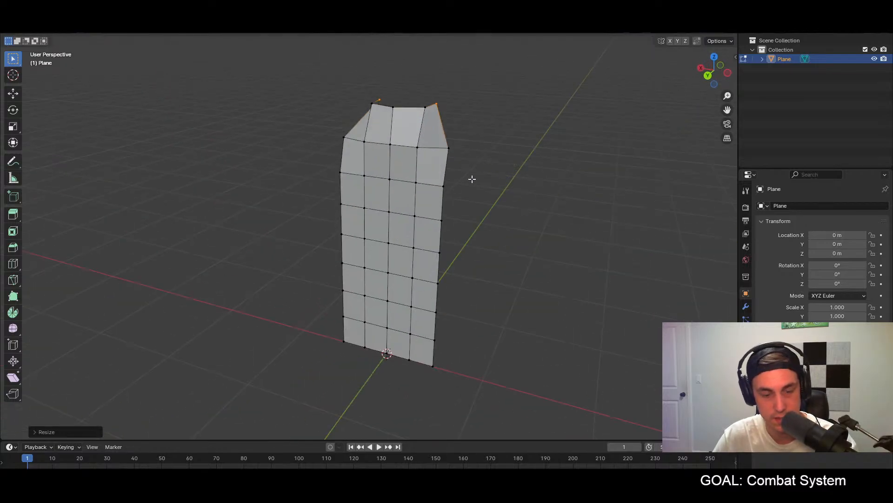
Step: Save the Blender file as apollo_cloak.blend in the characters folder
key("ctrl+s")
left_click(338, 377)
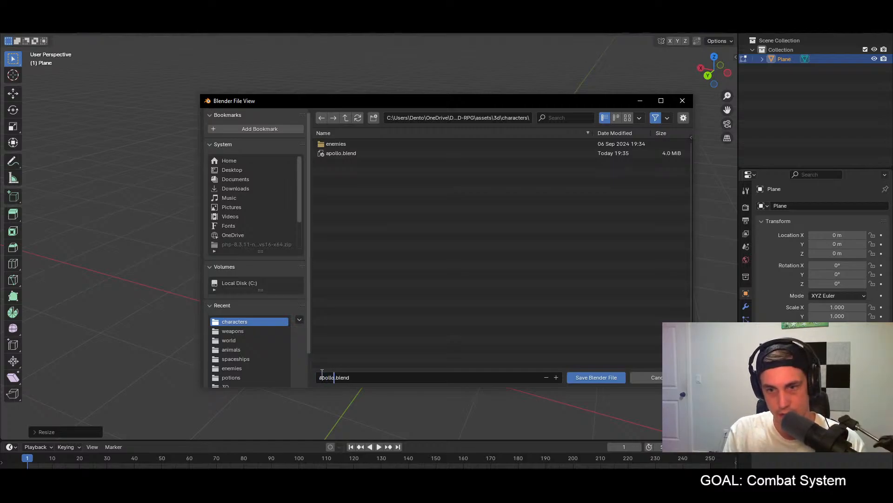
key("Return")
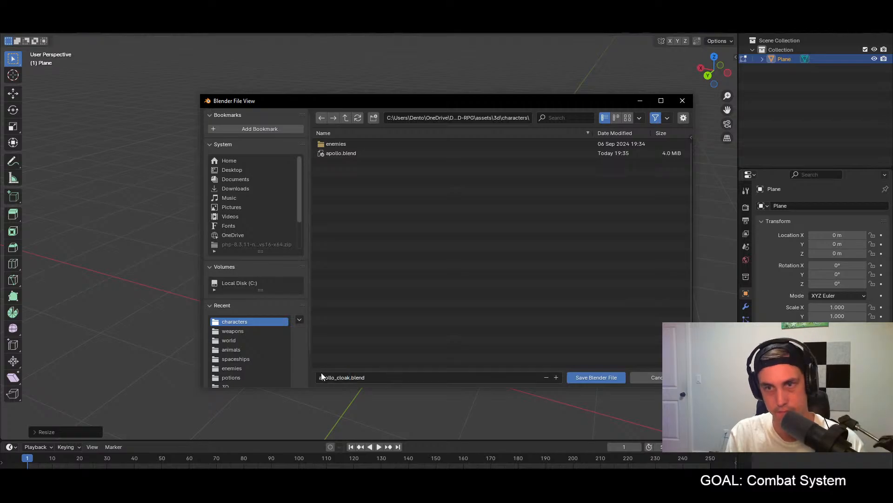
left_click(600, 377)
key("F4")
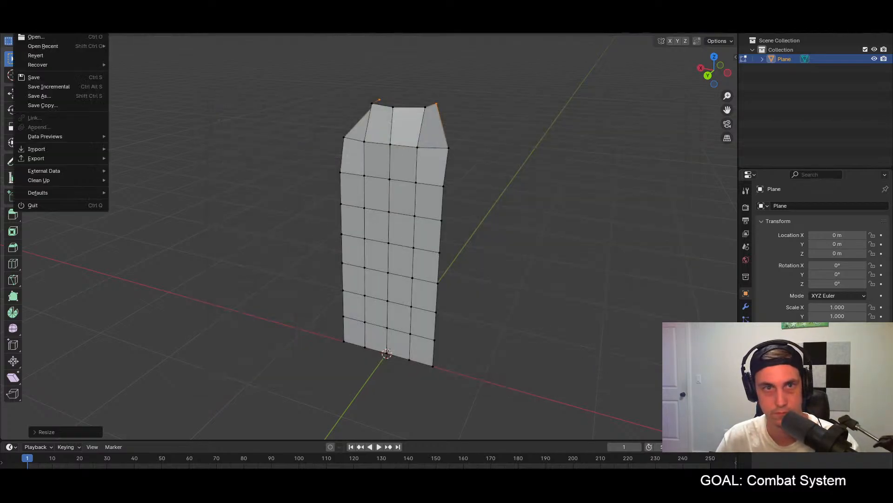
mouse_move(54, 159)
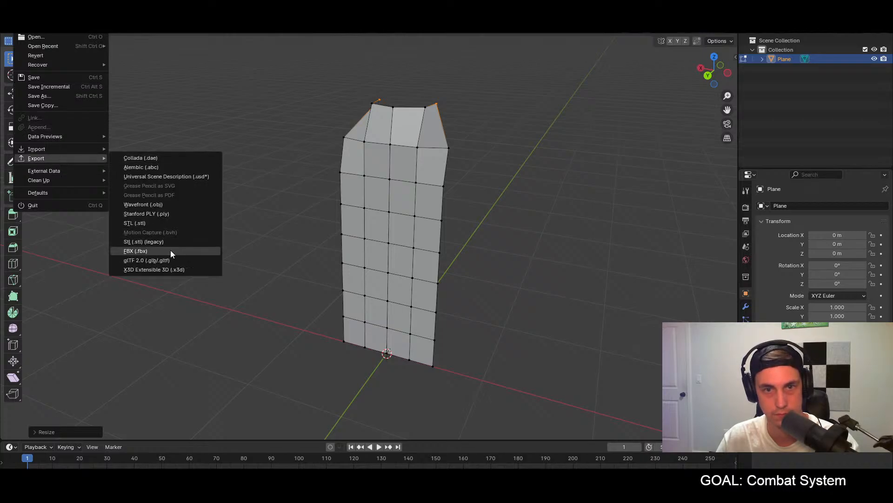
left_click(147, 260)
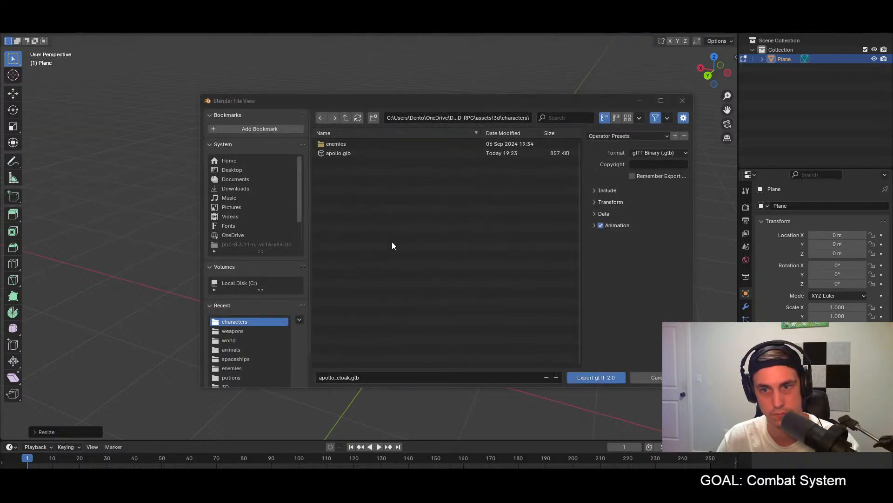
left_click(651, 377)
Step: Export the cloak as a Wavefront OBJ named apollo_cloak.obj into the characters folder
left_click(52, 33)
left_click(51, 33)
left_click(27, 32)
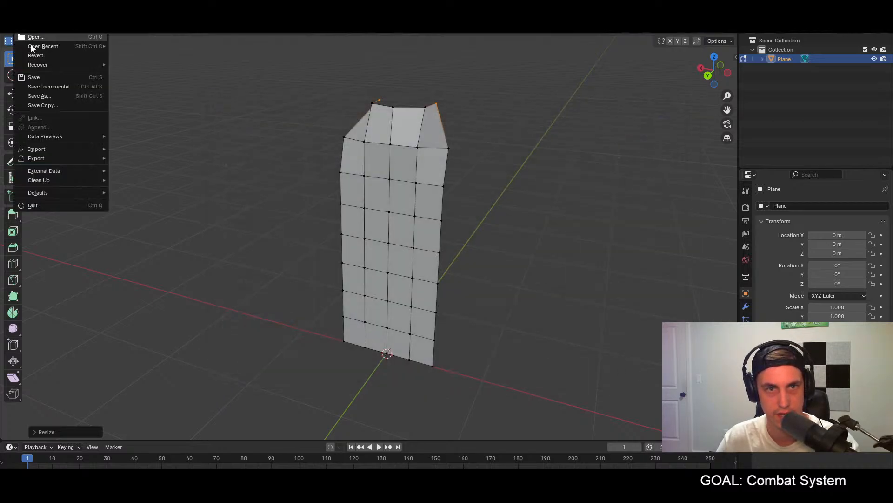
mouse_move(57, 159)
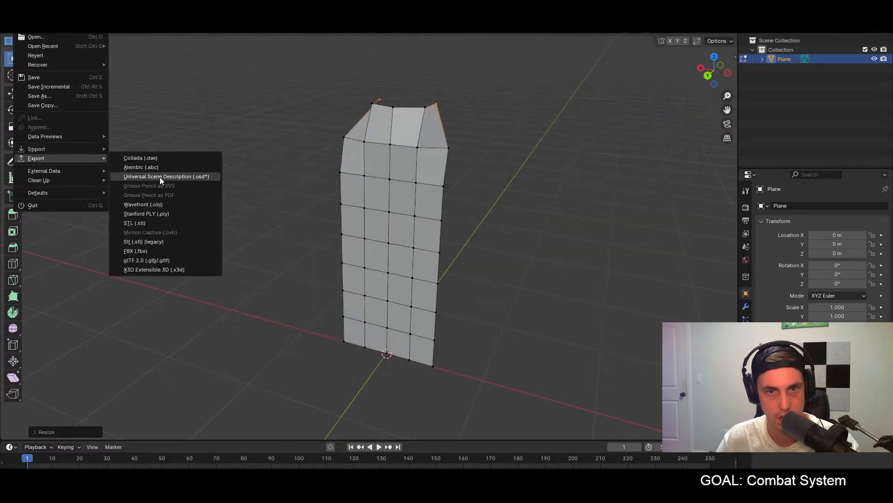
left_click(161, 204)
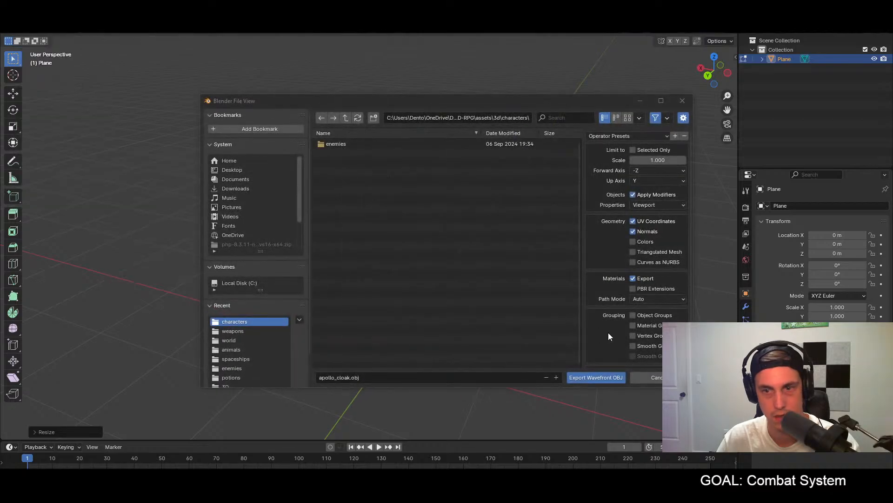
left_click(585, 380)
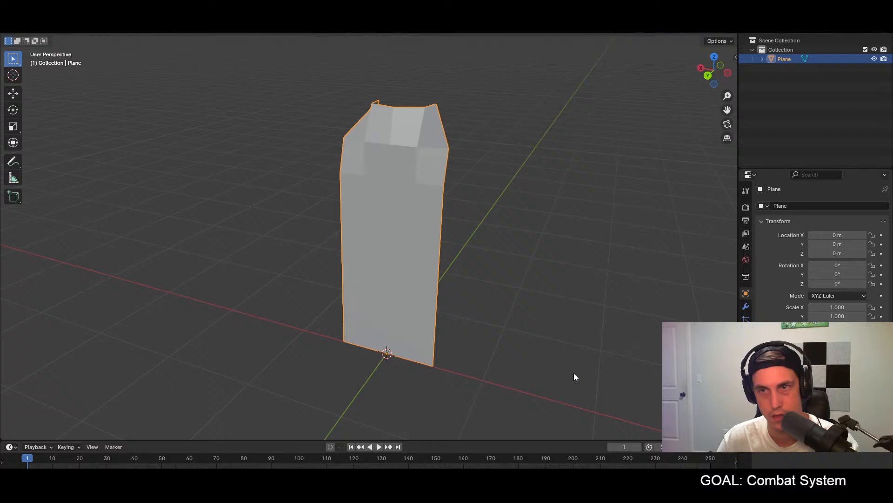
Step: Switch to Godot, open the apollo scene, and collapse the four AttackPosition nodes in the scene tree
key("alt+Tab")
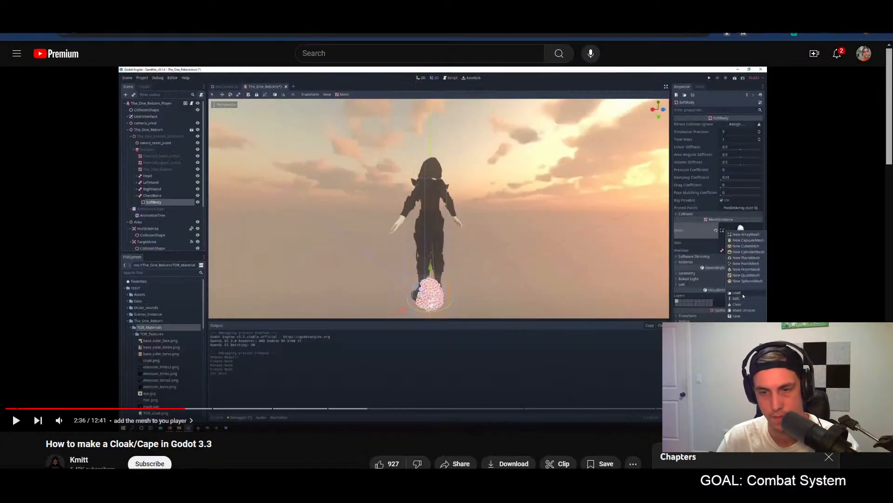
key("alt+Tab")
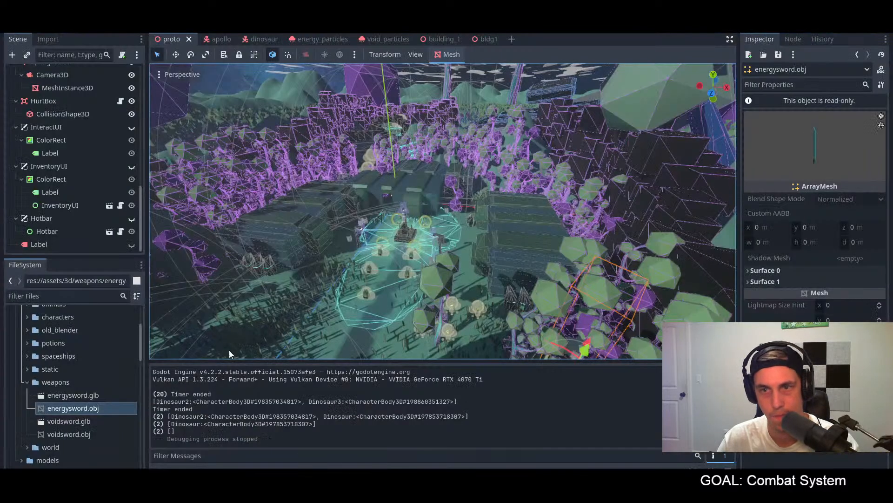
left_click(204, 39)
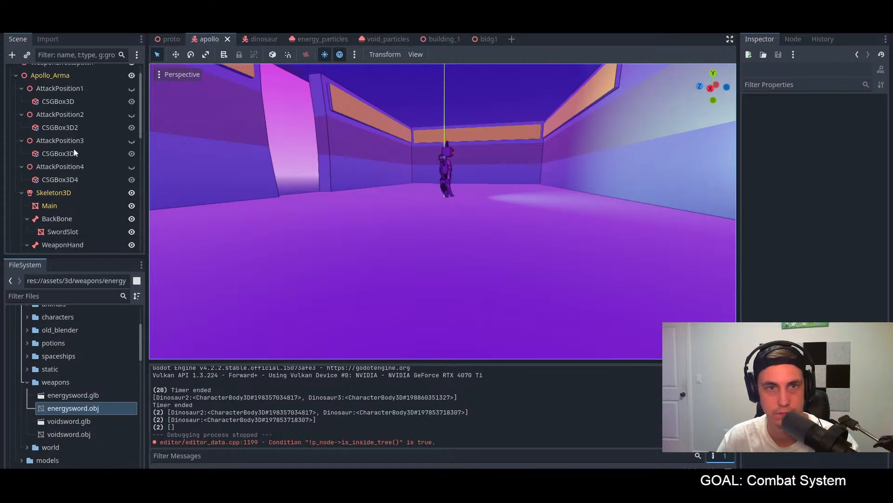
left_click(21, 88)
left_click(21, 101)
left_click(22, 114)
left_click(21, 127)
scroll(33, 147, "down", 2)
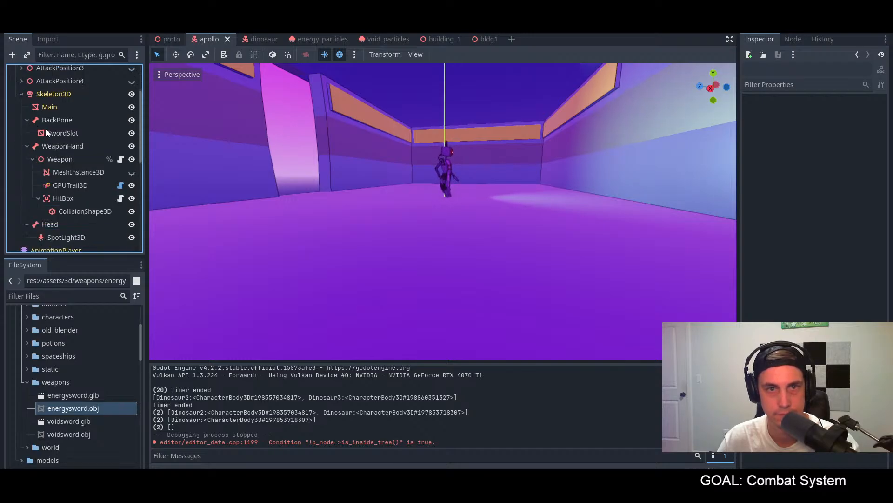
Step: Inspect the BackBone node's bone attachment settings and its placement on the character
left_click(54, 120)
scroll(265, 107, "up", 9)
middle_click_drag(277, 106, 414, 158)
middle_click_drag(386, 103, 404, 199, "shift")
Step: Add a BoneAttachment3D node under Skeleton3D and place it between Main and BackBone
left_click(53, 94)
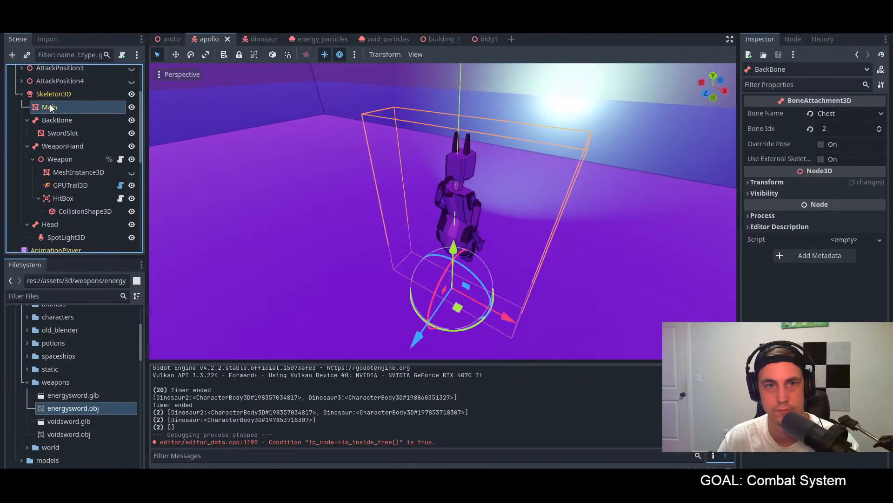
right_click(54, 94)
left_click(95, 103)
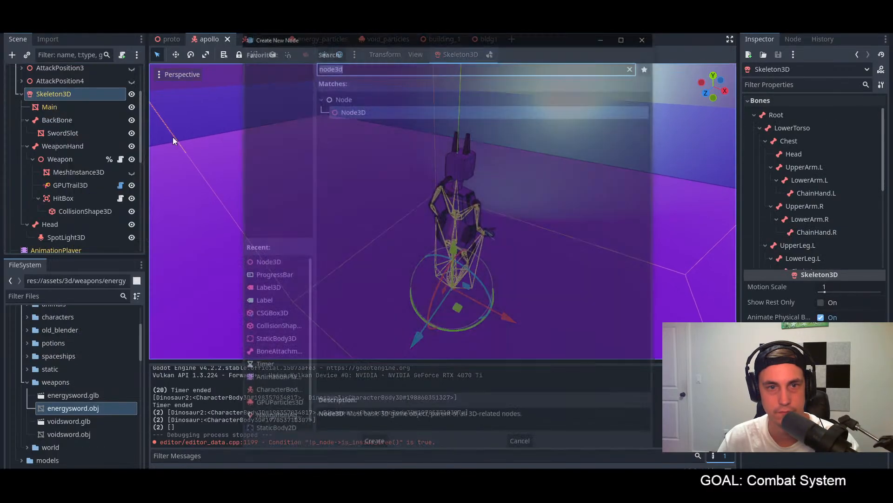
type("bone")
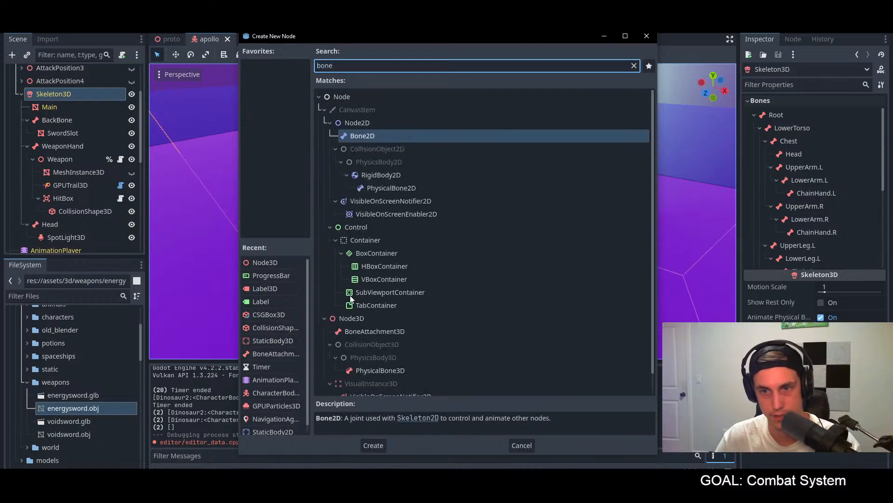
double_click(389, 330)
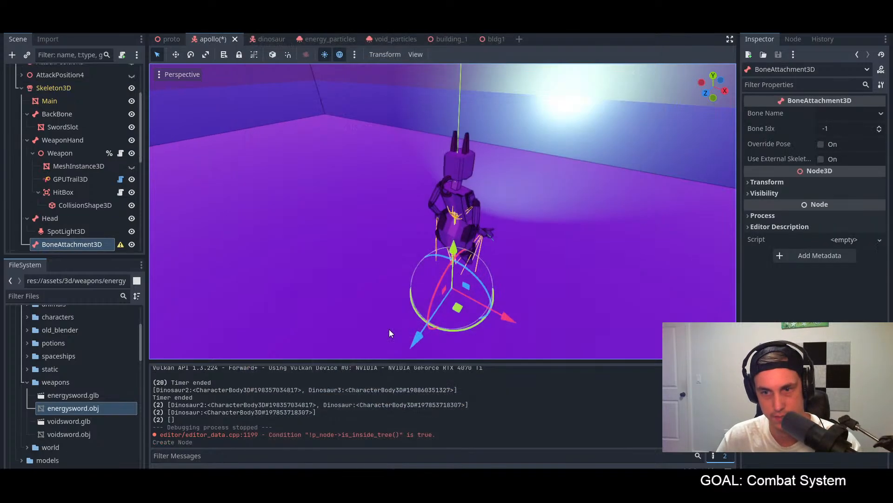
left_click_drag(65, 246, 60, 107)
double_click(63, 115)
Step: Try attaching the new BoneAttachment3D to the Chest bone
left_click(843, 110)
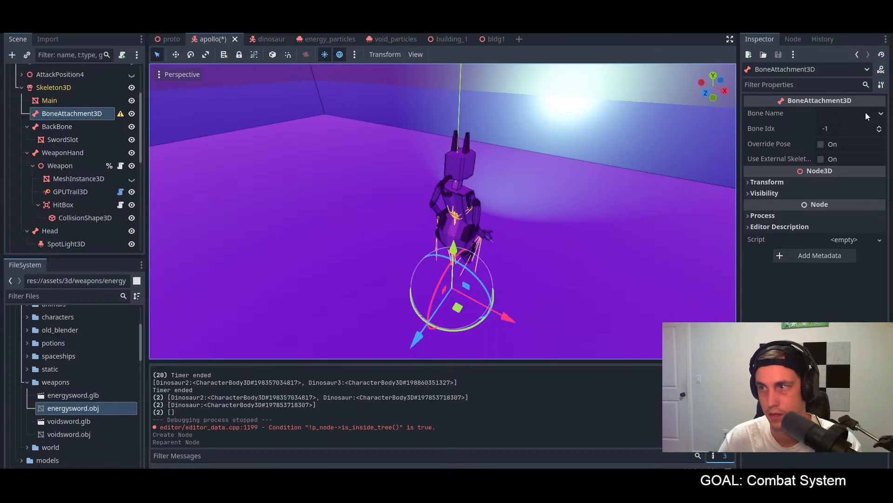
left_click(866, 113)
left_click(837, 154)
middle_click_drag(726, 179, 583, 187)
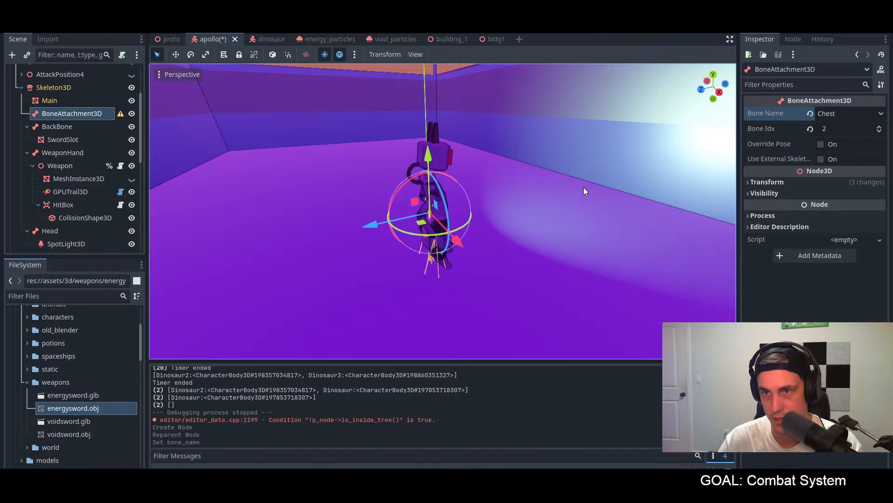
Step: Set the bone name of the new BoneAttachment3D to Head
left_click(846, 113)
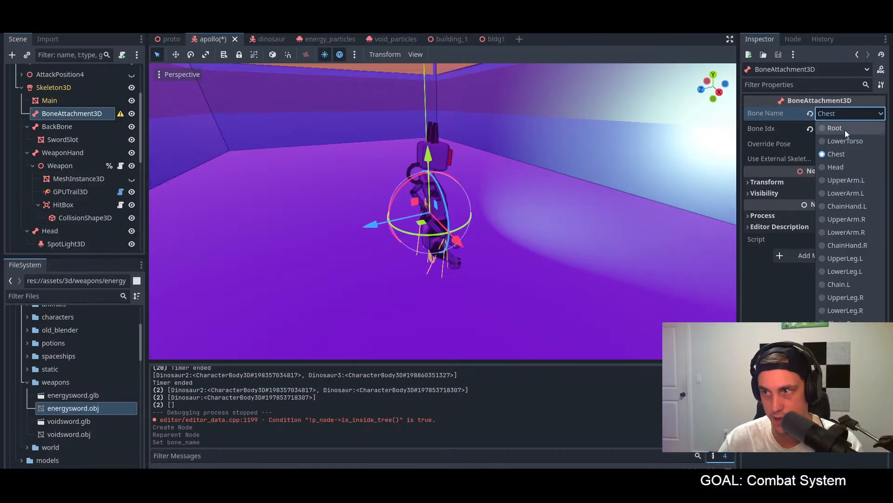
left_click(845, 167)
middle_click_drag(726, 173, 653, 141)
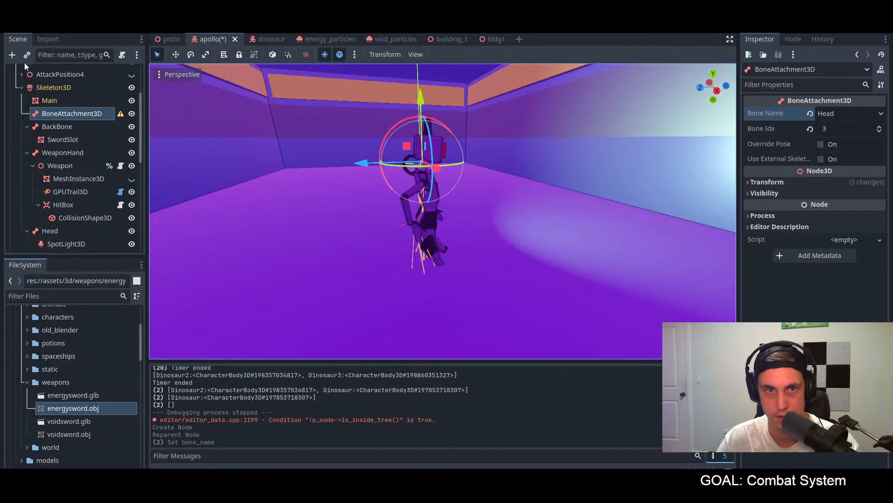
Step: Add a SoftBody3D node as a child of the new BoneAttachment3D
left_click(12, 55)
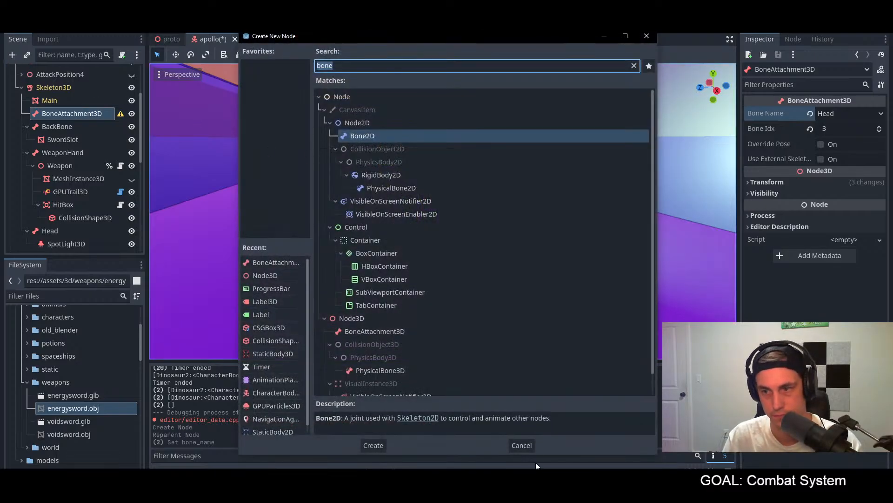
left_click(521, 445)
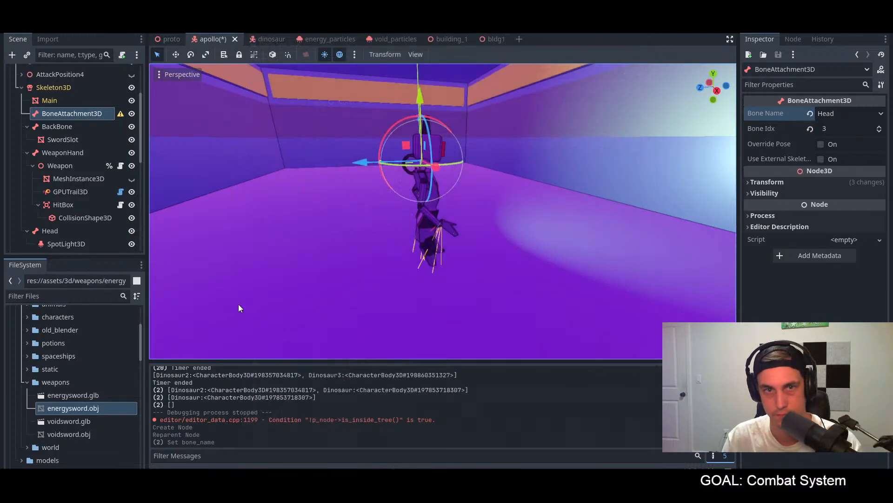
right_click(74, 113)
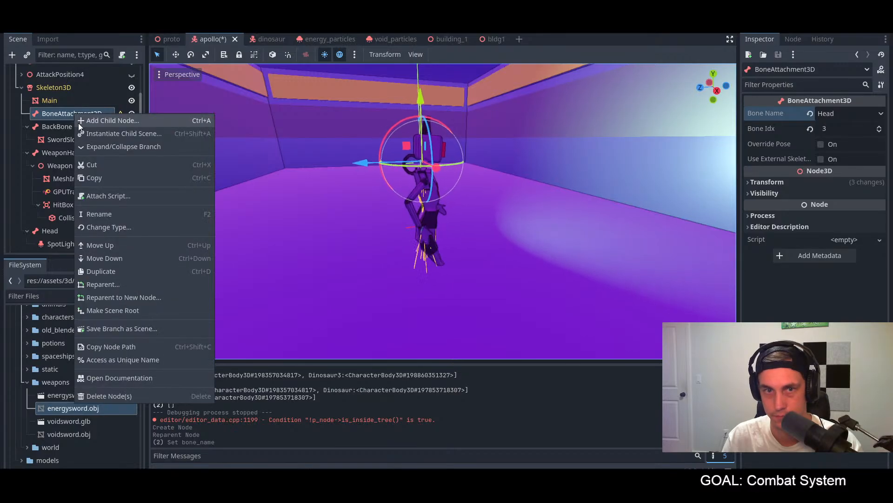
left_click(116, 121)
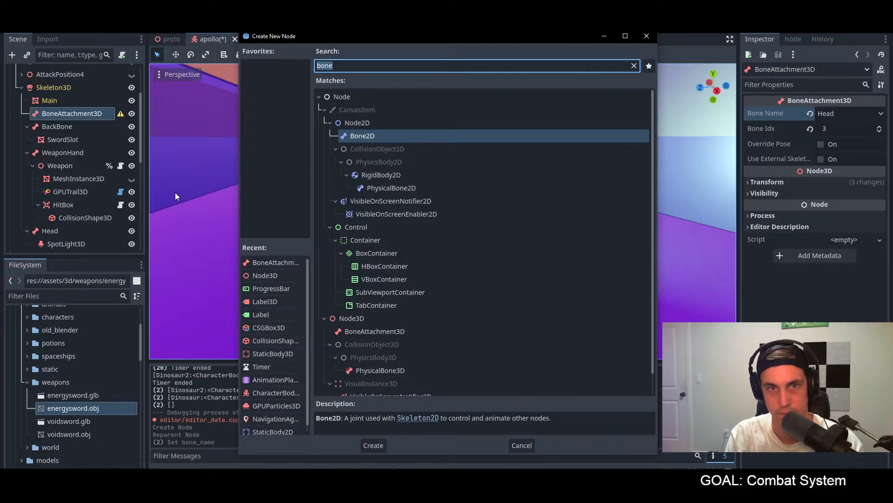
type("sof")
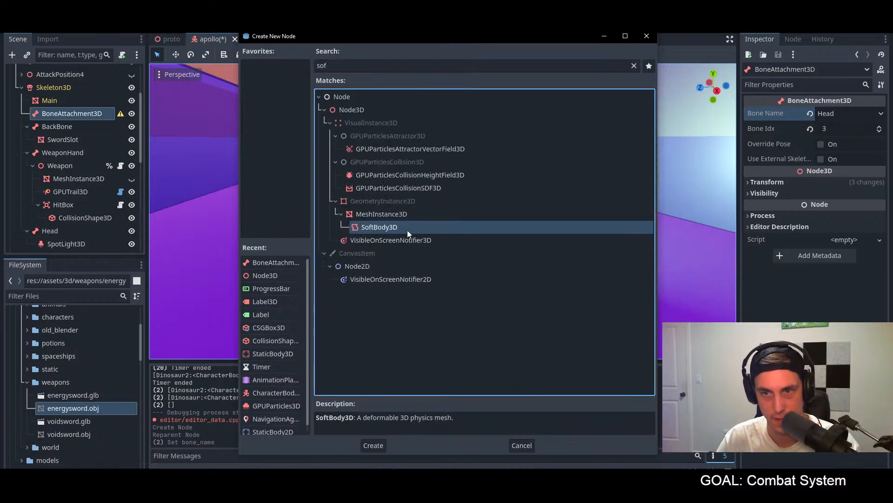
double_click(407, 228)
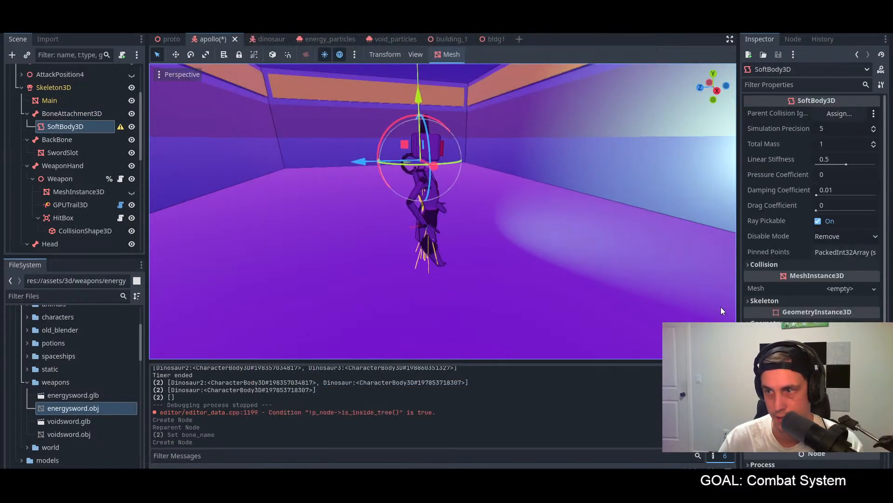
Step: Assign apollo_cloak.obj from the characters folder as the SoftBody3D's mesh and save the scene
left_click(836, 289)
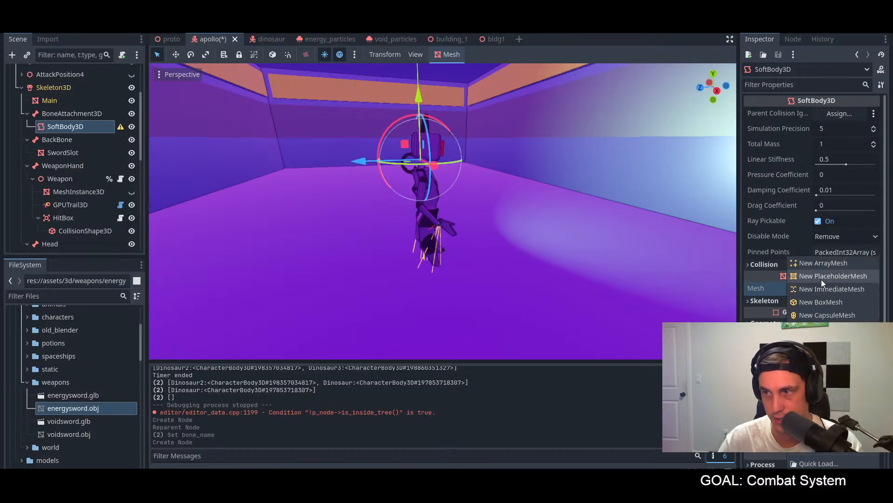
left_click(529, 385)
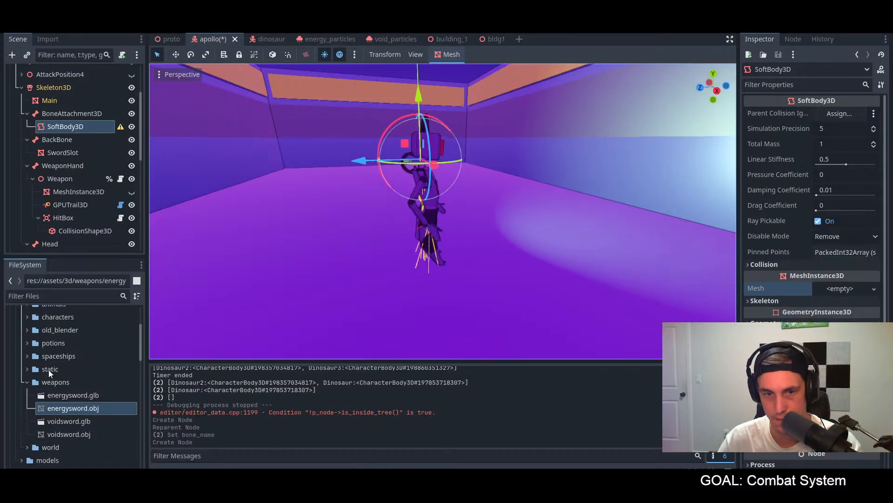
scroll(48, 370, "up", 3)
left_click(26, 380)
left_click(66, 420)
left_click_drag(62, 422, 838, 291)
middle_click_drag(538, 255, 577, 258)
scroll(578, 246, "down", 3)
middle_click_drag(581, 226, 525, 229)
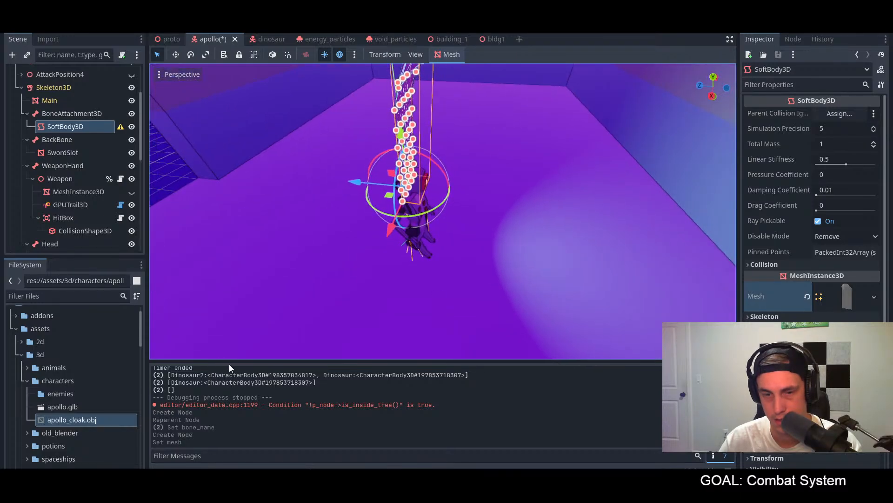
key("ctrl+s")
Step: Examine the cloak mesh's resource properties in the SoftBody3D for options that affect its placement
key("alt+Tab")
key("alt+Tab")
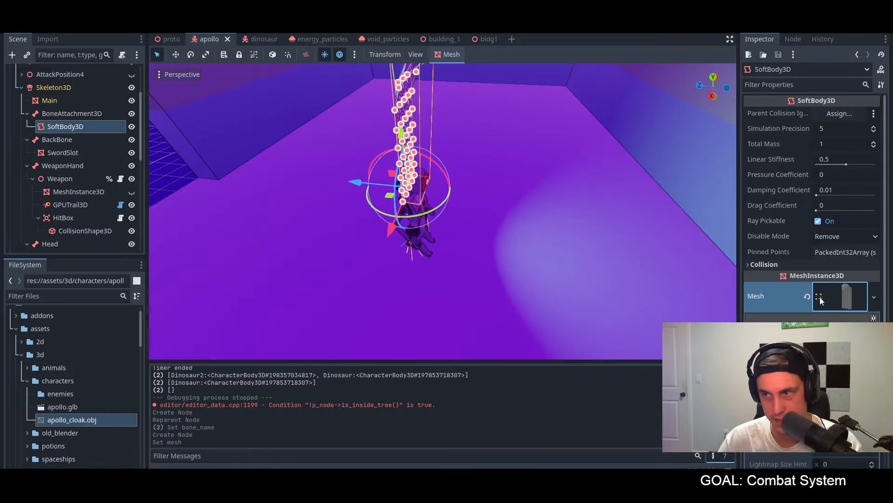
left_click(820, 296)
scroll(791, 284, "down", 5)
left_click(769, 256)
left_click(769, 256)
left_click(769, 256)
scroll(769, 255, "up", 3)
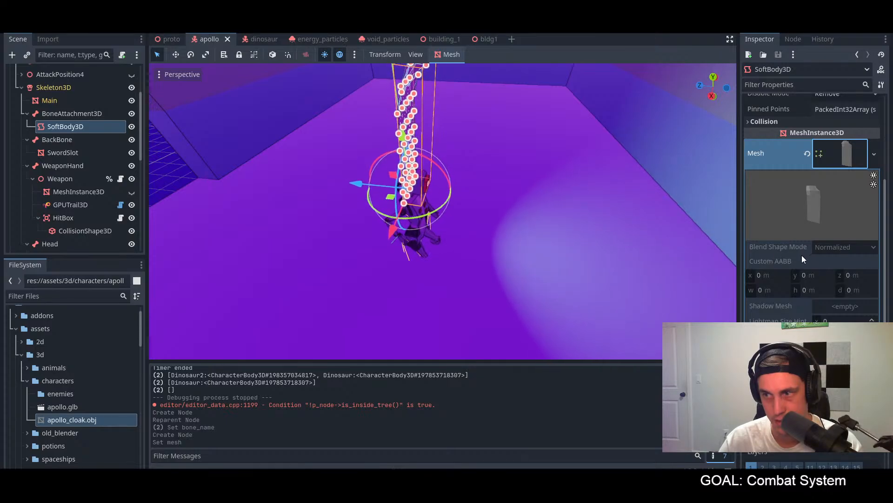
key("alt+Tab")
Step: Switch to Blender and examine the cloak plane's shape along with its material and mesh data properties
key("alt+Tab")
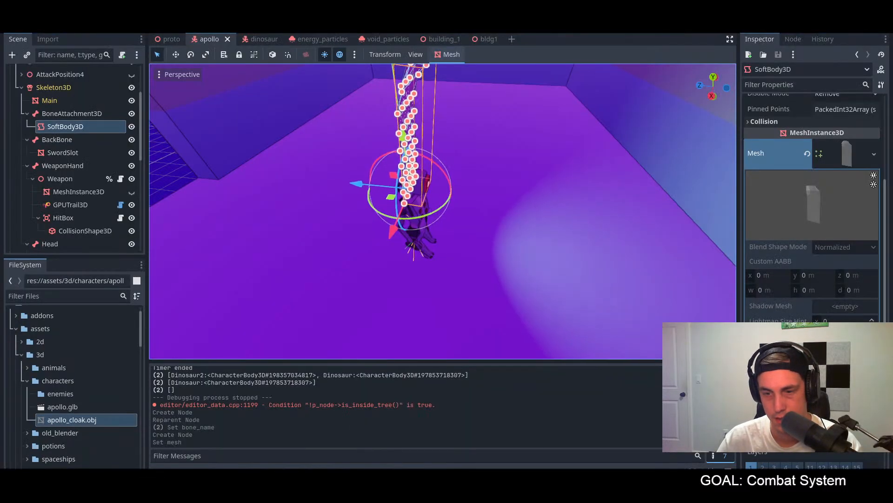
key("alt+Tab")
middle_click_drag(392, 140, 375, 147)
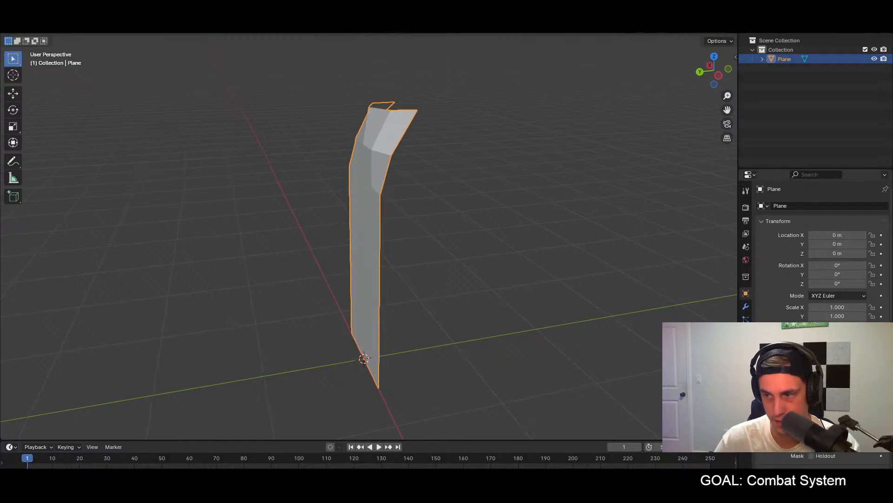
middle_click_drag(448, 304, 482, 290)
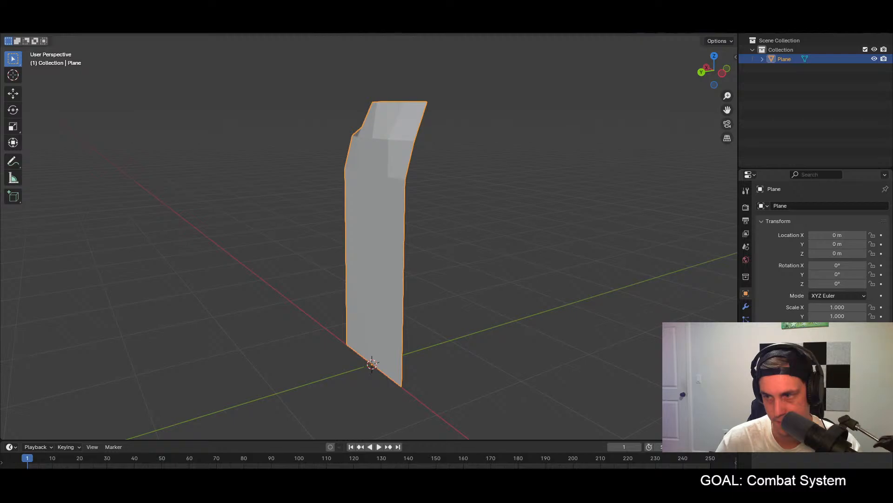
left_click(786, 442)
left_click(786, 442)
left_click(746, 371)
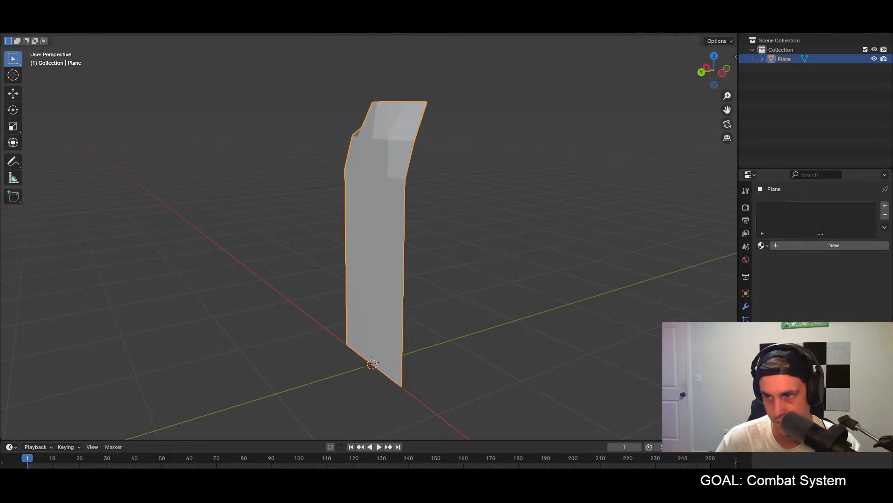
left_click(746, 358)
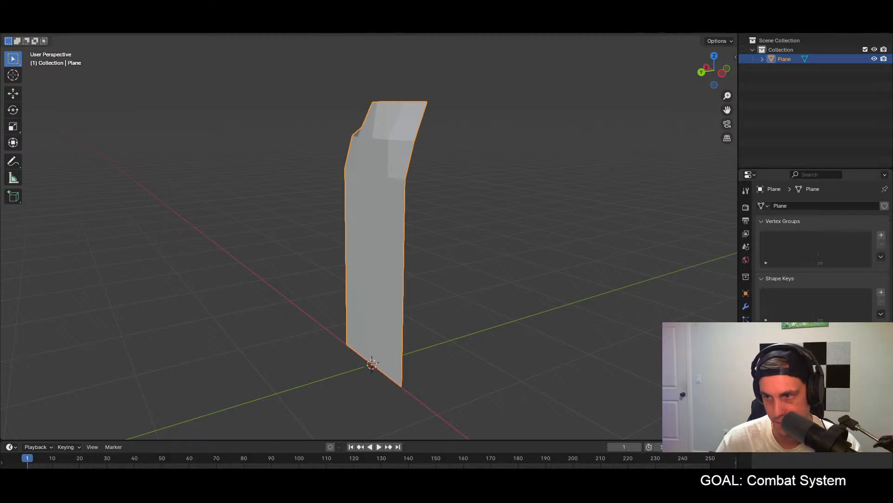
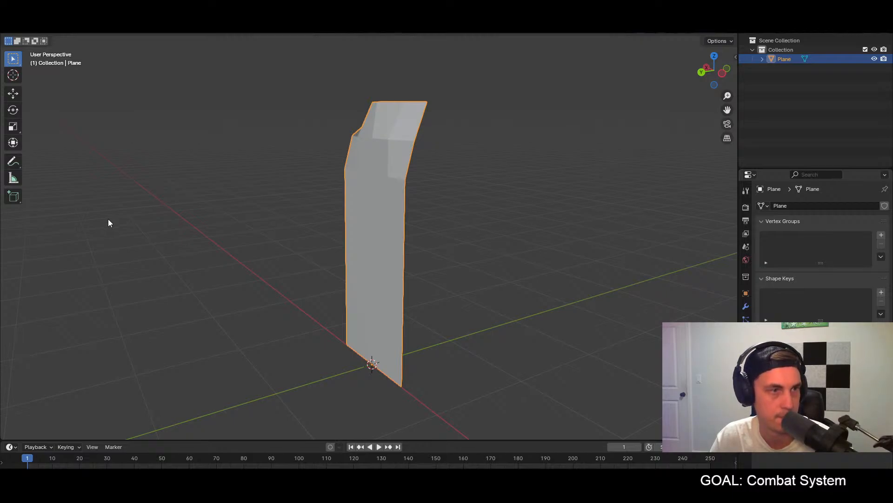
Step: Add a new material to the cloak plane and name it Cloak
middle_click_drag(651, 70, 547, 157)
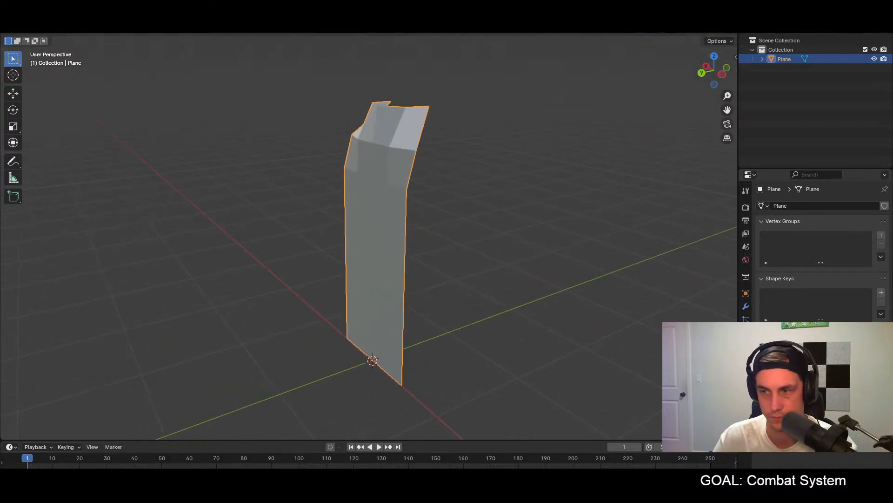
left_click(746, 371)
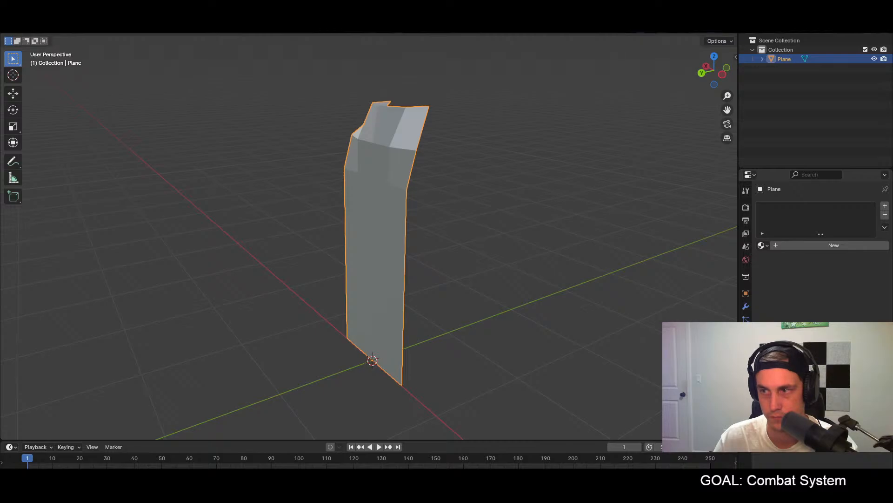
middle_click_drag(484, 312, 601, 281)
left_click(884, 207)
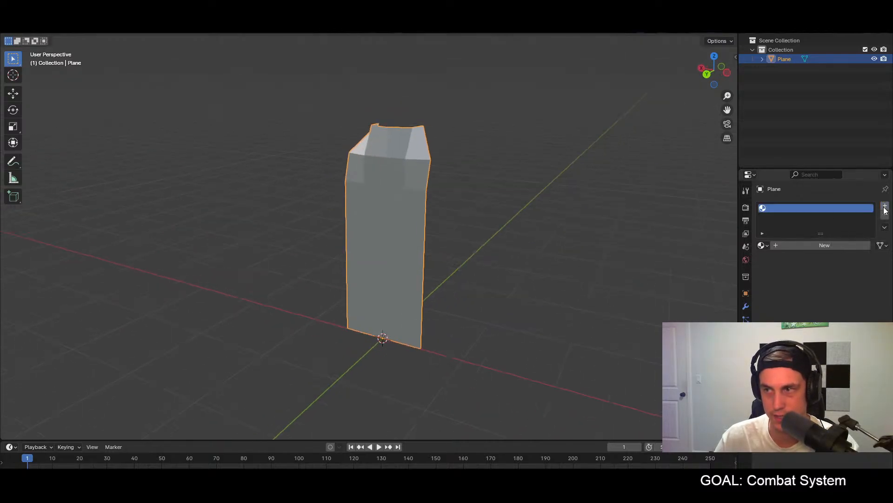
left_click(815, 245)
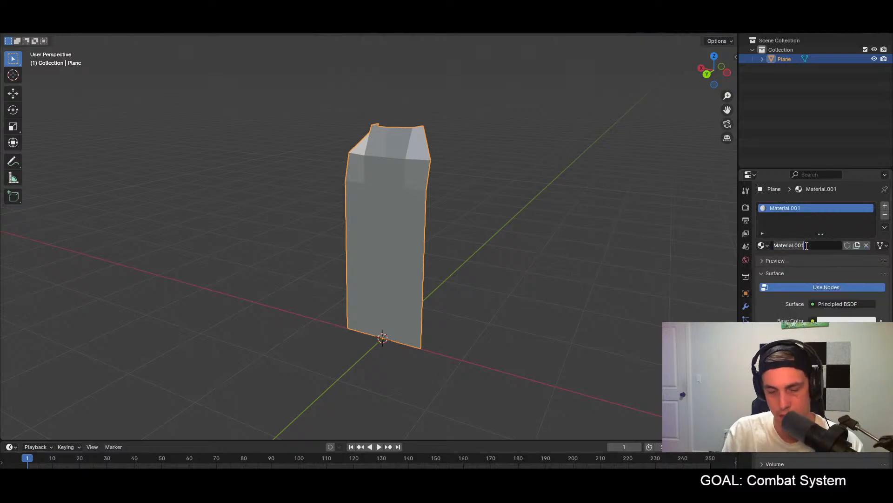
key("Return")
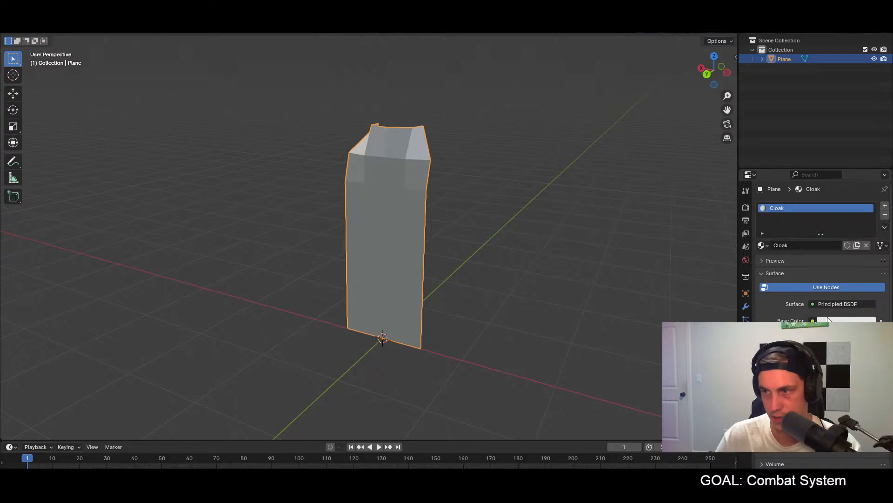
Step: Set the Cloak material's base color to light green with hue about 0.272 and saturation about 0.677
left_click(840, 322)
left_click_drag(820, 215, 807, 213)
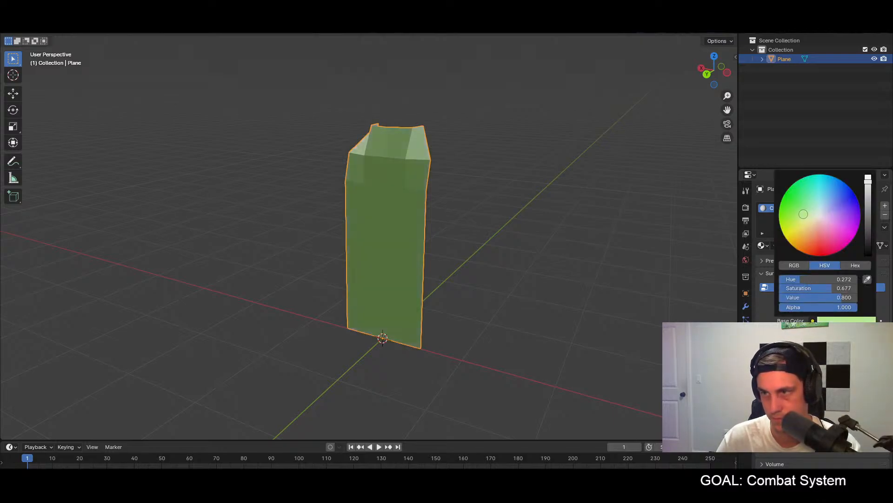
middle_click_drag(461, 252, 514, 236)
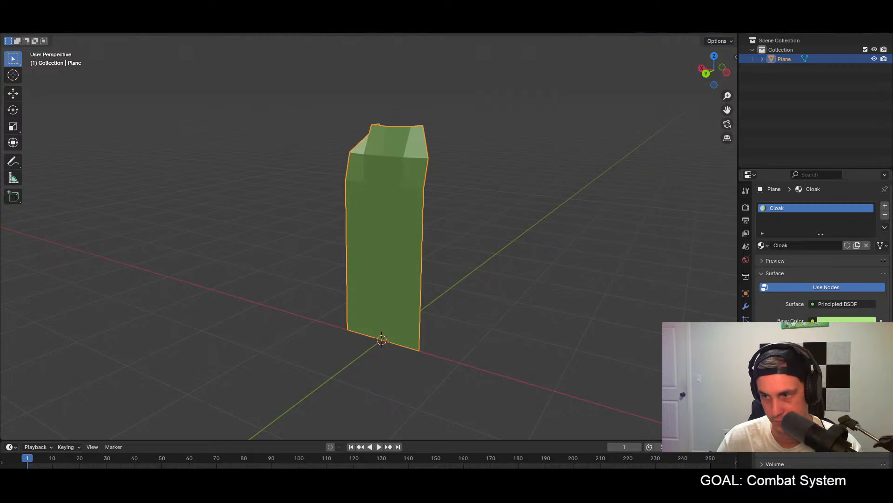
Step: Examine the rest of the Cloak material's surface and display settings, and view the plane from its other side
scroll(821, 280, "down", 4)
scroll(821, 256, "down", 5)
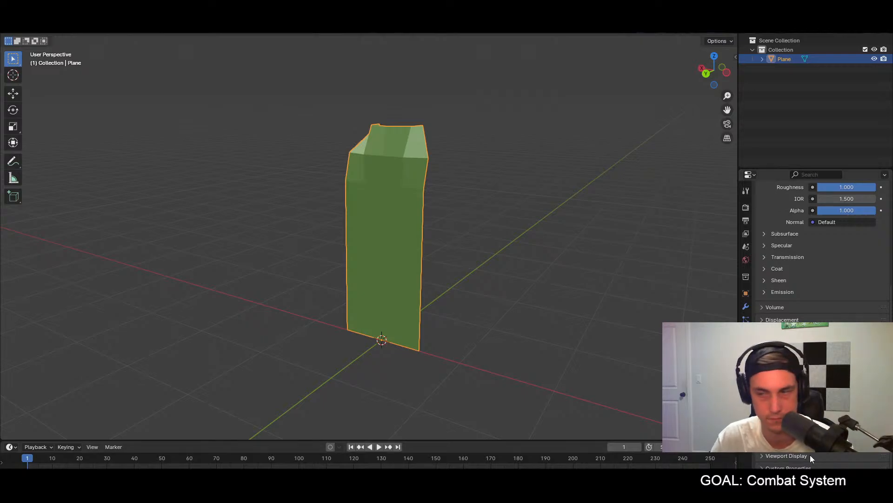
scroll(821, 246, "down", 2)
scroll(821, 246, "up", 2)
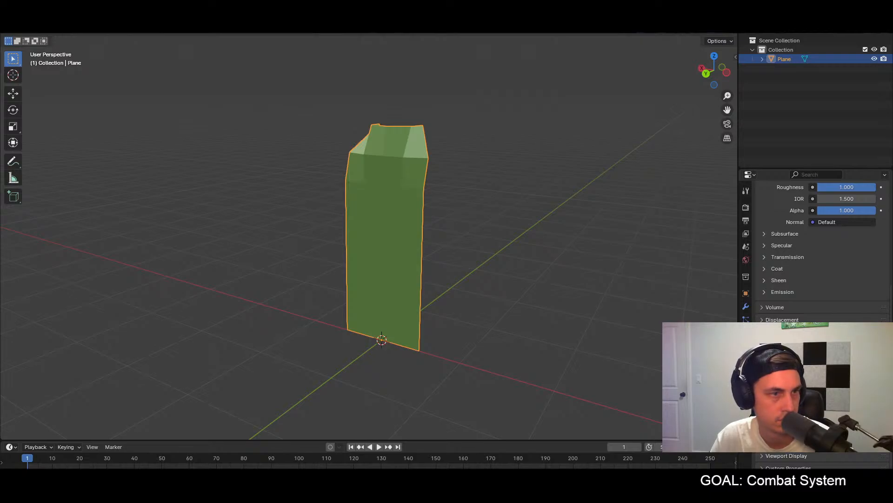
scroll(821, 247, "up", 3)
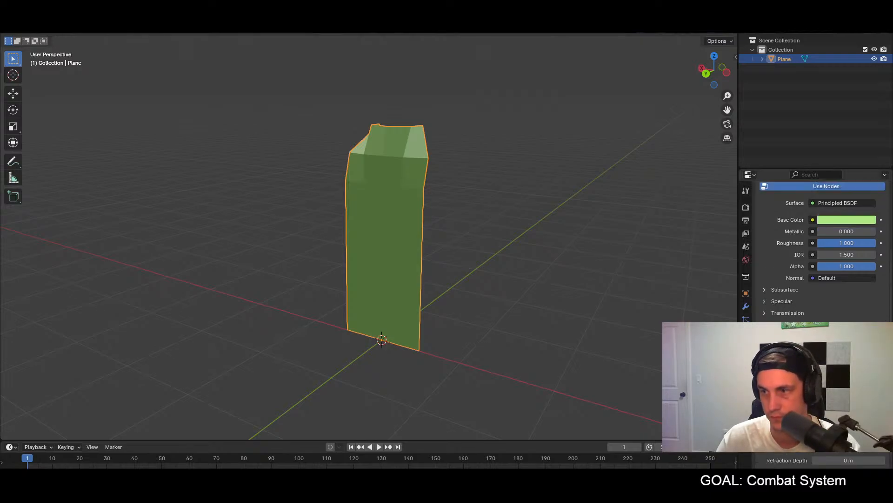
scroll(821, 247, "up", 5)
scroll(821, 247, "down", 5)
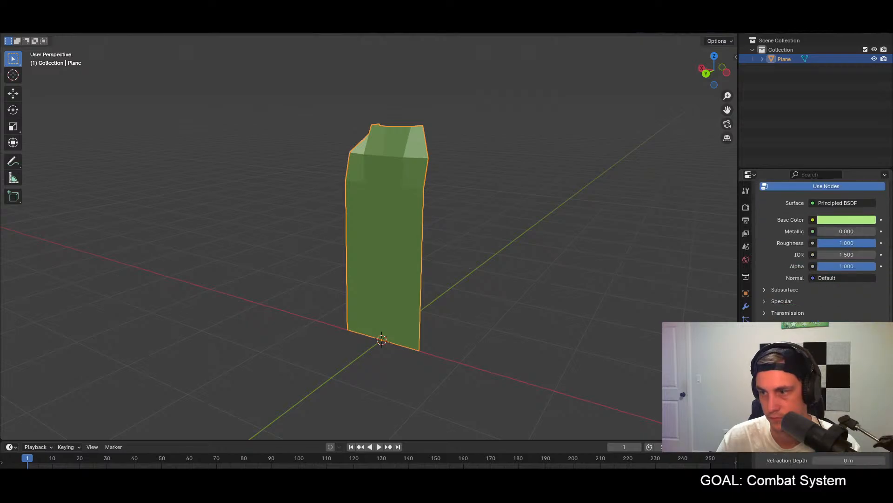
scroll(821, 246, "down", 2)
left_click(821, 356)
left_click(821, 355)
left_click(821, 356)
middle_click_drag(516, 293, 493, 298)
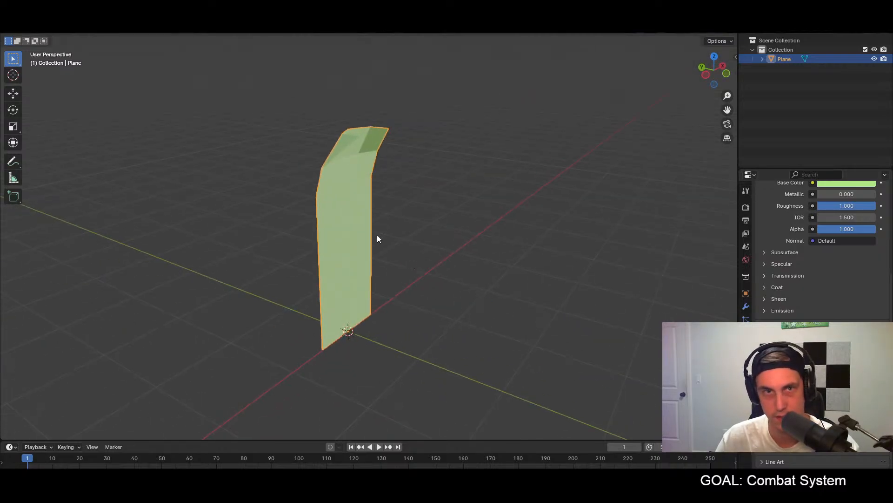
Step: Export the cloak plane with its material again as a Wavefront OBJ file
left_click(21, 19)
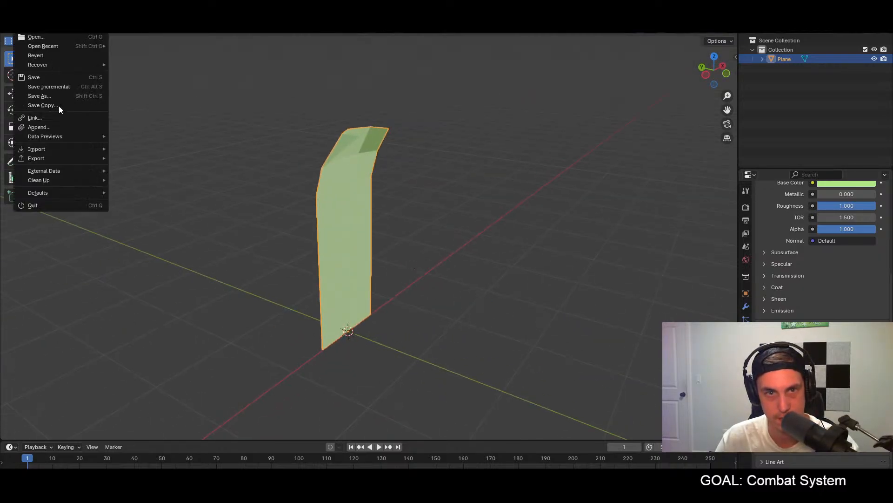
mouse_move(51, 158)
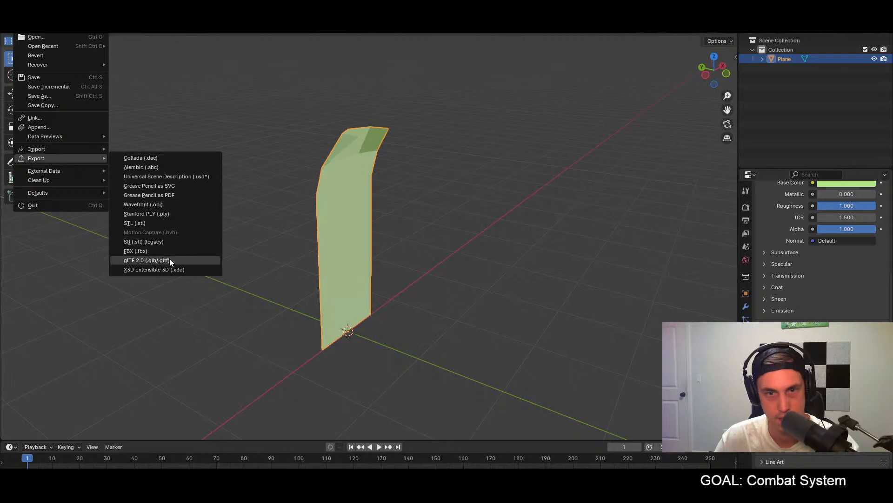
left_click(148, 205)
left_click(604, 377)
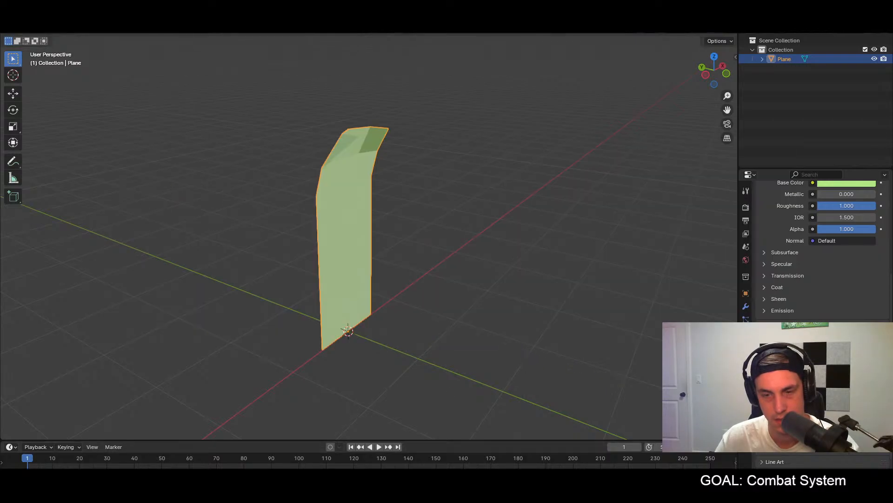
Step: Switch to Godot and examine the updated cloak mesh and the SoftBody3D's geometry properties, comparing with the tutorial video
left_click(350, 491)
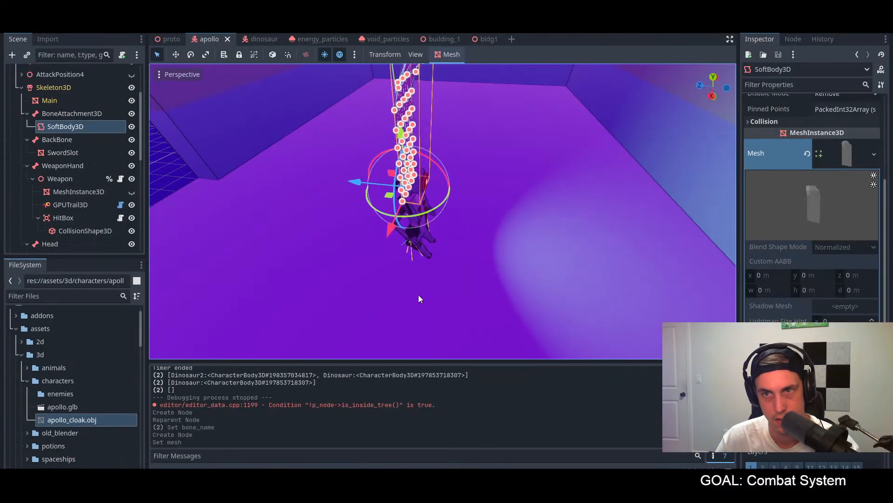
middle_click_drag(397, 276, 434, 266)
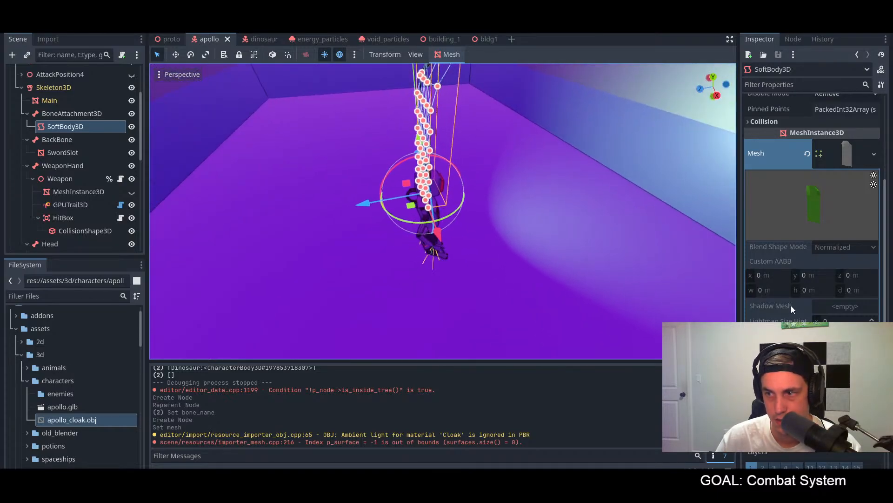
scroll(789, 307, "down", 2)
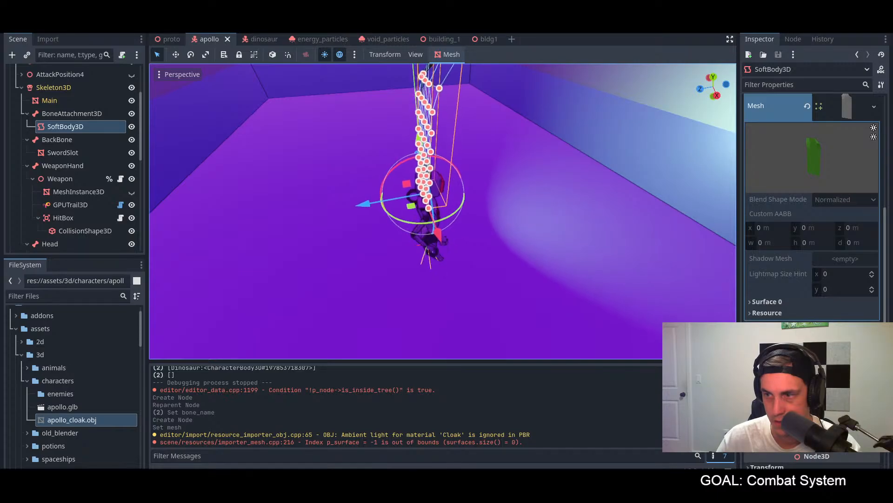
scroll(812, 233, "down", 2)
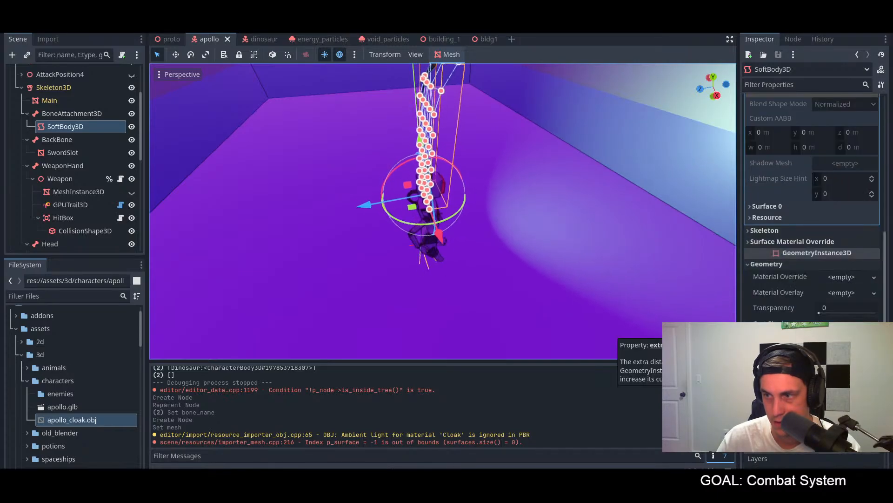
left_click(774, 265)
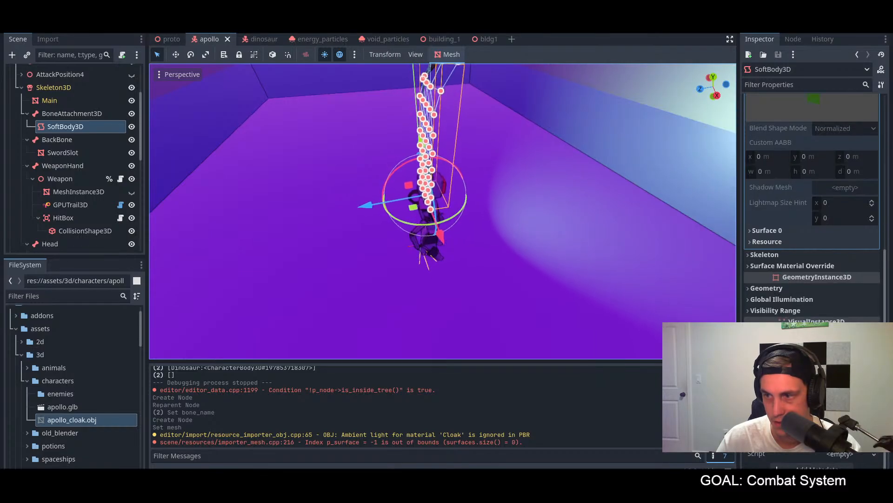
scroll(812, 209, "up", 1)
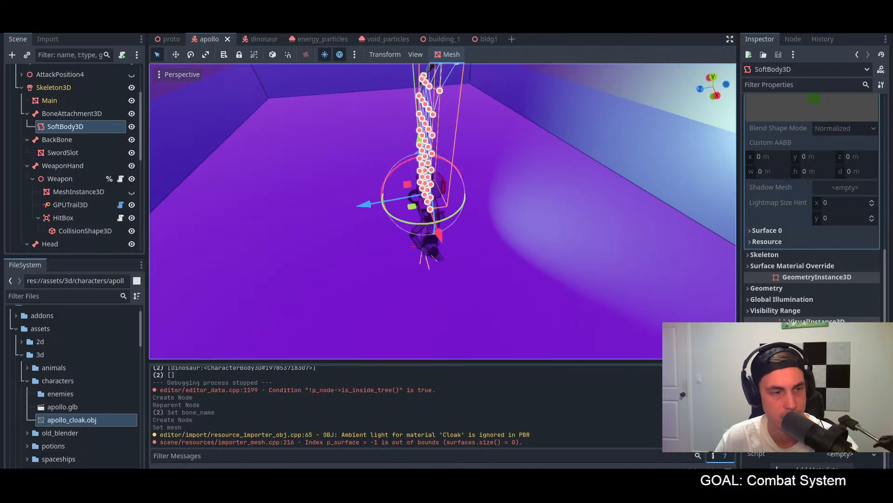
key("alt+Tab")
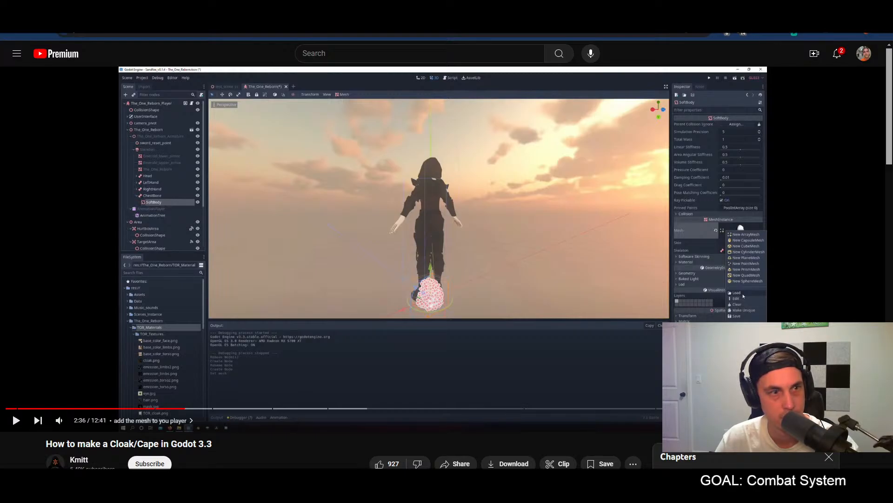
key("alt+Tab")
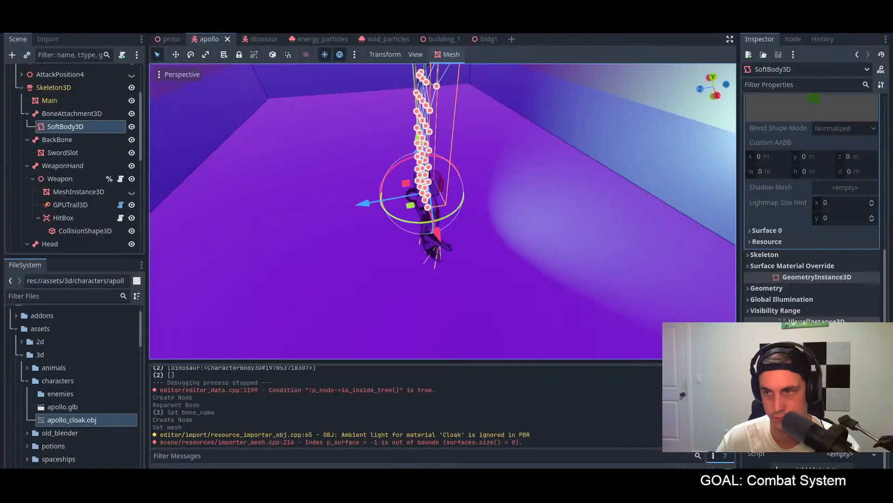
Step: Open the material of the cloak mesh's Surface 0 and examine its color, metallic, roughness and emission settings
left_click(774, 230)
left_click(822, 273)
scroll(819, 281, "down", 5)
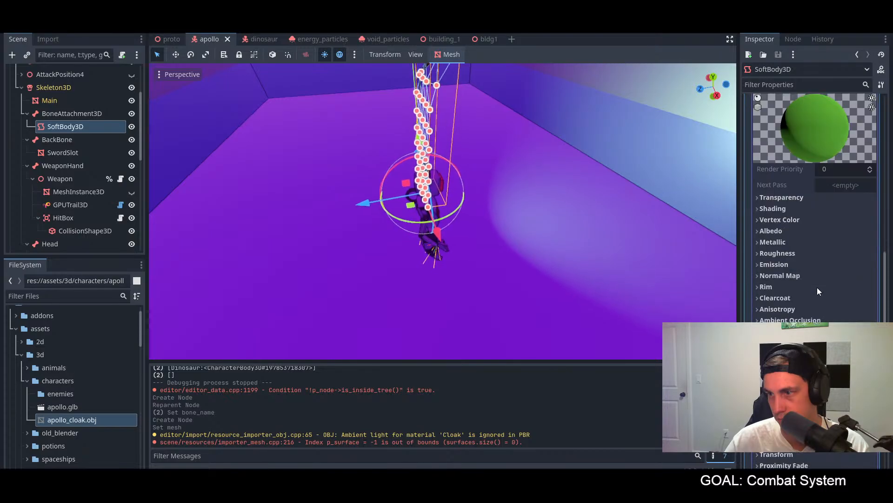
scroll(788, 308, "down", 2)
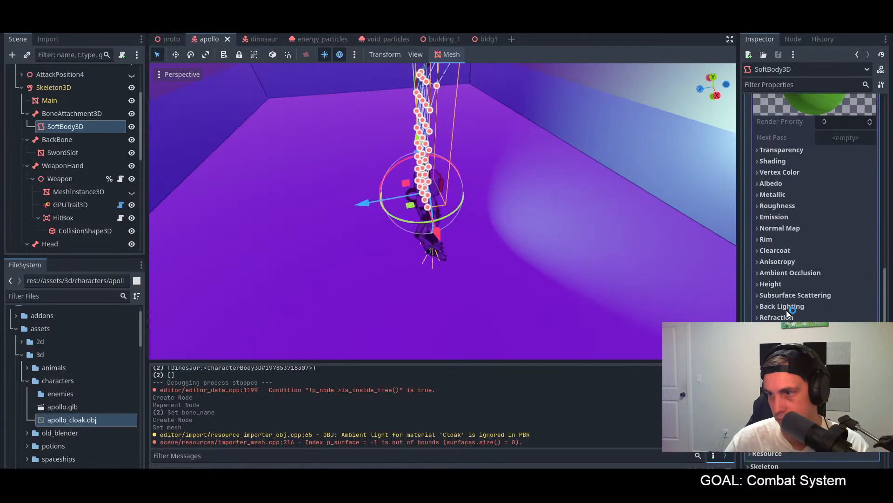
left_click(770, 172)
left_click(770, 172)
left_click(770, 193)
left_click(771, 193)
left_click(771, 193)
left_click(771, 194)
left_click(772, 205)
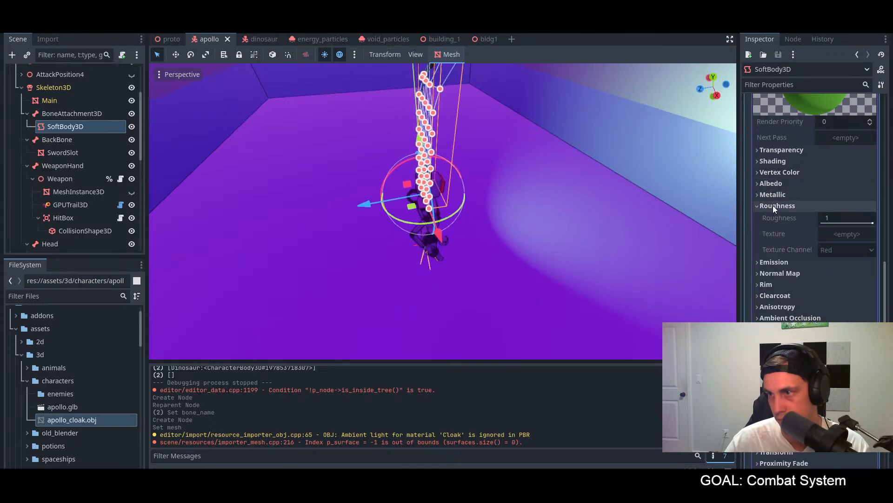
left_click(773, 205)
left_click(771, 218)
left_click(770, 218)
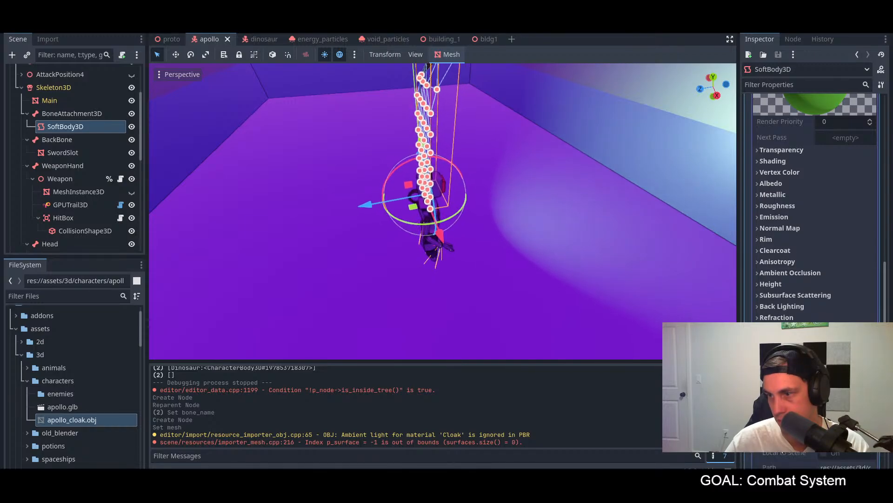
Step: Check the cloak material's remaining settings and its transparency options, including the cull mode
scroll(779, 443, "down", 4)
left_click(775, 253)
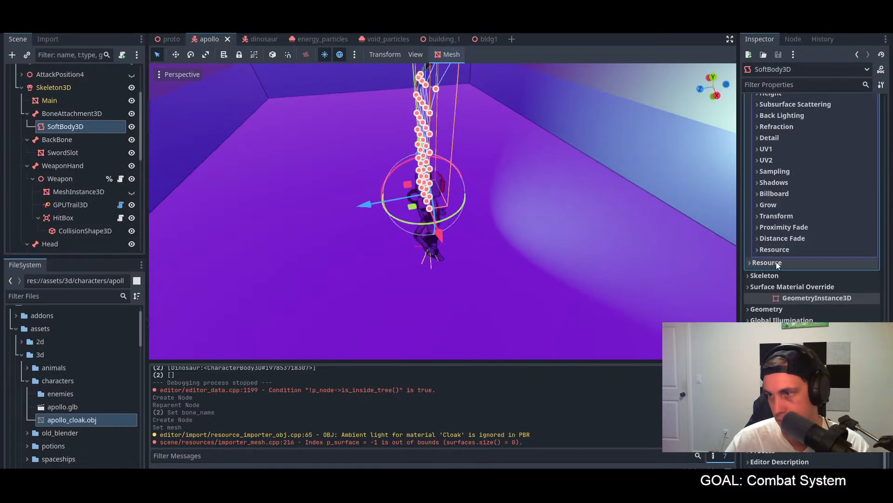
scroll(777, 265, "up", 6)
left_click(773, 246)
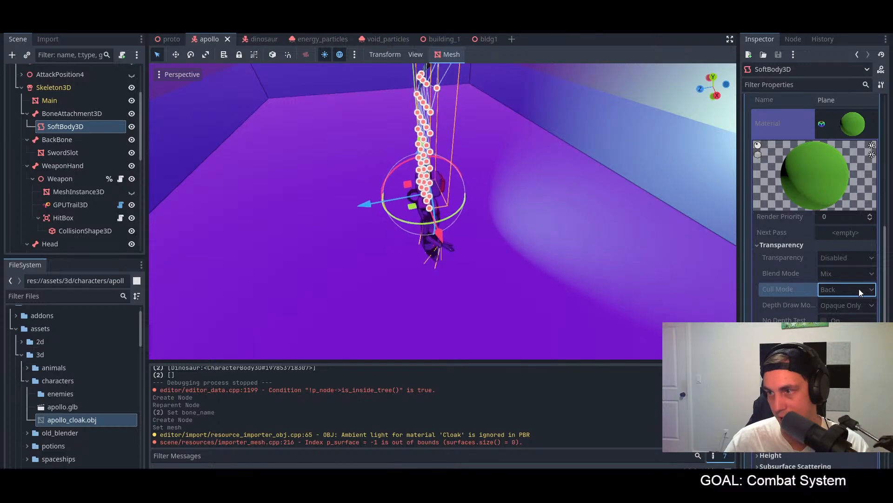
Step: Reimport apollo_cloak.obj from the characters folder and inspect the cloak around the character
left_click(70, 420)
right_click(69, 420)
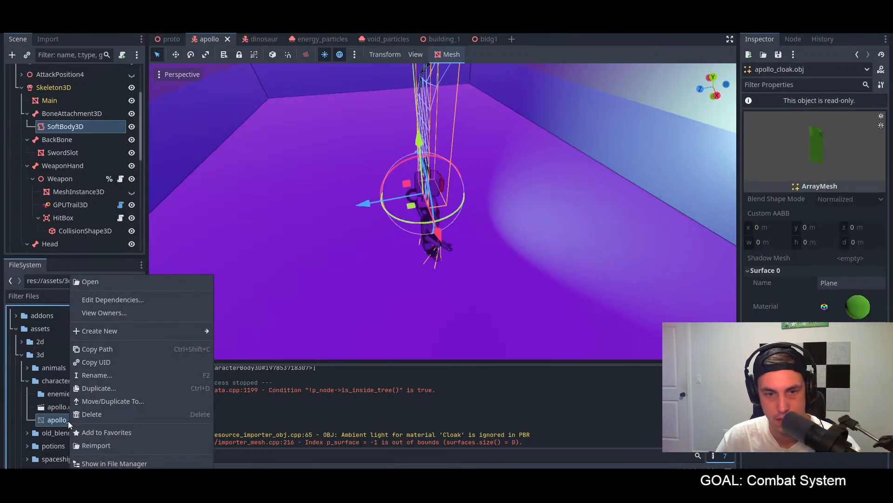
left_click(104, 446)
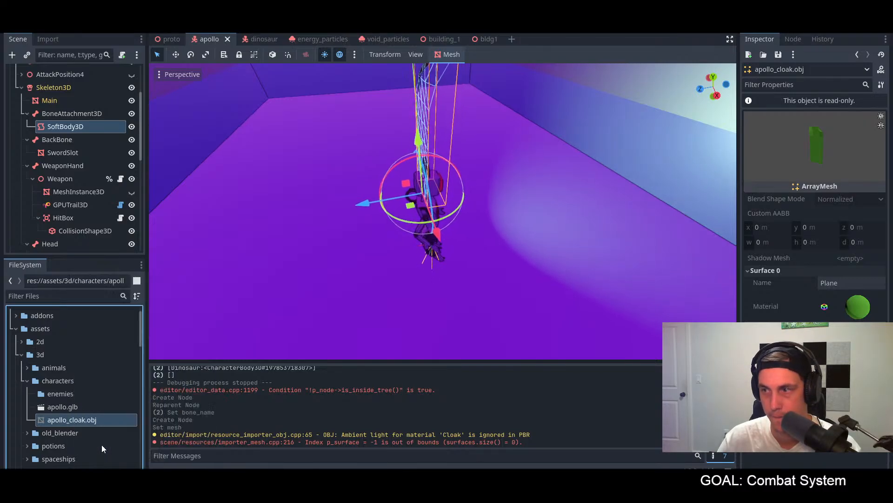
scroll(522, 200, "up", 3)
middle_click_drag(535, 196, 501, 215)
scroll(523, 220, "down", 4)
scroll(468, 250, "up", 5)
middle_click_drag(468, 250, 466, 222)
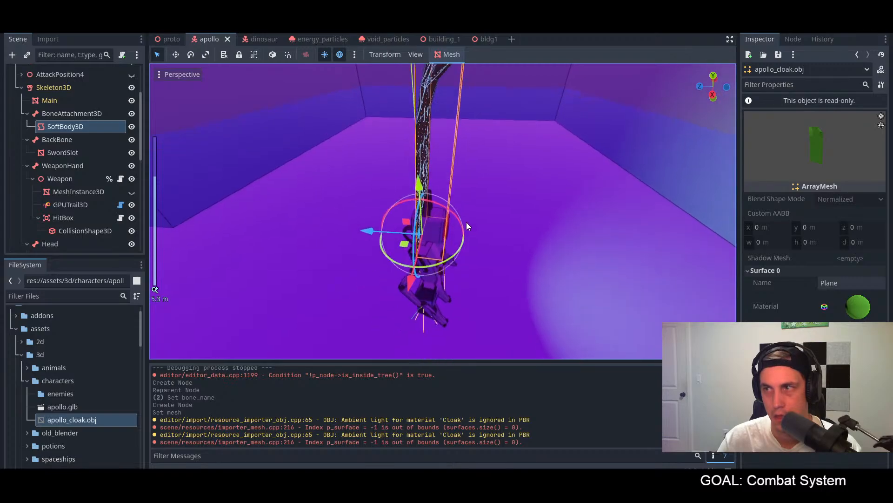
scroll(466, 222, "down", 3)
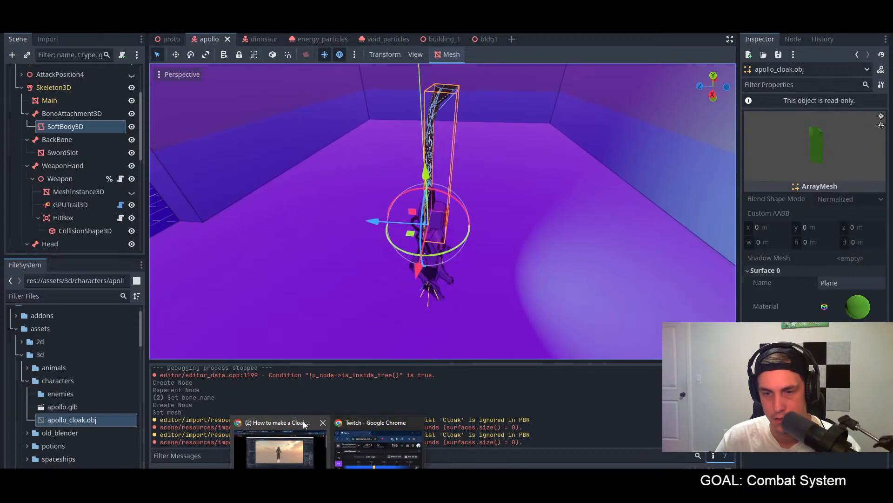
Step: Switch to the YouTube cloak tutorial and resume watching the part on adding the mesh to the player
left_click(302, 420)
left_click_drag(466, 13, 0, 186)
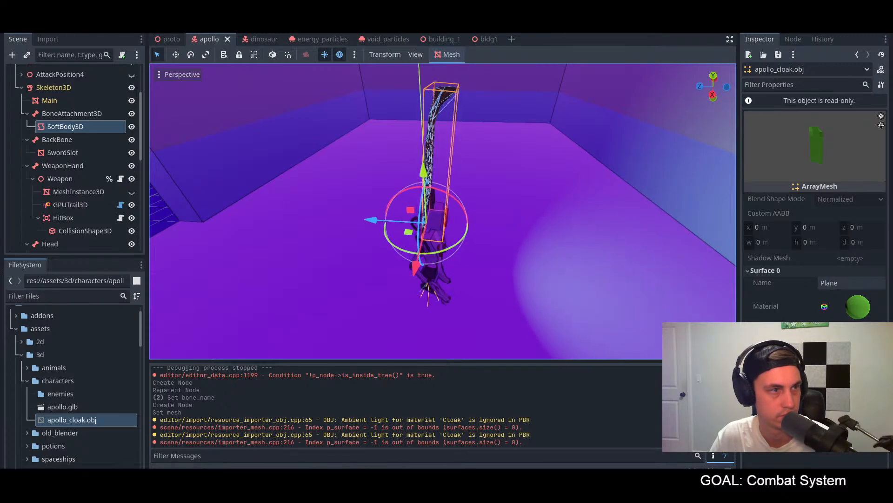
left_click_drag(0, 275, 549, 14)
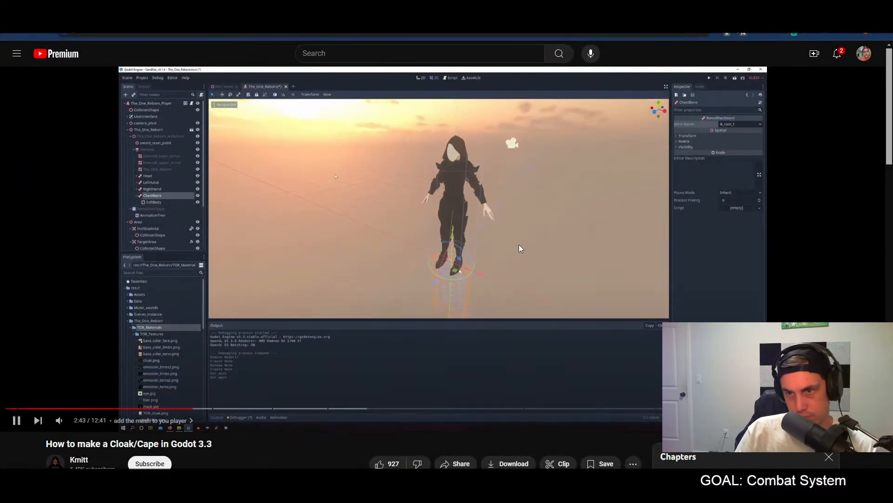
Step: Skip ahead through the cloak tutorial to the shader material part and pause on the render_mode line of the shader code
double_click(409, 272)
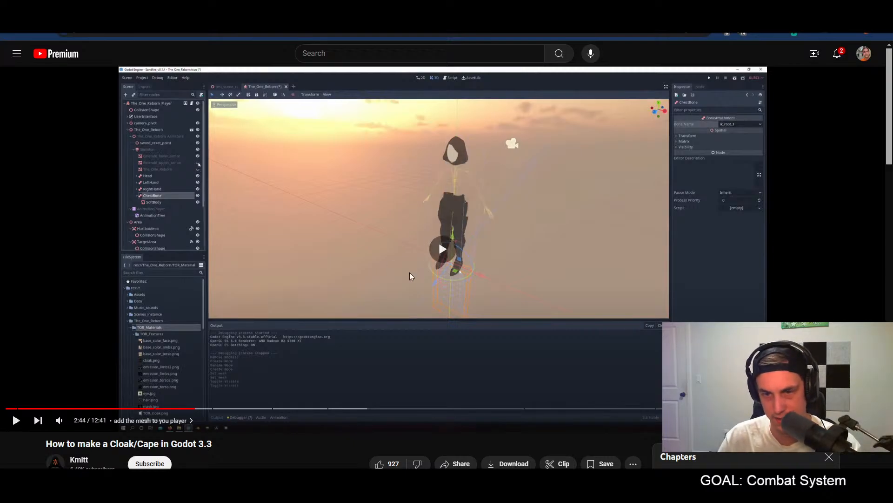
key("Right")
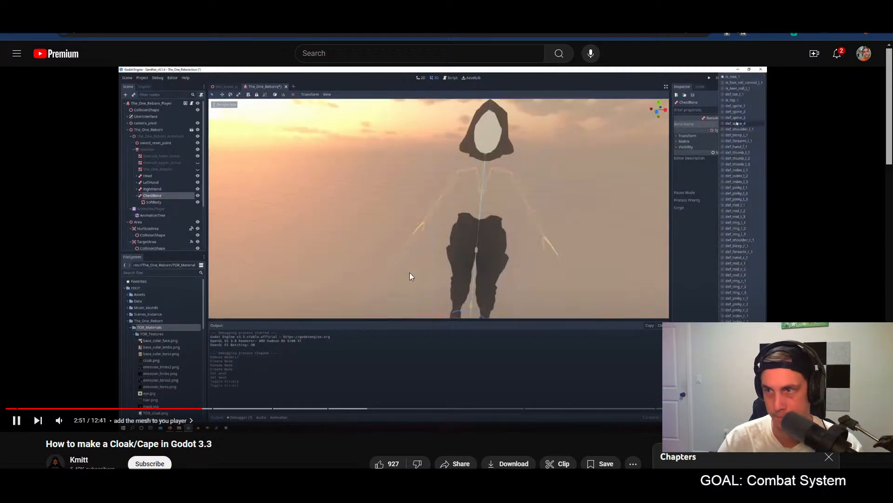
key("Right")
key("Right")
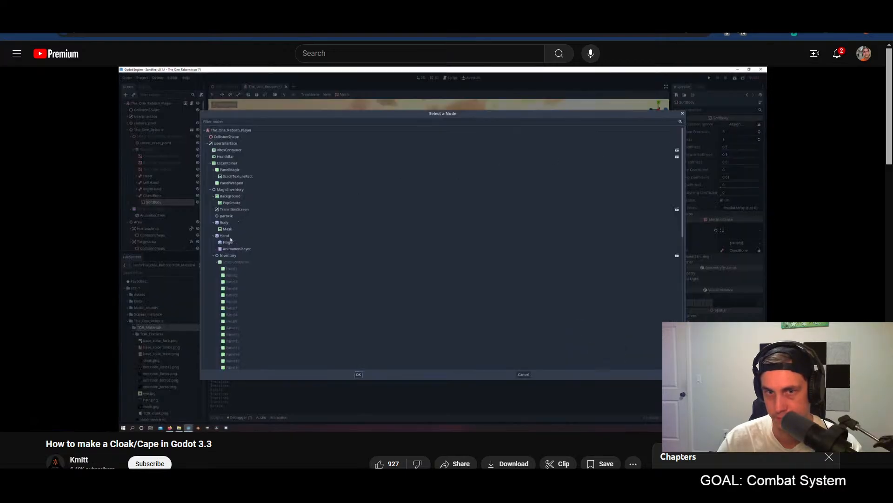
key("Right")
key("Right")
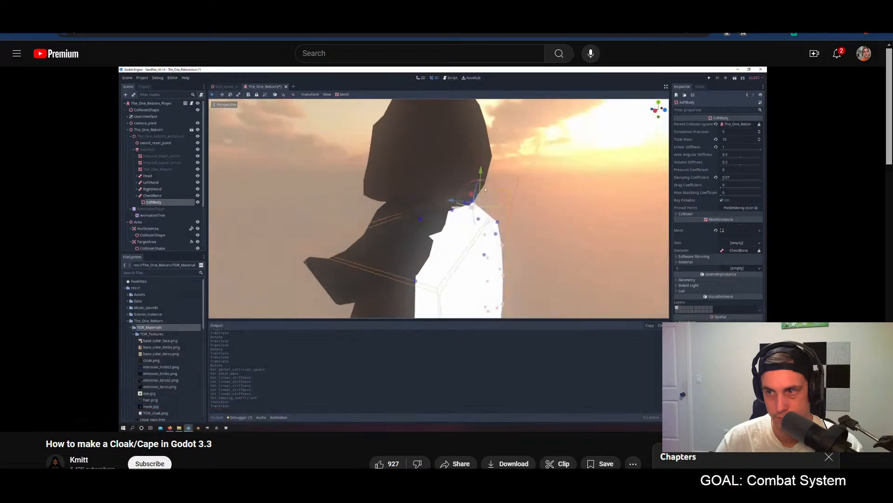
key("Right")
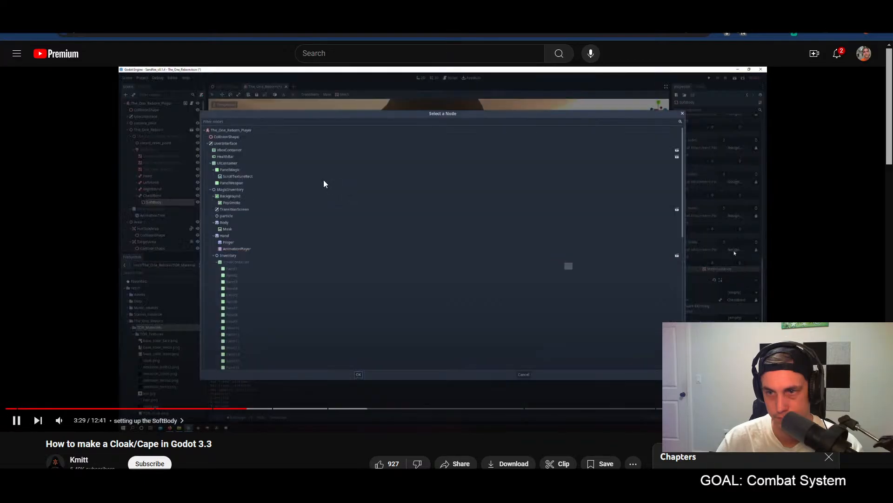
key("Right")
key("Right")
key("Right")
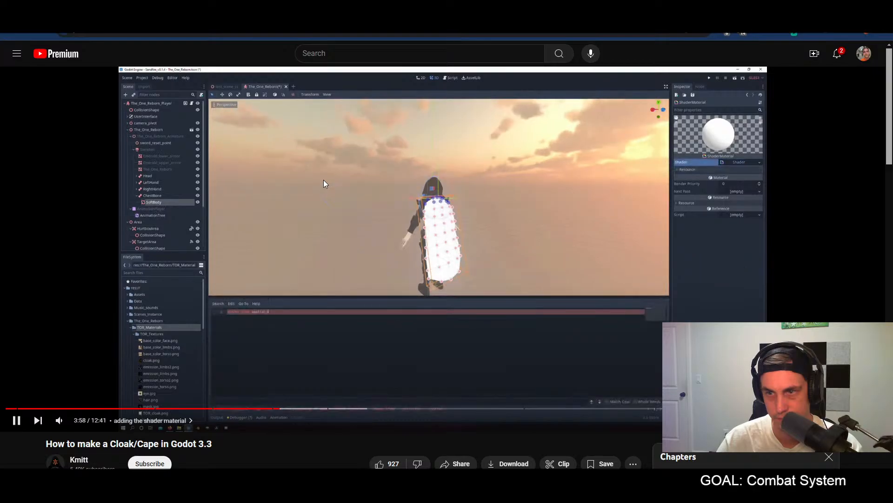
key("Right")
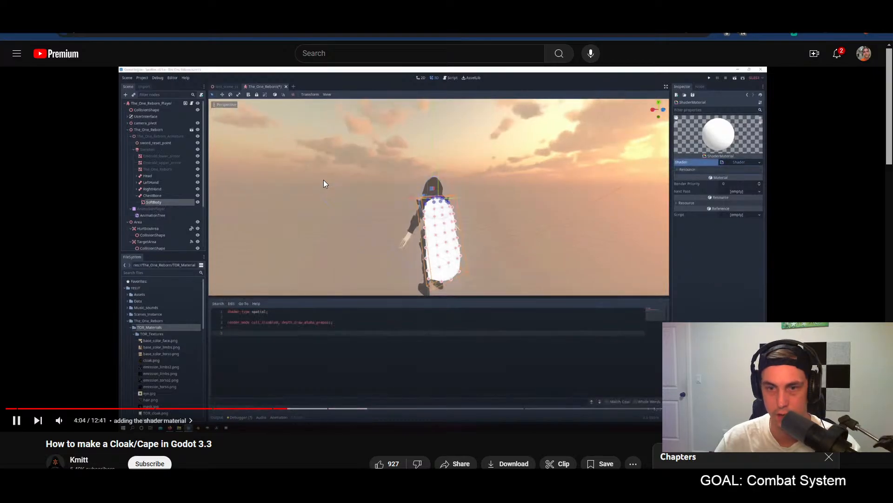
key("space")
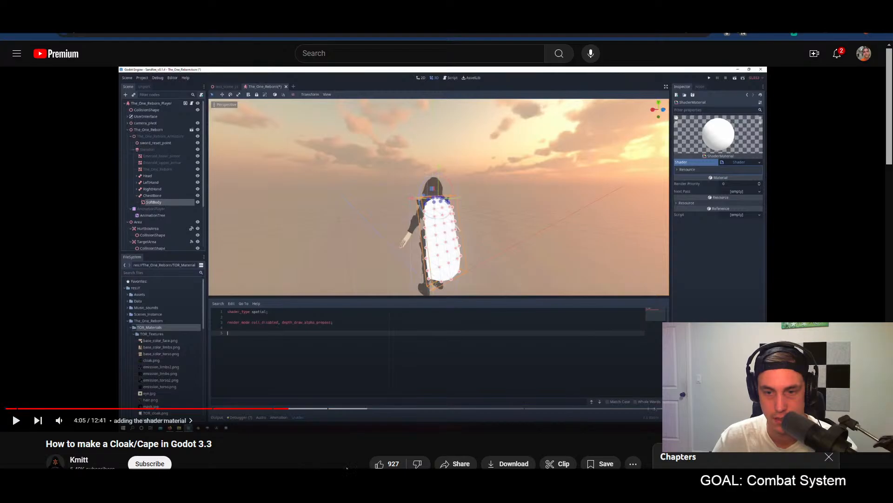
Step: Switch back to Godot and give the cloak's SoftBody3D a new ShaderMaterial as the surface material override for slot 0
left_click(512, 487)
middle_click_drag(557, 241, 613, 241)
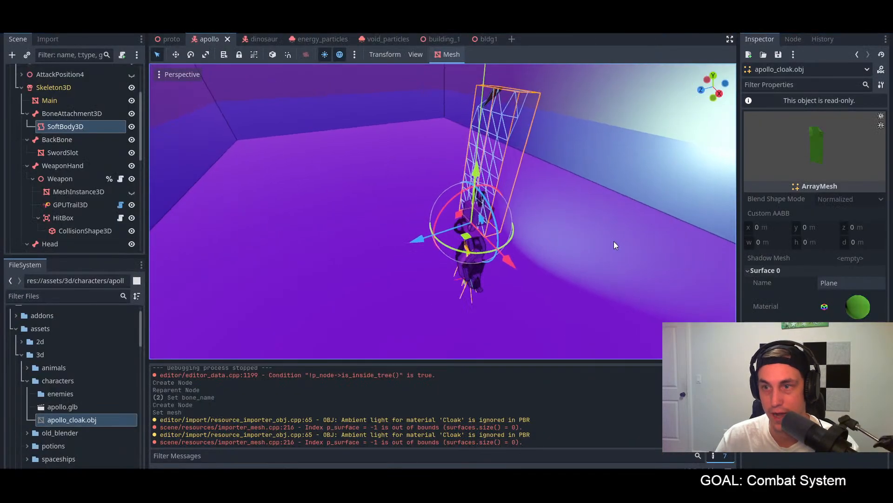
left_click(759, 271)
left_click(80, 118)
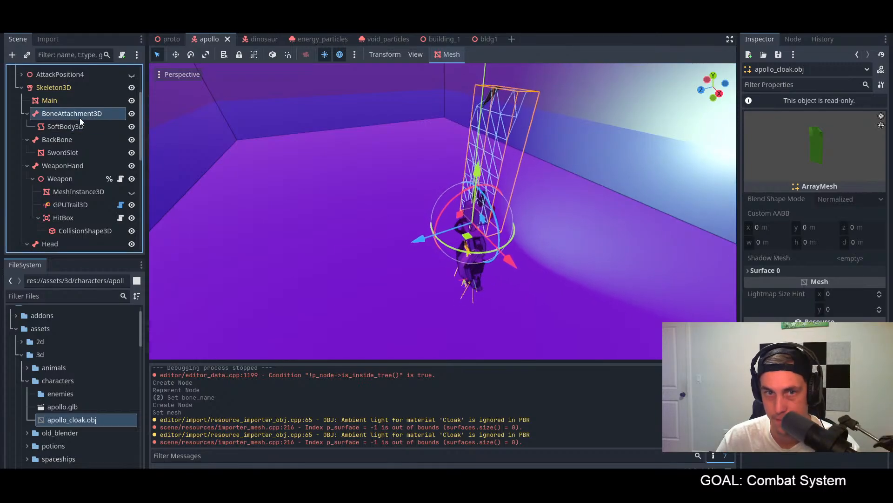
left_click(76, 129)
left_click(774, 248)
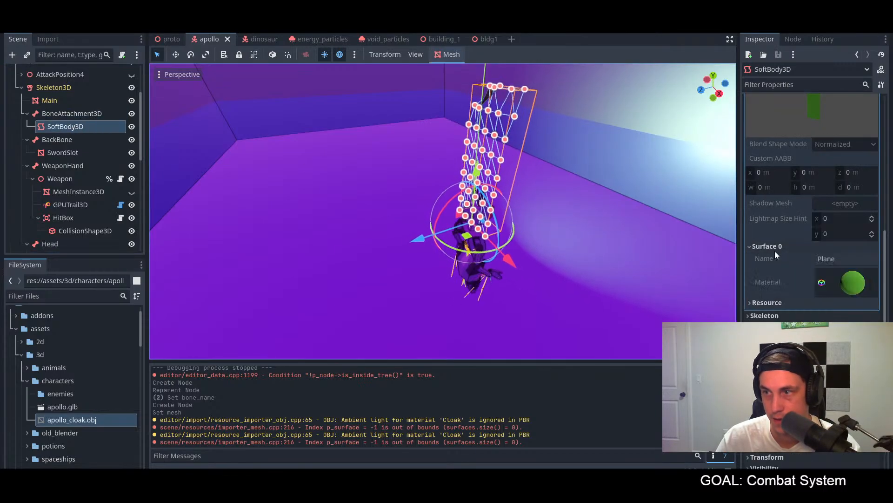
left_click(822, 285)
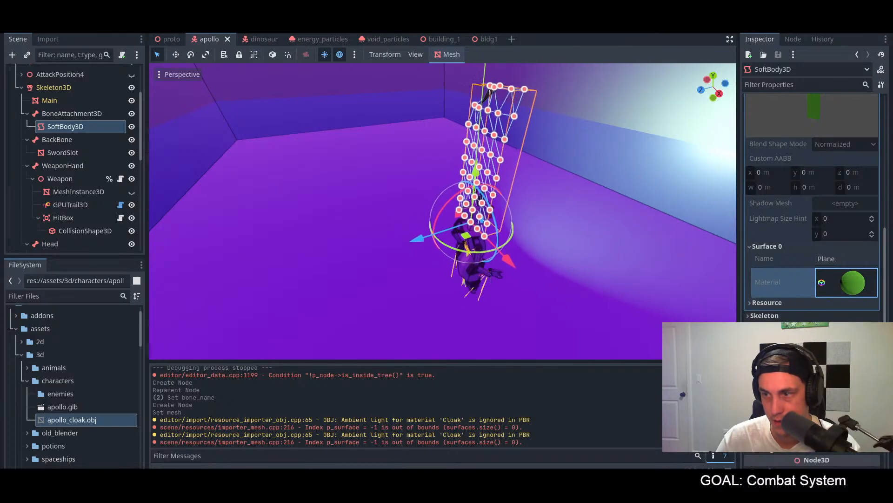
left_click(786, 327)
scroll(814, 307, "down", 2)
left_click(841, 265)
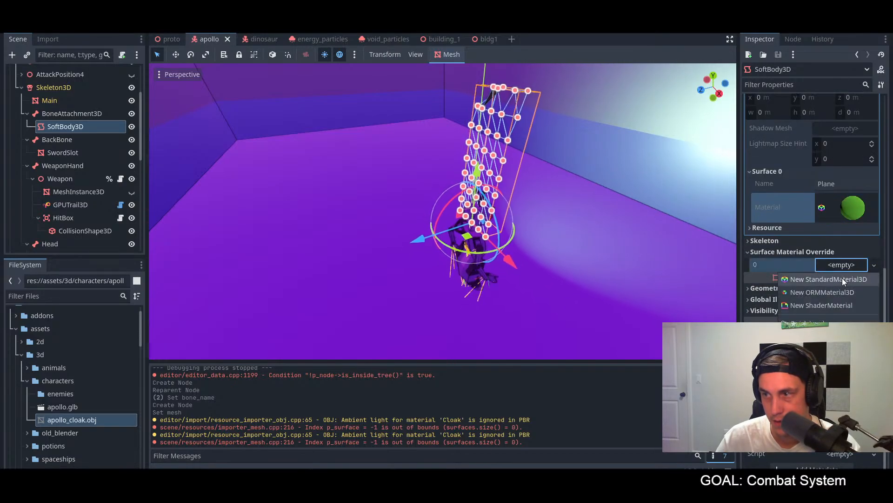
left_click(825, 306)
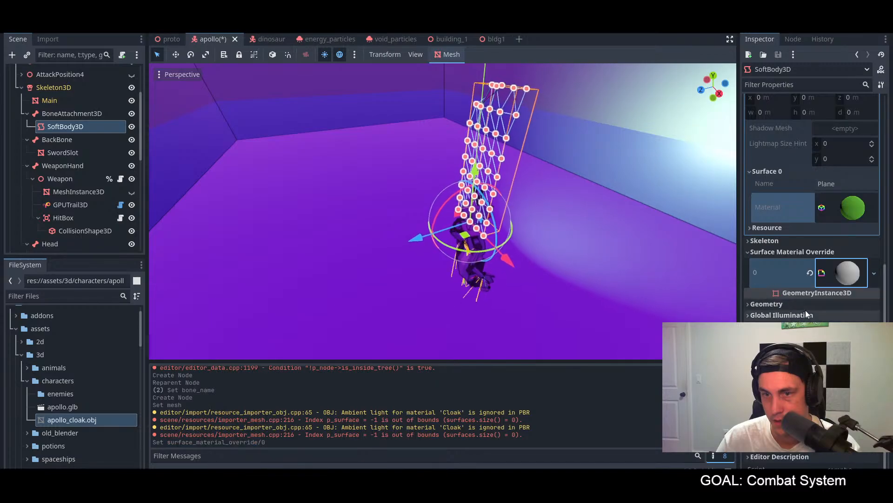
Step: Create a new spatial shader for the override material, saved as cloak.gdshader in the res://materials folder
left_click(822, 275)
left_click(844, 370)
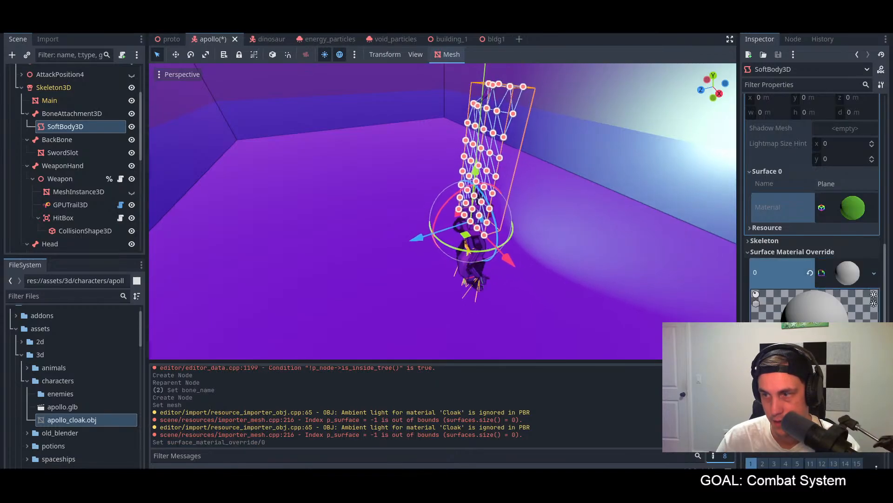
left_click(837, 385)
type("cloak.gdshader")
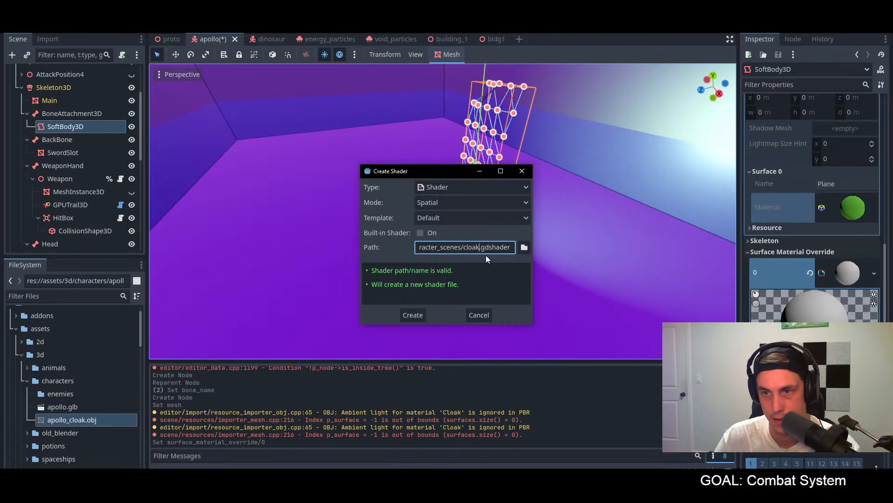
left_click(525, 247)
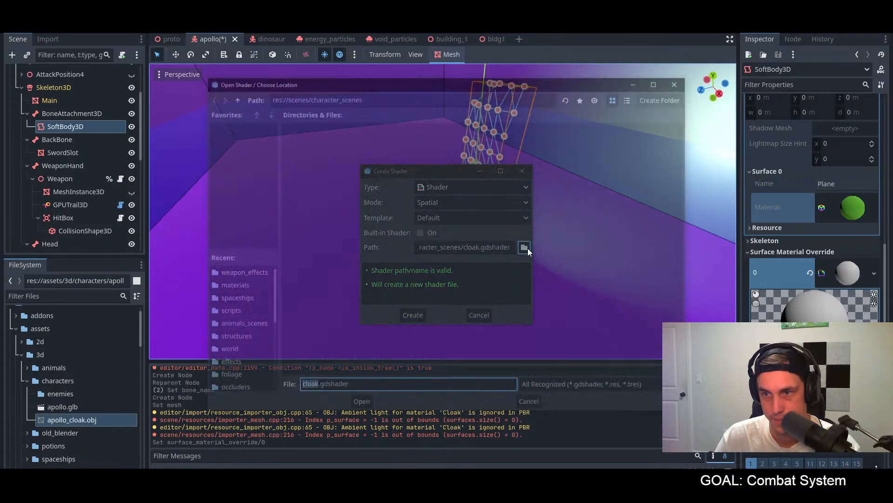
left_click(234, 96)
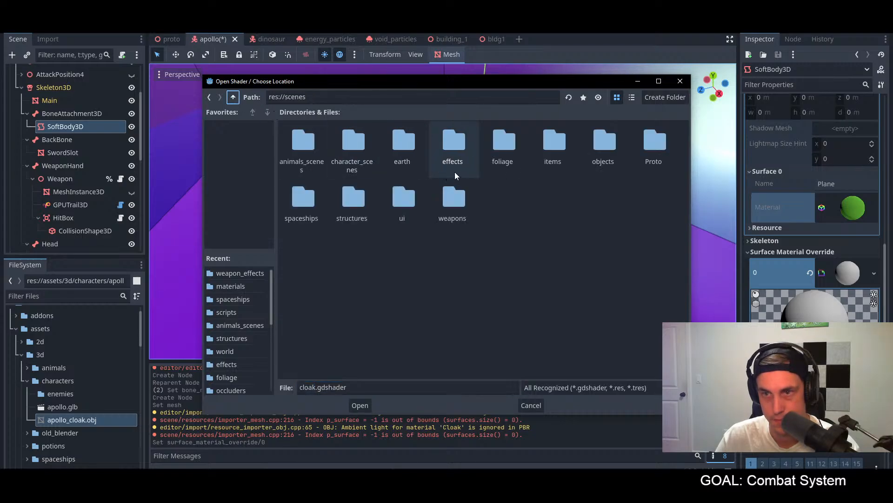
double_click(455, 145)
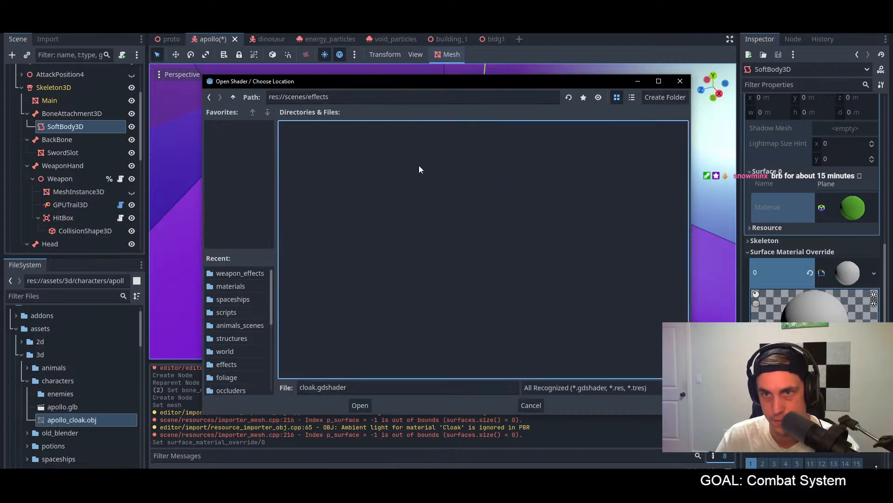
left_click(233, 96)
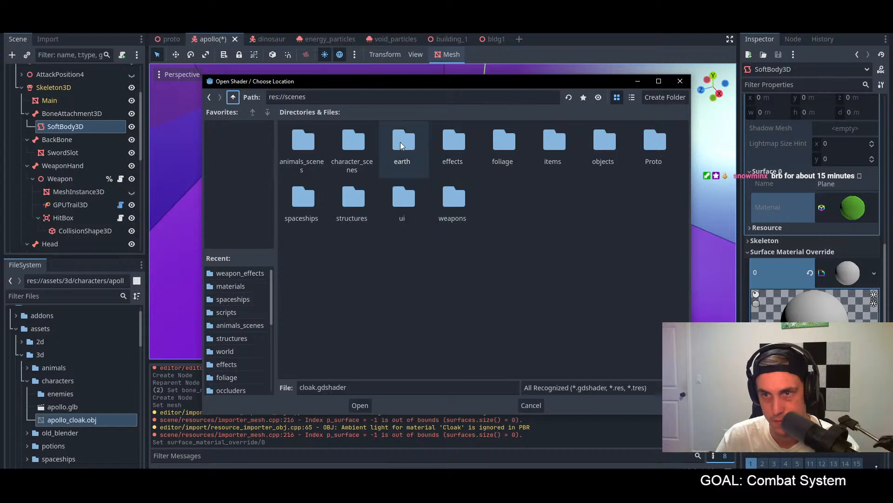
left_click(233, 96)
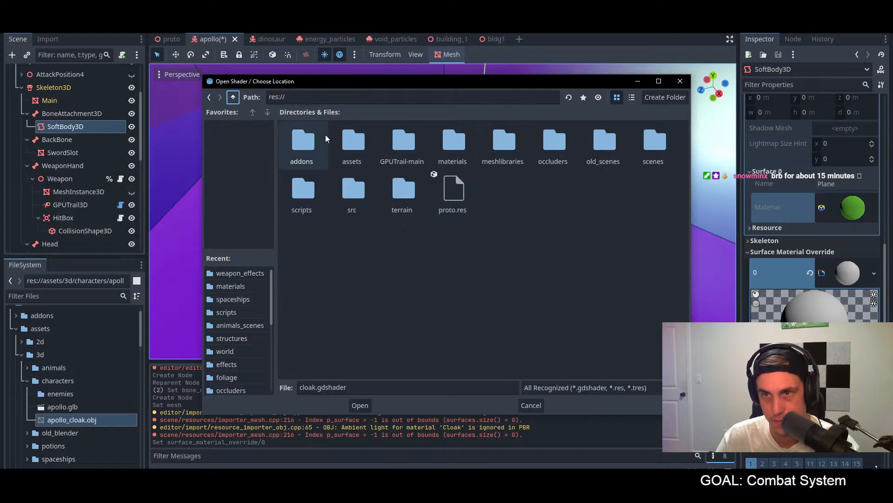
double_click(455, 143)
left_click(361, 404)
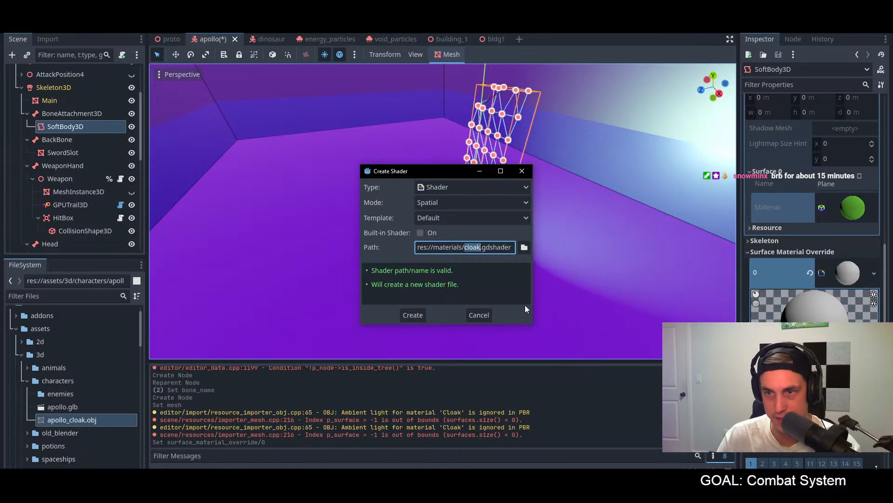
left_click(419, 315)
Step: Open the code of cloak.gdshader from the override material in the shader editor
scroll(797, 302, "down", 2)
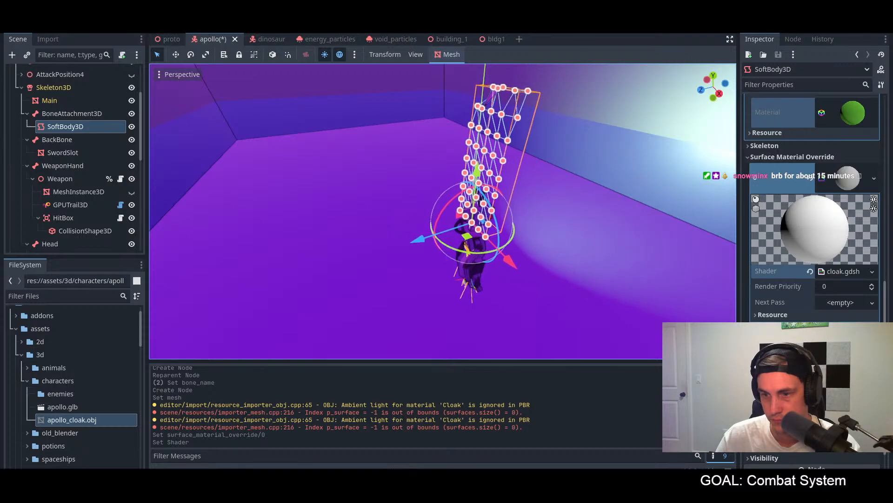
left_click(826, 274)
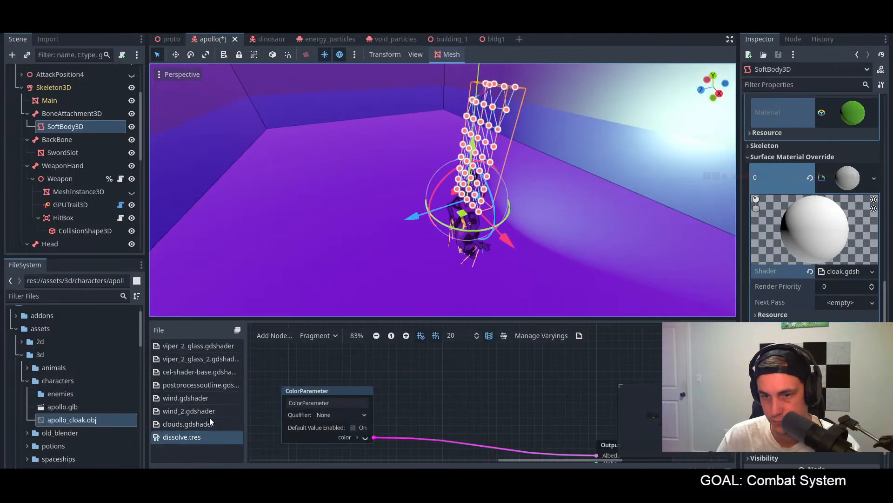
left_click(177, 423)
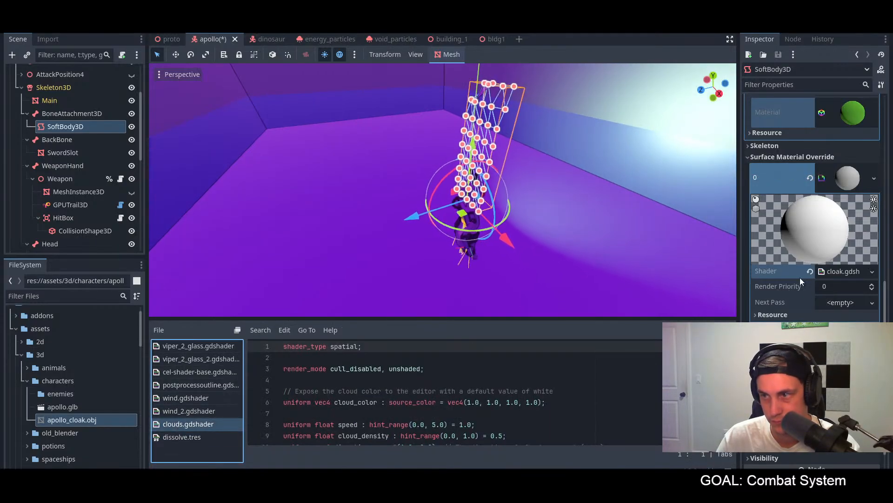
left_click(823, 271)
scroll(368, 396, "down", 1)
scroll(368, 395, "up", 1)
Step: Following the YouTube tutorial's code, add the line "render_mode cull_disabled, depth_draw_always" below shader_type spatial in Godot
left_click(368, 353)
key("alt+Tab")
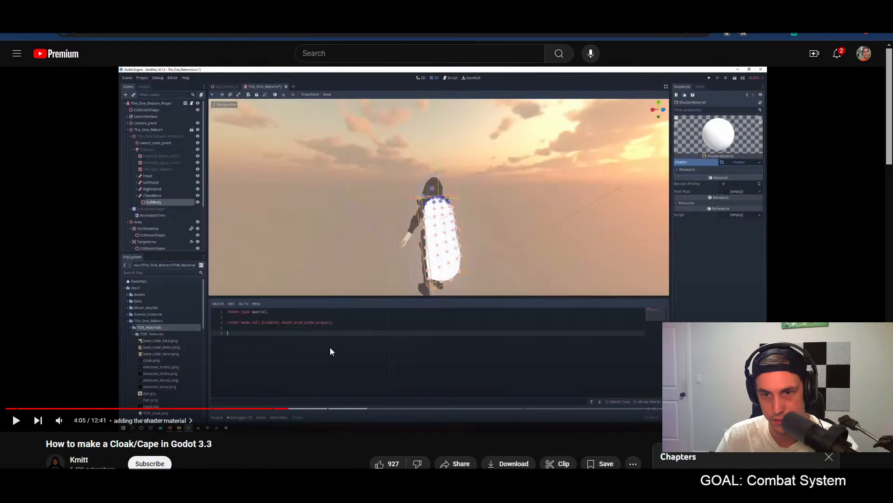
key("alt+Tab")
key("Return")
key("Return")
key("Up")
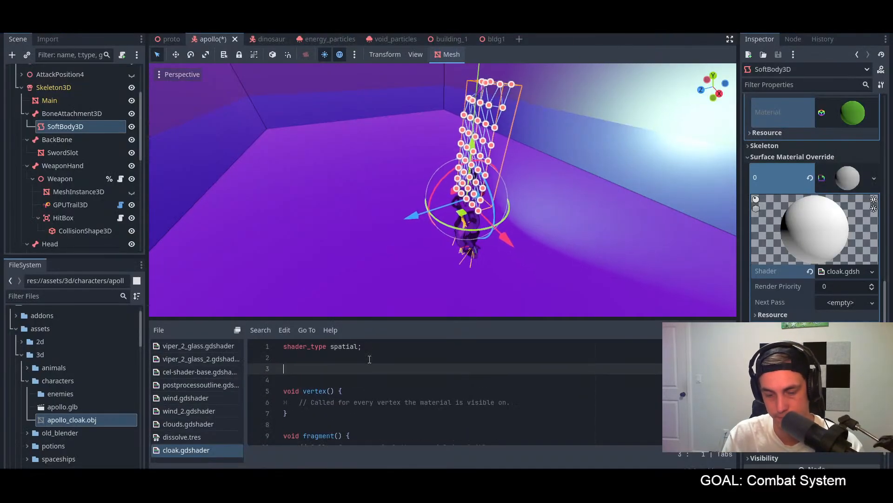
type("render_mode")
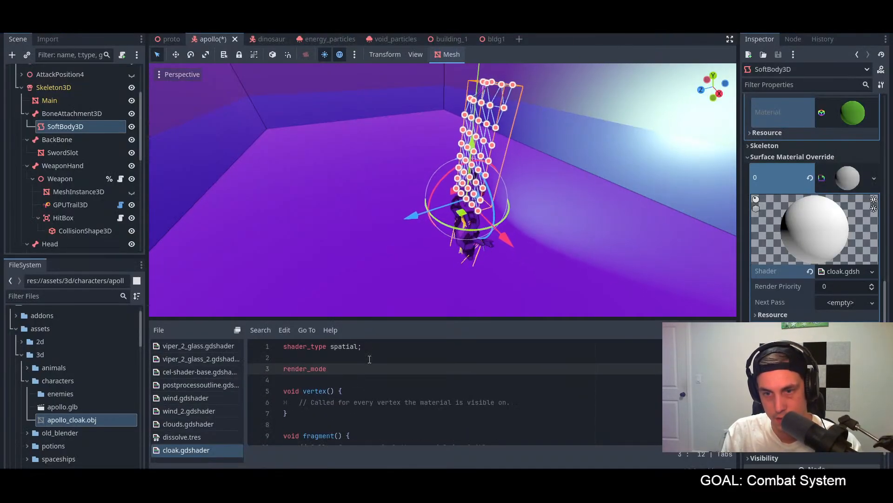
type(" cull")
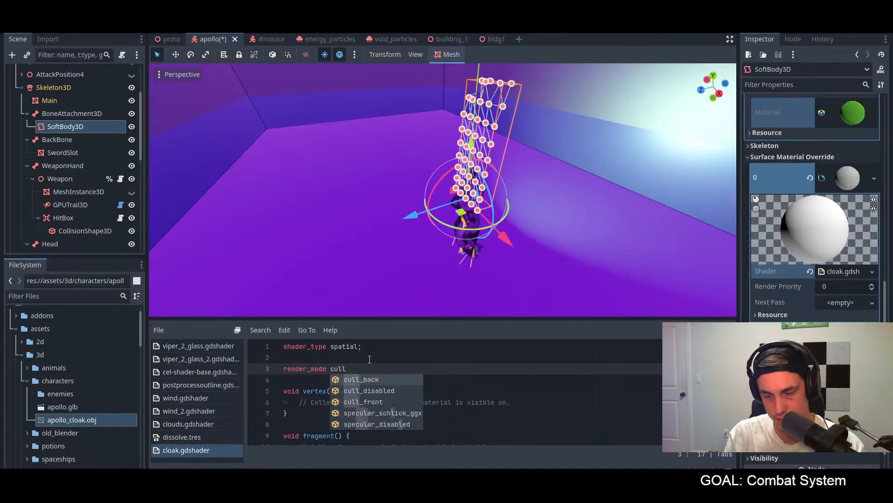
key("alt+Tab")
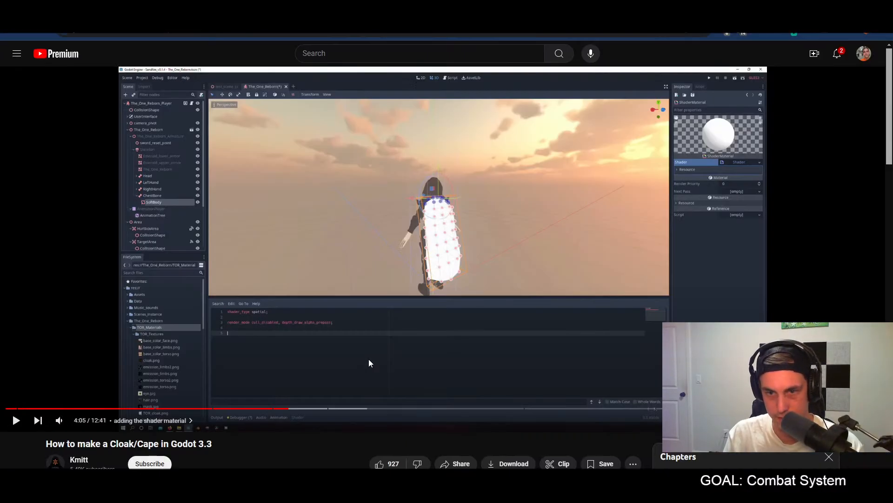
key("alt+Tab")
type("depth_draw_always")
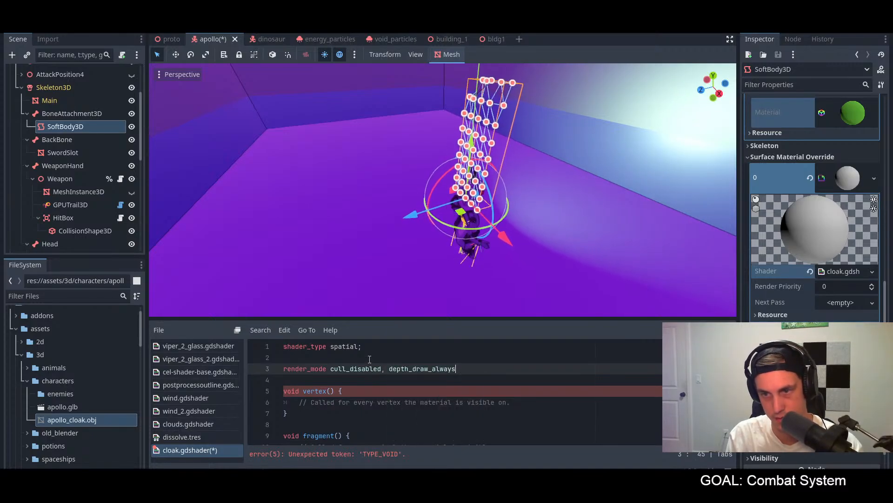
Step: Recheck the tutorial's render modes, replace depth_draw_always with depth_prepass_alpha, end the line with a semicolon, and save the scene and shader
key("BackSpace")
key("BackSpace")
key("BackSpace")
key("BackSpace")
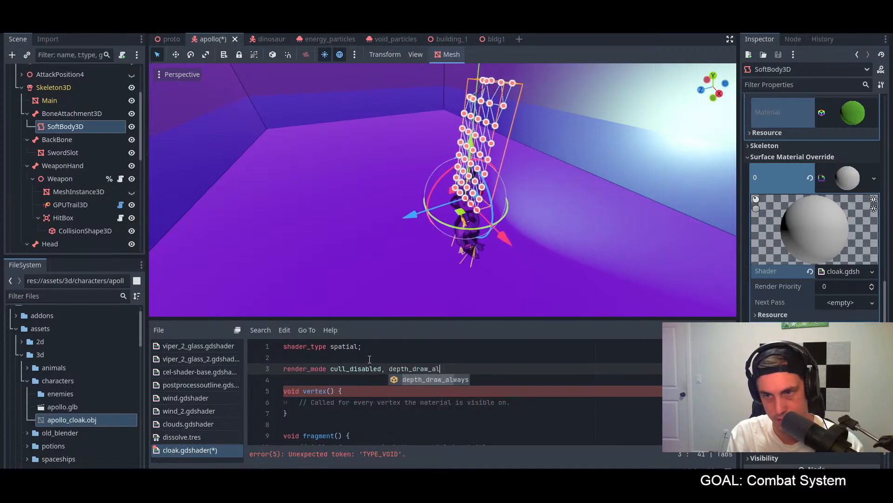
key("alt+Tab")
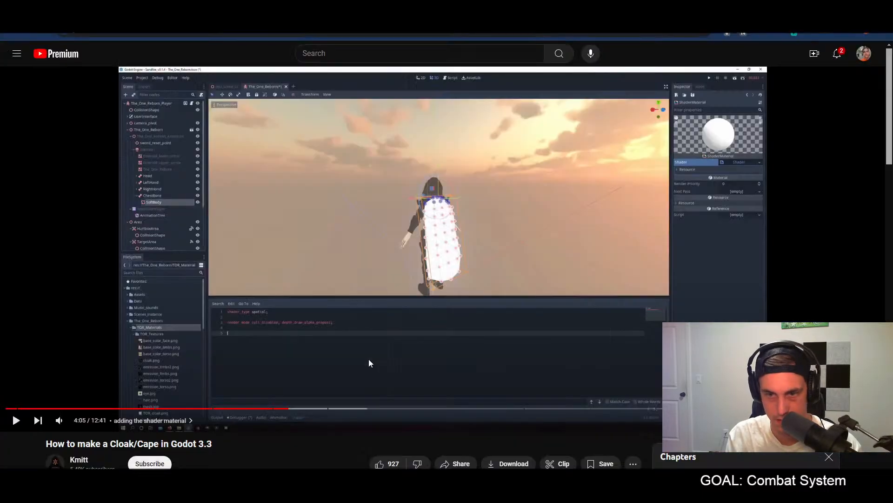
key("alt+Tab")
key("BackSpace")
key("BackSpace")
key("BackSpace")
key("BackSpace")
key("BackSpace")
key("BackSpace")
key("BackSpace")
key("BackSpace")
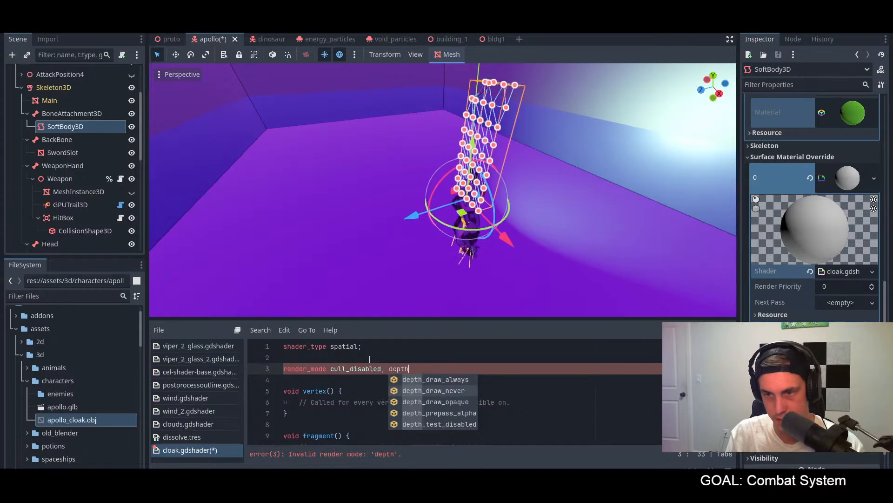
type("_prepass_alpha;")
key("ctrl+s")
middle_click_drag(550, 186, 472, 290)
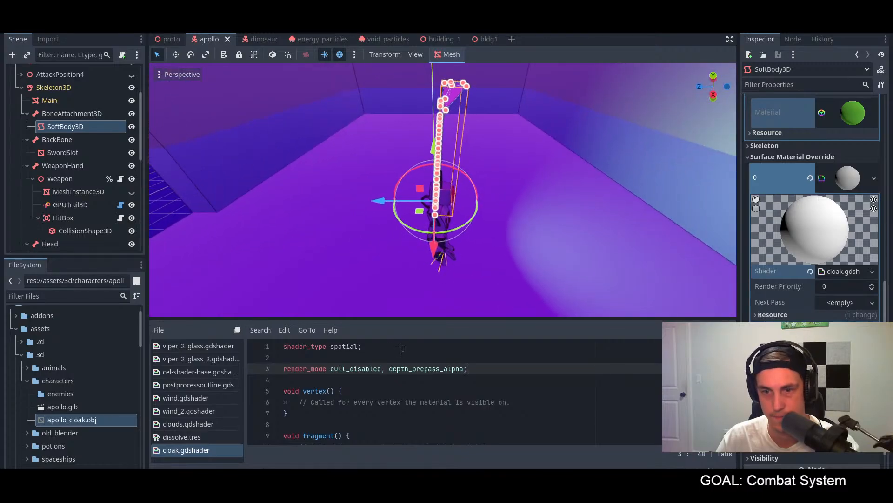
Step: Start a new line below render_mode in cloak.gdshader and check the YouTube tutorial for its next line of shader code
key("Return")
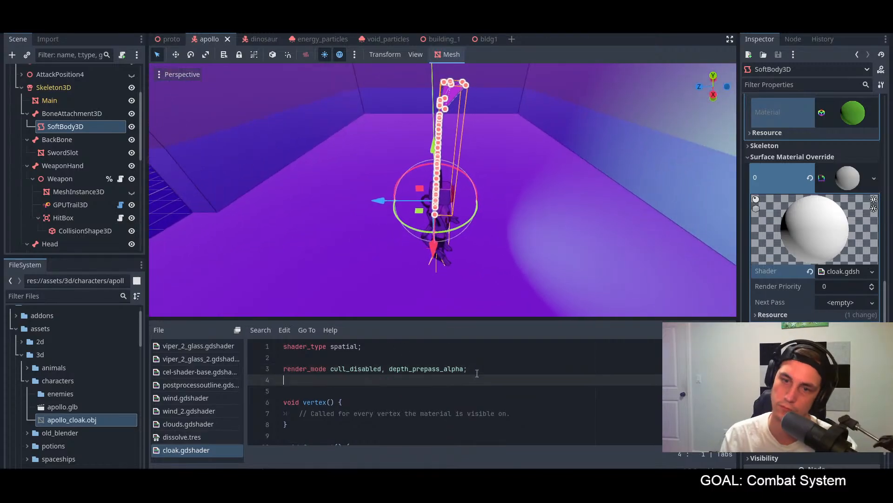
key("Return")
type("co")
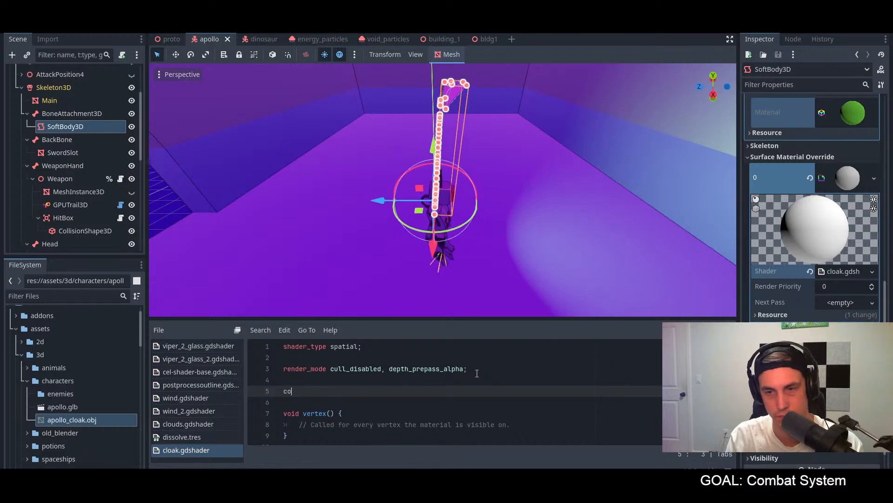
key("alt+Tab")
key("space")
key("Right")
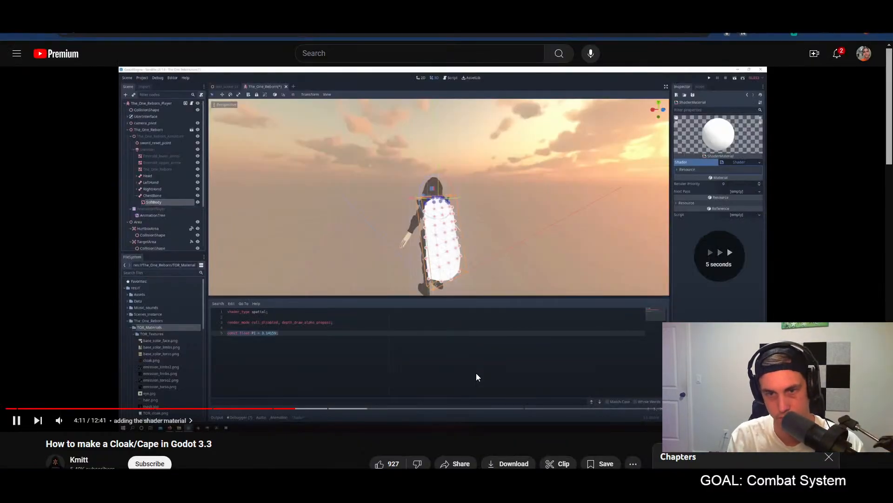
key("alt+Tab")
Step: Back in Godot, add the line "const color = source_color;" below render_mode and save the shader
type("c")
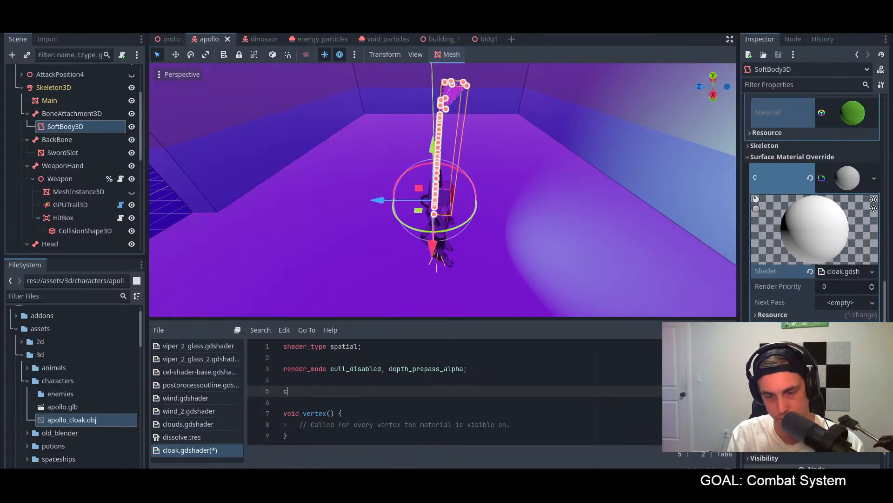
type("onst color = source")
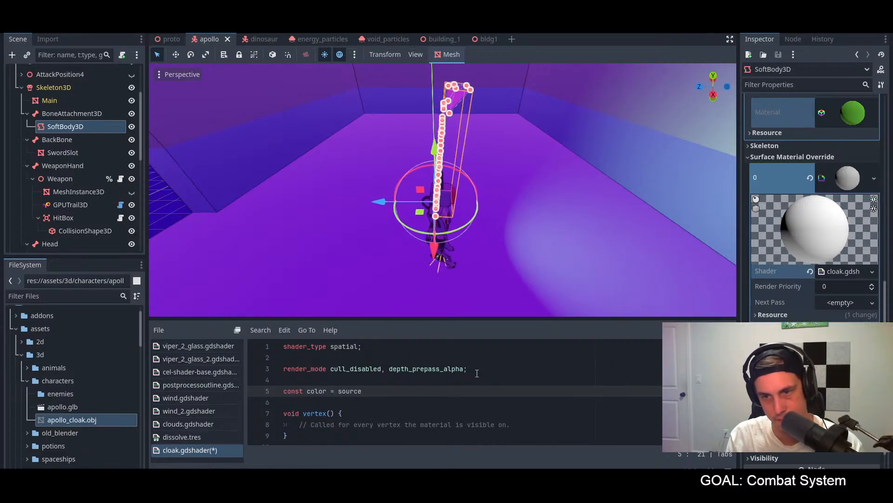
type("_color;")
key("ctrl+s")
mouse_move(529, 266)
middle_mouse_down()
mouse_move(468, 250)
mouse_move(515, 258)
middle_mouse_up()
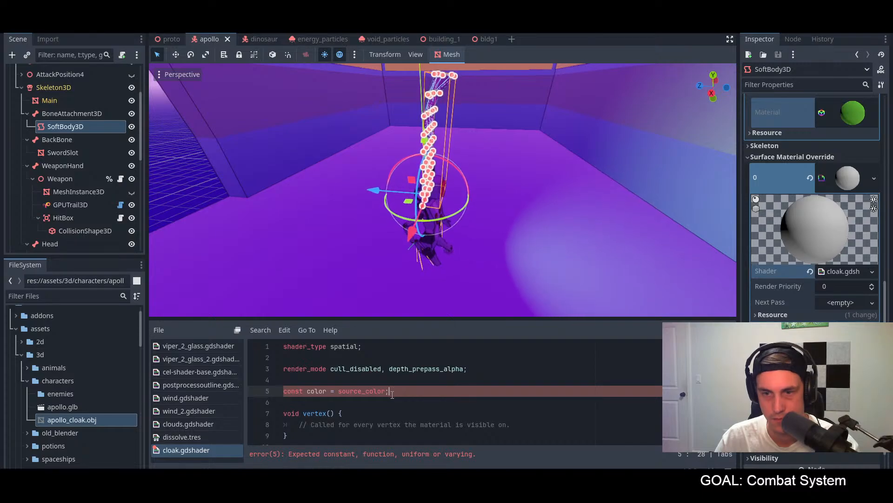
Step: In the color line, replace the const keyword with vec4 and the assigned source_color value with vec4
left_click_drag(386, 392, 339, 392)
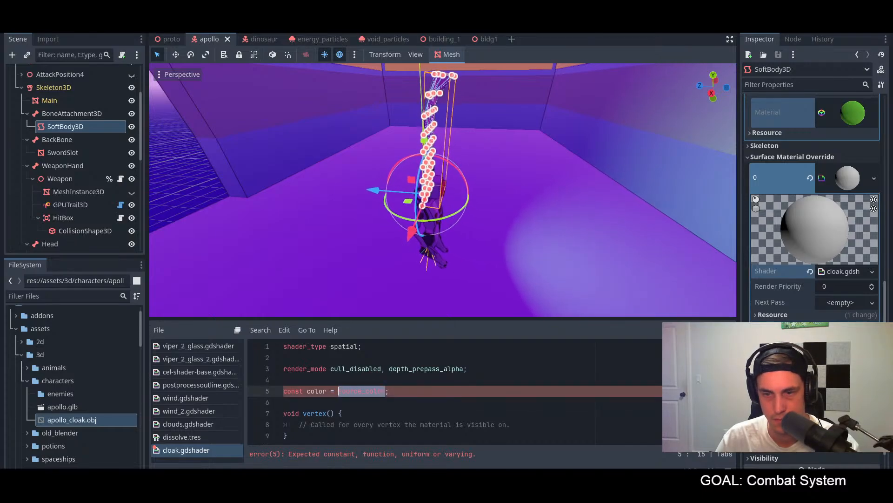
left_click(445, 381)
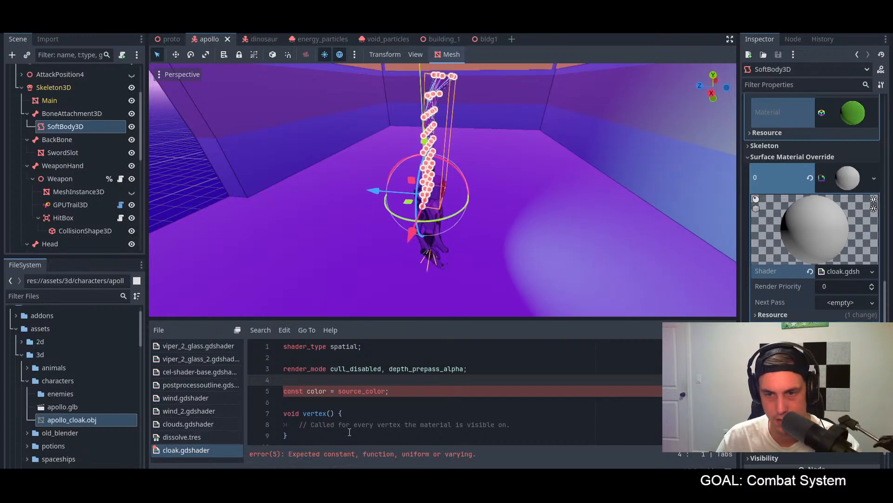
double_click(290, 392)
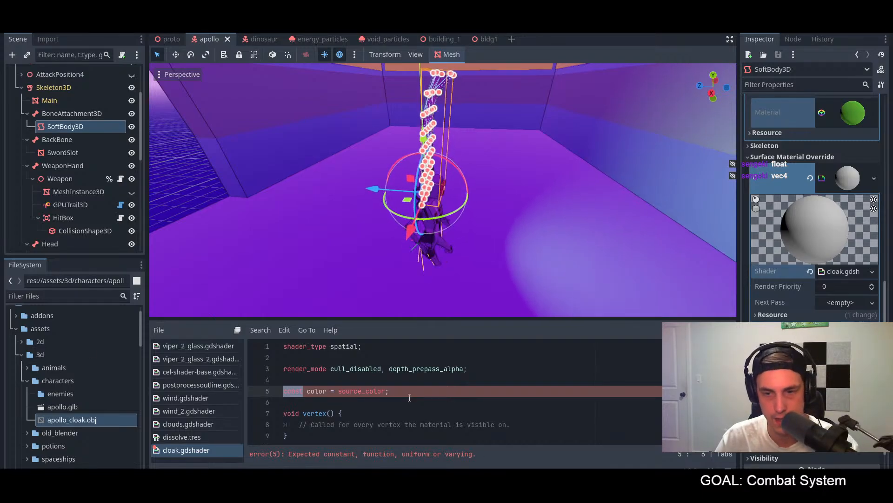
left_click_drag(410, 398, 312, 391)
type("vec4 co")
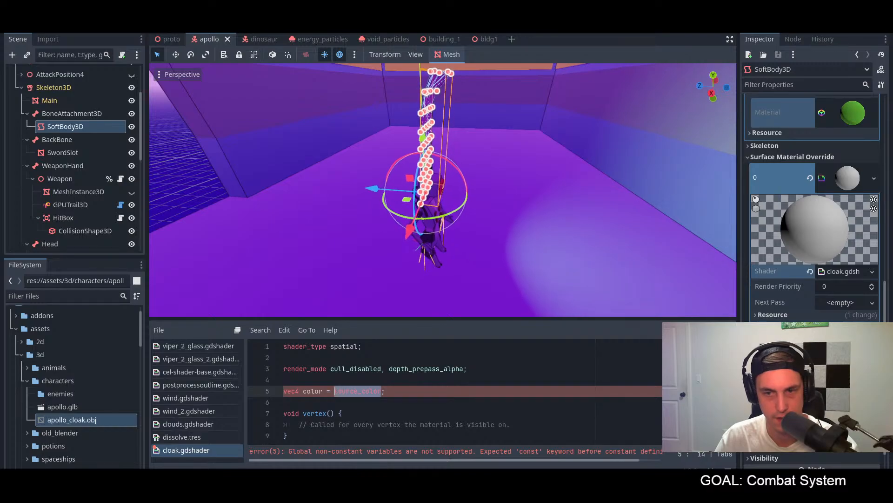
type("vec4")
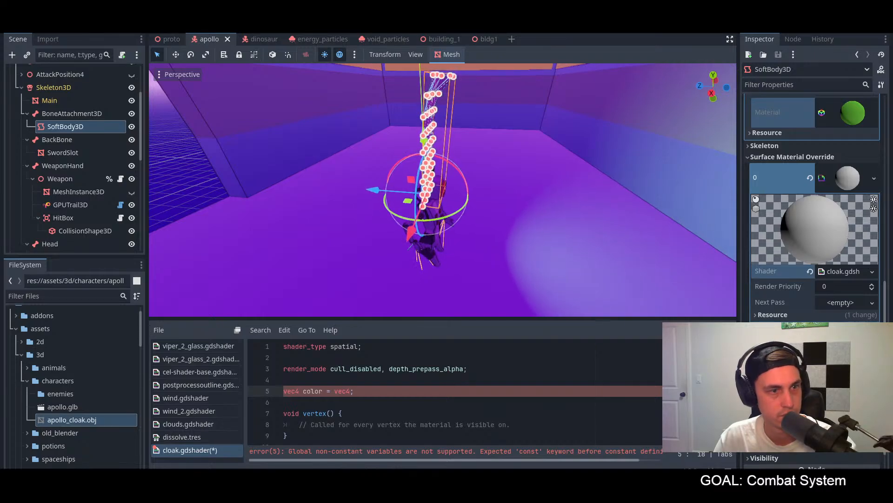
Step: Switch to the browser and look up the data types on the Godot Docs Shading language page
left_click(276, 457)
left_click_drag(624, 12, 0, 196)
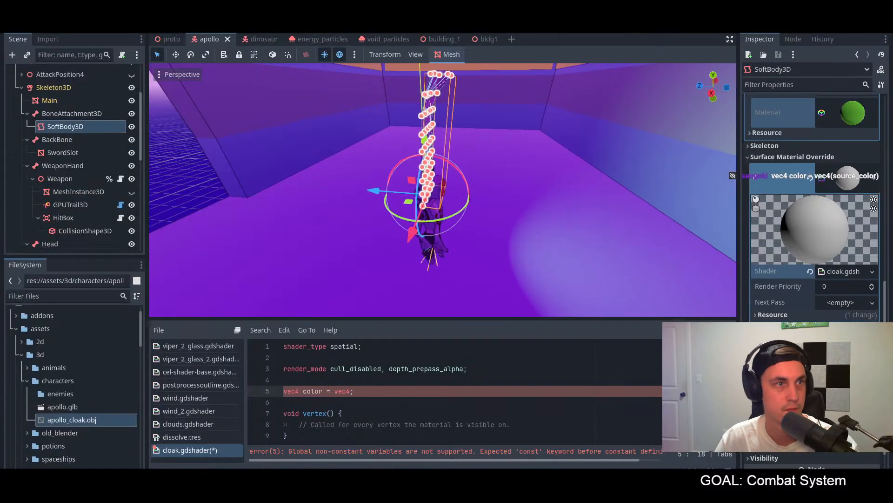
mouse_move(0, 196)
left_mouse_down()
mouse_move(0, 182)
mouse_move(494, 1)
left_mouse_up()
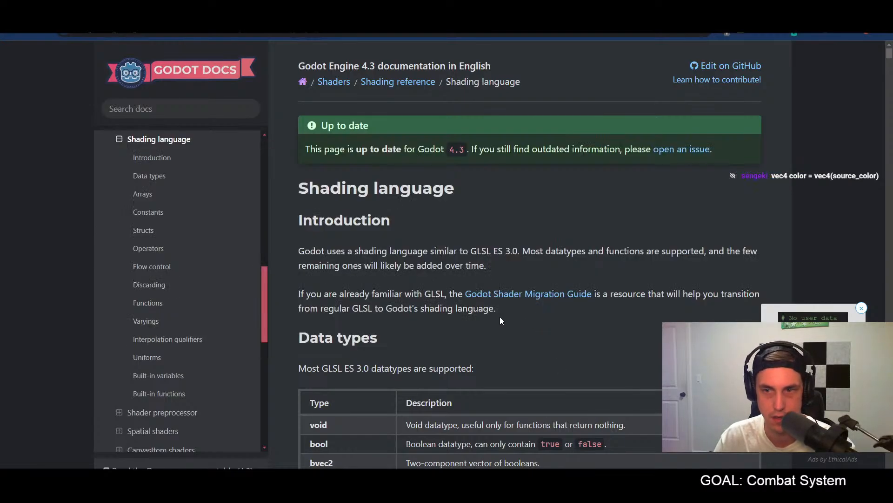
scroll(478, 320, "down", 8)
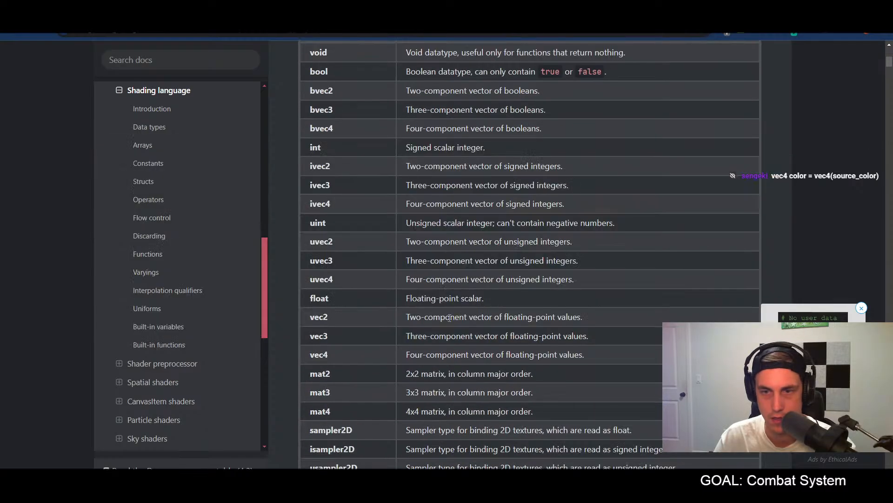
Step: Return to Godot, complete the line as "vec4 color = vec4(source_color);", save the shader and check its error message
key("alt+Tab")
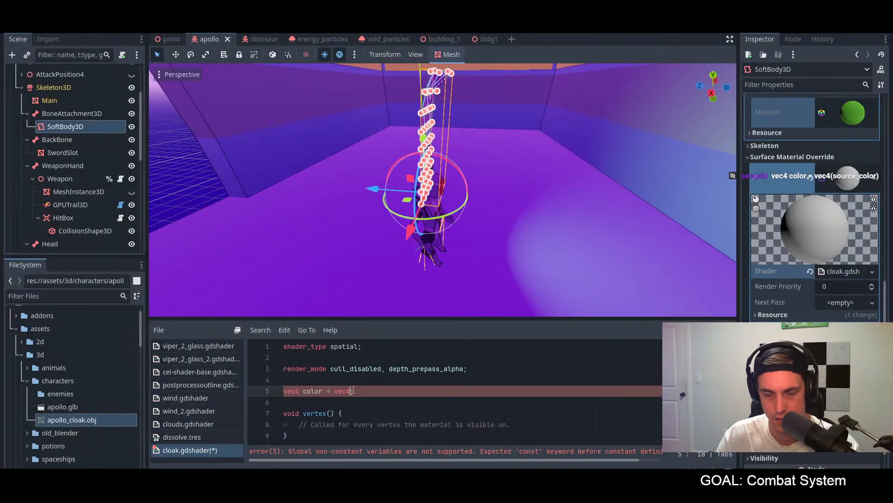
type("source_")
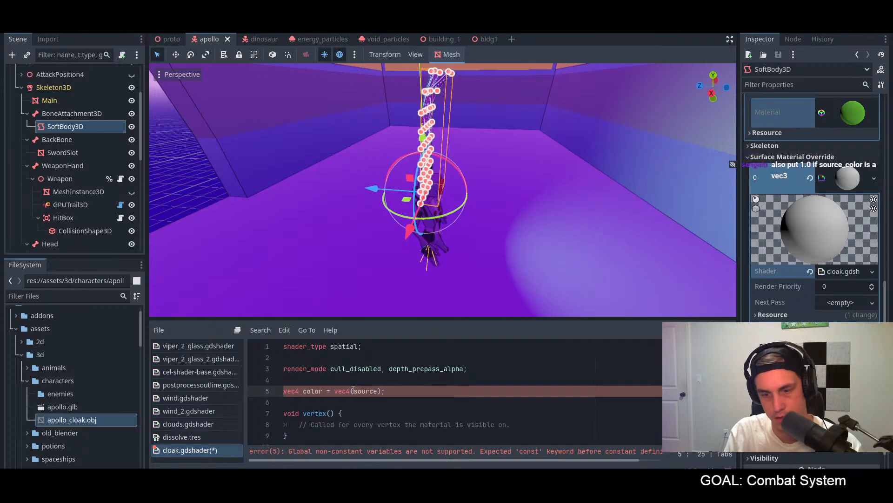
type("color")
key("ctrl+s")
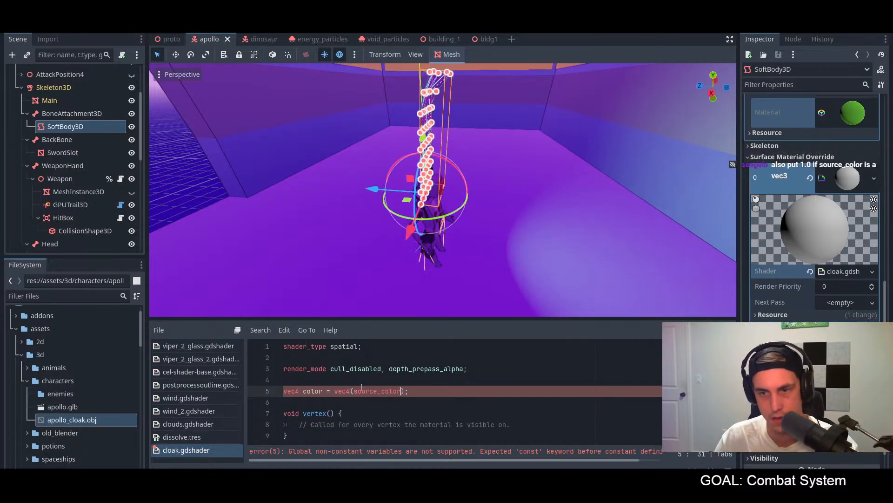
left_click(430, 394)
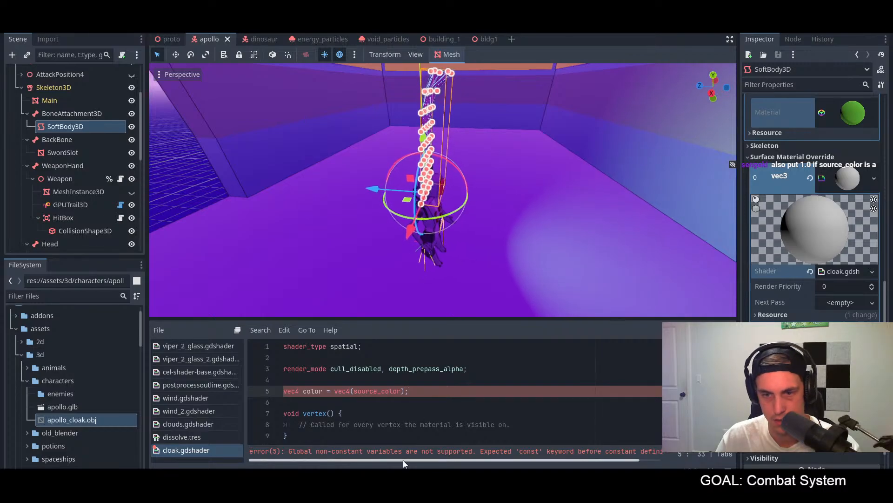
mouse_move(403, 460)
left_mouse_down()
mouse_move(457, 462)
mouse_move(386, 462)
left_mouse_up()
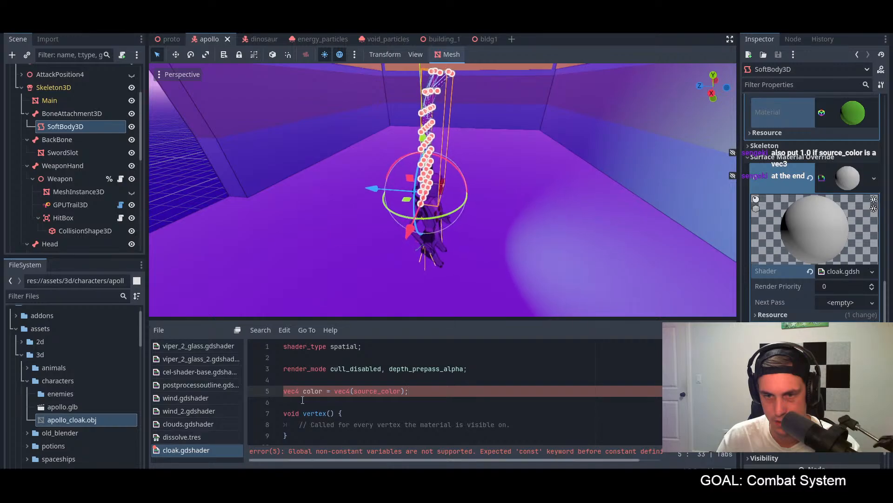
Step: Try adding 1.0 as a second argument after source_color in the vec4 constructor
double_click(292, 391)
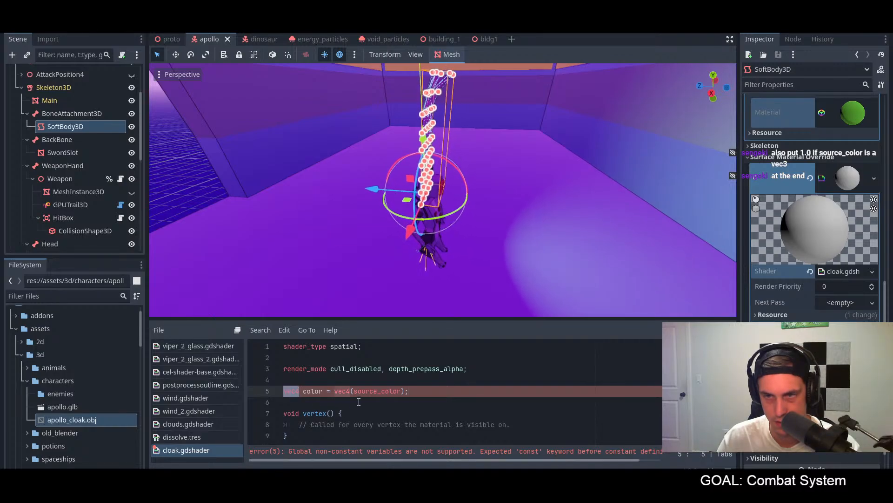
left_click(403, 391)
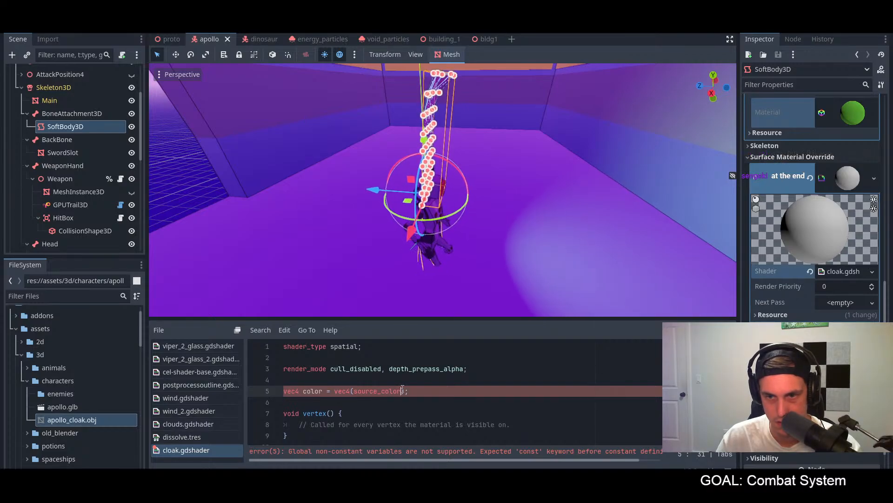
type(", 1.0")
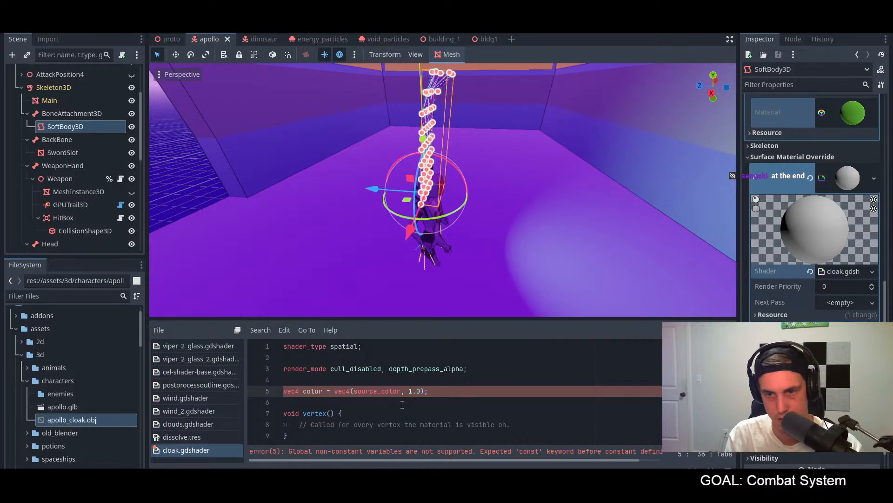
key("BackSpace")
key("BackSpace")
key("BackSpace")
key("BackSpace")
key("BackSpace")
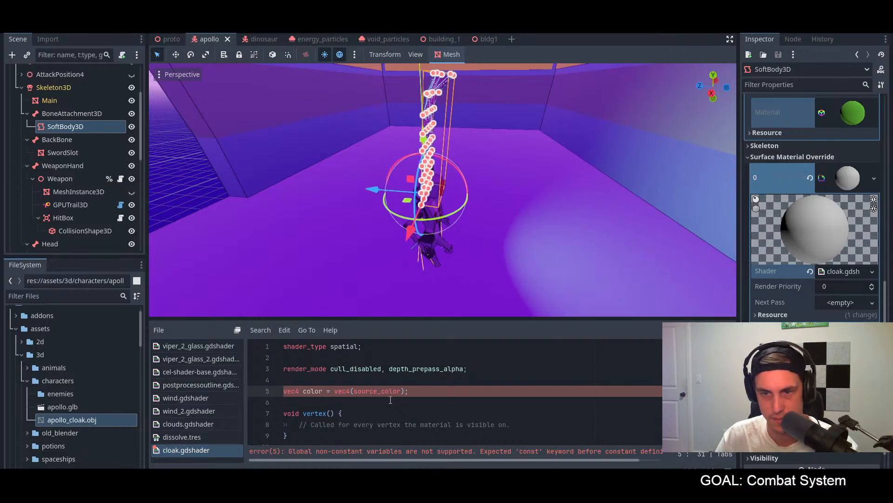
Step: Read the data types, comments, casting and constructing sections of the Godot Docs Shading language page for how variables are declared
key("alt+Tab")
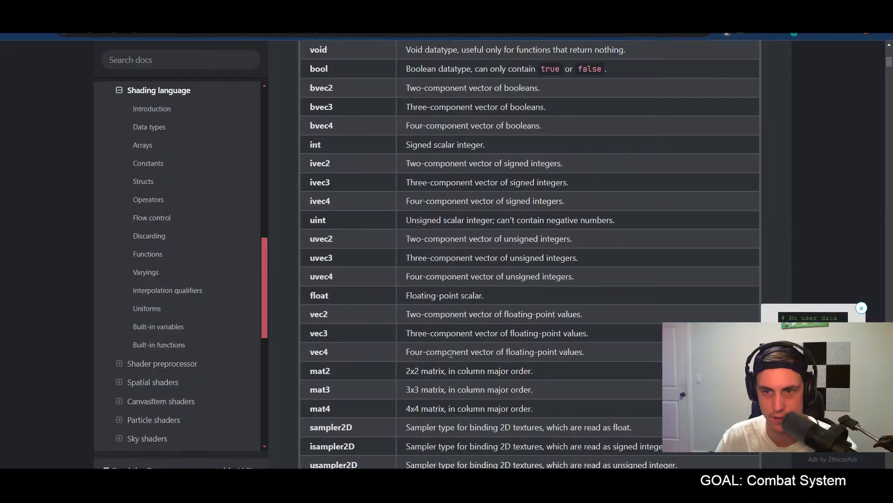
scroll(450, 354, "down", 5)
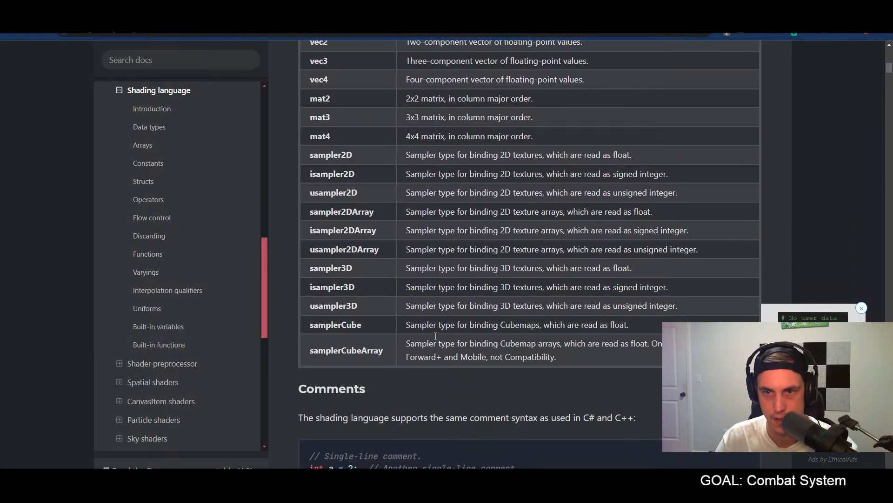
scroll(436, 336, "up", 4)
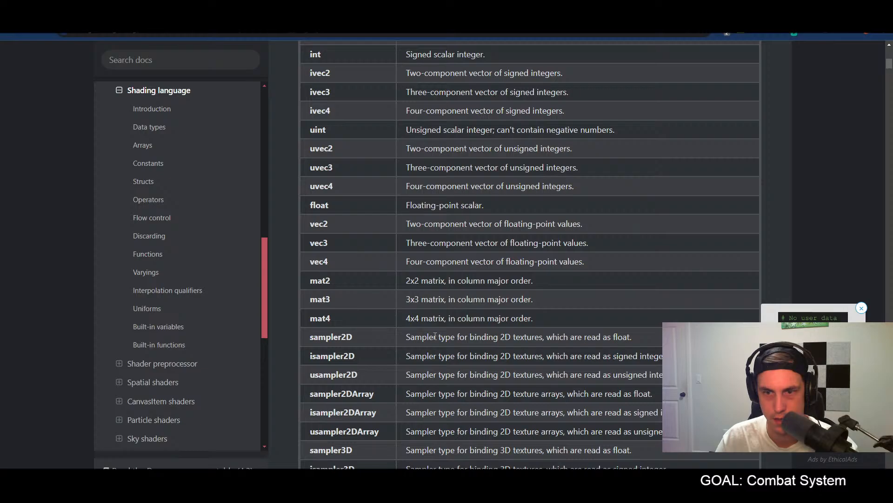
scroll(435, 336, "down", 2)
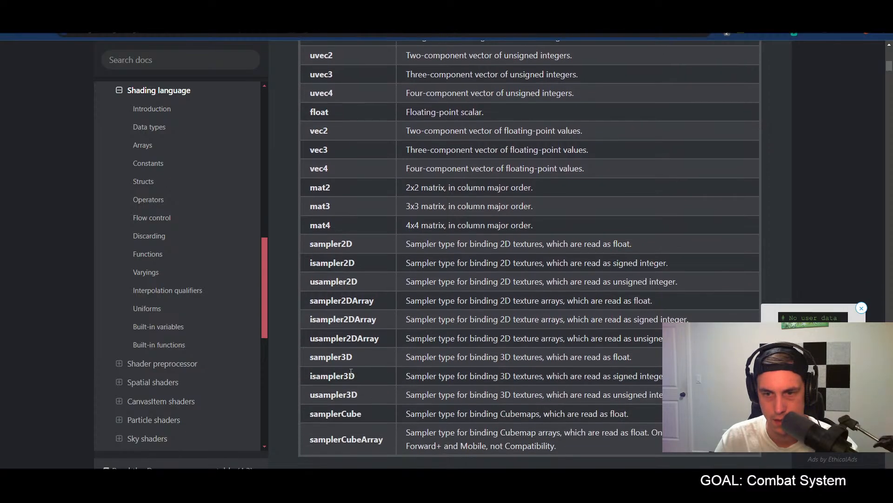
scroll(350, 372, "up", 9)
scroll(350, 372, "down", 4)
scroll(351, 372, "down", 3)
scroll(349, 370, "down", 14)
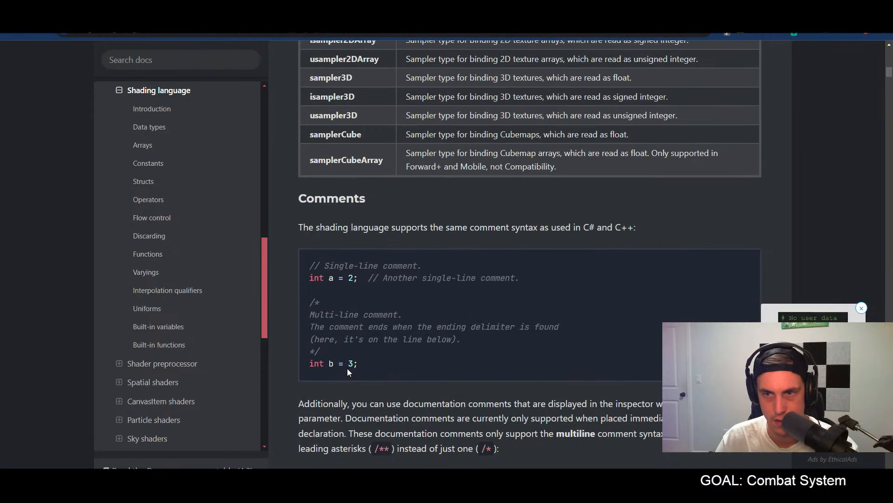
scroll(349, 371, "down", 4)
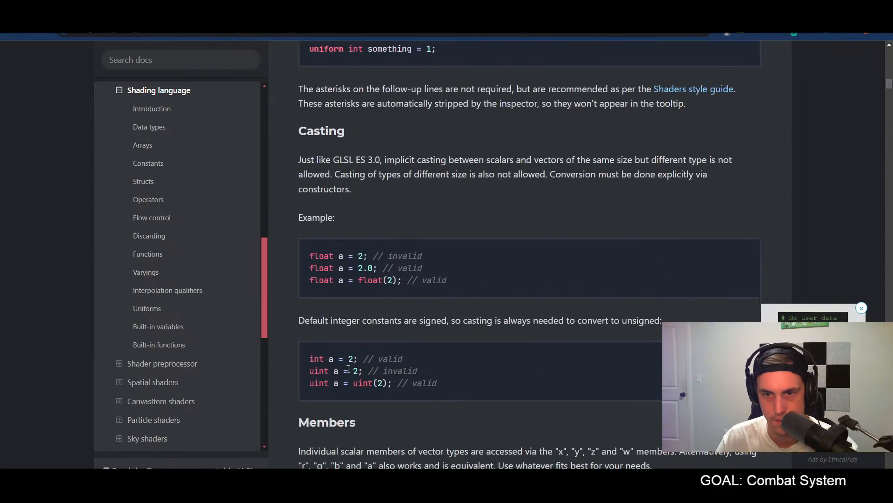
scroll(352, 352, "up", 3)
scroll(352, 352, "up", 2)
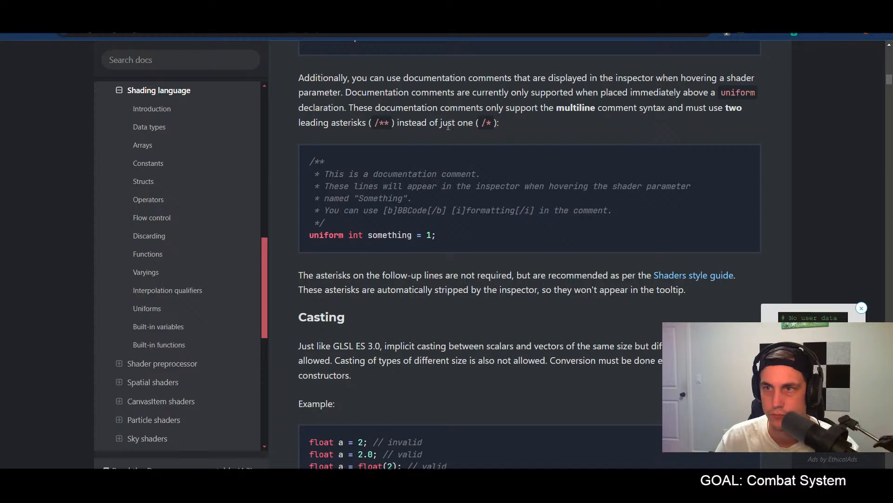
scroll(440, 150, "down", 6)
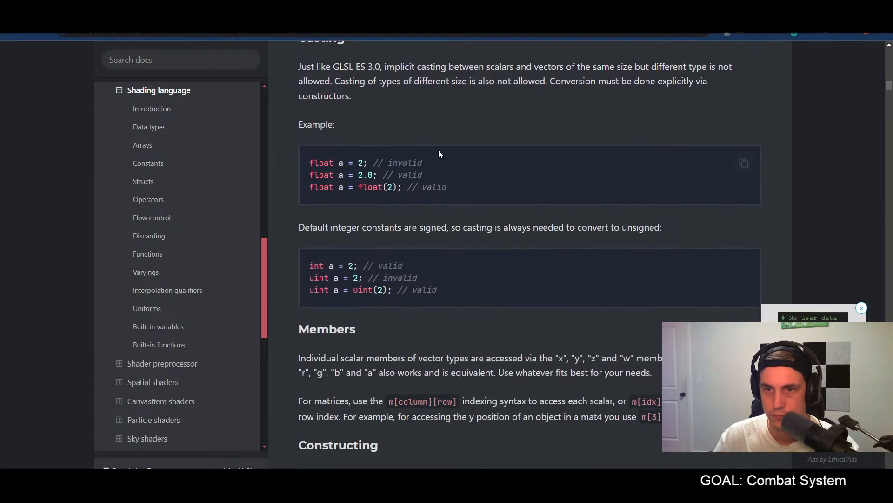
scroll(439, 152, "down", 5)
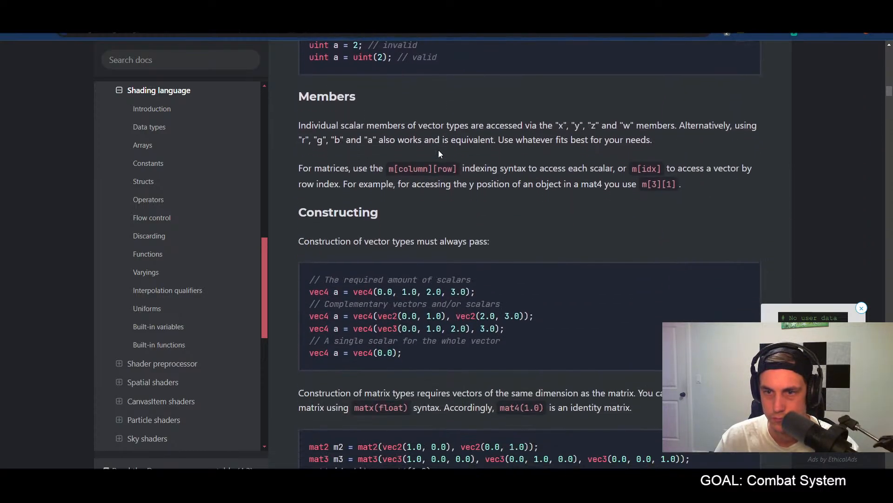
scroll(438, 153, "down", 2)
scroll(433, 167, "down", 2)
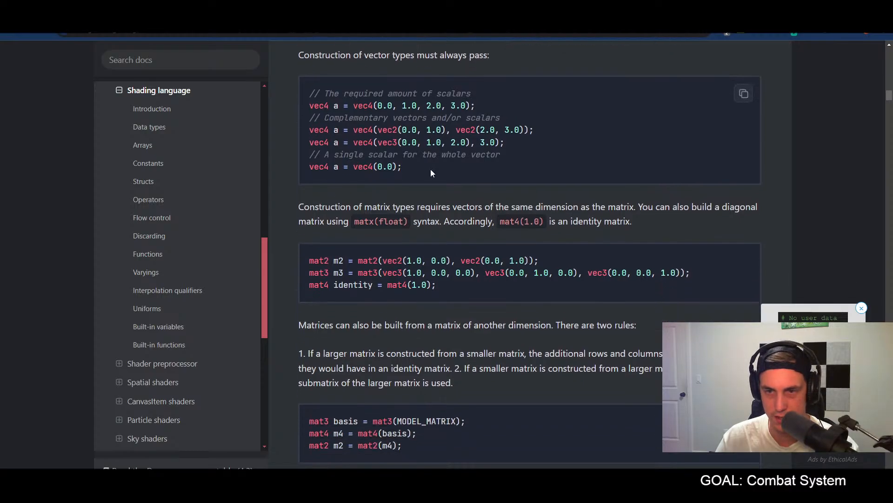
Step: Return to Godot and replace source_color in the vec4 constructor so the line reads "vec4 color = vec4(1.0, 1.0, 1.0, 1.0);"
key("alt+Tab")
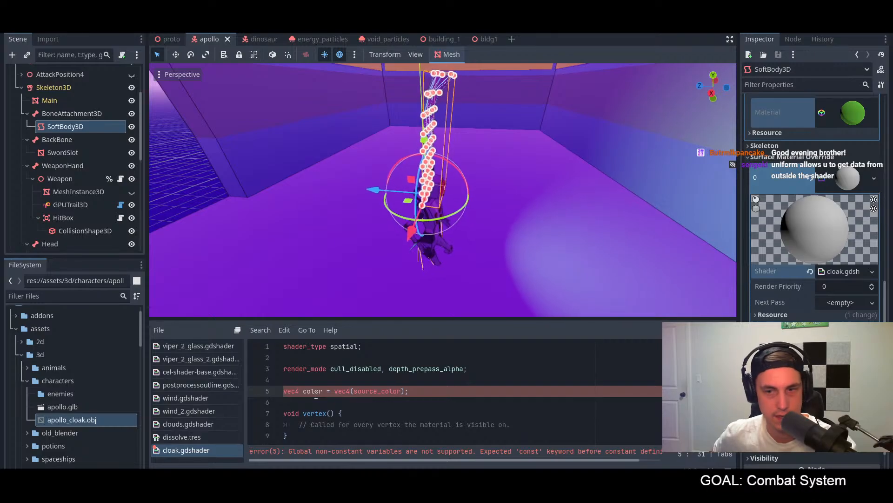
left_click(398, 391)
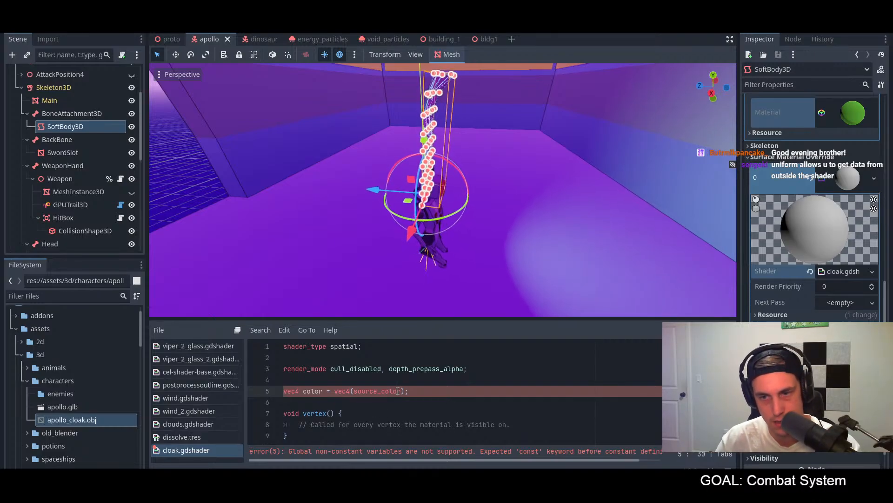
left_click_drag(398, 392, 354, 391)
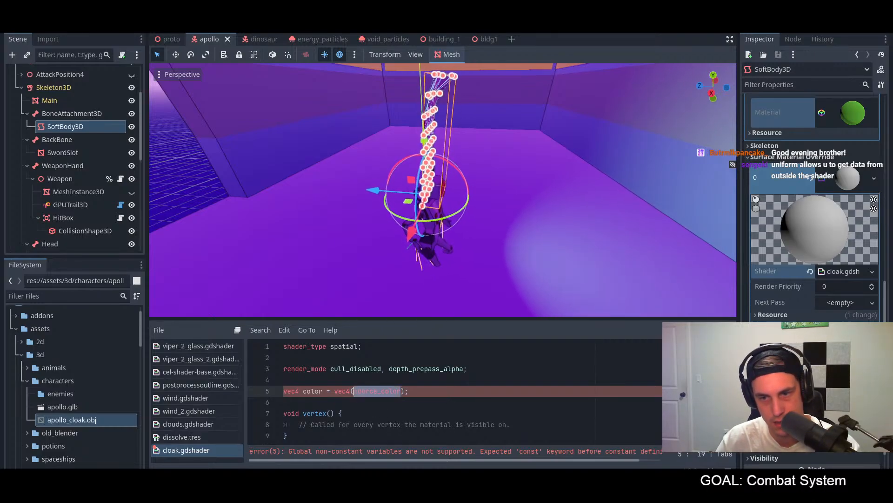
type("0")
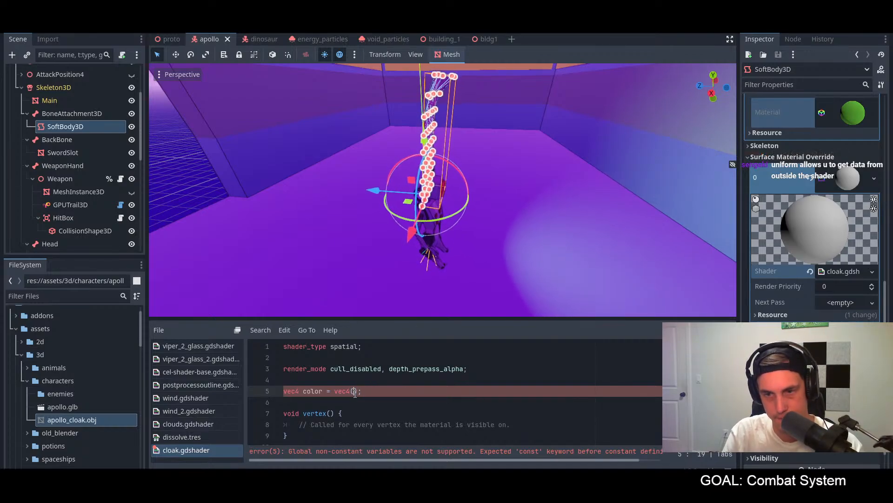
type("1.0, 10")
key("BackSpace")
type(".0, 1.0, 1.0")
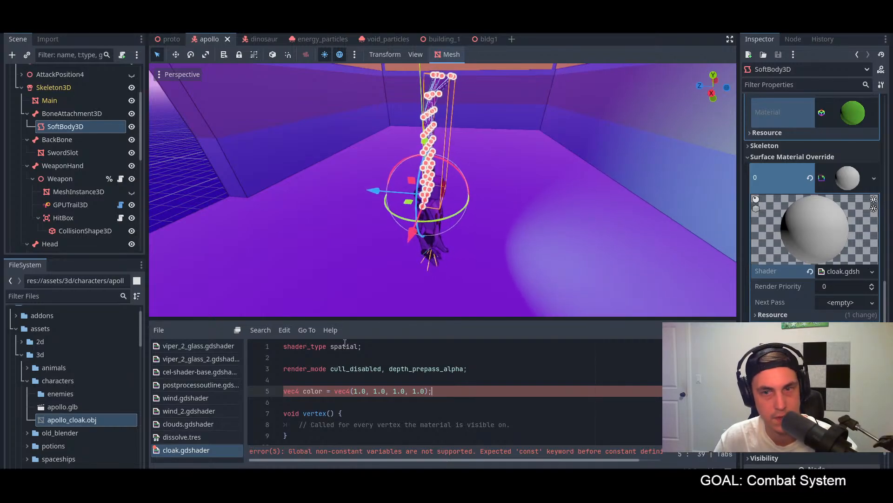
Step: Compare the color line with the vec4 examples in the Constructing section of the Godot Docs Shading language page
scroll(380, 396, "down", 2)
scroll(380, 396, "up", 2)
key("alt+Tab")
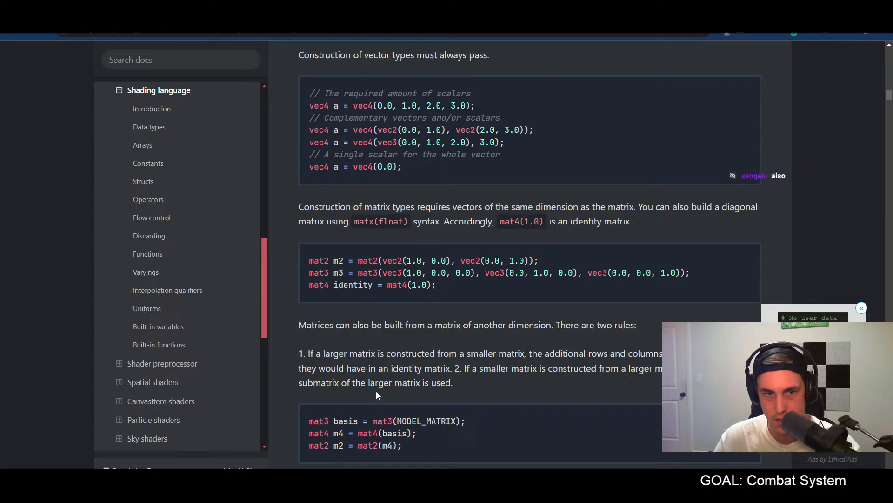
key("alt+Tab")
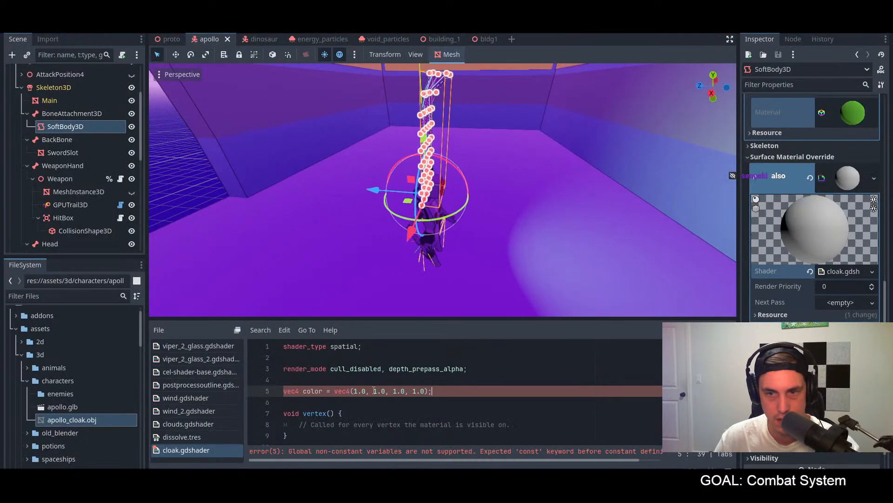
key("alt+Tab")
scroll(382, 266, "up", 3)
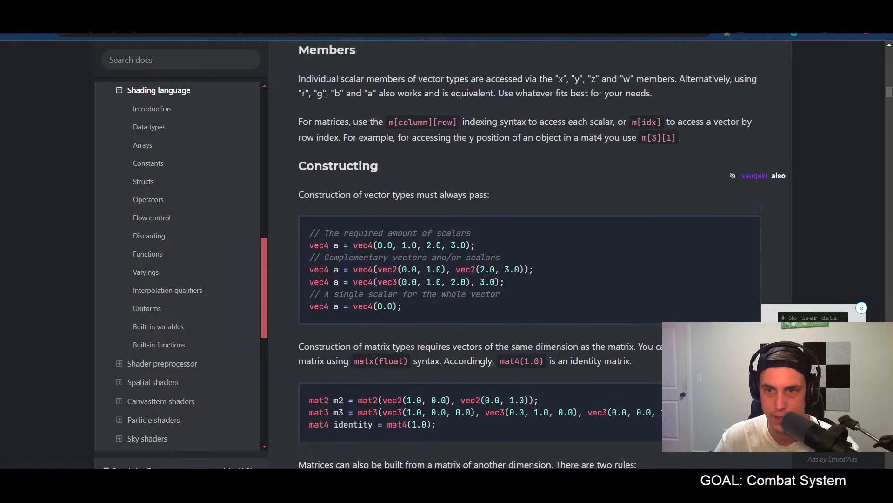
left_click_drag(338, 247, 461, 247)
left_click(460, 281)
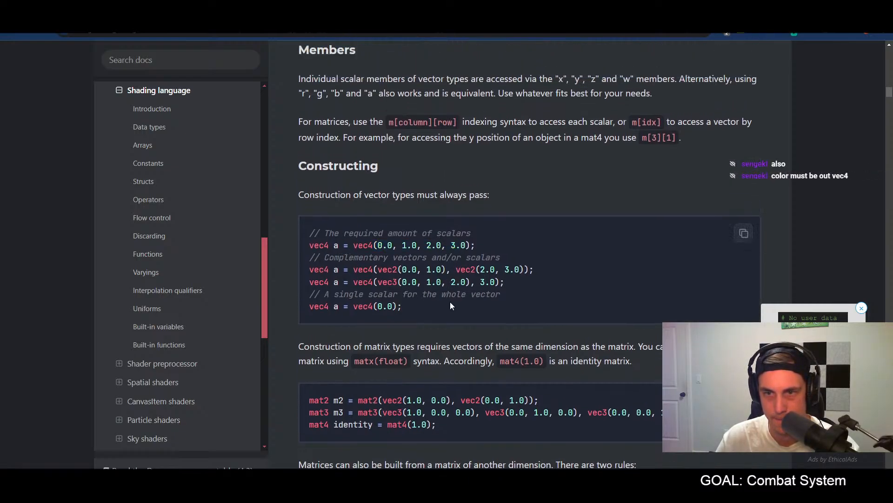
key("alt+Tab")
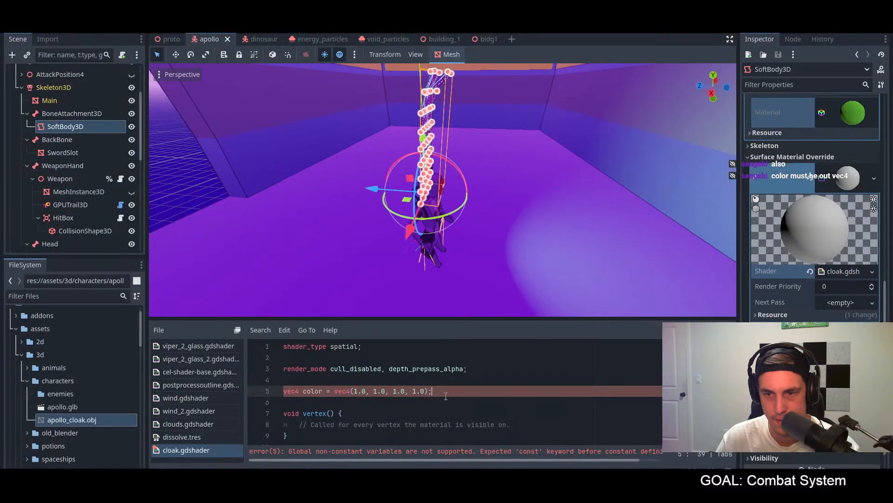
left_click(318, 380)
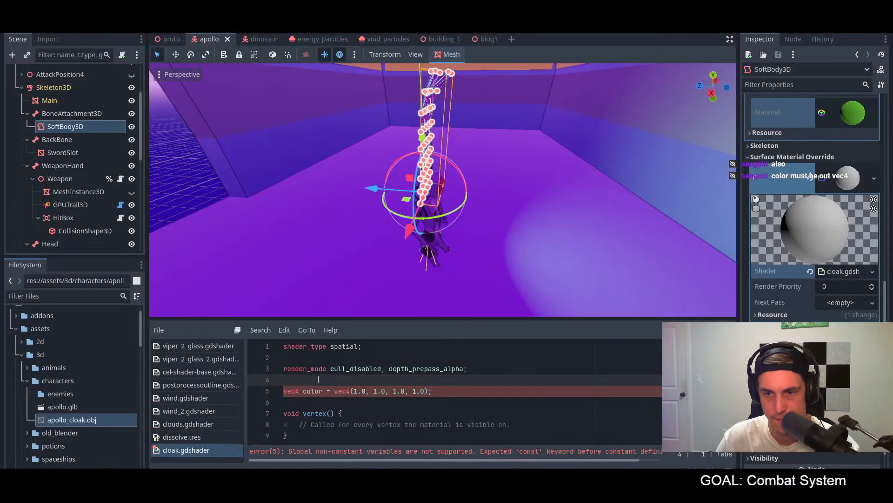
key("Return")
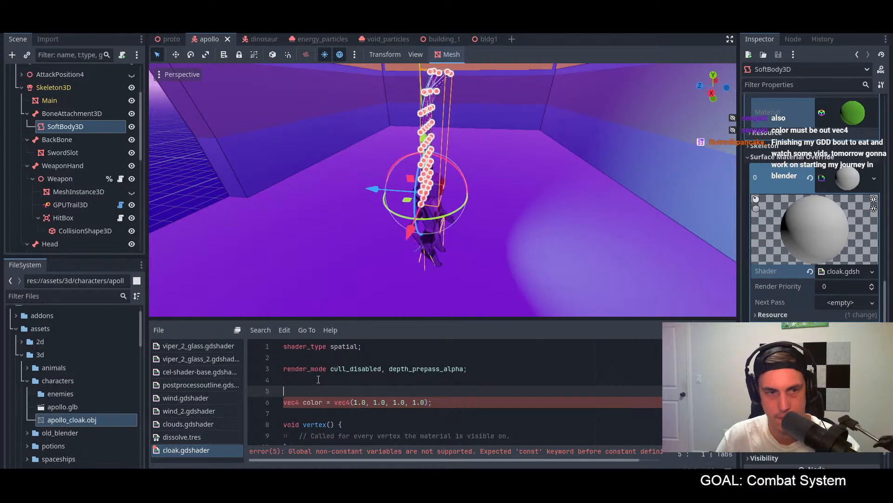
key("BackSpace")
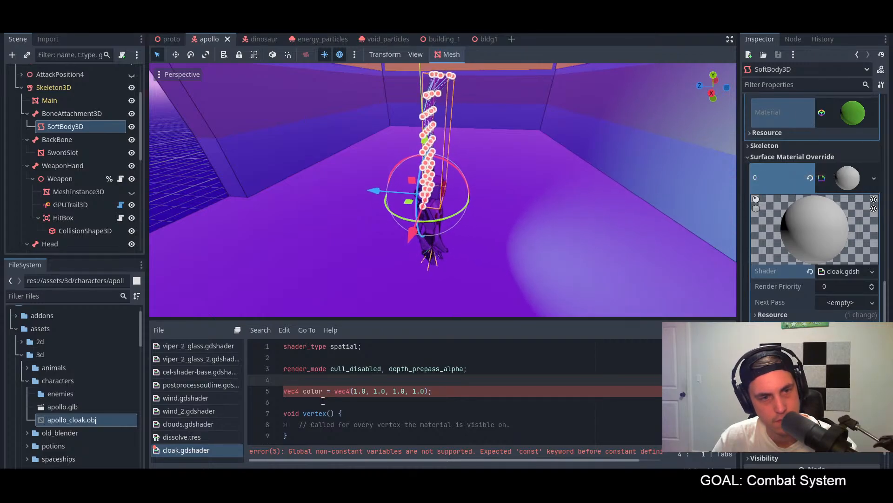
Step: Move the vec4 color declaration into the fragment function and indent it above the comment
left_click(442, 390)
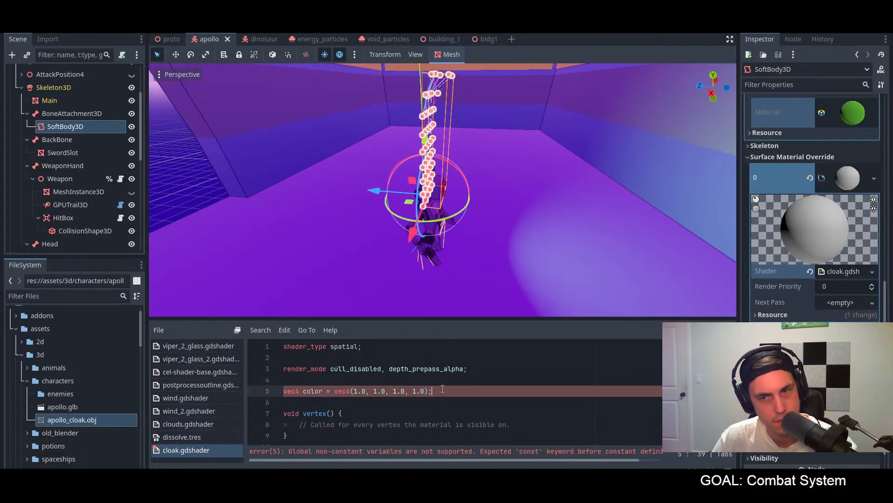
scroll(444, 388, "down", 1)
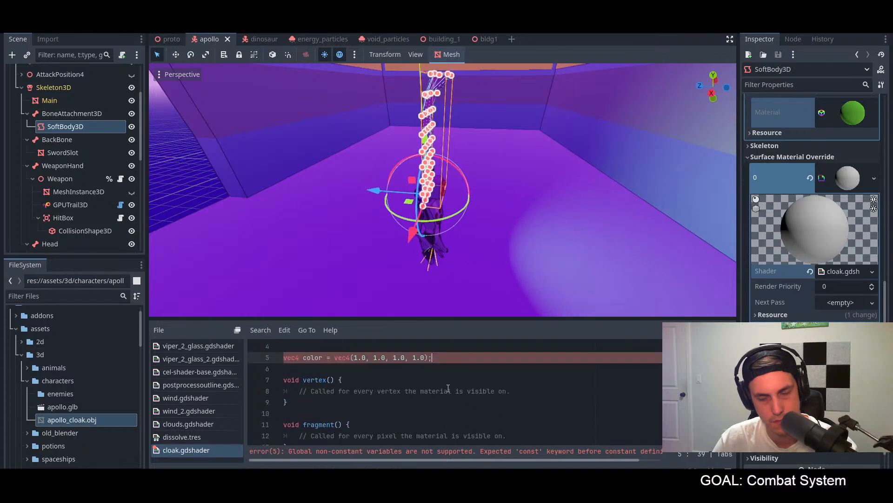
key("alt+Down")
key("alt+Down")
key("alt+Down")
key("alt+Down")
key("alt+Down")
key("alt+Down")
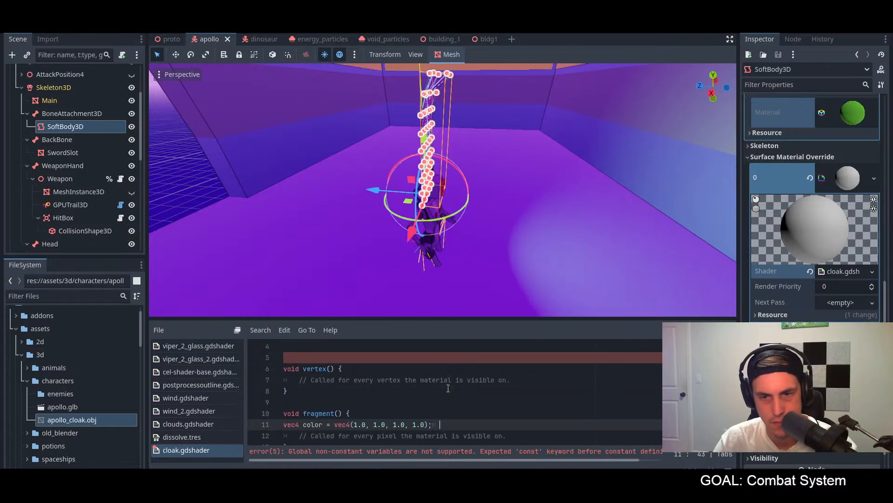
key("BackSpace")
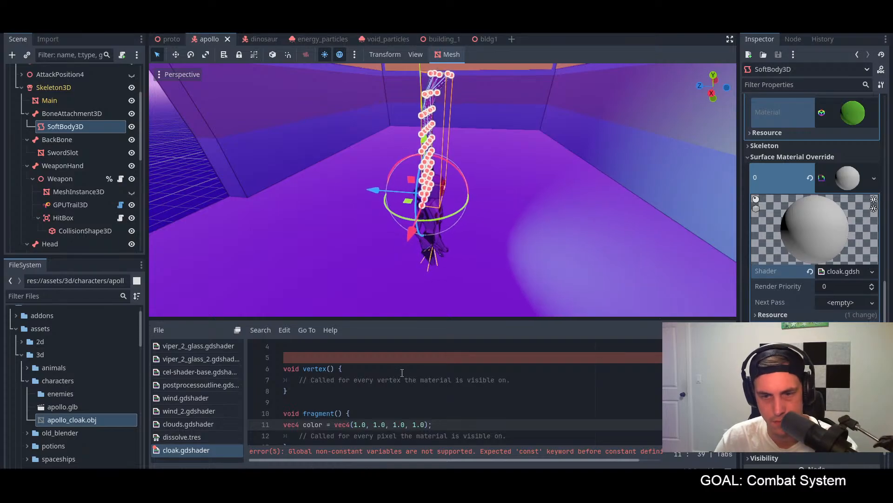
key("Home")
key("Tab")
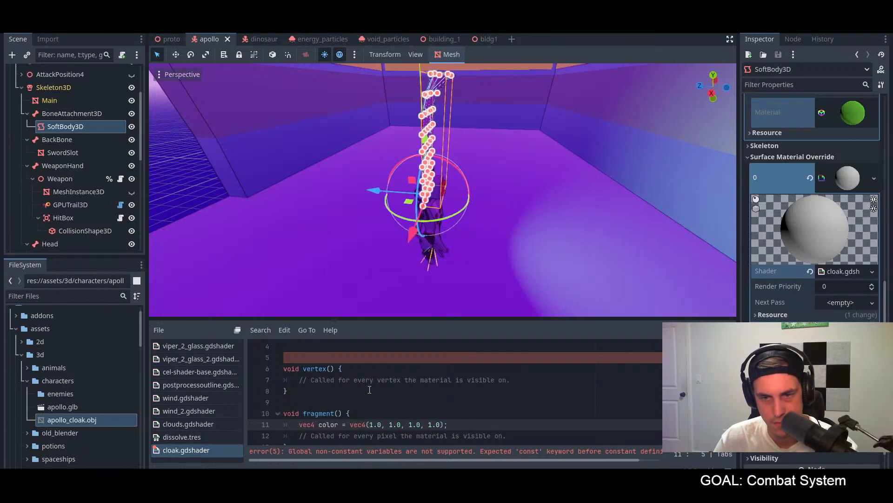
scroll(367, 386, "down", 2)
scroll(363, 382, "up", 2)
scroll(358, 379, "down", 2)
scroll(353, 375, "up", 2)
left_click(325, 403)
Step: Try moving the color declaration back above the vertex function with an out qualifier, as "out vec4 color = vec4(1.0, 1.0, 1.0, 1.0);", and save the shader
left_click(473, 413)
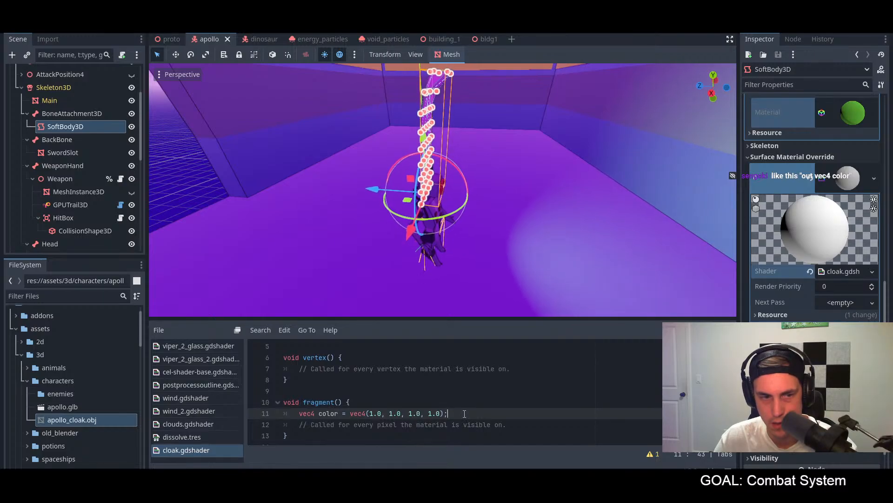
key("ctrl+x")
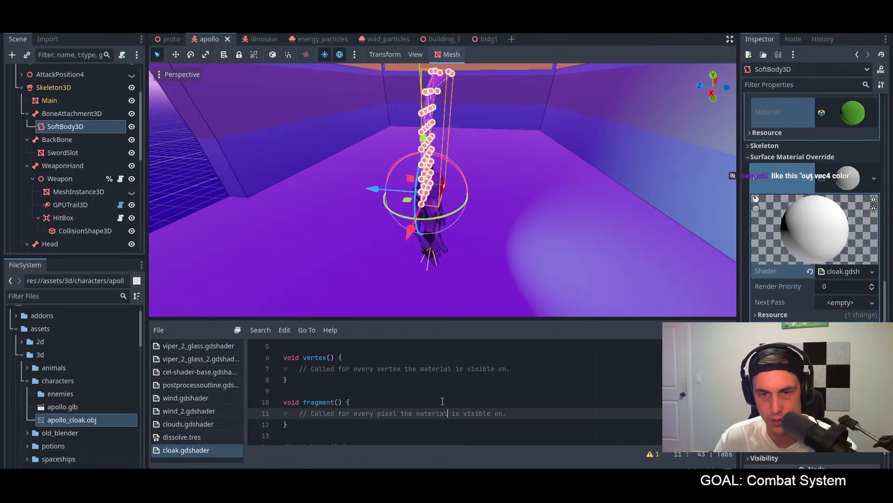
scroll(345, 395, "up", 2)
left_click(335, 392)
type("out")
key("Home")
key("ctrl+v")
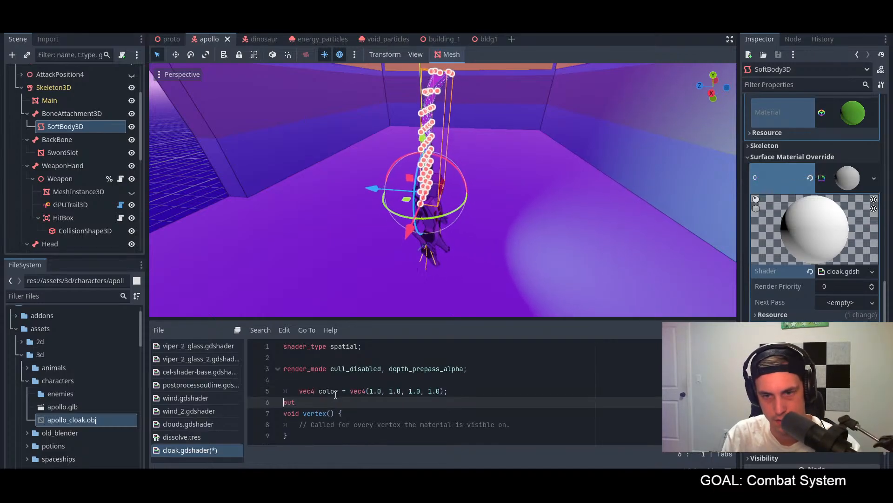
key("Up")
key("Home")
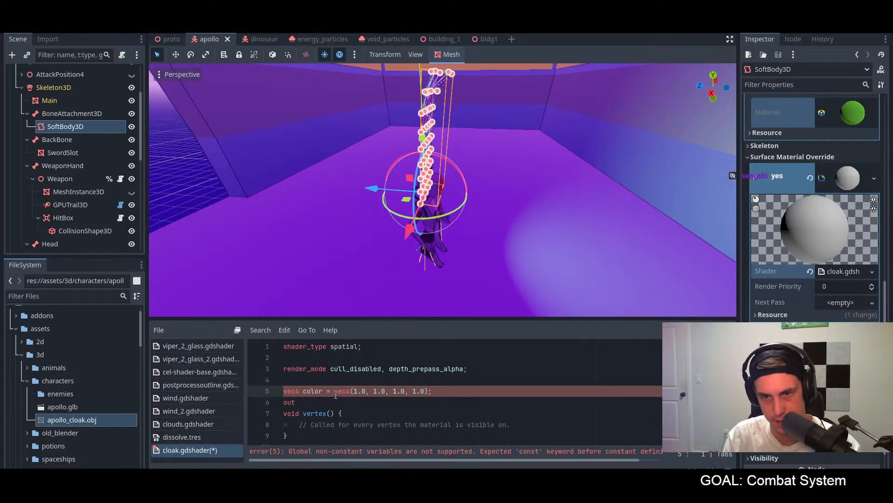
left_click(330, 402)
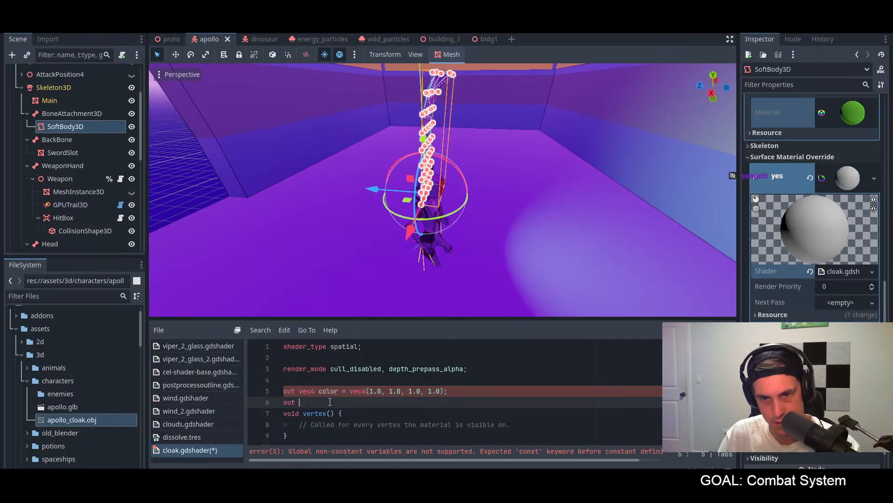
key("ctrl+shift+k")
key("ctrl+shift+Return")
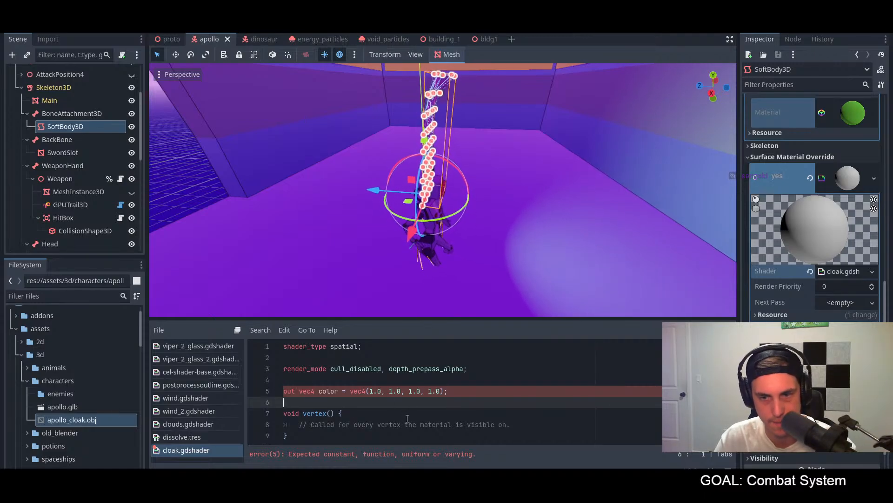
Step: Check the matrix construction, precision and arrays sections of the Godot Docs Shading language page against the color declaration in cloak.gdshader
left_click(400, 394)
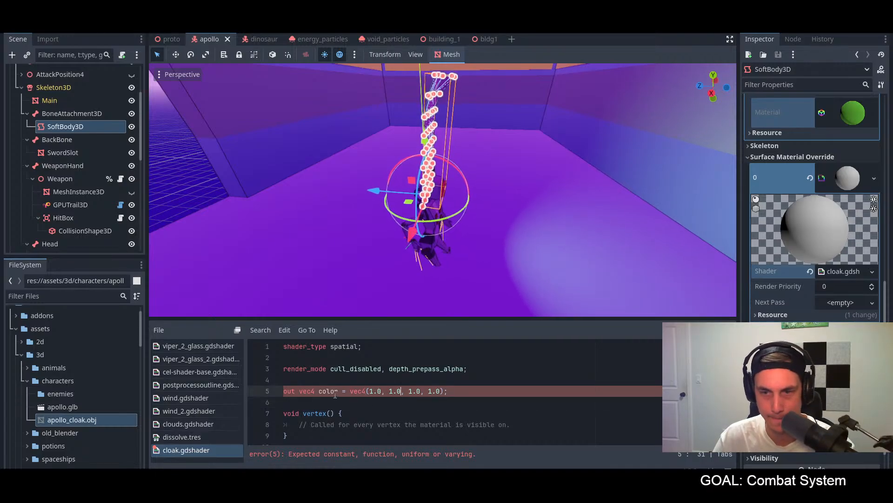
key("alt+Tab")
scroll(413, 330, "down", 5)
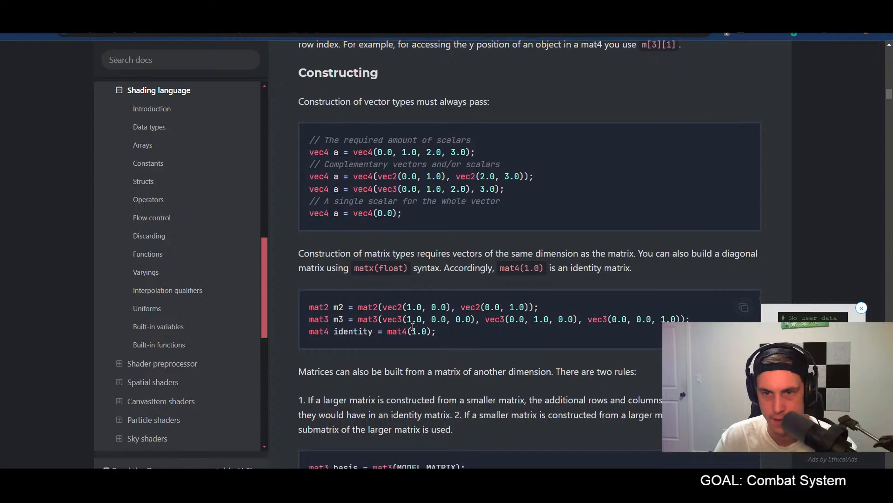
key("alt+Tab")
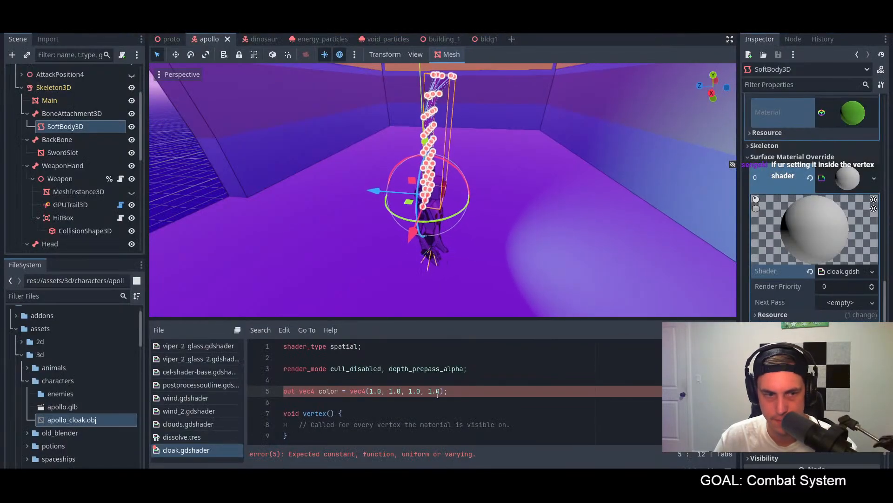
scroll(437, 395, "down", 2)
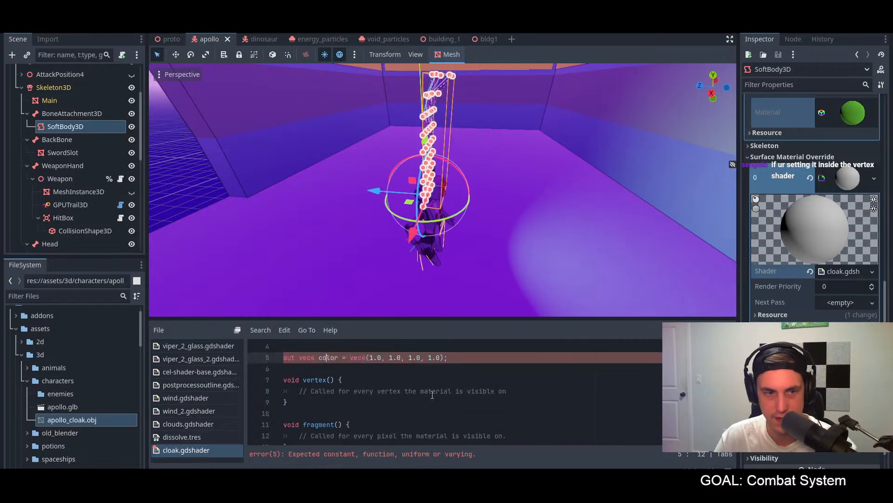
scroll(432, 395, "up", 1)
scroll(432, 394, "up", 1)
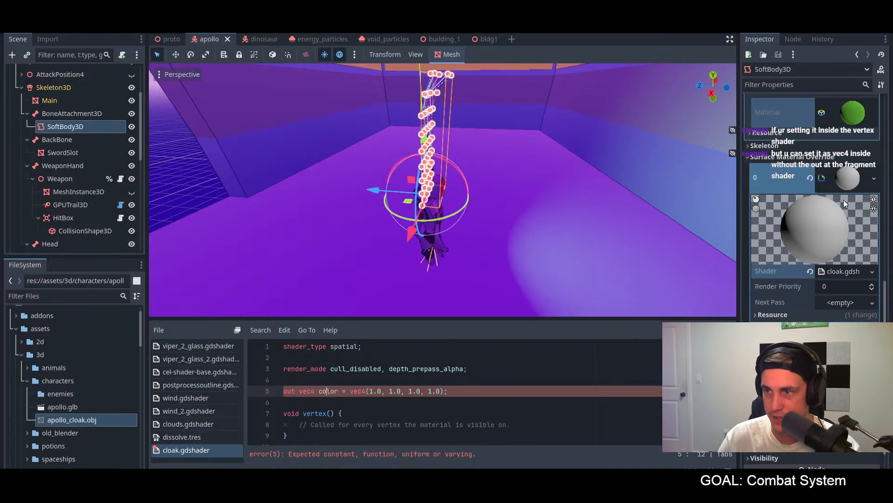
key("alt+Tab")
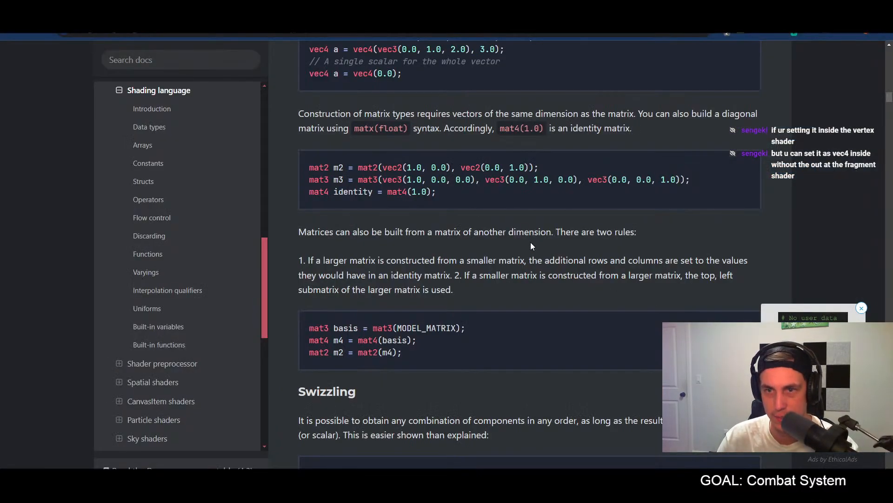
scroll(532, 242, "down", 10)
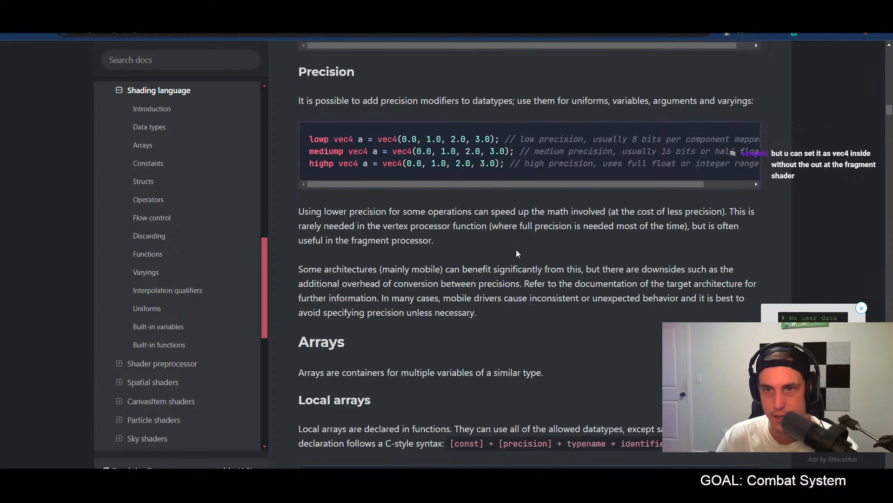
scroll(512, 251, "down", 11)
scroll(509, 252, "down", 8)
scroll(509, 252, "up", 2)
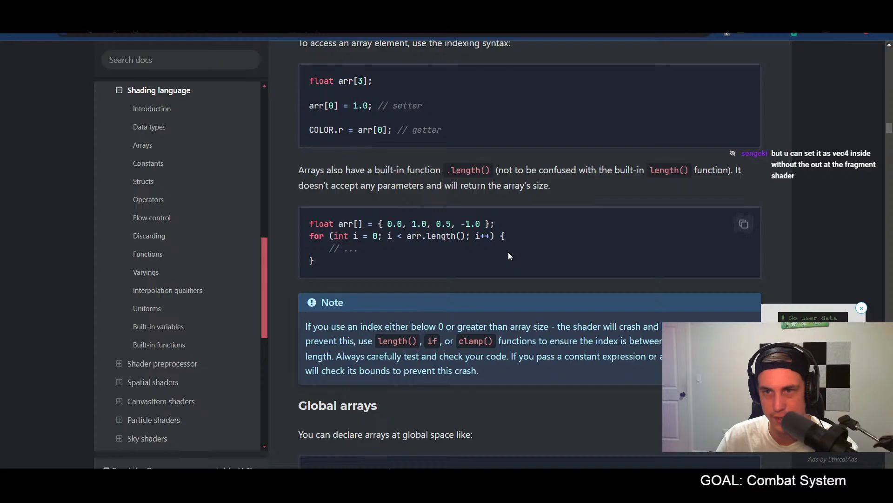
key("alt+Tab")
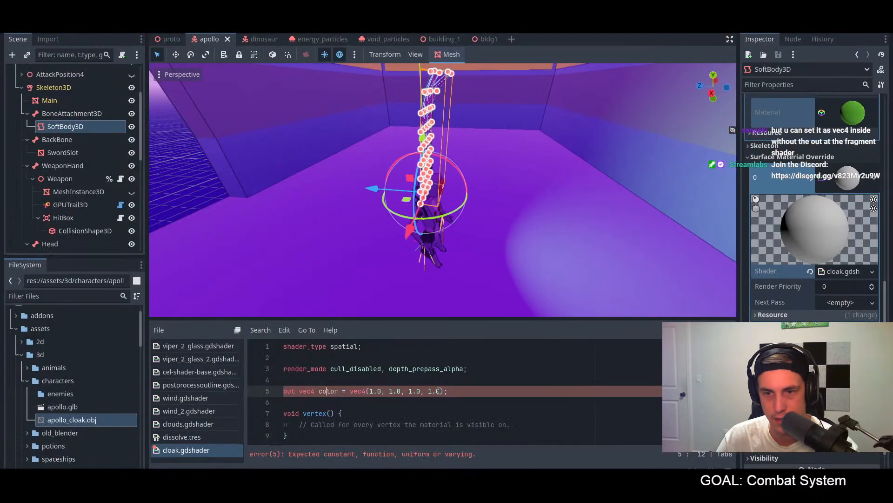
Step: Cut the out vec4 color declaration from above the vertex function in cloak.gdshader
left_click(472, 389)
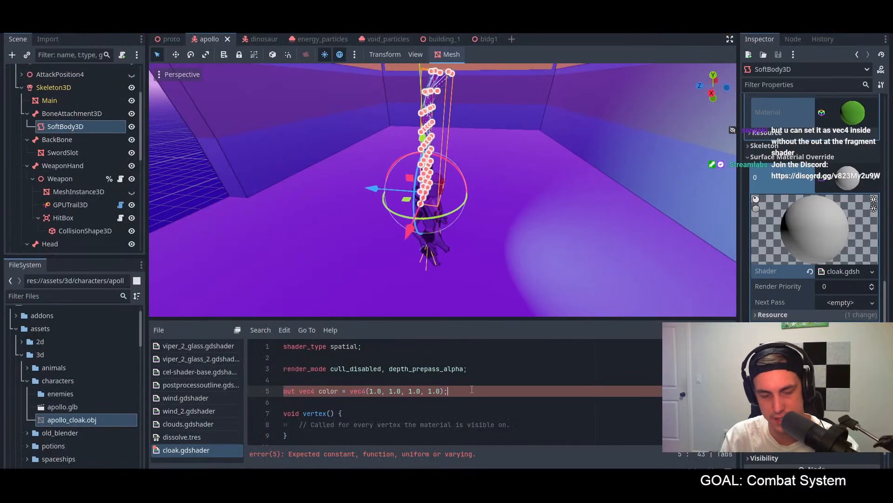
key("ctrl+x")
key("Up")
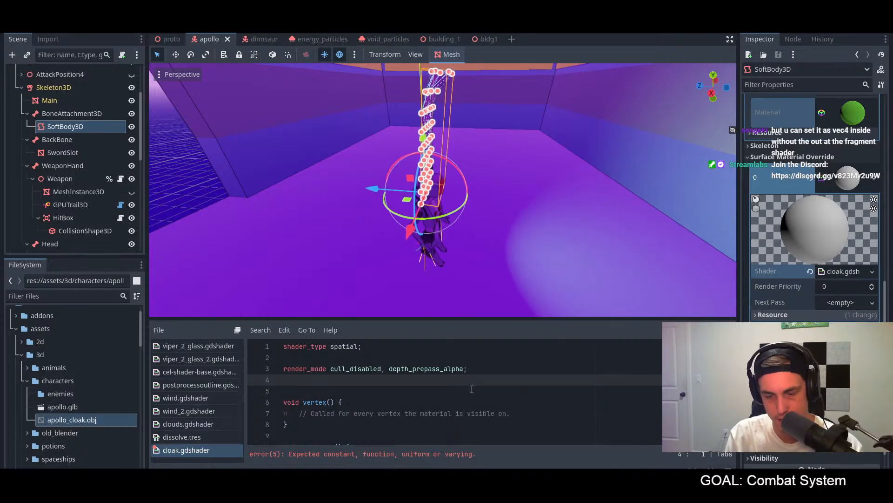
key("Return")
type("sam")
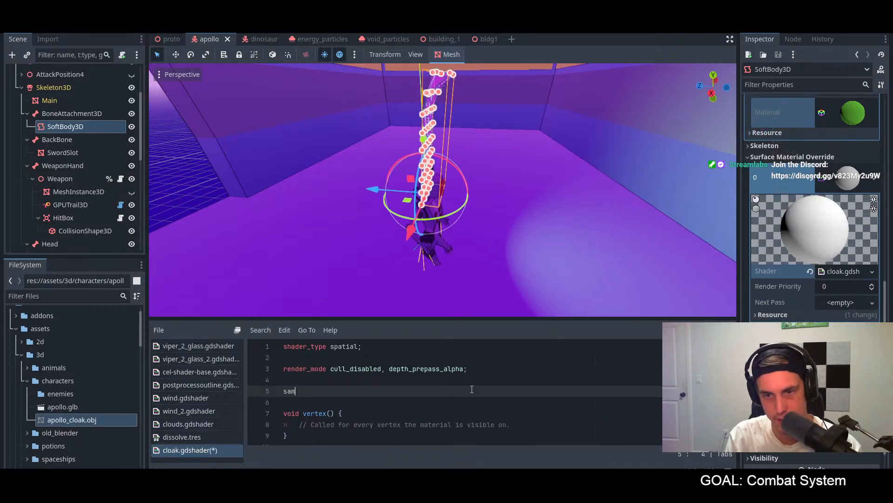
type("pler")
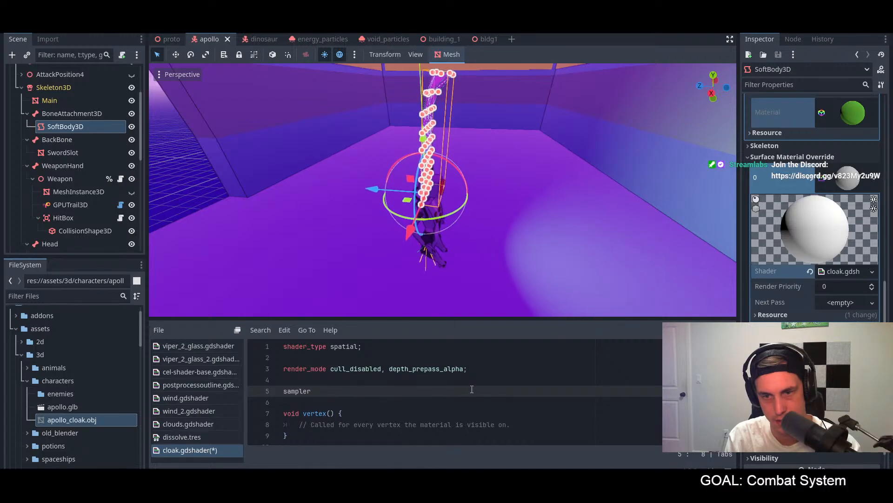
key("BackSpace")
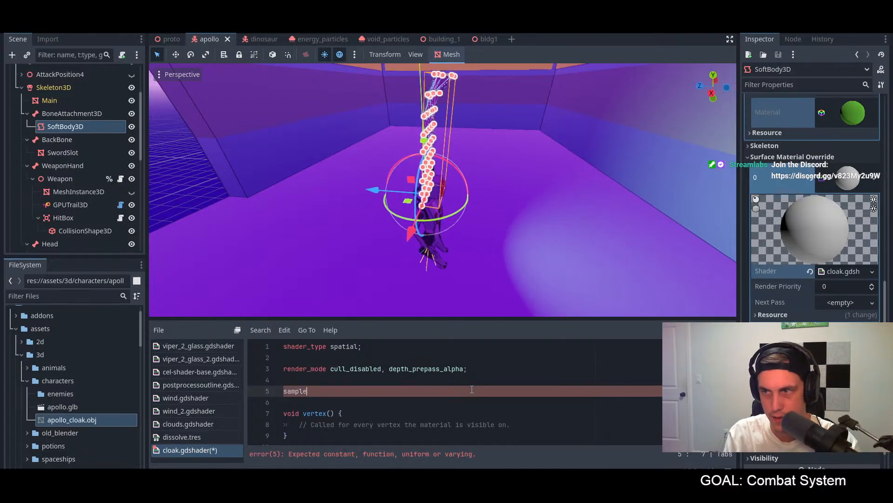
Step: Look up the sampler types in the data types table of the Godot Docs Shading language page
key("alt+Tab")
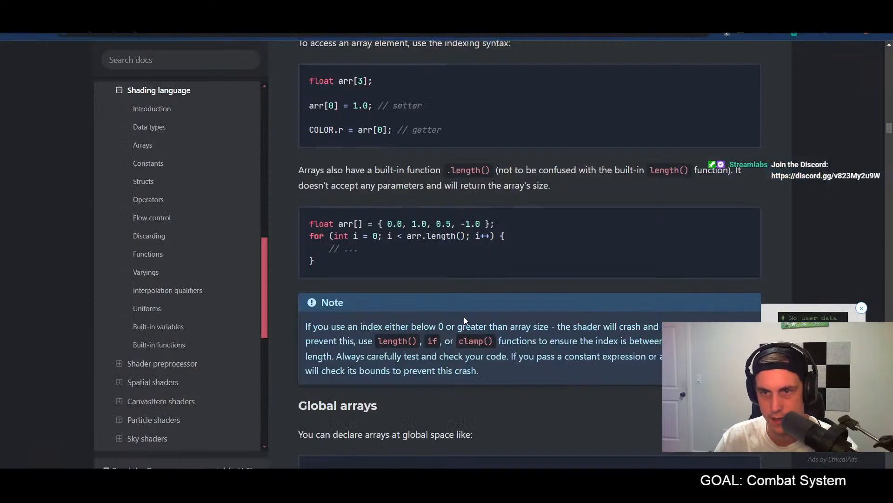
scroll(465, 319, "up", 20)
scroll(464, 315, "up", 20)
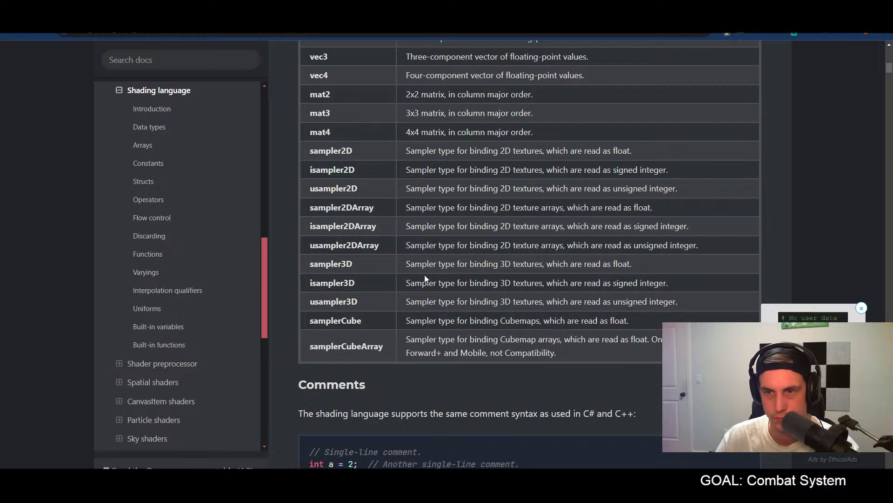
Step: Back in Godot, replace the comment in the fragment function with "vec4 color = vec4(1.0, 1.0, 1.0, 1.0);" without the out qualifier, and save
key("alt+Tab")
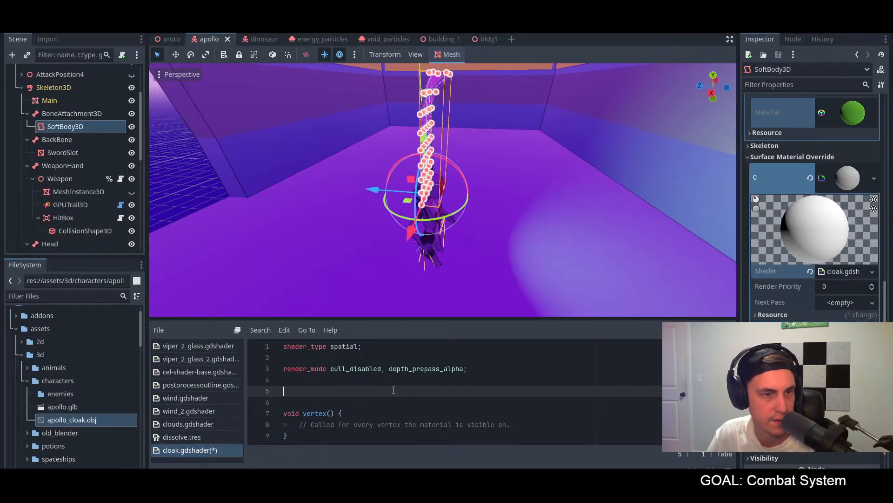
scroll(392, 386, "down", 1)
scroll(392, 386, "up", 1)
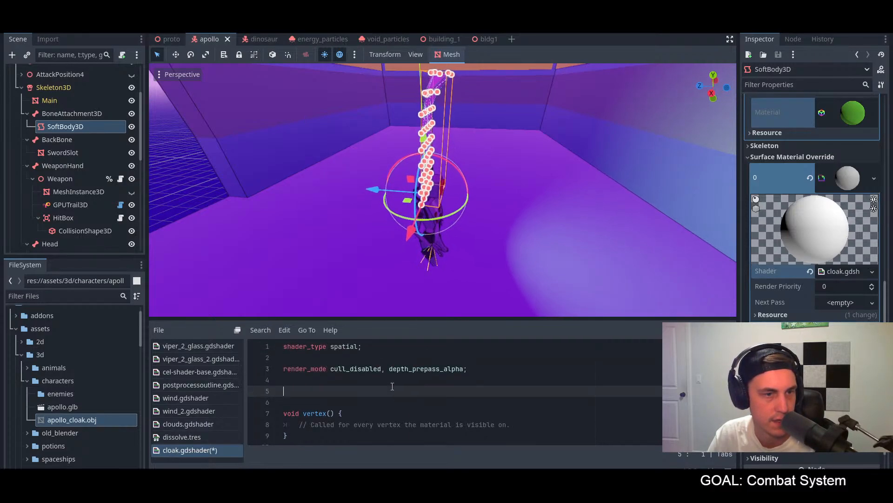
scroll(392, 386, "down", 1)
scroll(392, 387, "up", 1)
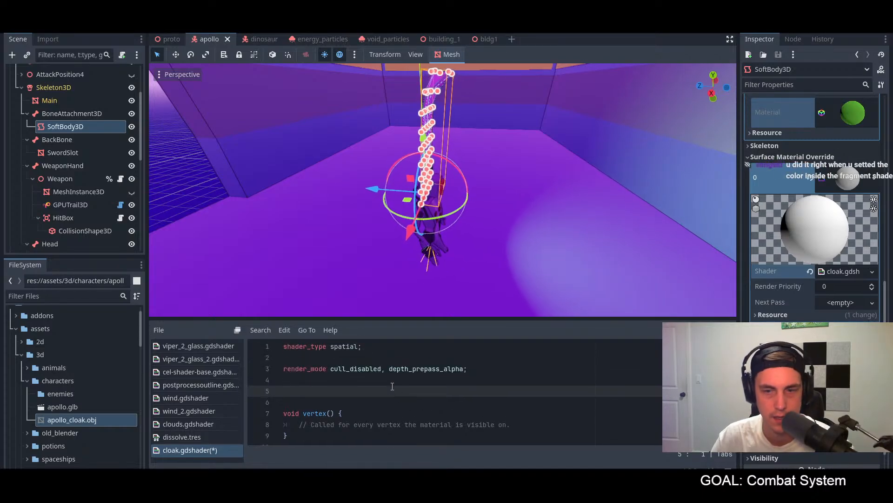
key("BackSpace")
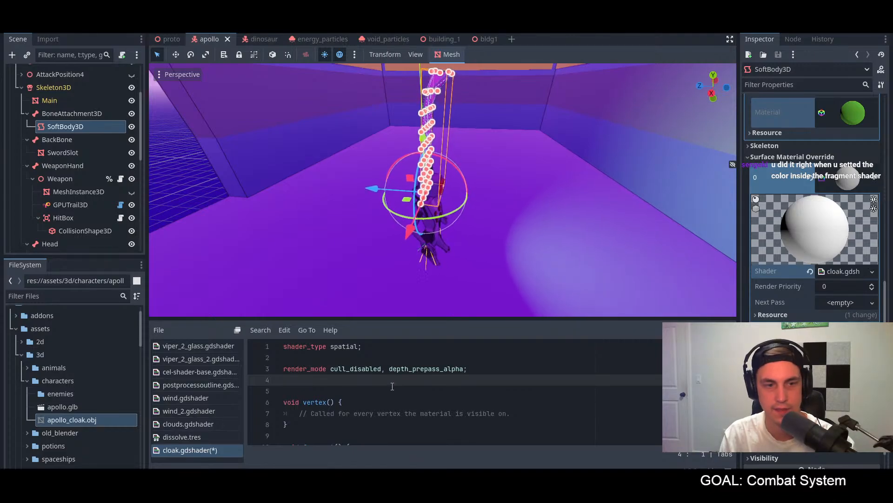
scroll(386, 387, "down", 3)
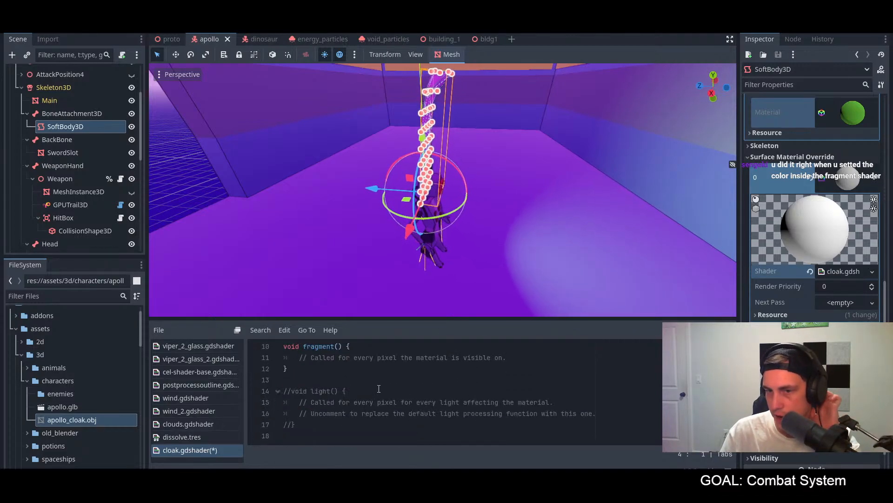
scroll(379, 389, "up", 2)
left_click_drag(508, 424, 299, 424)
key("ctrl+v")
key("BackSpace")
key("ctrl+s")
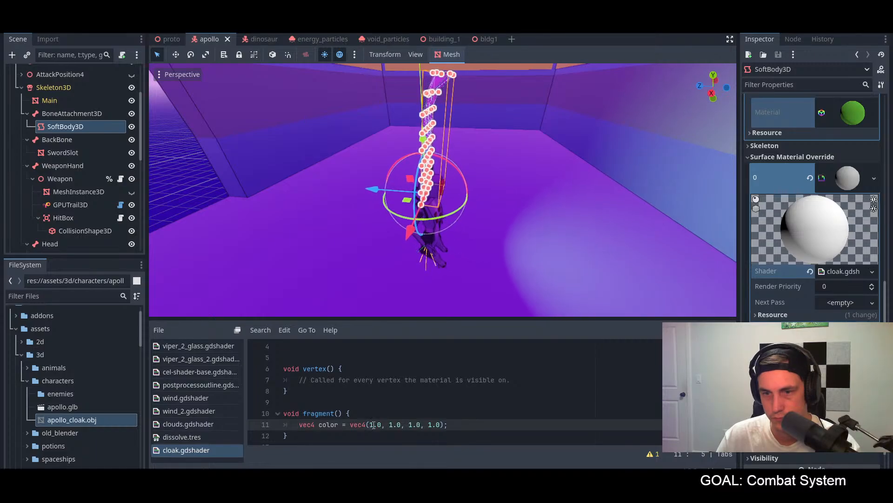
middle_click_drag(503, 295, 508, 233)
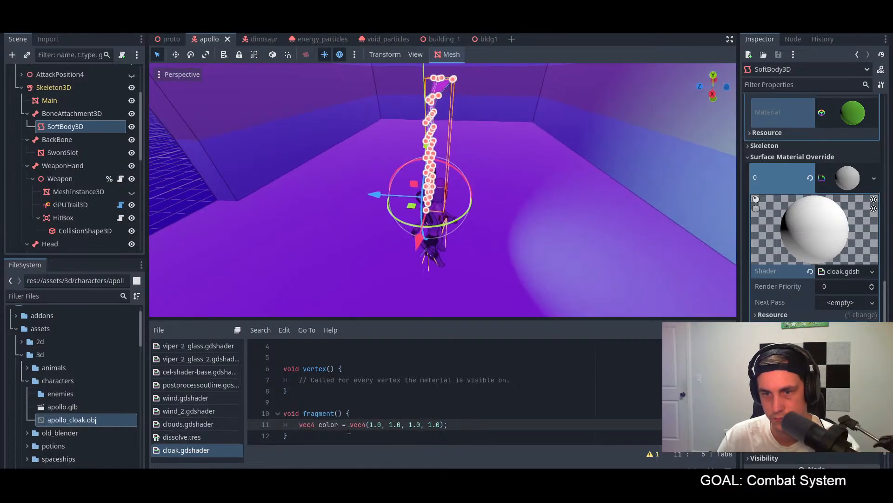
left_click(383, 426)
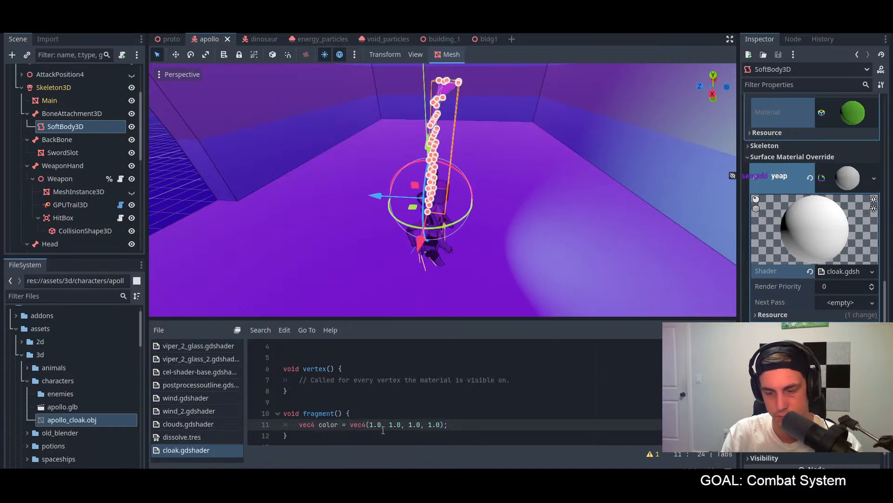
key("Right")
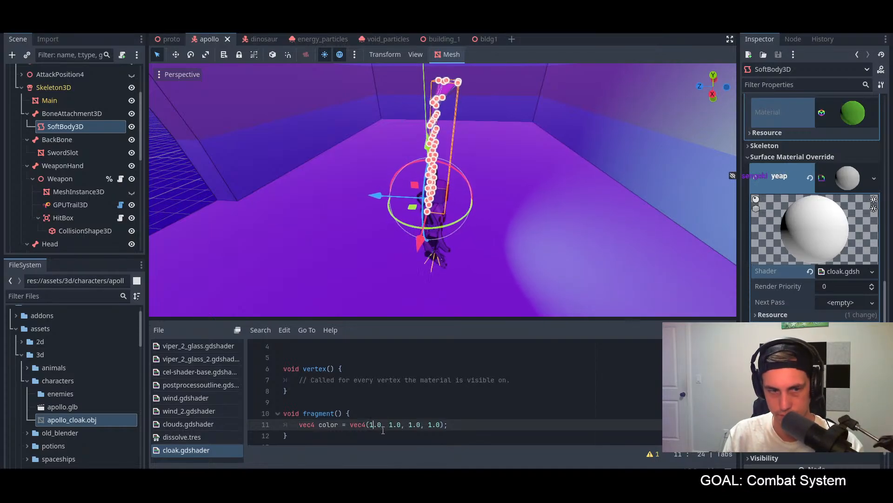
key("Left")
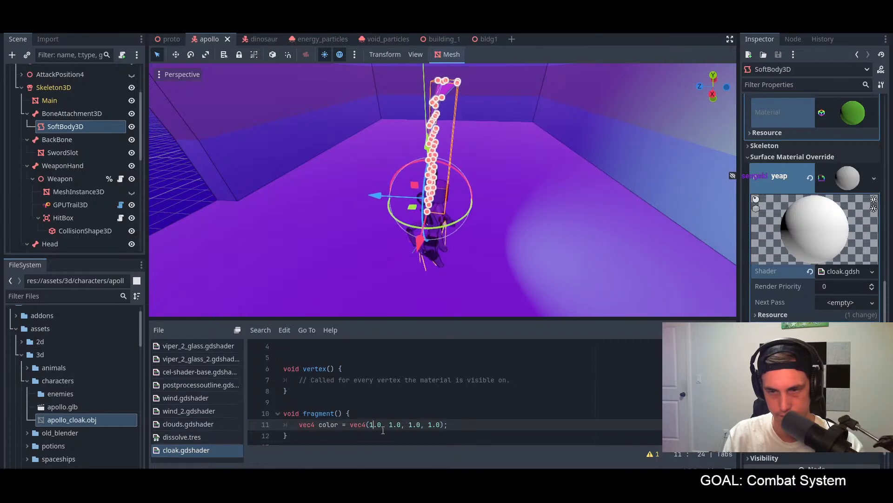
left_click_drag(440, 424, 370, 426)
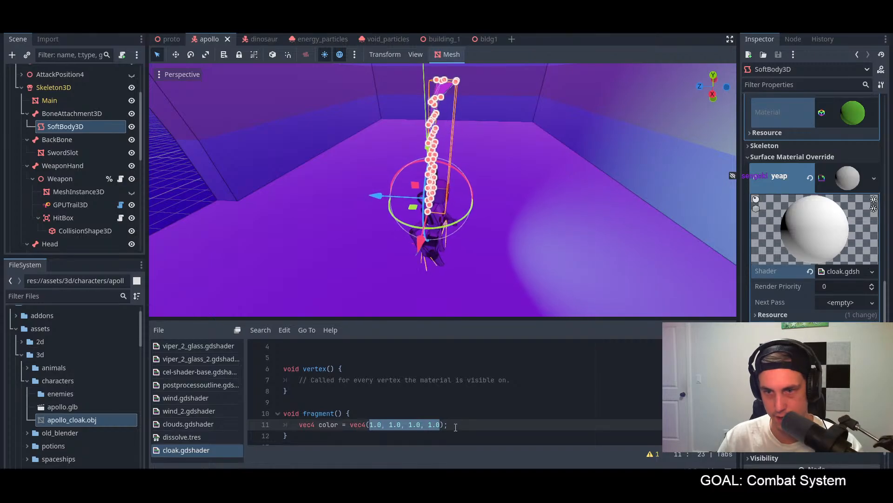
Step: Declare "sampler3D color_choice" above the vertex function, trying and saving a "= vec3()" assignment and removing that assignment again
scroll(419, 409, "up", 3)
left_click(318, 386)
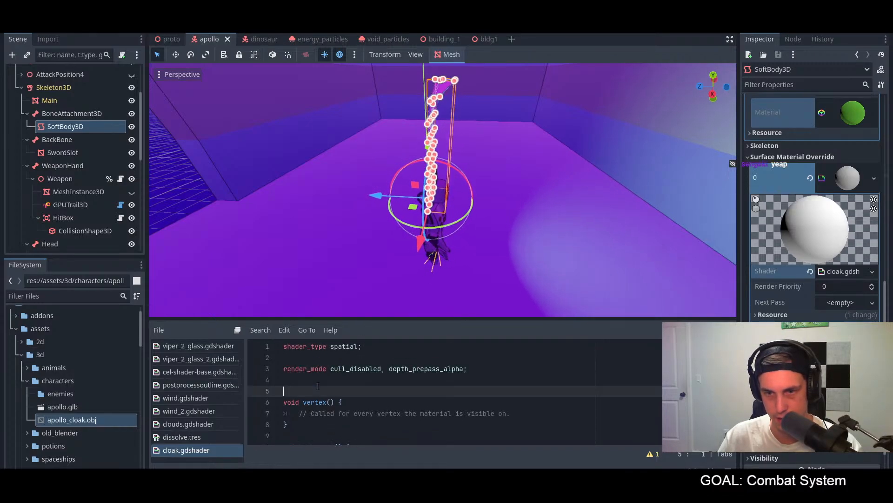
key("Return")
key("Up")
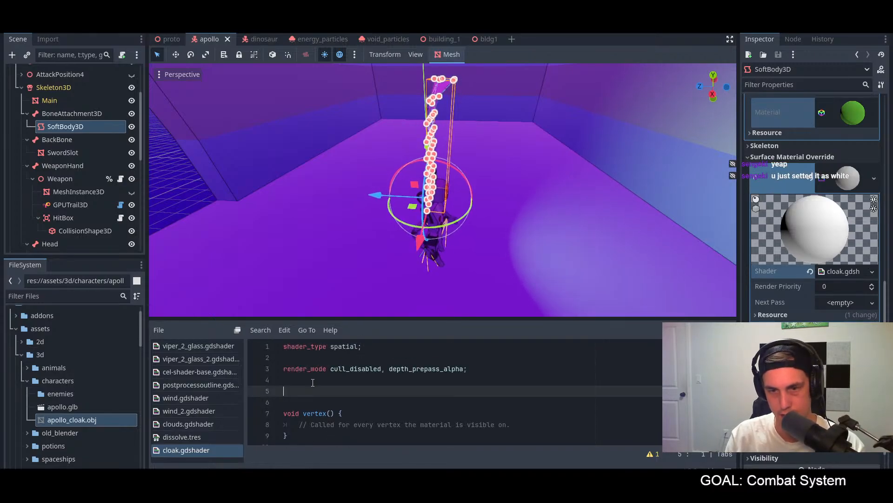
type("sampler3D color_choice =")
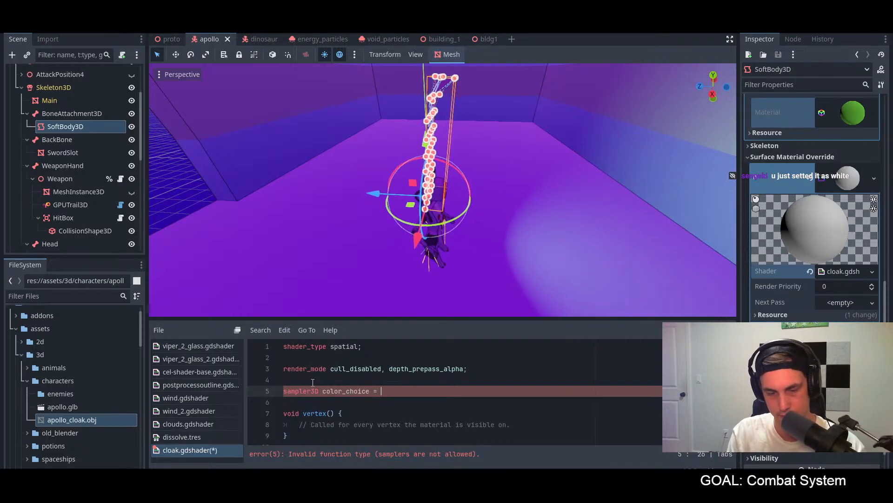
type("vec")
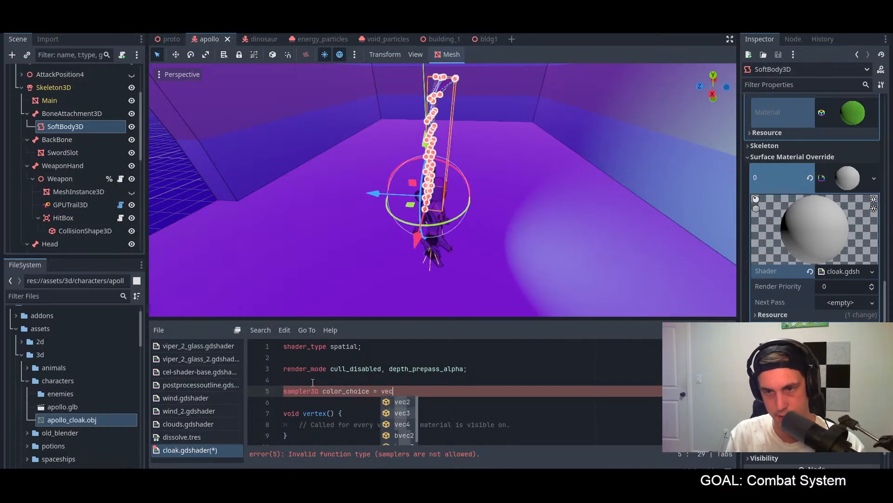
type("3(")
key("ctrl+s")
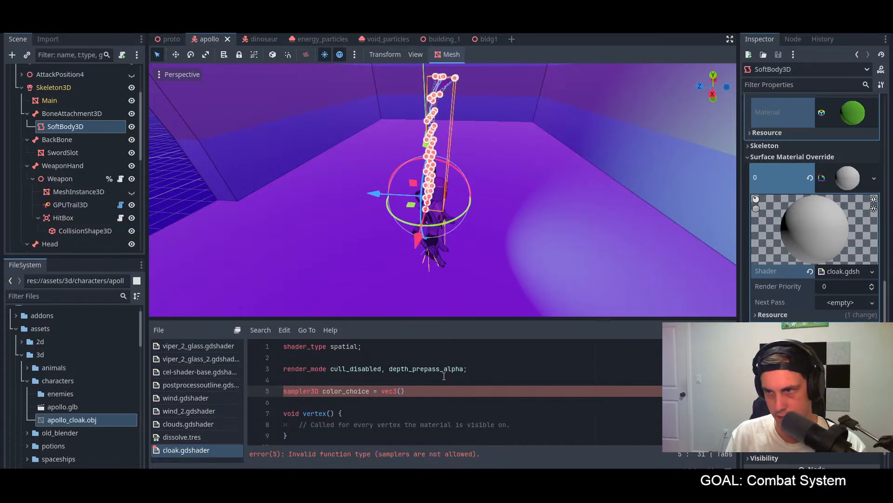
left_click_drag(405, 392, 371, 393)
key("BackSpace")
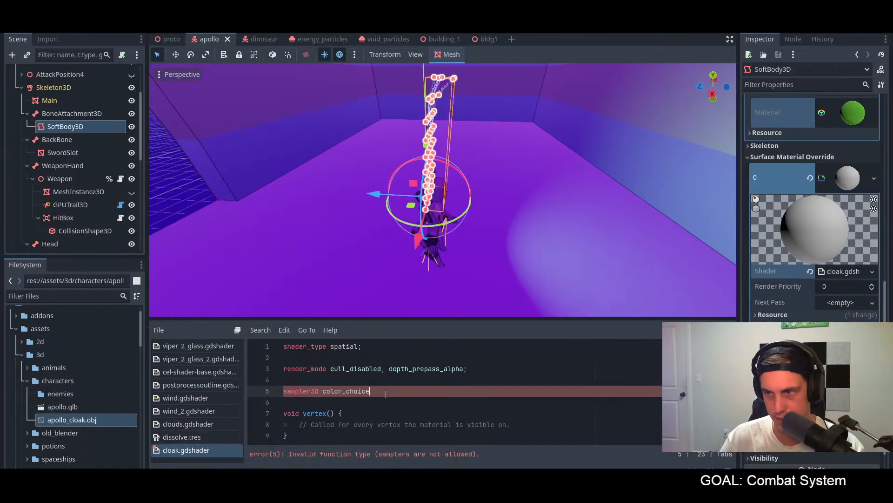
Step: Search the Godot Docs Shading language page for "sampler3d" and go through the matches for usage examples
key("alt+Tab")
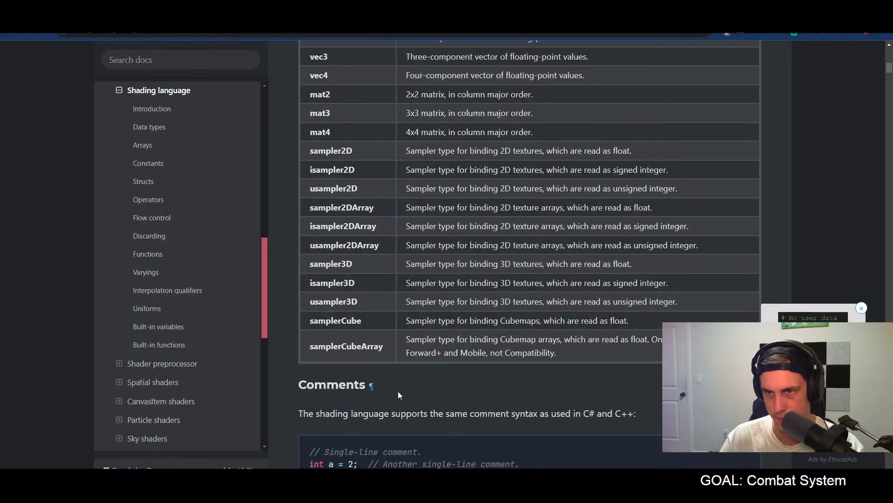
scroll(340, 249, "down", 5)
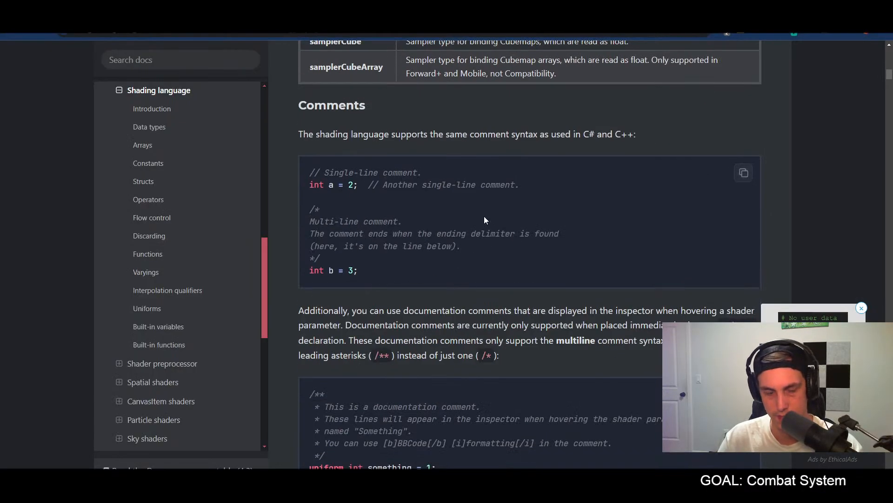
key("ctrl+f")
type("sampler")
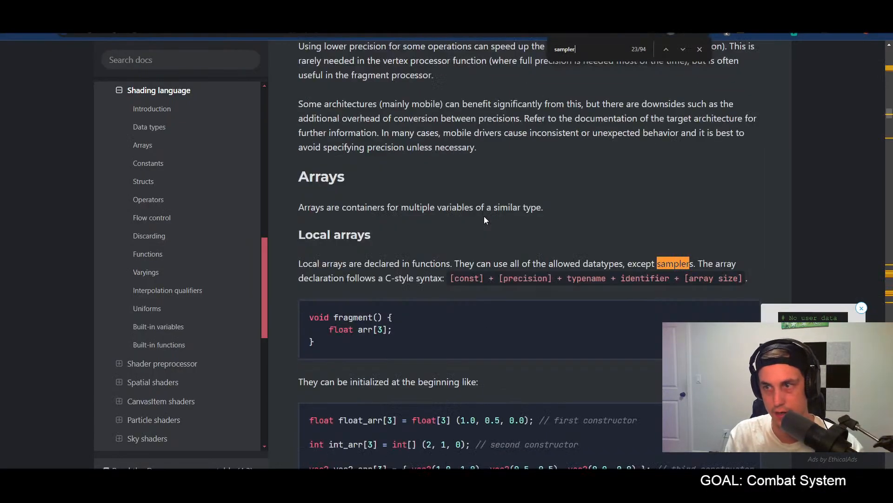
type("3d")
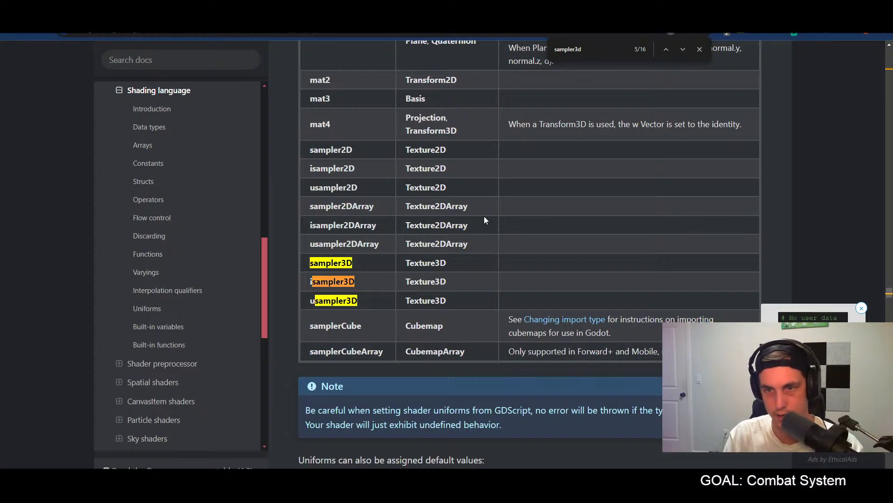
key("Return")
key("Return")
key("Return")
key("Return")
key("Return")
key("Return")
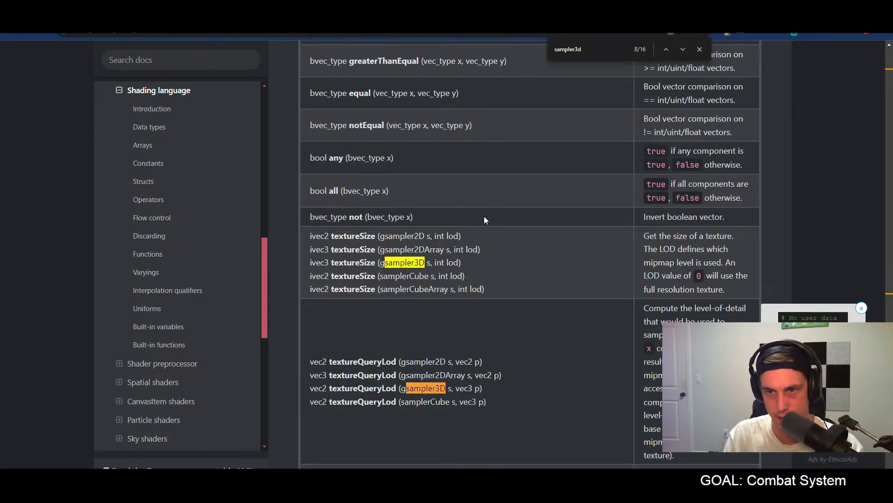
key("Return")
key("Return")
key("Return")
key("Return")
key("Return")
key("Return")
key("Return")
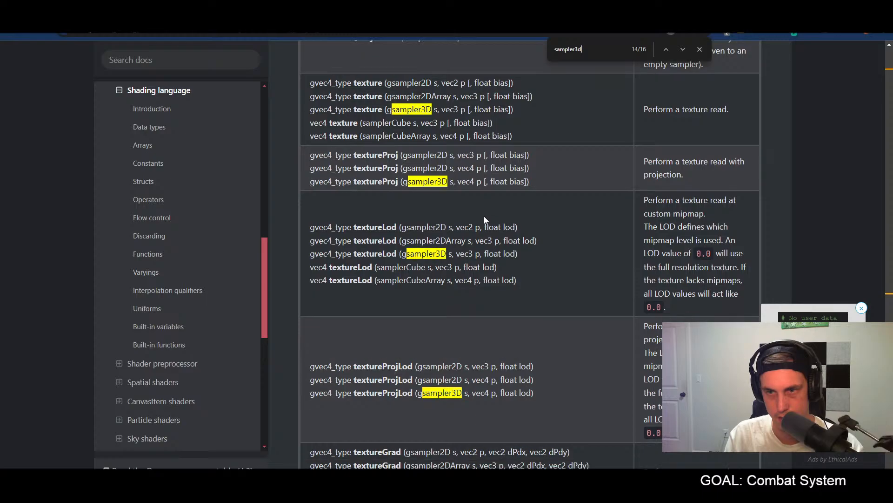
key("Return")
key("Return")
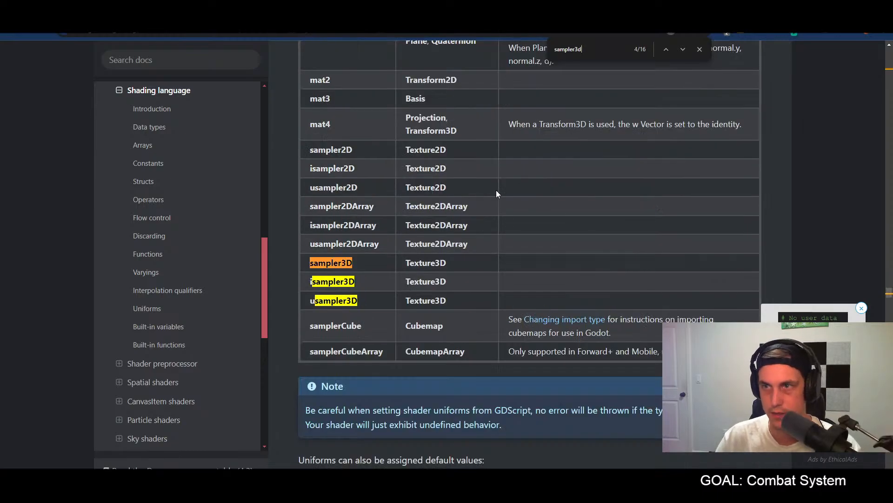
Step: Close the page search and examine the uniform types table and the examples of uniform default values below it
key("Escape")
scroll(493, 272, "up", 3)
scroll(493, 272, "down", 6)
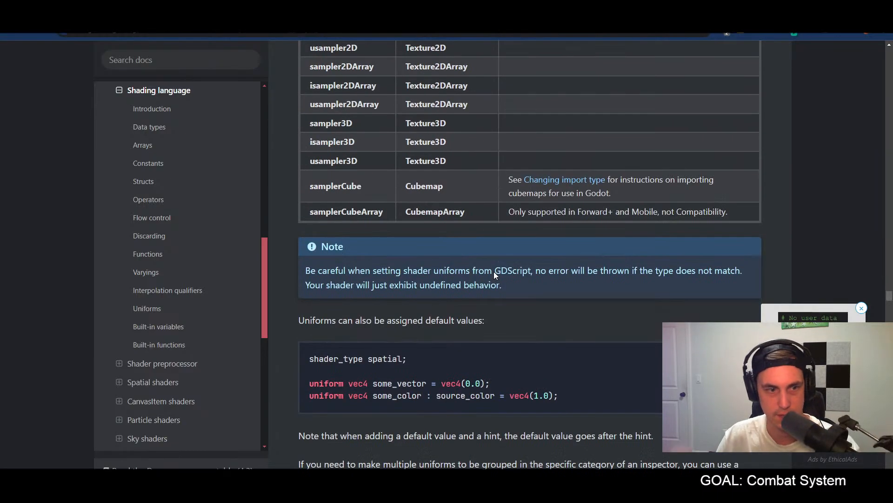
Step: Back in Godot, delete the "sampler3D color_choice" declaration above the vertex function, keeping the line blank
key("alt+Tab")
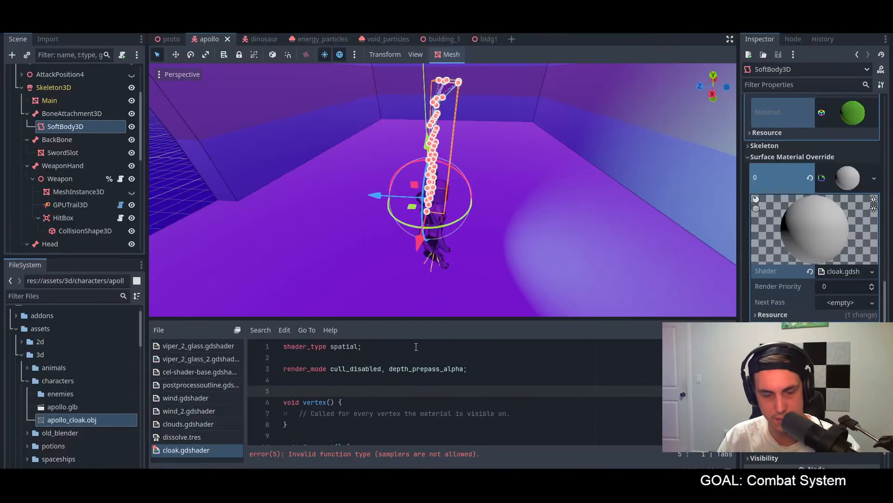
scroll(790, 286, "up", 3)
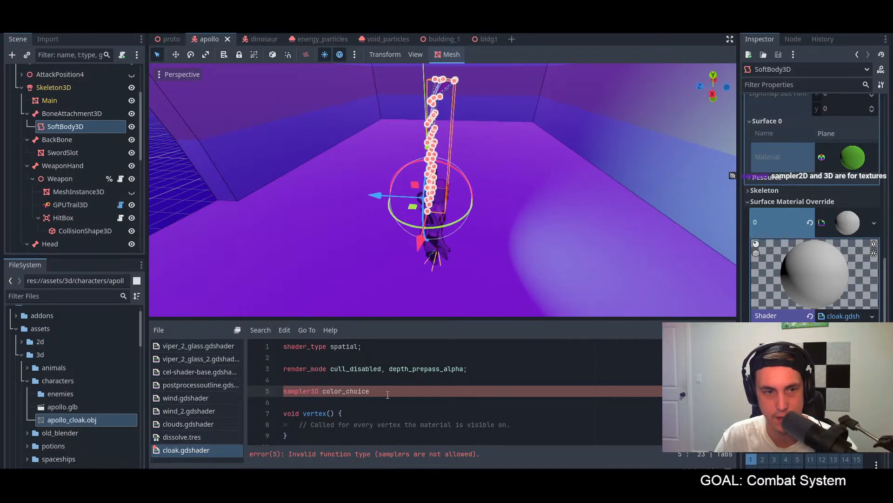
left_click_drag(387, 394, 283, 392)
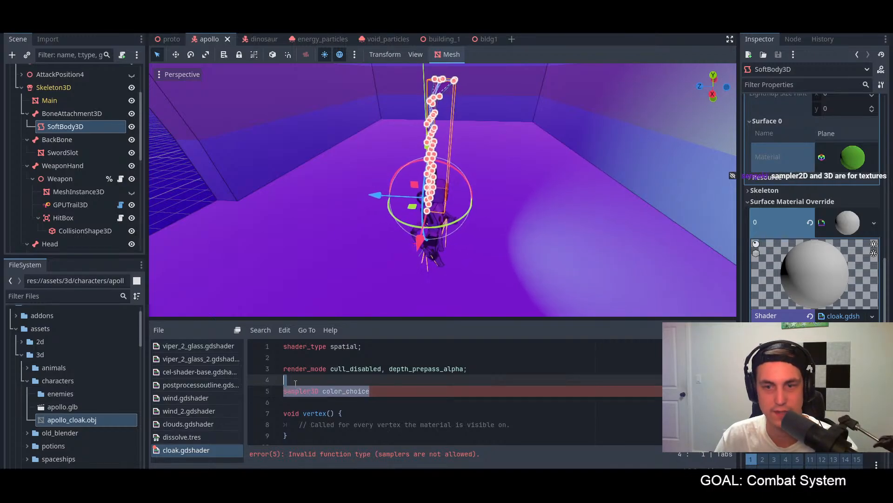
key("BackSpace")
key("BackSpace")
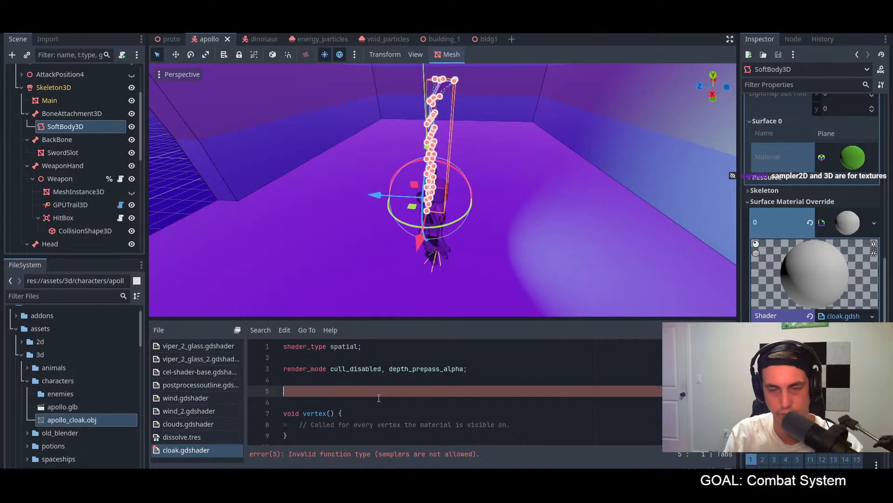
key("Return")
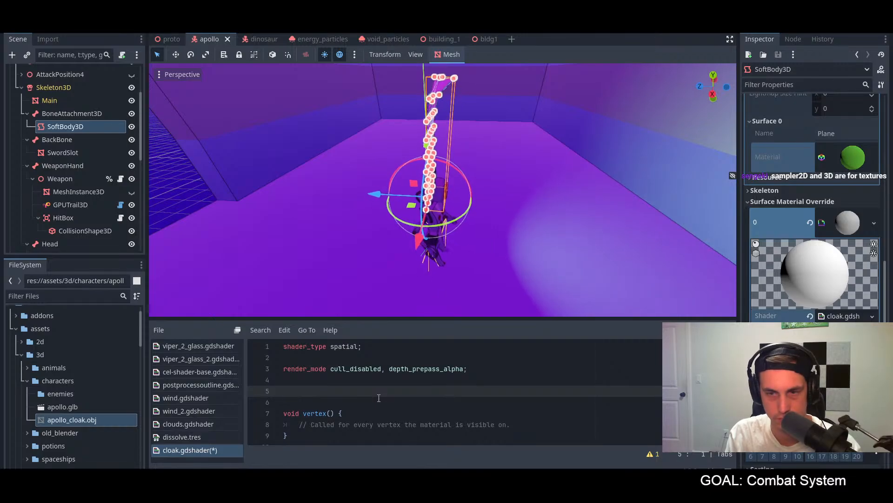
key("alt+Tab")
left_click_drag(600, 28, 892, 77)
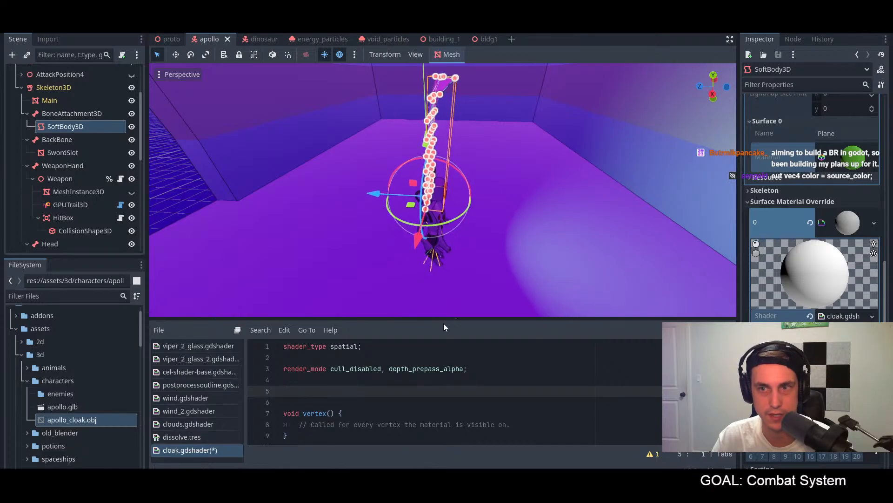
scroll(433, 387, "down", 3)
scroll(433, 391, "up", 2)
Step: Comment out the "vec4 color = vec4(1.0, 1.0, 1.0, 1.0);" line in the fragment function
scroll(434, 400, "down", 1)
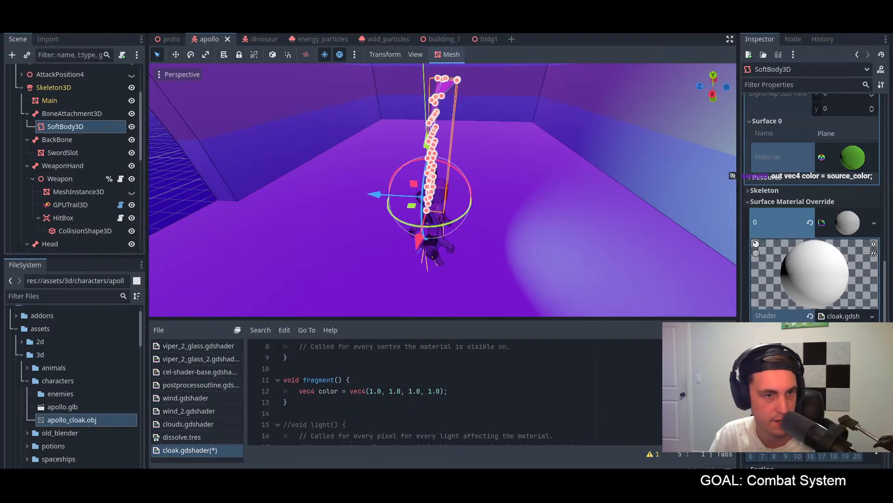
left_click(456, 392)
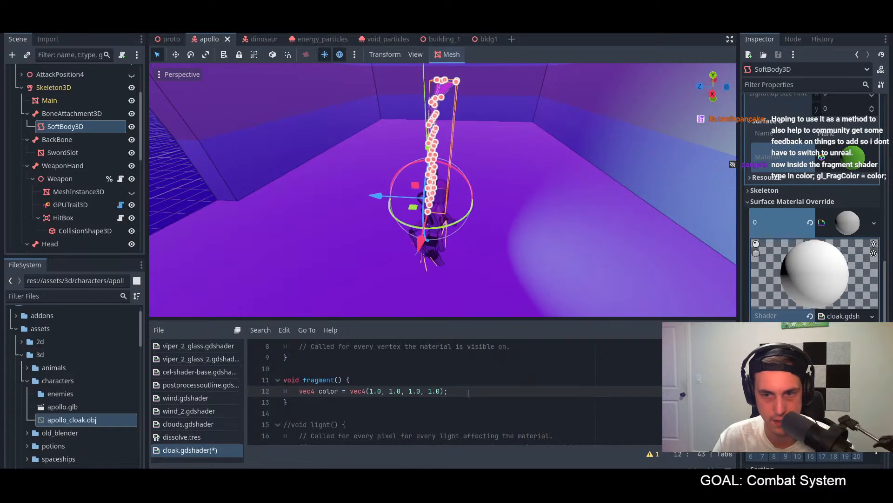
key("ctrl+k")
Step: Replace the comment in the vertex function with "out vec4 color = source_color;" and save the shader
scroll(419, 409, "up", 3)
scroll(387, 431, "down", 3)
scroll(388, 432, "up", 1)
left_click_drag(508, 391, 301, 391)
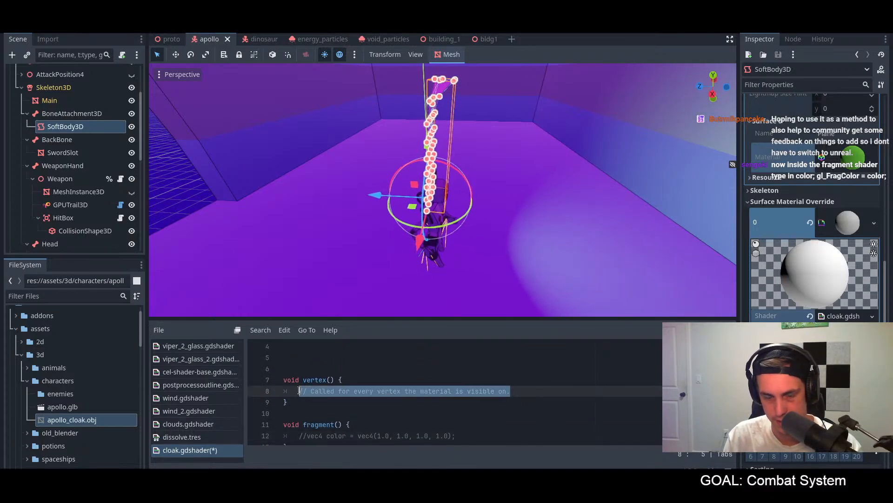
type("p")
key("BackSpace")
type("out vec")
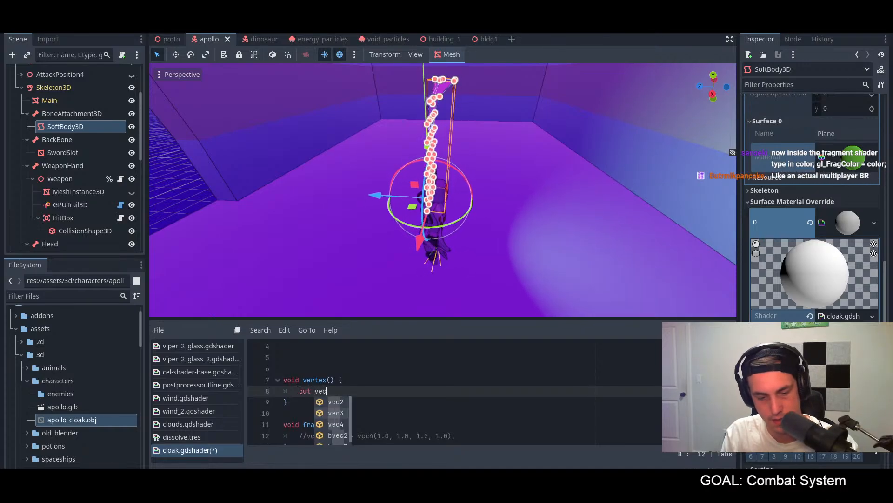
type("4 co")
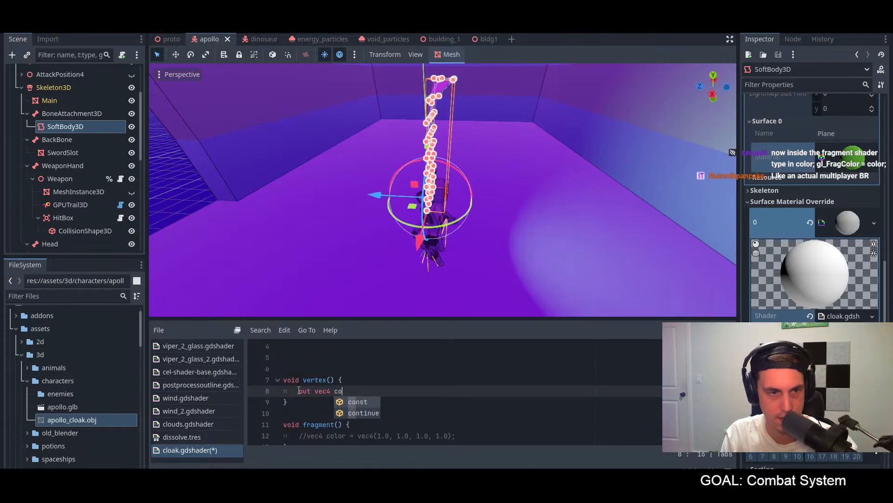
type("lor = ")
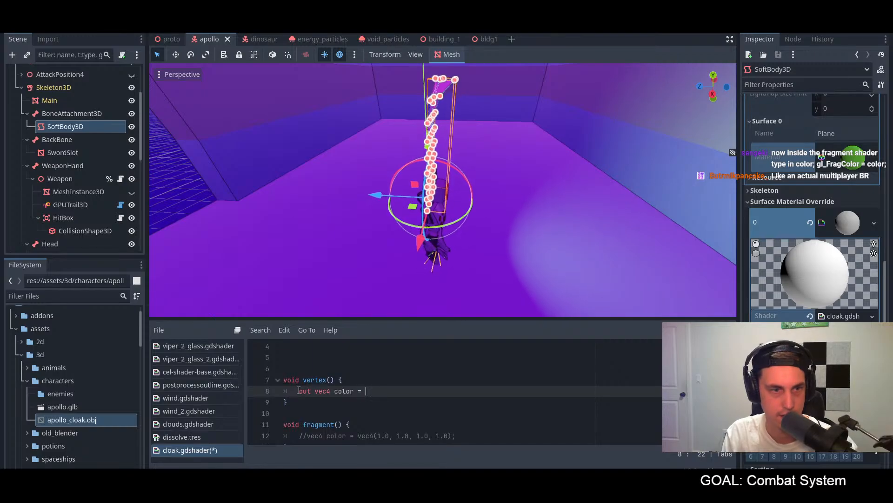
type("soure")
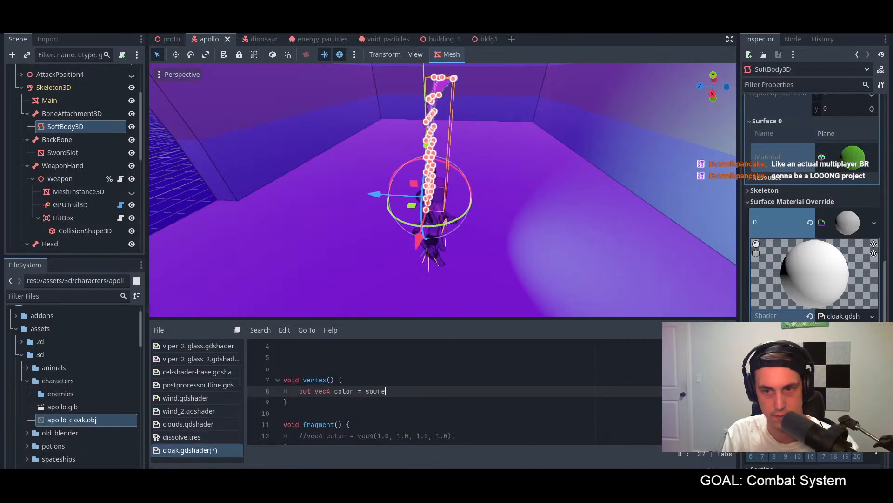
key("BackSpace")
type("ce_color;")
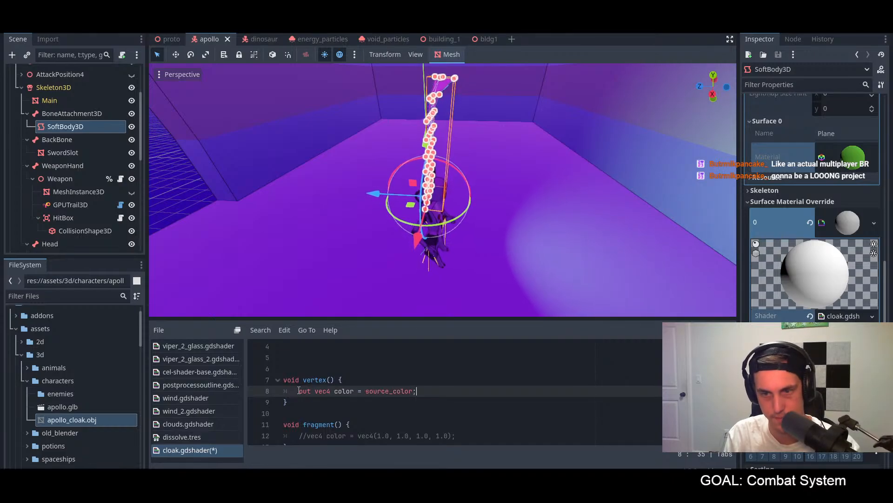
key("ctrl+s")
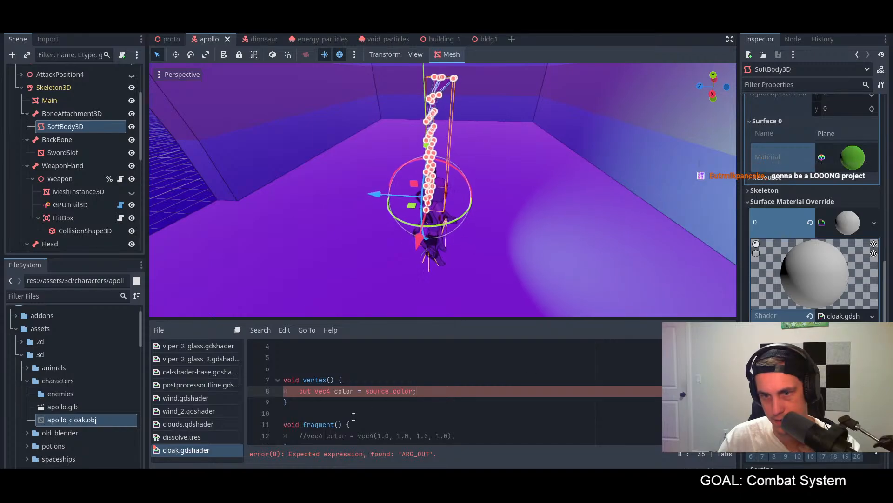
Step: Replace the commented-out line in the fragment function with "gl_FragColor = color;" and save the shader
scroll(347, 396, "up", 1)
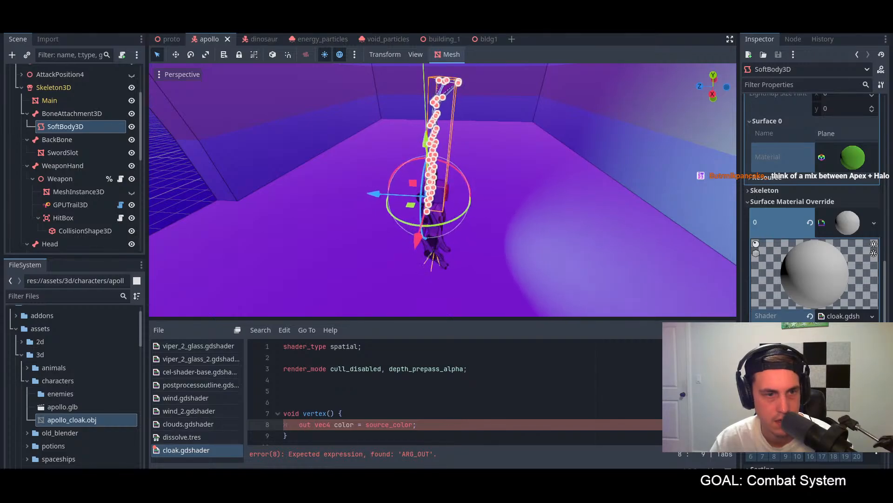
scroll(393, 389, "down", 3)
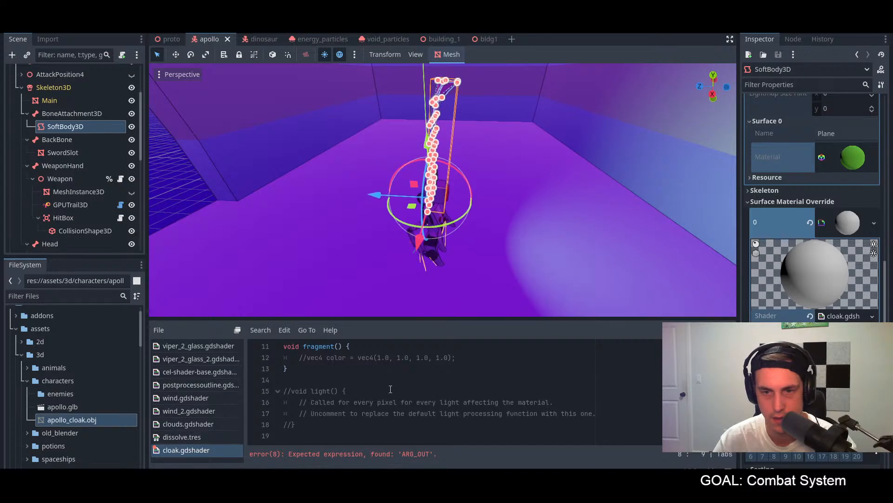
scroll(393, 389, "up", 1)
left_click_drag(463, 390, 300, 391)
type("gl_FragColor = color;")
key("ctrl+s")
scroll(392, 403, "up", 1)
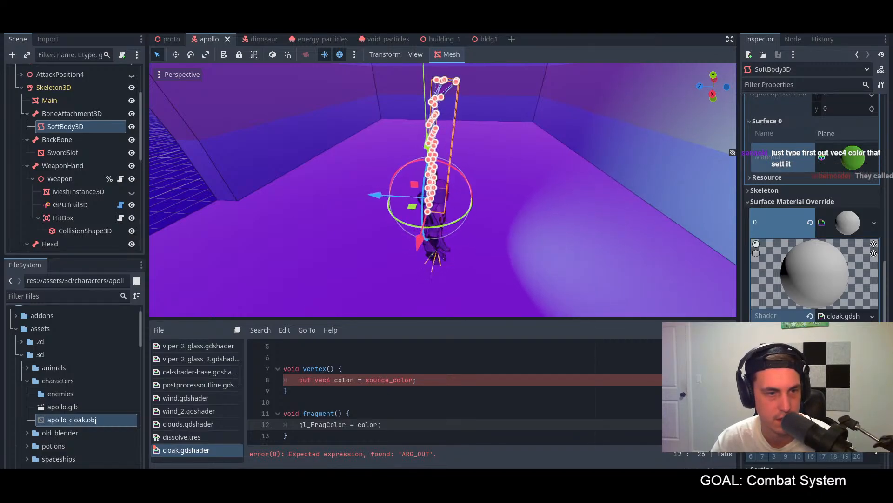
Step: Remove the out qualifier from the color declaration in the vertex function
scroll(329, 428, "up", 1)
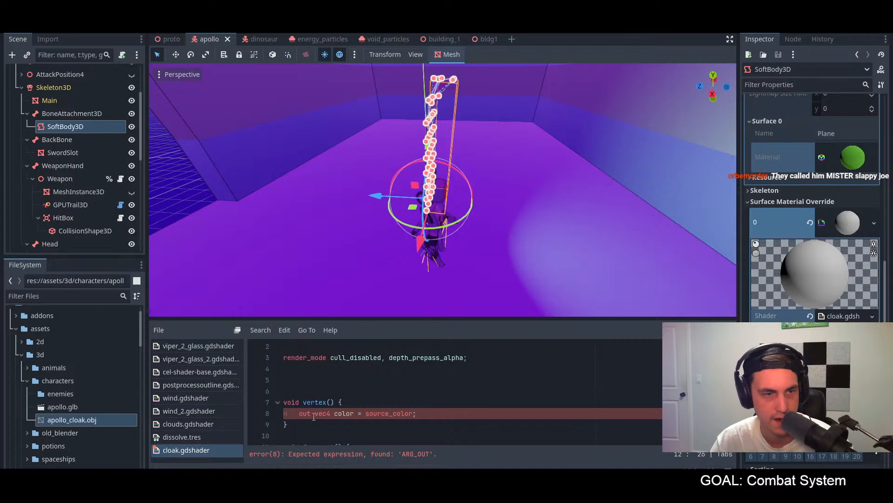
left_click_drag(315, 416, 298, 413)
key("BackSpace")
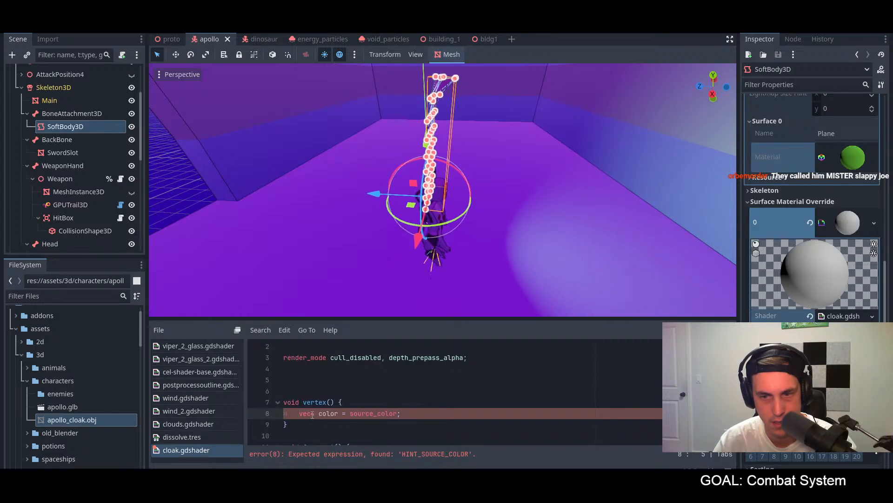
scroll(385, 408, "down", 3)
scroll(386, 408, "up", 4)
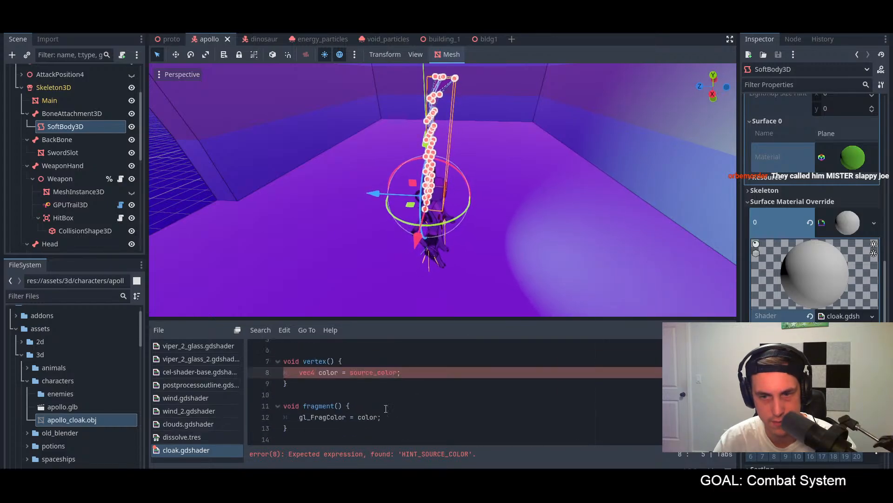
Step: Undo the removal of the out qualifier in the vertex function and save the shader
key("ctrl+x")
key("ctrl+z")
key("ctrl+z")
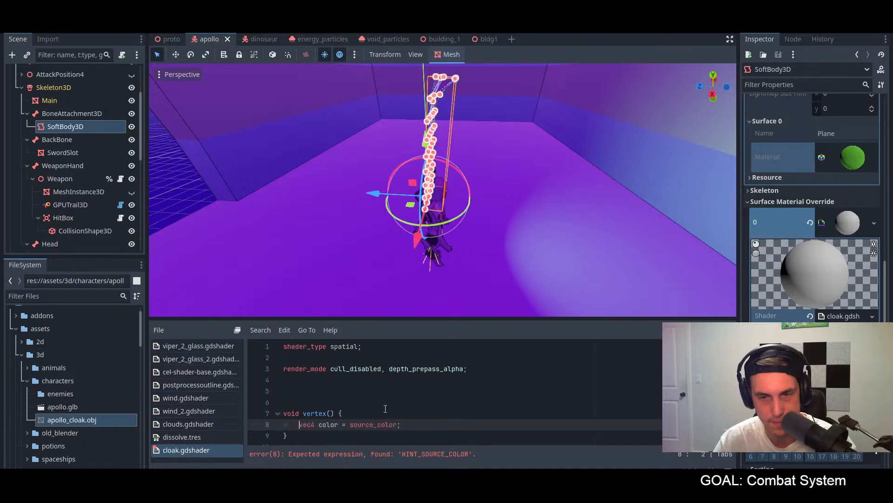
left_click(384, 408)
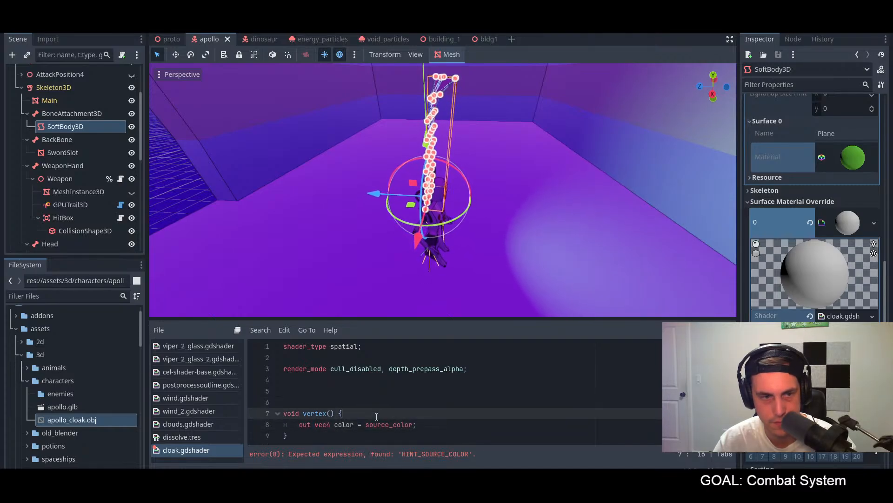
key("ctrl+s")
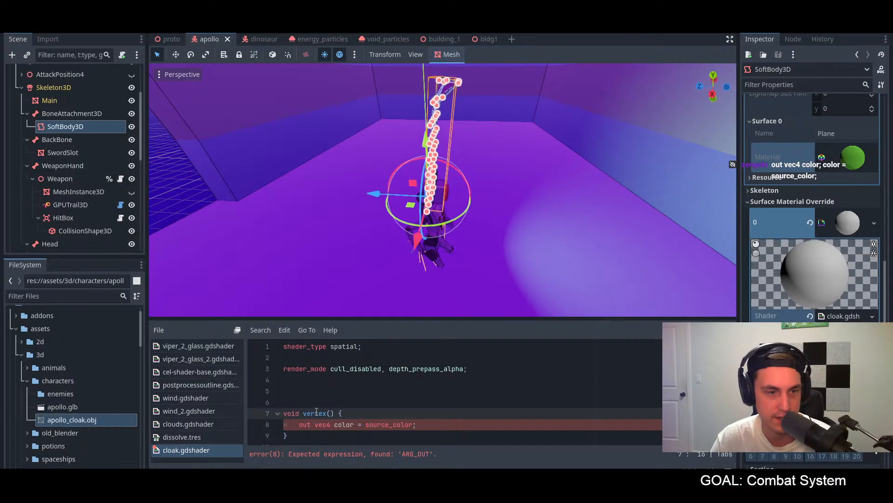
Step: Shorten the vertex function's declaration to "out vec4 color;" without the source_color assignment, and add an empty line below it
scroll(316, 412, "down", 1)
left_click_drag(416, 391, 353, 391)
left_click_drag(423, 391, 358, 392)
key("BackSpace")
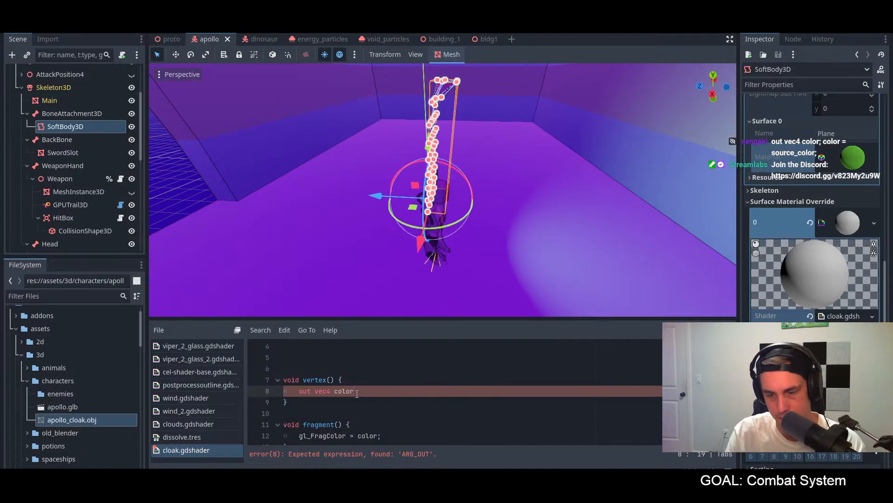
type(";")
key("Return")
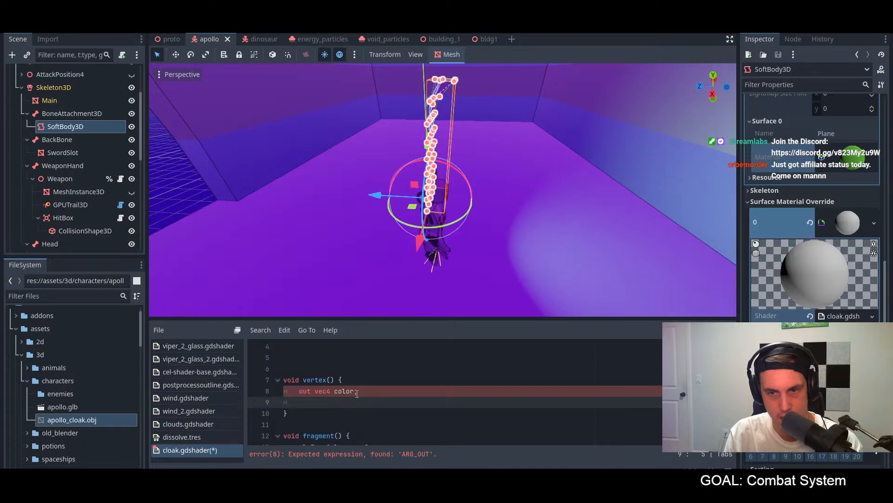
Step: Delete the "out vec4 color;" line so the vertex function is left empty
left_click_drag(362, 389, 259, 393)
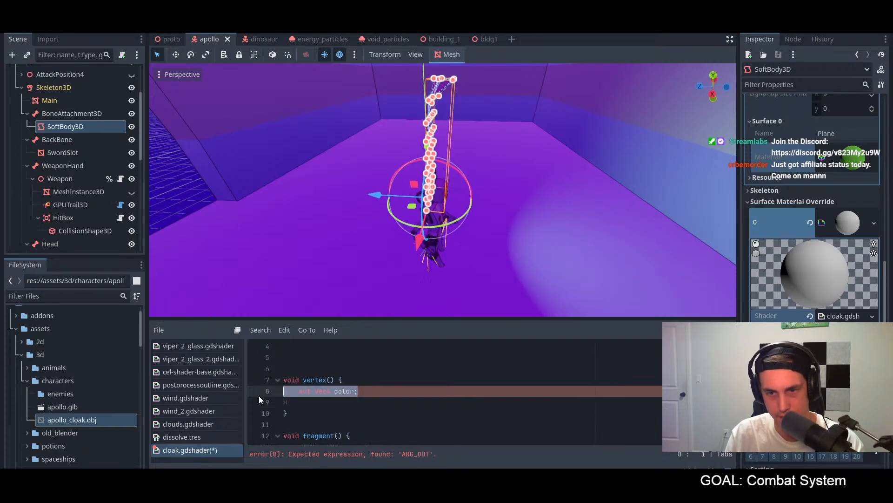
key("BackSpace")
scroll(344, 399, "up", 1)
key("BackSpace")
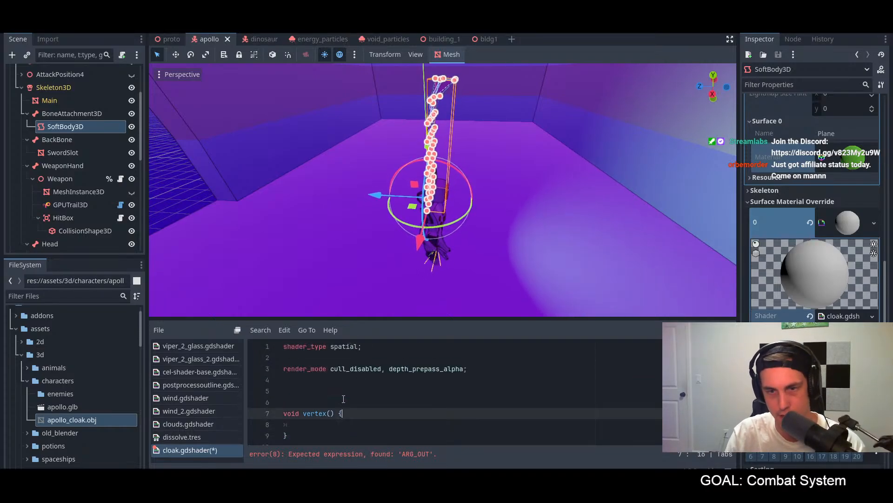
Step: Declare "vec4 color;" on the blank line above the vertex function
left_click(346, 393)
type("ve")
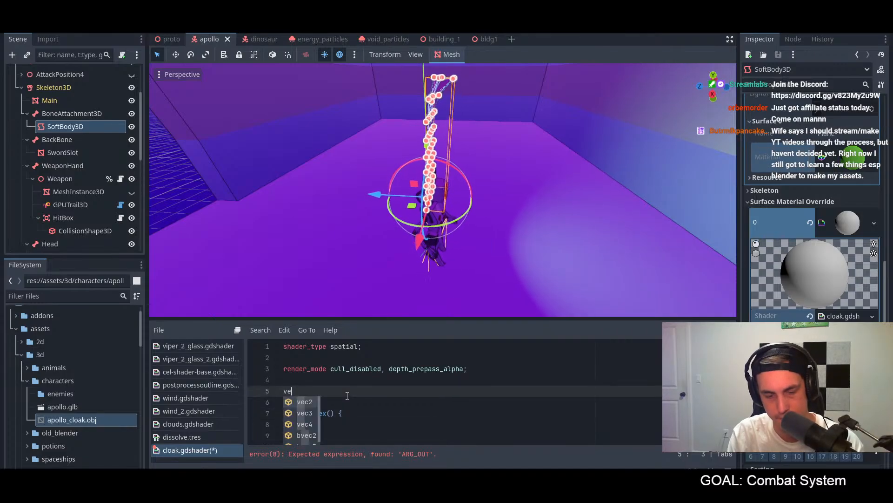
type("c4 color")
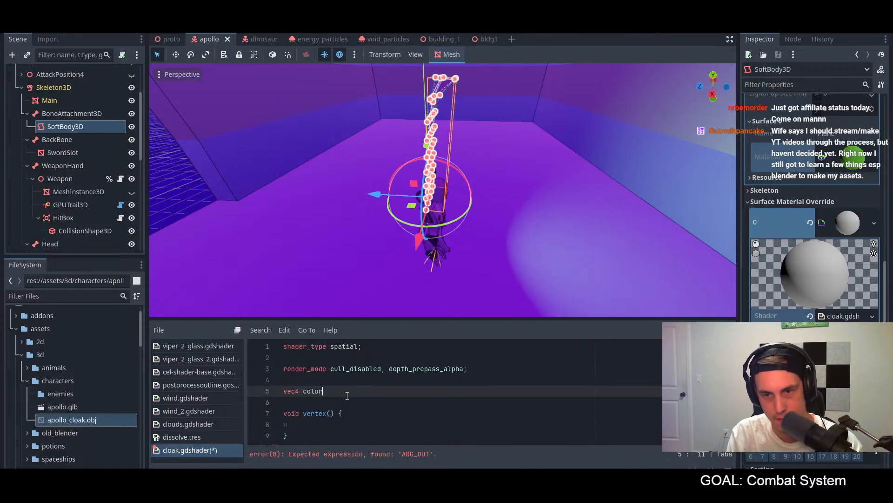
type(";")
key("Return")
type("co")
key("BackSpace")
key("BackSpace")
key("BackSpace")
Step: Change the fragment function's assignment to "source_color = color;" and save the shader
scroll(359, 406, "down", 2)
left_click_drag(381, 402, 302, 405)
type("source")
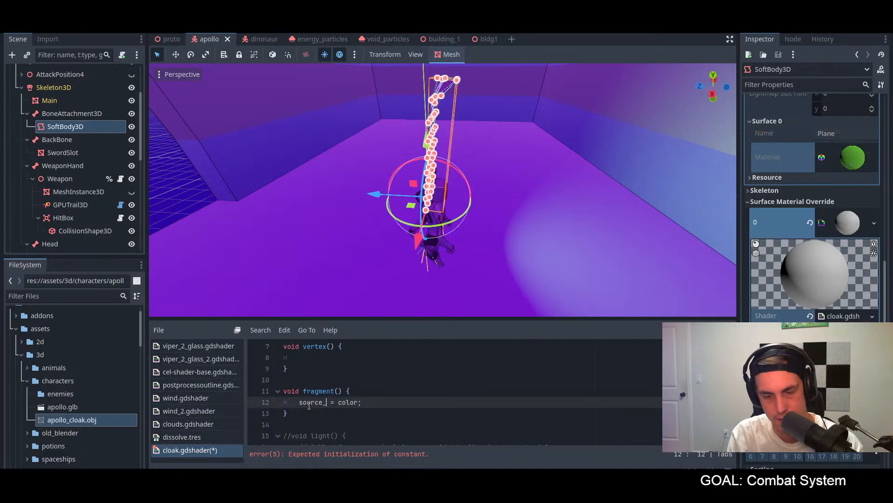
type("_color")
key("ctrl+s")
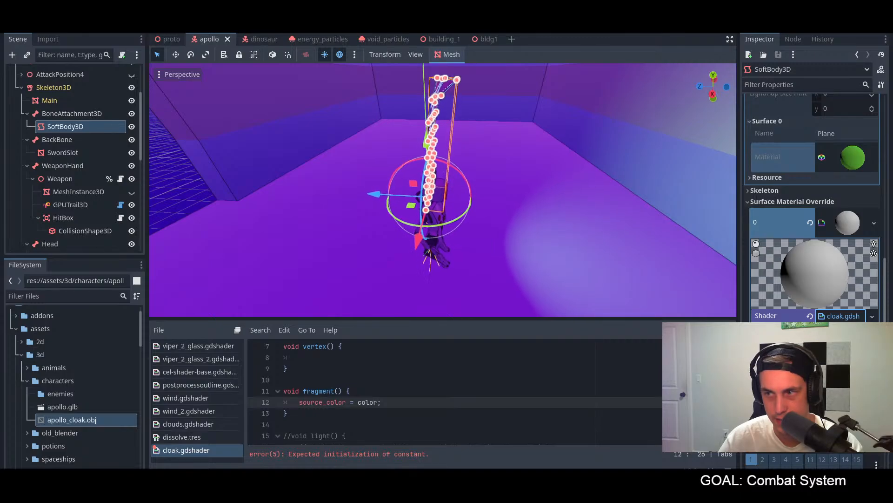
Step: Examine the "vec4 color;" declaration above the vertex function alongside the assignment in the fragment function
scroll(325, 408, "up", 2)
scroll(357, 406, "down", 2)
scroll(357, 406, "up", 2)
scroll(357, 405, "down", 1)
left_click(341, 358)
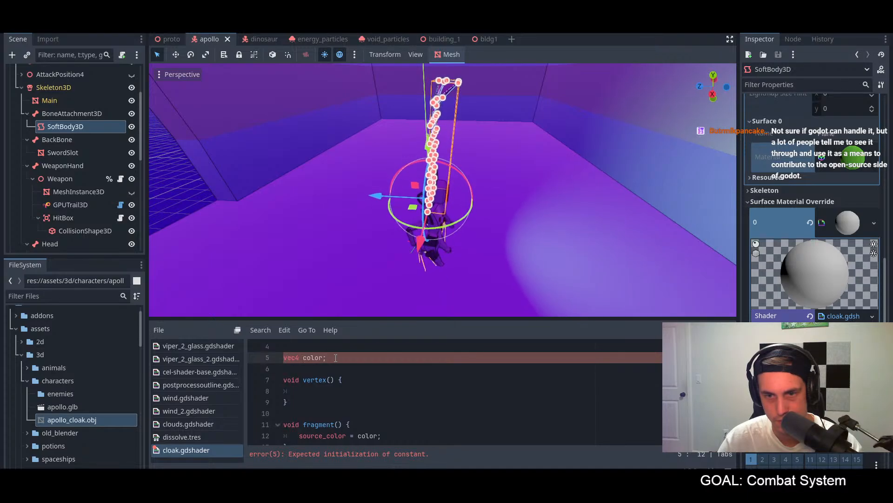
double_click(292, 356)
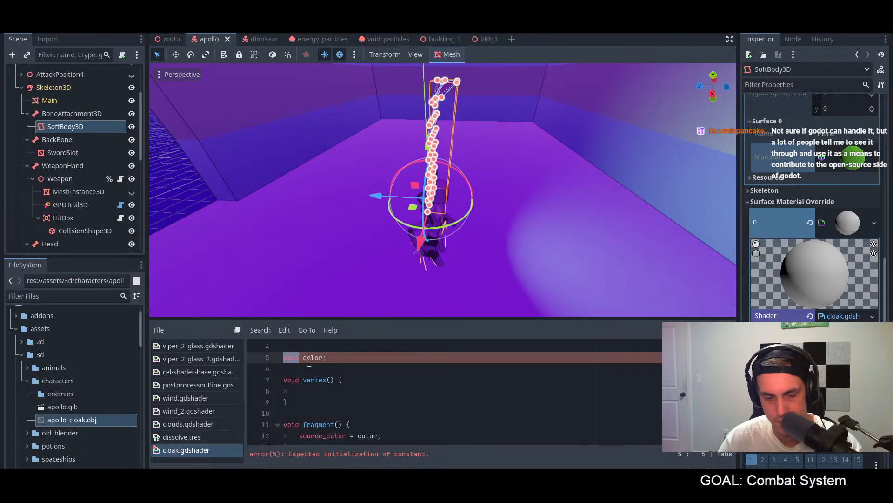
left_click(337, 357)
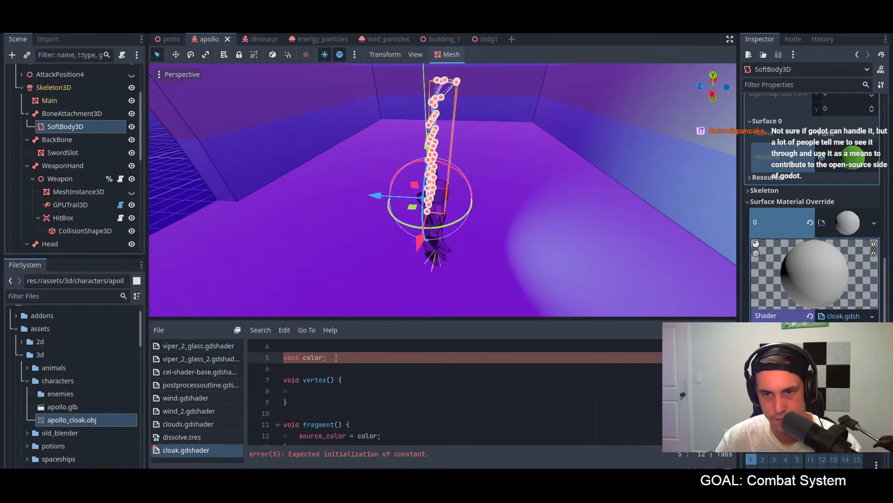
Step: Switch to the Godot documentation in the browser and read the COLOR assignment example on the Introduction to shaders page
left_click_drag(337, 357, 279, 357)
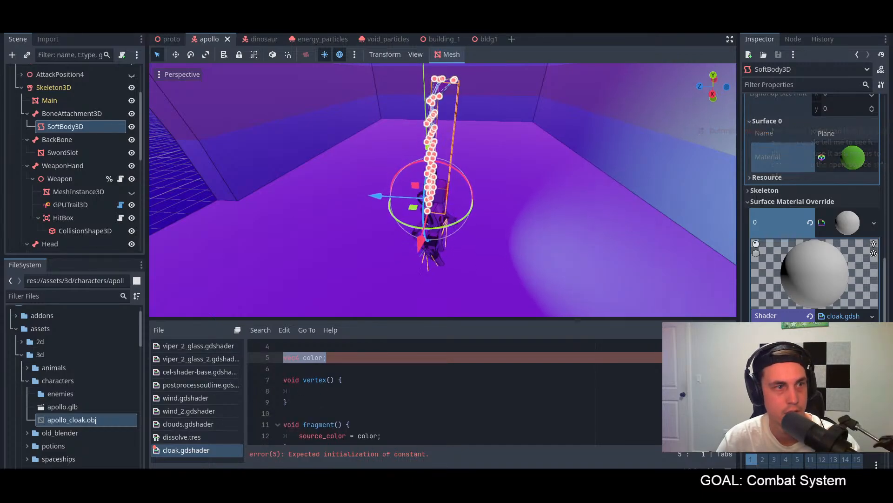
key("alt+Tab")
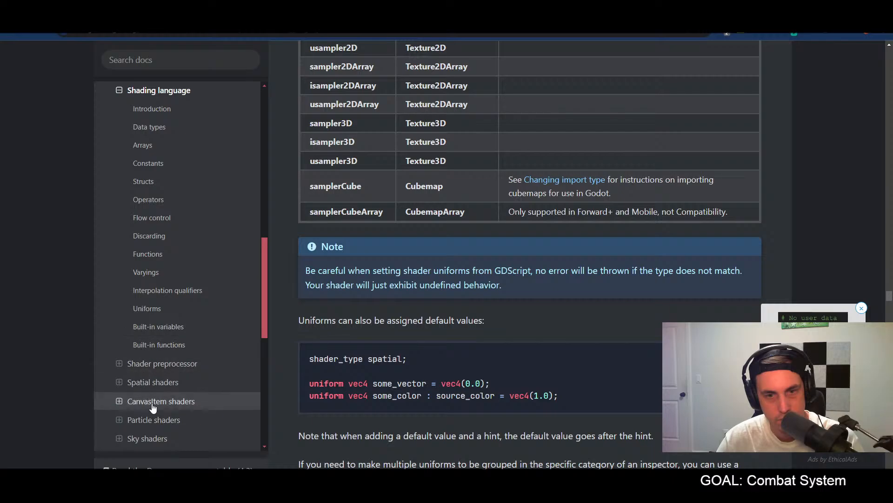
scroll(156, 374, "up", 5)
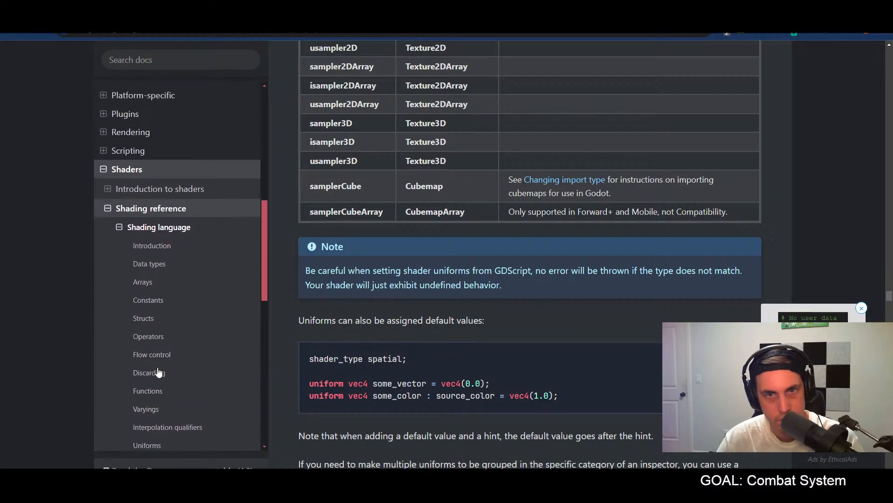
left_click(156, 193)
scroll(460, 289, "down", 6)
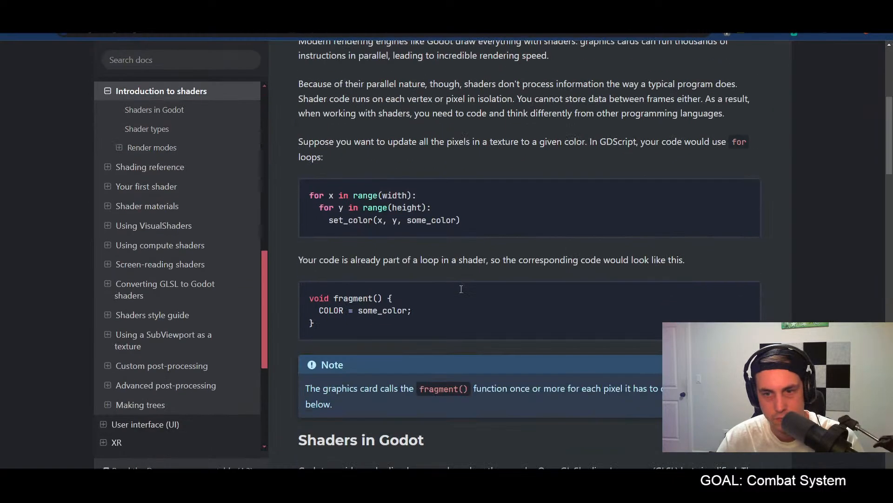
scroll(460, 287, "down", 1)
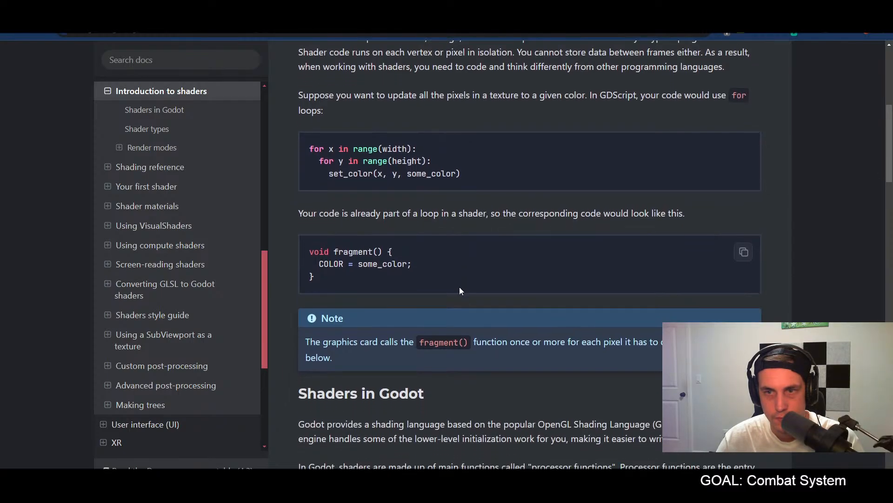
left_click_drag(428, 267, 330, 263)
left_click(421, 274)
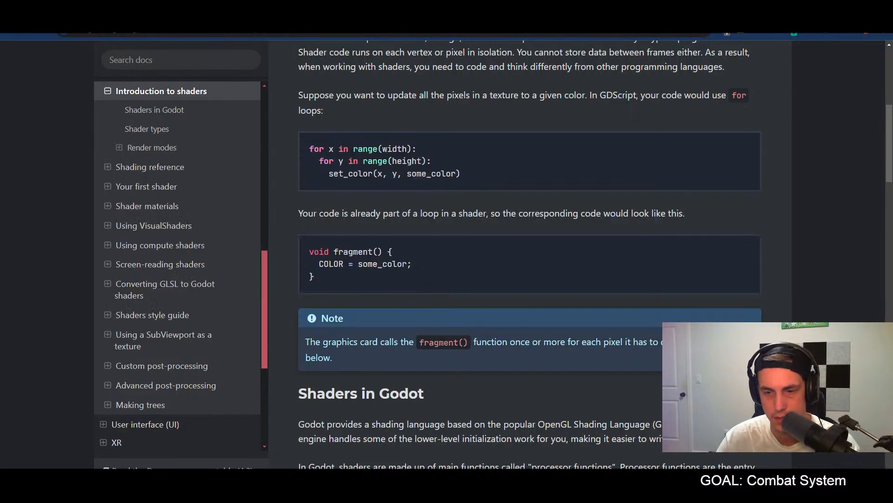
Step: Switch back to Godot and delete the "vec4 color;" declaration above the vertex function
key("alt+Tab")
scroll(354, 388, "down", 2)
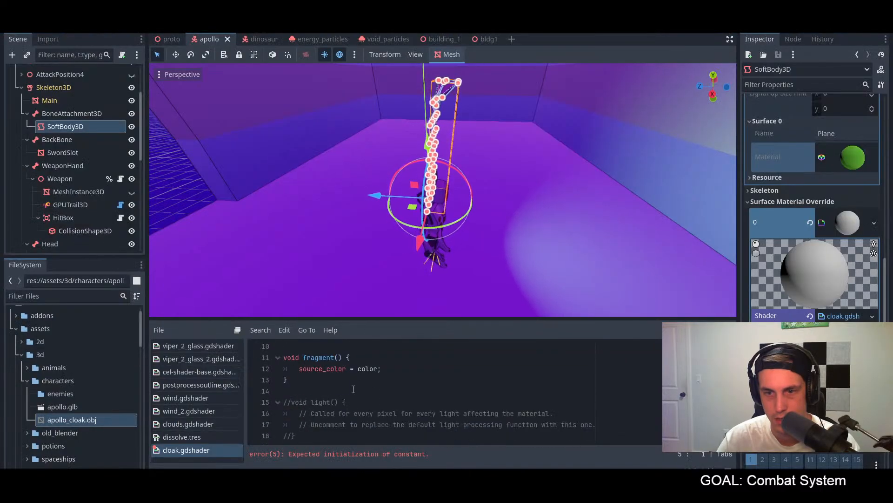
scroll(354, 388, "up", 3)
key("BackSpace")
key("BackSpace")
key("BackSpace")
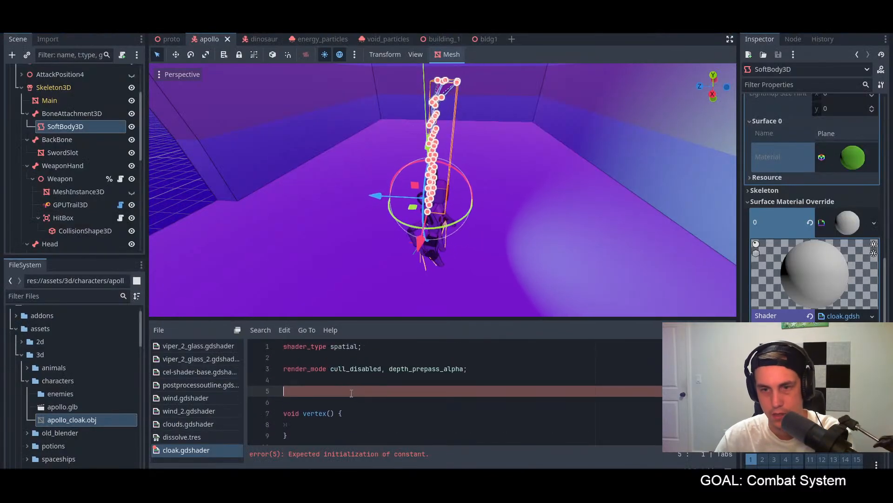
Step: Replace the fragment function's assignment with "COLOR = source_color;" and save the shader
scroll(377, 394, "down", 2)
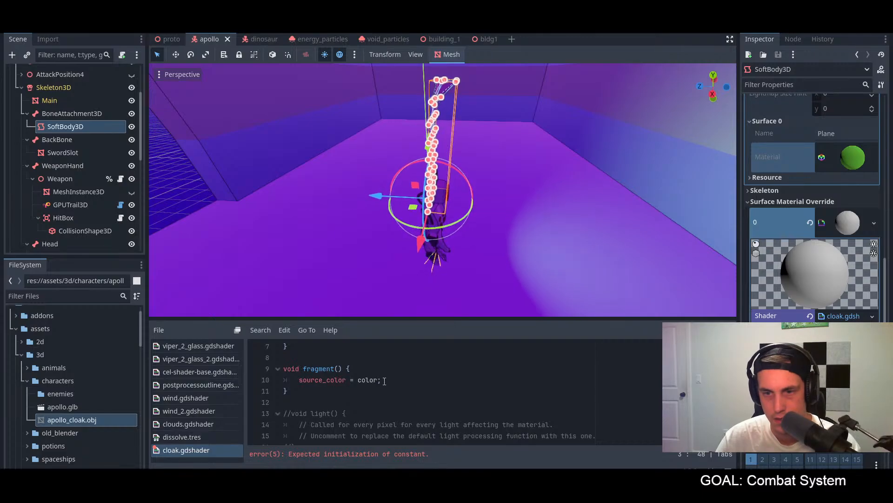
left_click_drag(381, 379, 299, 380)
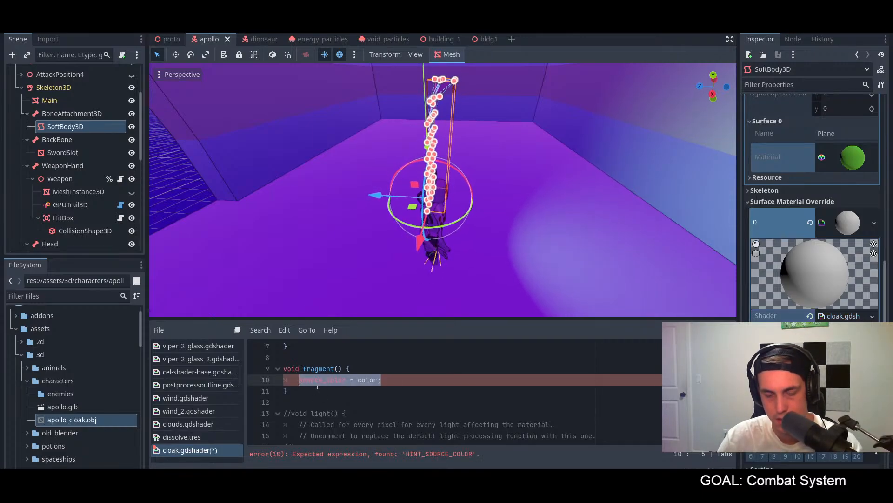
type("COLOR")
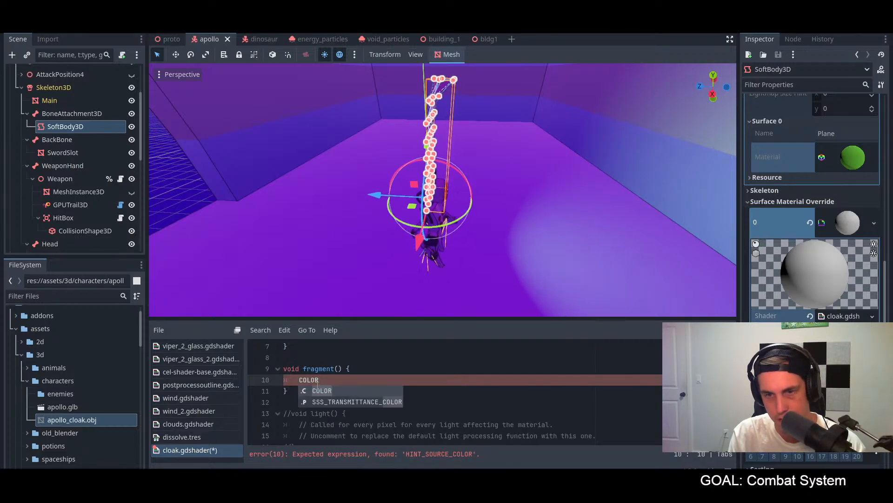
type(" = sour")
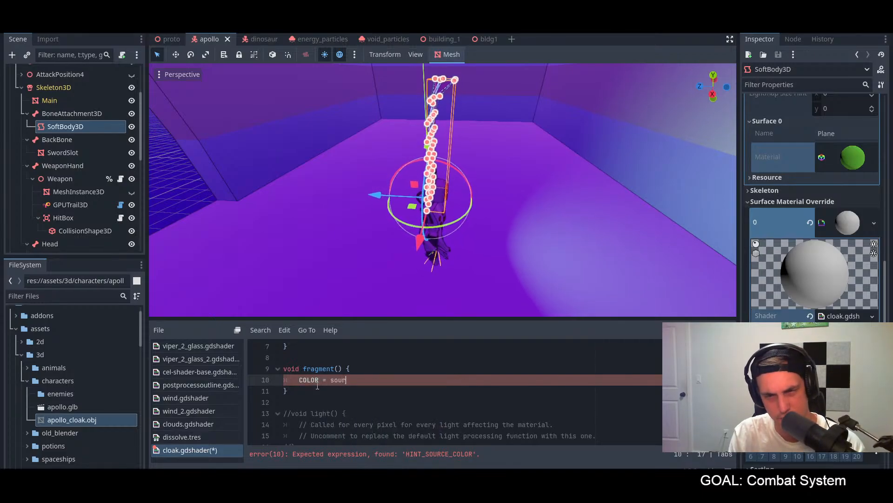
type("ce_c")
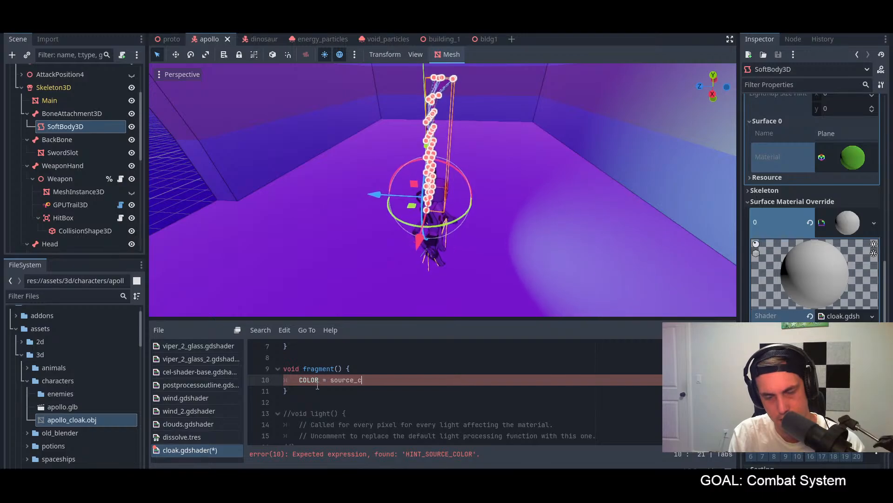
type("olor;")
key("ctrl+s")
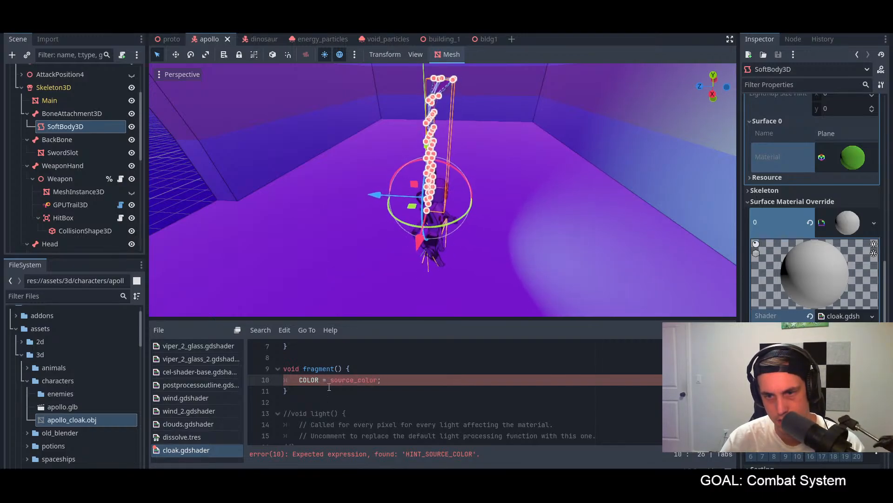
key("alt+Tab")
key("alt+Tab")
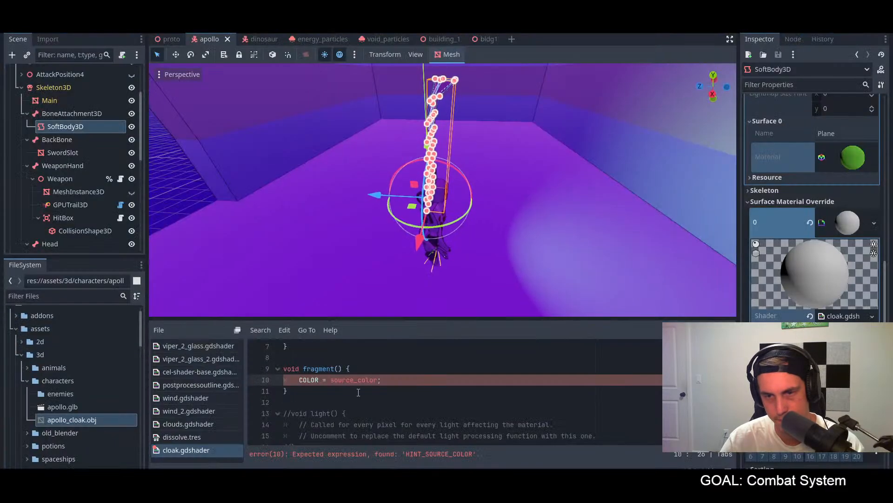
Step: Declare "const color = source_color;" on its own line between the render_mode line and the vertex function
scroll(392, 379, "up", 1)
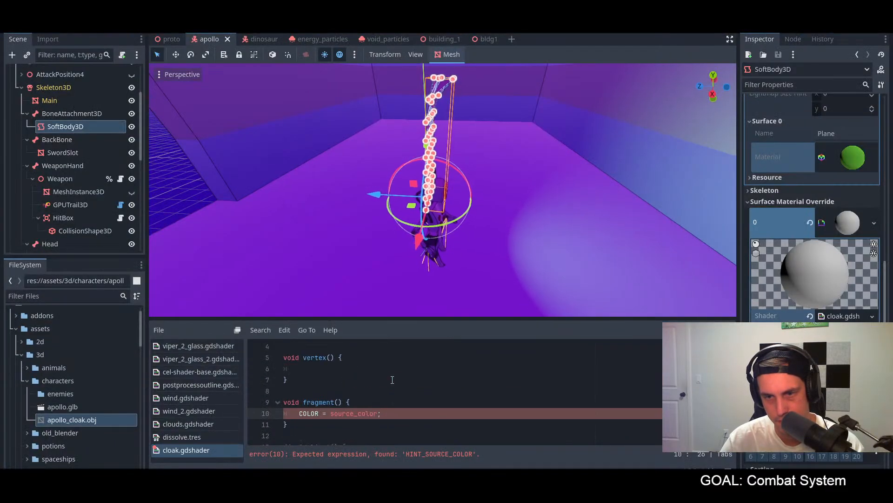
left_click_drag(391, 411, 280, 415)
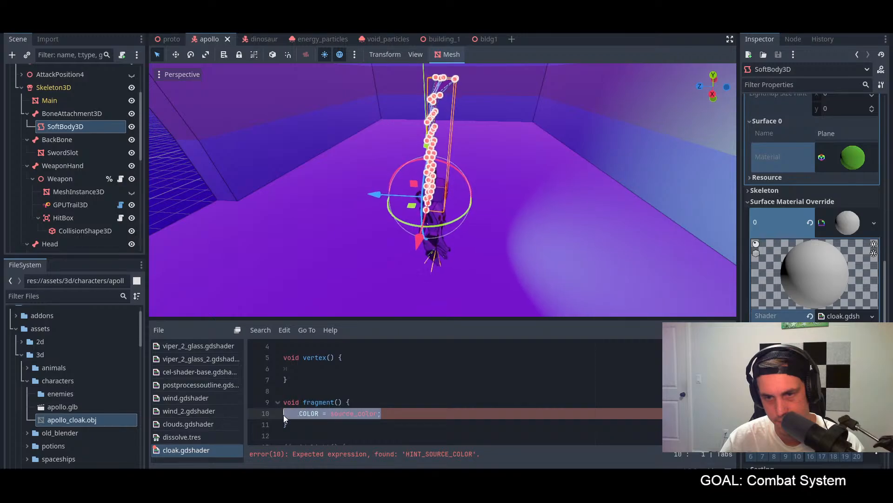
scroll(356, 396, "up", 1)
key("ctrl+x")
left_click(332, 377)
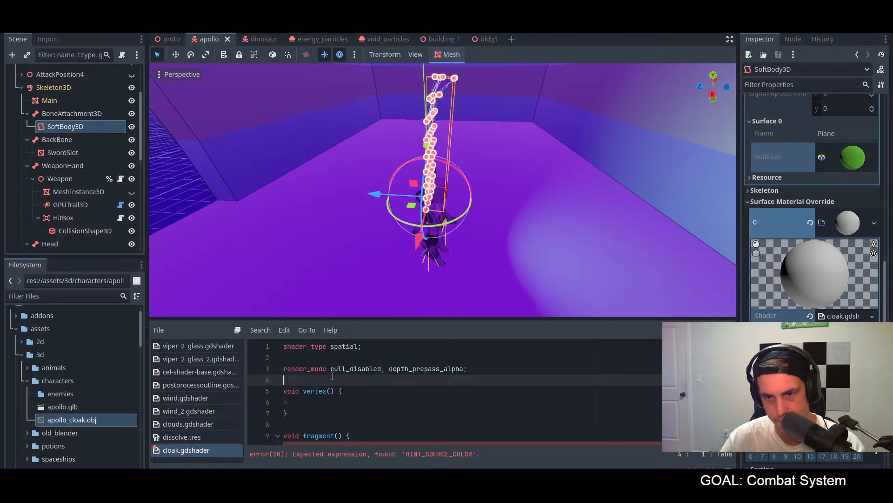
key("Return")
key("Return")
key("Up")
type("con")
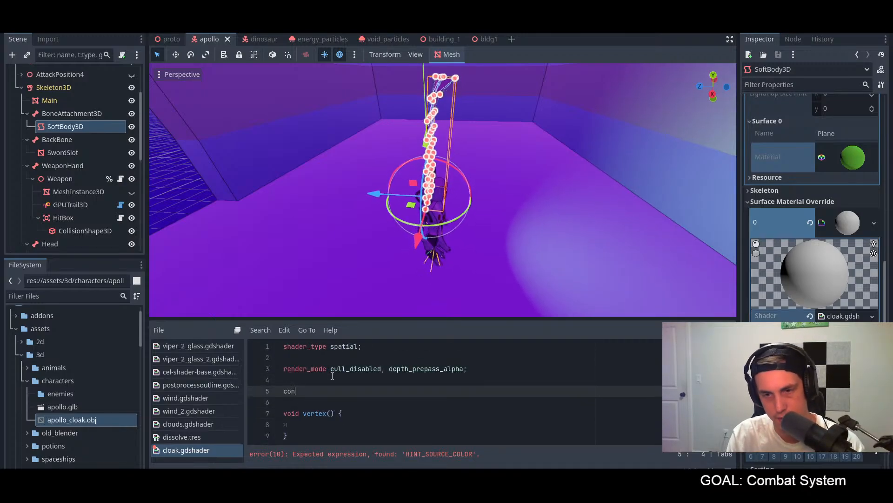
type("st color ")
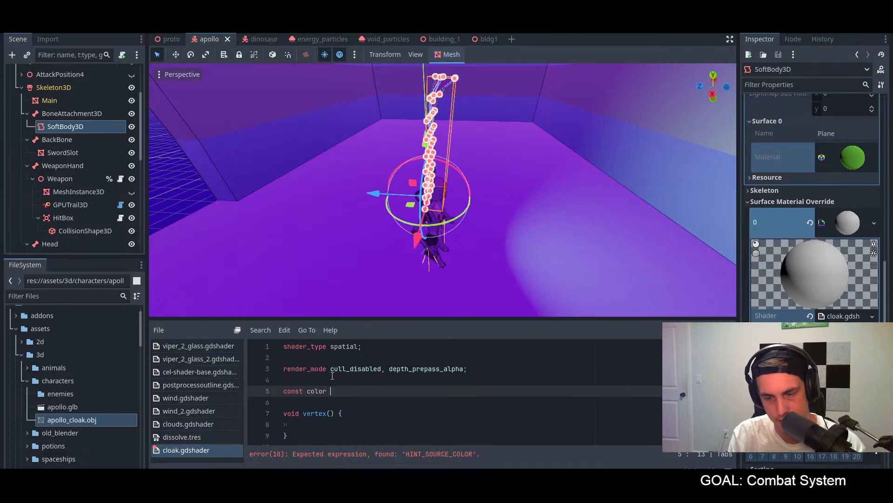
type("= source_color;")
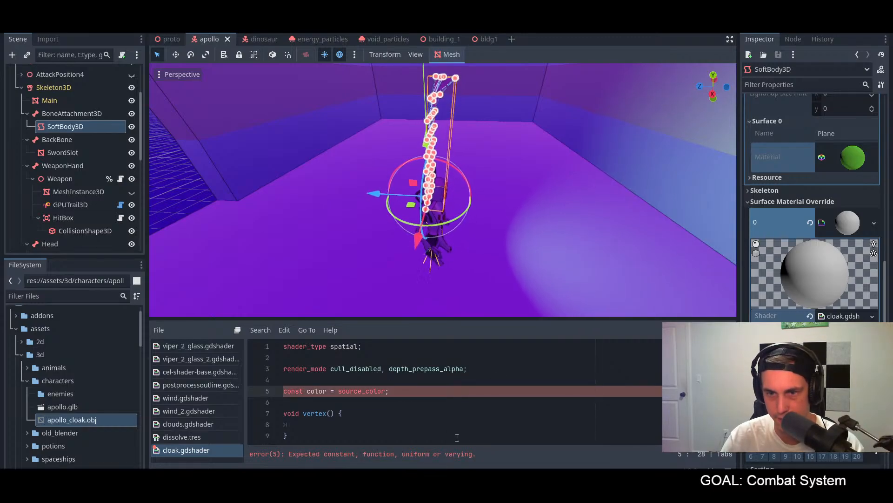
Step: Select the new const declaration and switch to the shader documentation in the browser
left_click_drag(428, 389, 278, 387)
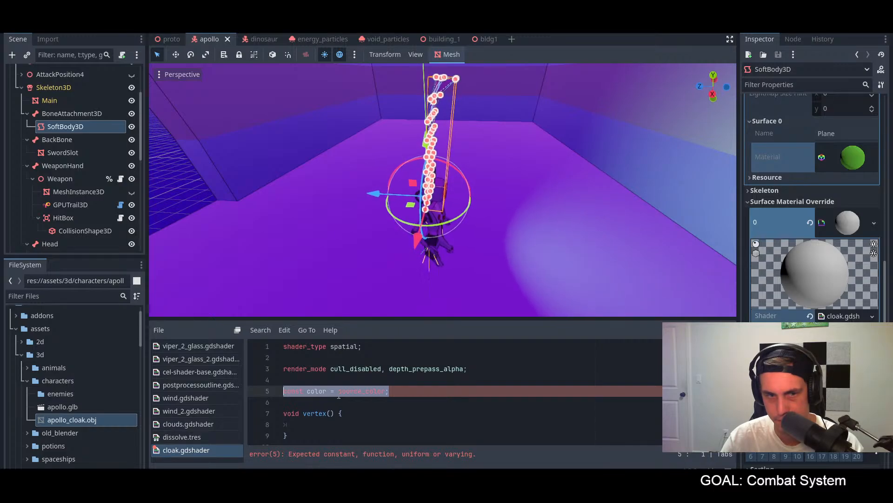
key("alt+Tab")
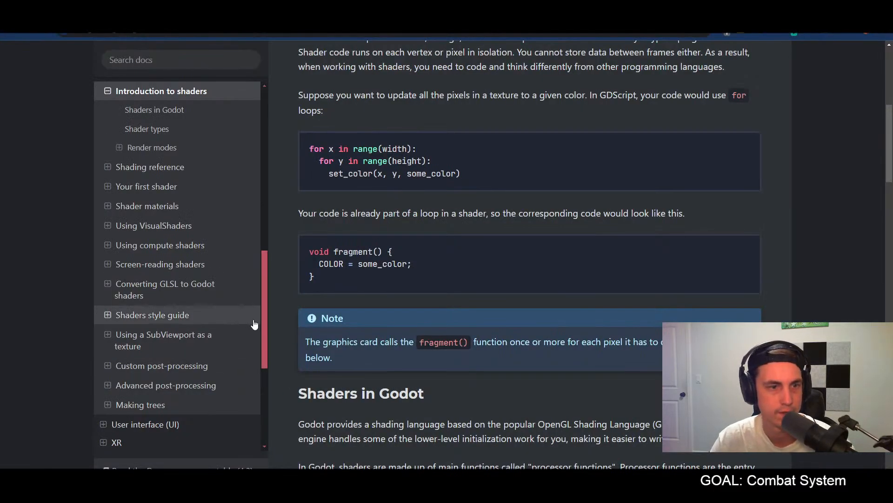
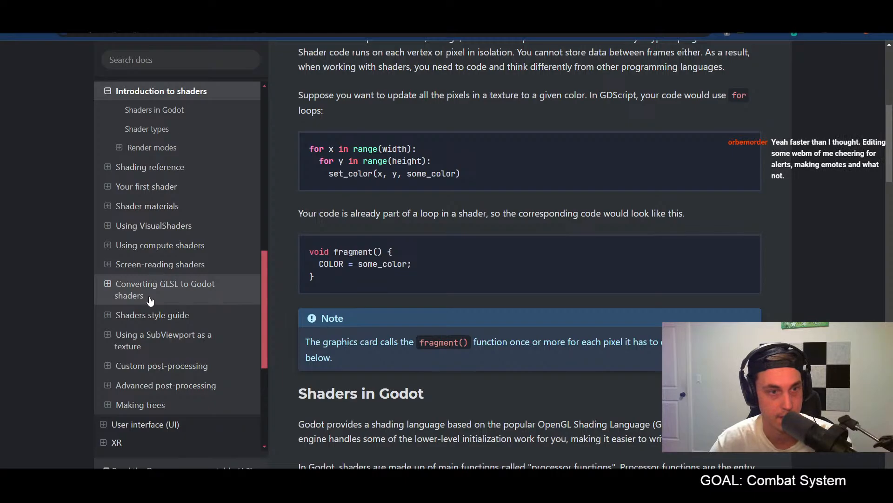
Step: Switch back to Godot and replace the const declaration with "uniform vec4 color = source_color;"
key("alt+Tab")
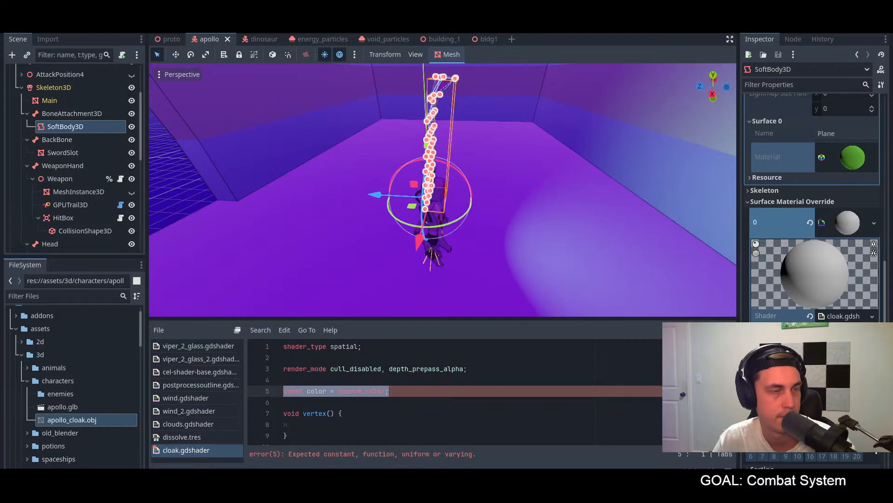
left_click(411, 384)
left_click_drag(411, 391, 295, 390)
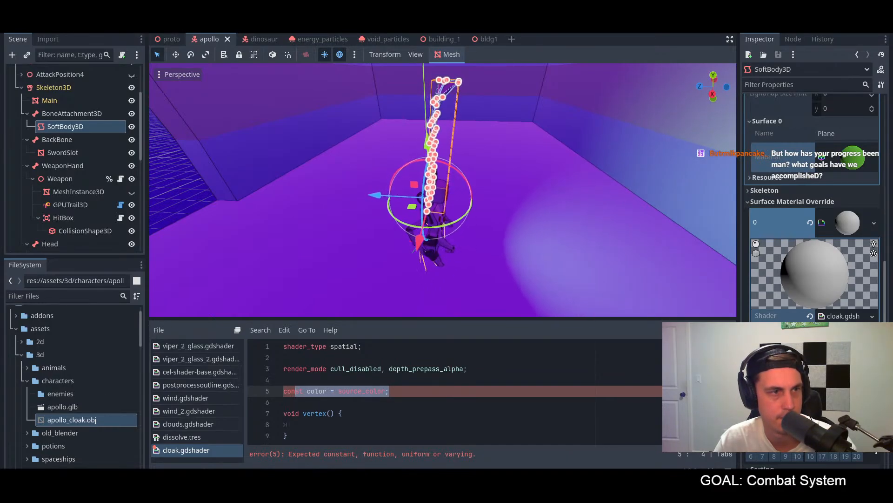
left_click(410, 368)
left_click_drag(403, 391, 285, 390)
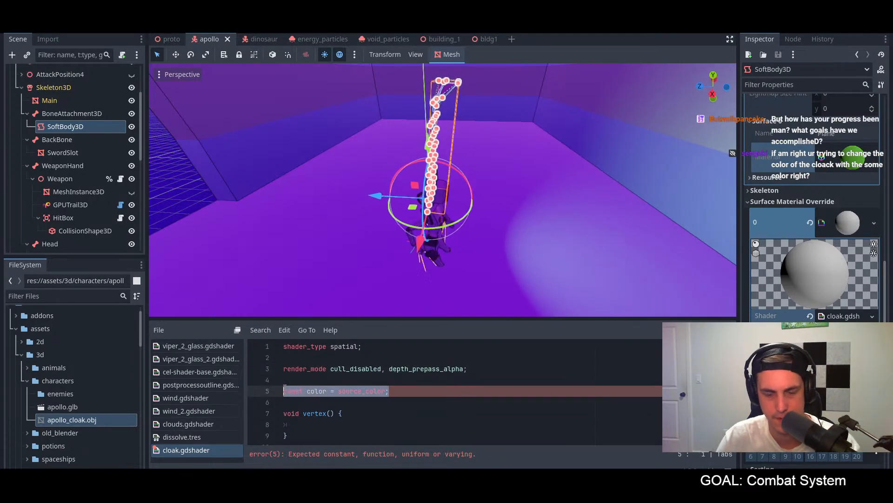
type("uniform ")
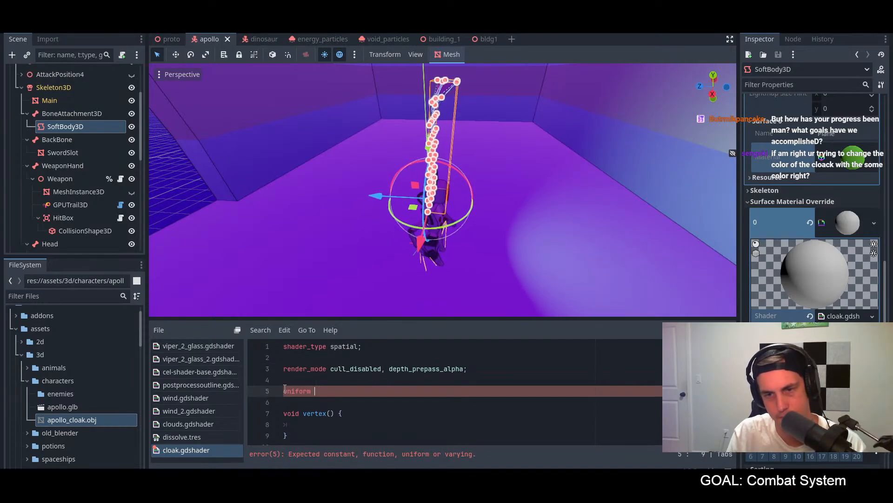
type("vec4 ")
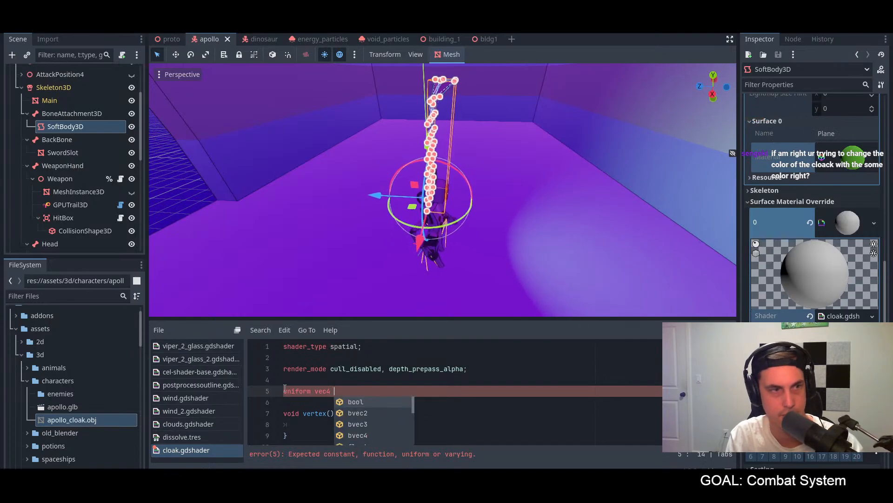
type("colo")
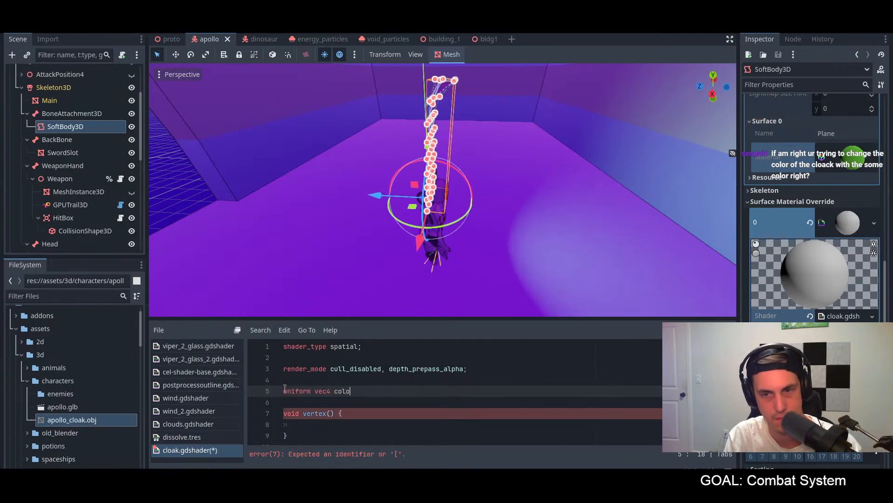
type("r = sou")
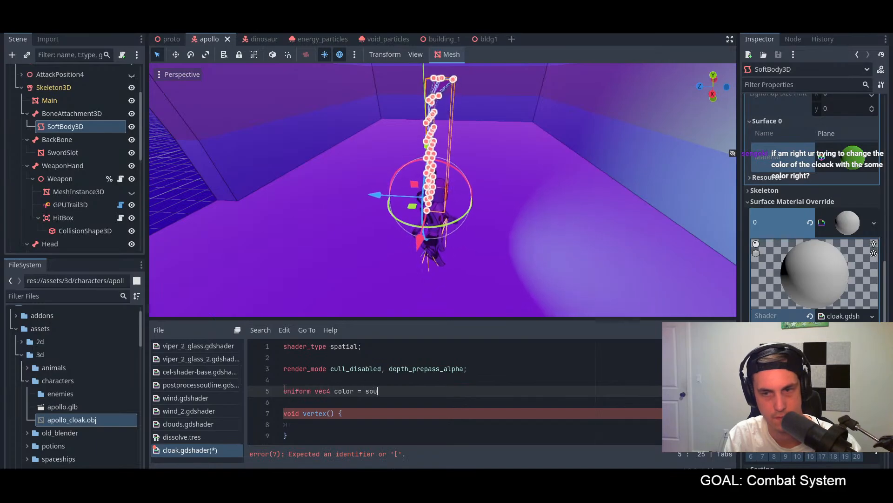
type("rce_color;")
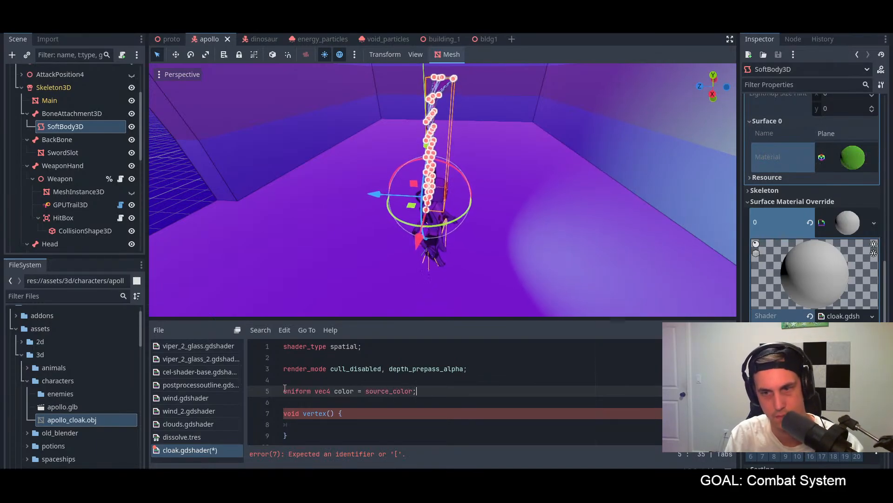
Step: Comment out the "COLOR = source_color;" line in the fragment function and save the shader
scroll(278, 403, "down", 3)
scroll(390, 389, "up", 1)
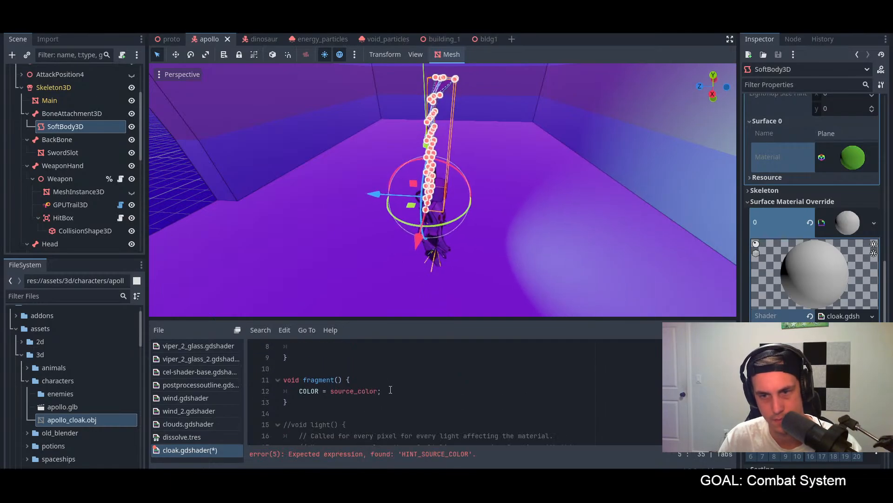
left_click(390, 389)
key("ctrl+k")
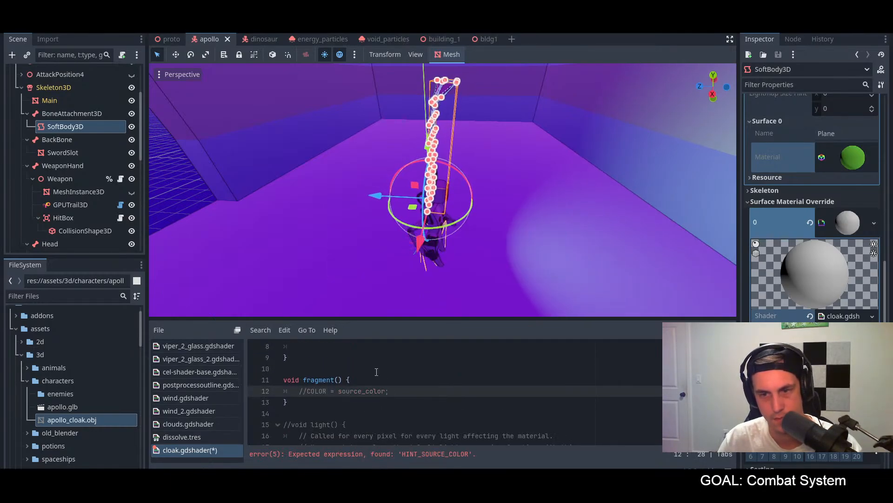
key("ctrl+s")
Step: Rewrite the uniform declaration as "uniform vec4 color: source_color = vec4(1.0, 1.0, 1.0, 1.0);" and save the shader
scroll(378, 373, "up", 3)
left_click(408, 390)
left_click(405, 390)
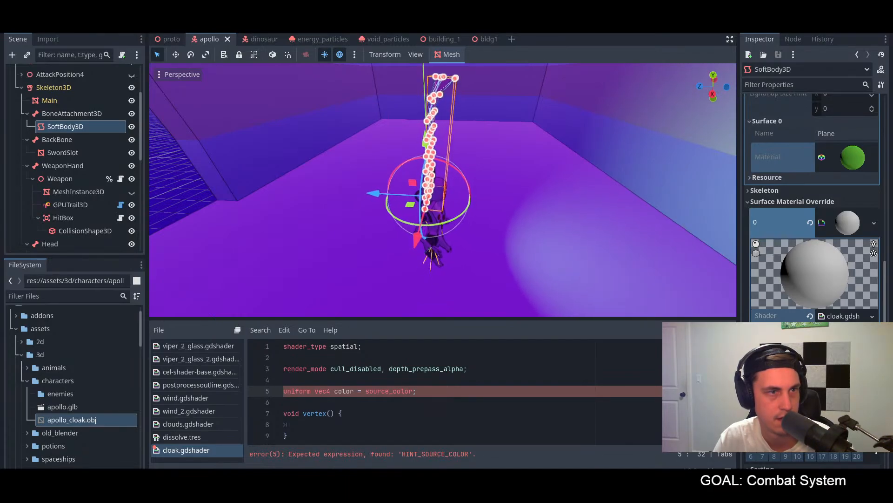
left_click(364, 392)
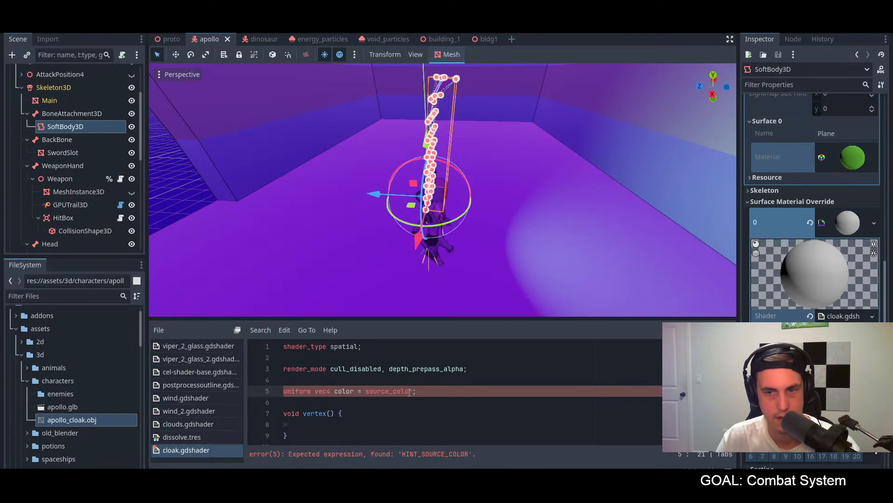
left_click(416, 392)
left_click(364, 392)
key("BackSpace")
key("BackSpace")
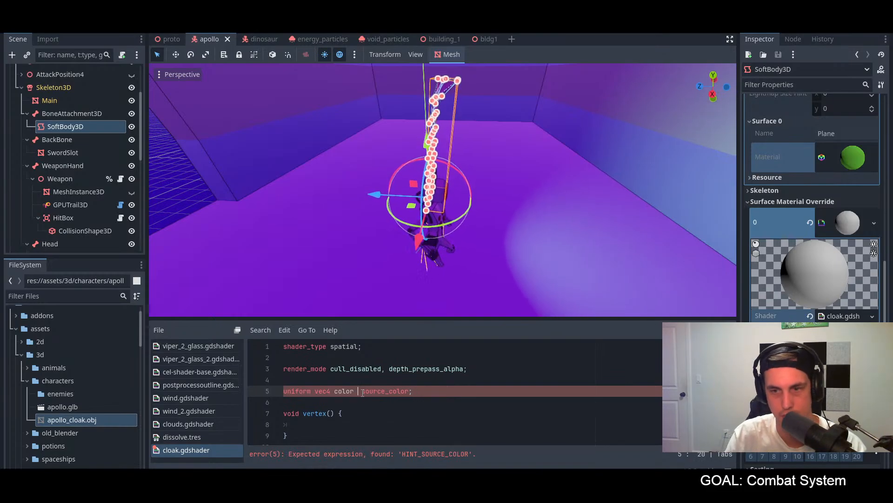
type(":")
left_click(410, 392)
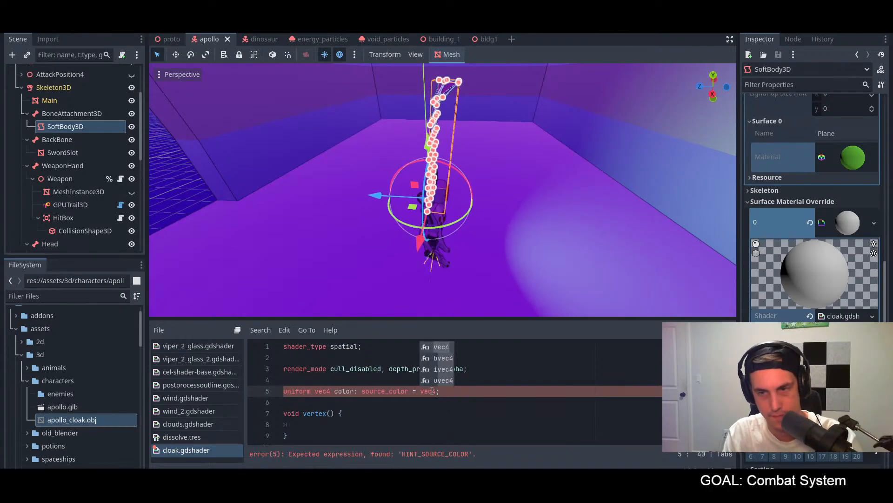
type("(1.0, 1.0, 1.0, 1.0")
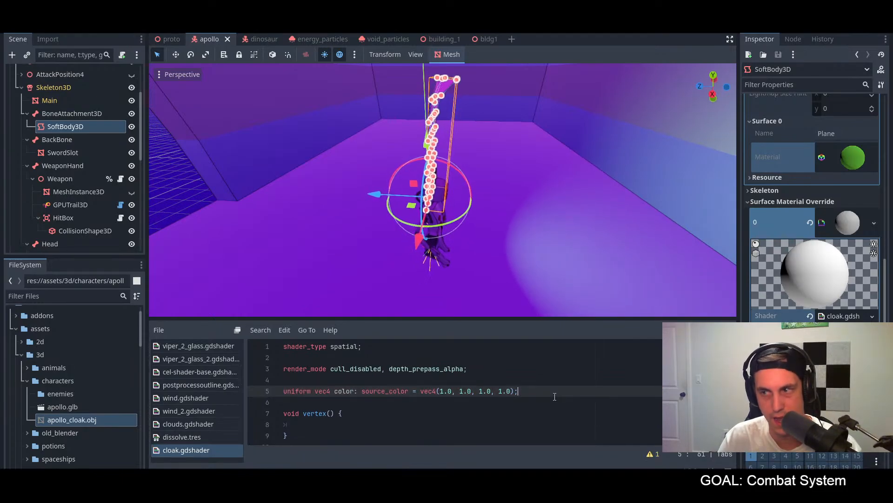
Step: Check the material's new color parameter in the color picker and examine the cloak from several sides
left_click(848, 342)
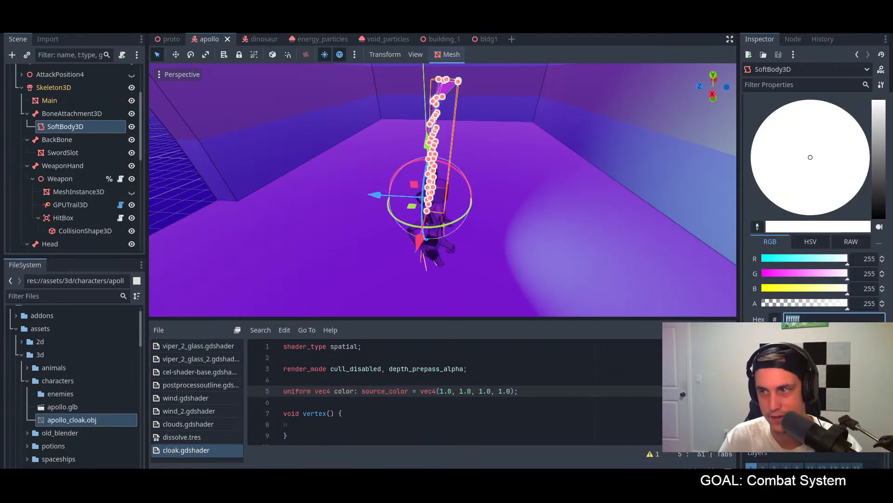
left_click(405, 362)
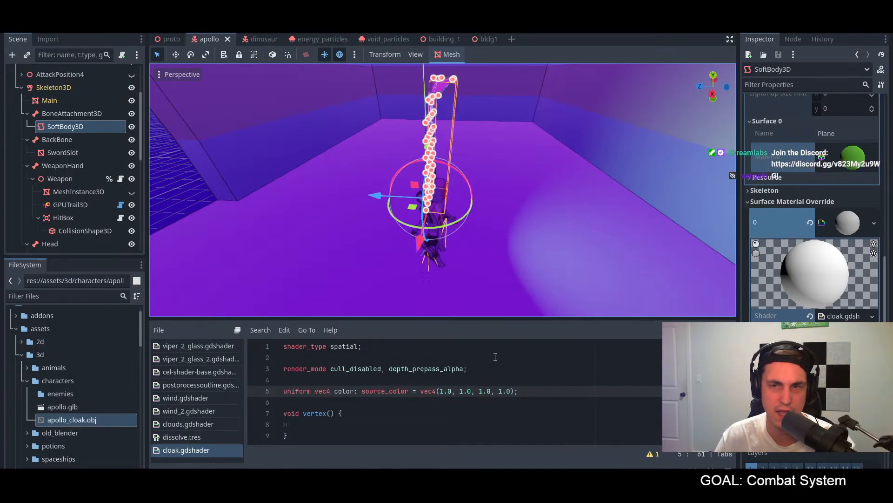
middle_click_drag(458, 279, 536, 259)
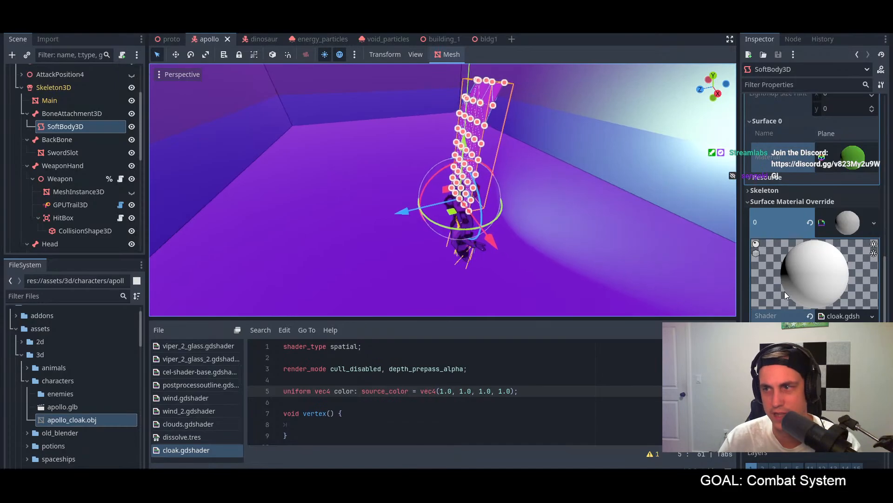
left_click(845, 350)
left_click(845, 350)
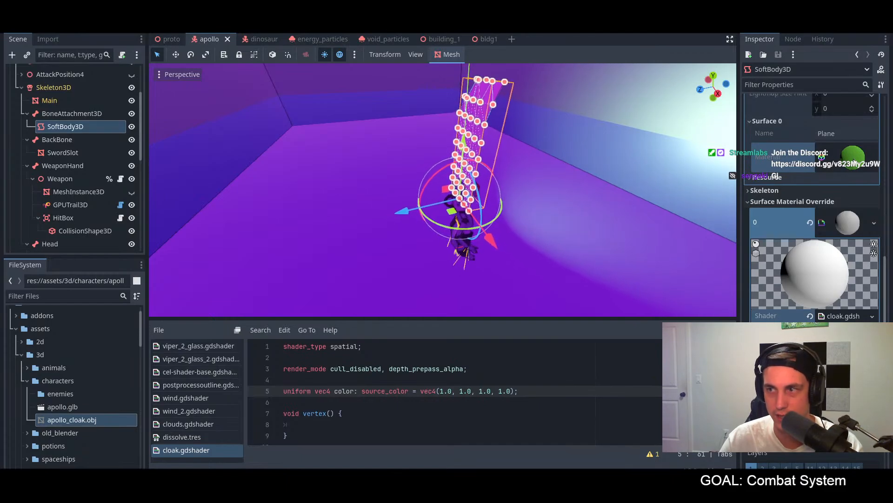
middle_click_drag(509, 221, 612, 271)
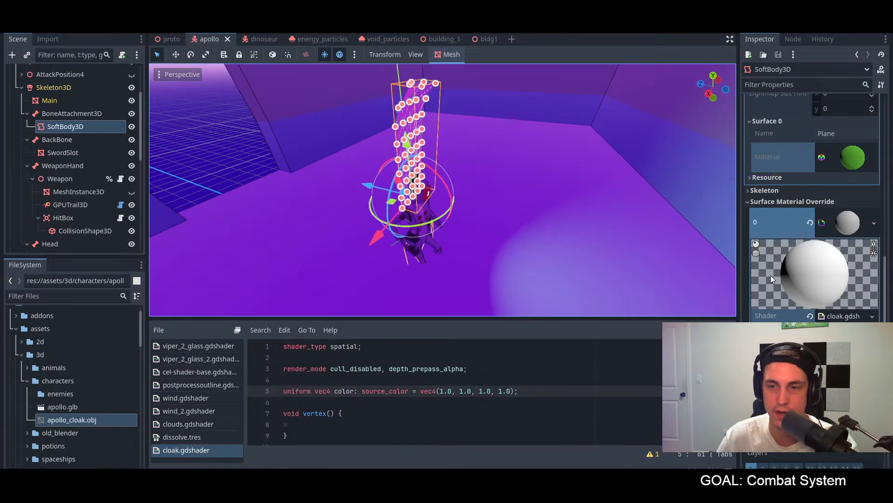
left_click(536, 411)
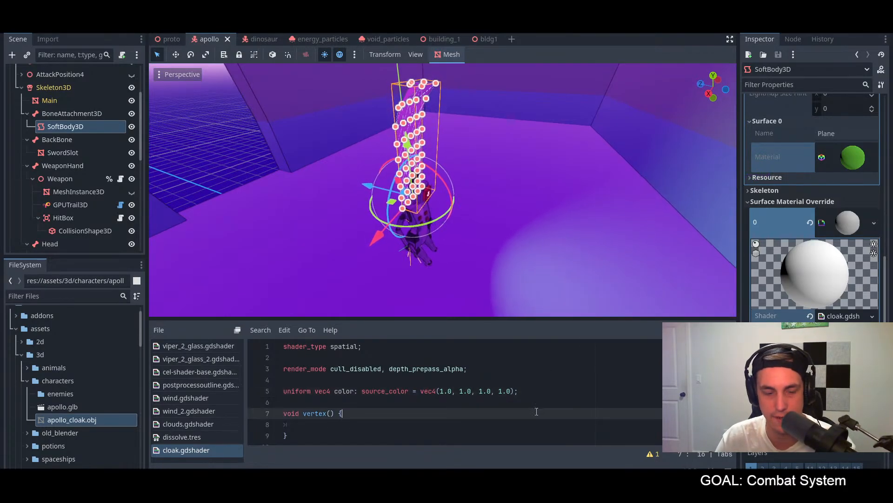
middle_click_drag(453, 289, 446, 222)
scroll(446, 221, "down", 10)
scroll(462, 204, "up", 8)
Step: Examine how the dinosaur, energy_particles and void_particles scenes appear in their 3D views
left_click(259, 41)
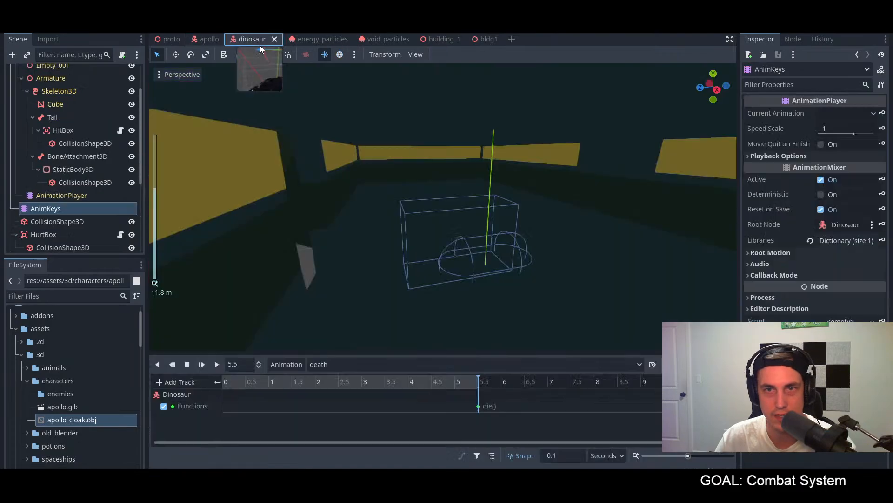
scroll(340, 132, "down", 14)
middle_click_drag(361, 166, 410, 119)
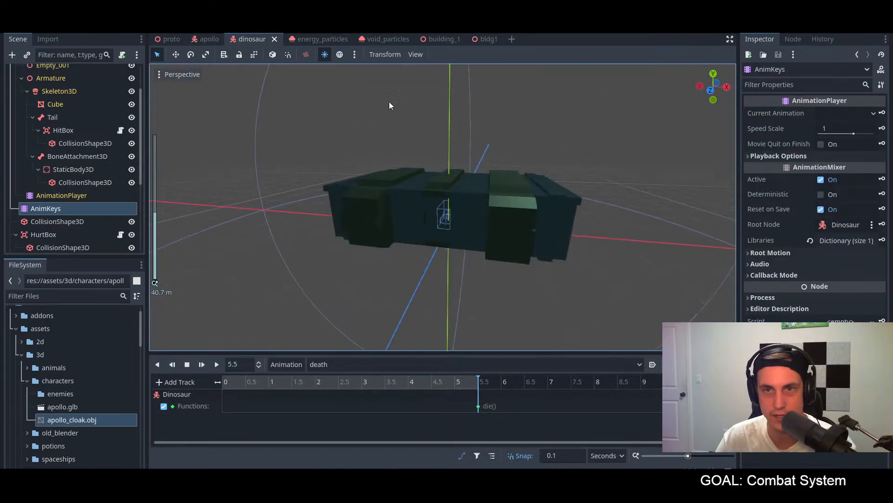
left_click(311, 38)
scroll(501, 200, "down", 20)
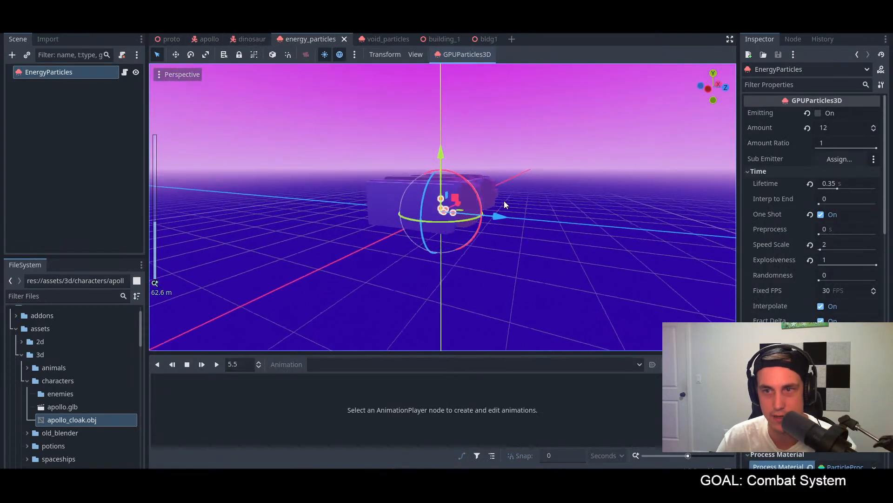
left_click(388, 39)
scroll(419, 140, "down", 6)
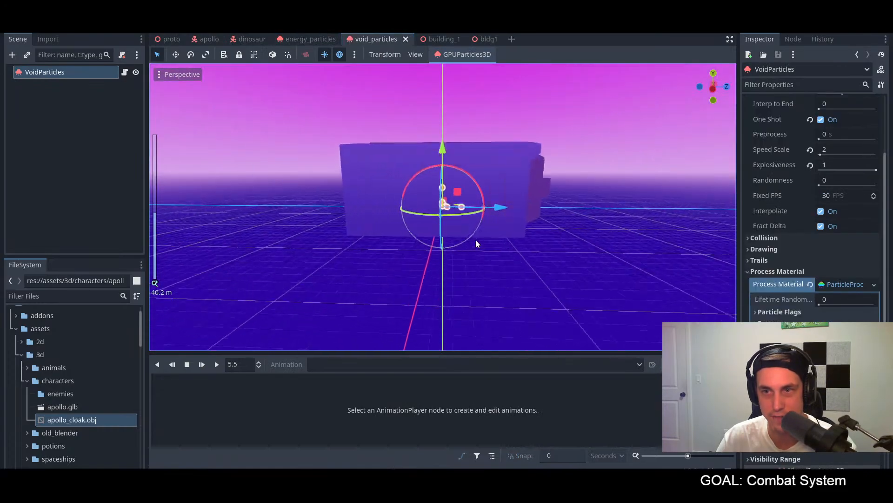
middle_click_drag(470, 243, 488, 227)
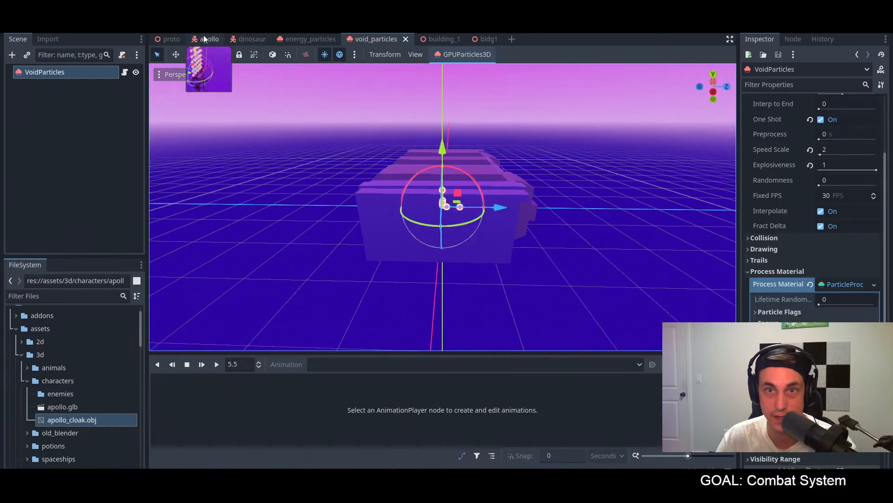
Step: Return to the apollo scene and reopen cloak.gdshader in the shader editor
left_click(208, 39)
scroll(424, 216, "up", 5)
middle_click_drag(423, 217, 478, 213)
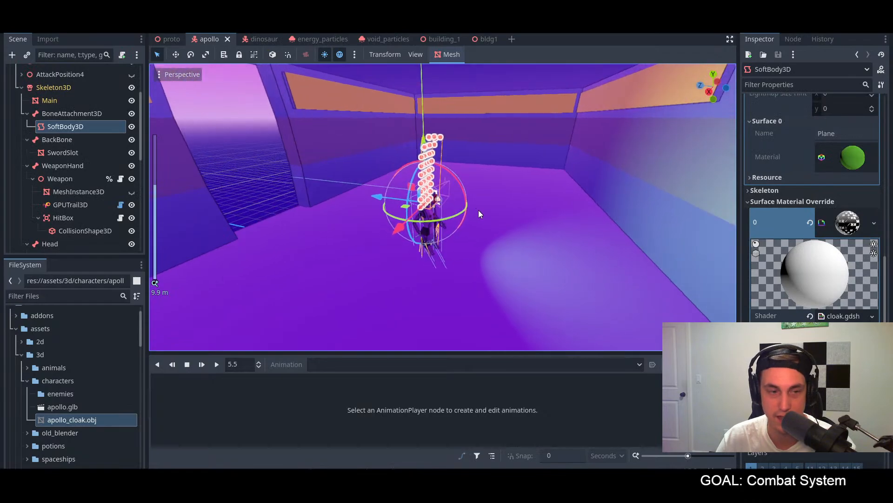
middle_click_drag(371, 221, 426, 218)
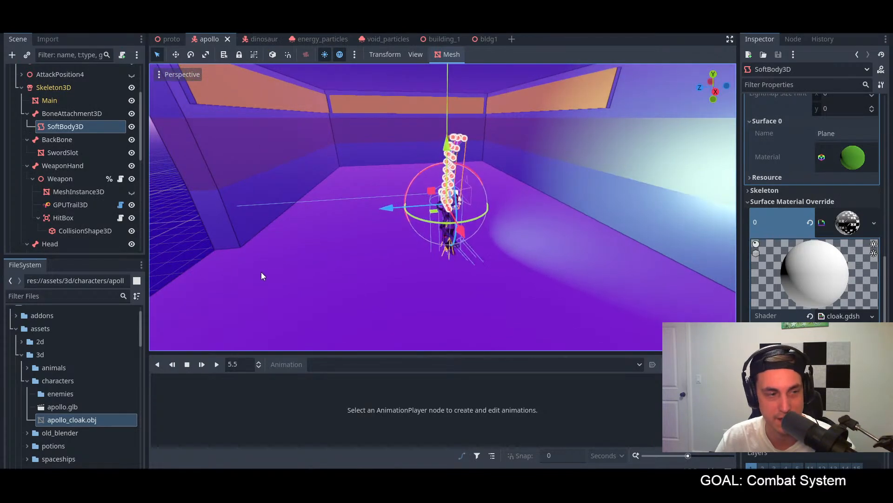
scroll(279, 293, "up", 3)
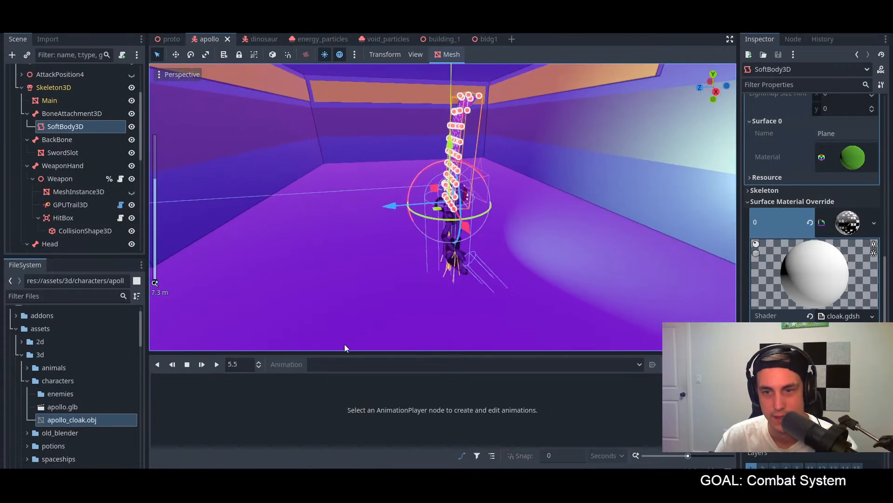
left_click(331, 470)
left_click(367, 423)
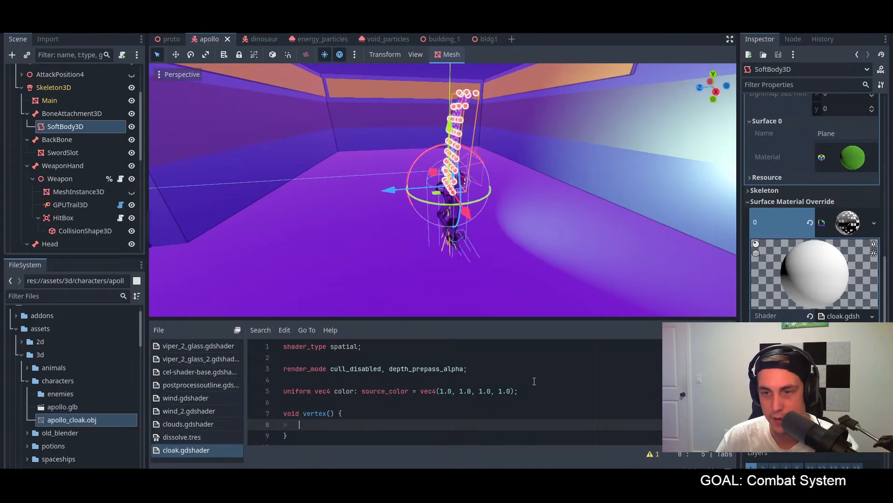
left_click(538, 402)
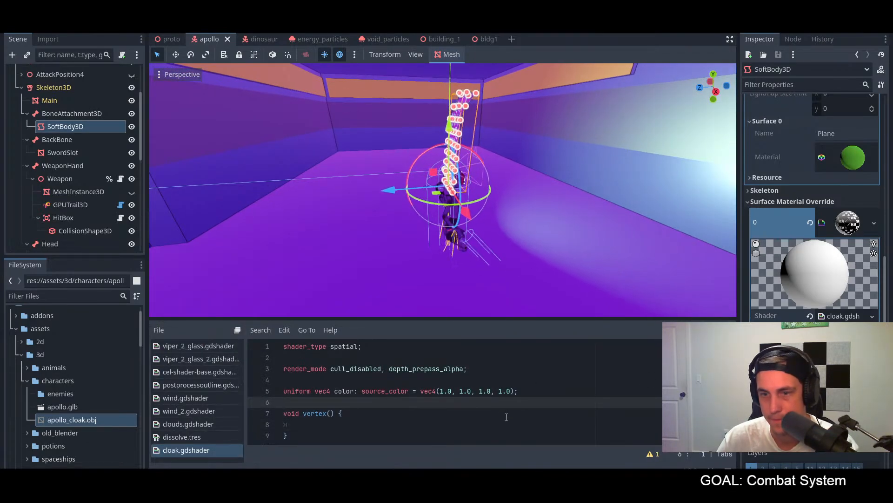
Step: Set the cloak material's color shader parameter to green, hex 3fa462, and check the cloak in the 3D view
left_click(847, 345)
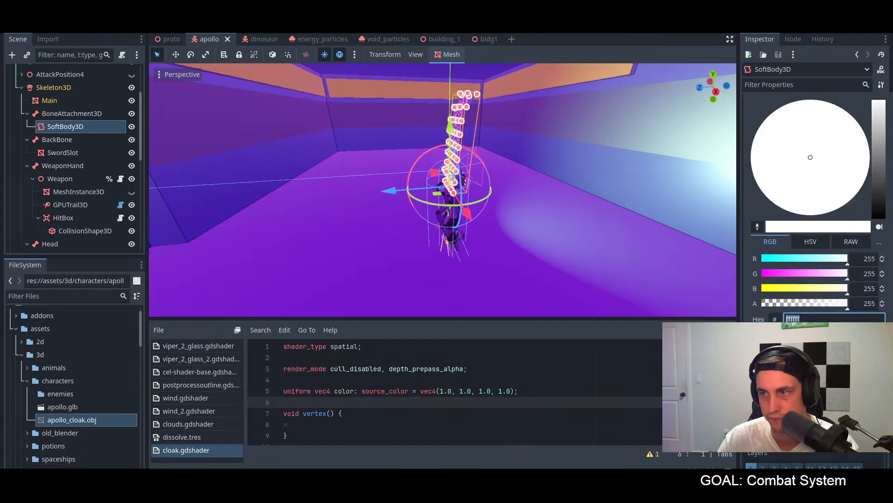
left_click(830, 259)
left_click_drag(831, 277, 818, 295)
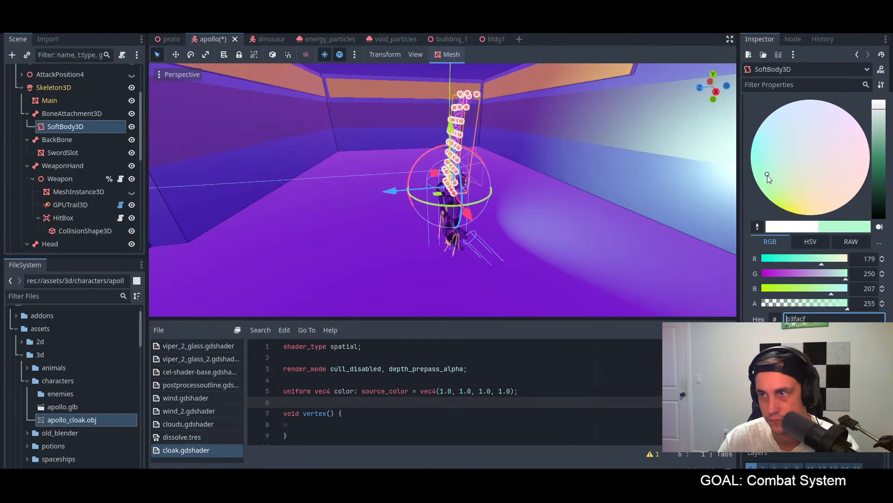
left_click(883, 149)
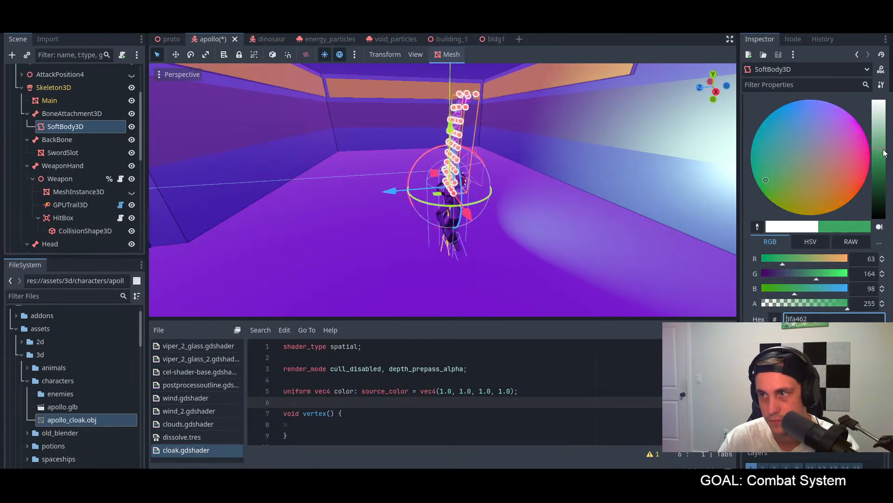
left_click(515, 182)
middle_click_drag(553, 195, 606, 191)
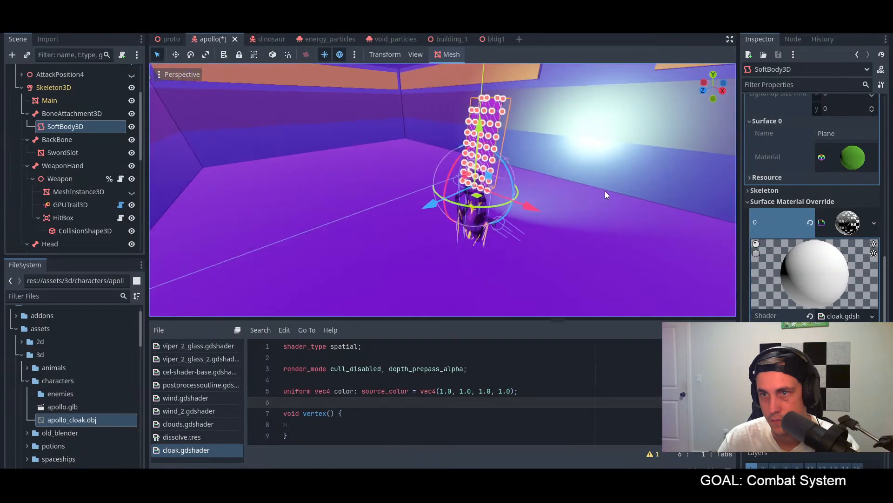
Step: Turn off the preview environment in the 3D view and save the apollo scene
scroll(605, 192, "up", 7)
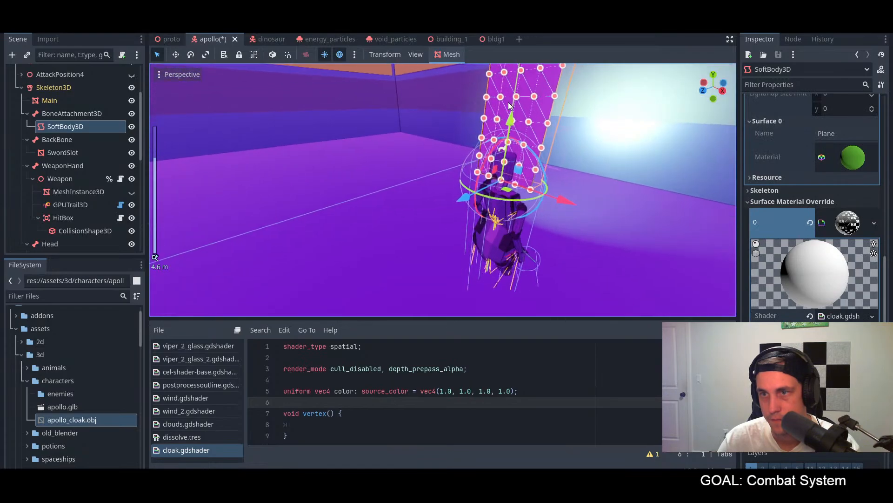
left_click(340, 55)
mouse_move(558, 138)
middle_mouse_down()
mouse_move(415, 146)
mouse_move(534, 146)
mouse_move(571, 139)
mouse_move(562, 132)
middle_mouse_up()
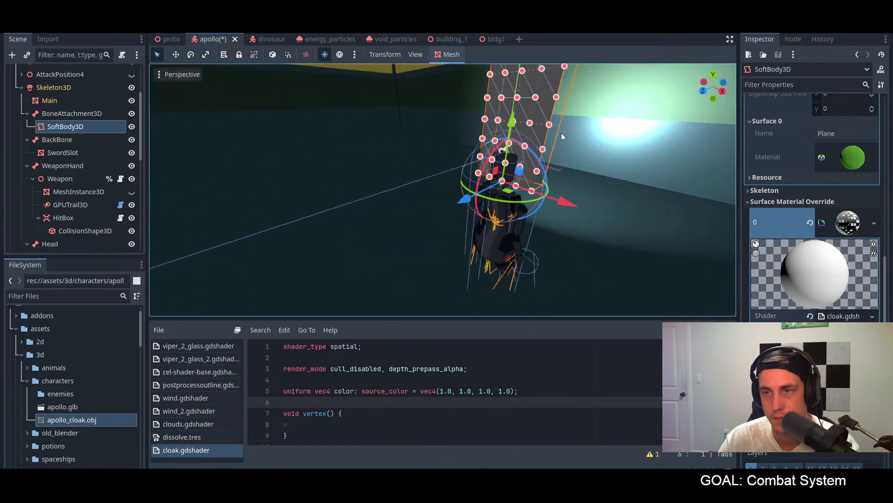
key("ctrl+s")
scroll(558, 132, "down", 3)
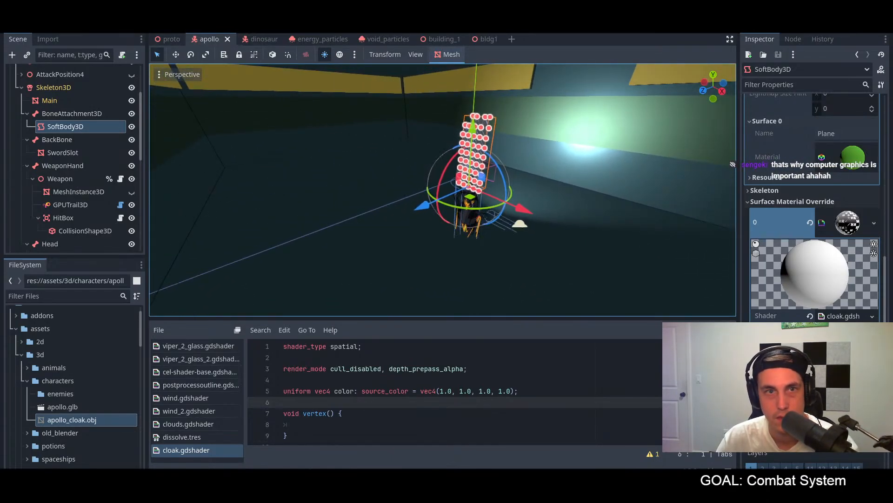
Step: Reload the current project and reselect the cloak's SoftBody3D node under BoneAttachment3D
left_click(41, 21)
left_click(69, 150)
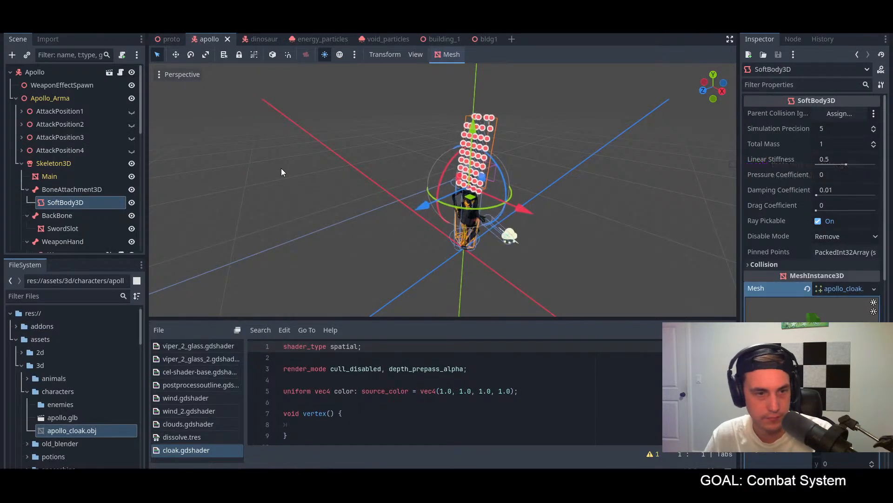
scroll(395, 171, "up", 6)
middle_click_drag(395, 171, 438, 157)
left_click(307, 150)
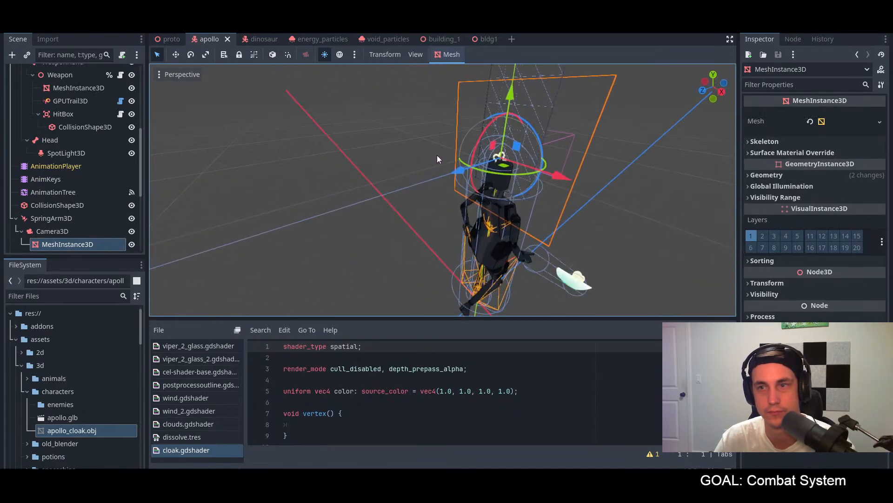
scroll(435, 355, "down", 1)
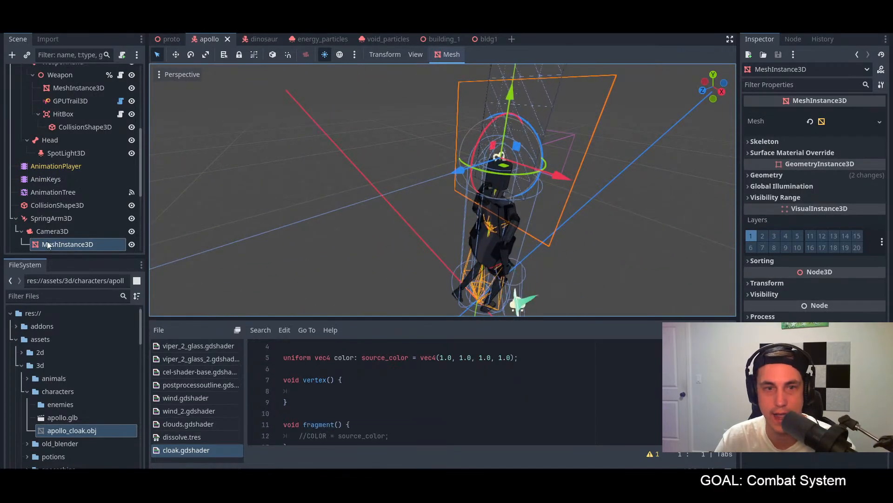
scroll(72, 158, "up", 5)
left_click(69, 139)
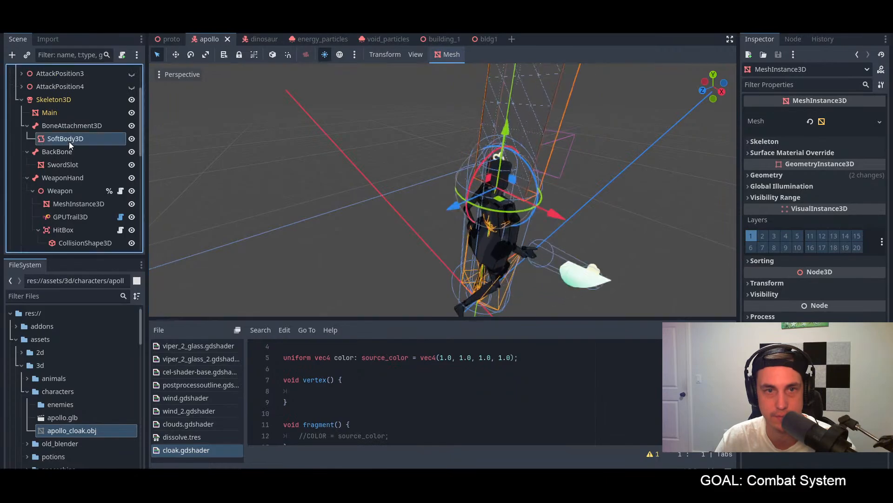
Step: Add COLOR = color; to the vertex function of cloak.gdshader, save, and check the cloak and its material in the 3D view and properties
scroll(353, 421, "down", 1)
scroll(373, 404, "up", 2)
scroll(373, 404, "down", 2)
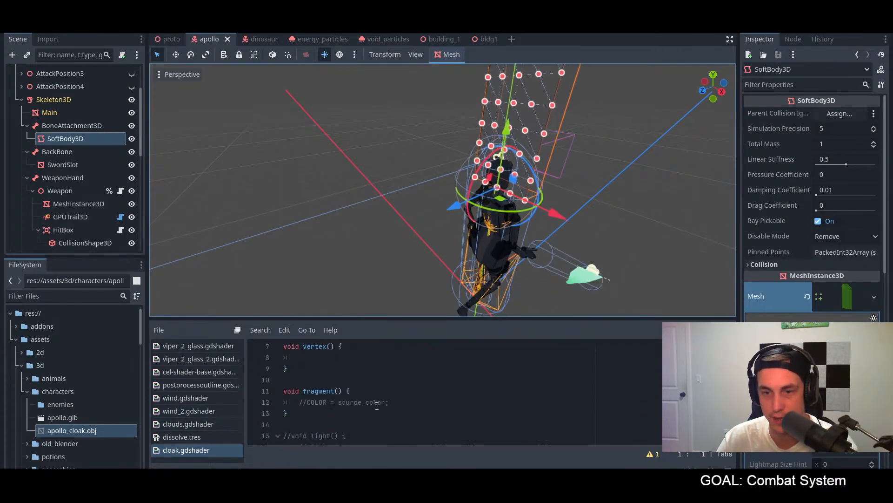
left_click(411, 401)
left_click_drag(411, 401, 298, 402)
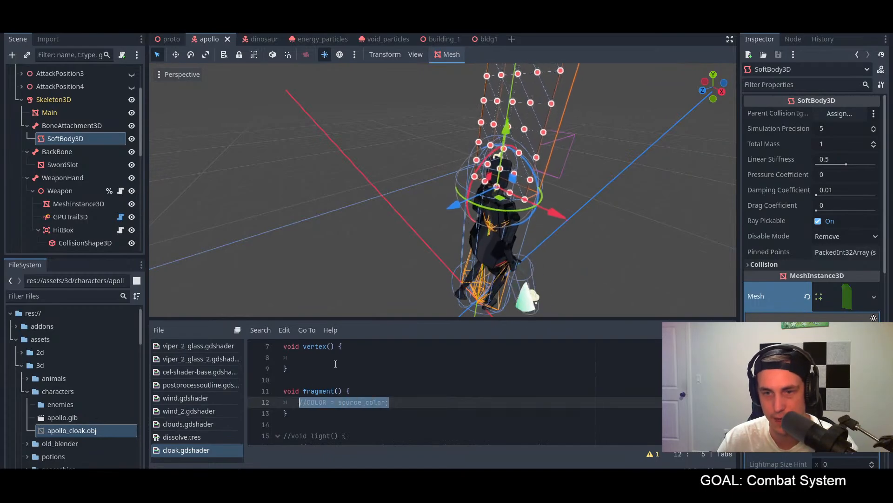
left_click(350, 357)
type("COL")
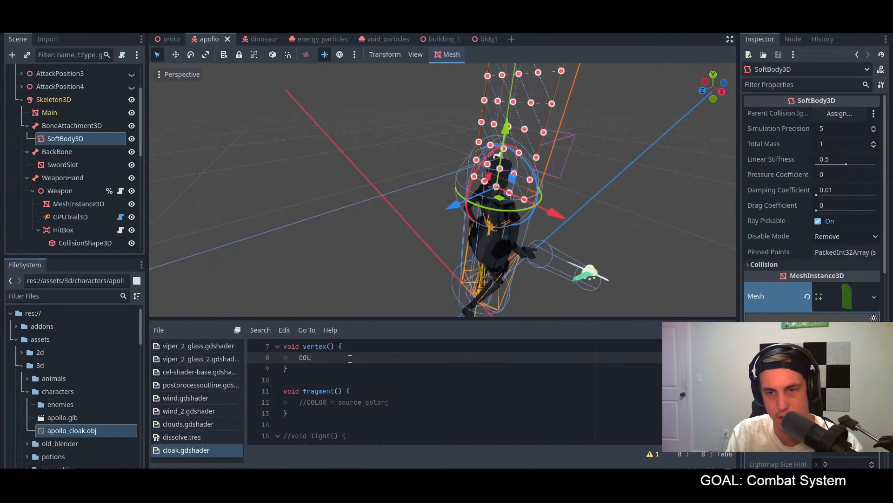
type("OR = co")
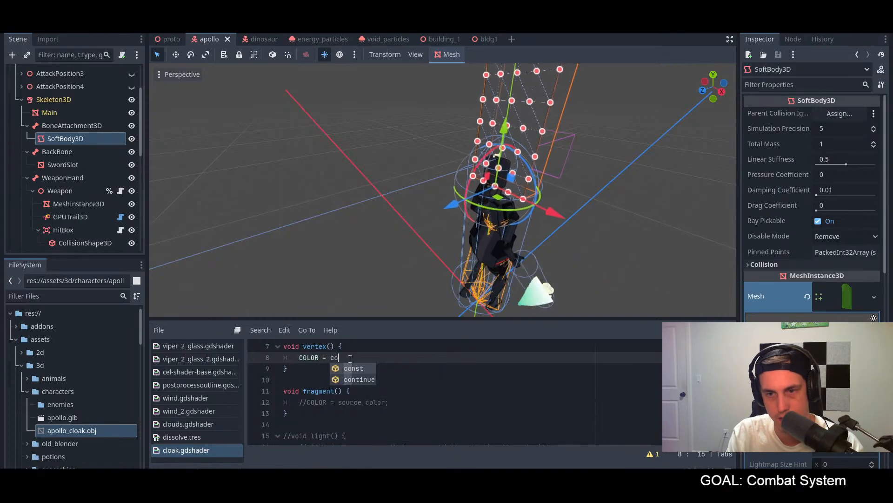
type("lor;")
key("ctrl+s")
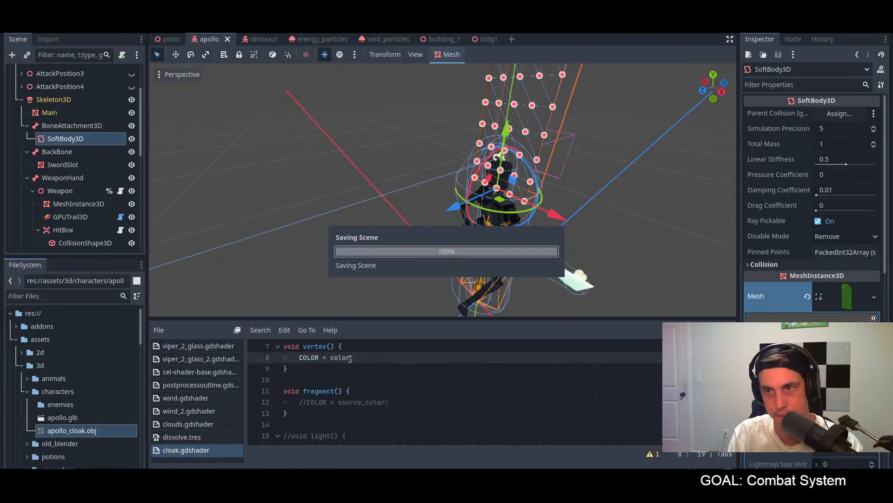
middle_click_drag(521, 264, 532, 242)
scroll(814, 209, "down", 8)
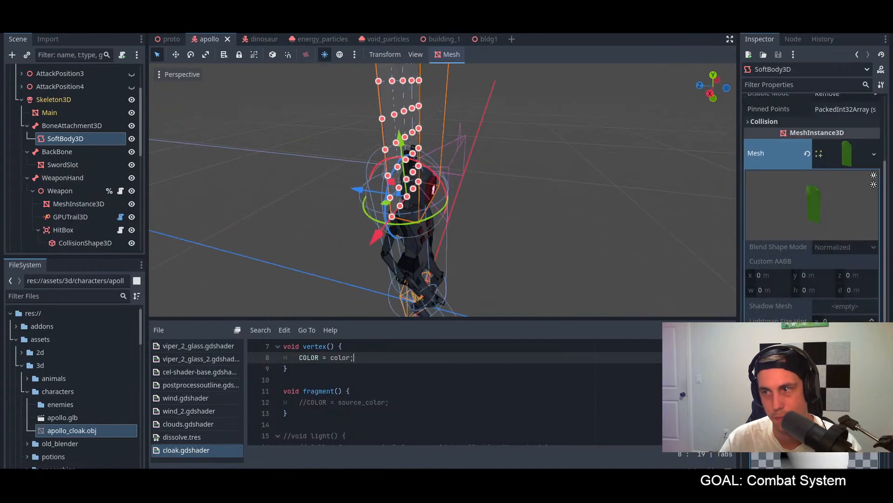
scroll(814, 209, "up", 2)
mouse_move(572, 218)
middle_mouse_down()
mouse_move(497, 215)
mouse_move(484, 228)
mouse_move(577, 225)
middle_mouse_up()
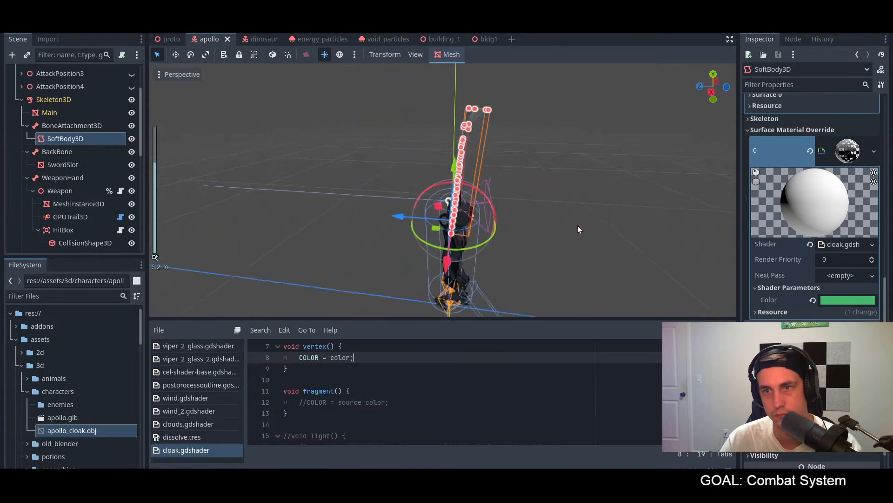
Step: Try assigning color to ALBEDO instead of COLOR in the vertex function, save, and check the cloak
double_click(309, 358)
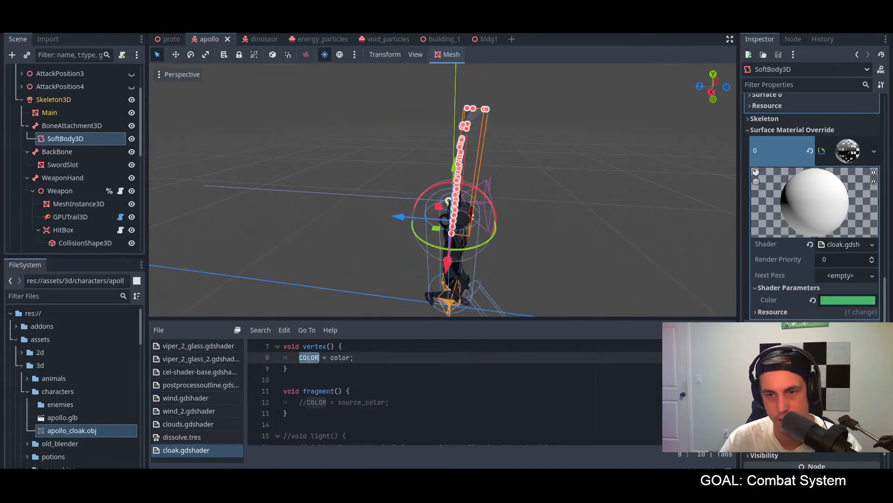
type("AL")
type("BEDO")
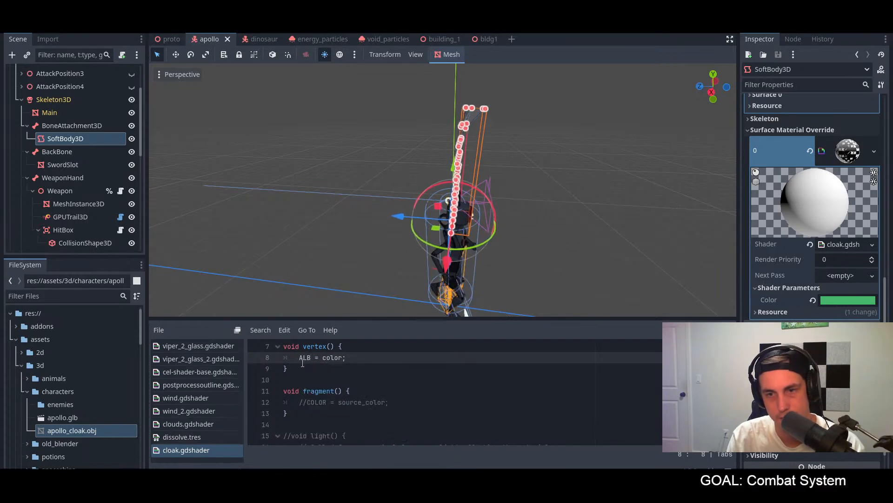
key("ctrl+s")
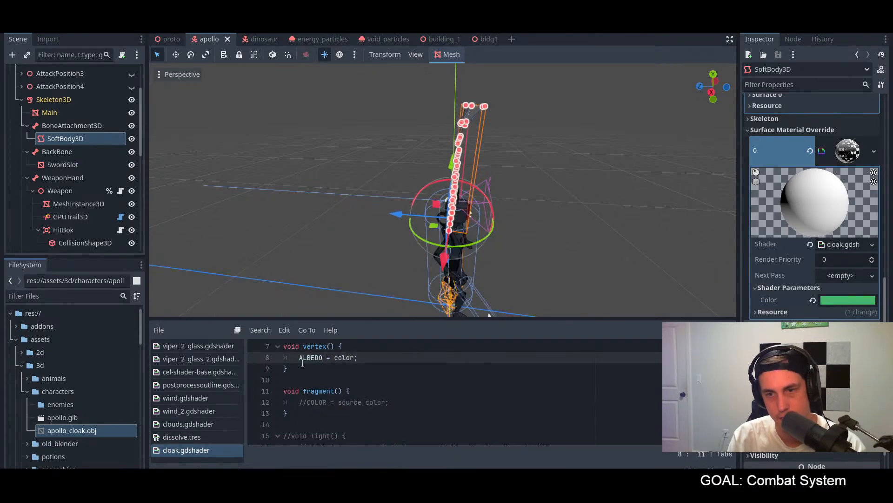
middle_click_drag(618, 222, 503, 231)
left_click(515, 211)
Step: Restore COLOR = color; in the vertex function and run the project briefly to check the cloak in the game
left_click(368, 357)
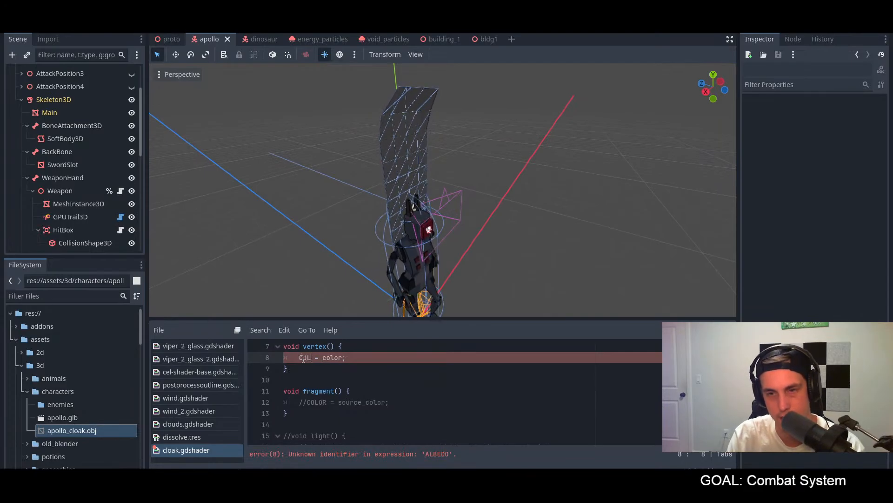
left_click(375, 368)
scroll(376, 376, "up", 2)
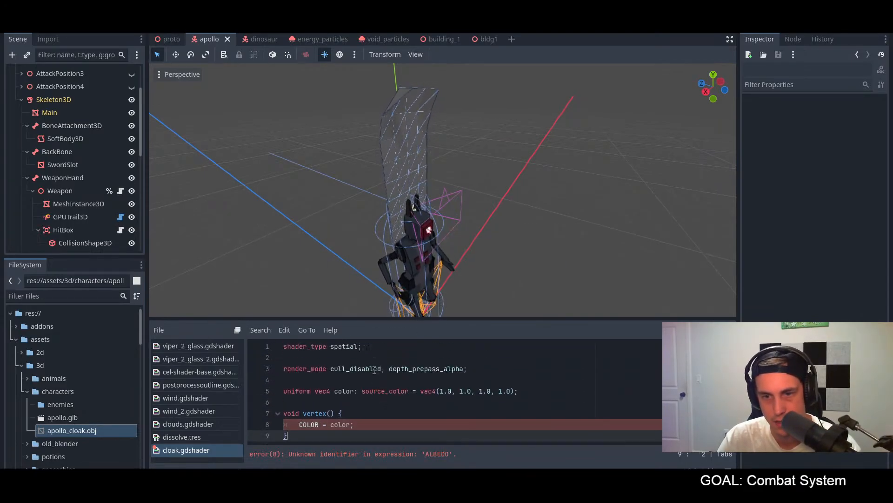
scroll(376, 387, "down", 1)
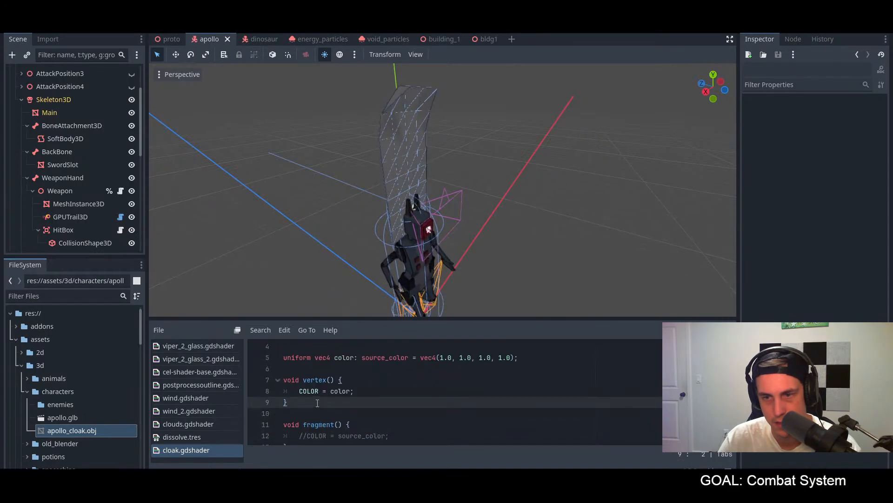
middle_click_drag(528, 233, 560, 241)
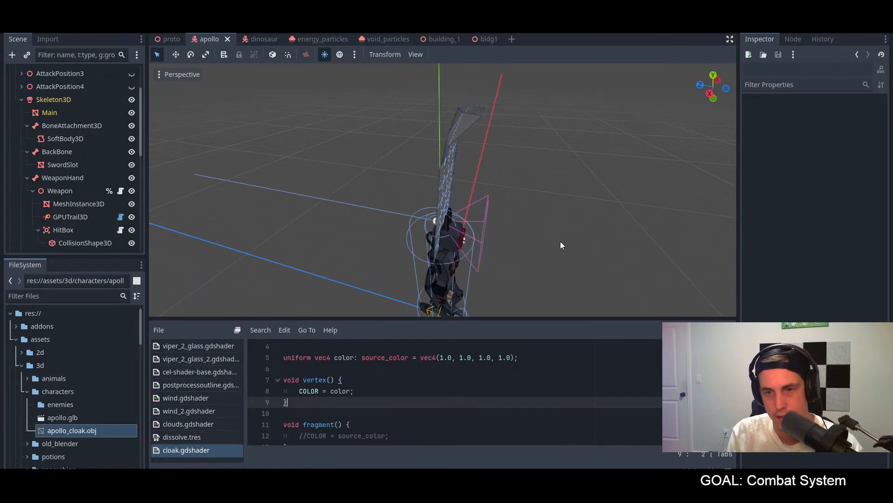
key("F5")
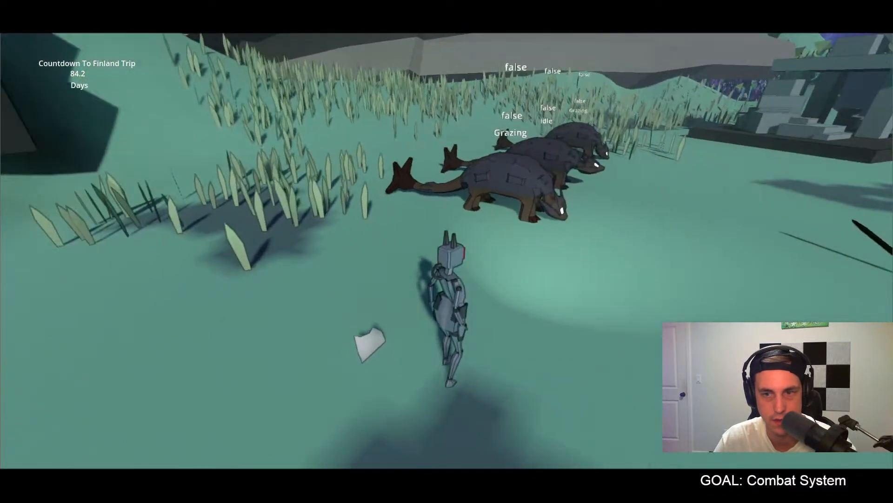
key("Escape")
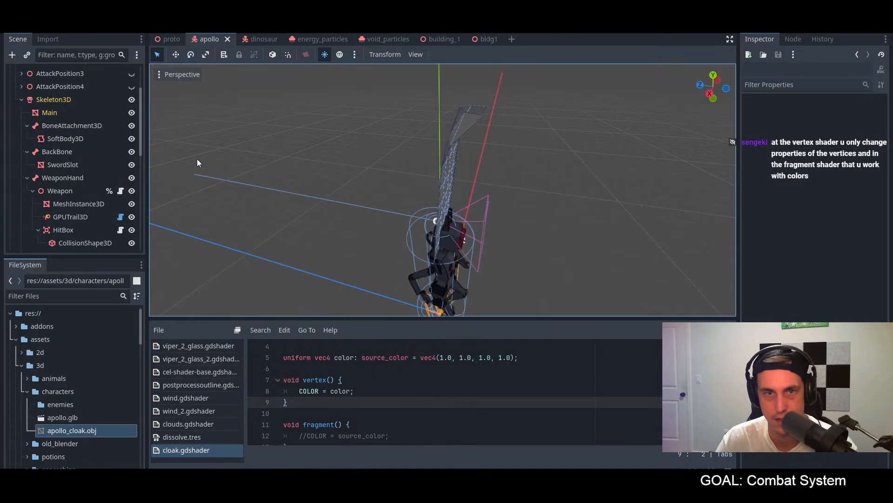
Step: Remove the color assignment from the vertex function and replace the commented line in the fragment function with COLOR = color;
left_click(56, 140)
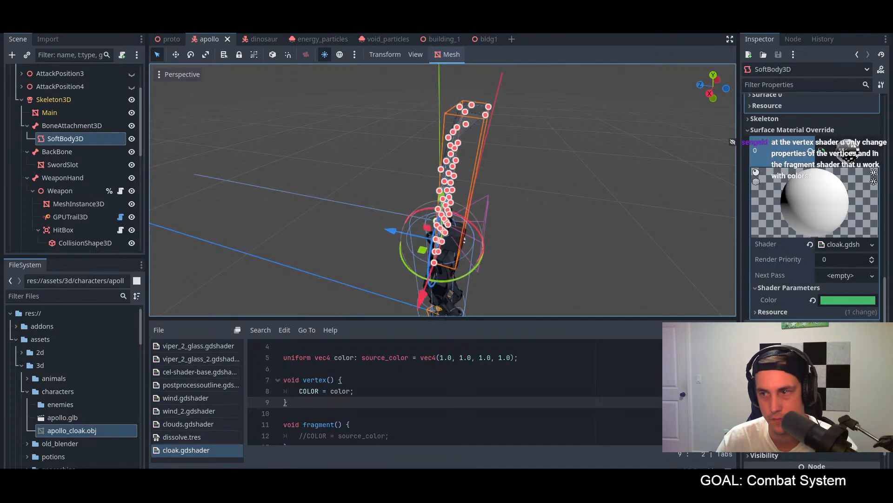
scroll(800, 228, "up", 2)
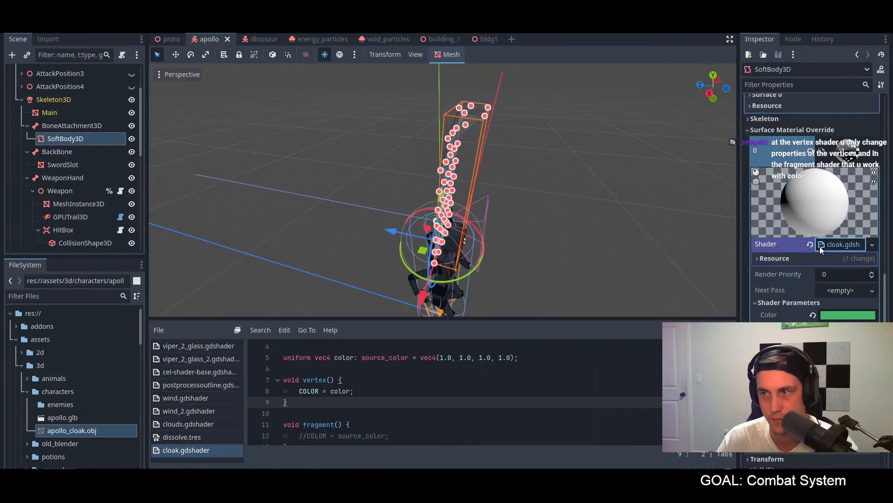
left_click_drag(354, 390, 299, 390)
key("BackSpace")
left_click_drag(388, 435, 299, 435)
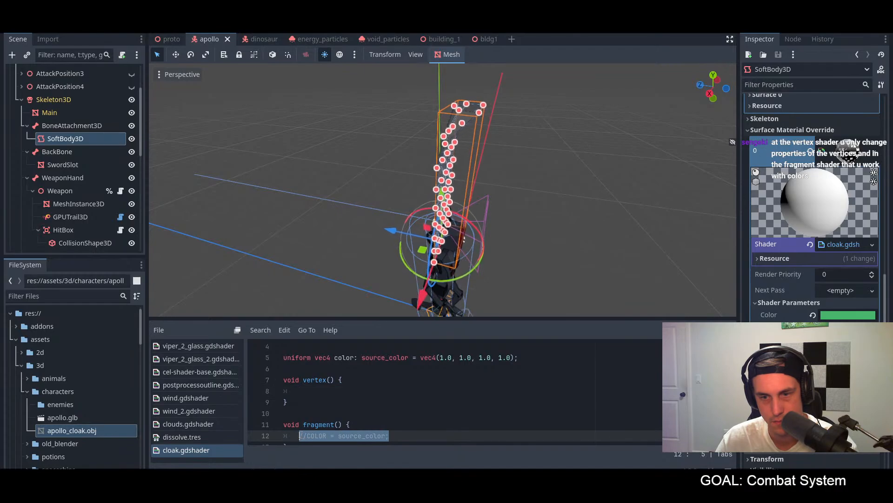
type("COLOR = color;")
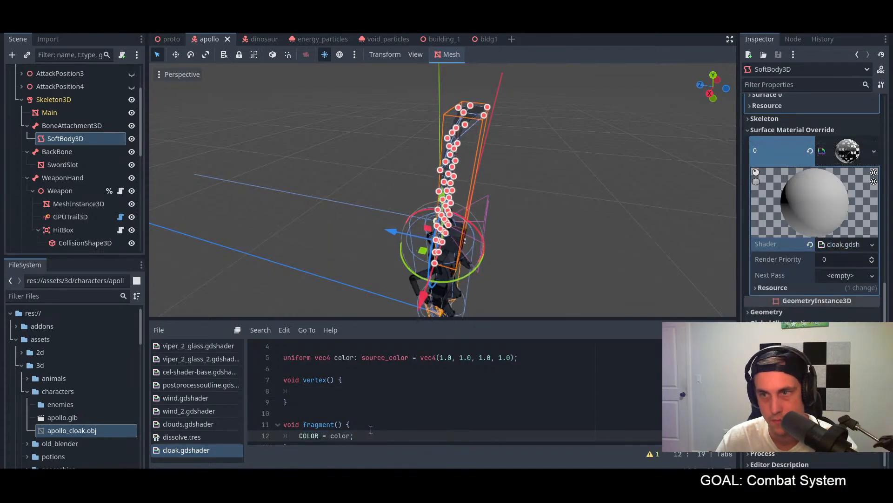
middle_click_drag(473, 239, 549, 264)
left_click(523, 195)
scroll(523, 196, "up", 3)
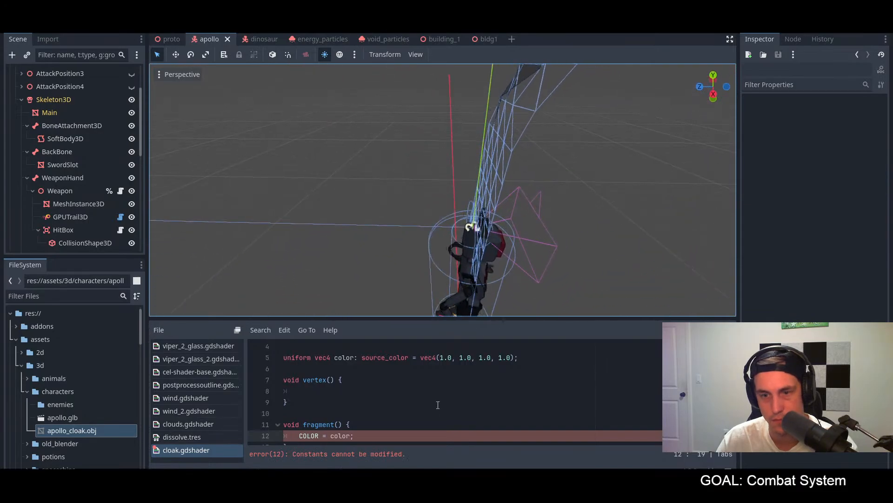
Step: Examine the cloak shader code from the render mode and color uniform down to the fragment and light functions
scroll(433, 394, "down", 1)
scroll(421, 384, "up", 2)
scroll(400, 379, "down", 3)
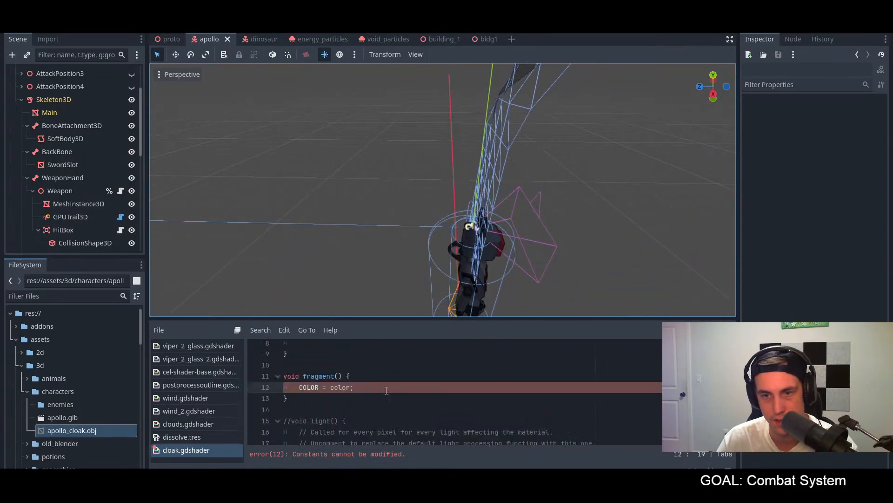
scroll(368, 373, "up", 2)
scroll(367, 370, "up", 3)
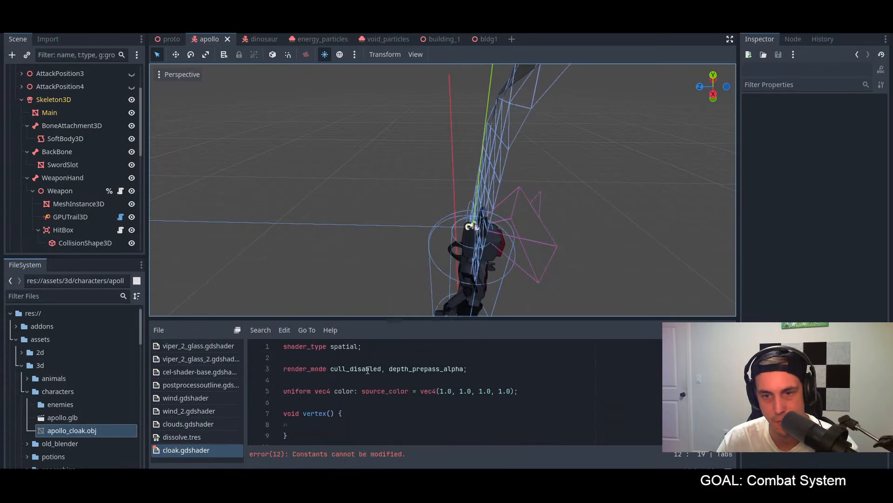
scroll(366, 369, "down", 2)
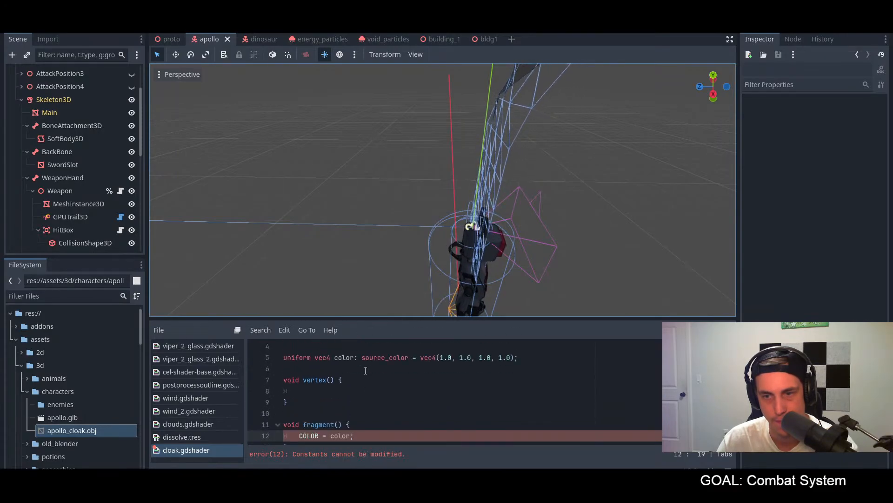
scroll(366, 370, "up", 1)
scroll(363, 372, "down", 1)
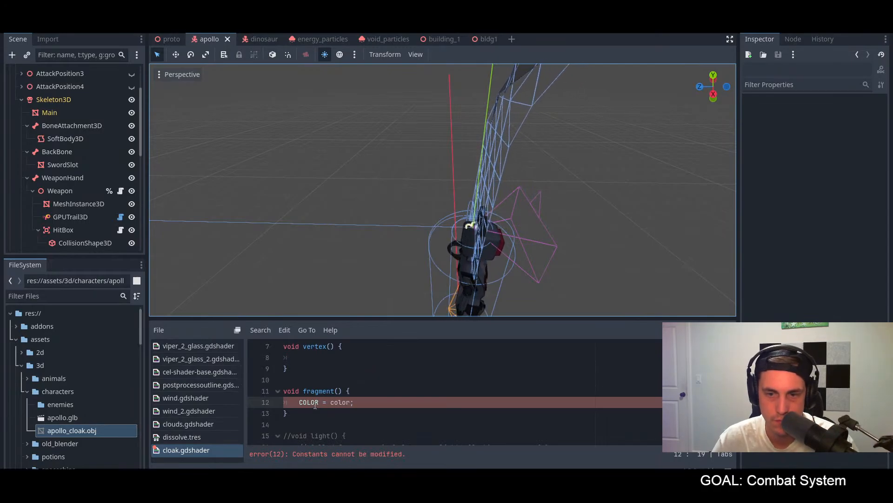
scroll(314, 405, "down", 2)
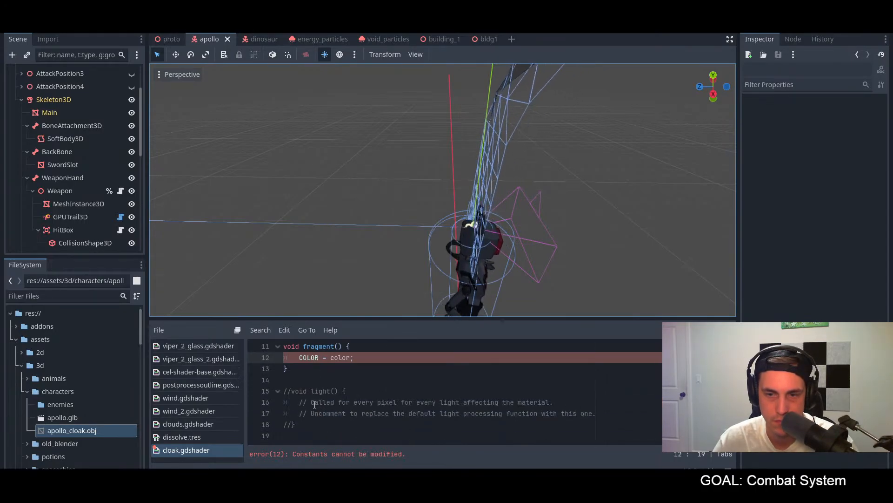
scroll(315, 405, "up", 3)
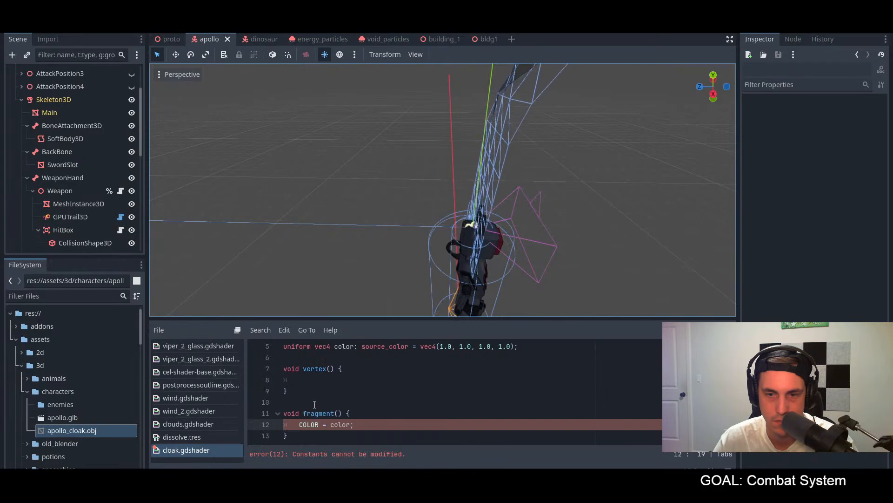
Step: Change the assignment in the fragment function to COLOR.rgb = color; and save the cloak shader
left_click_drag(371, 427, 284, 424)
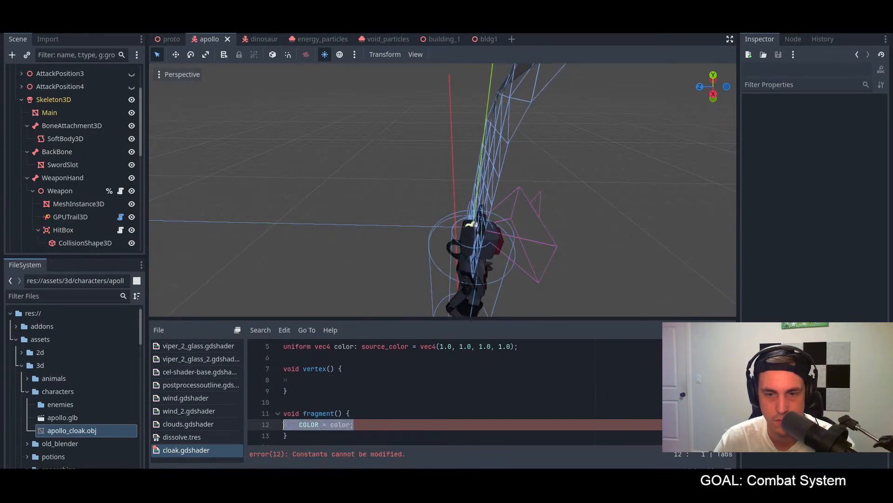
left_click(311, 425)
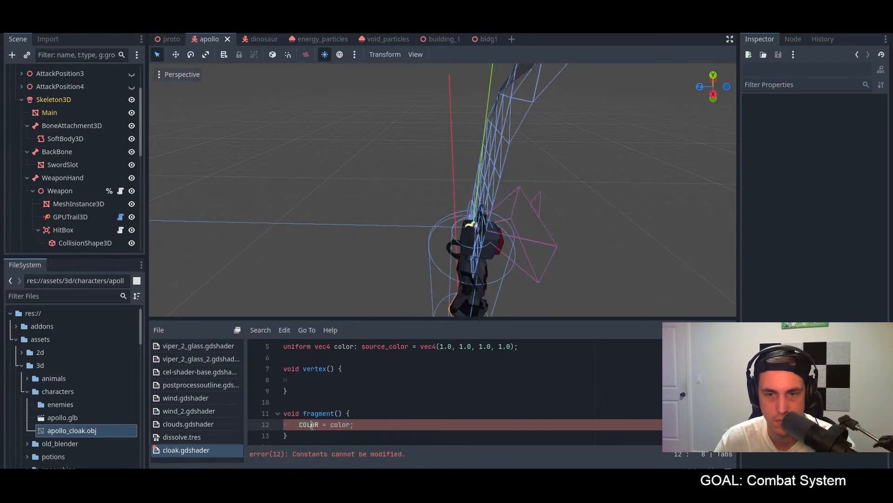
double_click(311, 425)
left_click(375, 425)
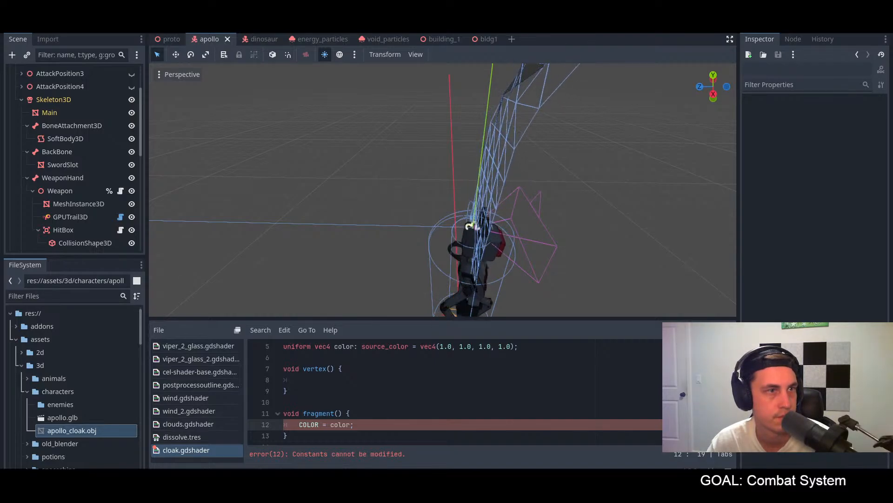
left_click(320, 425)
type(".r")
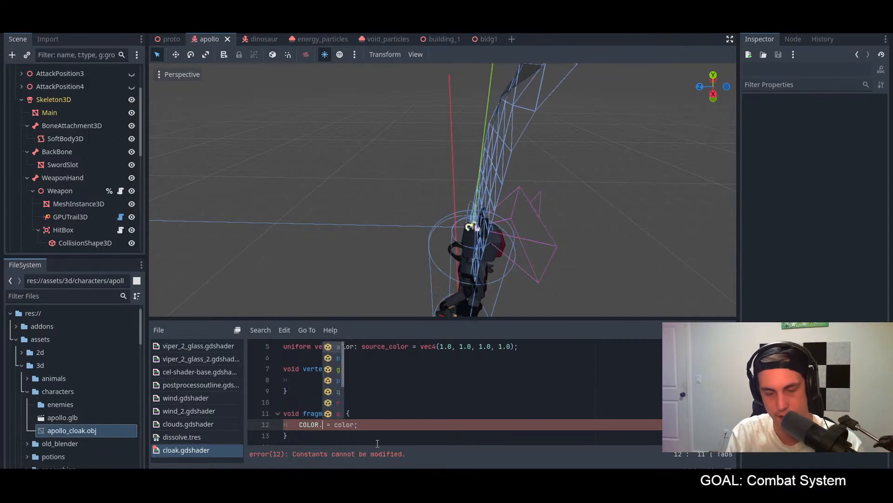
type("gb")
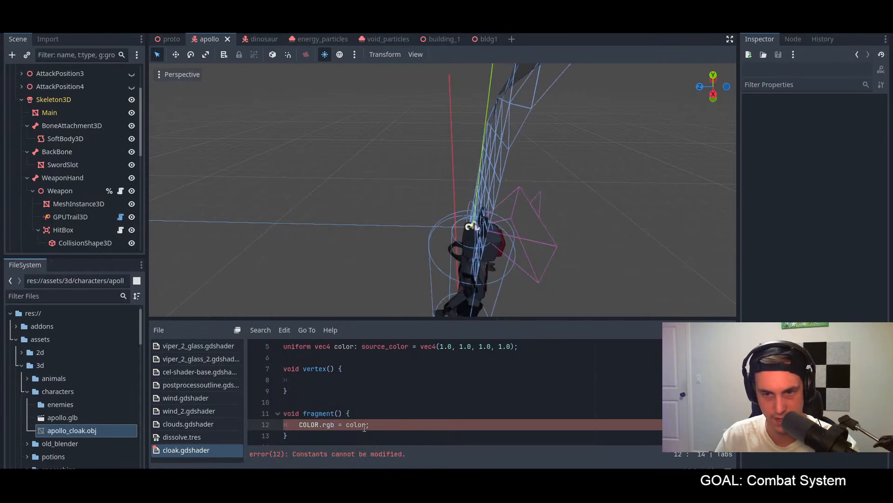
key("ctrl+s")
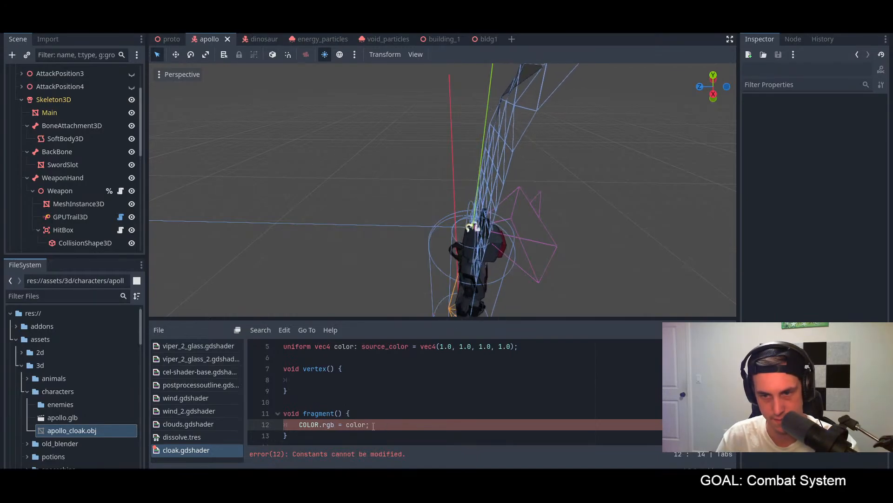
Step: Try COLOR.rgba in the fragment assignment and save, finally making the line read COLOR.rgb = color.rgb;
type("a")
key("ctrl+s")
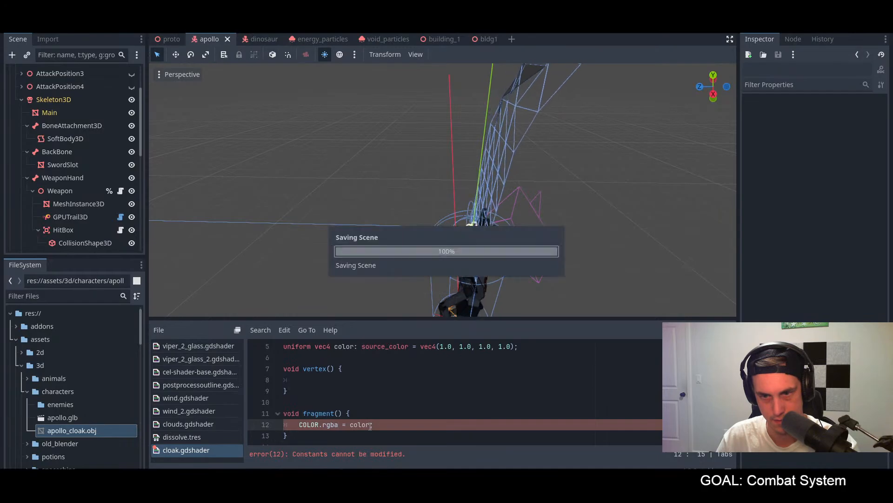
key("BackSpace")
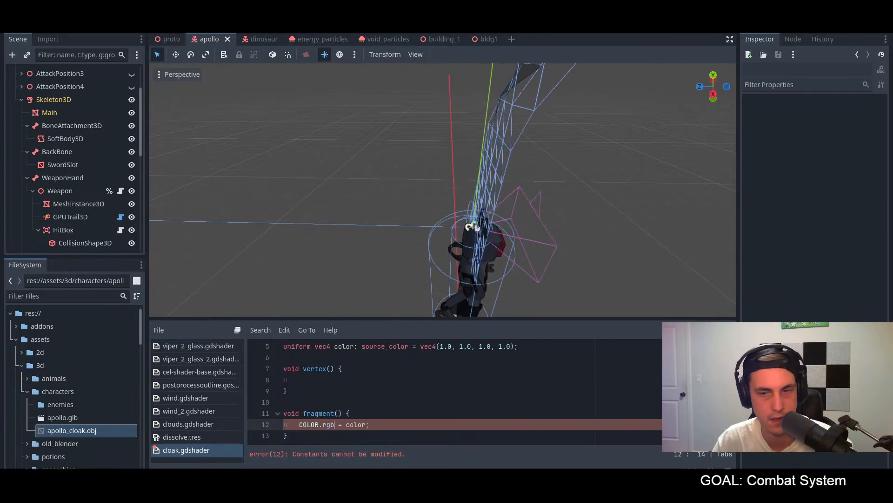
left_click(366, 424)
type(".r")
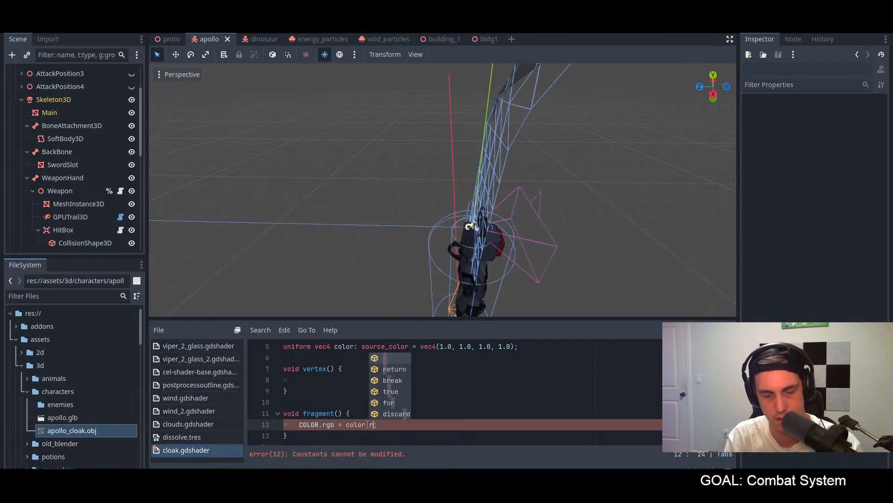
type("gb")
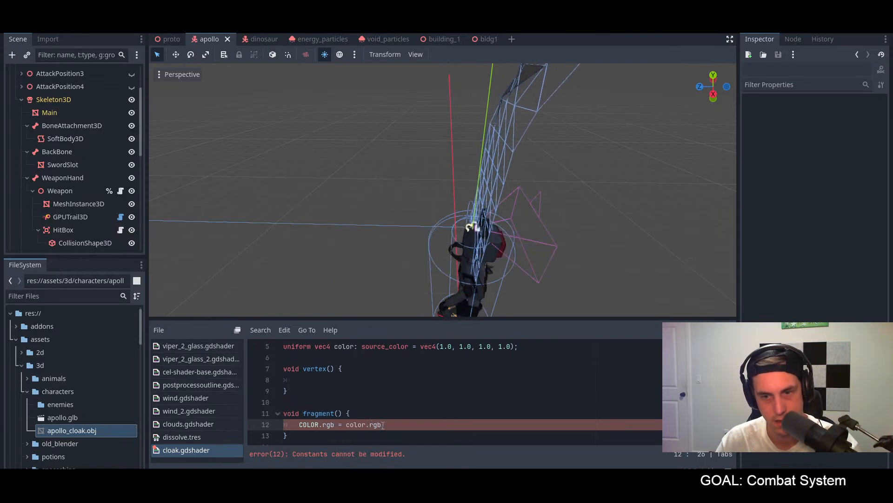
Step: Move the line COLOR.rgb = color.rgb; from the fragment function into the vertex function, replacing its blank line
left_click(345, 385)
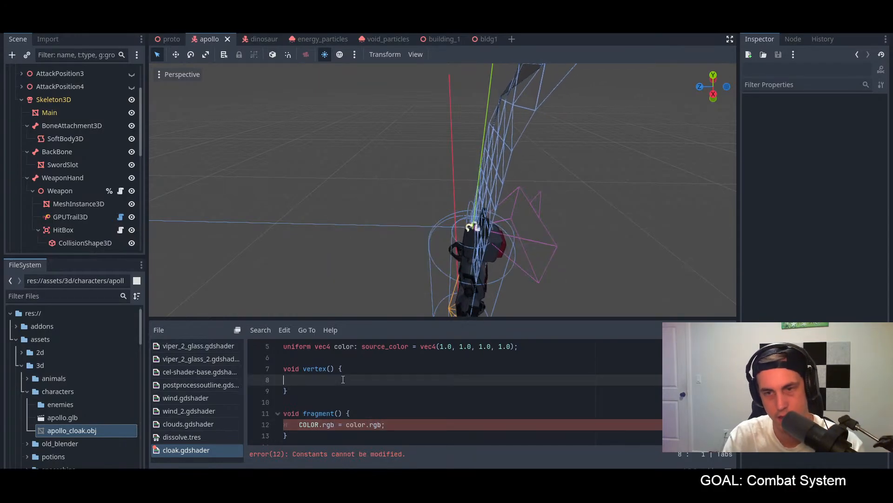
key("BackSpace")
key("BackSpace")
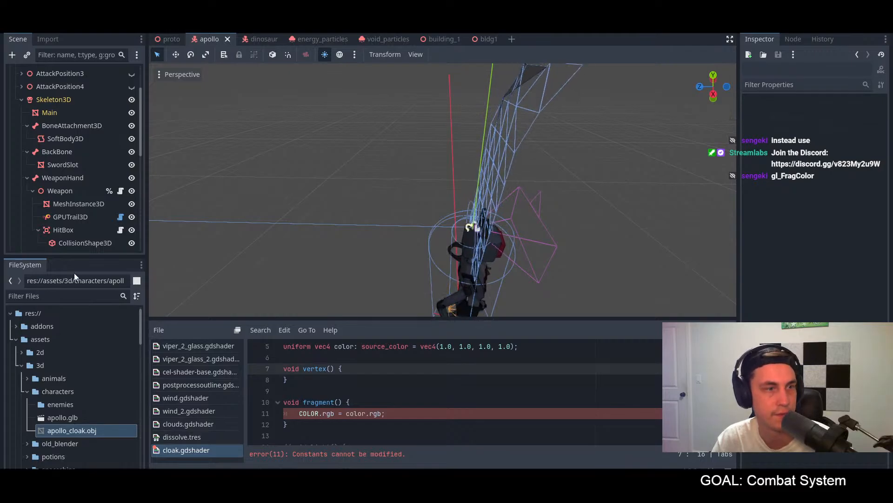
left_click_drag(452, 414, 299, 414)
key("ctrl+c")
key("BackSpace")
left_click(326, 369)
key("Return")
key("ctrl+v")
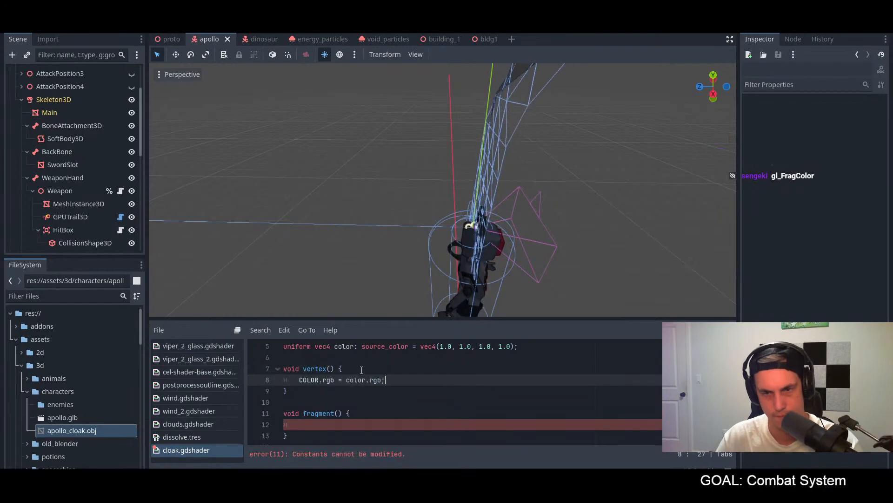
Step: Remove the leftover blank line from the fragment function, save the shader, and check the cloak from several angles
left_click(306, 425)
key("BackSpace")
key("BackSpace")
key("ctrl+s")
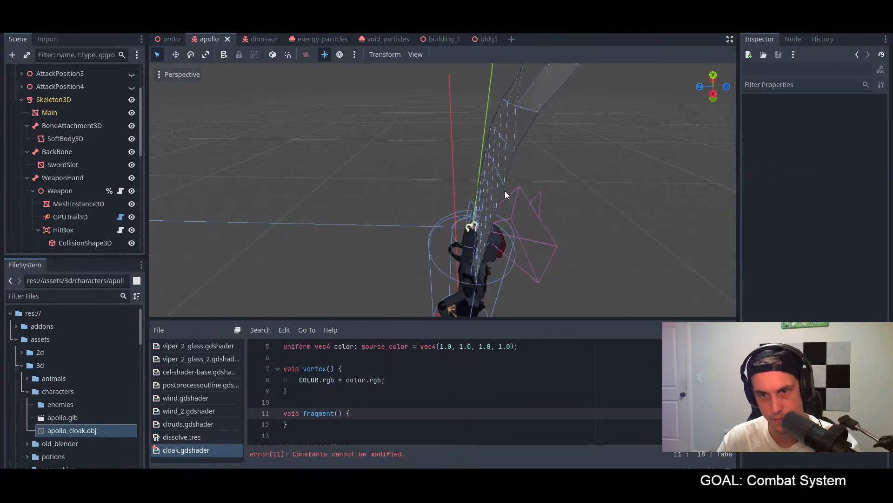
middle_click_drag(519, 208, 480, 203)
scroll(445, 212, "down", 6)
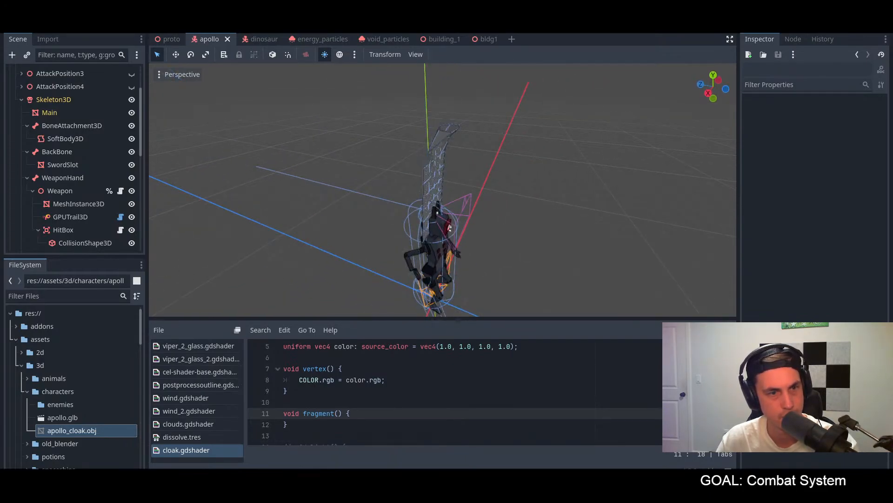
middle_click_drag(423, 217, 363, 196)
scroll(362, 196, "up", 4)
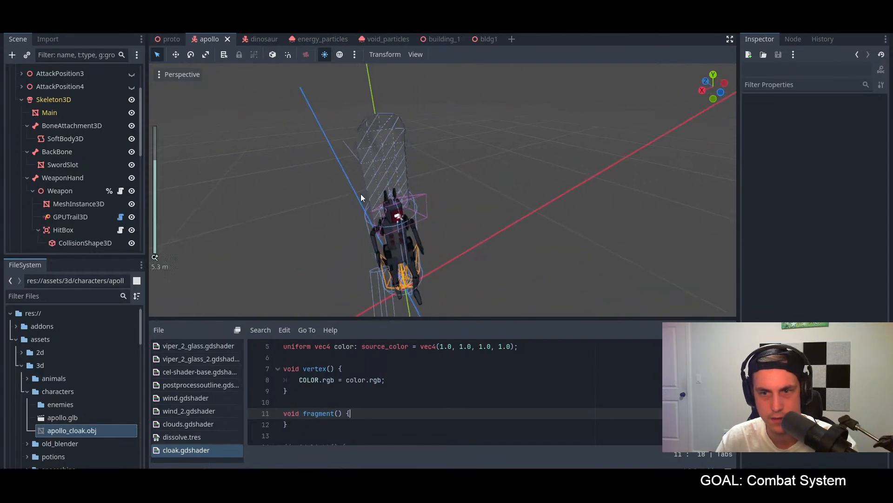
left_click(328, 382)
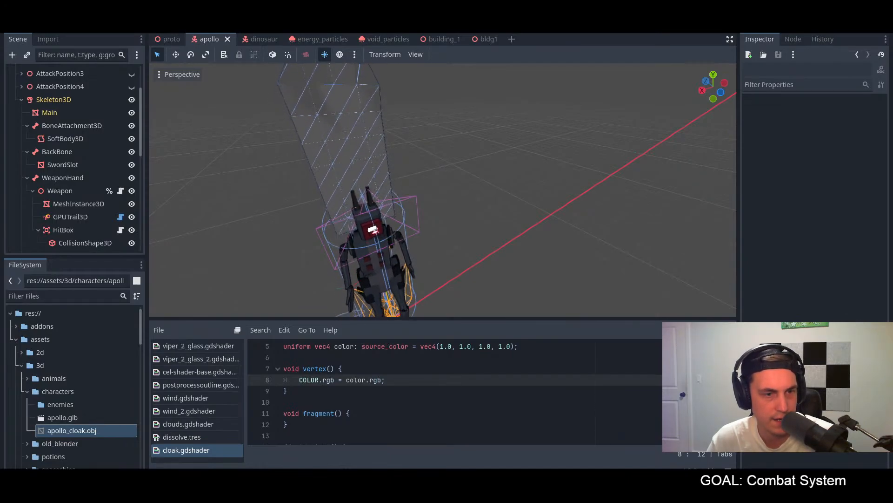
Step: Try assigning gl_FragColor = color; in the fragment function and save the shader
left_click(355, 414)
key("Return")
type("gl")
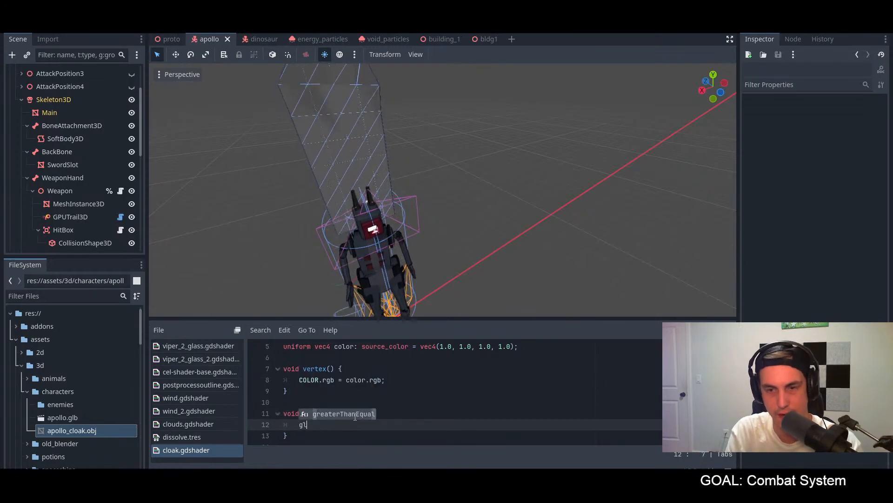
type("_")
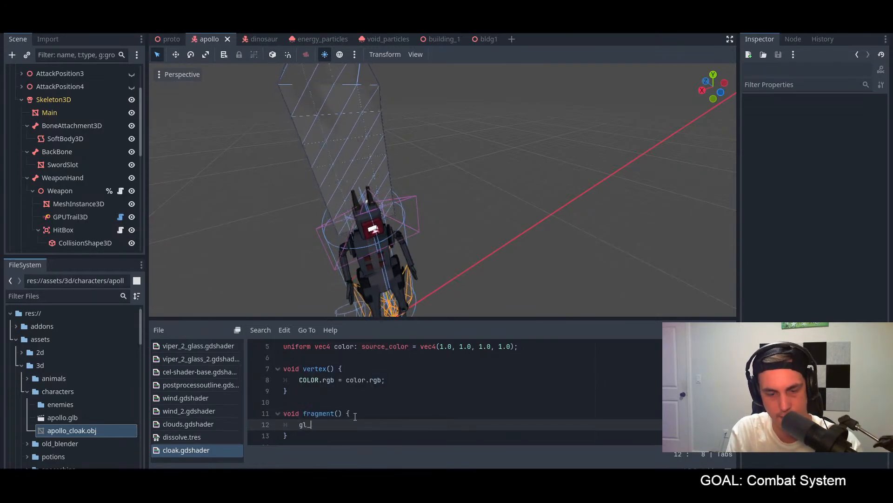
type("Frag")
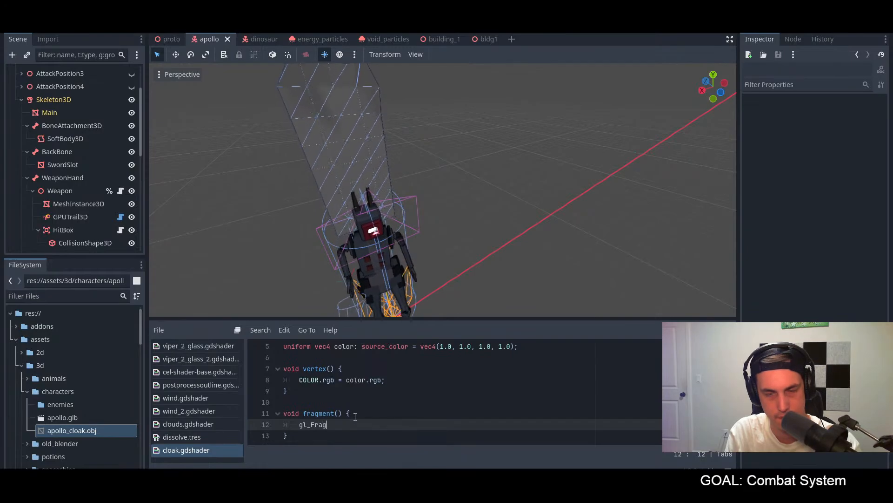
type("Colo")
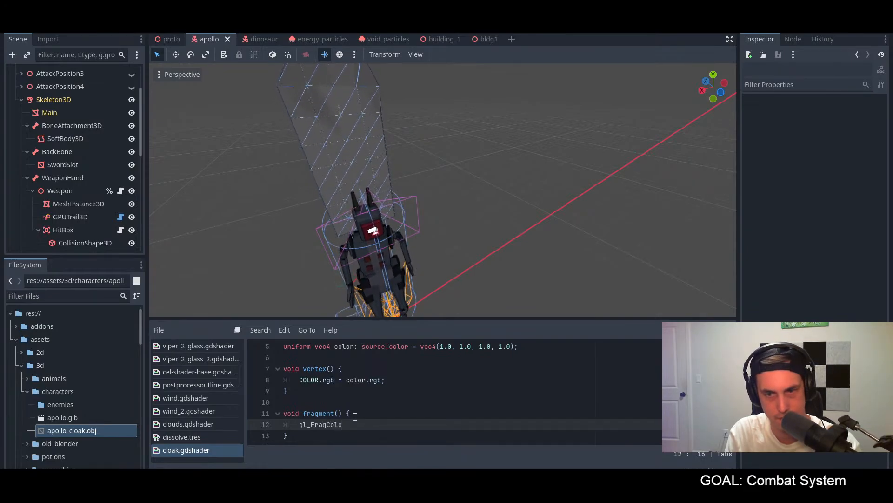
type("r = color")
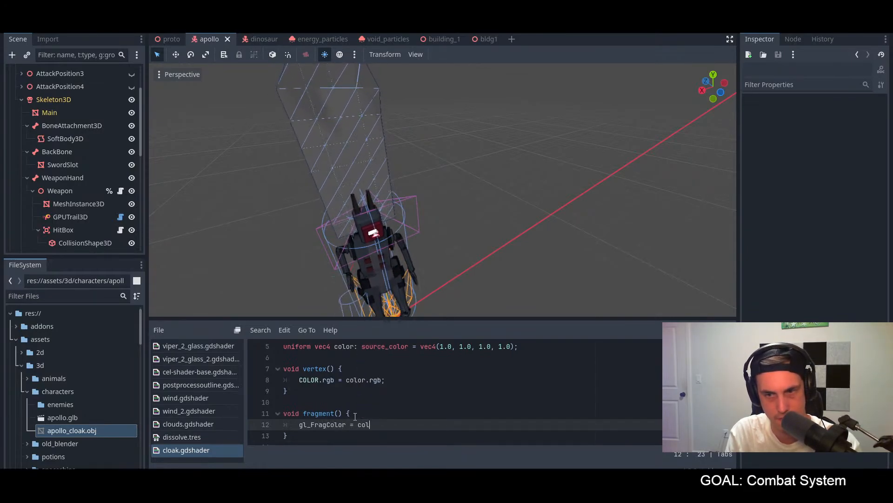
key("ctrl+s")
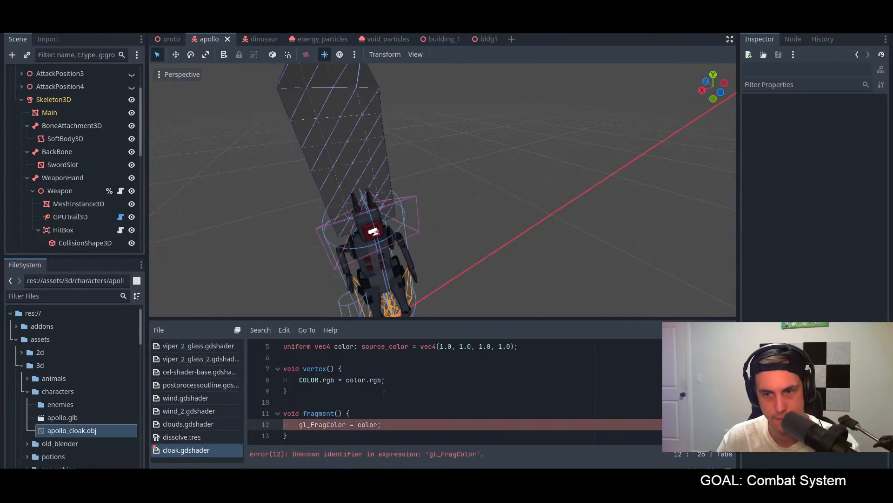
Step: Comment out the gl_FragColor line in the fragment function and check the cloak from other angles
double_click(329, 425)
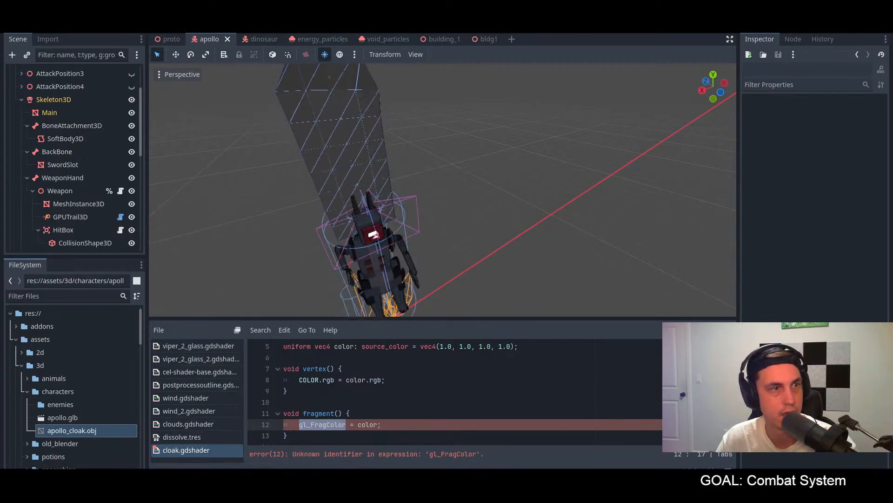
middle_click_drag(326, 174, 417, 188)
left_click(389, 429)
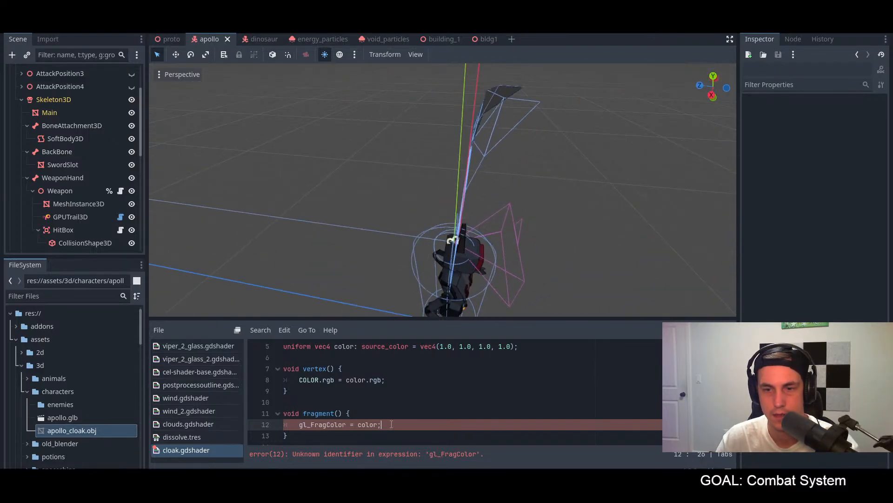
key("ctrl+k")
middle_click_drag(469, 256, 596, 185)
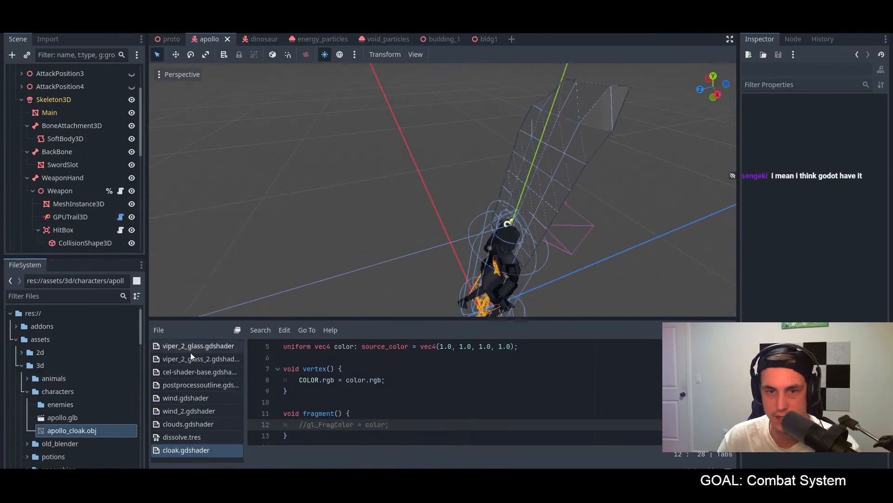
Step: Select the SoftBody3D node and inspect its surface material override and the whole cloak in the scene
left_click(64, 138)
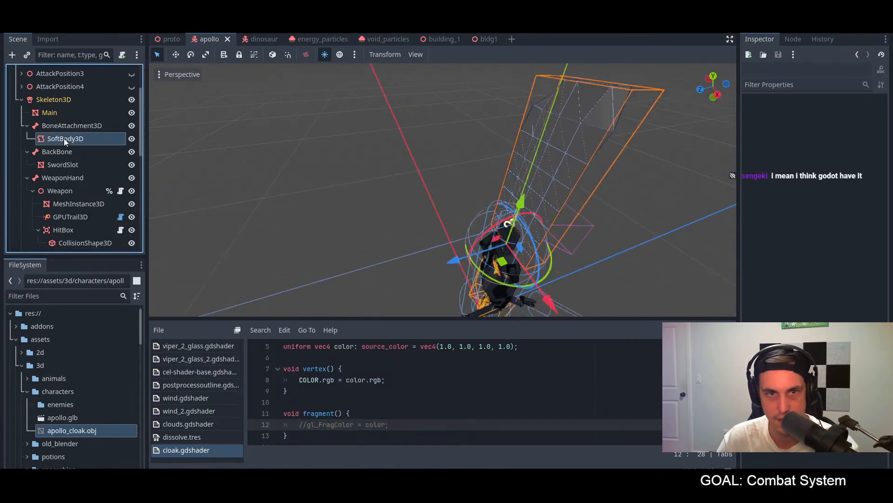
scroll(818, 271, "up", 3)
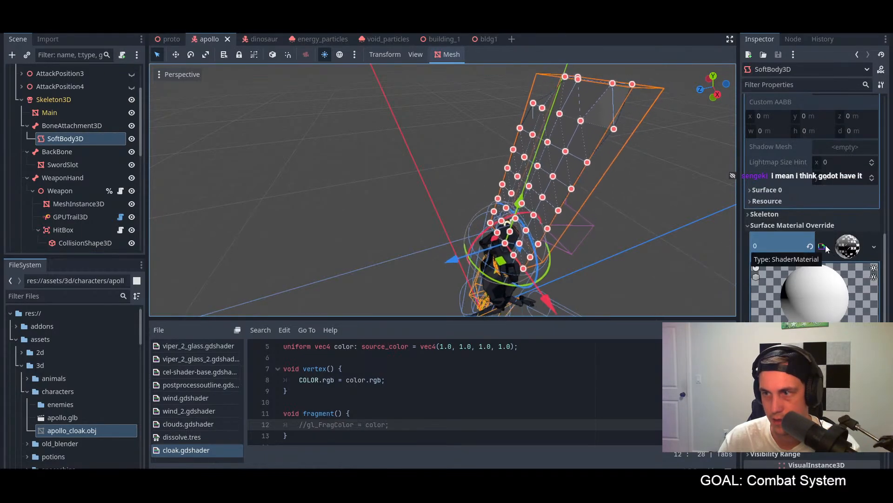
middle_click_drag(681, 310, 535, 242)
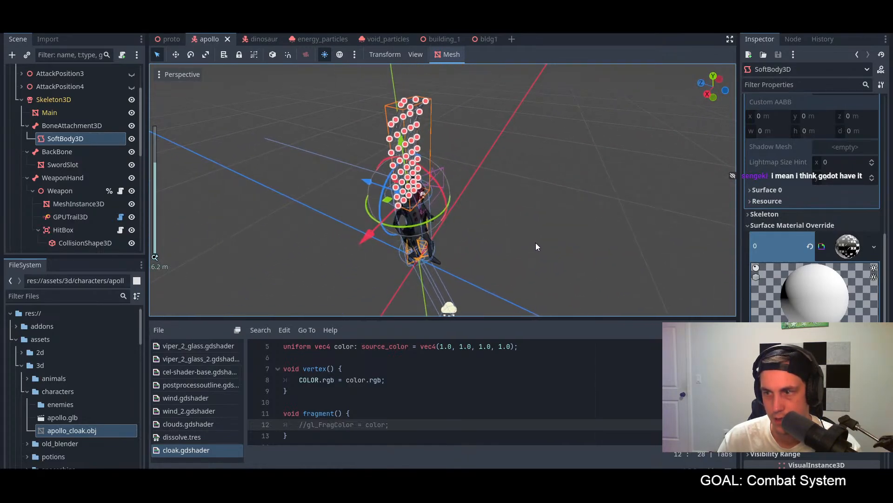
Step: Delete the commented gl_FragColor line from the fragment function
left_click(325, 379)
left_click(333, 380)
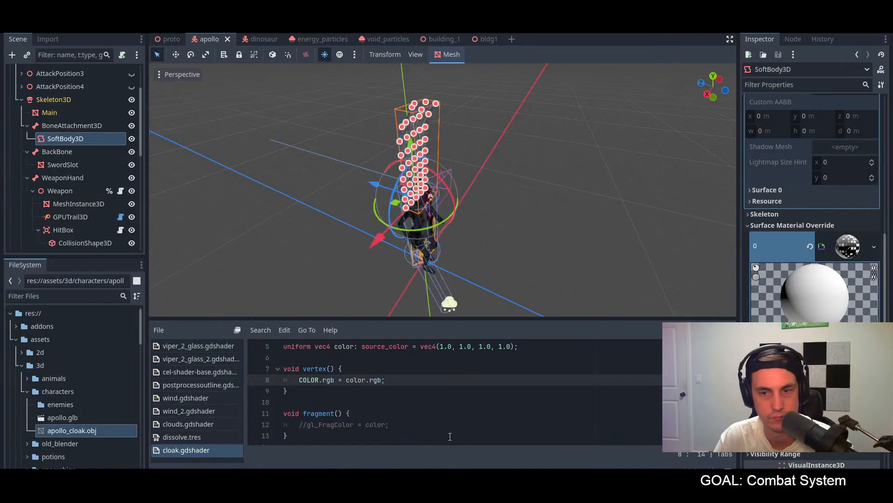
triple_click(362, 425)
key("BackSpace")
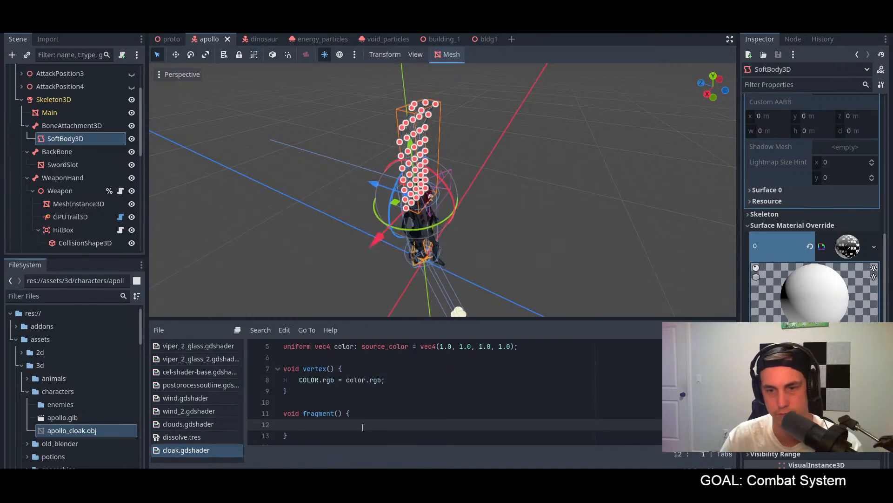
Step: Try removing depth_prepass_alpha from the render mode, save and check the cloak, and undo the removal
left_click_drag(313, 429, 266, 323)
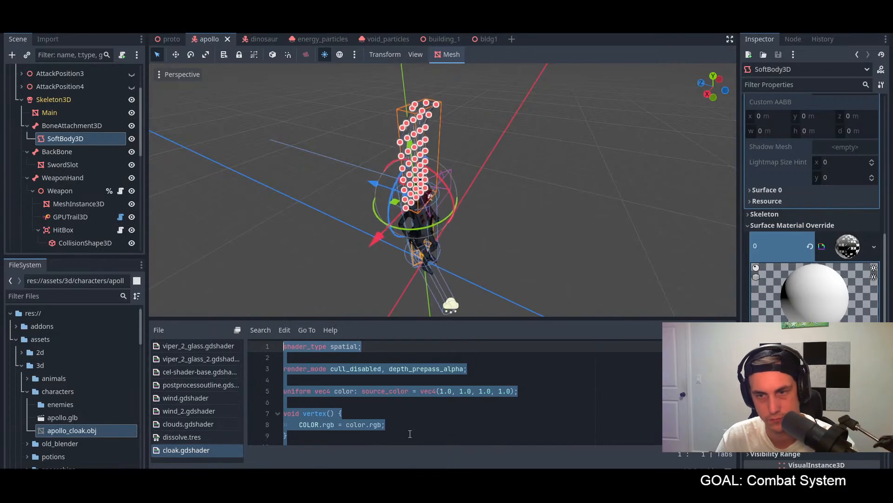
left_click_drag(464, 368, 382, 369)
key("BackSpace")
key("ctrl+s")
middle_click_drag(441, 223, 470, 260)
scroll(567, 206, "up", 5)
key("ctrl+z")
left_click(455, 369)
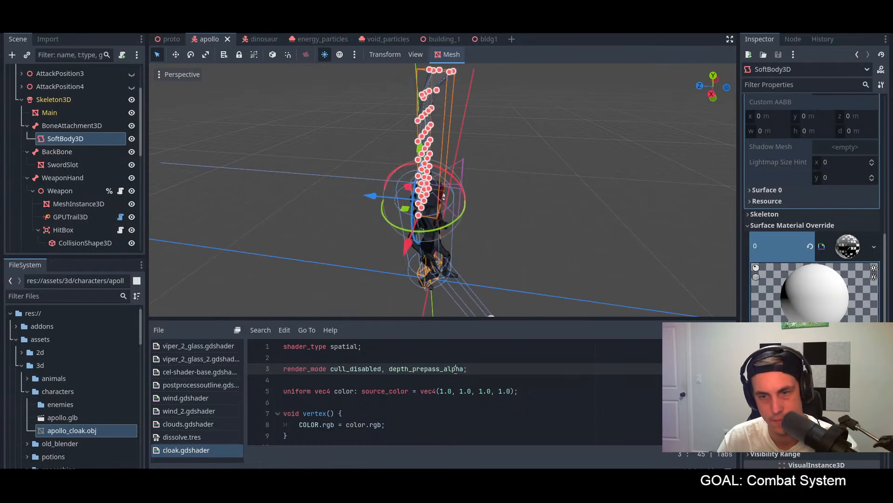
Step: Move the color.rgb assignment from the vertex function into the fragment function and replace its COLOR target with ALBEDO
key("ctrl+a")
left_click(442, 383)
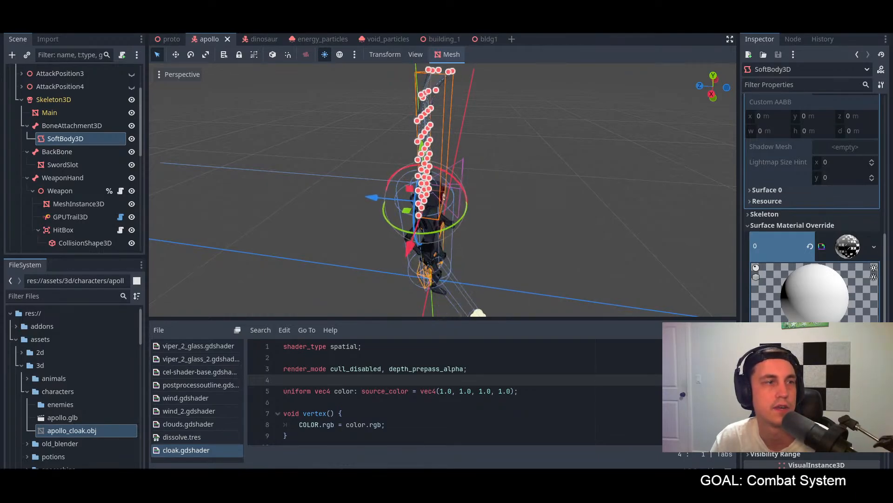
left_click(404, 424)
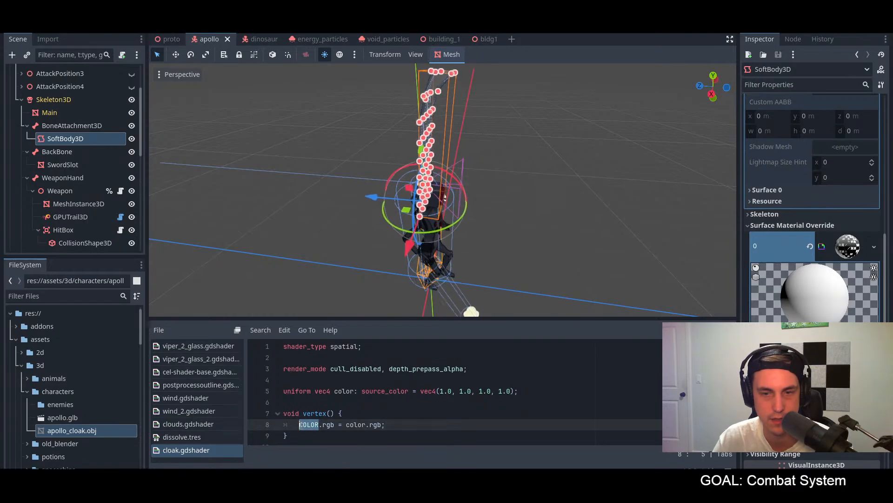
scroll(388, 404, "down", 2)
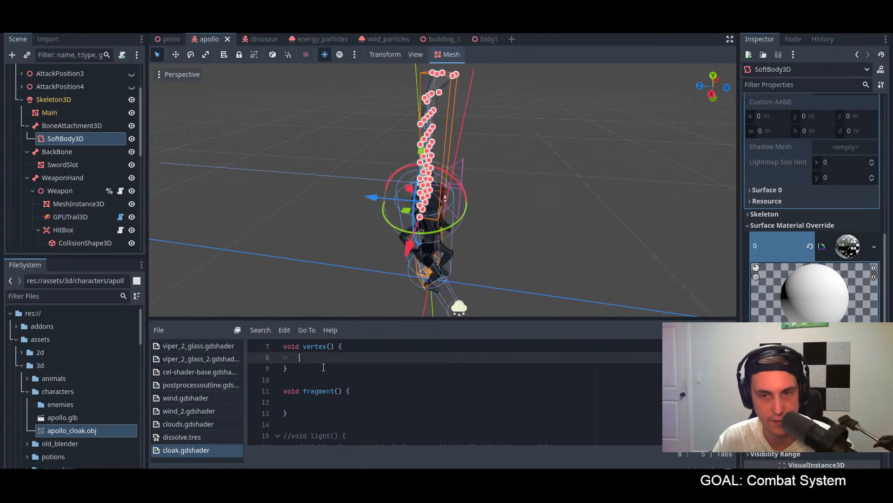
left_click(331, 401)
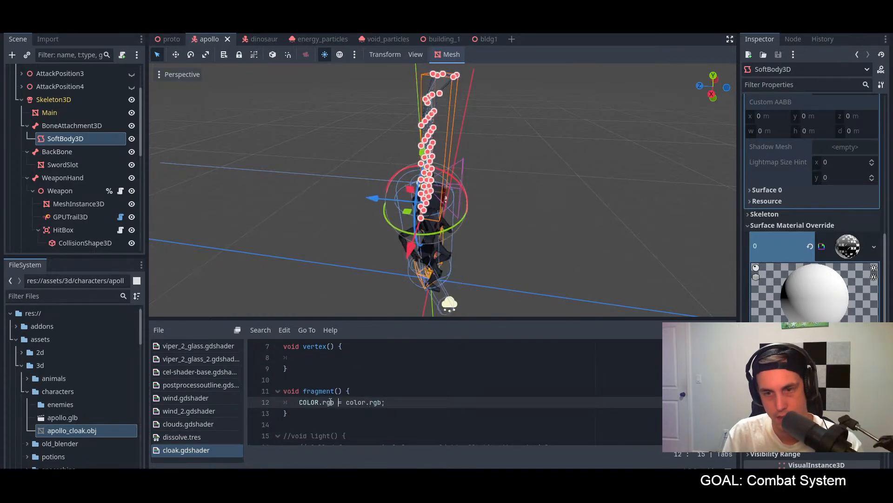
key("ctrl+Left")
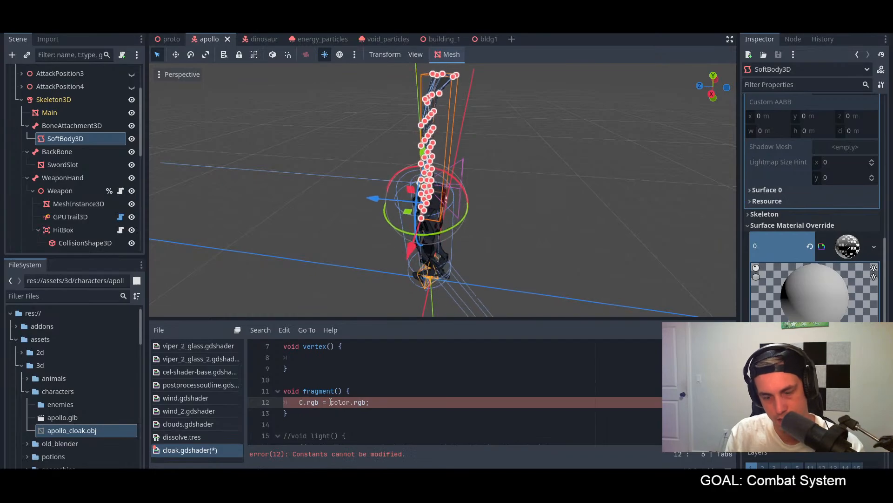
type("BEDO")
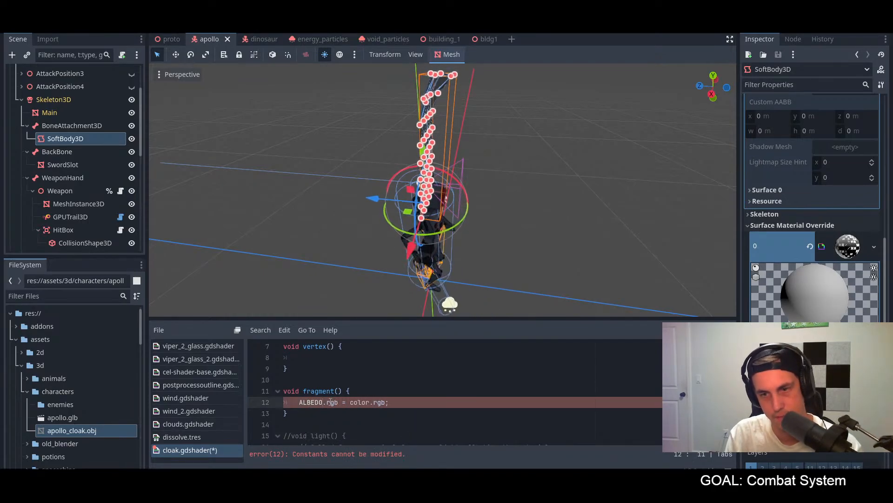
Step: Remove .rgb from ALBEDO, add ALPHA = color.a; below it, save the shader and check the cloak in the viewport
key("Return")
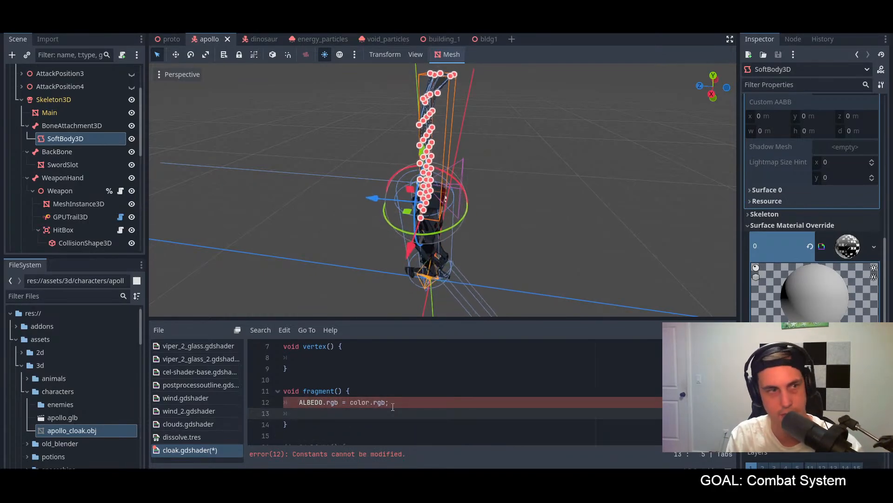
type("ALPHA")
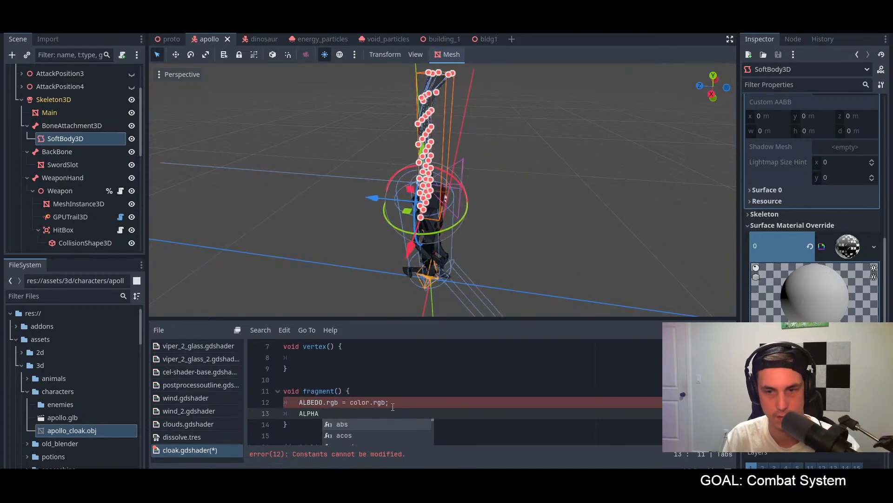
double_click(331, 403)
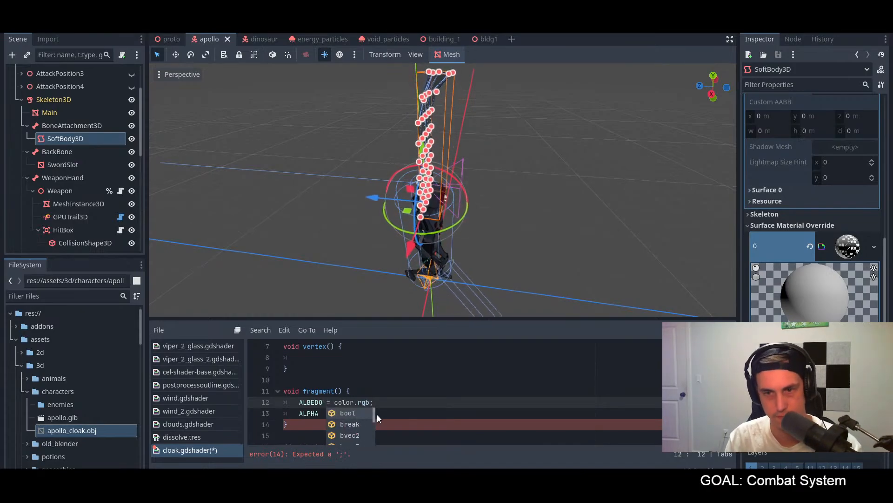
left_click(398, 415)
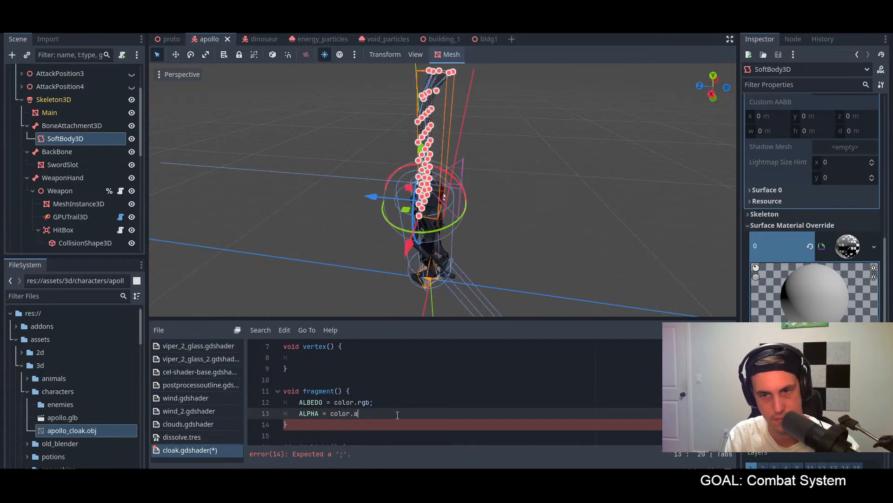
key("ctrl+s")
middle_click_drag(484, 223, 556, 231)
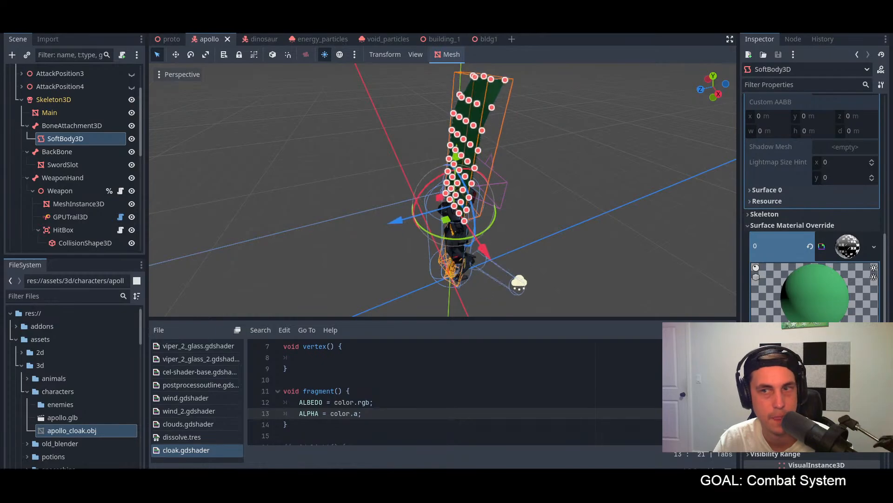
middle_click_drag(612, 157, 517, 144)
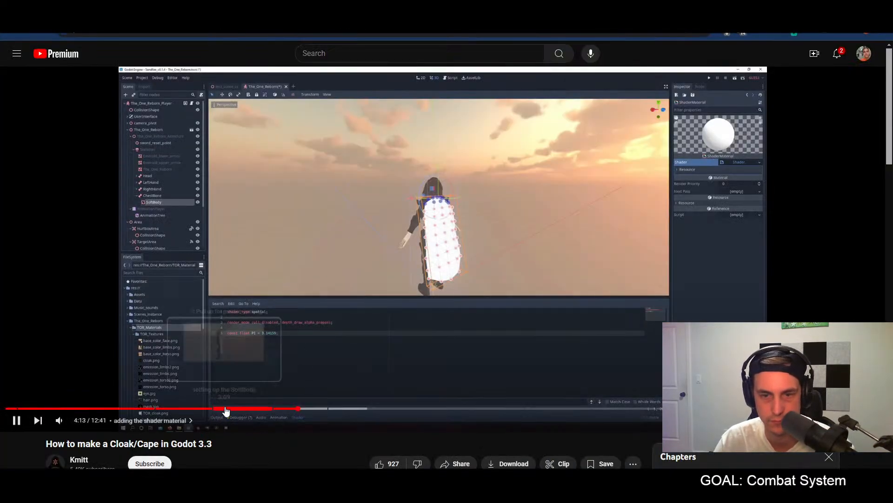
Step: Review the chapter on adding the mesh to the player in the YouTube cloak tutorial, from about 2:28
left_click(221, 409)
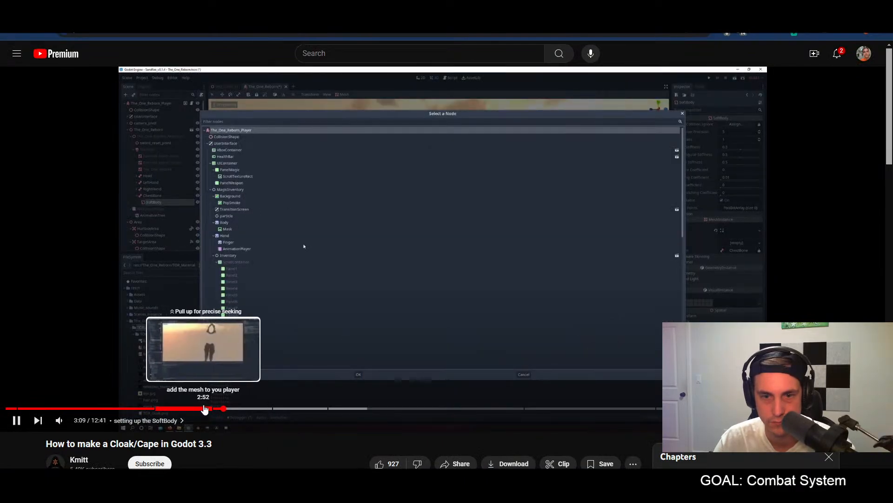
left_click(203, 408)
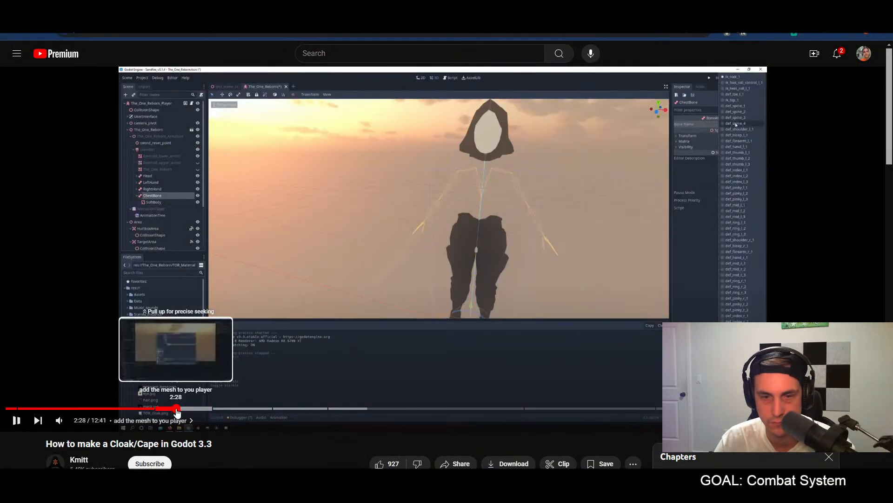
left_click(175, 409)
left_click(440, 335)
key("Right")
key("Right")
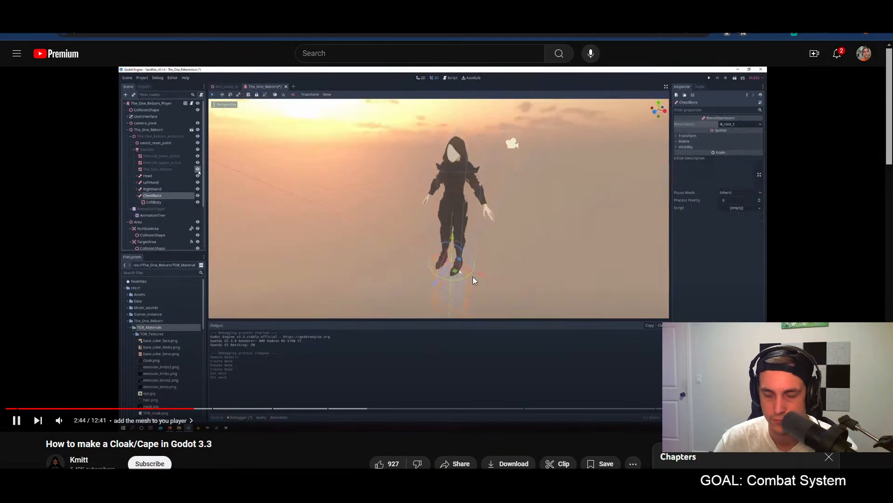
key("Right")
Step: Back in Godot, lower the Cloak node to the character's shoulders, shift it closer to the back and check the fit
left_click_drag(428, 128, 436, 200)
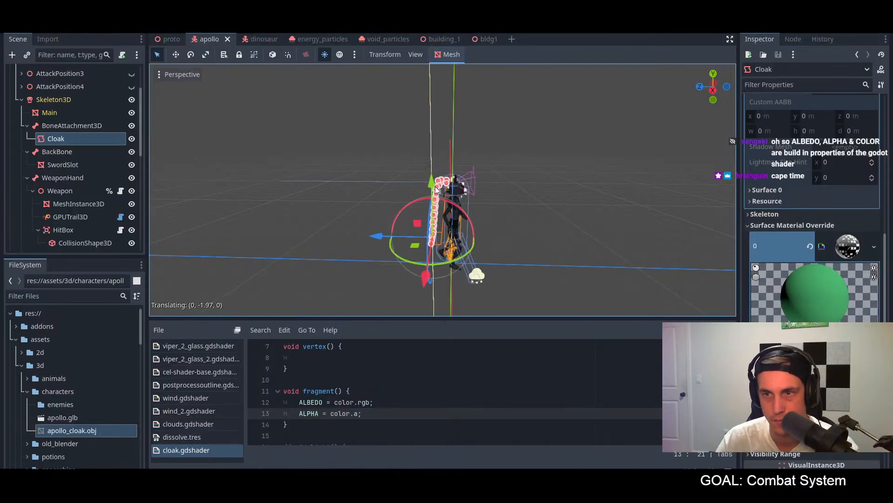
scroll(491, 213, "up", 7)
mouse_move(492, 213)
middle_mouse_down()
mouse_move(569, 219)
mouse_move(579, 199)
mouse_move(532, 188)
mouse_move(493, 214)
middle_mouse_up()
scroll(491, 216, "down", 4)
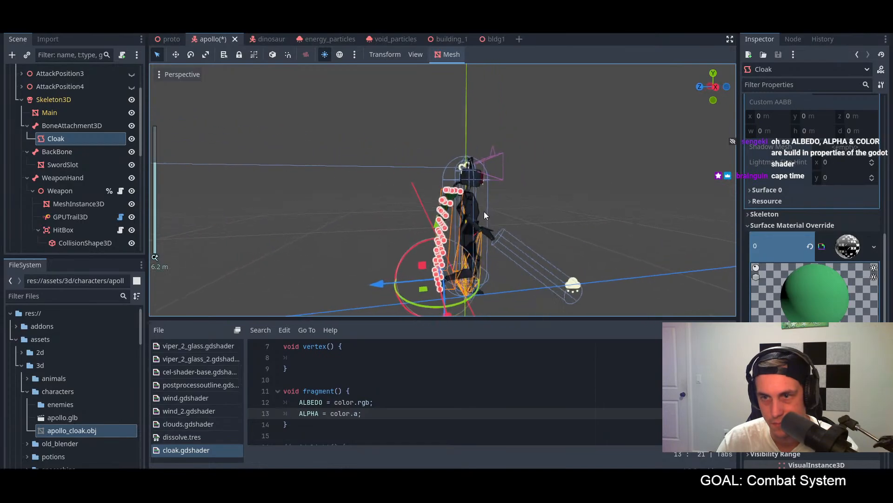
mouse_move(436, 225)
left_mouse_down()
mouse_move(436, 214)
mouse_move(435, 223)
left_mouse_up()
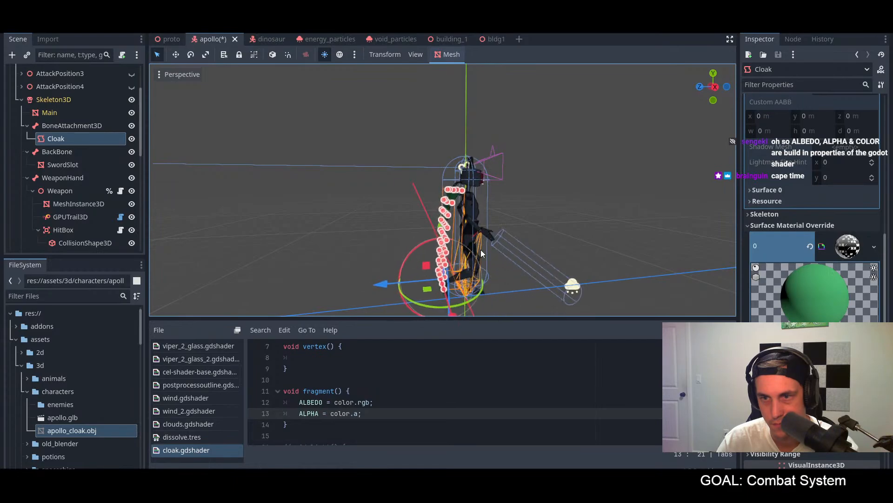
middle_click_drag(398, 282, 569, 260)
scroll(578, 189, "up", 8)
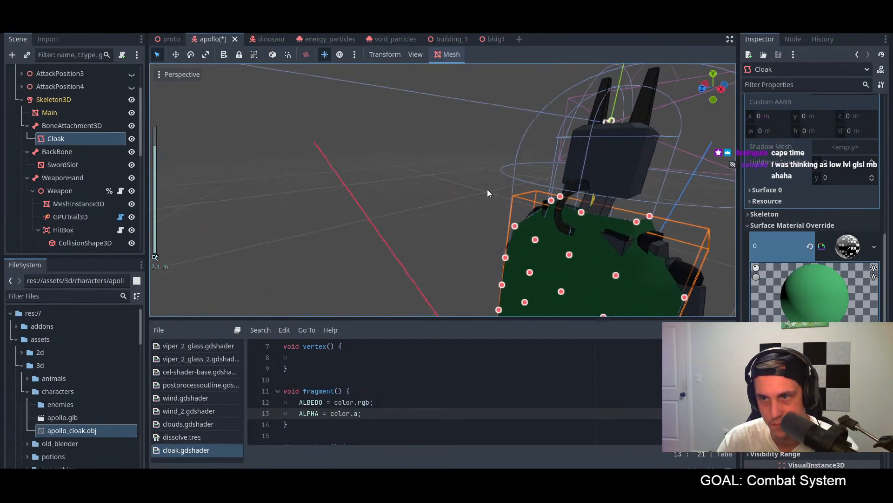
scroll(430, 177, "down", 10)
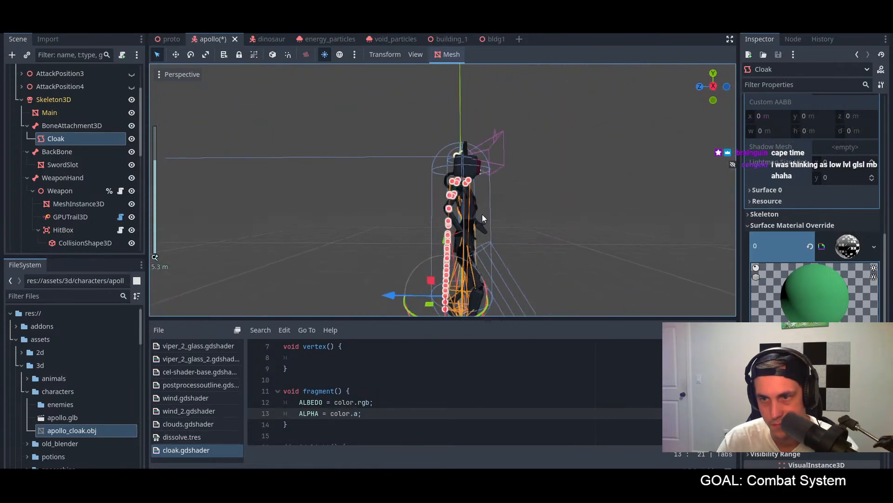